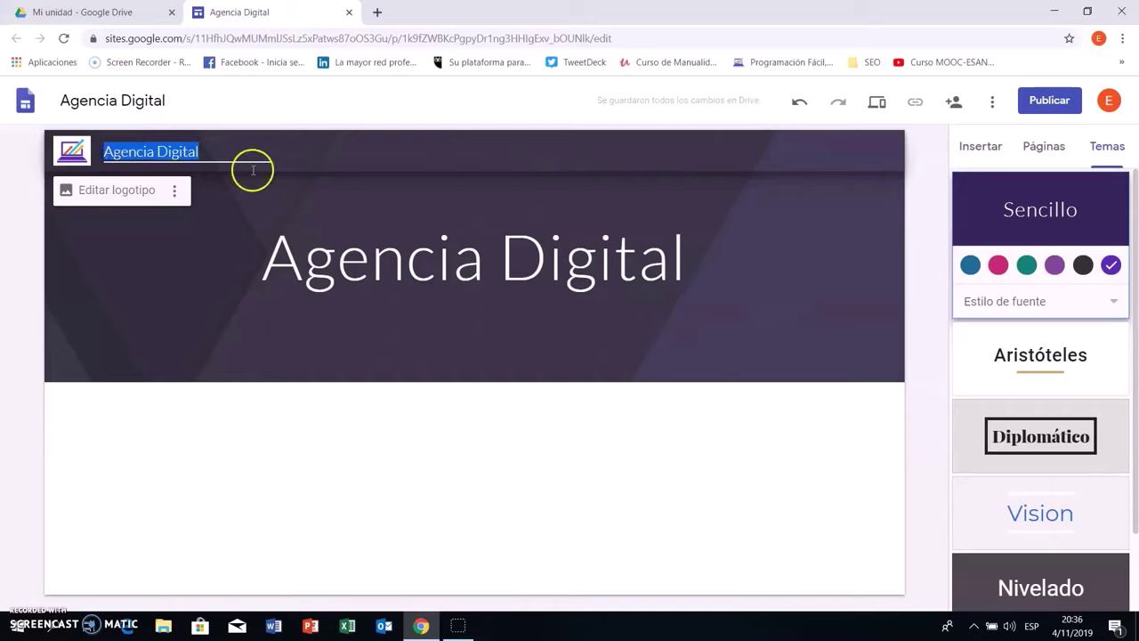
Step: Select the 'Agencia Digital' site name text, then click the page to finish editing it
left_click_drag(204, 151, 108, 152)
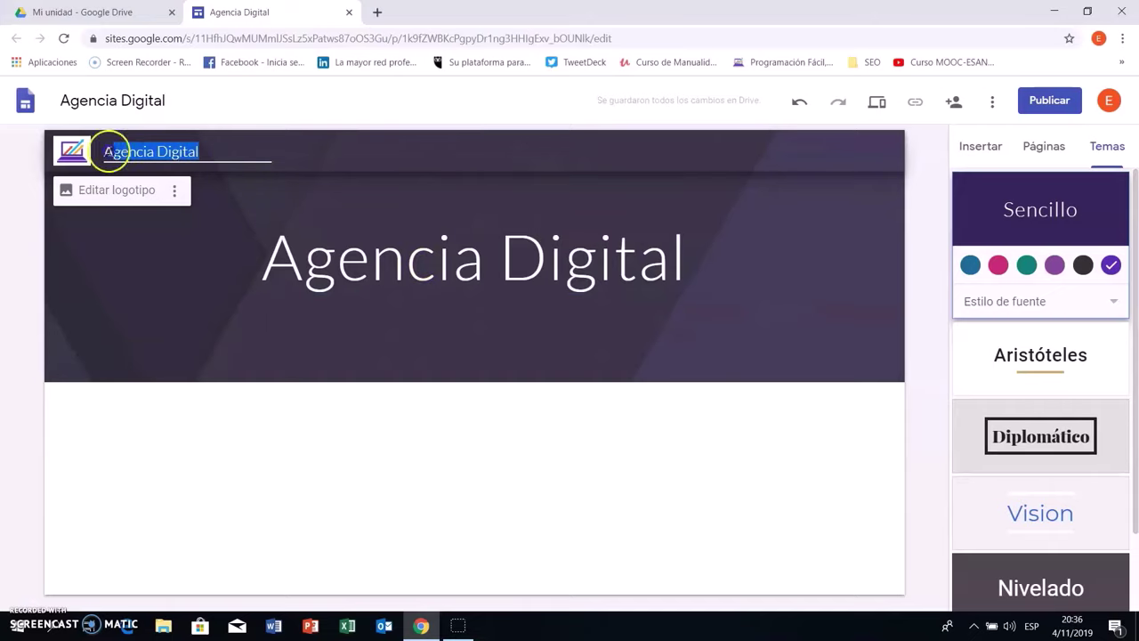
left_click(292, 419)
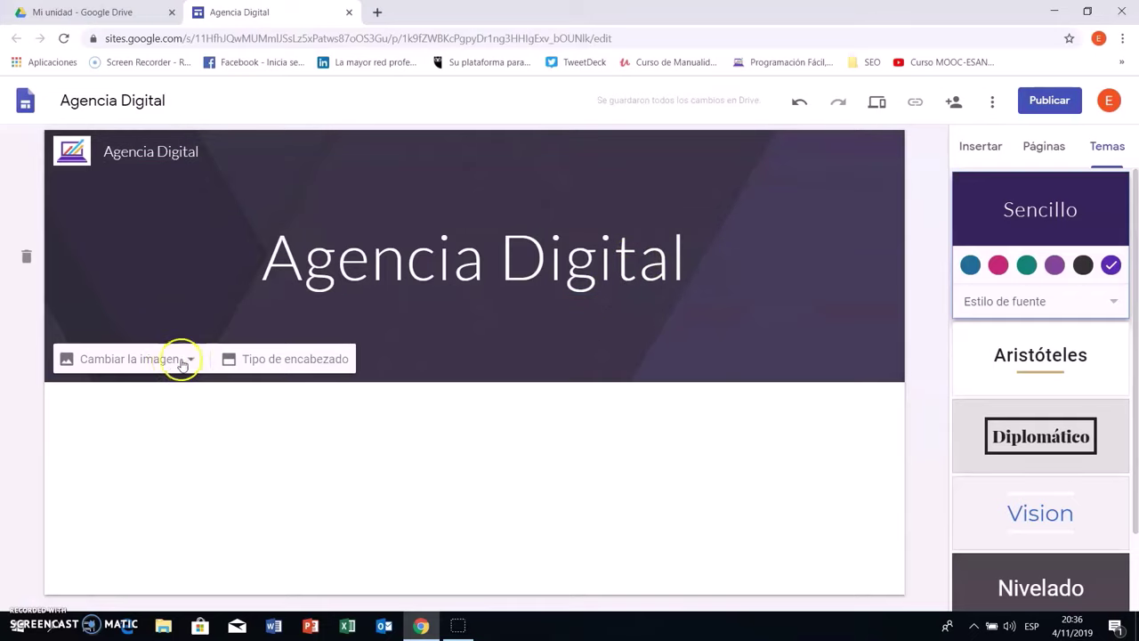
left_click(282, 365)
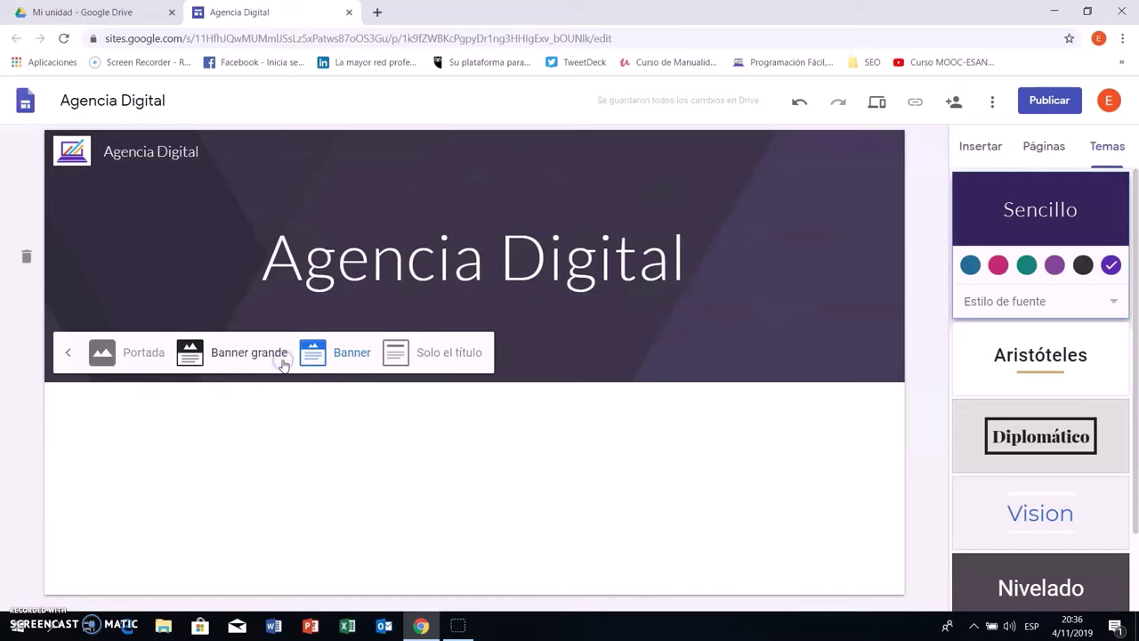
left_click(156, 353)
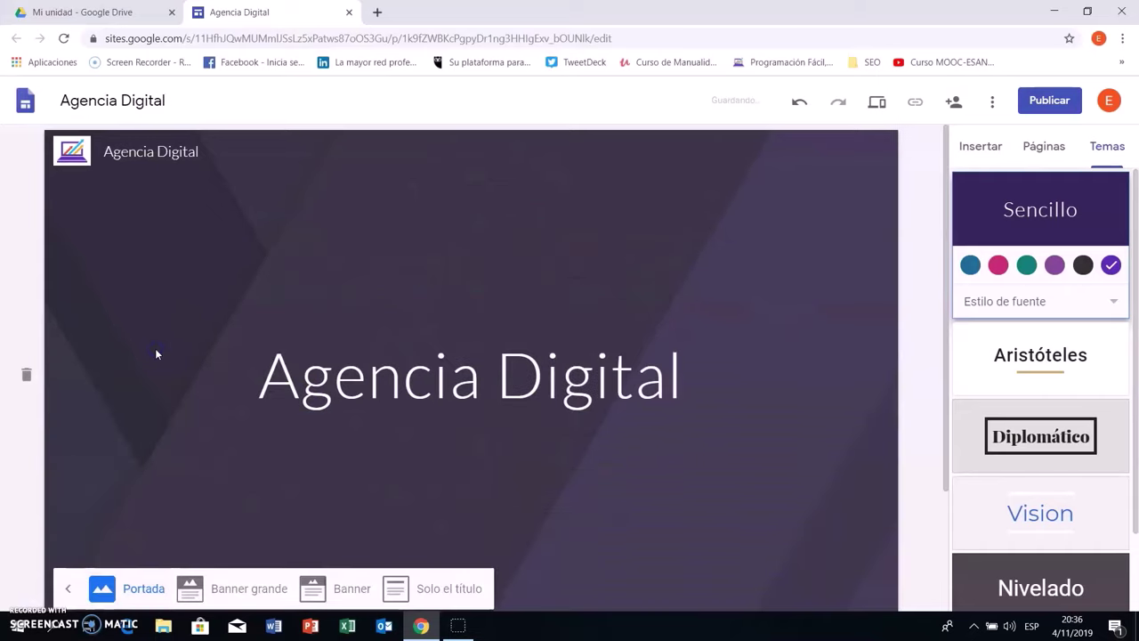
left_click(259, 520)
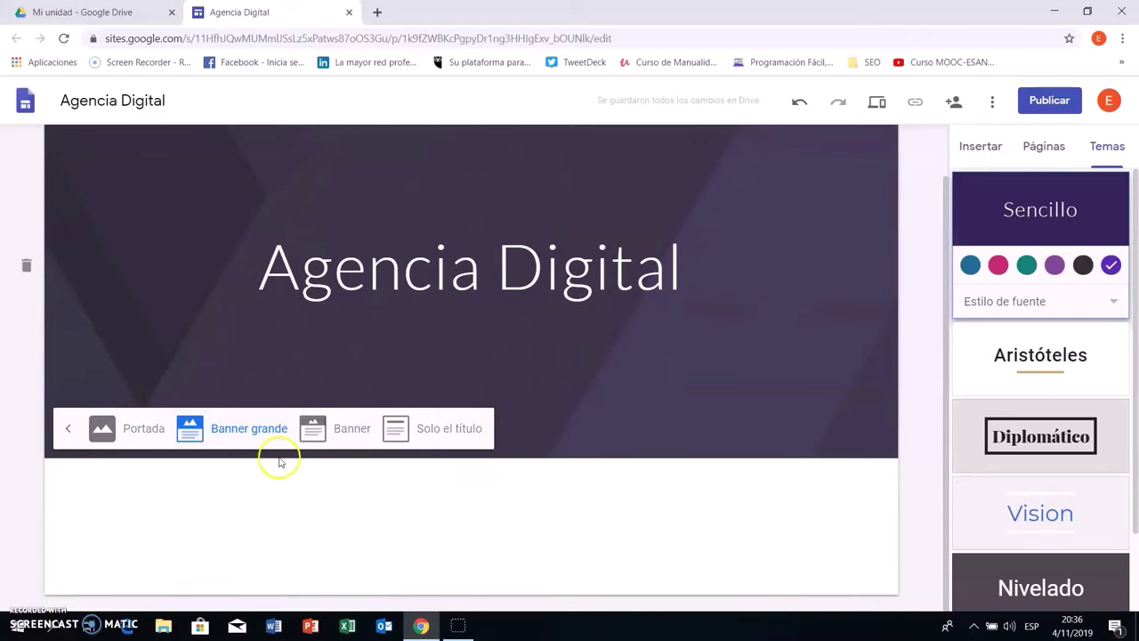
left_click(345, 433)
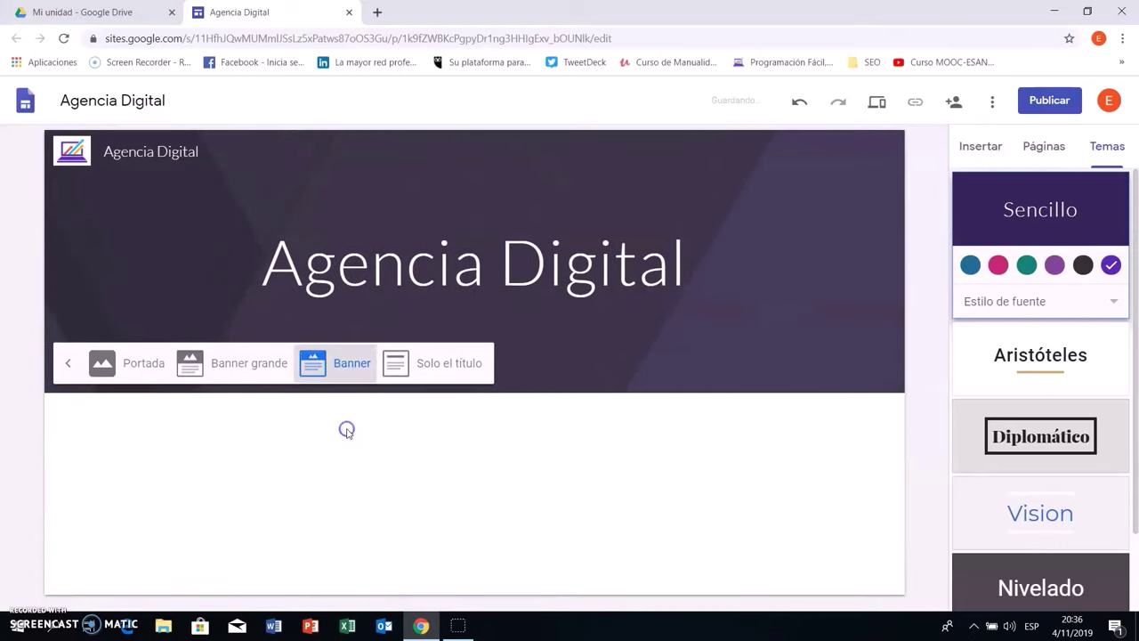
left_click(438, 353)
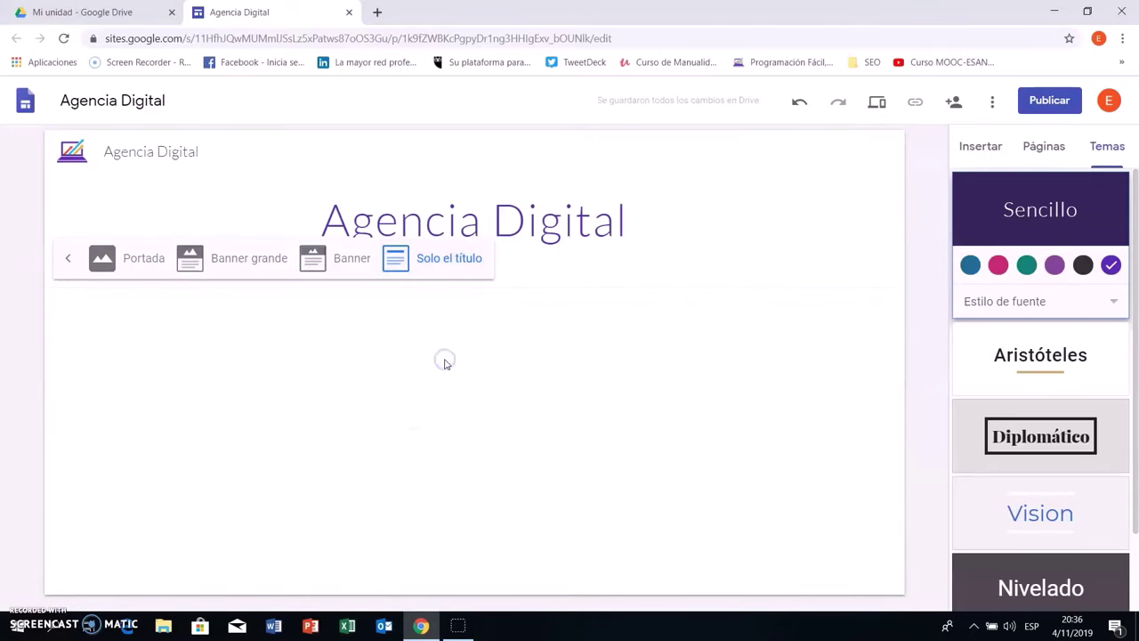
left_click(350, 237)
left_click(342, 411)
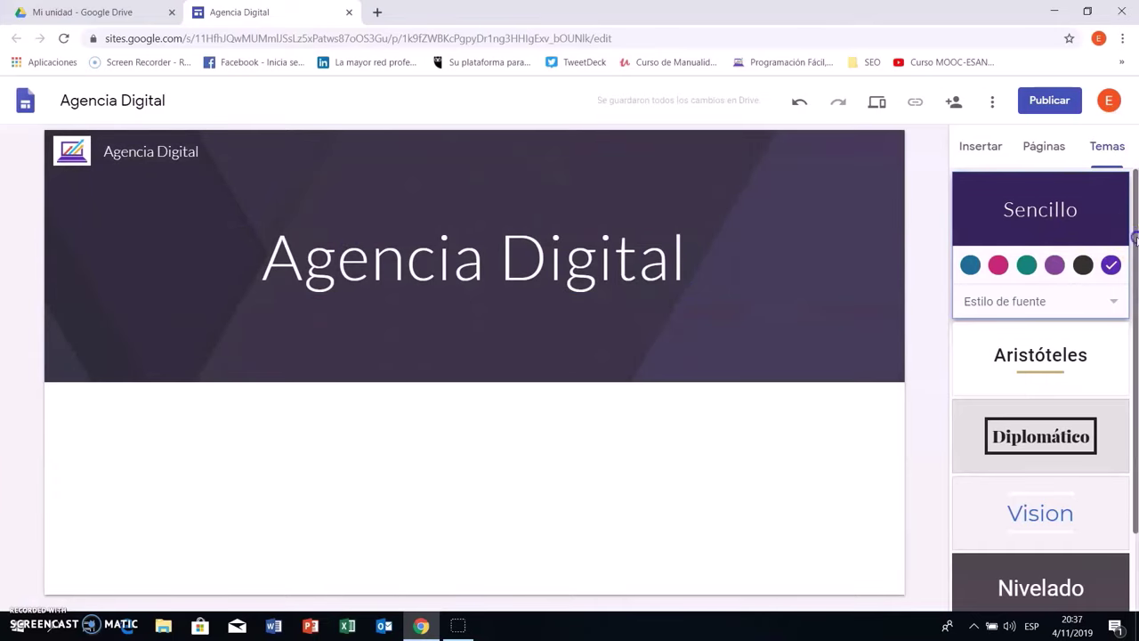
Step: Preview blue, pink, teal, purple, grey, custom colours and Diplomático, then return to the Sencillo theme
left_click(971, 267)
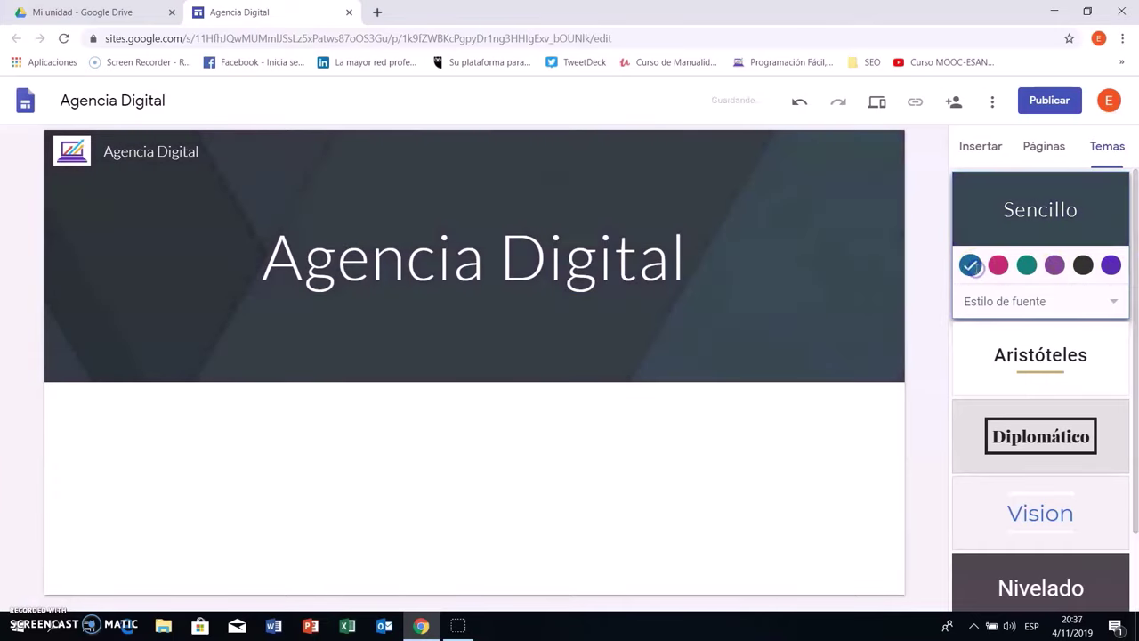
left_click(1004, 269)
left_click(1025, 267)
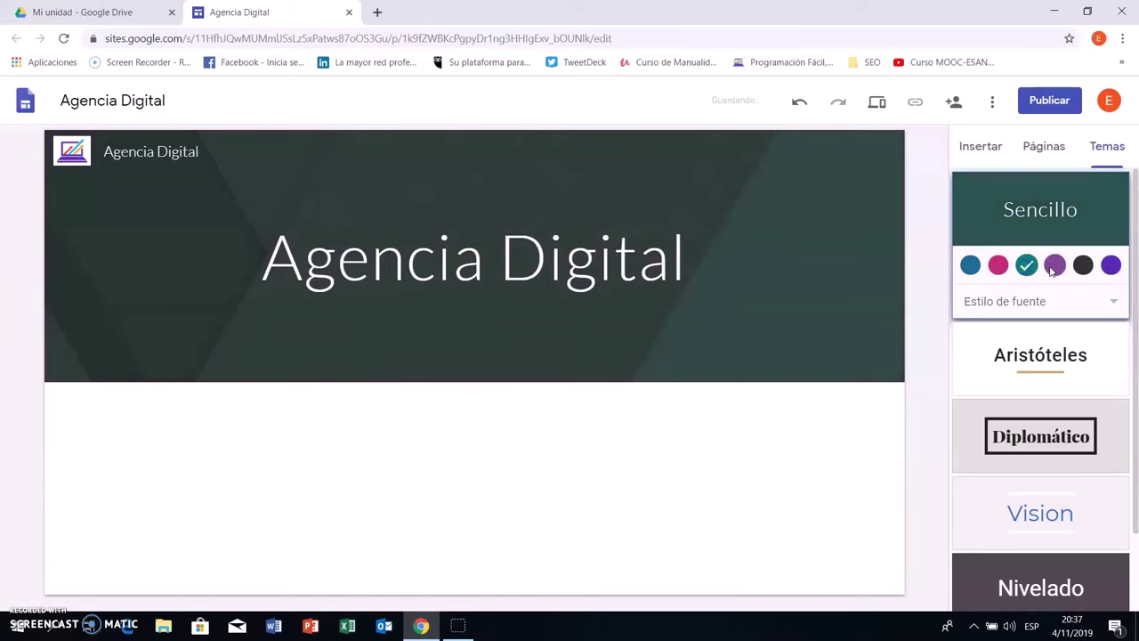
left_click(1054, 265)
left_click(1082, 265)
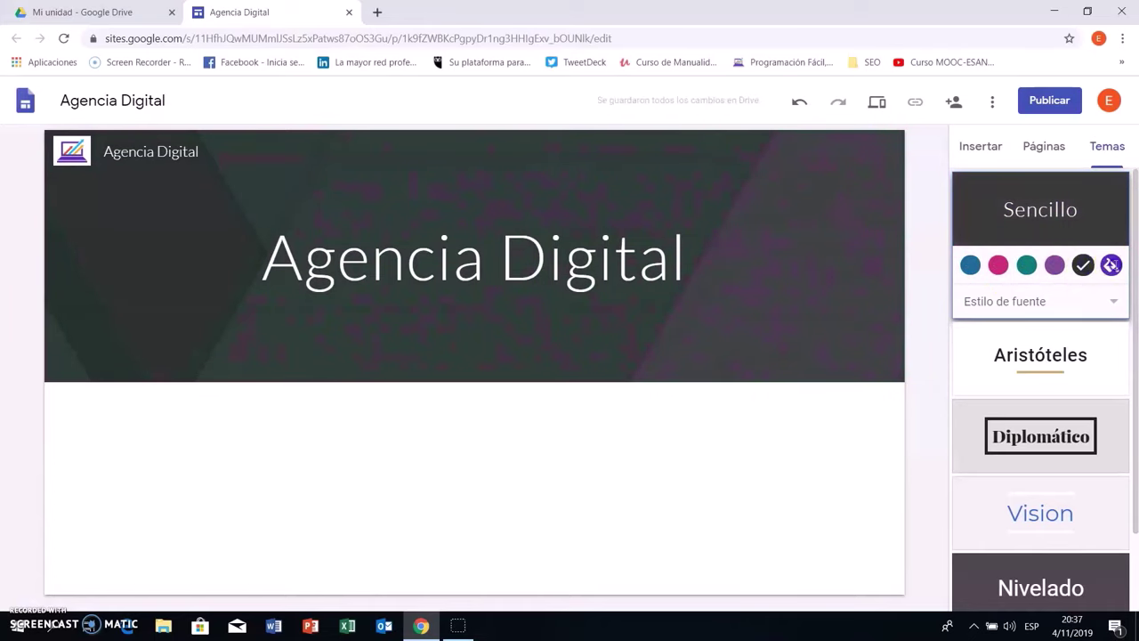
left_click(1110, 265)
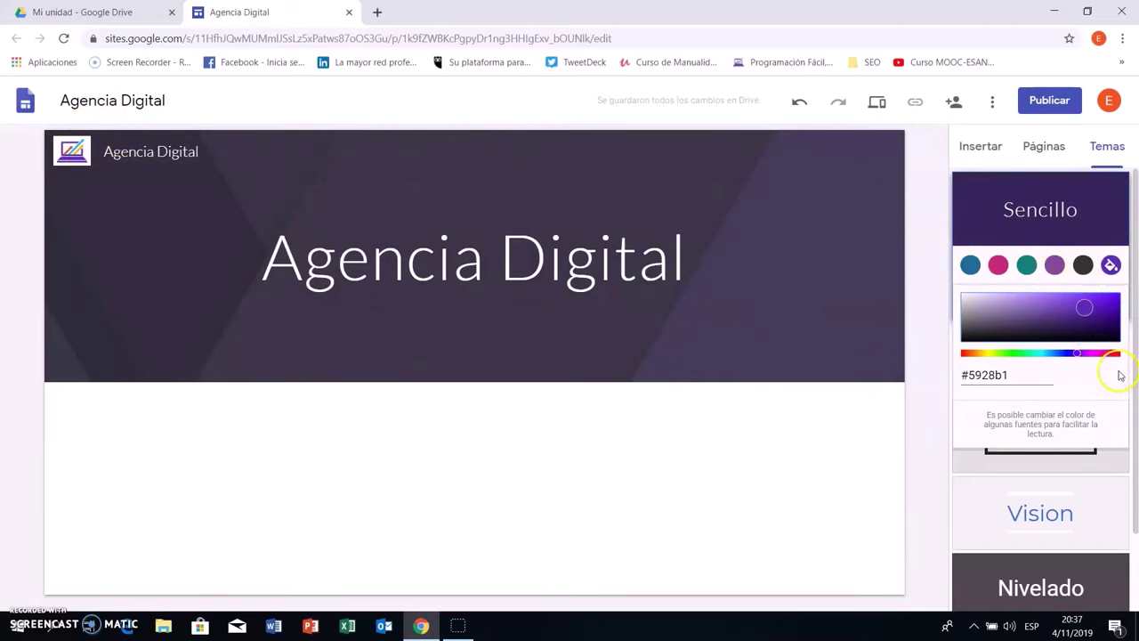
left_click(1110, 467)
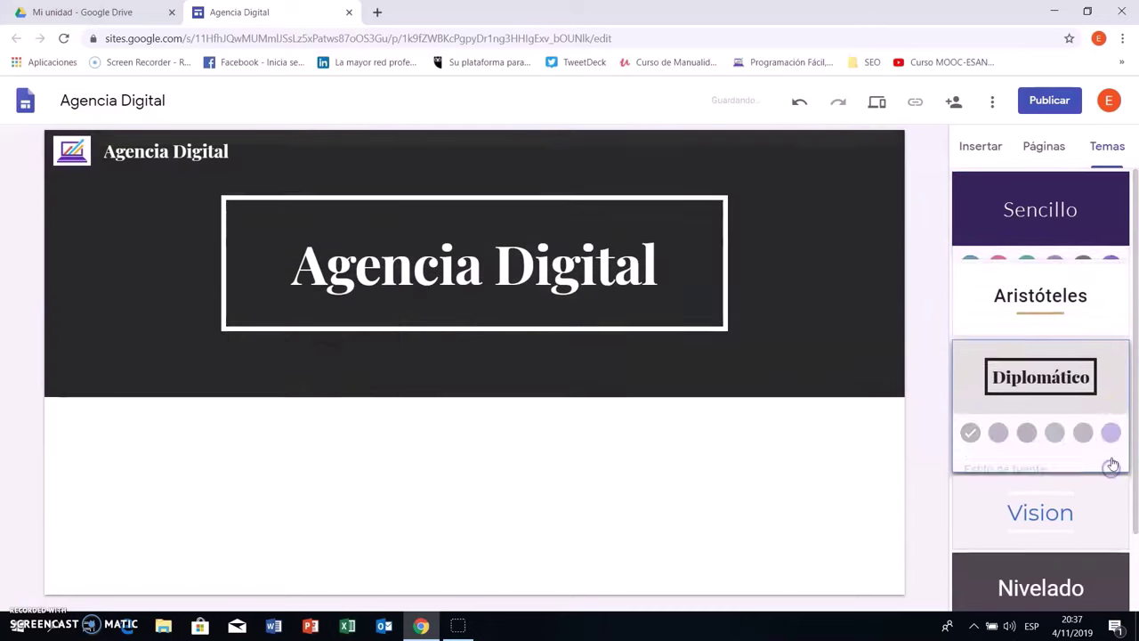
left_click(1050, 223)
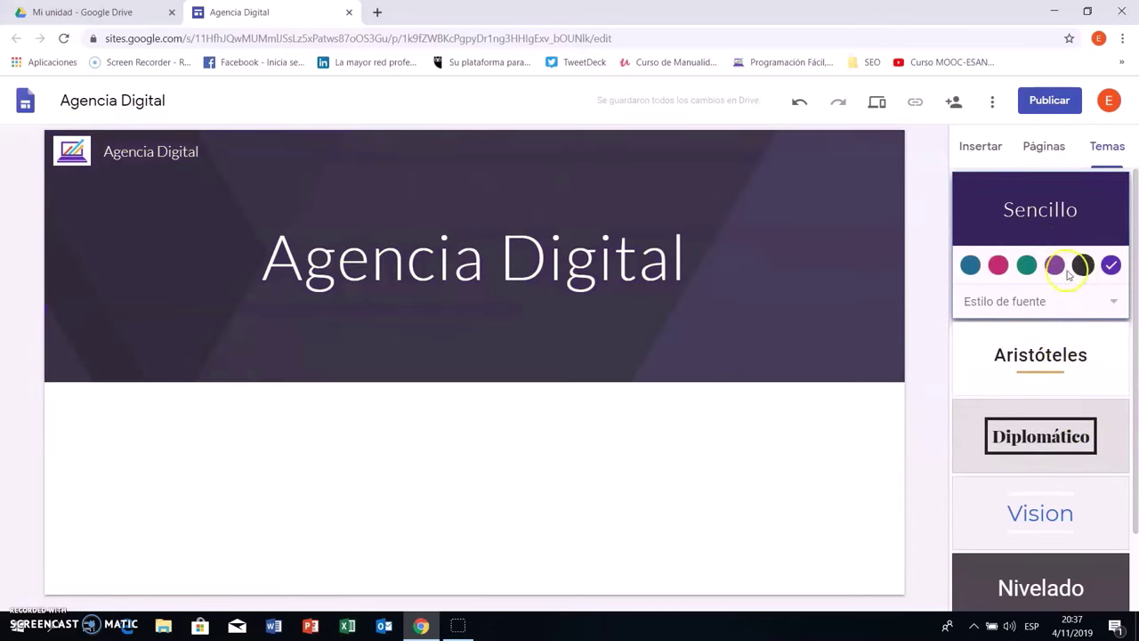
Step: Try the Claro, Clásico and Pesado font styles, settle on Clásico, then apply the Aristóteles theme
left_click(1063, 301)
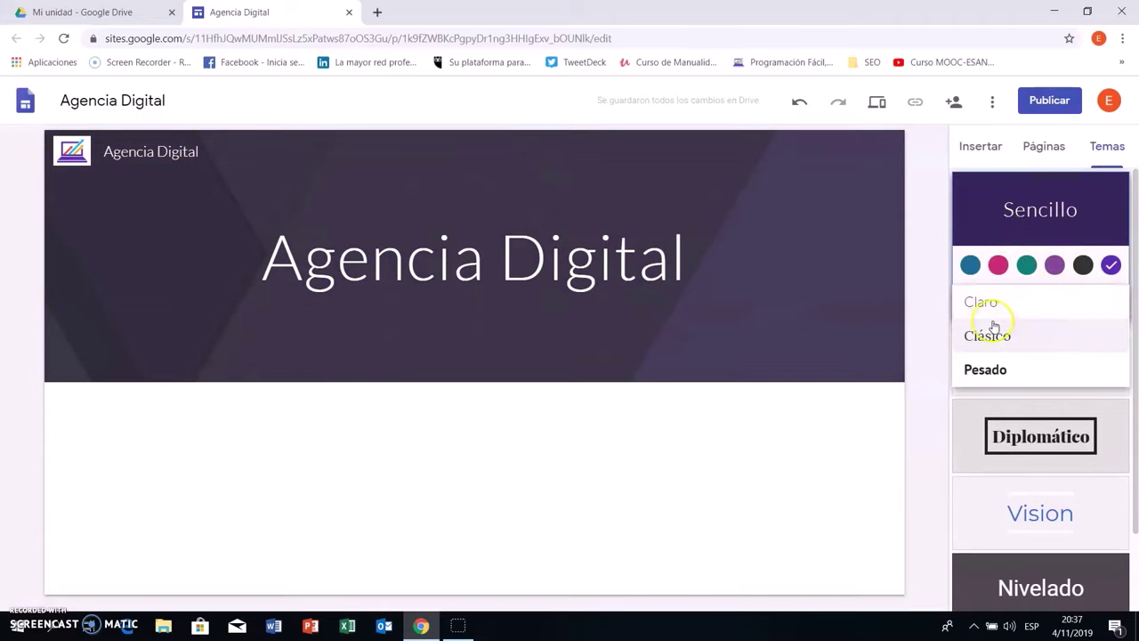
left_click(997, 302)
left_click(1025, 303)
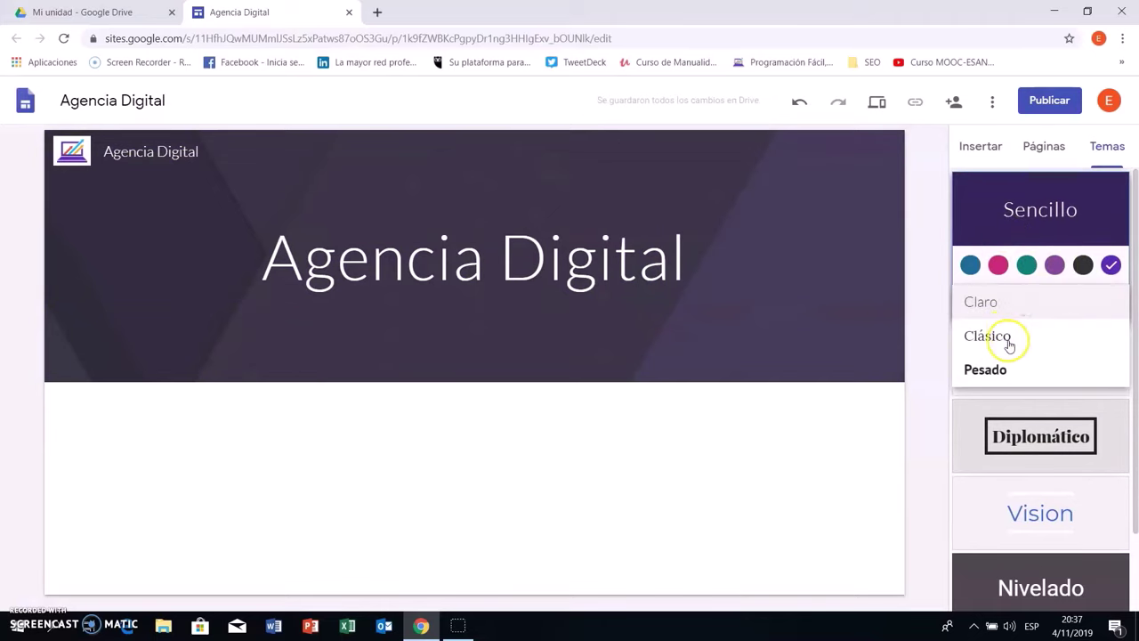
left_click(1008, 343)
left_click(1009, 302)
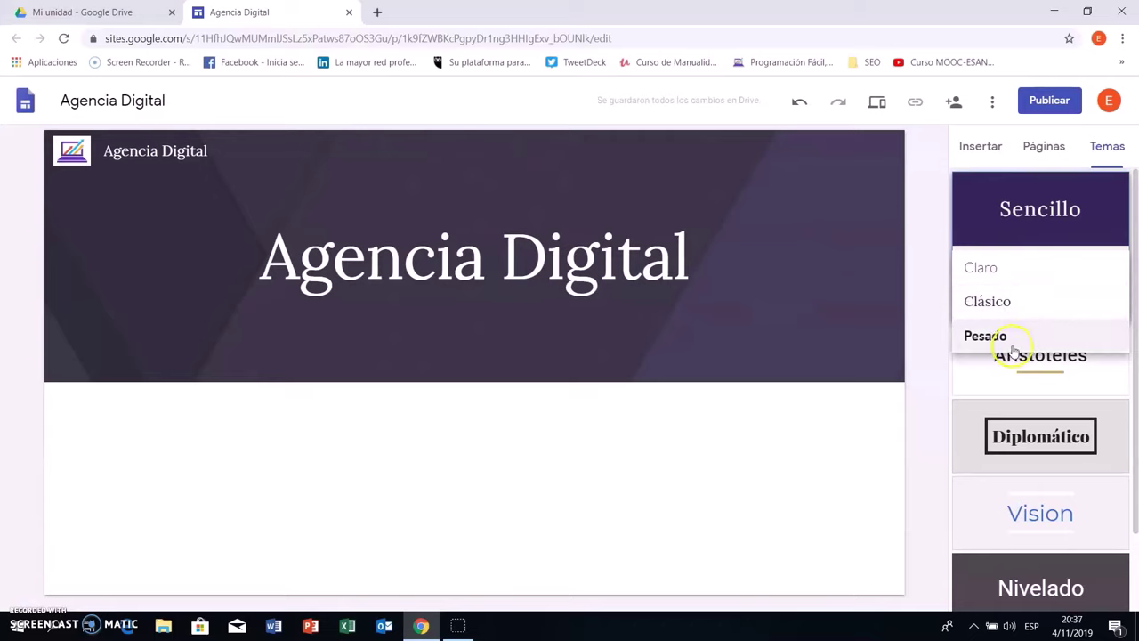
left_click(1009, 340)
left_click(1027, 303)
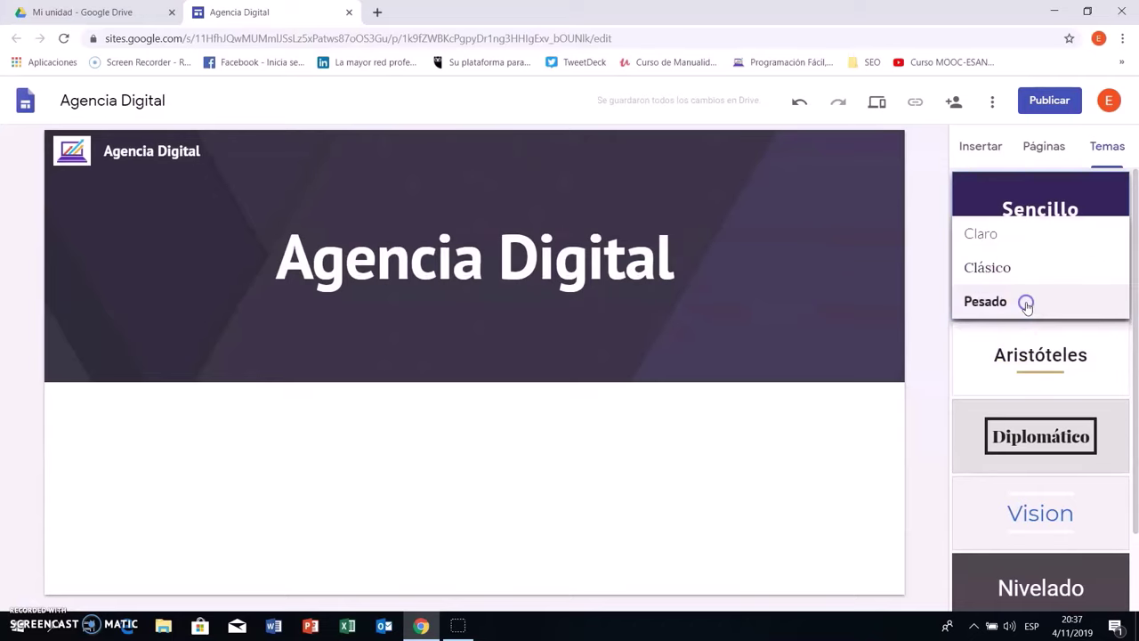
left_click(1006, 267)
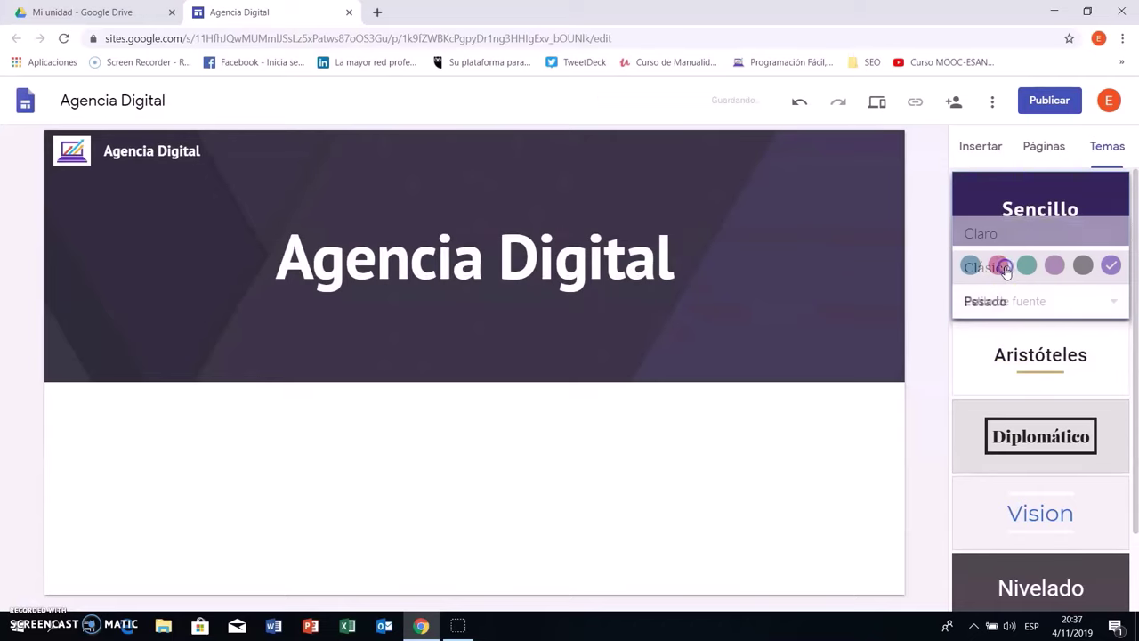
left_click(1070, 374)
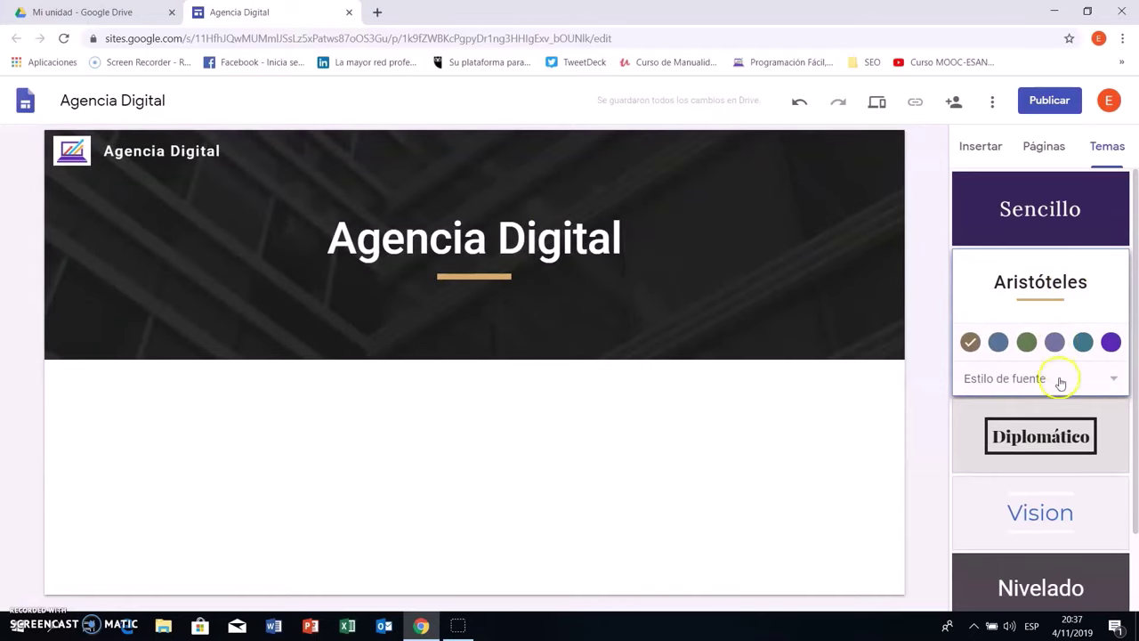
Step: Preview the Diplomático, Vision and Nivelado themes, apply Impresión, and select the header title
left_click(1041, 437)
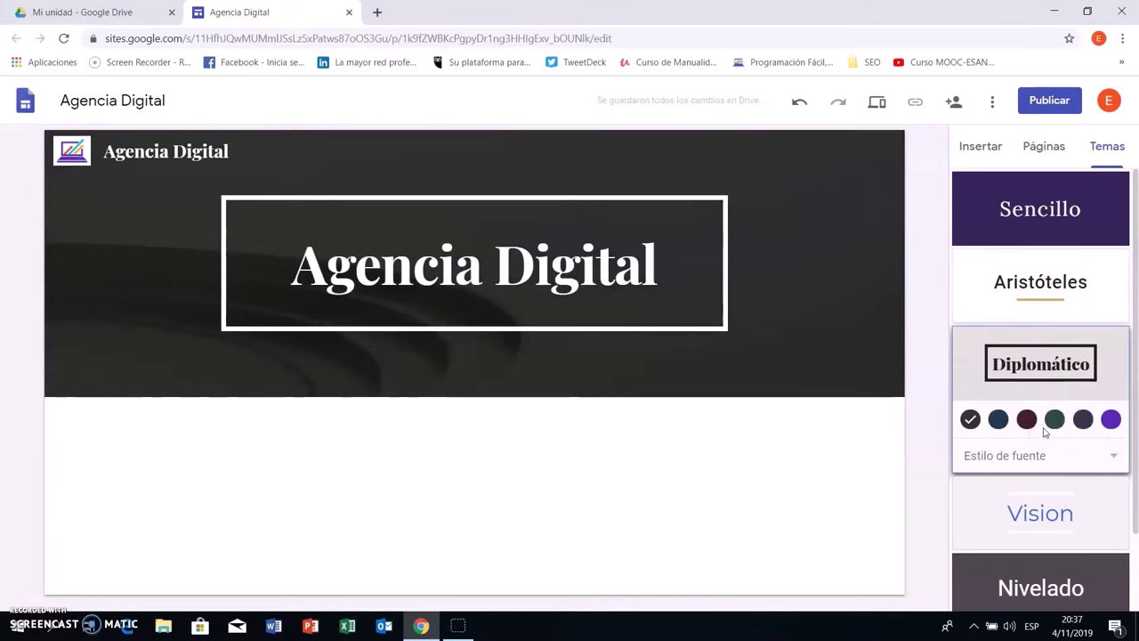
left_click(1050, 523)
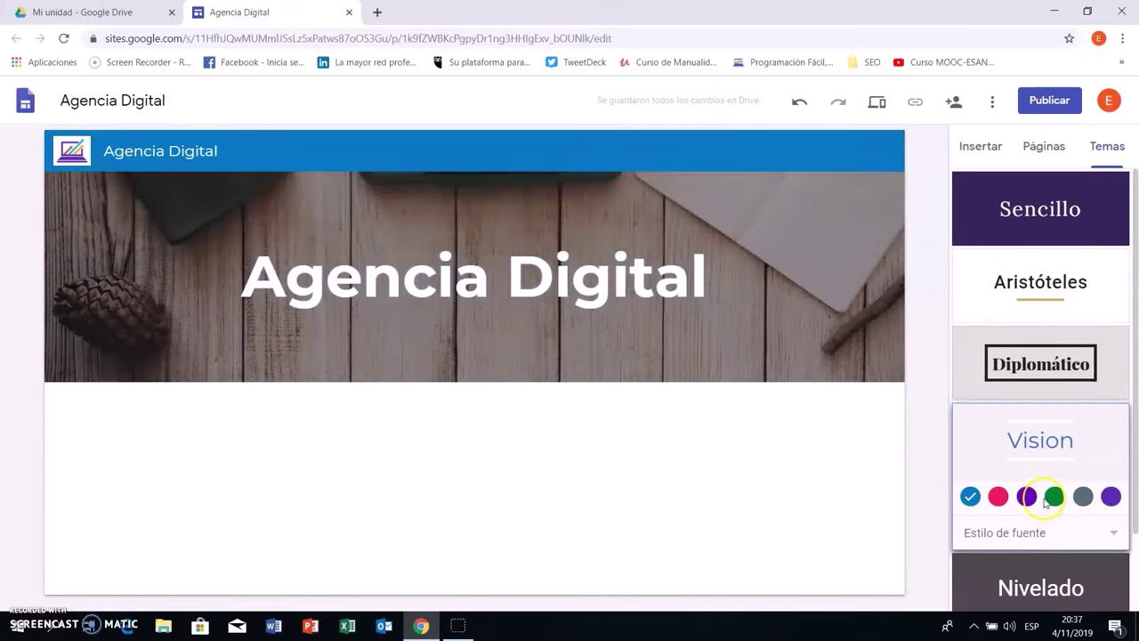
scroll(1063, 423, "down", 1)
left_click(1066, 489)
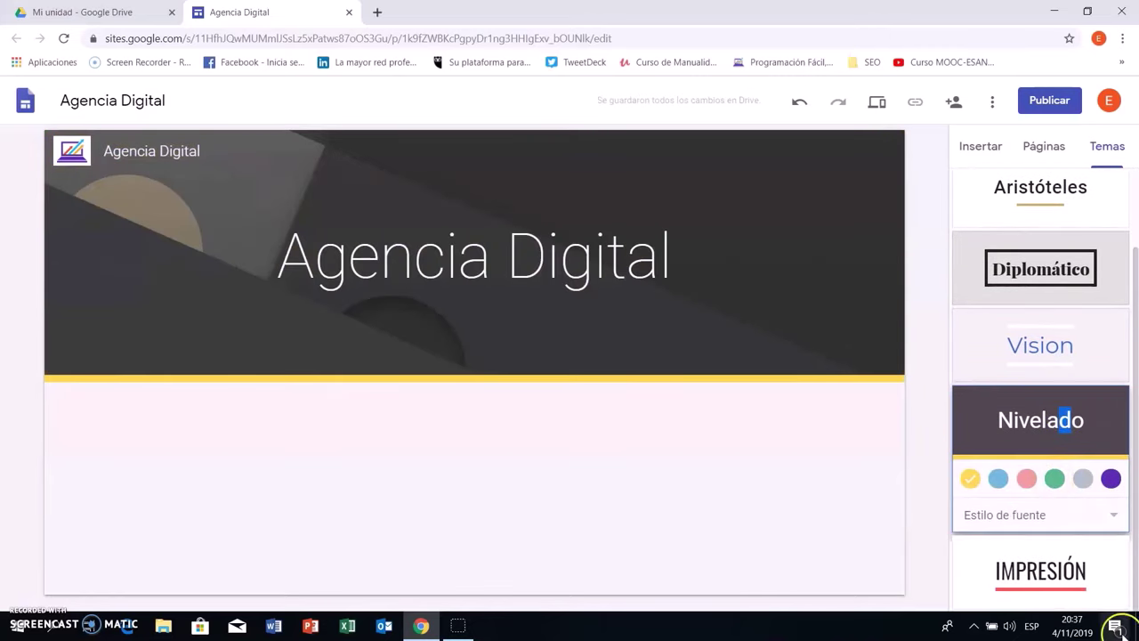
left_click(1053, 577)
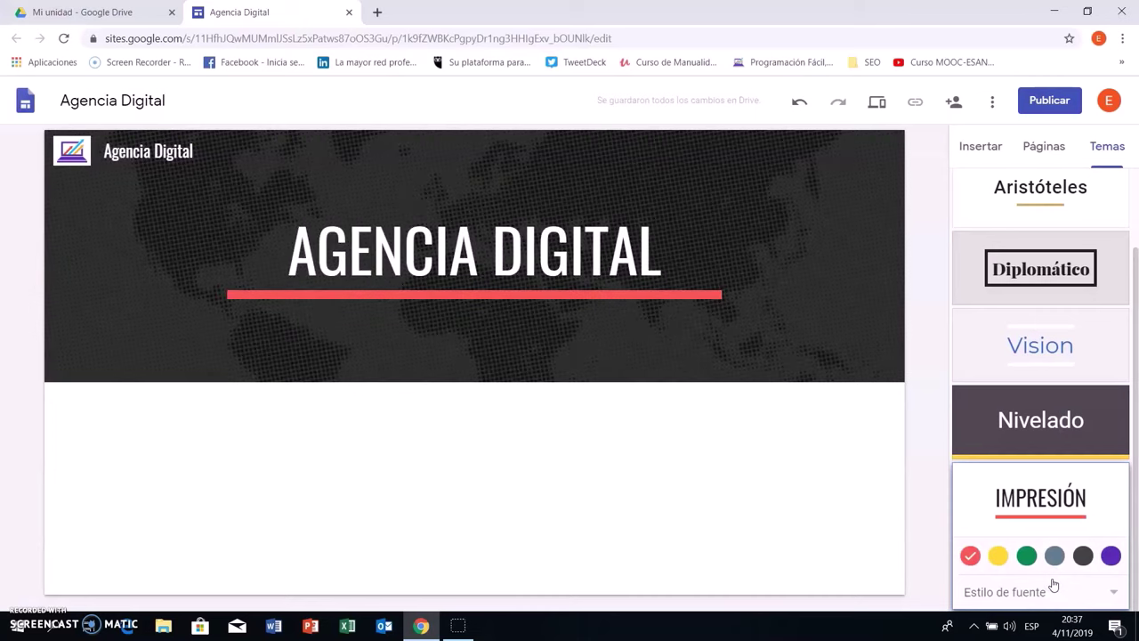
left_click(676, 300)
Step: Set the Impresión theme's custom colour to the deep purple #4f14ba
left_click(1110, 555)
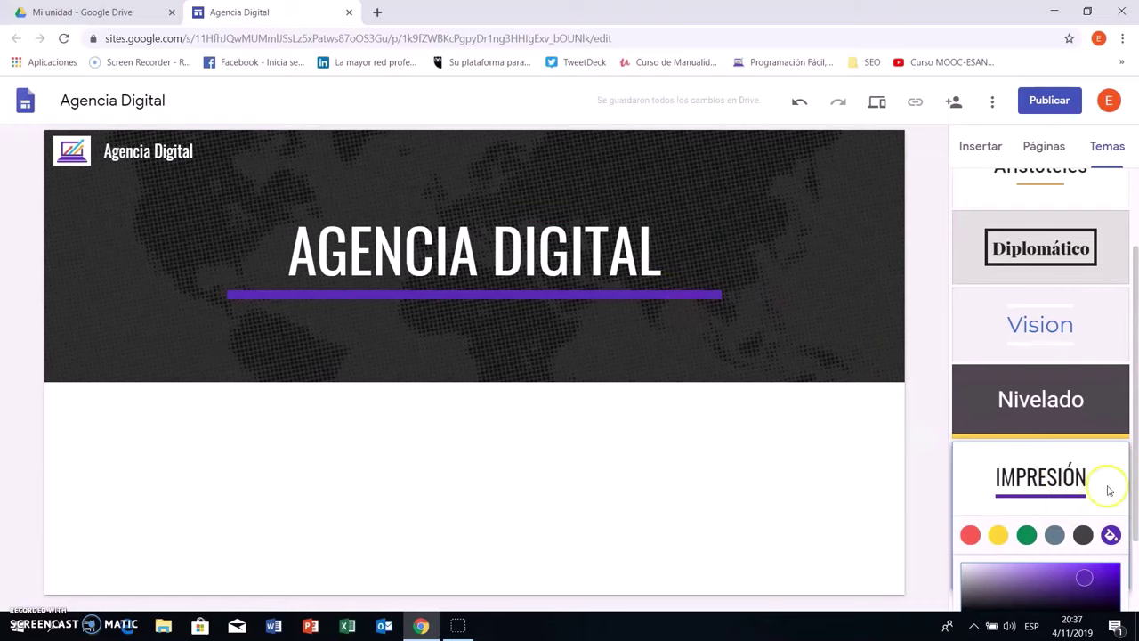
left_click(1134, 453)
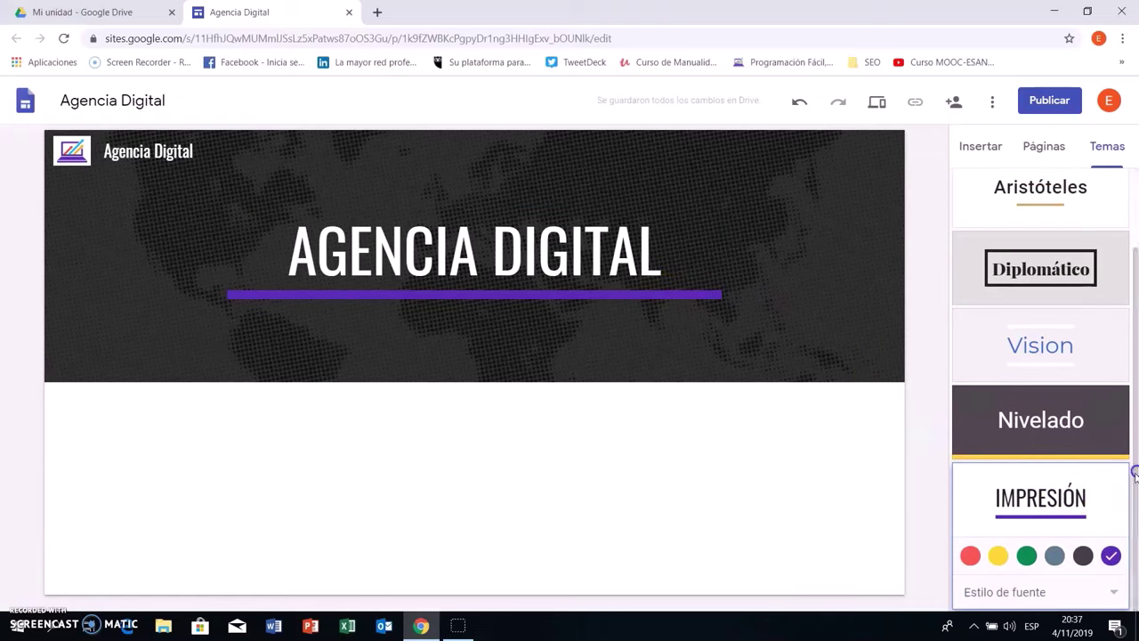
left_click(1111, 555)
scroll(1085, 570, "down", 1)
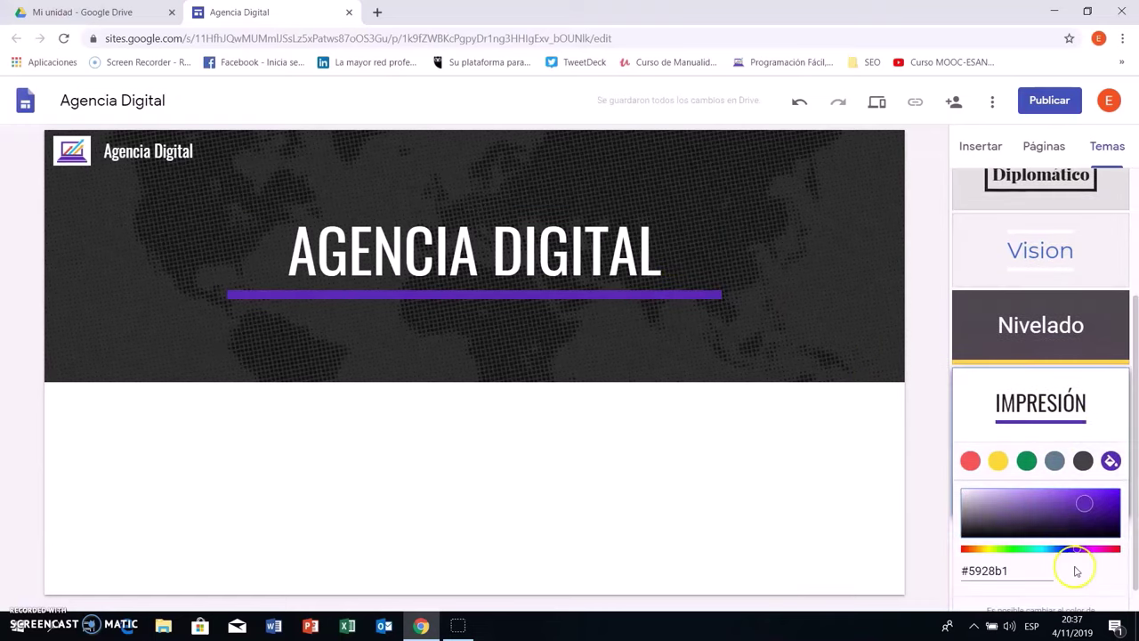
left_click(1105, 506)
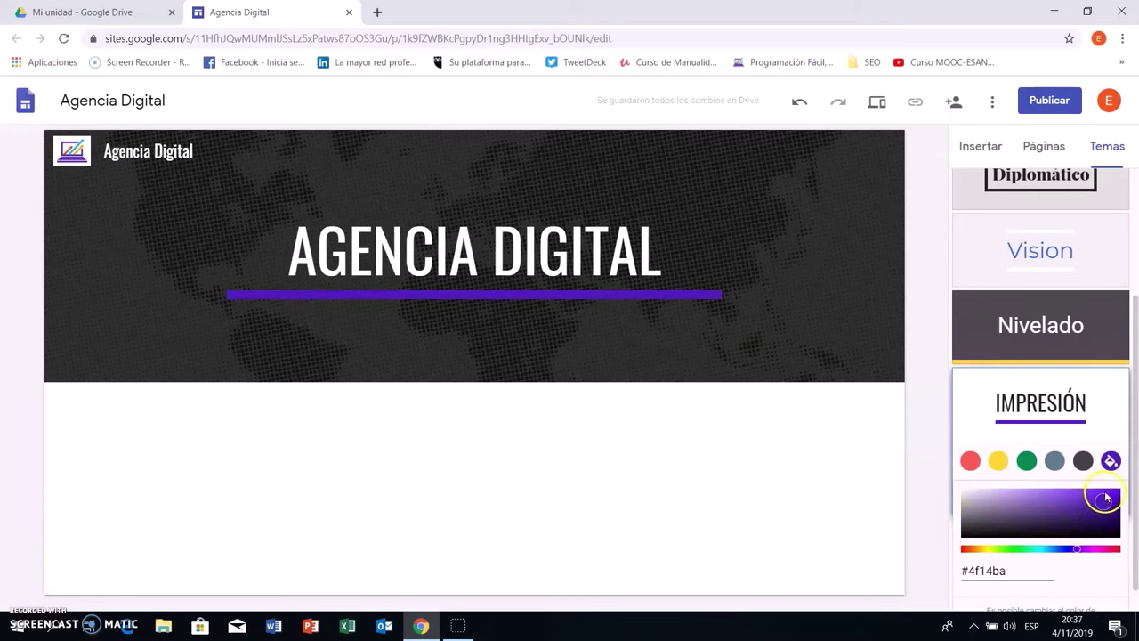
left_click(1111, 460)
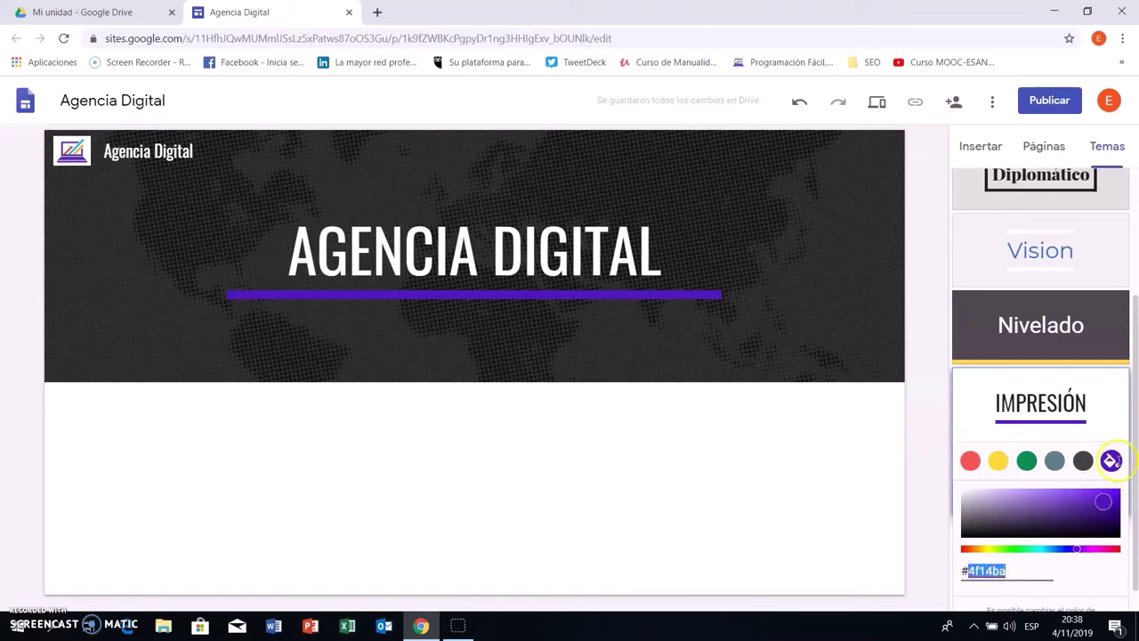
left_click(1116, 402)
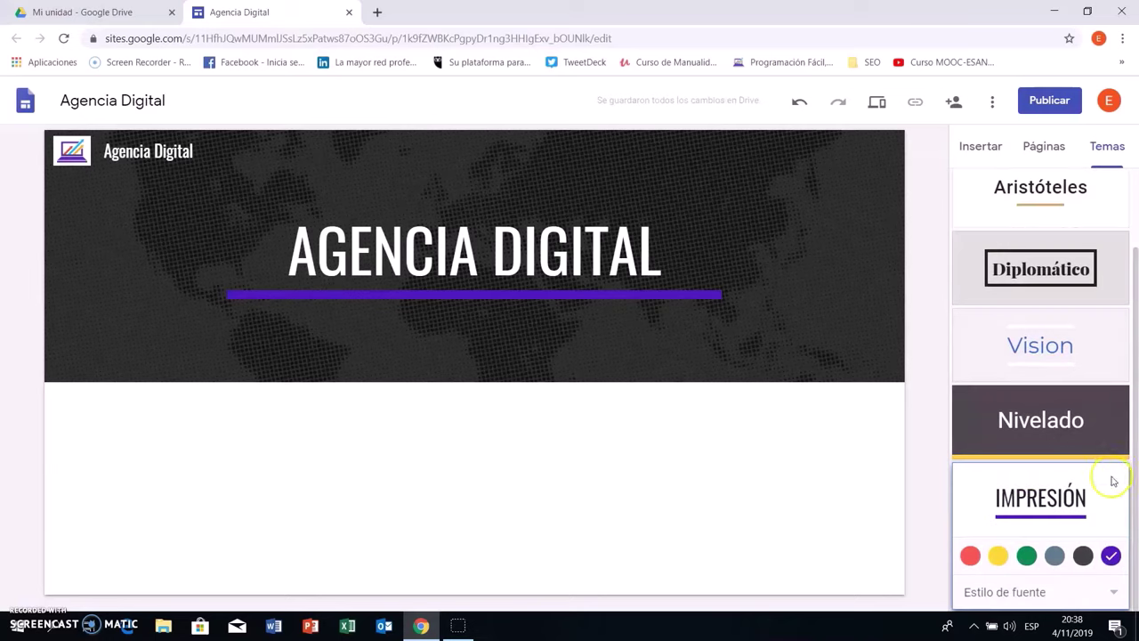
Step: Try the Mayúscula and Franco font styles, finally keeping the narrow Angosta font
left_click(1060, 595)
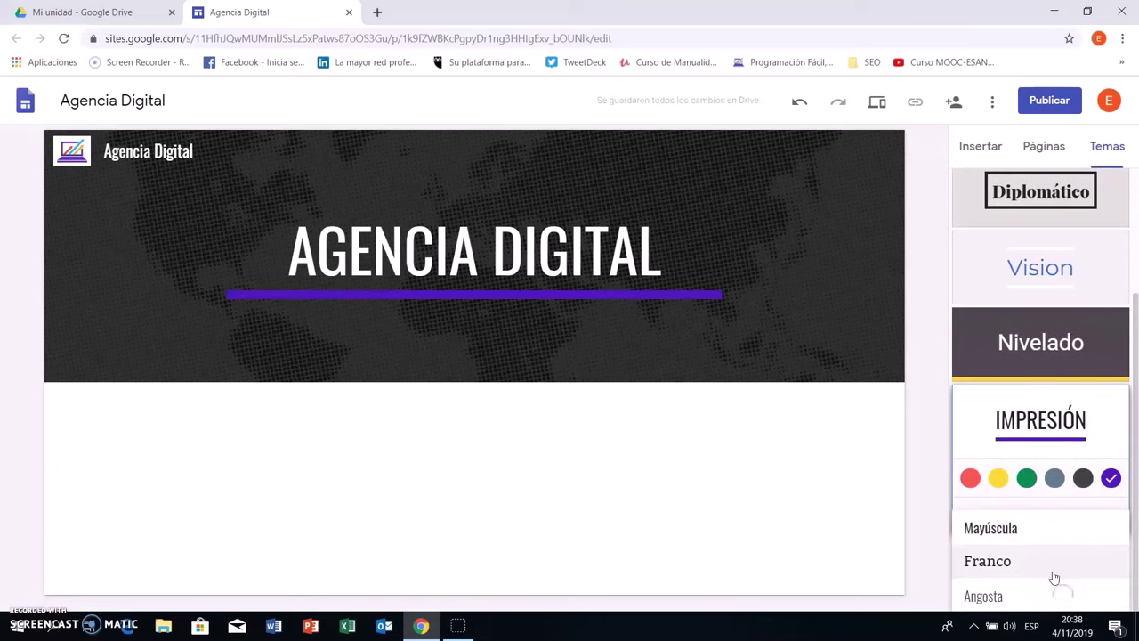
left_click(1013, 528)
left_click(1040, 592)
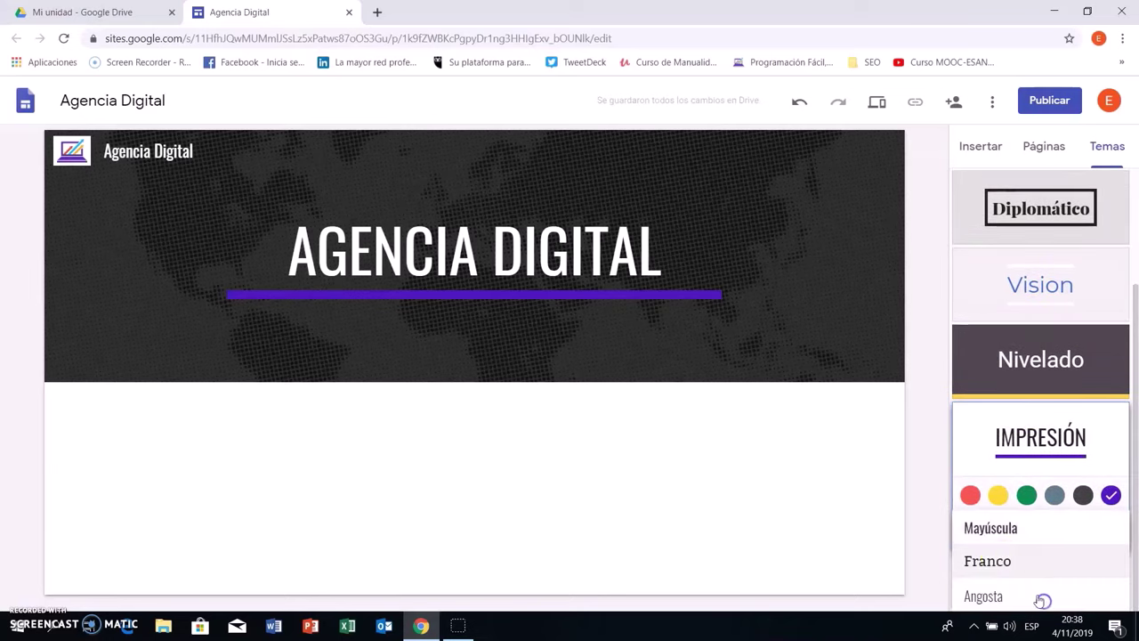
left_click(1001, 560)
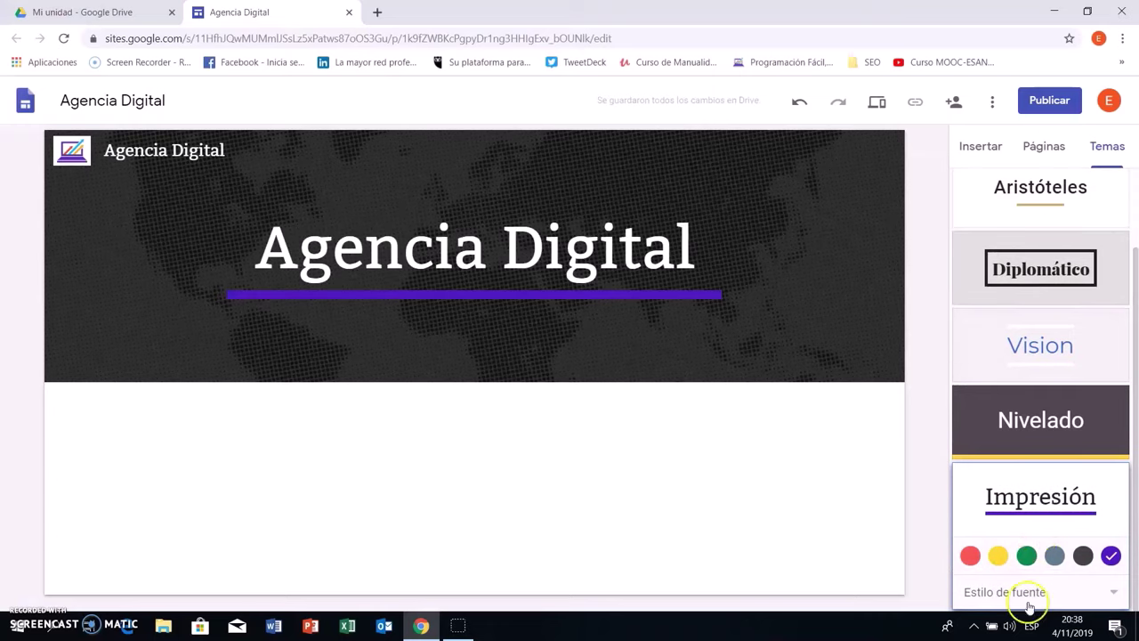
left_click(1026, 602)
left_click(995, 598)
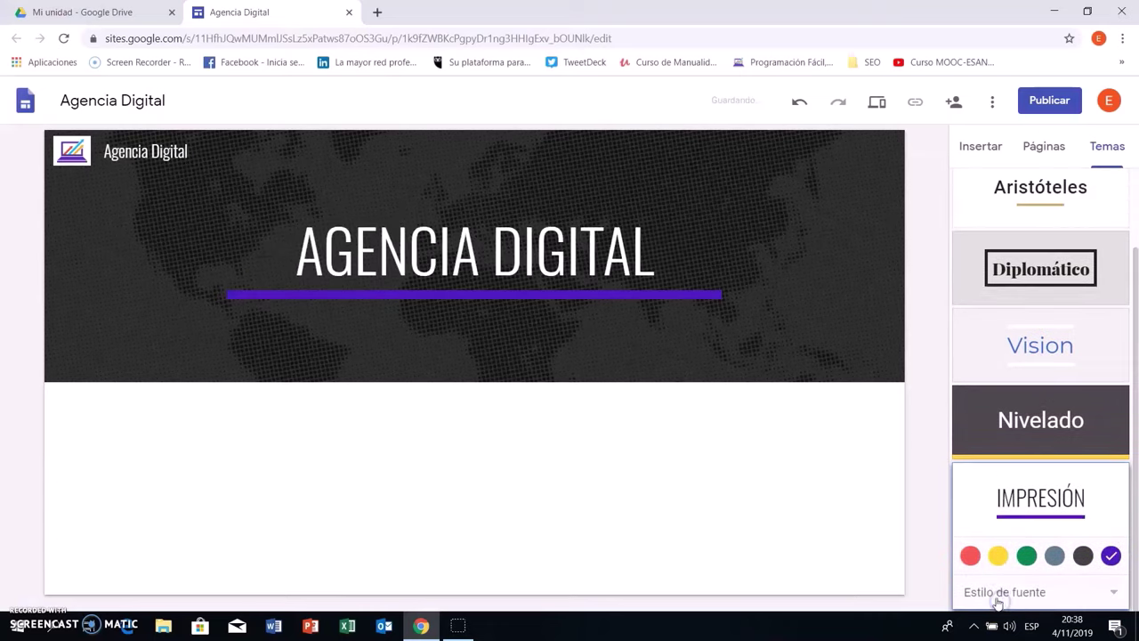
left_click(1031, 591)
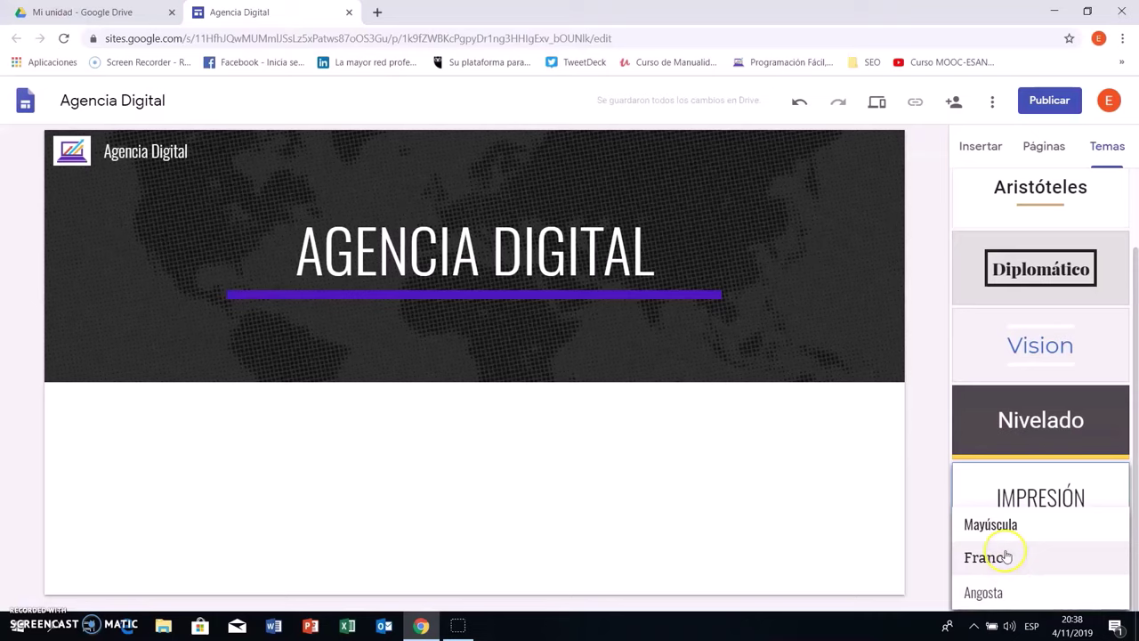
left_click(1005, 557)
left_click(1014, 591)
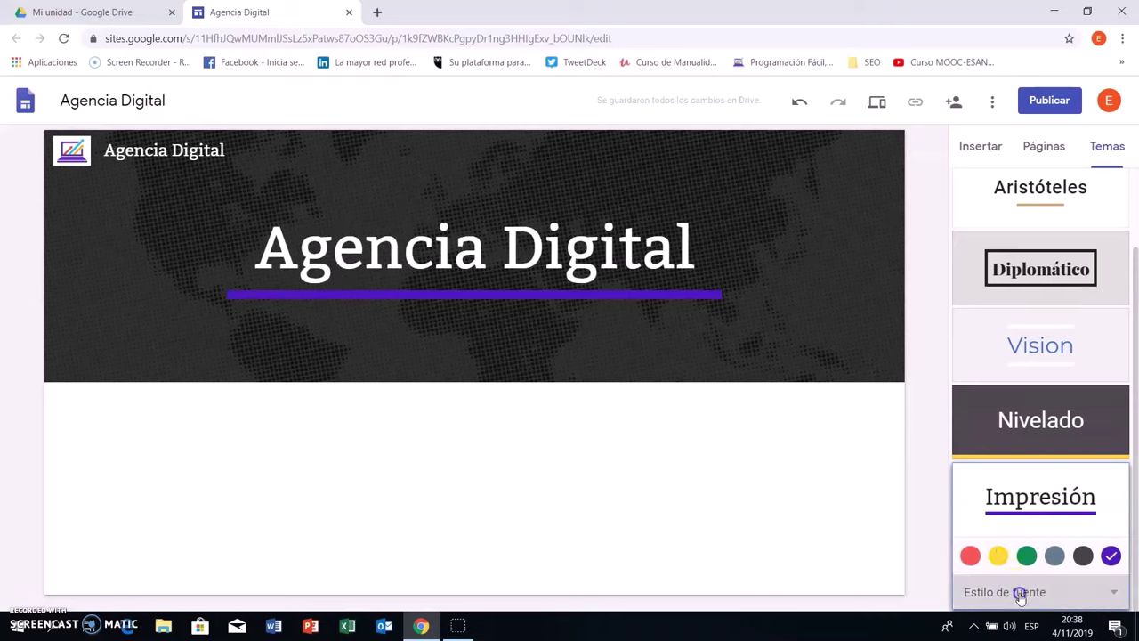
left_click(1003, 582)
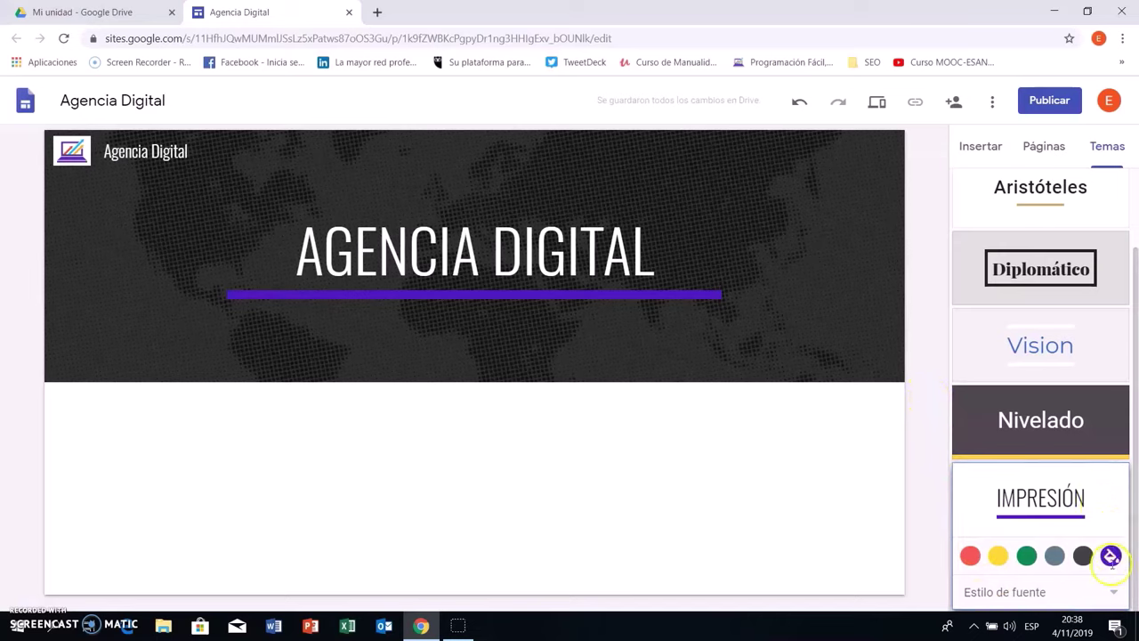
scroll(1053, 247, "up", 2)
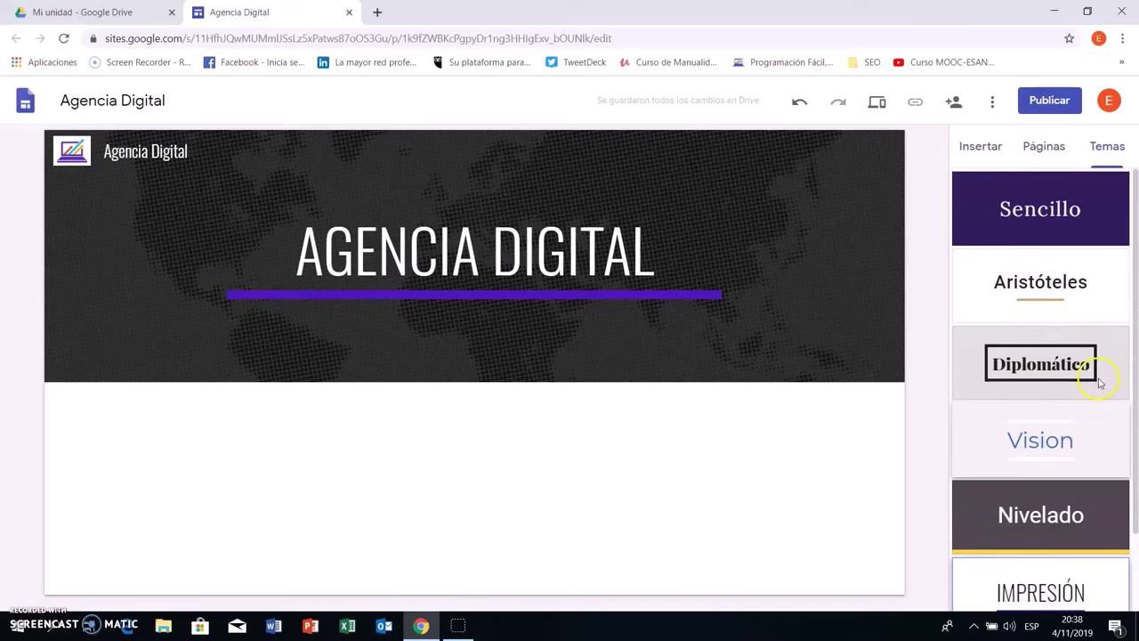
scroll(1087, 313, "down", 2)
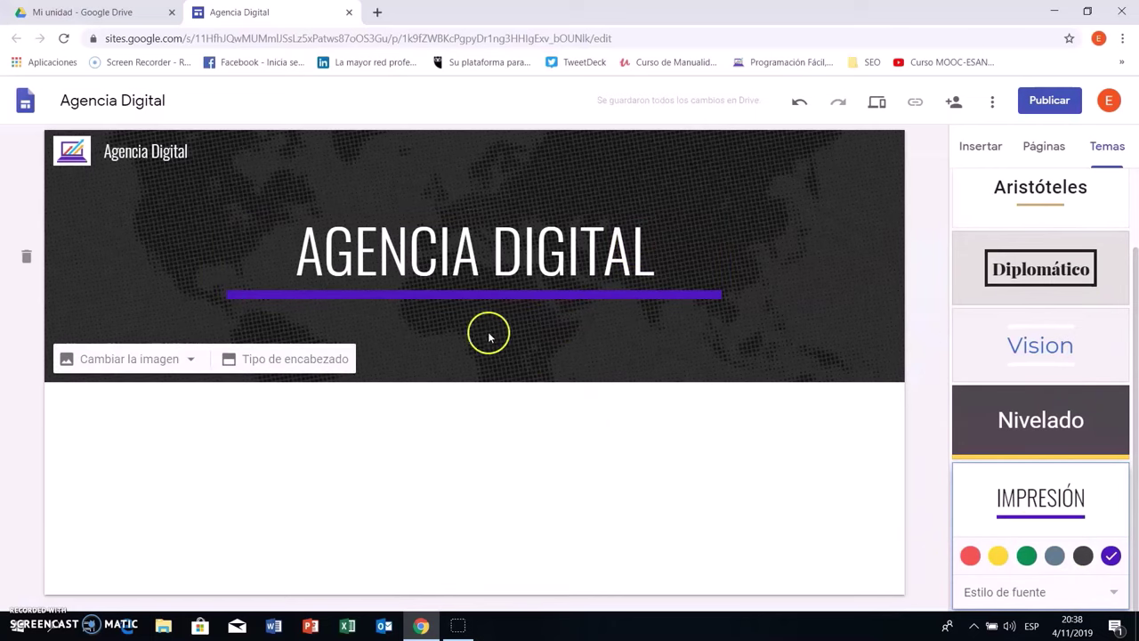
left_click(186, 360)
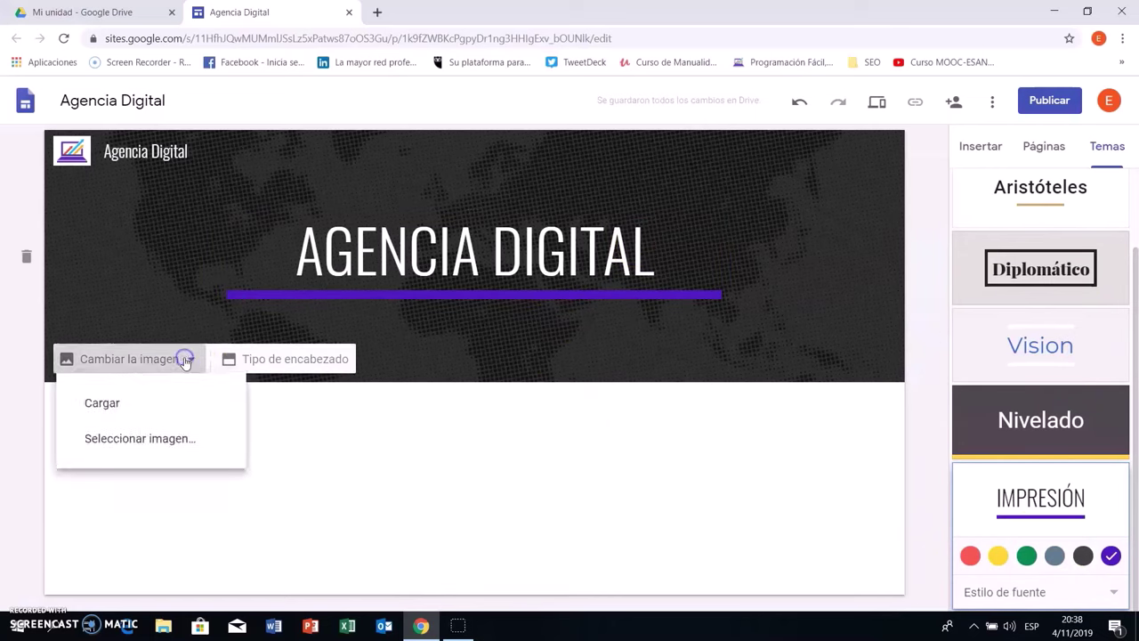
left_click(167, 439)
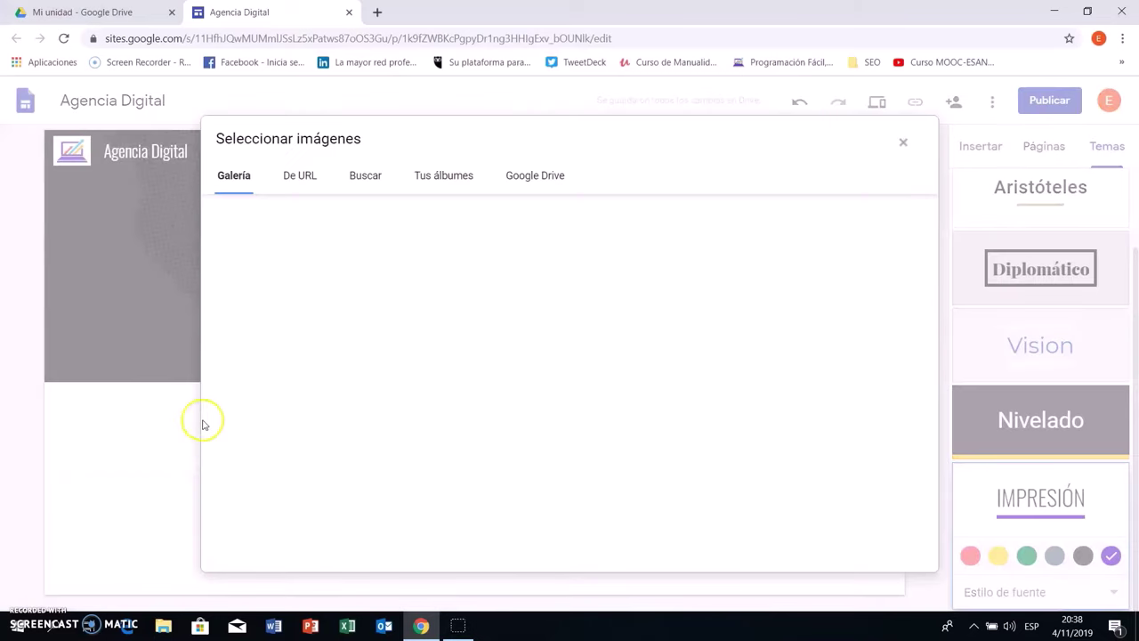
scroll(685, 343, "down", 5)
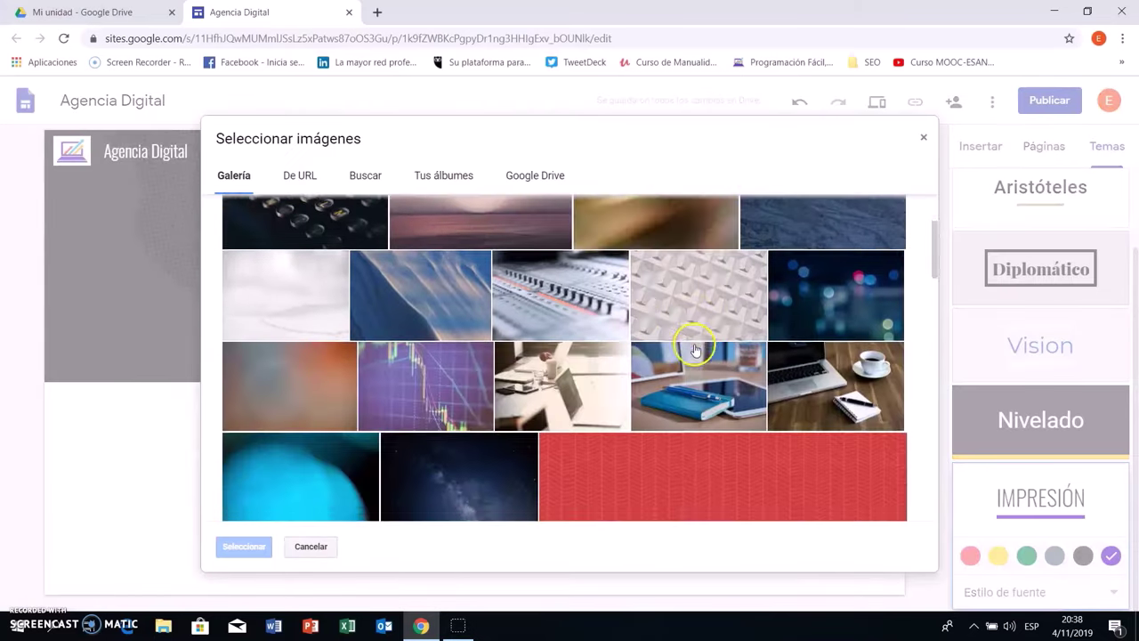
scroll(695, 349, "up", 1)
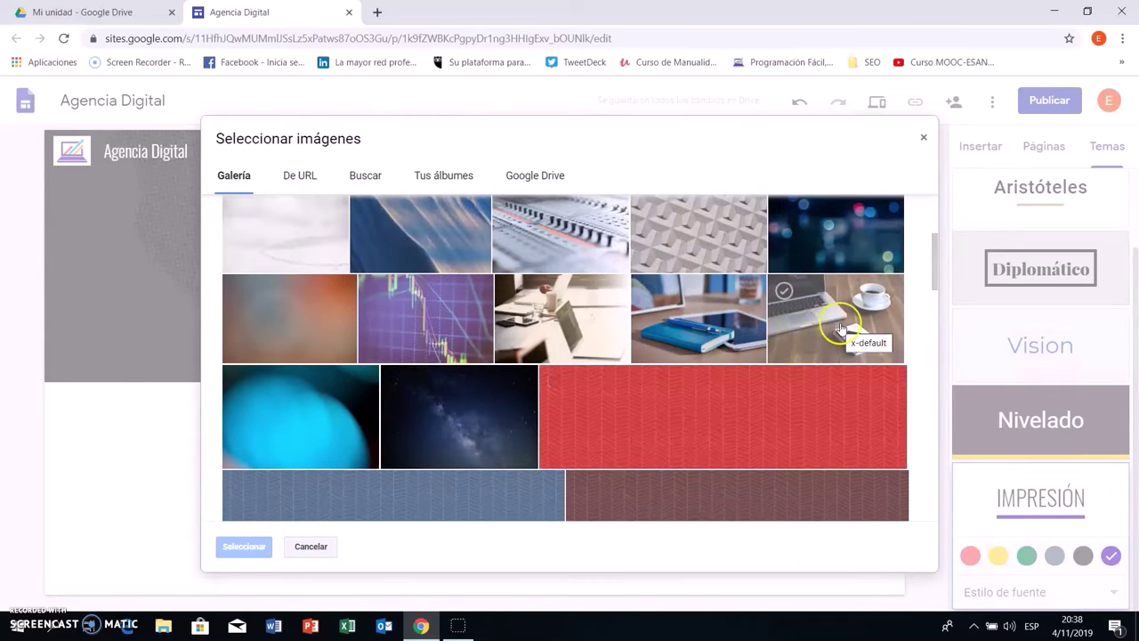
scroll(839, 330, "down", 5)
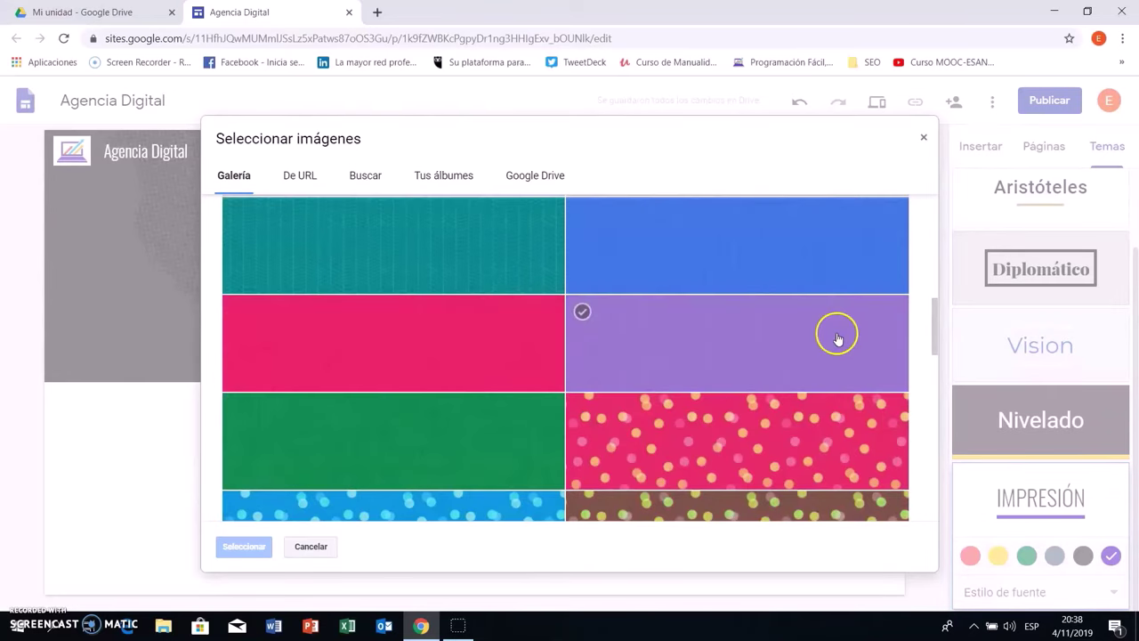
scroll(837, 336, "up", 8)
left_click(922, 137)
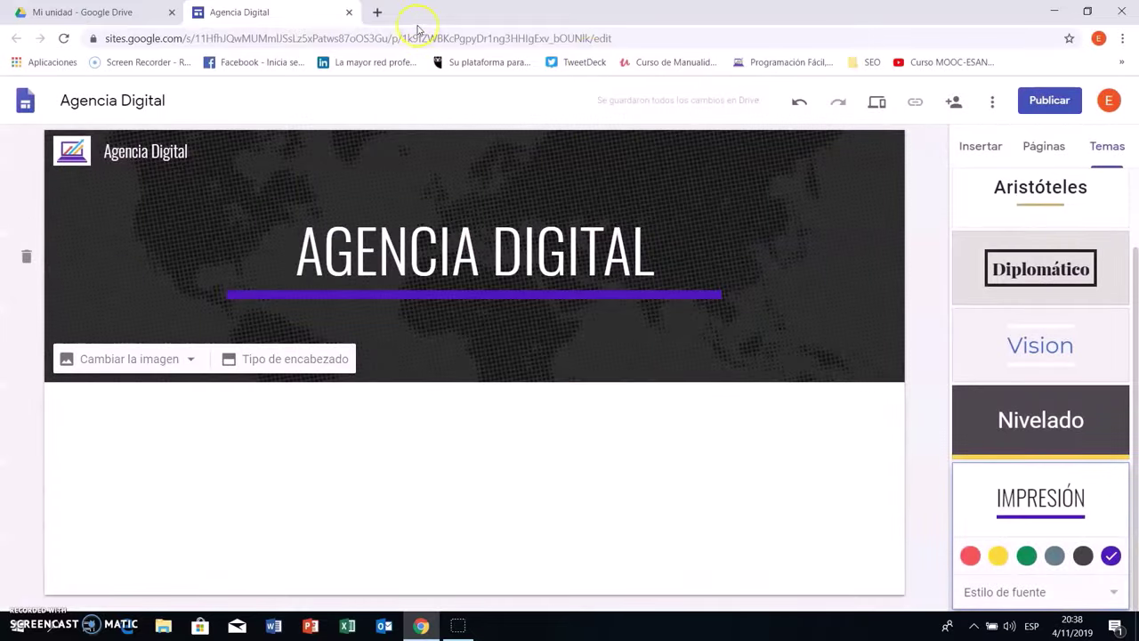
Step: In a new browser tab, search for 'pixabay' and go to the Pixabay website
left_click(378, 13)
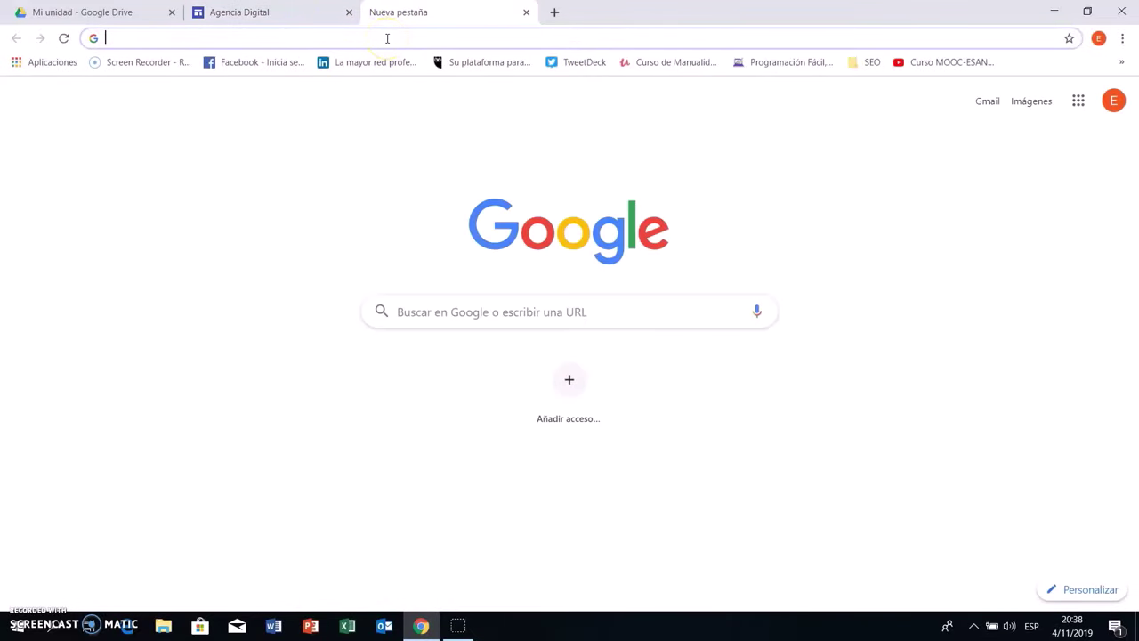
type("pixabay")
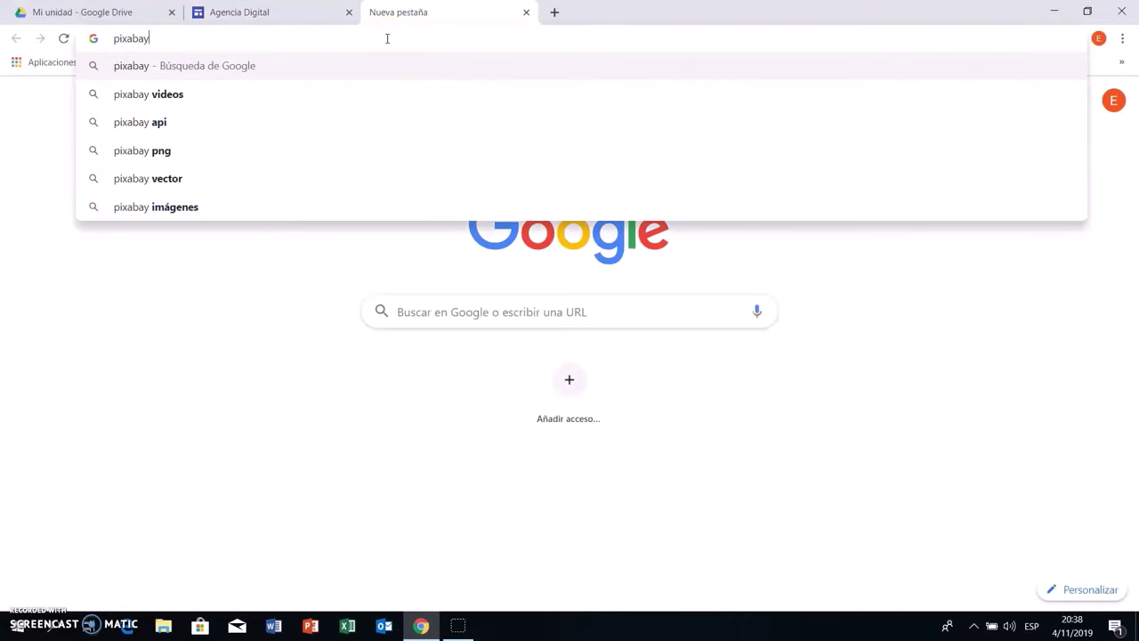
key("Return")
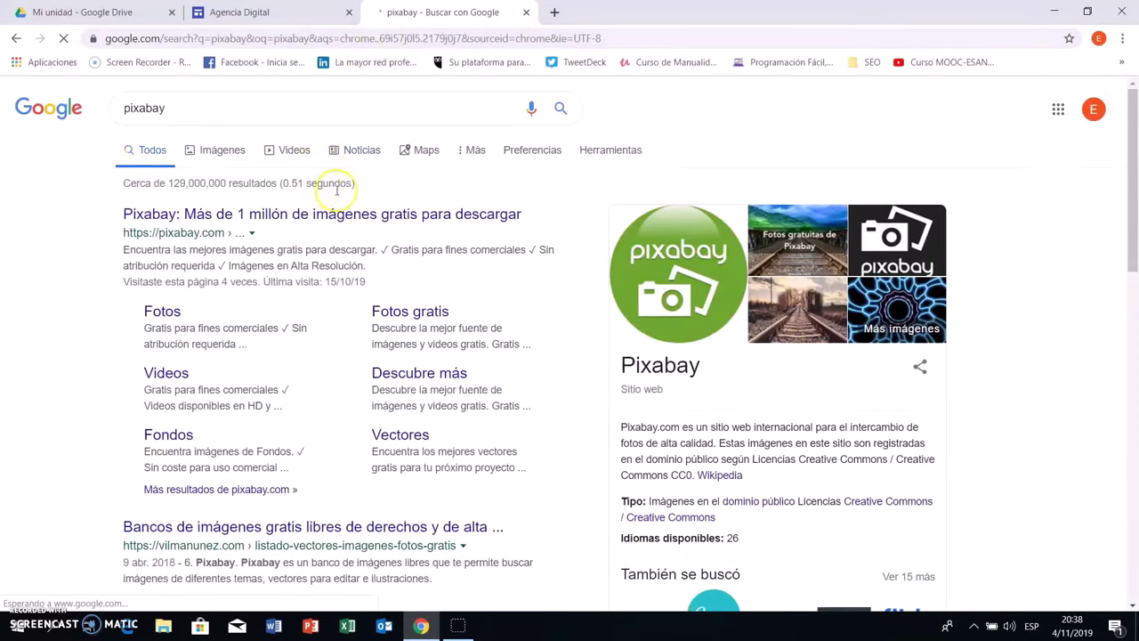
left_click(352, 216)
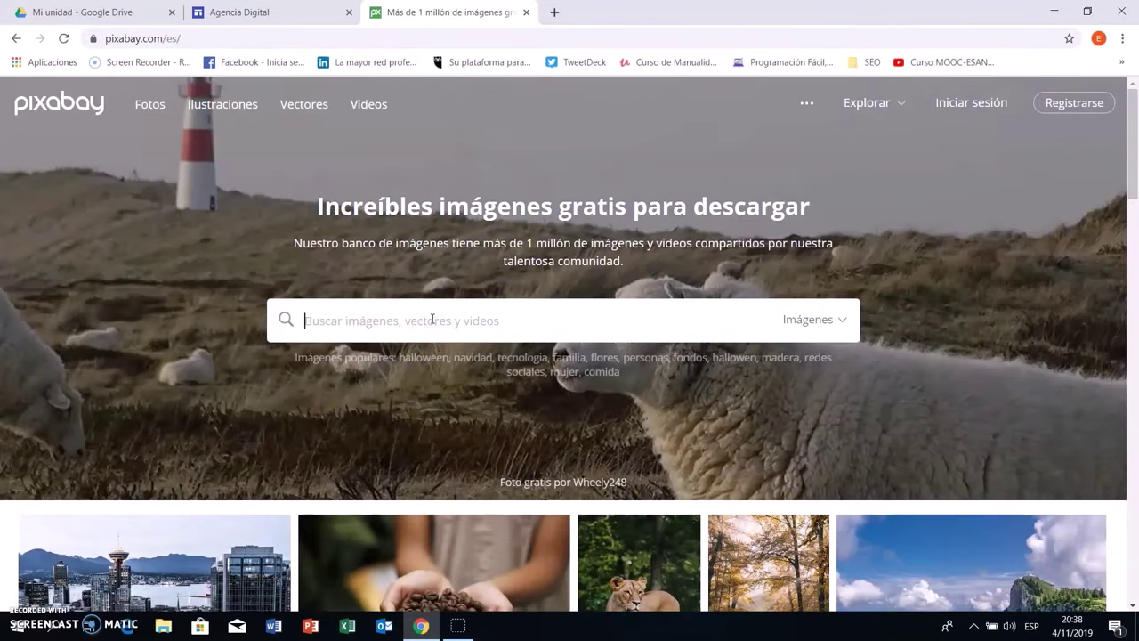
Step: Search Pixabay for 'marketing digital' and scroll through the free image results
type("marketing digital")
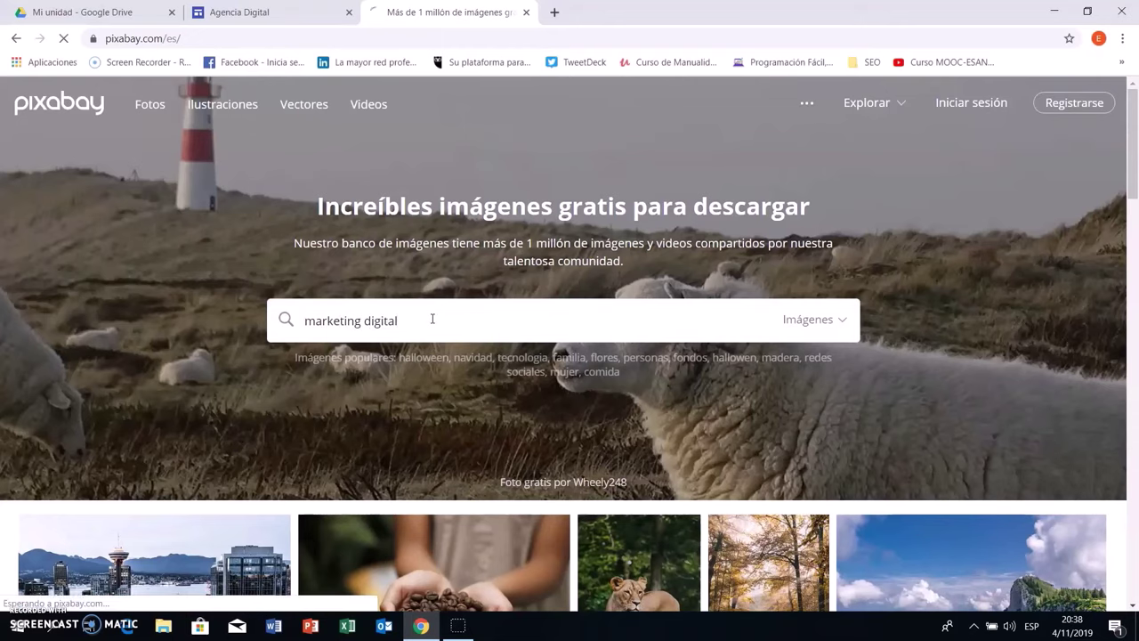
key("Return")
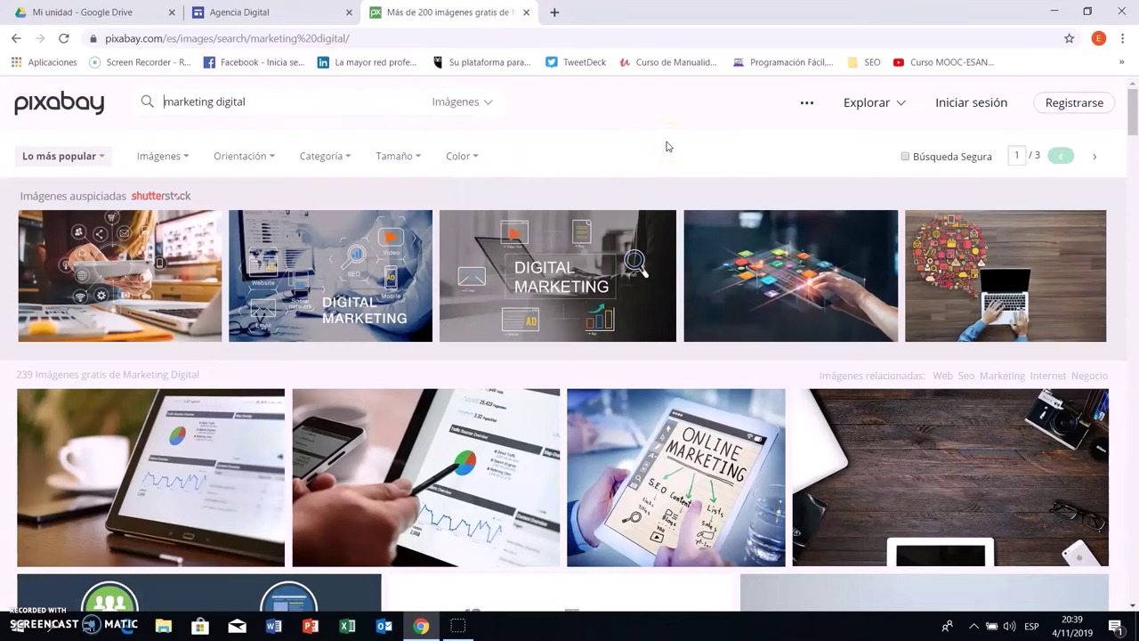
scroll(653, 145, "down", 3)
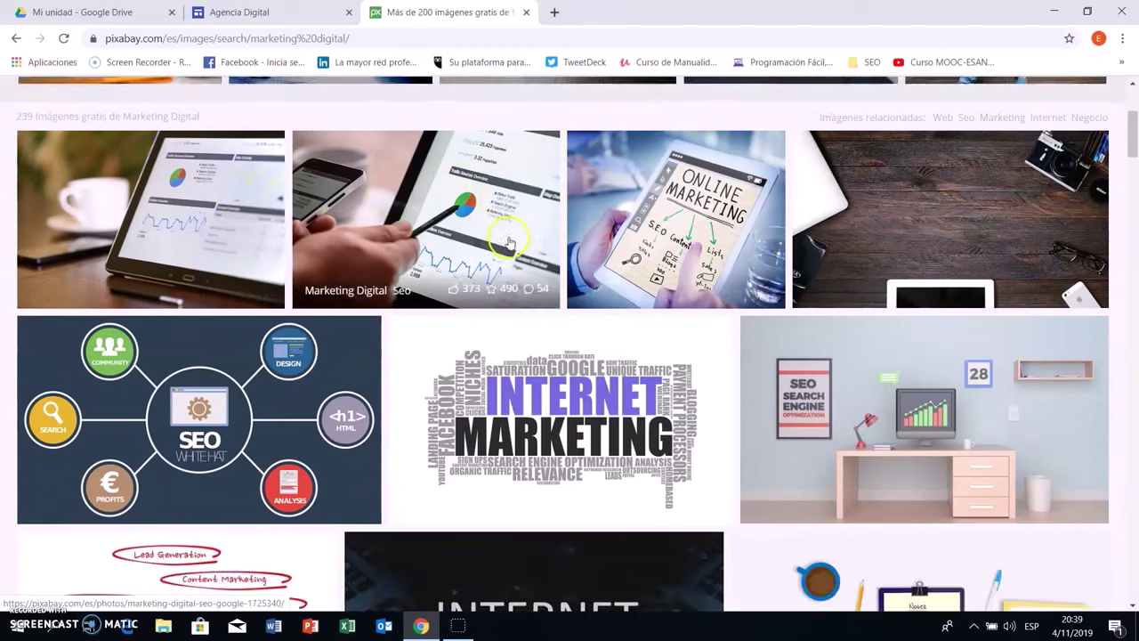
scroll(563, 229, "down", 4)
scroll(563, 230, "down", 4)
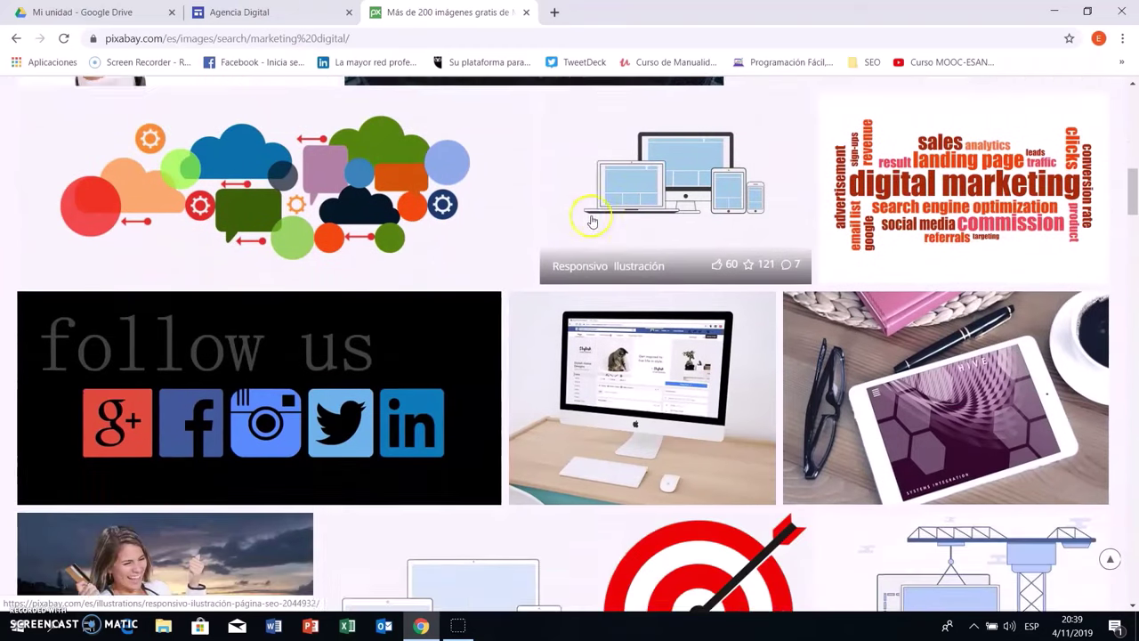
scroll(800, 187, "down", 5)
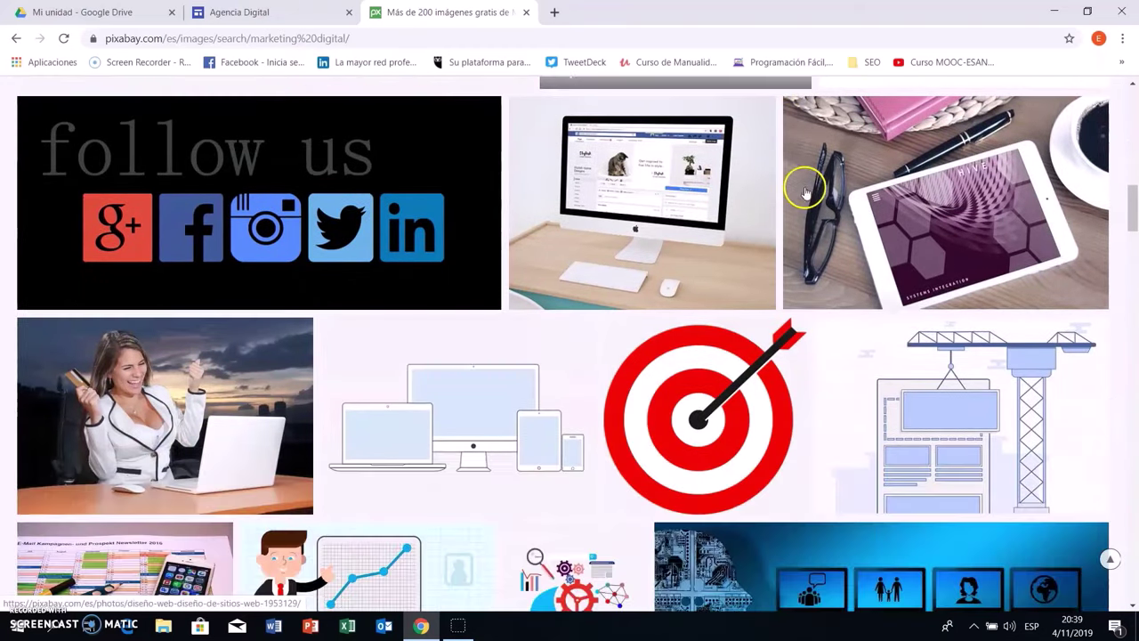
scroll(701, 218, "down", 6)
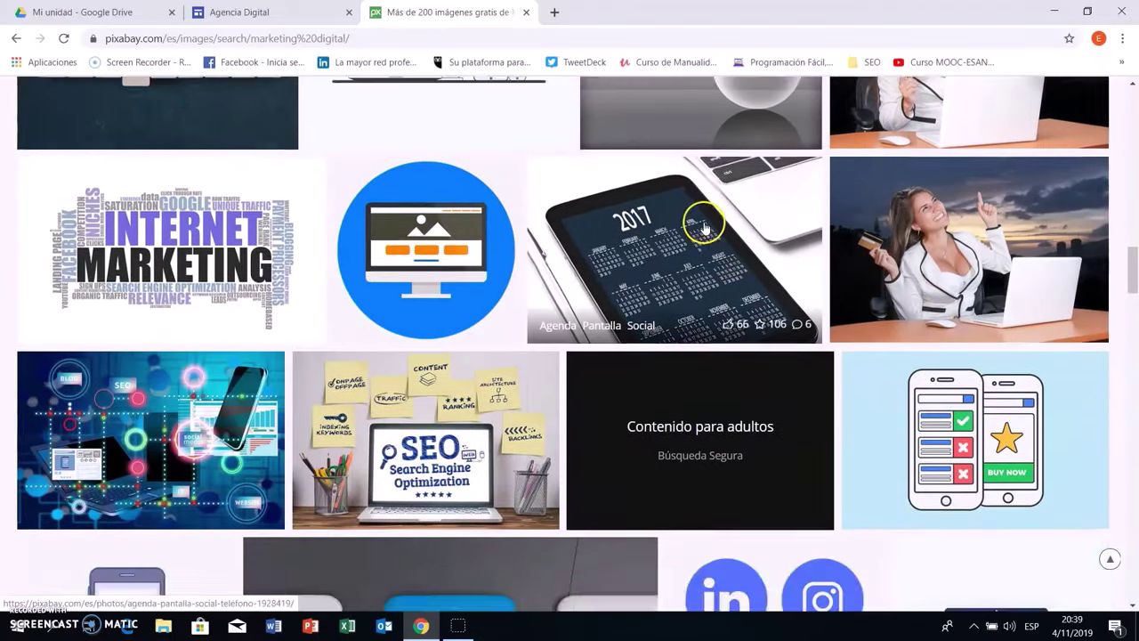
scroll(703, 229, "down", 2)
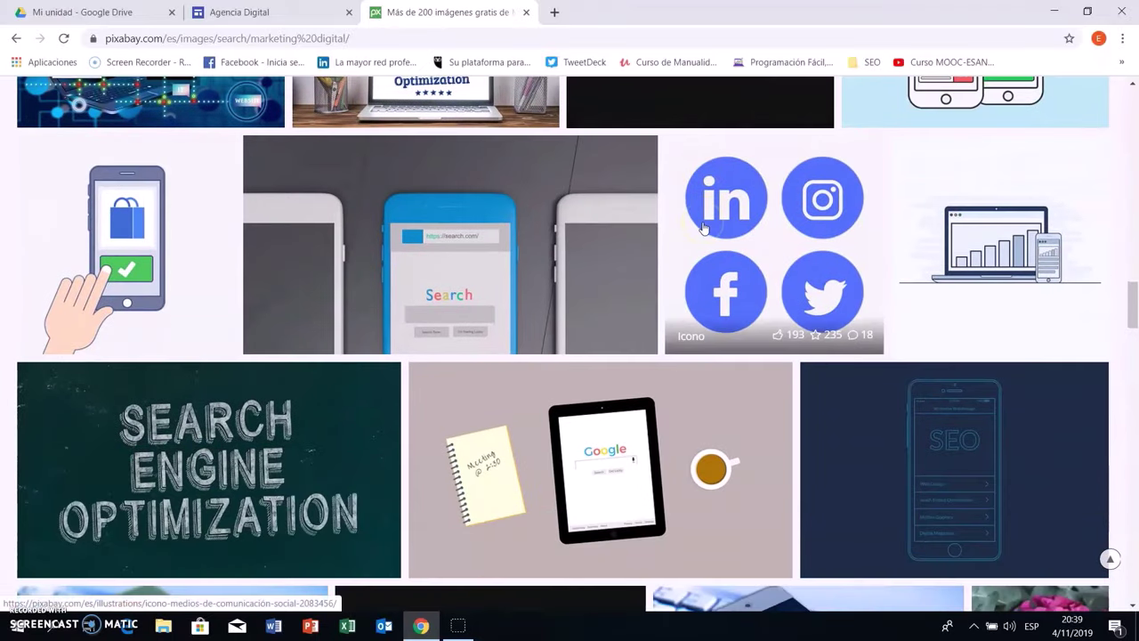
scroll(703, 229, "up", 2)
scroll(703, 229, "up", 12)
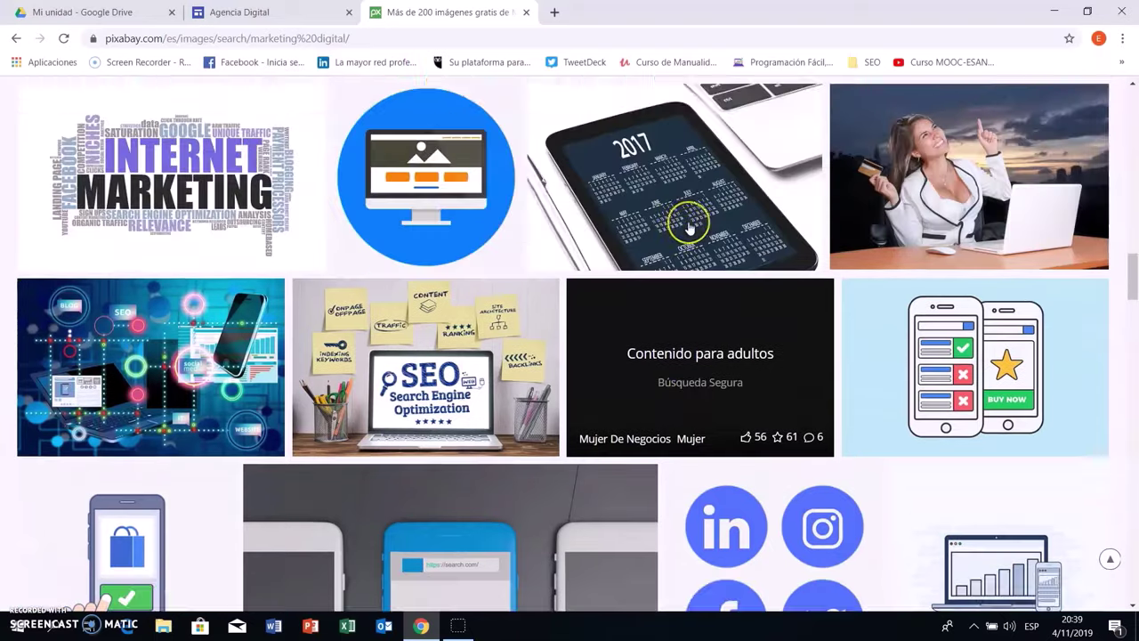
scroll(579, 394, "down", 2)
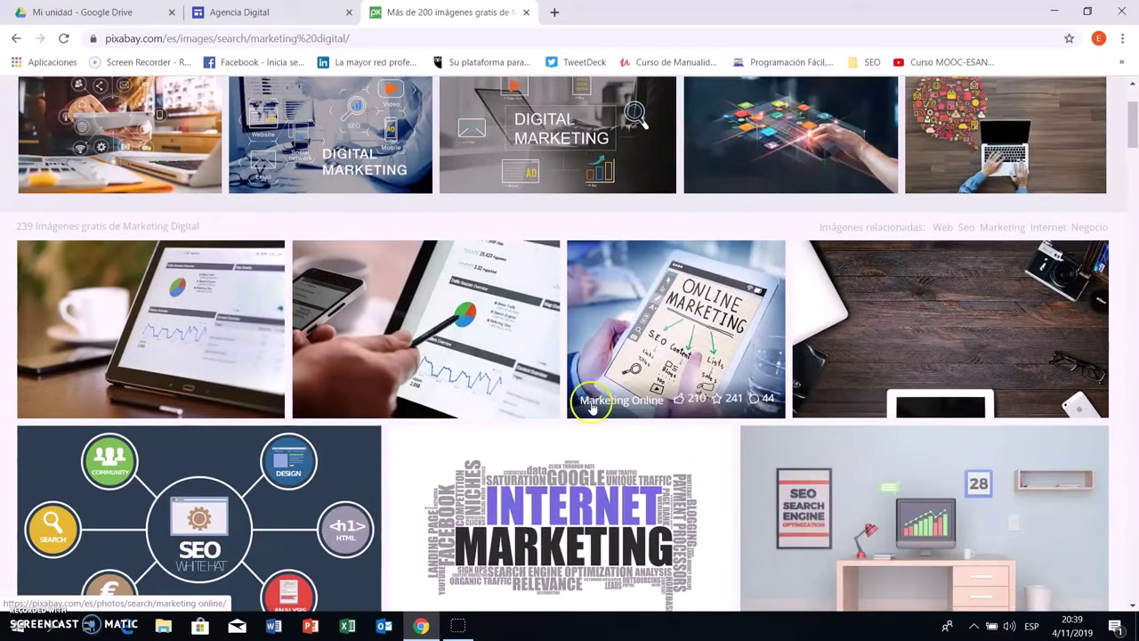
Step: Download the tablet analytics photo at 1920×1279, passing the reCAPTCHA check
left_click(490, 312)
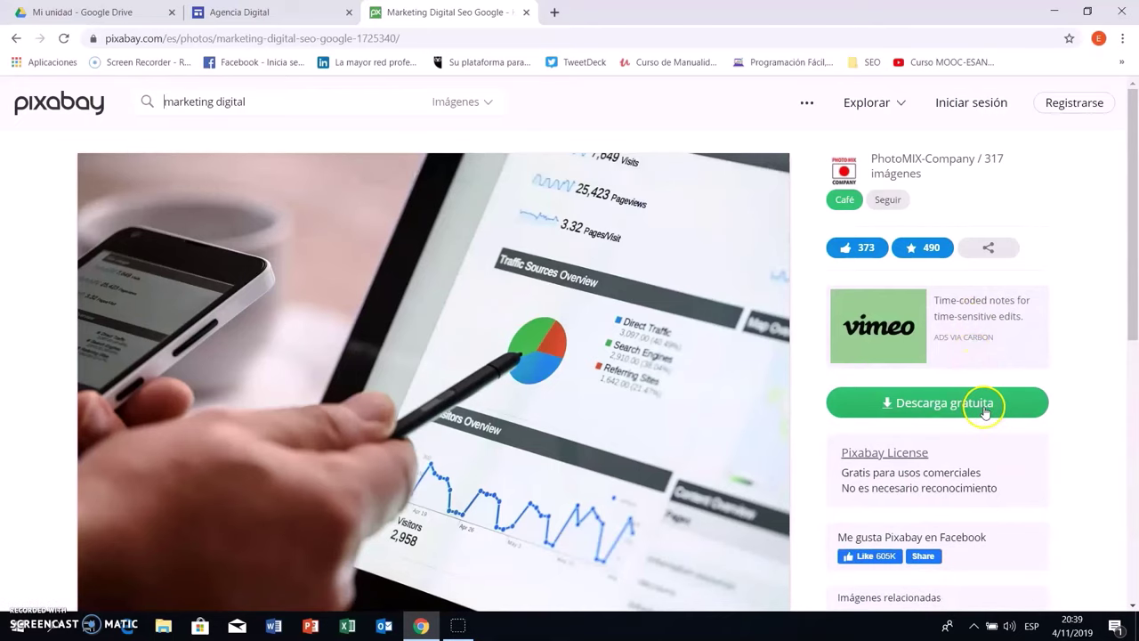
left_click(979, 402)
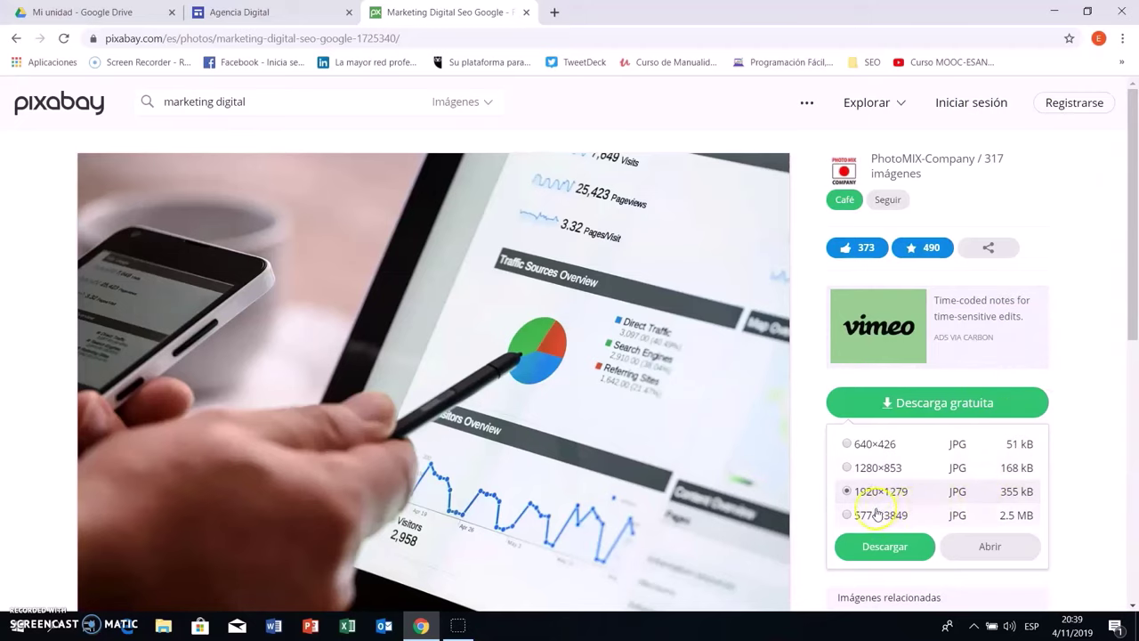
left_click(890, 544)
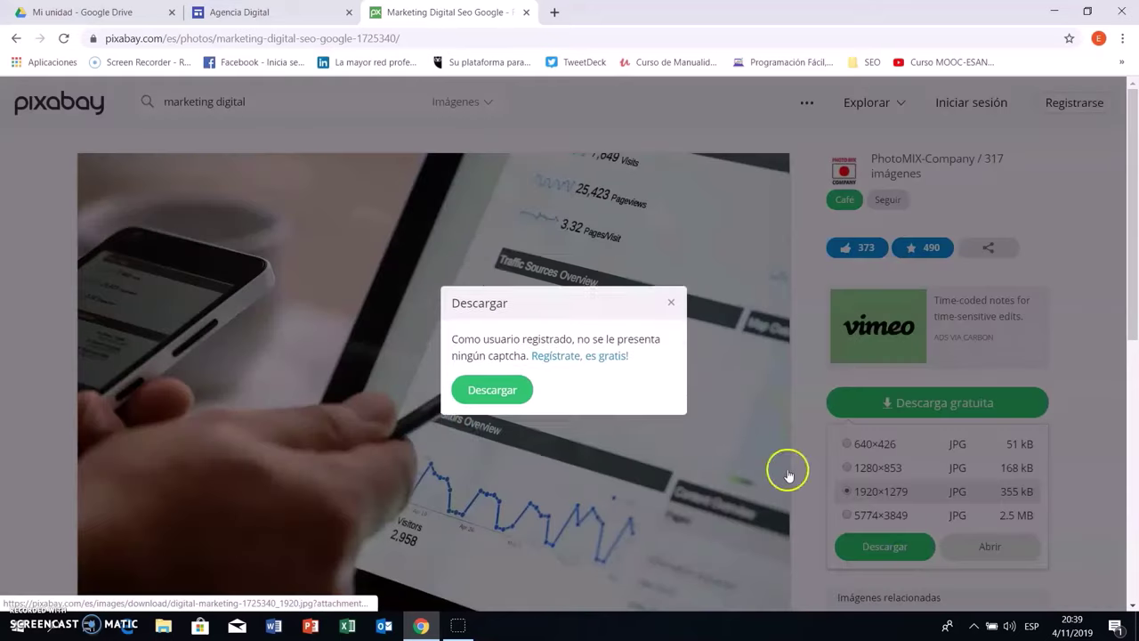
left_click(472, 368)
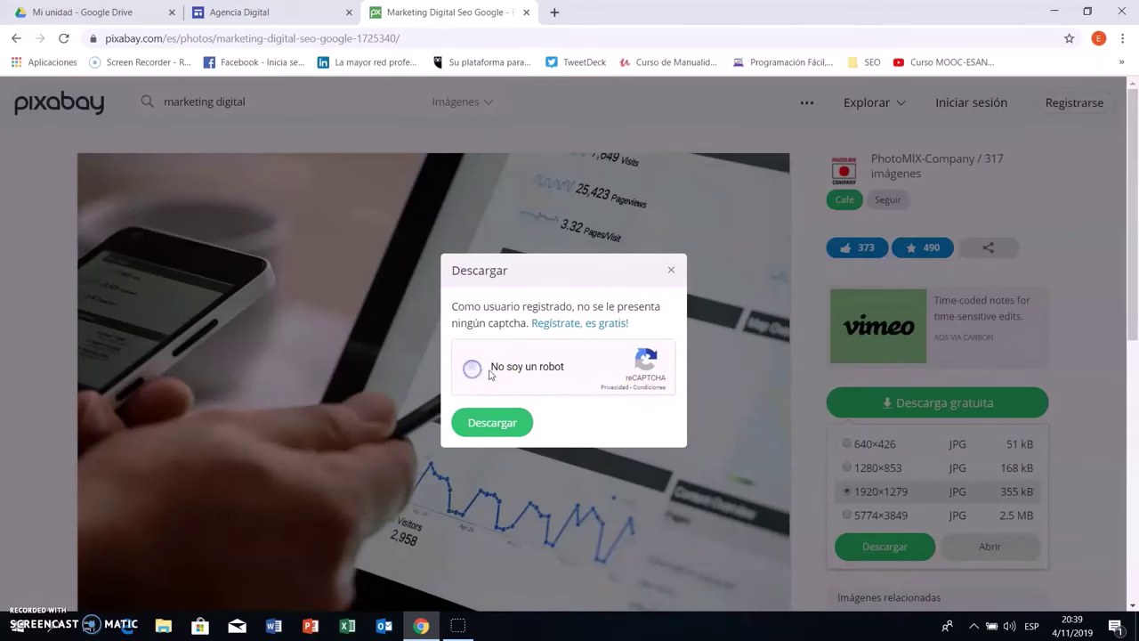
left_click(493, 425)
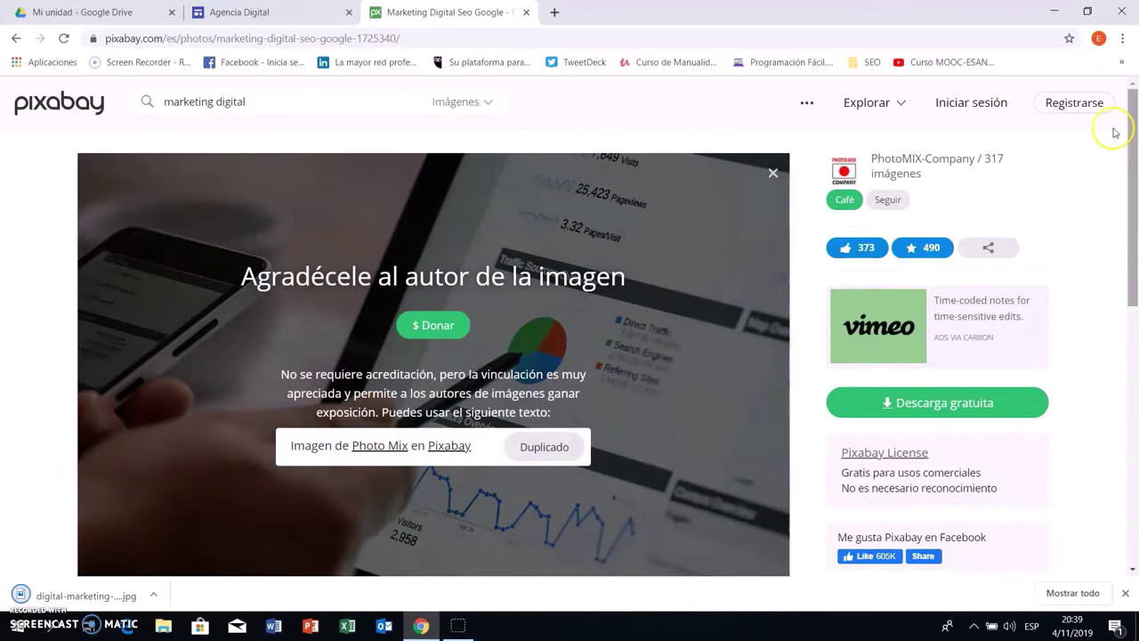
Step: Move the downloaded jpg into the desktop FOTOS folder and return to the Agencia Digital site
left_click(1085, 12)
left_click_drag(542, 564, 314, 423)
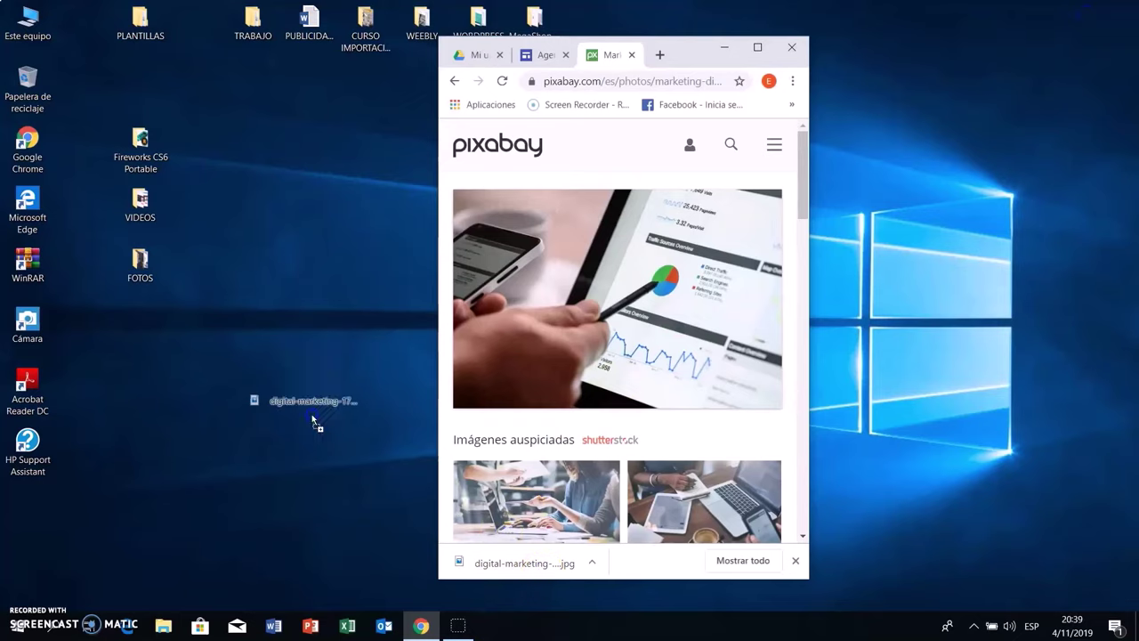
left_click_drag(234, 360, 142, 263)
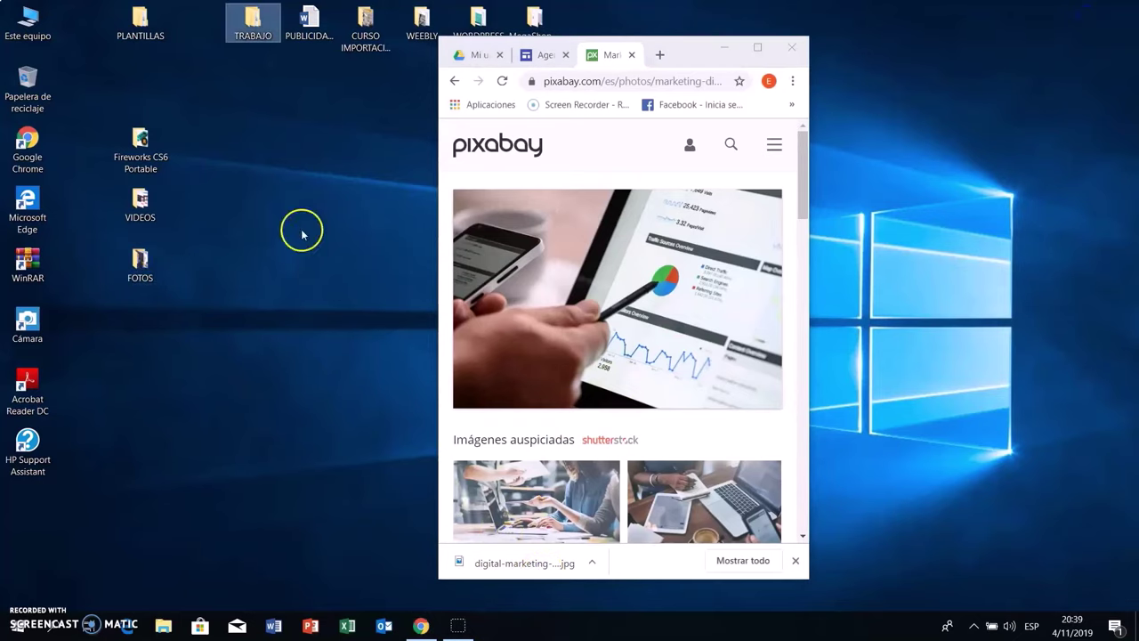
left_click(757, 46)
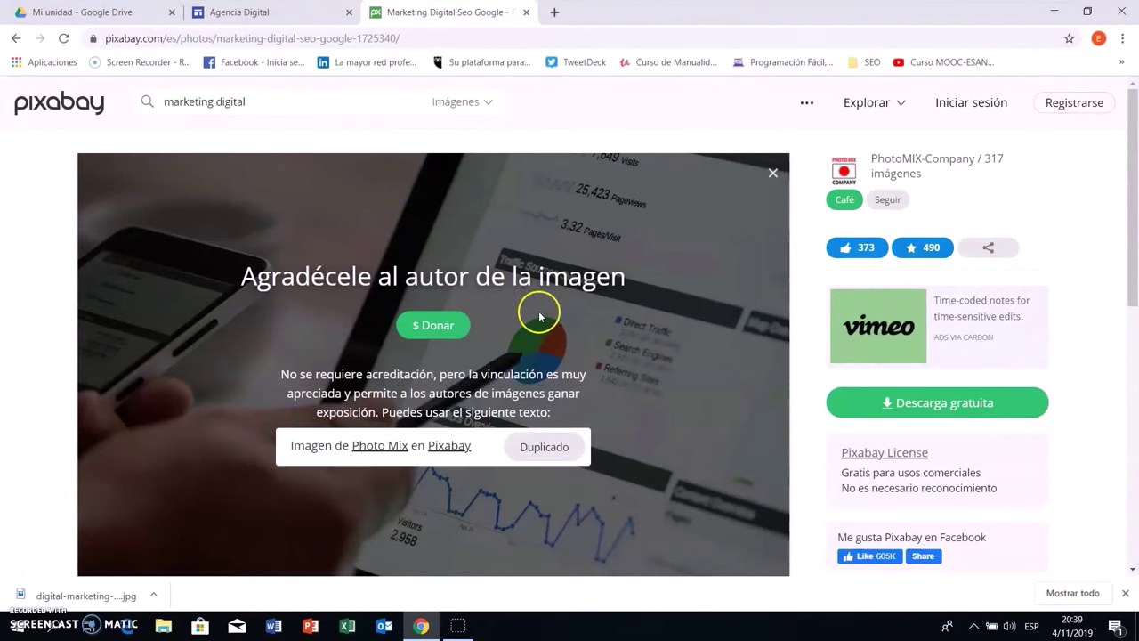
left_click(249, 13)
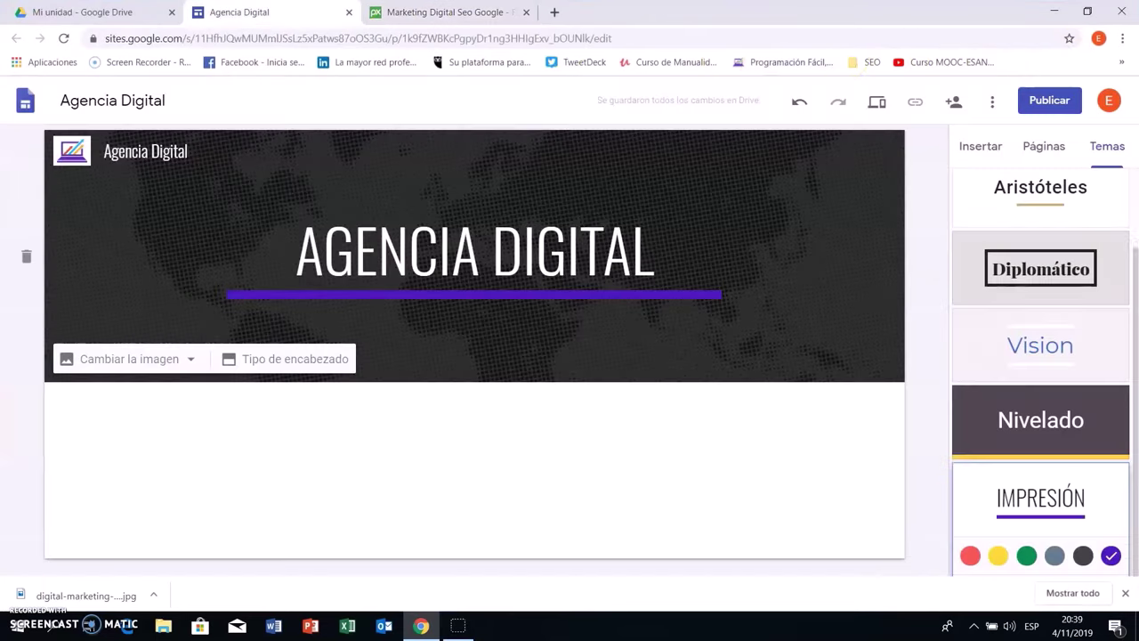
Step: Open the FOTOS folder on the desktop
left_click(1054, 12)
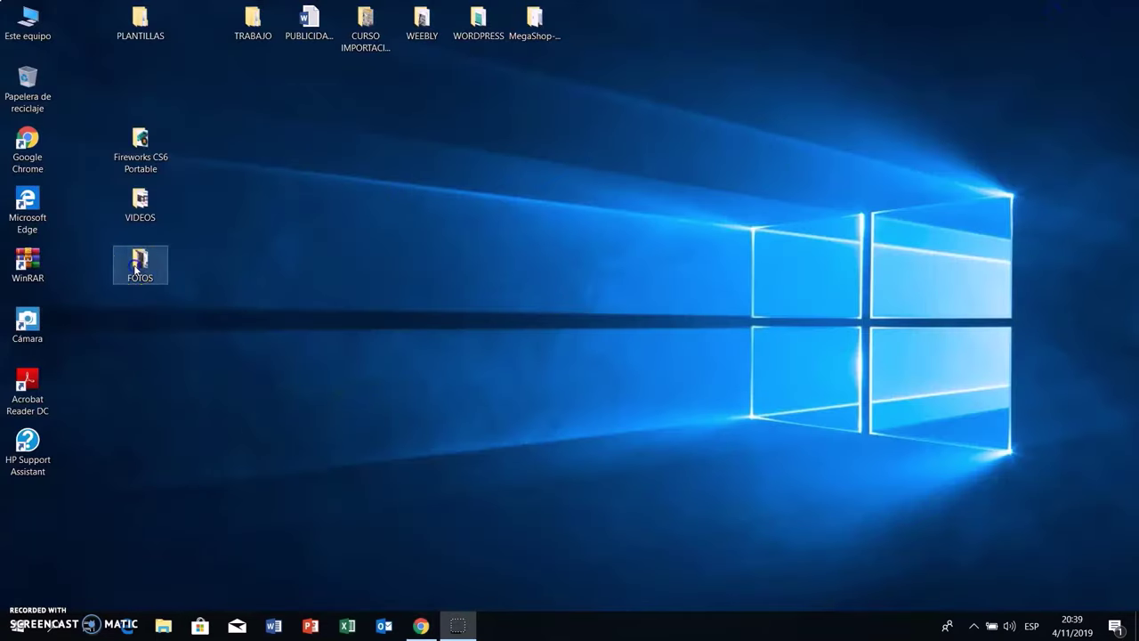
double_click(138, 263)
left_click(728, 525)
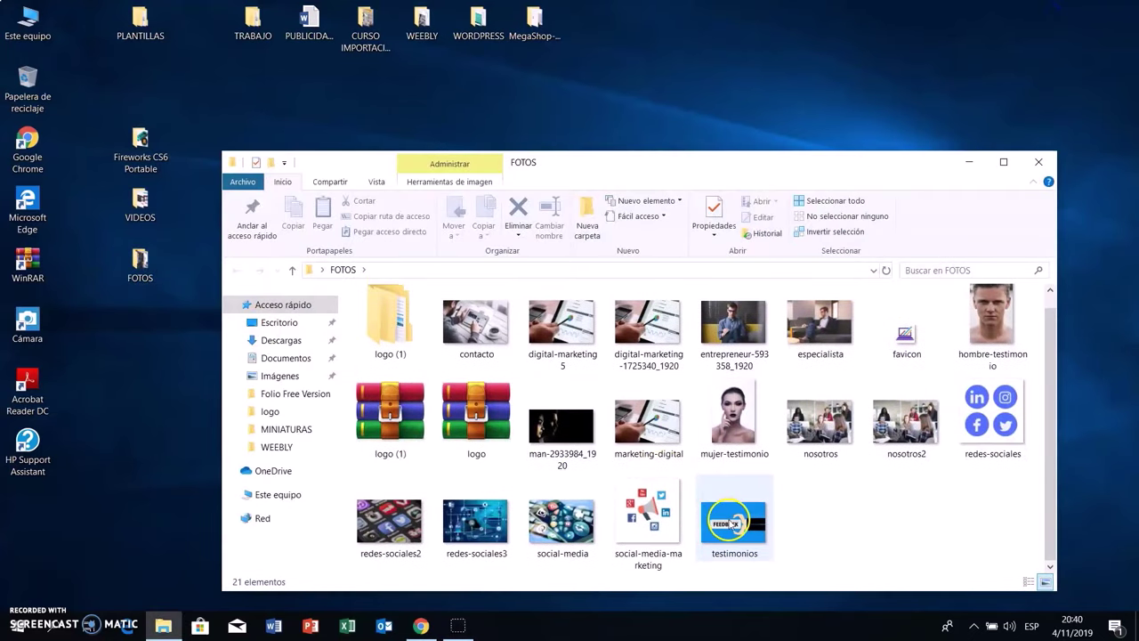
scroll(727, 525, "up", 1)
Step: Rename digital-marketing-1725340_1920 to digital-marketing 7 and close the folder
right_click(655, 350)
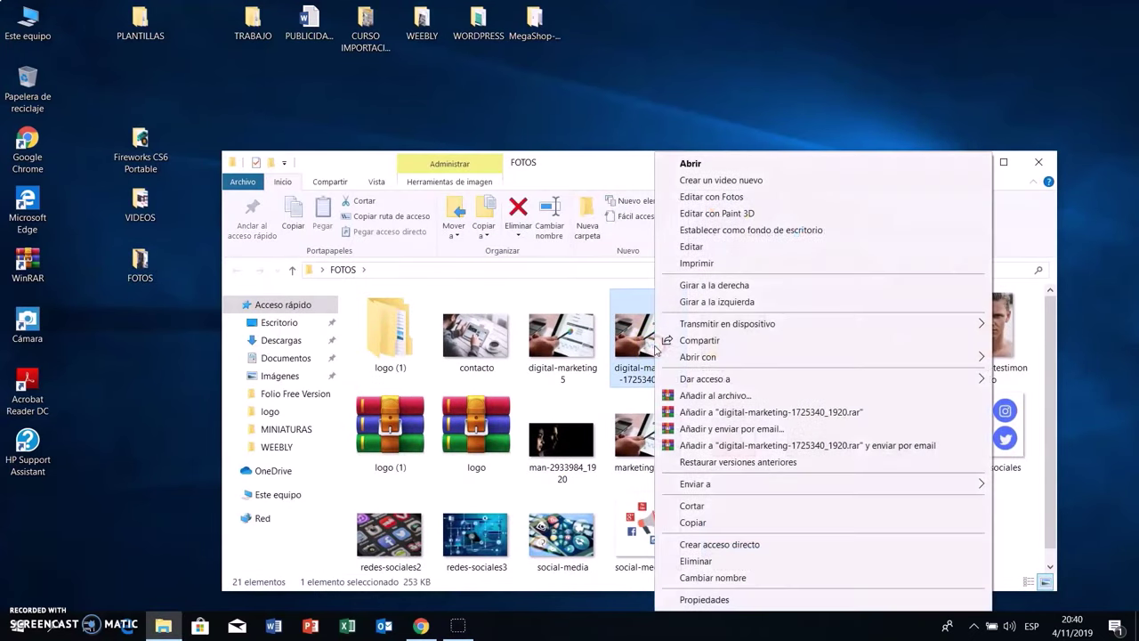
left_click(723, 578)
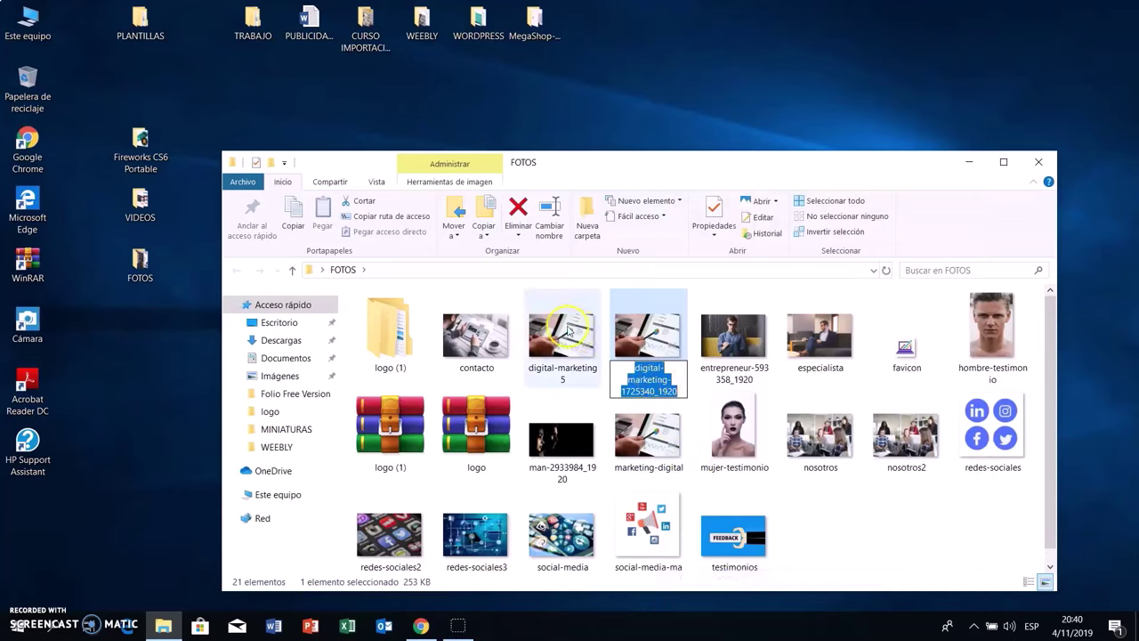
left_click(655, 388)
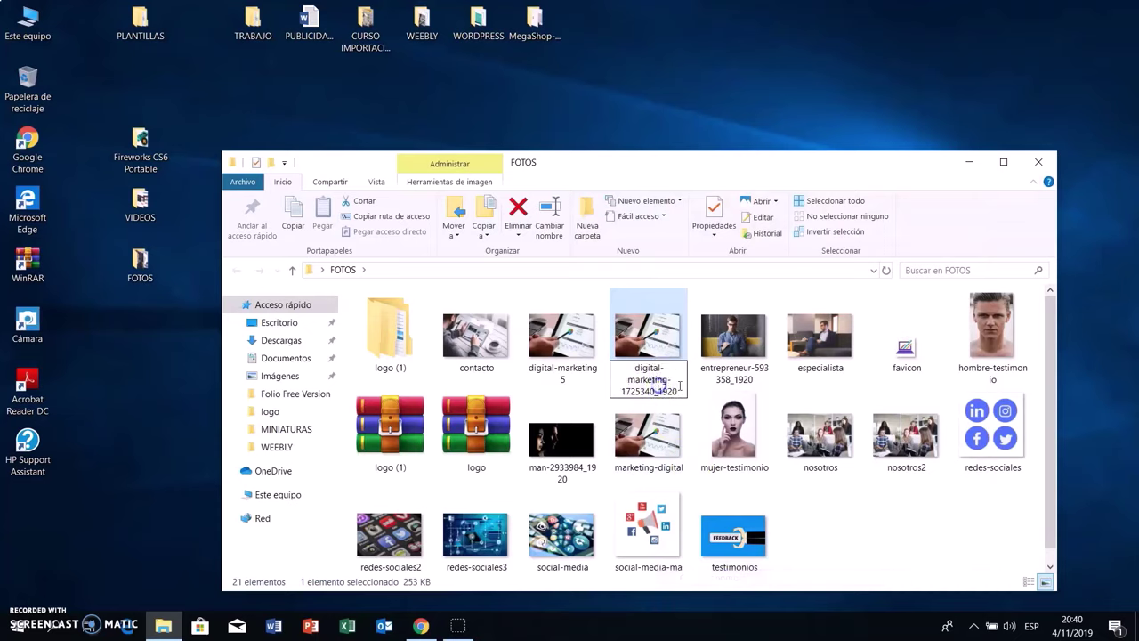
mouse_move(681, 389)
left_mouse_down()
mouse_move(663, 391)
mouse_move(673, 382)
left_mouse_up()
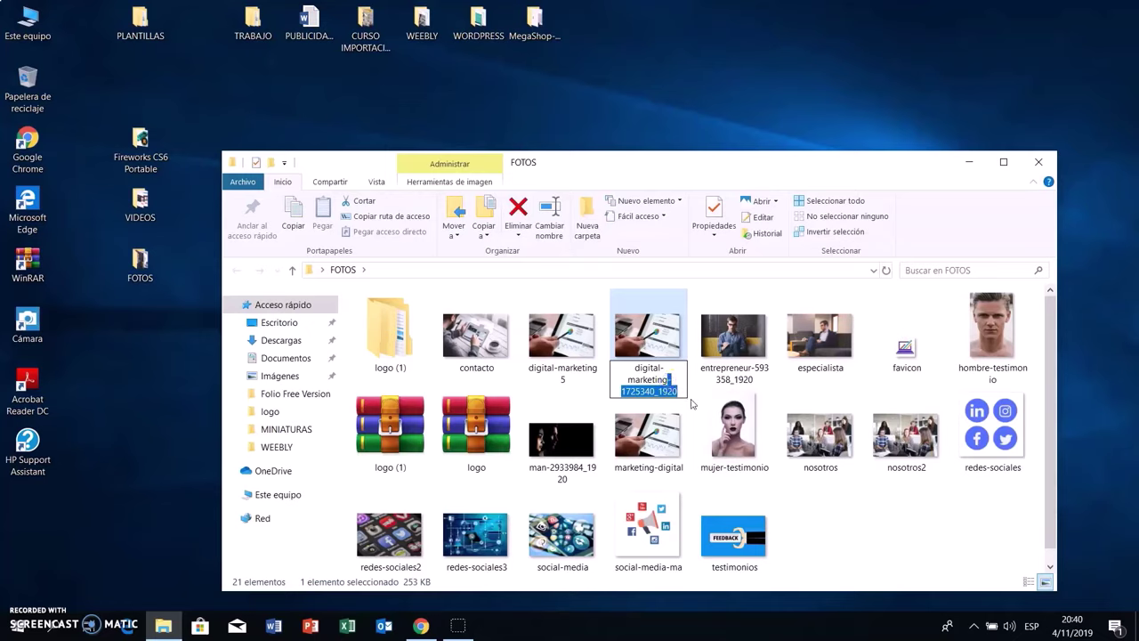
left_click(752, 415)
type("7")
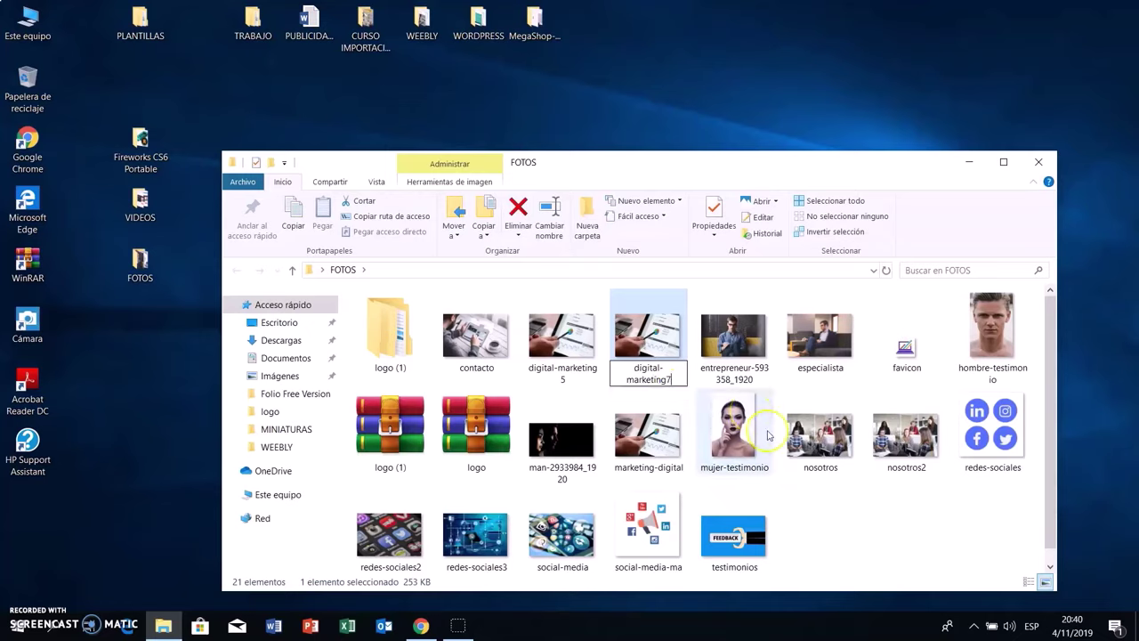
left_click(859, 536)
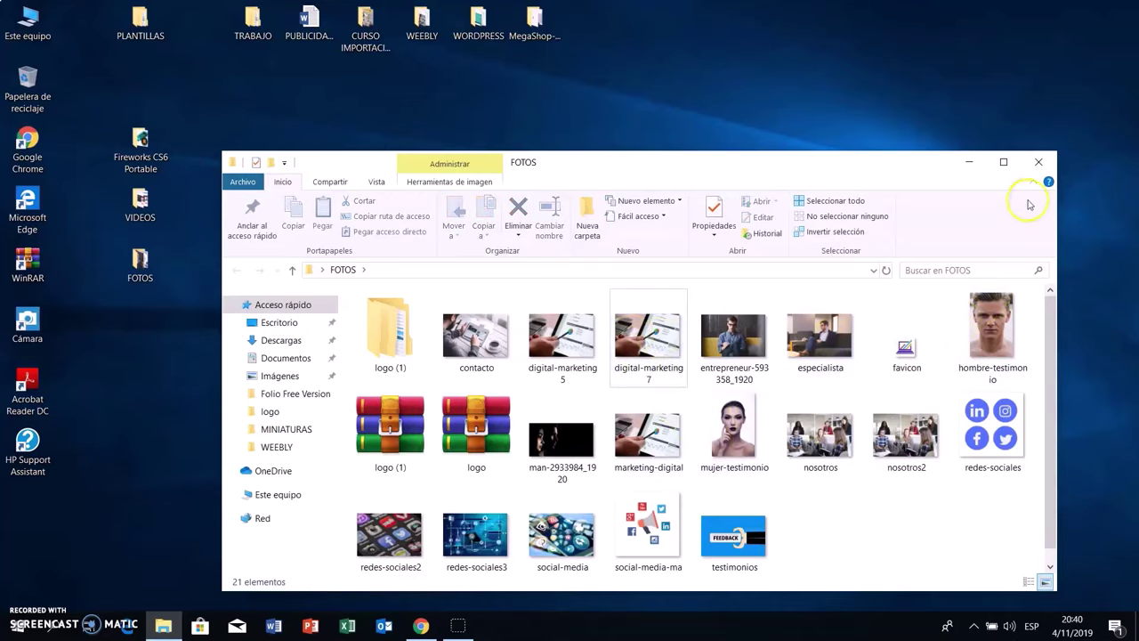
left_click(1038, 162)
Step: Upload digital-marketing 7 from Escritorio > FOTOS as the header background image
left_click(418, 626)
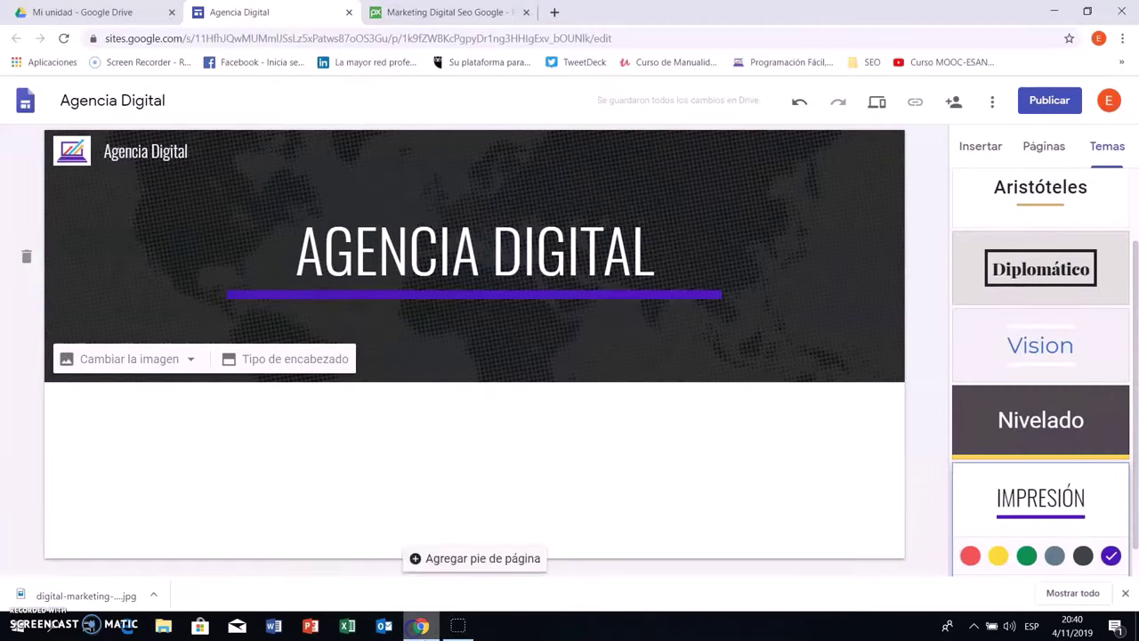
left_click(164, 363)
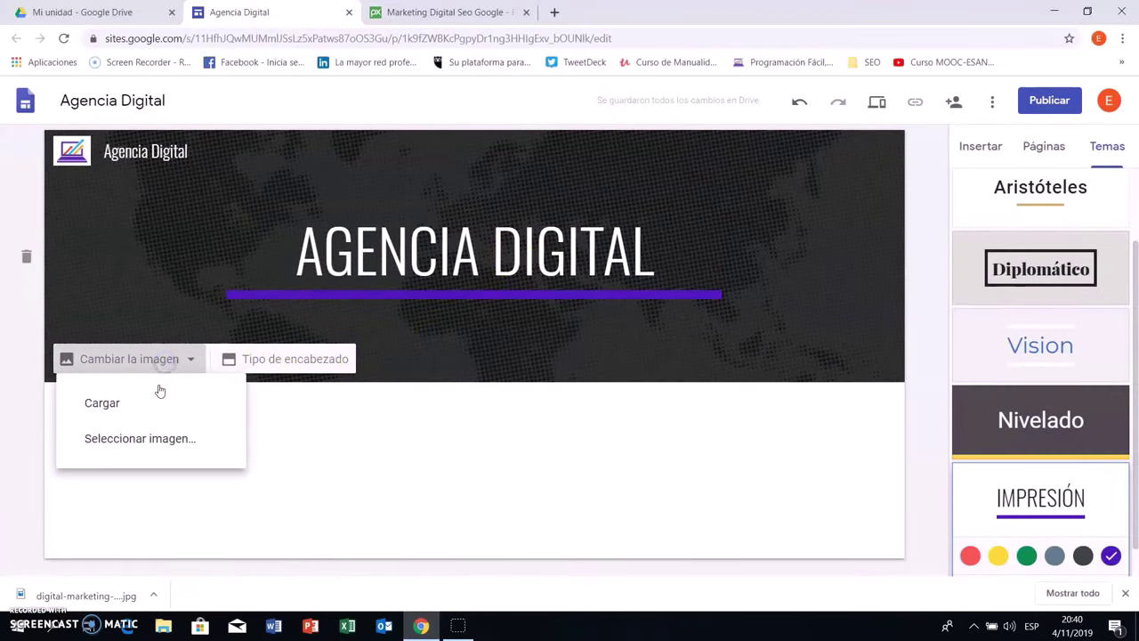
left_click(160, 390)
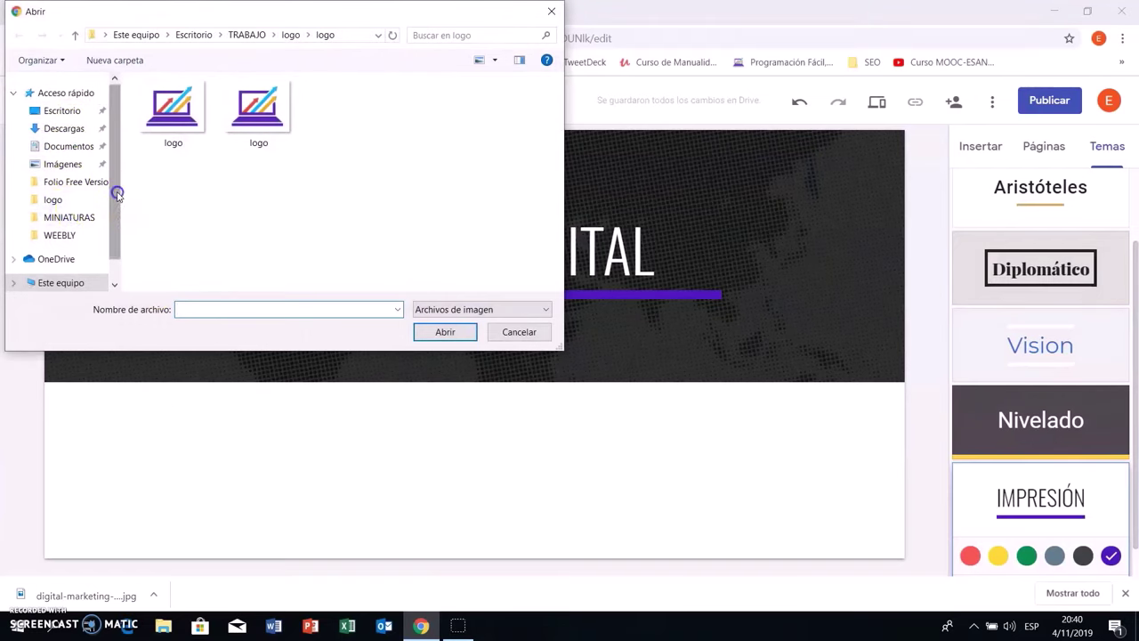
left_click(61, 110)
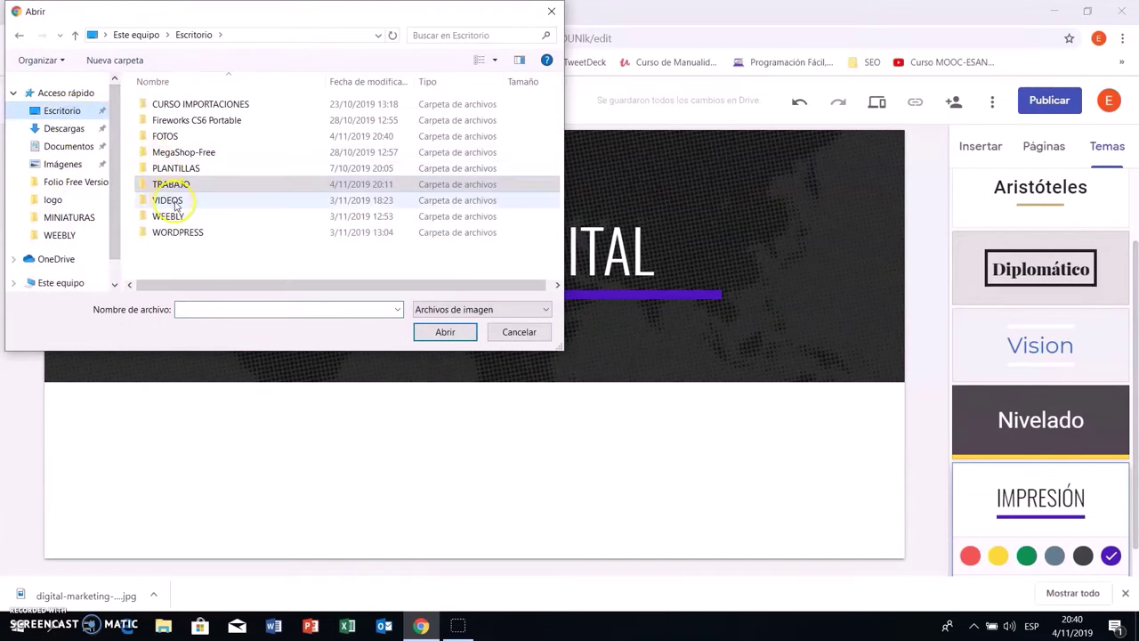
left_click(174, 138)
double_click(174, 138)
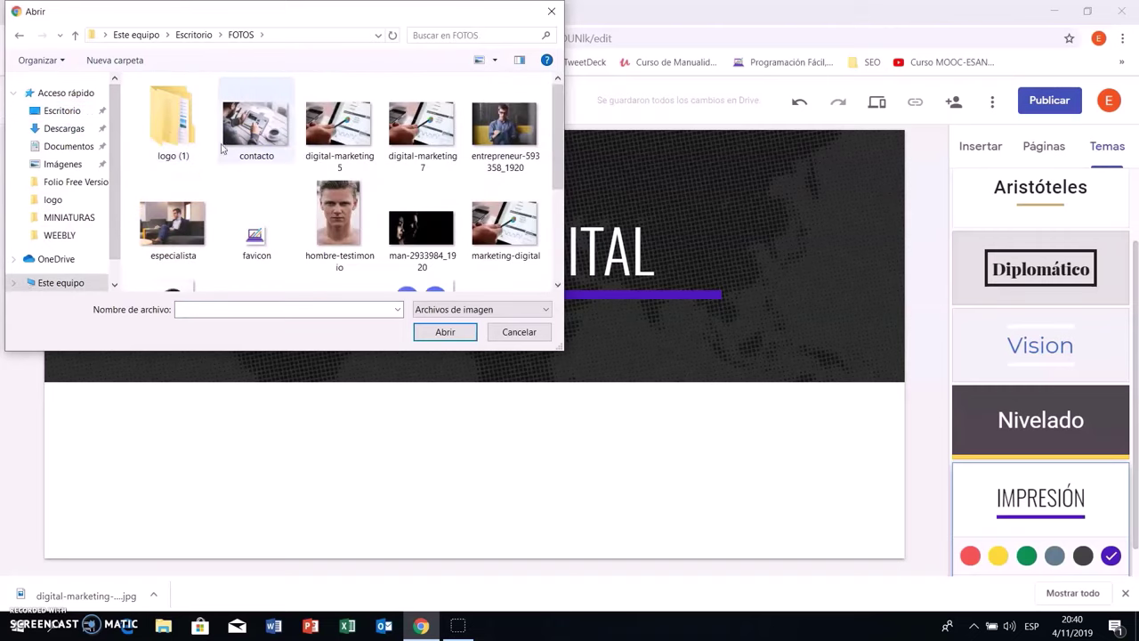
double_click(421, 134)
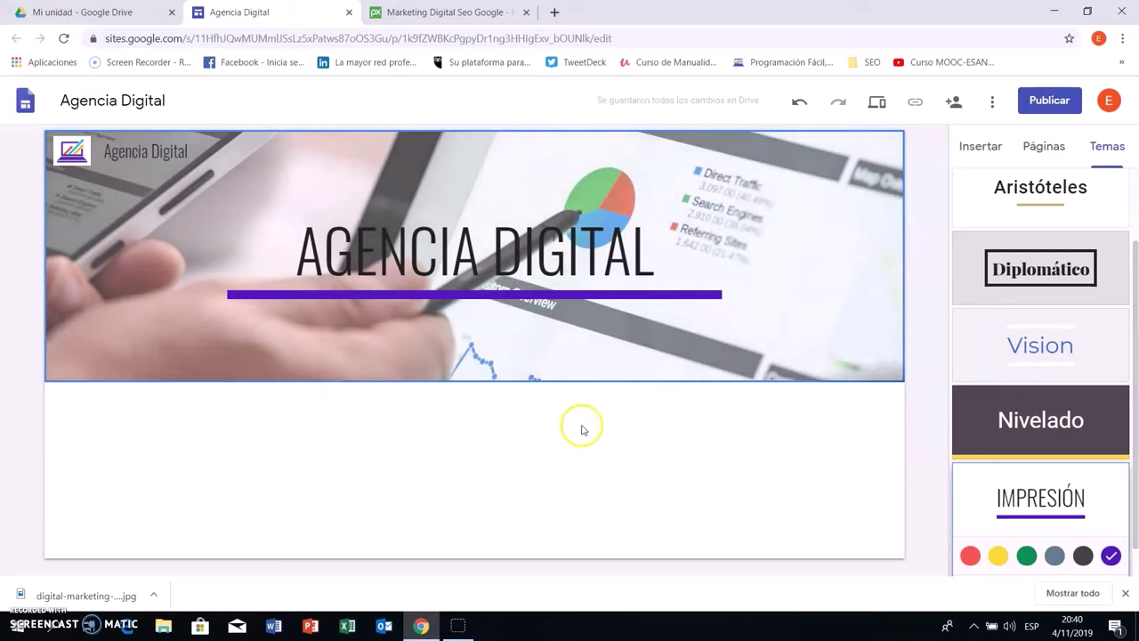
Step: Select the AGENCIA DIGITAL title and try the Encabezado, Subtítulo and Pequeño styles on it
left_click(480, 241)
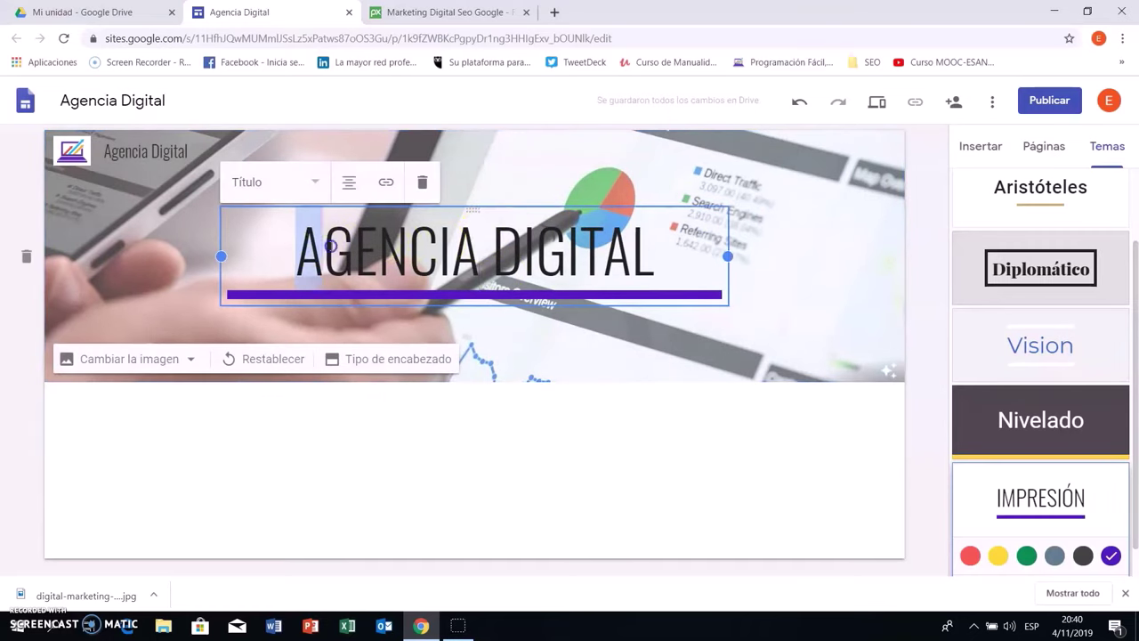
left_click_drag(289, 247, 670, 248)
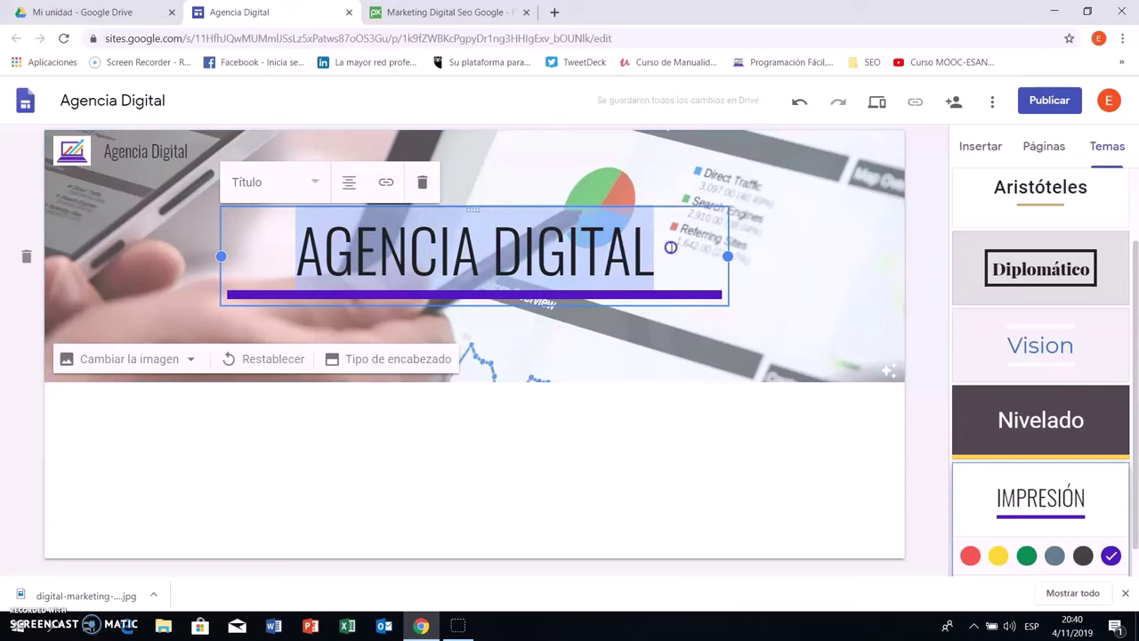
left_click(315, 183)
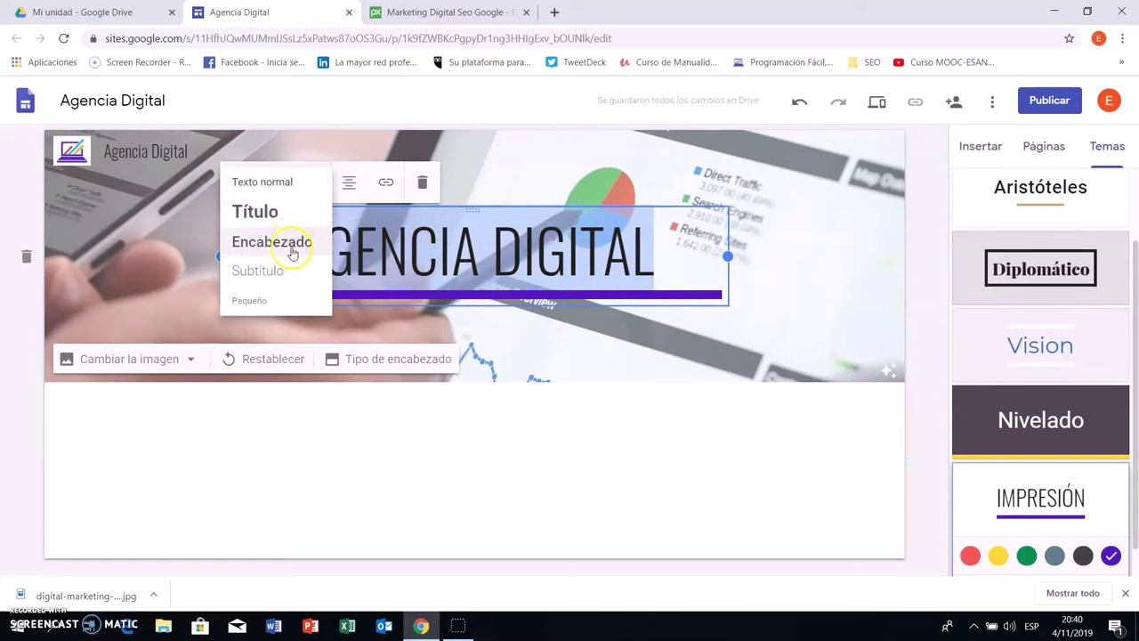
left_click(291, 249)
left_click(298, 207)
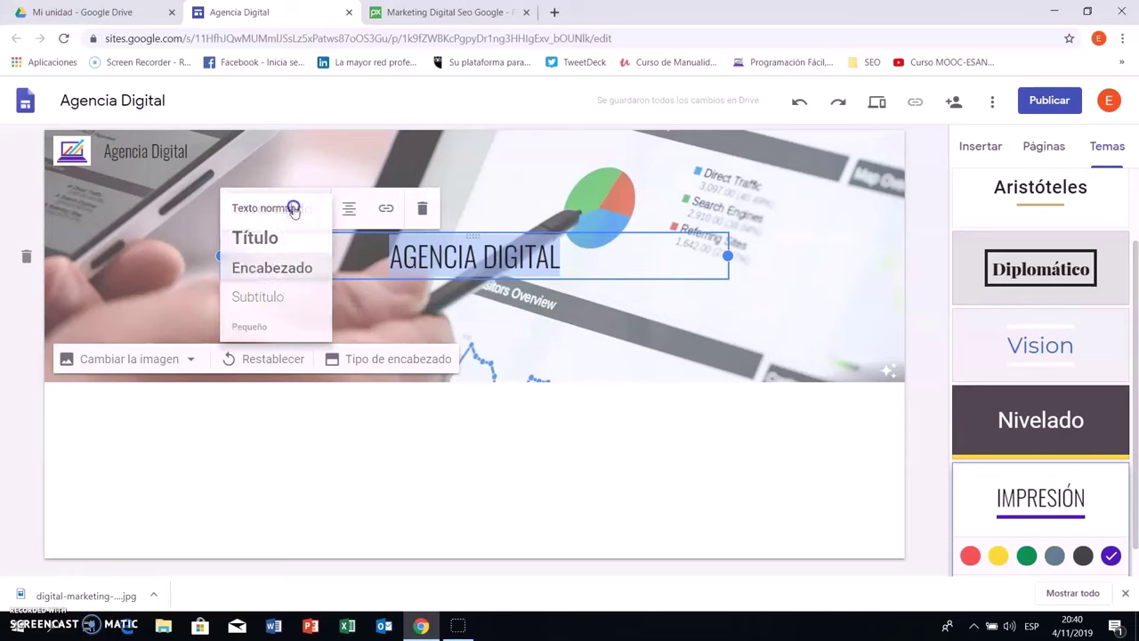
left_click(263, 302)
left_click(281, 220)
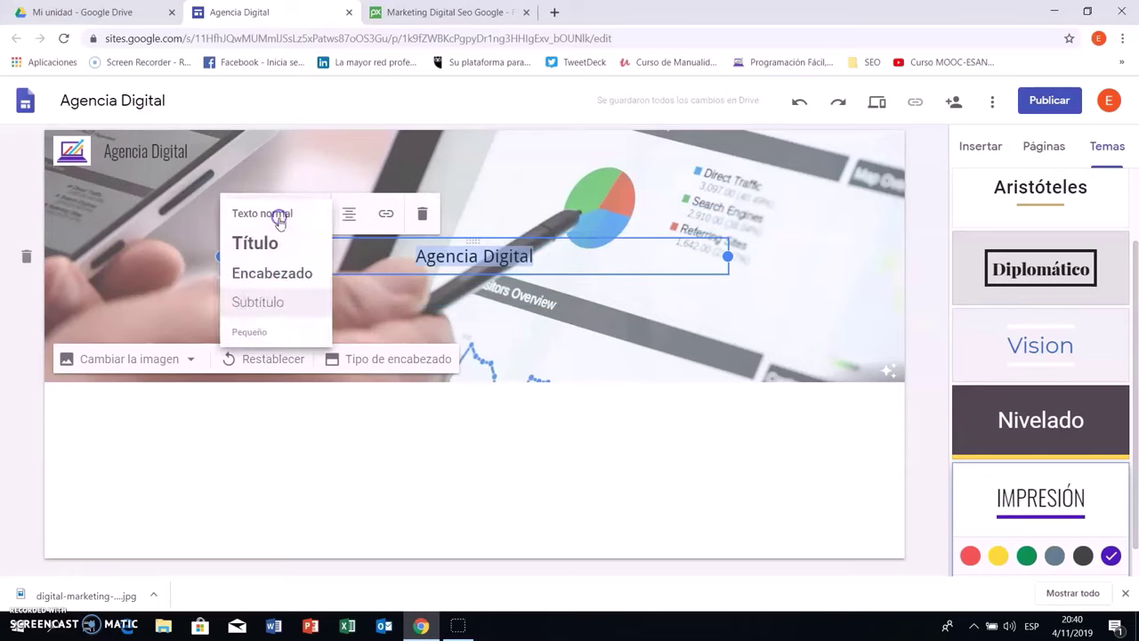
left_click(278, 328)
Step: Try Texto normal, then set the title to the Título style and deselect it
left_click(279, 220)
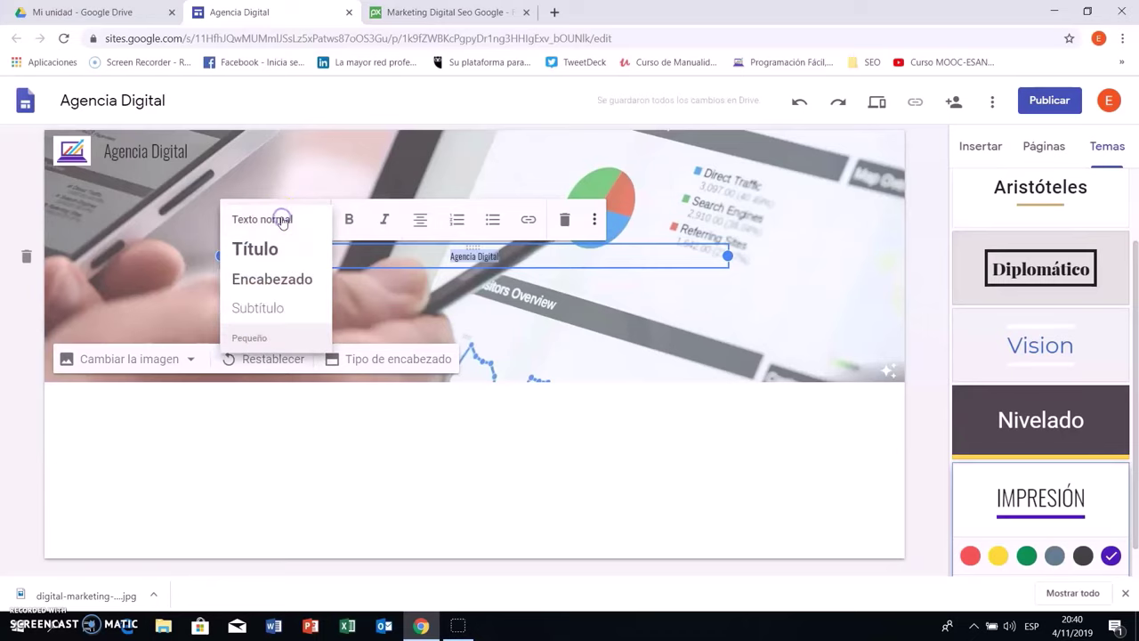
left_click(282, 221)
left_click(290, 215)
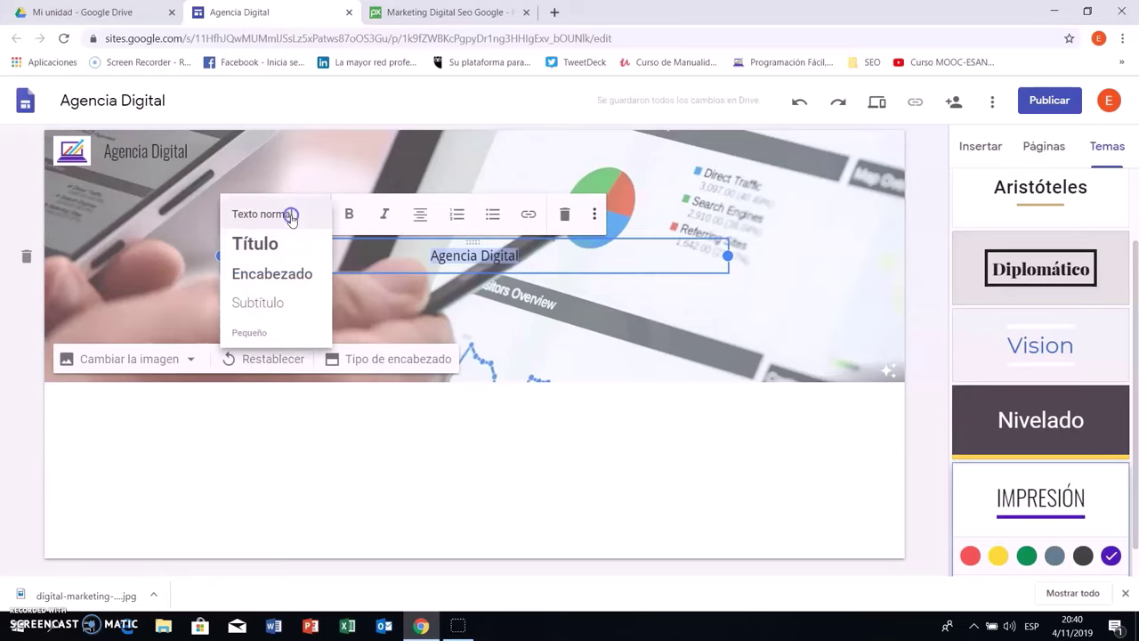
left_click(280, 252)
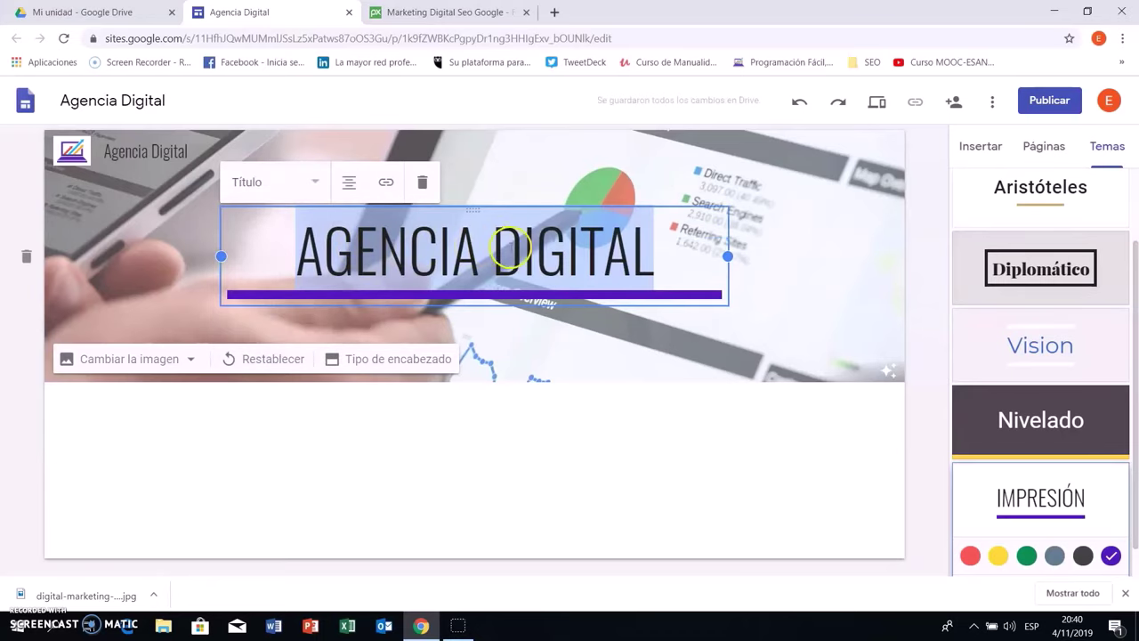
left_click_drag(671, 256, 297, 257)
left_click(594, 444)
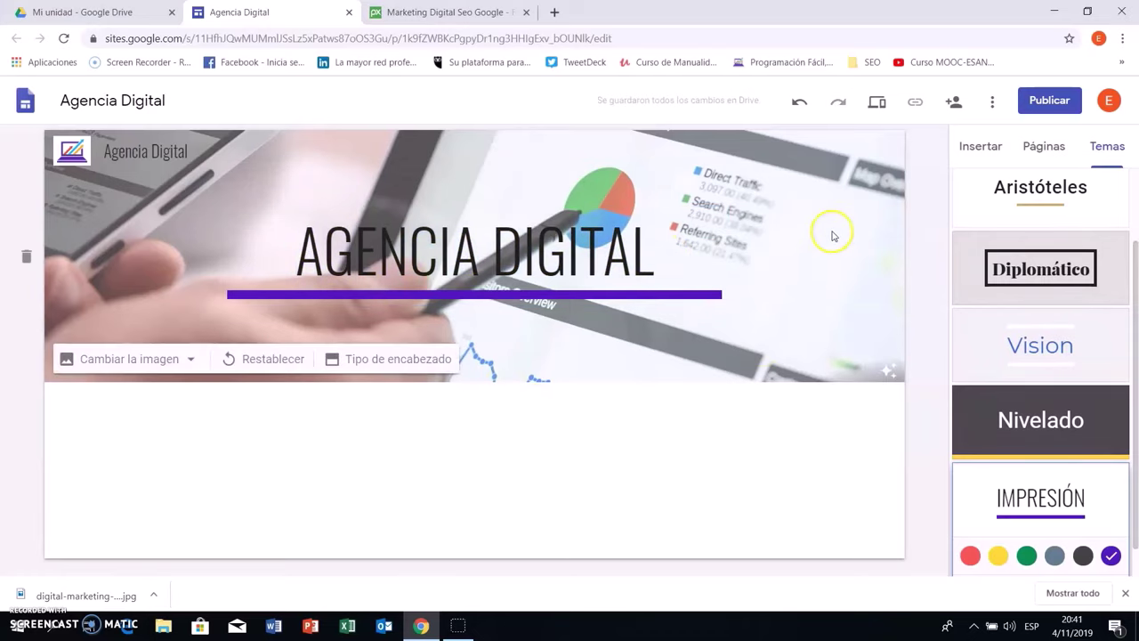
left_click(887, 374)
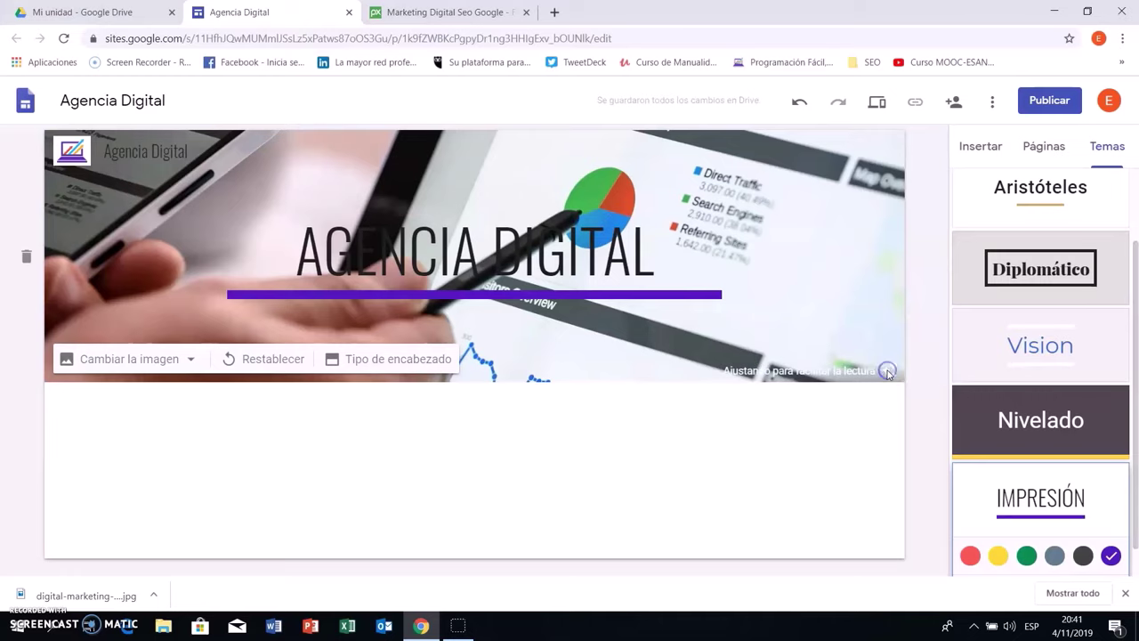
left_click(775, 414)
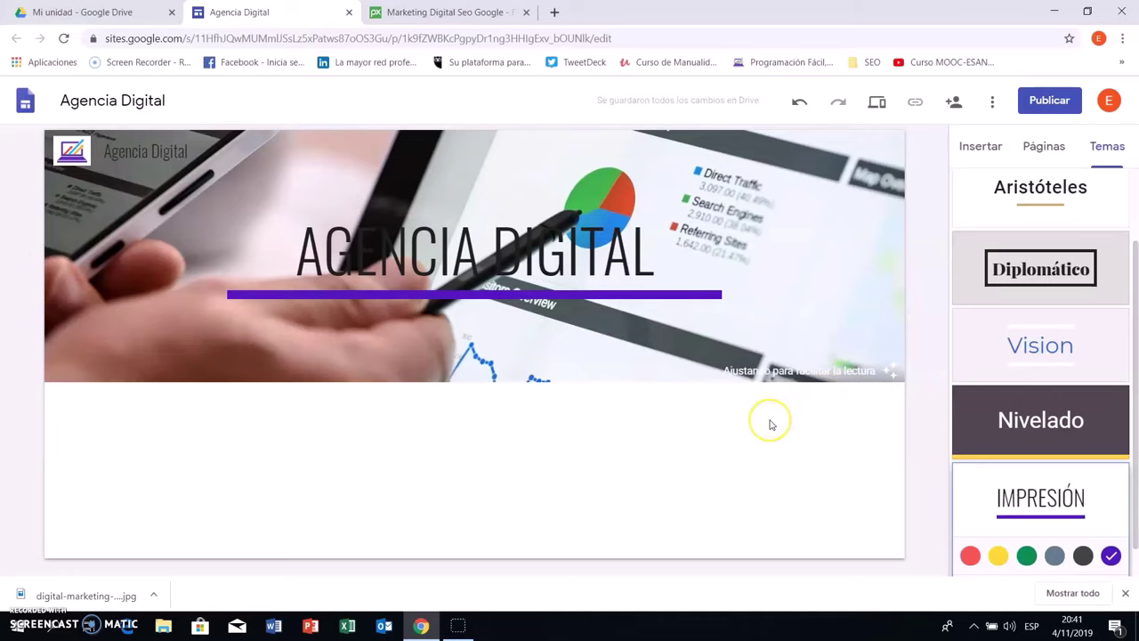
left_click(679, 485)
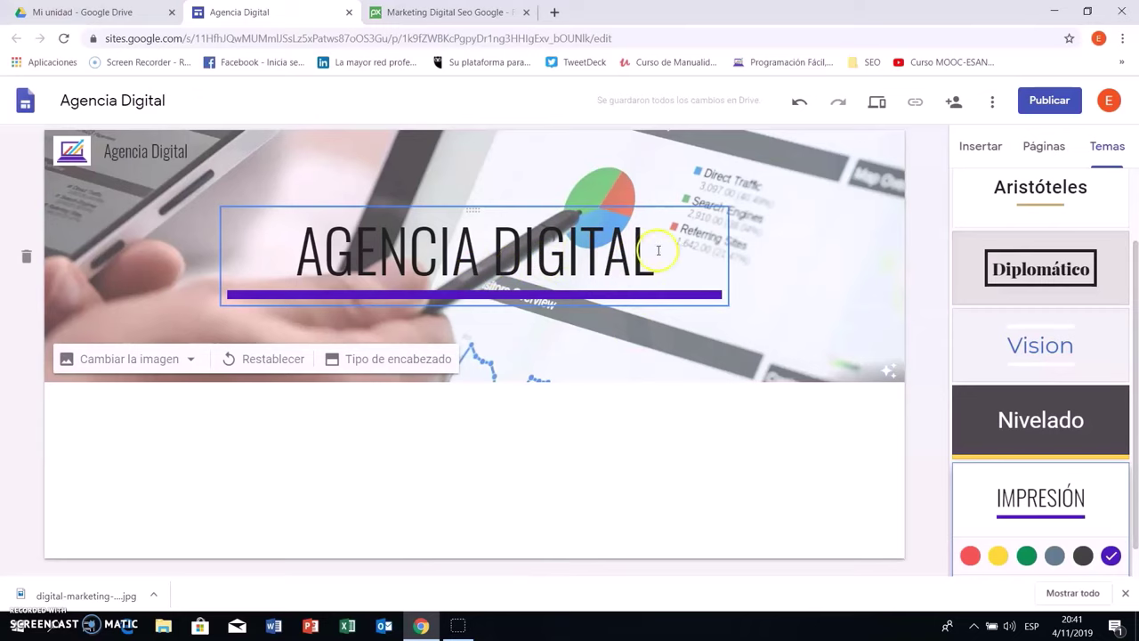
left_click(253, 254)
left_click_drag(307, 255, 658, 260)
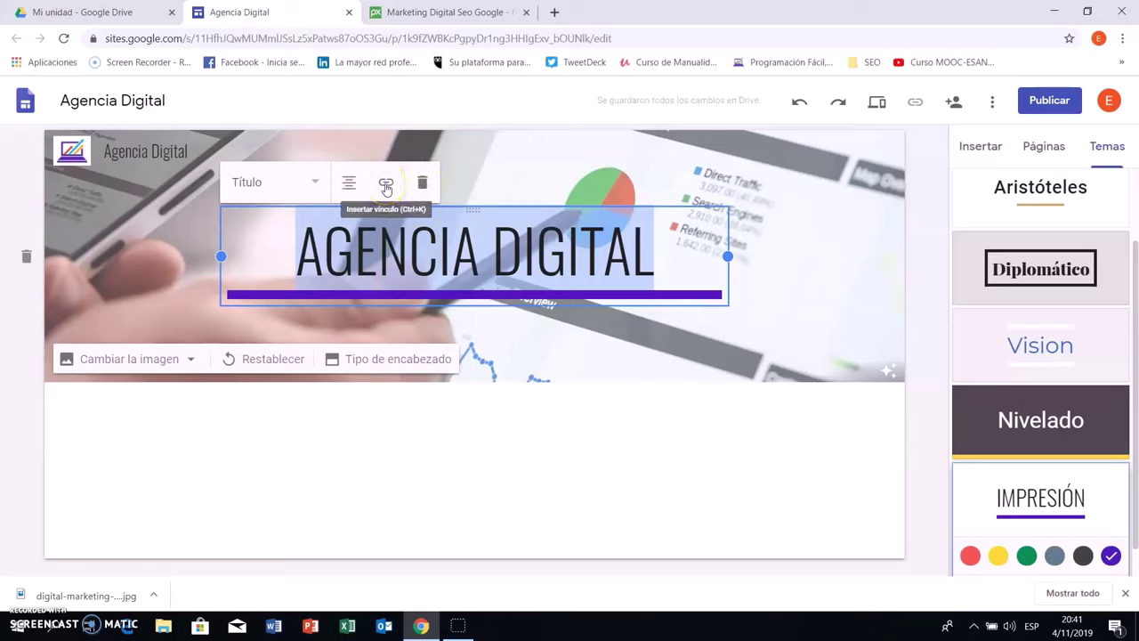
left_click(347, 183)
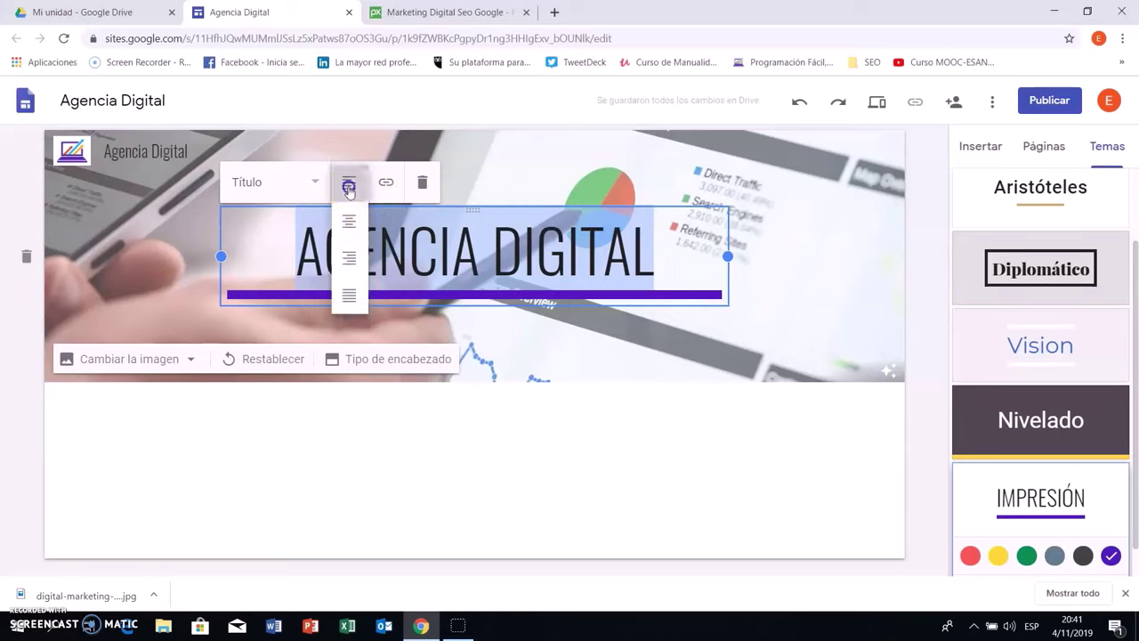
left_click(347, 184)
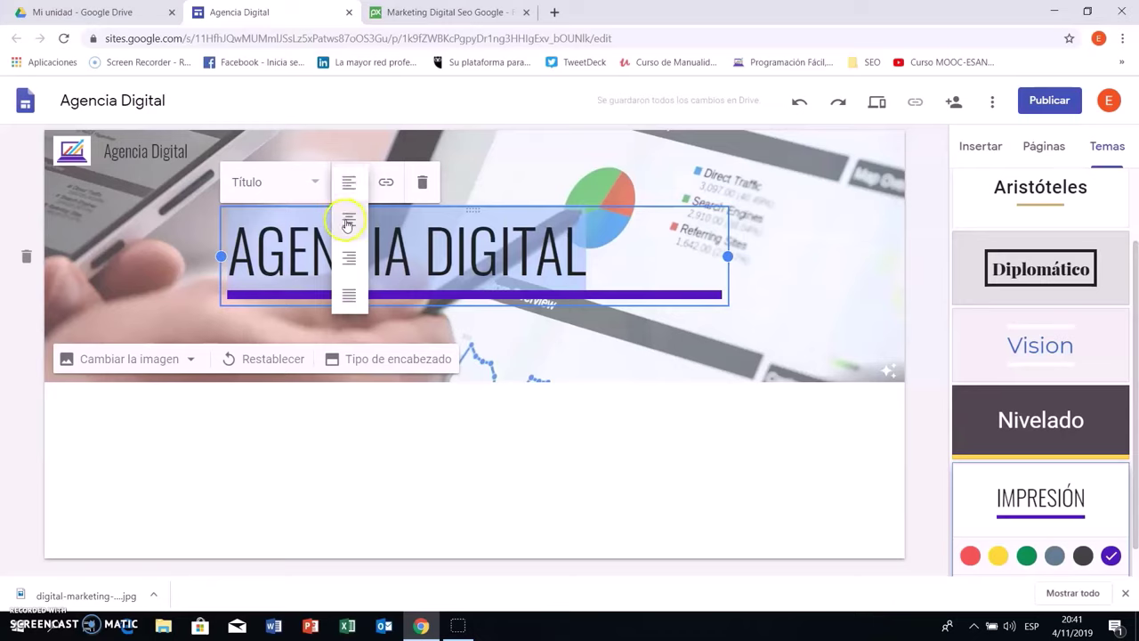
left_click(348, 221)
left_click(351, 182)
left_click(349, 257)
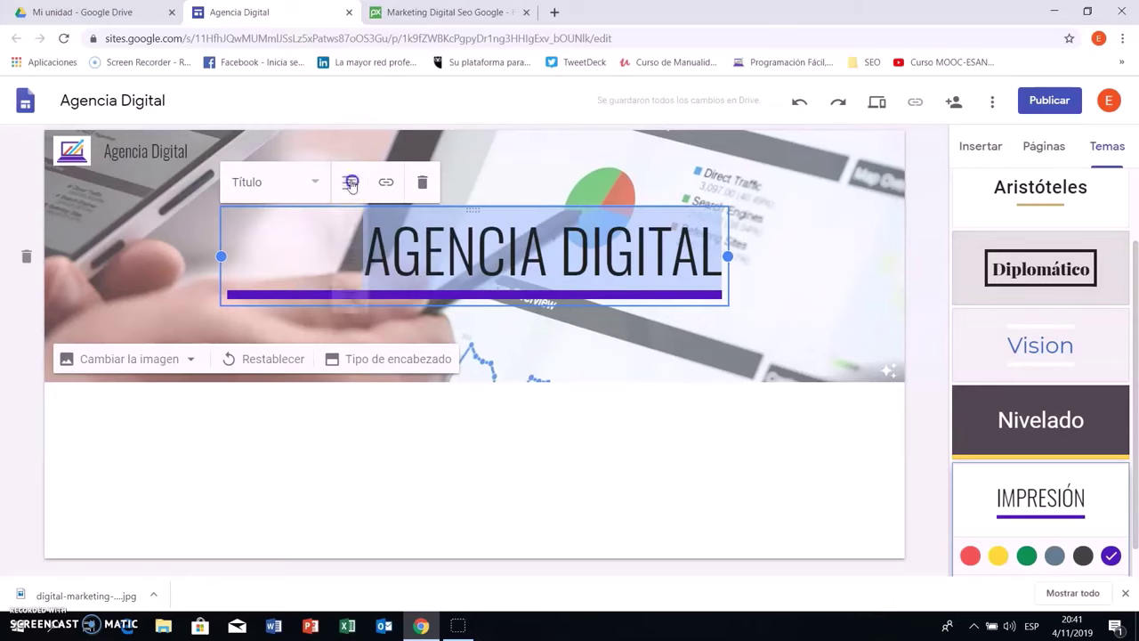
left_click(351, 182)
left_click(350, 295)
left_click(349, 183)
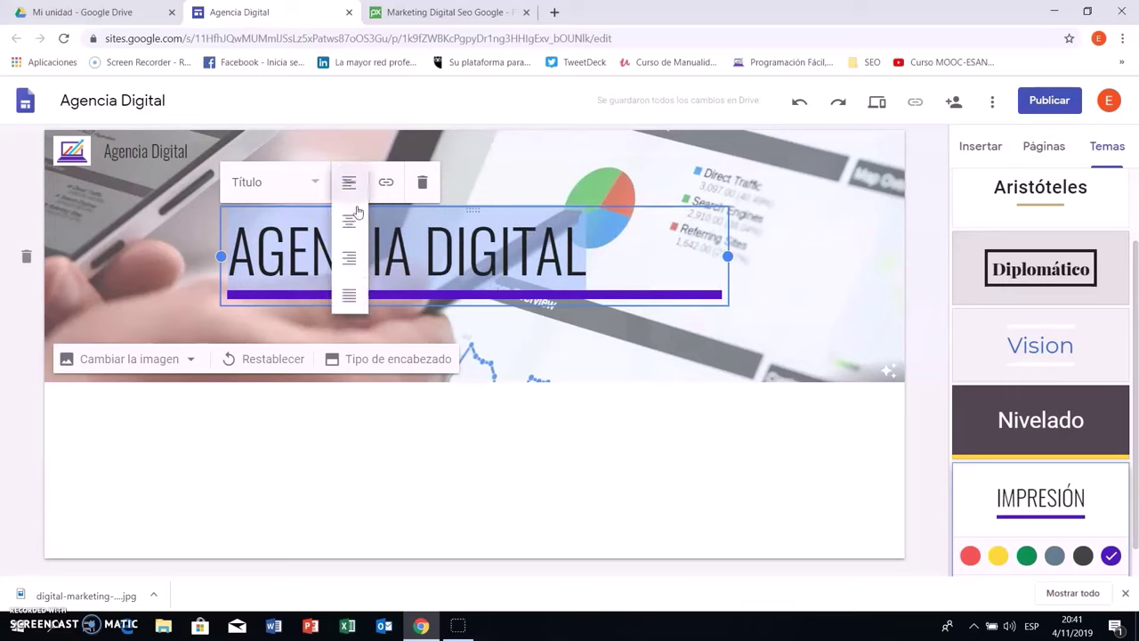
left_click(352, 222)
left_click(569, 441)
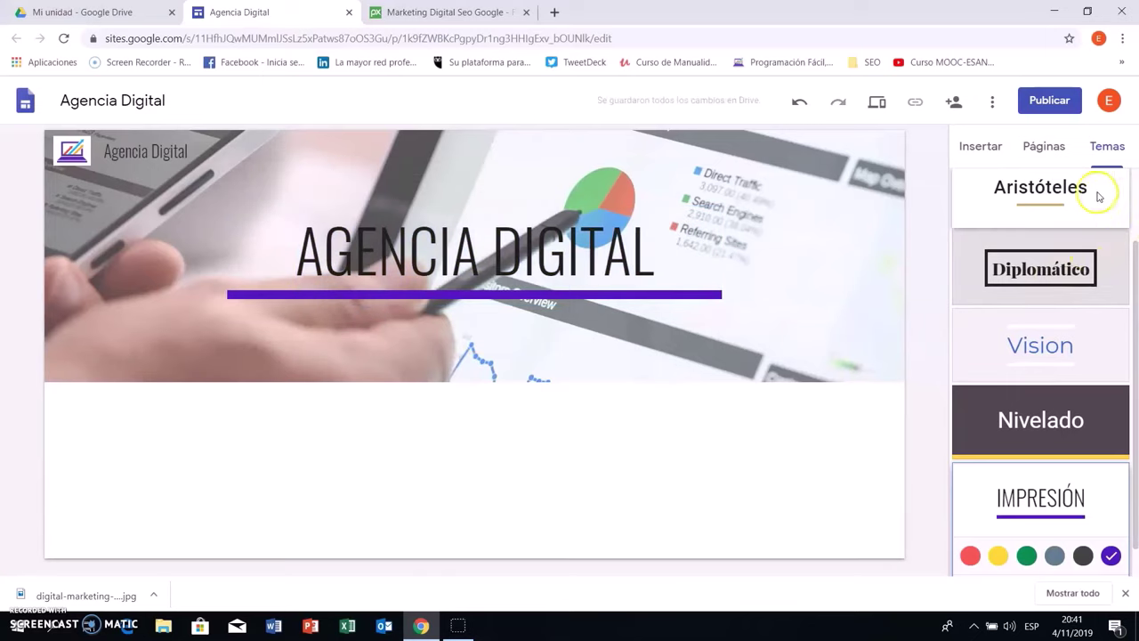
Step: Insert a Tt text box in the empty section and drag it into the header below the title
left_click(980, 145)
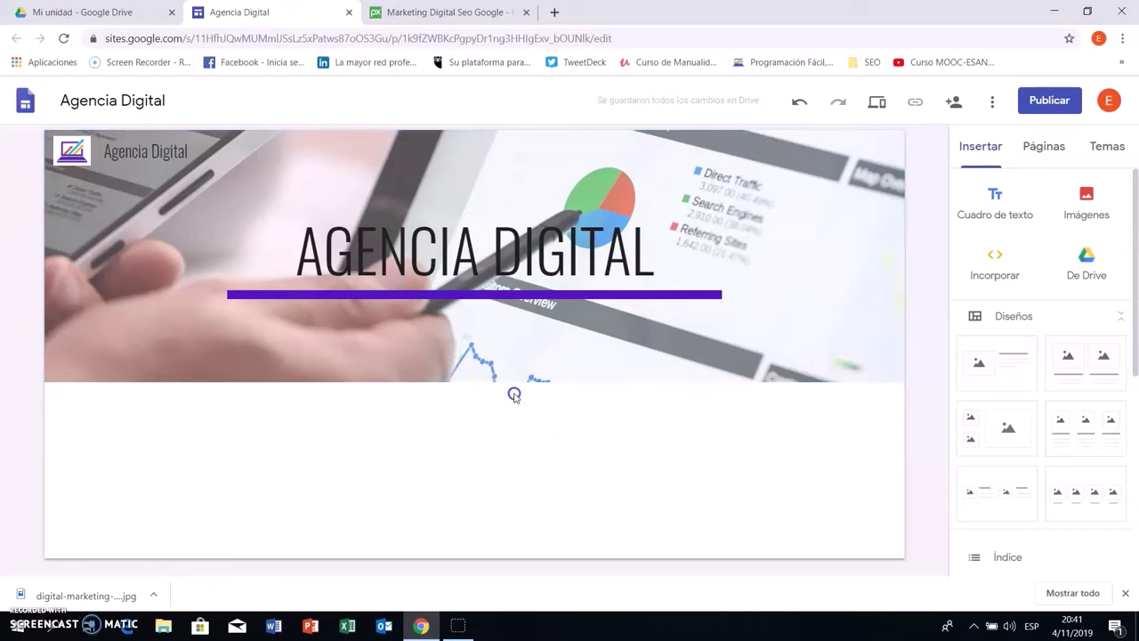
double_click(513, 394)
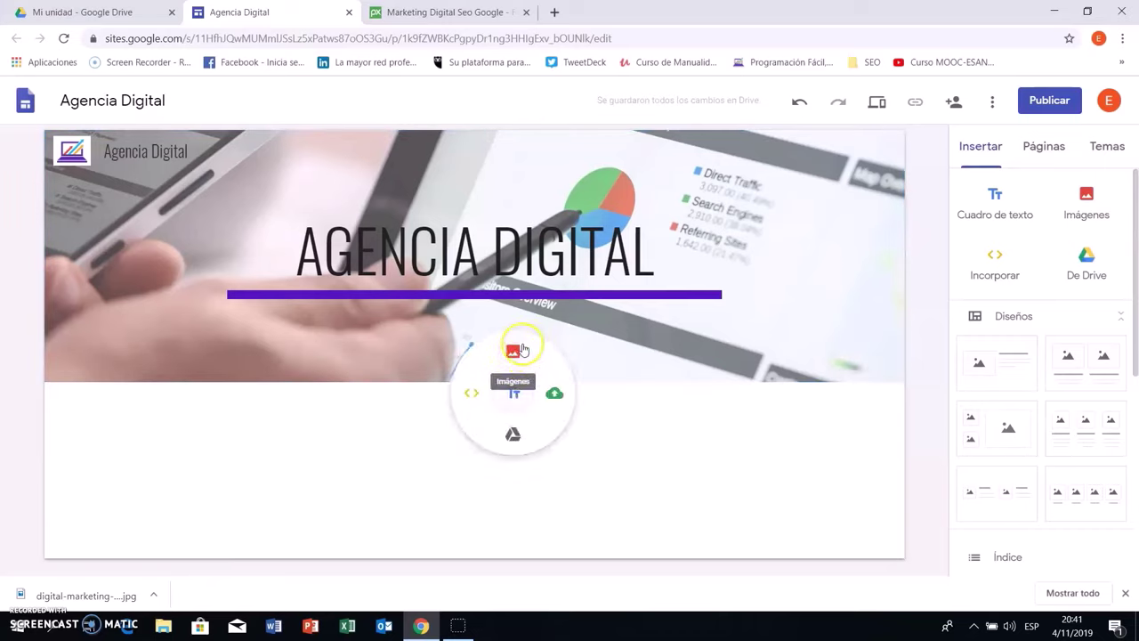
left_click(514, 351)
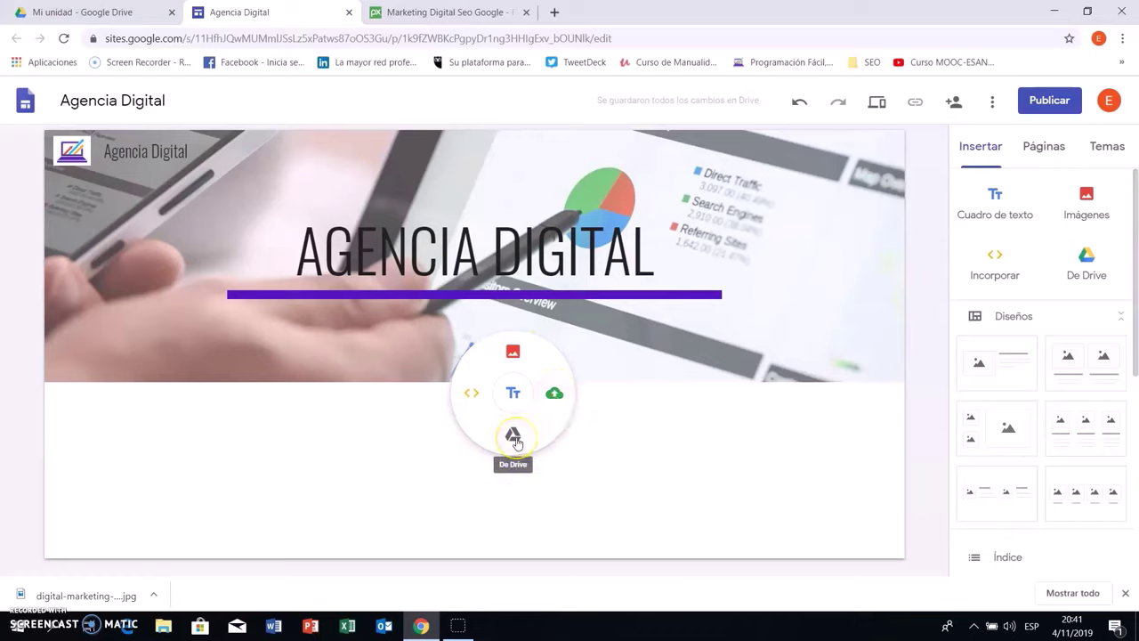
left_click(513, 436)
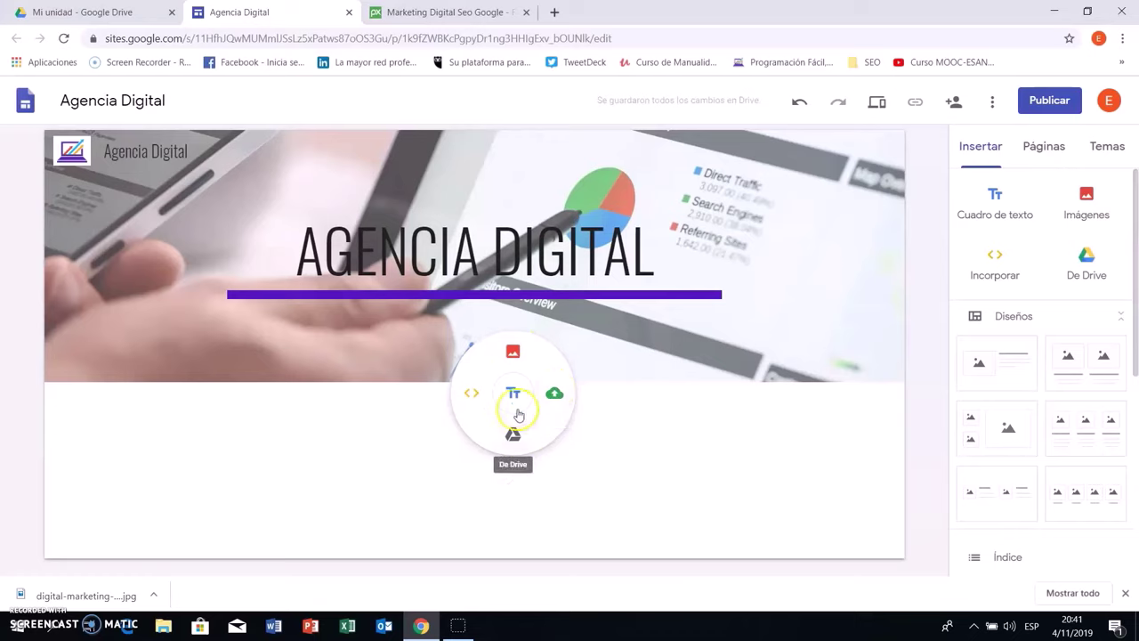
left_click(513, 394)
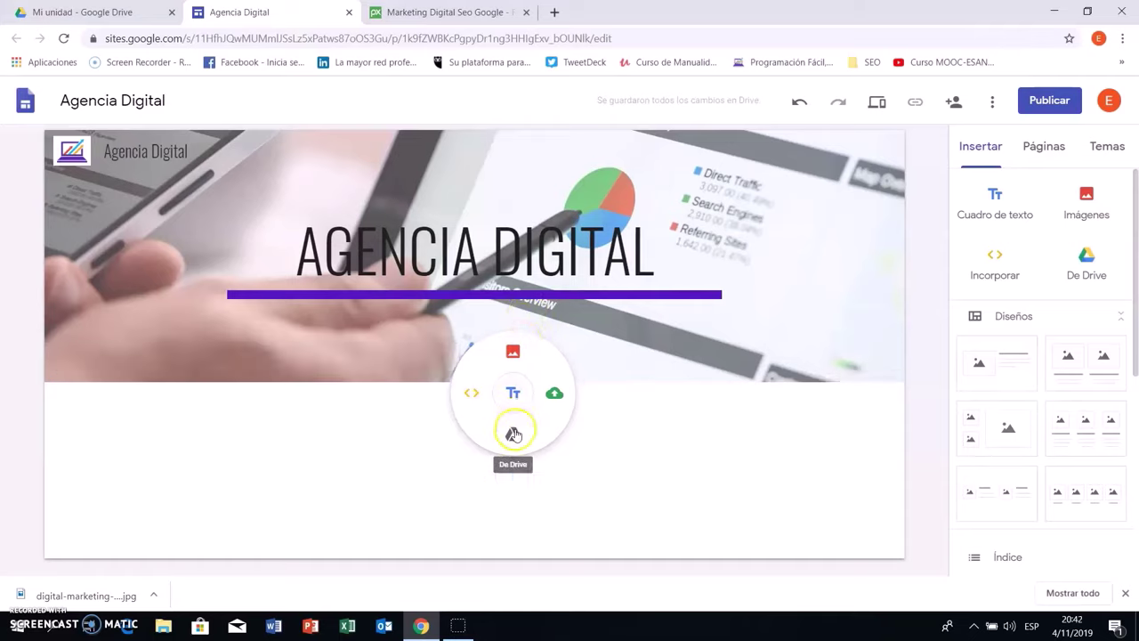
left_click(513, 392)
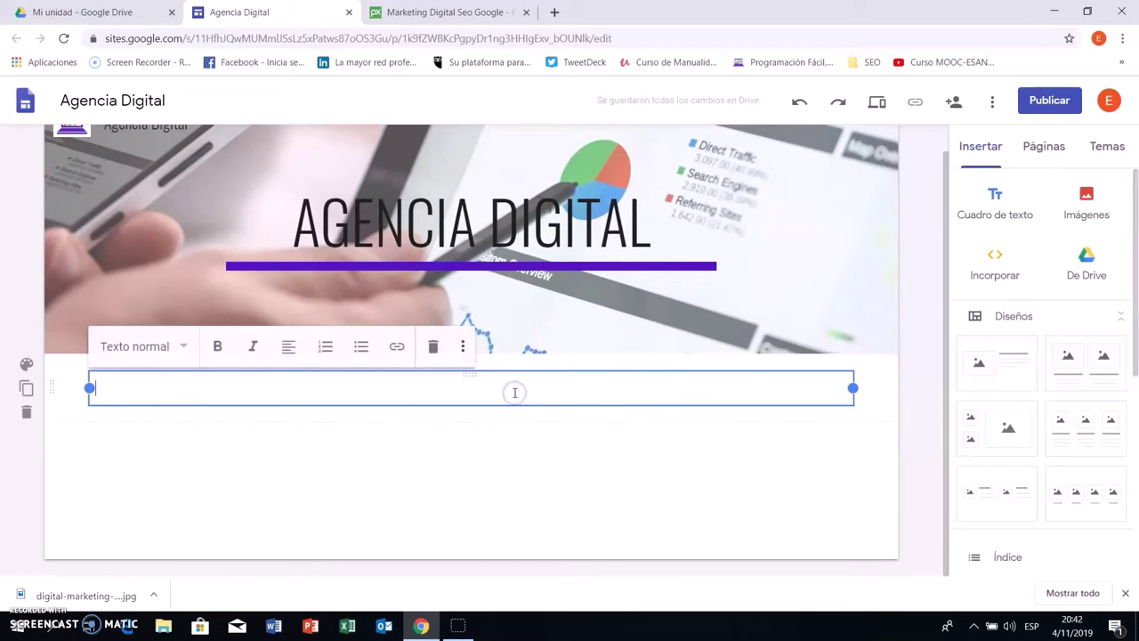
left_click_drag(512, 371, 521, 309)
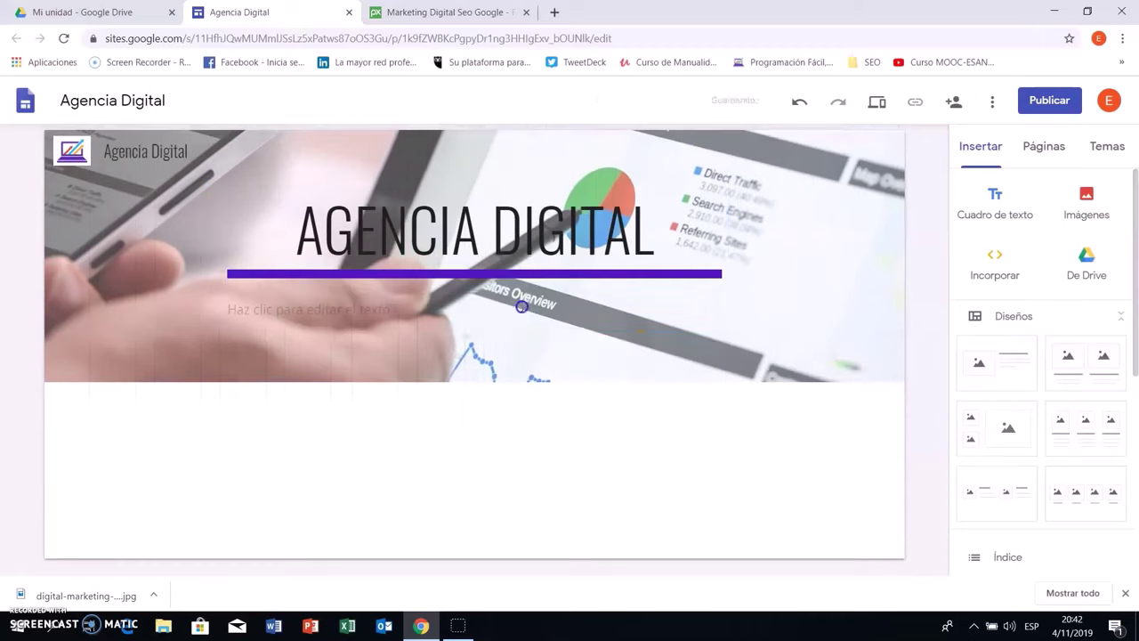
Step: Add an Encabezado line under the title reading 'LAS MEJORES ESTRATEGIAS PARA HACER CRECER TU NEGOCIO'
left_click(354, 307)
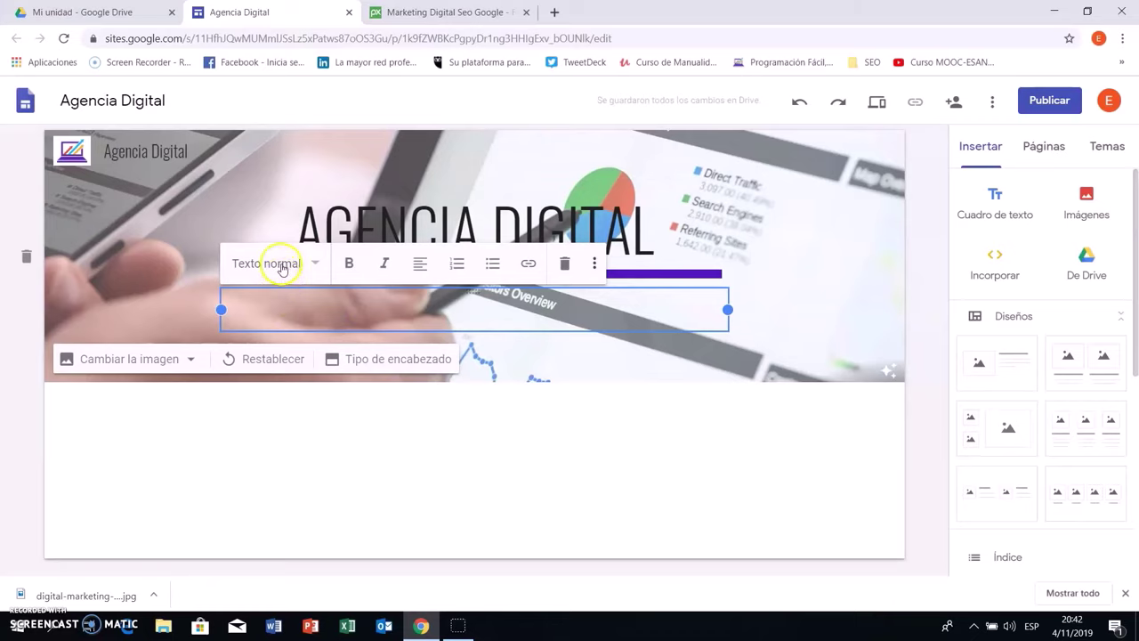
left_click(281, 265)
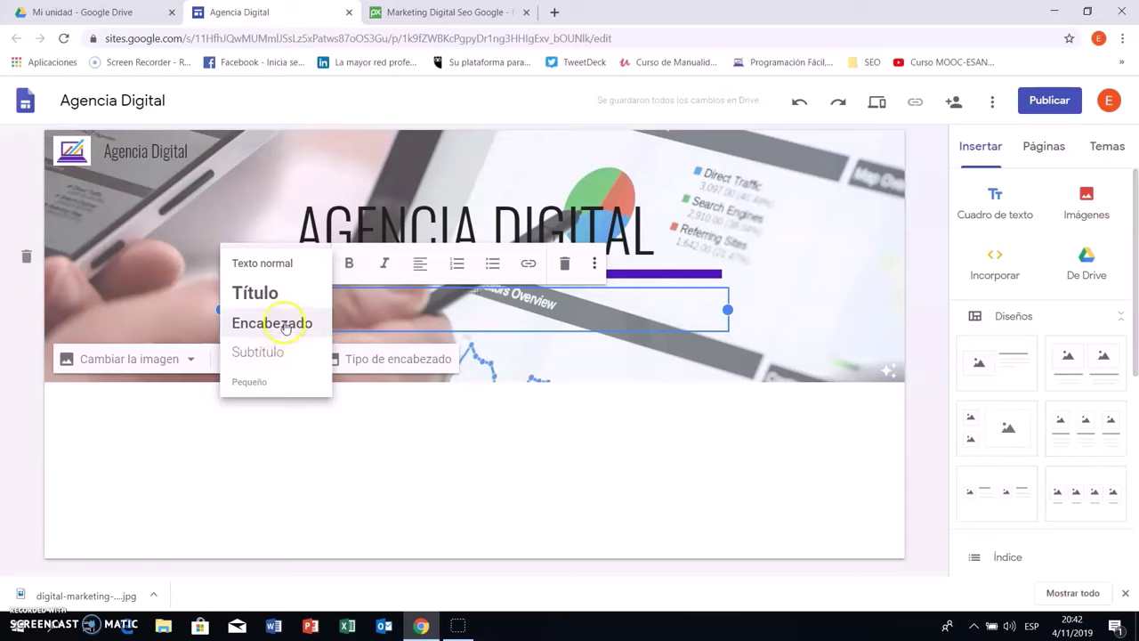
left_click(285, 328)
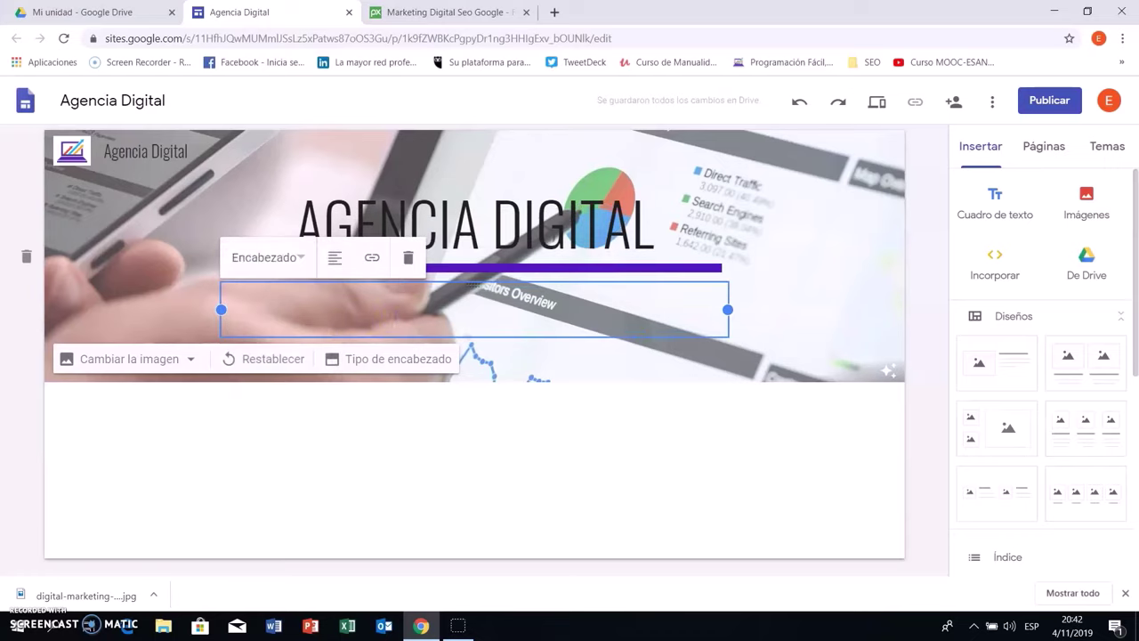
type("L")
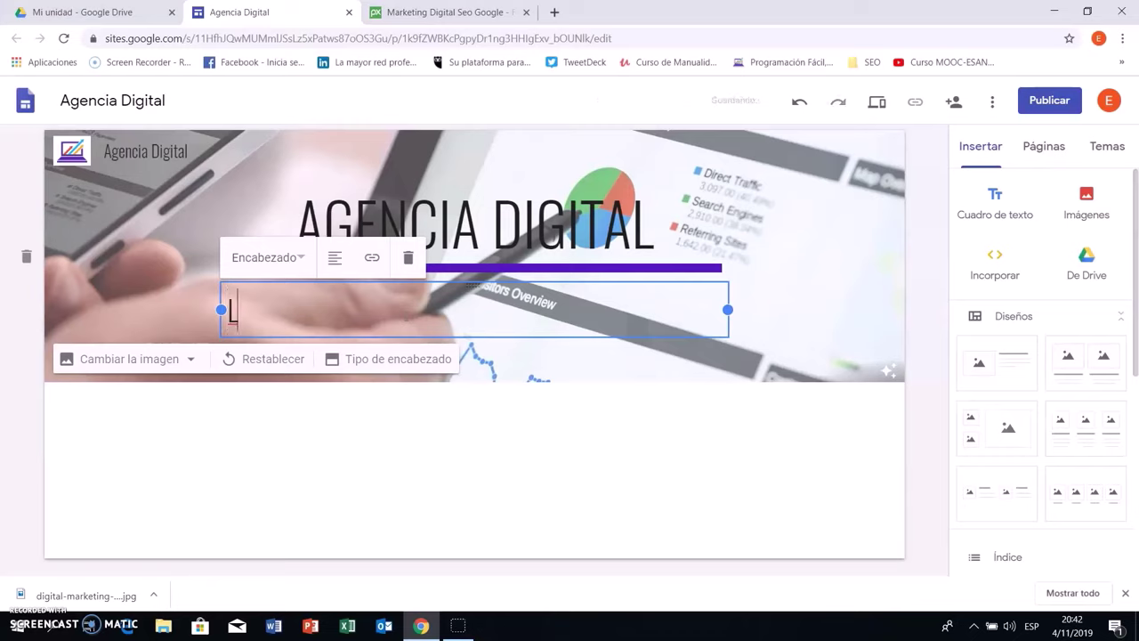
type("AS ME")
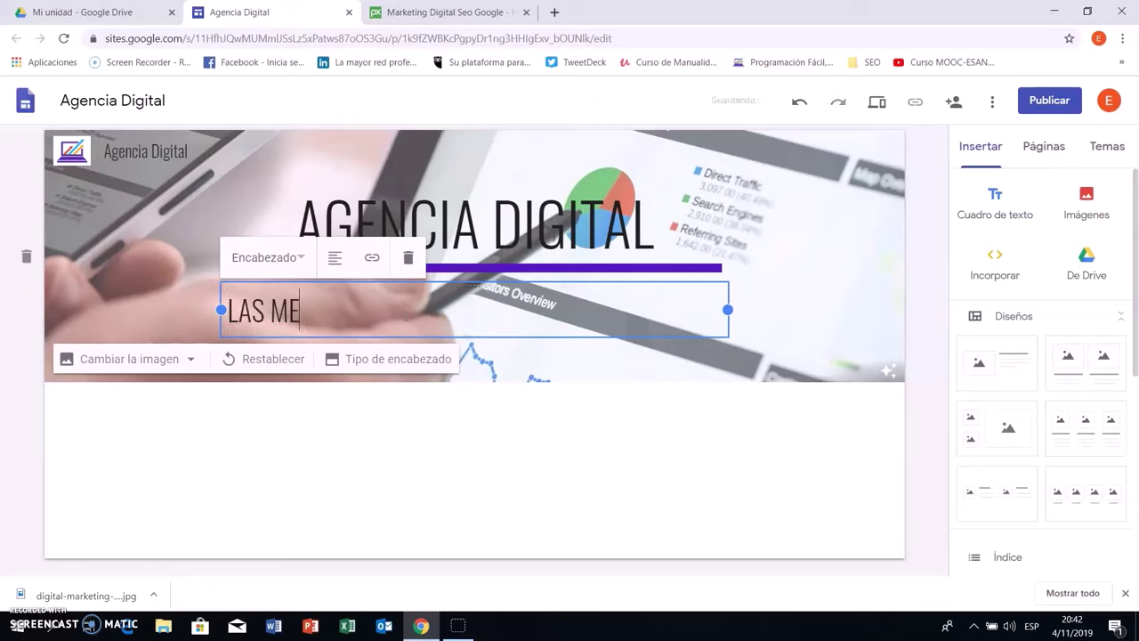
type("JORES ")
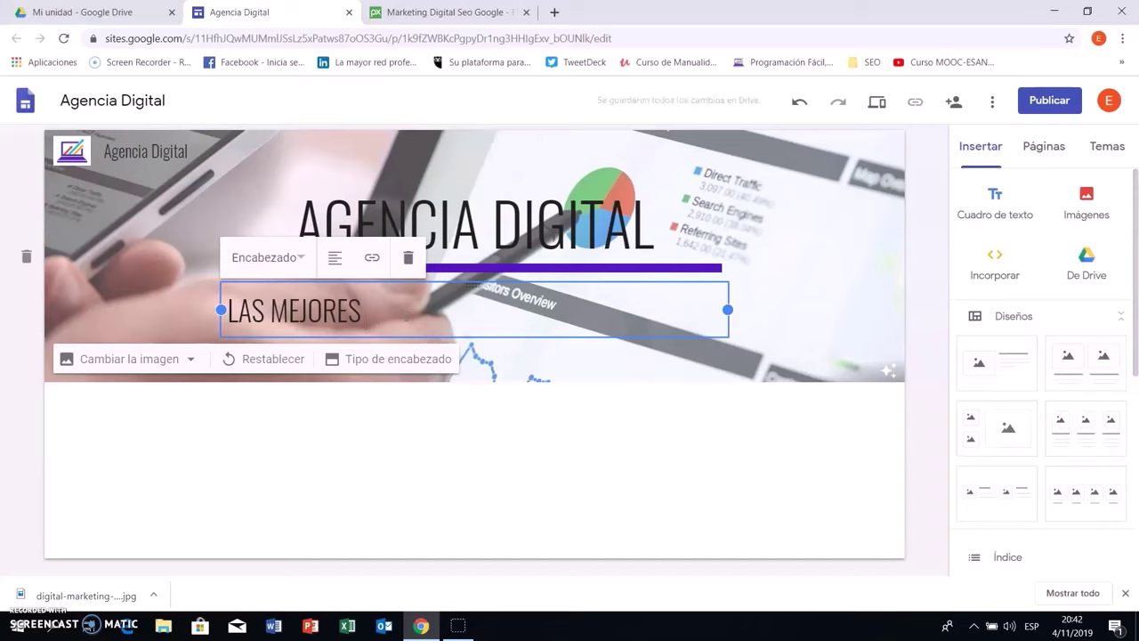
type("ESTRATEG")
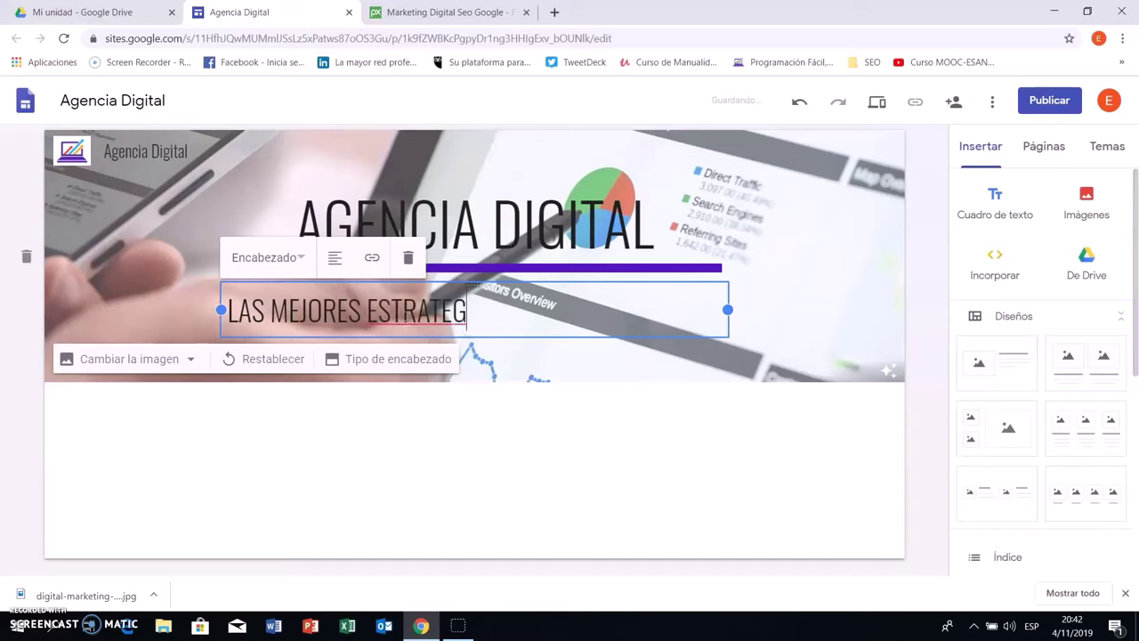
type("IAS PARA CRECER")
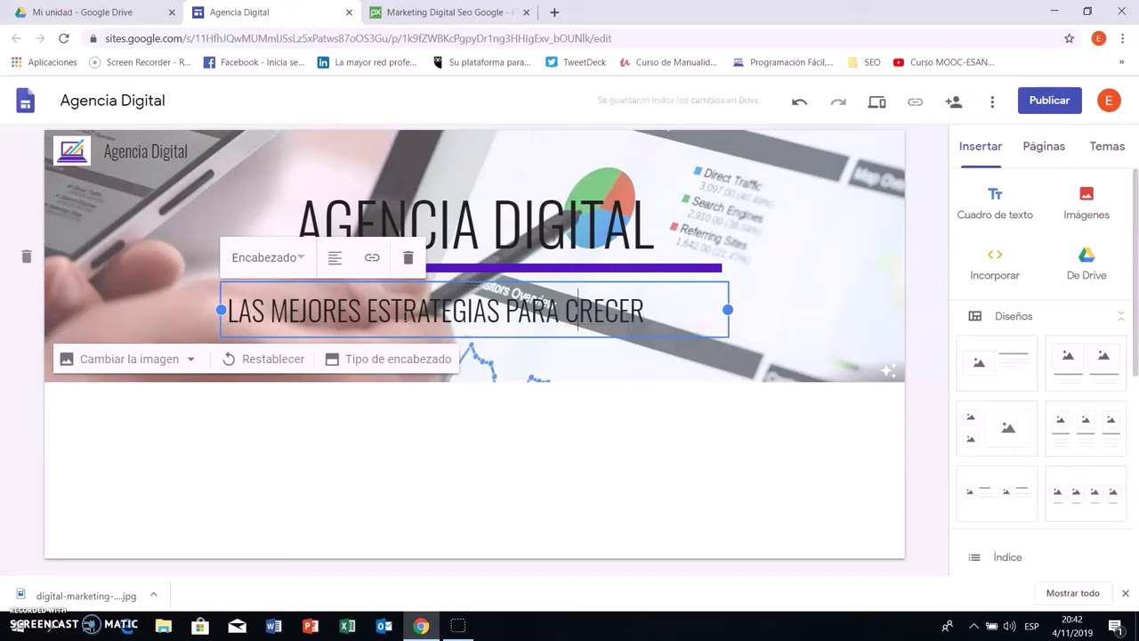
type("HACER")
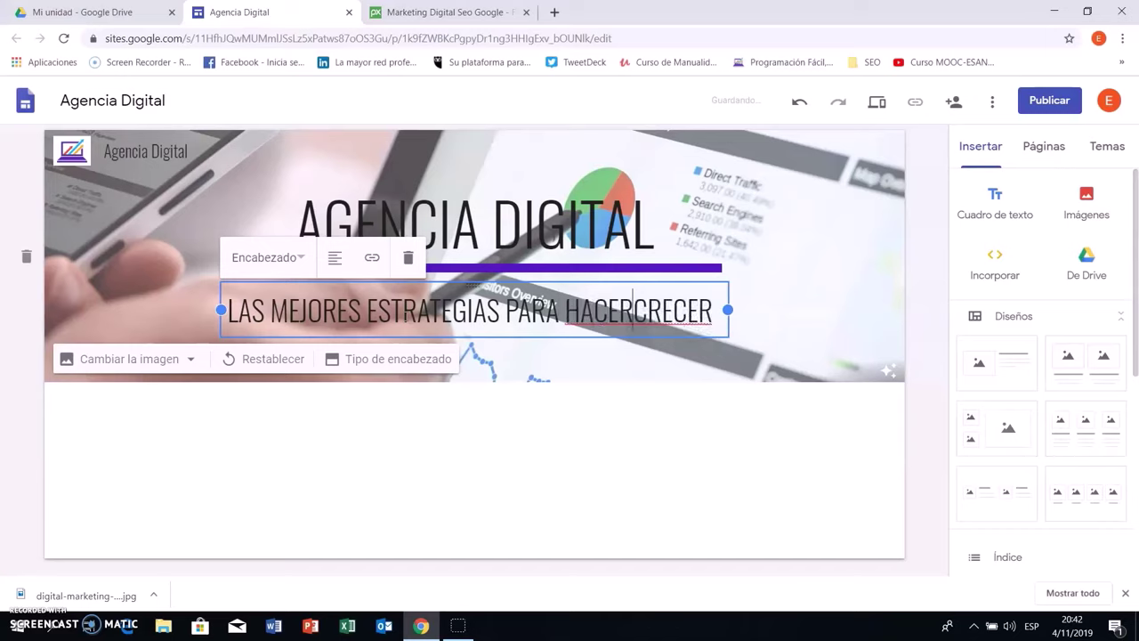
key("Return")
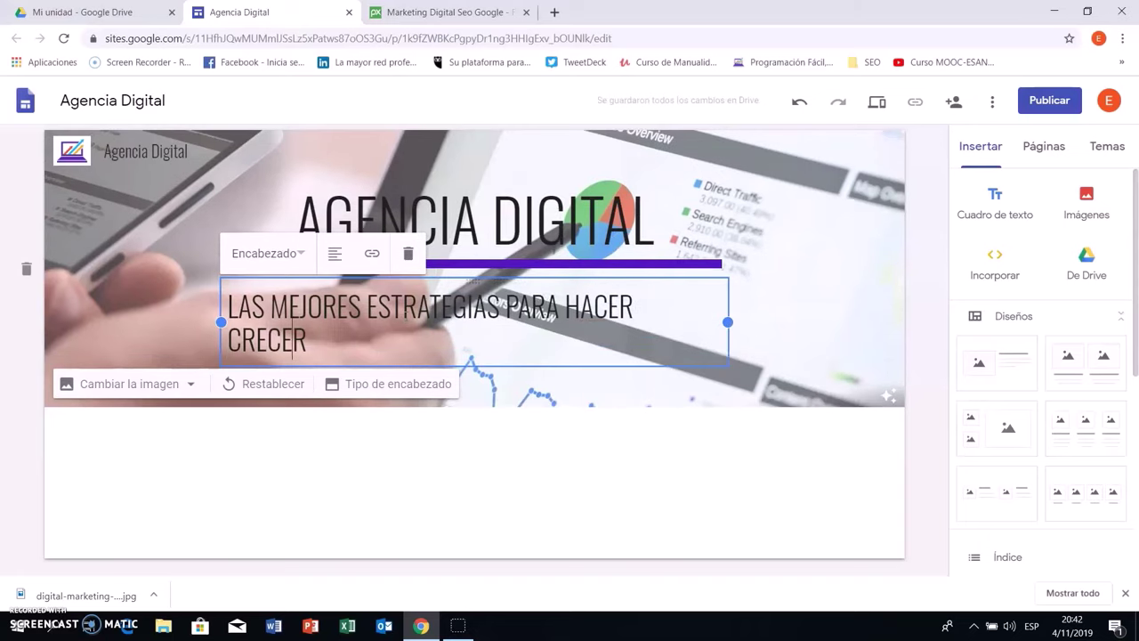
key("Return")
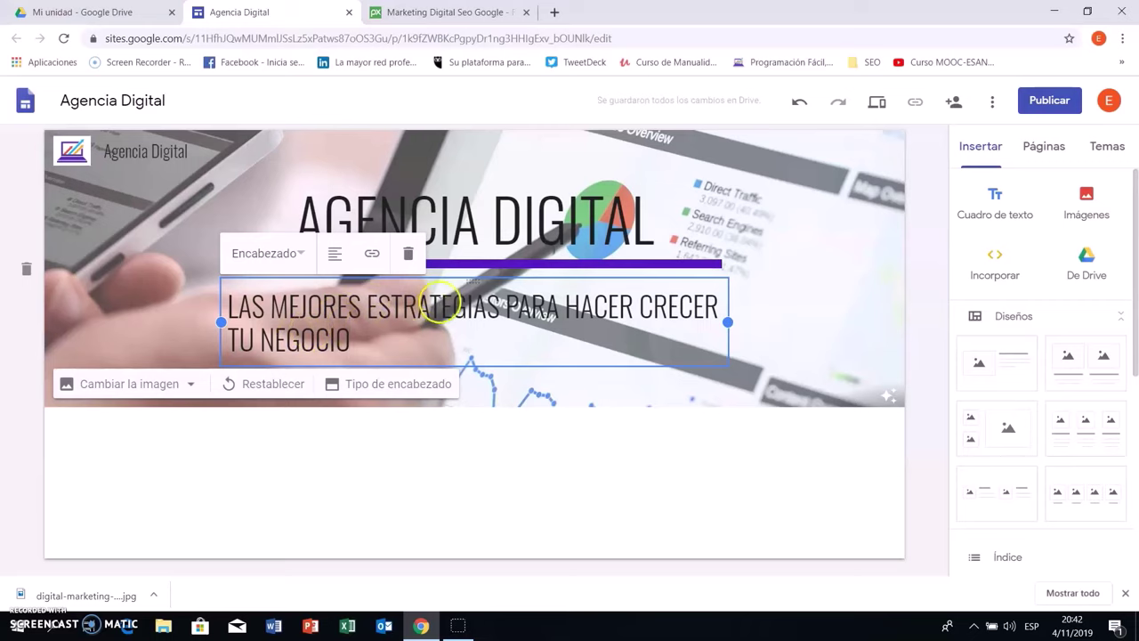
left_click_drag(369, 351, 253, 303)
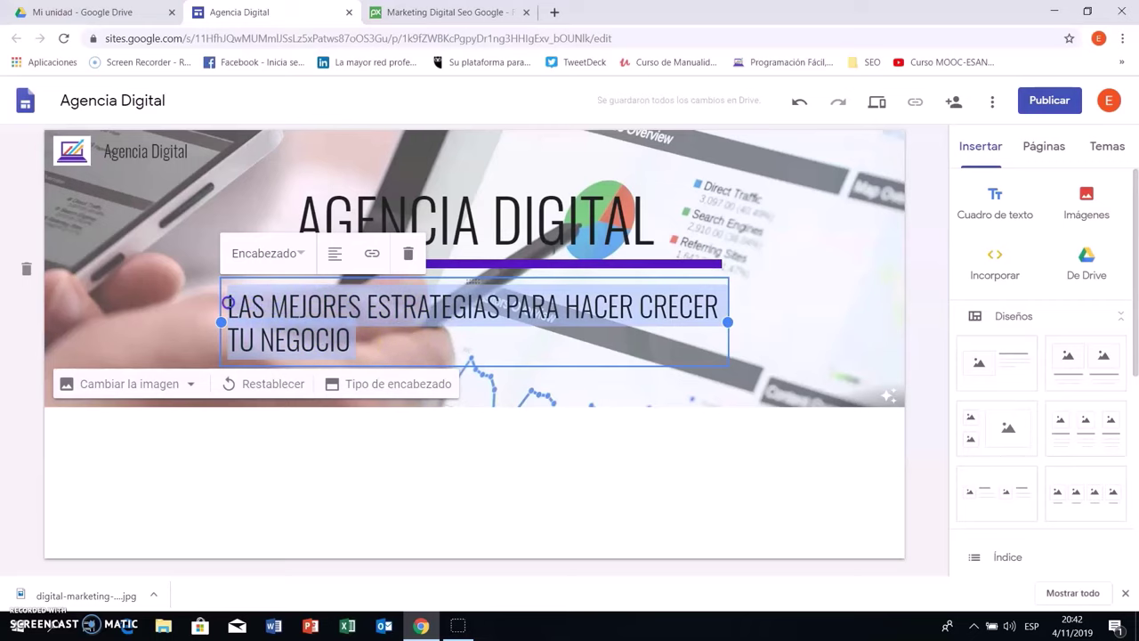
Step: Change the tagline's text style to Subtítulo
left_click(287, 257)
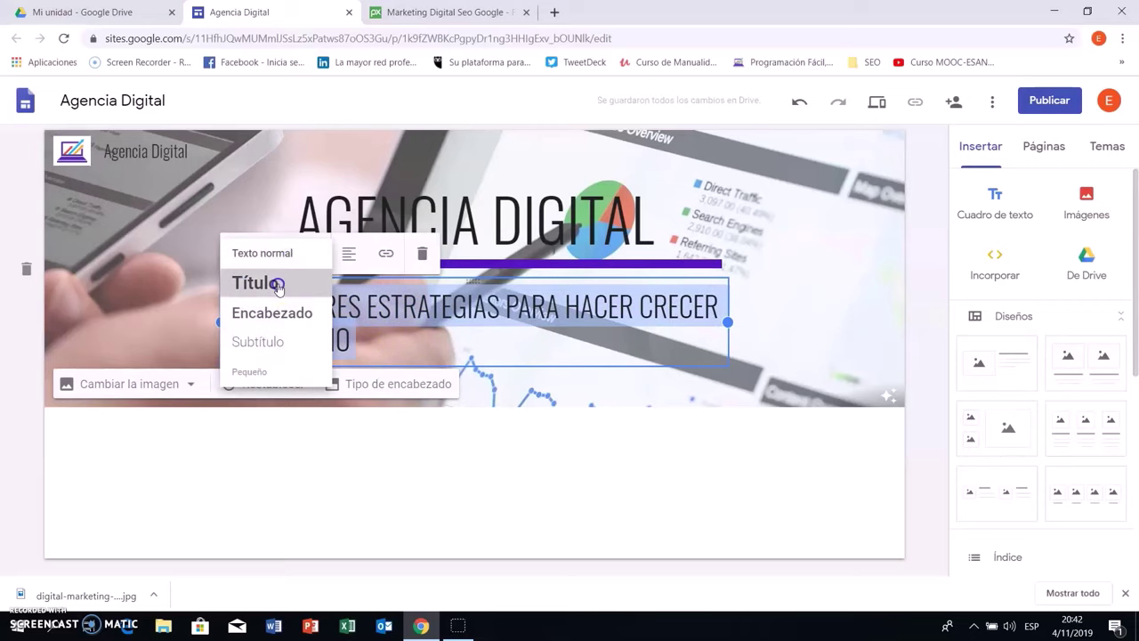
left_click(279, 283)
left_click(292, 255)
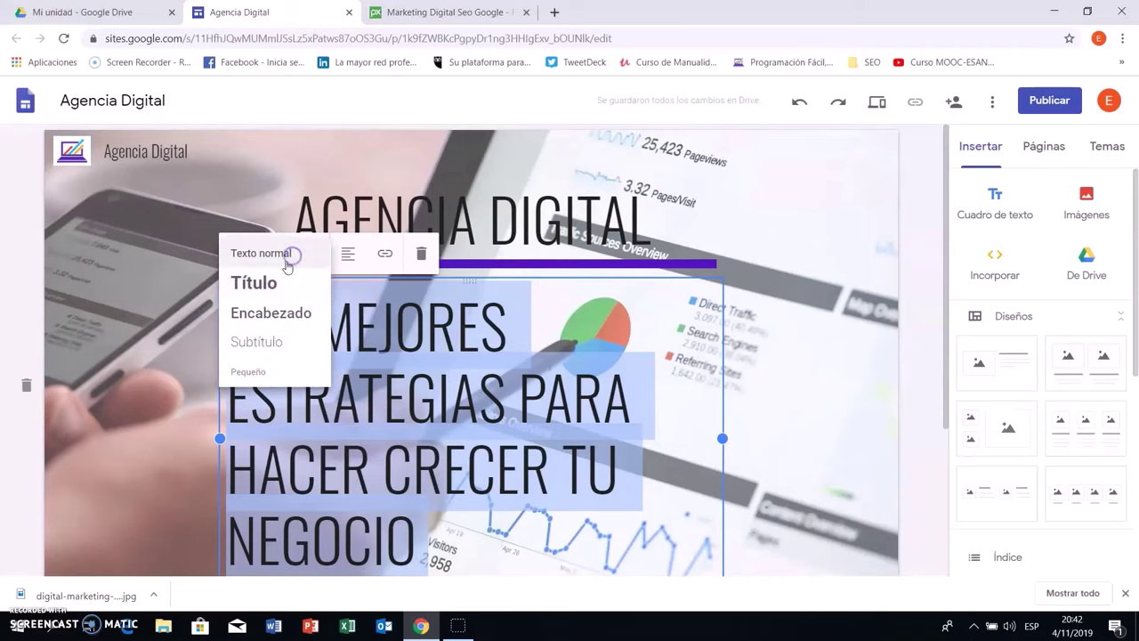
left_click(267, 338)
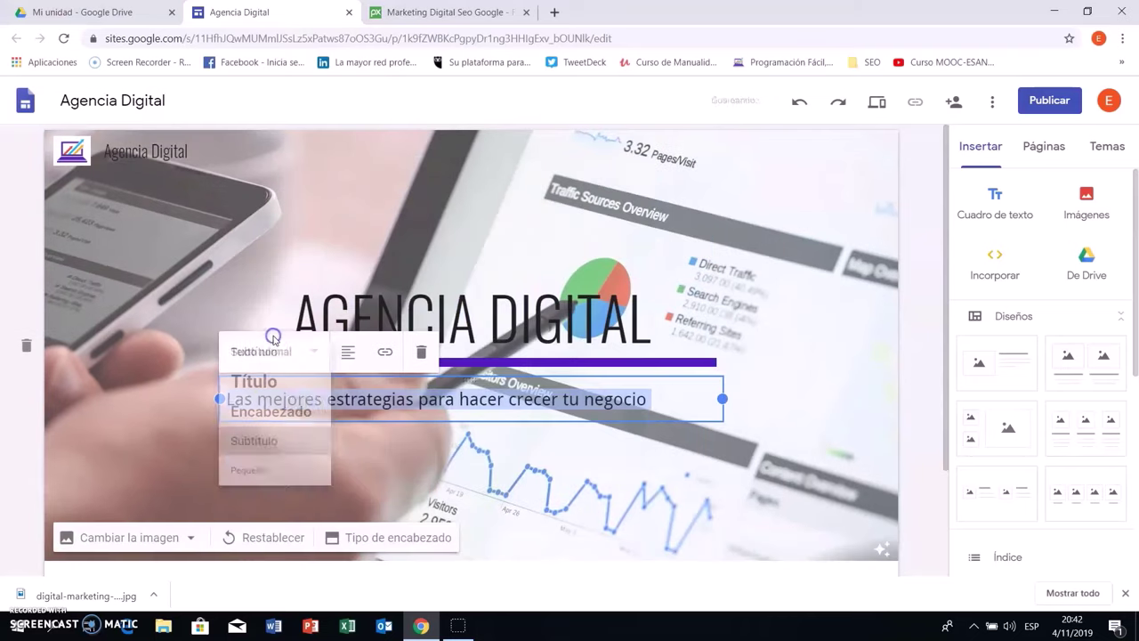
Step: Centre-align the Subtítulo tagline beneath the AGENCIA DIGITAL title
left_click(658, 402)
left_click_drag(657, 401, 254, 399)
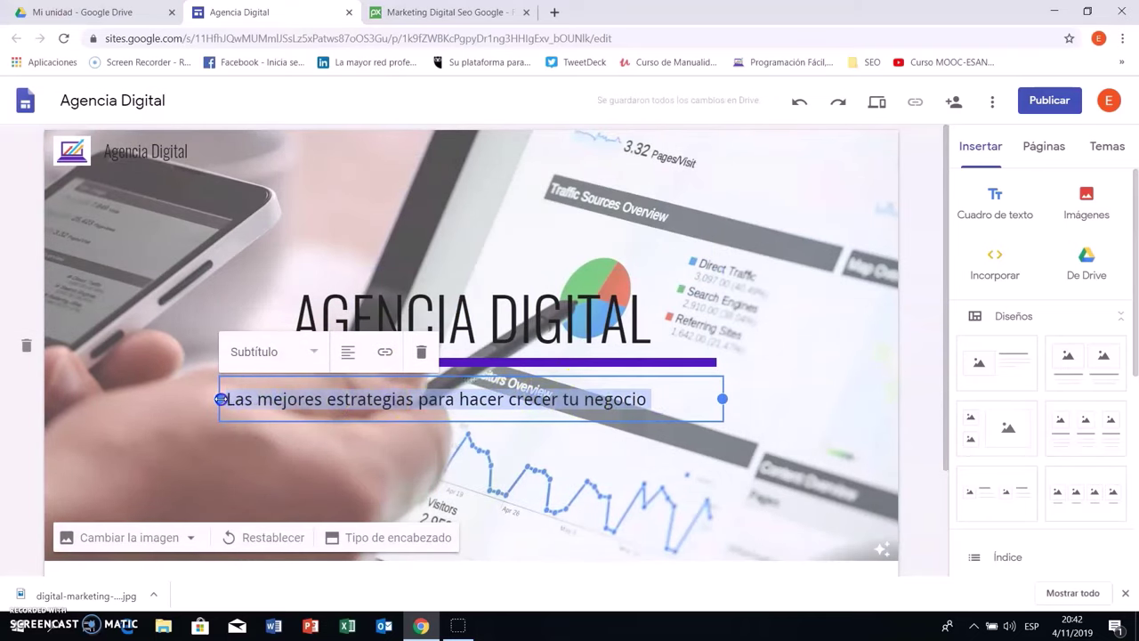
left_click(348, 356)
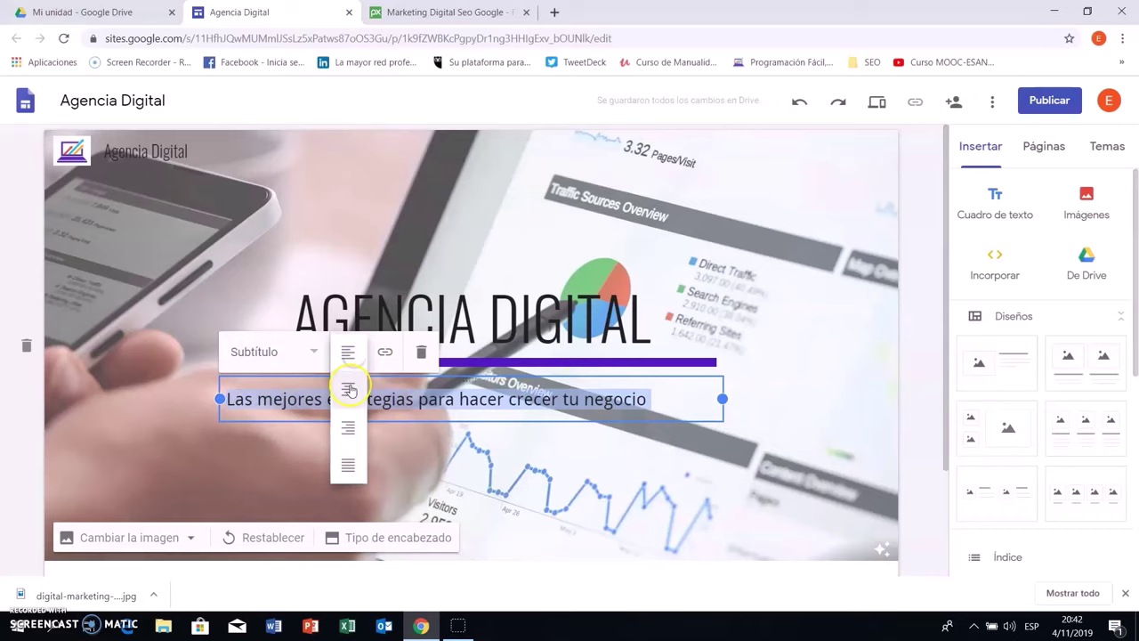
left_click(353, 395)
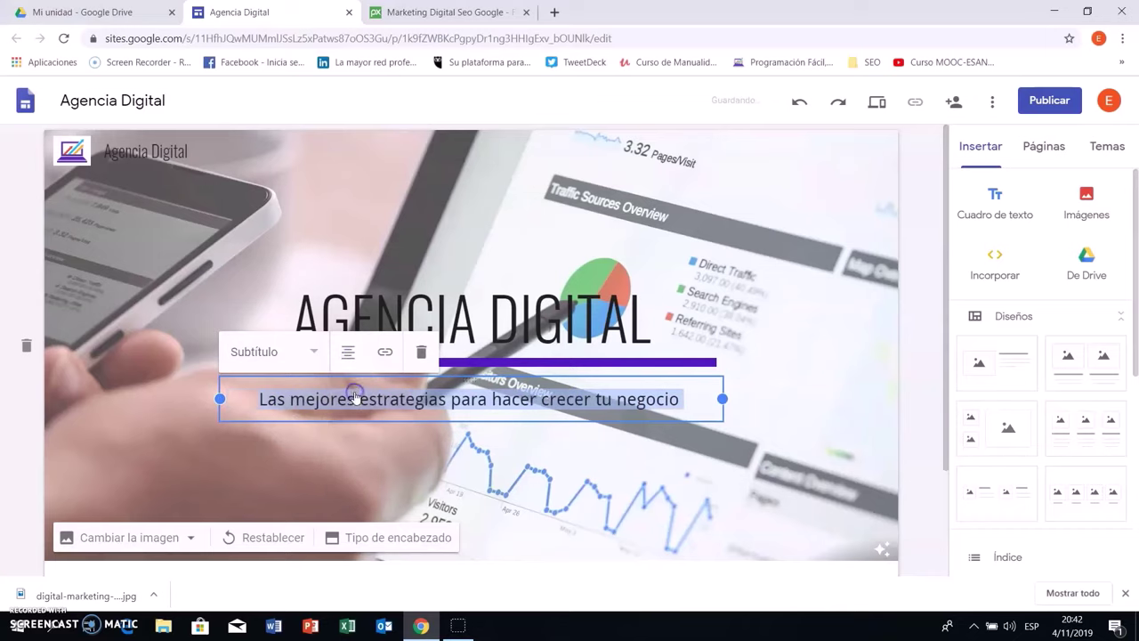
scroll(730, 432, "down", 2)
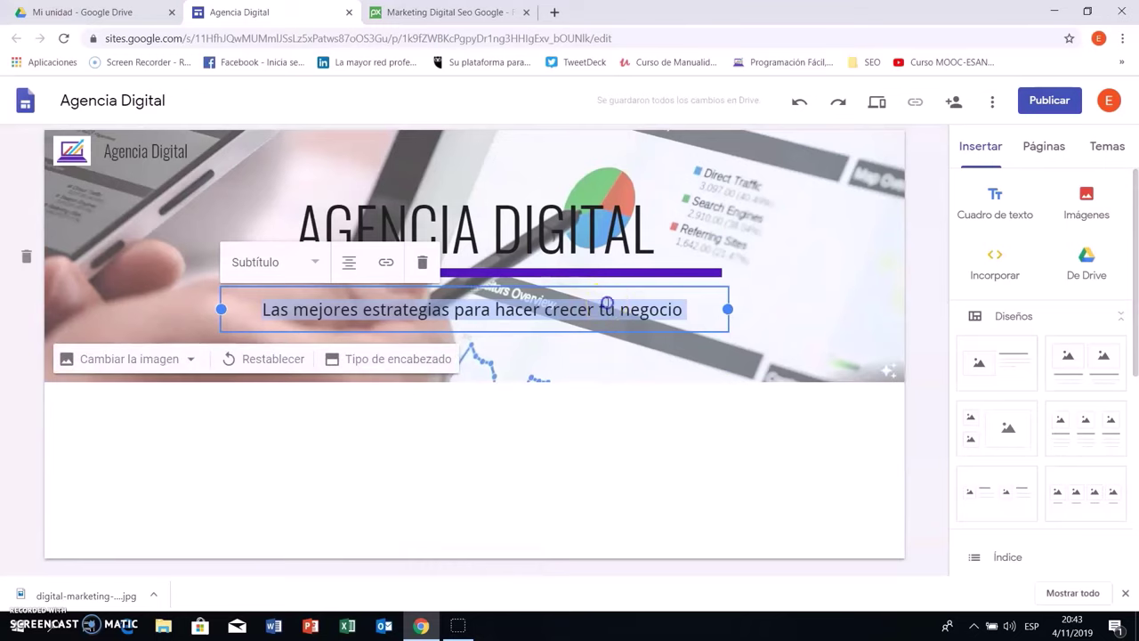
left_click_drag(684, 309, 270, 310)
left_click(421, 472)
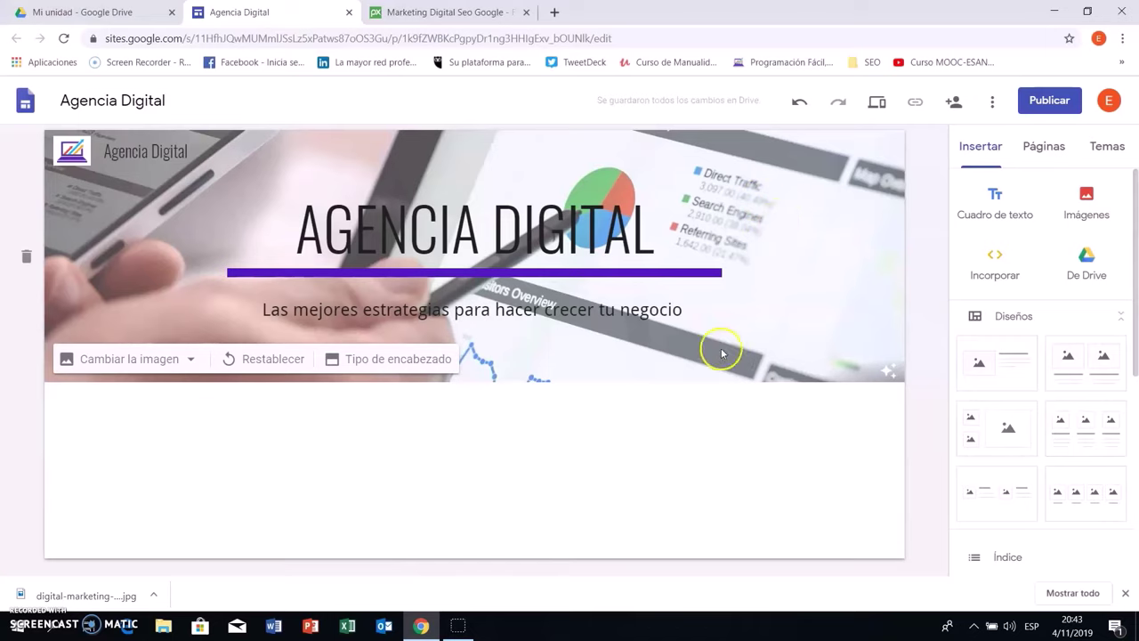
left_click_drag(656, 223, 295, 224)
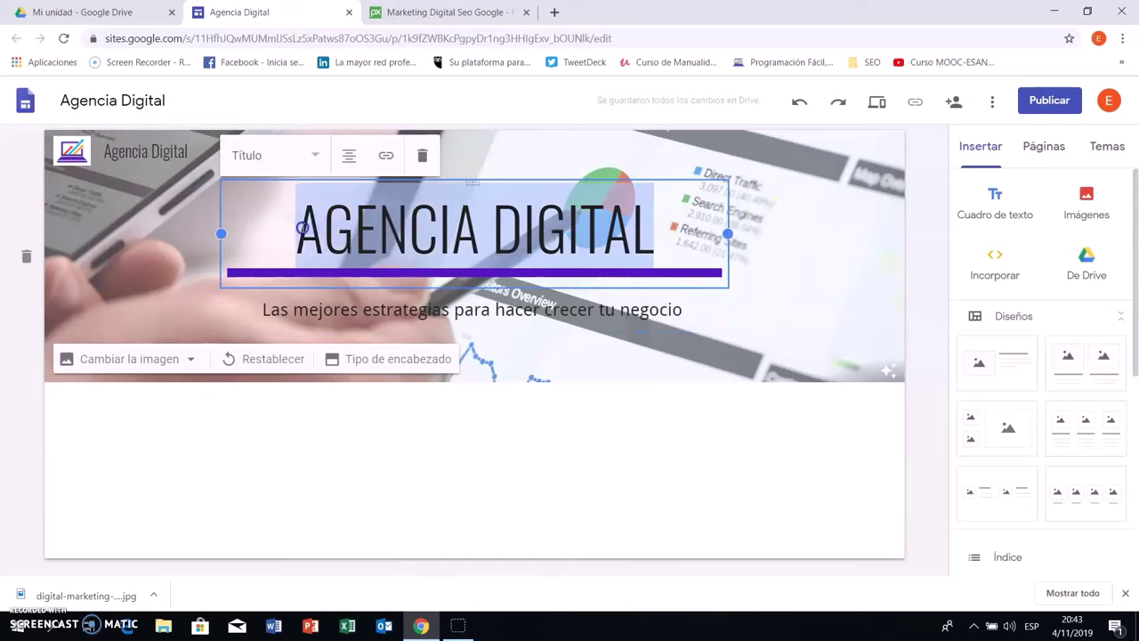
Step: Upload redes-sociales3 from the FOTOS folder as the new header background image
left_click(160, 360)
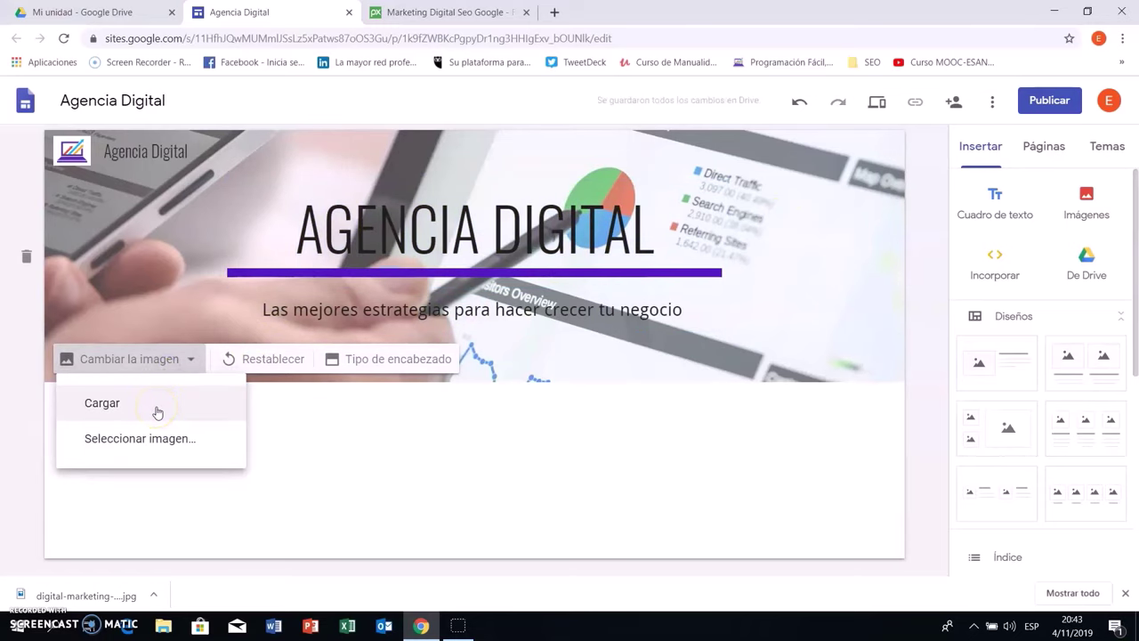
left_click(158, 412)
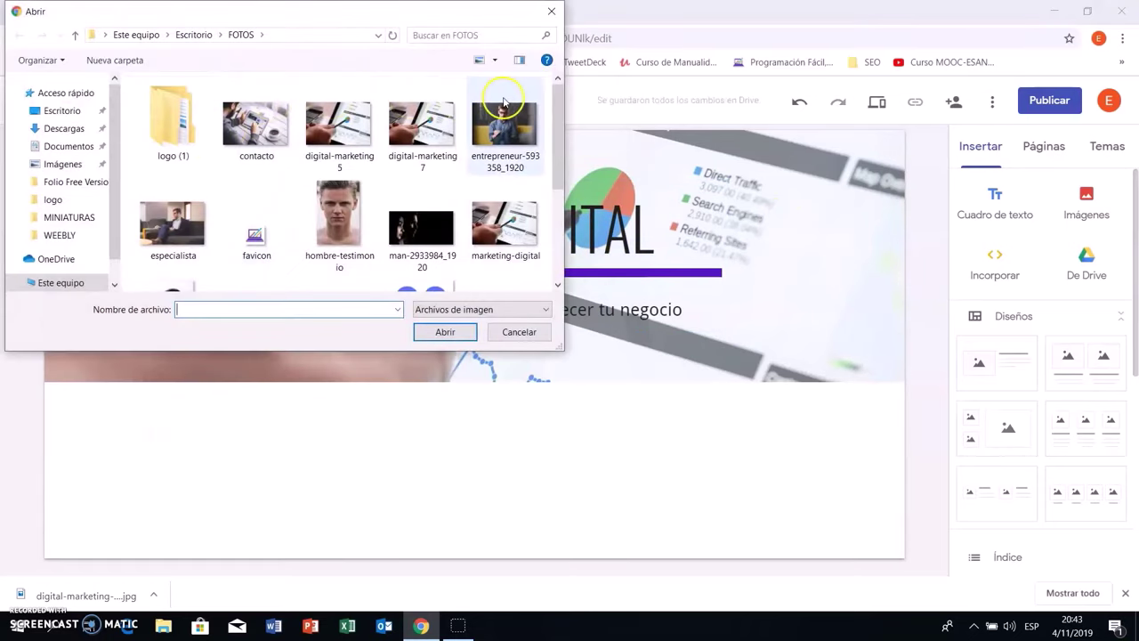
left_click_drag(557, 113, 556, 203)
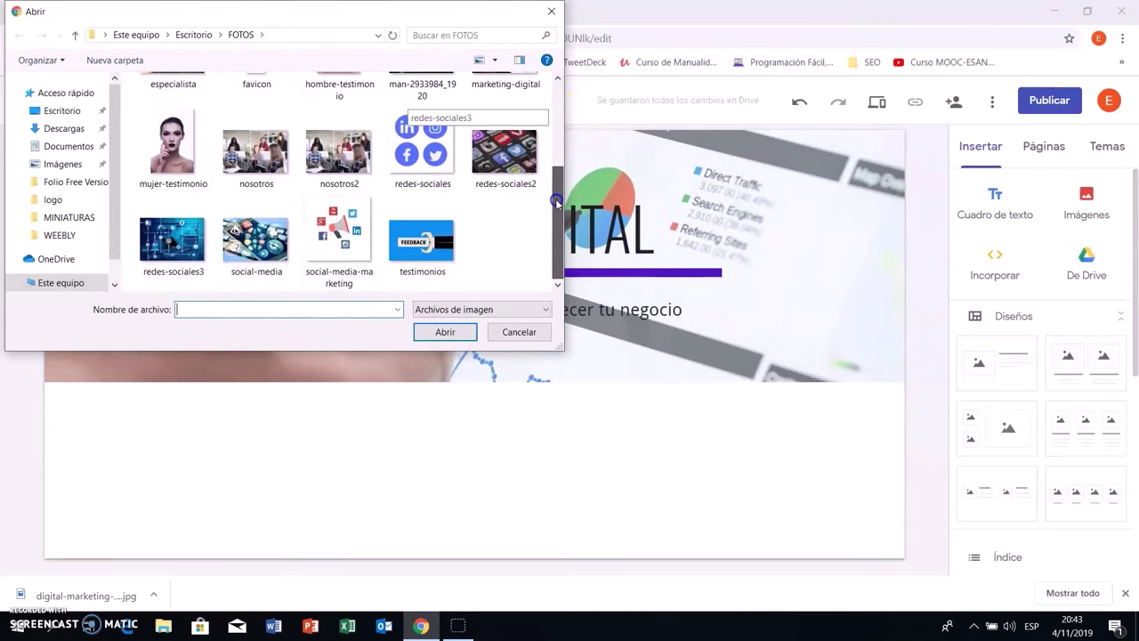
double_click(172, 239)
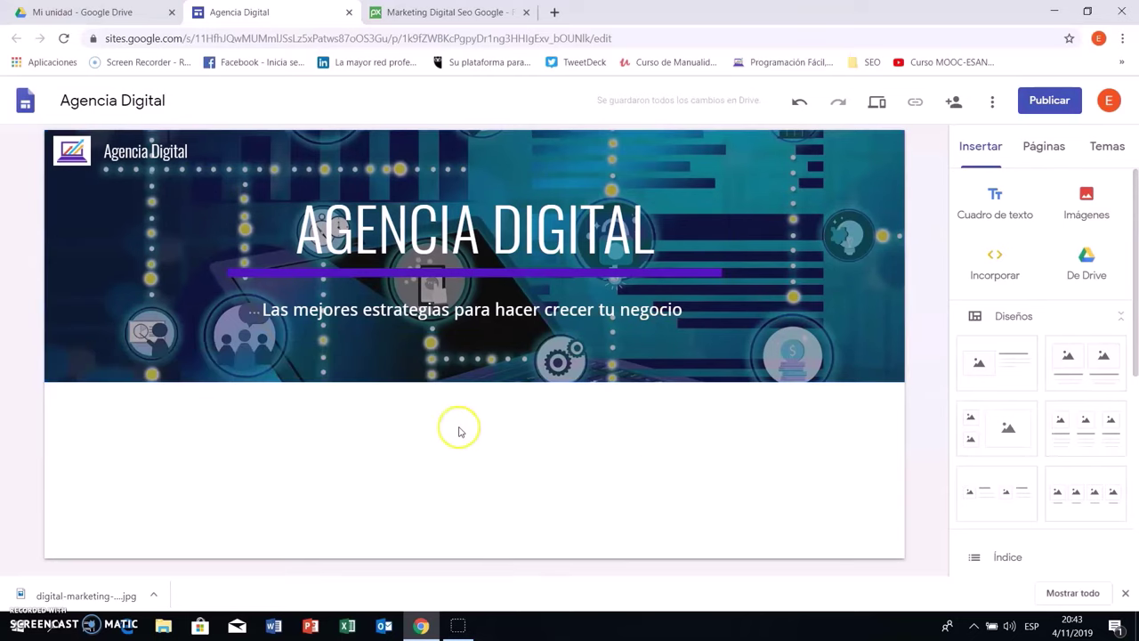
left_click(1127, 594)
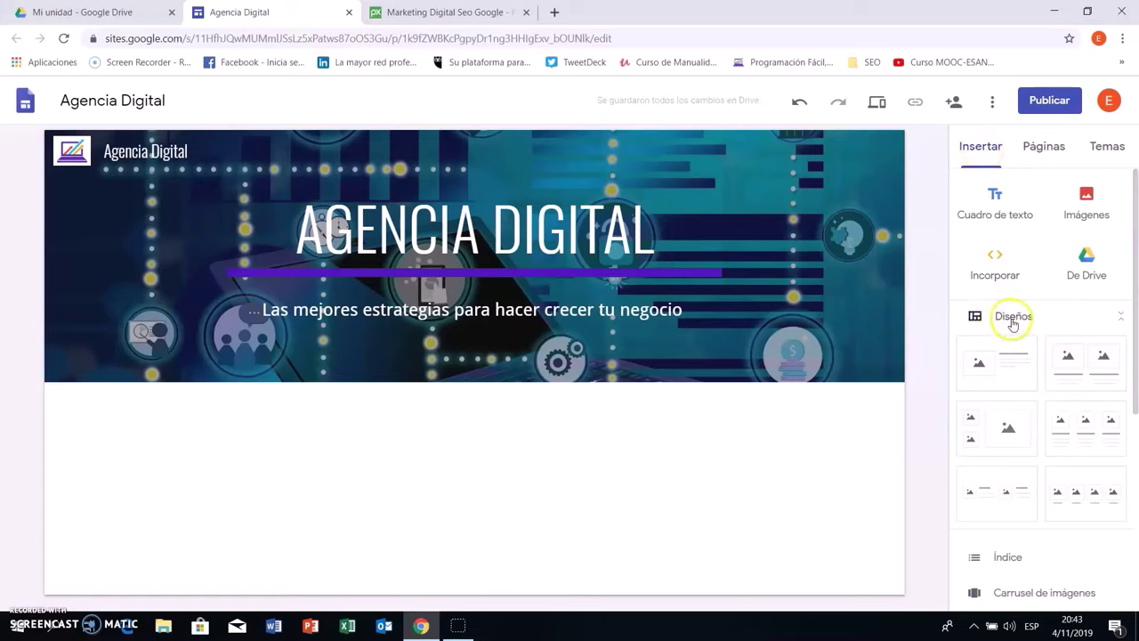
Step: Insert the first Diseños layout (image left, title and text right) below the header
left_click(1119, 316)
left_click(1119, 317)
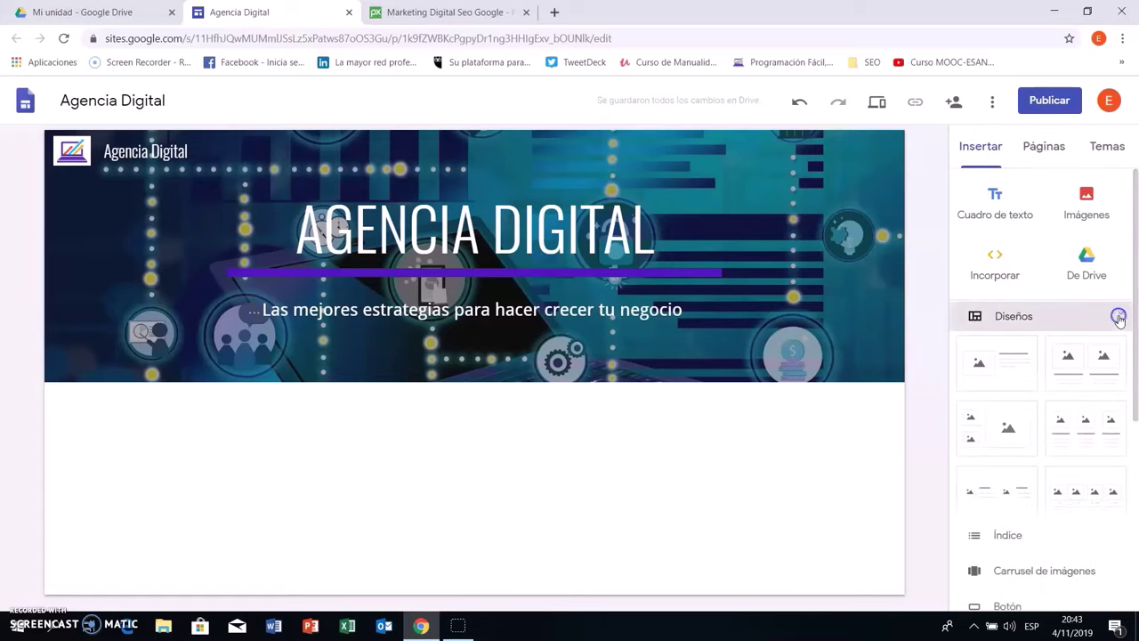
left_click_drag(978, 363, 1009, 372)
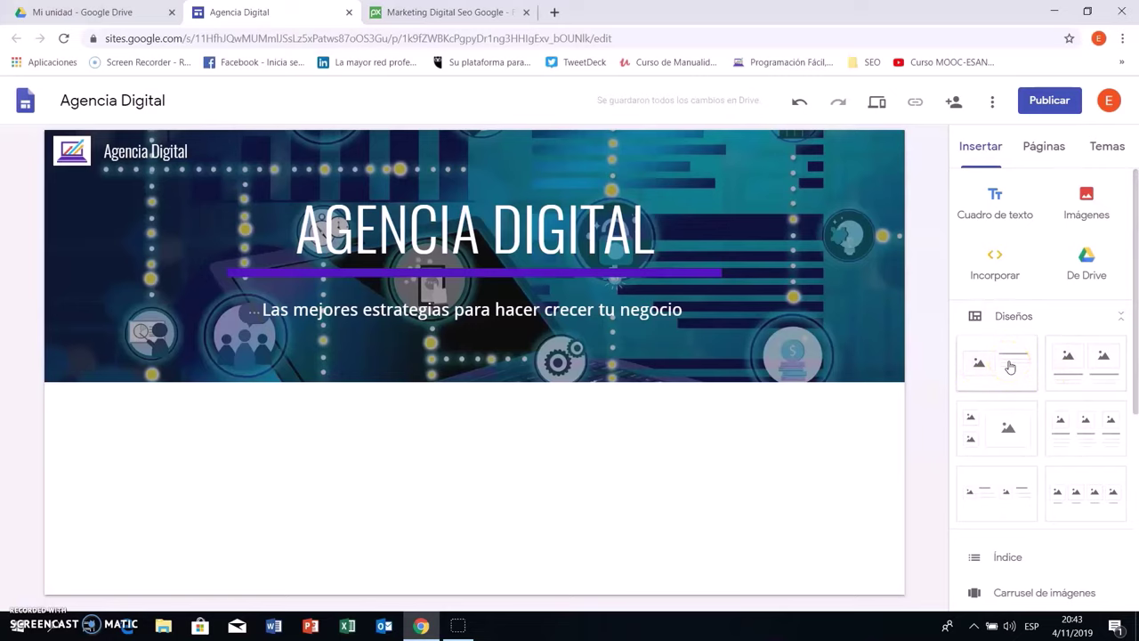
left_click(1009, 368)
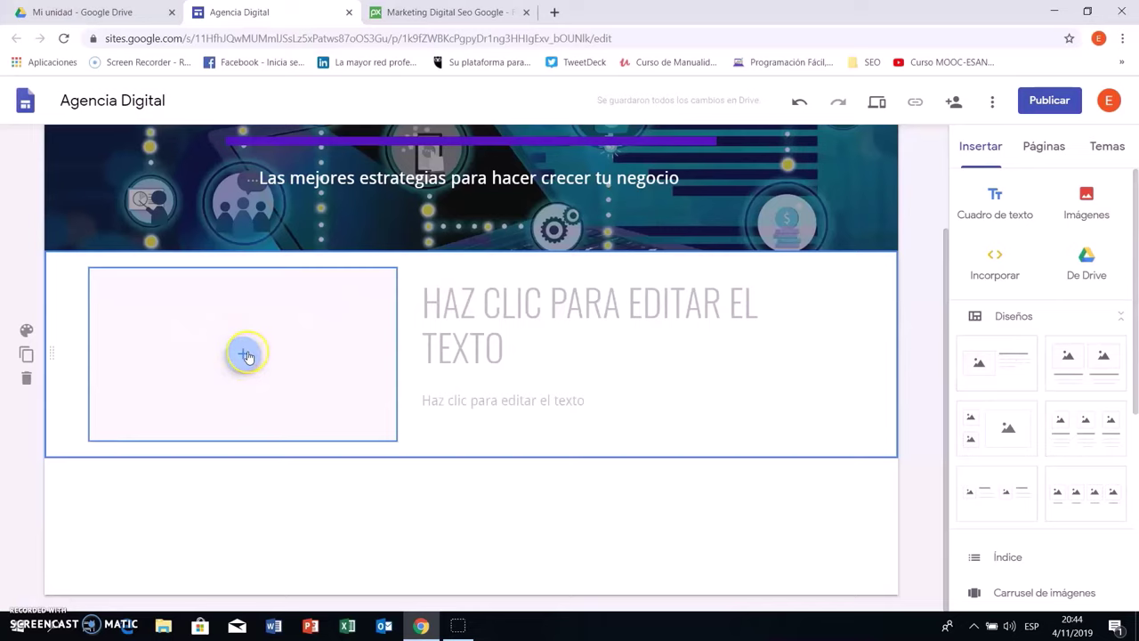
Step: Upload the nosotros team-meeting photo from FOTOS into the new section's image placeholder
left_click(451, 12)
left_click(267, 12)
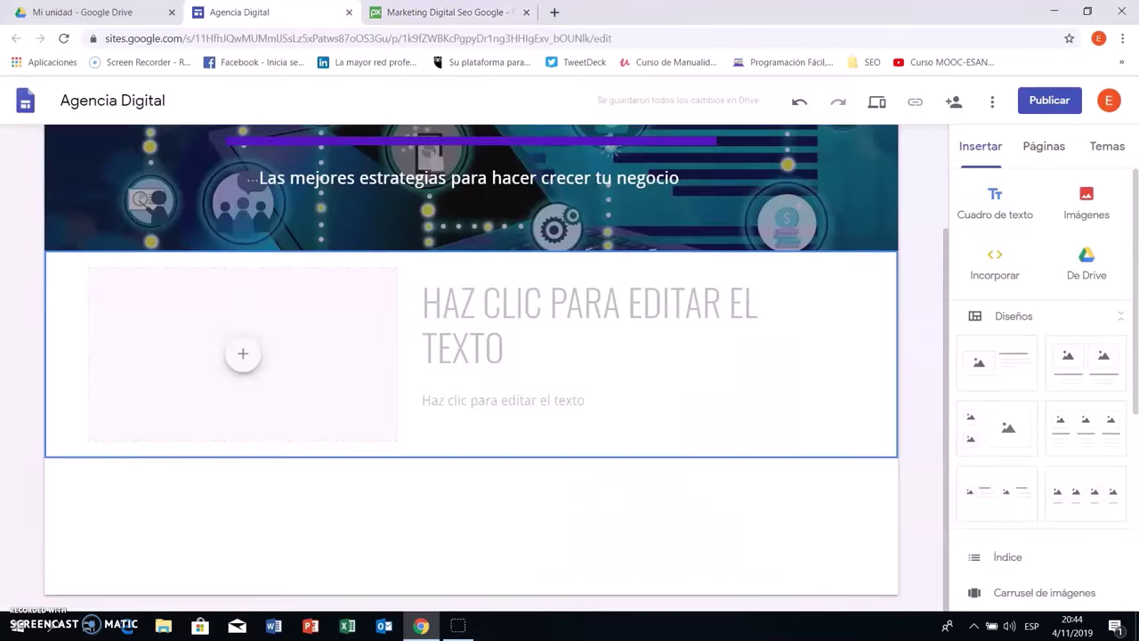
left_click(247, 356)
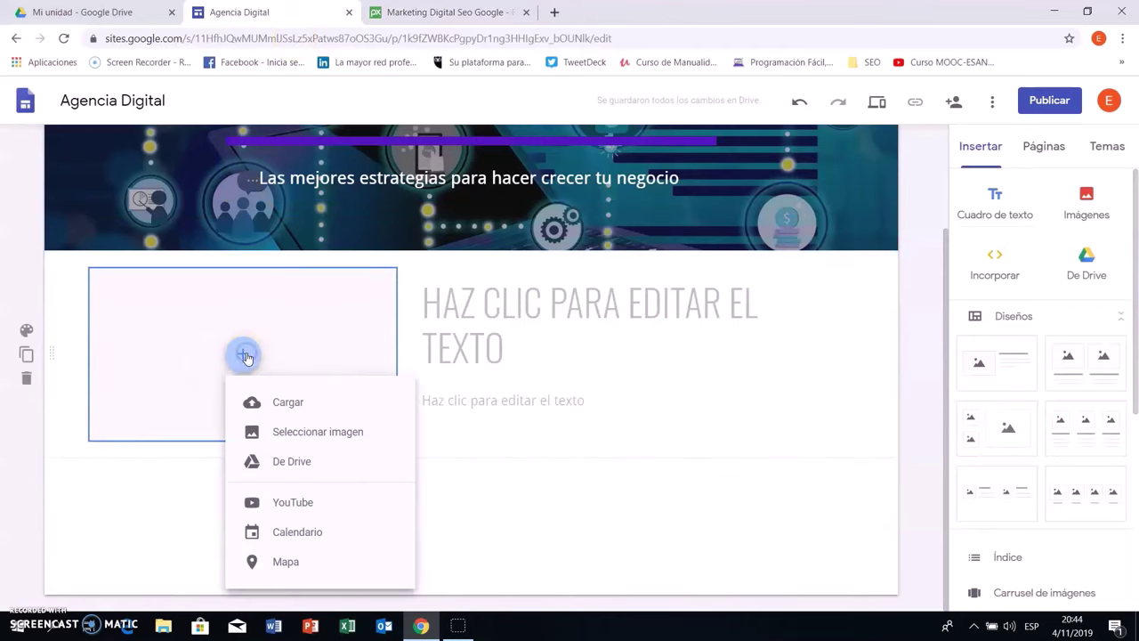
left_click(309, 407)
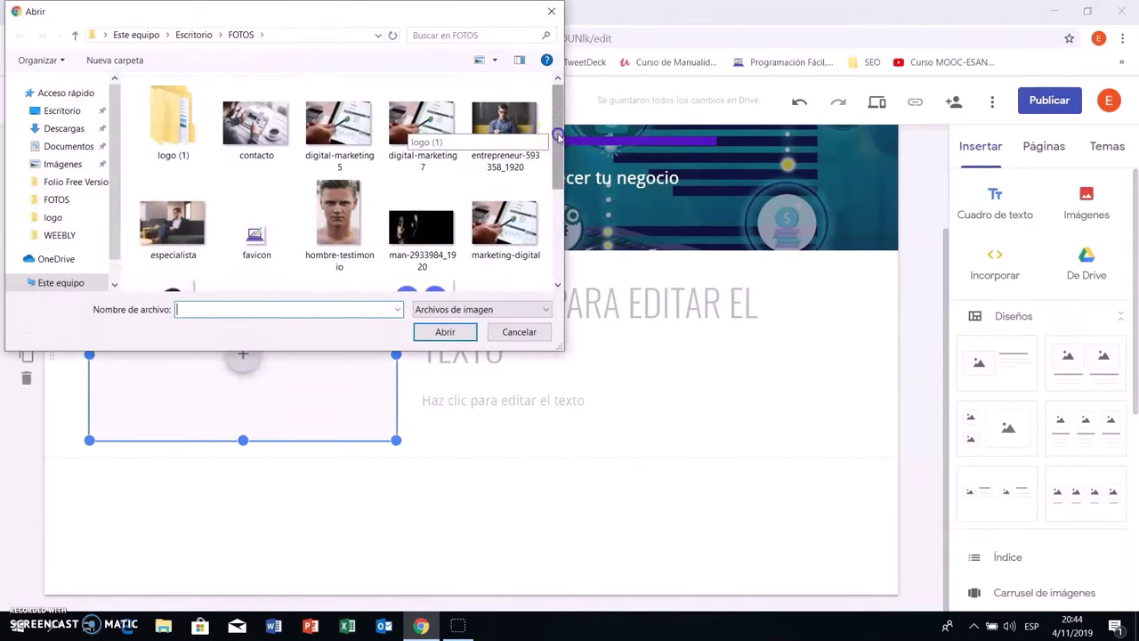
scroll(432, 142, "down", 3)
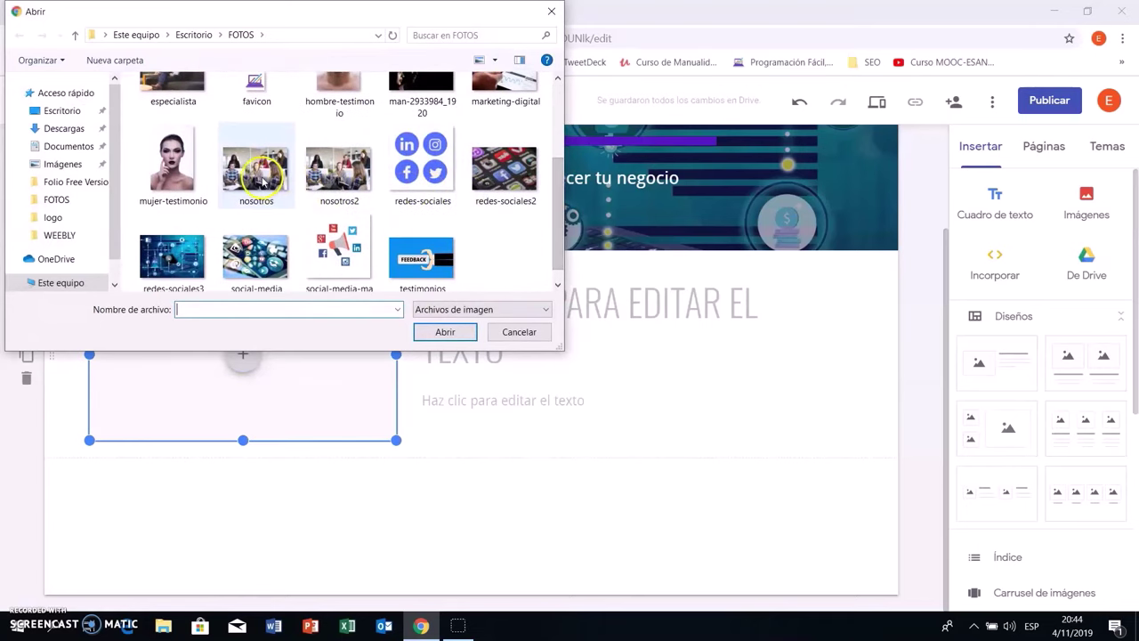
double_click(256, 169)
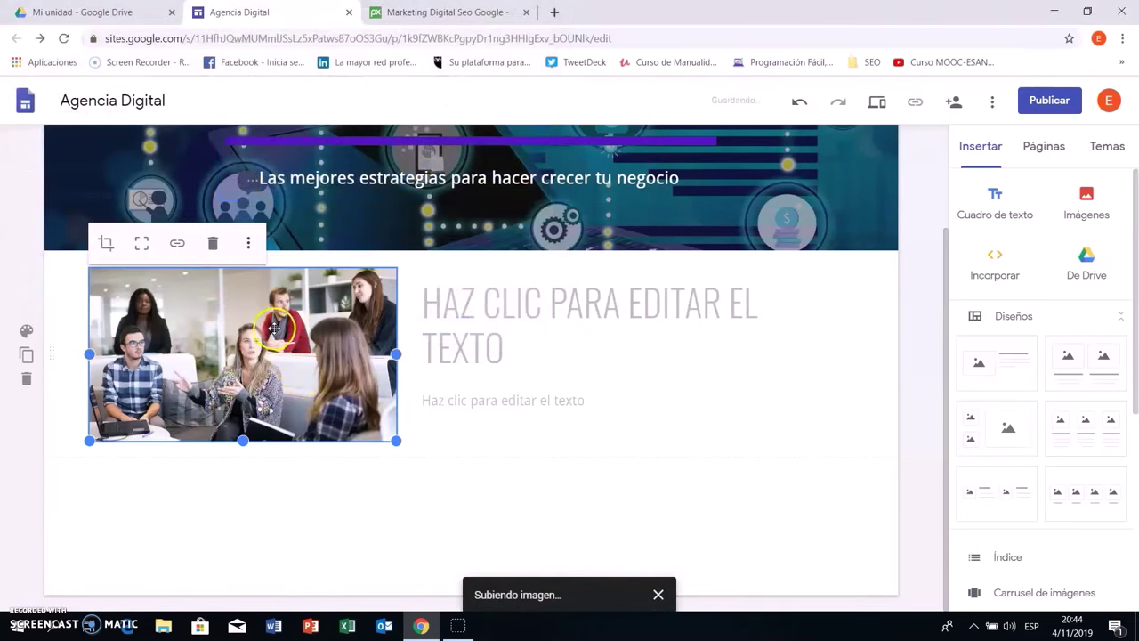
left_click(480, 317)
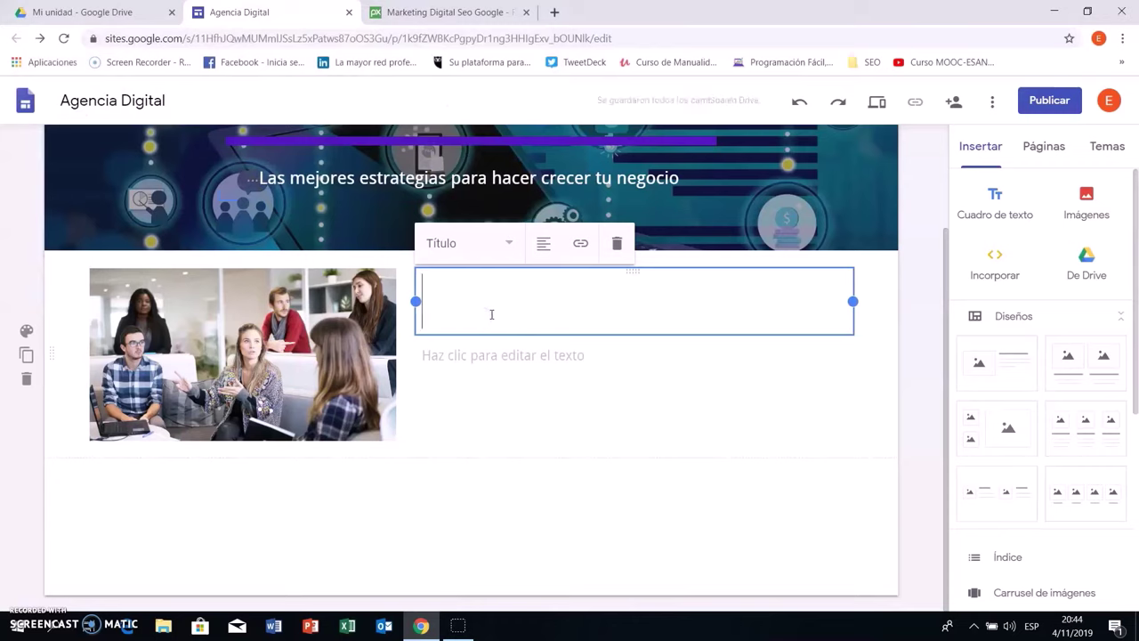
Step: Title the new section NOSOTROS and centre-align that heading
type("NO")
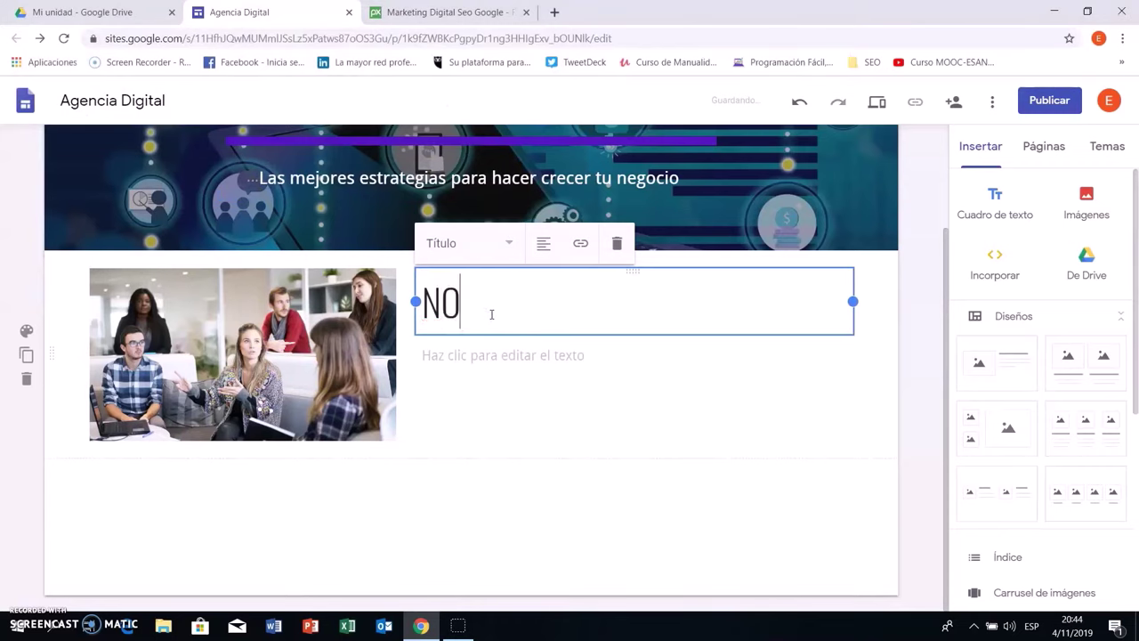
type("SOTROS")
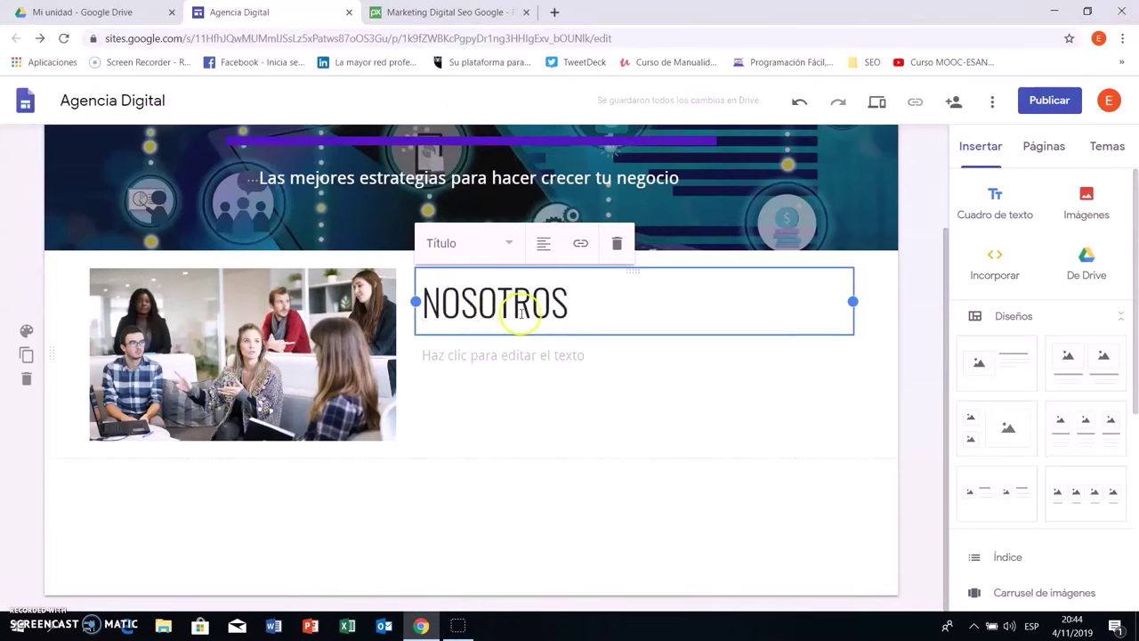
left_click_drag(580, 305, 434, 306)
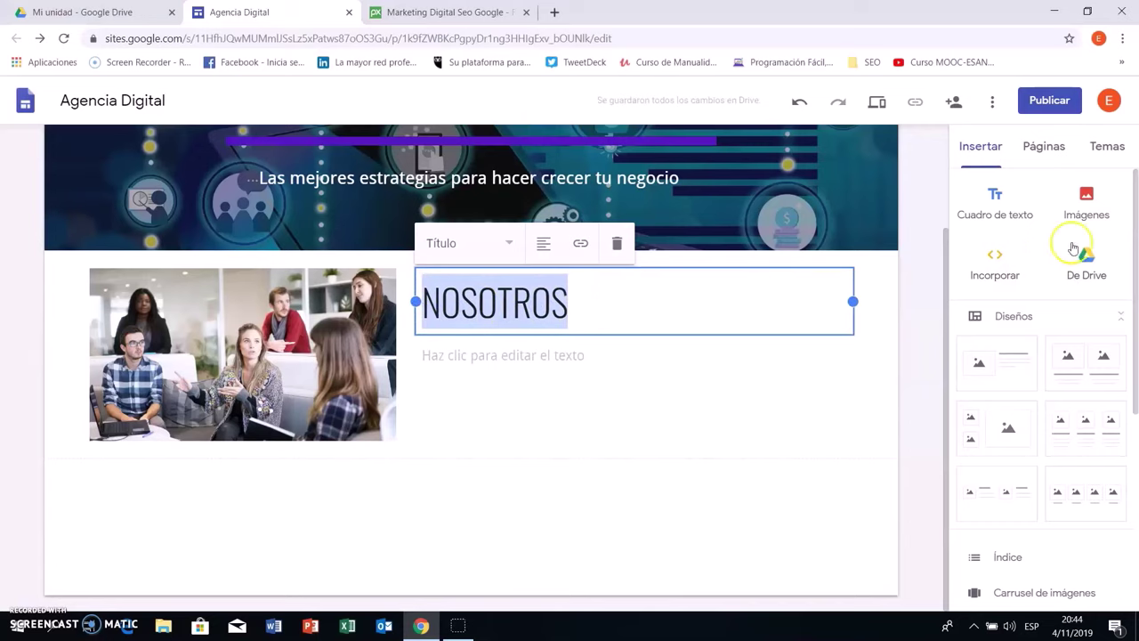
left_click(1122, 152)
left_click(980, 148)
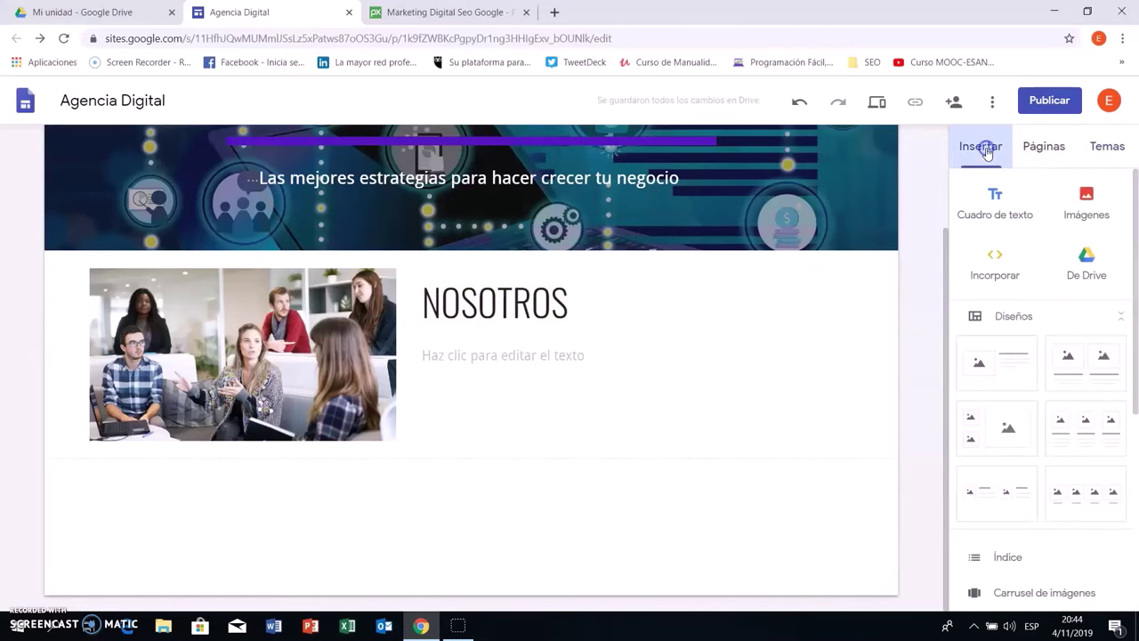
left_click(552, 311)
left_click_drag(581, 302, 416, 301)
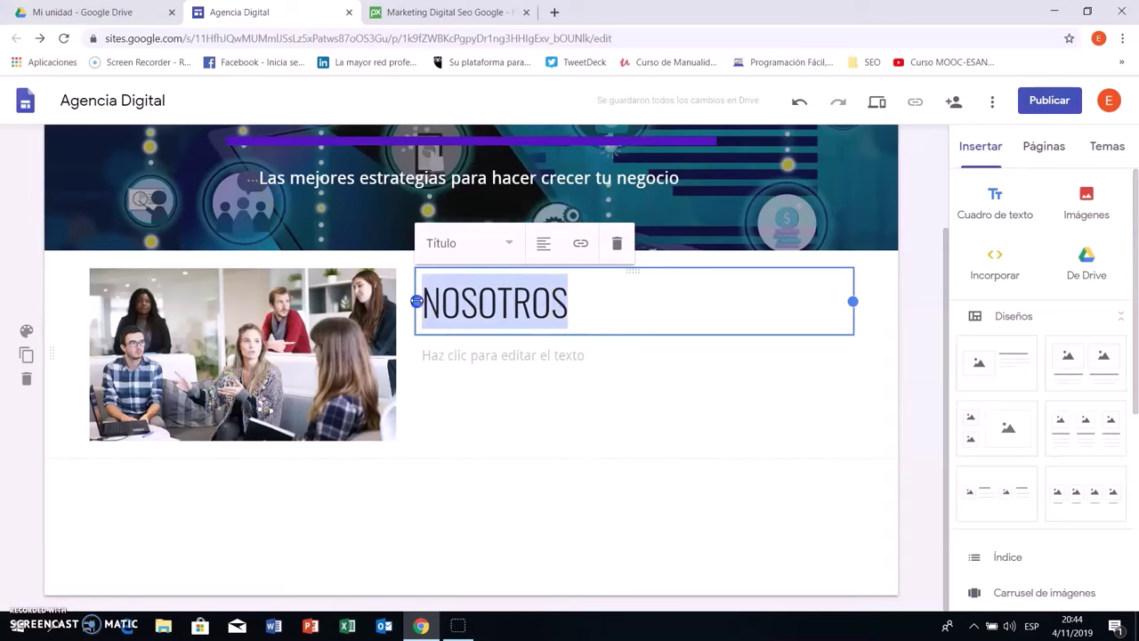
left_click(545, 247)
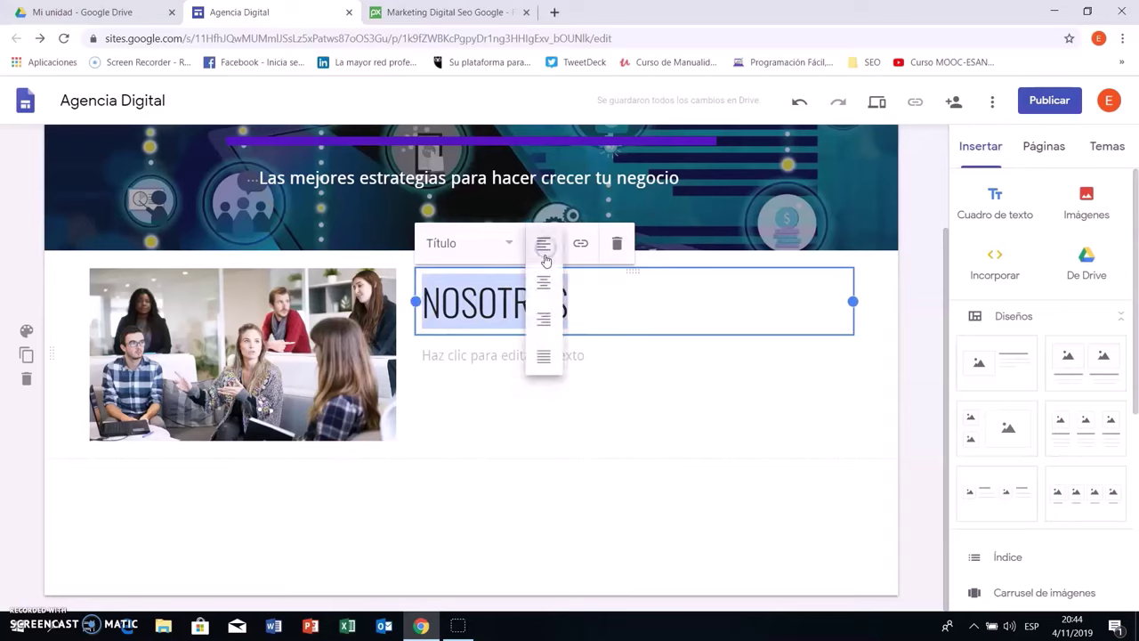
left_click(544, 287)
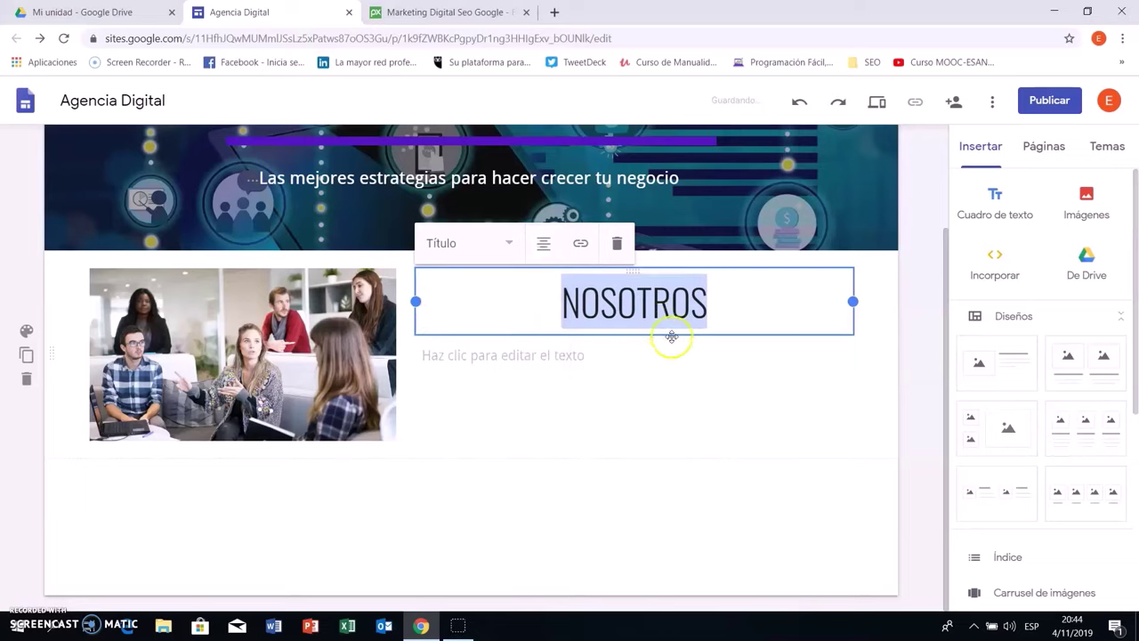
left_click(546, 361)
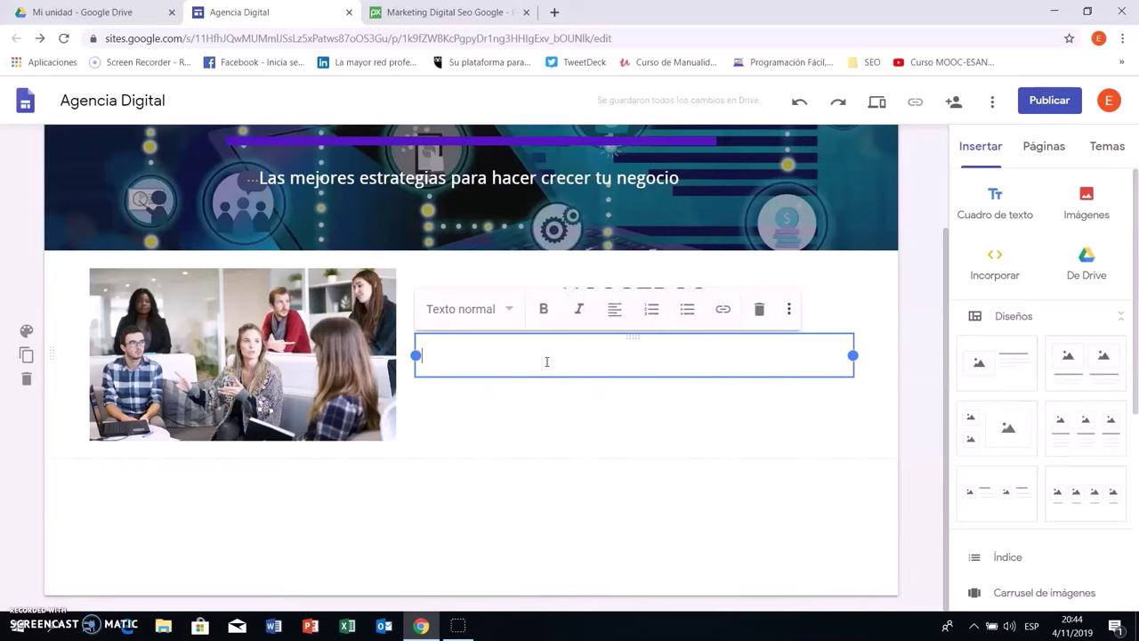
Step: Search LOREM IPSUM in a new tab and open lipsum.com in Español
left_click(552, 14)
type("LOREM IPSUM")
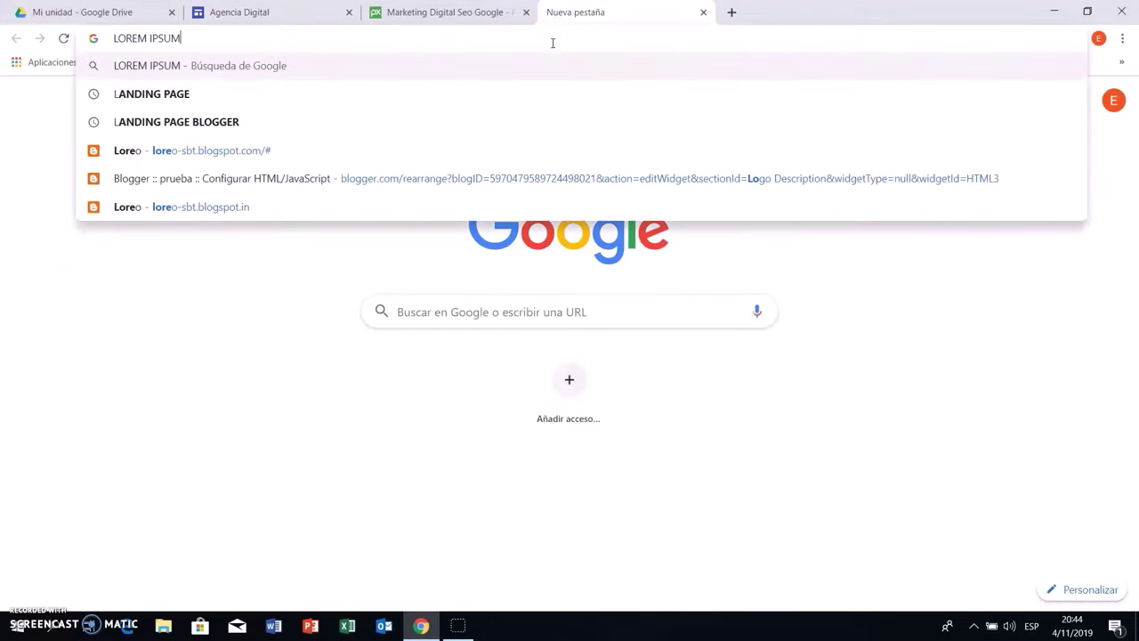
key("Return")
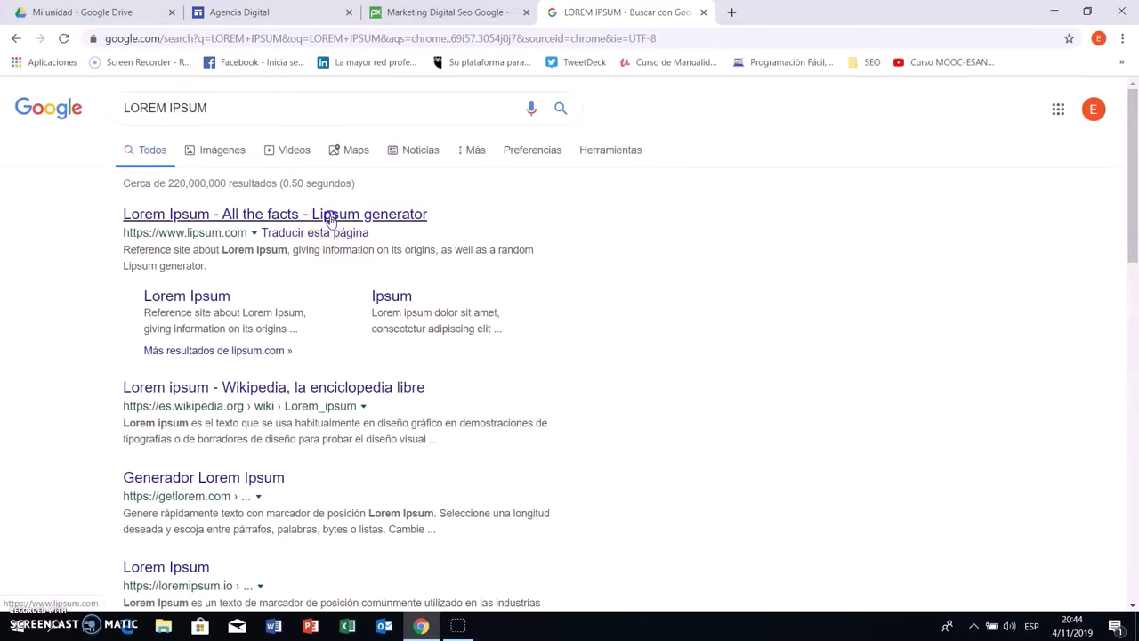
left_click(327, 217)
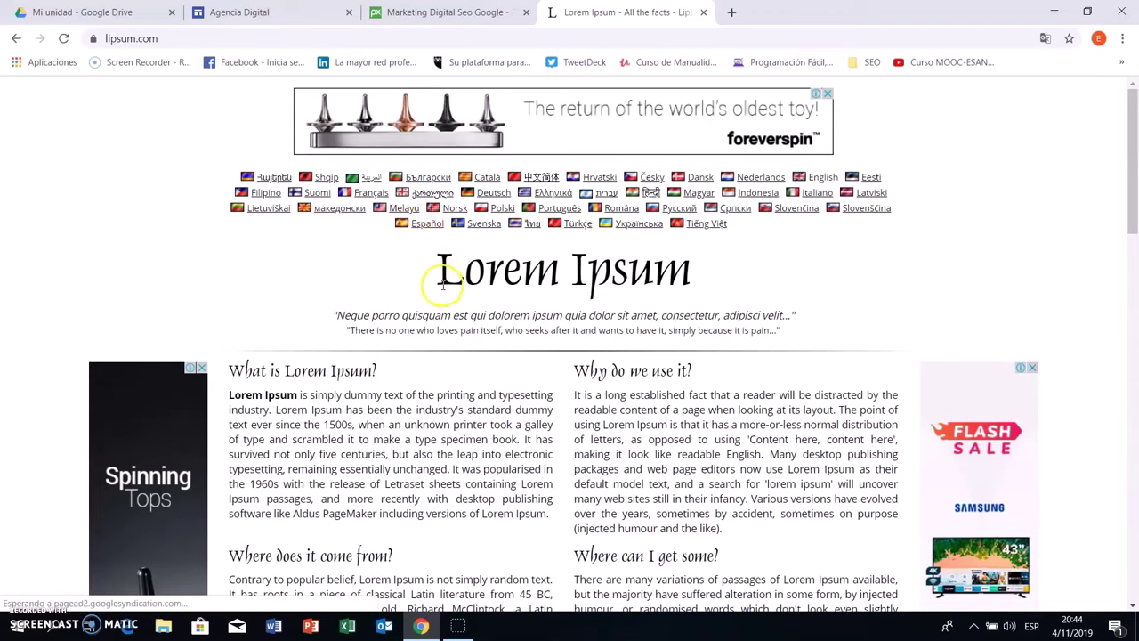
left_click(427, 224)
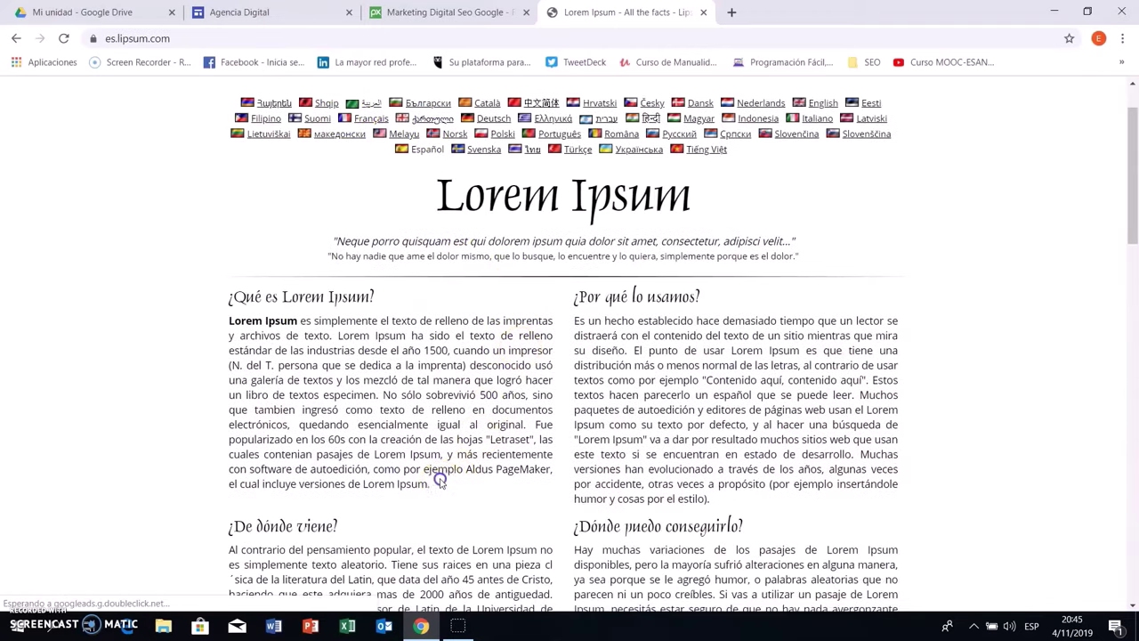
Step: Copy the first paragraph under ¿Qué es Lorem Ipsum? and return to the Agencia Digital tab
left_click_drag(439, 480, 231, 325)
key("ctrl+c")
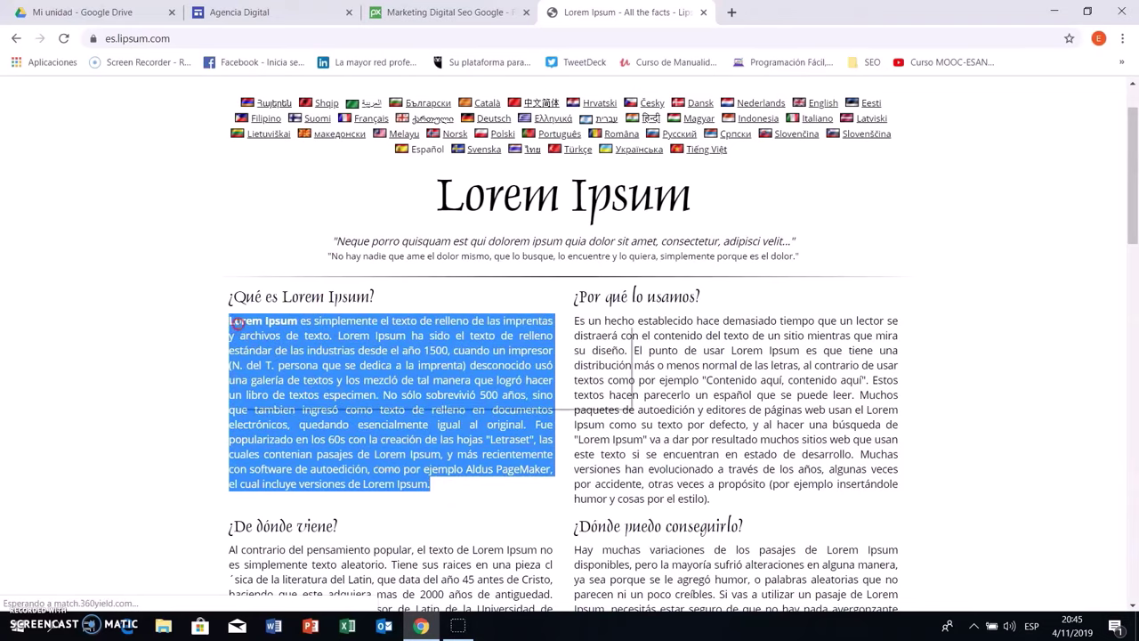
right_click(238, 323)
left_click(255, 331)
key("ctrl+2")
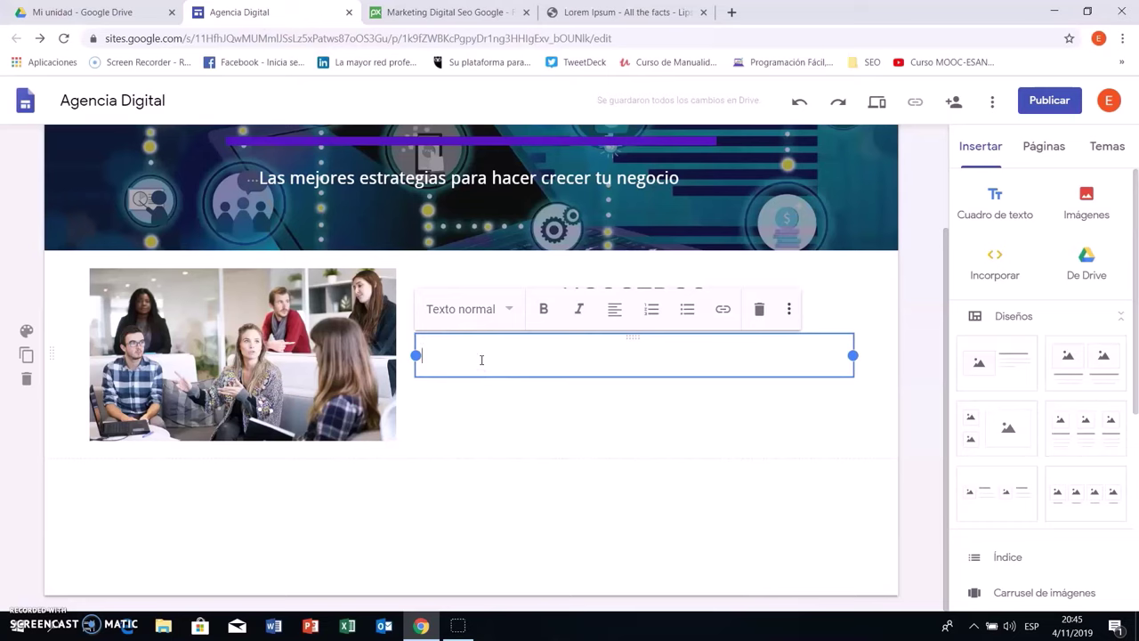
Step: Paste the Lorem Ipsum paragraph into the empty NOSOTROS body text box
key("ctrl+v")
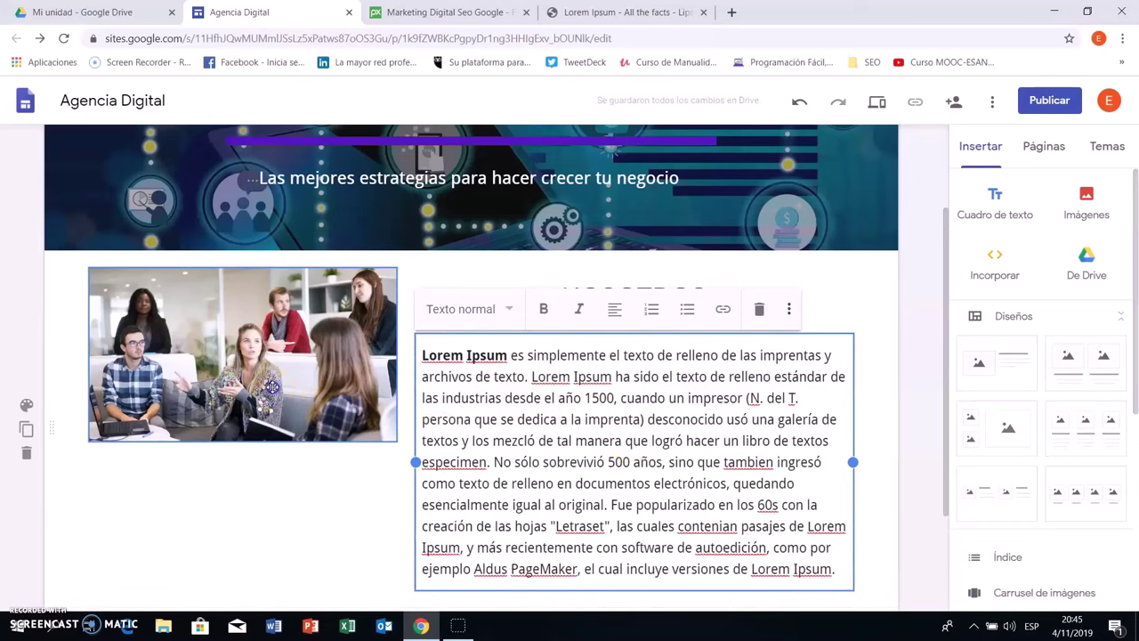
left_click(272, 386)
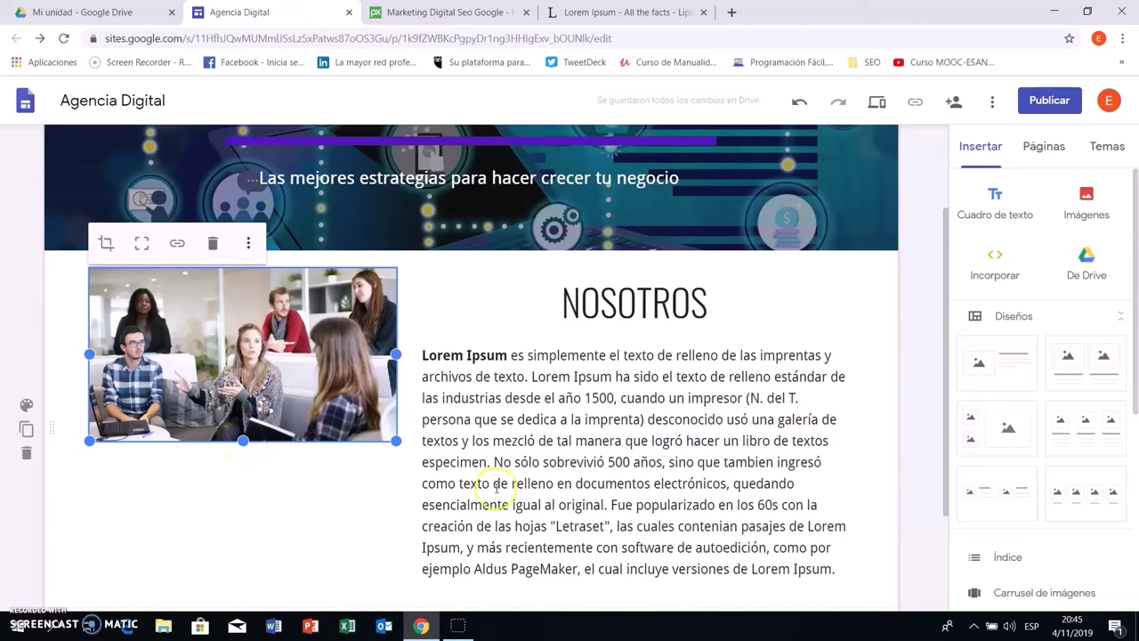
left_click(719, 473)
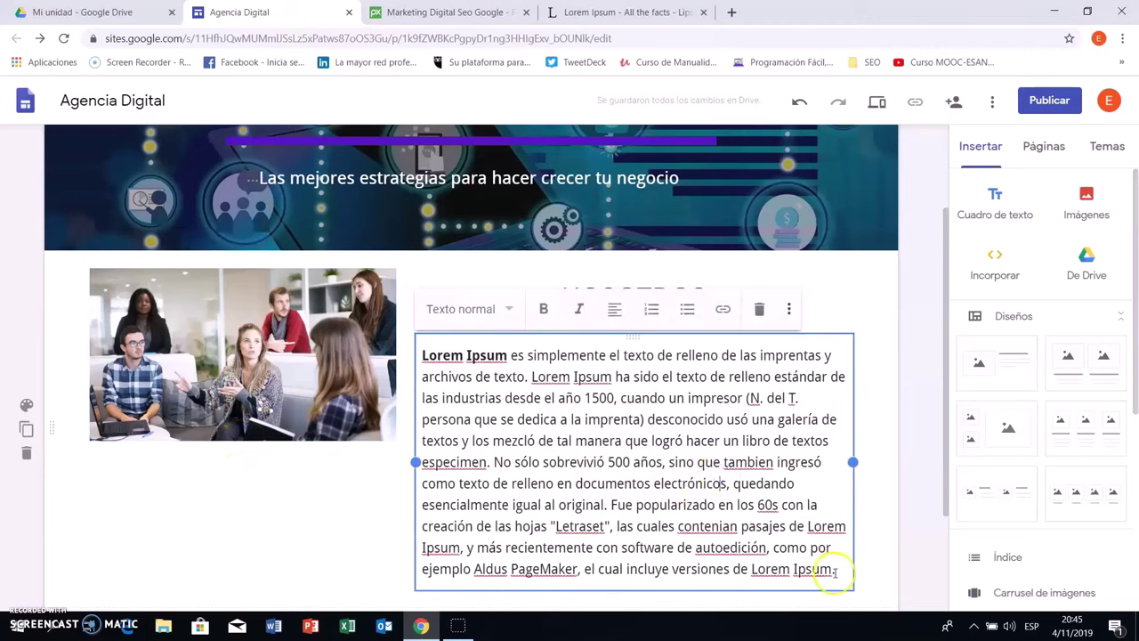
Step: Try Pequeño, Subtítulo, Encabezado and Título on the paragraph, then restore Texto normal
left_click_drag(836, 571, 425, 343)
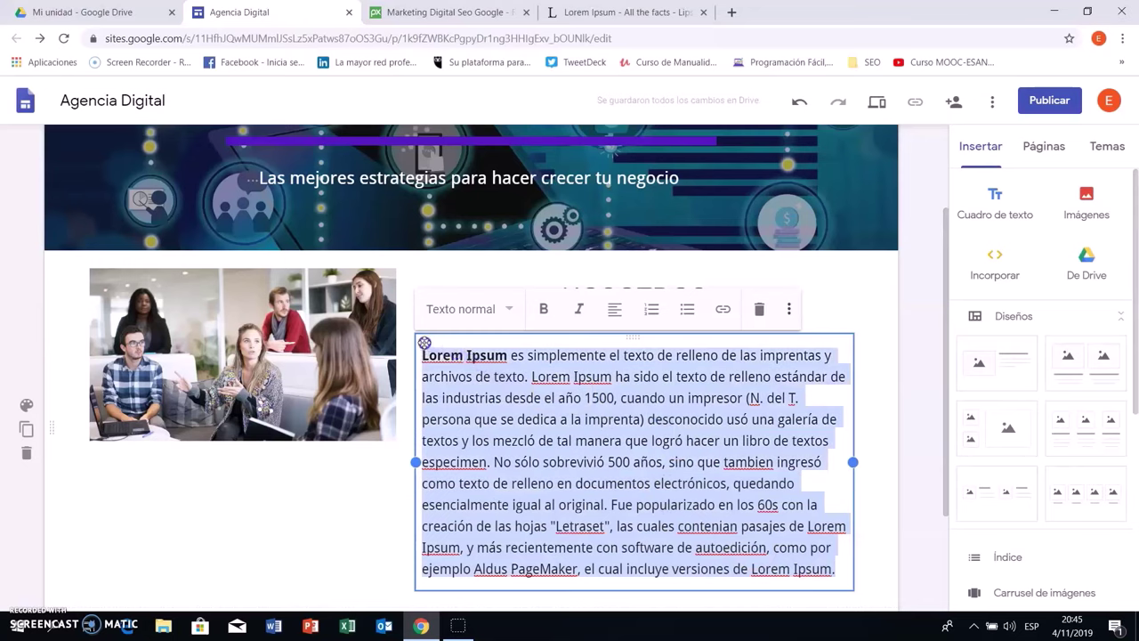
left_click(459, 313)
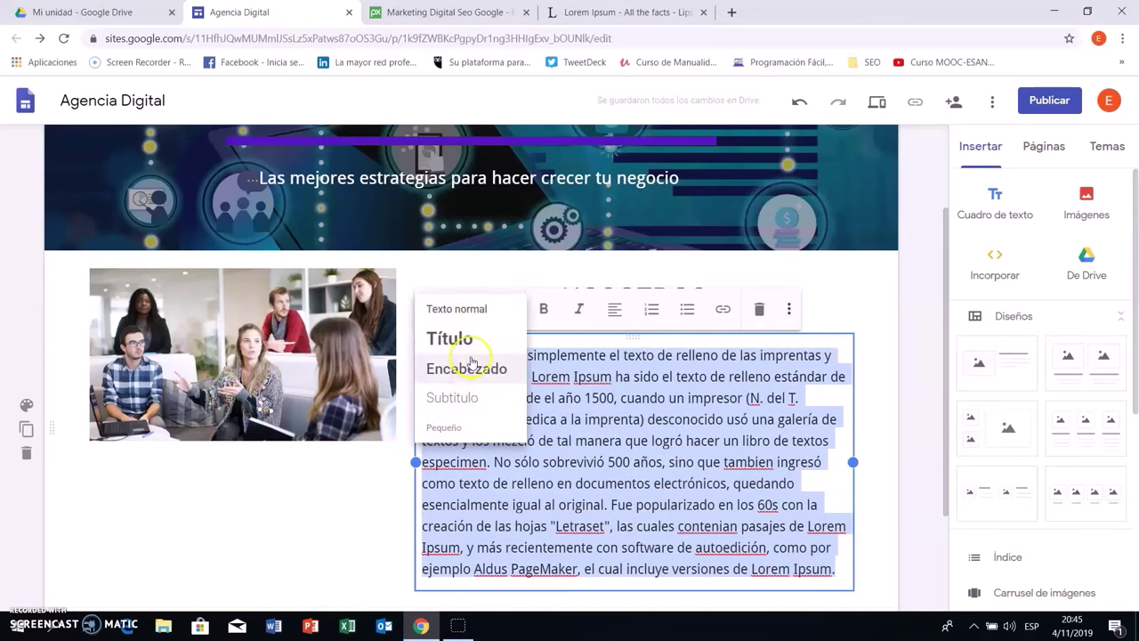
left_click(475, 426)
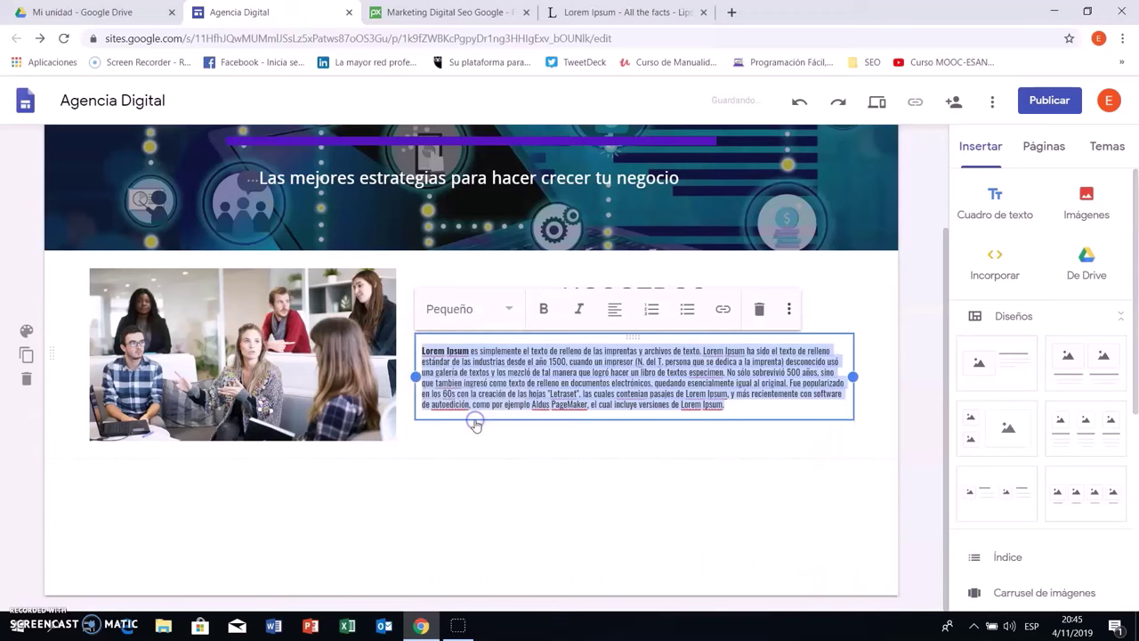
left_click(473, 312)
left_click(474, 396)
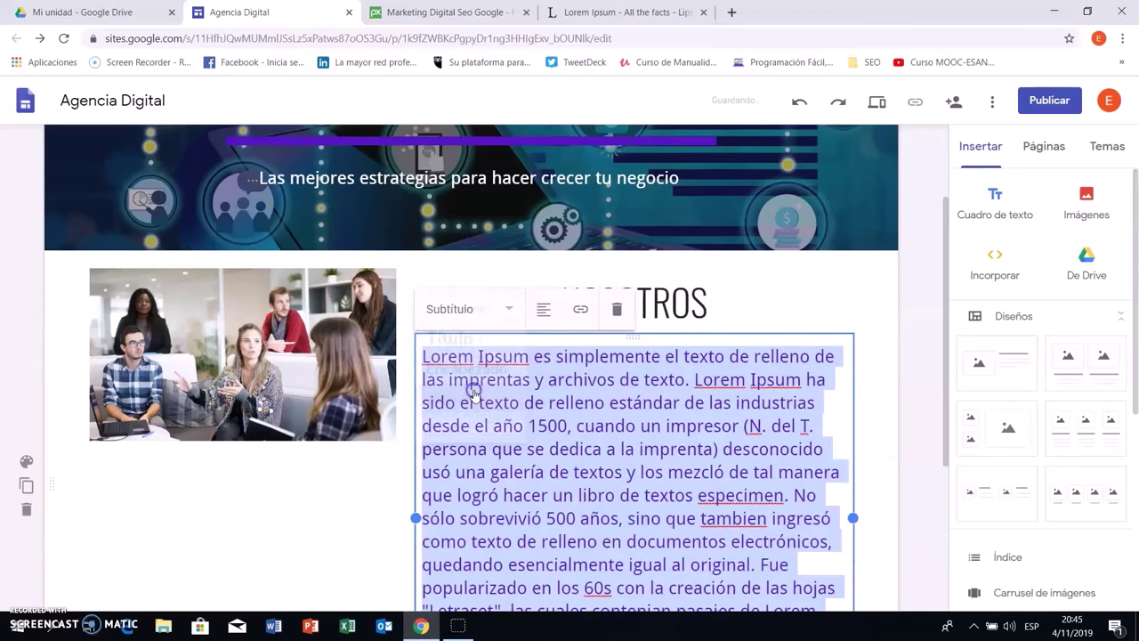
left_click(479, 303)
left_click(477, 365)
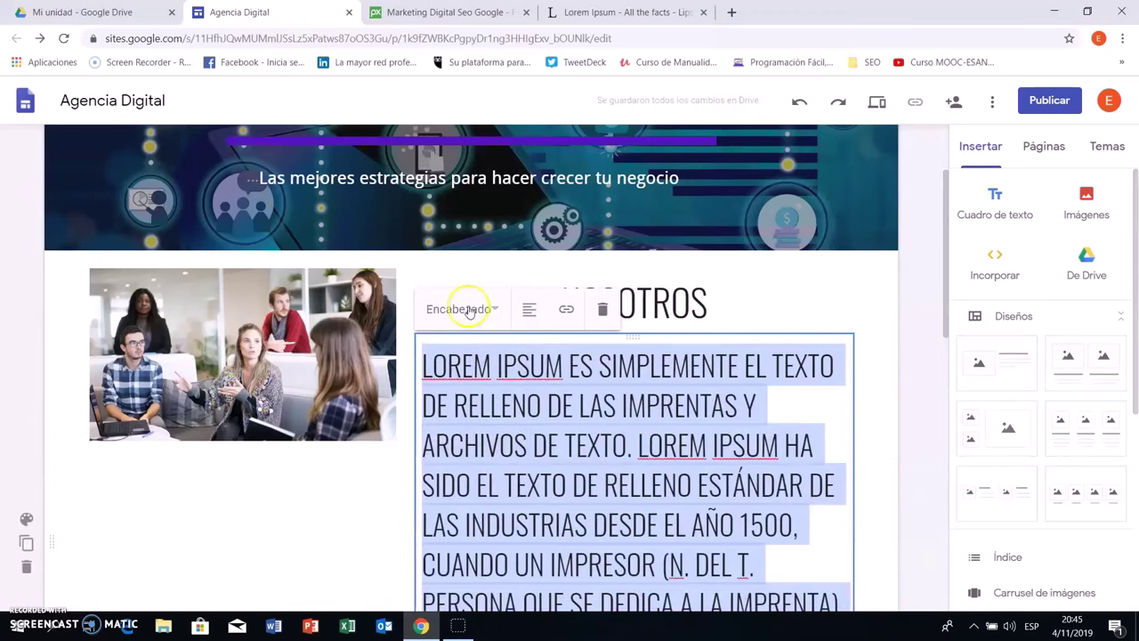
left_click(466, 307)
left_click(463, 340)
left_click(466, 307)
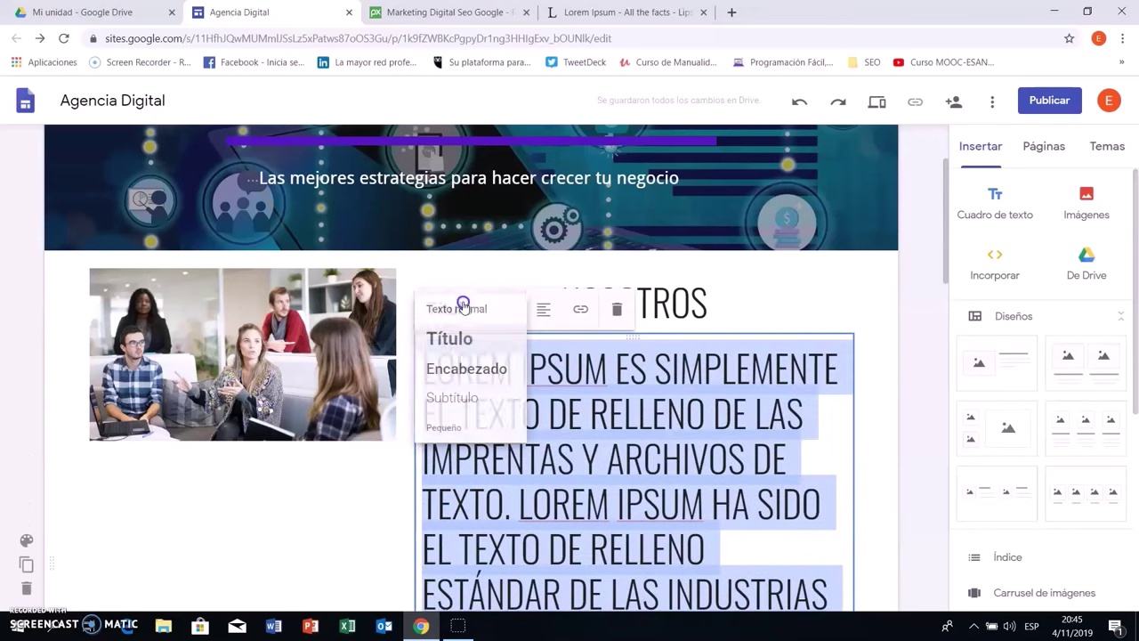
left_click(463, 308)
left_click(767, 505)
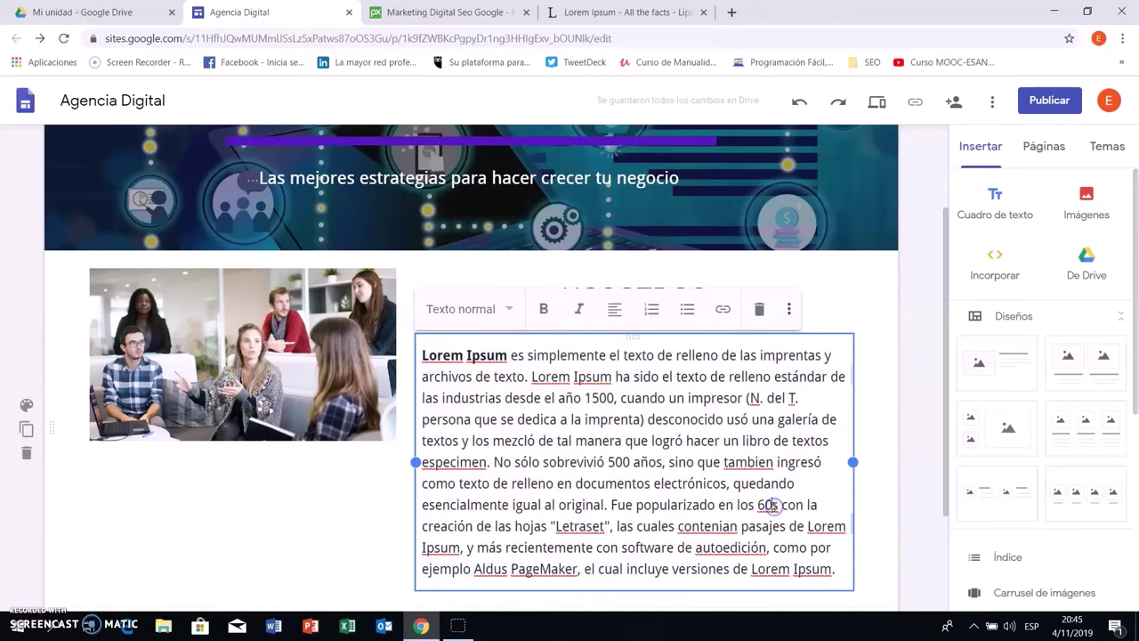
left_click(872, 457)
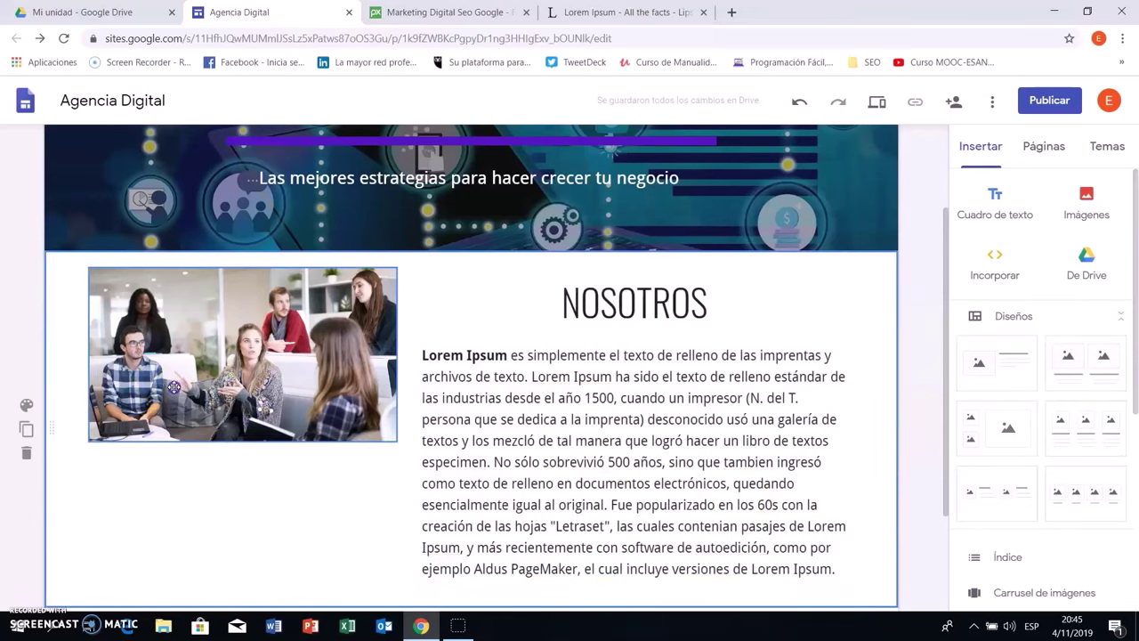
left_click(243, 441)
Step: Stretch the team photo downward until it lines up with the paragraph's bottom edge
left_click_drag(244, 440, 245, 547)
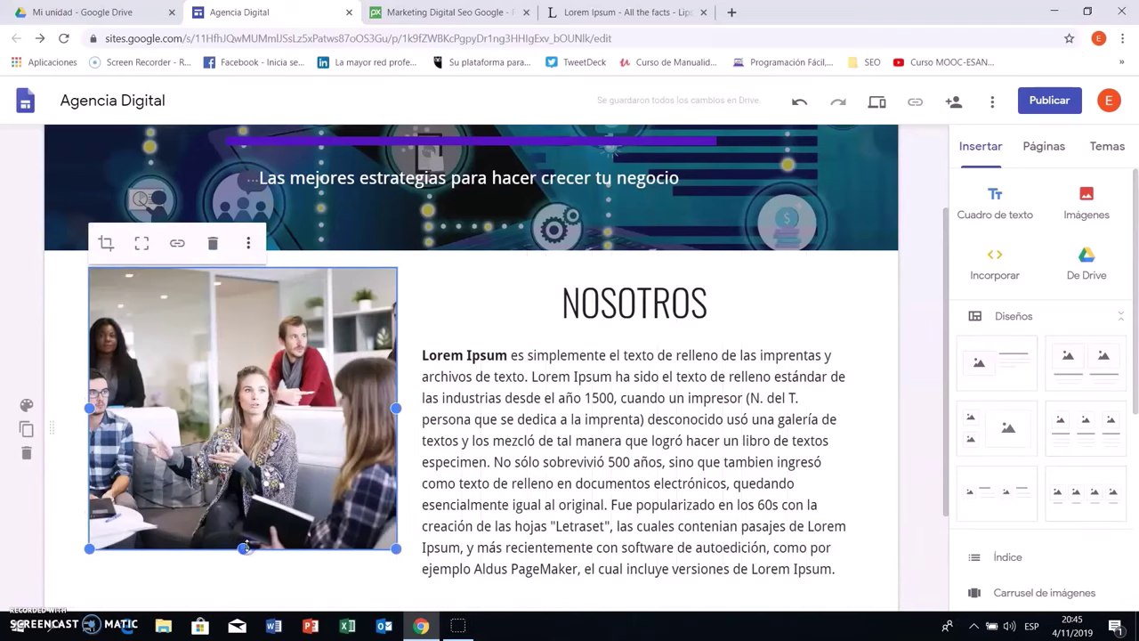
scroll(348, 439, "down", 1)
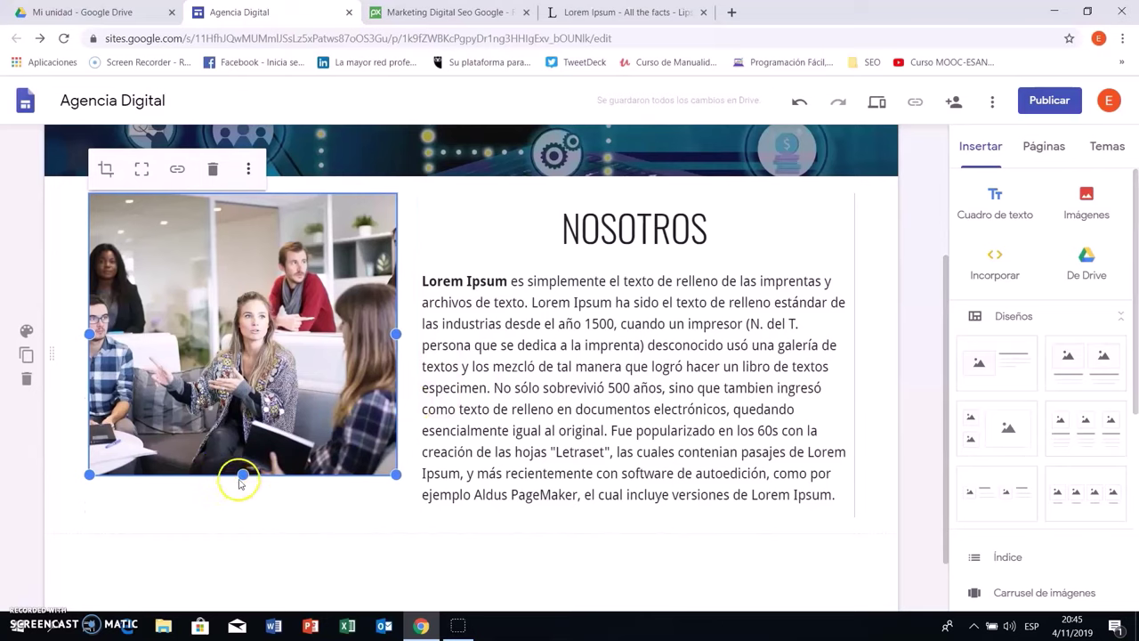
left_click_drag(243, 474, 243, 518)
left_click(510, 349)
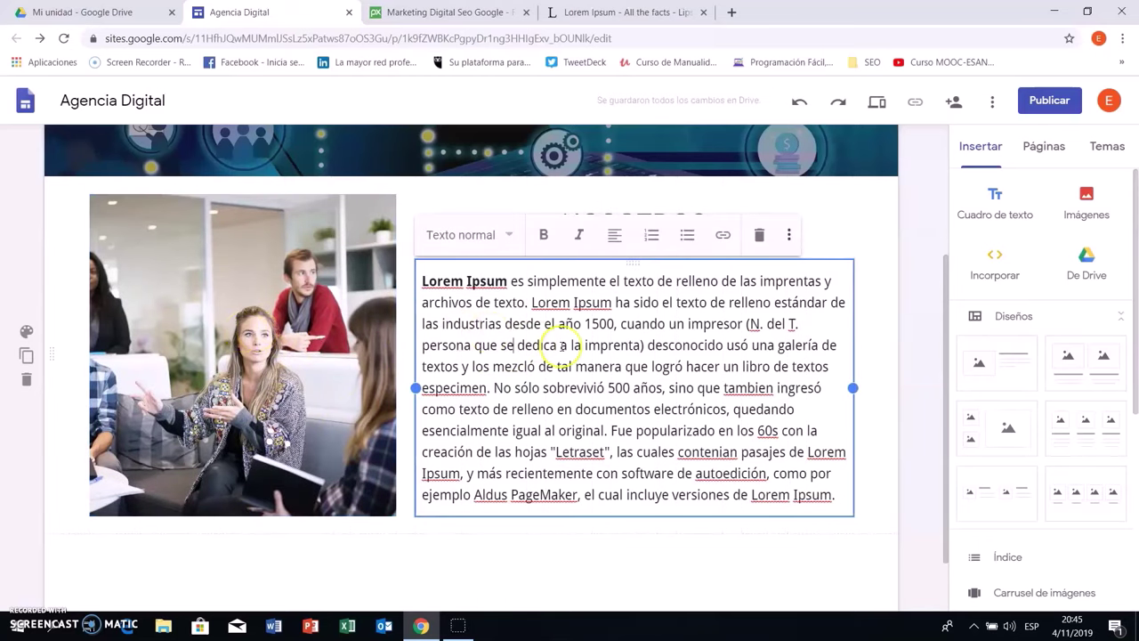
left_click(846, 239)
left_click(634, 409)
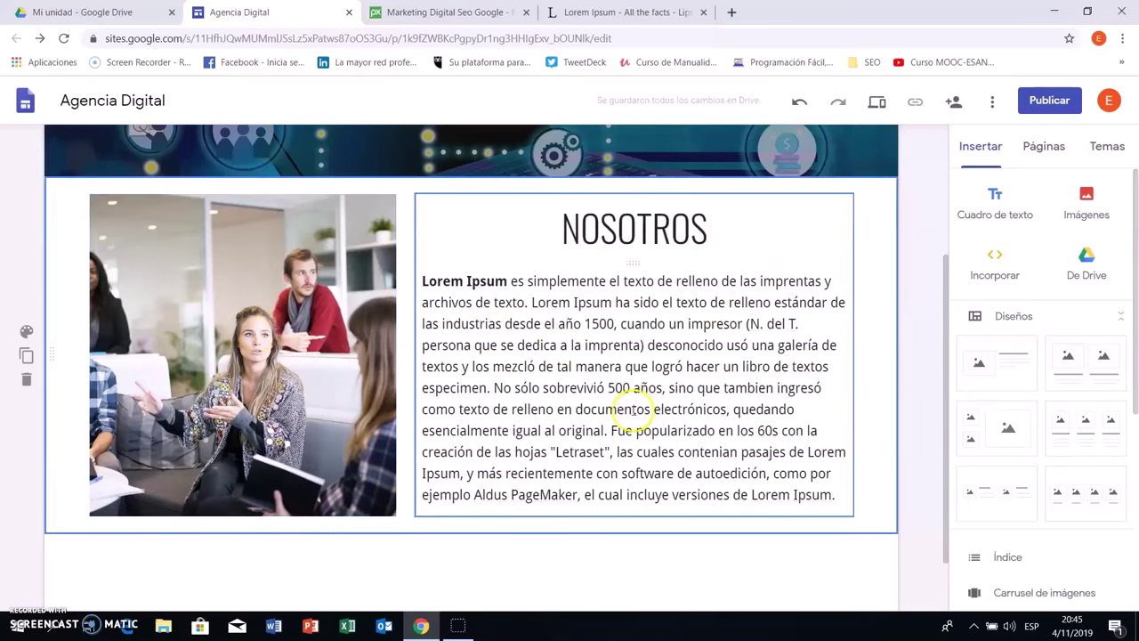
scroll(625, 400, "down", 1)
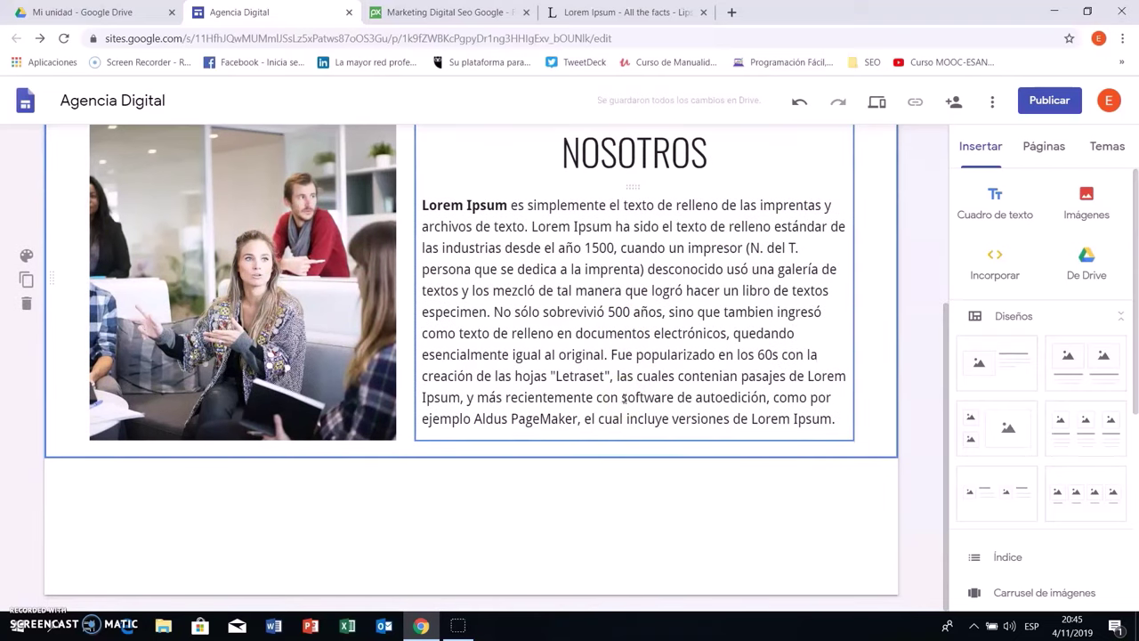
scroll(547, 466, "up", 1)
scroll(578, 373, "down", 1)
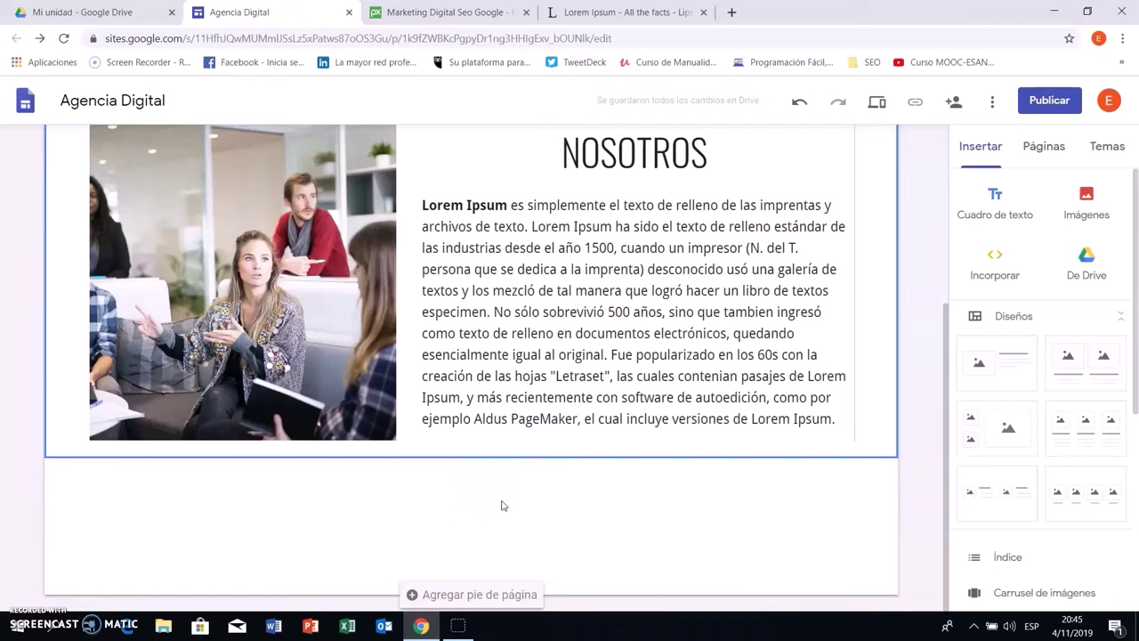
left_click_drag(1134, 236, 1135, 276)
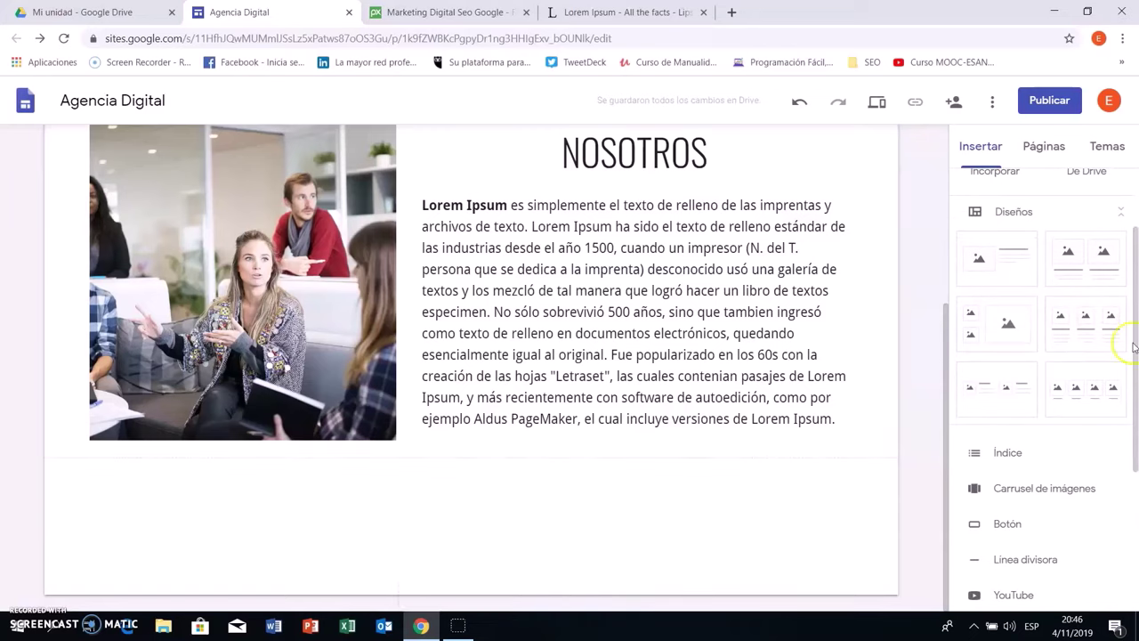
Step: Add a three-column image section below NOSOTROS and put redes-sociales2 in the first column
left_click(1087, 326)
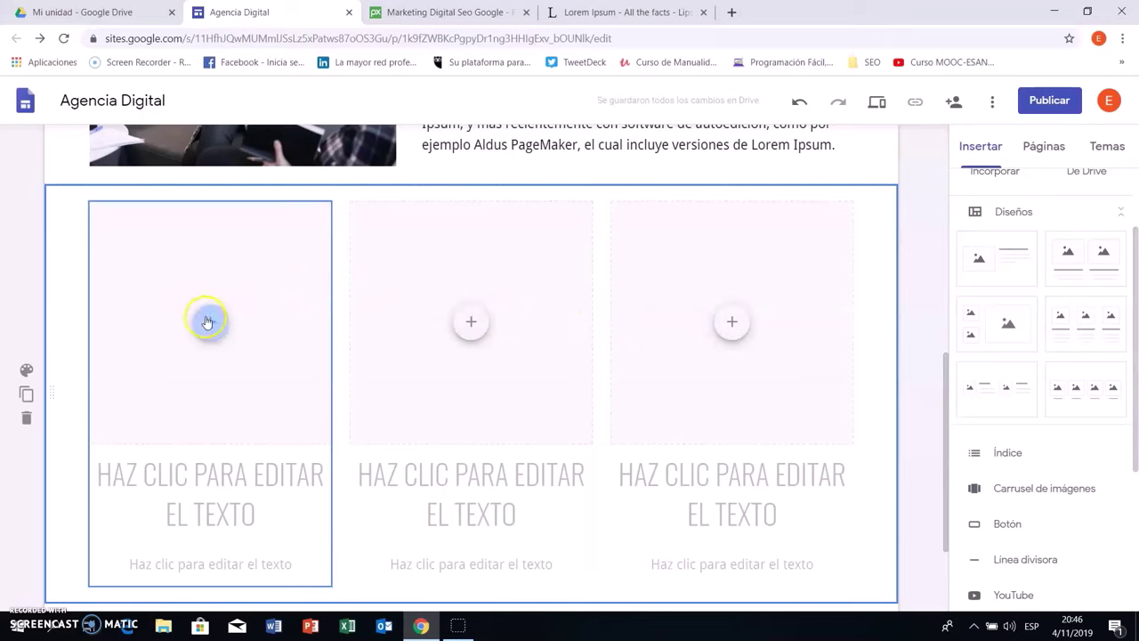
left_click_drag(943, 388, 945, 398)
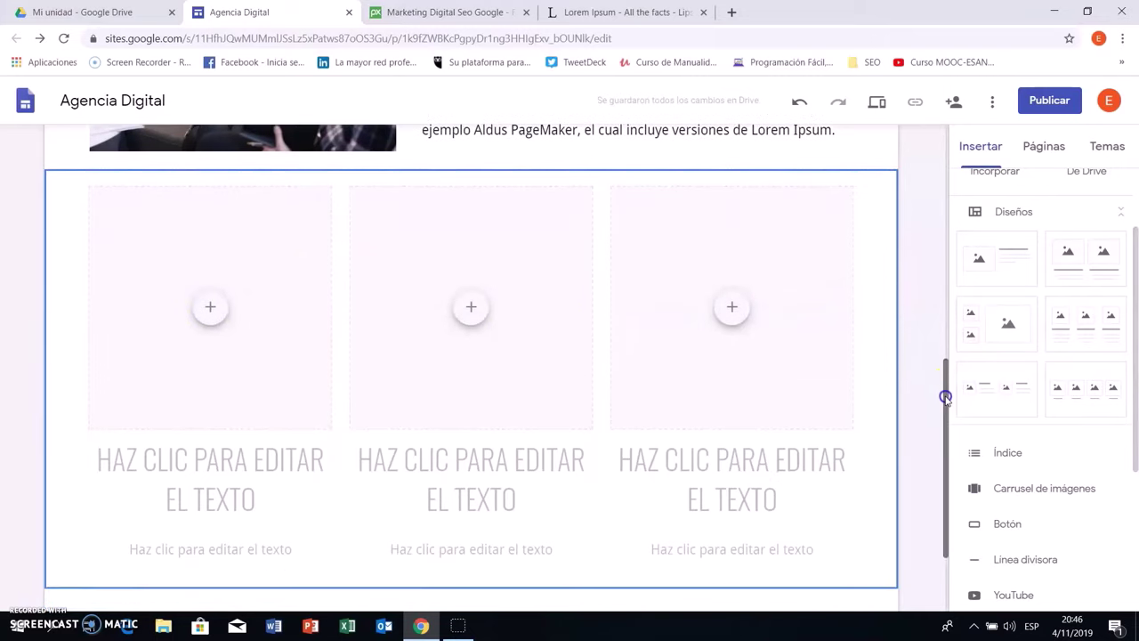
left_click(201, 313)
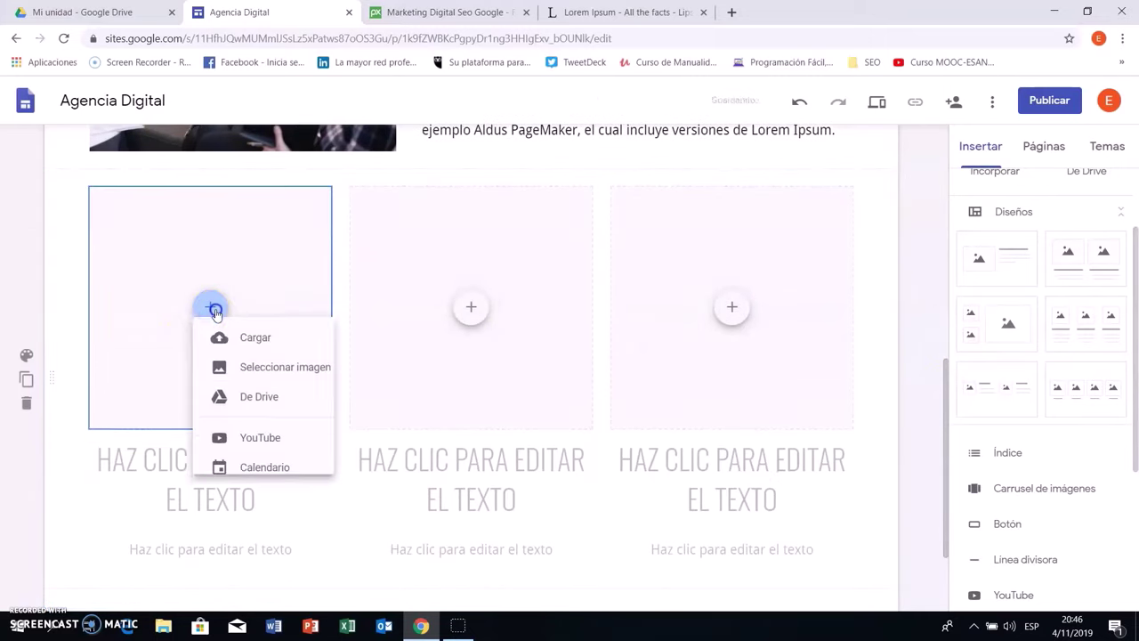
left_click(255, 354)
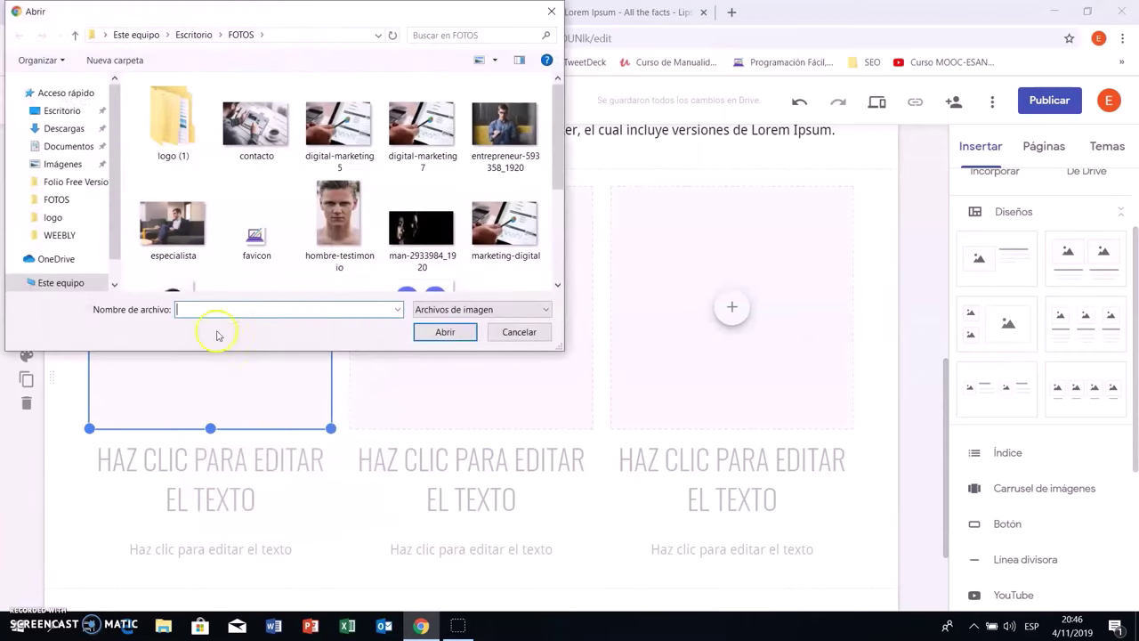
left_click_drag(559, 140, 559, 223)
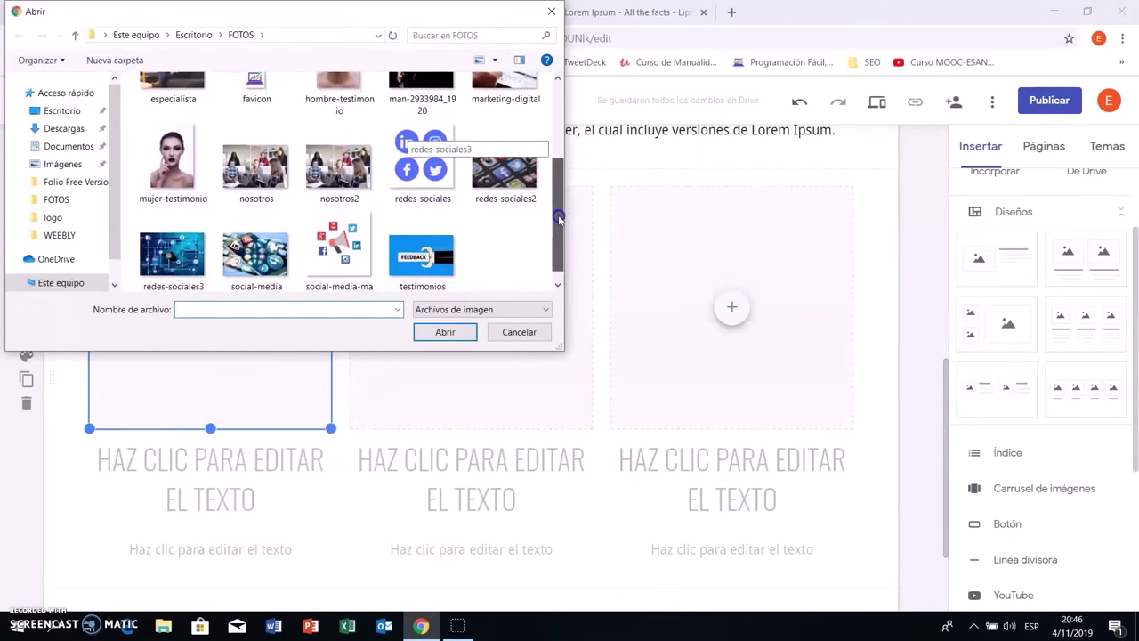
double_click(504, 177)
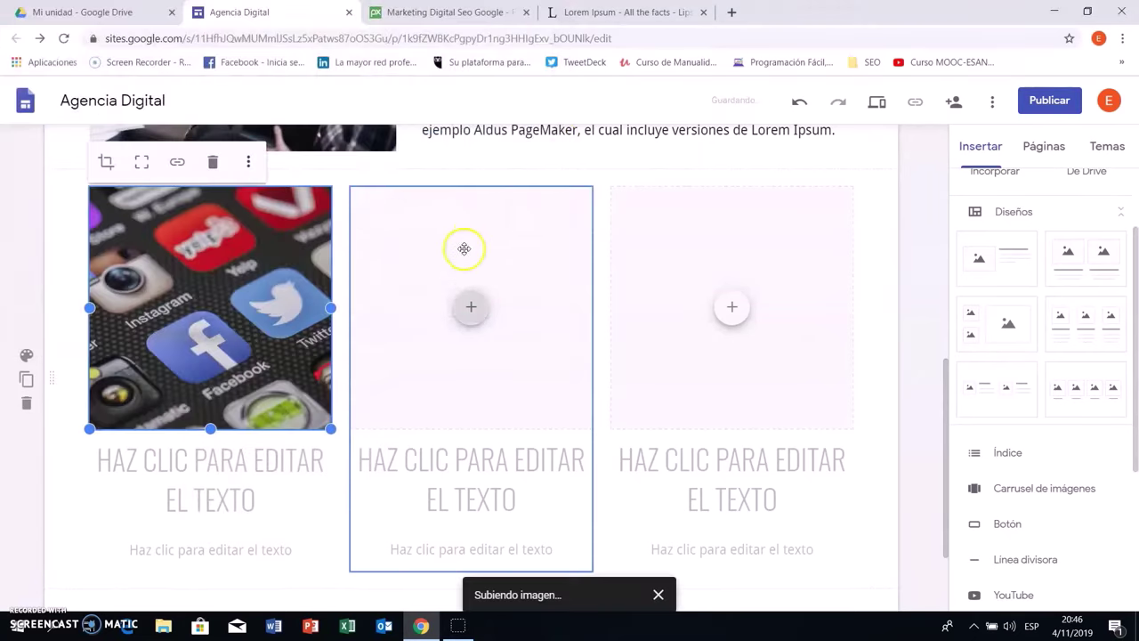
Step: Upload the social-media photo into the middle column
left_click(469, 307)
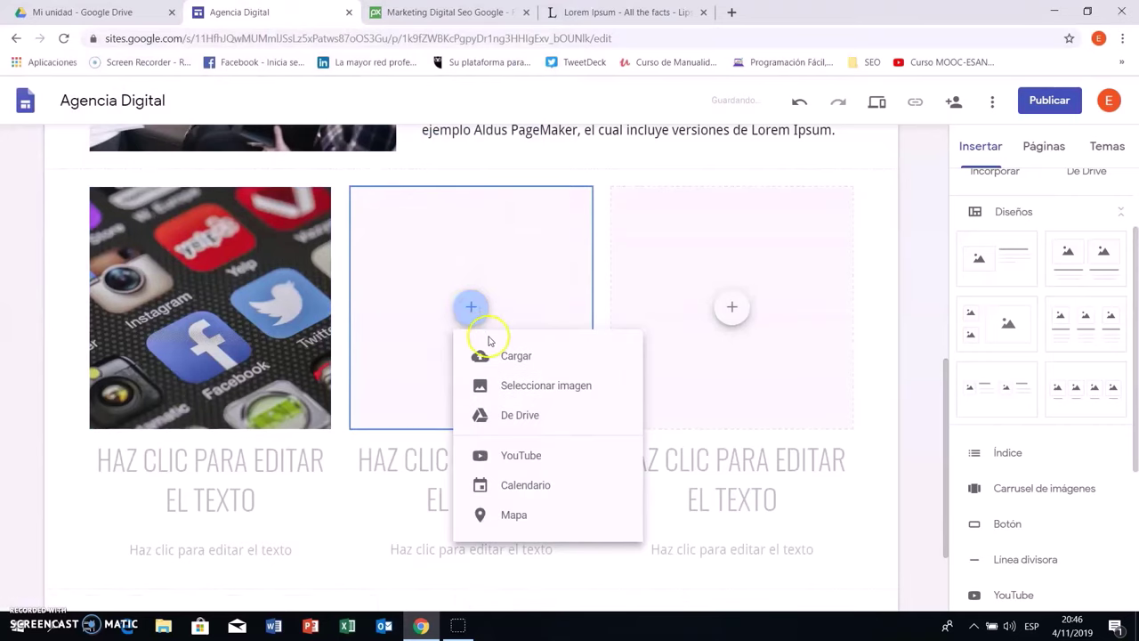
left_click(508, 357)
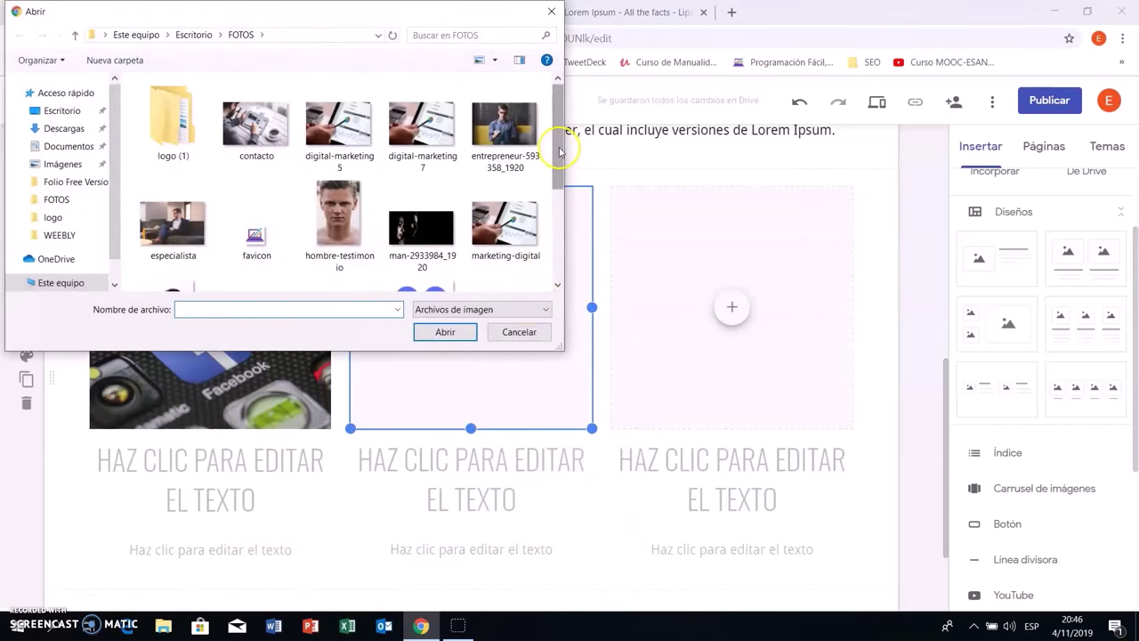
left_click_drag(559, 151, 564, 232)
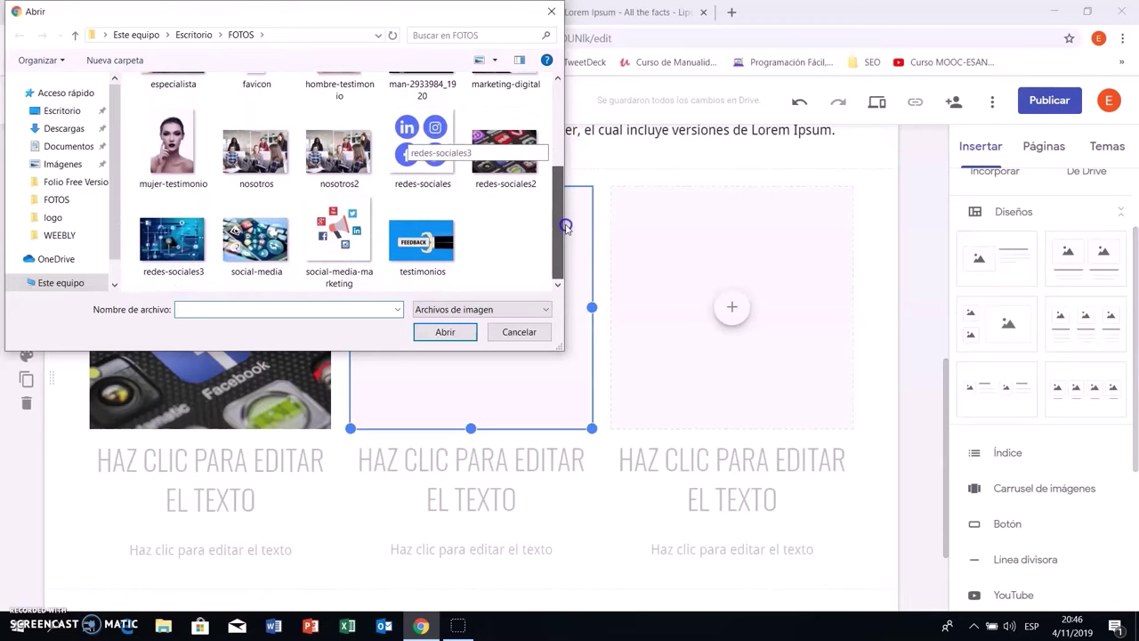
double_click(255, 238)
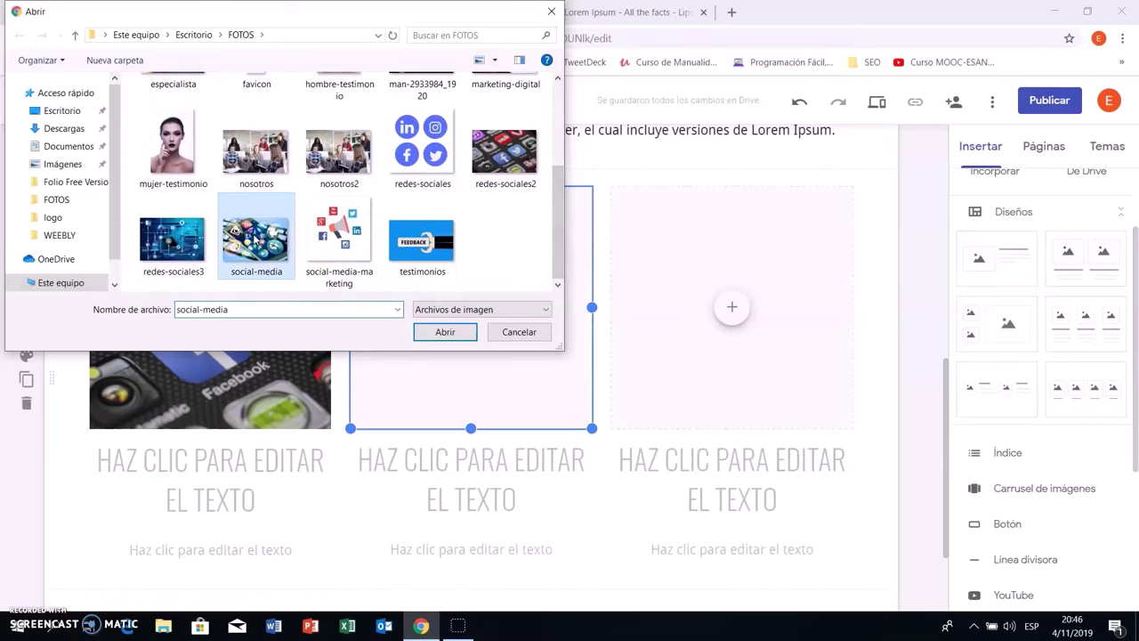
Step: Upload the marketing-digital photo into the right column
left_click(731, 311)
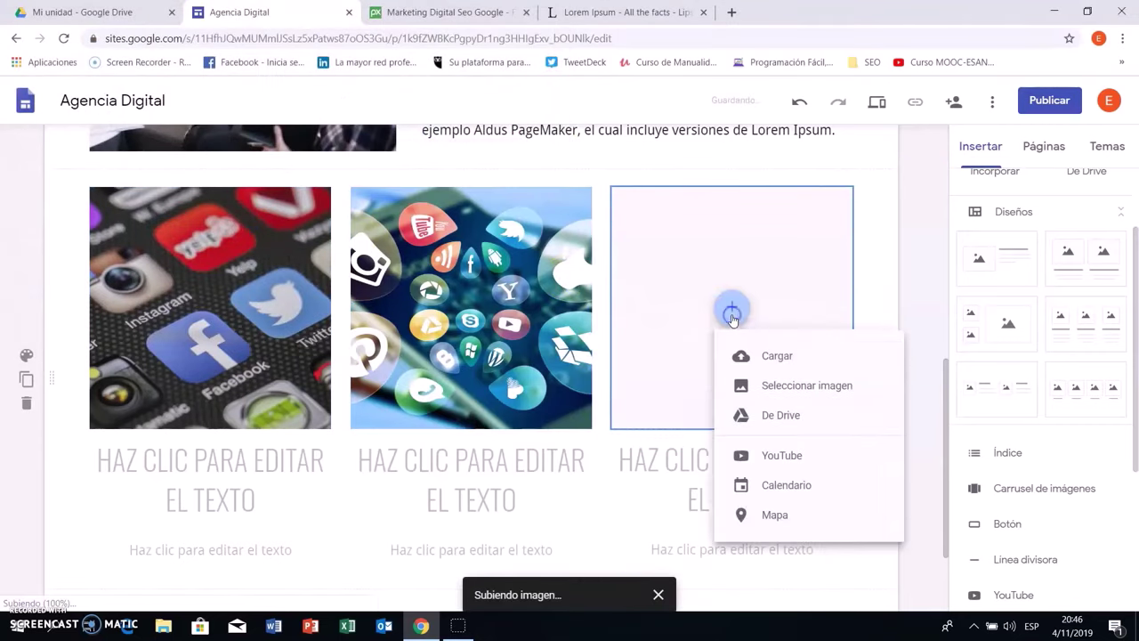
left_click(766, 356)
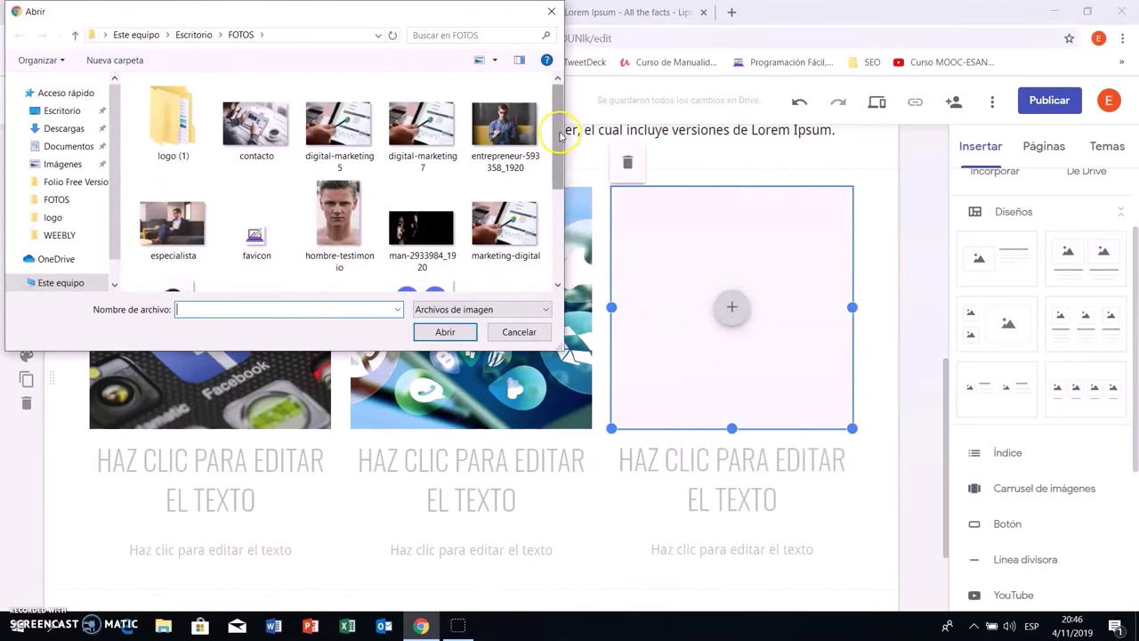
left_click_drag(560, 133, 561, 214)
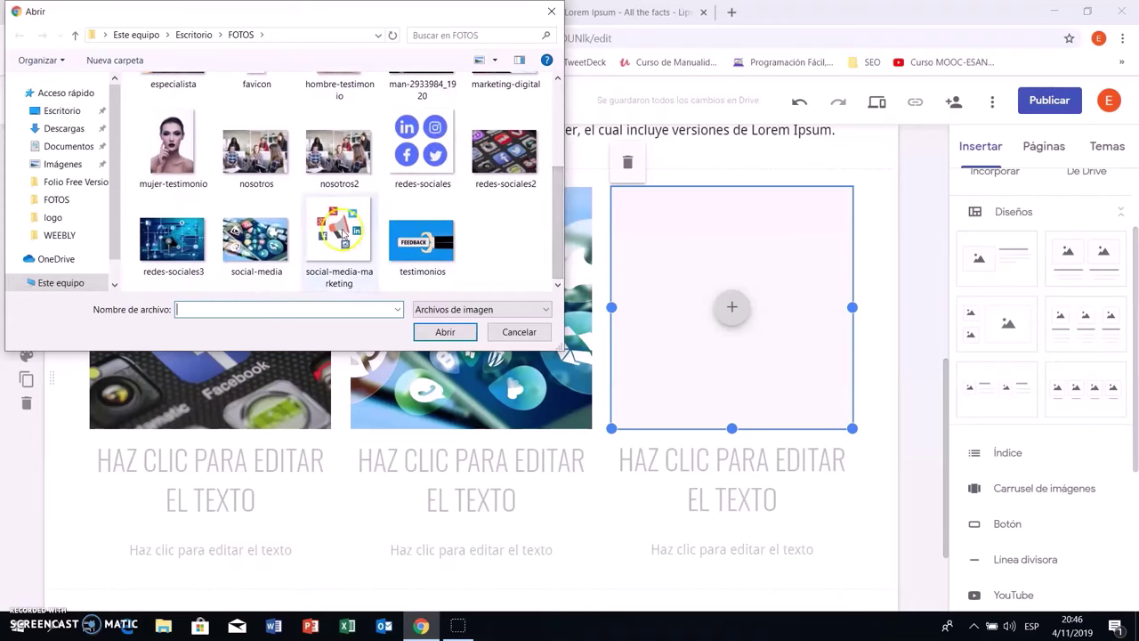
left_click_drag(561, 214, 570, 138)
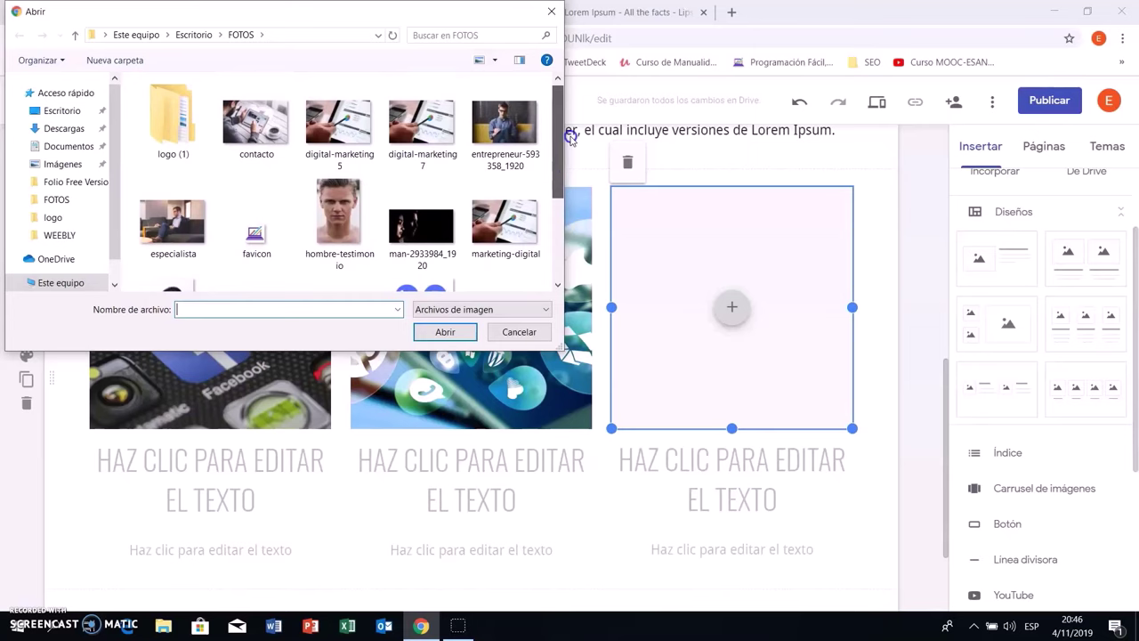
double_click(504, 221)
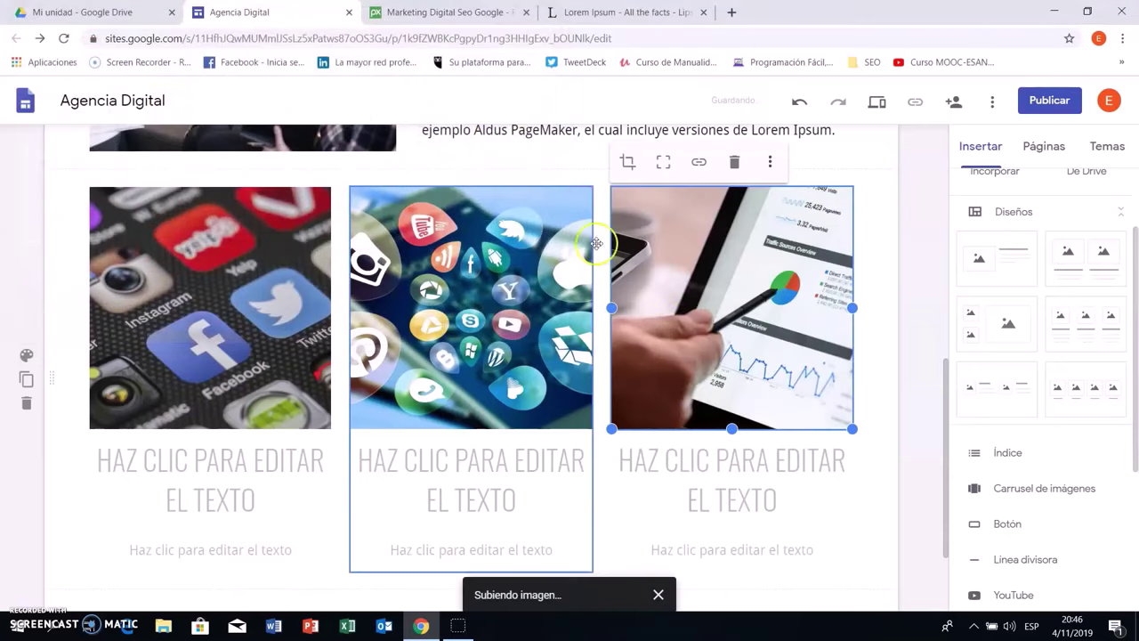
Step: Enter the column headings MARKETING DIGITAL, PUBLICIDAD EN REDES SOCIALES and SEO
left_click(244, 467)
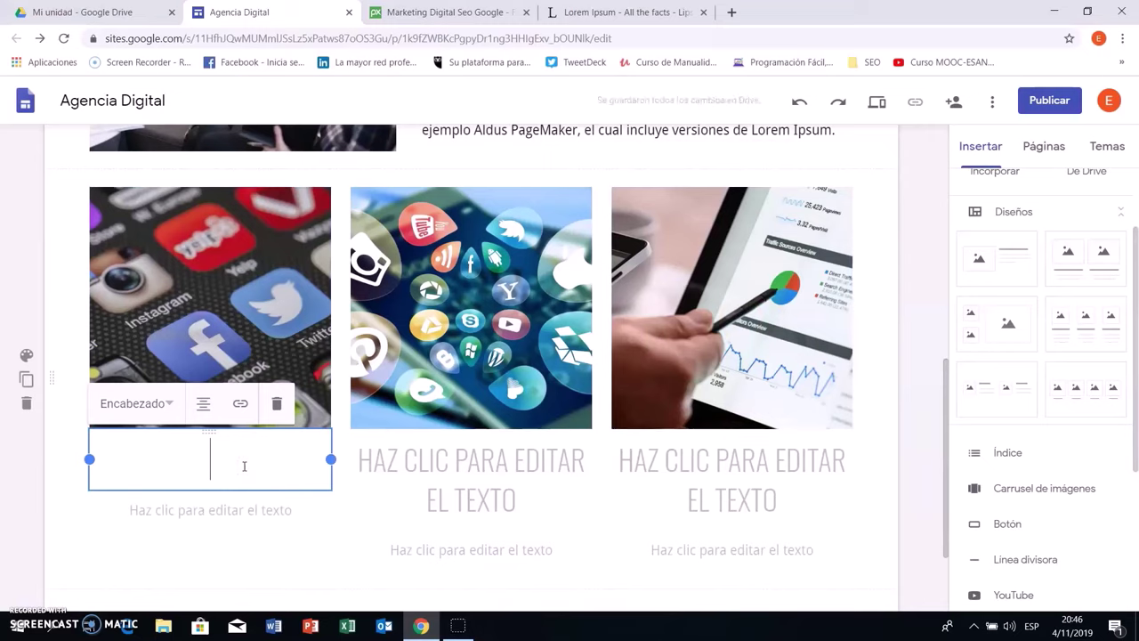
type("M")
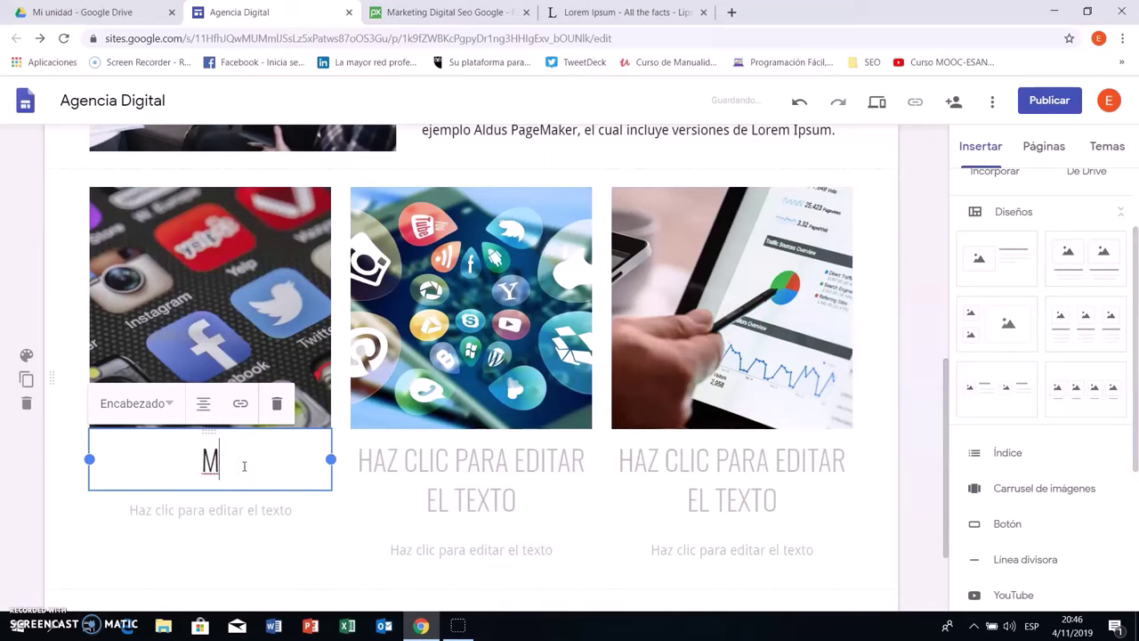
type("ARKETING ")
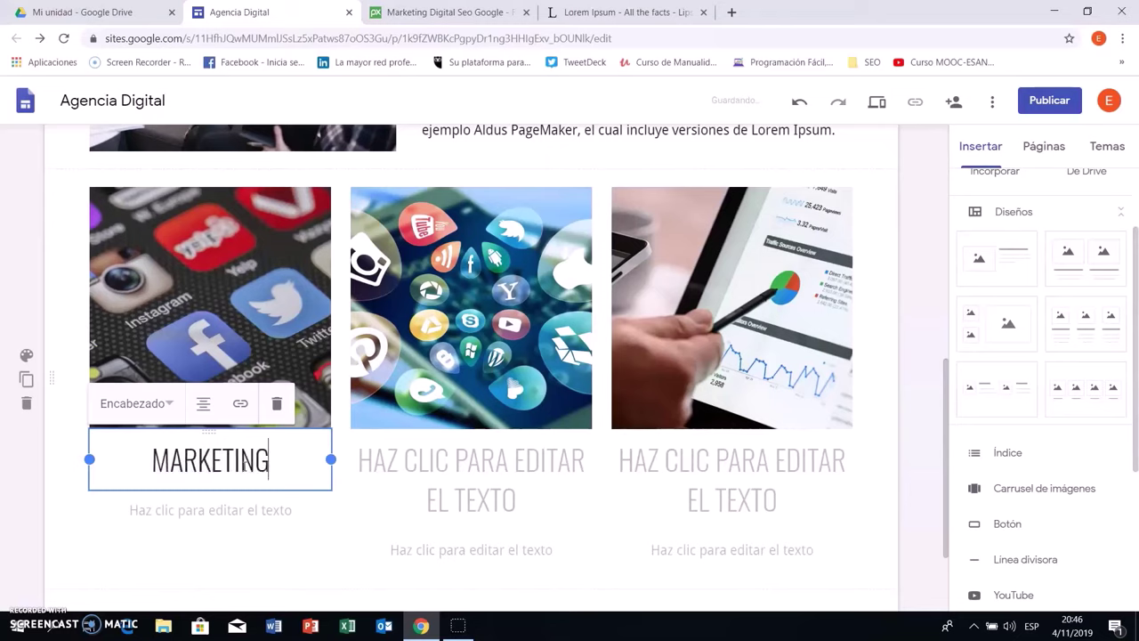
type("DIGITAL")
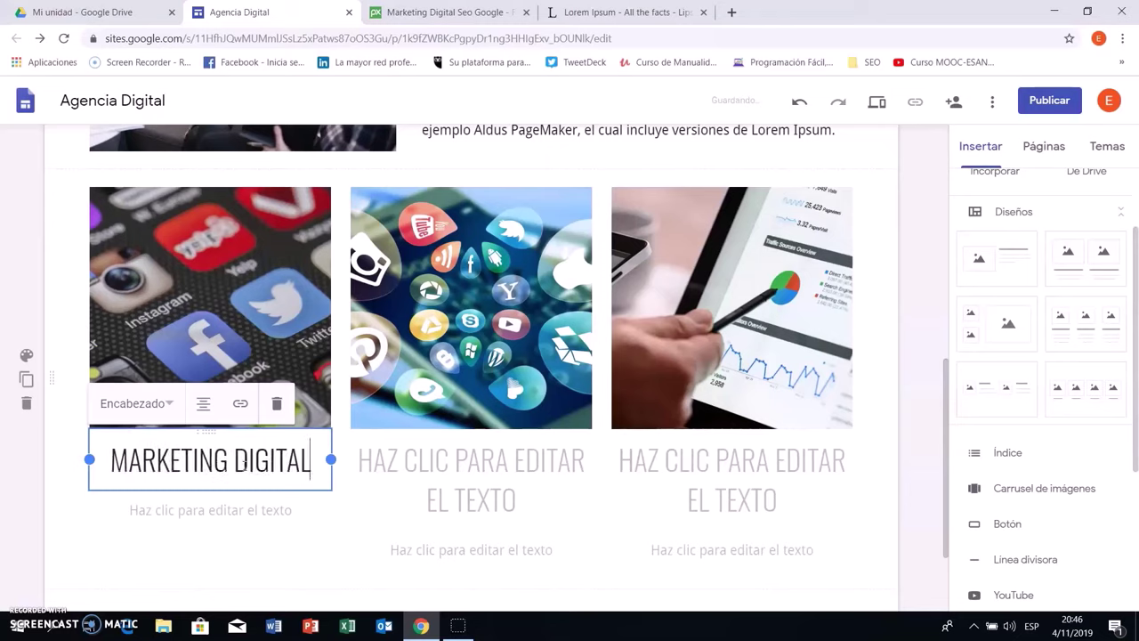
left_click(381, 461)
left_click(452, 464)
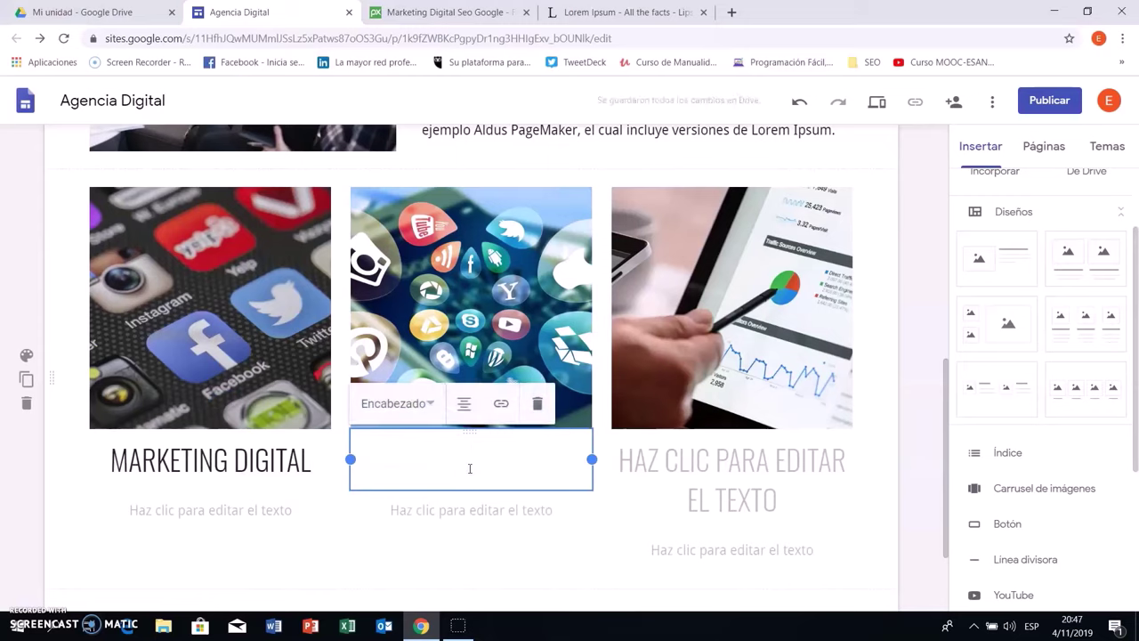
type("PUBLICID")
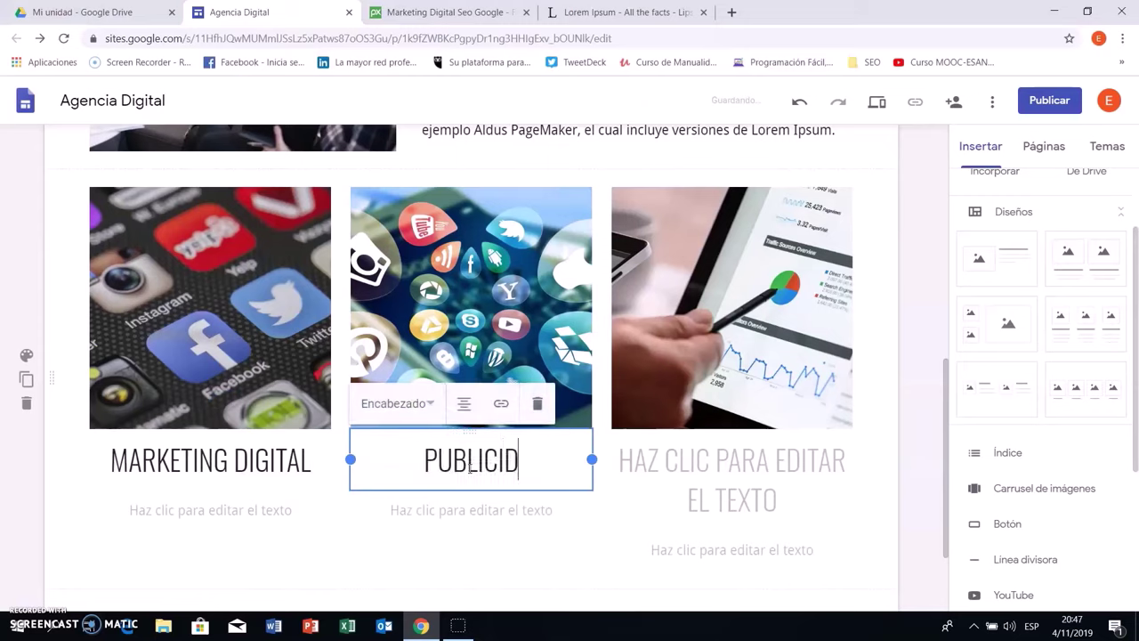
type("AD EN ")
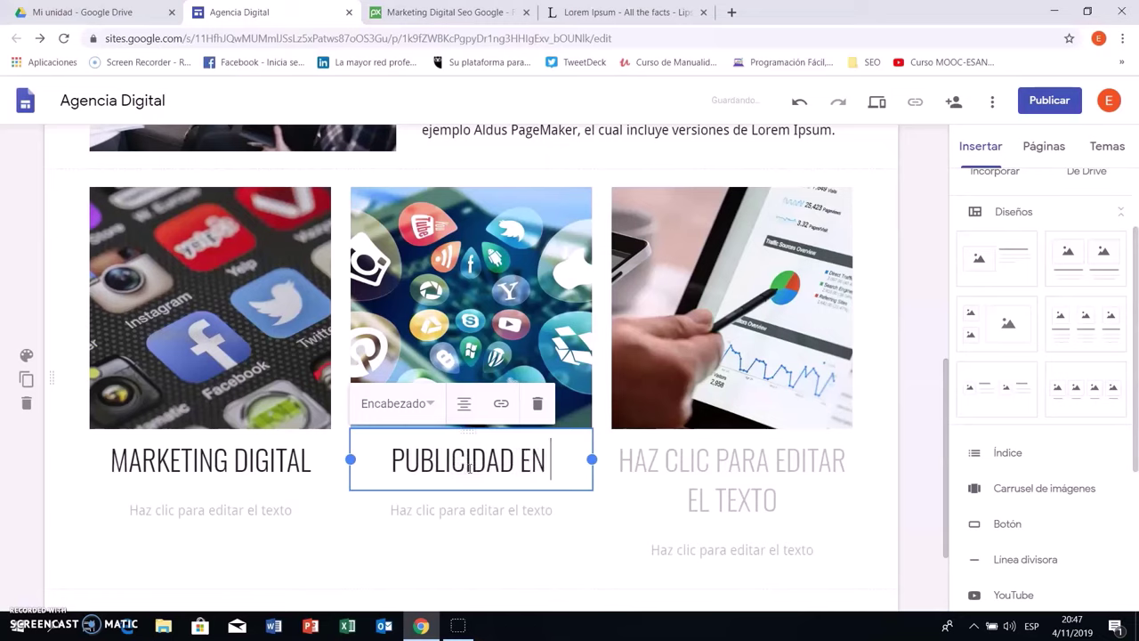
type("REDES SOCIALES")
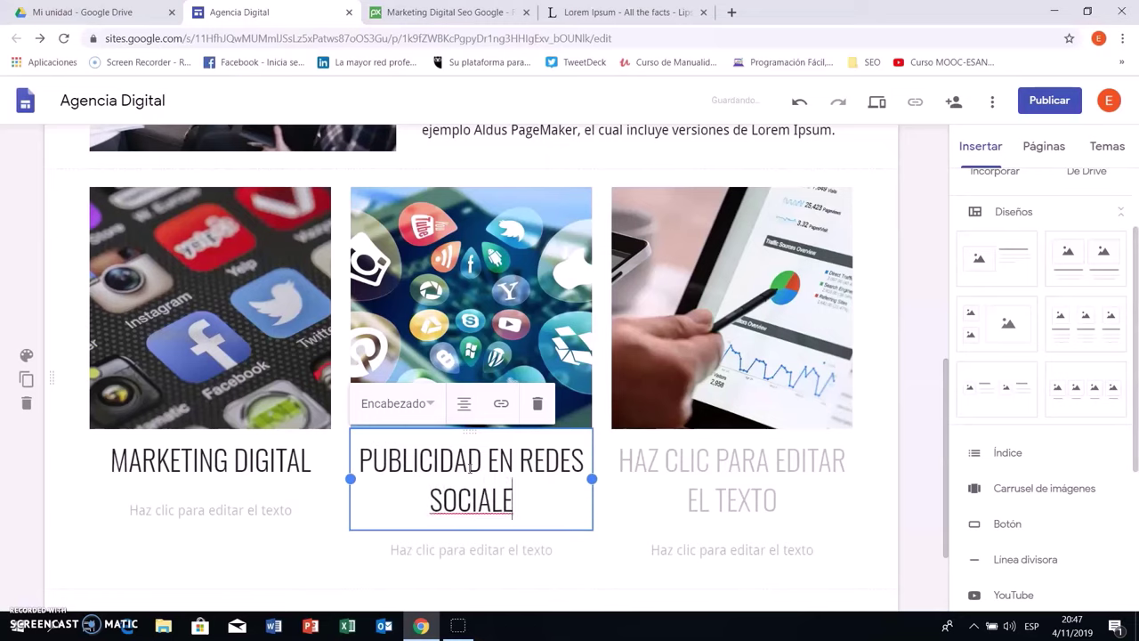
left_click(715, 463)
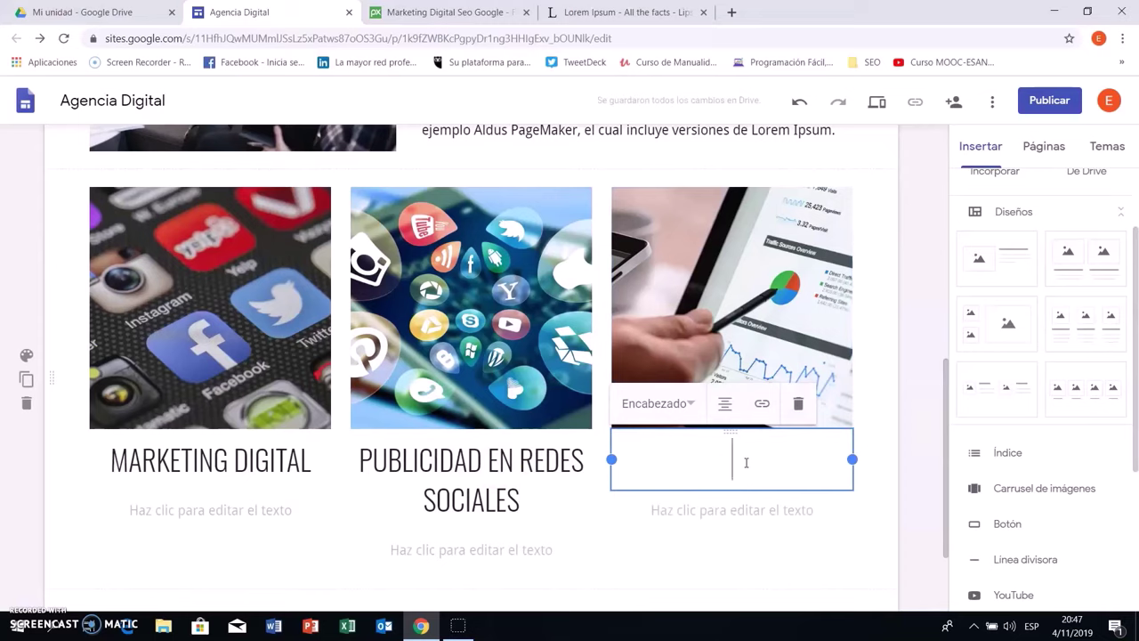
type("SEO")
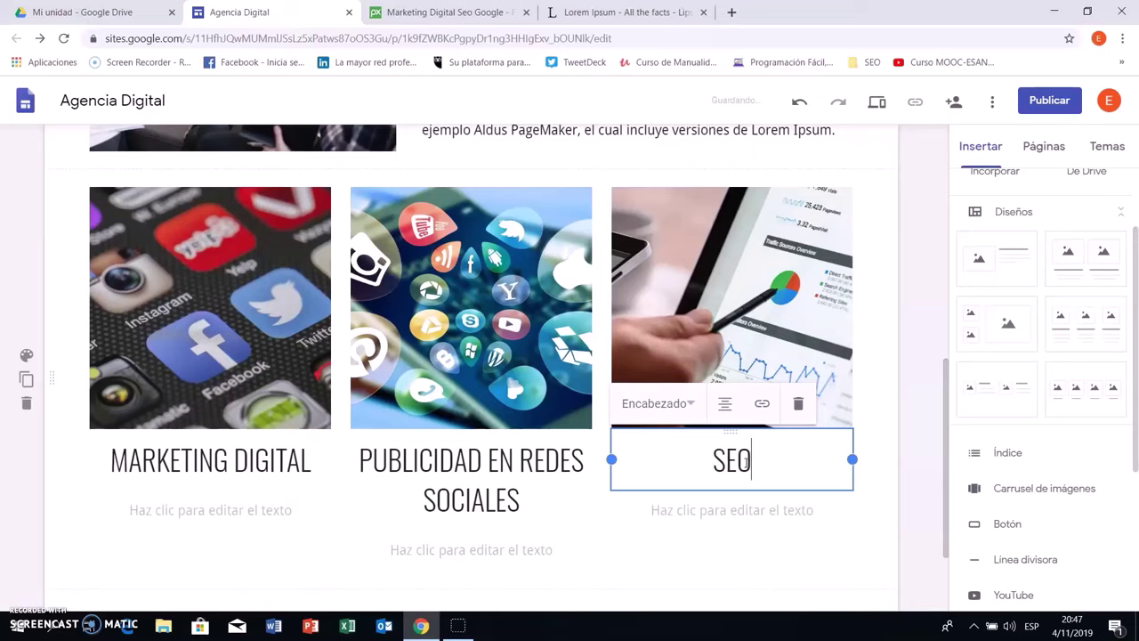
Step: Try Título and Subtítulo on MARKETING DIGITAL, then settle on the Encabezado style
left_click(270, 467)
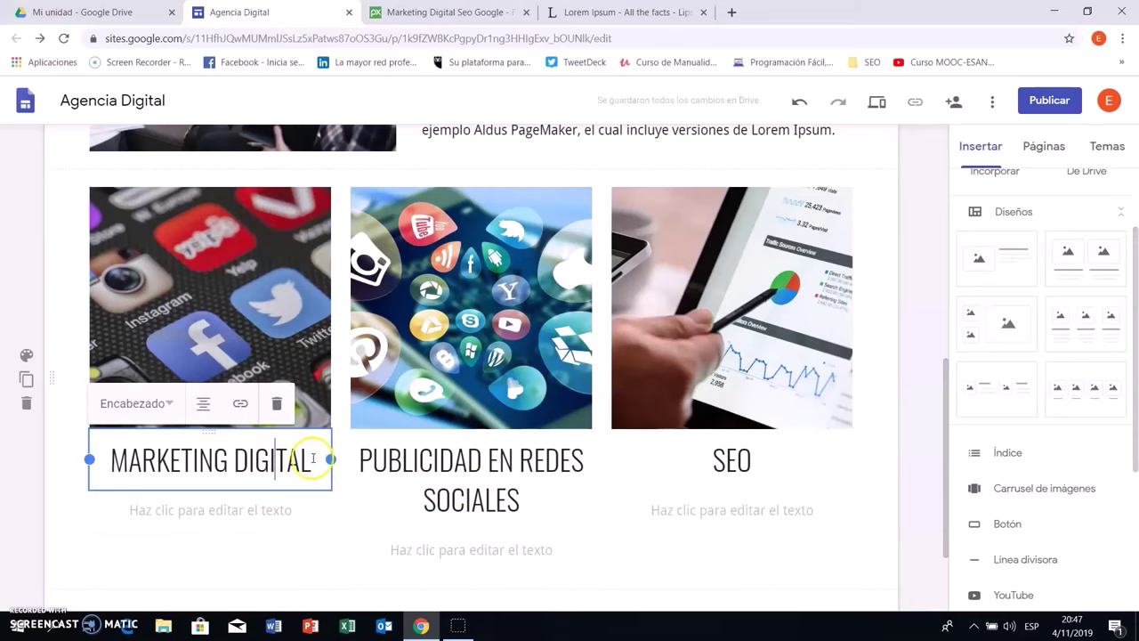
left_click_drag(307, 458, 105, 460)
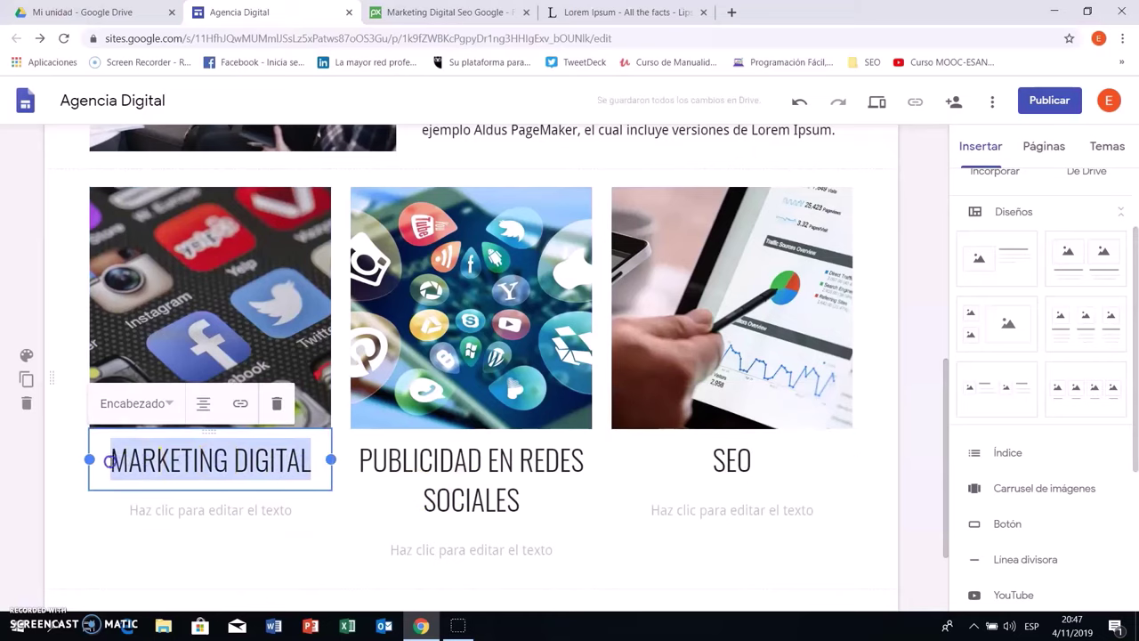
left_click(142, 403)
left_click(153, 431)
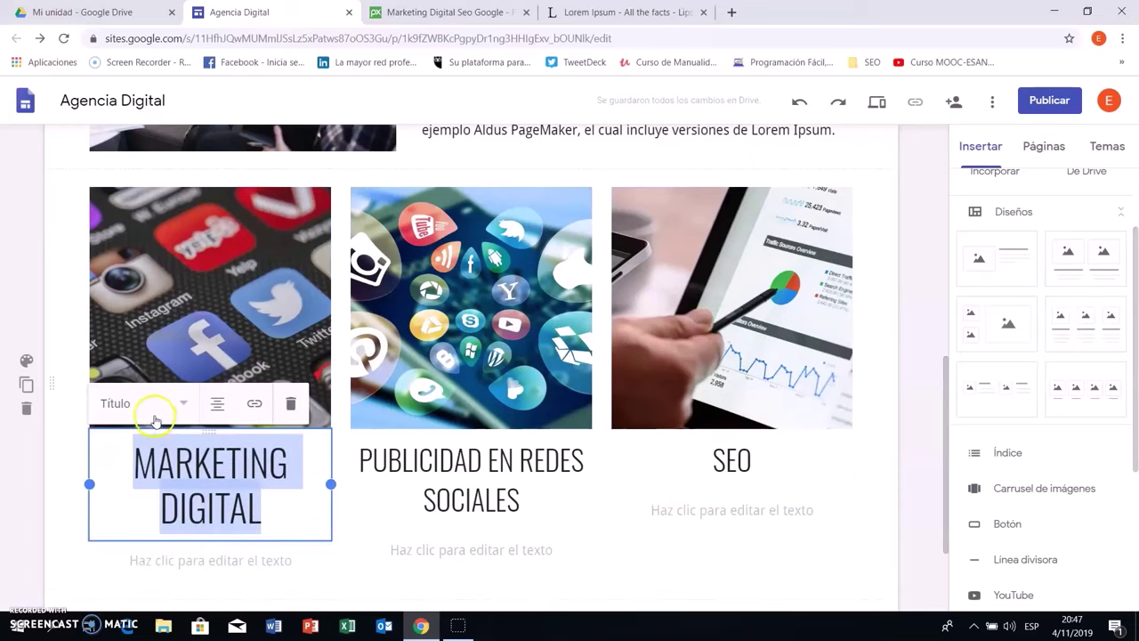
left_click(144, 405)
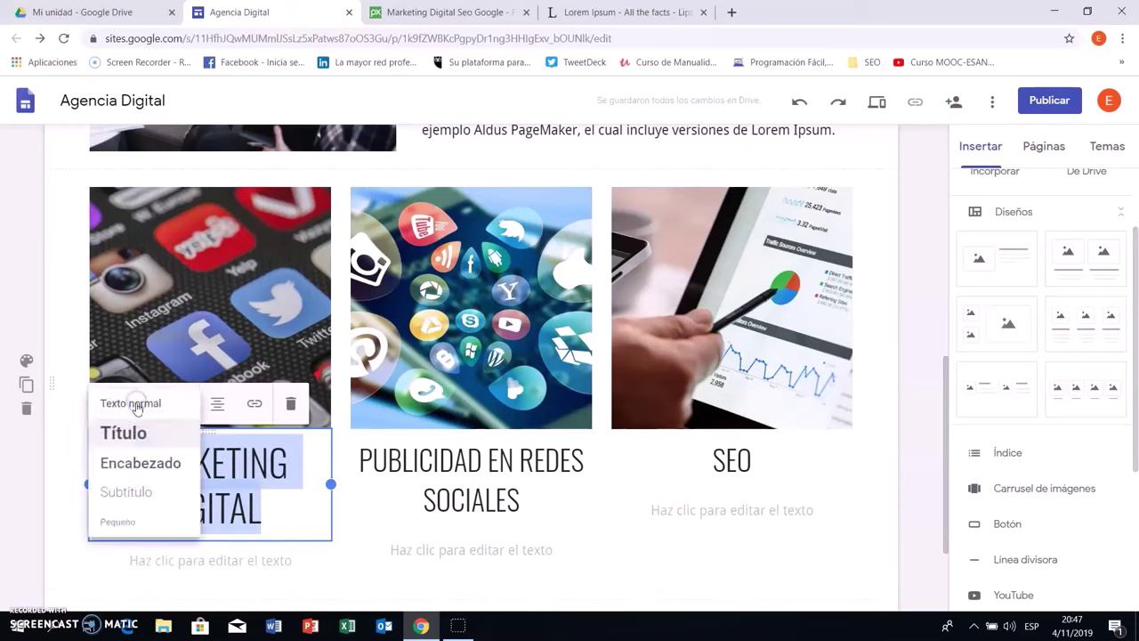
left_click(155, 492)
left_click(152, 406)
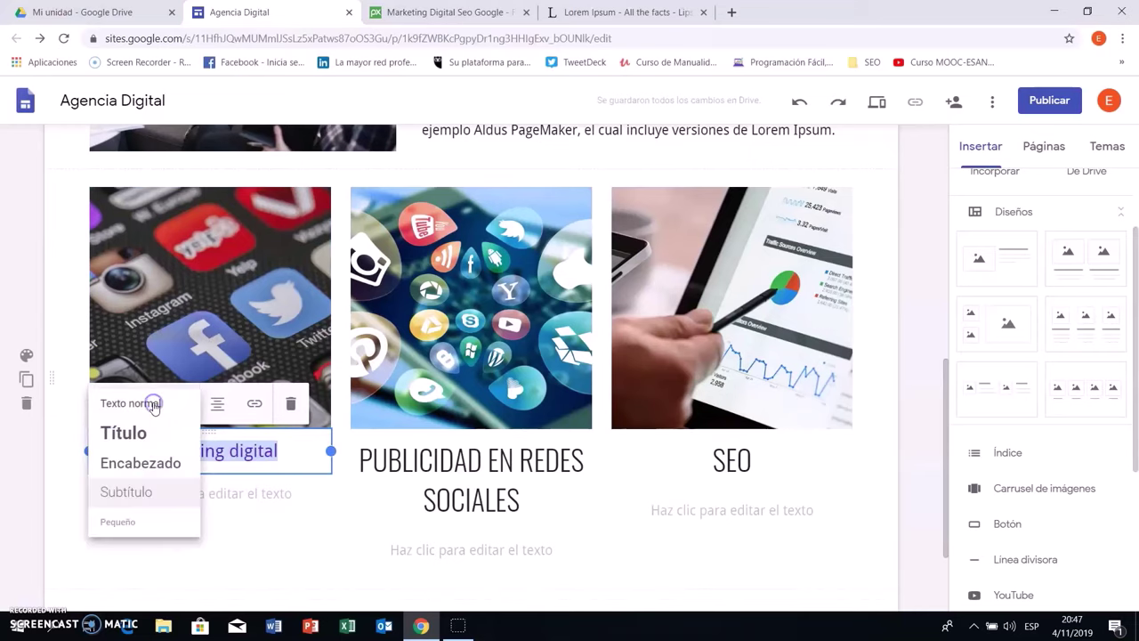
left_click(152, 433)
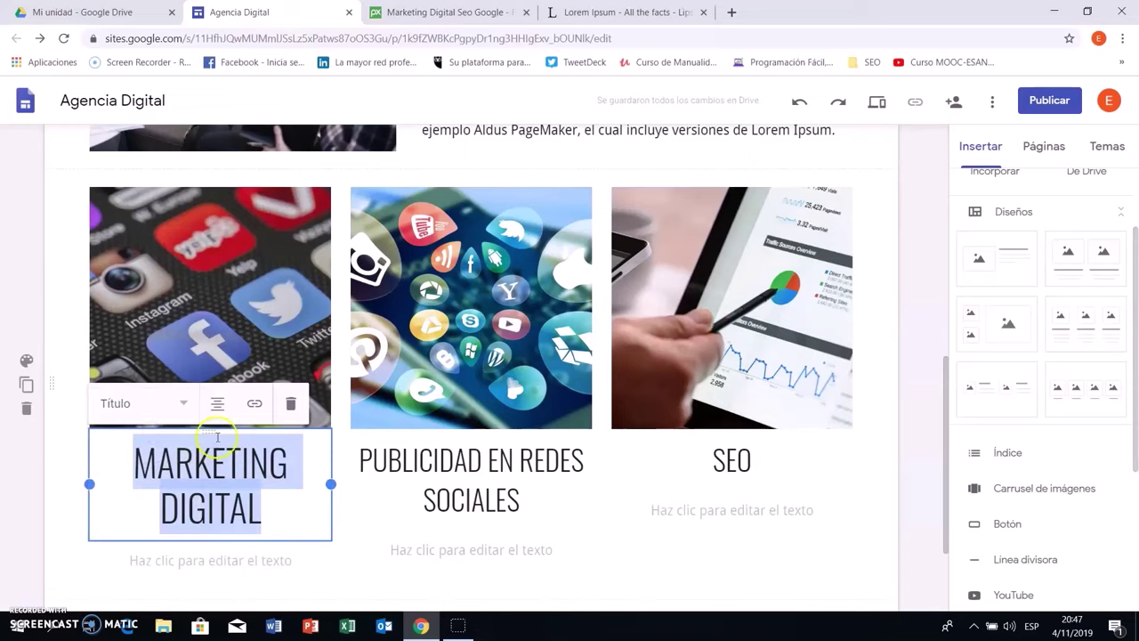
left_click(152, 402)
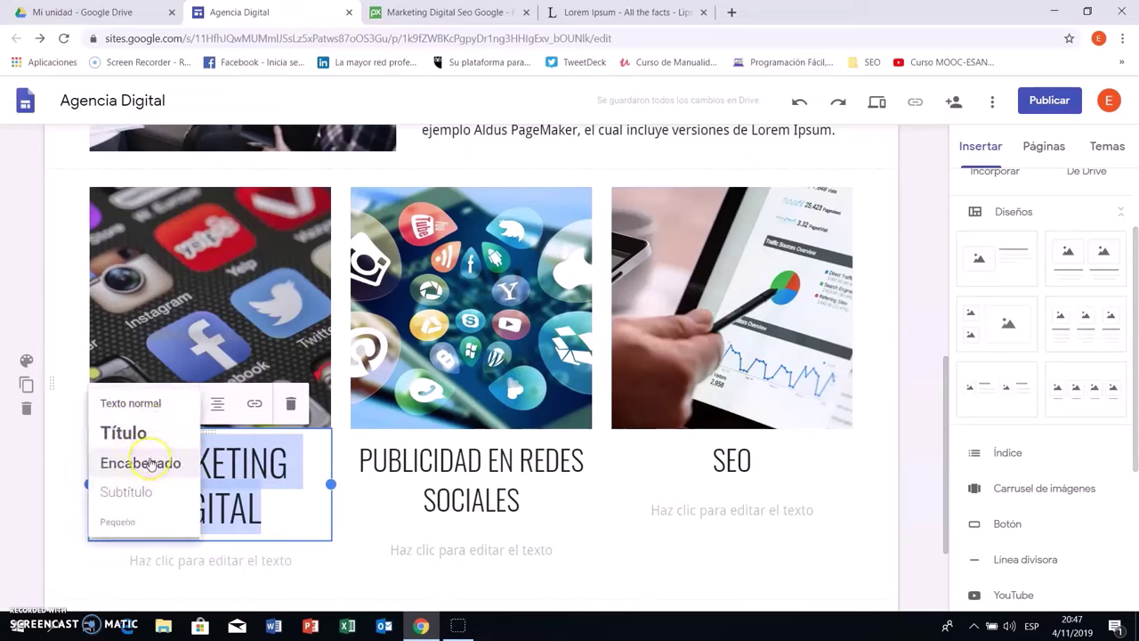
left_click(151, 464)
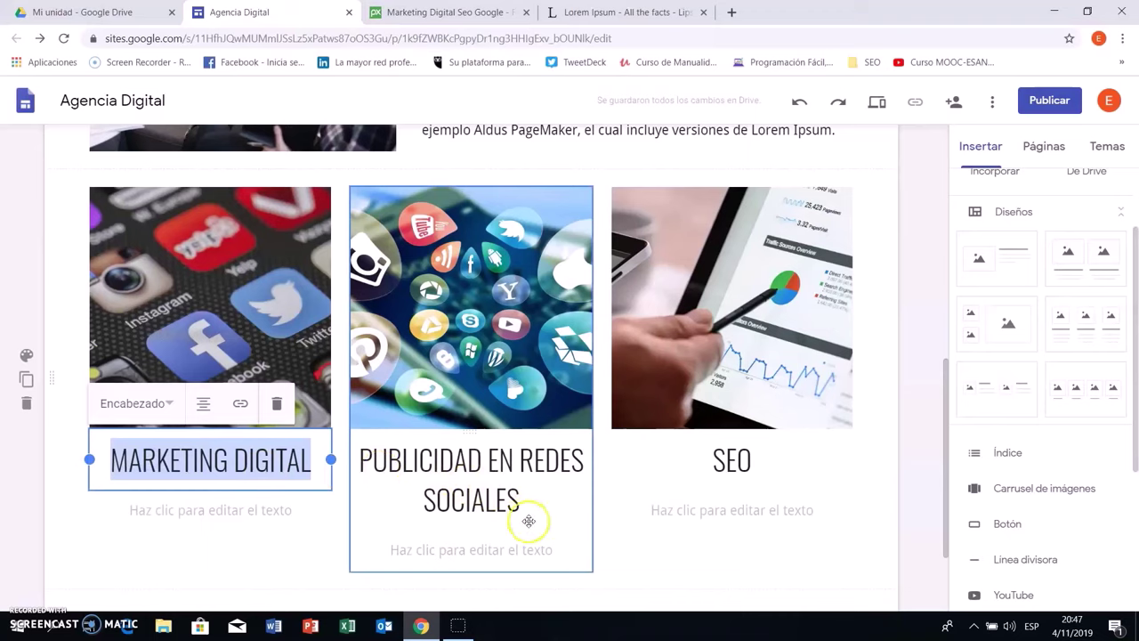
Step: Paste the marketing strategies sentence from the notes under MARKETING DIGITAL
left_click(230, 518)
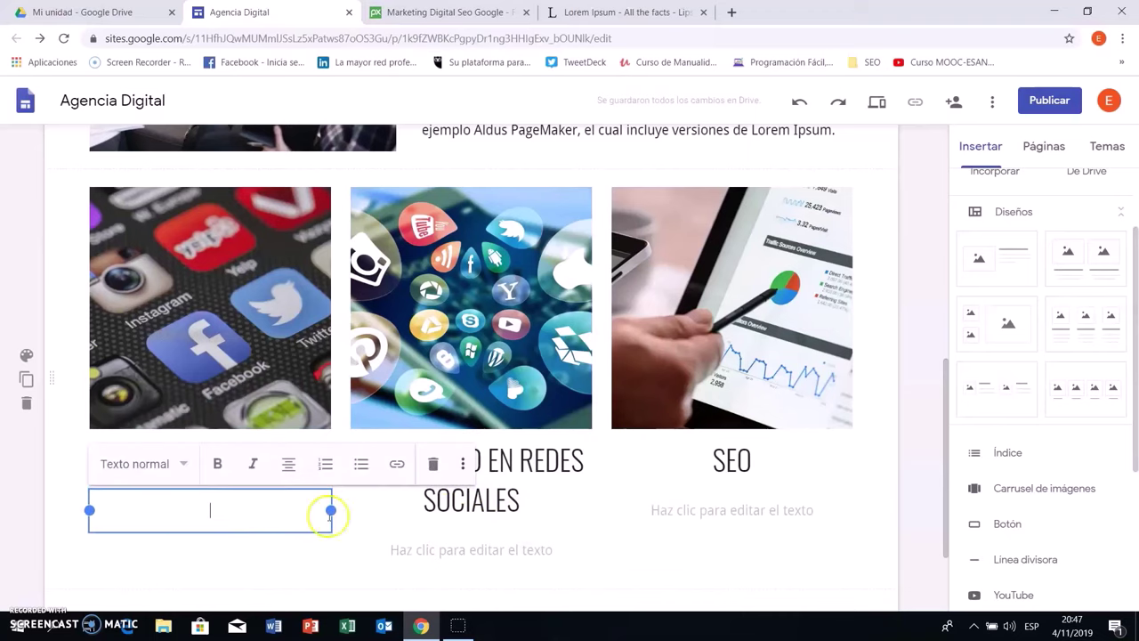
left_click(483, 544)
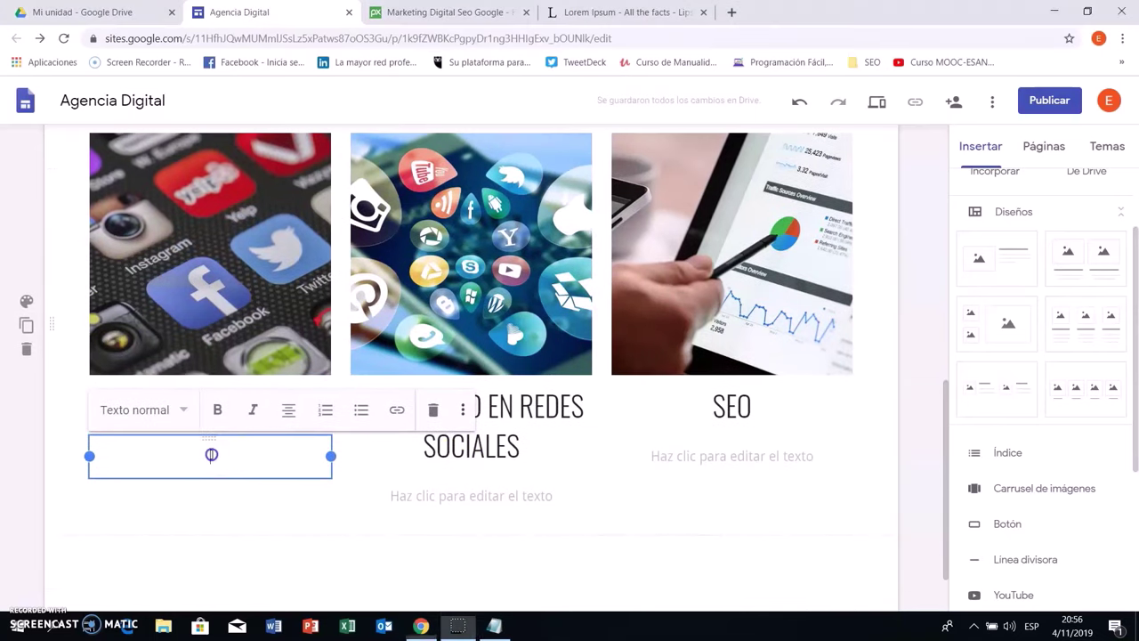
left_click(494, 625)
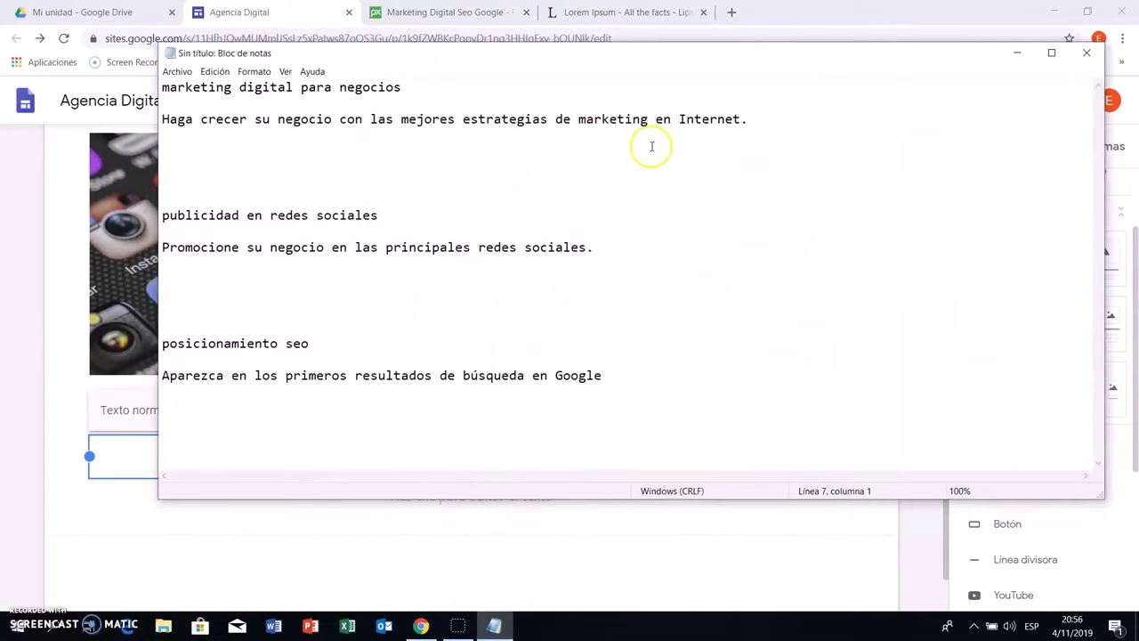
left_click_drag(749, 121, 162, 121)
key("ctrl+c")
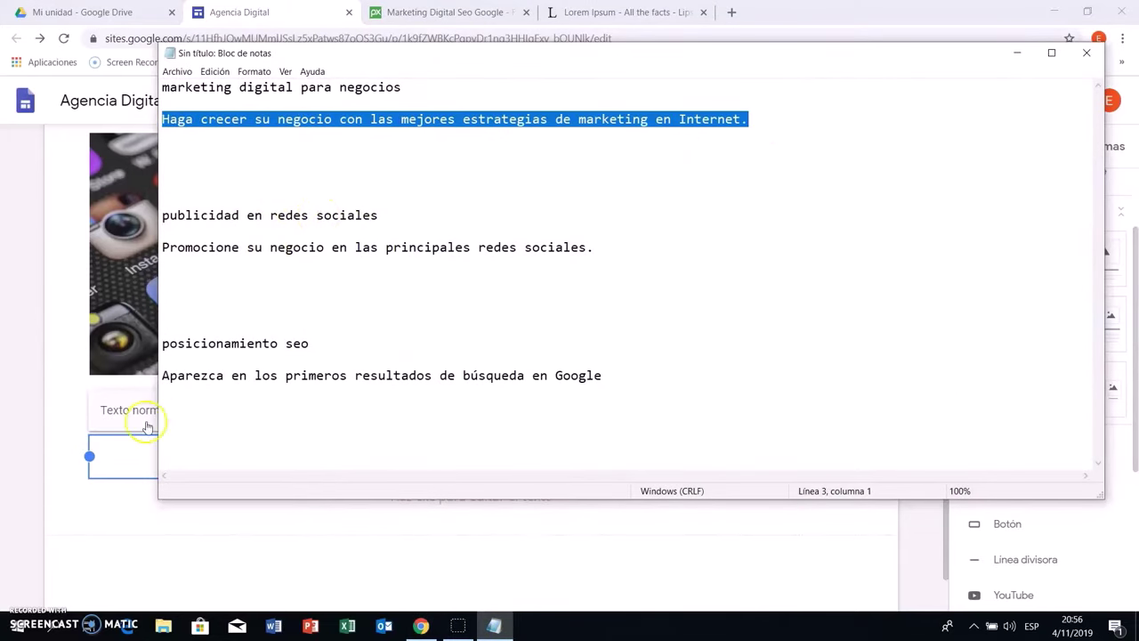
left_click(142, 456)
key("ctrl+v")
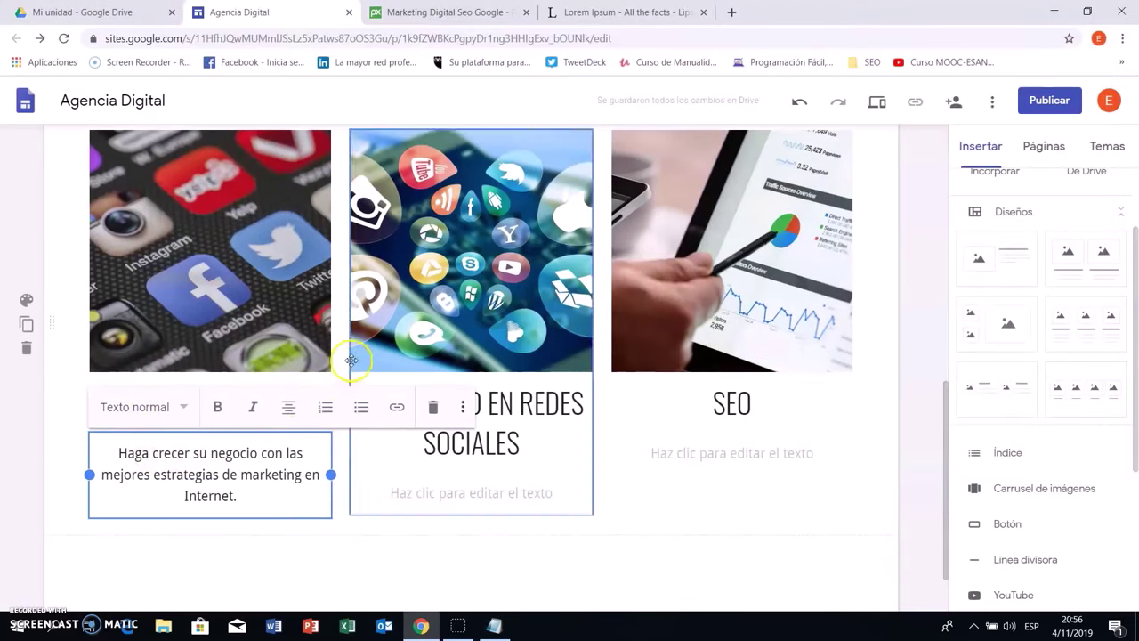
left_click(368, 488)
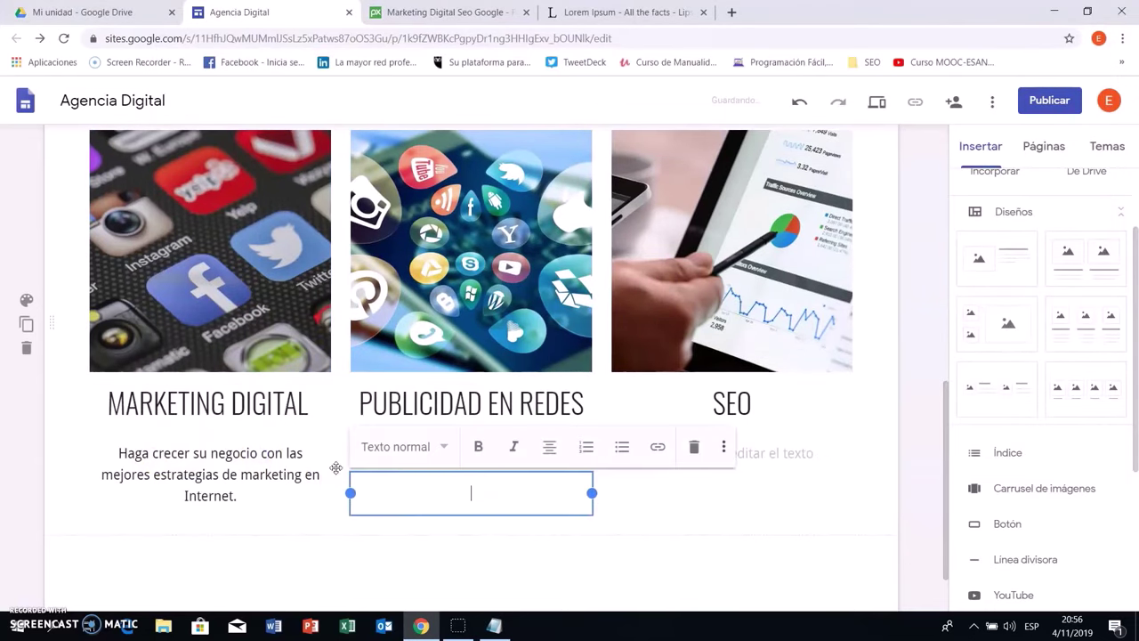
Step: Retitle the first column to MARKETING DIGITAL PARA NEGOCIOS using the notes' title line
left_click(249, 406)
left_click(494, 625)
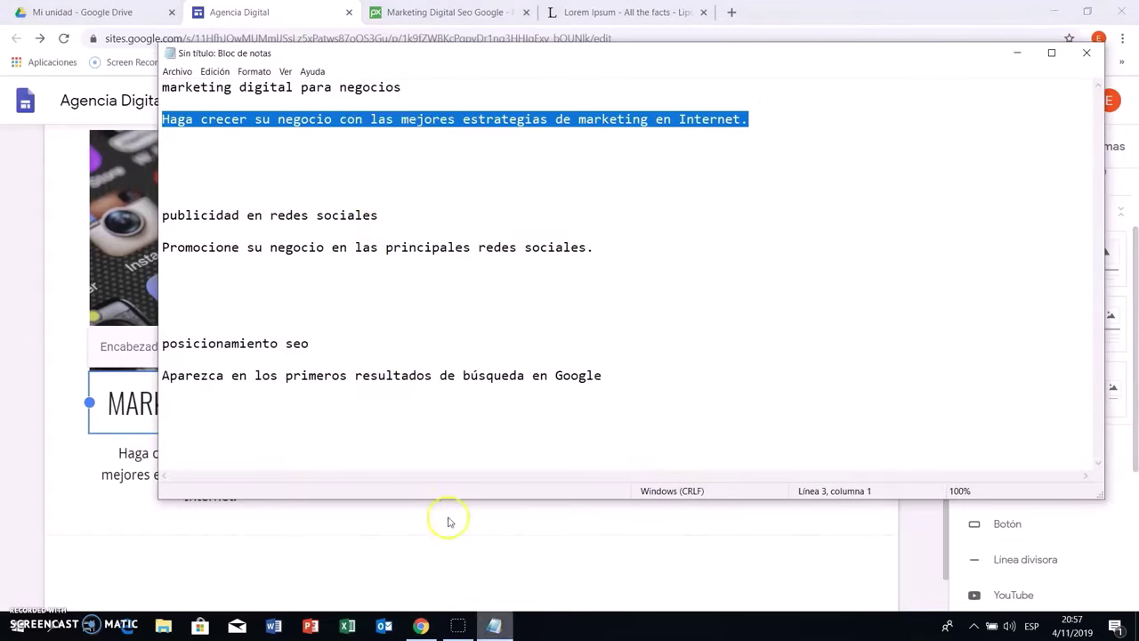
left_click_drag(407, 86, 166, 88)
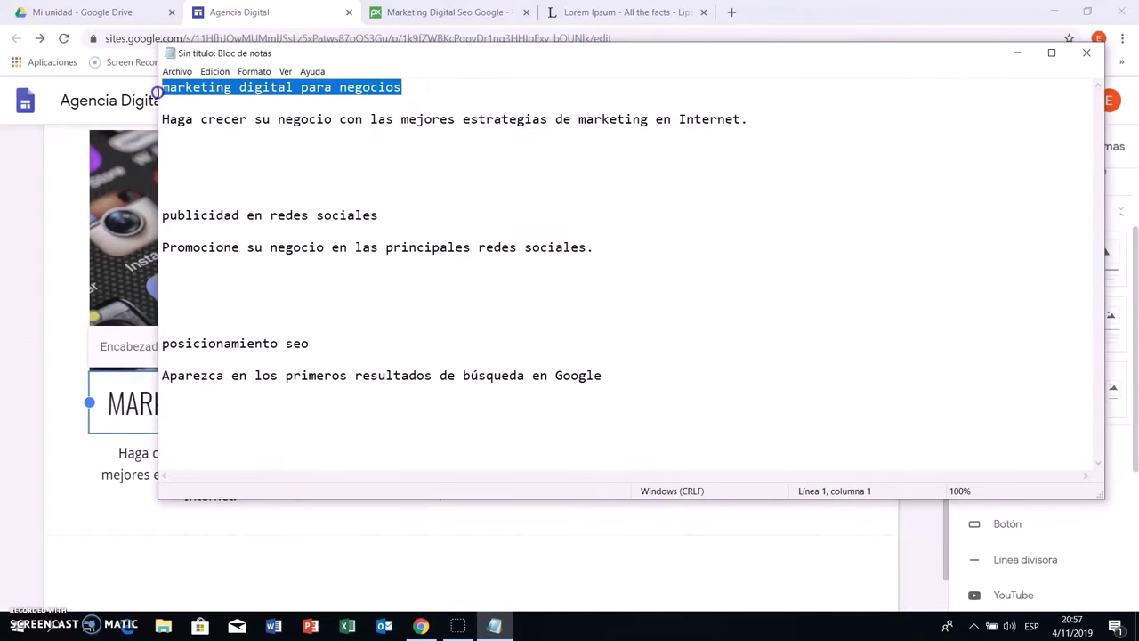
left_click(1017, 53)
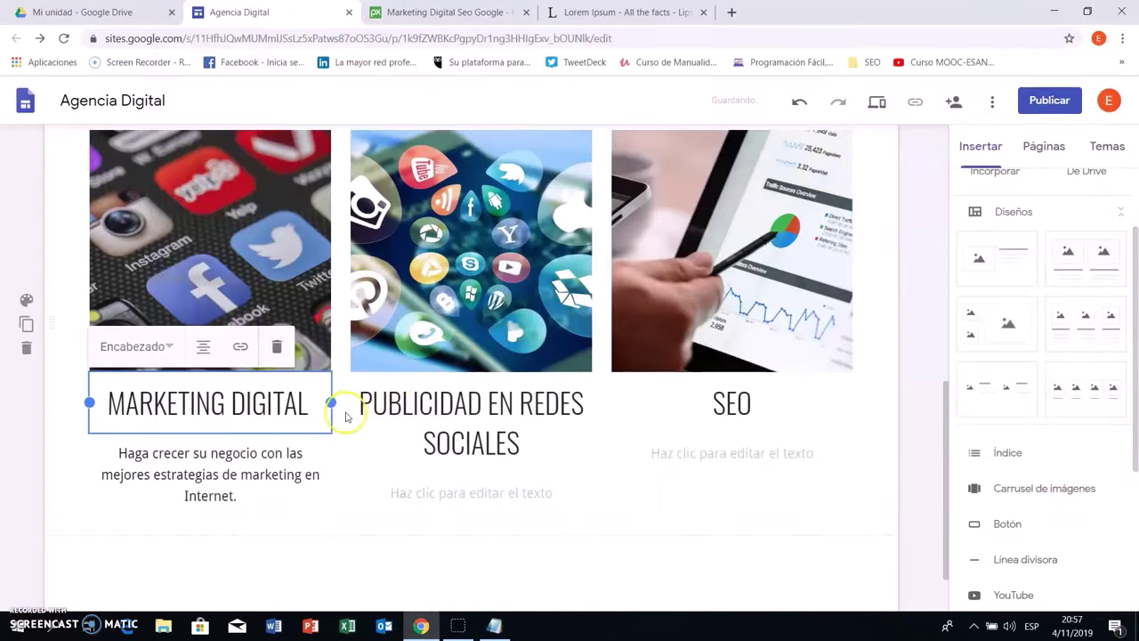
left_click_drag(303, 406, 114, 405)
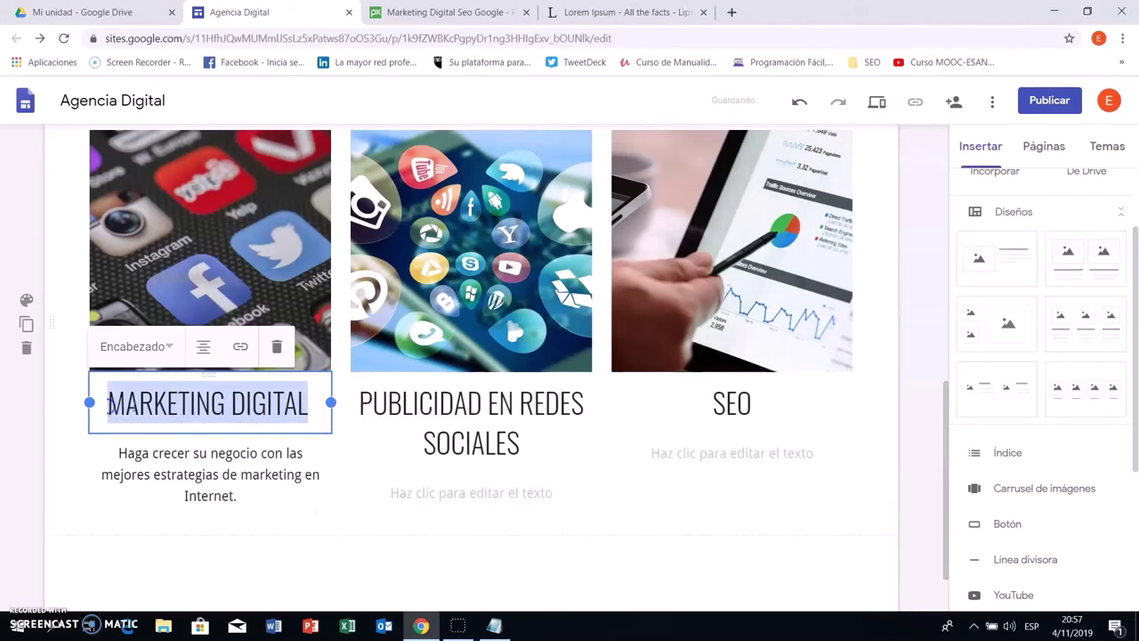
type("MARKETING DIGITAL PARA NEGOCIOS")
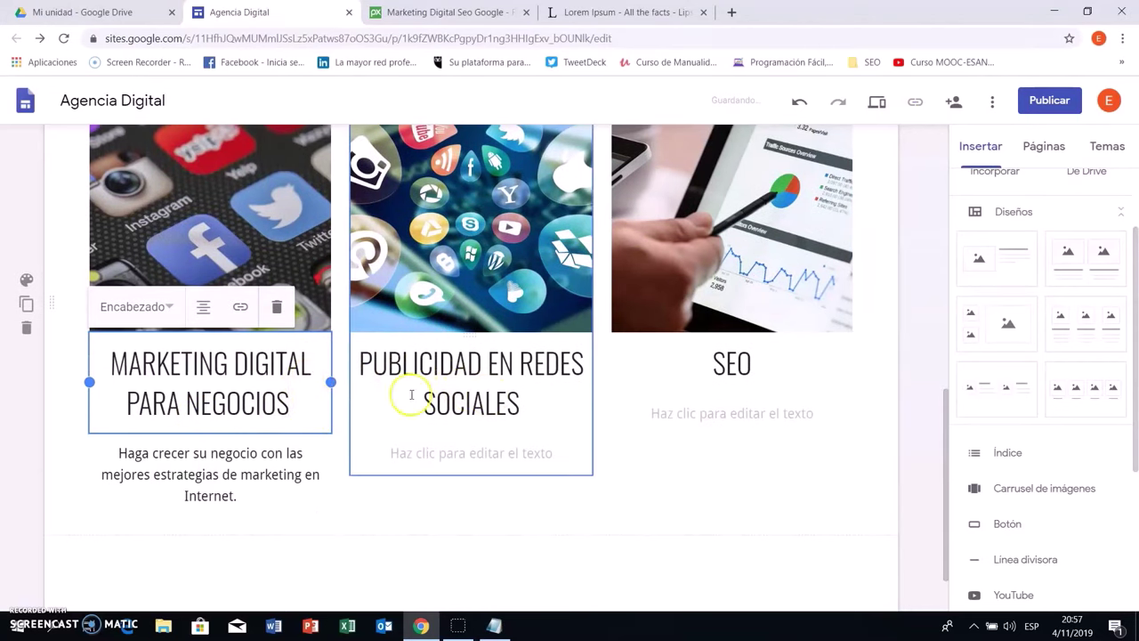
Step: Keep the PUBLICIDAD EN REDES SOCIALES heading in Encabezado style
left_click(463, 401)
left_click_drag(538, 406, 362, 366)
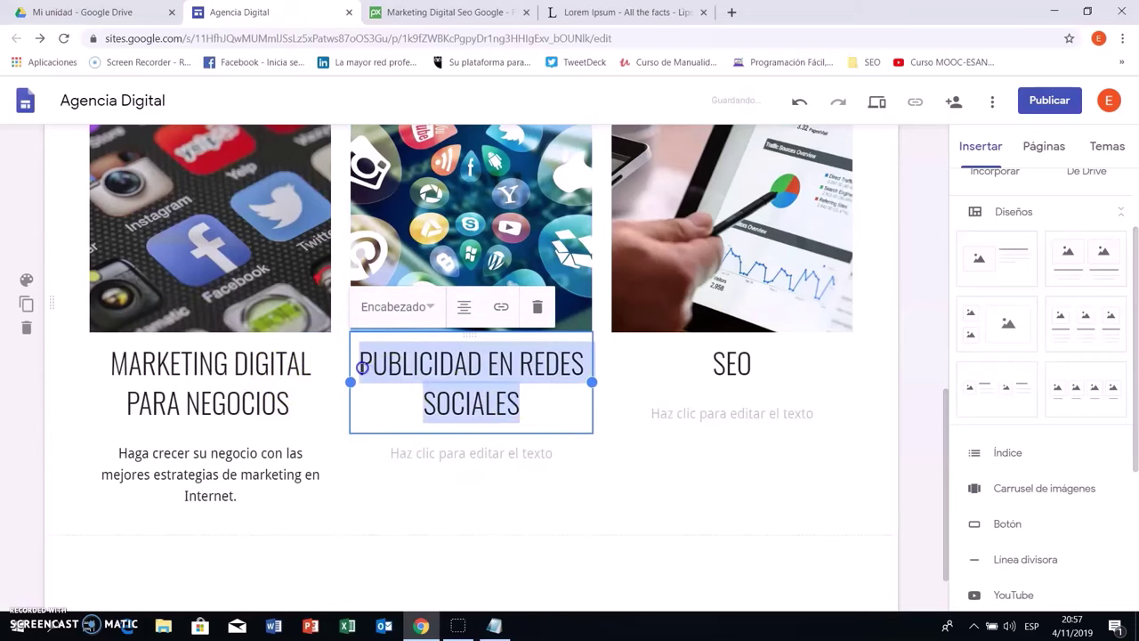
left_click(398, 307)
left_click(411, 367)
left_click(541, 391)
Step: Paste the social media sentence under PUBLICIDAD EN REDES SOCIALES
left_click(490, 626)
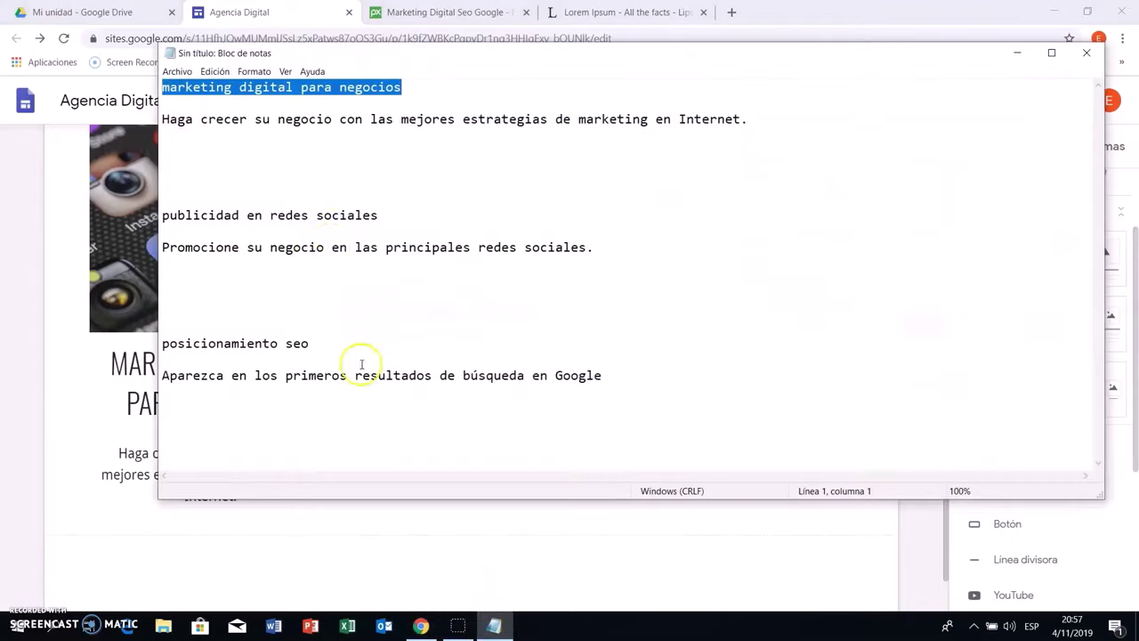
left_click_drag(595, 248, 188, 247)
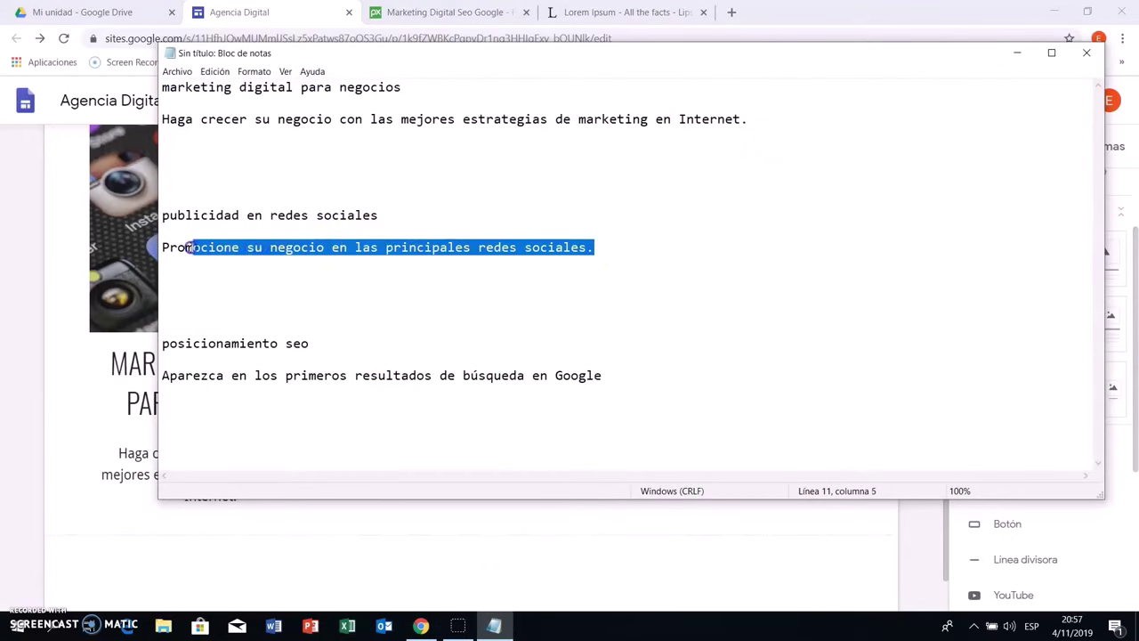
left_click(1017, 54)
left_click(523, 452)
type("Promocione su negocio en las principales redes sociales.")
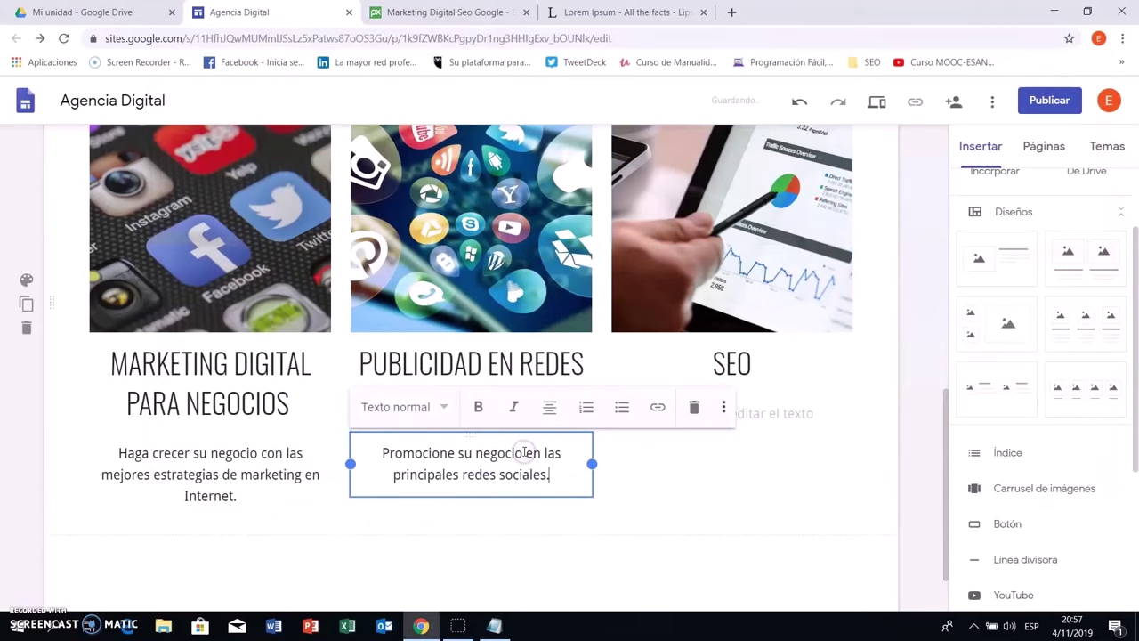
Step: Retitle the SEO column to POSICIONAMIENTO SEO
left_click(733, 365)
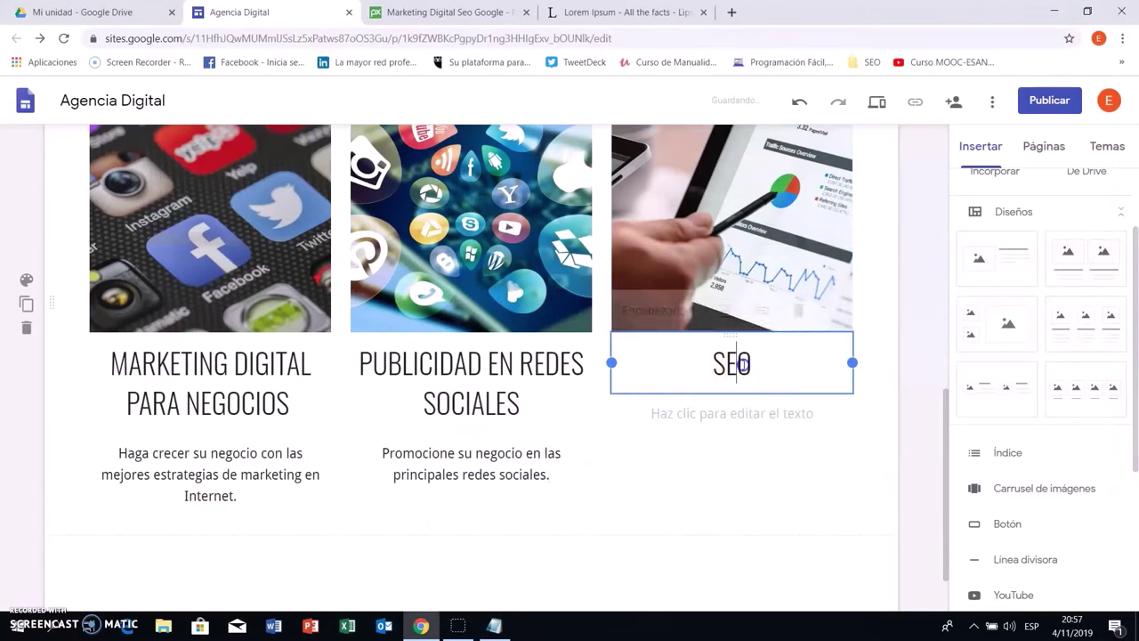
left_click(494, 625)
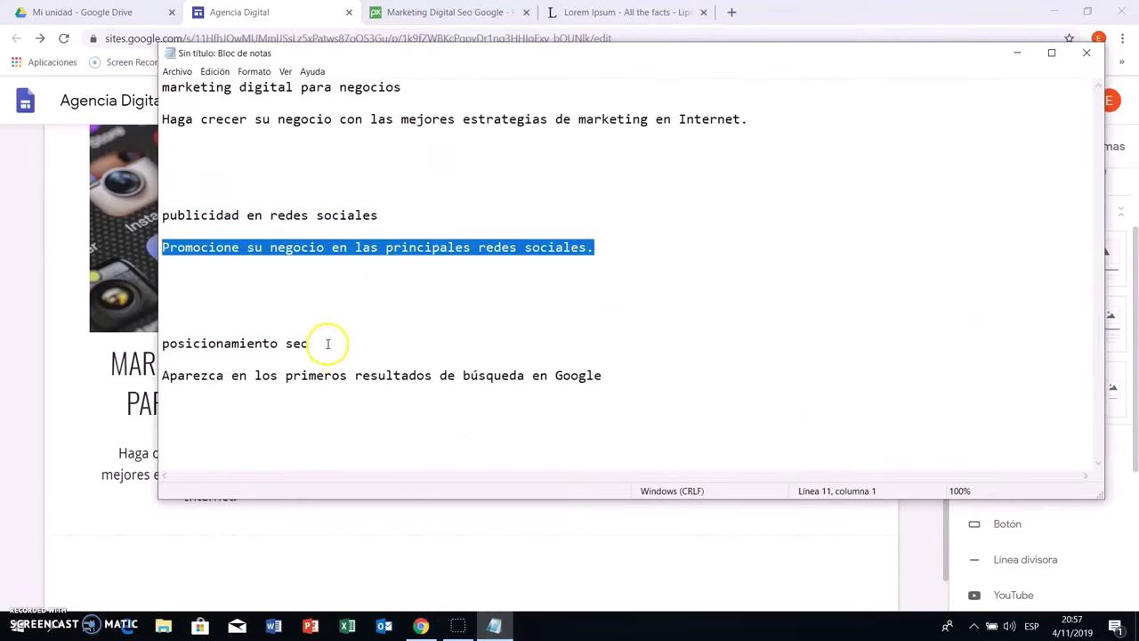
left_click_drag(311, 343, 189, 344)
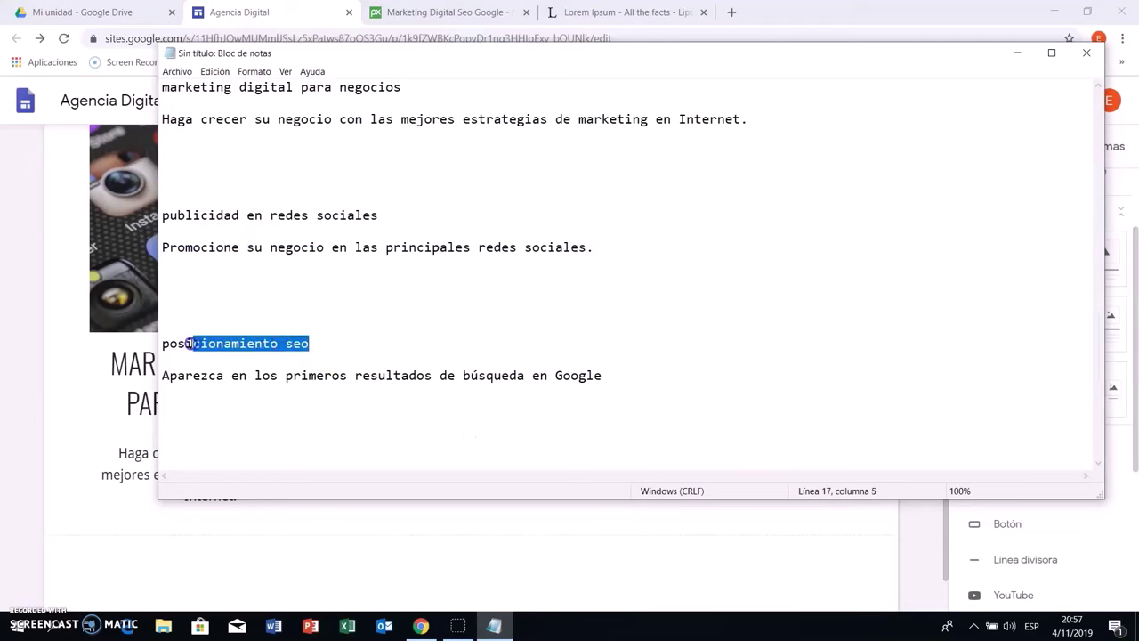
left_click(1017, 53)
left_click_drag(771, 368, 716, 369)
type("POSICIONAMIENTO SEO")
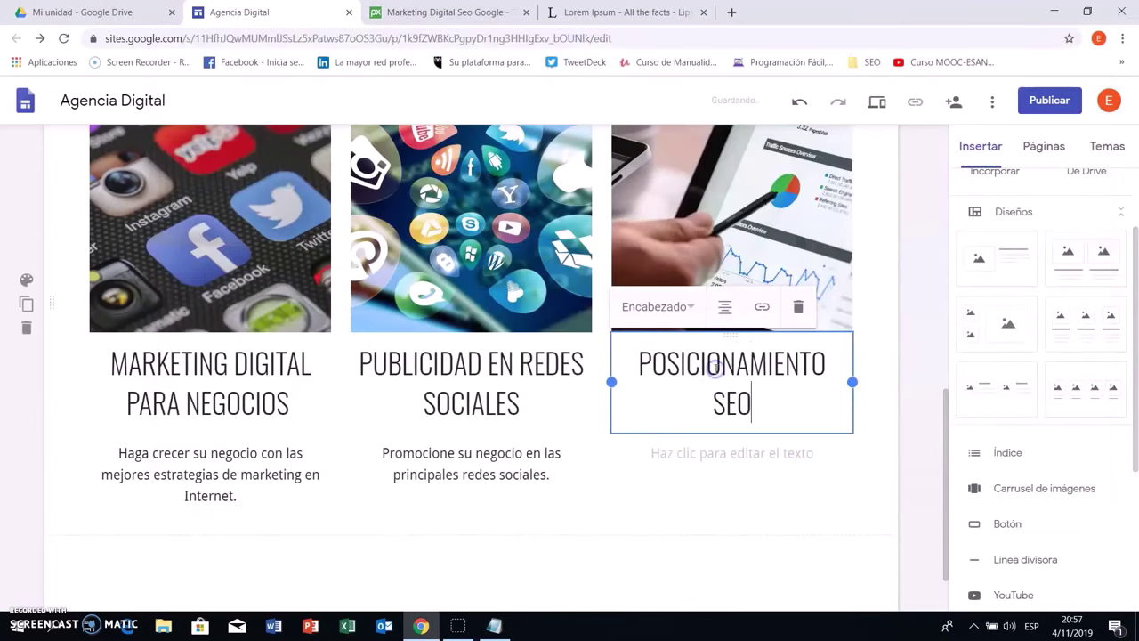
Step: Paste the Google search results sentence under POSICIONAMIENTO SEO
left_click(762, 452)
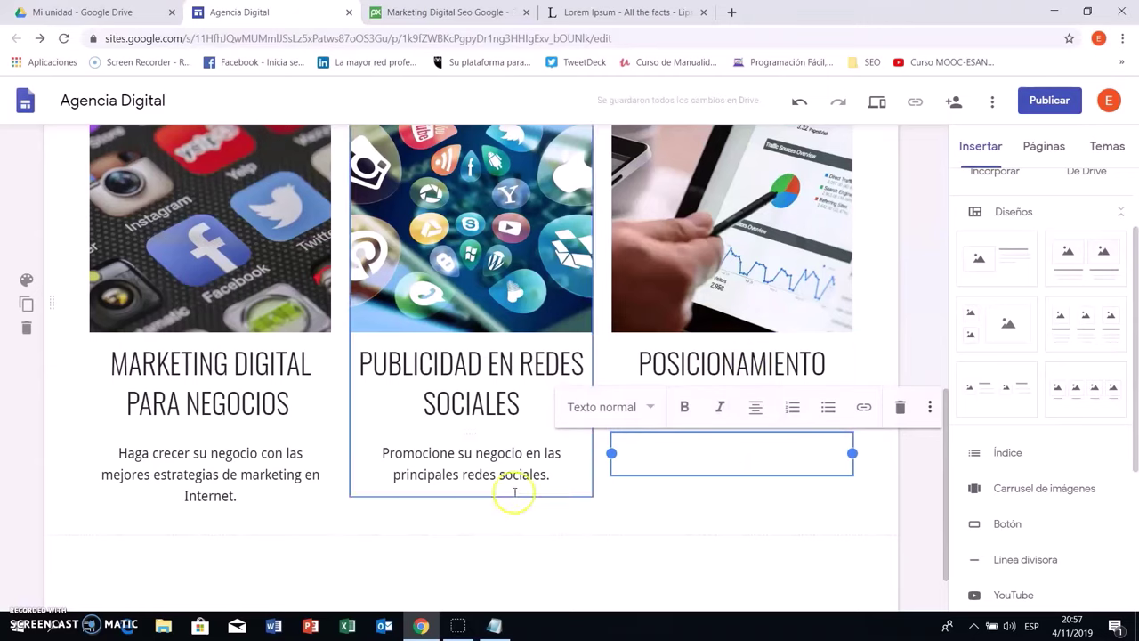
left_click(494, 626)
left_click(620, 375)
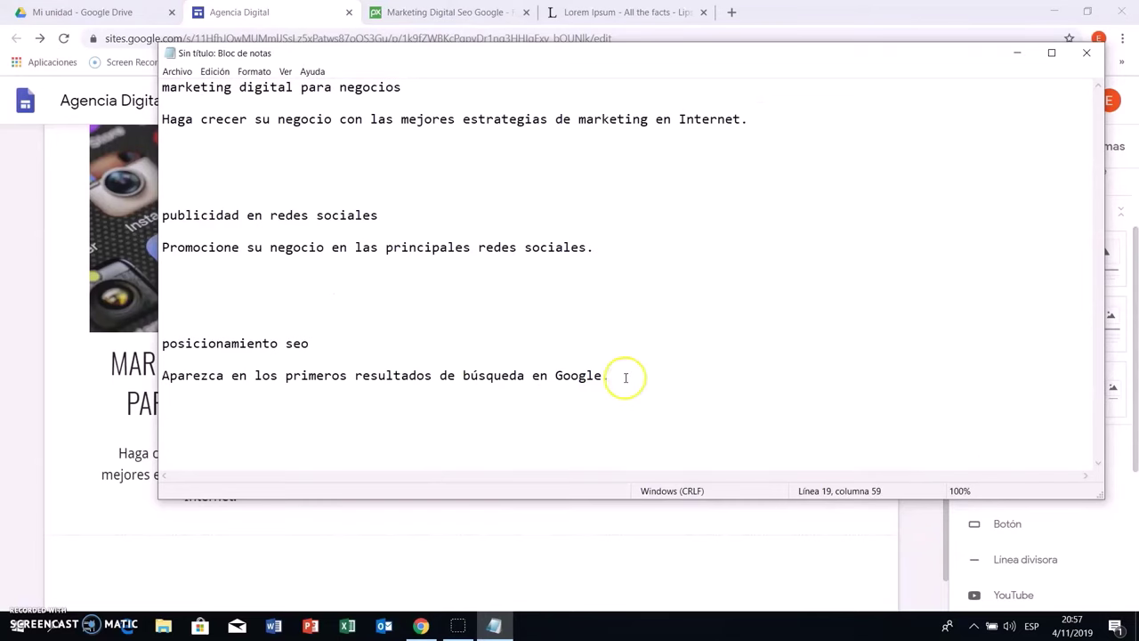
left_click_drag(625, 378, 149, 375)
key("ctrl+c")
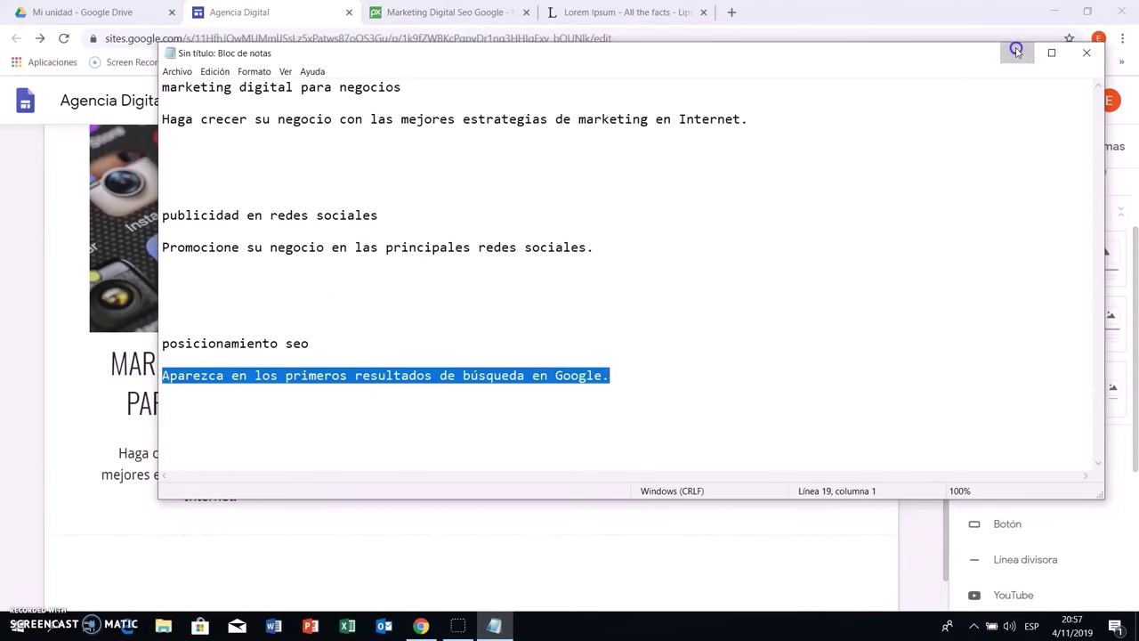
left_click(1016, 51)
key("ctrl+v")
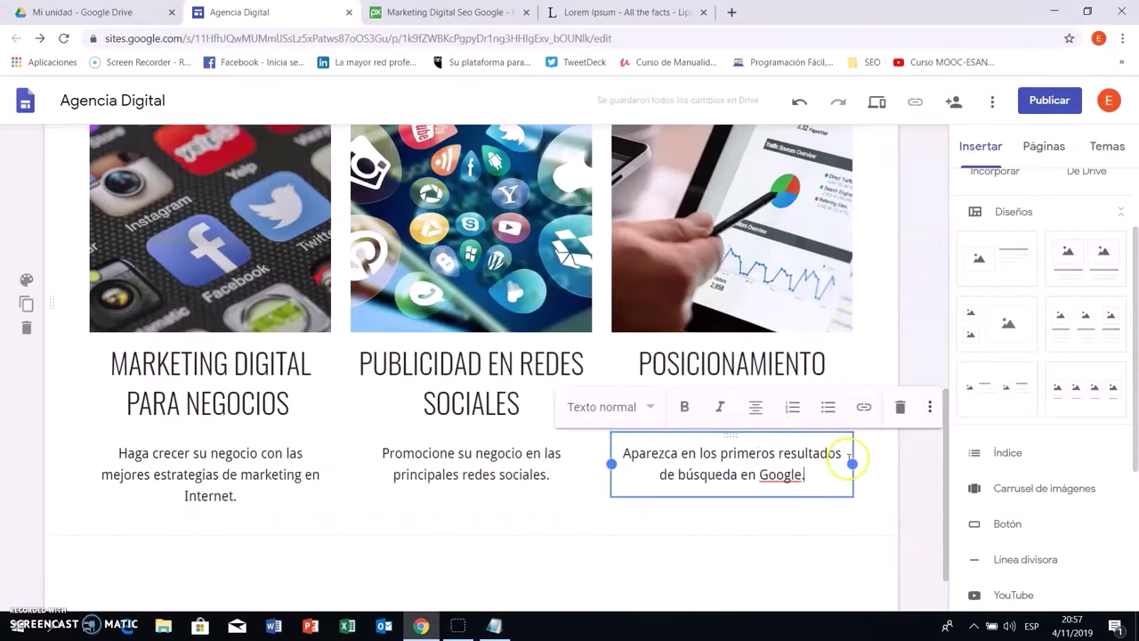
left_click(883, 451)
scroll(846, 412, "up", 2)
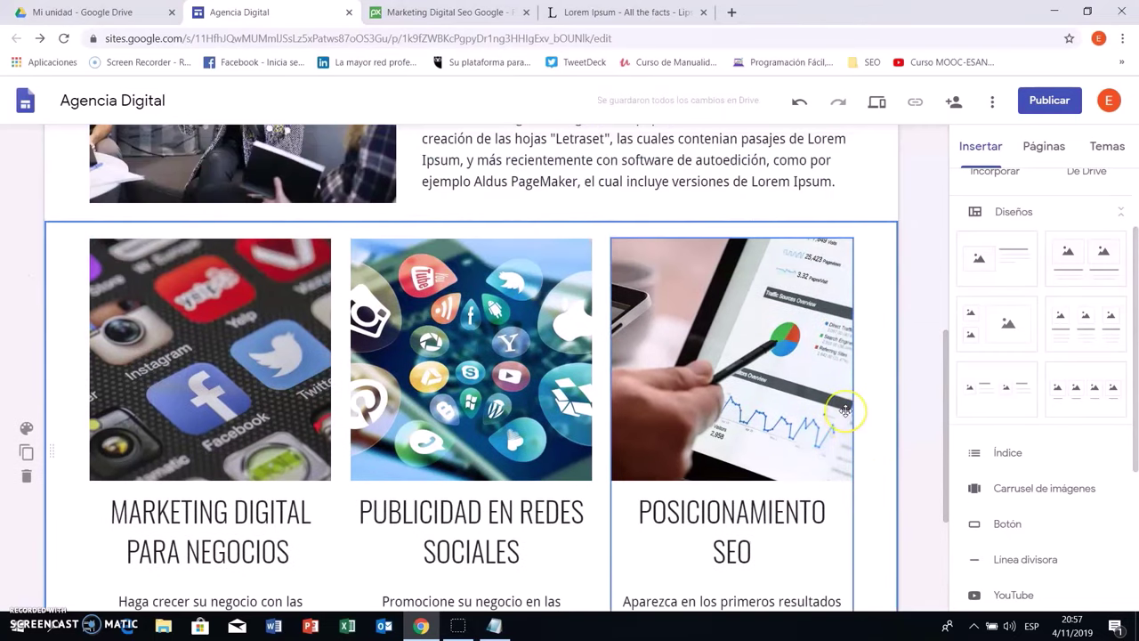
Step: Place a new text box above the service images, centre-aligned and stretched across the page width
scroll(845, 411, "up", 1)
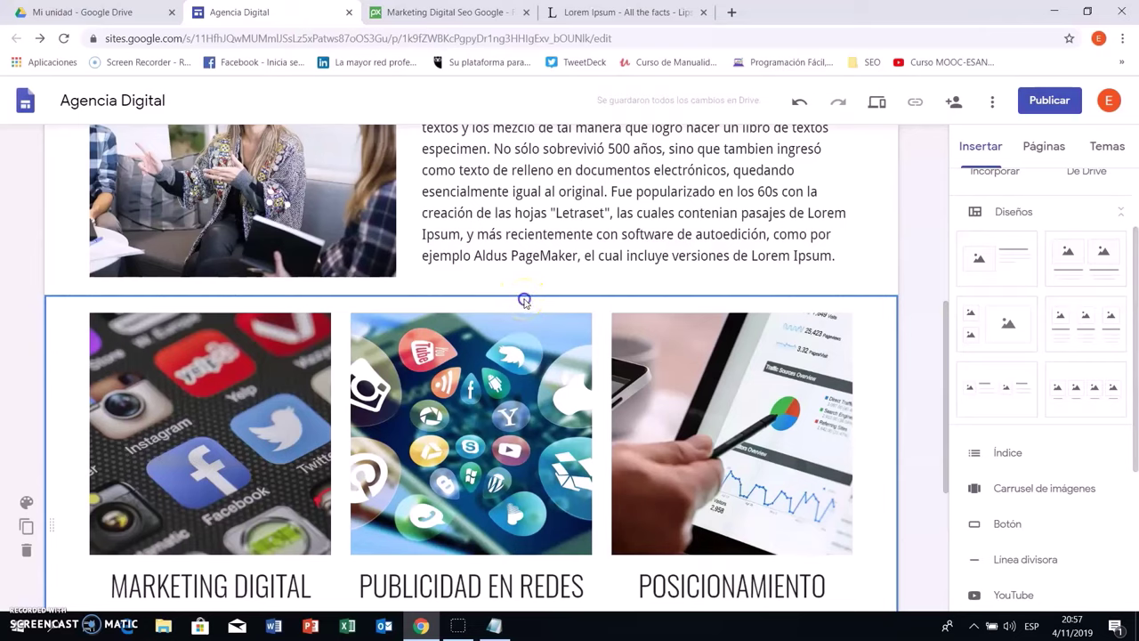
left_click(524, 300)
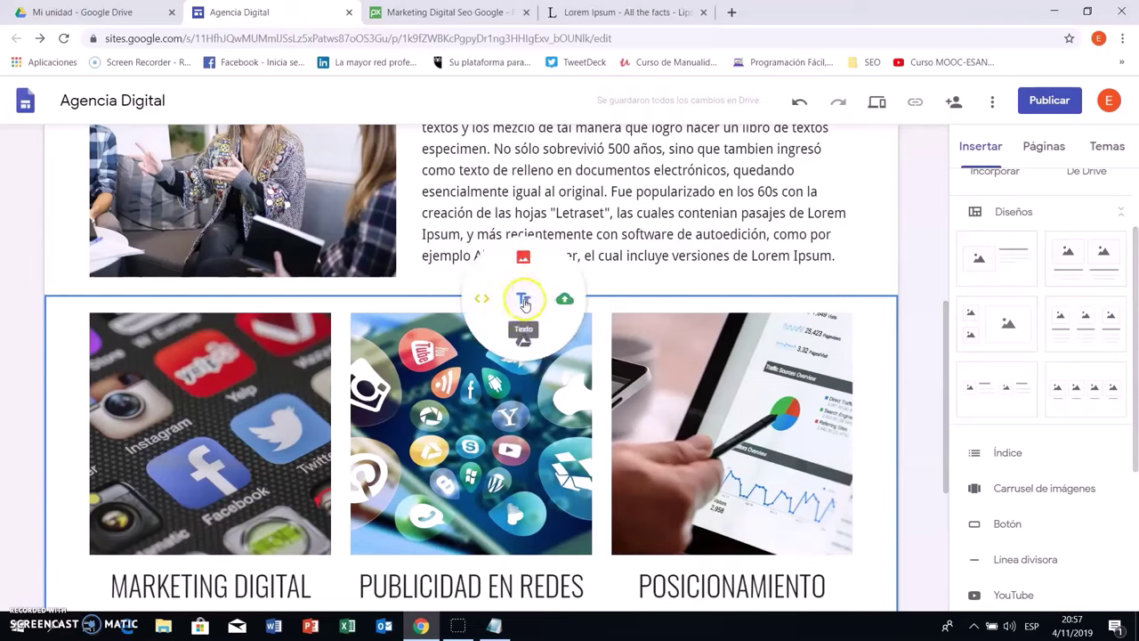
left_click(524, 301)
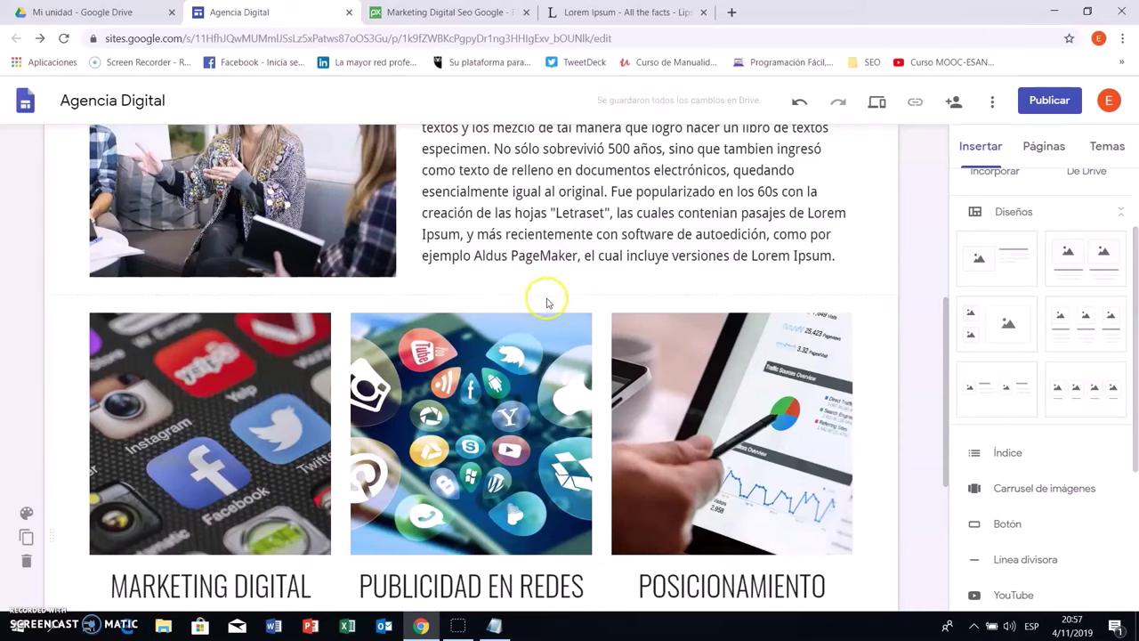
scroll(568, 501, "up", 1)
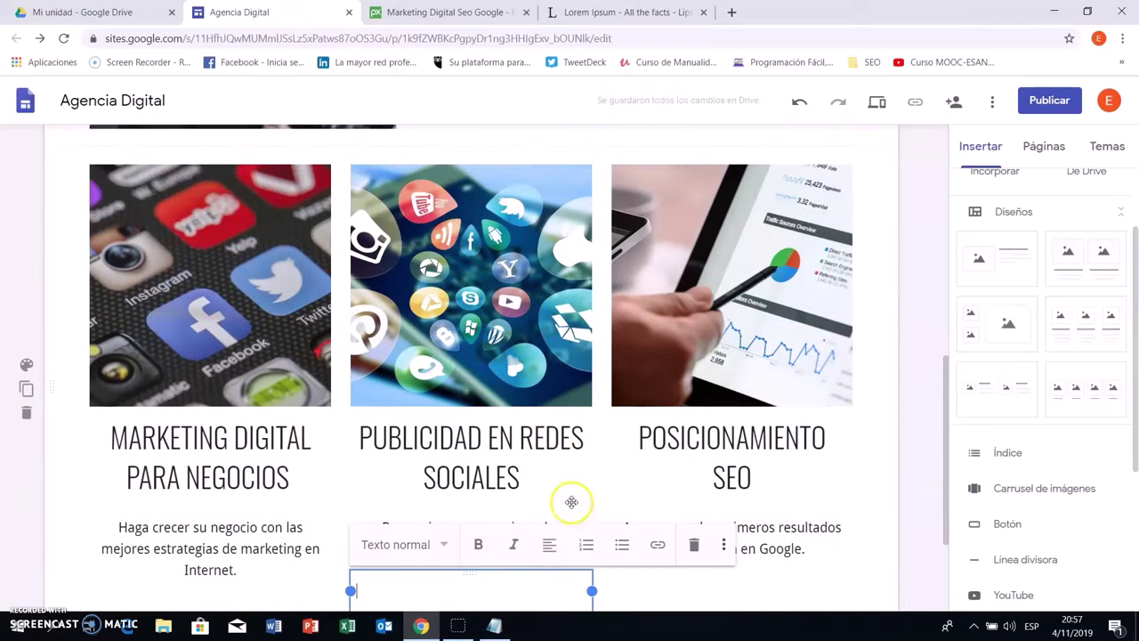
left_click_drag(548, 576, 503, 480)
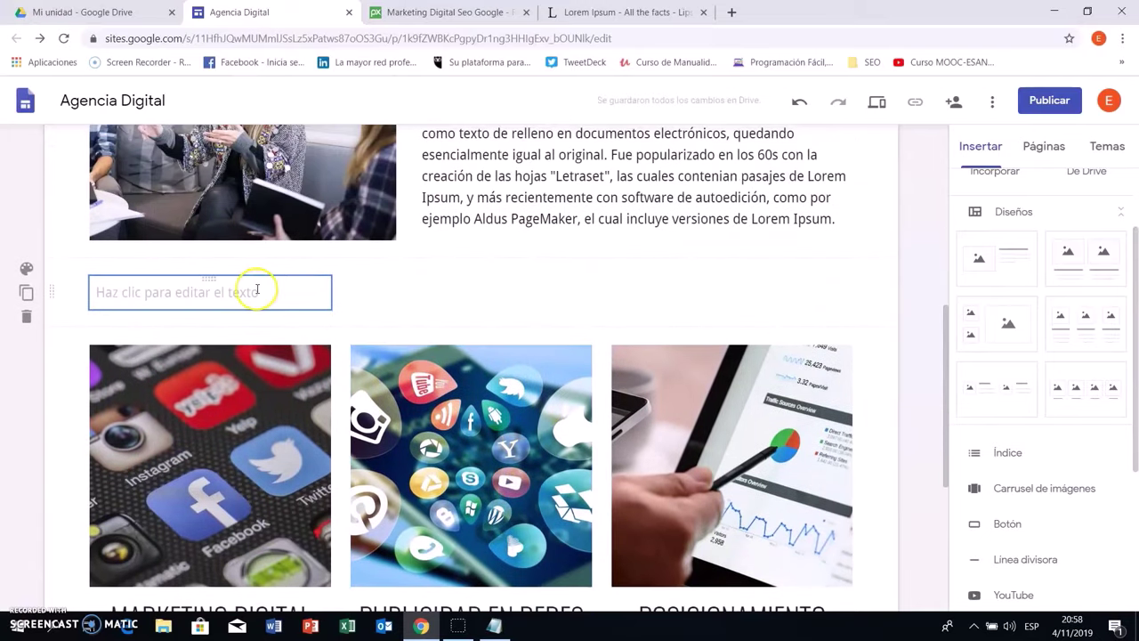
left_click(256, 288)
left_click(291, 252)
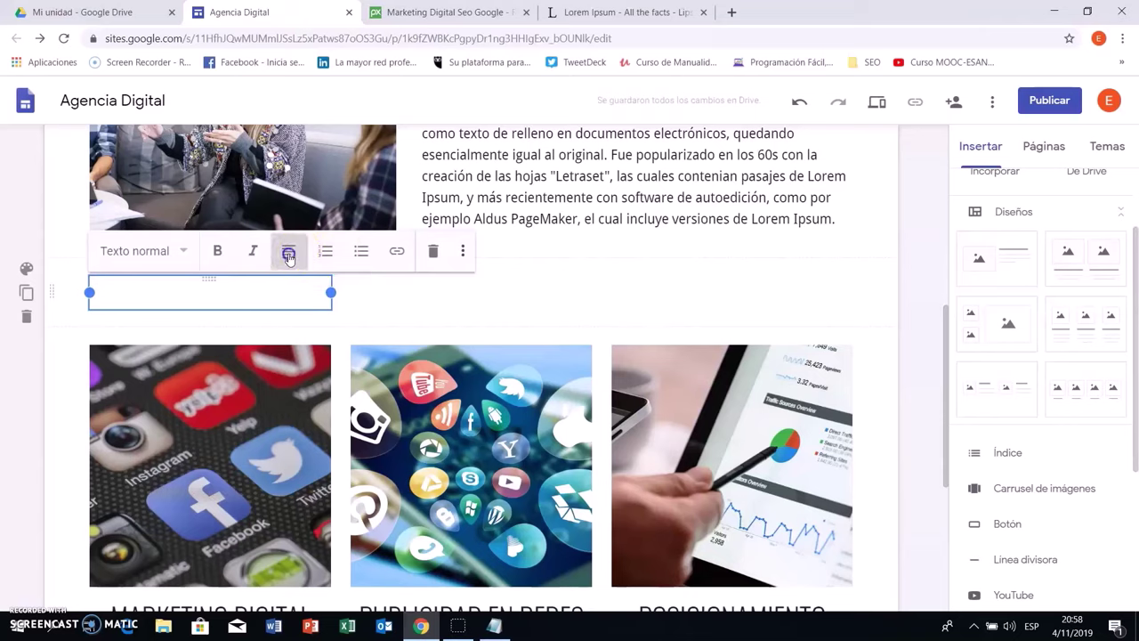
left_click(288, 296)
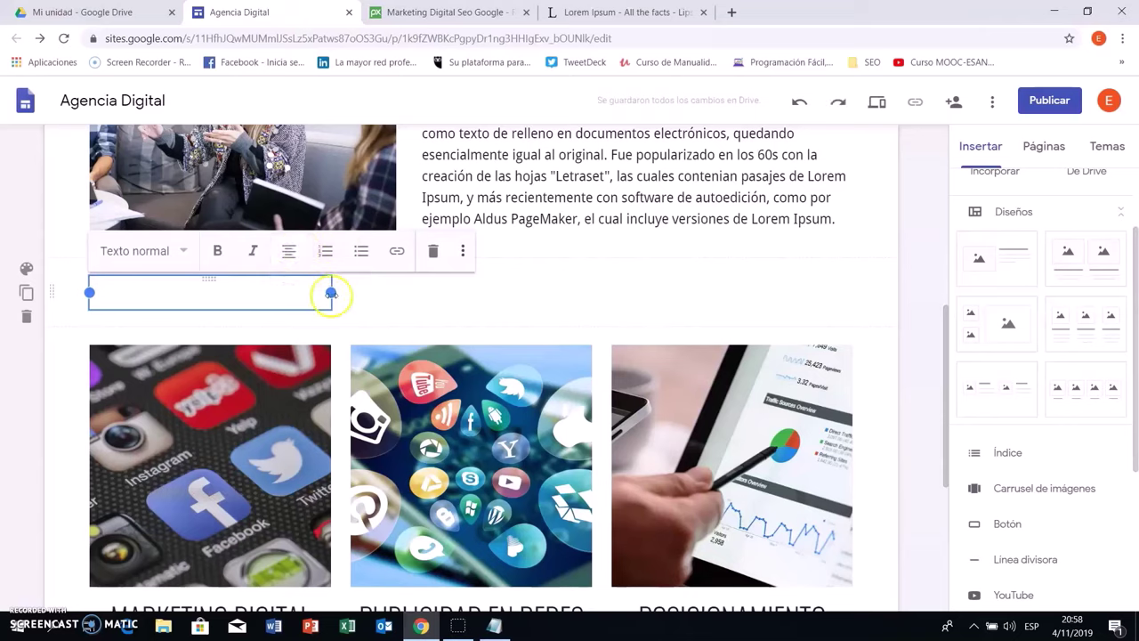
left_click_drag(331, 293, 871, 301)
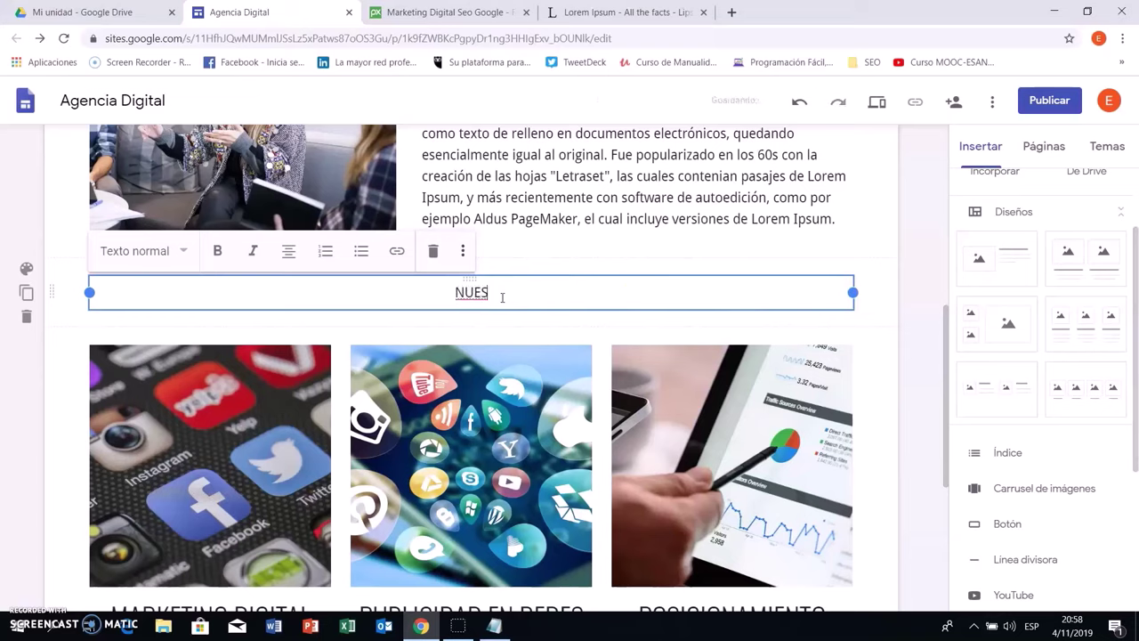
Step: Type NUESTROS SERVICIOS in the box and give it the Encabezado style
type("RVICIOS")
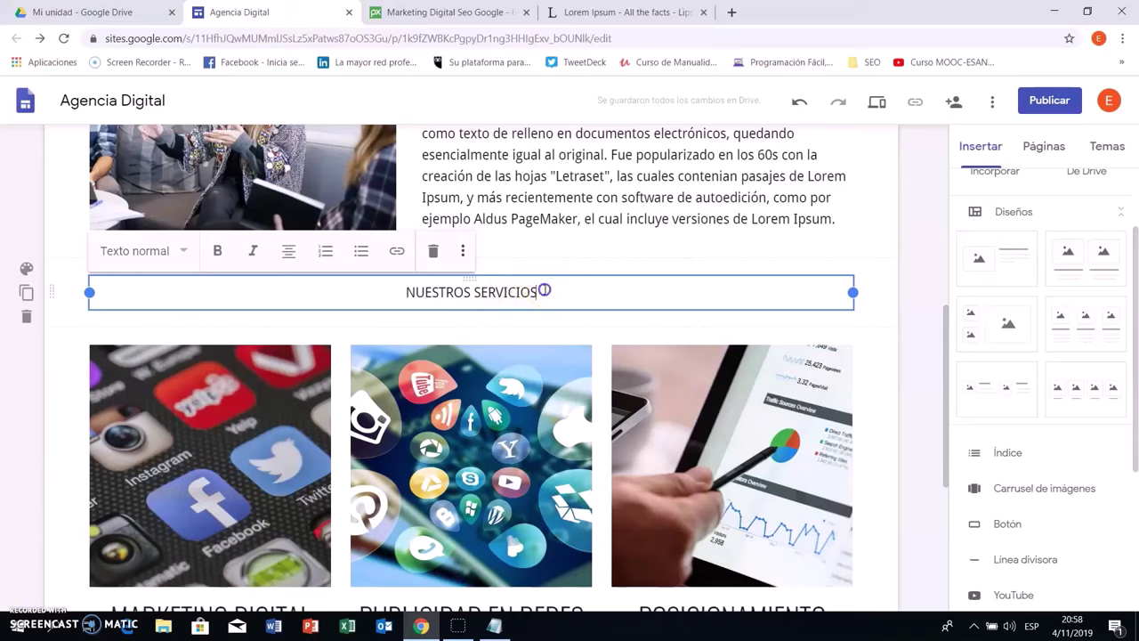
left_click_drag(543, 290, 391, 291)
left_click(178, 250)
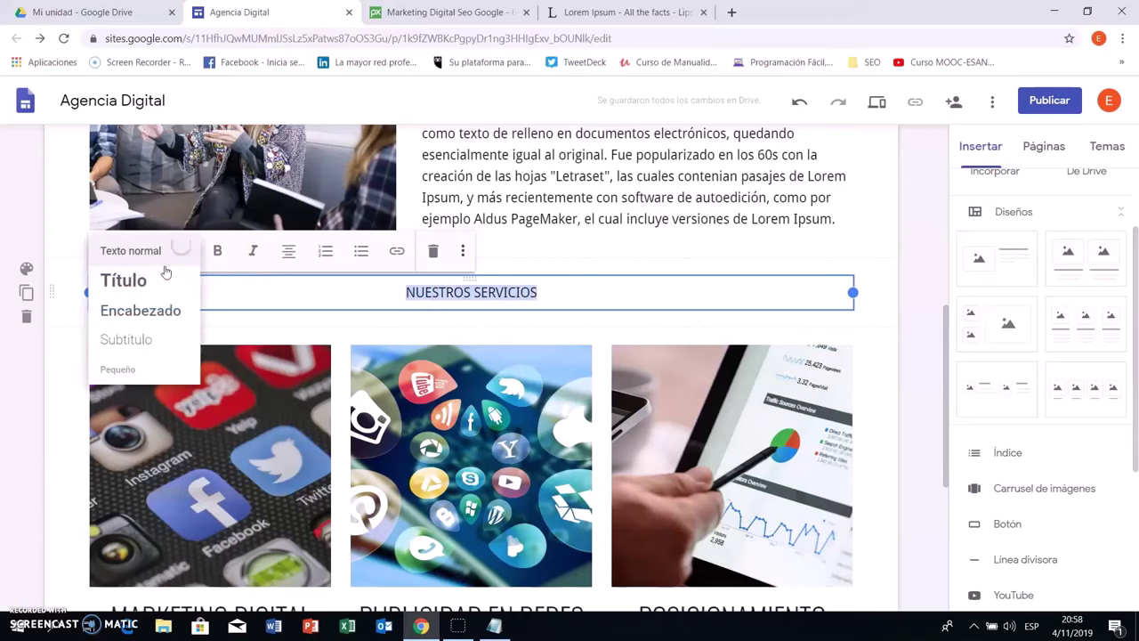
left_click(160, 308)
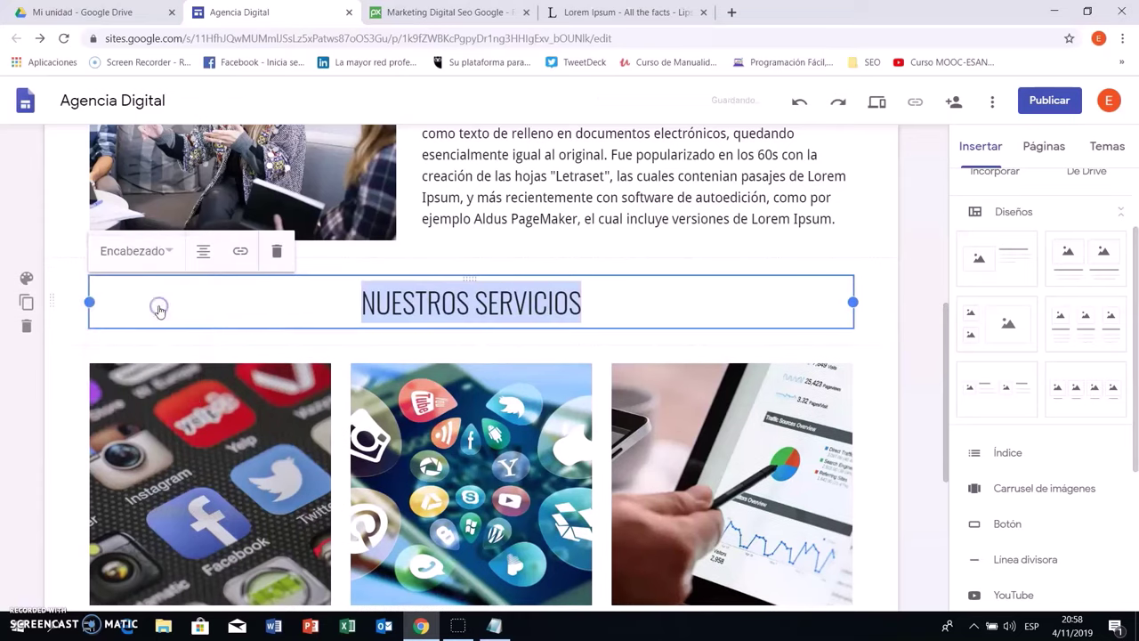
left_click(611, 308)
left_click(96, 313)
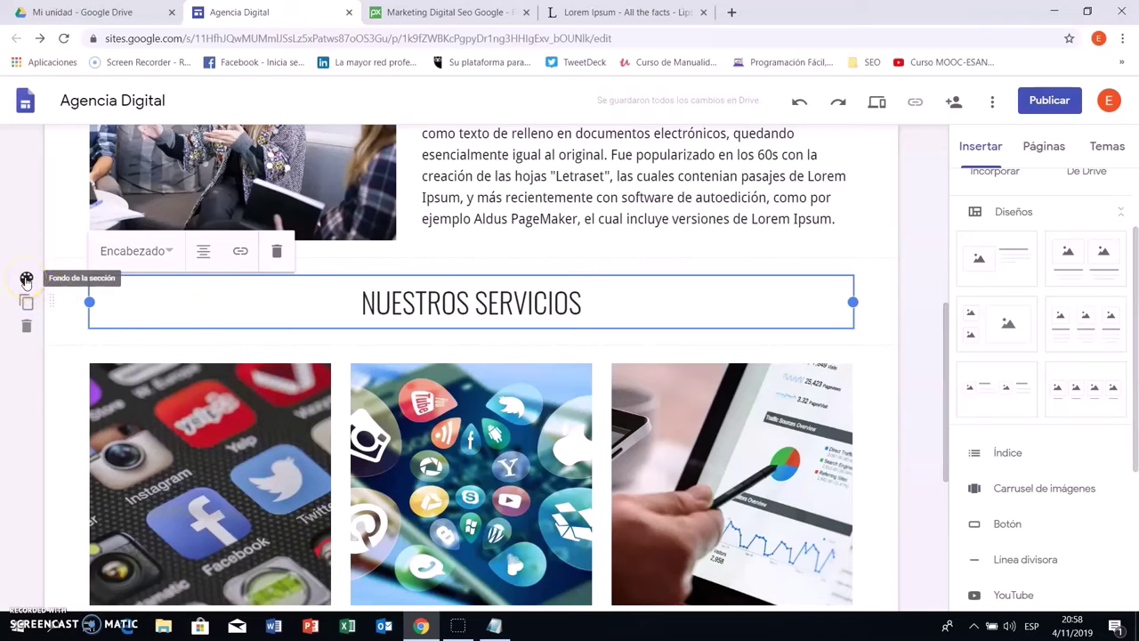
Step: Set the NUESTROS SERVICIOS section background to purple Énfasis 2 after briefly trying Énfasis 1
left_click(27, 280)
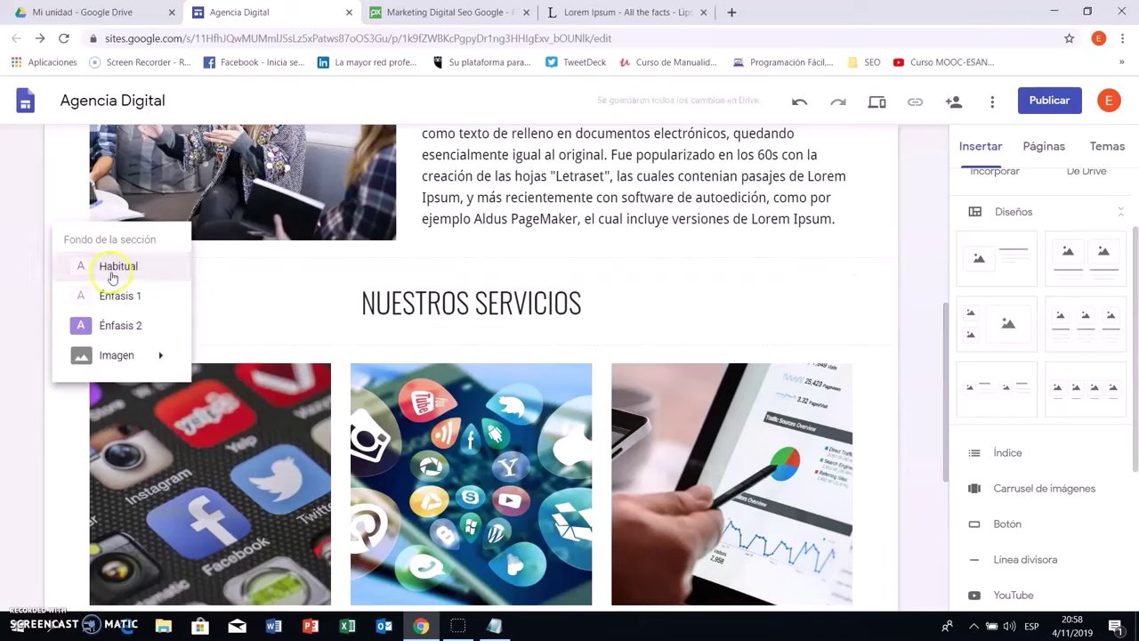
left_click(129, 297)
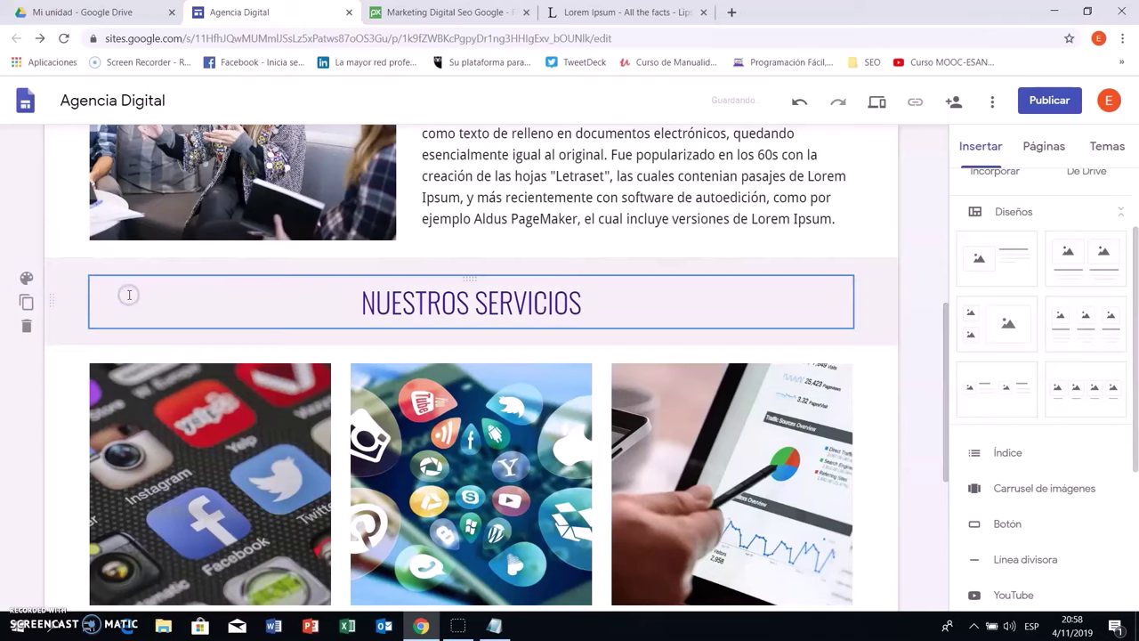
left_click(25, 280)
left_click(112, 327)
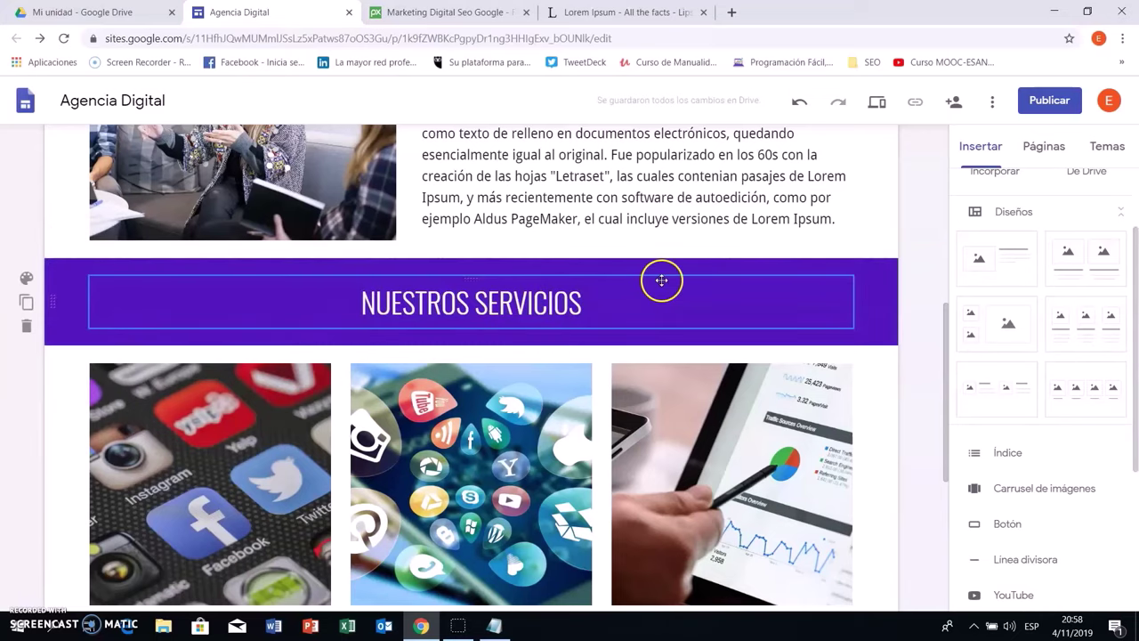
scroll(663, 283, "up", 2)
scroll(798, 400, "down", 1)
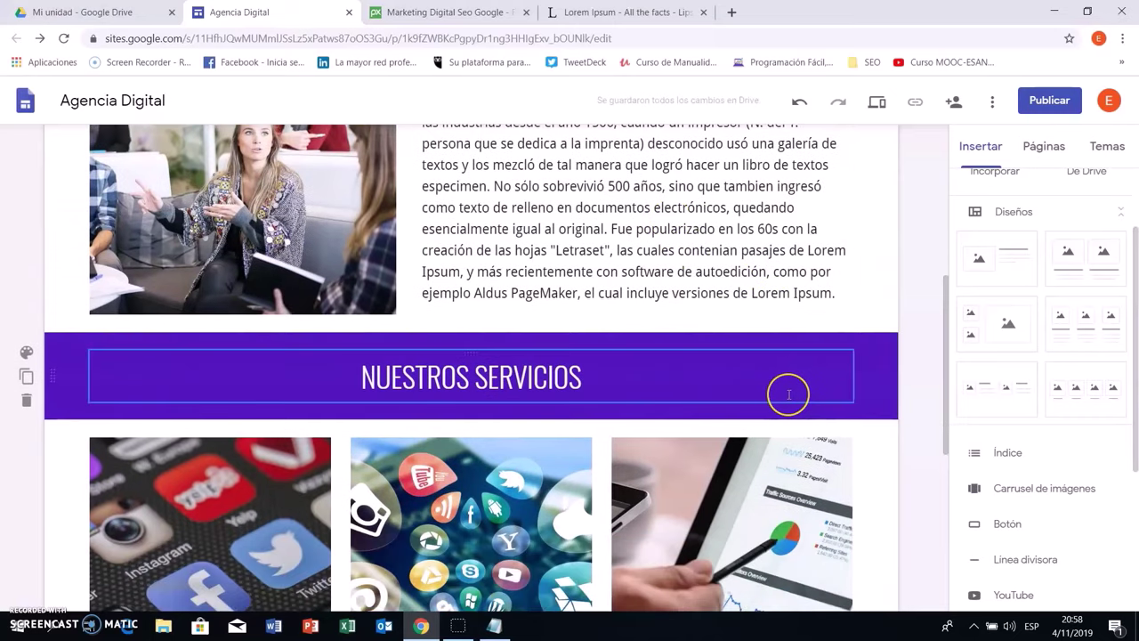
scroll(789, 394, "up", 5)
mouse_move(73, 152)
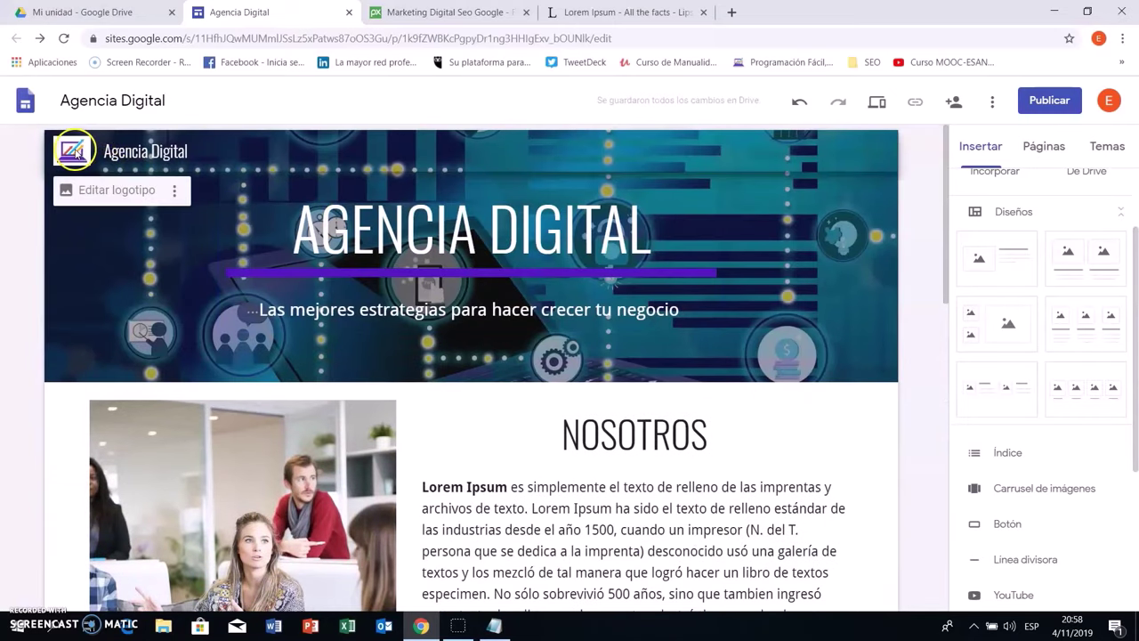
scroll(542, 315, "down", 4)
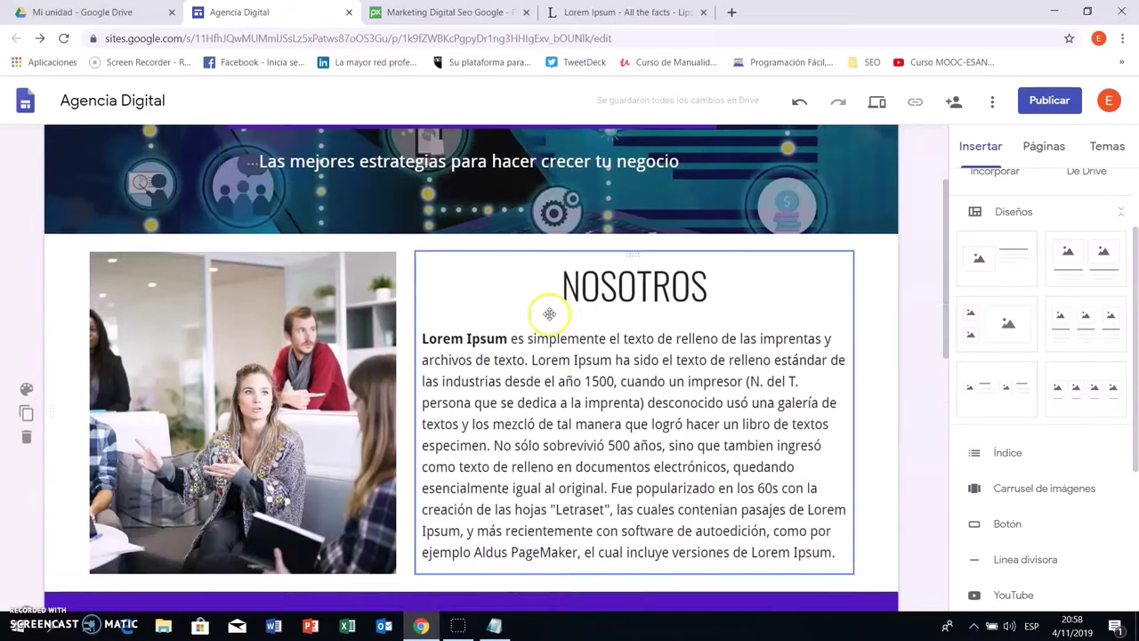
scroll(531, 305, "up", 4)
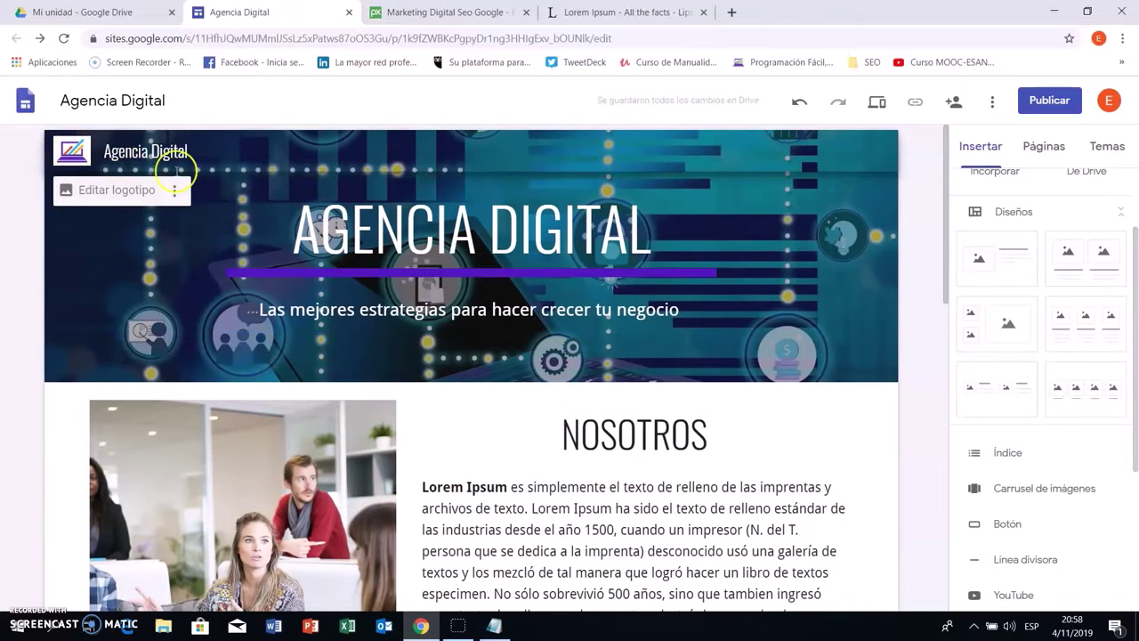
scroll(623, 311, "down", 9)
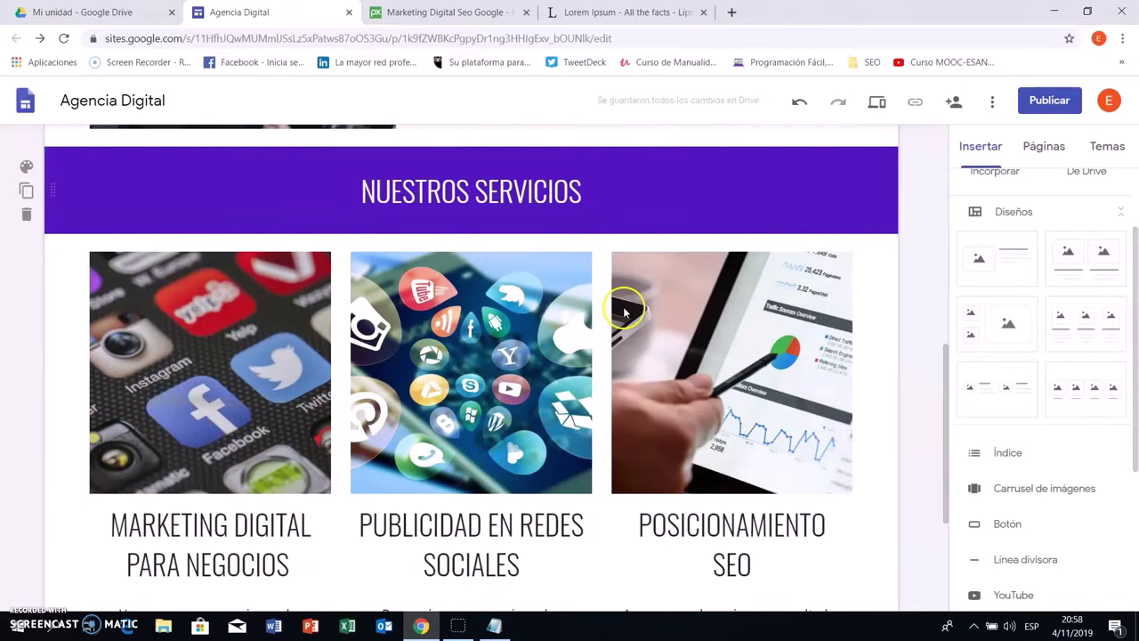
scroll(623, 311, "down", 1)
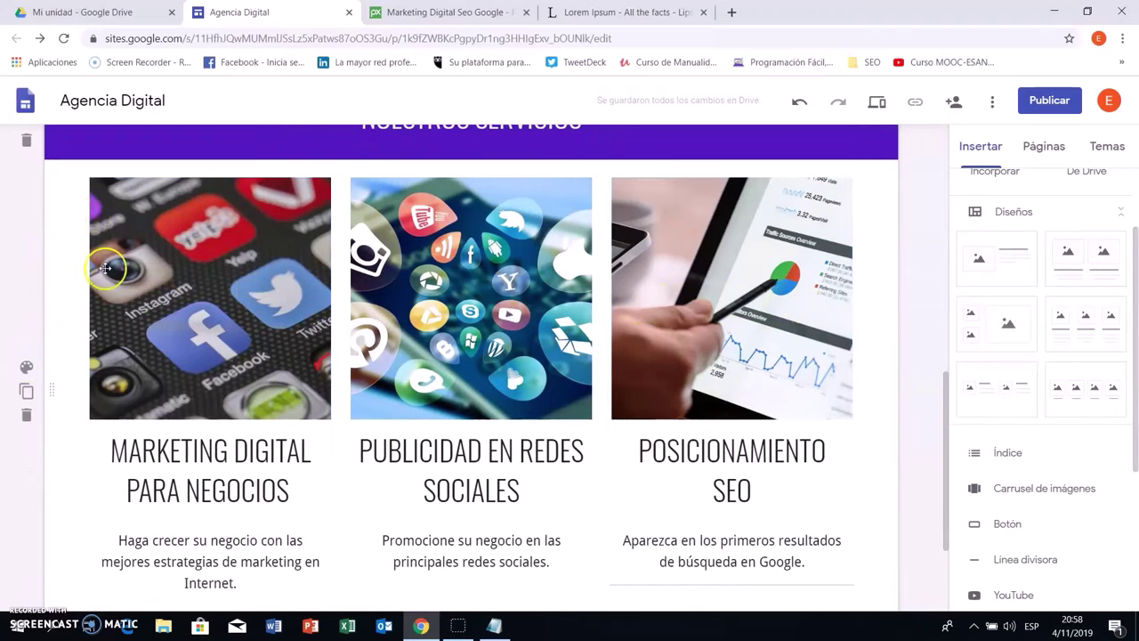
scroll(89, 267, "down", 1)
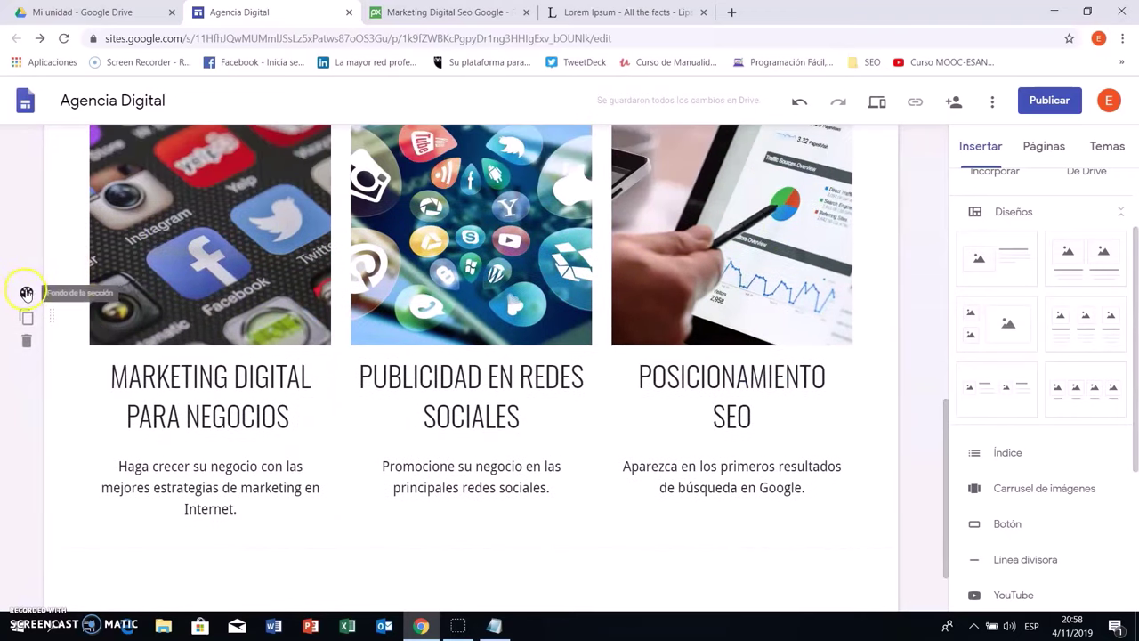
Step: Apply the purple Énfasis 2 background to the three-column services section
left_click(27, 293)
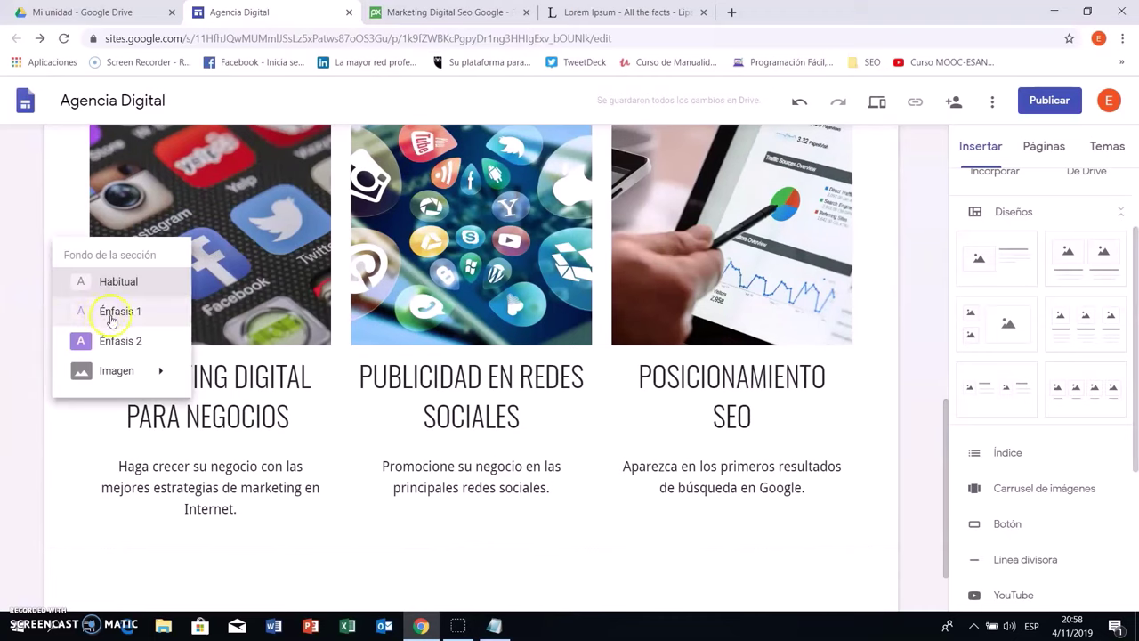
left_click(125, 342)
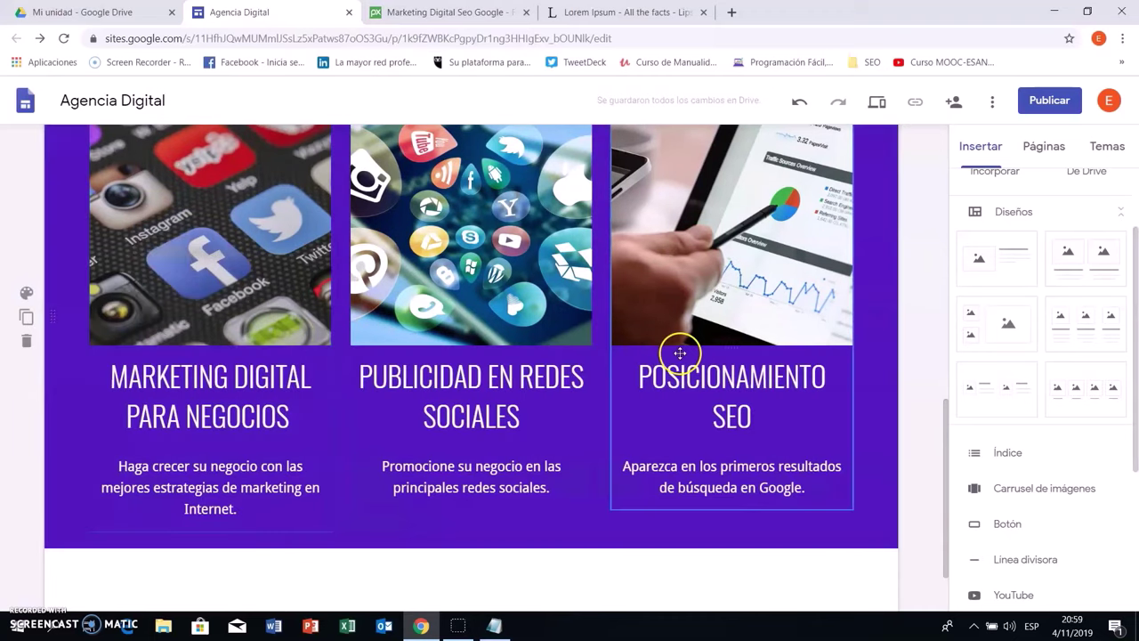
scroll(678, 351, "up", 4)
scroll(679, 353, "up", 4)
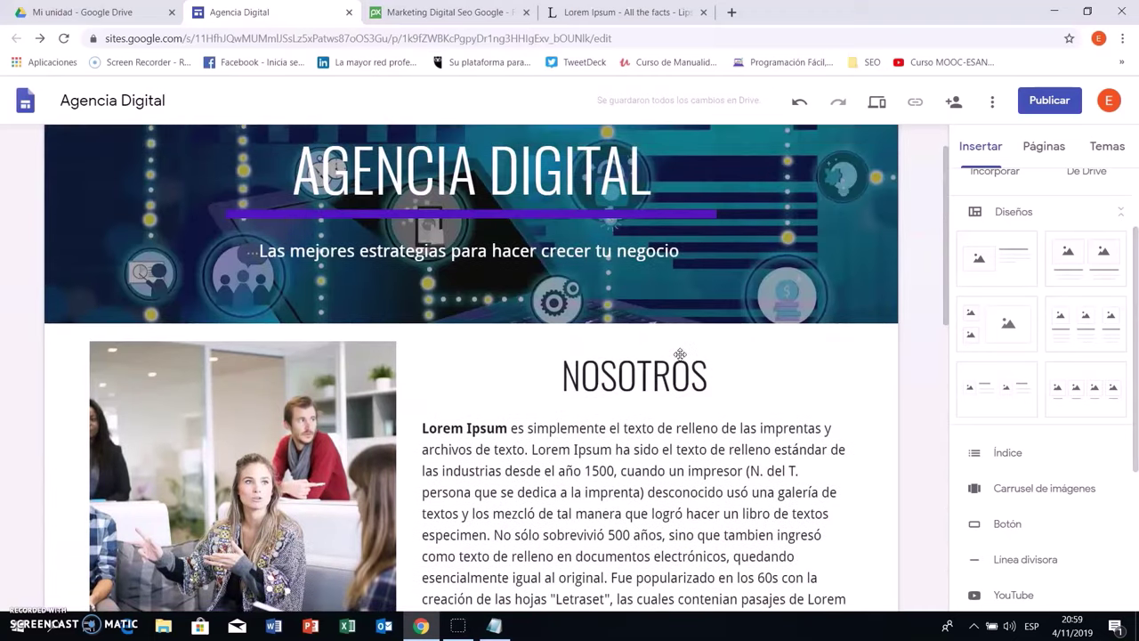
scroll(680, 359, "down", 5)
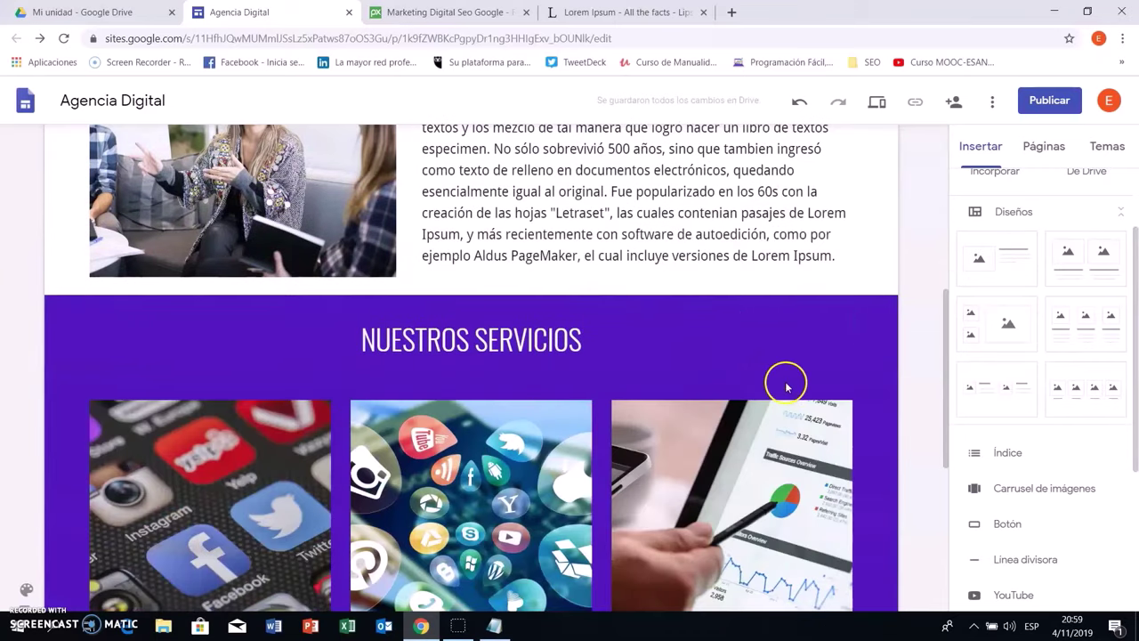
scroll(774, 378, "up", 4)
left_click(654, 289)
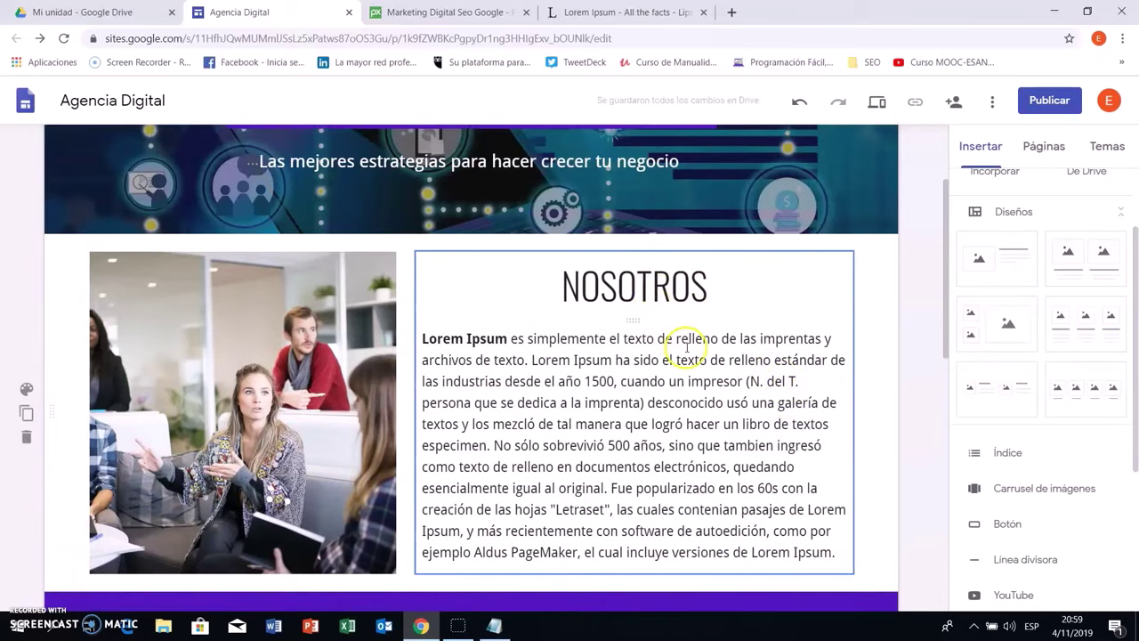
scroll(687, 347, "down", 3)
left_click(630, 327)
scroll(653, 339, "down", 5)
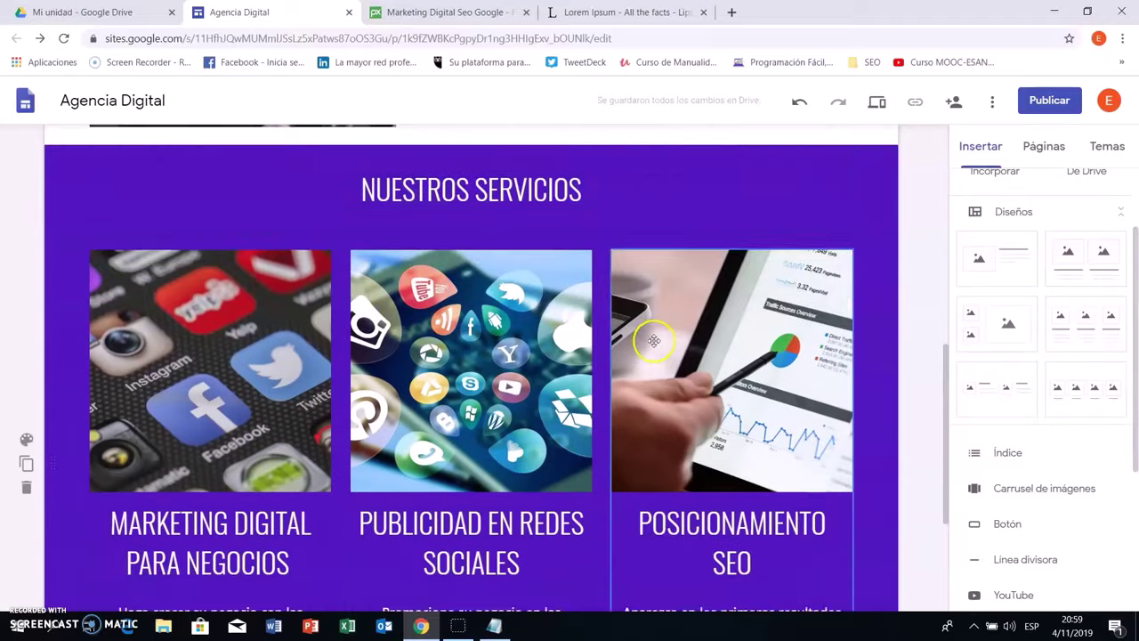
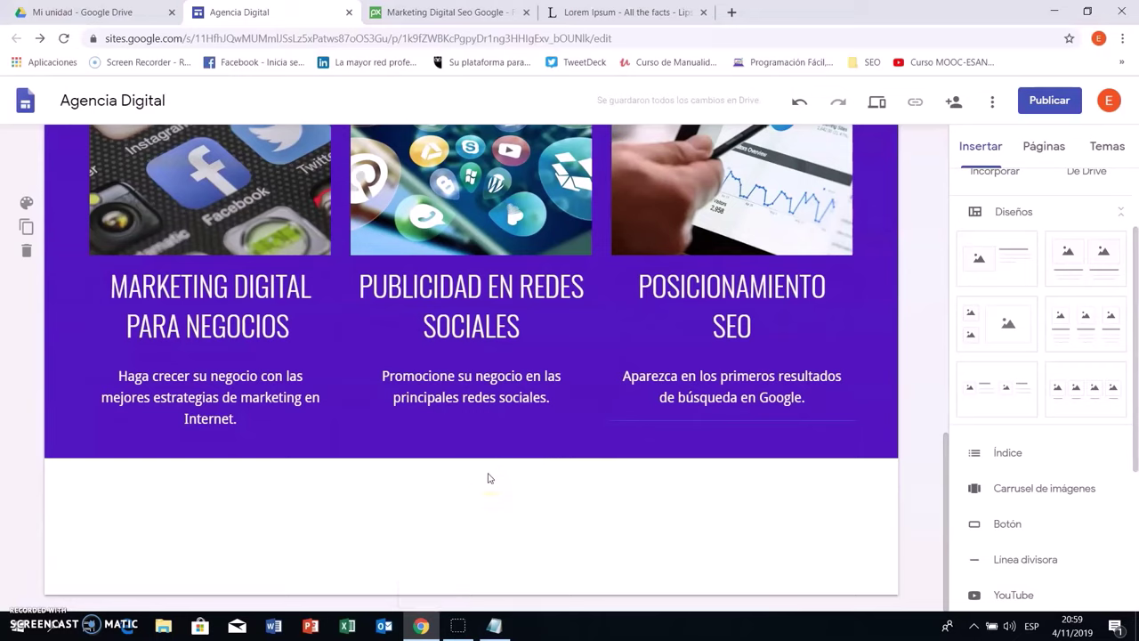
Step: Add a text box below the purple services section and write NUESTRO PORTAFOLIO
double_click(487, 478)
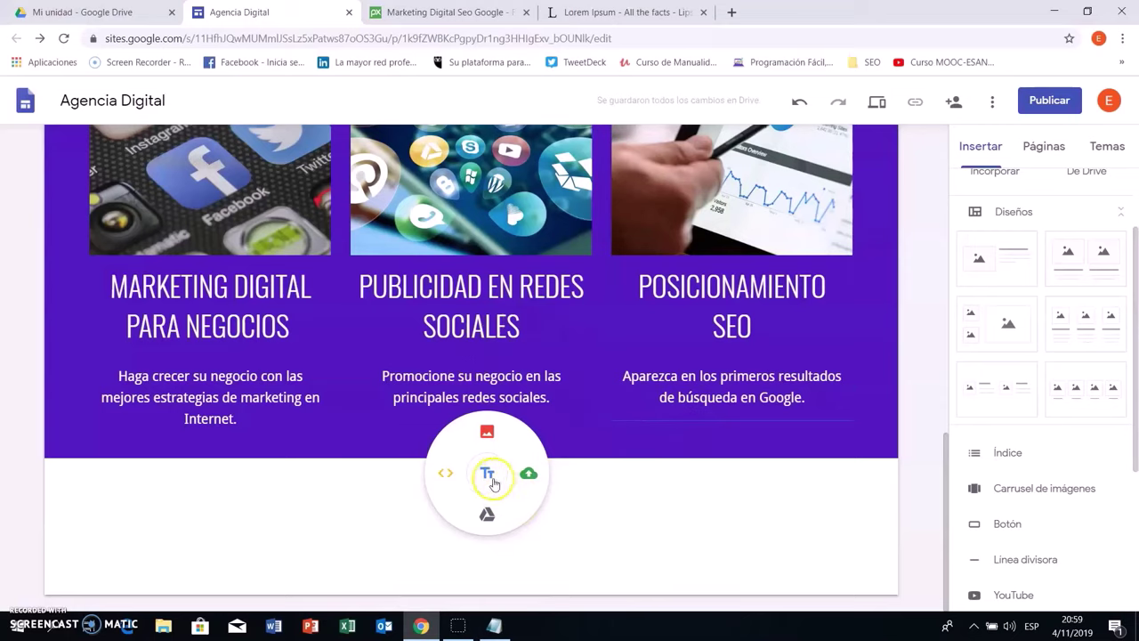
left_click(488, 478)
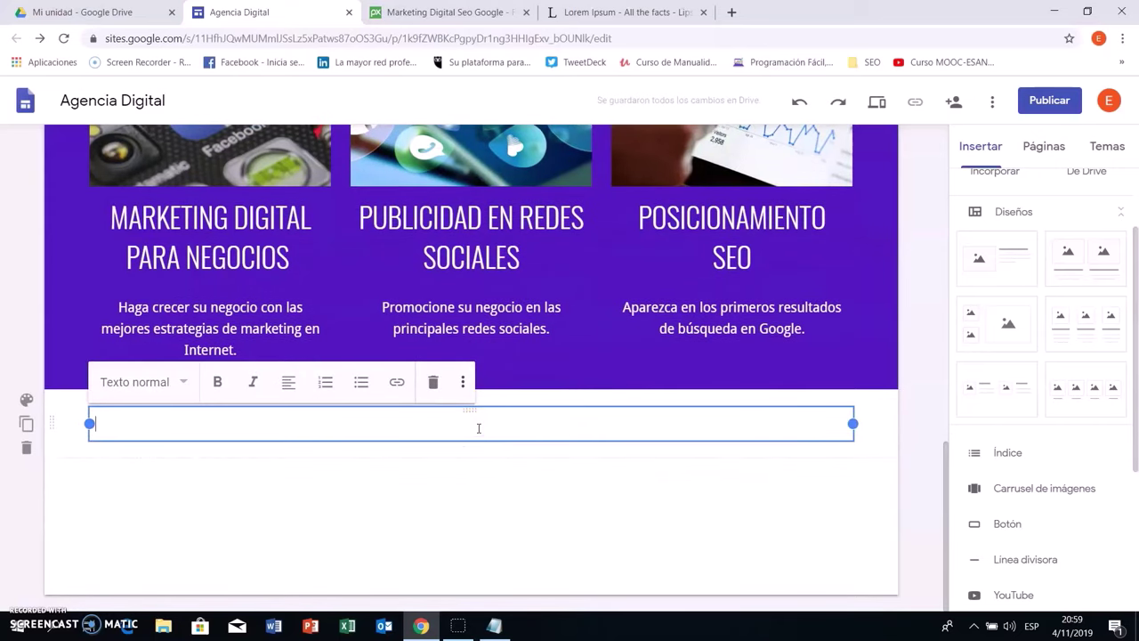
left_click(172, 424)
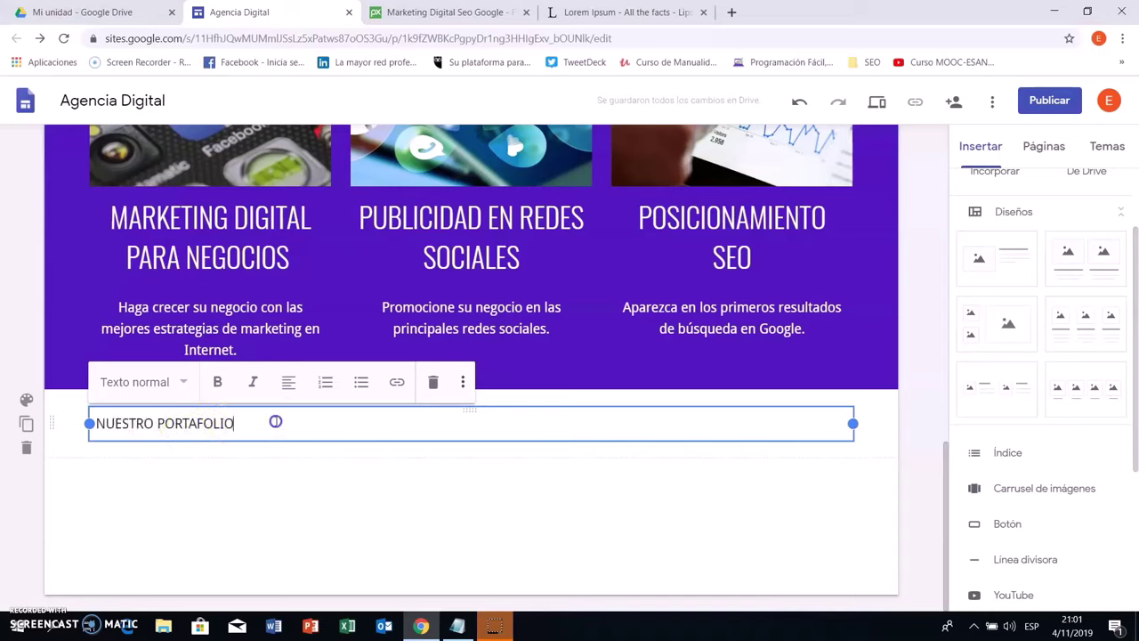
Step: Format NUESTRO PORTAFOLIO in Encabezado style with centre alignment
left_click_drag(275, 421, 113, 422)
left_click(147, 389)
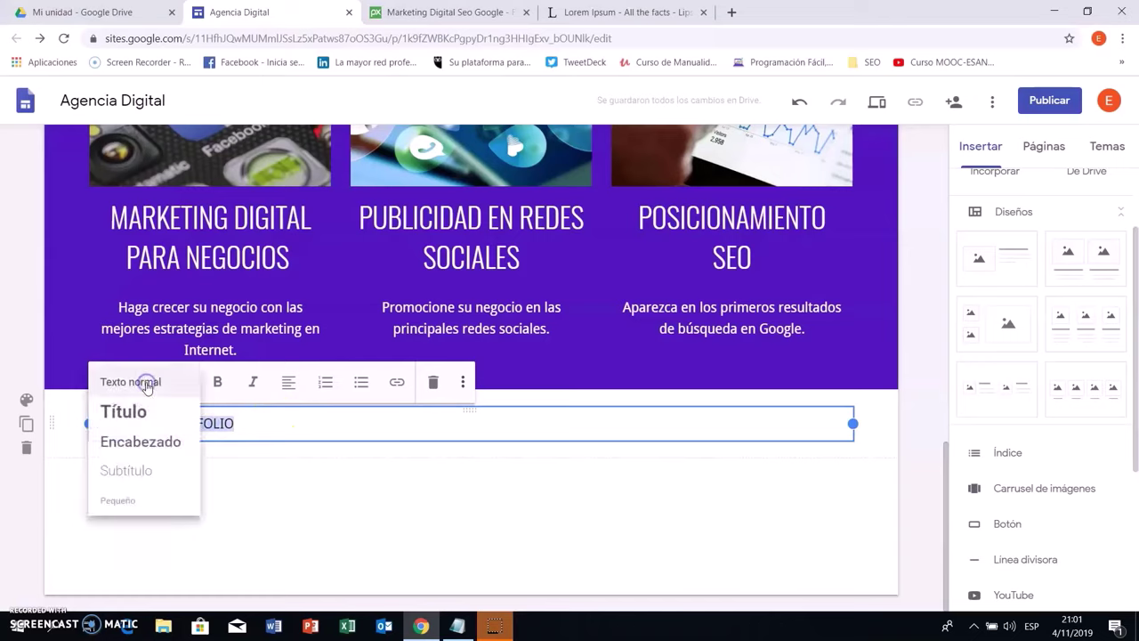
left_click(153, 439)
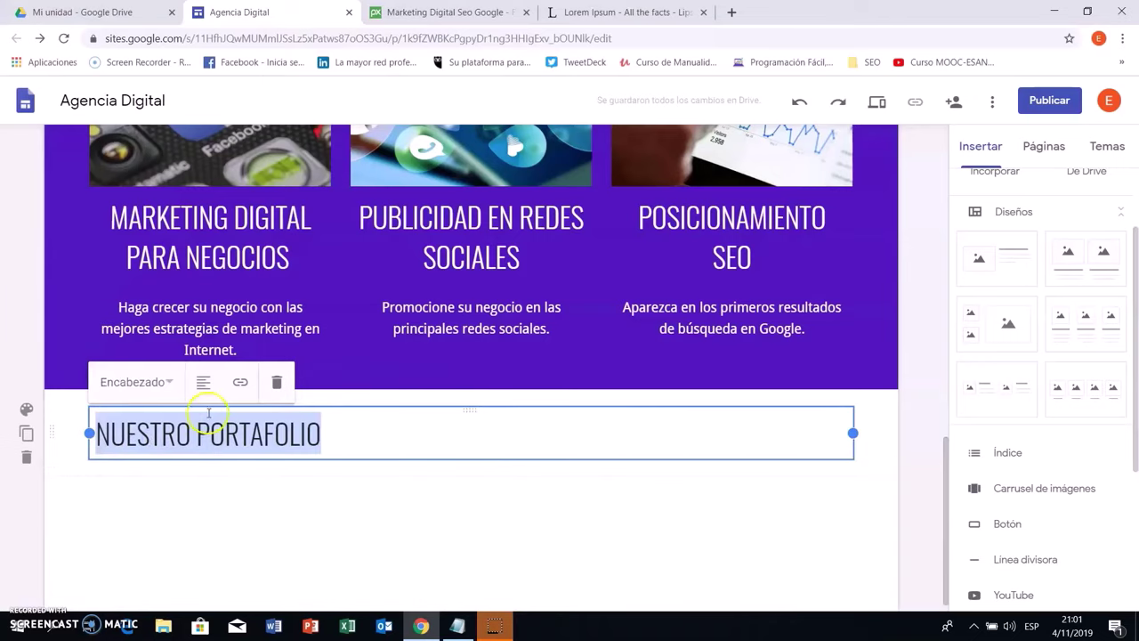
left_click(203, 383)
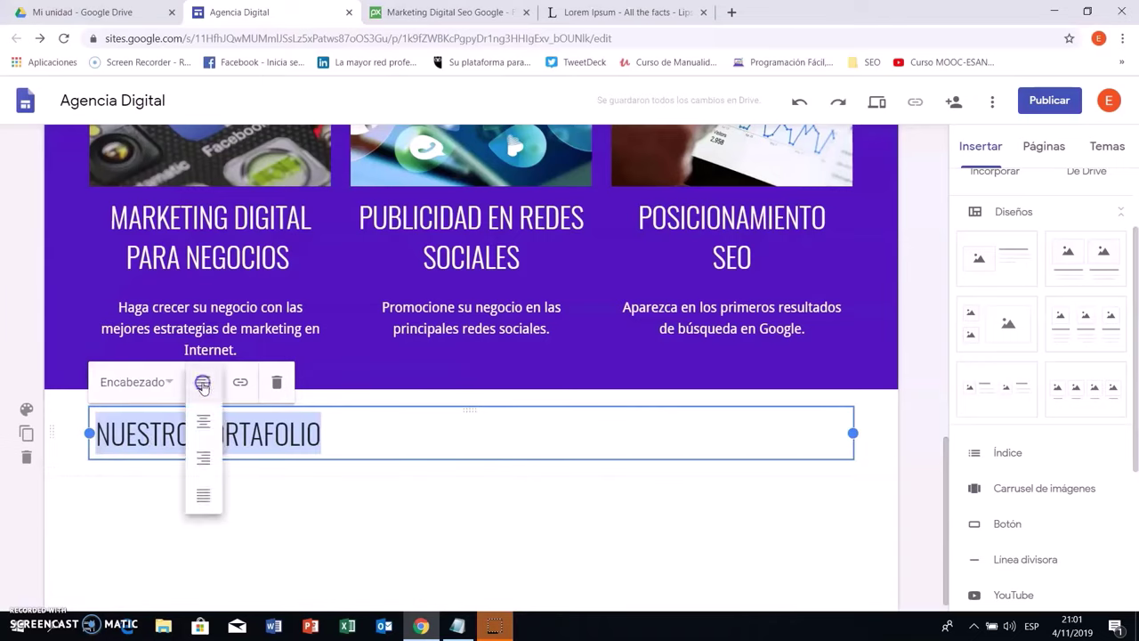
left_click(198, 424)
left_click(598, 434)
scroll(598, 434, "down", 1)
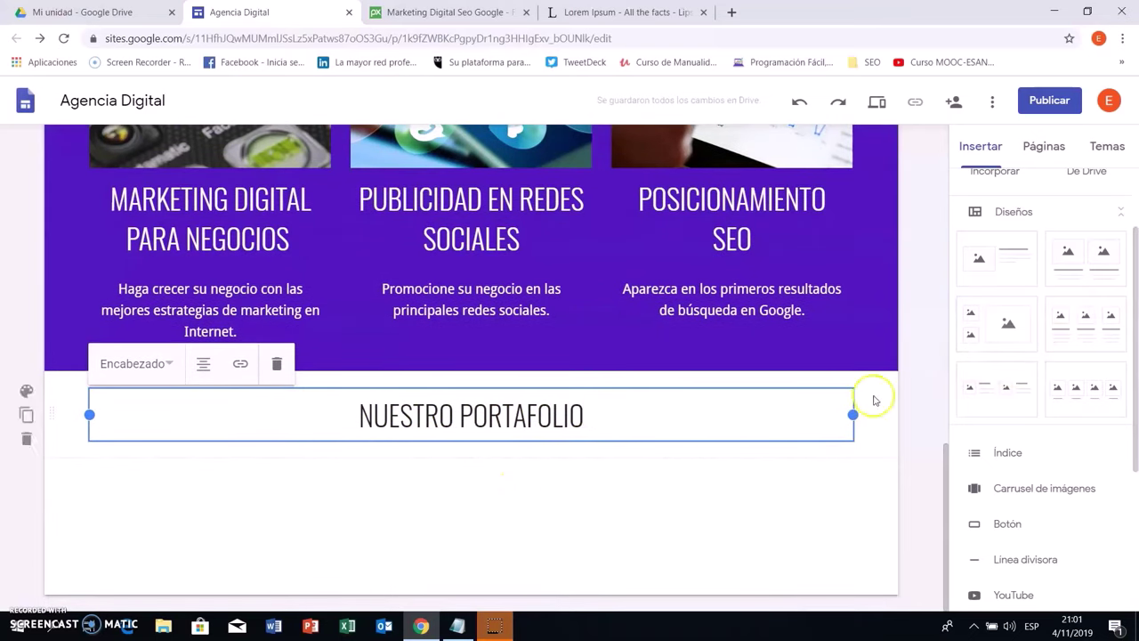
left_click(676, 489)
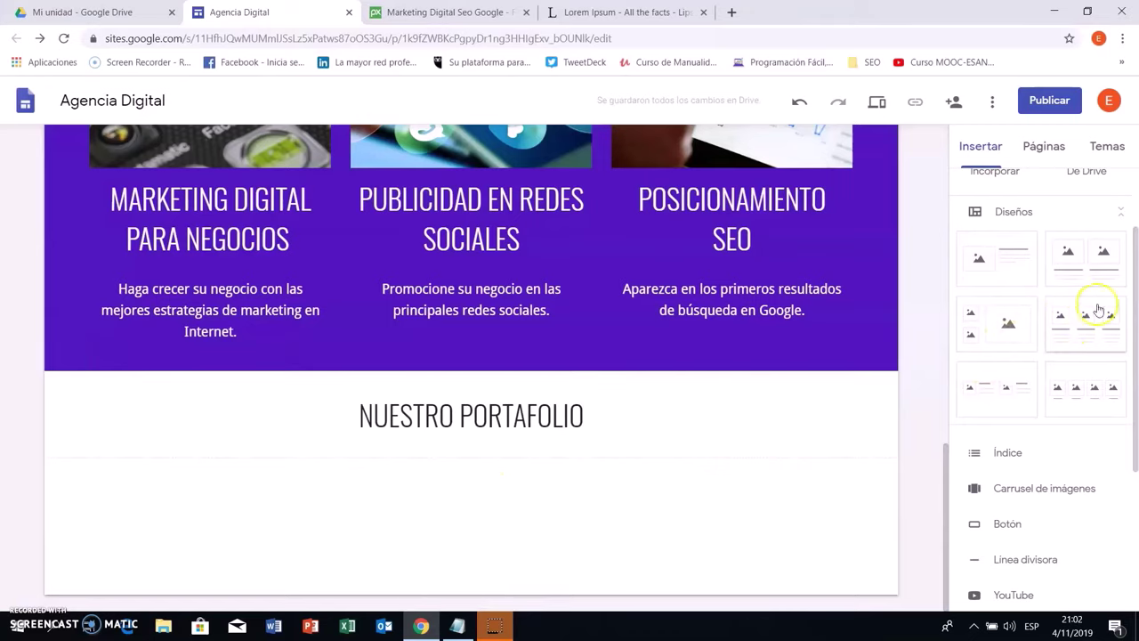
Step: Insert a three-image Diseños layout and upload social-media-marketing into the top-left placeholder
left_click(999, 333)
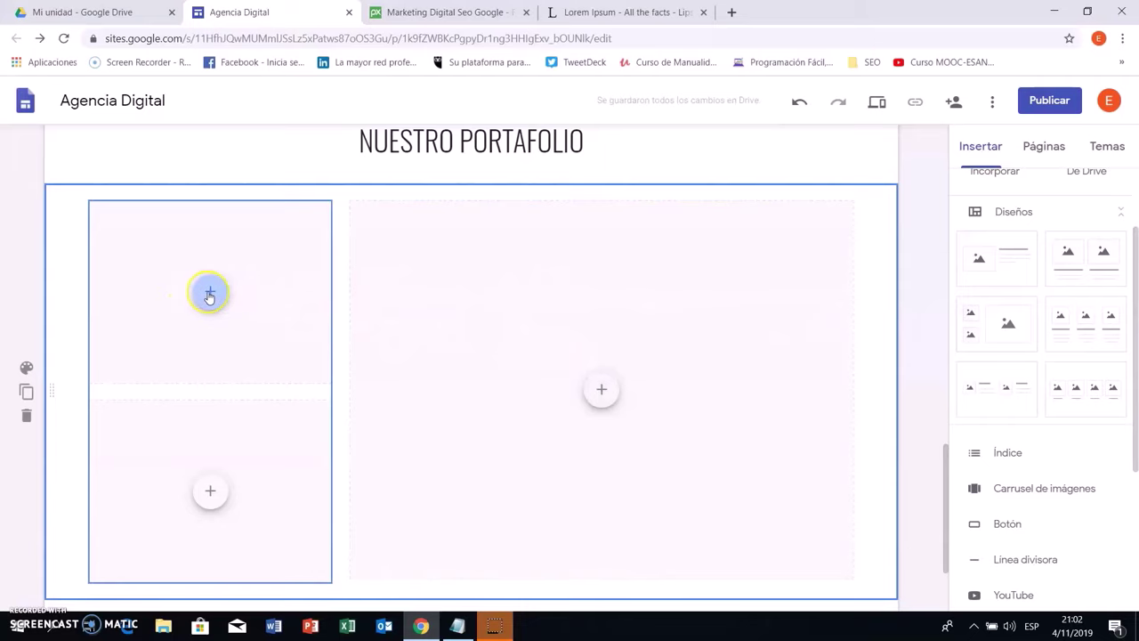
left_click(210, 294)
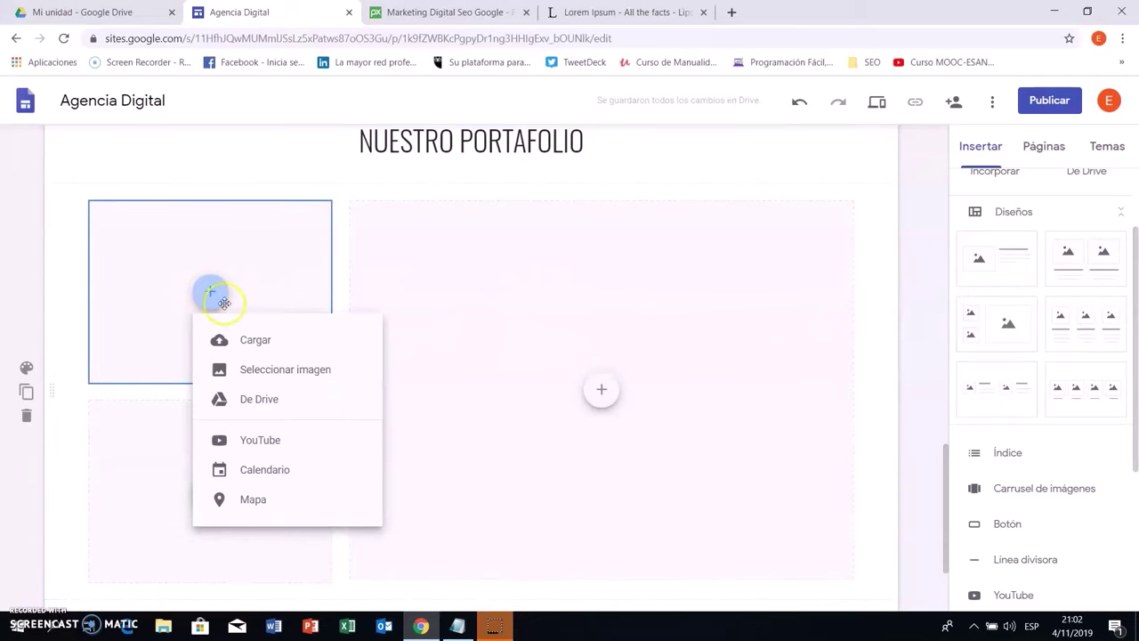
left_click(280, 343)
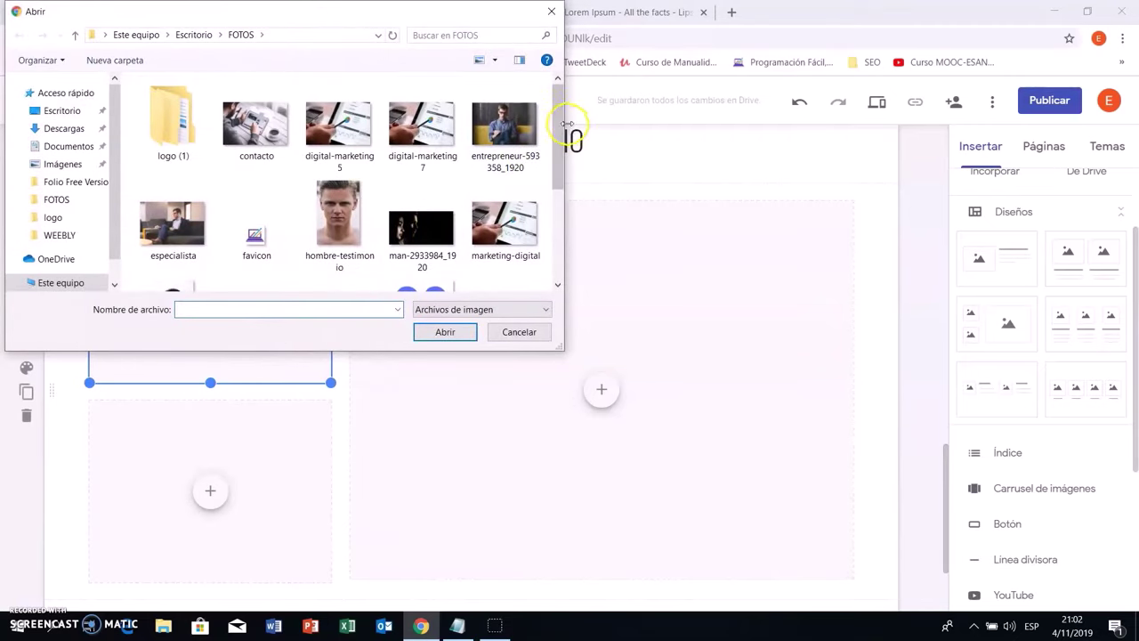
left_click_drag(558, 125, 516, 217)
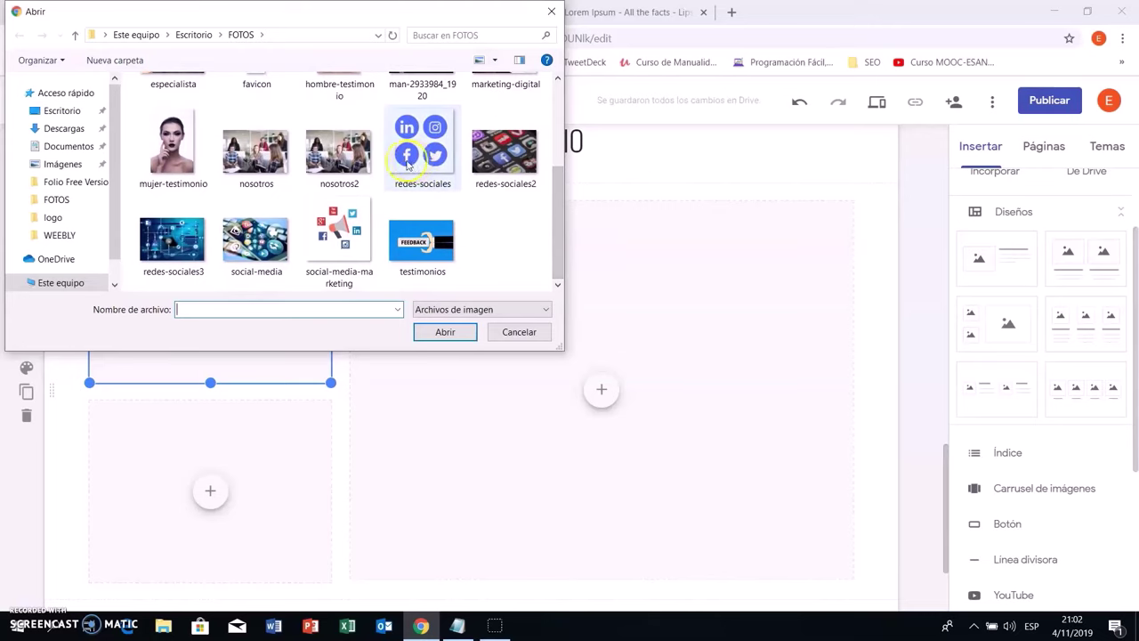
double_click(338, 233)
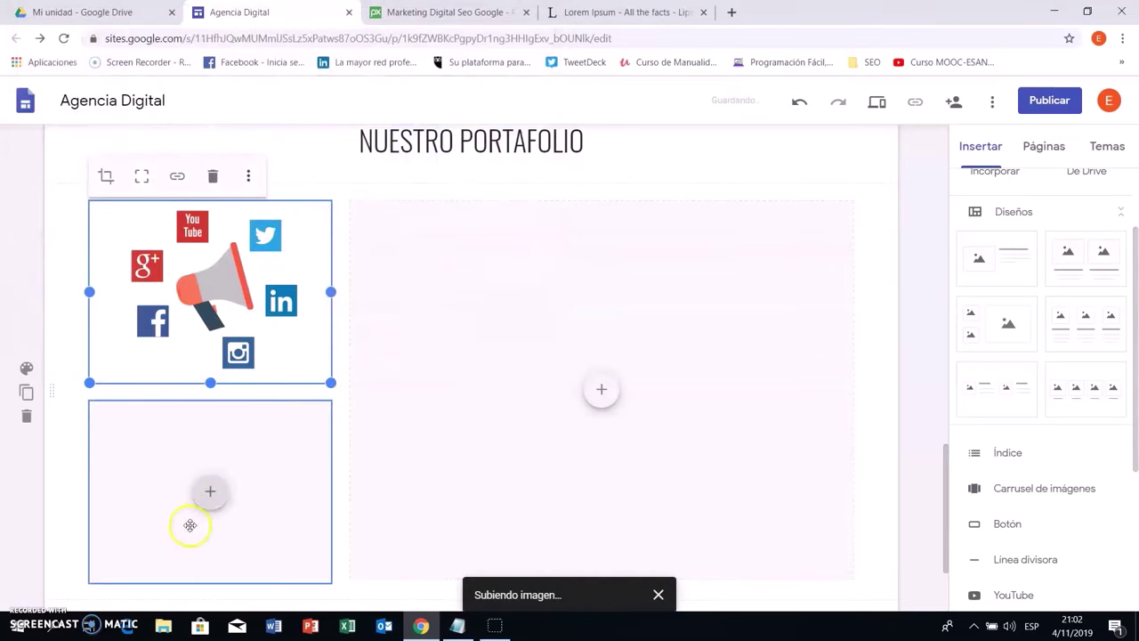
Step: Upload the contacto tablet photo into the lower-left placeholder
left_click(210, 491)
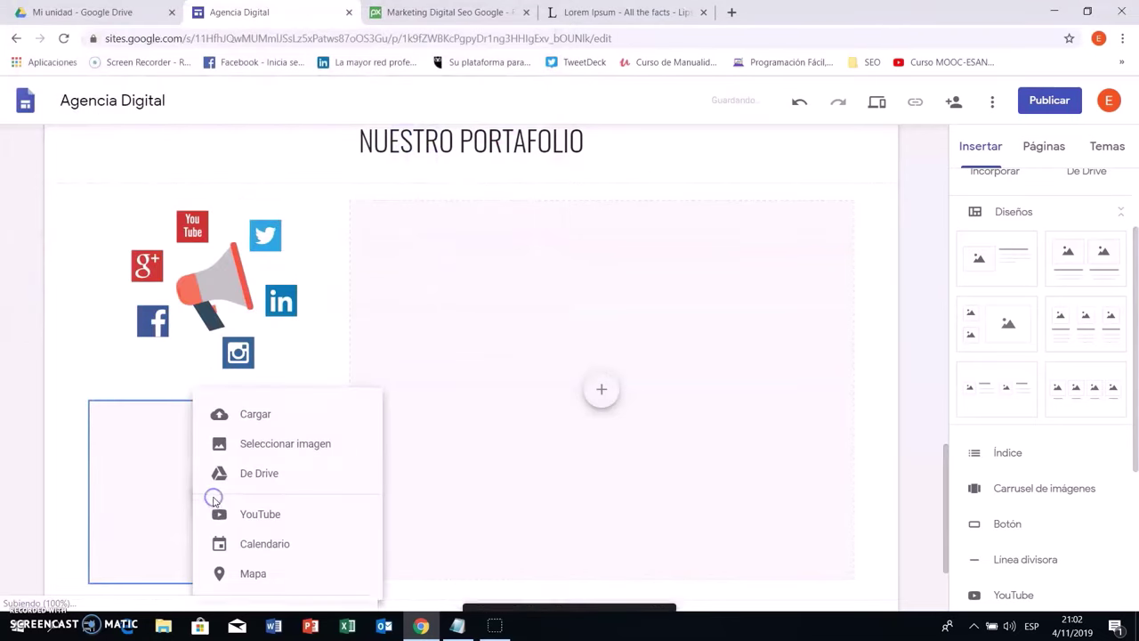
left_click(283, 426)
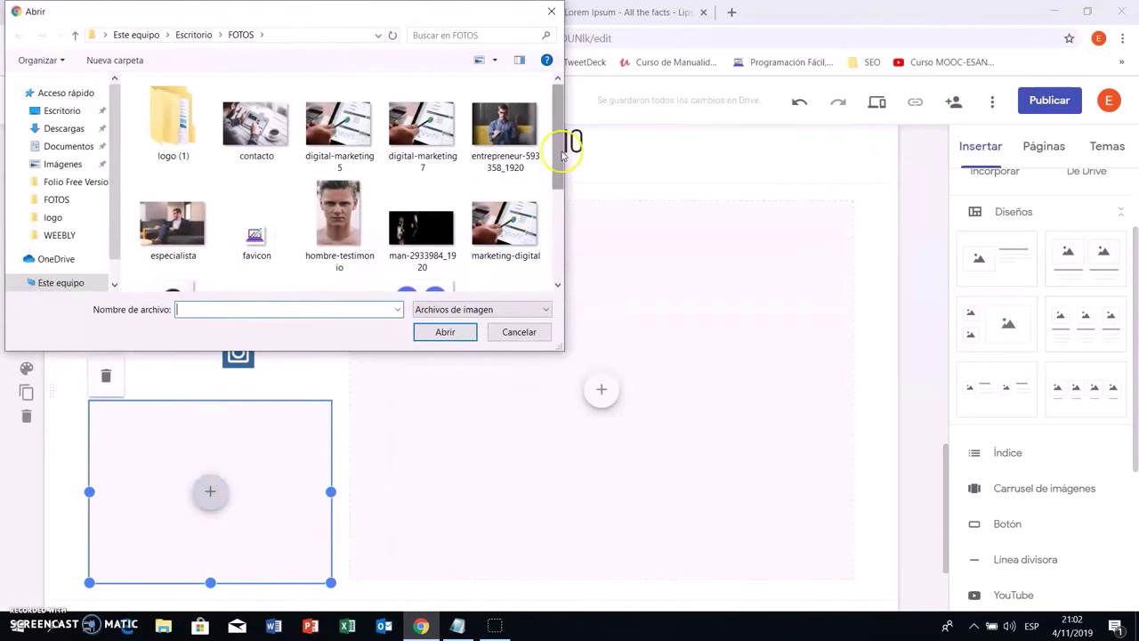
left_click_drag(559, 149, 559, 233)
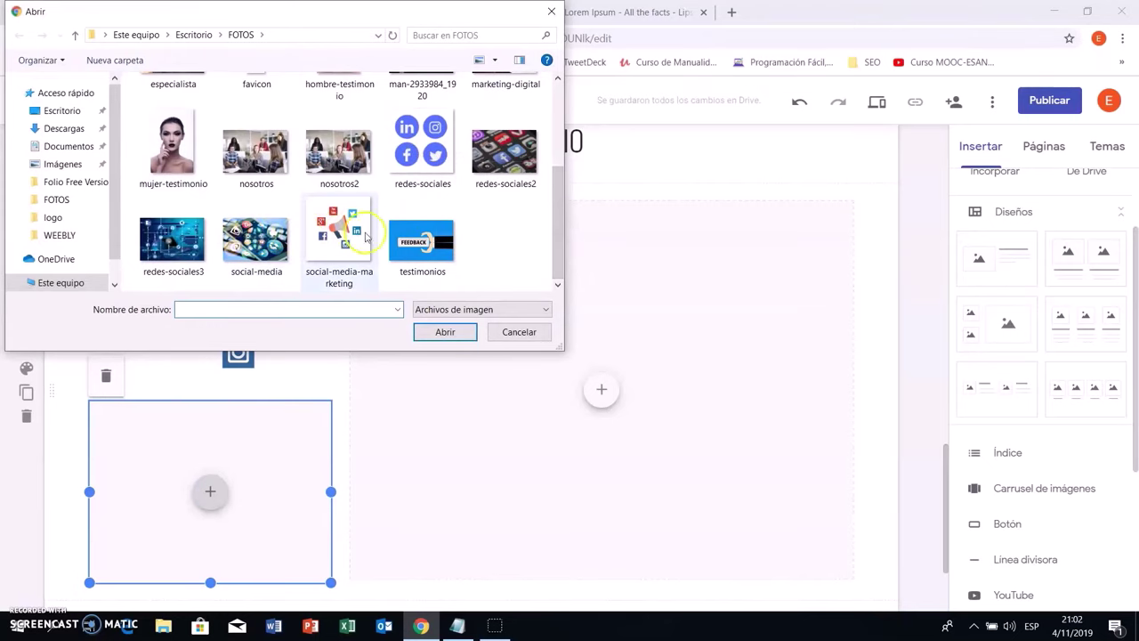
left_click_drag(560, 223, 572, 140)
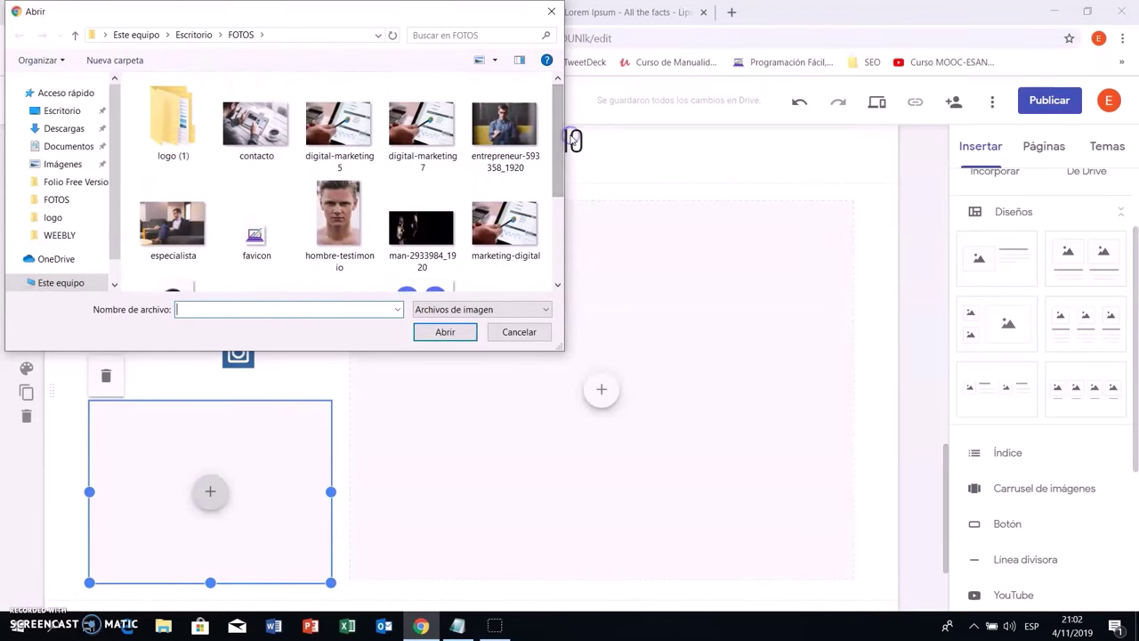
double_click(272, 131)
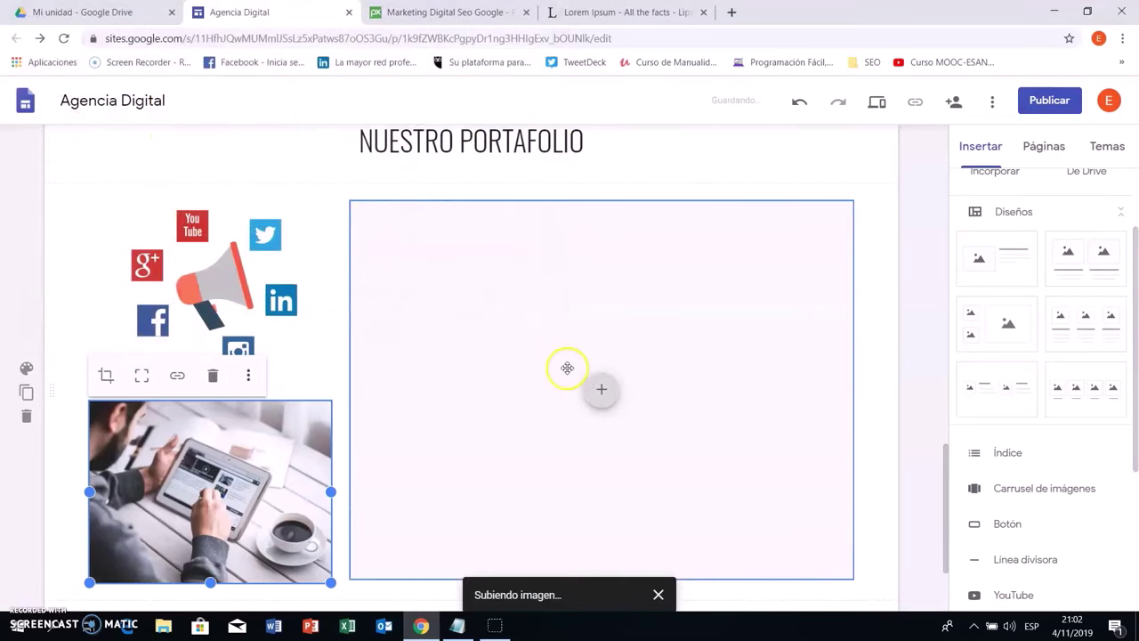
Step: Upload the digital-marketing 7 chart photo into the large right placeholder
left_click(603, 392)
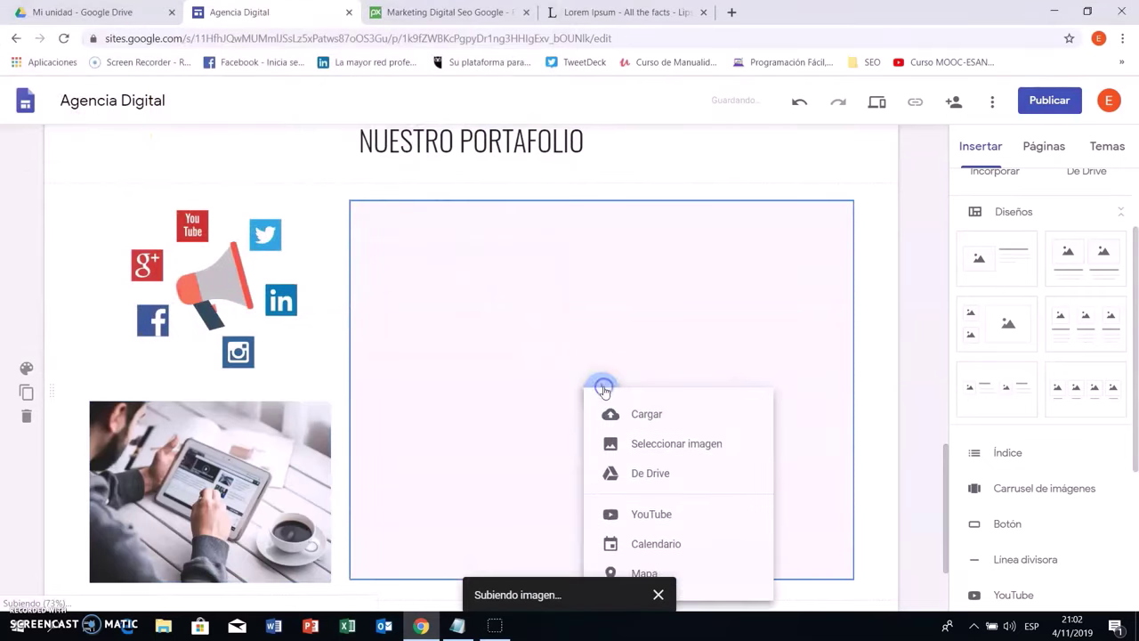
left_click(648, 414)
mouse_move(559, 158)
left_mouse_down()
mouse_move(559, 189)
mouse_move(567, 140)
left_mouse_up()
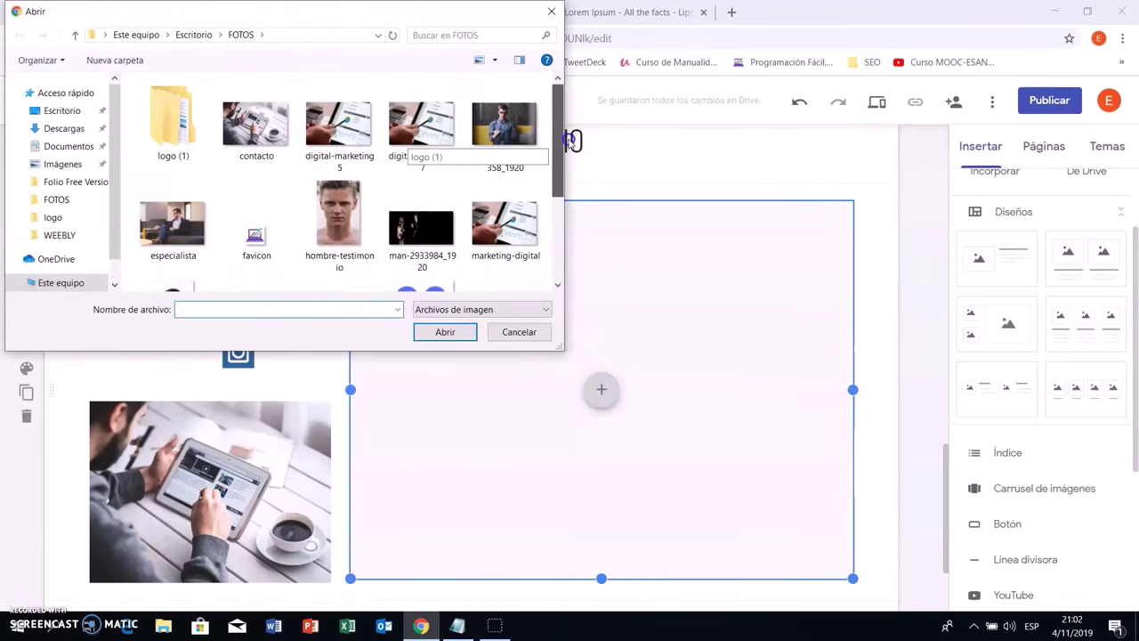
double_click(421, 125)
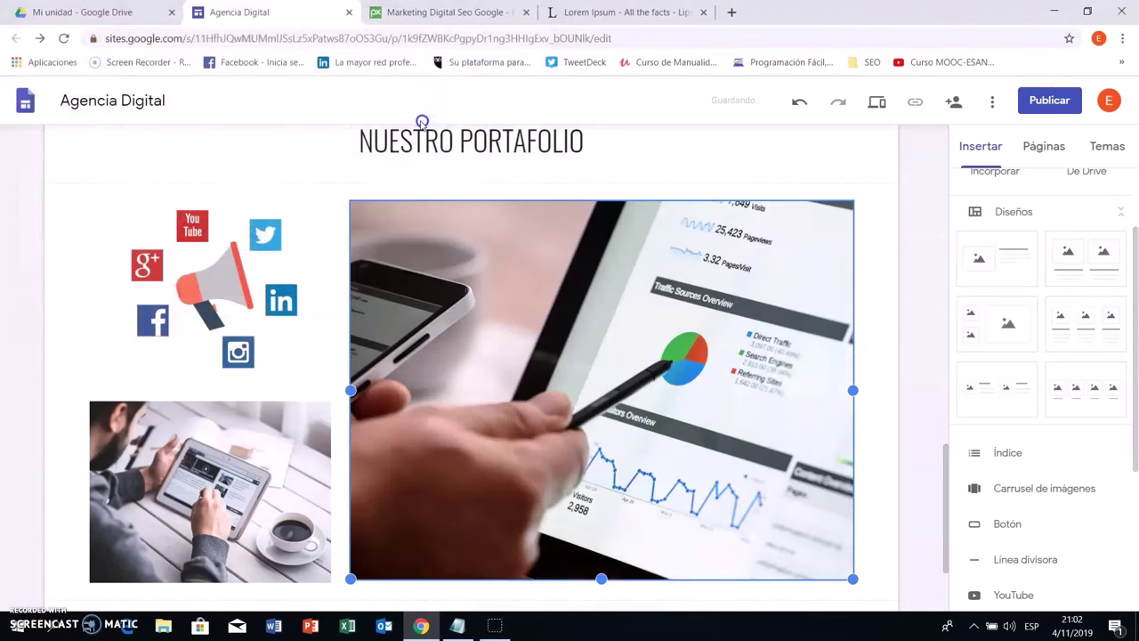
scroll(601, 342, "down", 2)
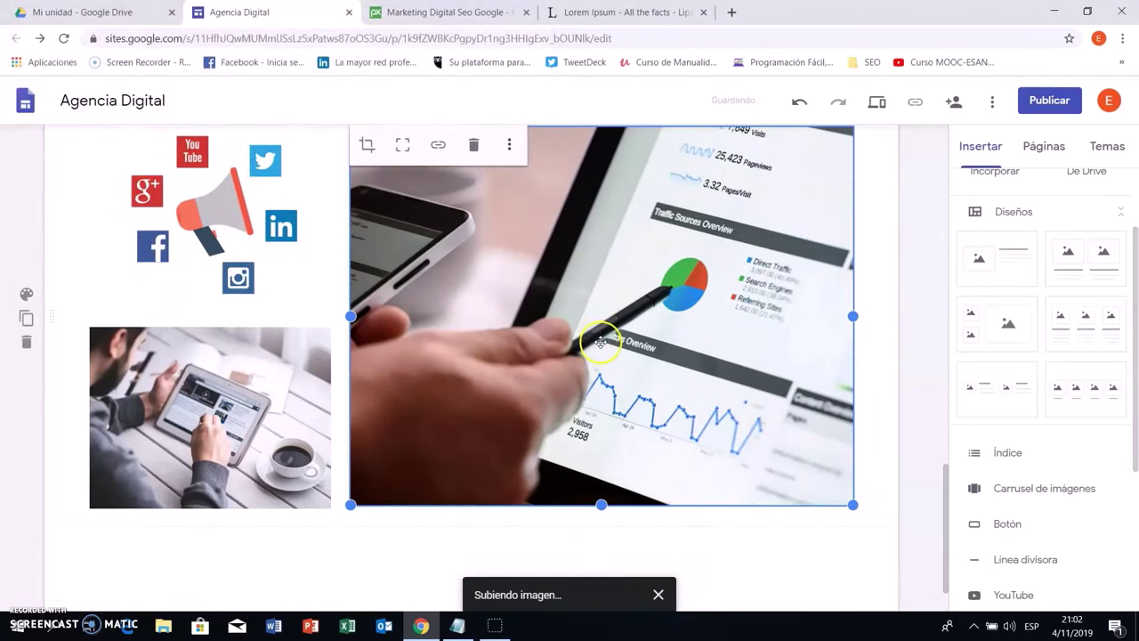
scroll(601, 342, "up", 3)
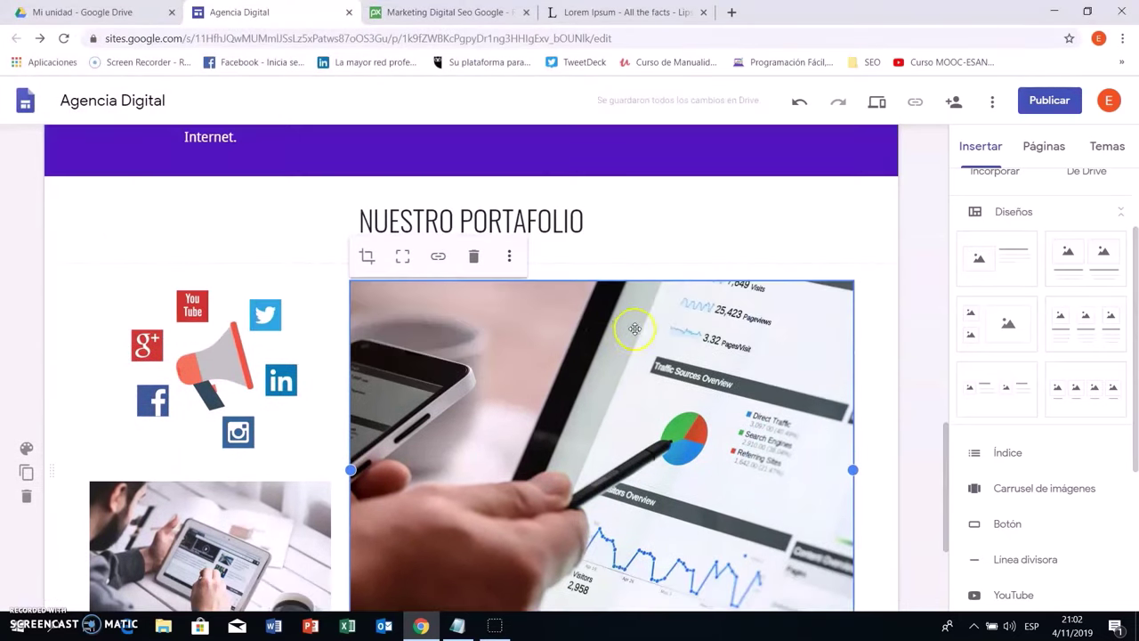
scroll(683, 328, "down", 3)
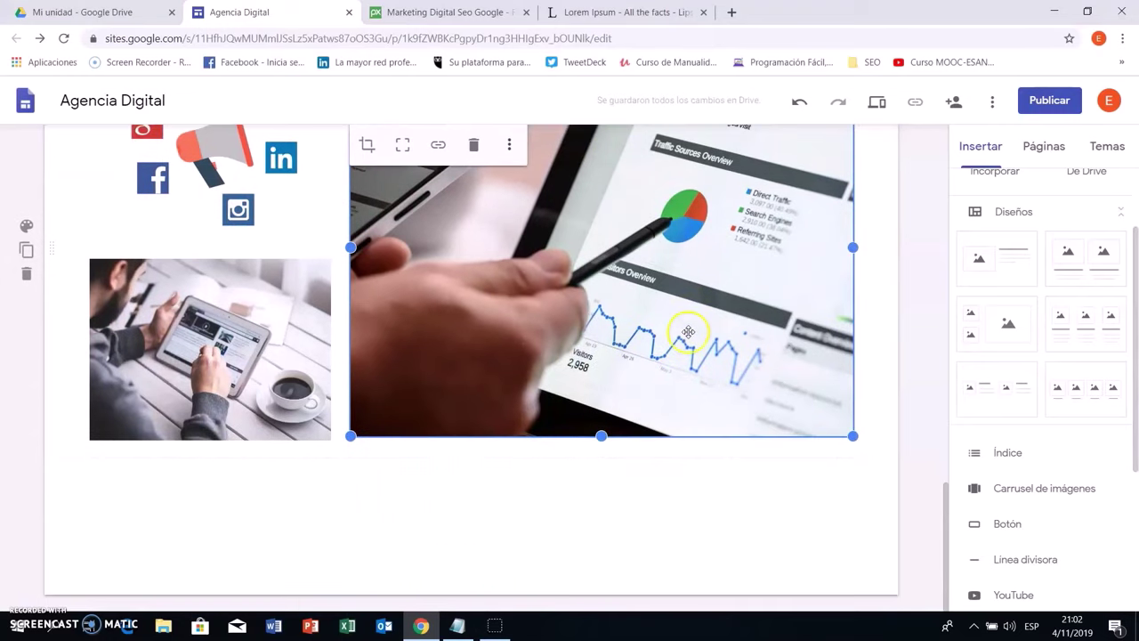
Step: Narrow the chart image and make the social-media image wider and taller
left_click(26, 250)
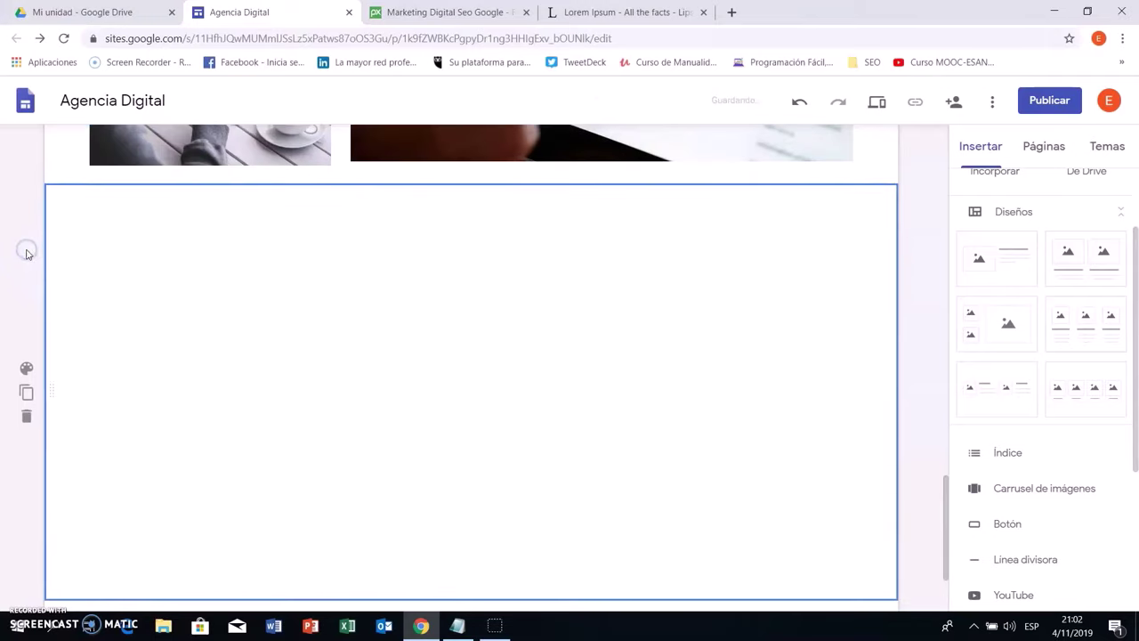
scroll(609, 389, "up", 7)
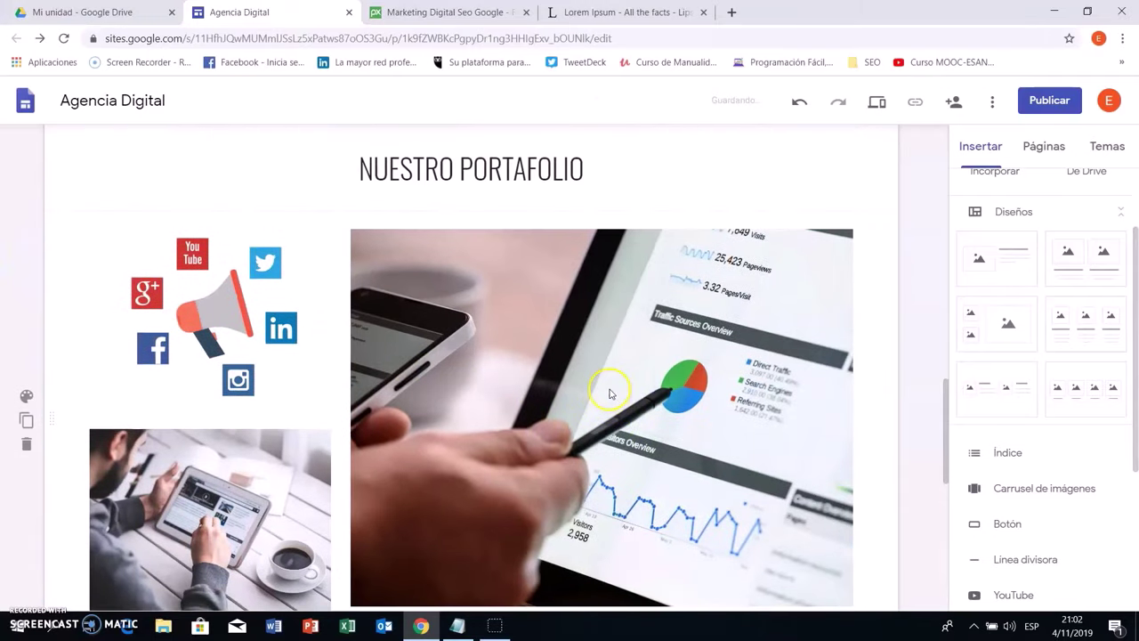
scroll(608, 389, "down", 6)
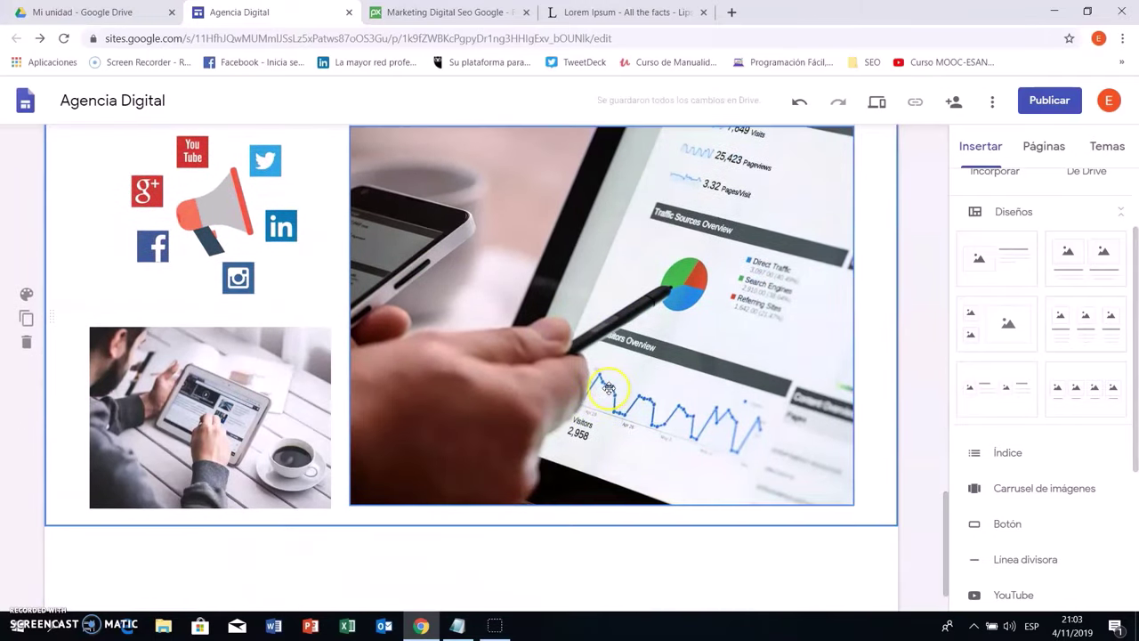
scroll(609, 389, "up", 3)
scroll(608, 389, "up", 2)
left_click(541, 354)
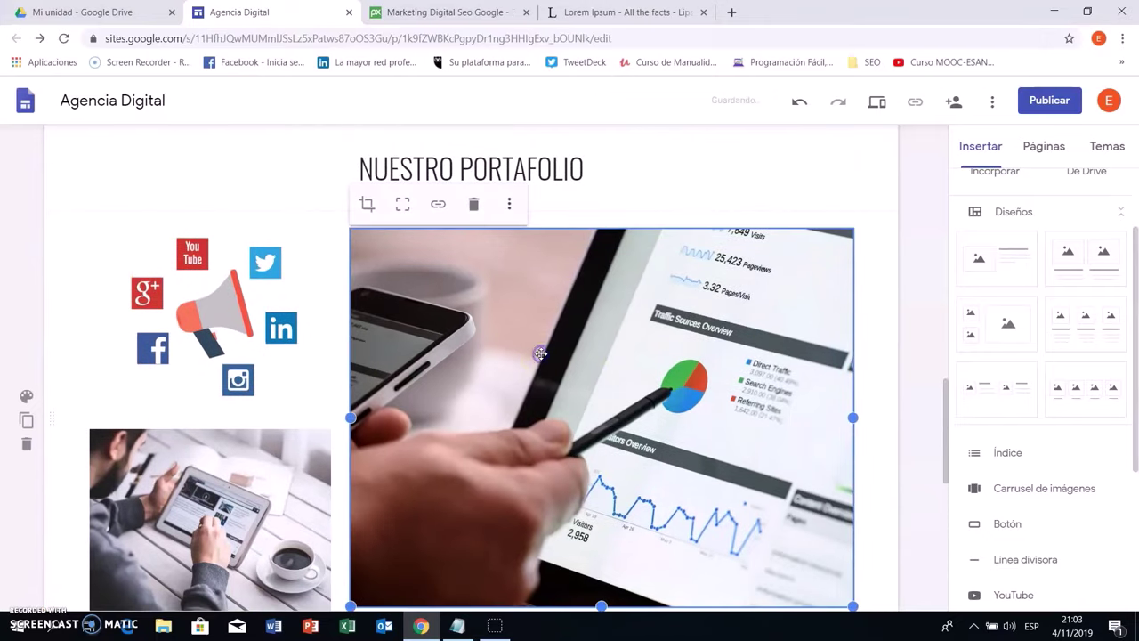
left_click_drag(354, 417, 444, 414)
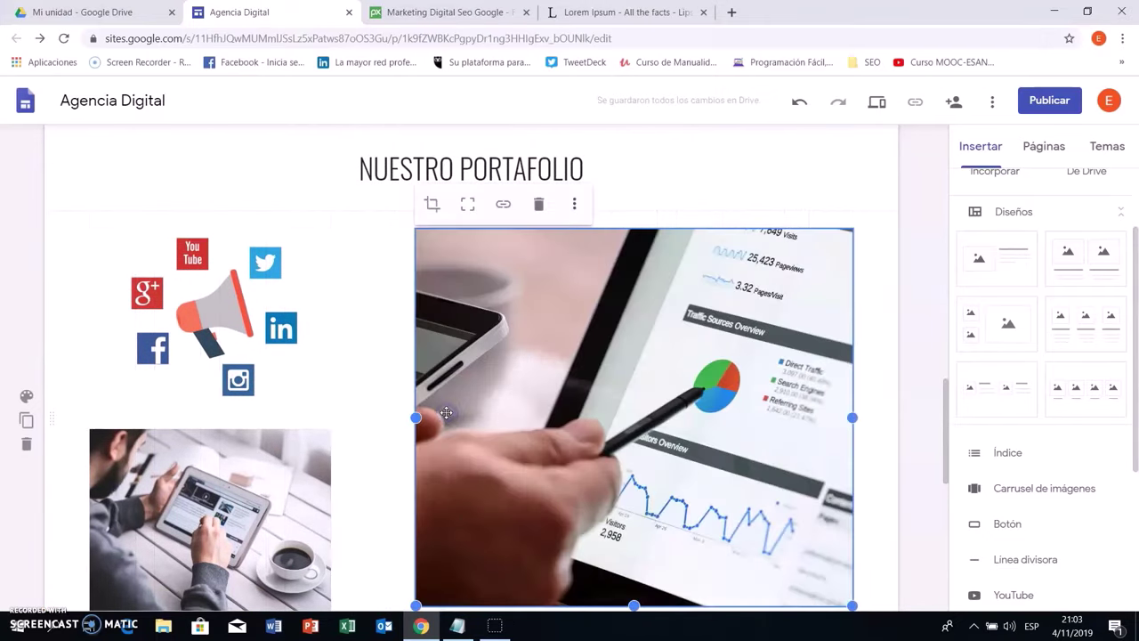
left_click(334, 337)
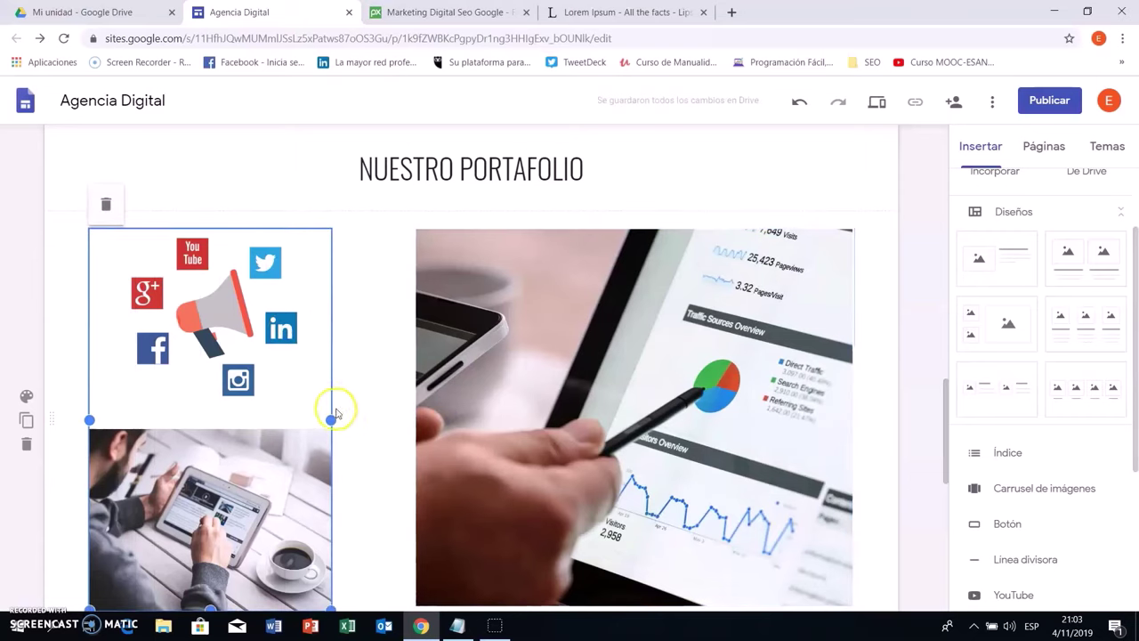
left_click_drag(333, 419, 398, 421)
left_click(285, 334)
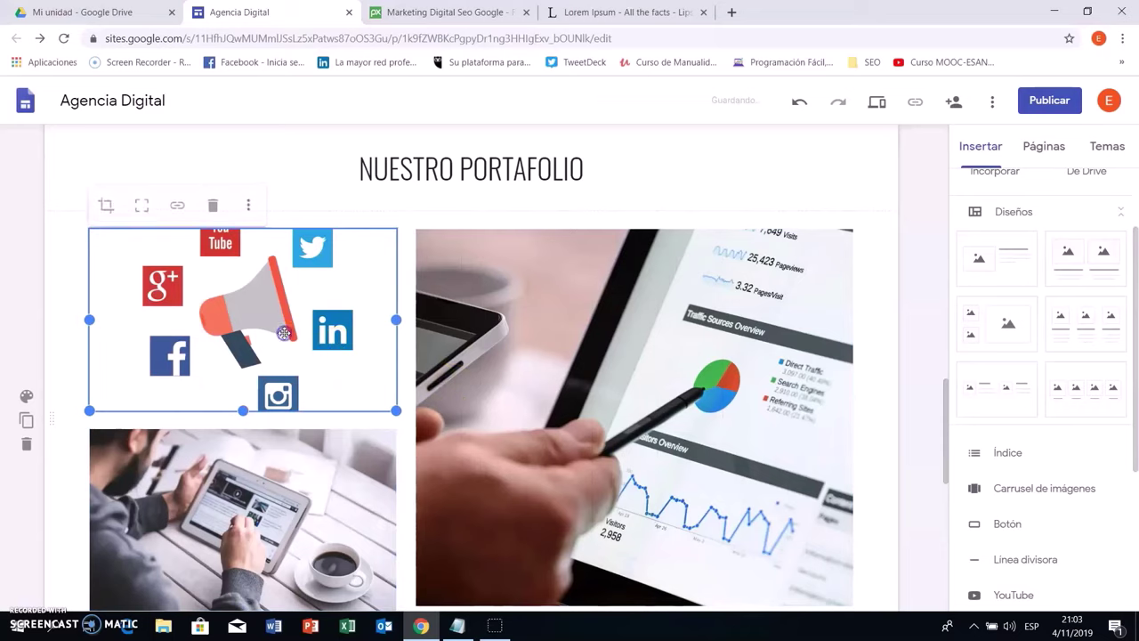
left_click_drag(243, 409, 243, 457)
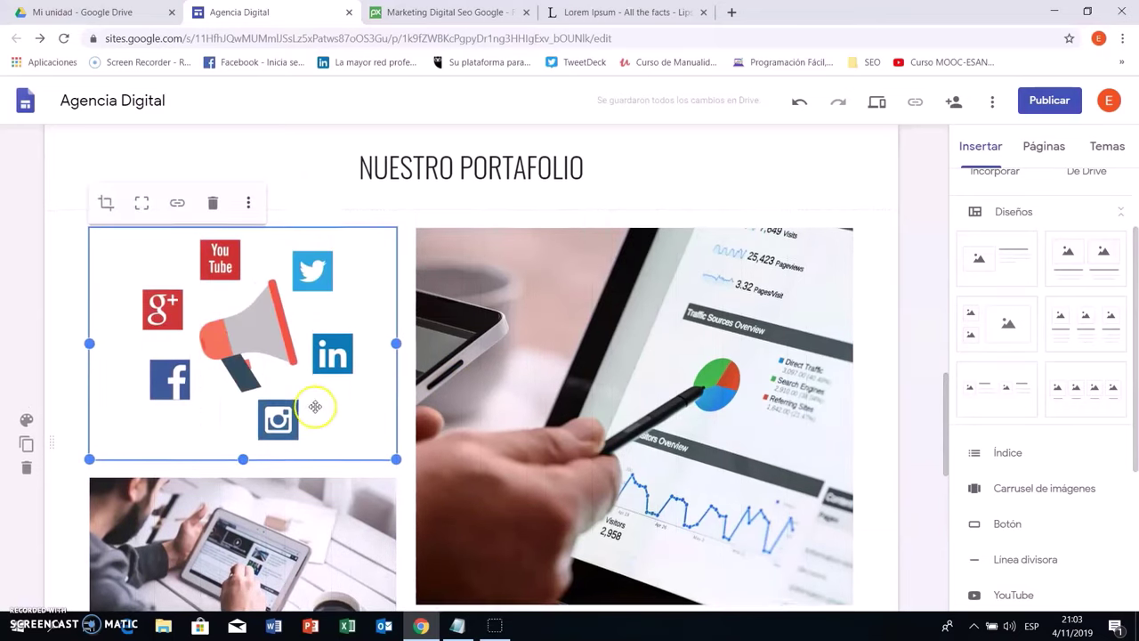
Step: Stretch the analytics-chart image taller so it fills its column
scroll(315, 402, "down", 2)
left_click(524, 368)
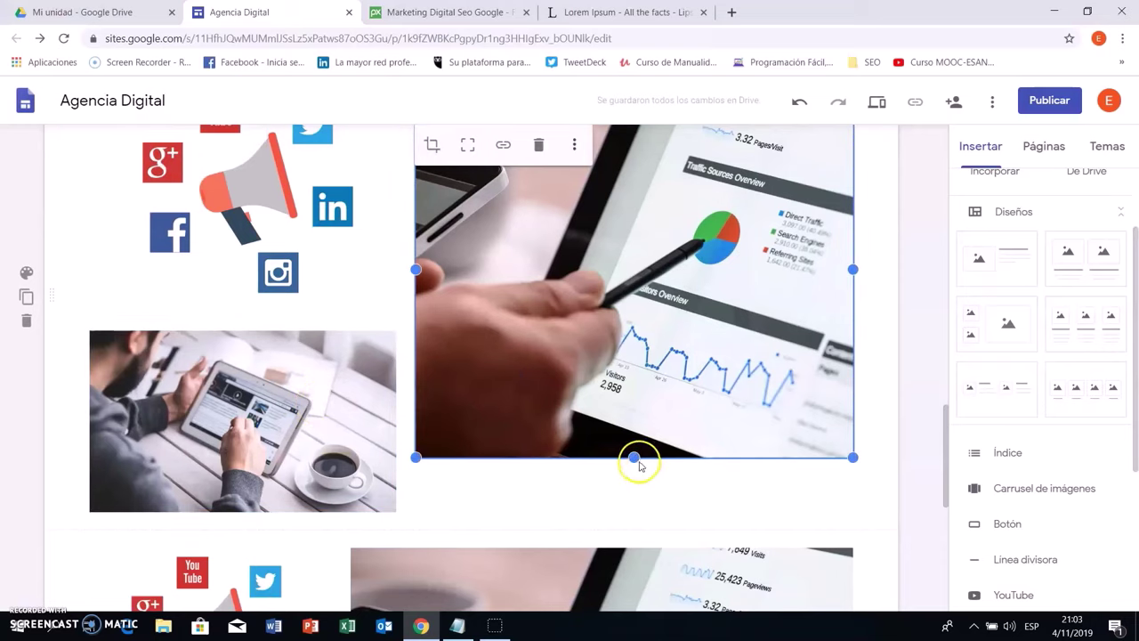
left_click_drag(636, 458, 638, 512)
scroll(555, 461, "up", 4)
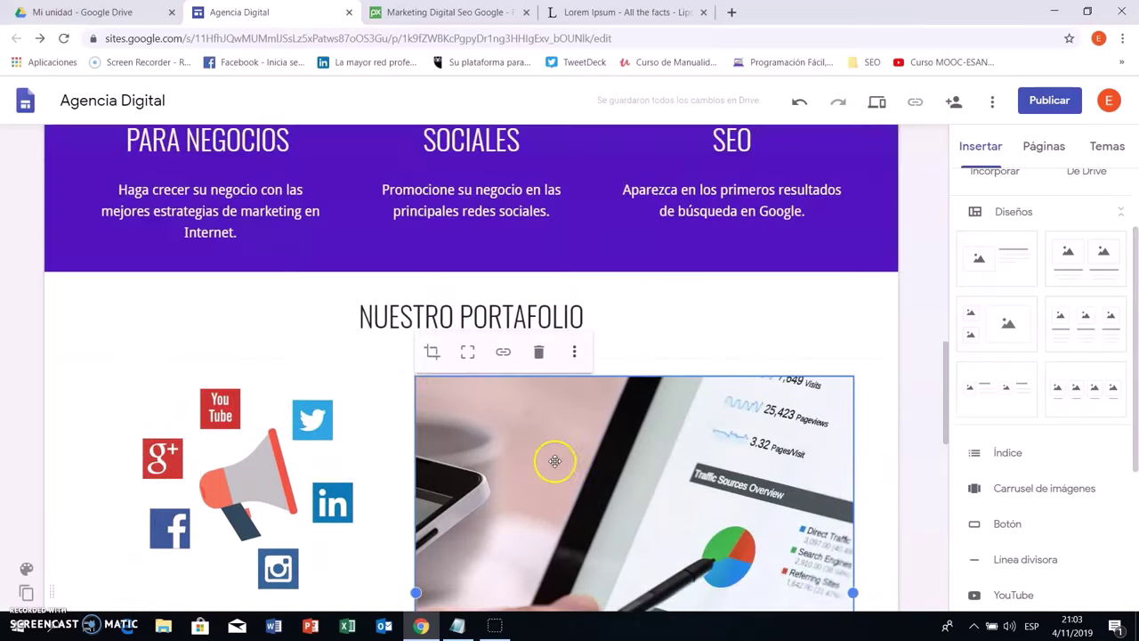
scroll(554, 456, "down", 3)
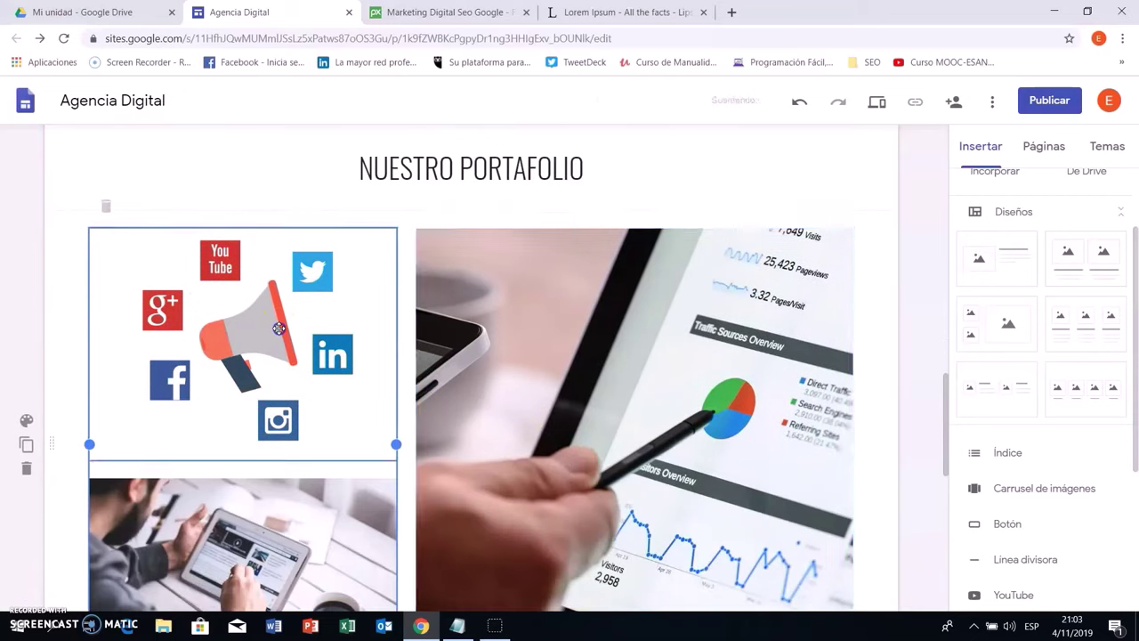
left_click(592, 328)
scroll(641, 332, "down", 3)
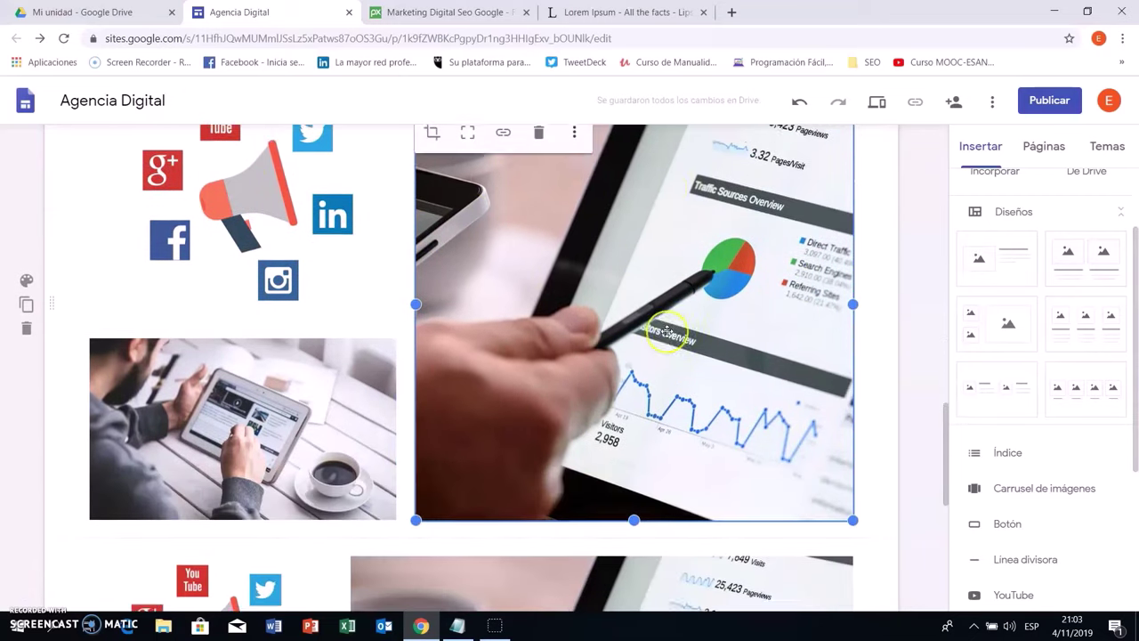
scroll(659, 330, "up", 2)
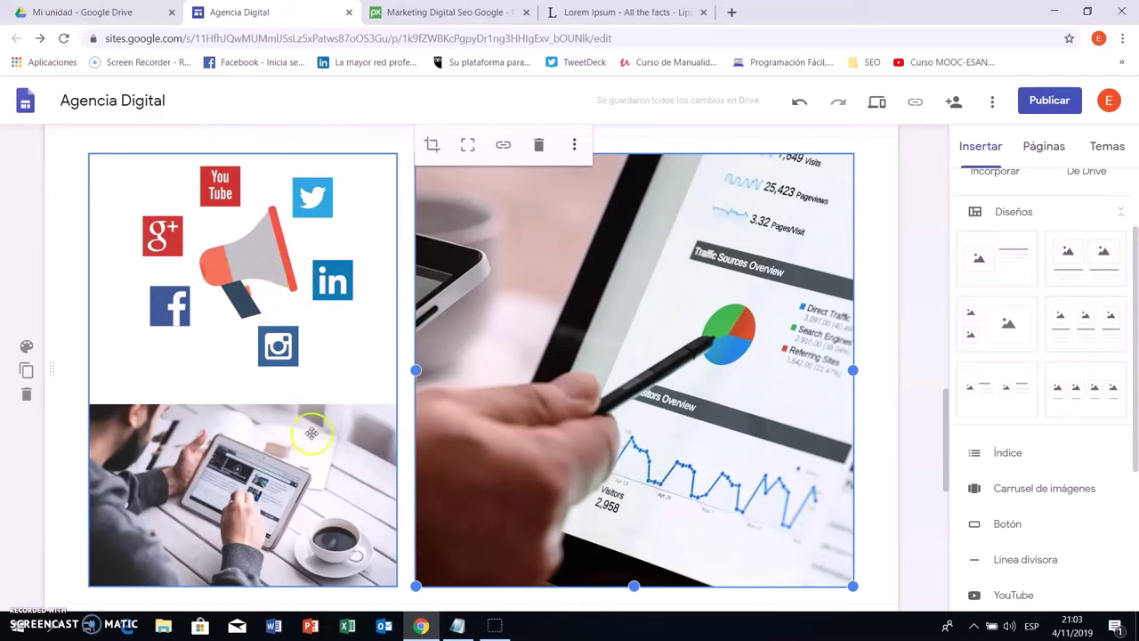
scroll(382, 293, "down", 5)
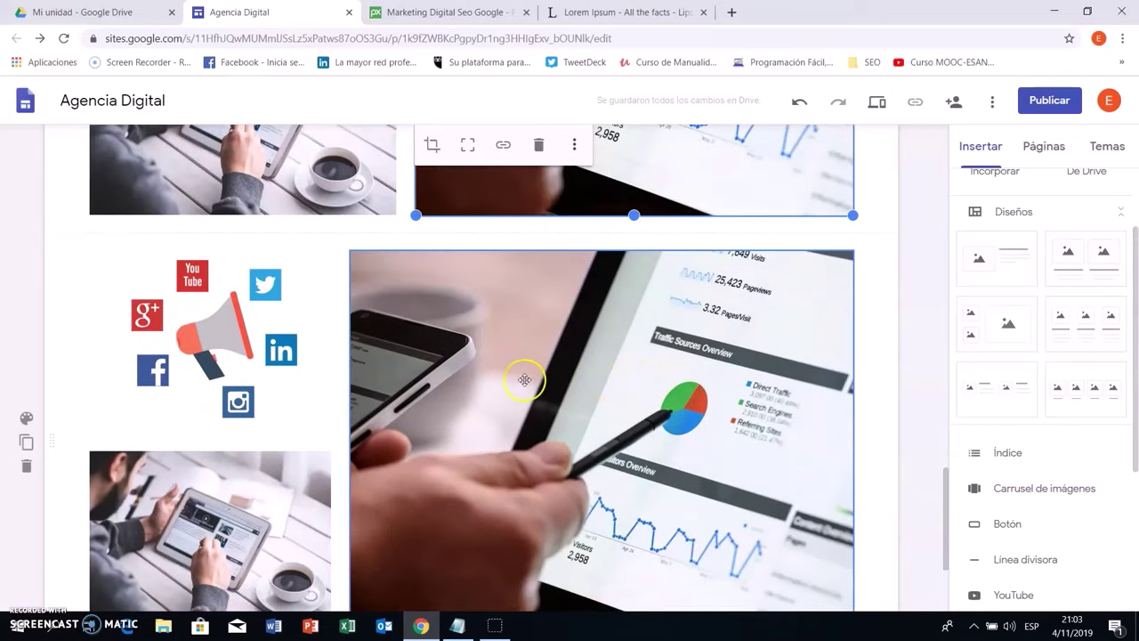
scroll(414, 391, "down", 3)
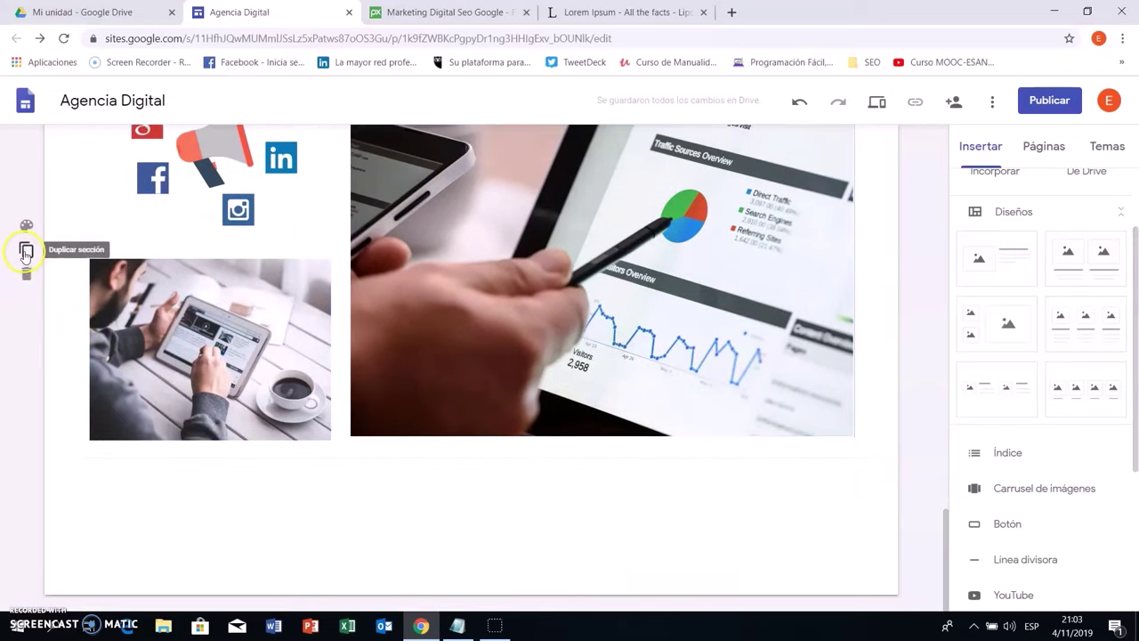
scroll(533, 307, "up", 3)
left_click(544, 316)
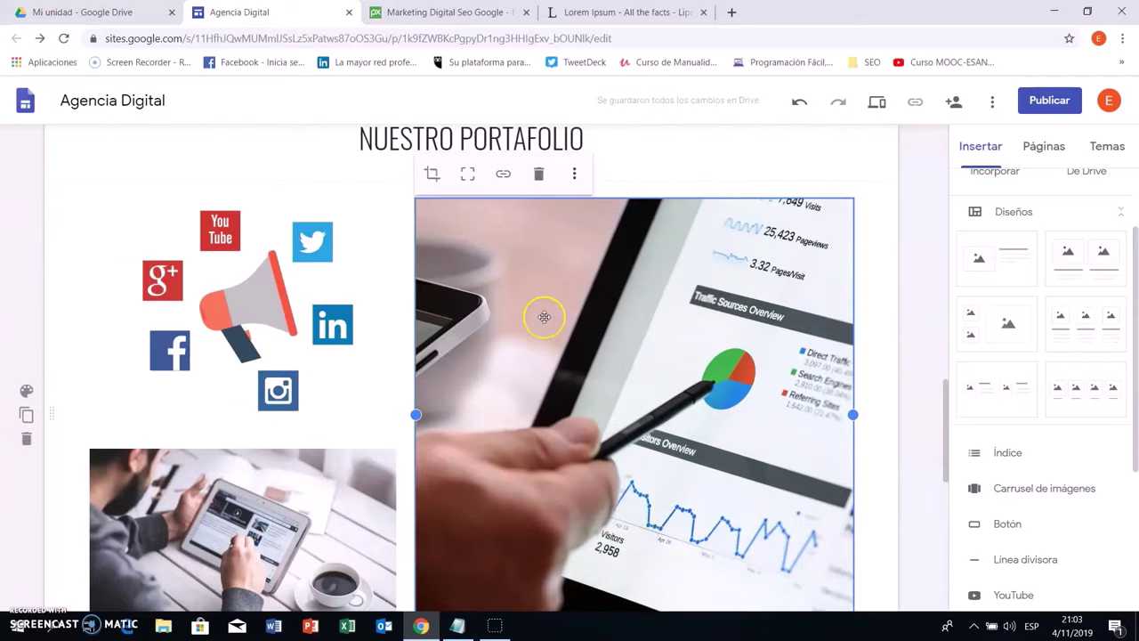
scroll(543, 316, "up", 15)
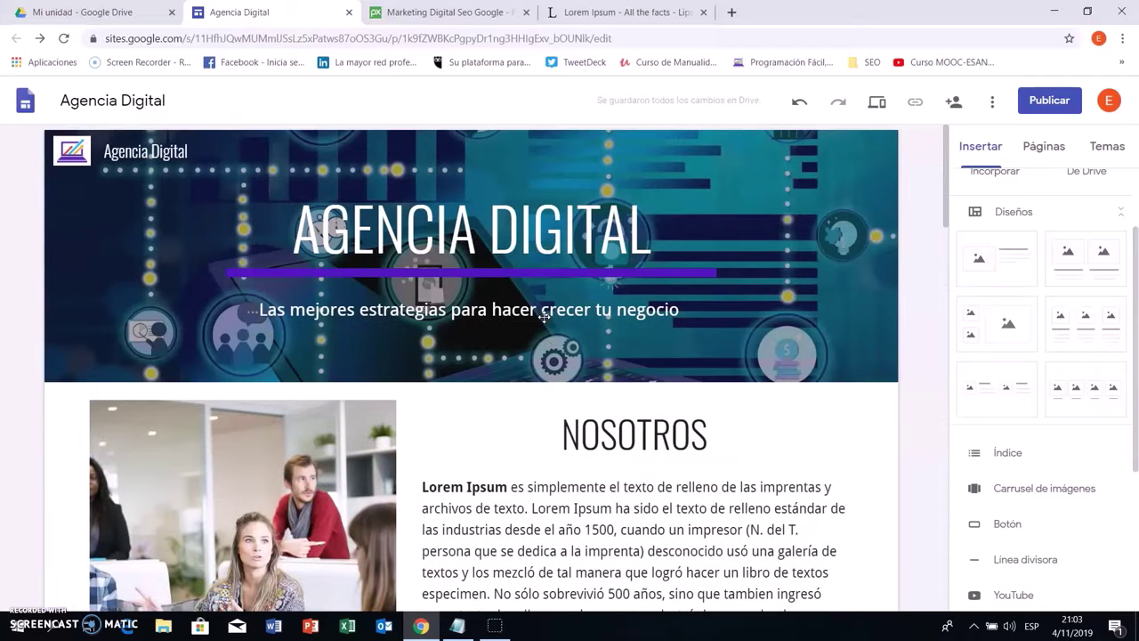
scroll(544, 317, "down", 15)
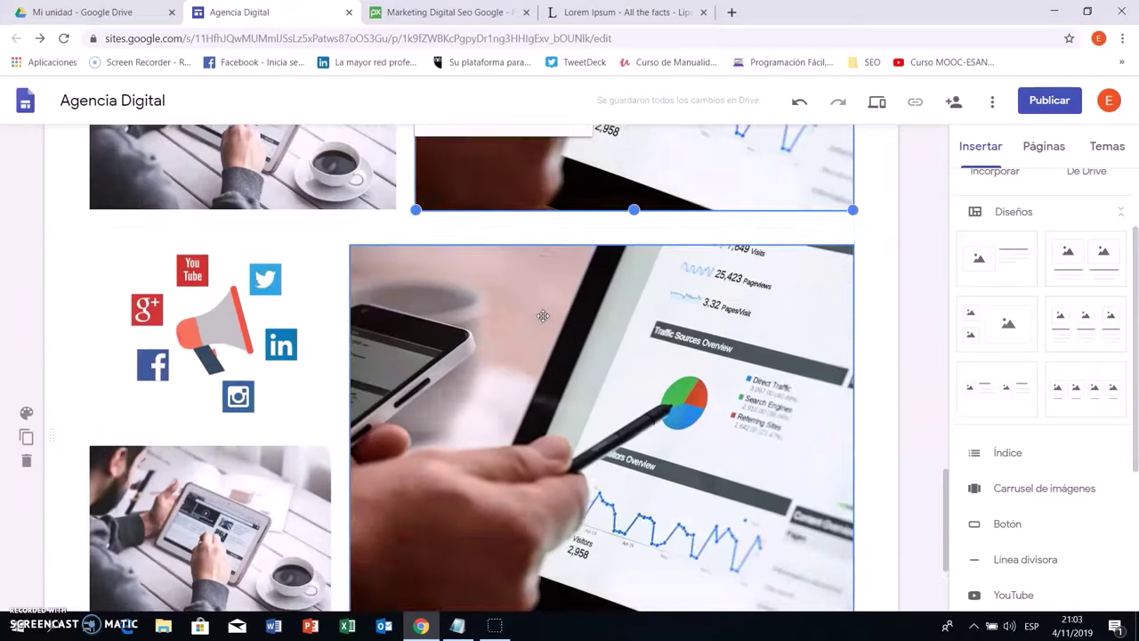
scroll(542, 316, "down", 2)
Step: Try a duplicated portfolio section with a purple Énfasis 2 background, then delete the extra copy
left_click(26, 250)
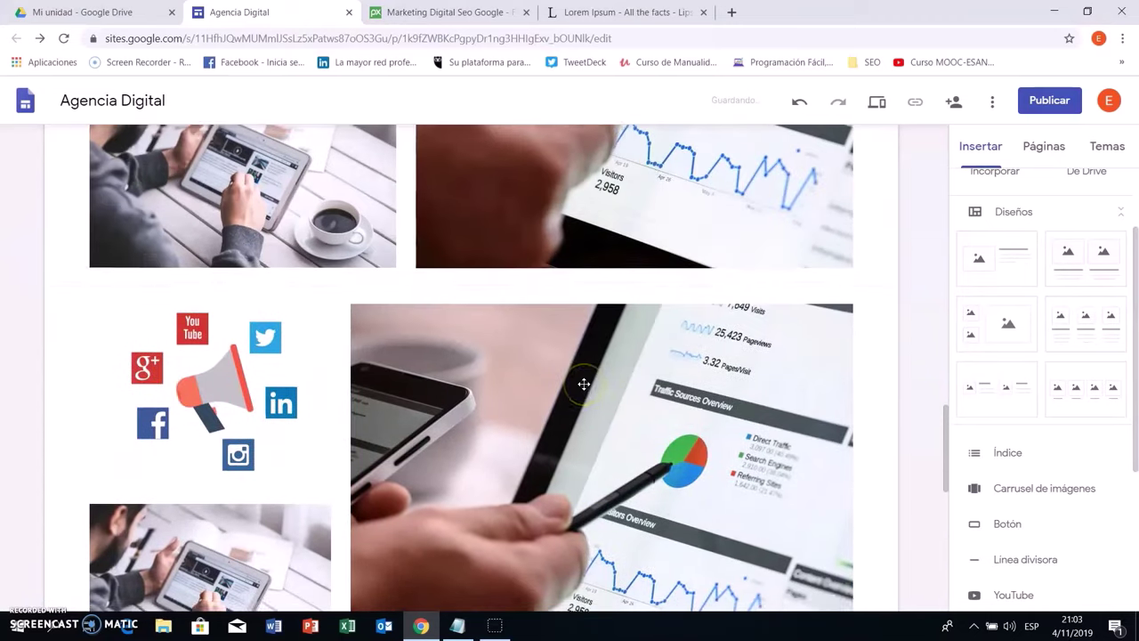
scroll(584, 384, "down", 6)
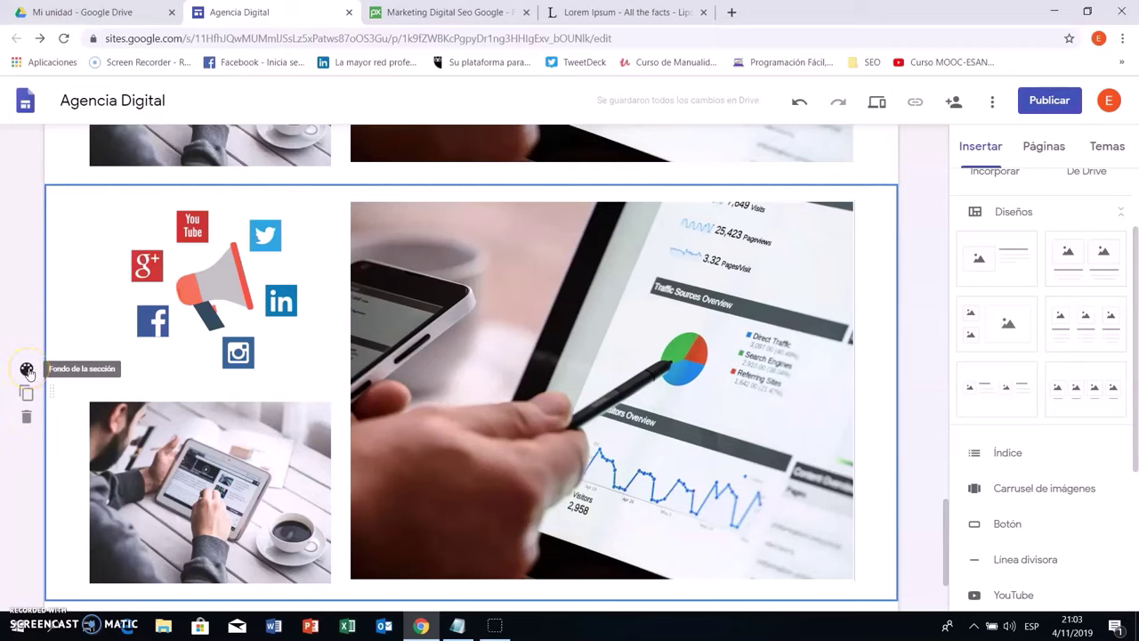
left_click(28, 371)
left_click(104, 413)
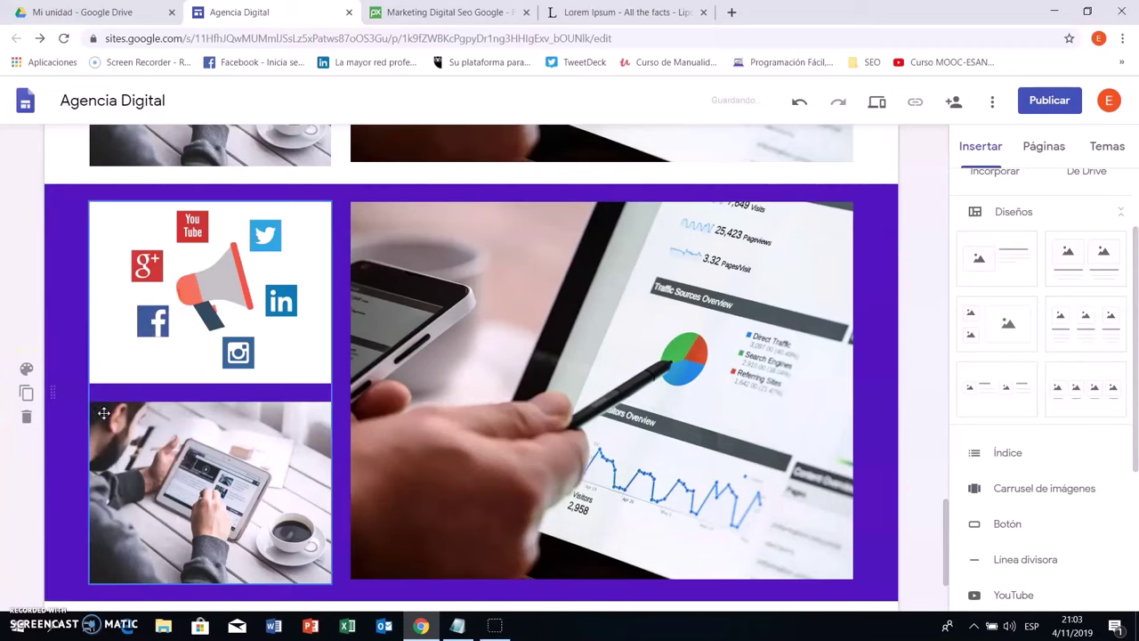
left_click(25, 394)
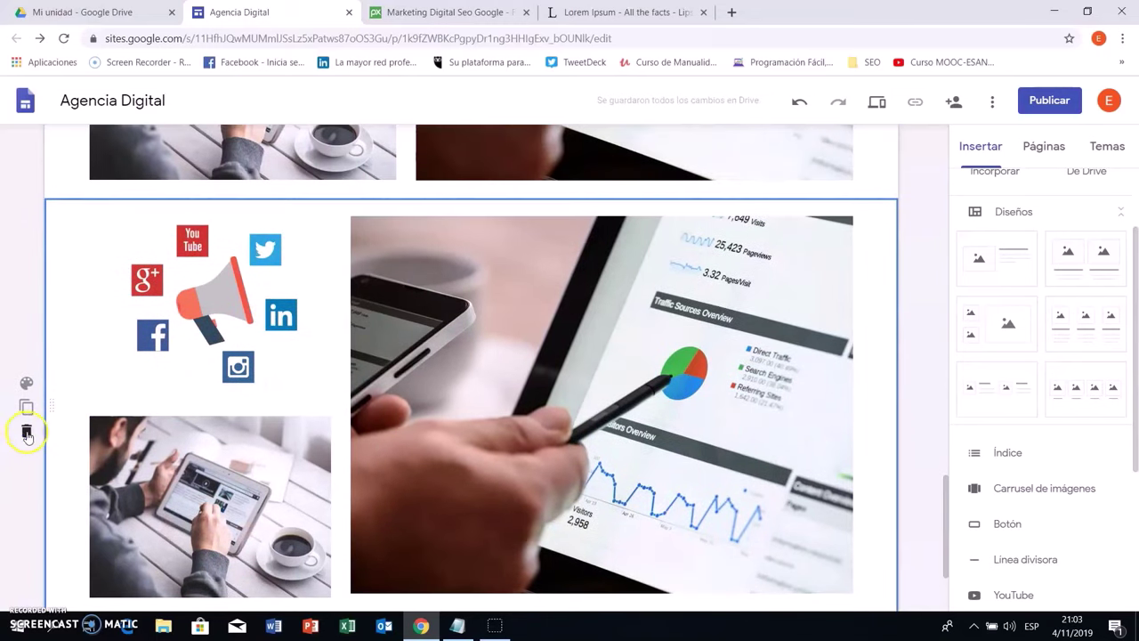
left_click(27, 434)
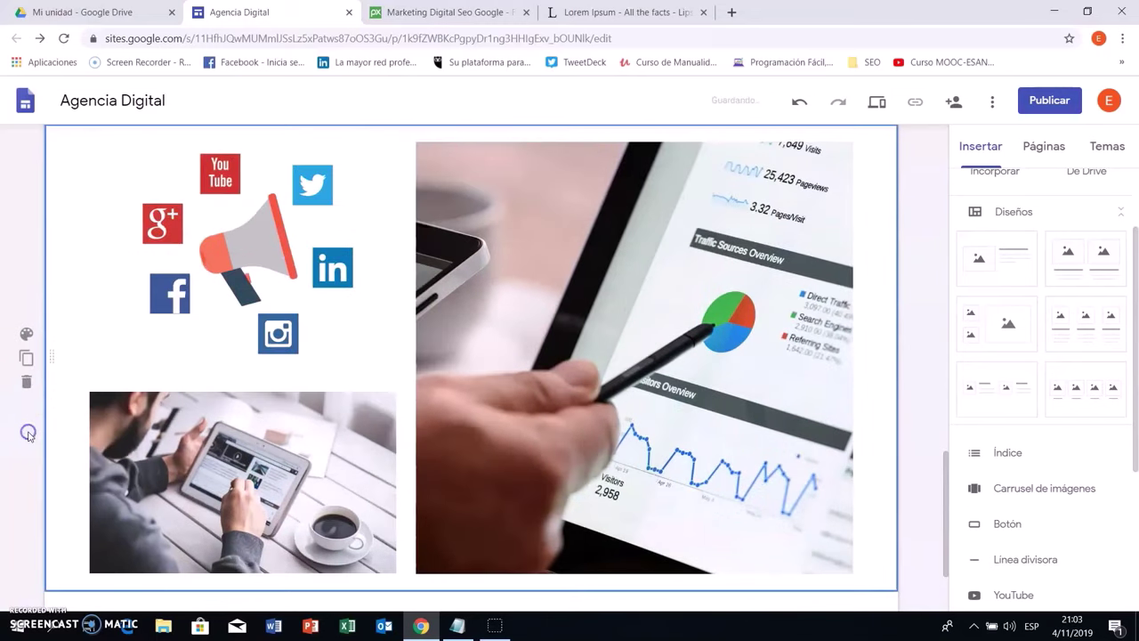
scroll(129, 407, "up", 2)
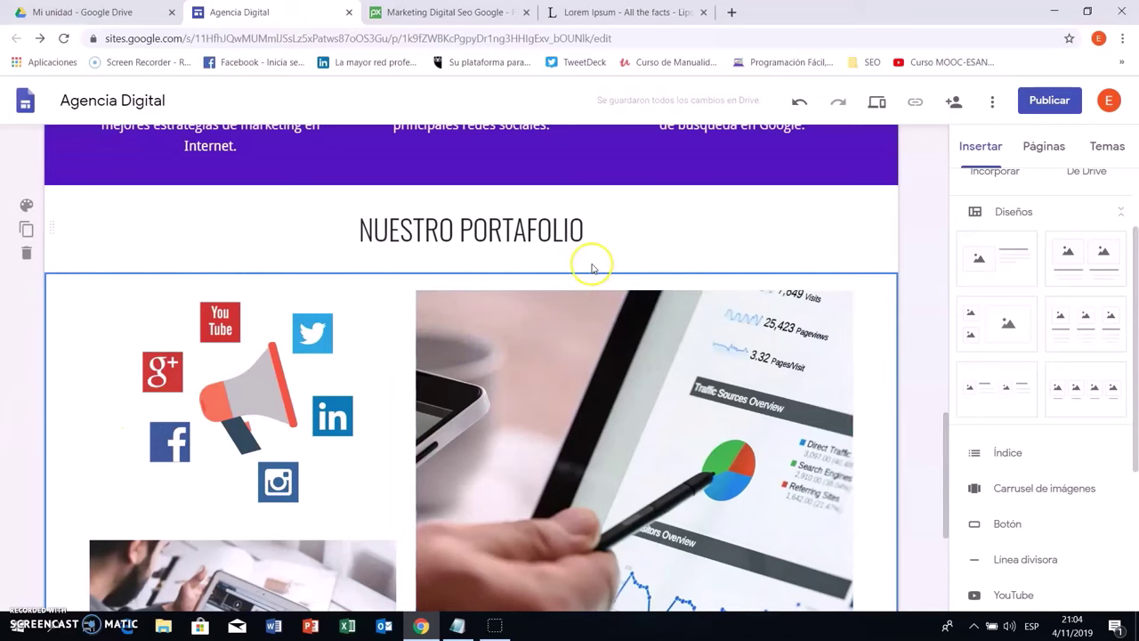
scroll(676, 267, "up", 10)
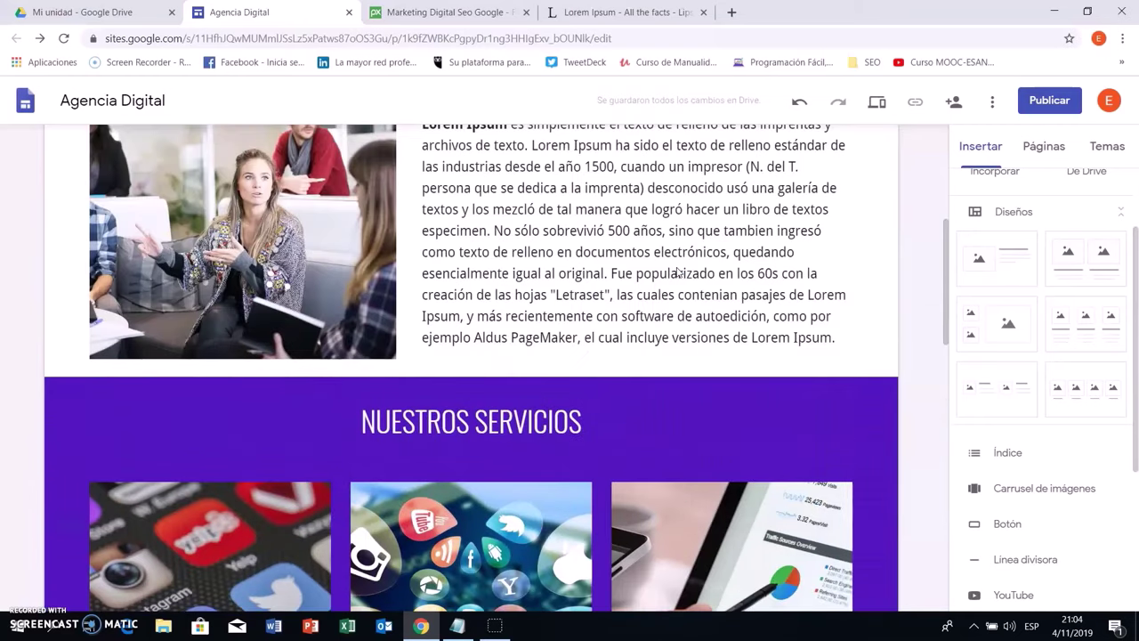
scroll(676, 272, "up", 3)
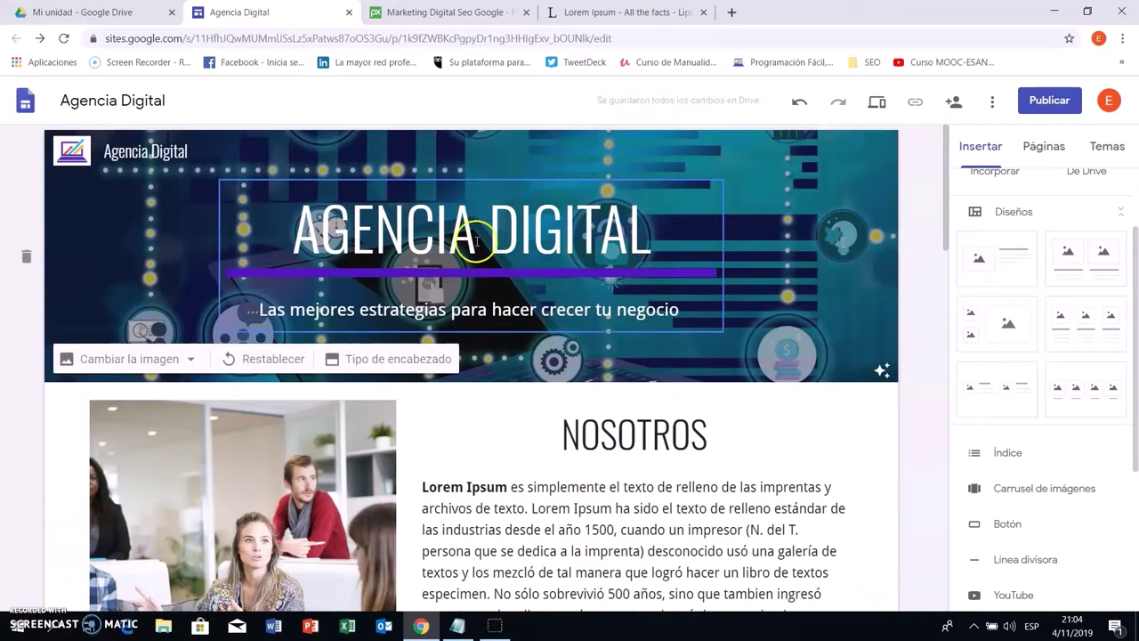
left_click_drag(681, 310, 229, 311)
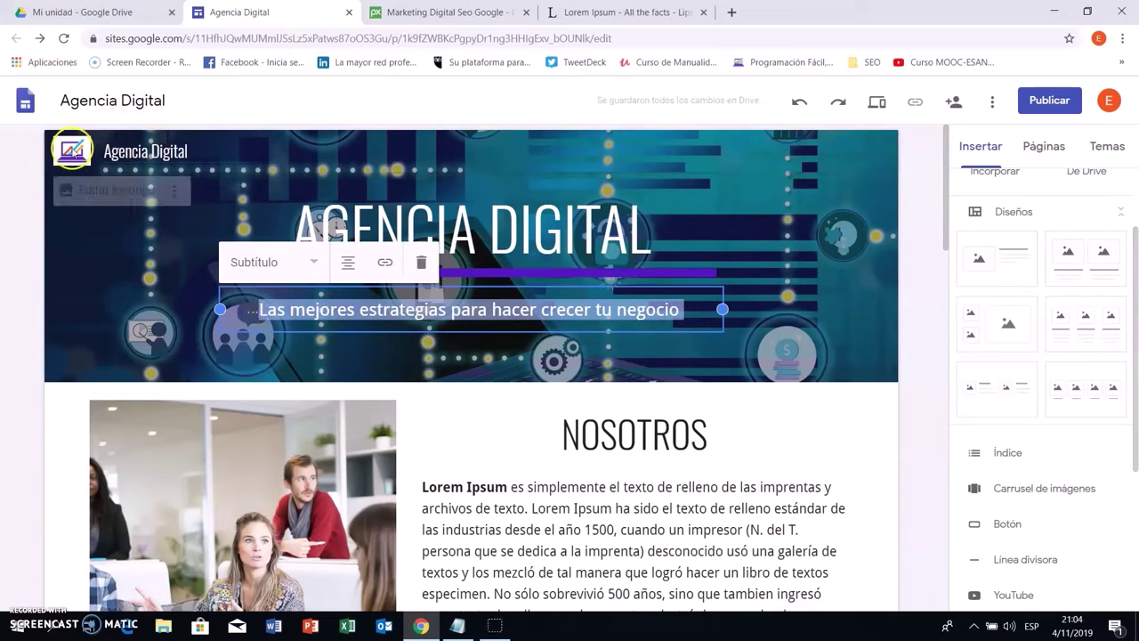
mouse_move(69, 153)
scroll(635, 363, "down", 3)
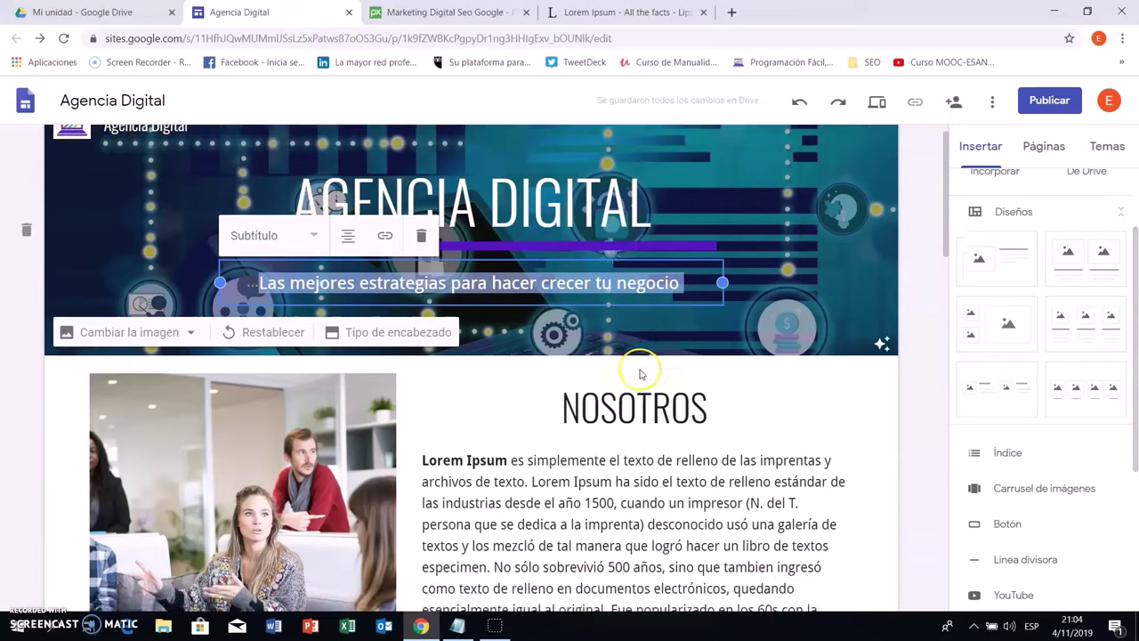
scroll(654, 347, "down", 1)
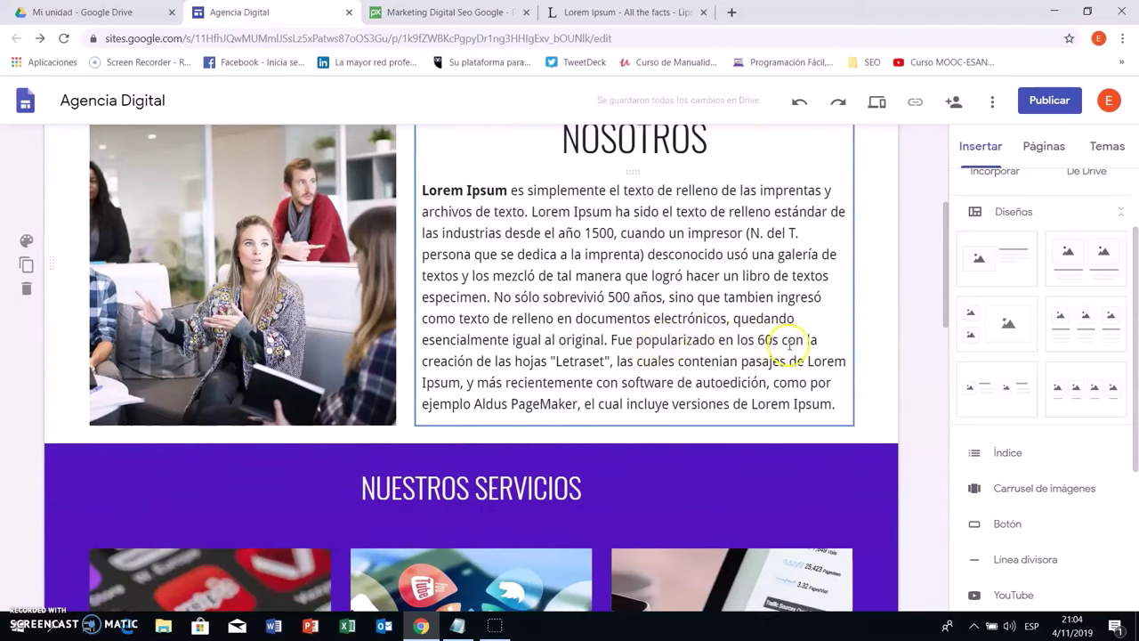
left_click_drag(838, 406, 417, 189)
key("Escape")
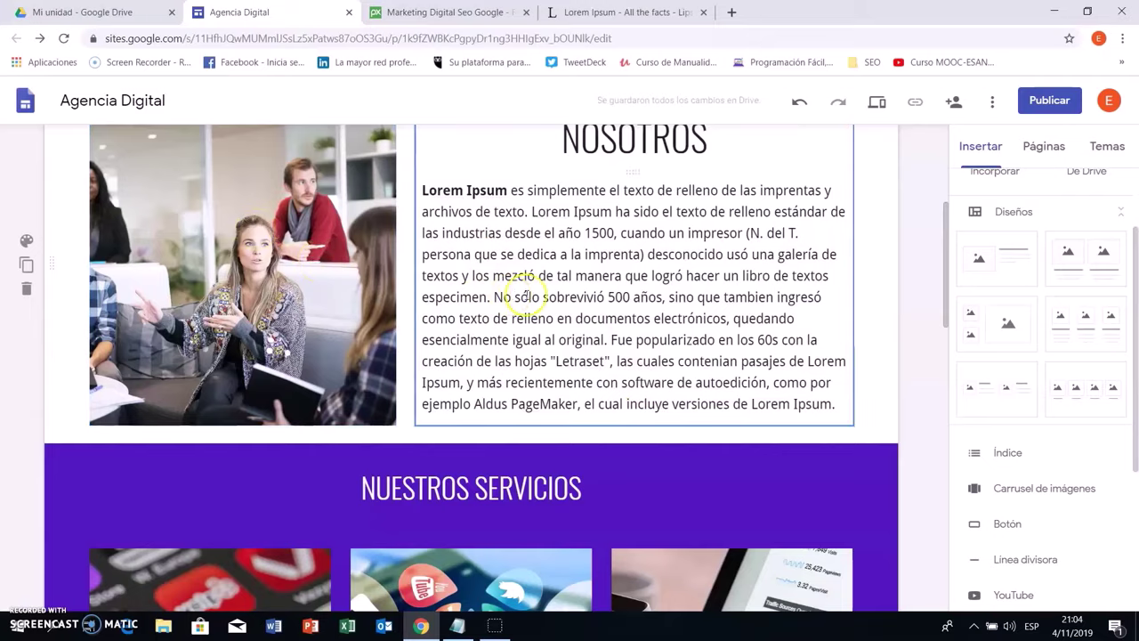
scroll(488, 300, "down", 5)
scroll(608, 386, "down", 7)
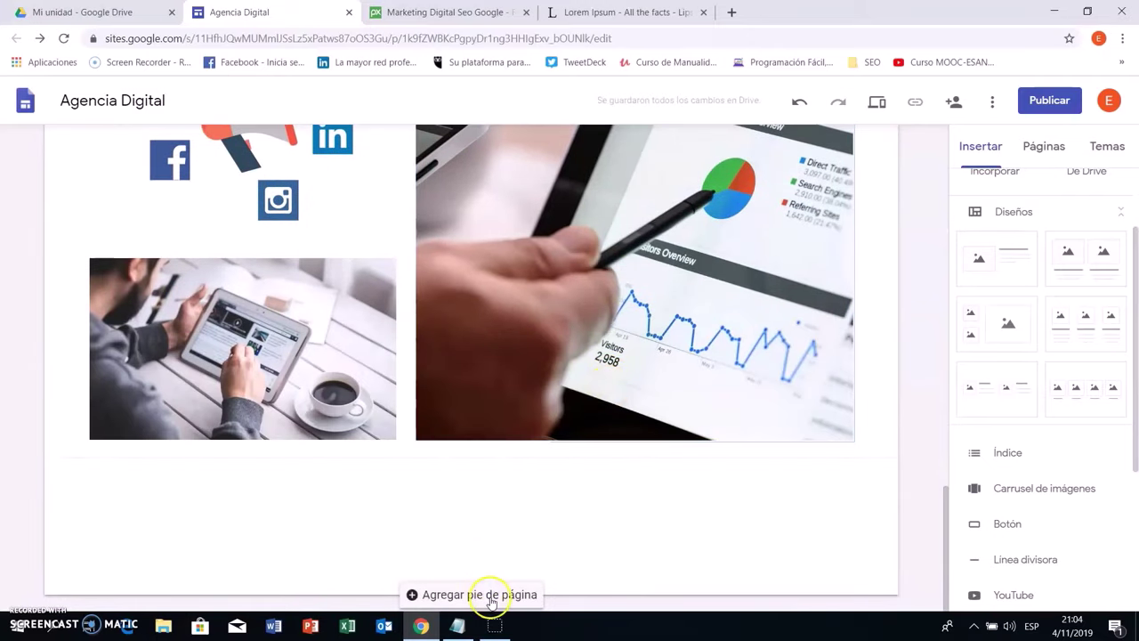
Step: Add a footer reading Derechos Reservados 2020 and centre it
left_click(490, 596)
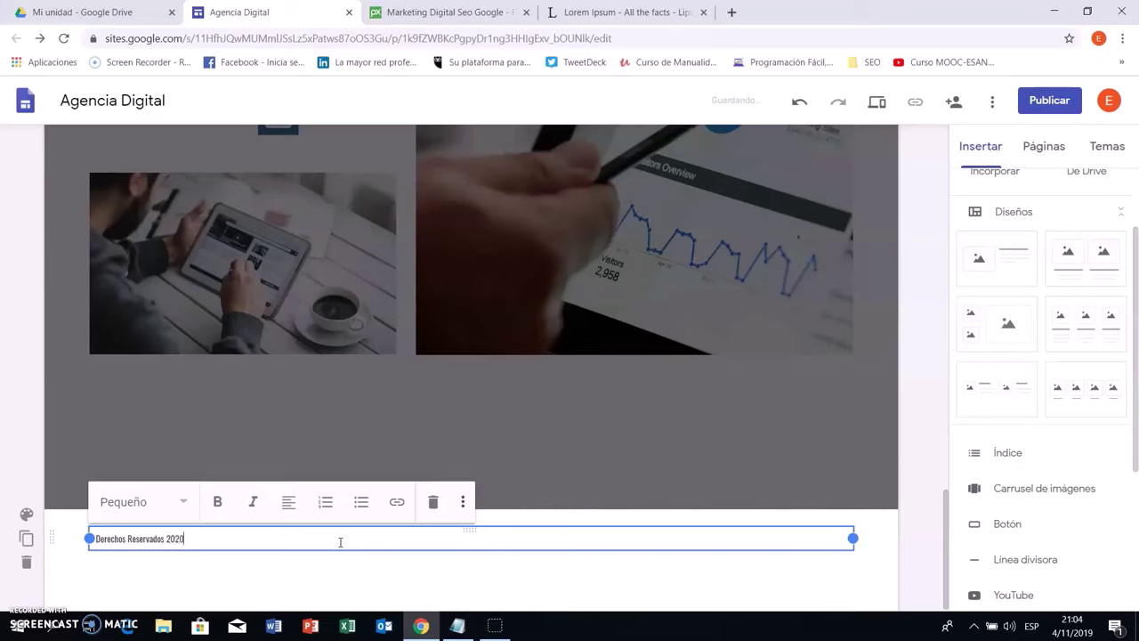
left_click_drag(218, 540, 87, 538)
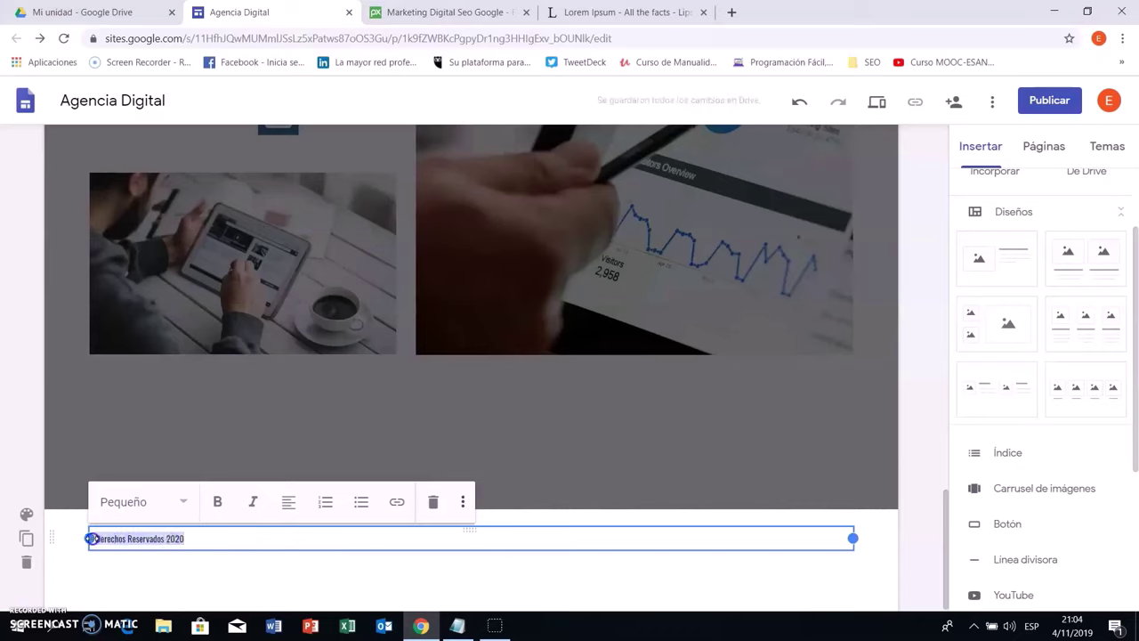
left_click(288, 503)
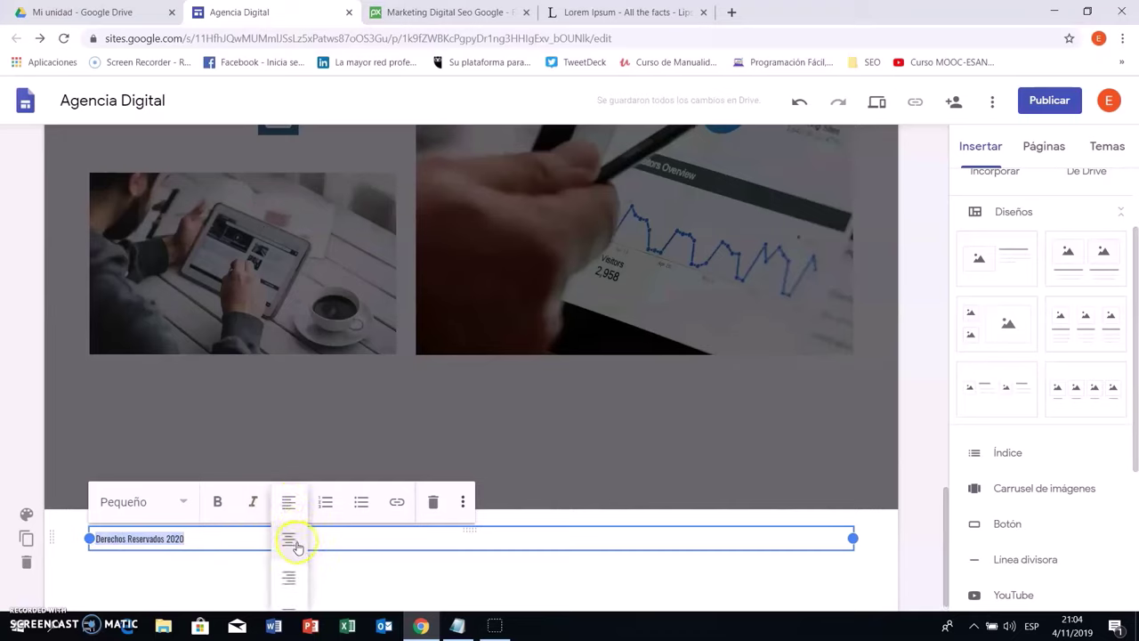
left_click(289, 540)
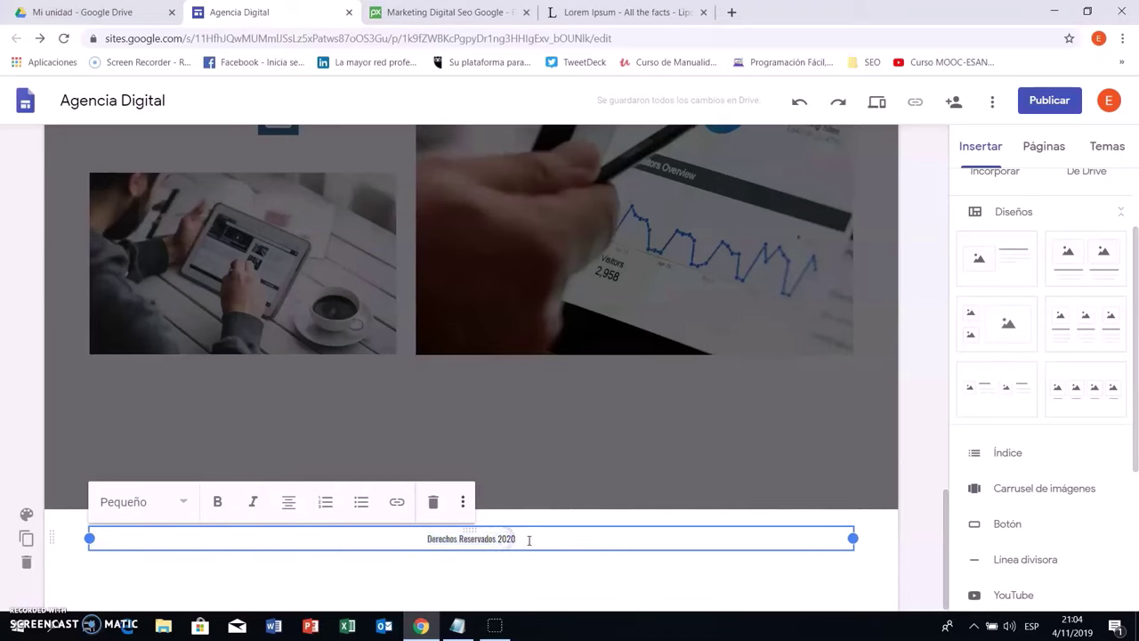
Step: Try Encabezado, then set the footer text to Subtítulo style
left_click_drag(528, 540, 403, 541)
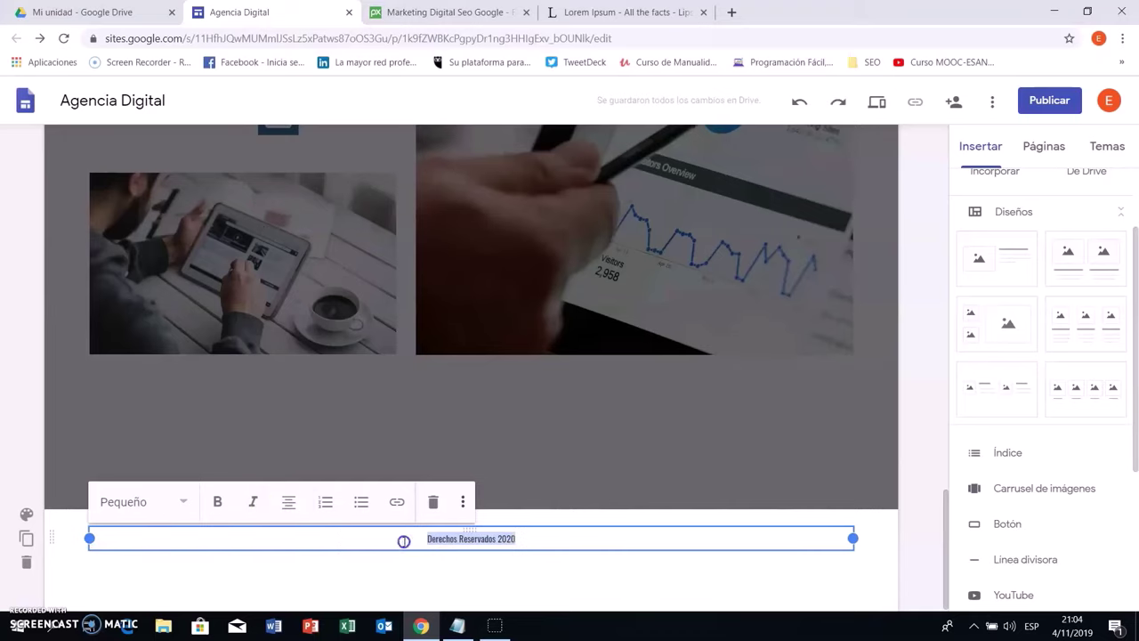
left_click(170, 510)
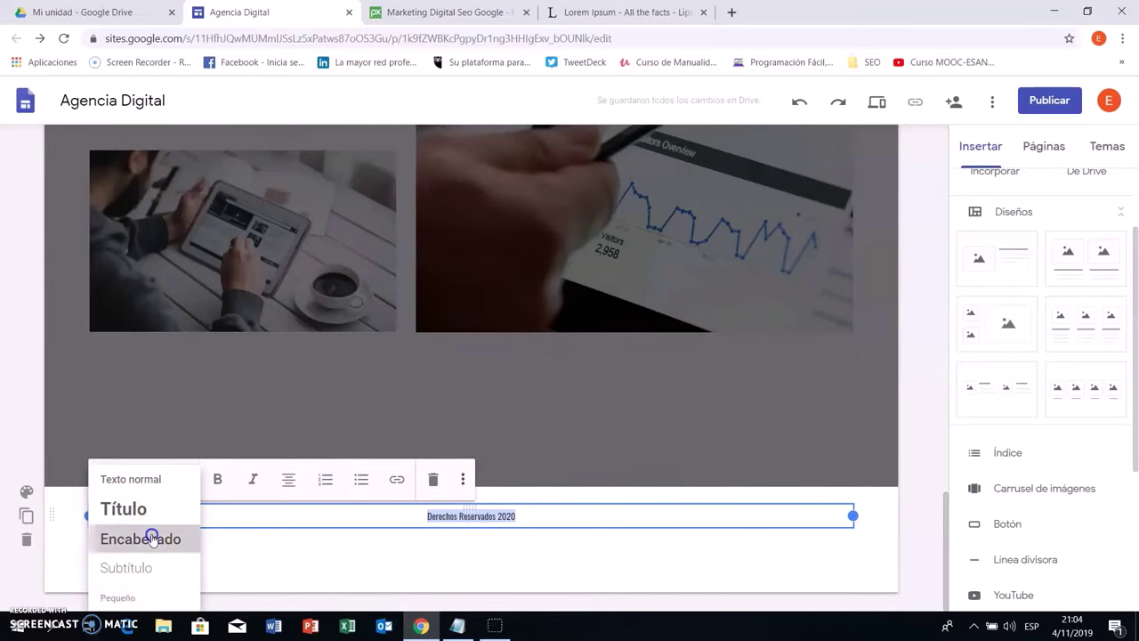
left_click(152, 538)
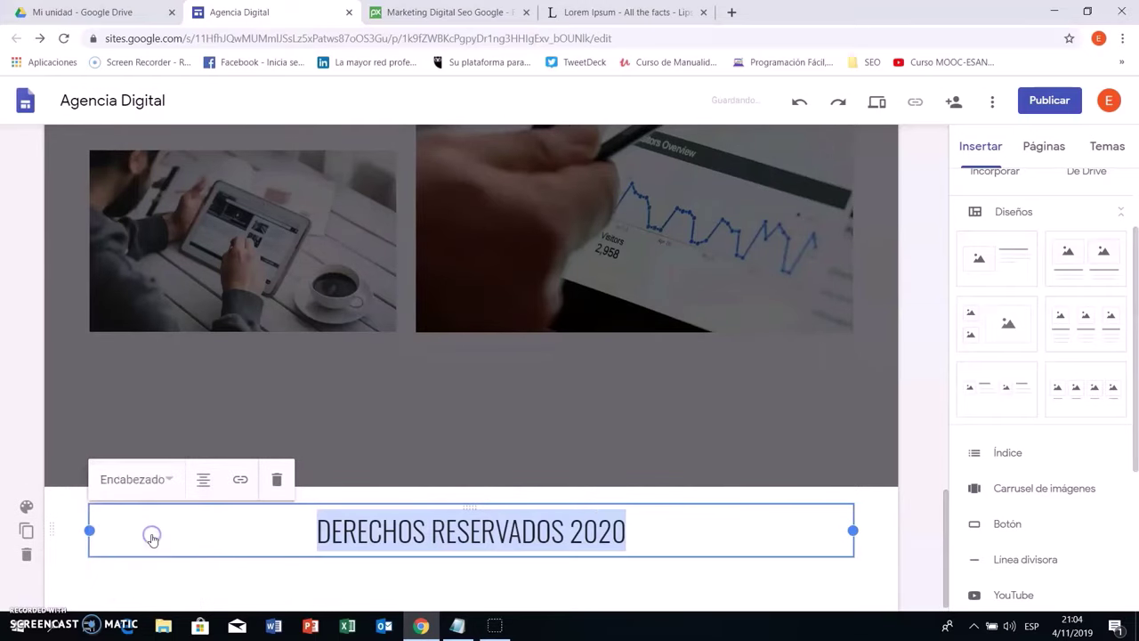
left_click(142, 485)
left_click(153, 566)
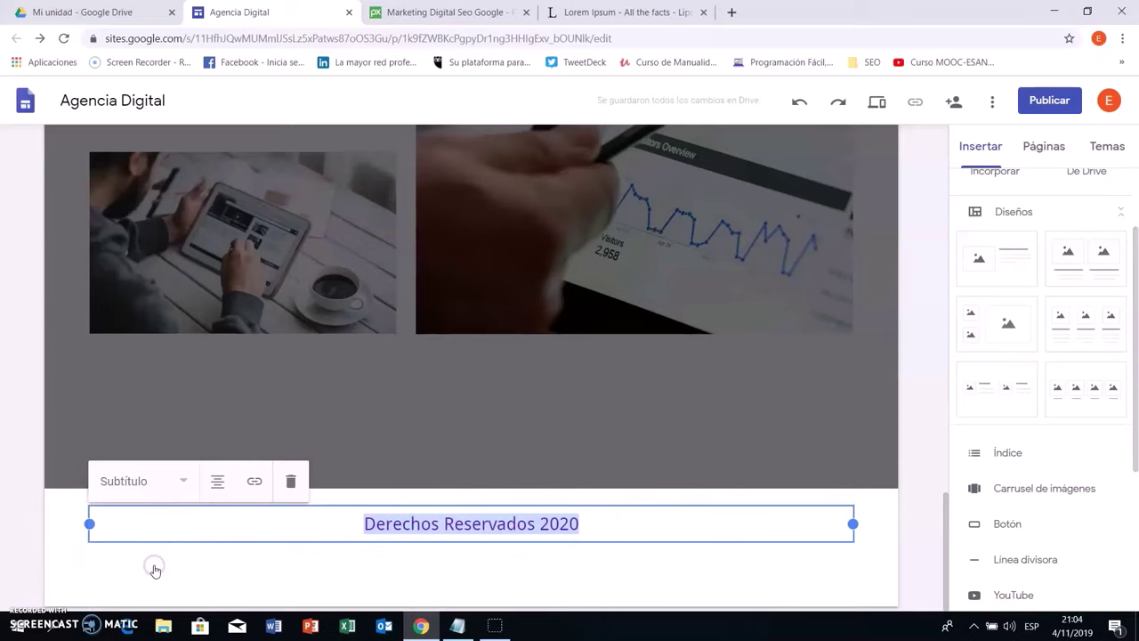
left_click(398, 574)
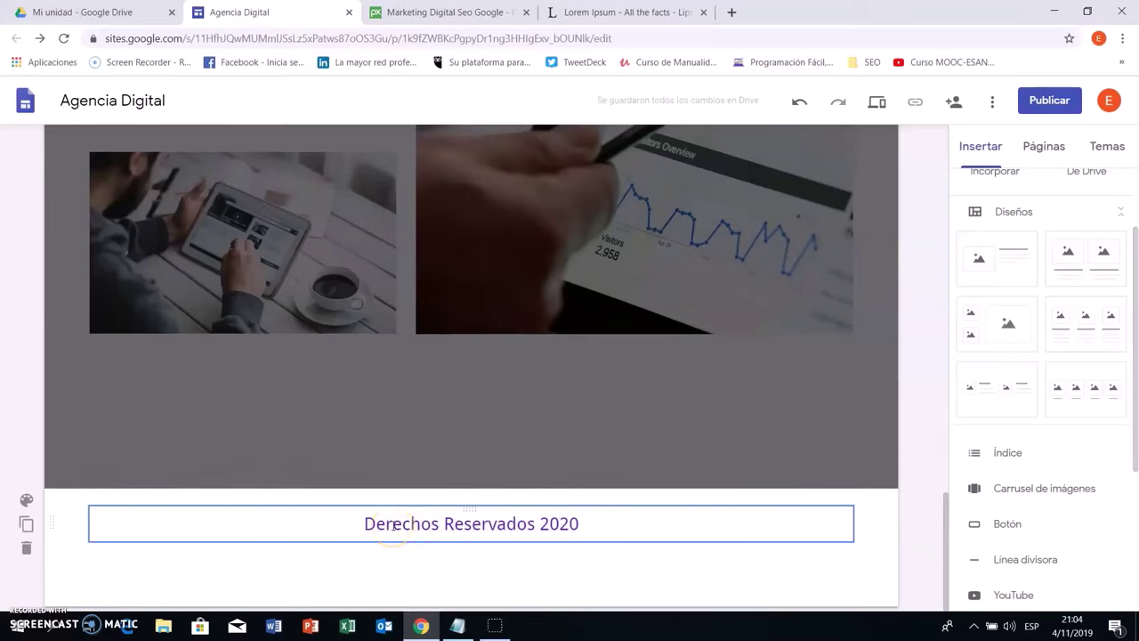
Step: Try Énfasis 1, then set the footer background to purple Énfasis 2 with white text
left_click(26, 499)
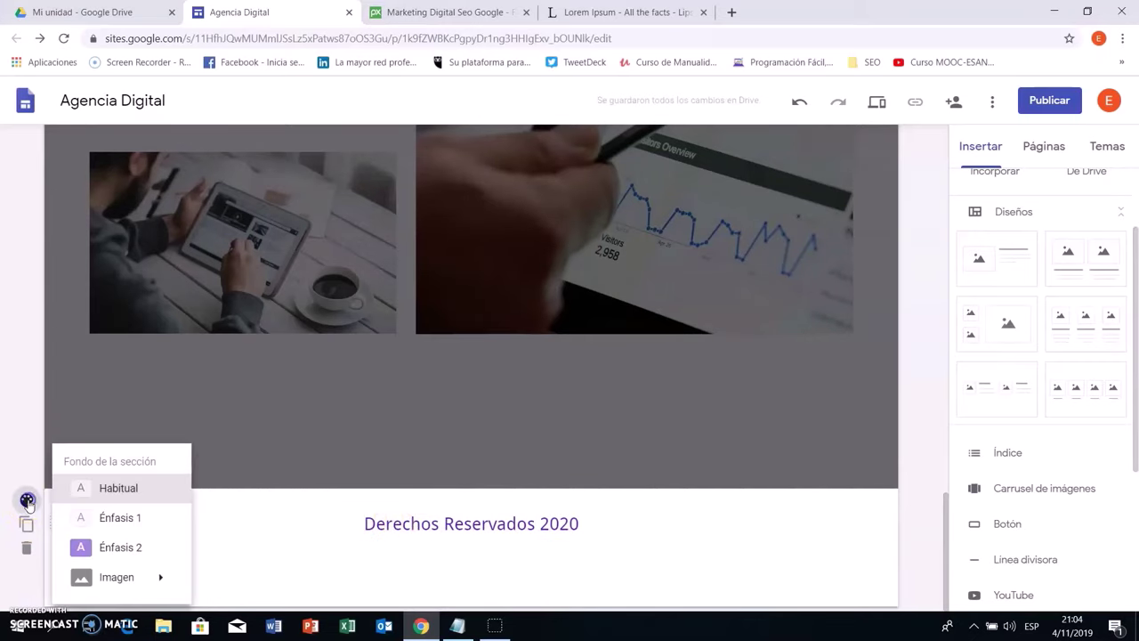
left_click(149, 520)
scroll(600, 526, "up", 10)
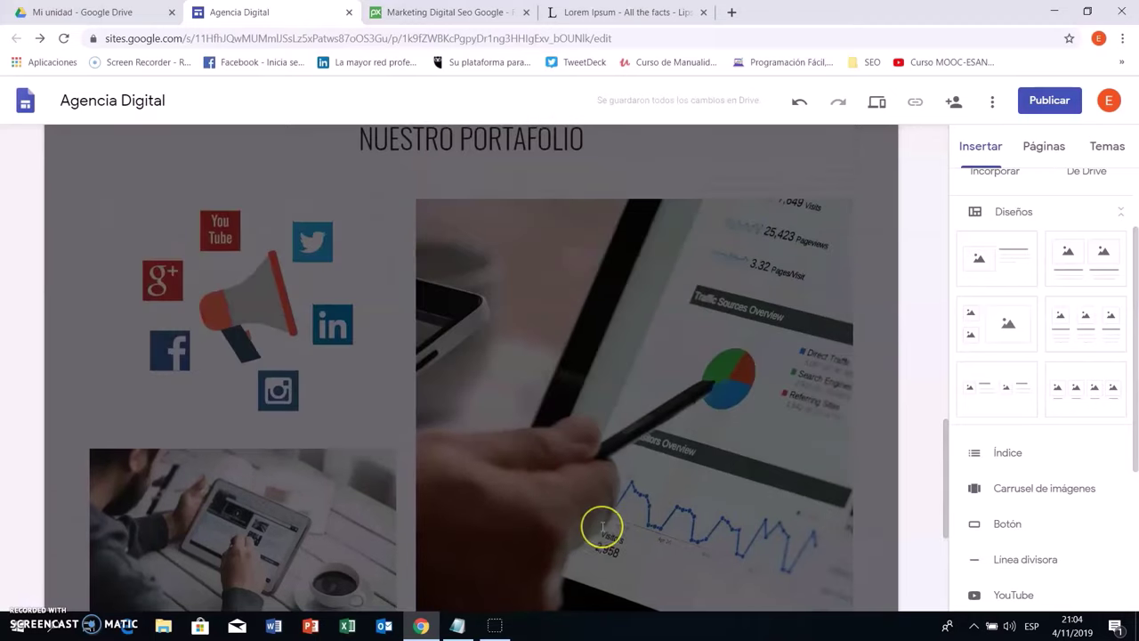
scroll(602, 527, "up", 5)
scroll(602, 527, "down", 15)
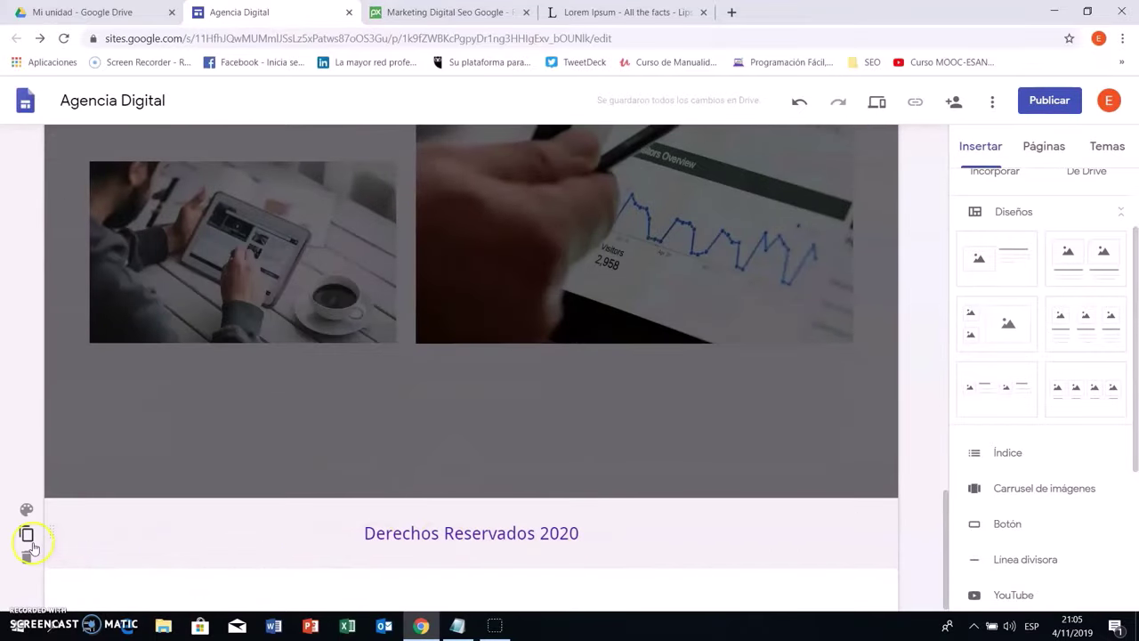
left_click(26, 509)
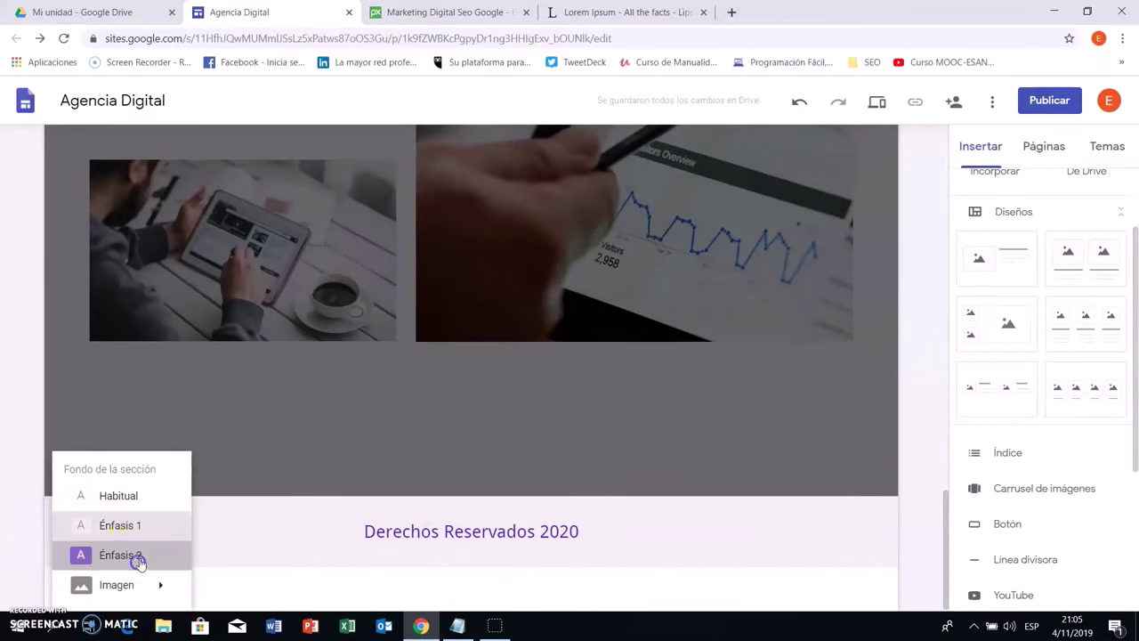
left_click(131, 555)
scroll(575, 545, "up", 5)
scroll(575, 545, "up", 10)
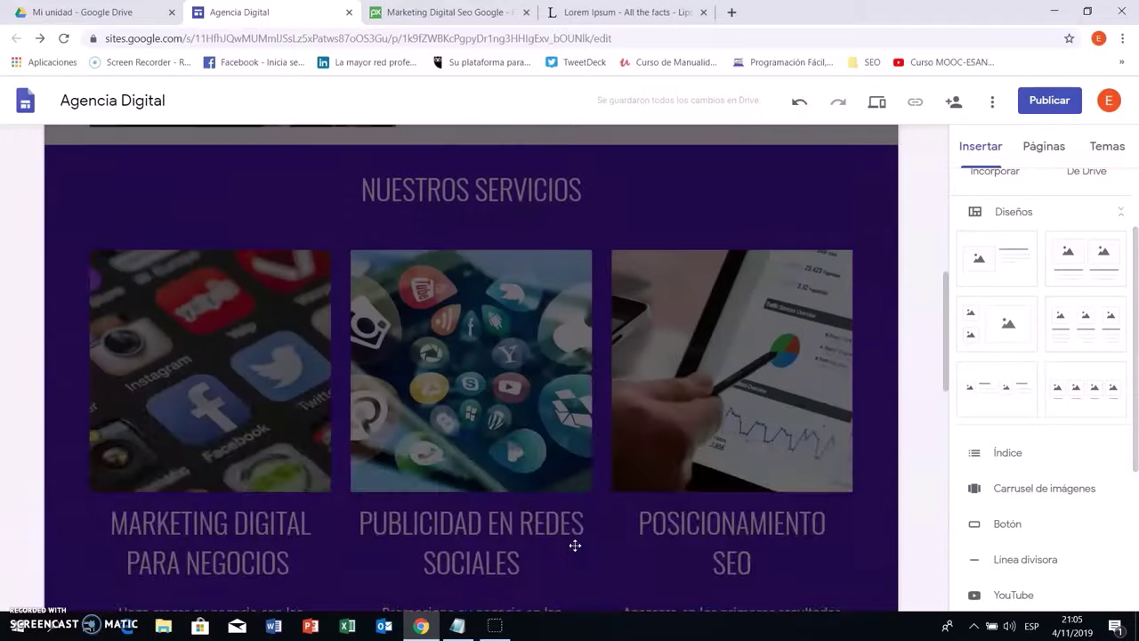
scroll(611, 531, "down", 15)
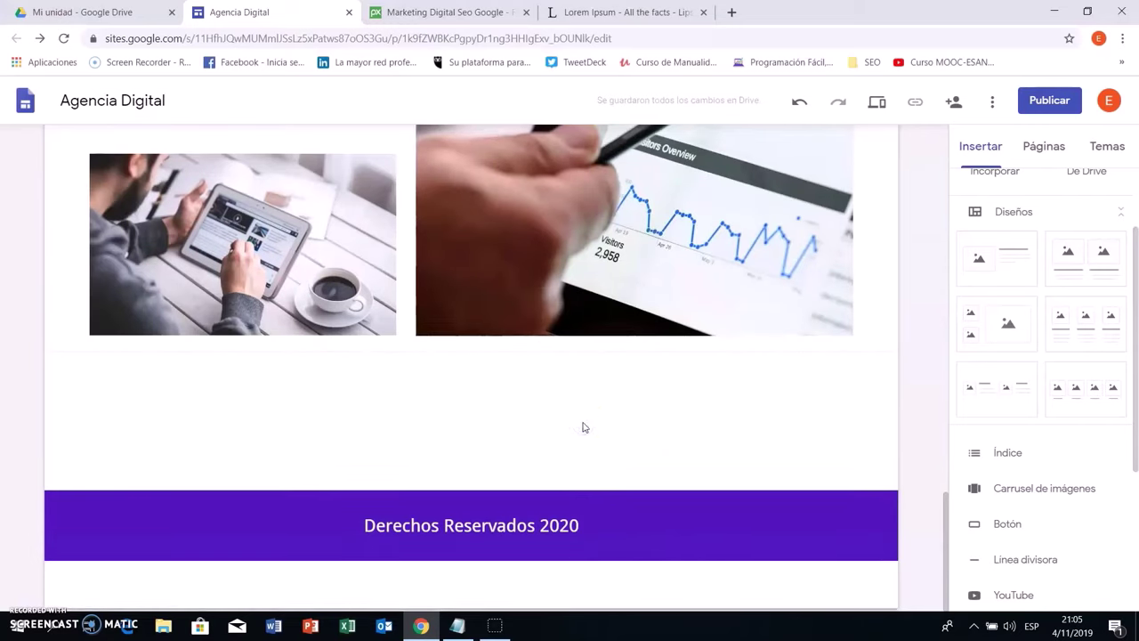
scroll(583, 423, "up", 10)
scroll(590, 426, "up", 6)
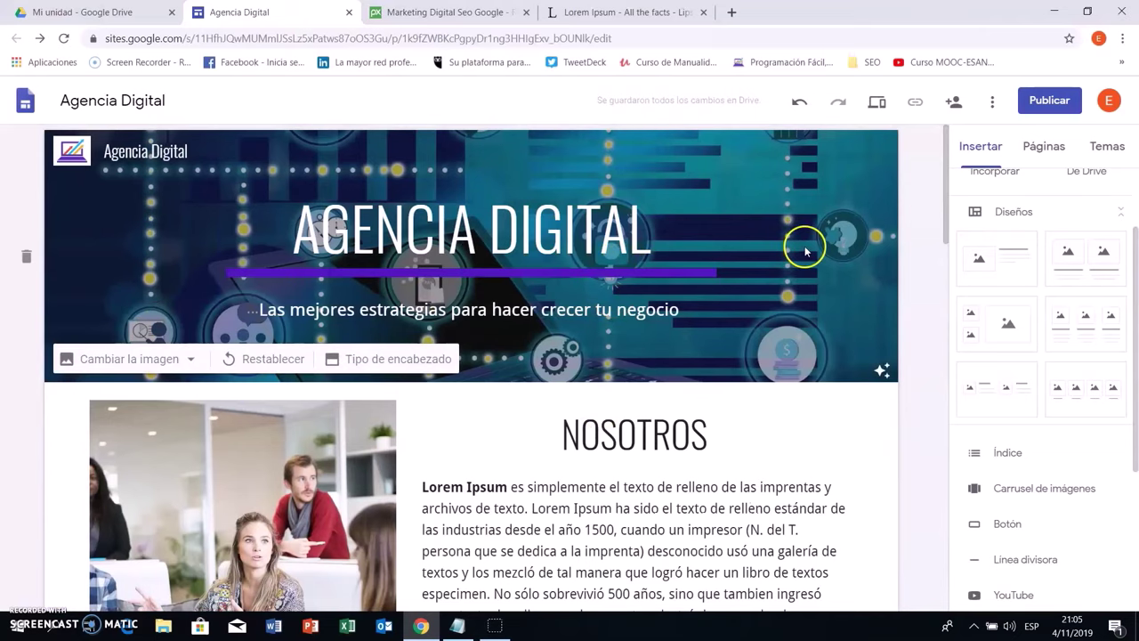
Step: Open Vista previa and scroll through the Agencia Digital page from banner to footer
scroll(804, 251, "down", 15)
scroll(804, 251, "up", 5)
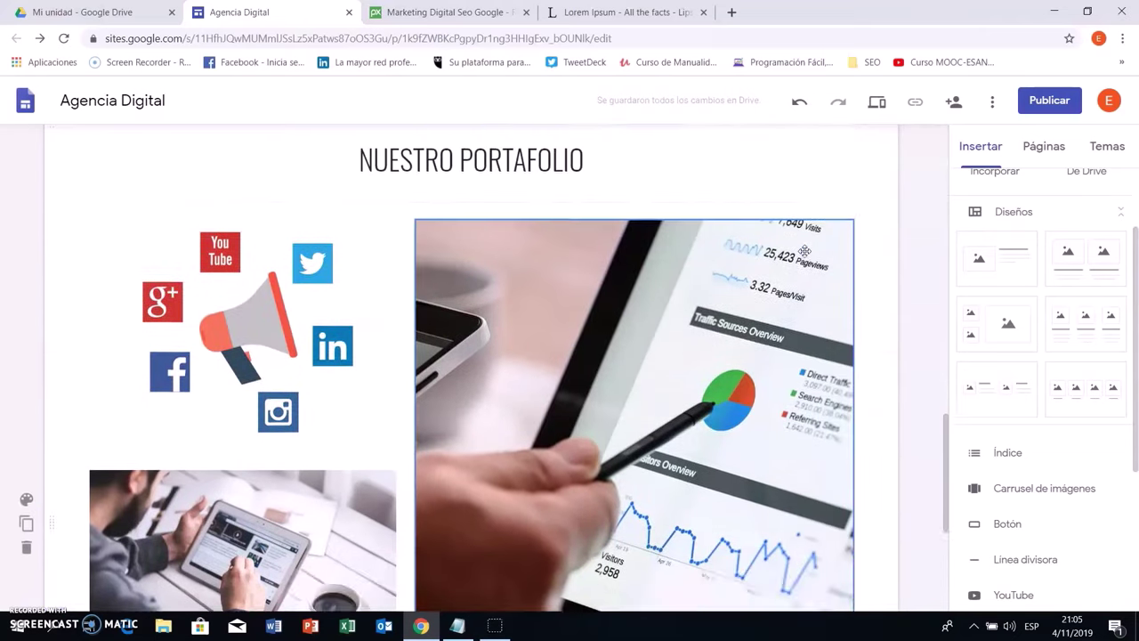
scroll(804, 251, "up", 8)
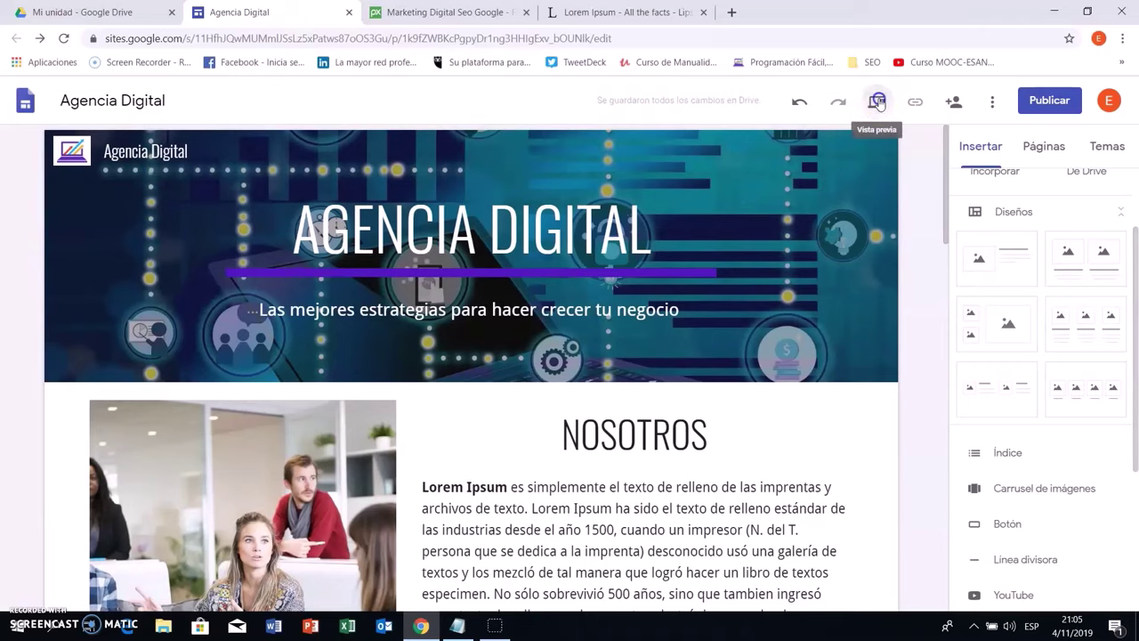
left_click(877, 103)
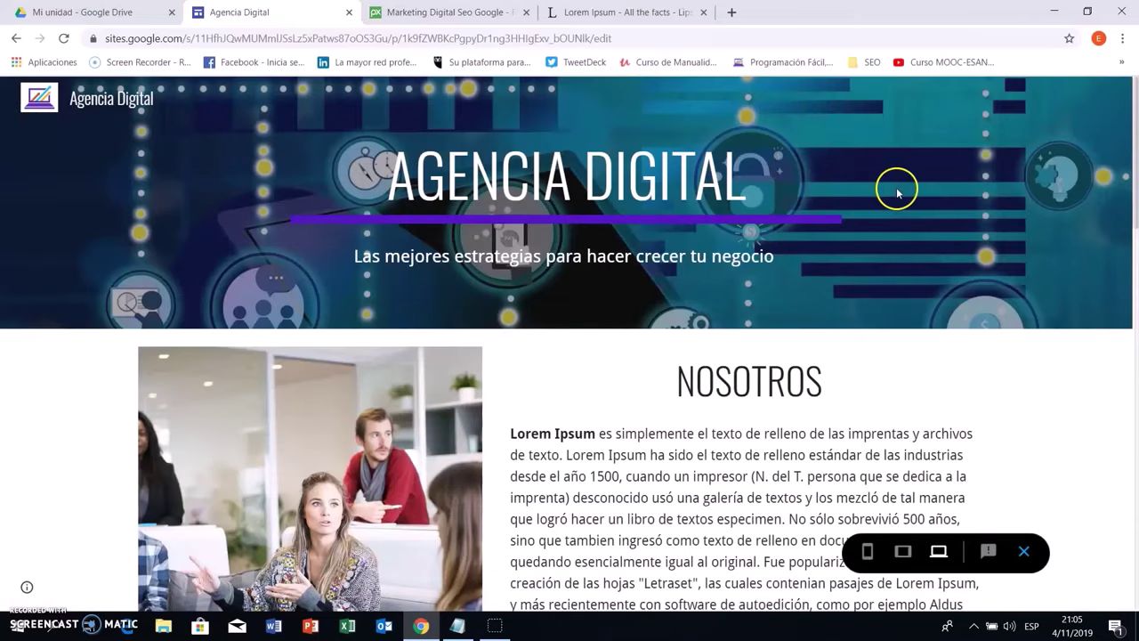
scroll(872, 206, "down", 2)
scroll(873, 213, "down", 4)
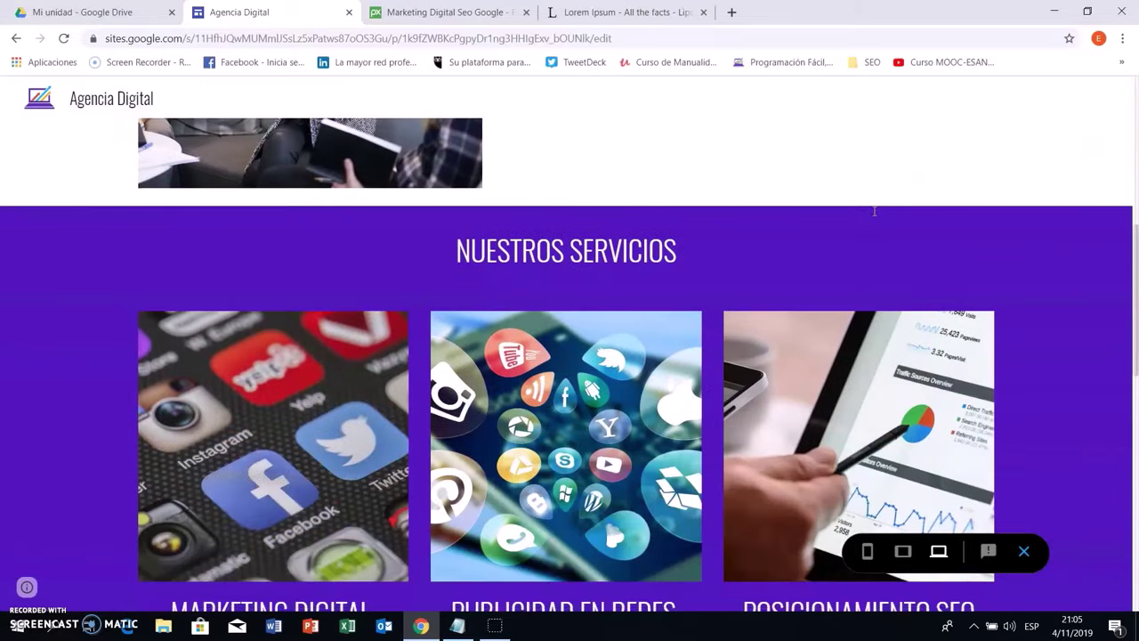
scroll(874, 212, "down", 5)
scroll(878, 213, "down", 4)
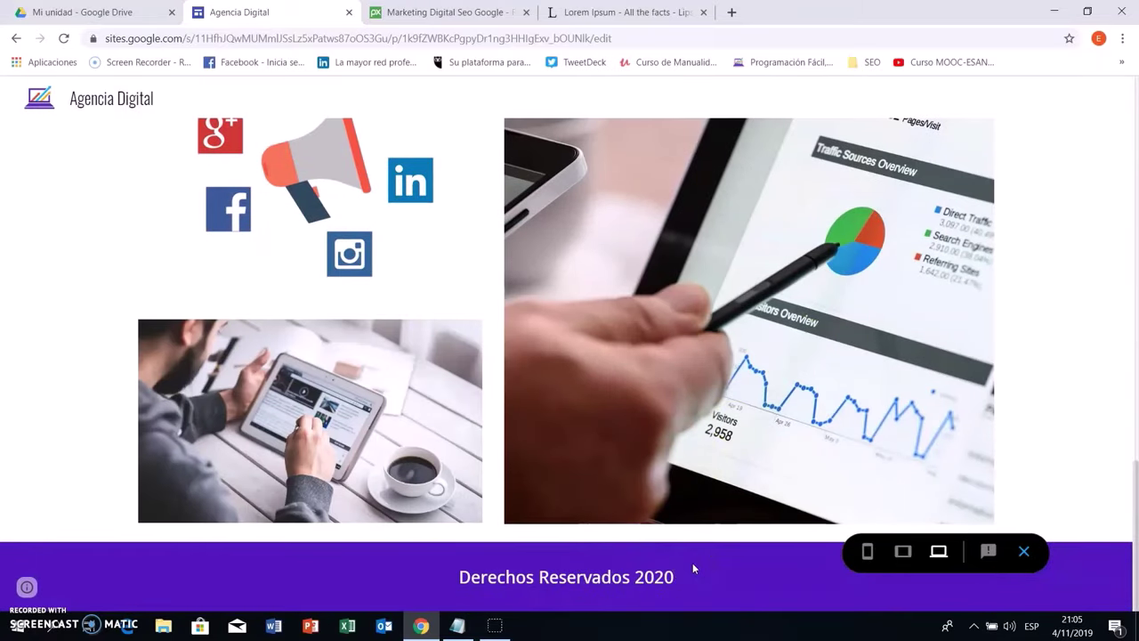
scroll(693, 566, "up", 5)
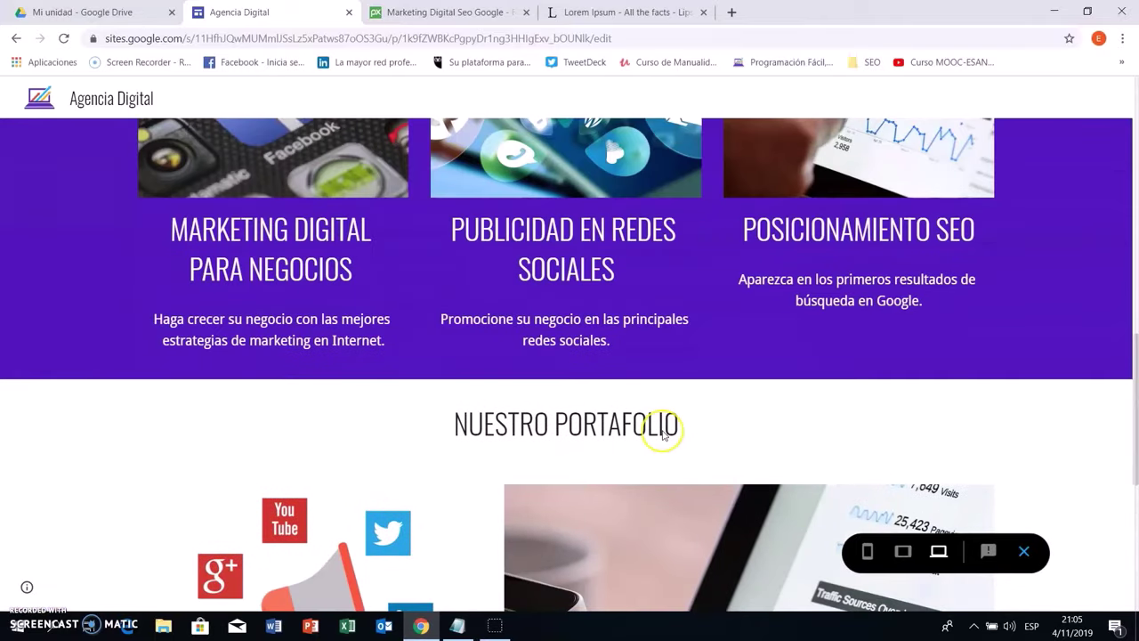
scroll(662, 434, "up", 5)
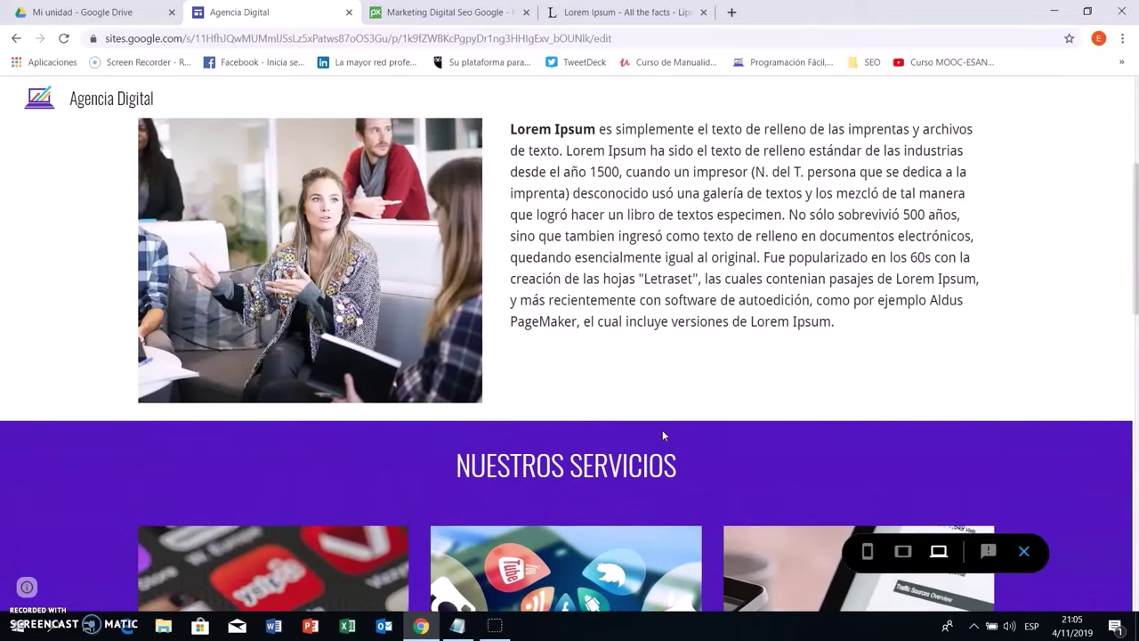
scroll(662, 430, "up", 3)
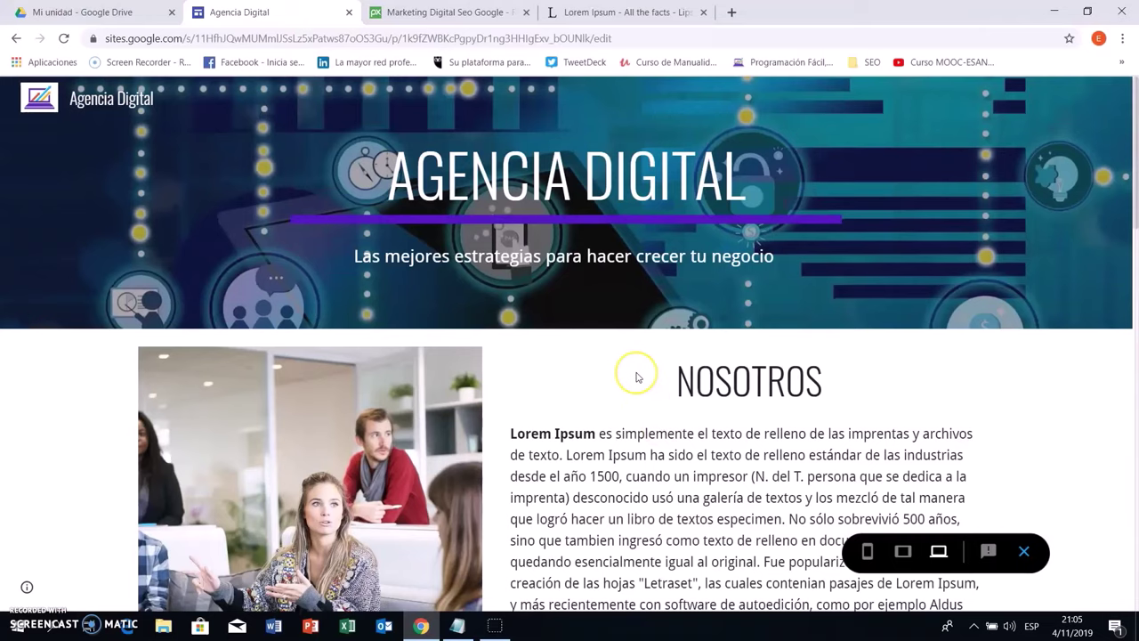
scroll(636, 377, "down", 8)
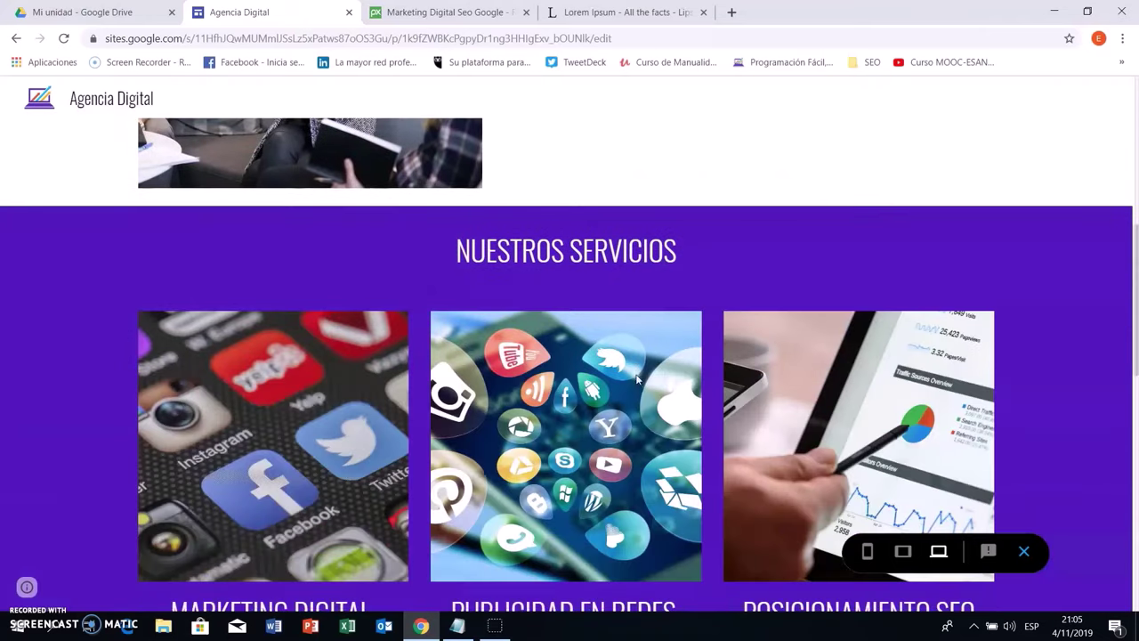
scroll(637, 377, "down", 5)
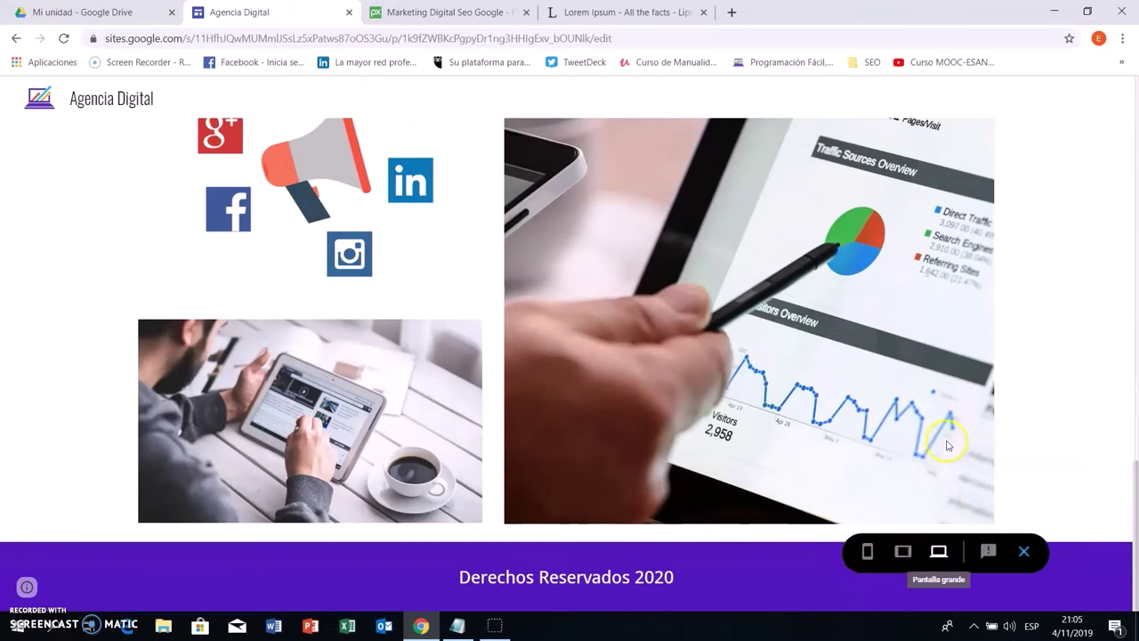
scroll(948, 445, "up", 13)
scroll(948, 445, "down", 12)
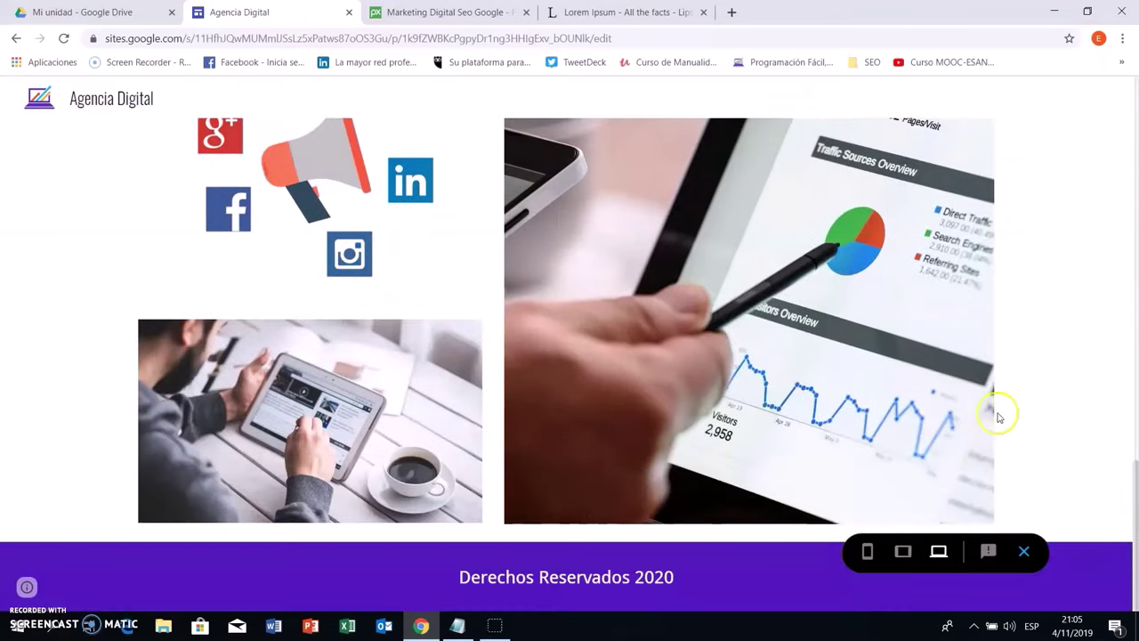
scroll(1057, 374, "up", 12)
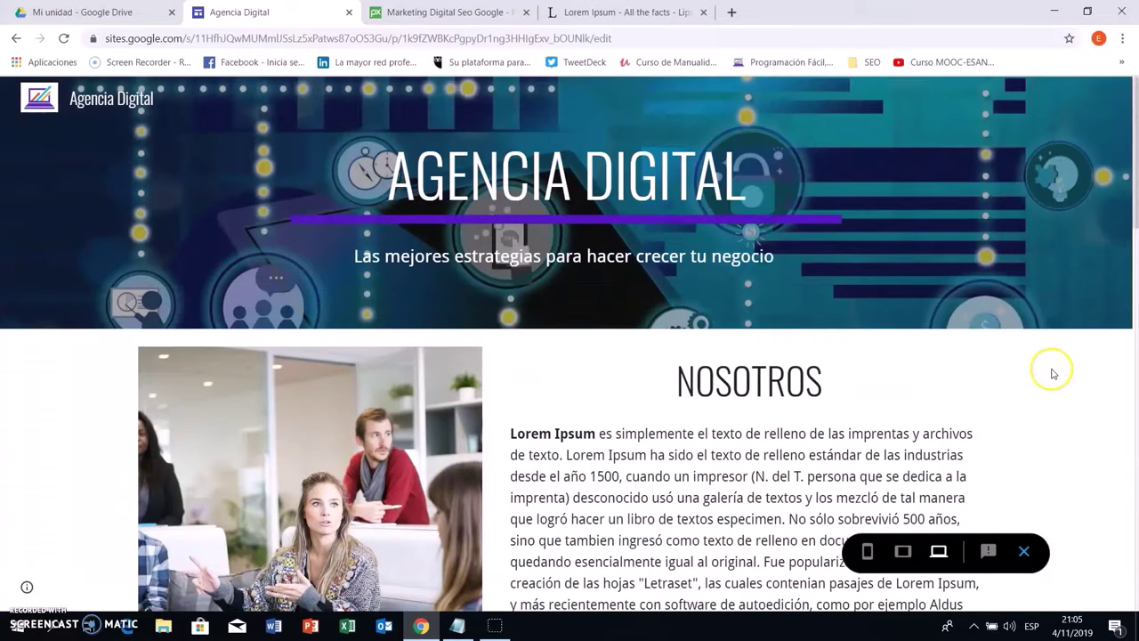
Step: Switch the preview to tablet width and scroll through the page
left_click(902, 551)
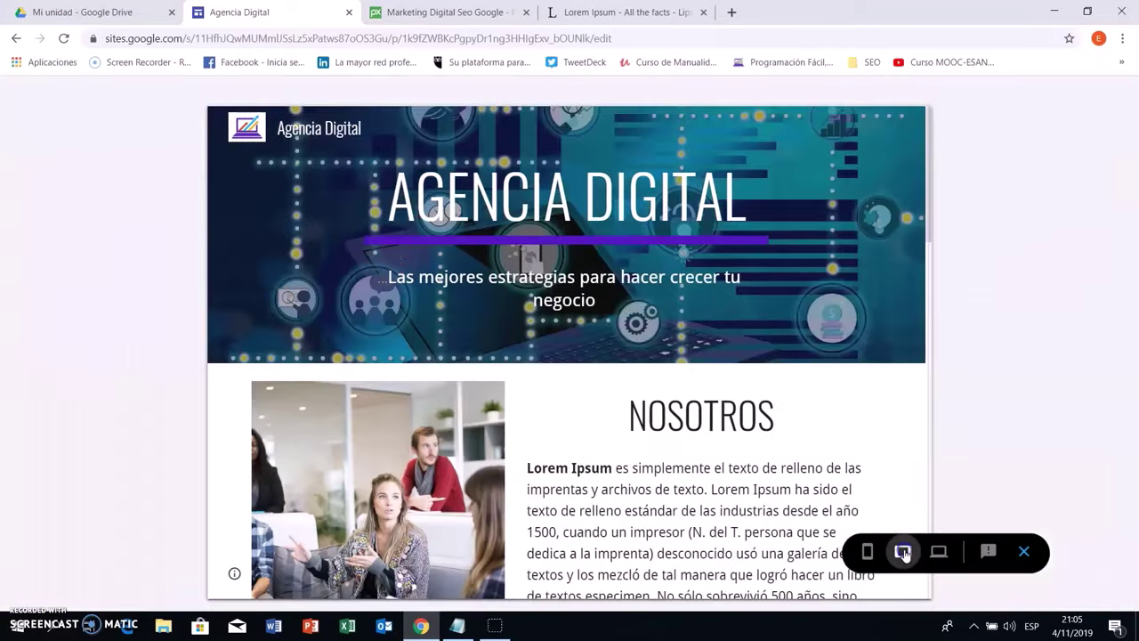
scroll(820, 288, "down", 12)
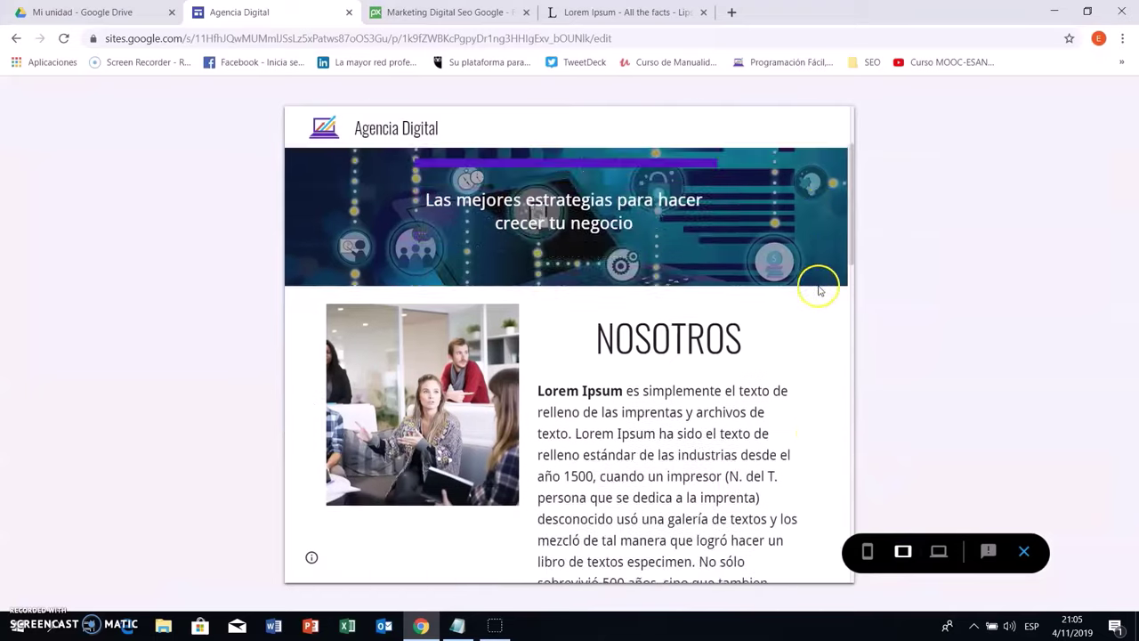
scroll(819, 294, "down", 4)
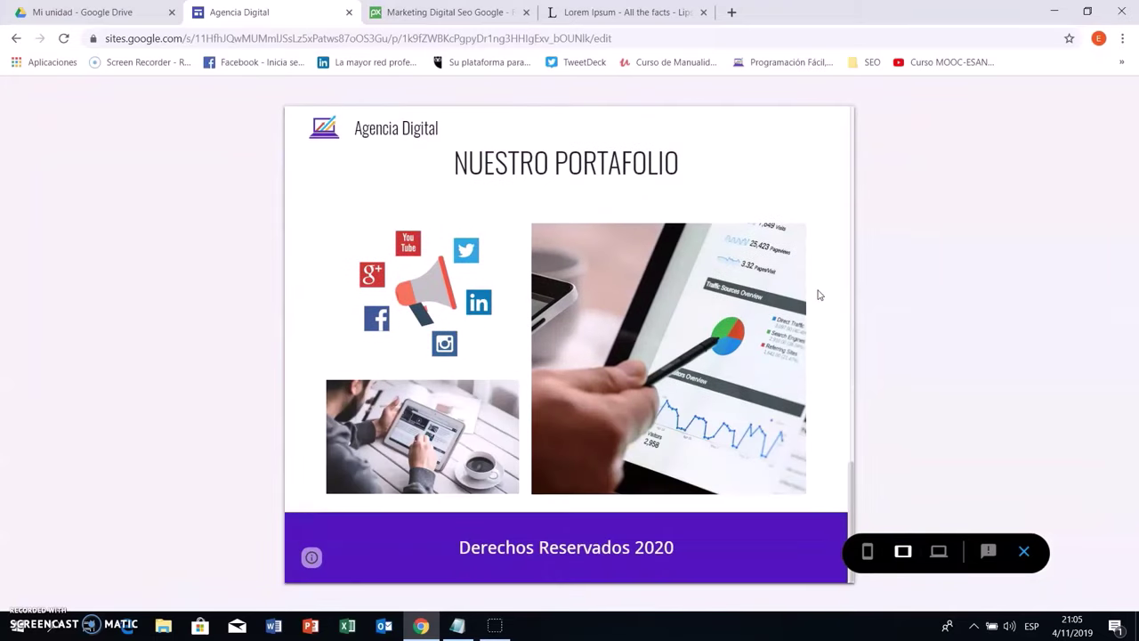
scroll(819, 294, "up", 15)
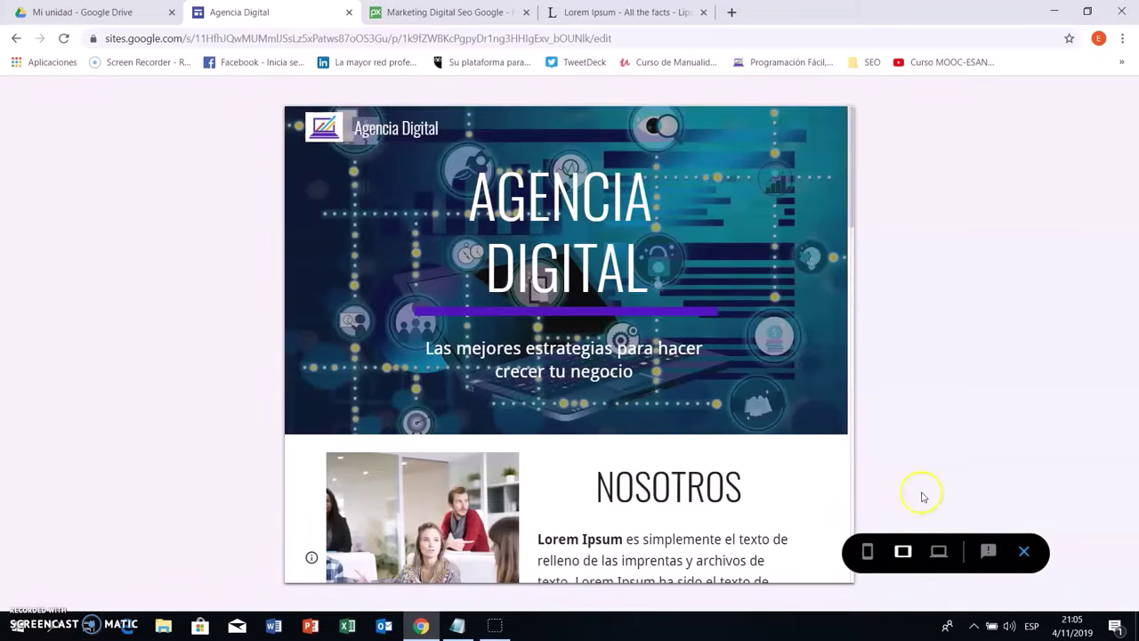
Step: Review the page at phone width, then exit the preview back to the editor
left_click(867, 550)
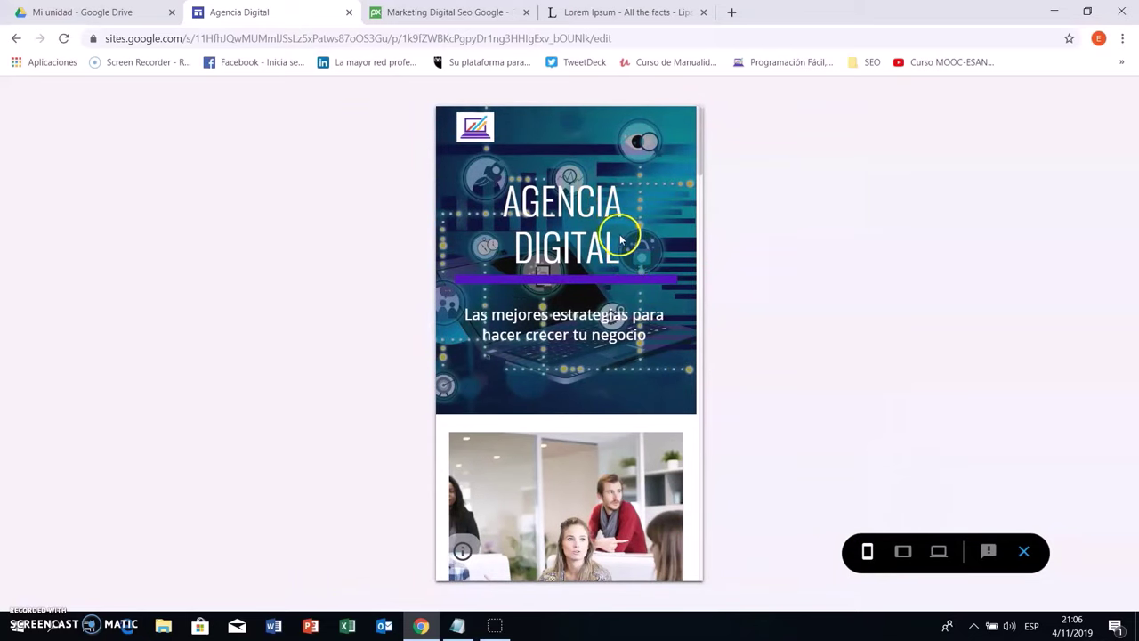
scroll(614, 223, "down", 8)
scroll(620, 243, "down", 10)
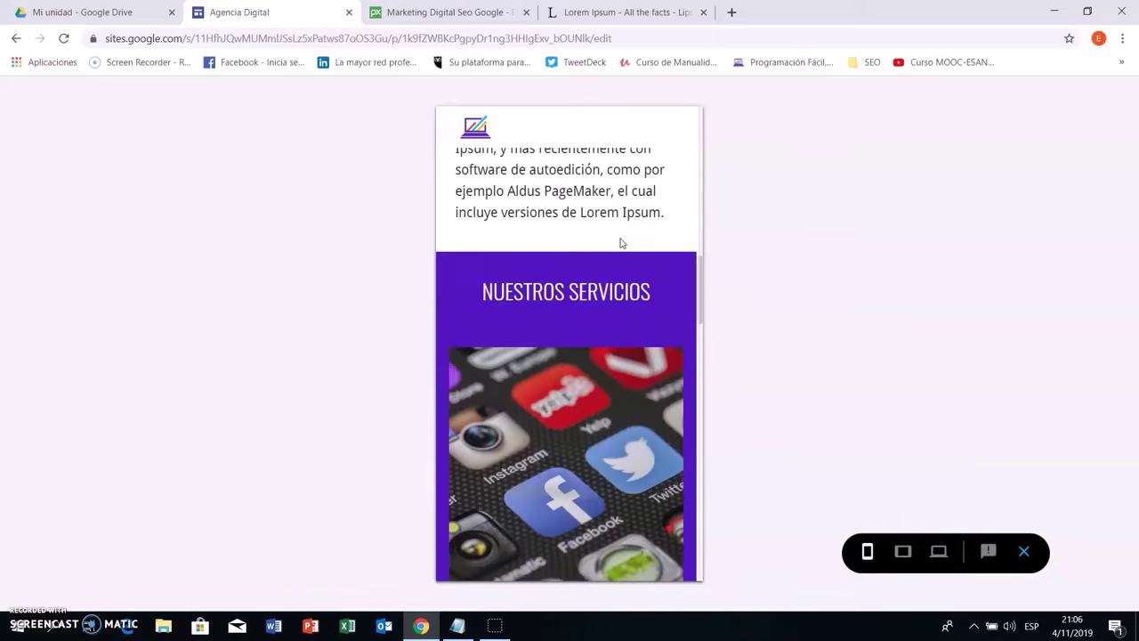
scroll(620, 242, "down", 5)
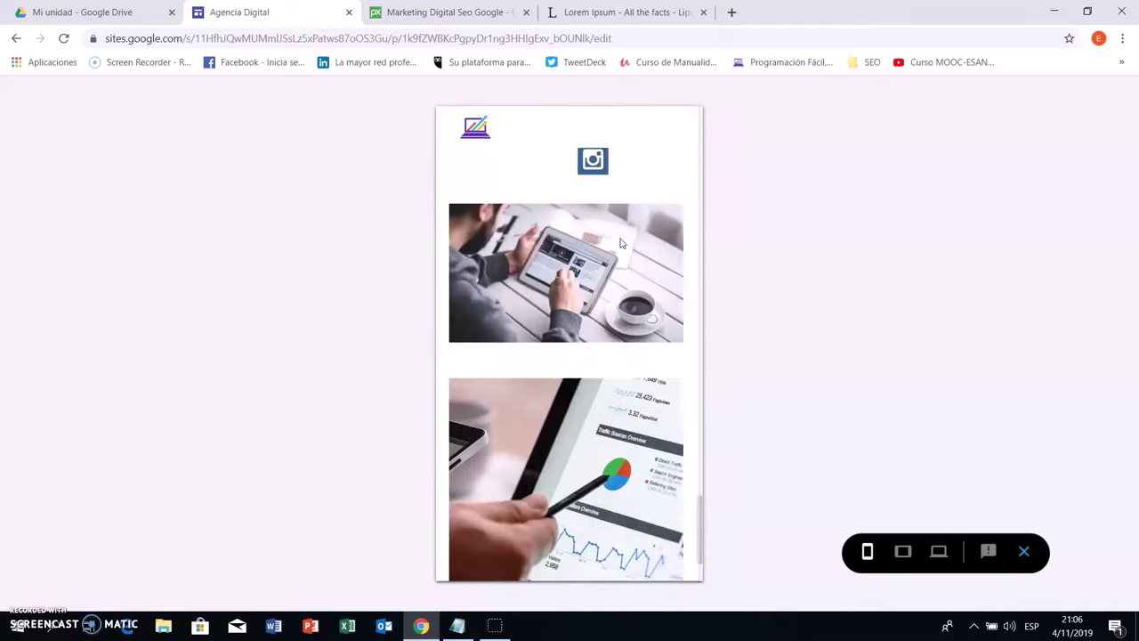
scroll(622, 275, "down", 3)
scroll(622, 275, "up", 8)
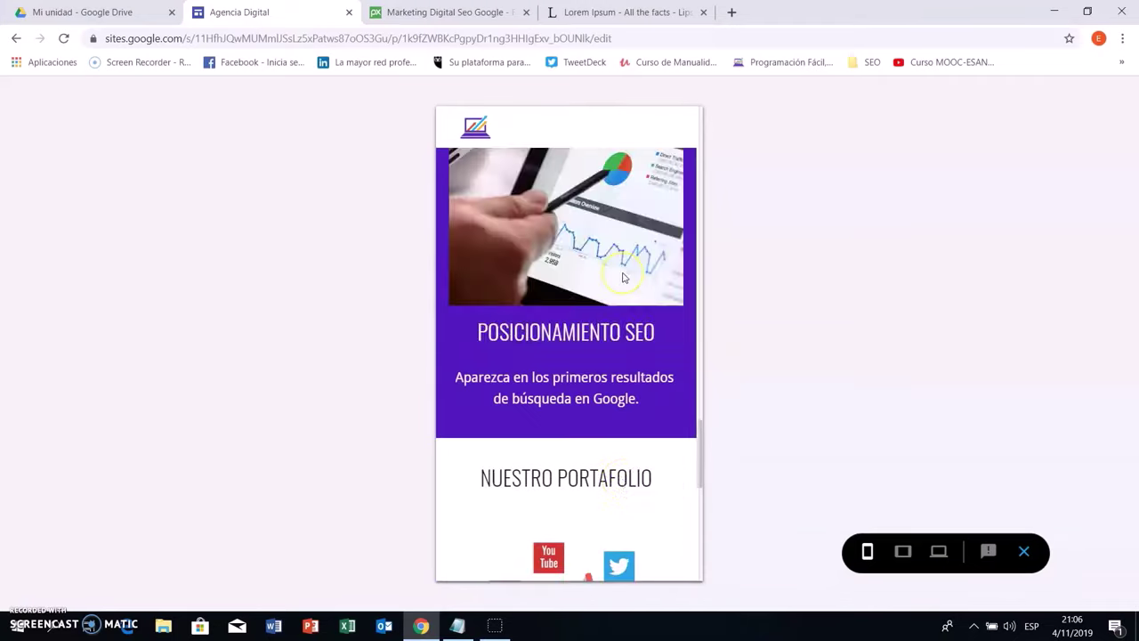
scroll(622, 277, "up", 10)
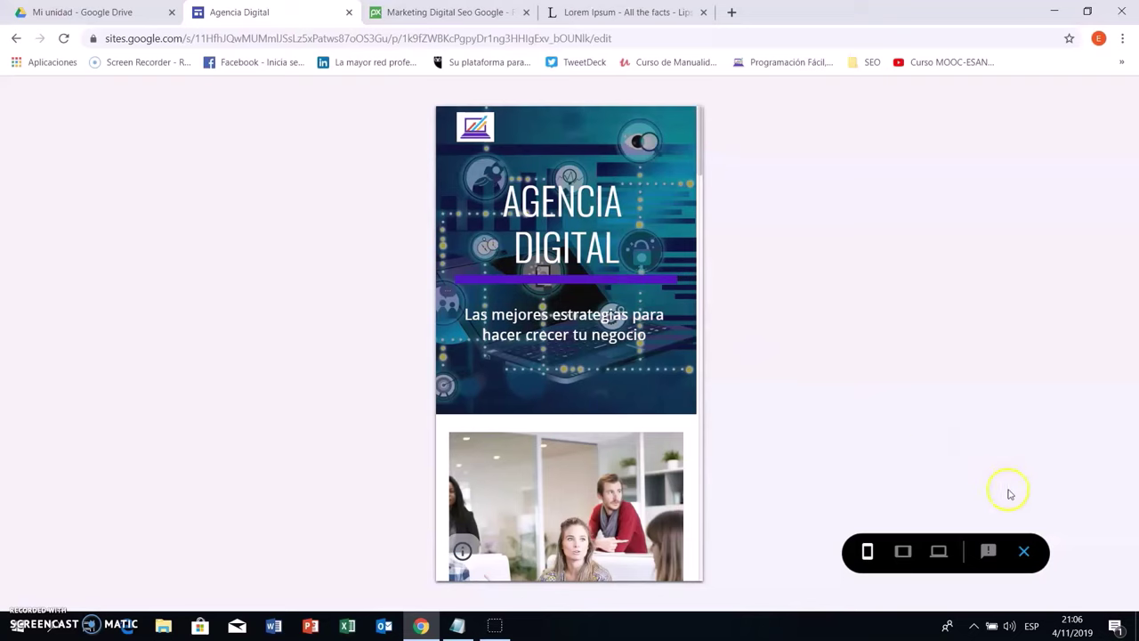
left_click(1024, 553)
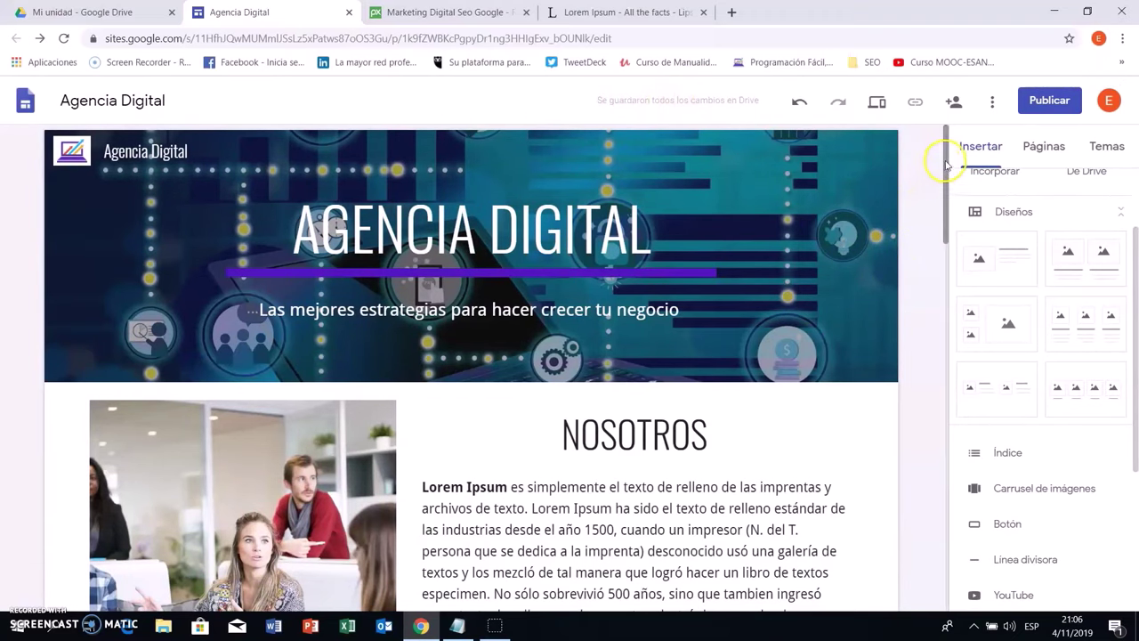
Step: From Mi unidad in Google Drive, open the Agencia Digital site file in a new editor tab
scroll(945, 169, "down", 1)
scroll(943, 152, "up", 1)
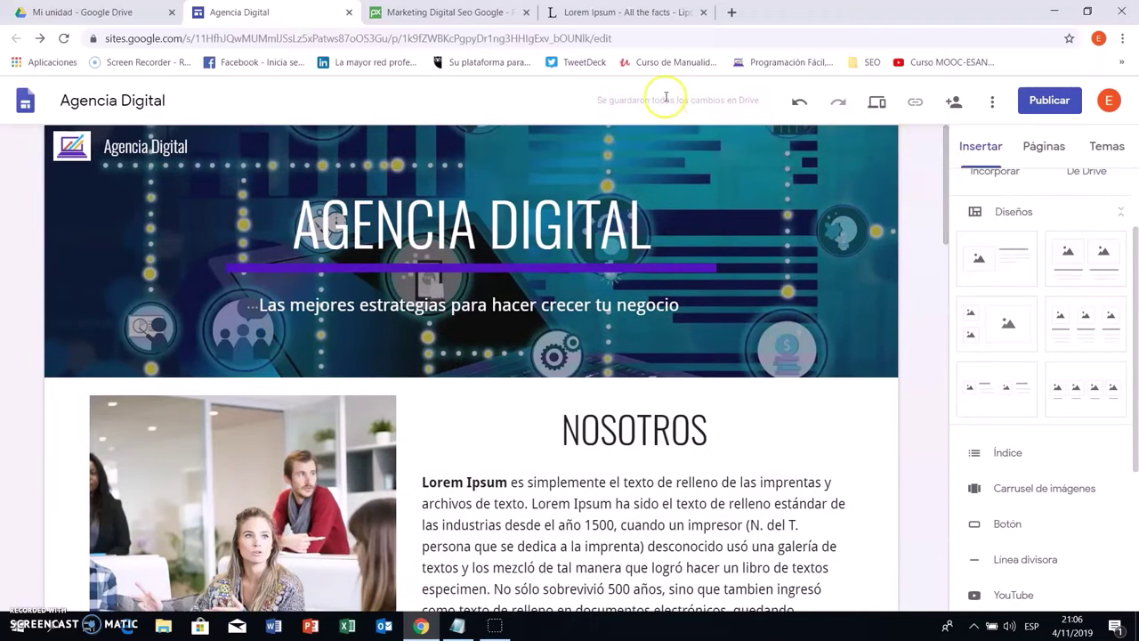
left_click(92, 11)
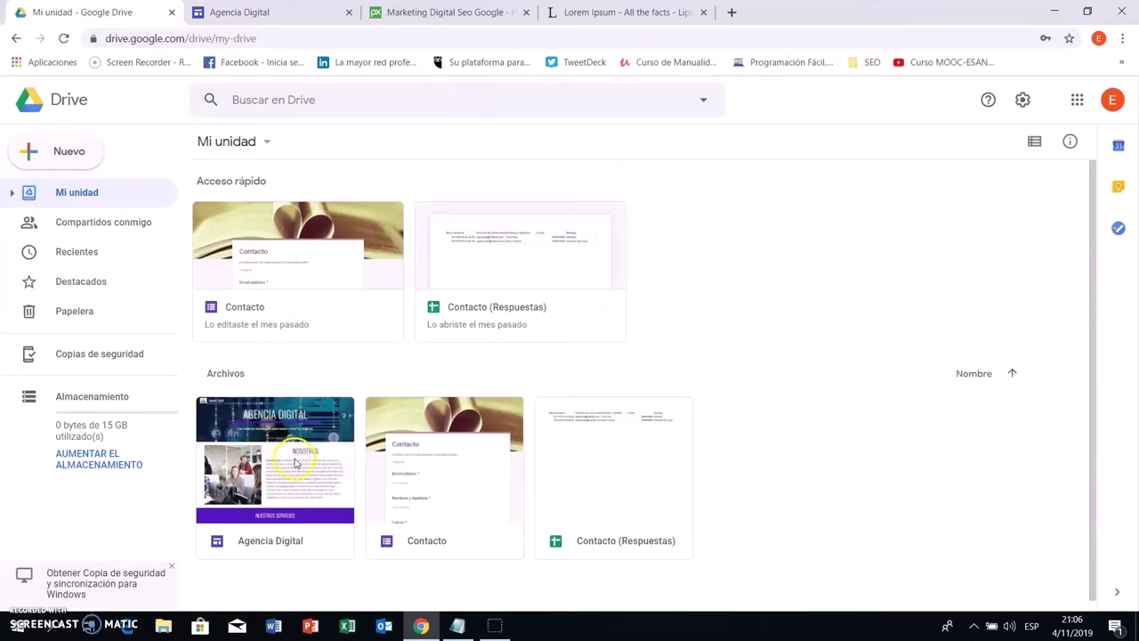
left_click(236, 12)
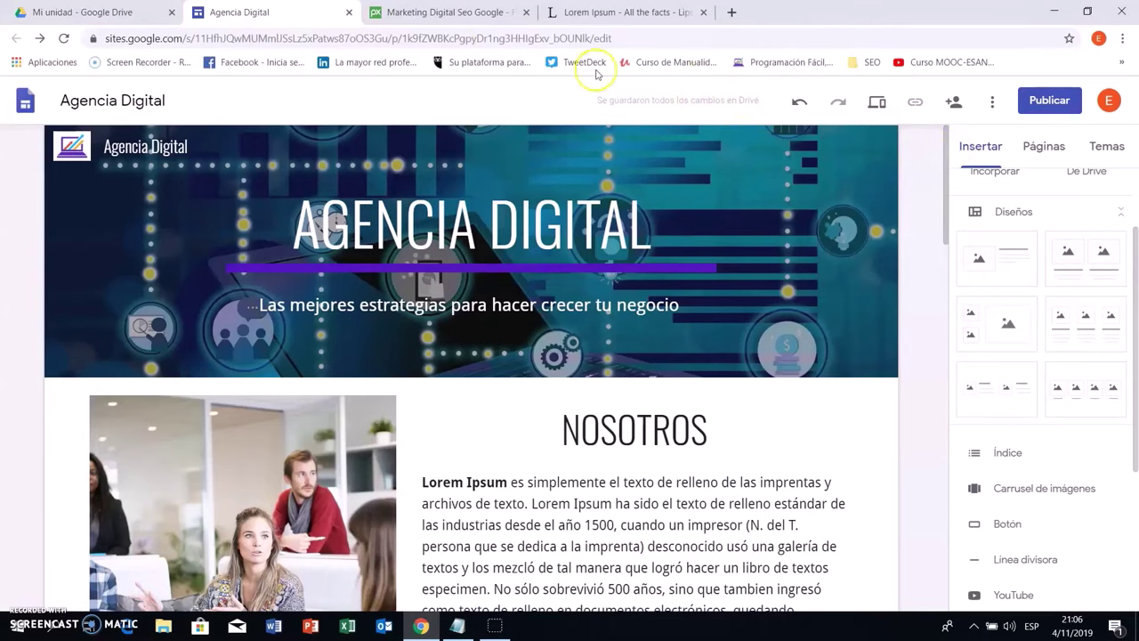
left_click(82, 11)
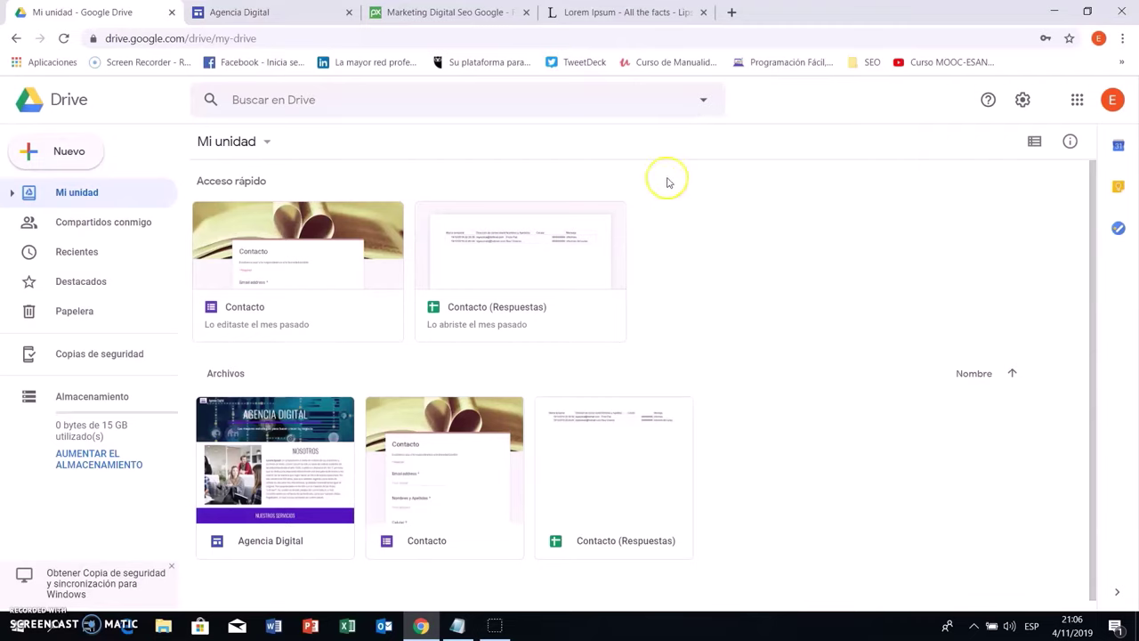
double_click(278, 455)
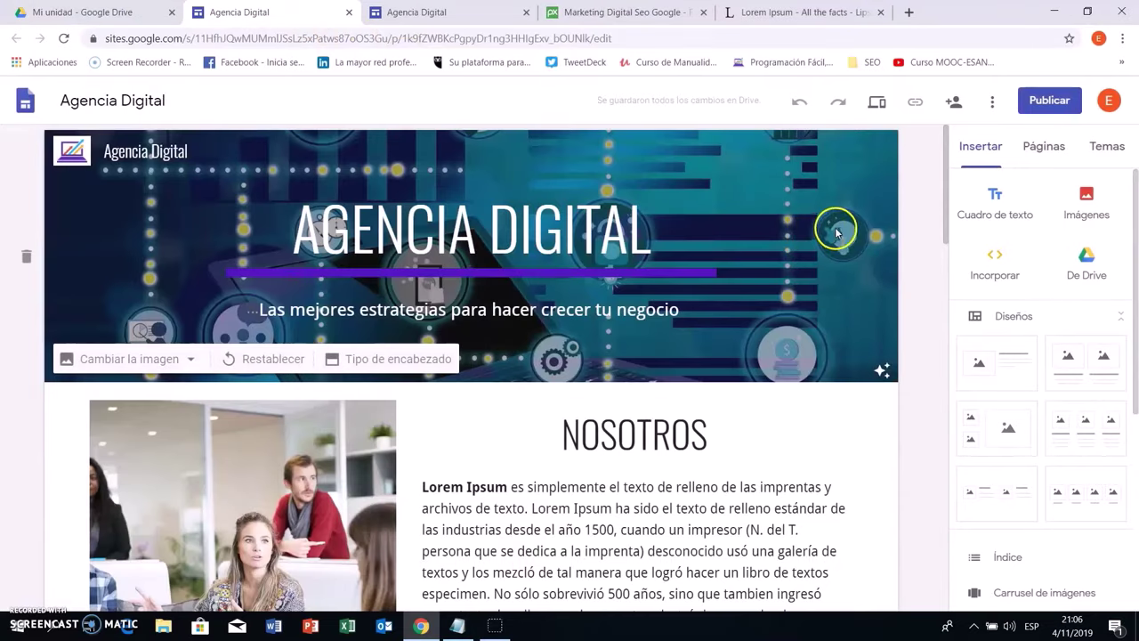
Step: Close the extra Agencia Digital tab and return to the remaining site editor
scroll(809, 230, "down", 15)
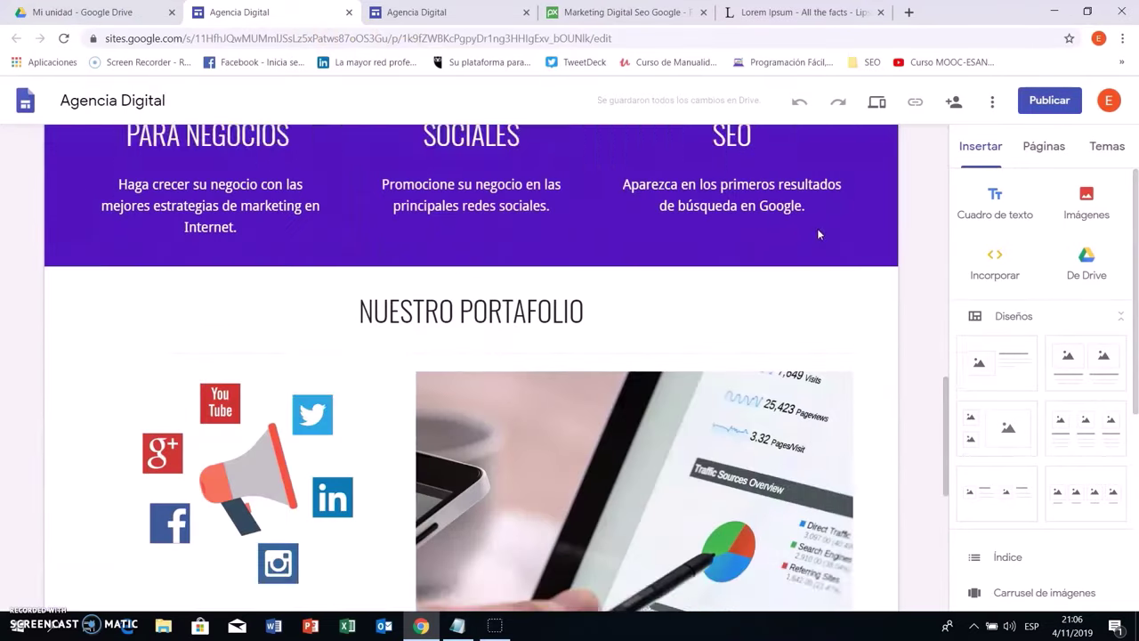
scroll(815, 229, "down", 1)
scroll(816, 229, "up", 16)
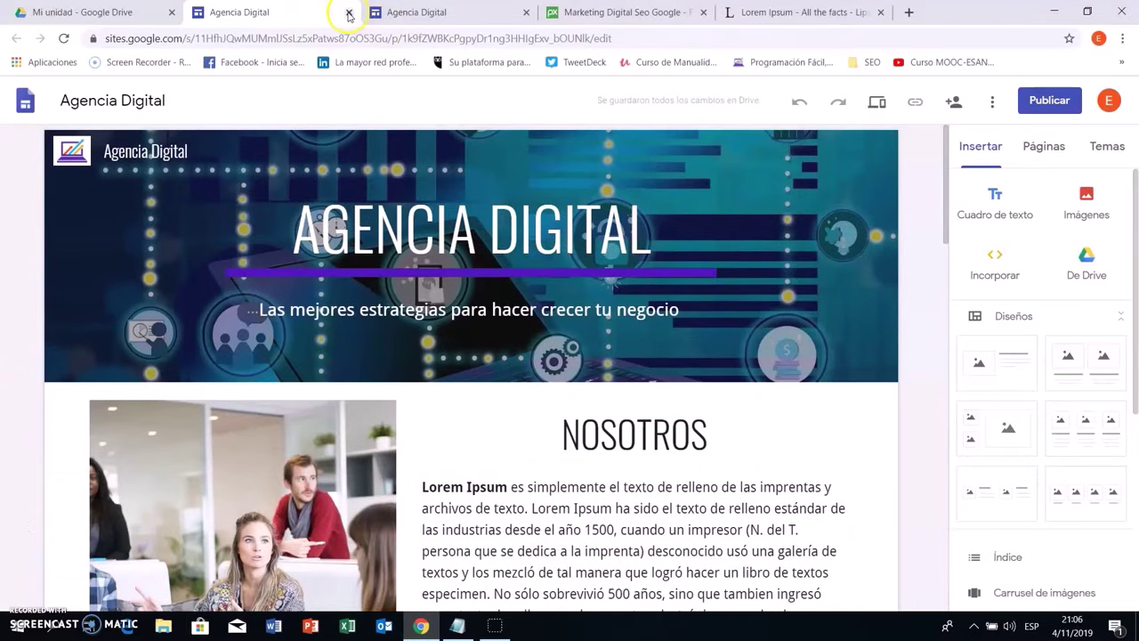
left_click(349, 14)
left_click(302, 12)
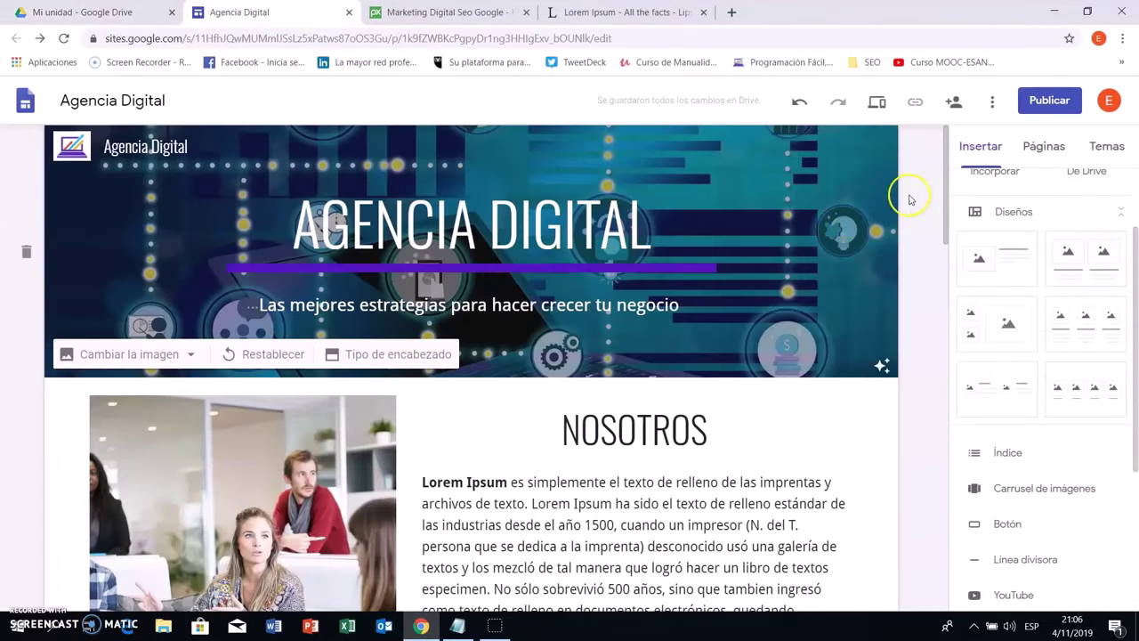
scroll(909, 204, "down", 10)
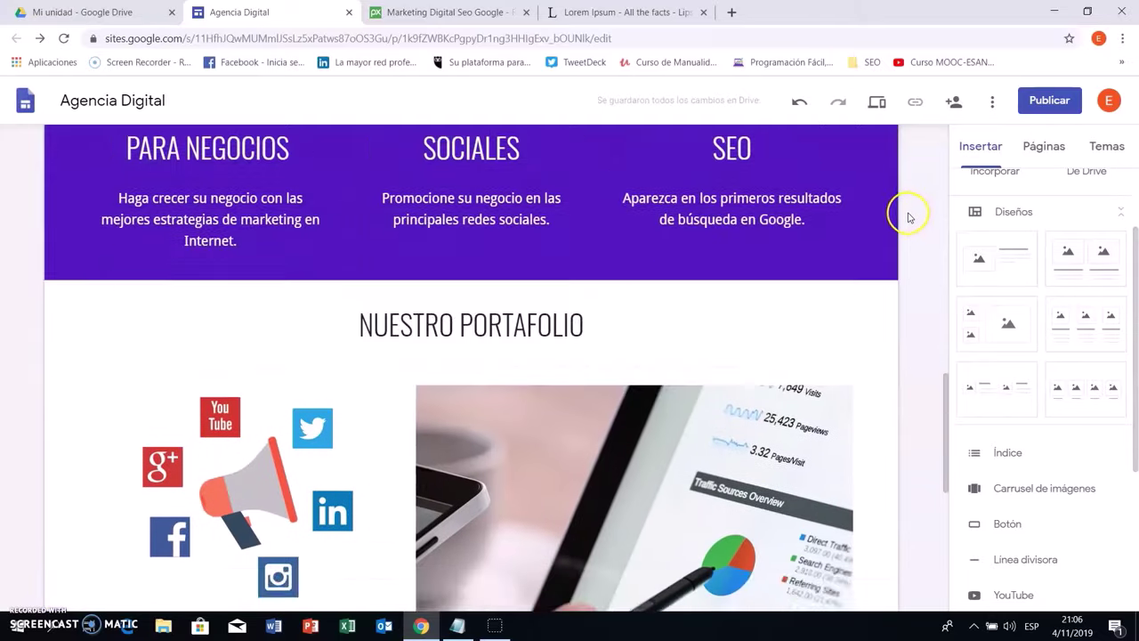
scroll(909, 217, "down", 3)
scroll(902, 217, "up", 12)
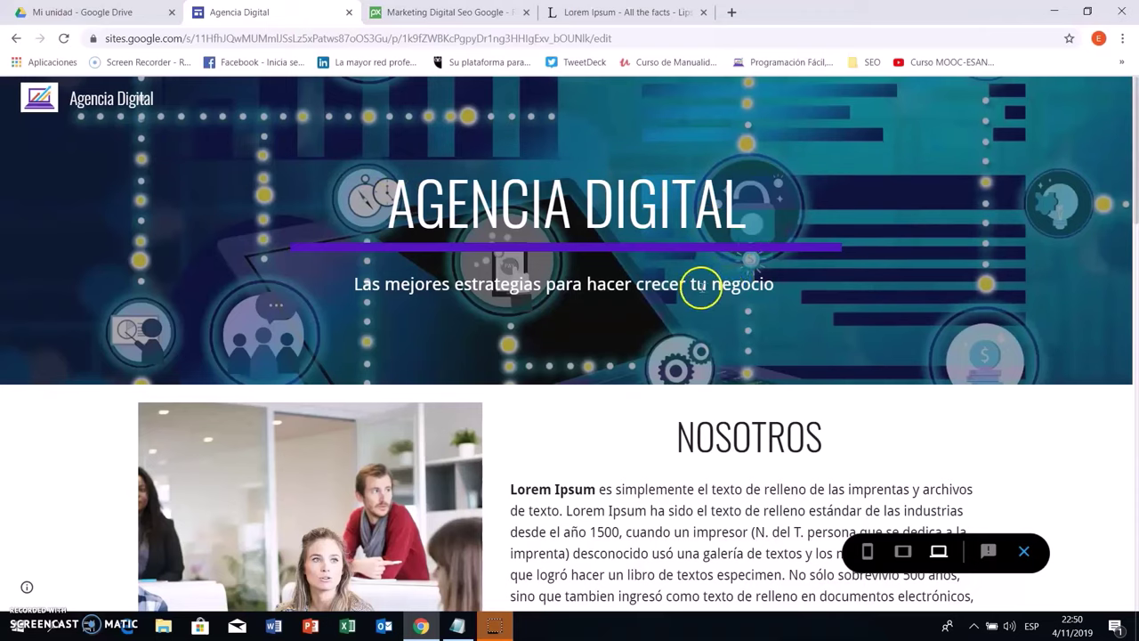
scroll(614, 276, "down", 5)
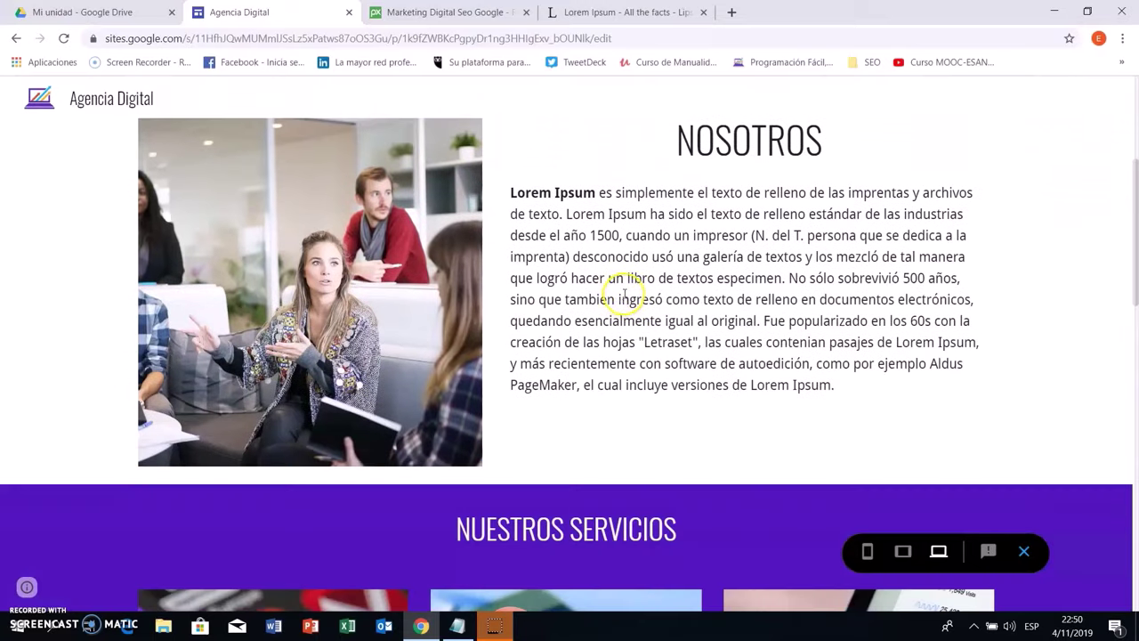
scroll(681, 275, "up", 3)
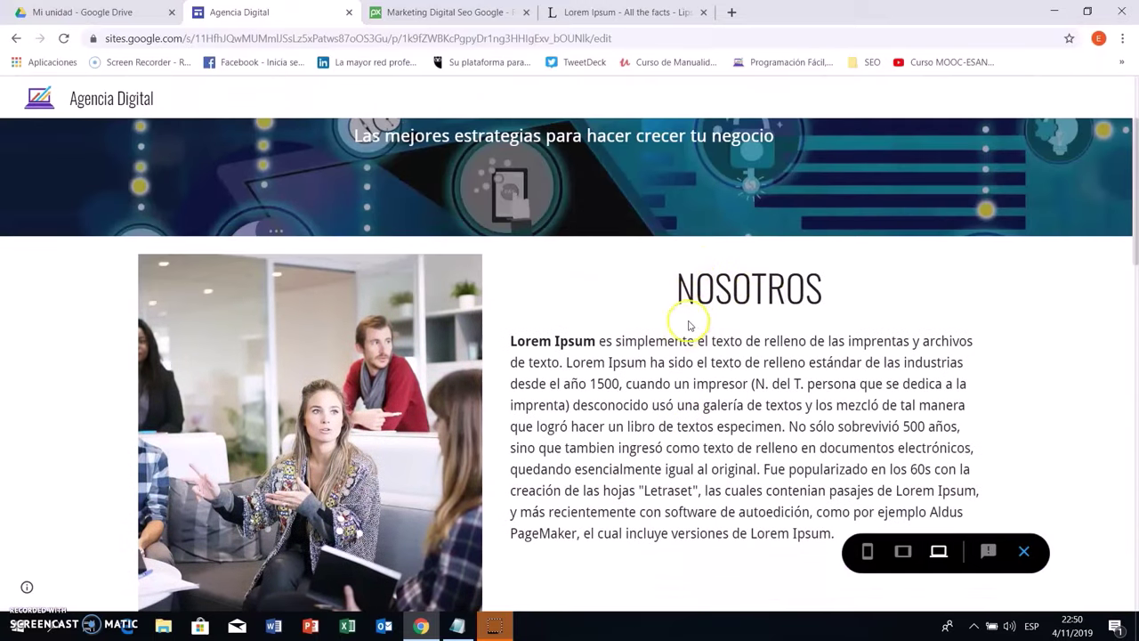
scroll(686, 320, "down", 2)
scroll(698, 311, "down", 9)
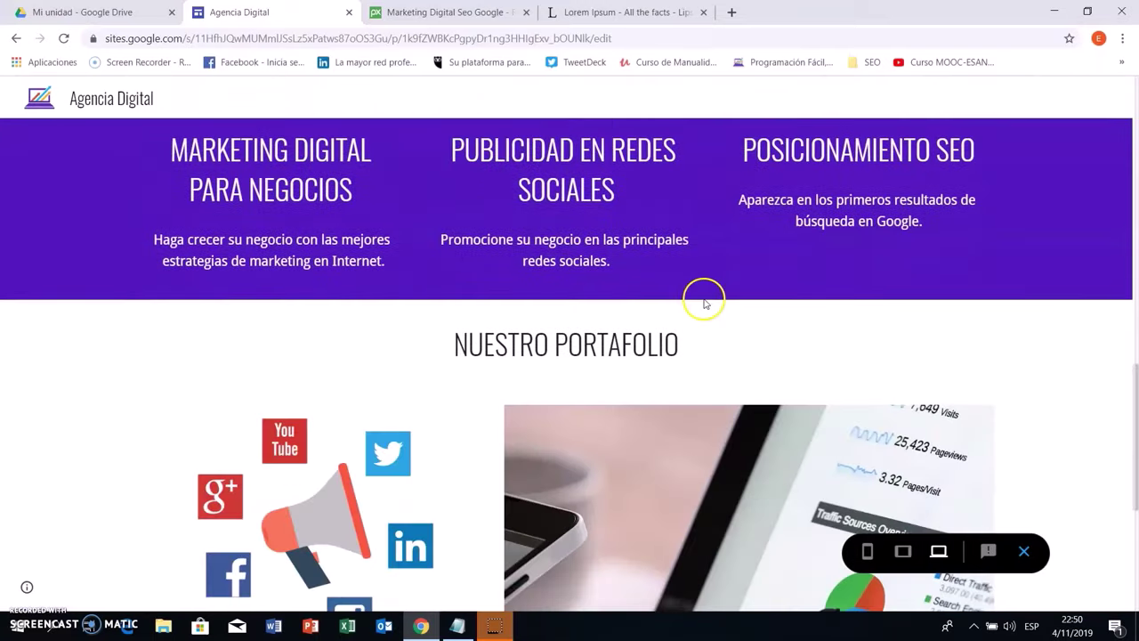
scroll(704, 299, "down", 3)
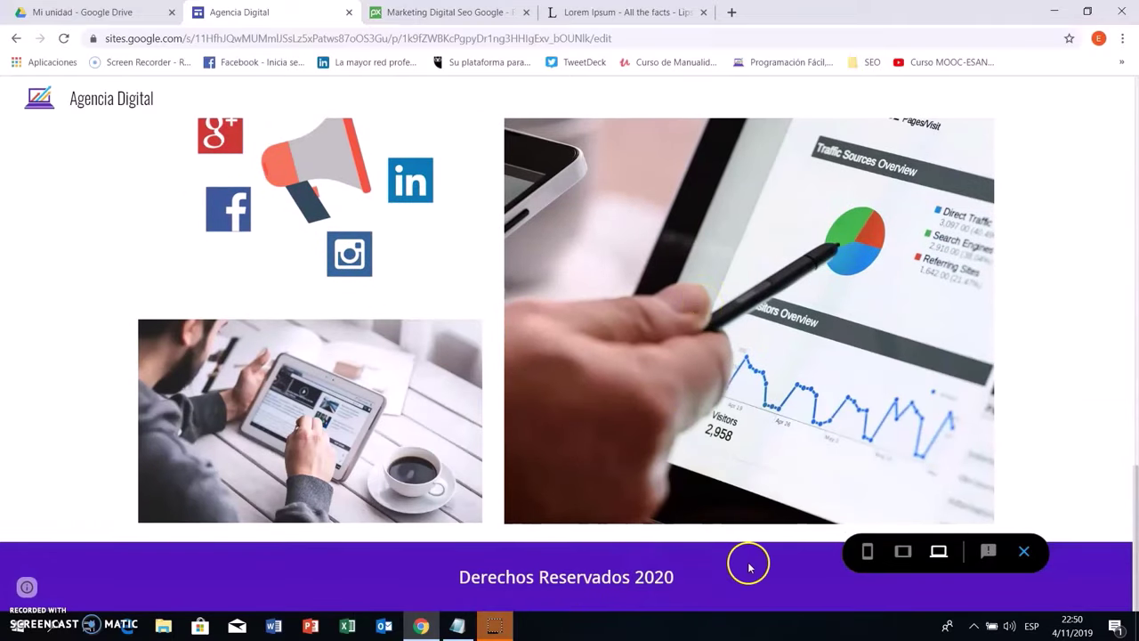
scroll(685, 542, "up", 11)
scroll(685, 548, "up", 3)
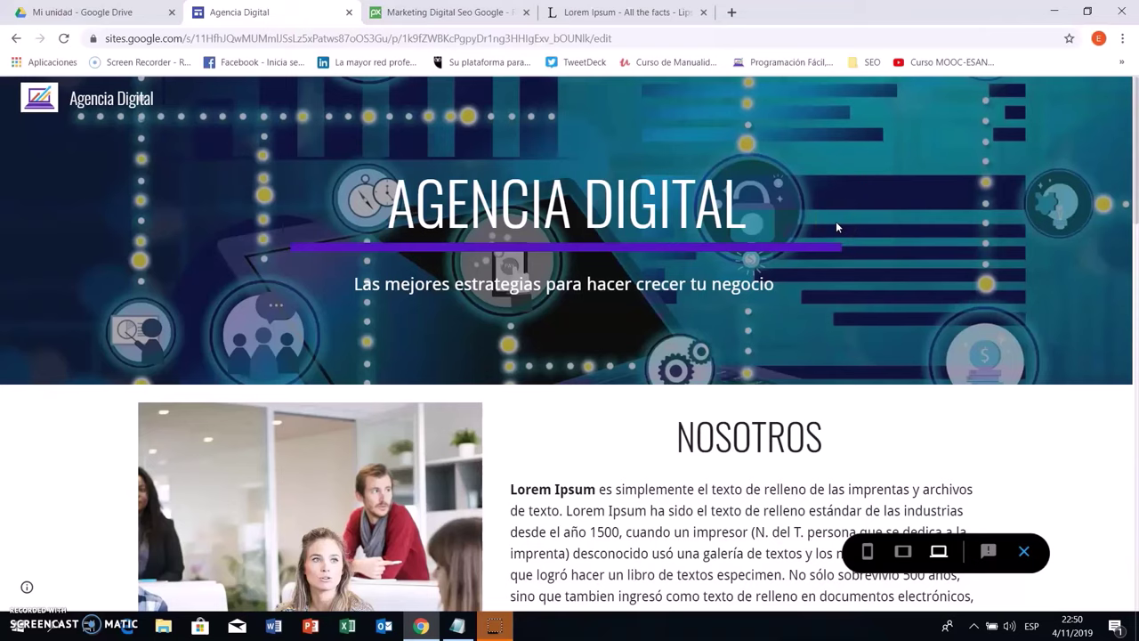
left_click(1024, 552)
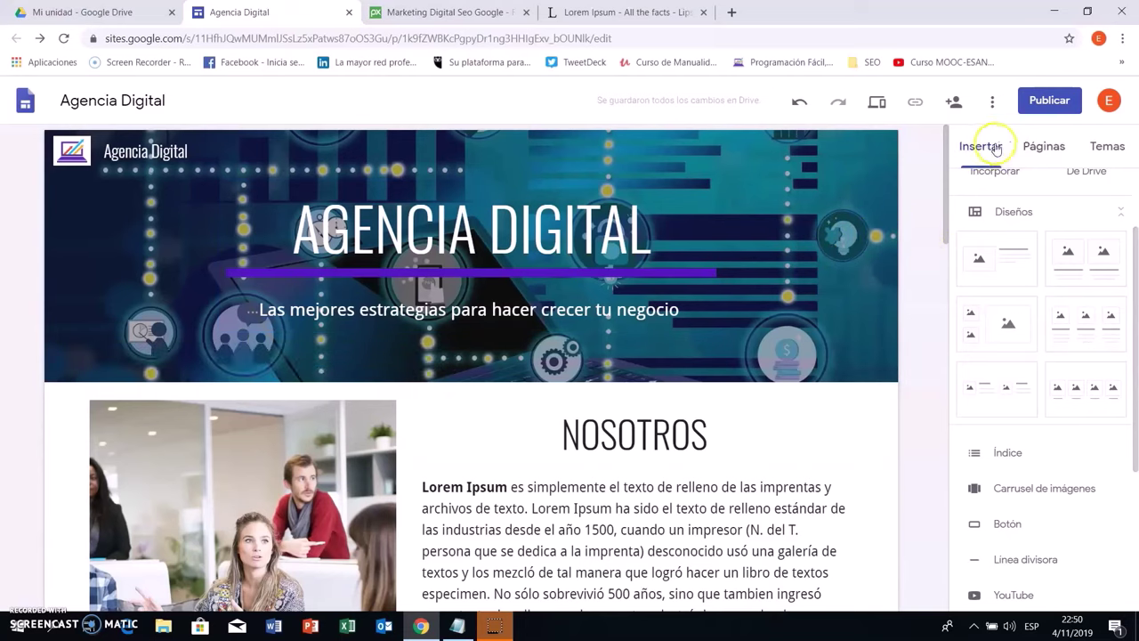
Step: In Páginas, open Página principal's Propiedades and change its name to Inicio
left_click(1042, 147)
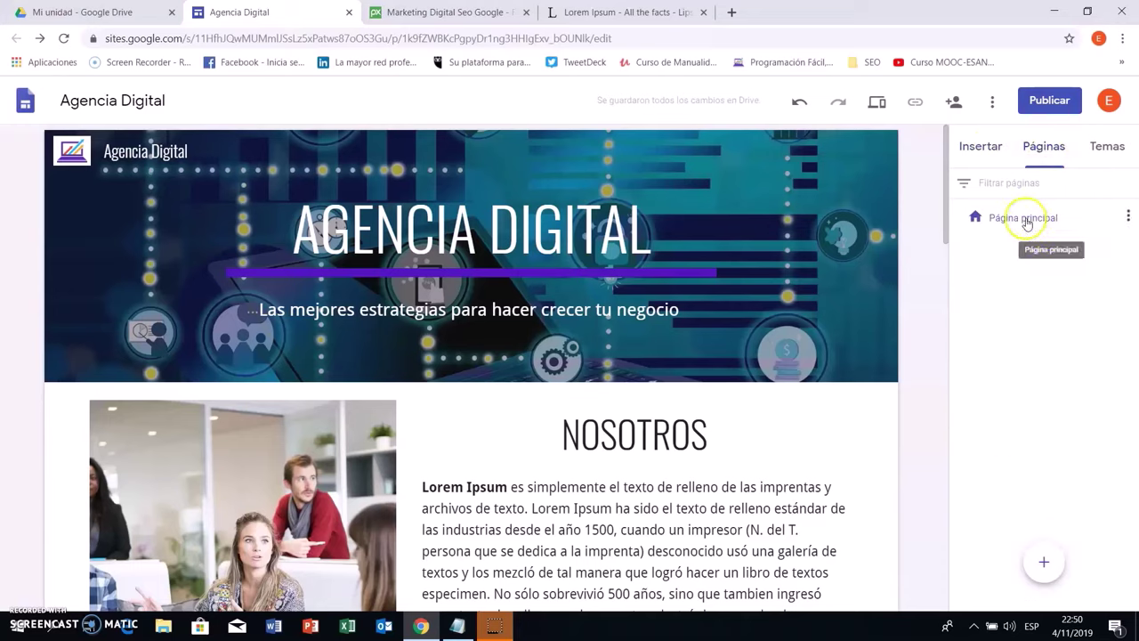
left_click(1128, 217)
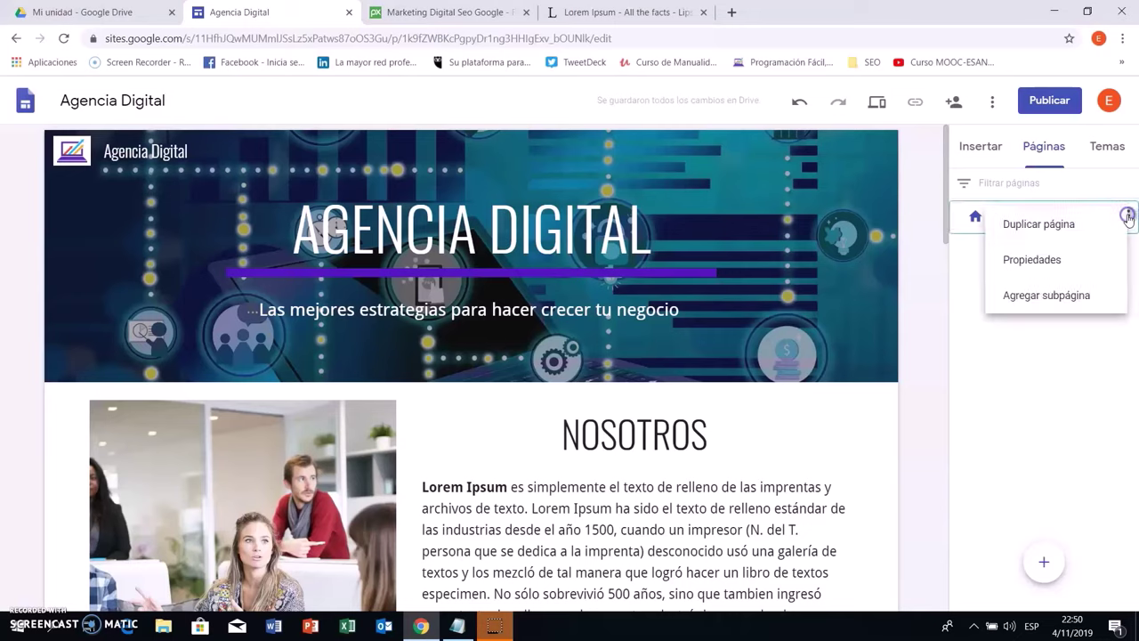
left_click(1057, 259)
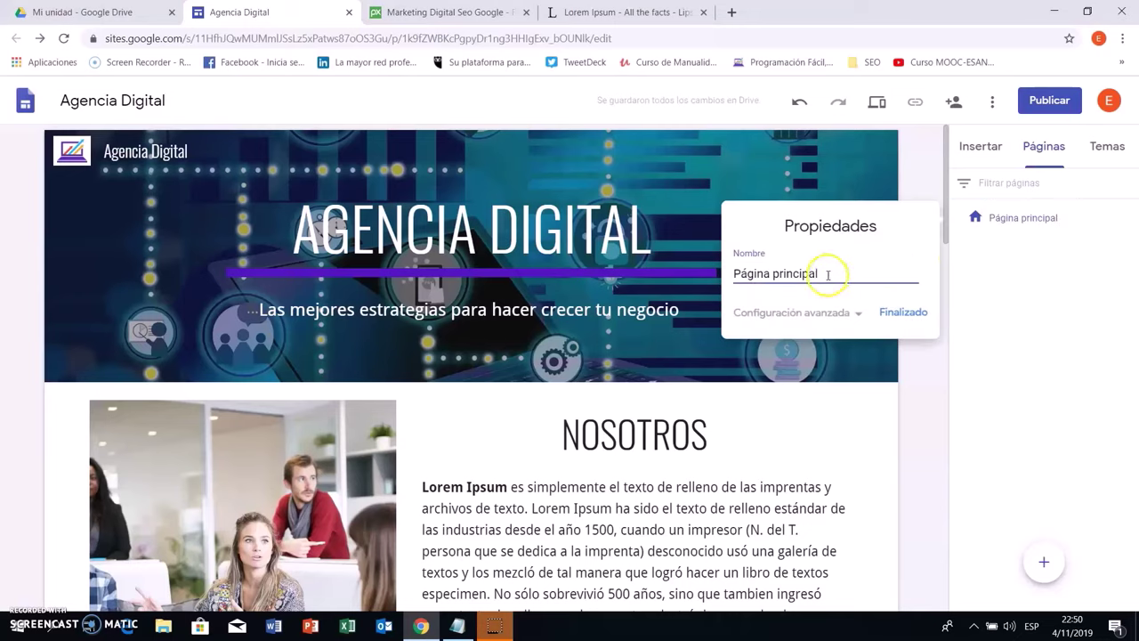
left_click_drag(836, 273, 719, 275)
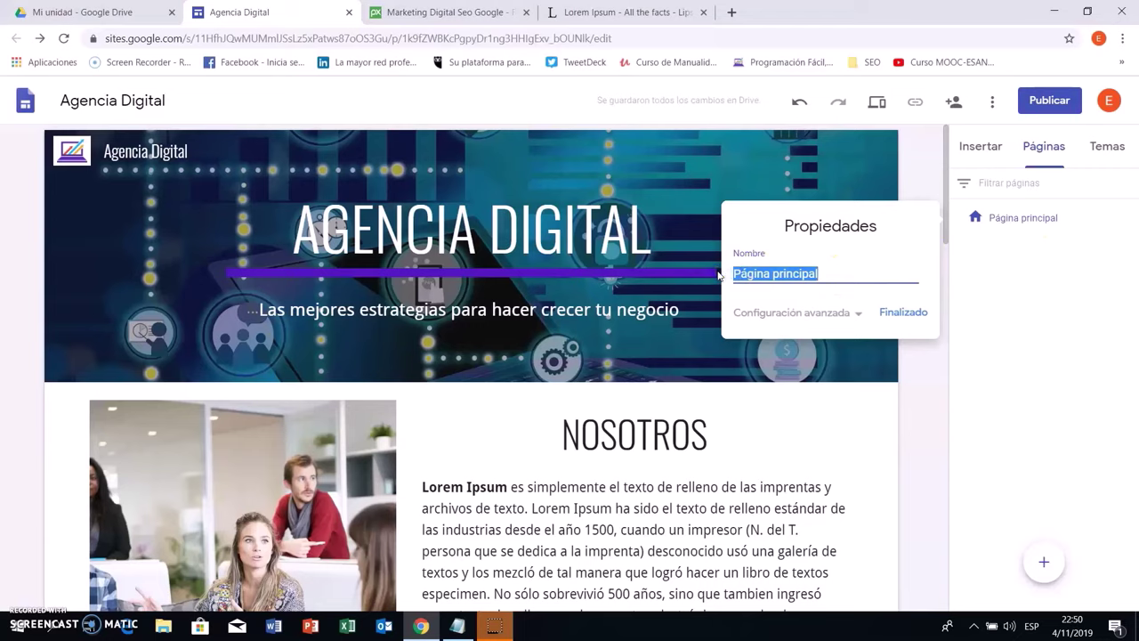
type("Inicio")
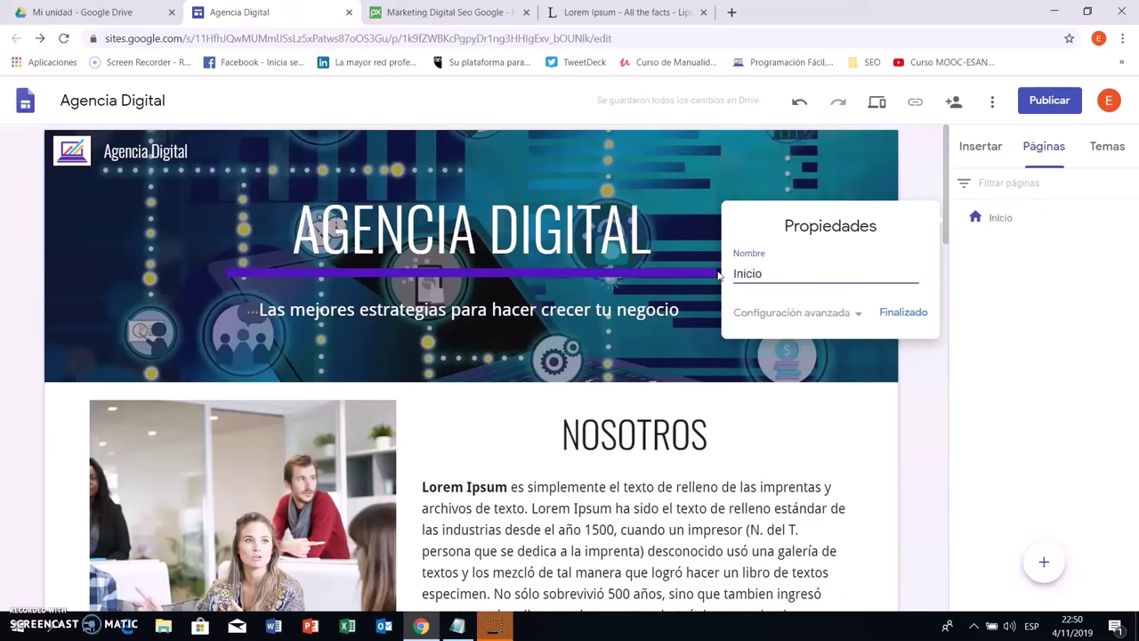
left_click(856, 313)
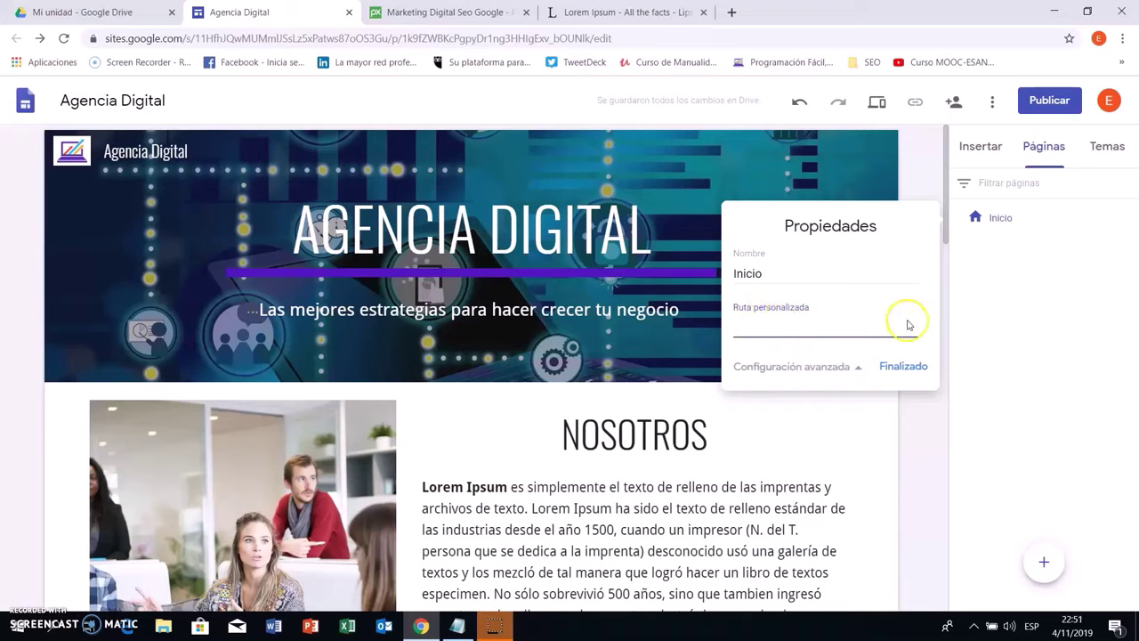
left_click(903, 366)
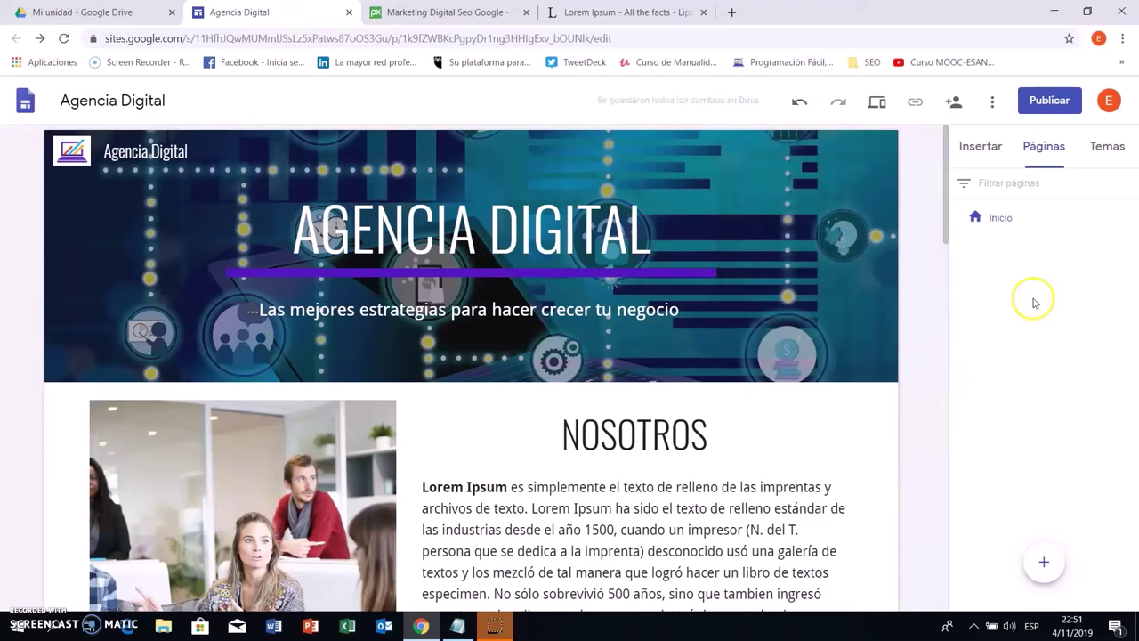
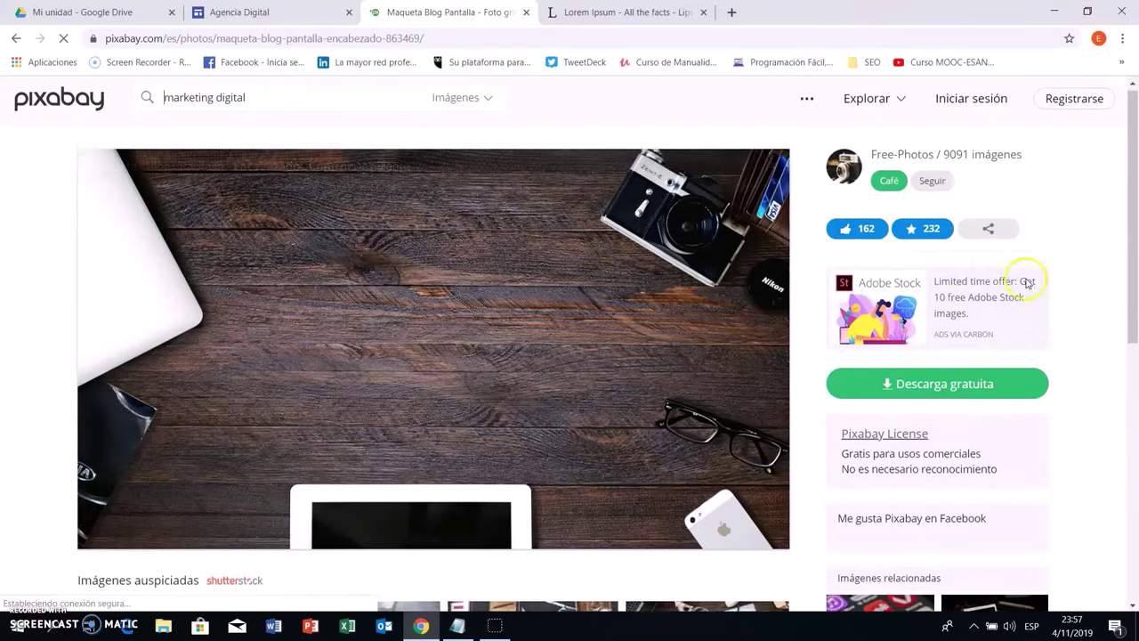
Step: Choose the 1920×1079 size of the desk mockup photo on Pixabay and start the download
scroll(1014, 303, "down", 1)
left_click(982, 316)
left_click(871, 405)
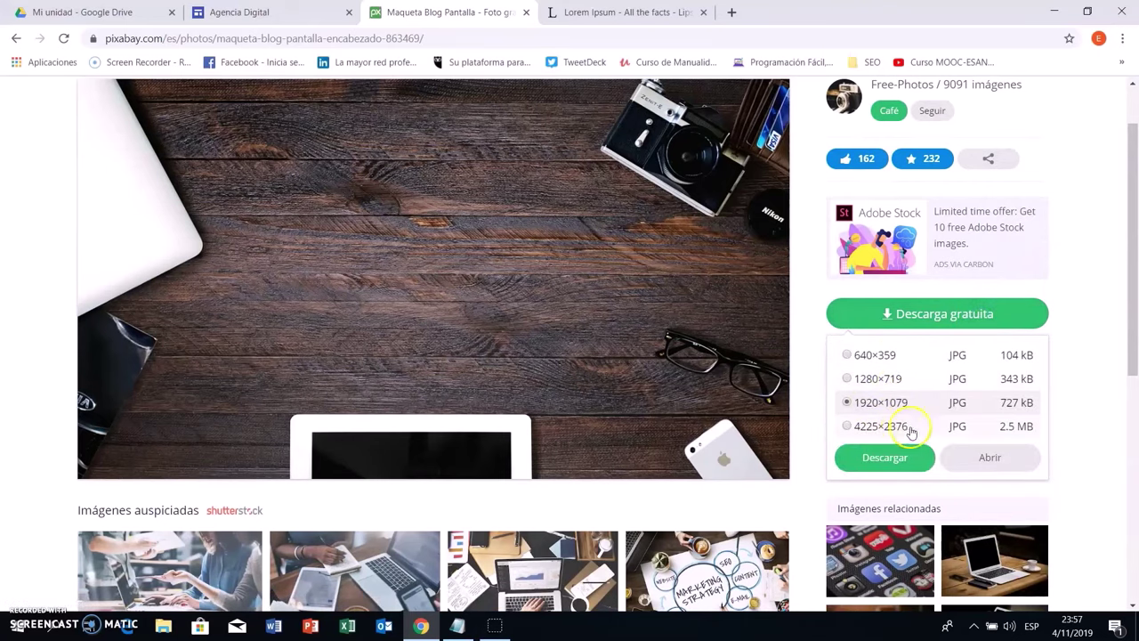
scroll(1104, 262, "up", 1)
scroll(1104, 262, "down", 1)
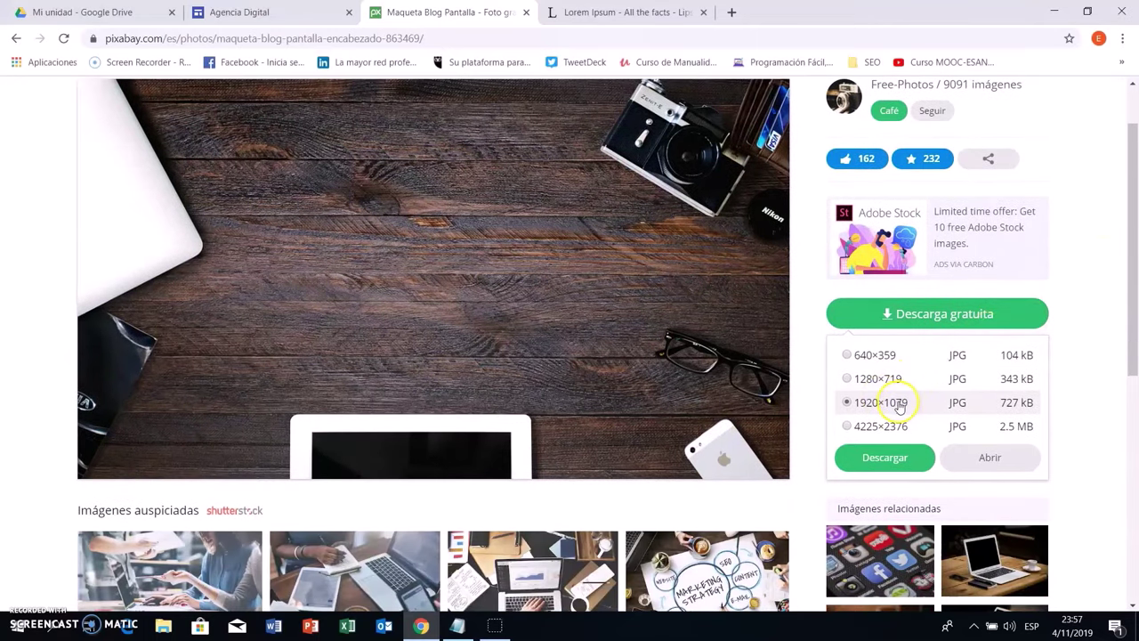
scroll(1077, 356, "down", 1)
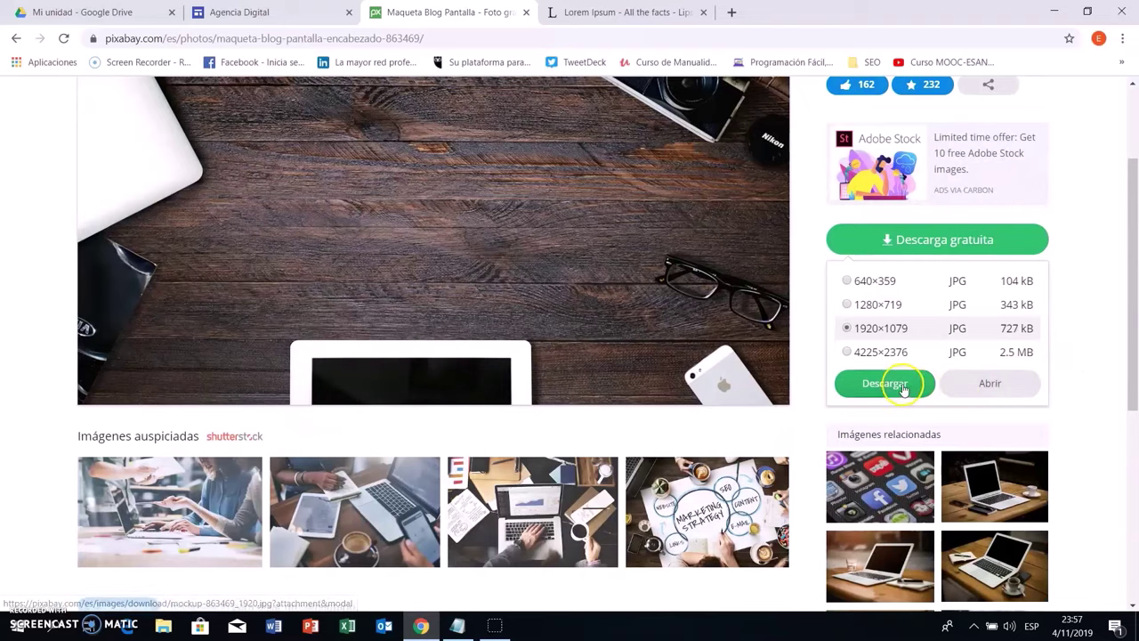
left_click(902, 384)
Step: Pass the reCAPTCHA, finish the download and drop the file into the desktop FOTOS folder
left_click(468, 366)
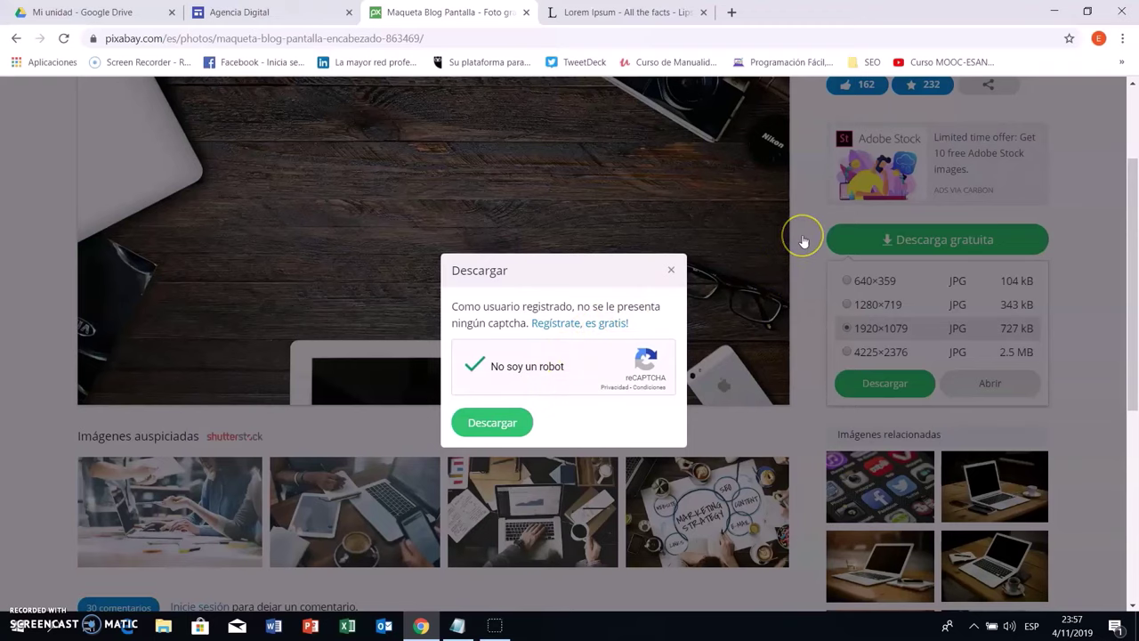
left_click(501, 424)
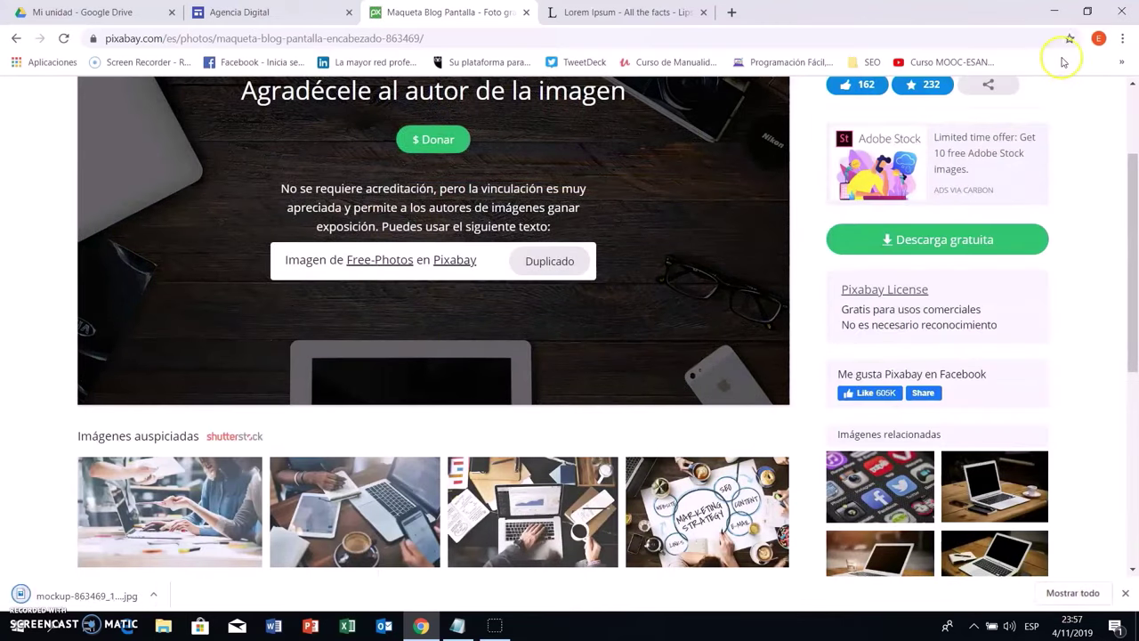
left_click(1086, 12)
left_click_drag(514, 564, 147, 271)
Step: Minimize the browser and open the FOTOS folder on the desktop
left_click(753, 48)
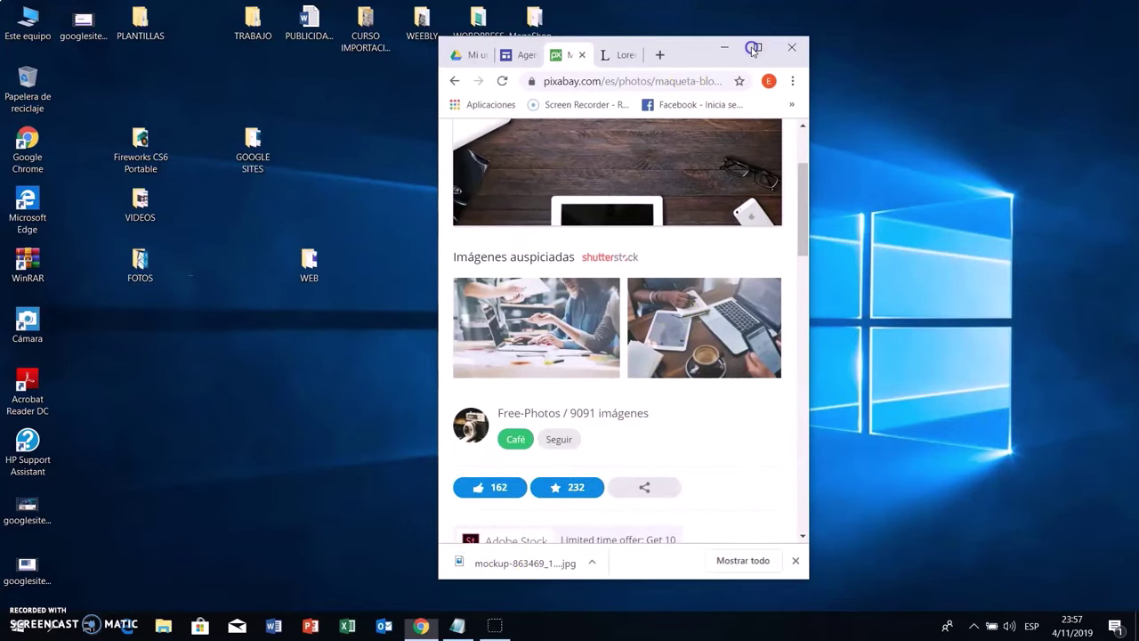
left_click(1049, 12)
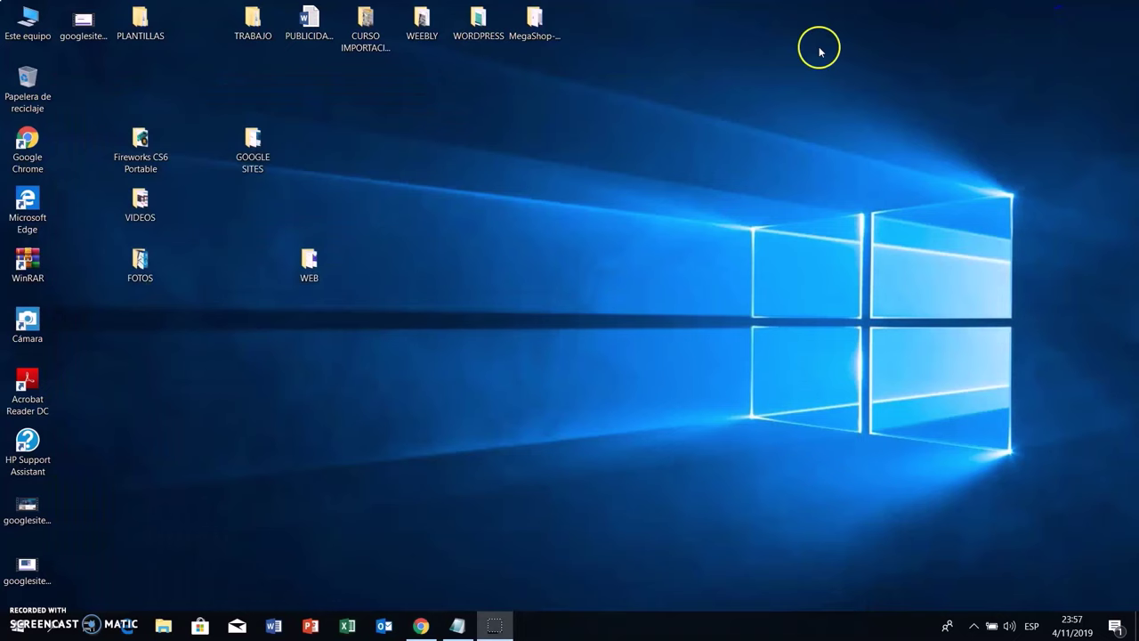
double_click(127, 272)
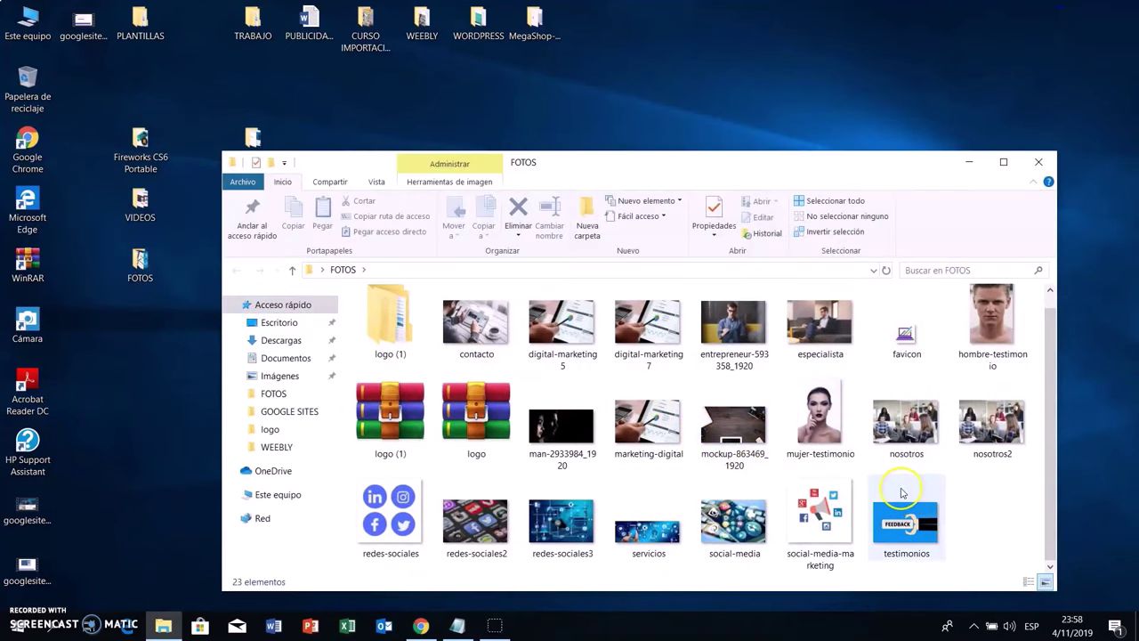
Step: Rename the mockup photo to 'nosotros (2)', then minimize the folder and return to the browser
right_click(717, 441)
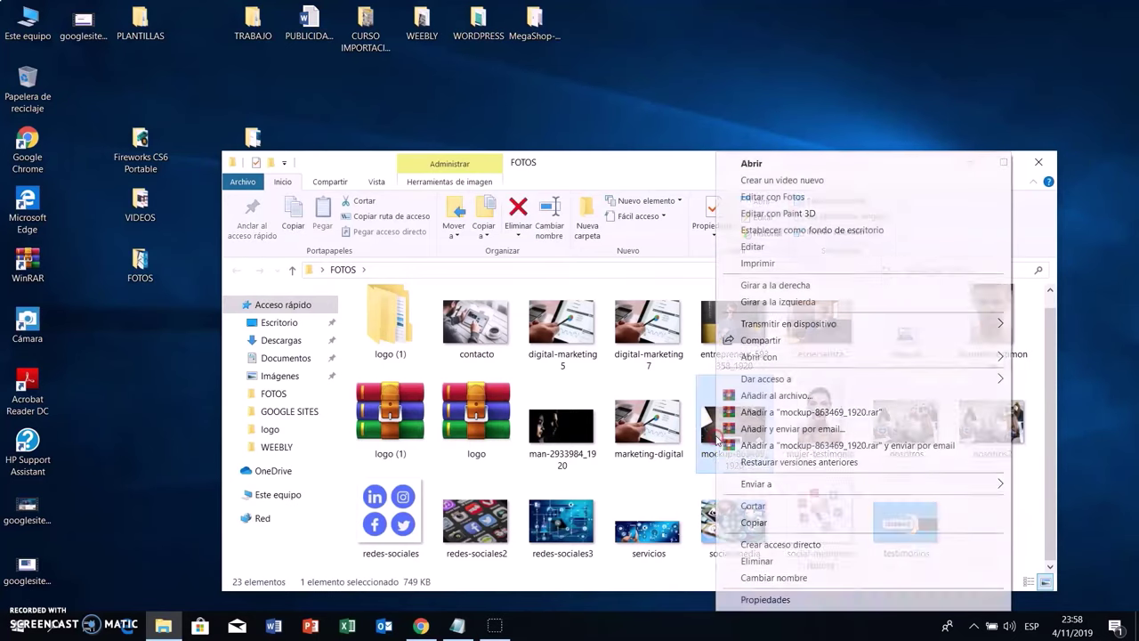
left_click(761, 578)
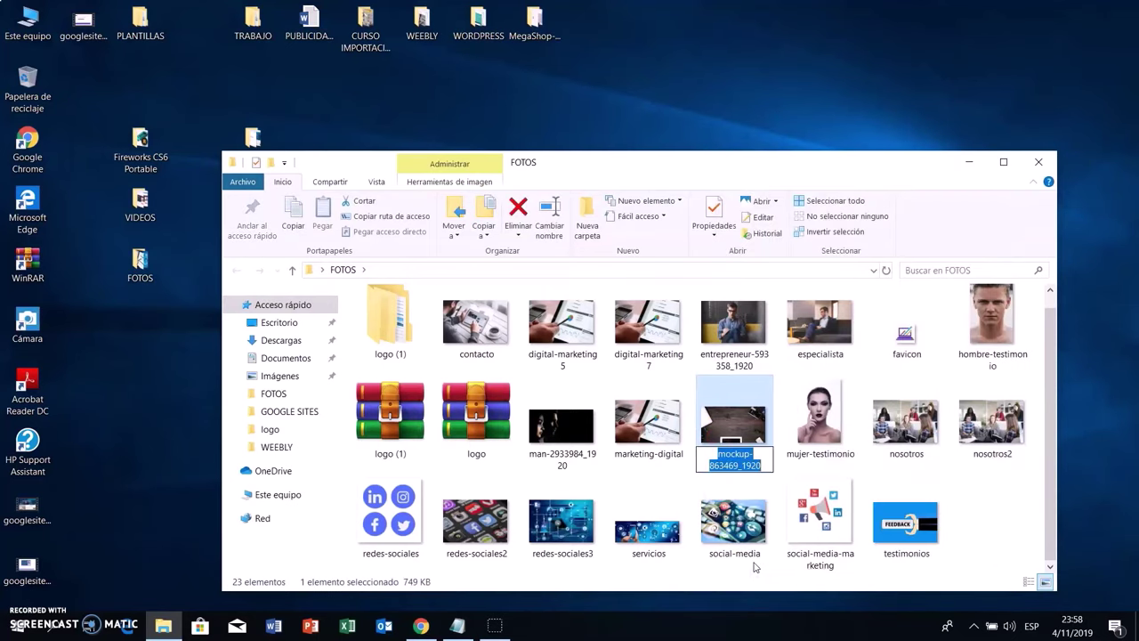
type("nosotros")
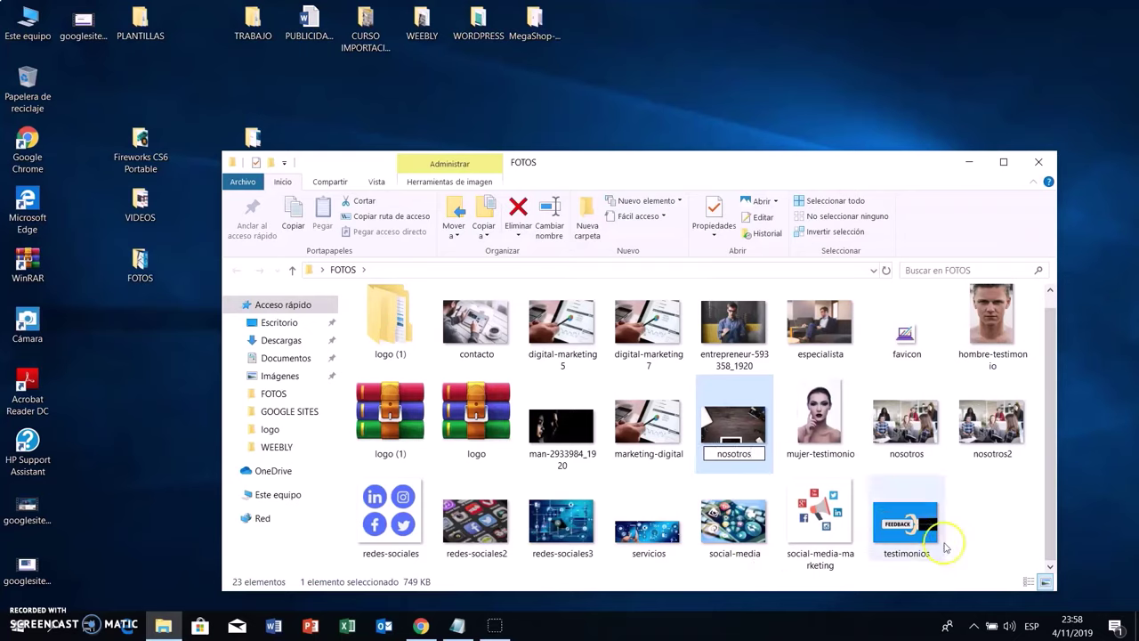
left_click(989, 530)
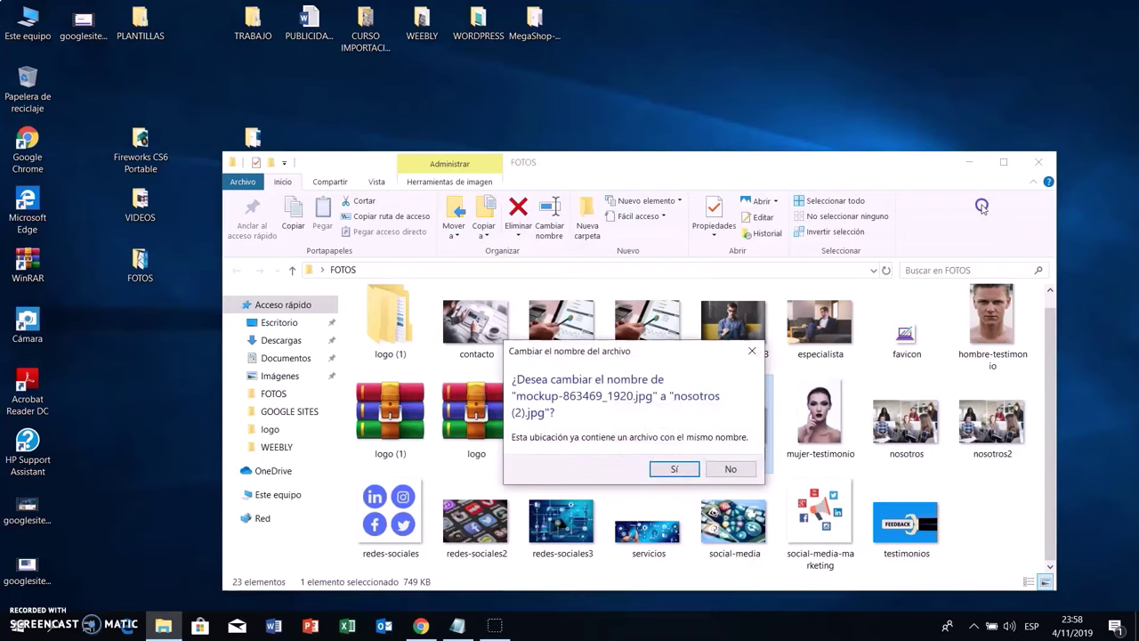
left_click(675, 468)
left_click(741, 440)
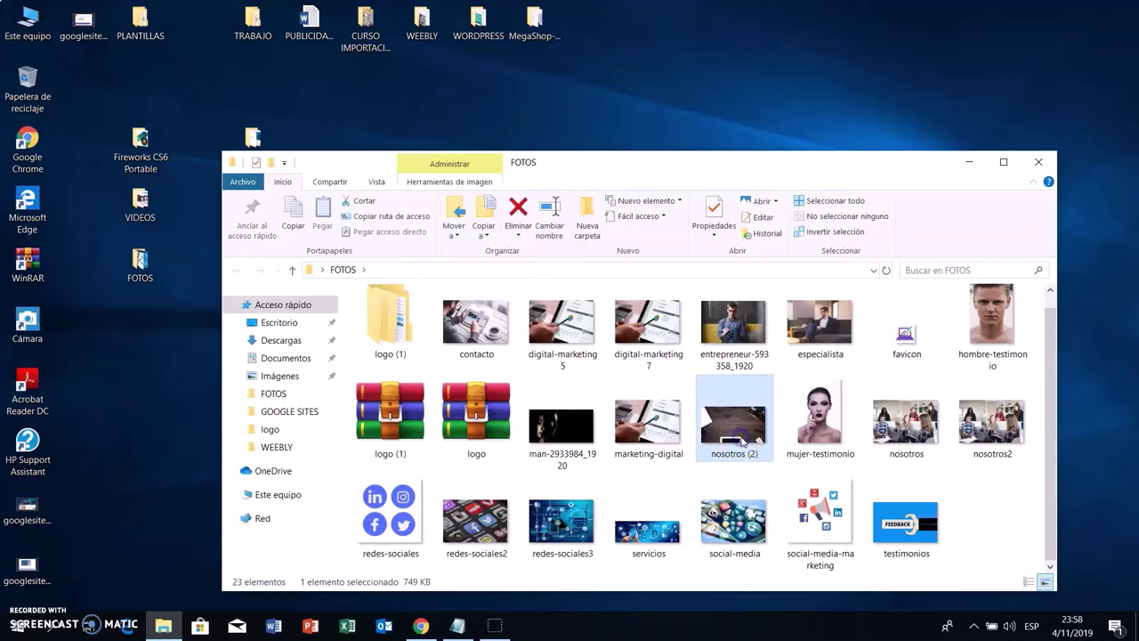
left_click(968, 163)
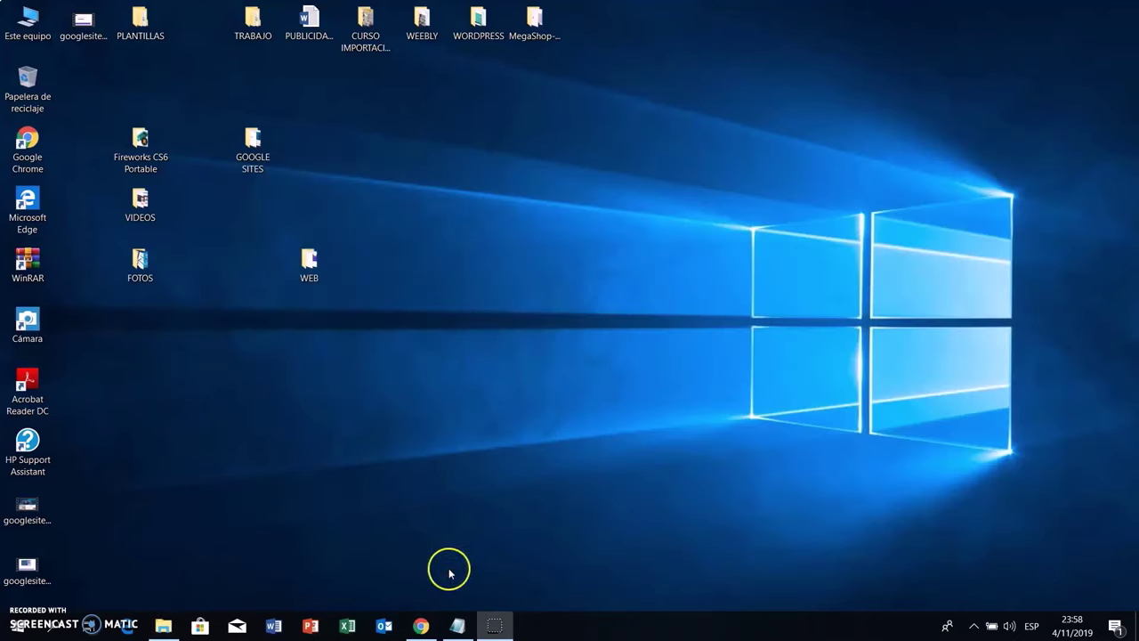
left_click(420, 624)
Step: Upload 'nosotros (2)' from FOTOS as the Nosotros page header background image
left_click(231, 12)
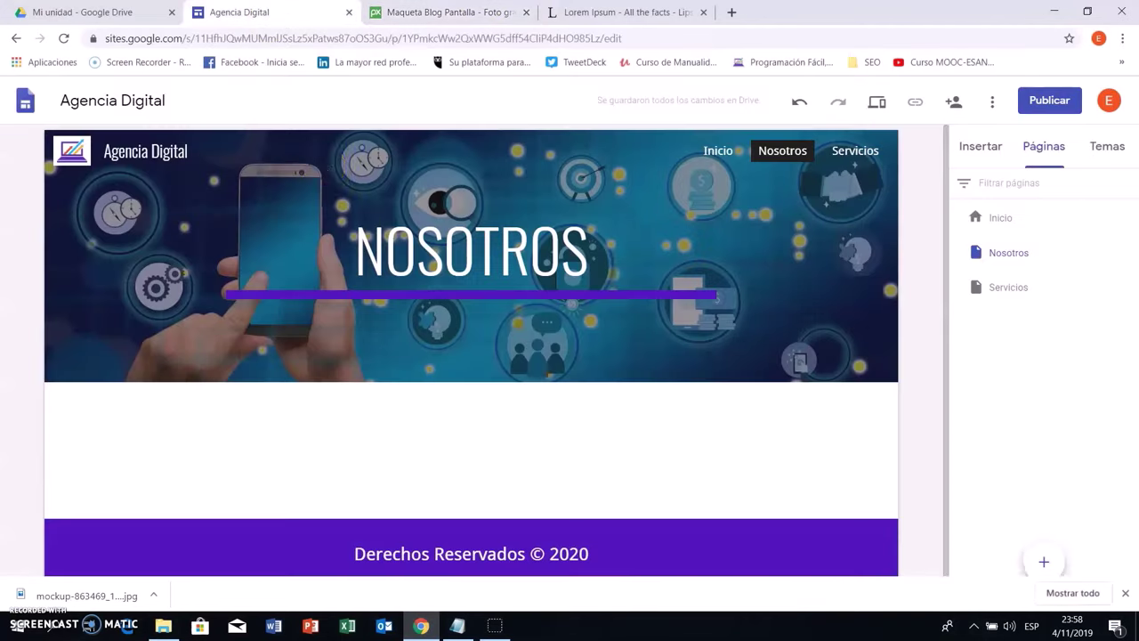
mouse_move(407, 356)
left_click(158, 365)
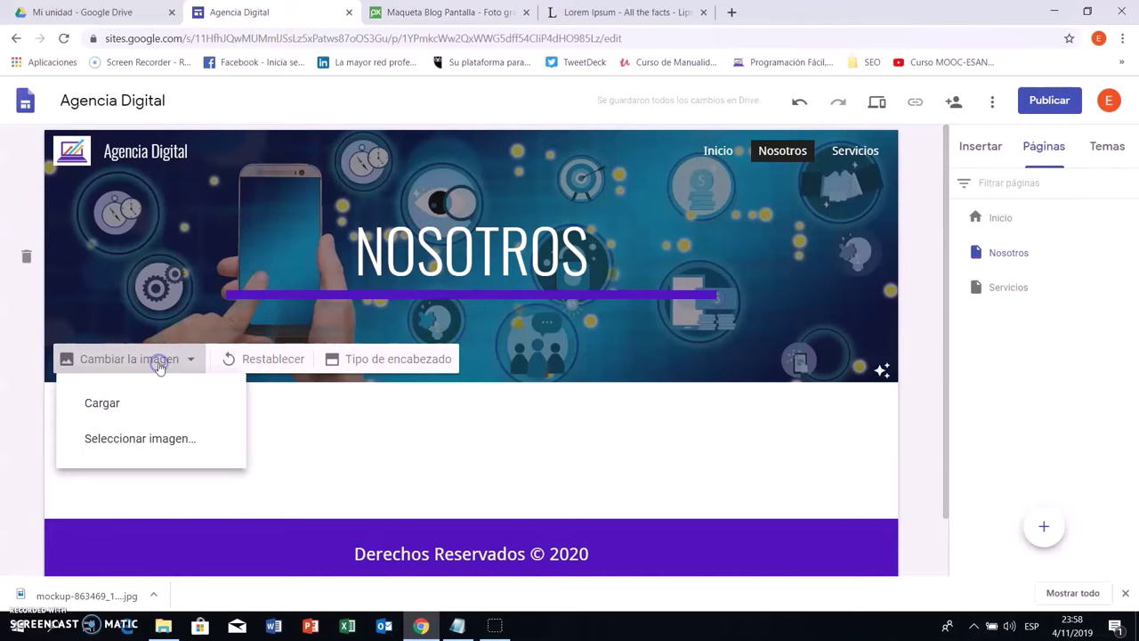
left_click(153, 401)
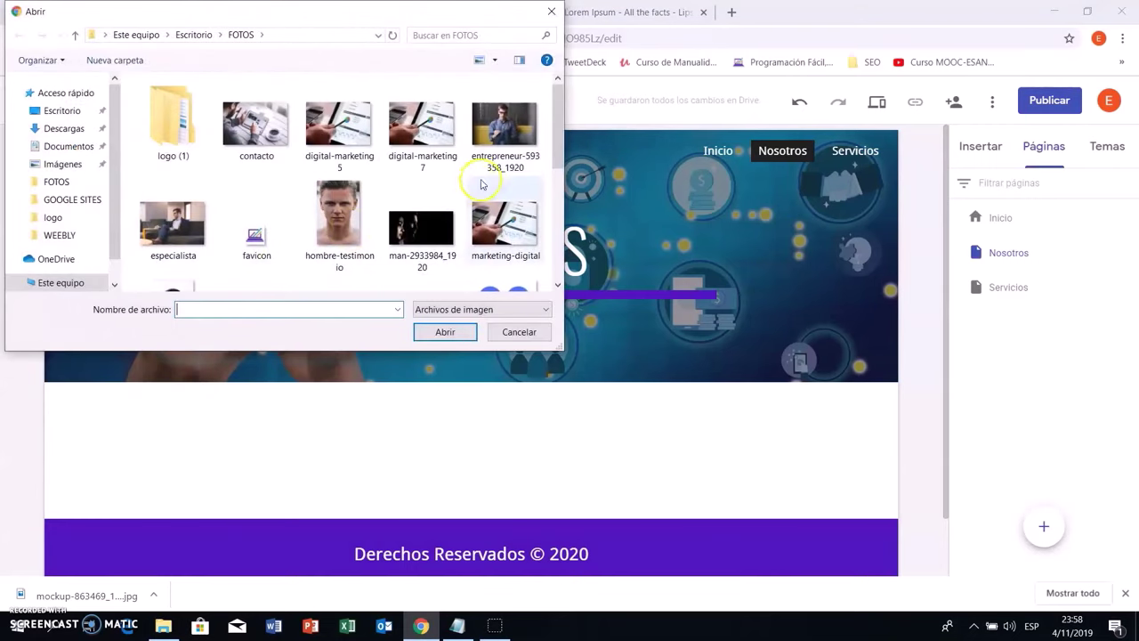
left_click_drag(555, 133, 553, 215)
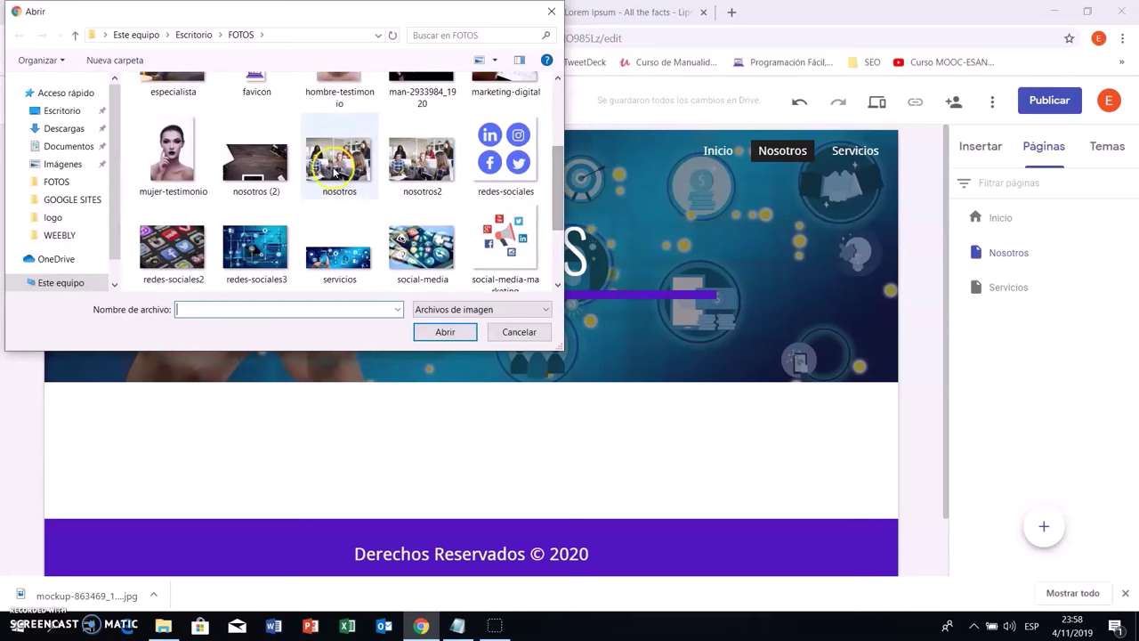
double_click(258, 168)
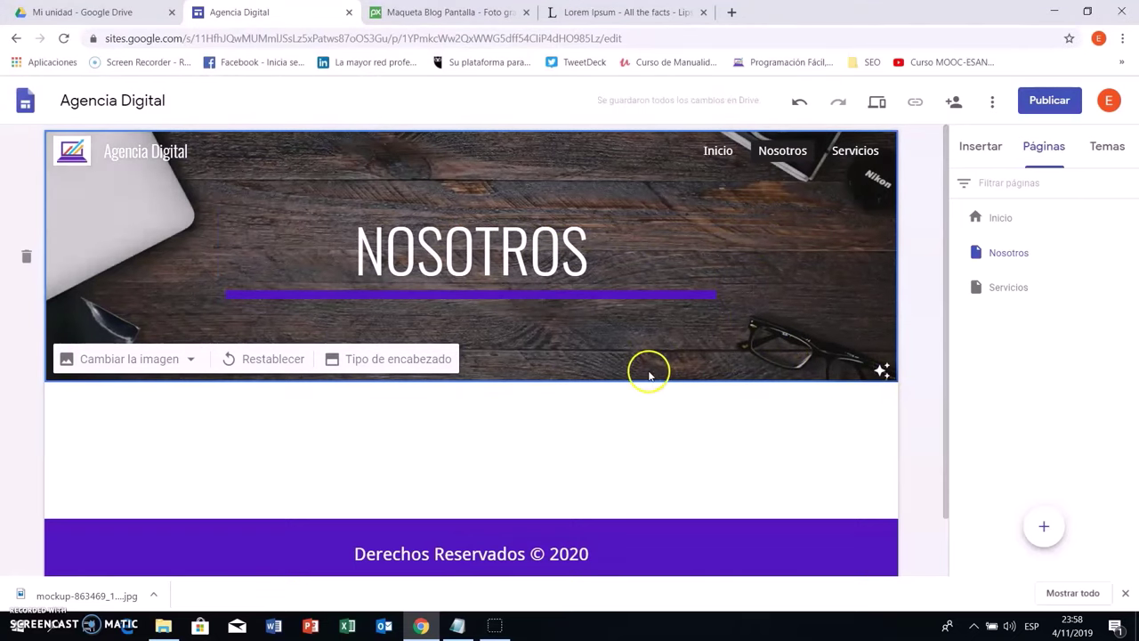
Step: Insert an empty text box into the blank section below the NOSOTROS header
scroll(659, 385, "down", 1)
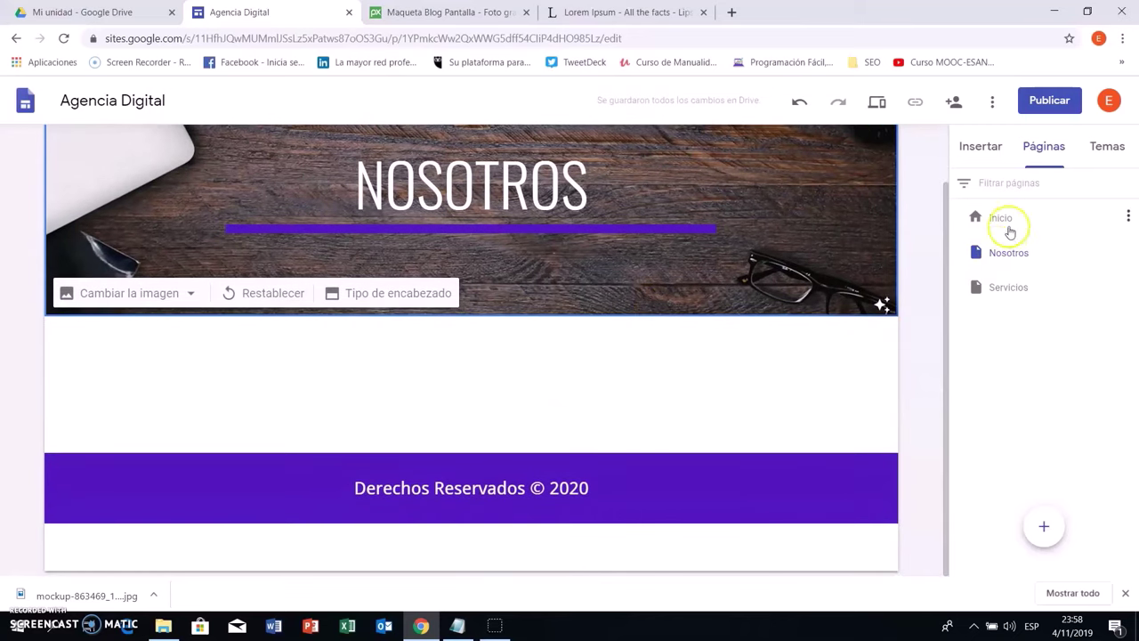
left_click(974, 155)
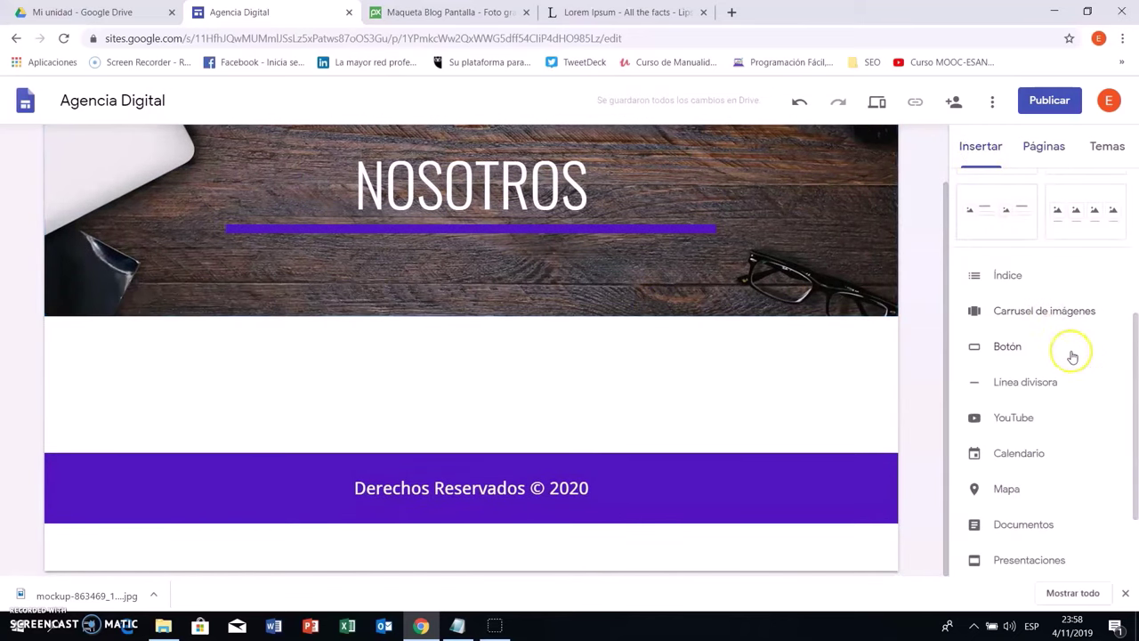
scroll(1074, 357, "down", 1)
scroll(1075, 358, "down", 1)
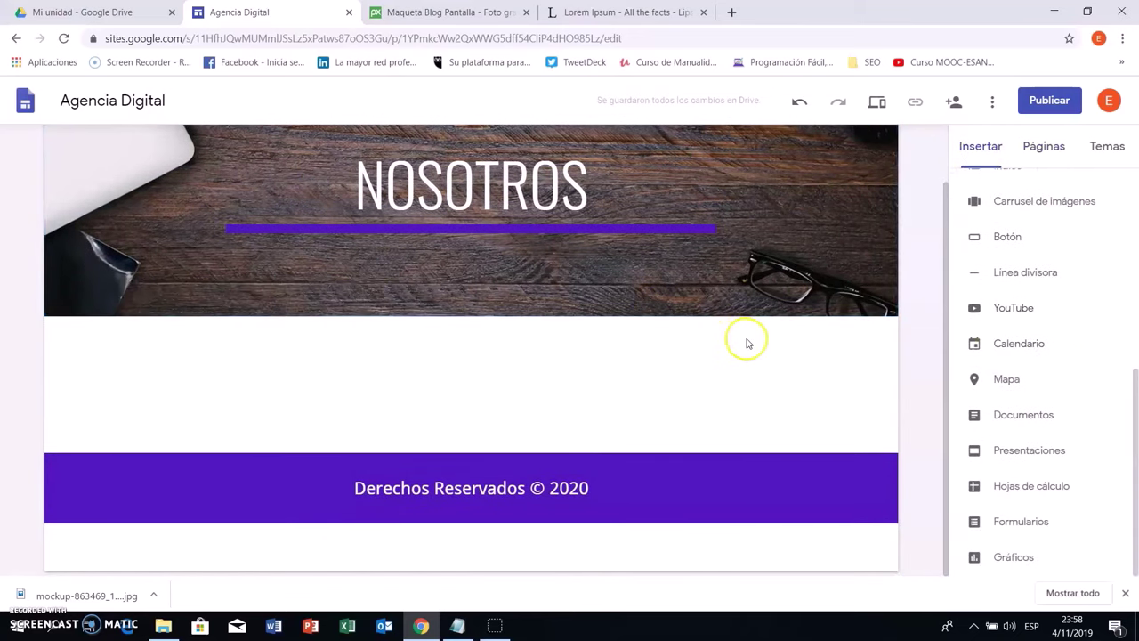
left_click_drag(1134, 386, 1136, 202)
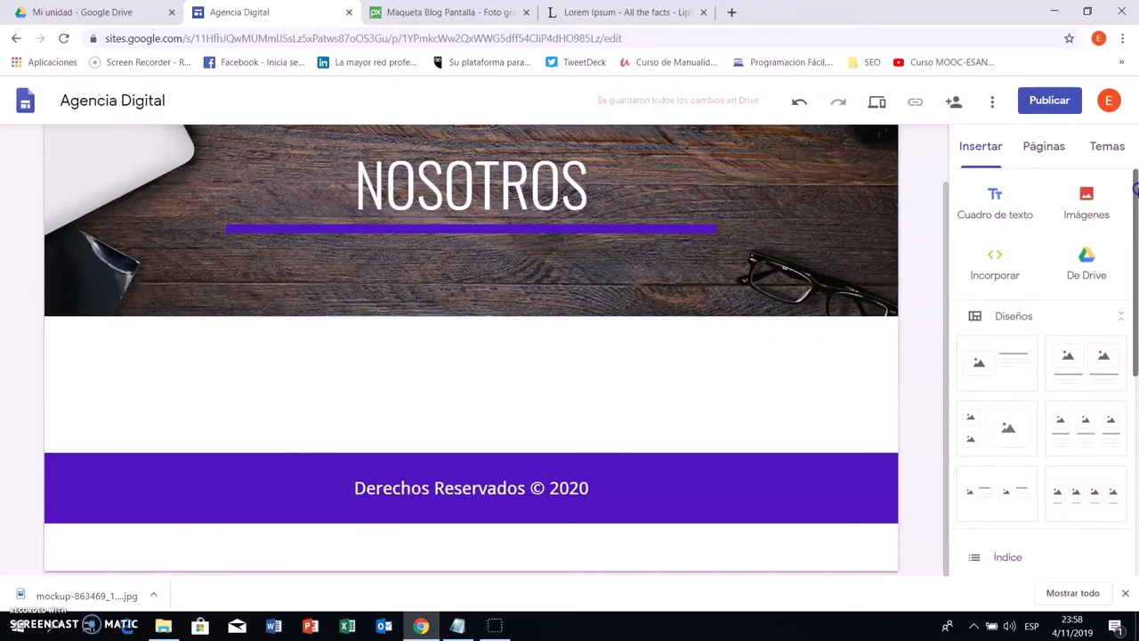
double_click(485, 354)
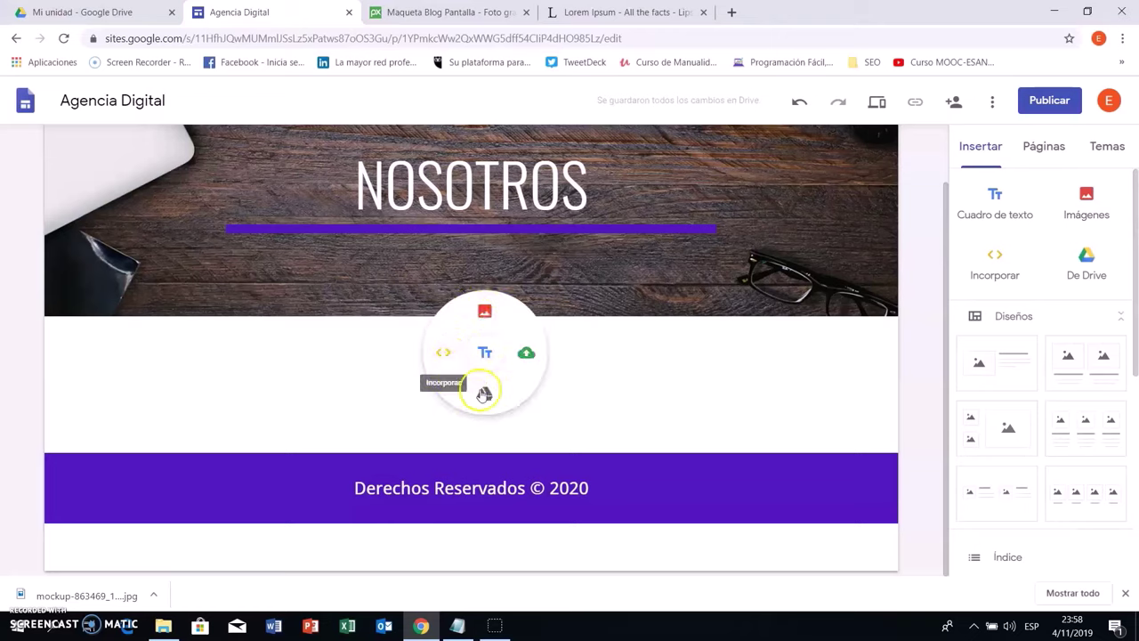
left_click(485, 356)
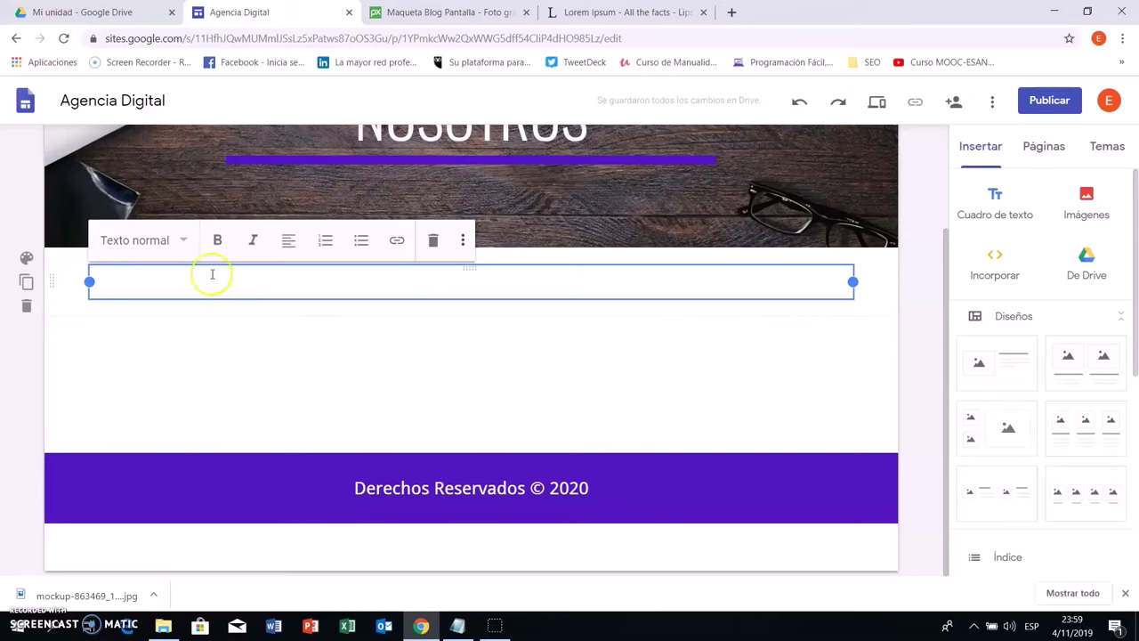
Step: Keep the text box in Normal style and copy the first Lorem Ipsum paragraph from lipsum.com
left_click(163, 252)
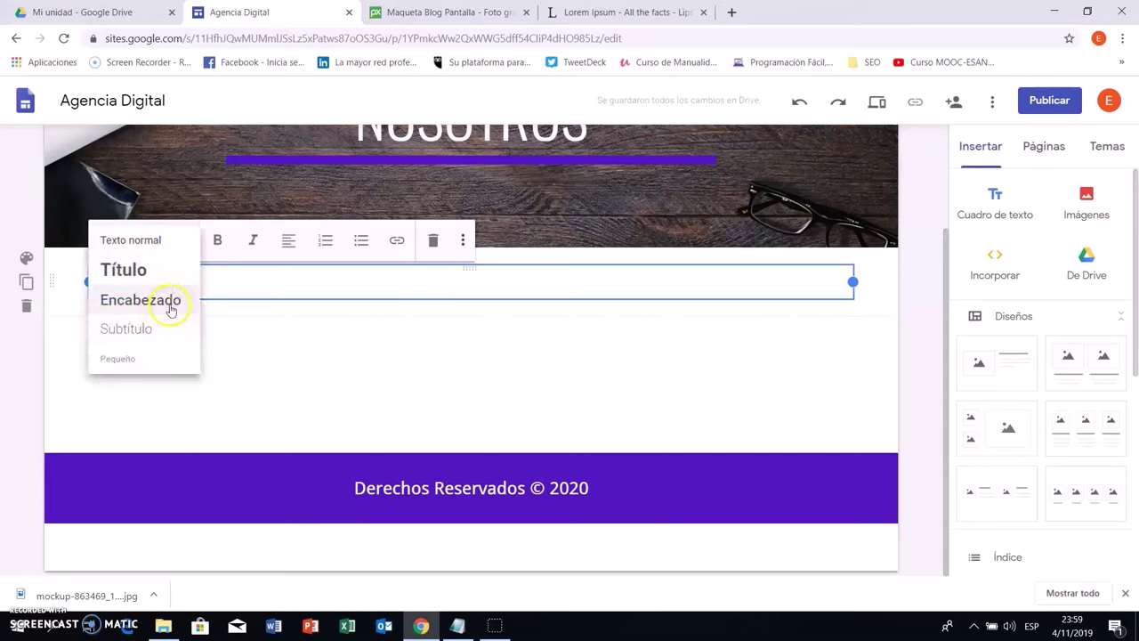
left_click(233, 282)
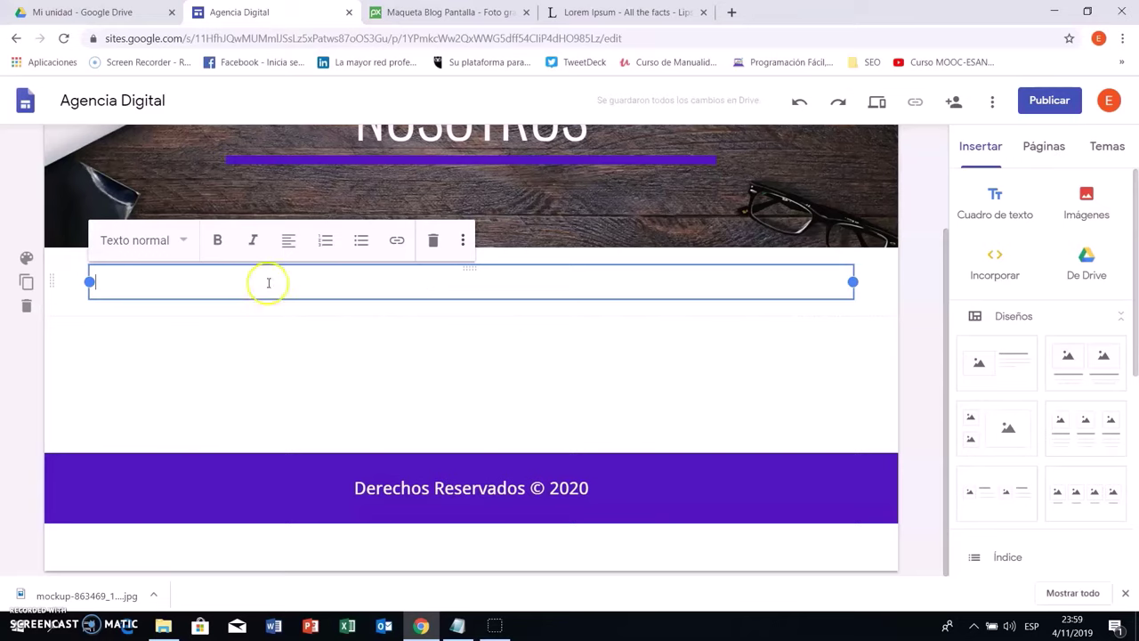
left_click(614, 13)
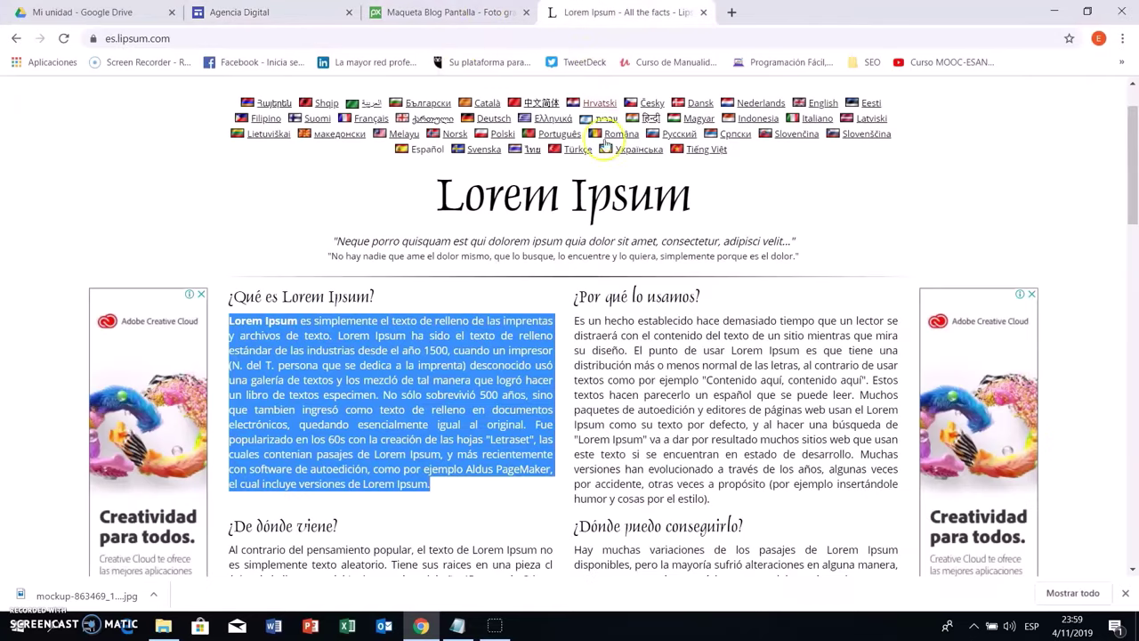
left_click(446, 379)
left_click_drag(431, 486, 230, 324)
right_click(230, 325)
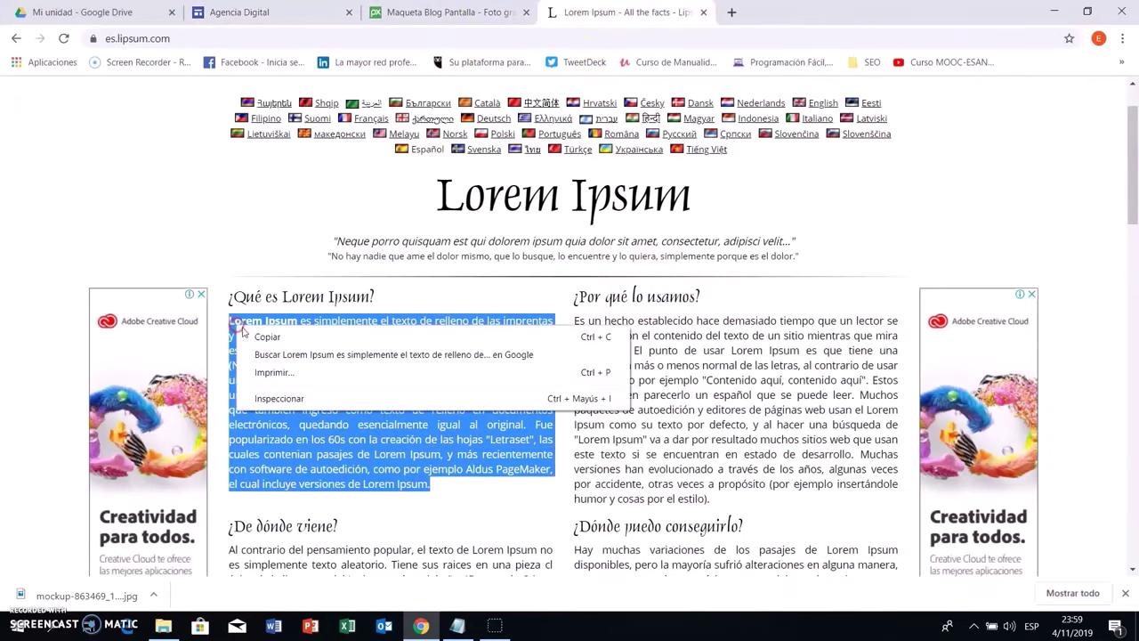
left_click(265, 334)
Step: Copy the heading '¿Qué es Lorem Ipsum?' from lipsum.com and paste it into the text box
left_click(239, 12)
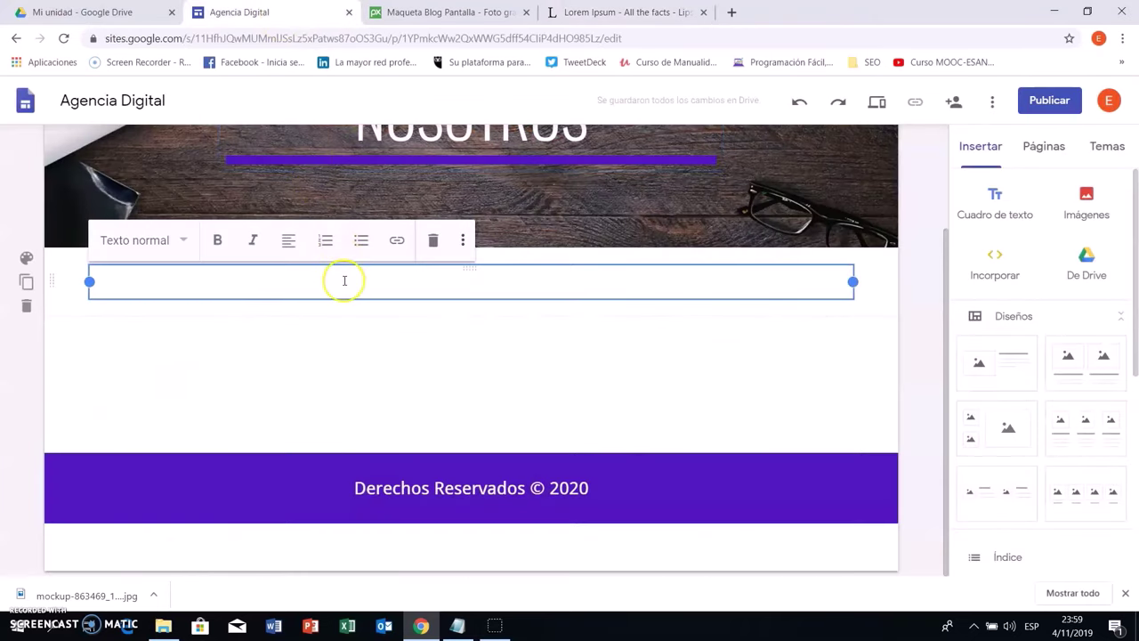
key("ctrl+Tab")
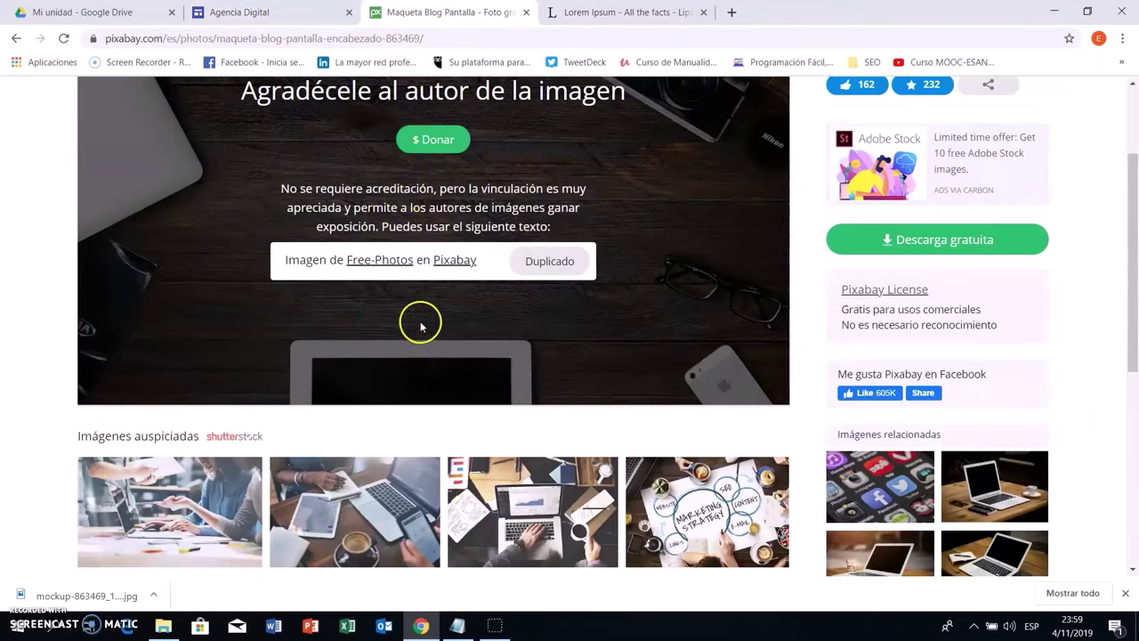
key("ctrl+Tab")
left_click_drag(375, 295, 230, 295)
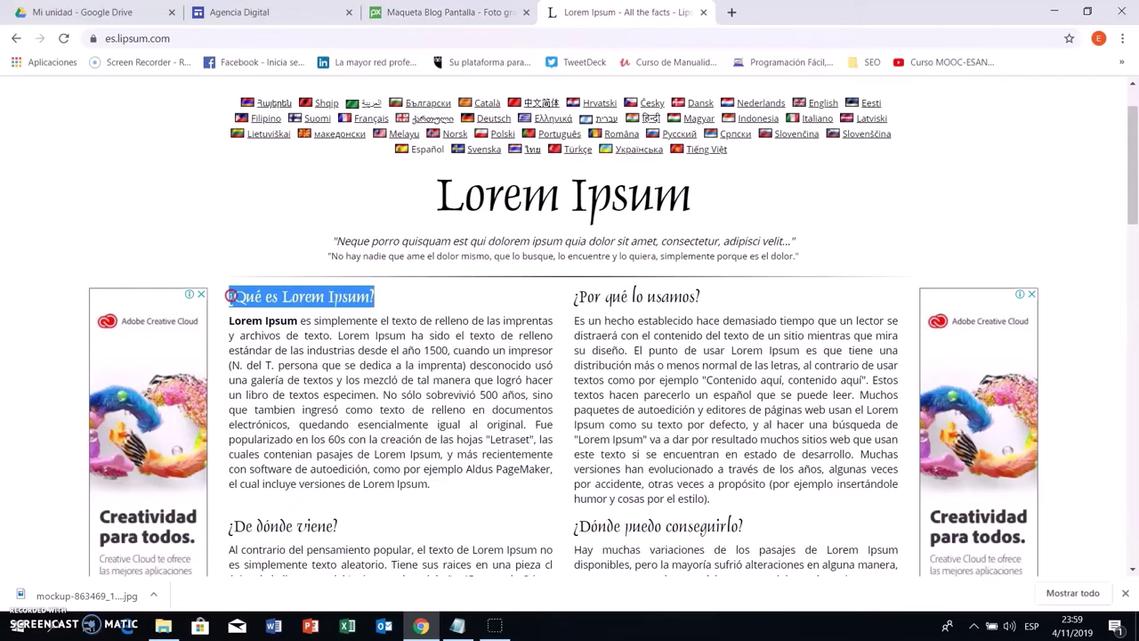
right_click(231, 296)
left_click(267, 306)
key("ctrl+shift+Tab")
key("ctrl+shift+Tab")
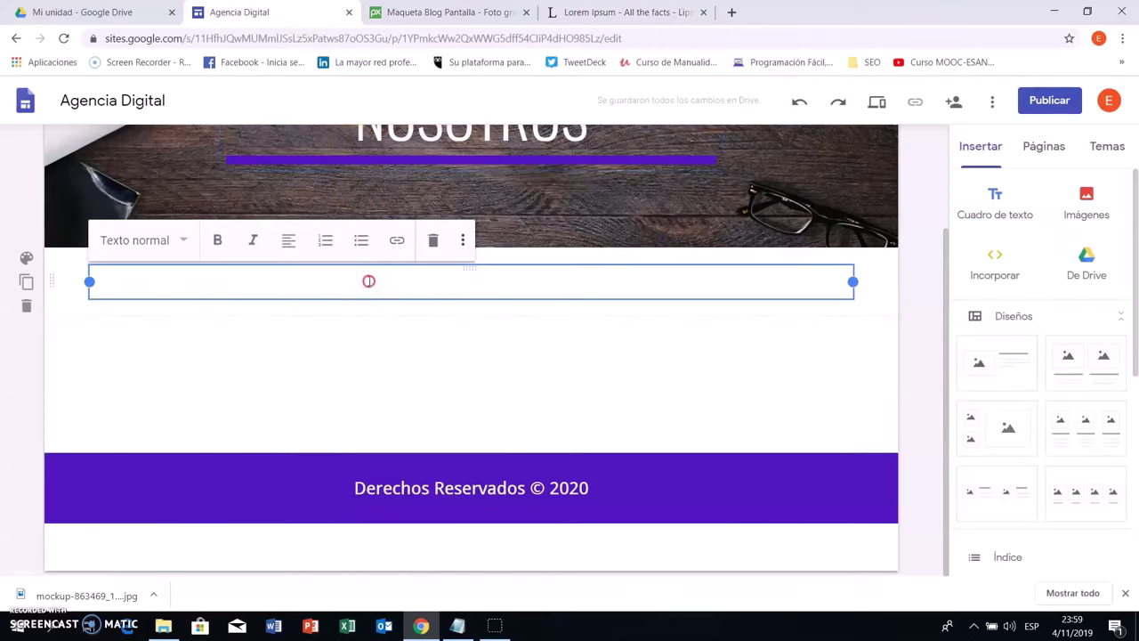
right_click(368, 281)
left_click(401, 397)
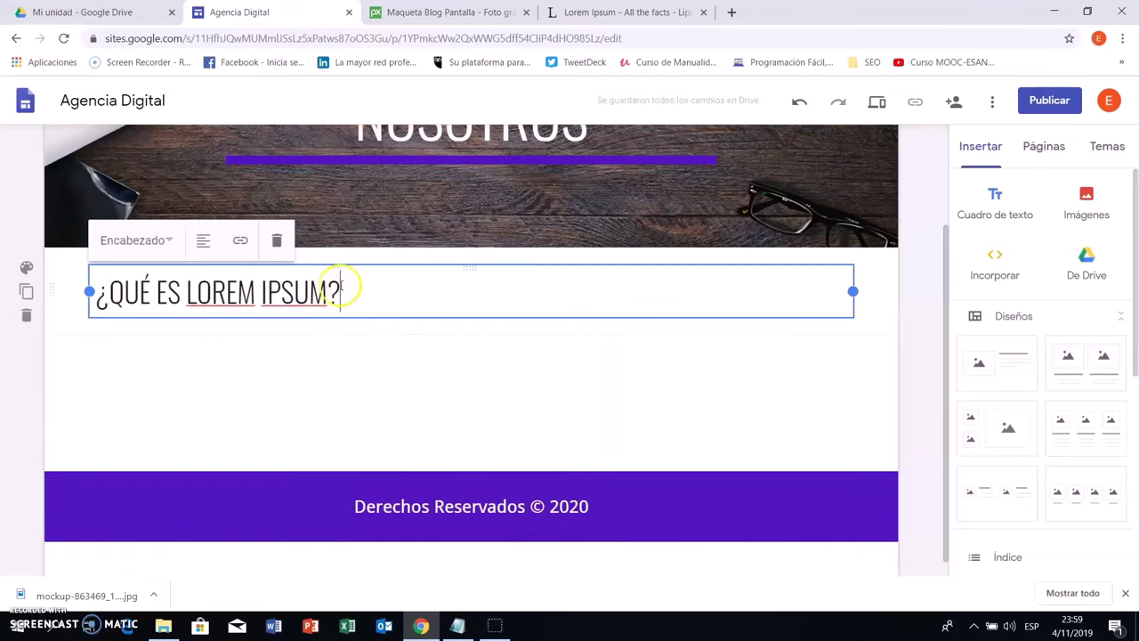
Step: Center-align the '¿QUÉ ES LOREM IPSUM?' heading
left_click(203, 245)
left_click(201, 315)
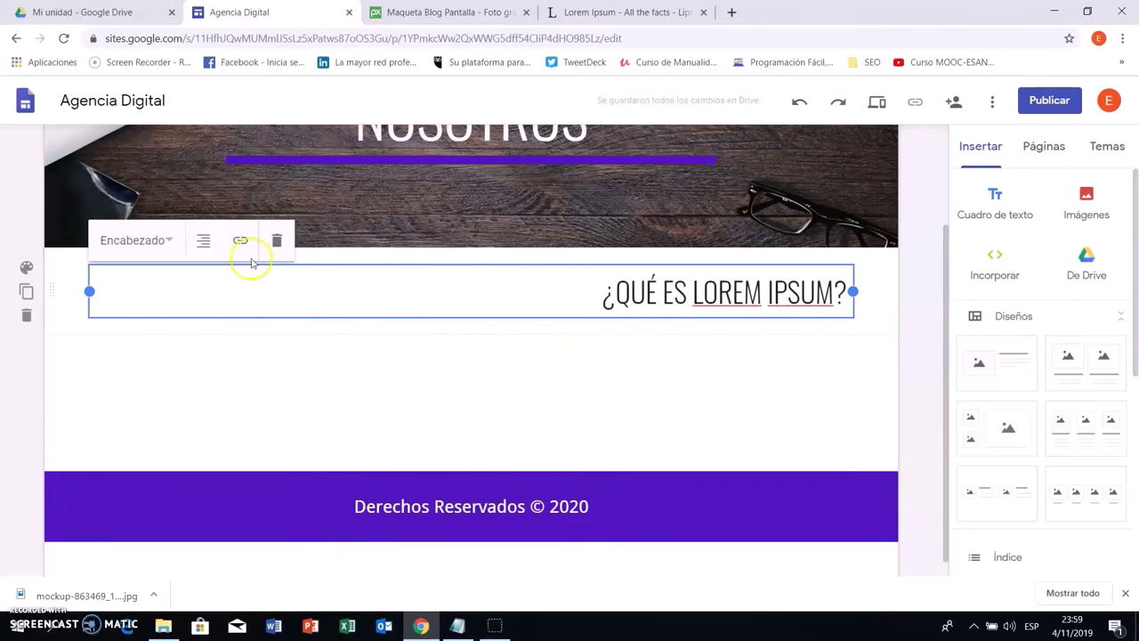
left_click(203, 242)
left_click(204, 280)
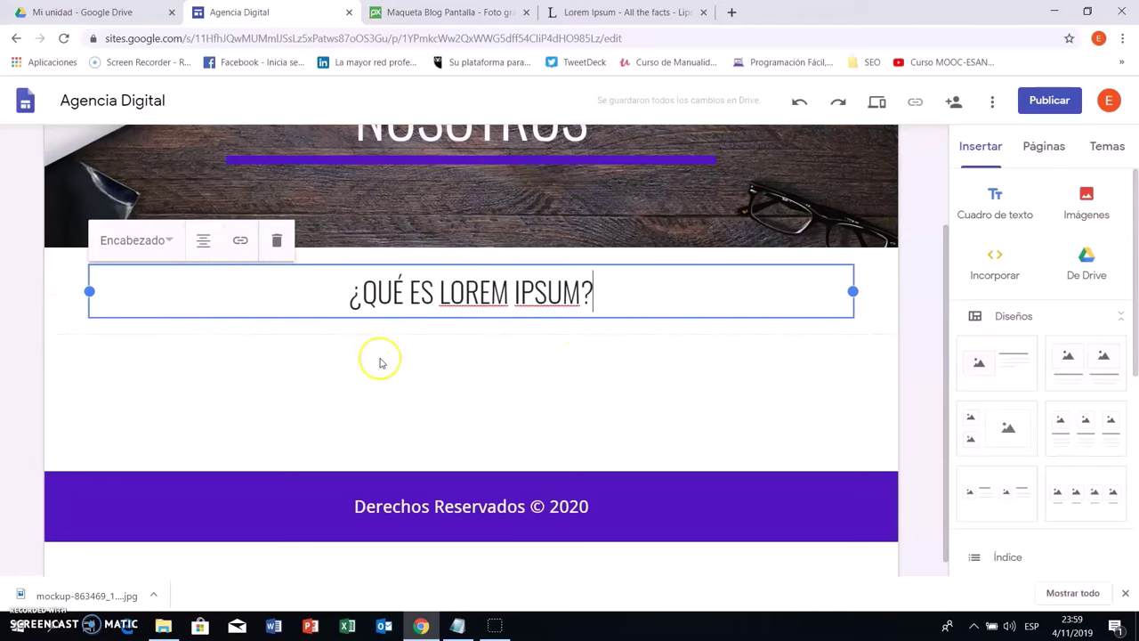
left_click(389, 365)
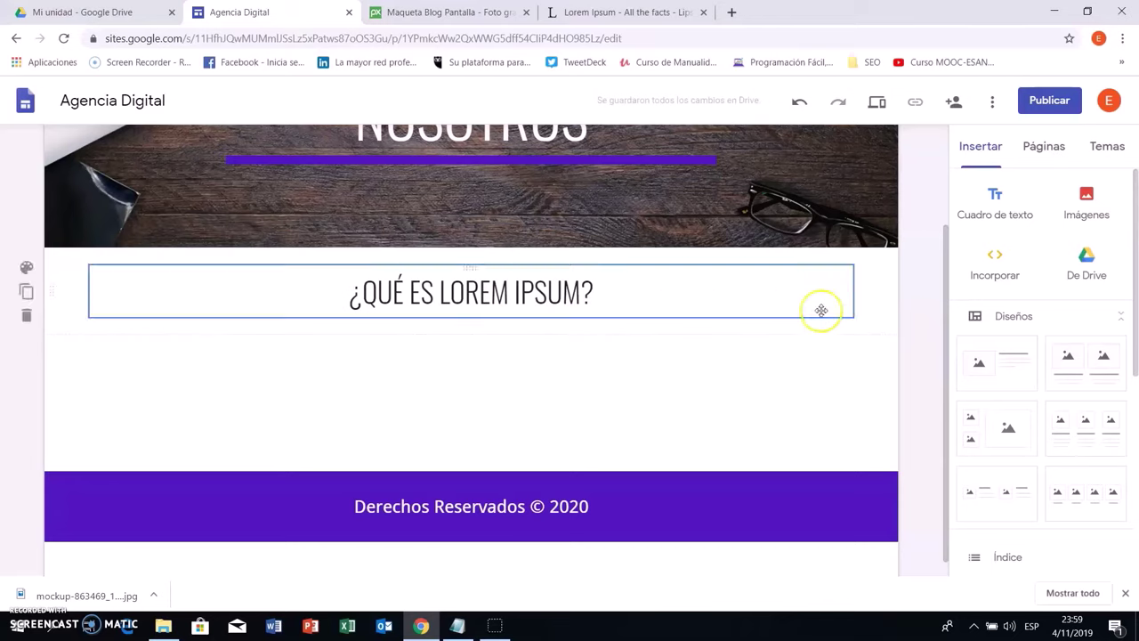
Step: Add a new text box below the heading and paste the first Lorem Ipsum paragraph into it
left_click(997, 210)
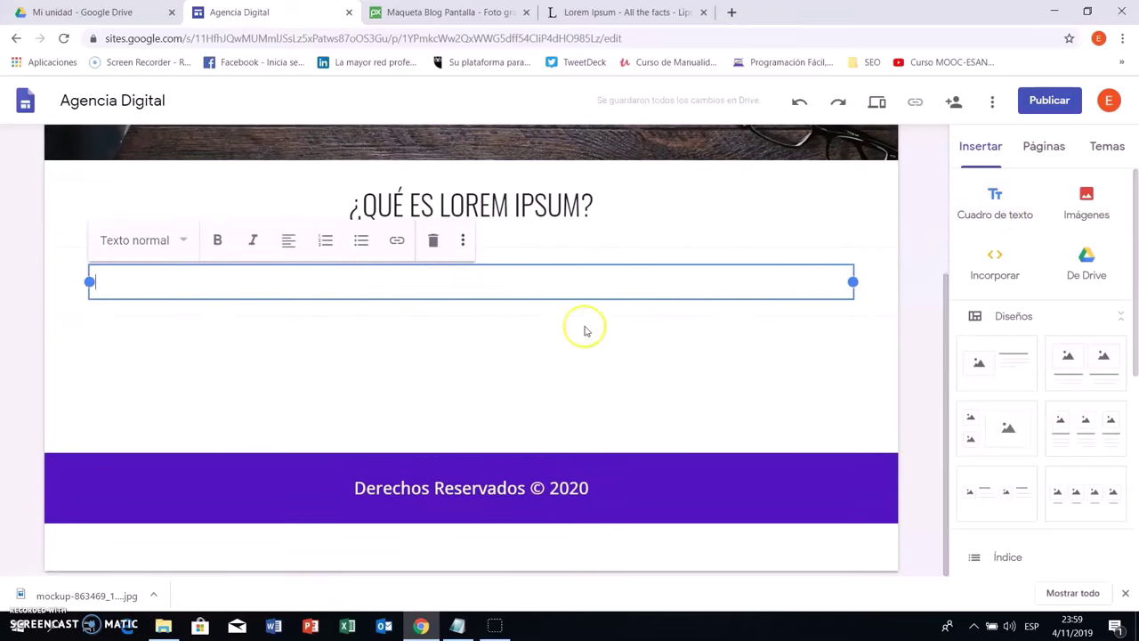
left_click(610, 9)
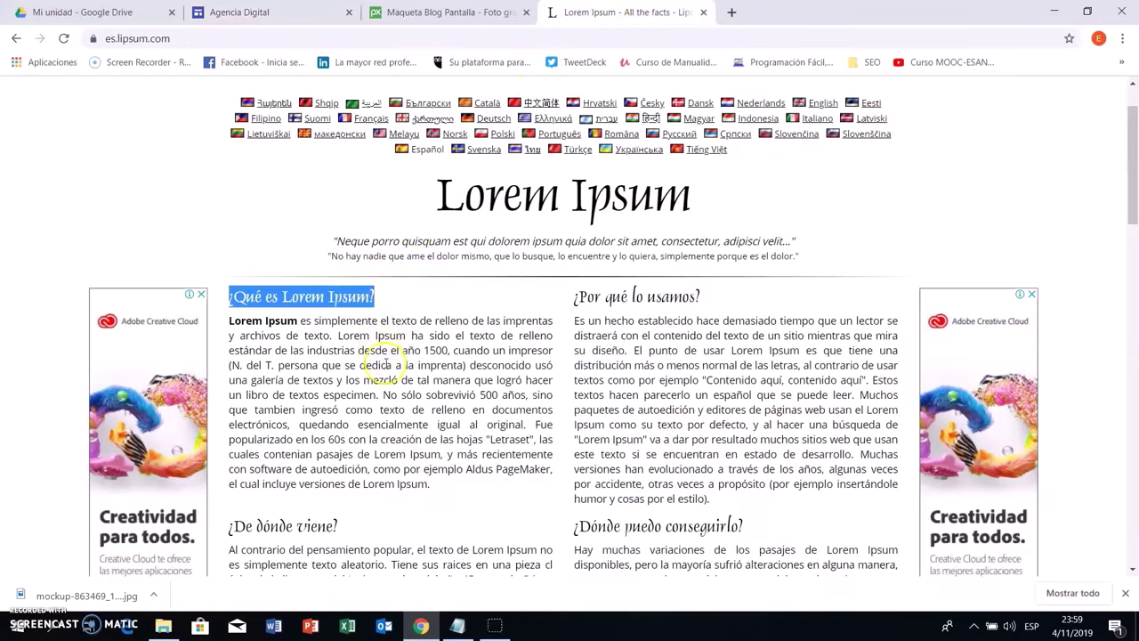
left_click_drag(437, 488, 230, 323)
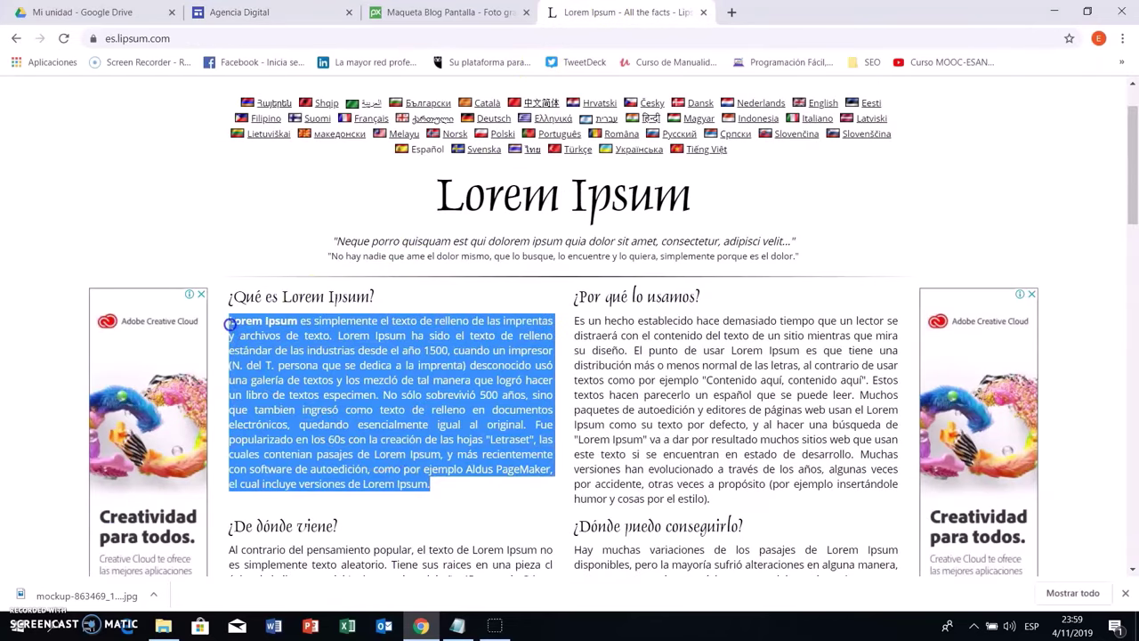
right_click(230, 323)
left_click(258, 333)
left_click(241, 12)
left_click(589, 209)
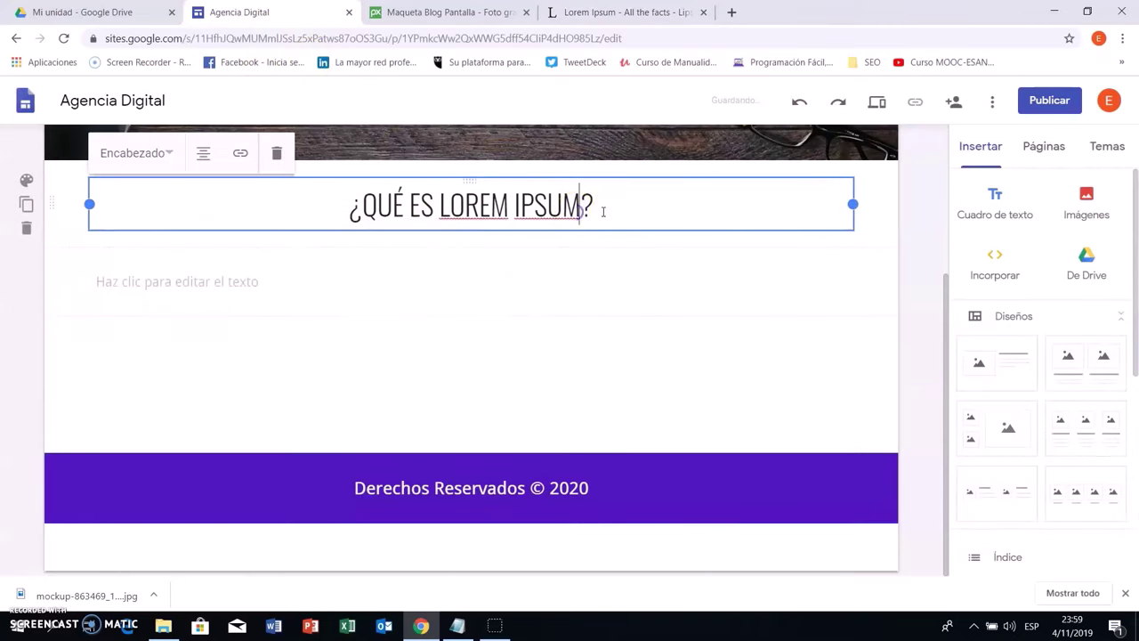
left_click(515, 279)
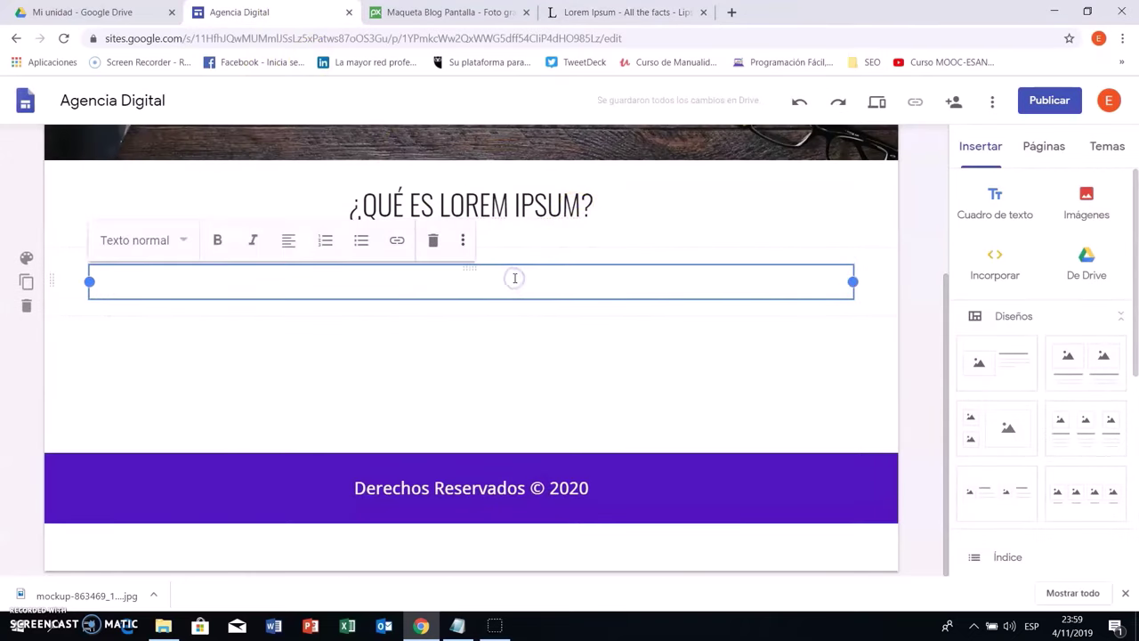
right_click(514, 280)
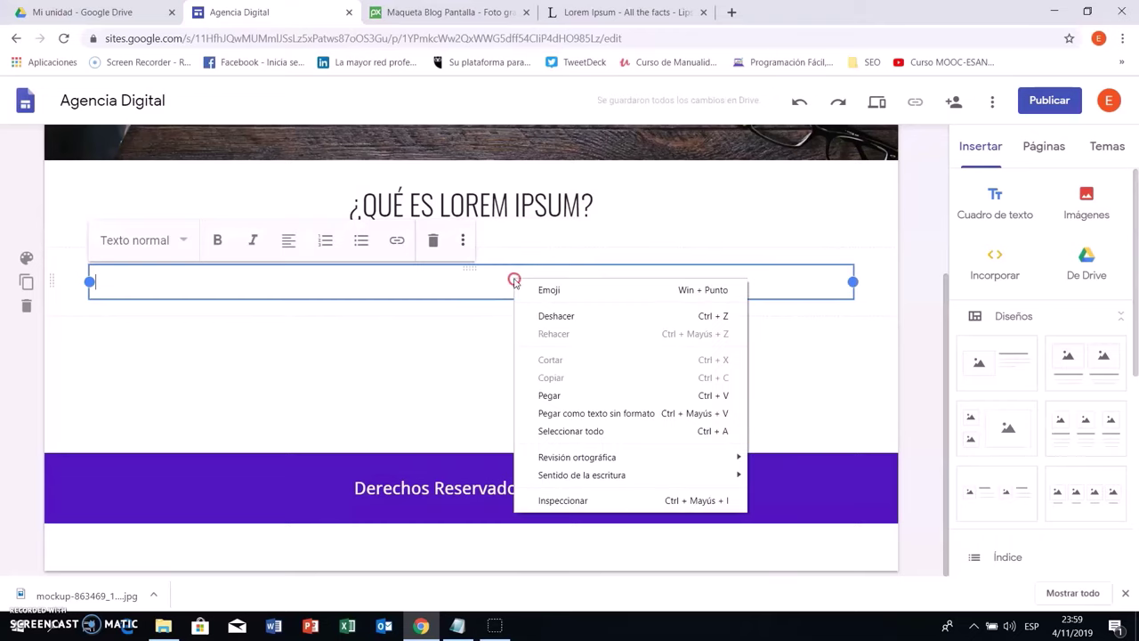
left_click(559, 395)
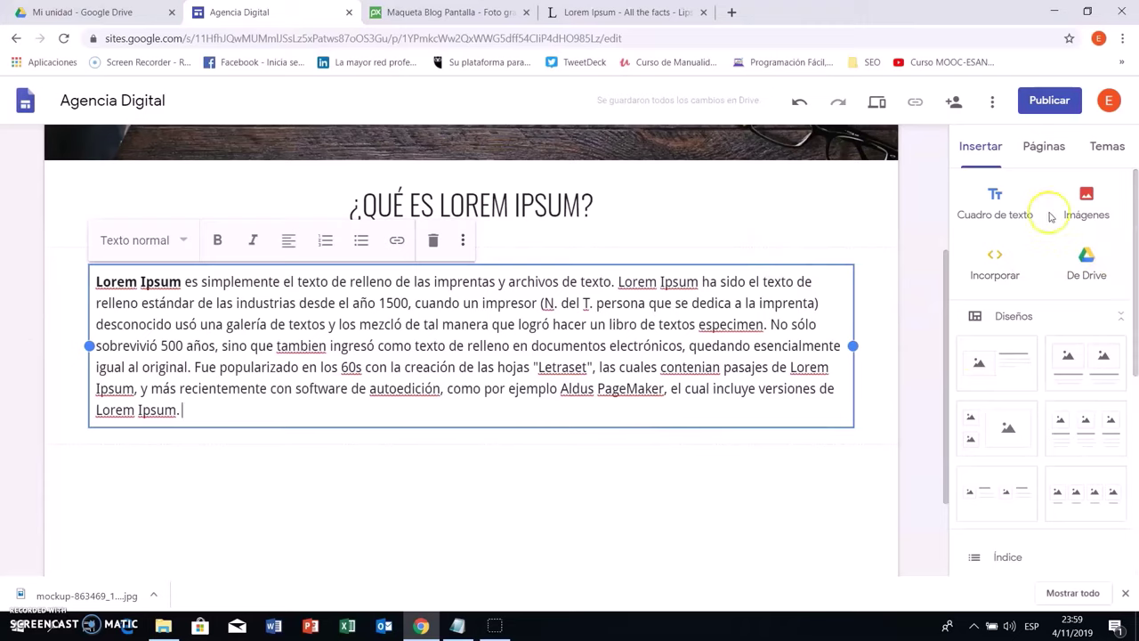
scroll(1108, 354, "down", 3)
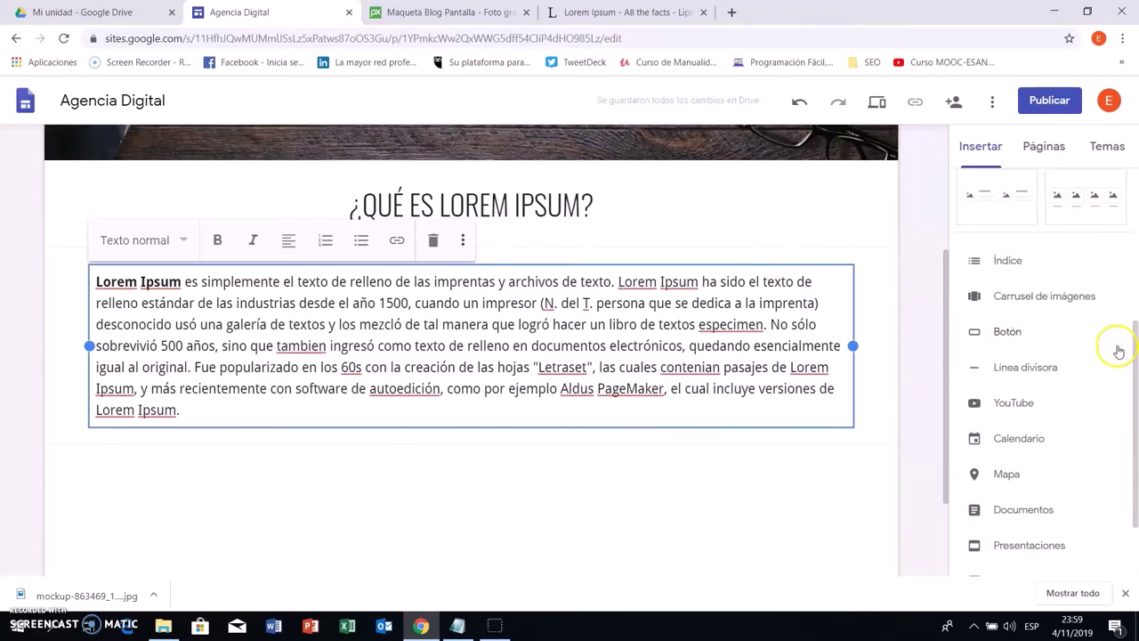
Step: Insert a Línea divisora and move it between the heading and the paragraph
left_click(541, 249)
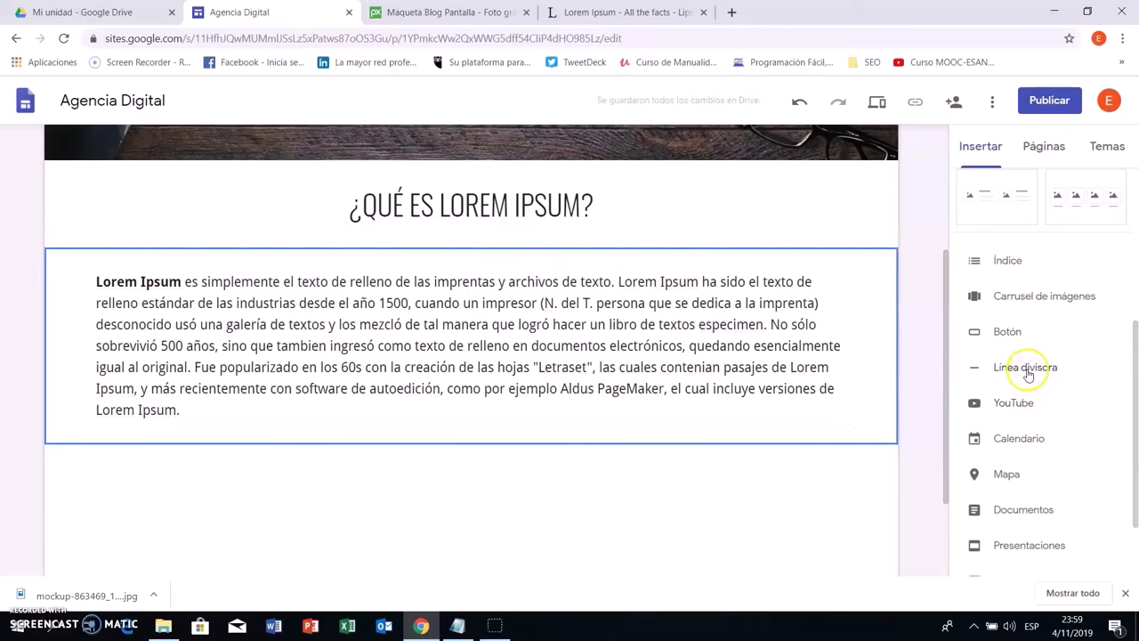
left_click(988, 366)
scroll(728, 358, "up", 1)
scroll(728, 358, "up", 1)
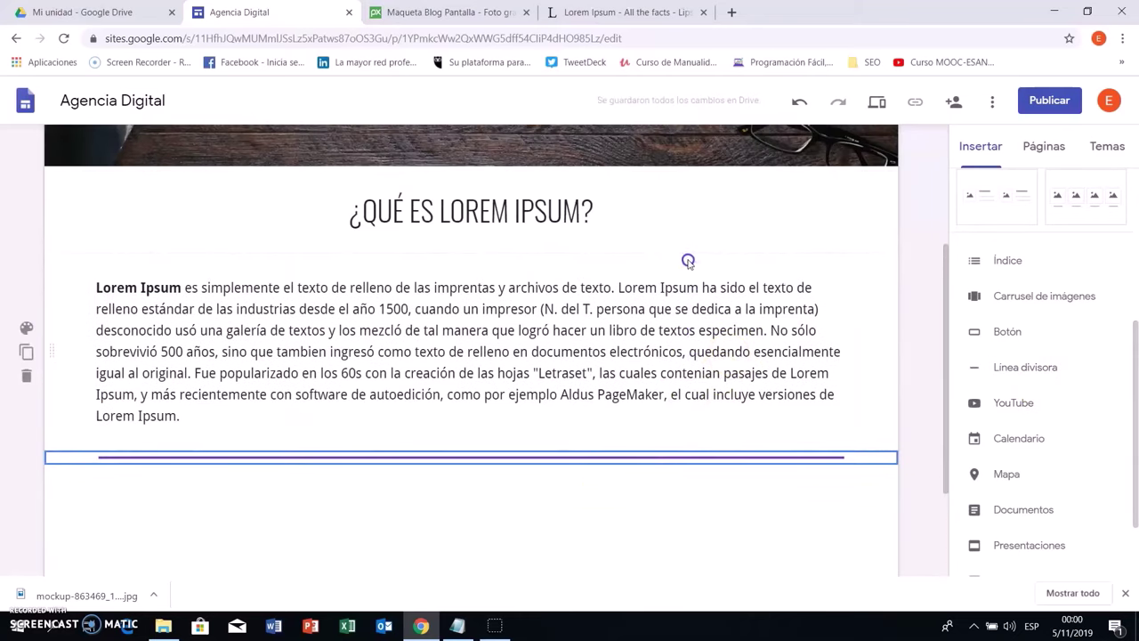
left_click(96, 463)
left_click_drag(66, 457, 140, 253)
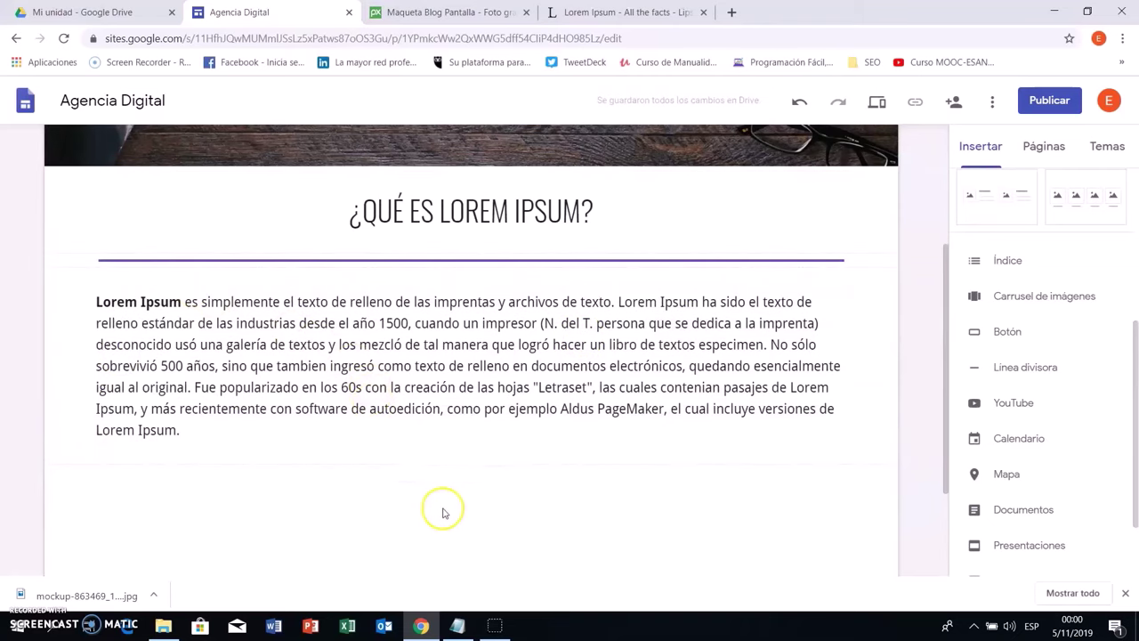
scroll(483, 508, "down", 1)
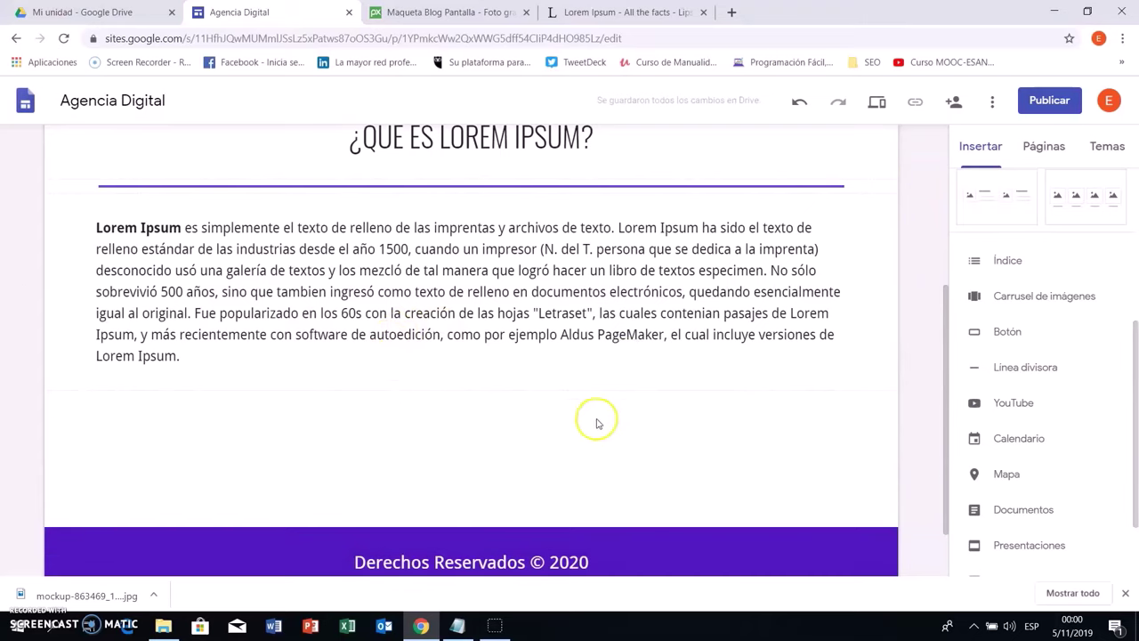
left_click_drag(1135, 391, 1135, 352)
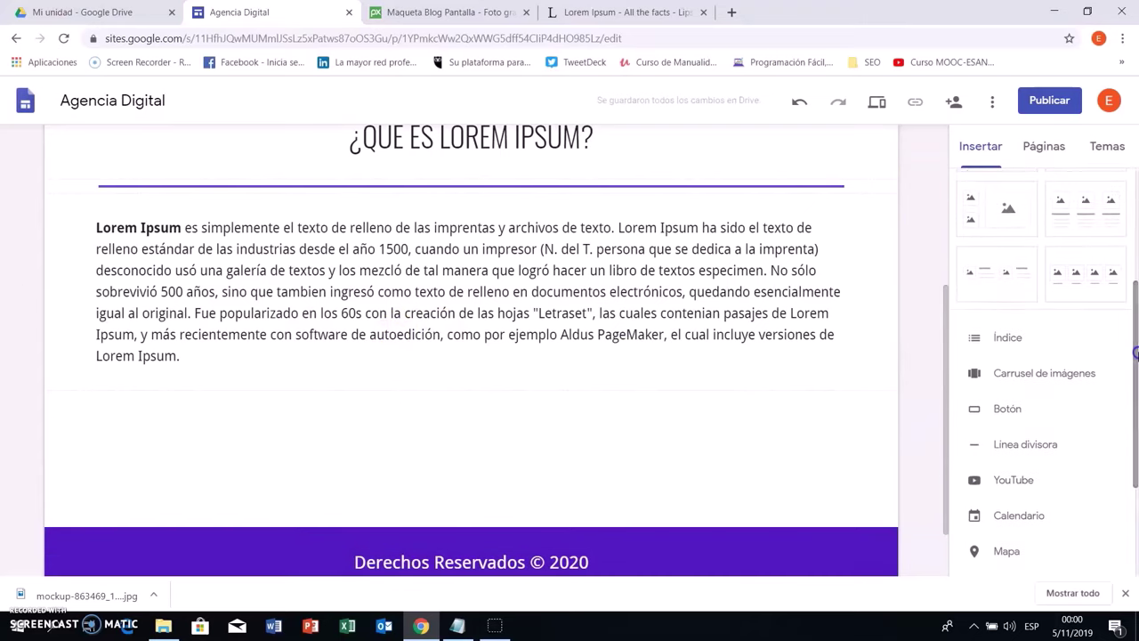
Step: Start an image carousel and upload the nosotros photo from FOTOS as its first image
left_click(1018, 379)
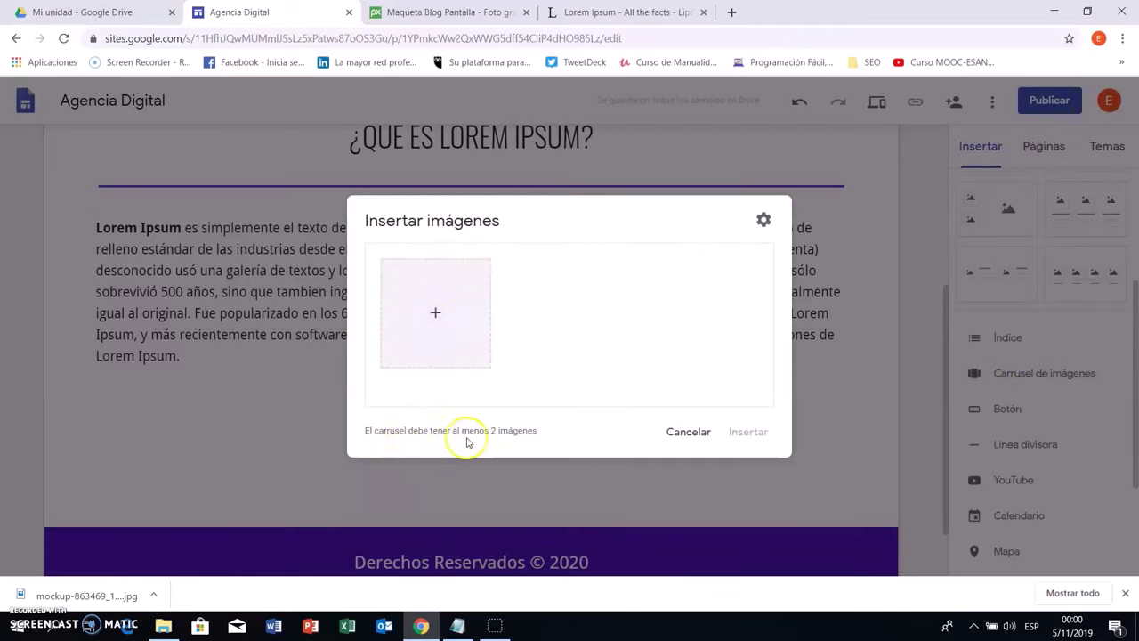
left_click(763, 221)
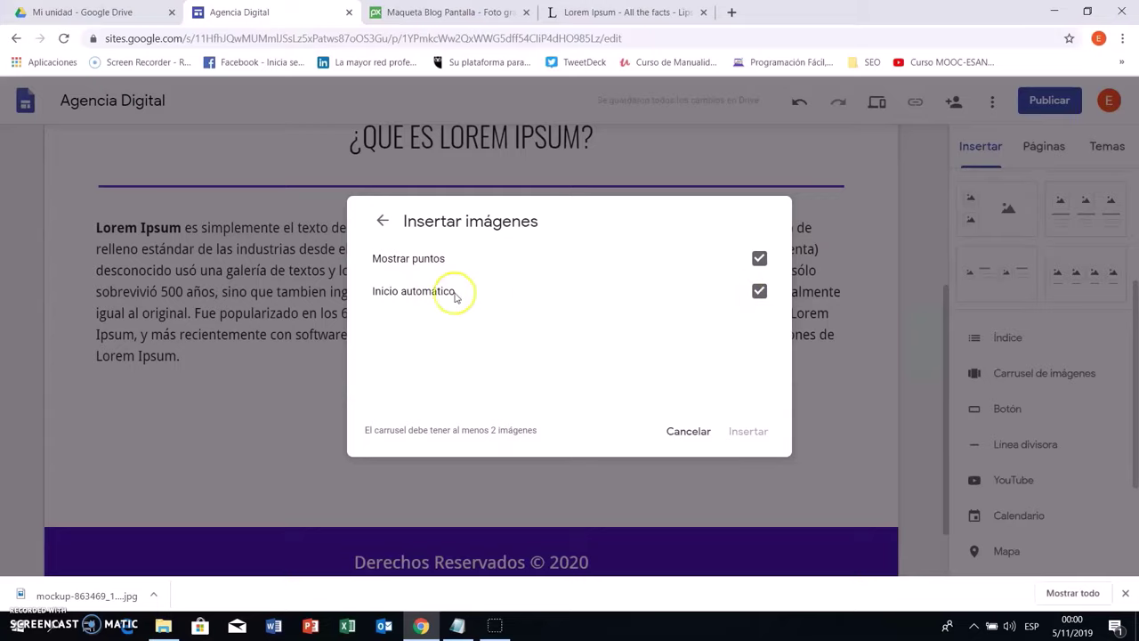
left_click(381, 222)
left_click(435, 311)
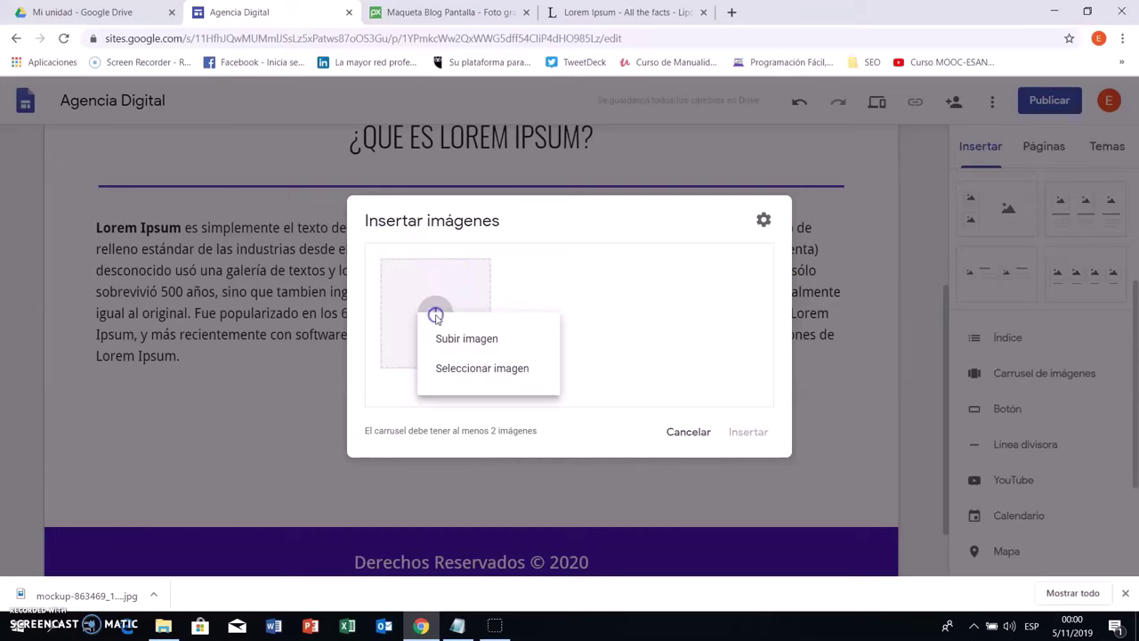
left_click(476, 345)
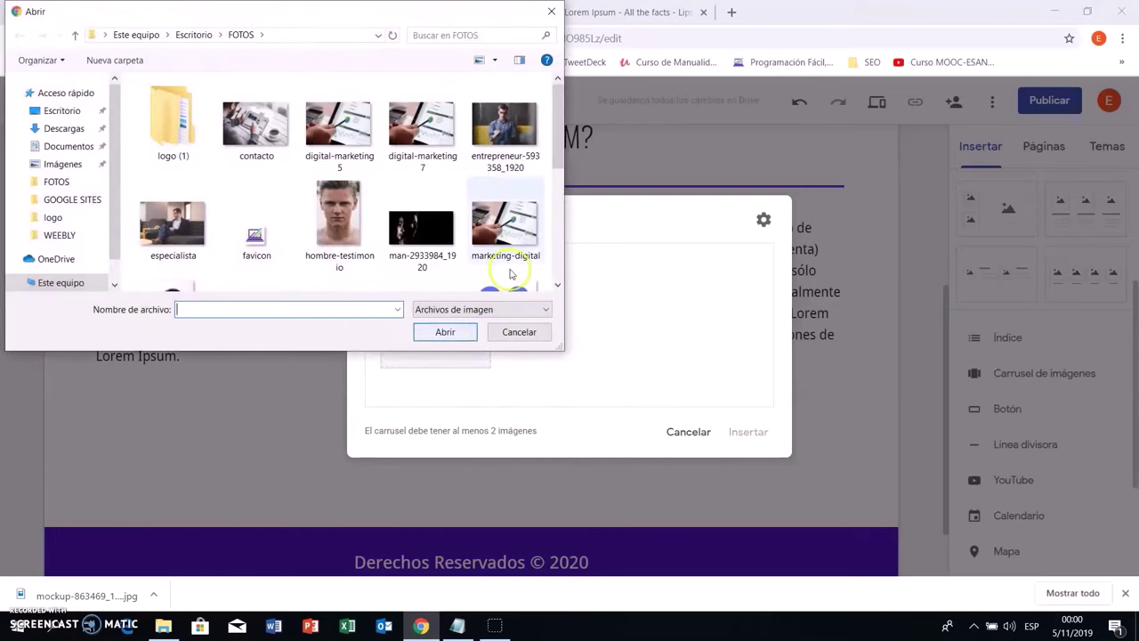
left_click_drag(559, 133, 562, 180)
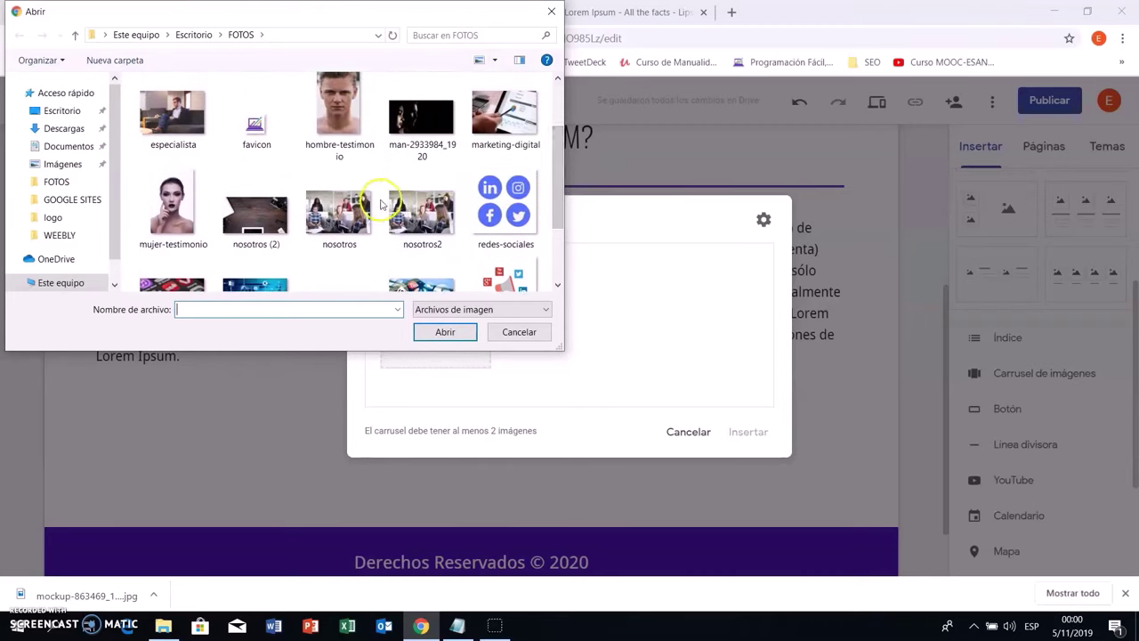
double_click(341, 212)
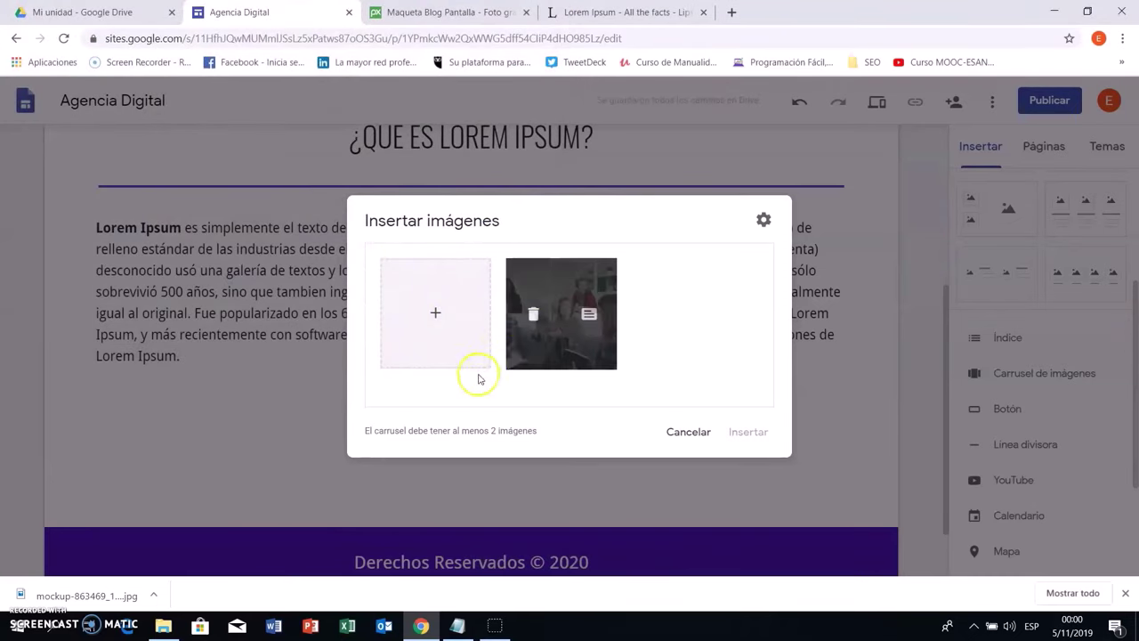
Step: Add entrepreneur-5933358_1920 as a second carousel image
left_click(437, 327)
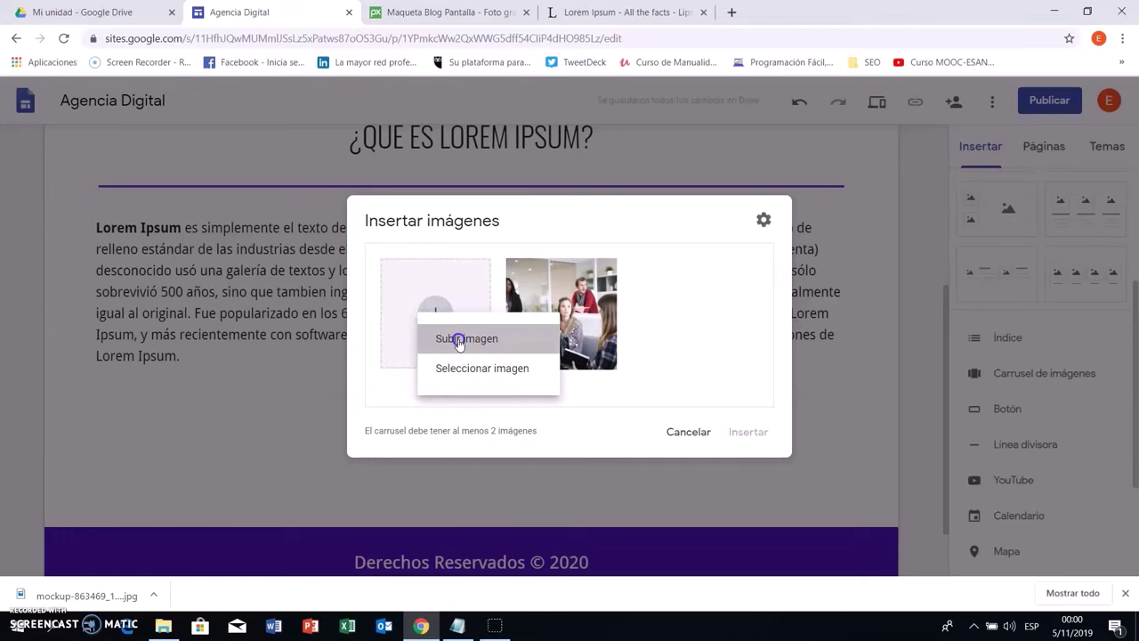
left_click(456, 336)
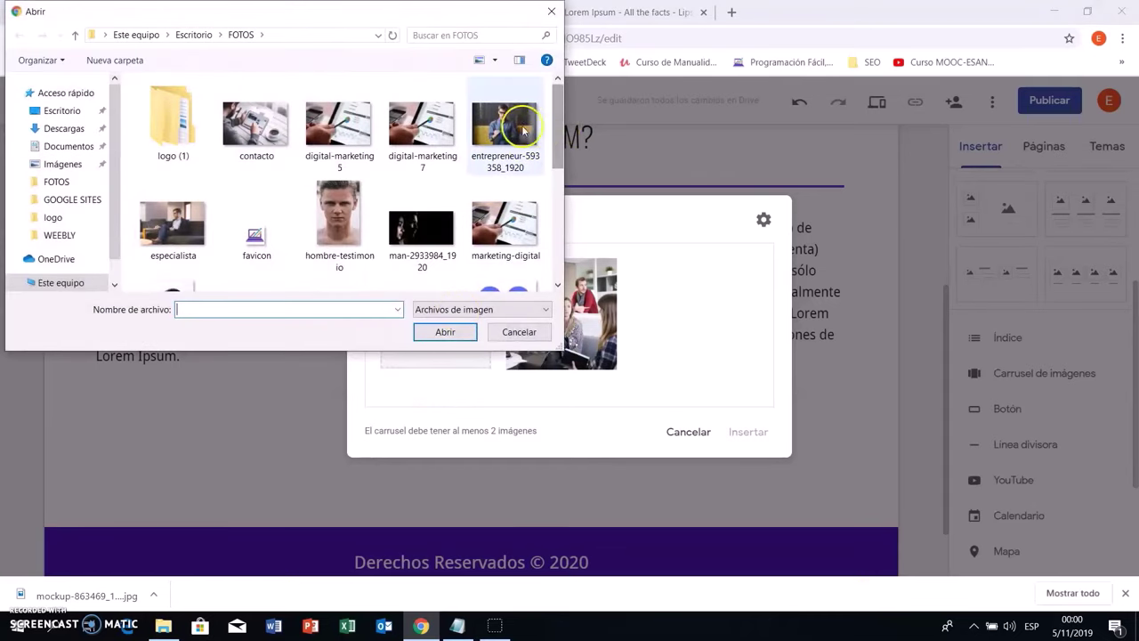
double_click(504, 124)
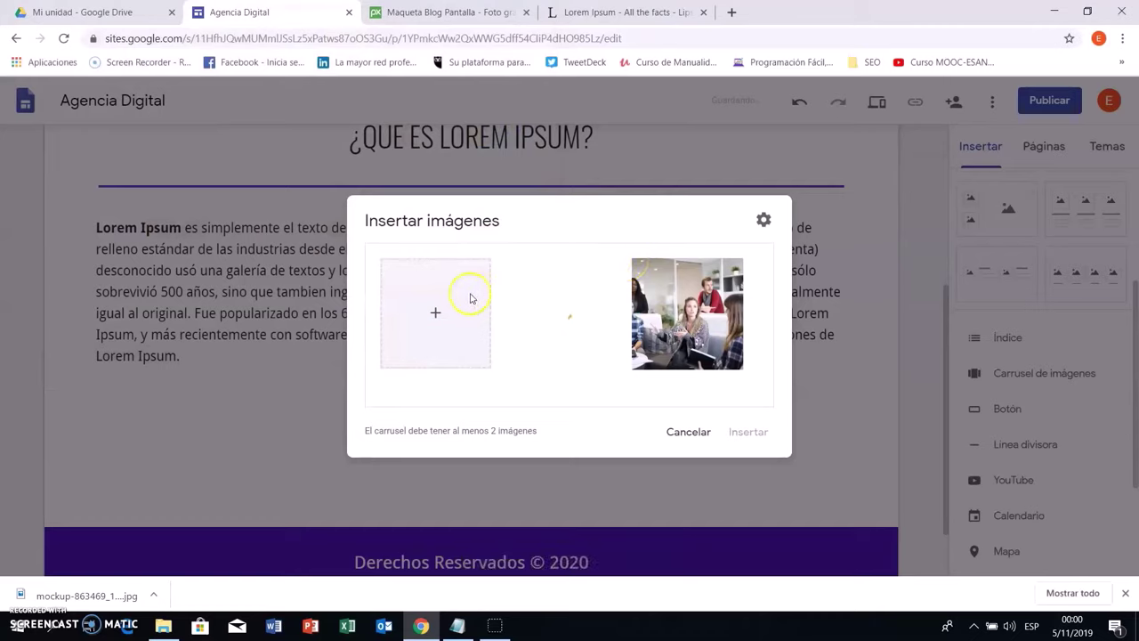
Step: Upload the especialista, contacto and digital-marketing 7 photos from FOTOS into the carousel
left_click(437, 313)
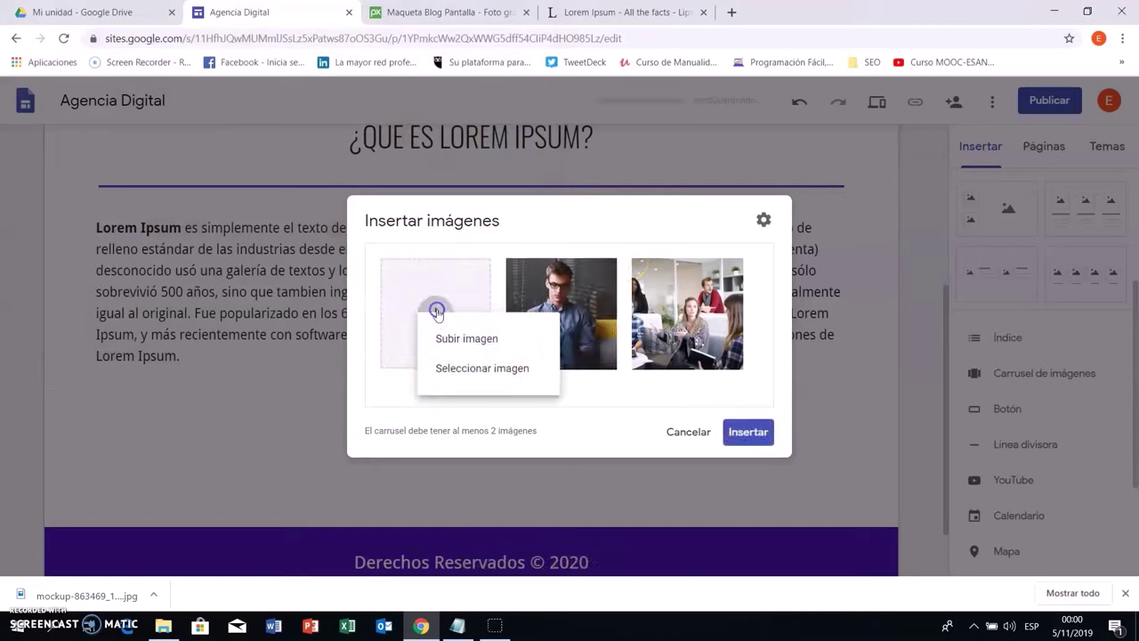
left_click(489, 339)
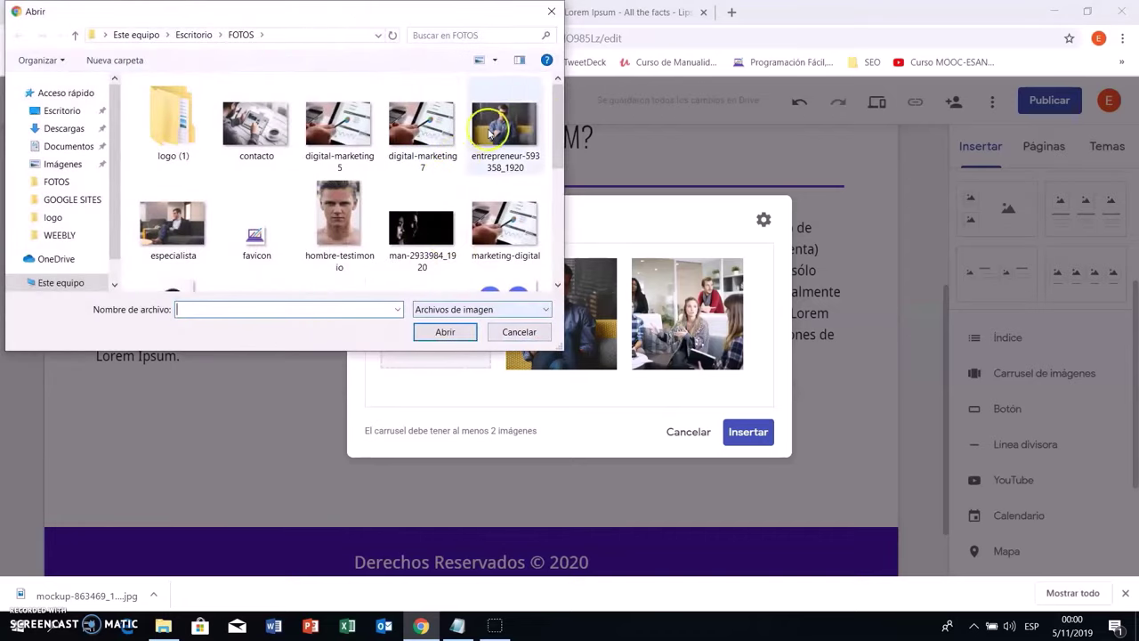
left_click_drag(558, 115, 568, 137)
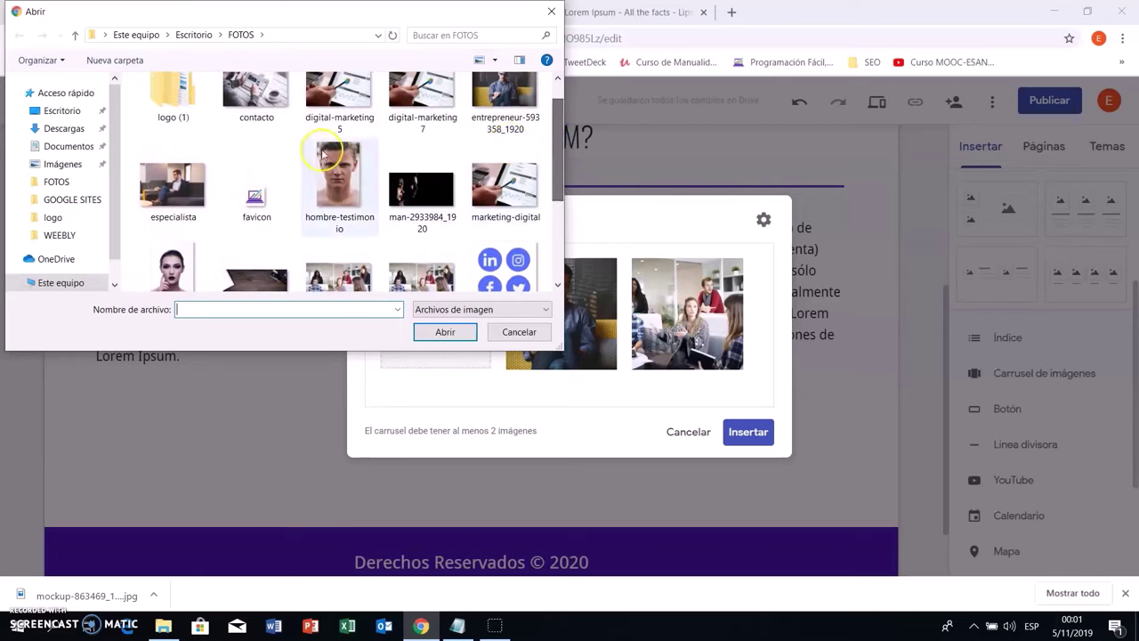
double_click(177, 184)
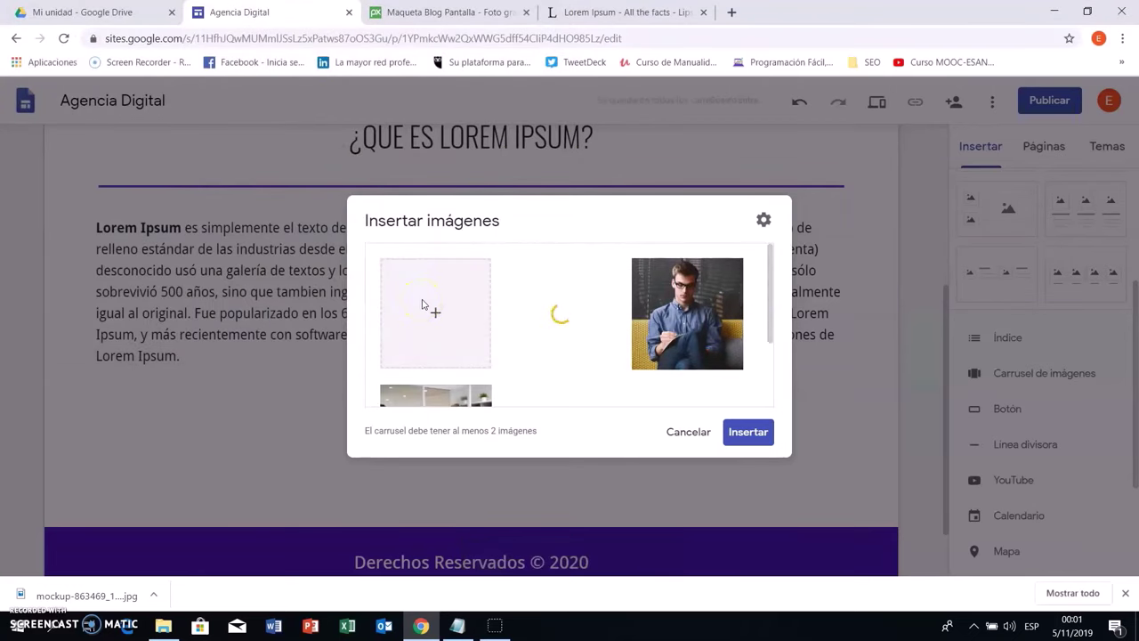
left_click(439, 316)
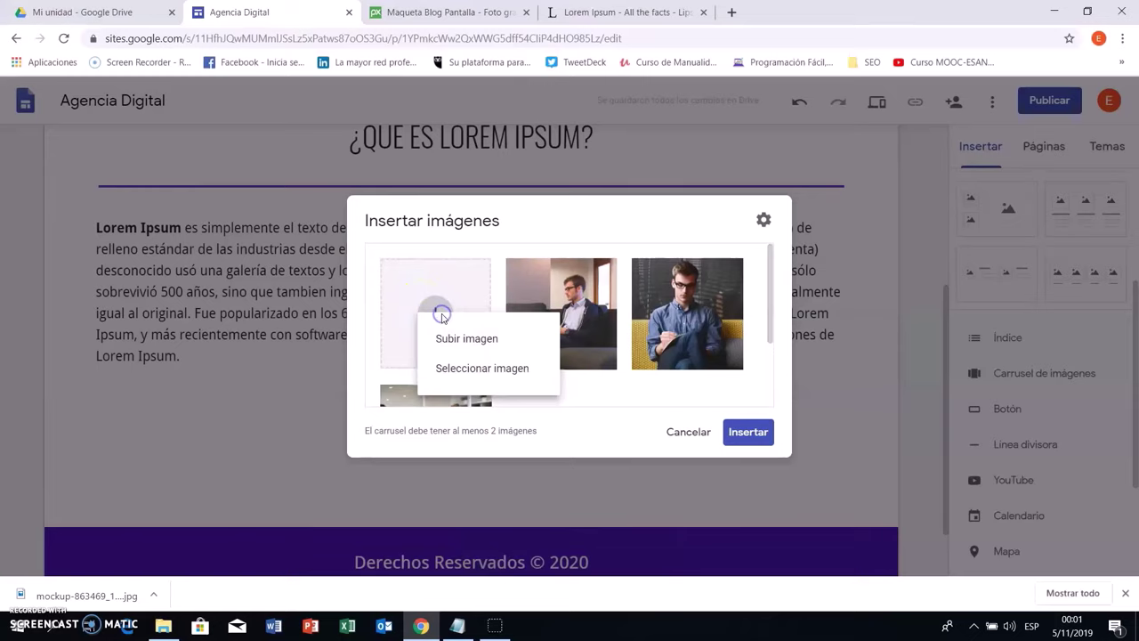
left_click(477, 340)
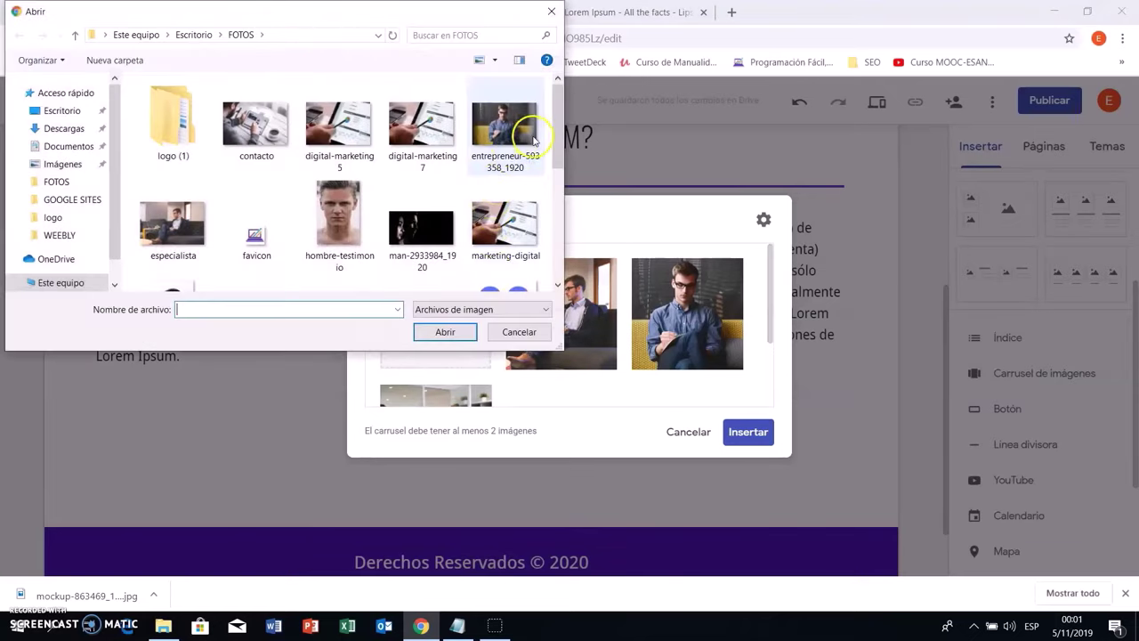
double_click(261, 134)
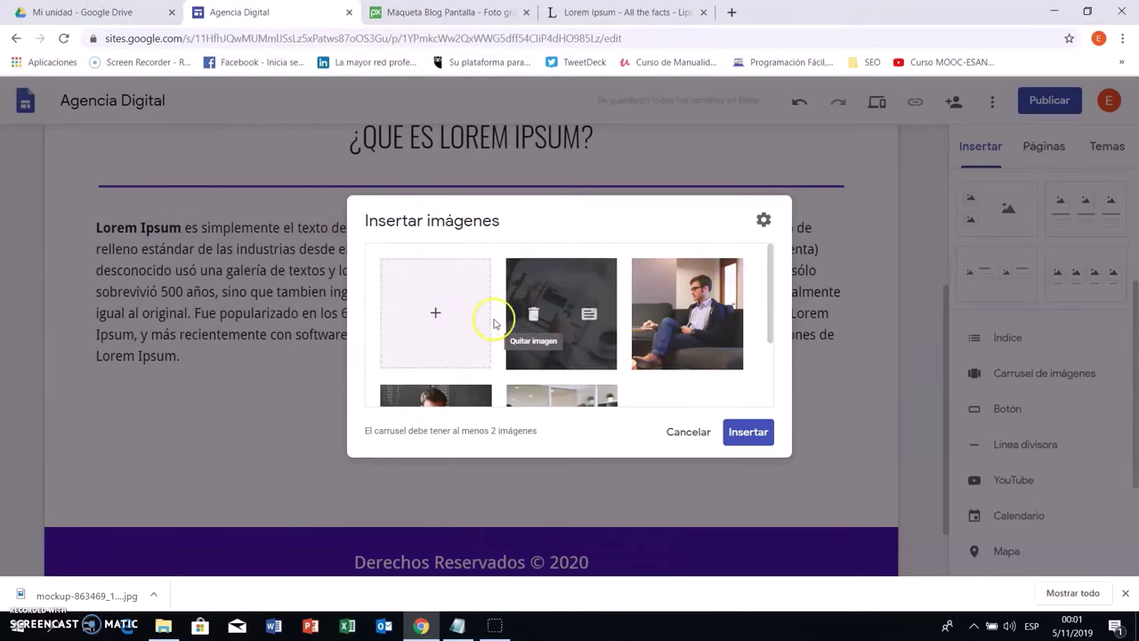
left_click(428, 314)
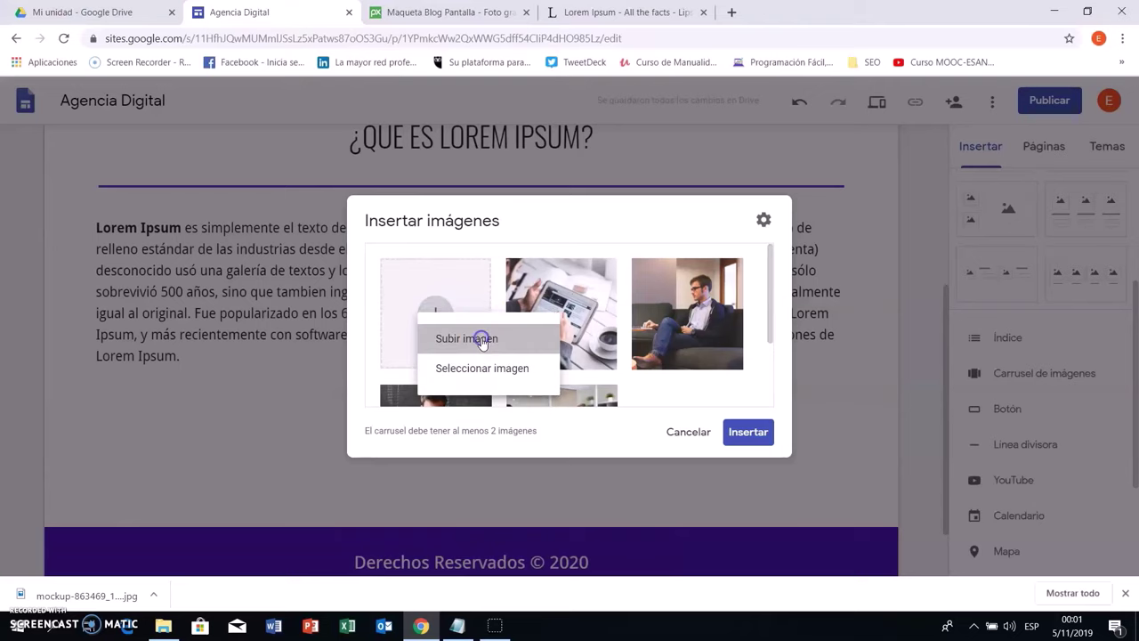
left_click(466, 337)
double_click(421, 125)
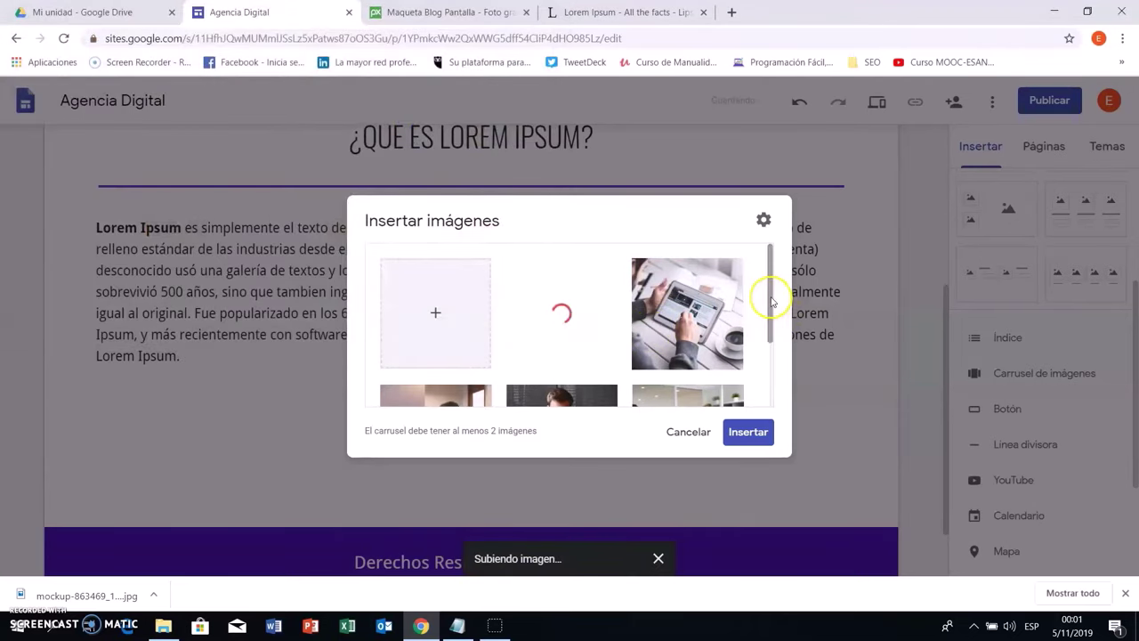
Step: Start rearranging the carousel thumbnails, picking up the last photo to reorder
left_click_drag(771, 298, 771, 329)
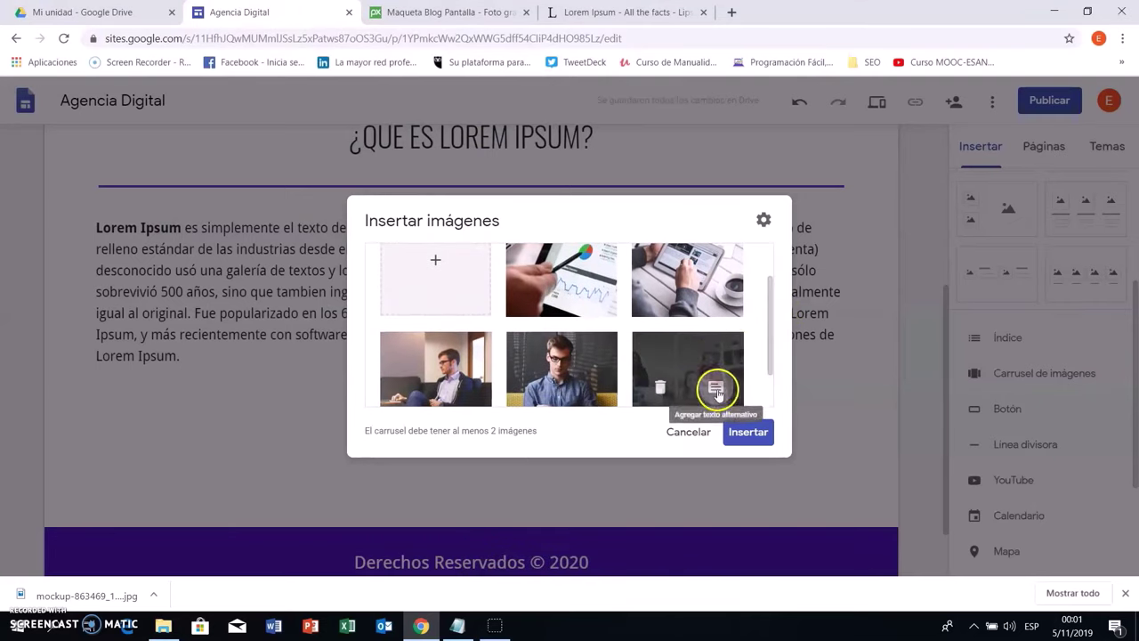
left_click_drag(772, 343, 768, 356)
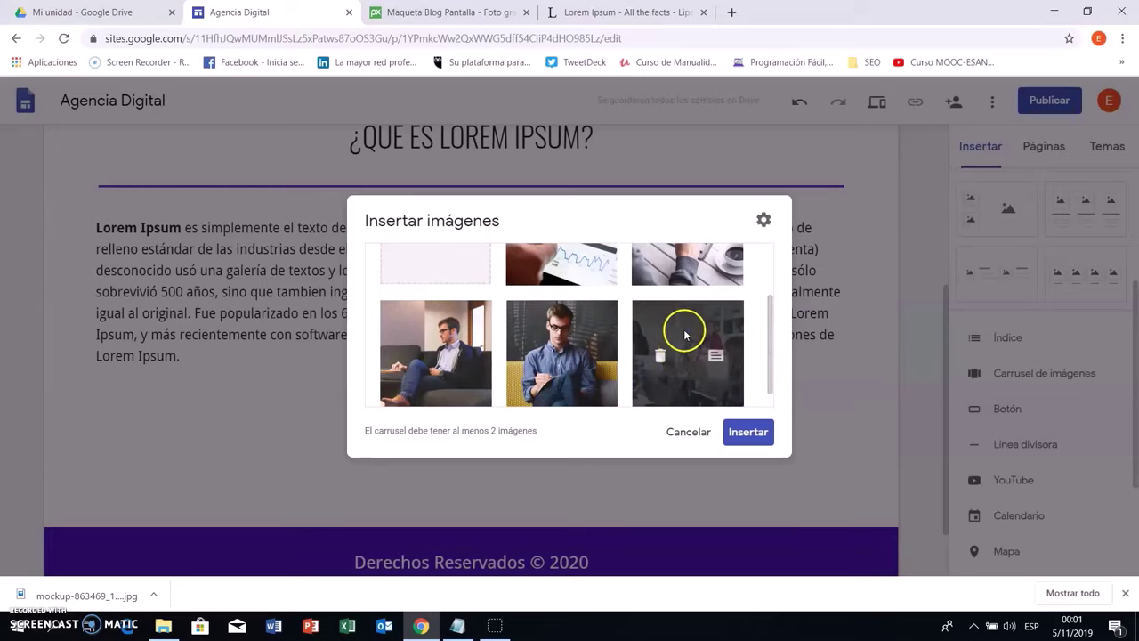
left_click(697, 376)
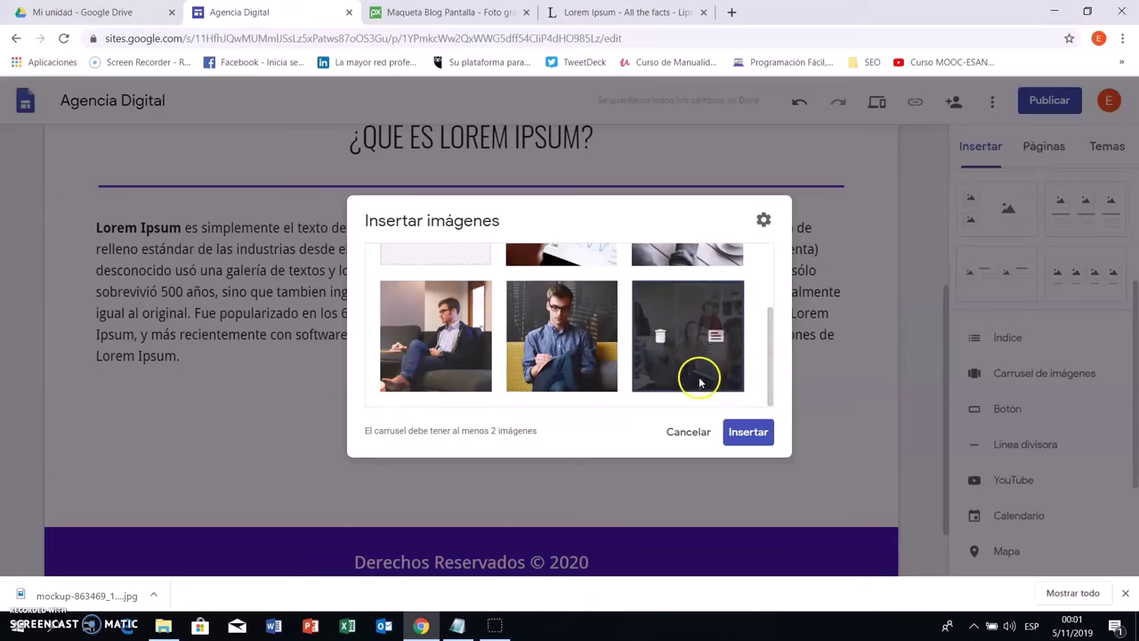
left_click(684, 362)
Step: Move the group meeting photo into the top row of the carousel thumbnails
left_click(534, 351)
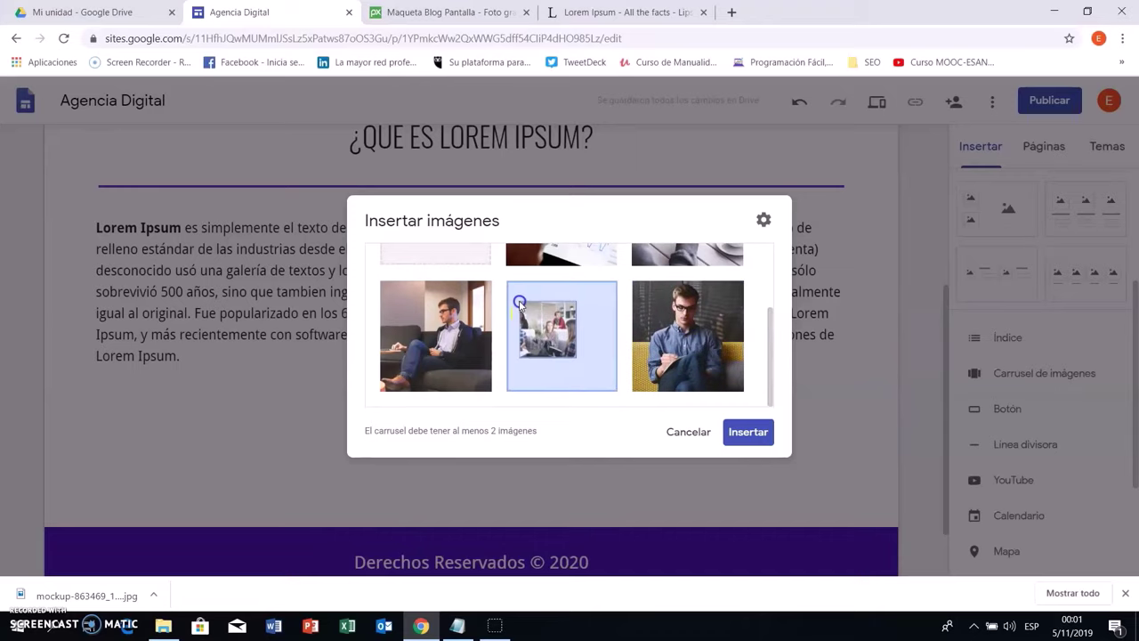
scroll(567, 345, "up", 1)
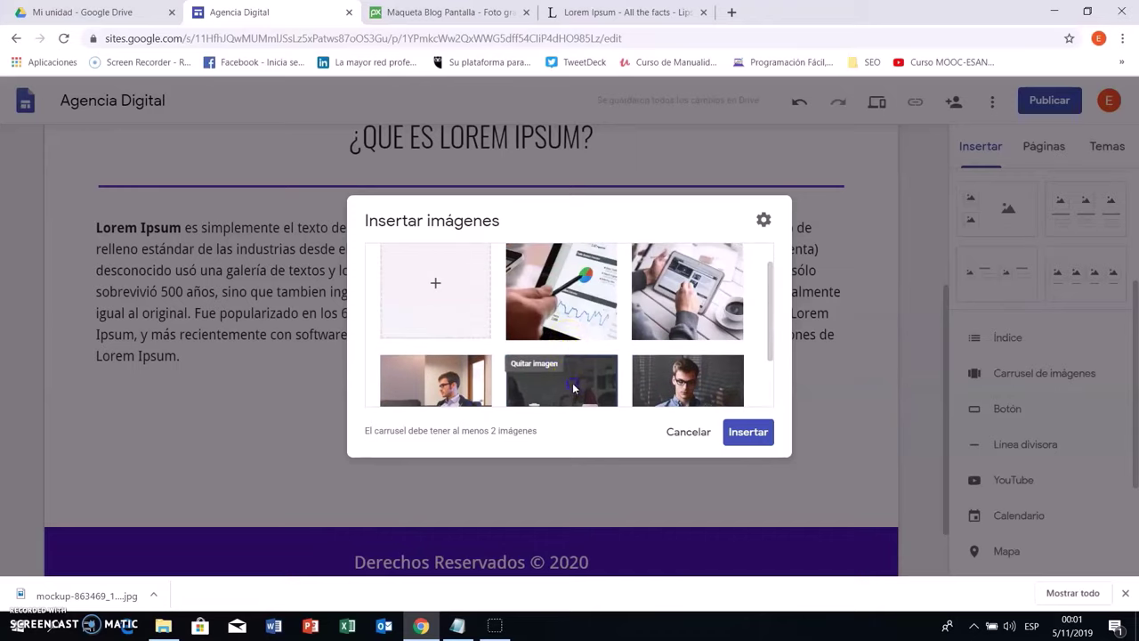
left_click_drag(572, 382, 576, 273)
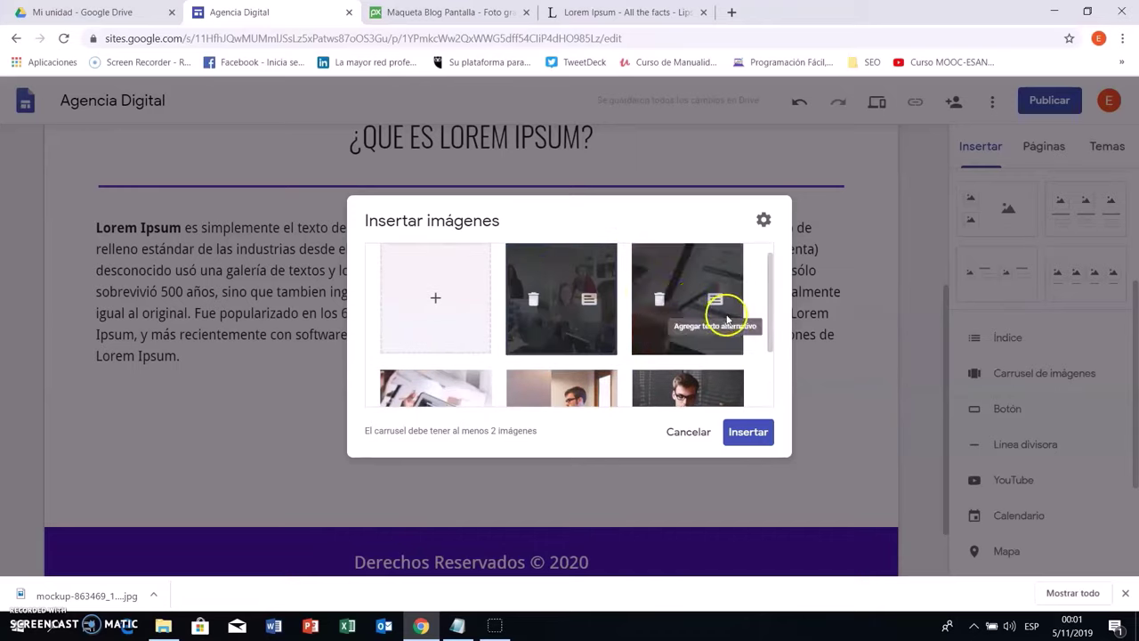
scroll(725, 322, "down", 2)
scroll(725, 324, "up", 2)
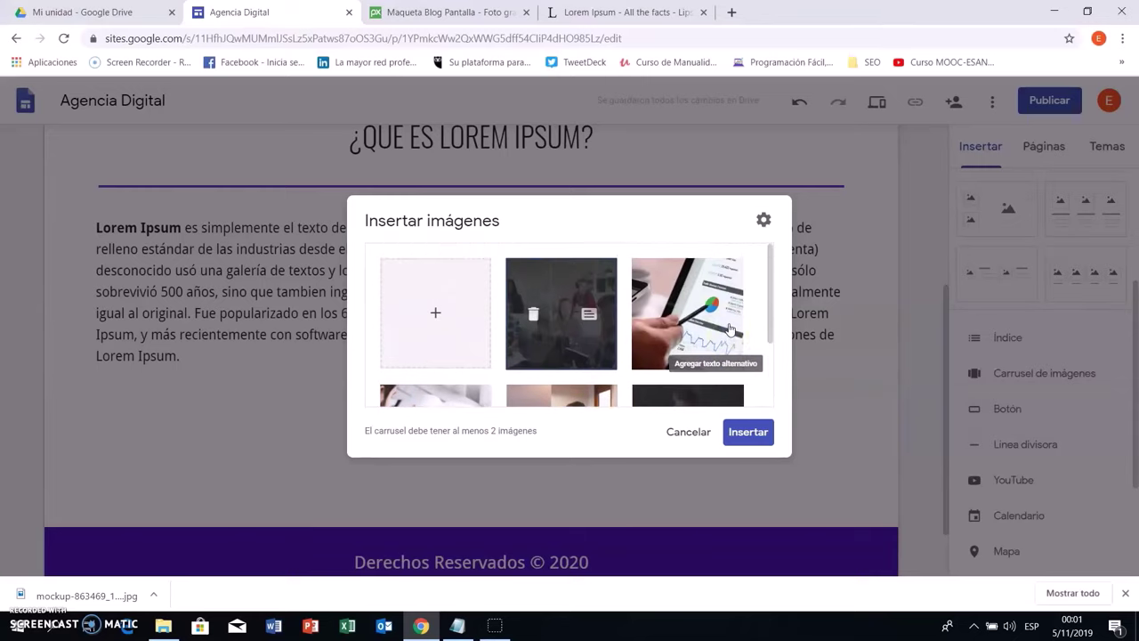
scroll(728, 326, "down", 2)
scroll(691, 340, "up", 2)
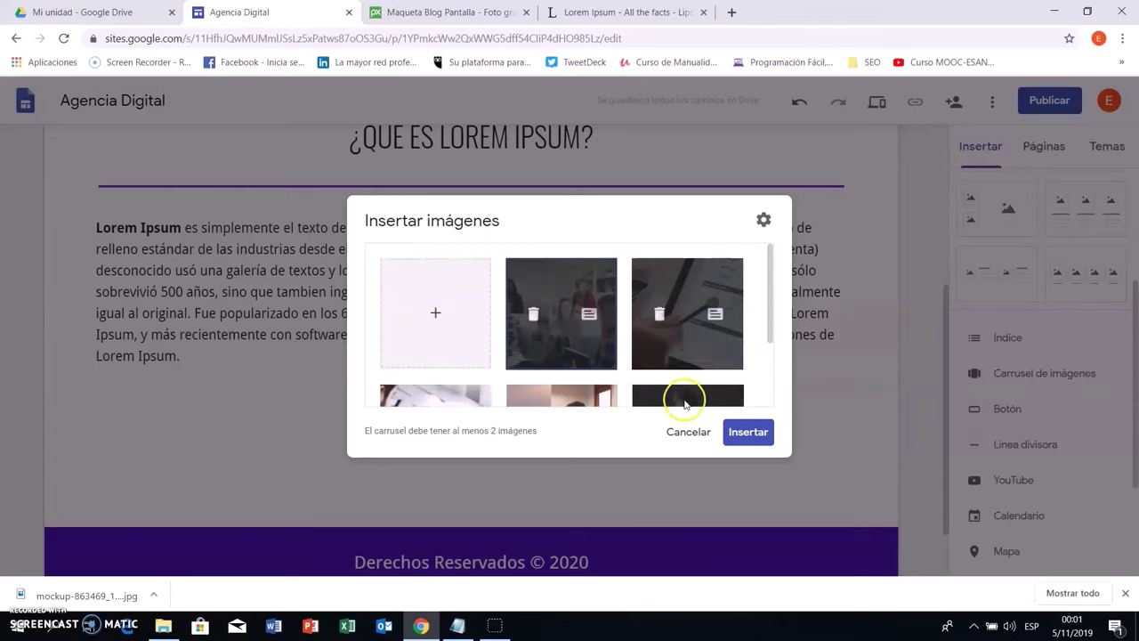
Step: Finish ordering the thumbnails, enable Mostrar puntos and Inicio automático, and insert the carousel
left_click_drag(579, 394, 552, 307)
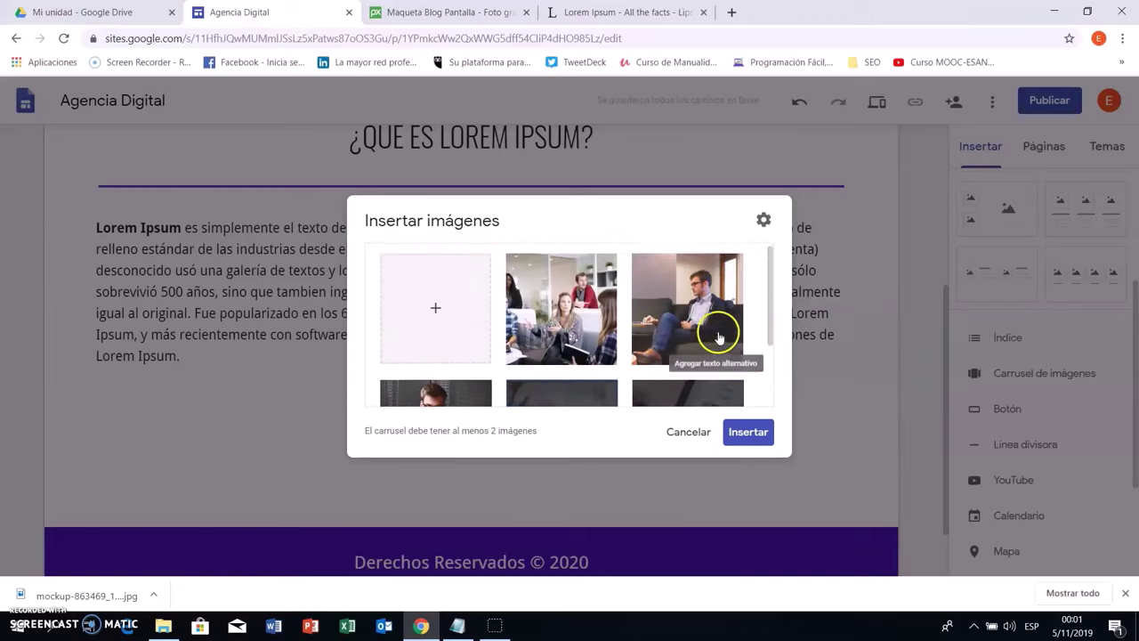
left_click_drag(768, 286, 768, 262)
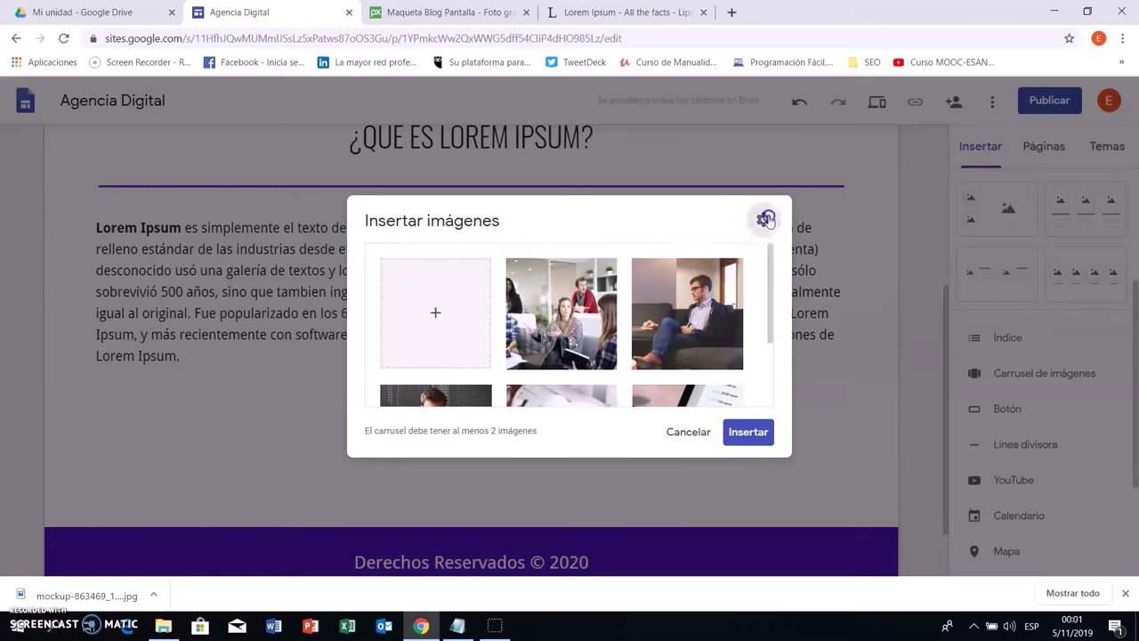
left_click(765, 219)
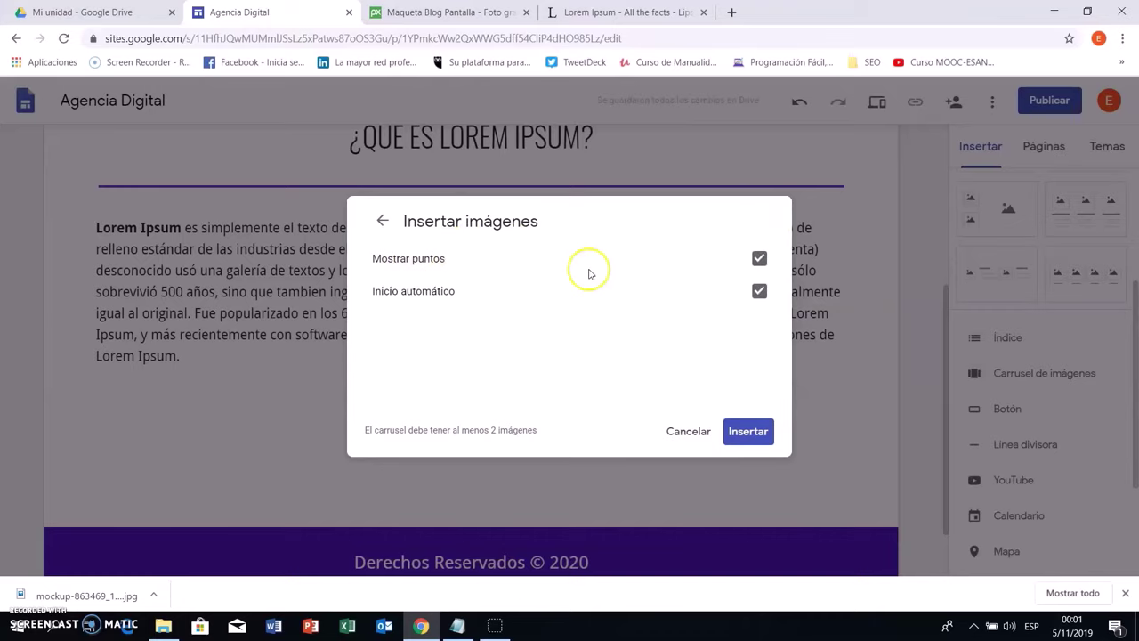
left_click(750, 432)
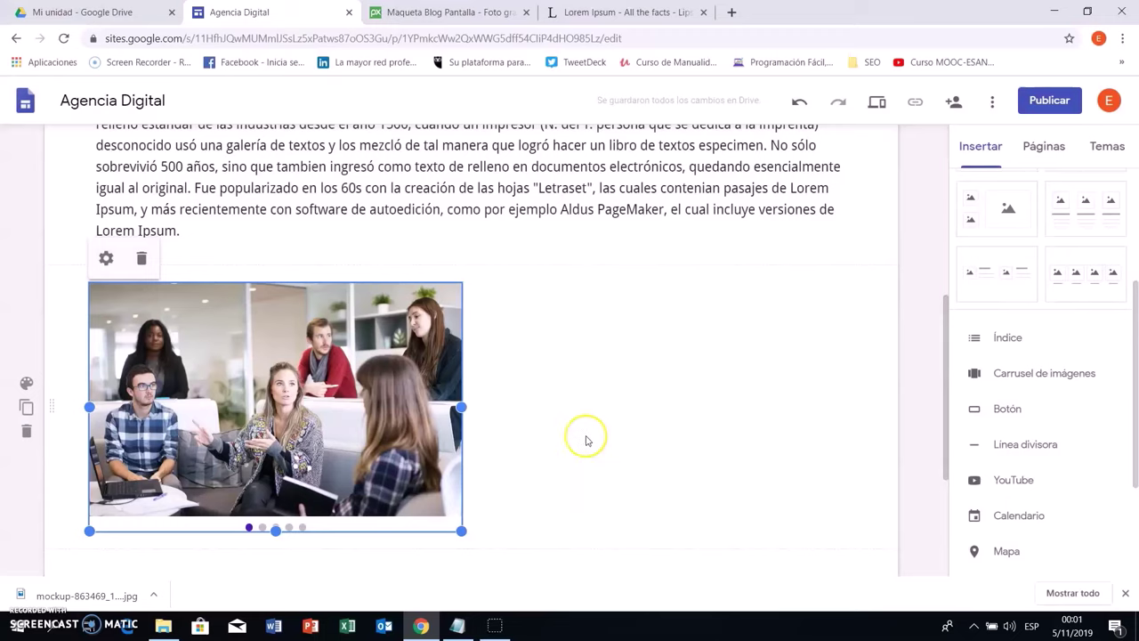
Step: Reposition and widen the office-photo carousel beneath the Lorem Ipsum paragraph
left_click_drag(339, 405, 489, 398)
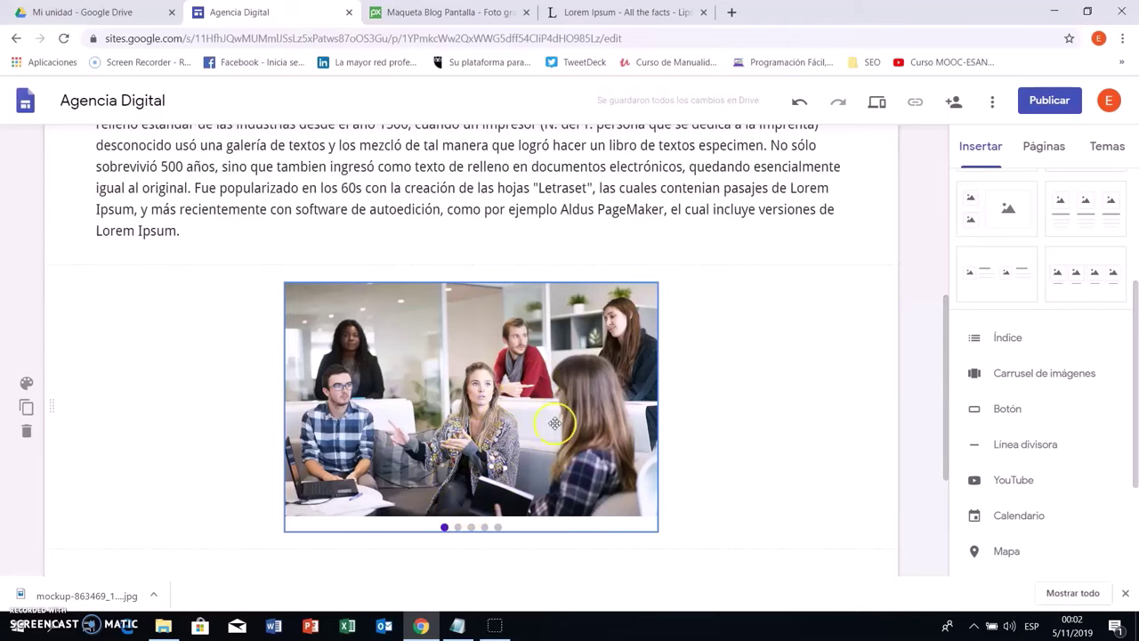
scroll(750, 381, "up", 4)
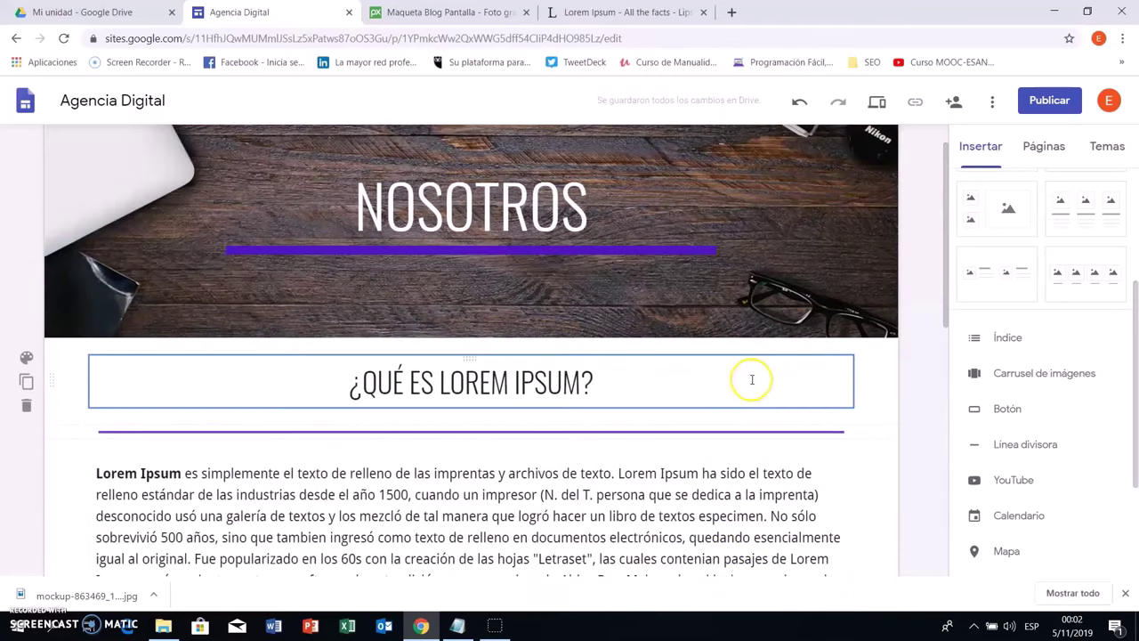
scroll(752, 380, "down", 3)
scroll(752, 379, "up", 2)
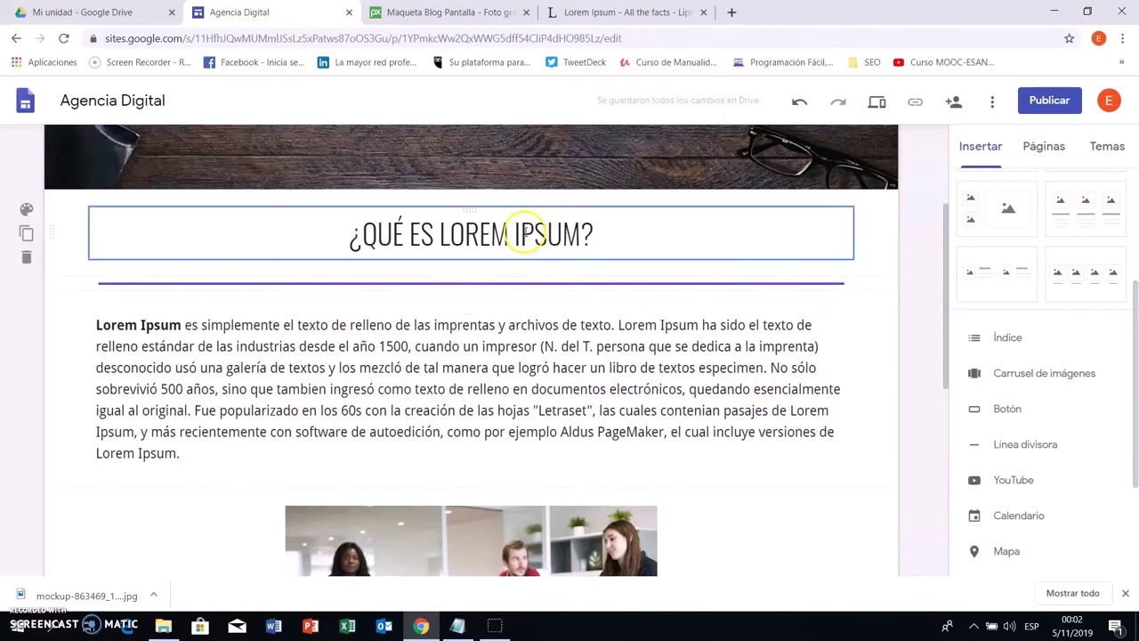
scroll(686, 332, "down", 3)
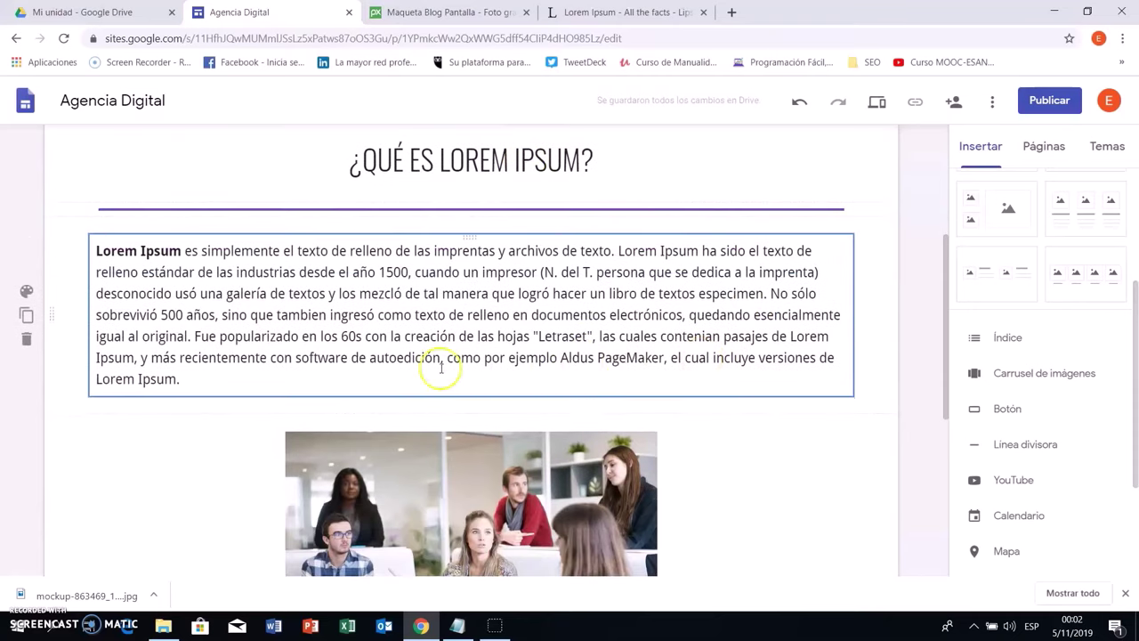
left_click(481, 380)
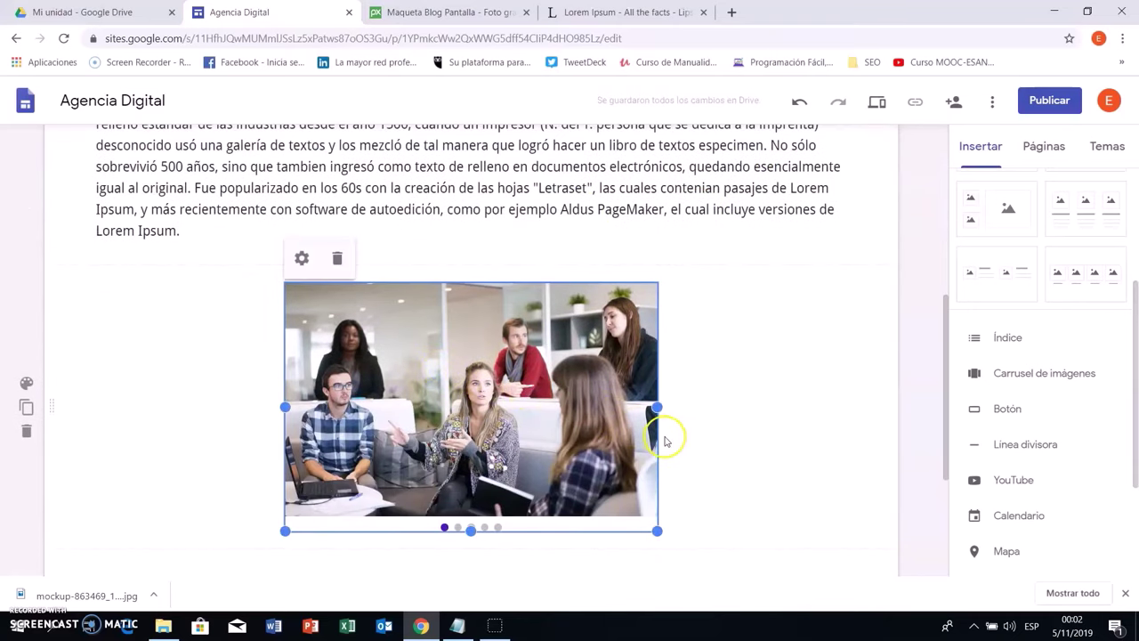
scroll(663, 437, "down", 2)
left_click_drag(658, 382, 733, 441)
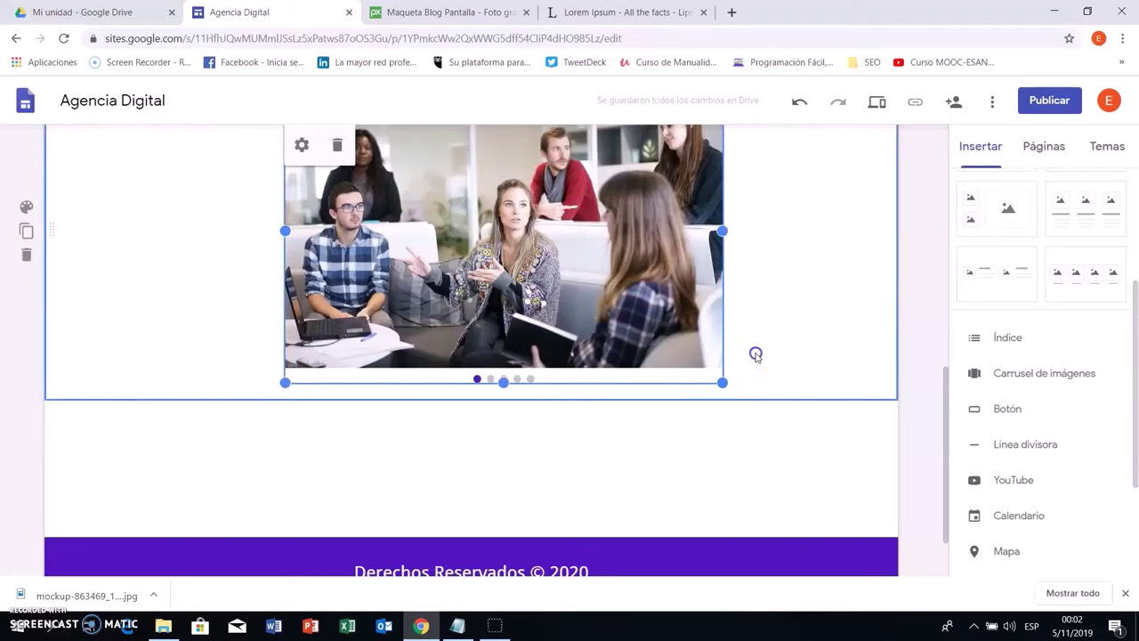
scroll(755, 354, "up", 2)
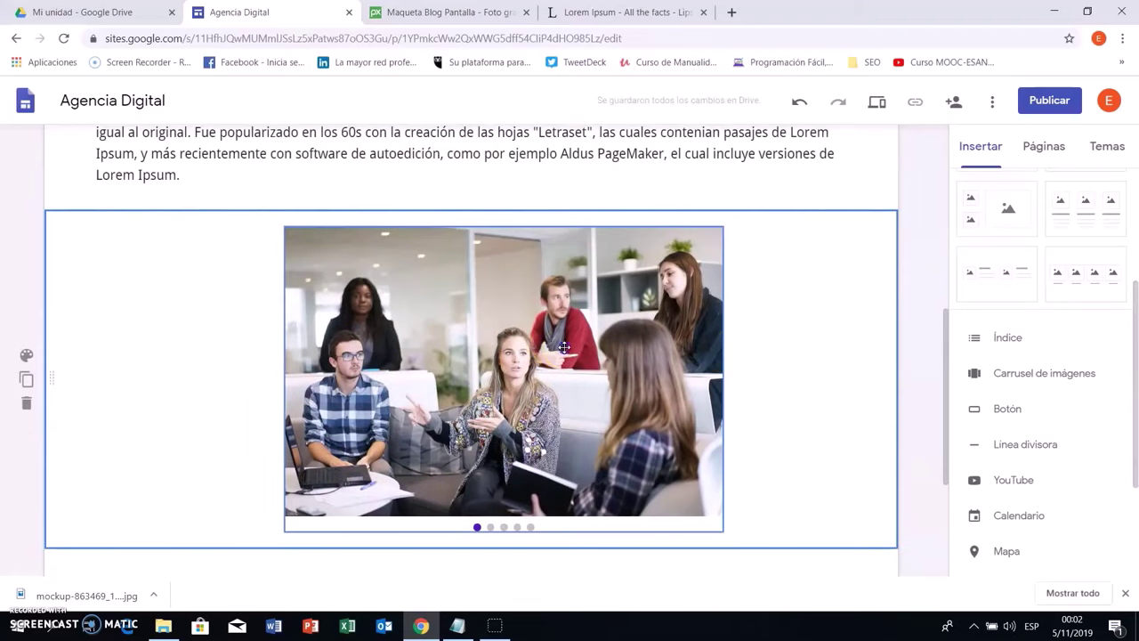
left_click_drag(564, 347, 458, 347)
scroll(755, 330, "down", 2)
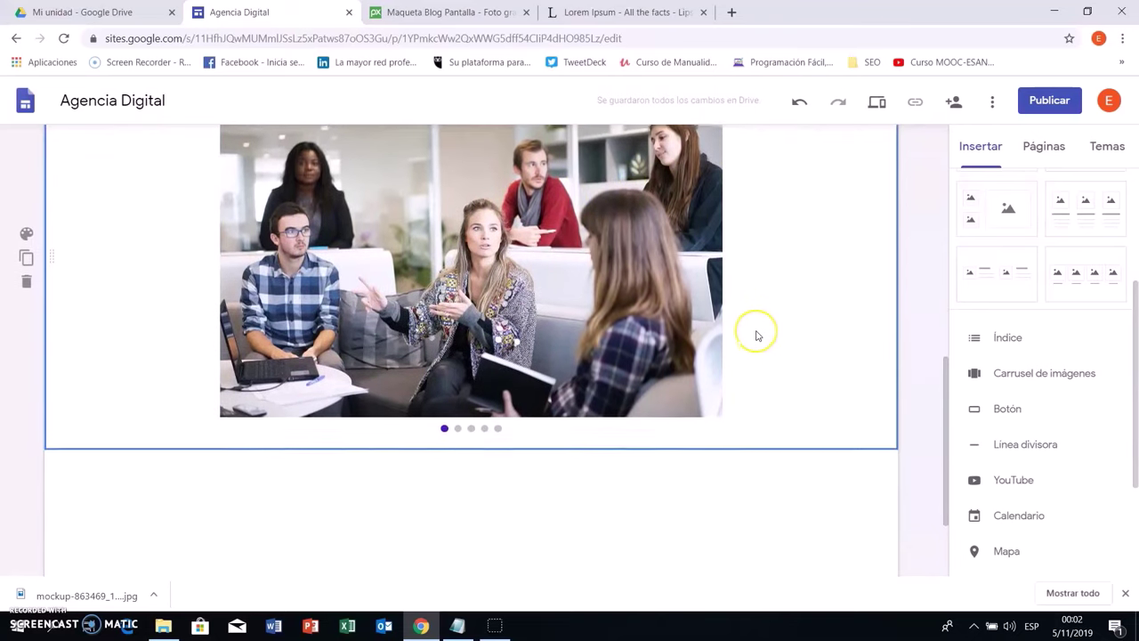
scroll(756, 330, "up", 3)
scroll(756, 336, "up", 4)
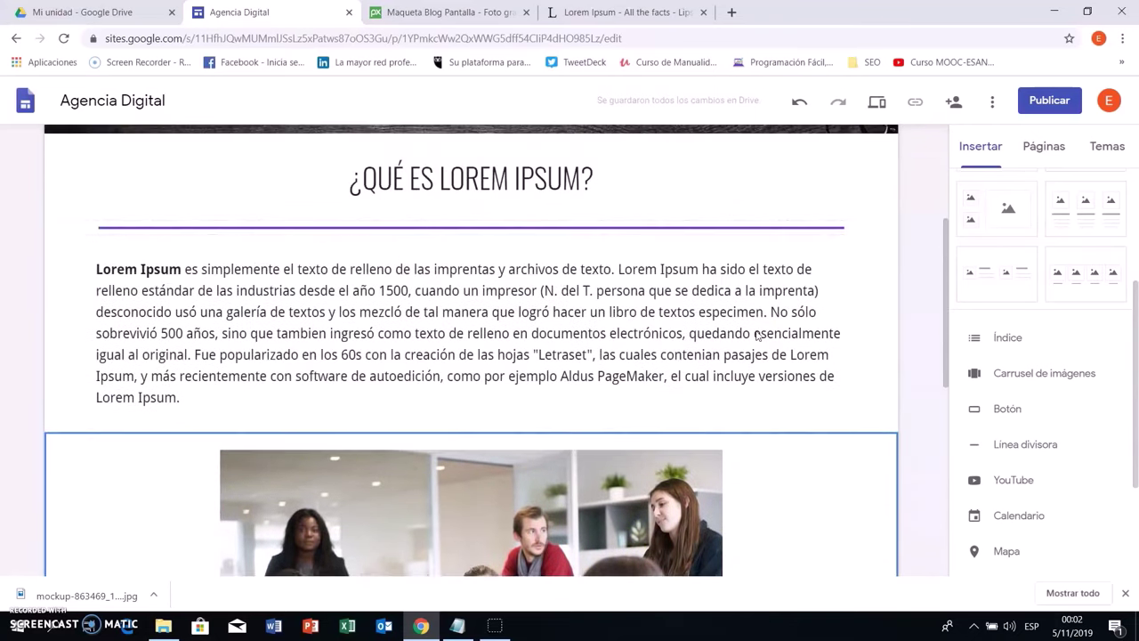
scroll(755, 330, "up", 1)
scroll(756, 332, "down", 1)
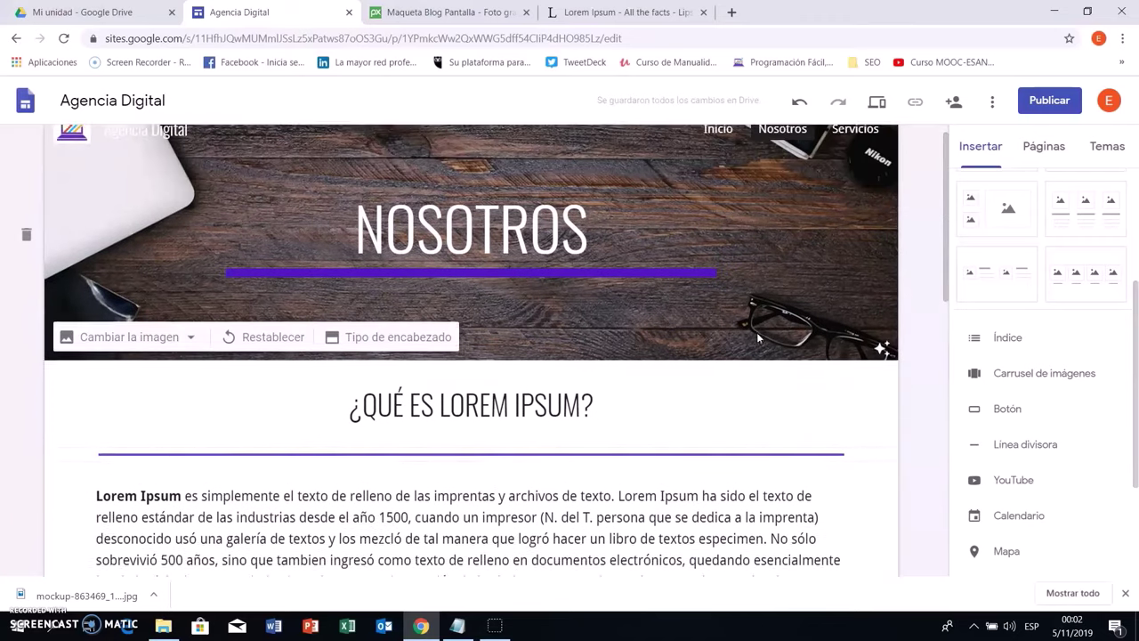
Step: Close the Chrome downloads bar and scroll to check the page layout
left_click(1126, 593)
scroll(758, 361, "down", 6)
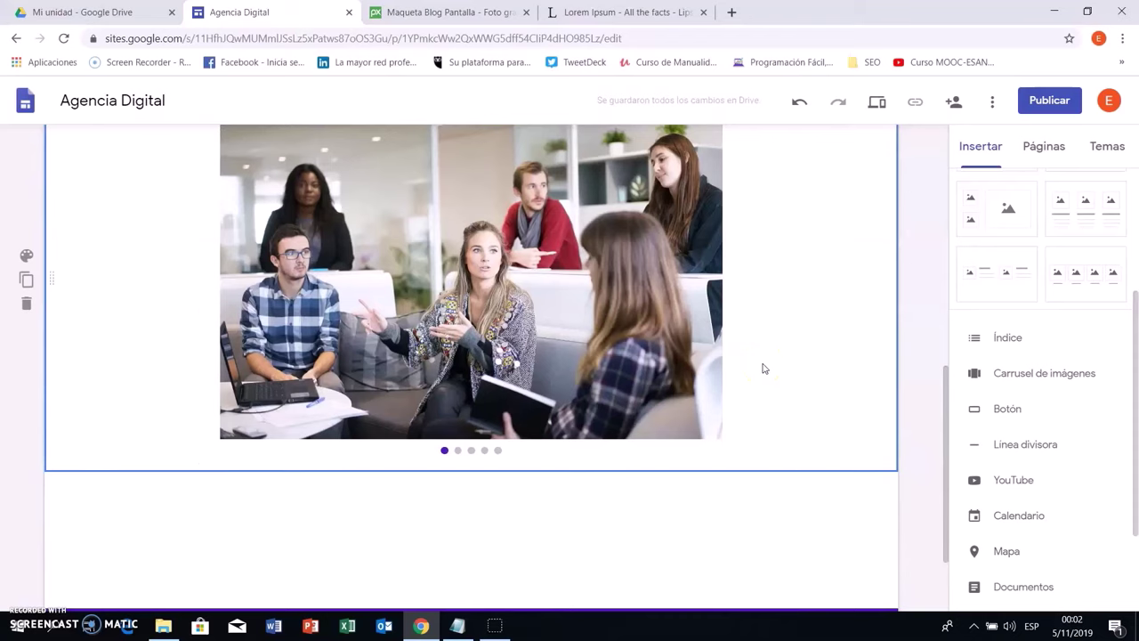
scroll(781, 368, "down", 2)
scroll(781, 367, "up", 7)
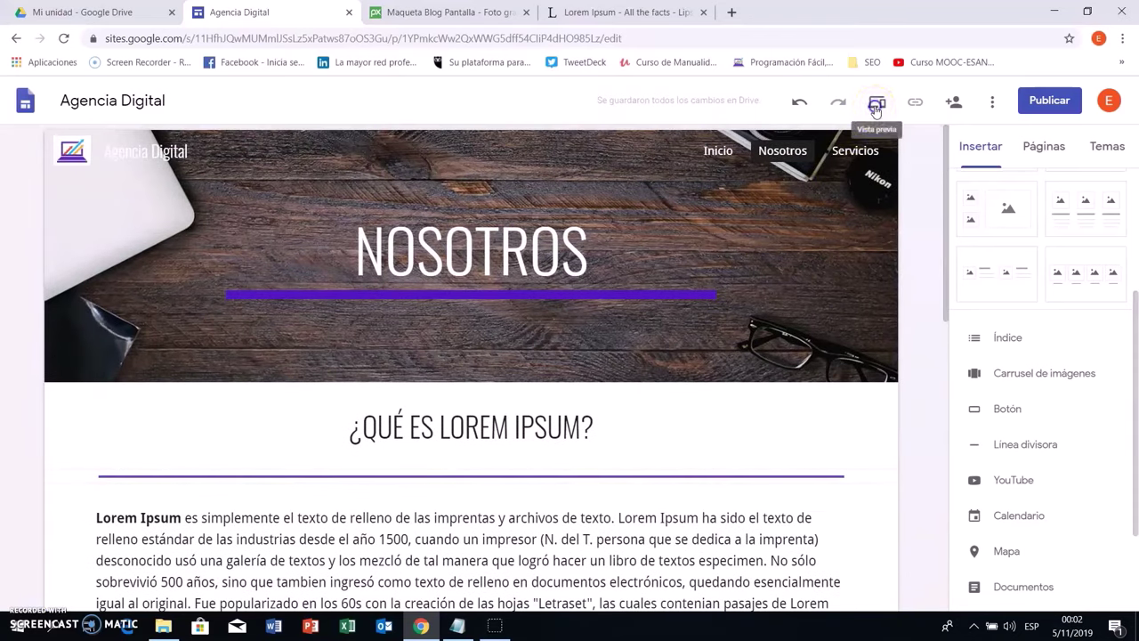
Step: Preview the site and scroll down the Nosotros page
left_click(875, 102)
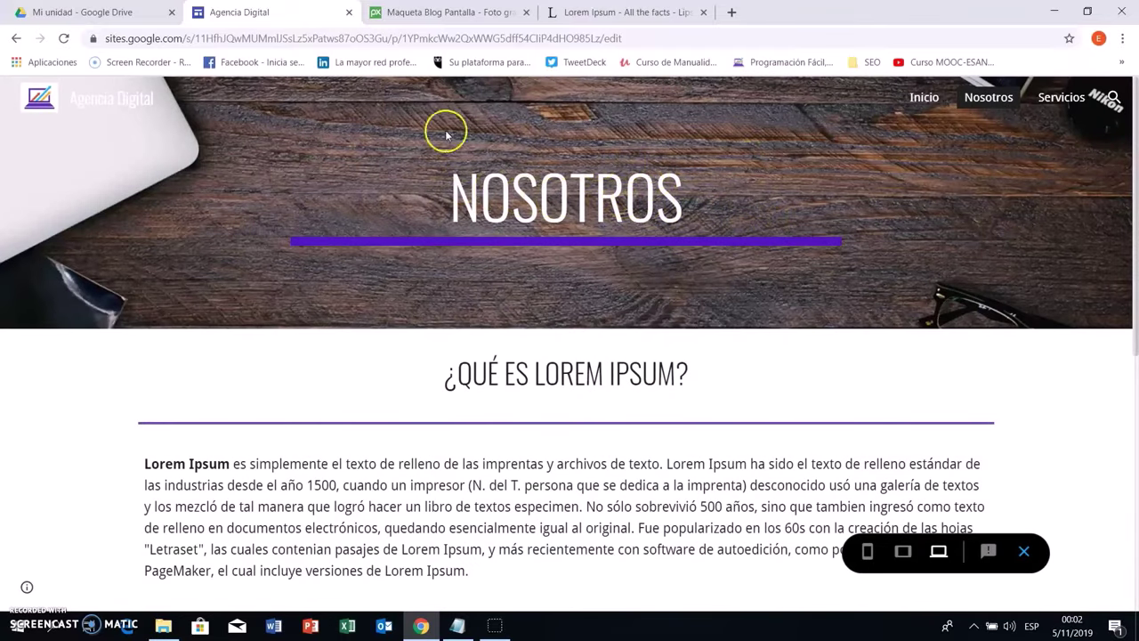
scroll(836, 191, "down", 3)
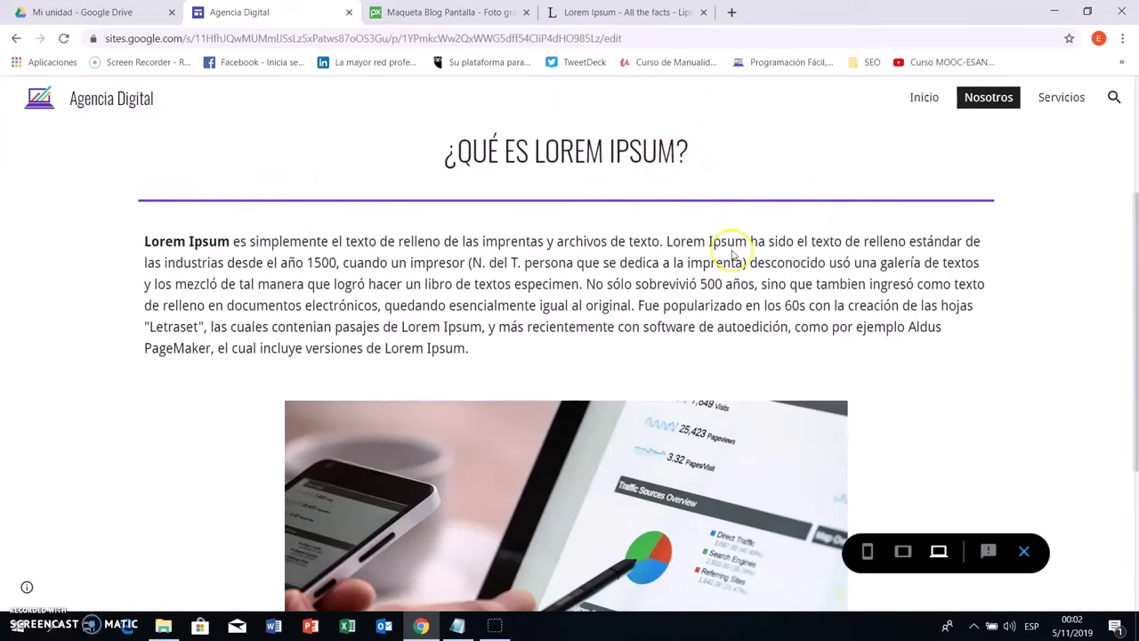
scroll(731, 253, "down", 1)
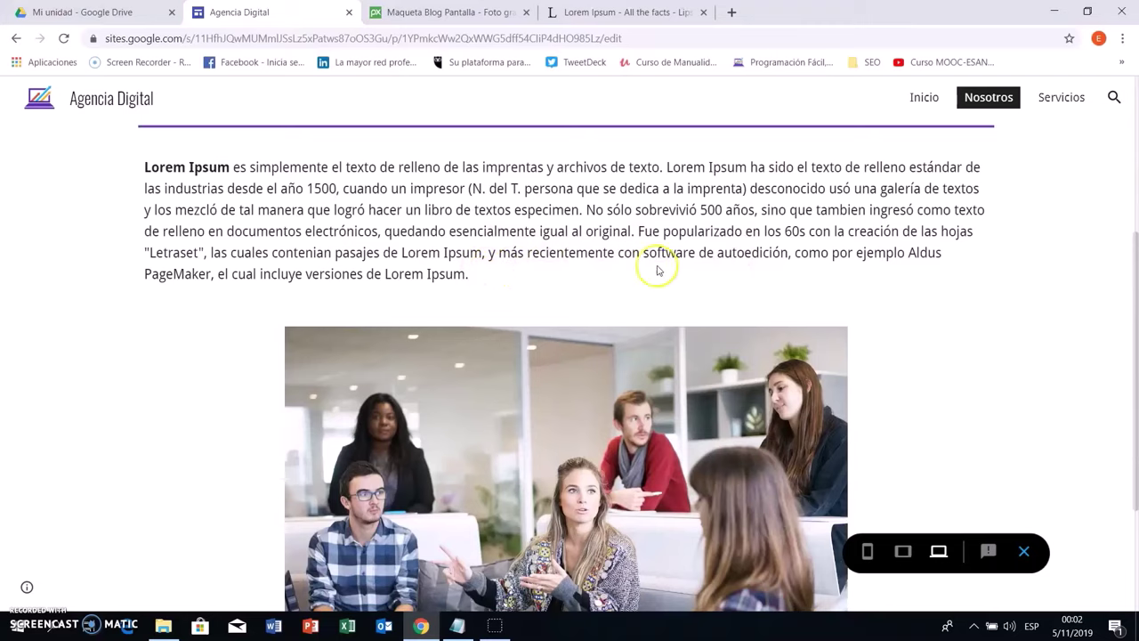
scroll(902, 275, "down", 2)
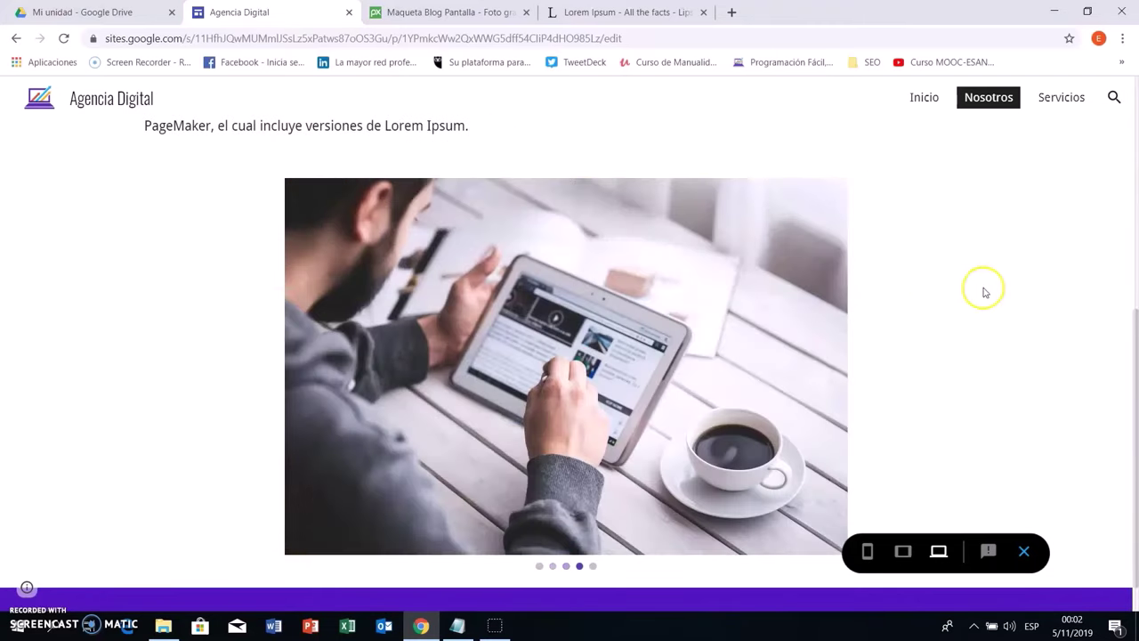
Step: Cycle the carousel back to the office-meeting photo, then view the page at tablet width
left_click(818, 369)
left_click(818, 372)
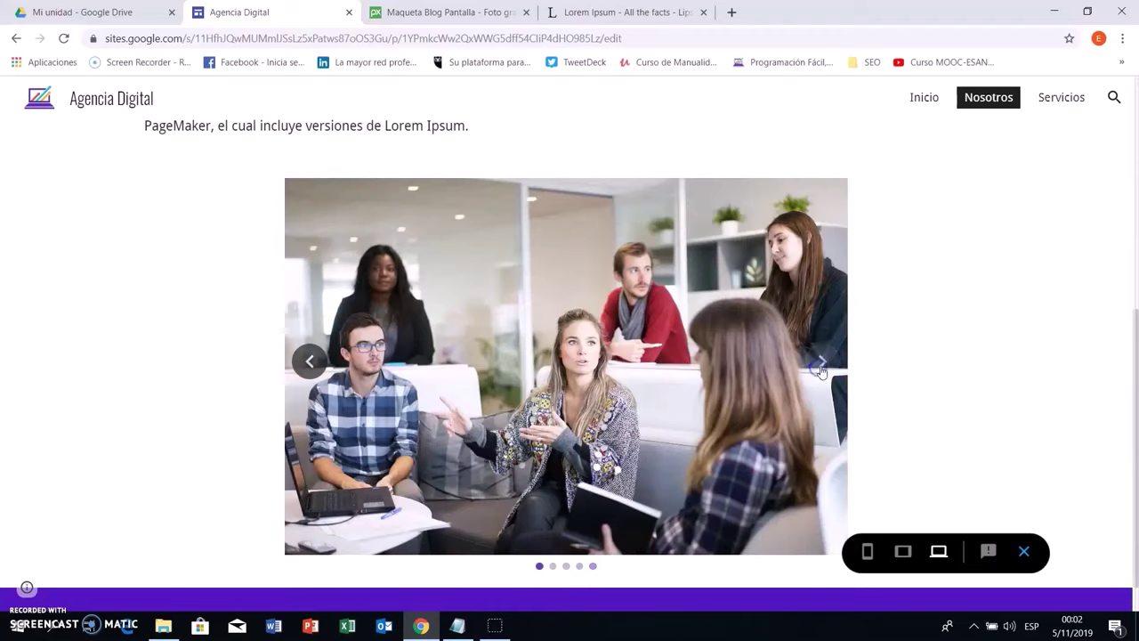
scroll(895, 347, "down", 1)
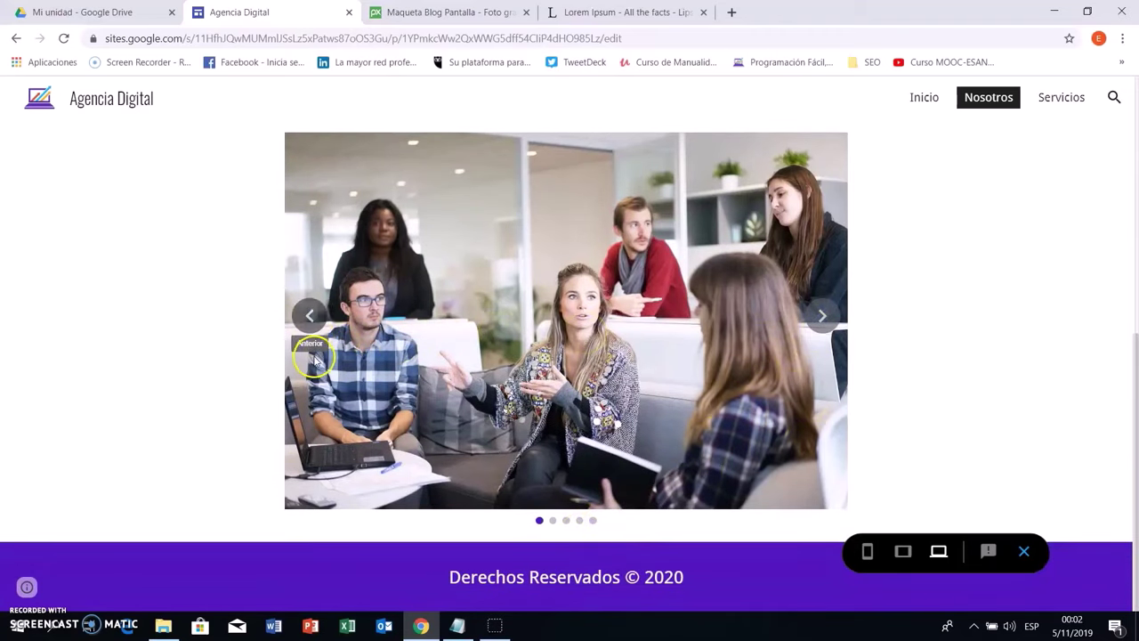
left_click(311, 319)
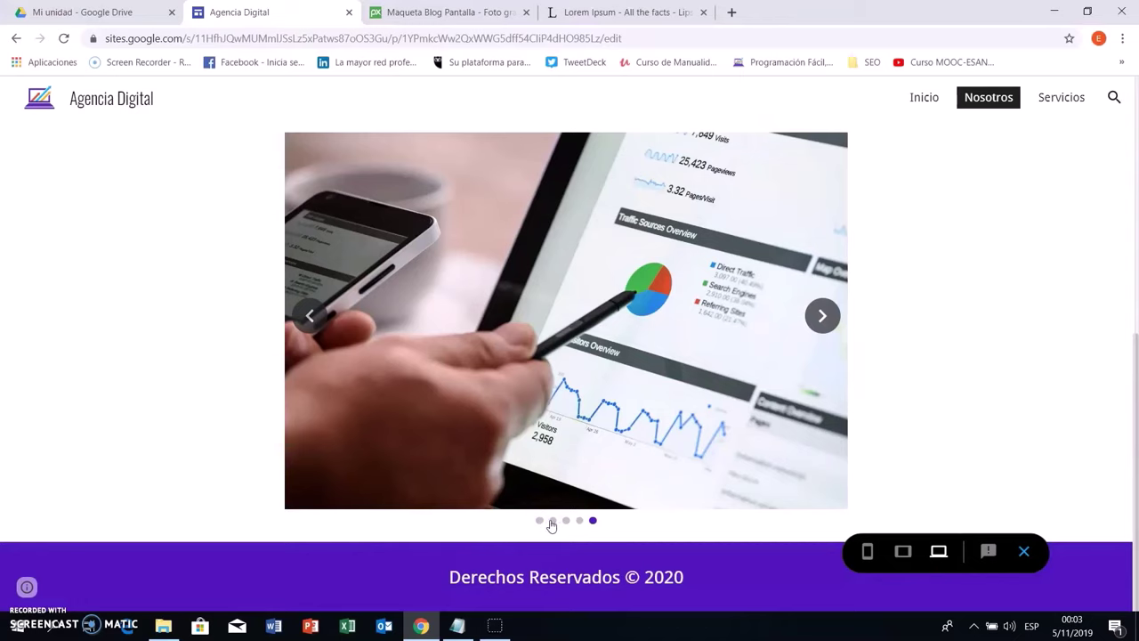
left_click(823, 319)
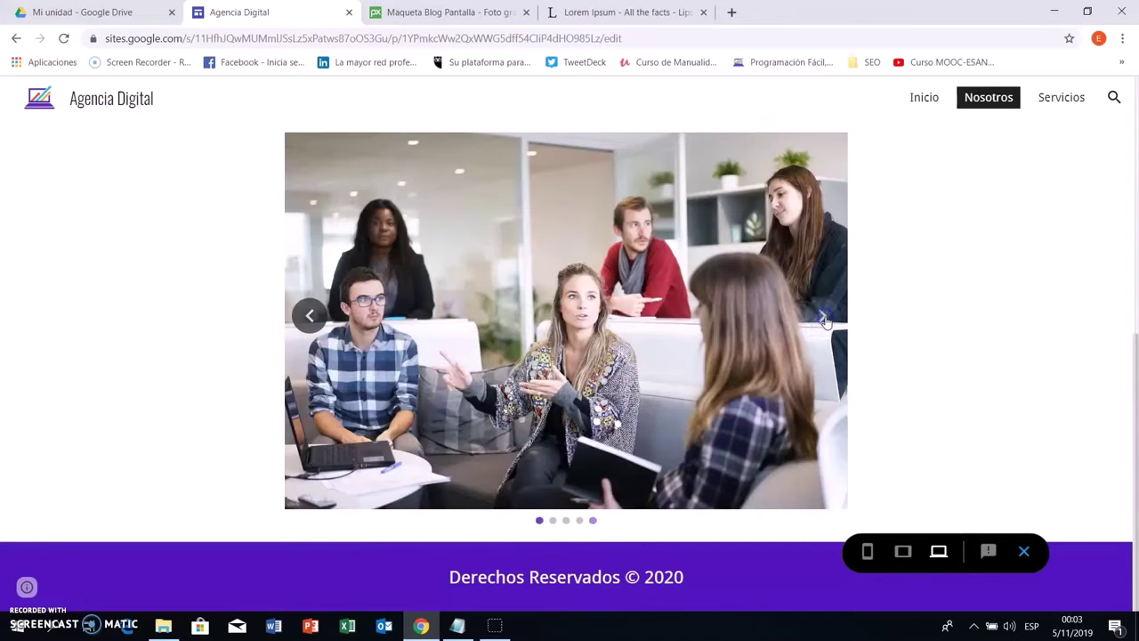
left_click(902, 552)
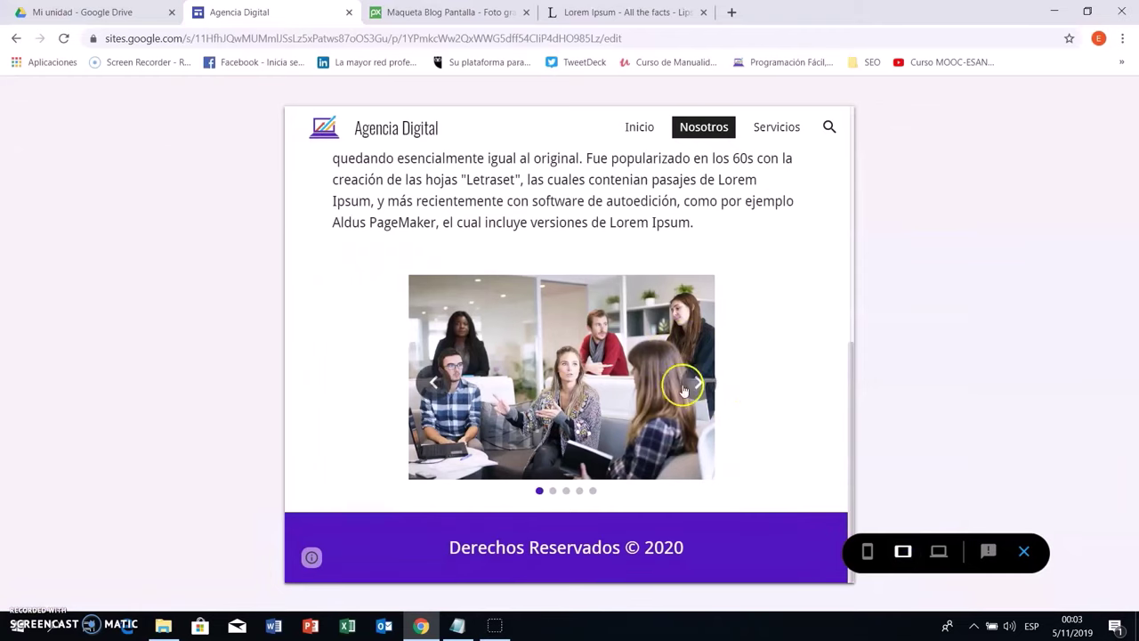
scroll(721, 382, "up", 3)
scroll(725, 388, "up", 3)
scroll(725, 388, "down", 6)
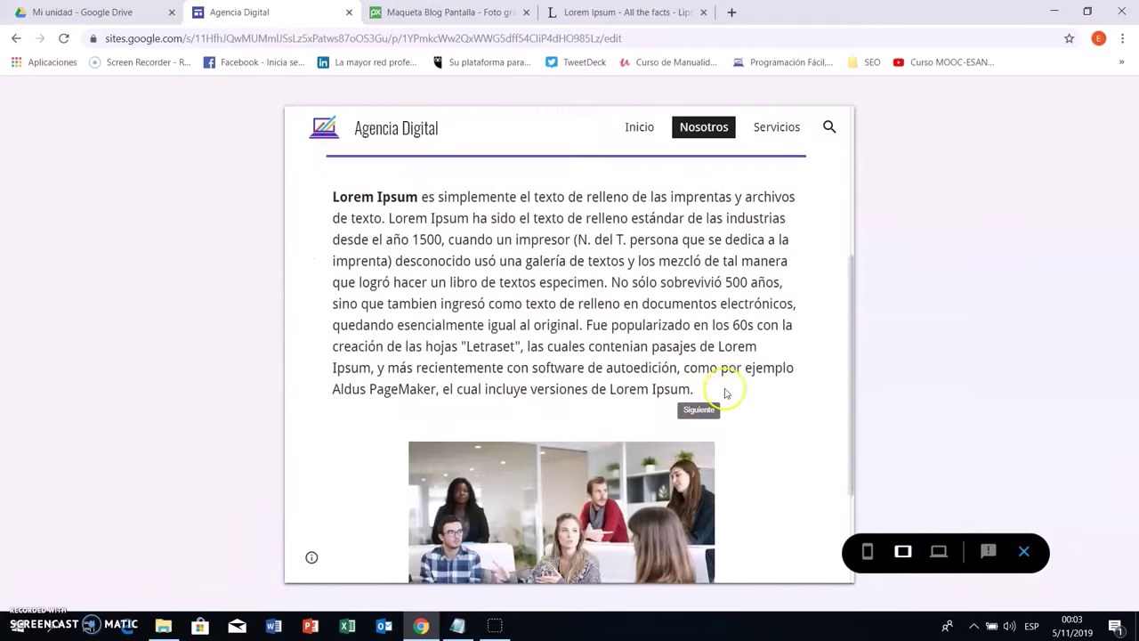
scroll(728, 392, "up", 2)
scroll(727, 392, "up", 4)
scroll(727, 392, "down", 3)
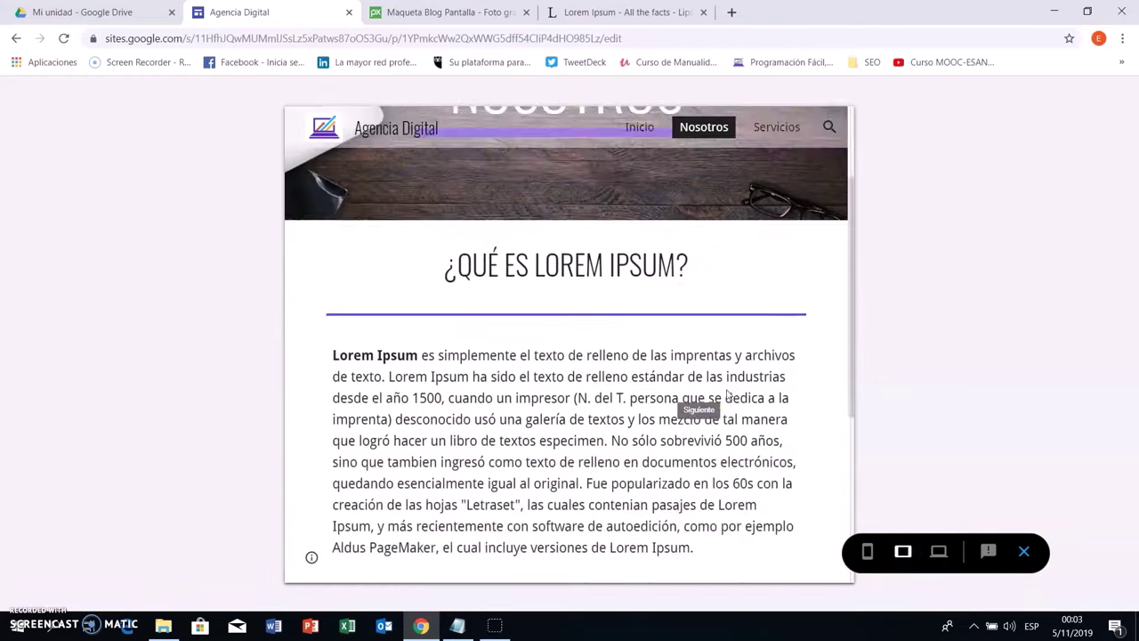
left_click(867, 552)
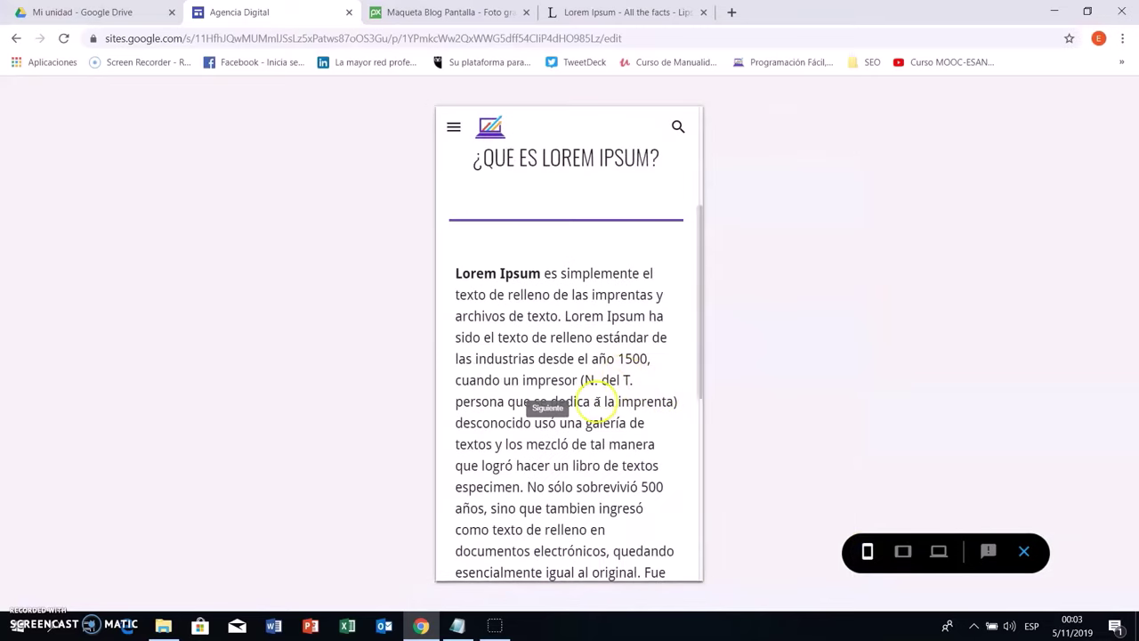
scroll(598, 398, "down", 5)
left_click(661, 415)
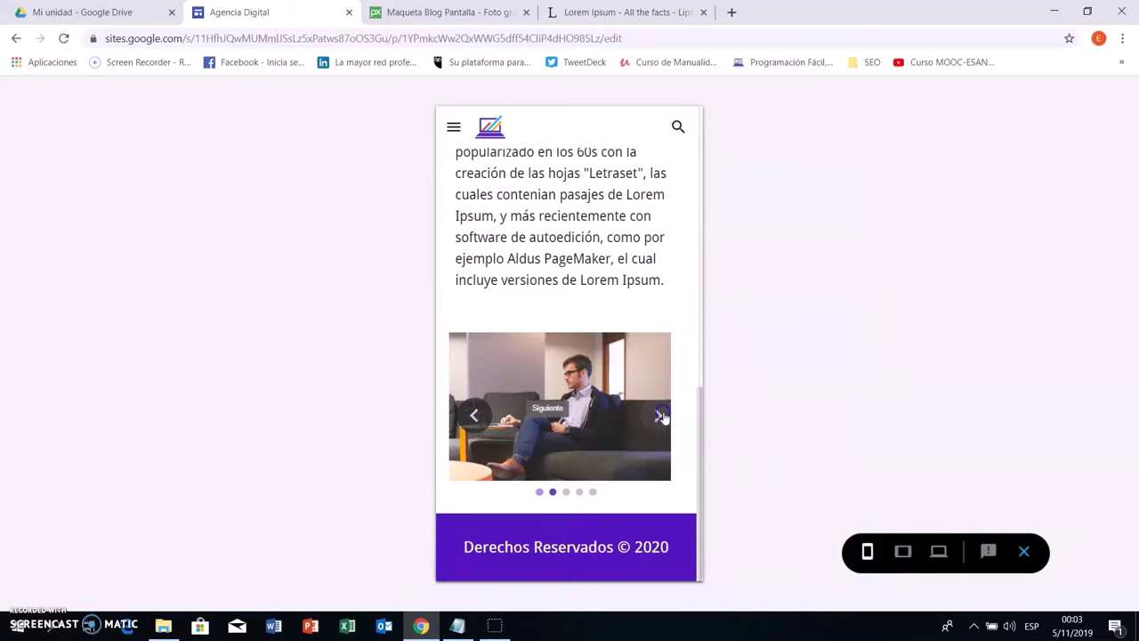
left_click(661, 416)
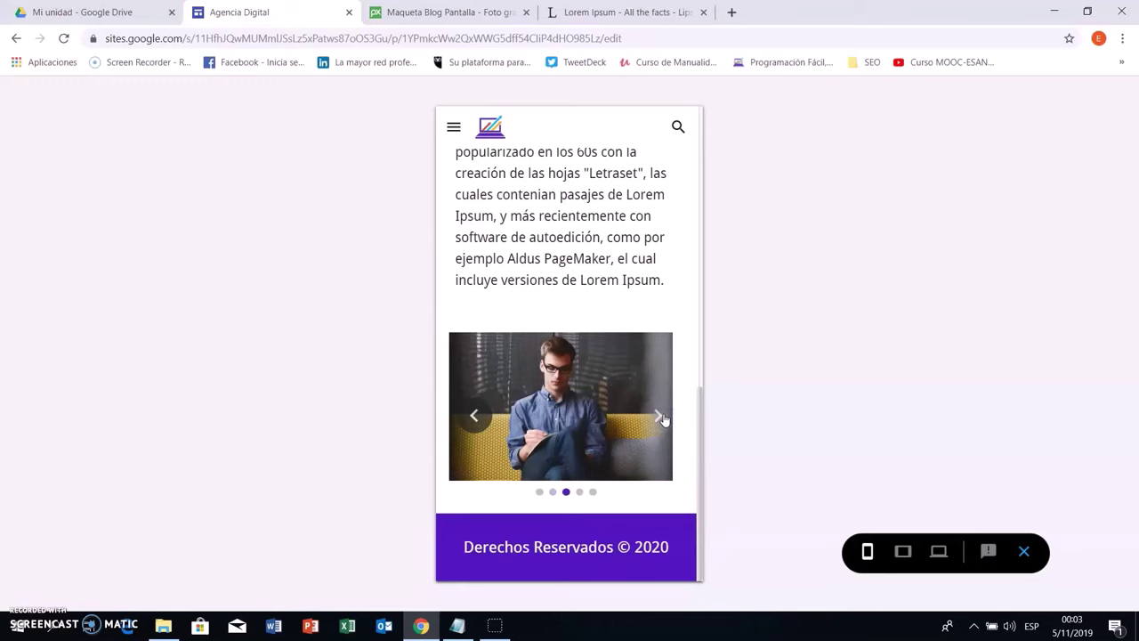
left_click(661, 419)
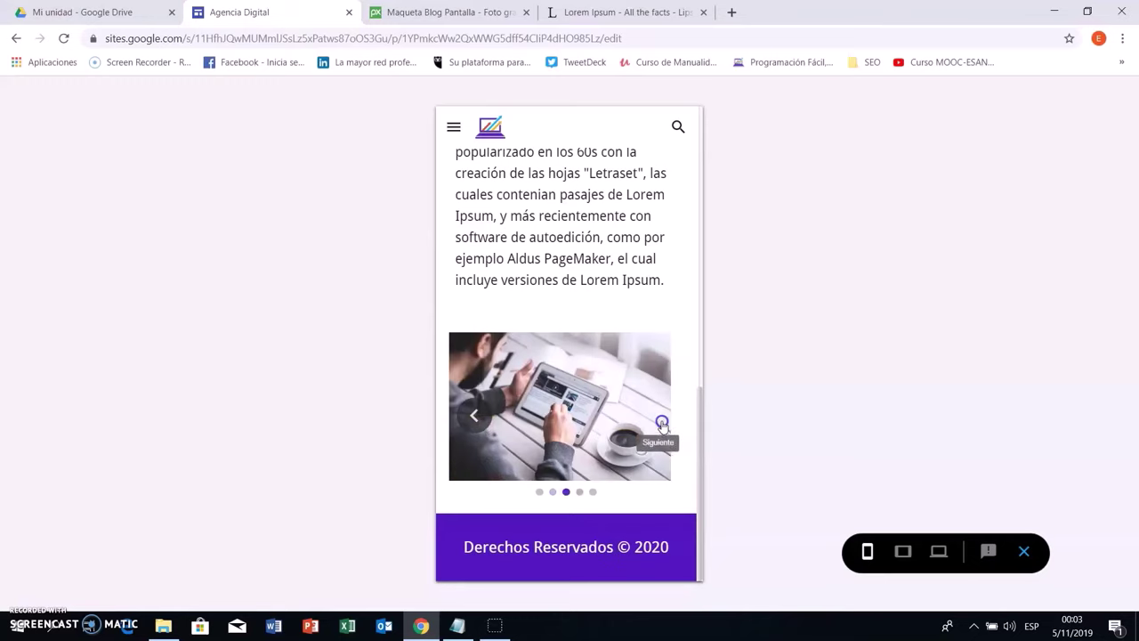
left_click(474, 416)
left_click(937, 550)
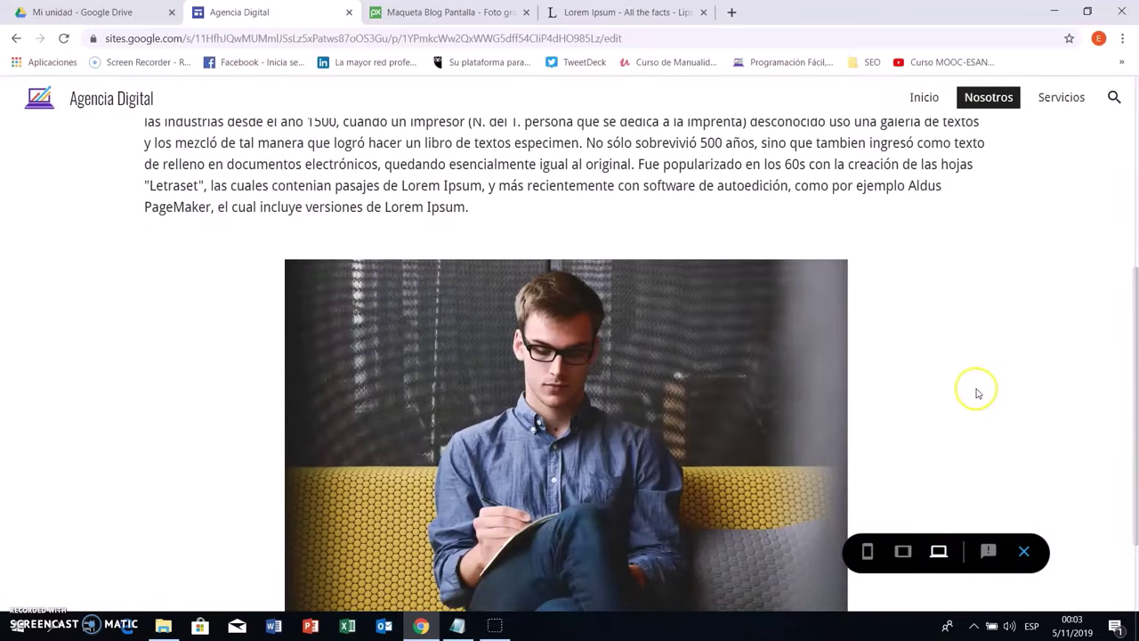
Step: Scroll through the Nosotros preview, checking the carousel and footer
scroll(979, 394, "down", 3)
scroll(978, 395, "up", 5)
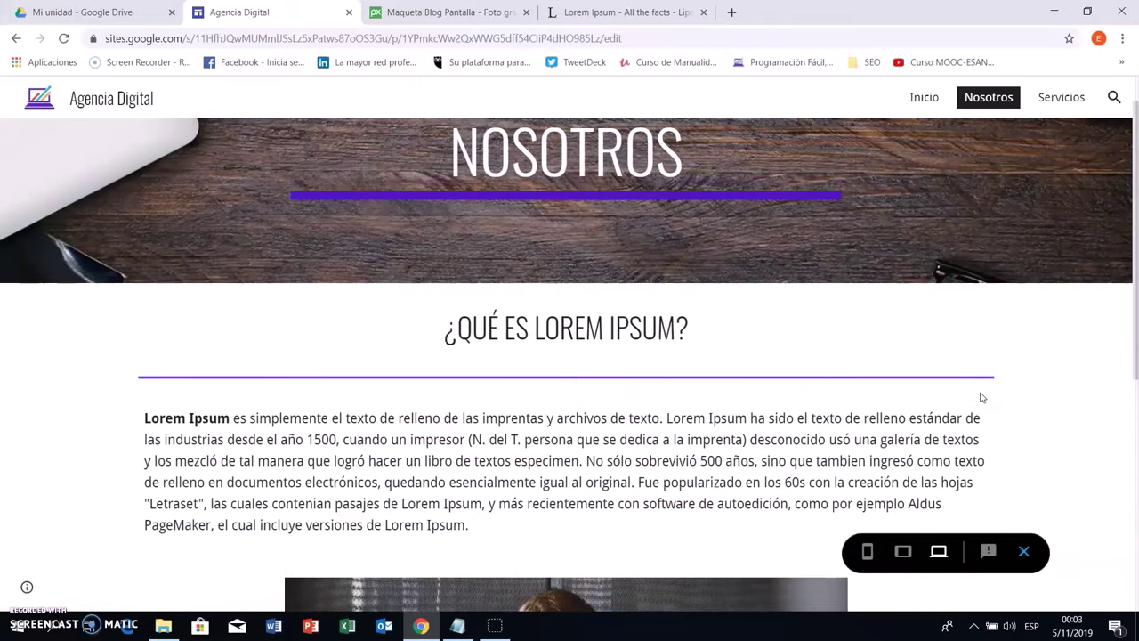
scroll(982, 401, "down", 5)
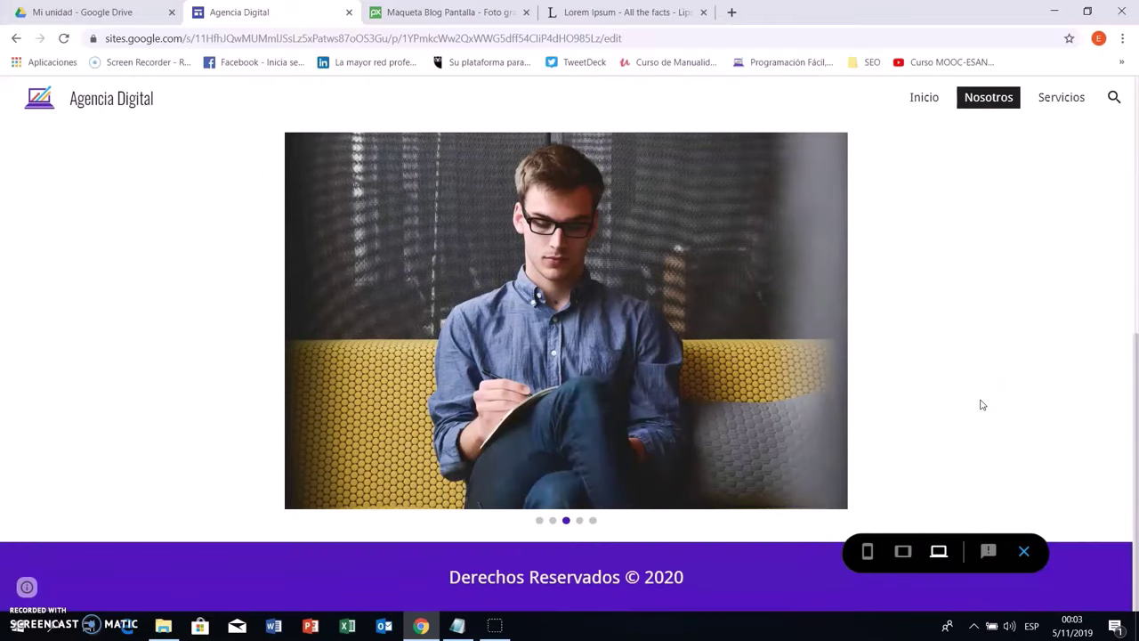
left_click(704, 347)
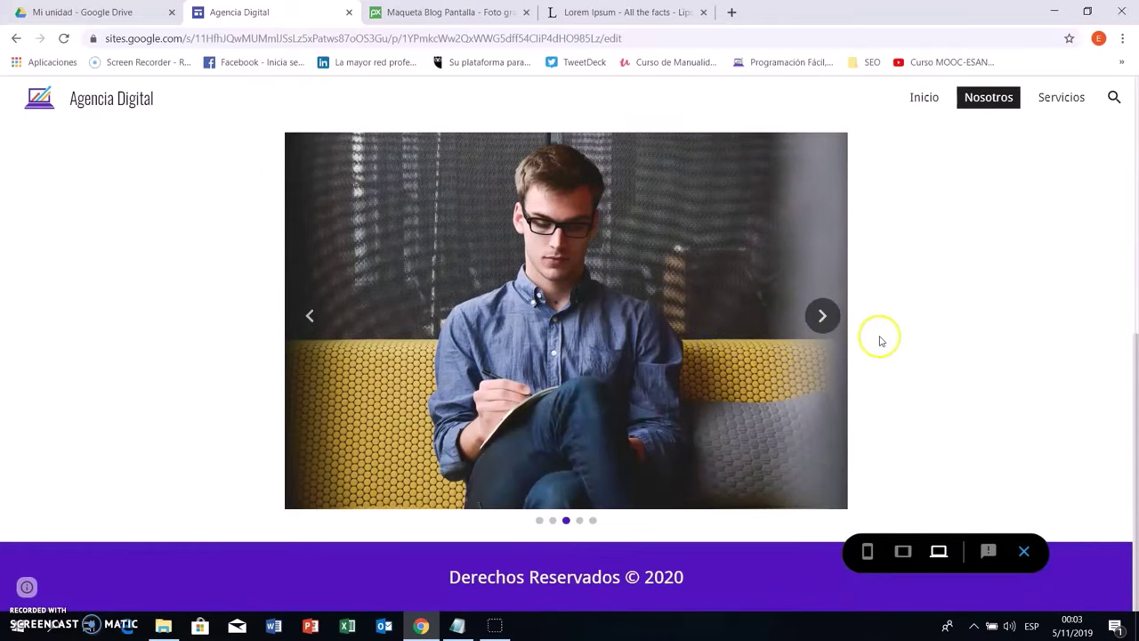
scroll(886, 347, "up", 6)
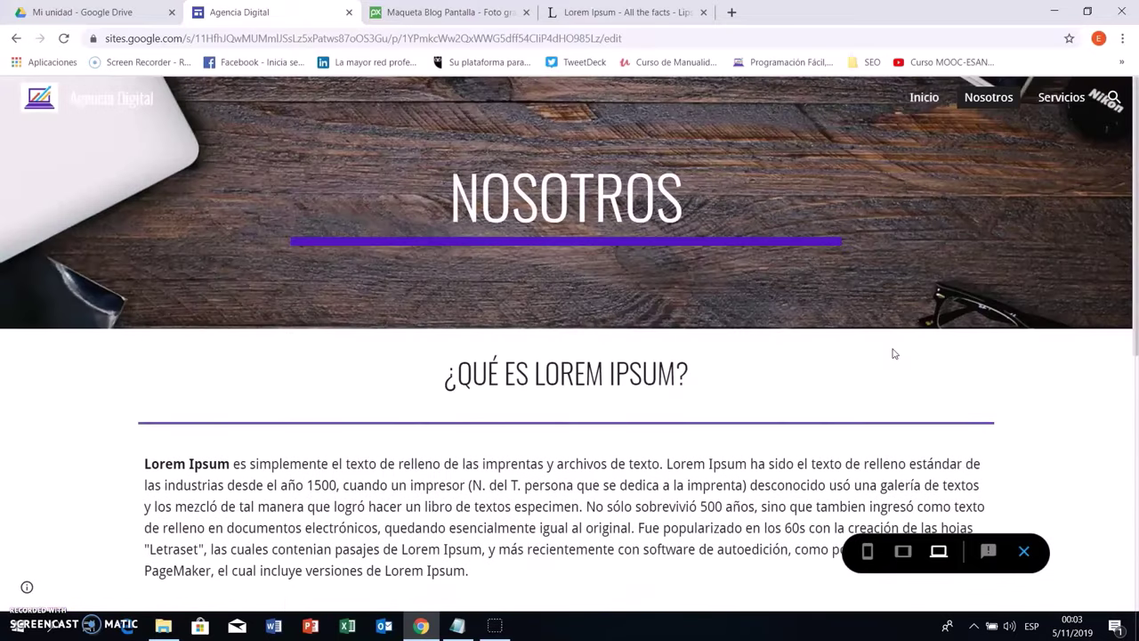
scroll(894, 353, "down", 5)
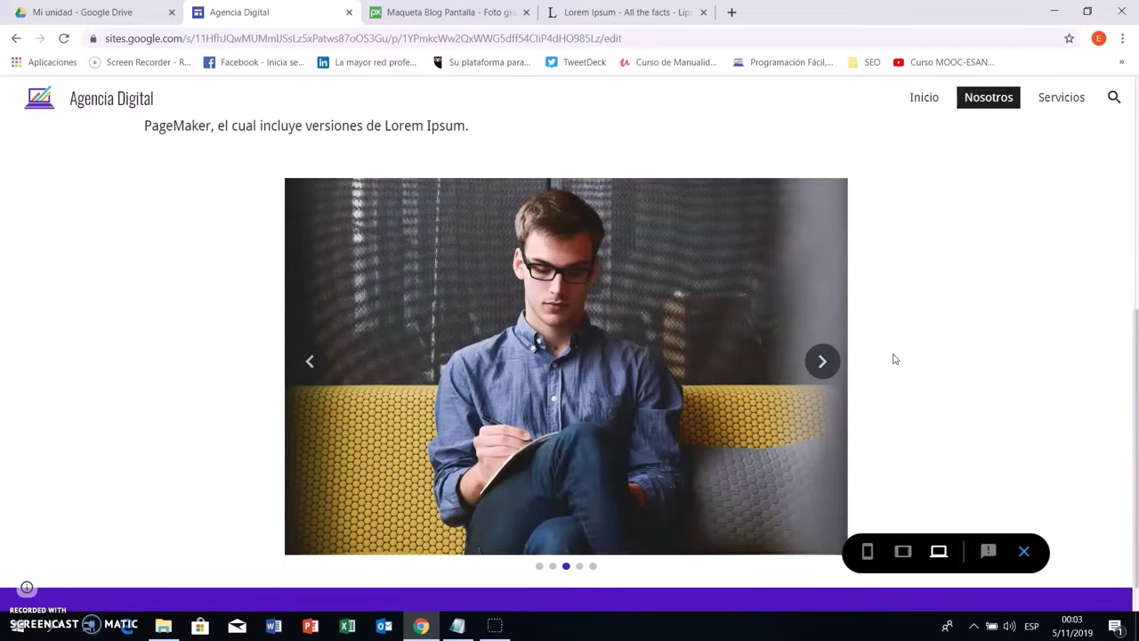
scroll(895, 358, "up", 5)
Step: Move between the Inicio, Servicios and Nosotros pages using the header navigation
left_click(946, 109)
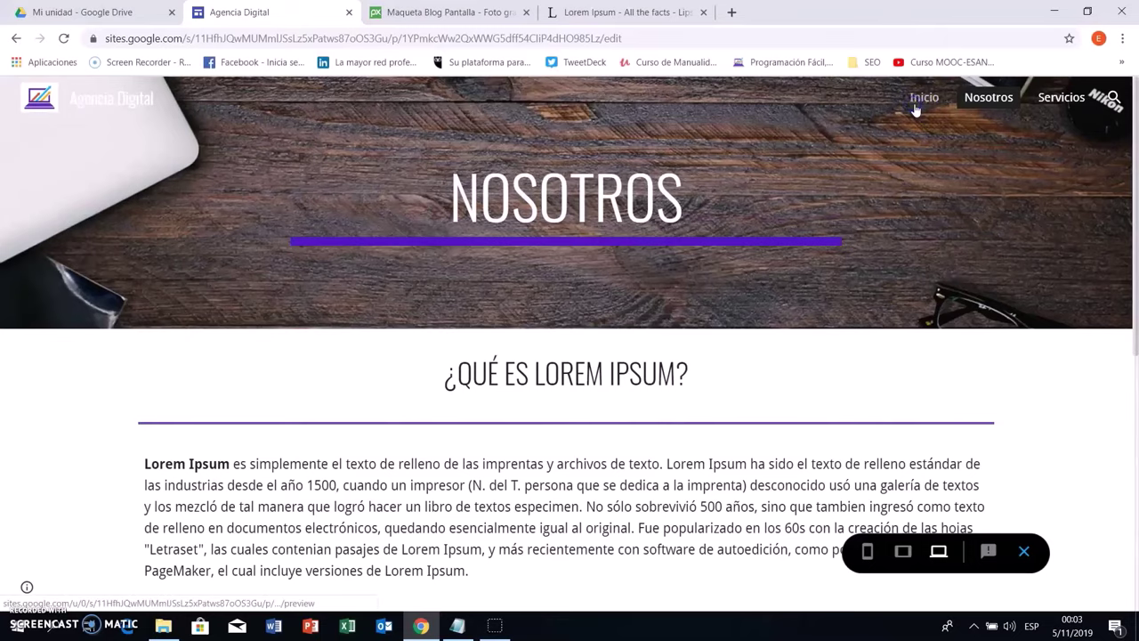
left_click(922, 98)
left_click(1032, 101)
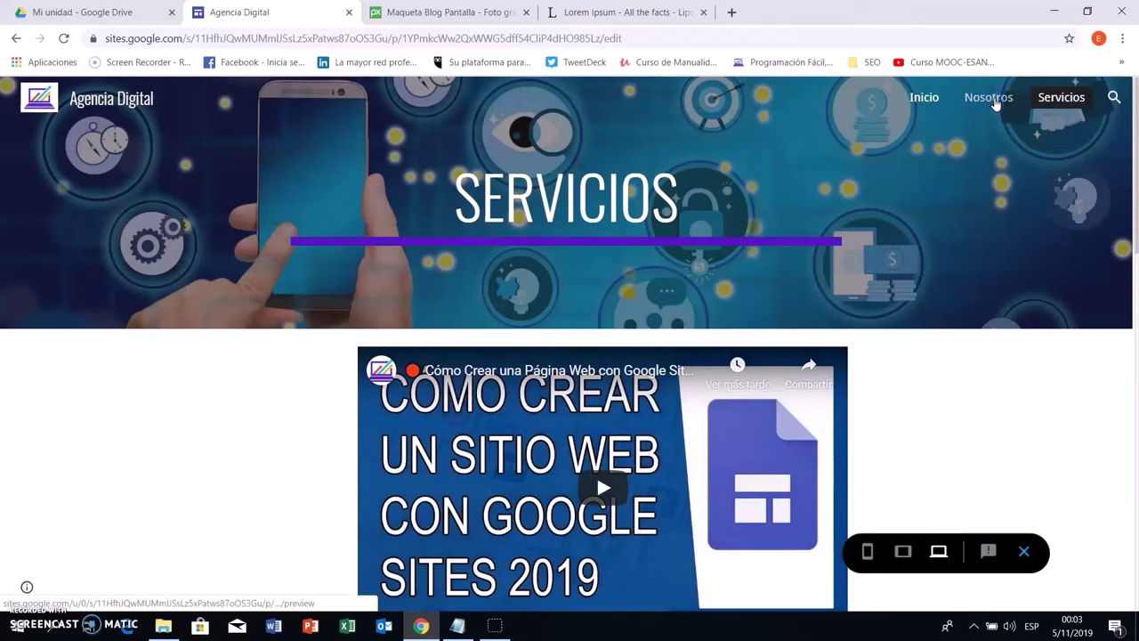
left_click(991, 97)
Step: Scroll up and down the previewed page to review its sections
scroll(925, 299, "down", 10)
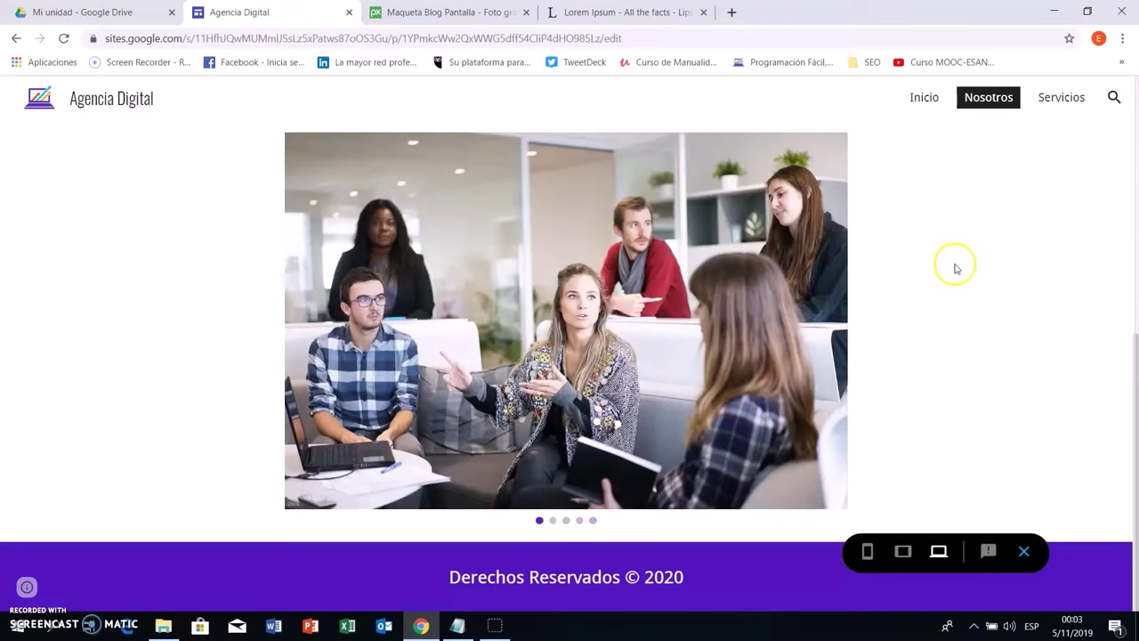
scroll(992, 297, "up", 10)
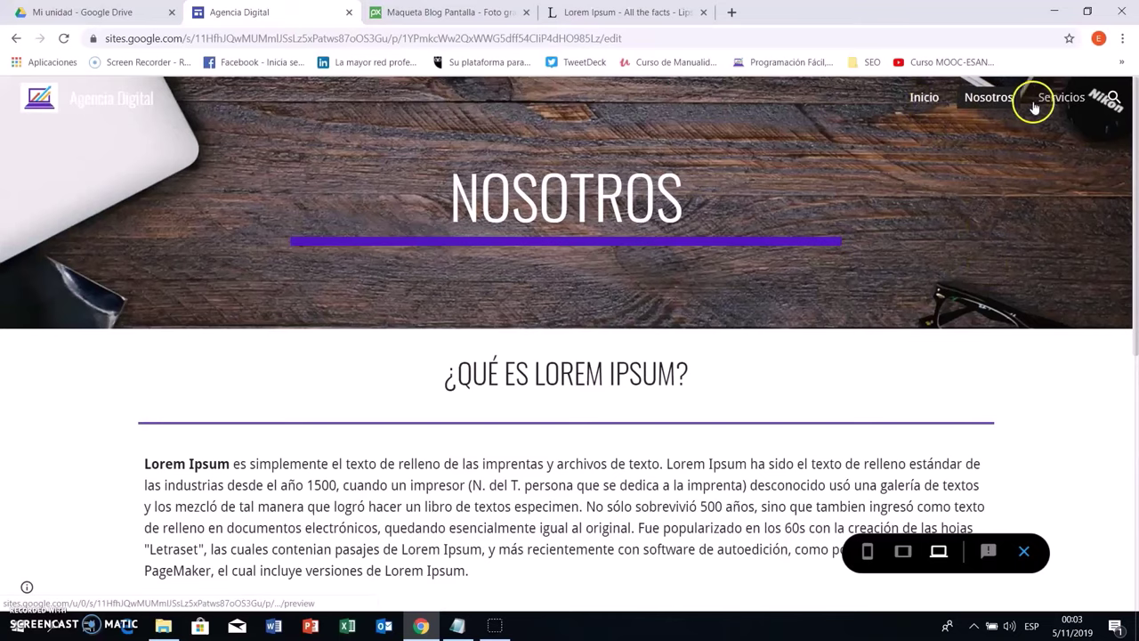
scroll(1016, 241, "down", 4)
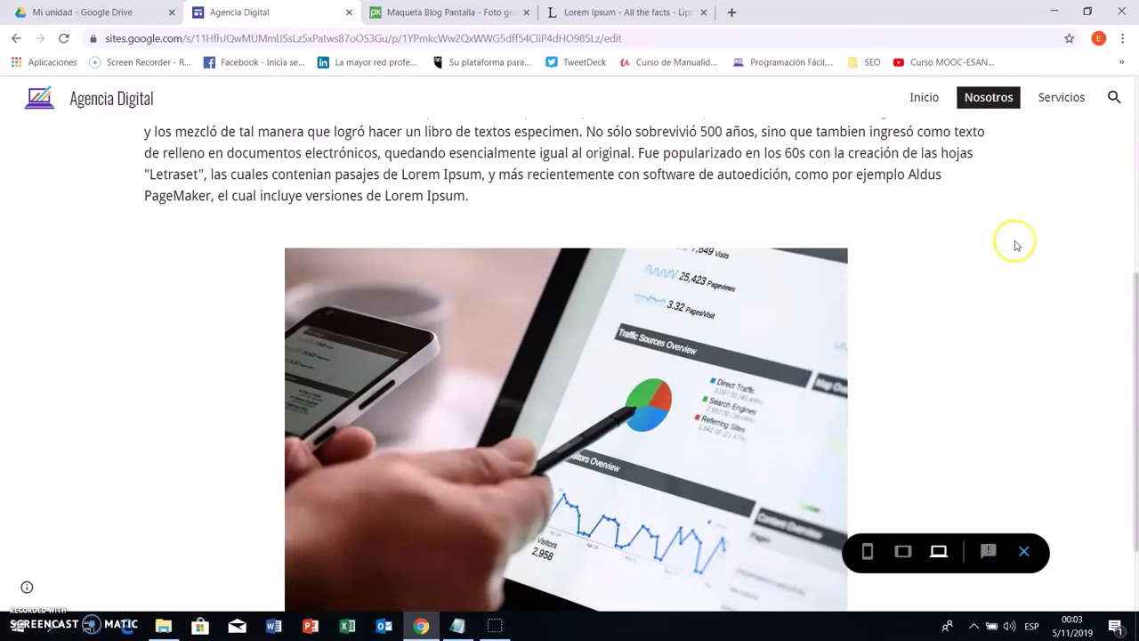
scroll(1023, 254, "down", 2)
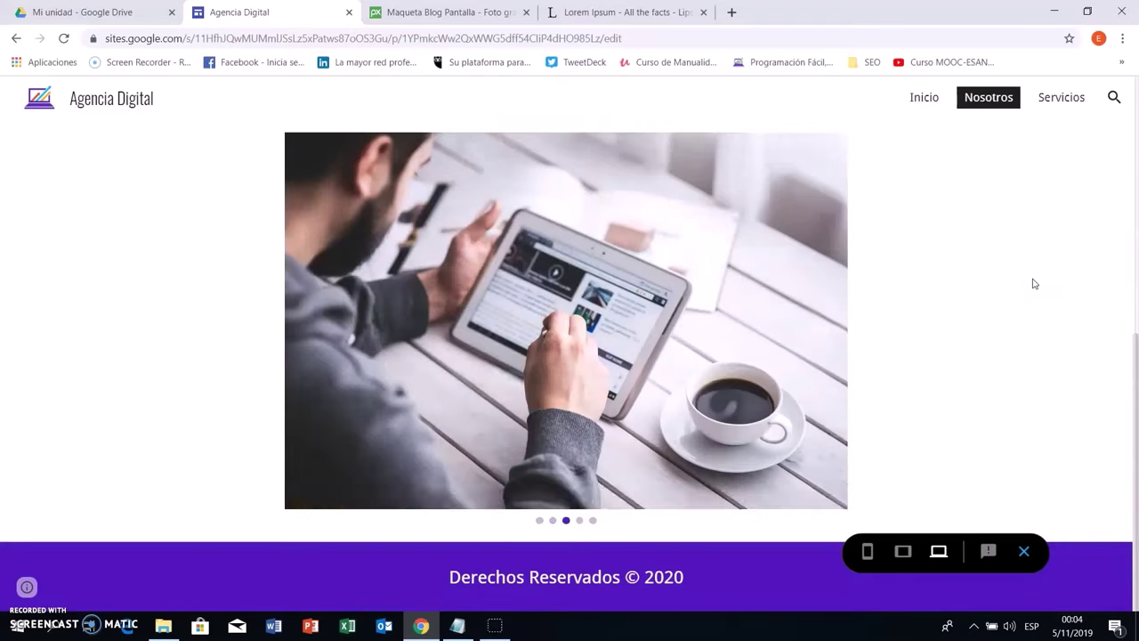
scroll(1034, 283, "up", 5)
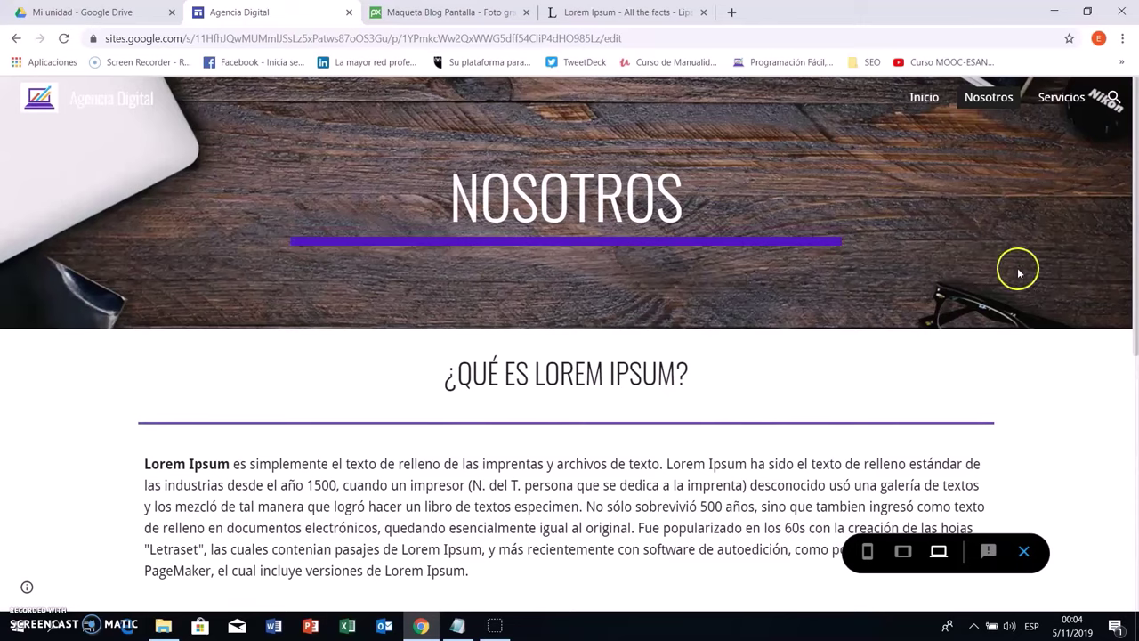
scroll(1034, 287, "down", 6)
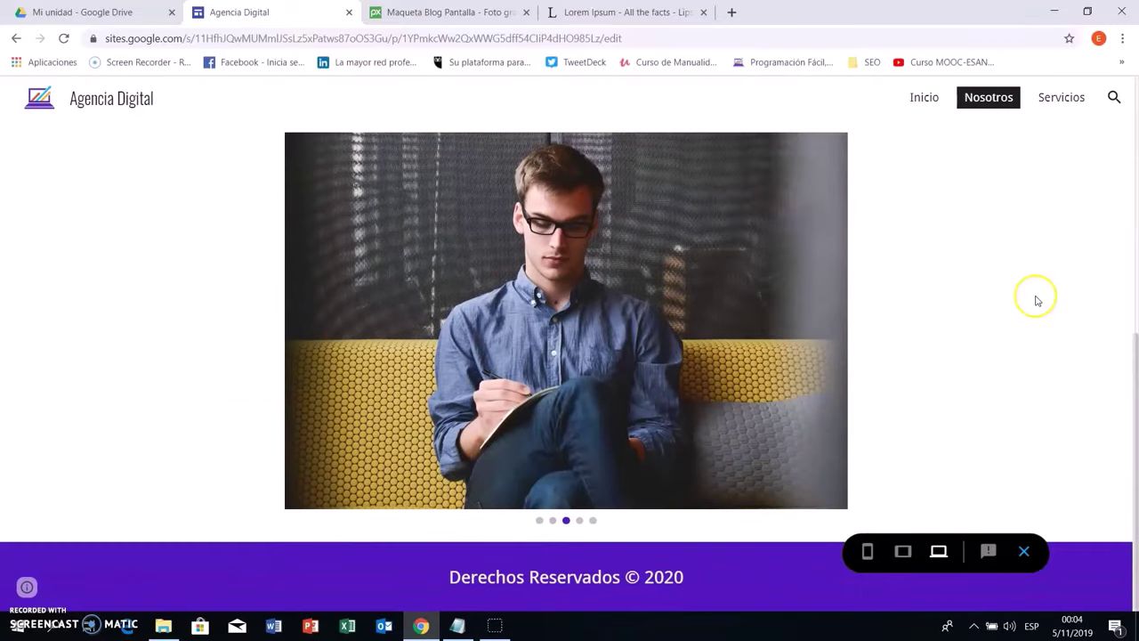
scroll(1035, 300, "up", 6)
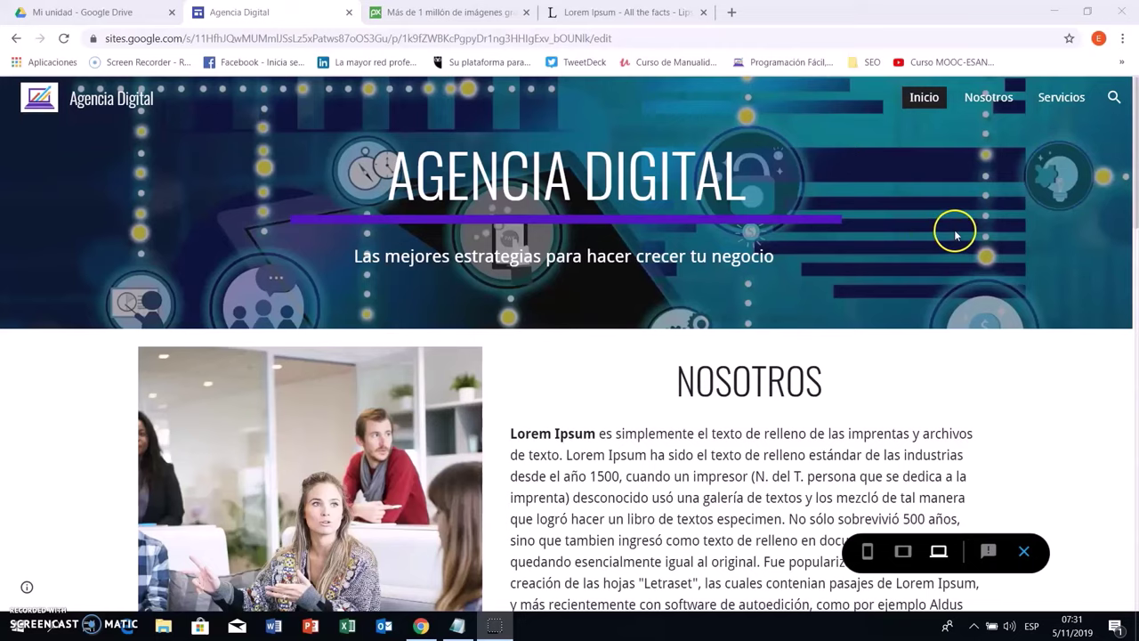
Step: Scroll the home page preview, then open and scroll the Nosotros page
scroll(1019, 245, "down", 3)
scroll(1022, 248, "down", 12)
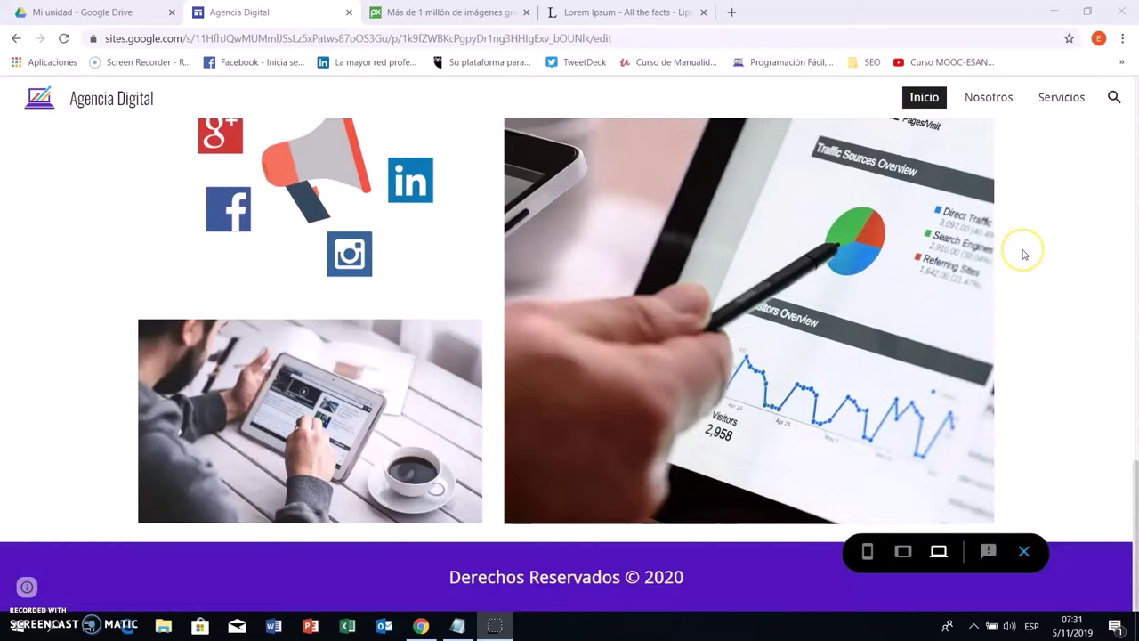
scroll(1022, 248, "up", 6)
scroll(1021, 248, "up", 15)
left_click(1006, 196)
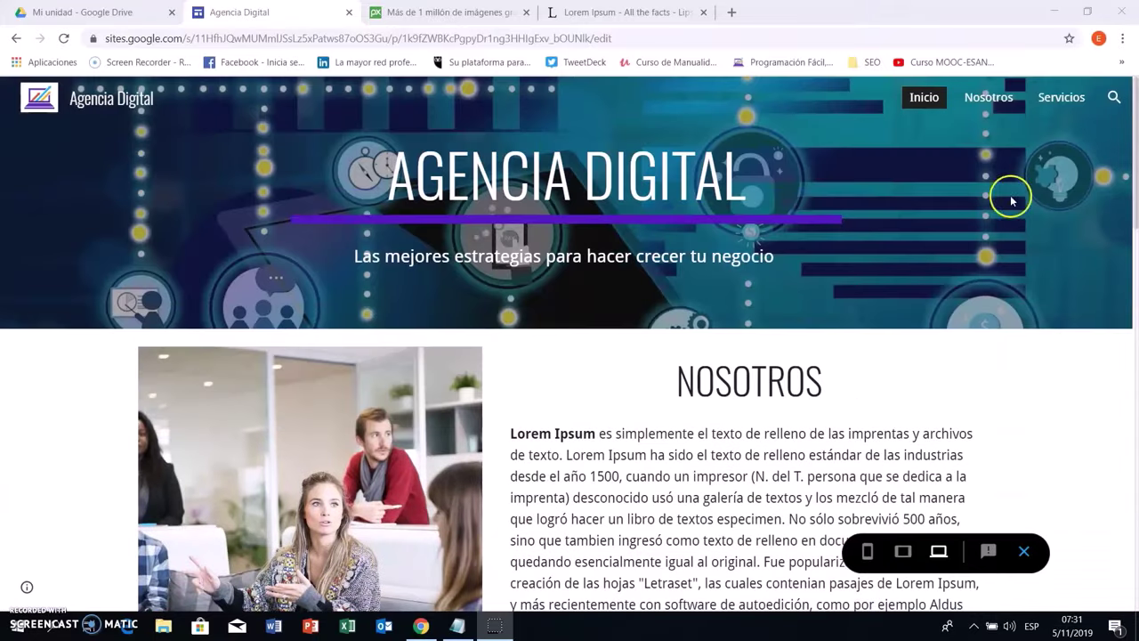
left_click(997, 105)
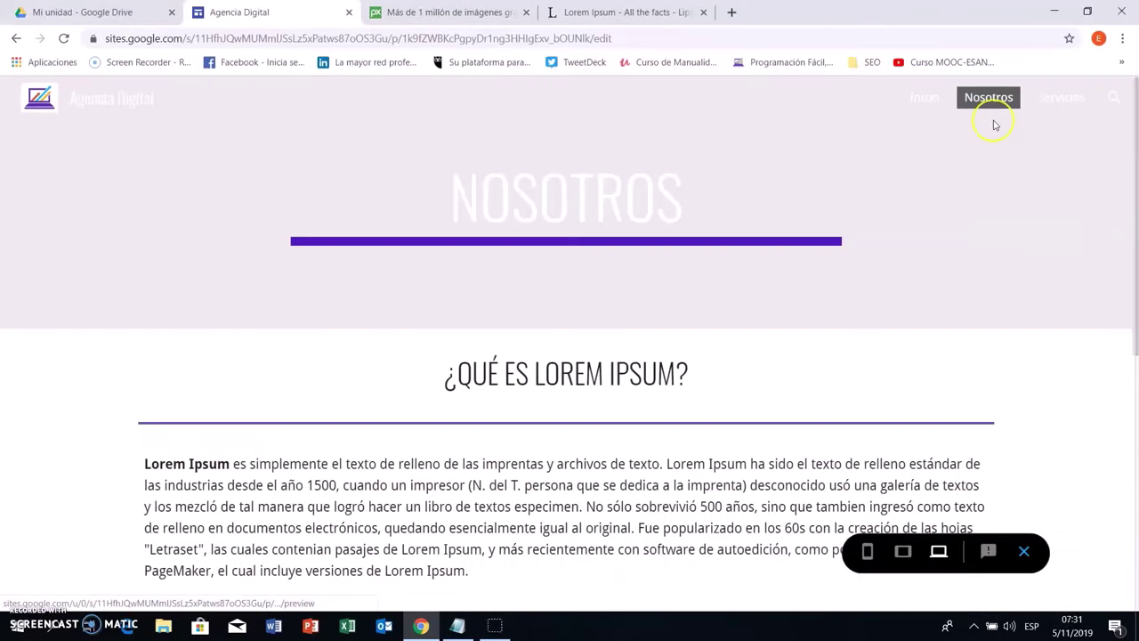
scroll(1042, 274, "down", 6)
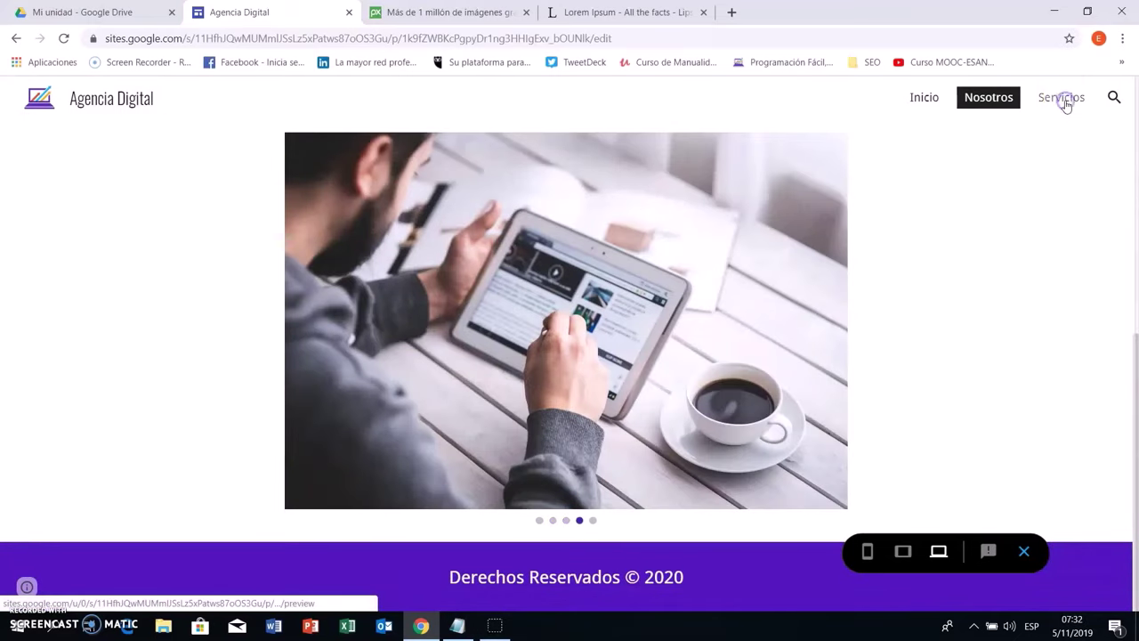
Step: Check the Servicios video page, then revisit Inicio, Nosotros and Servicios
left_click(1064, 101)
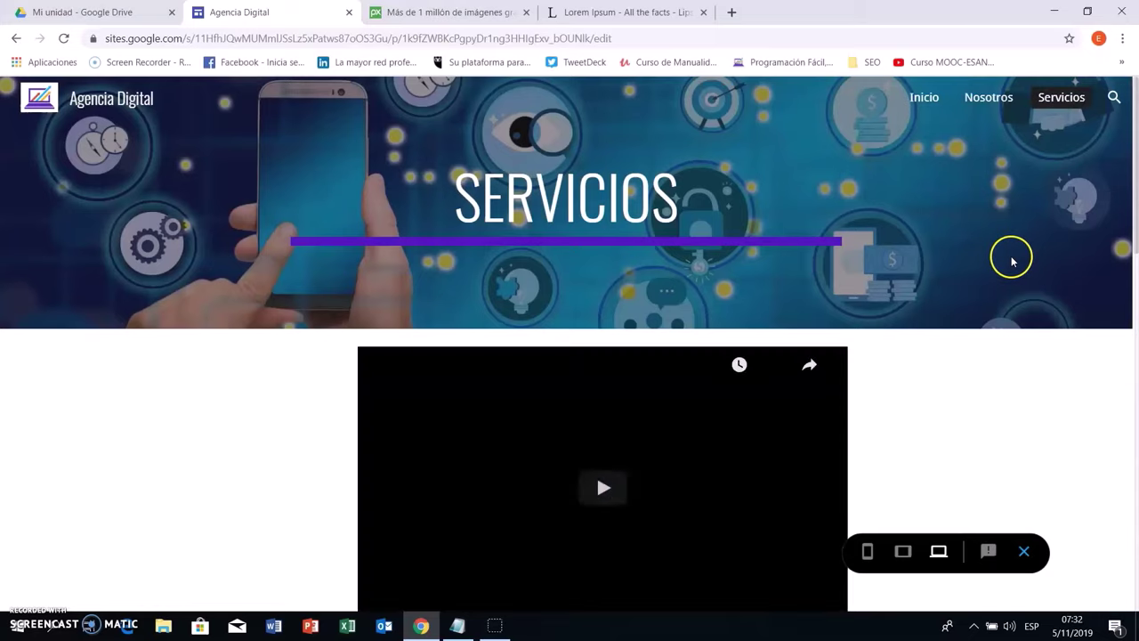
scroll(978, 258, "down", 10)
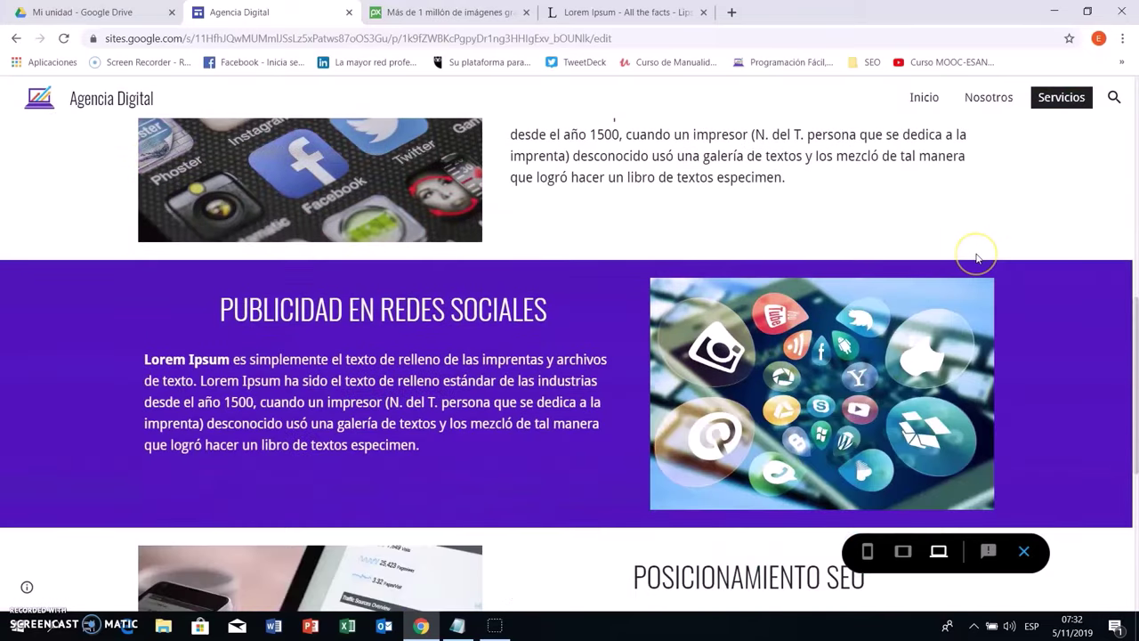
scroll(977, 258, "down", 2)
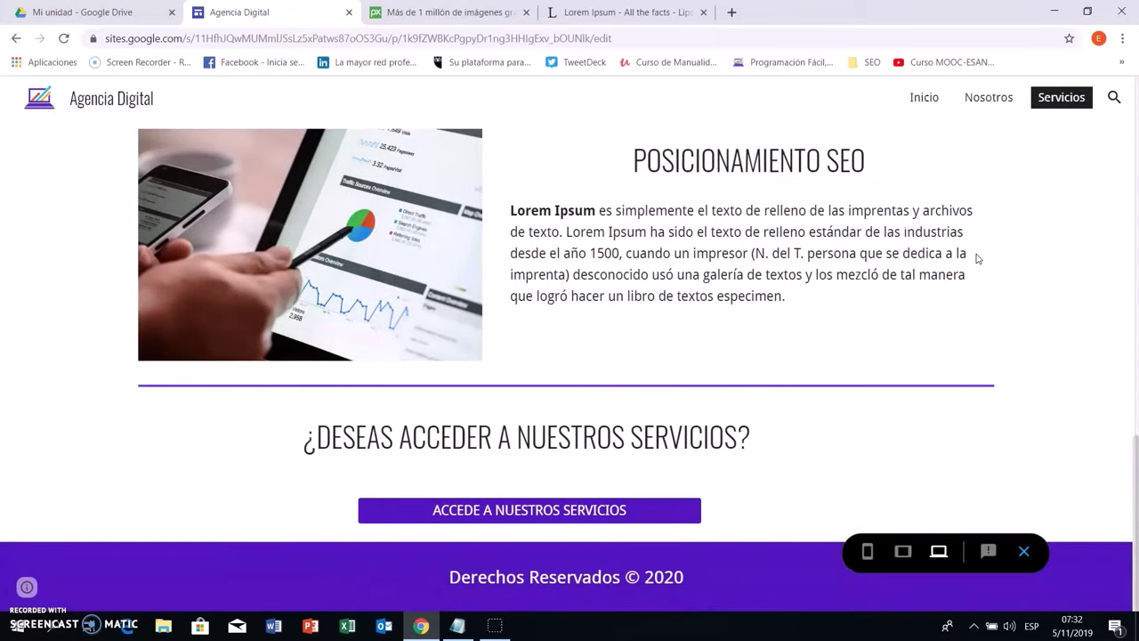
scroll(975, 258, "up", 12)
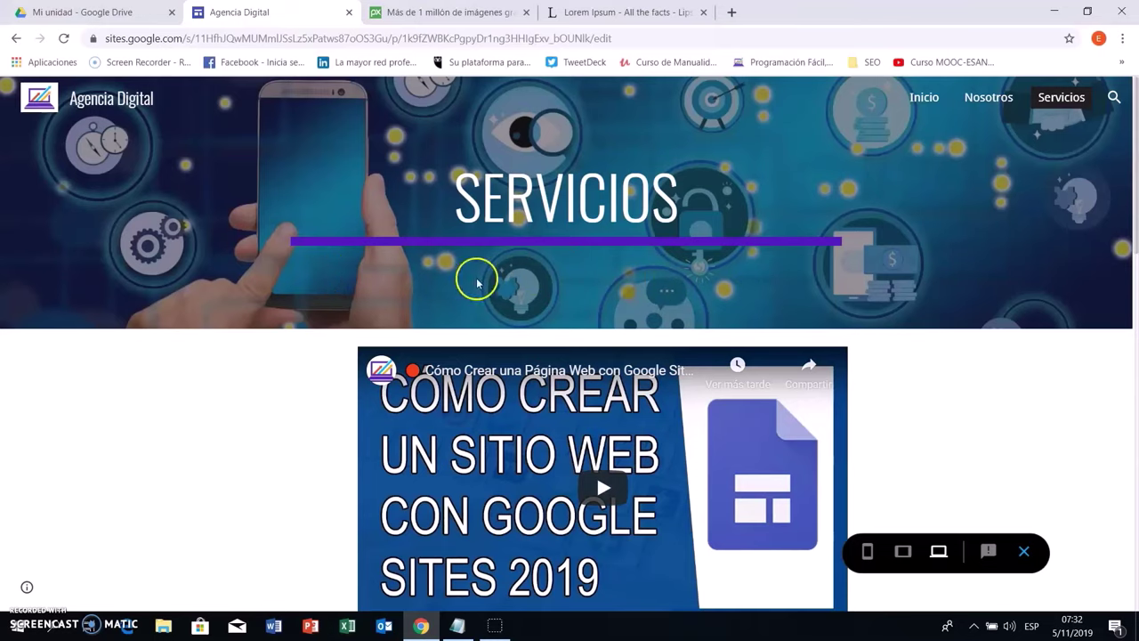
left_click(926, 101)
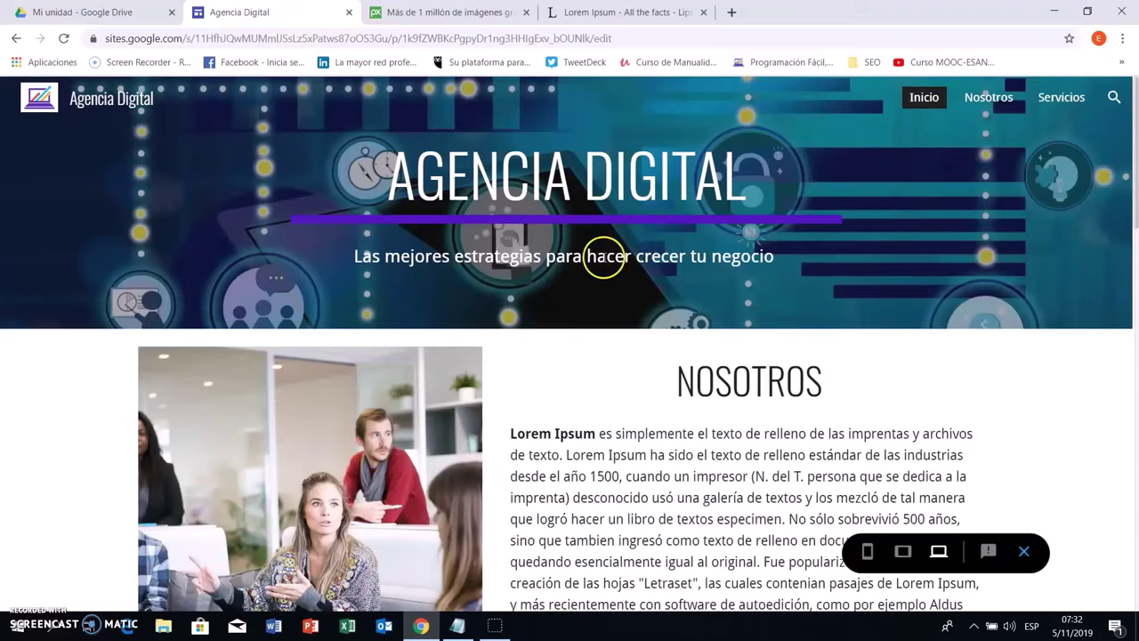
left_click(992, 102)
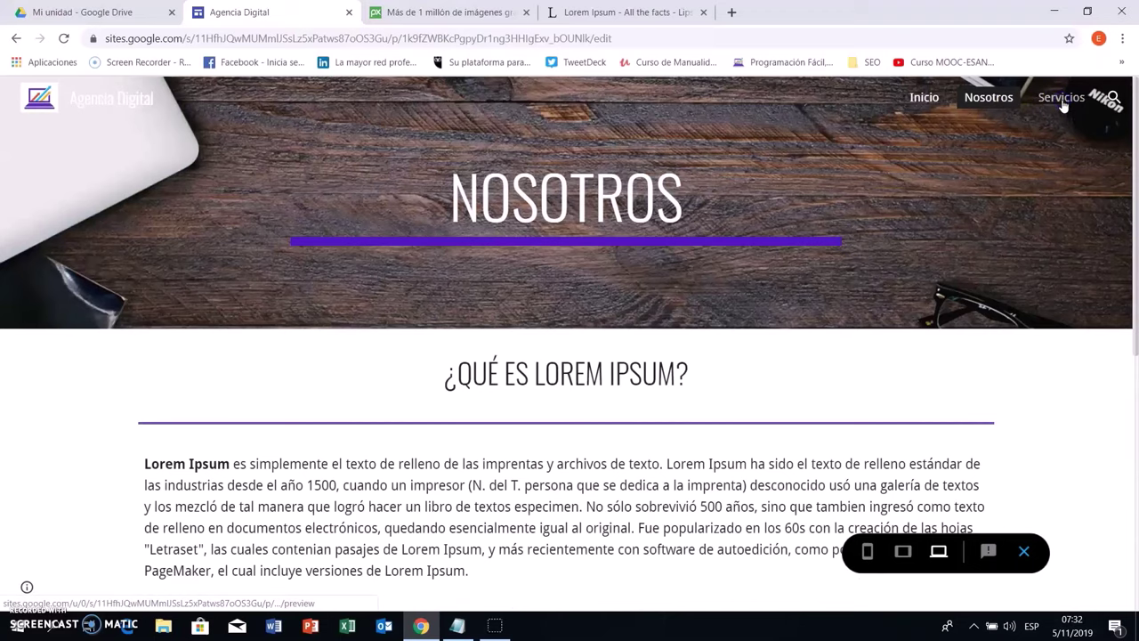
left_click(1062, 101)
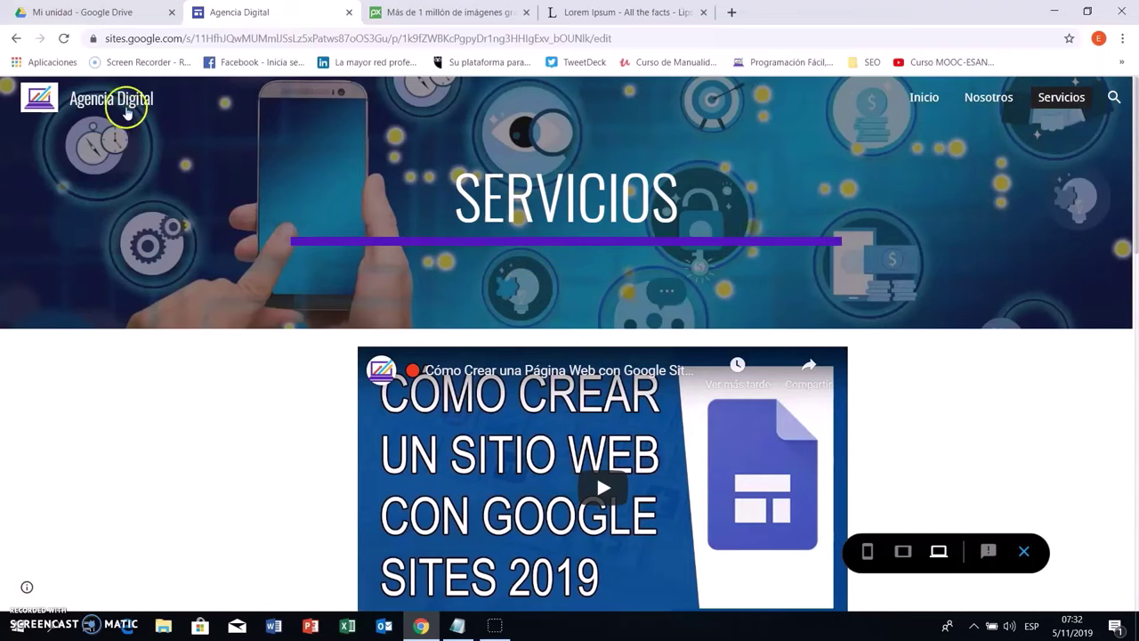
Step: Return to the editor and add an empty text box to the Nosotros header
left_click(1024, 552)
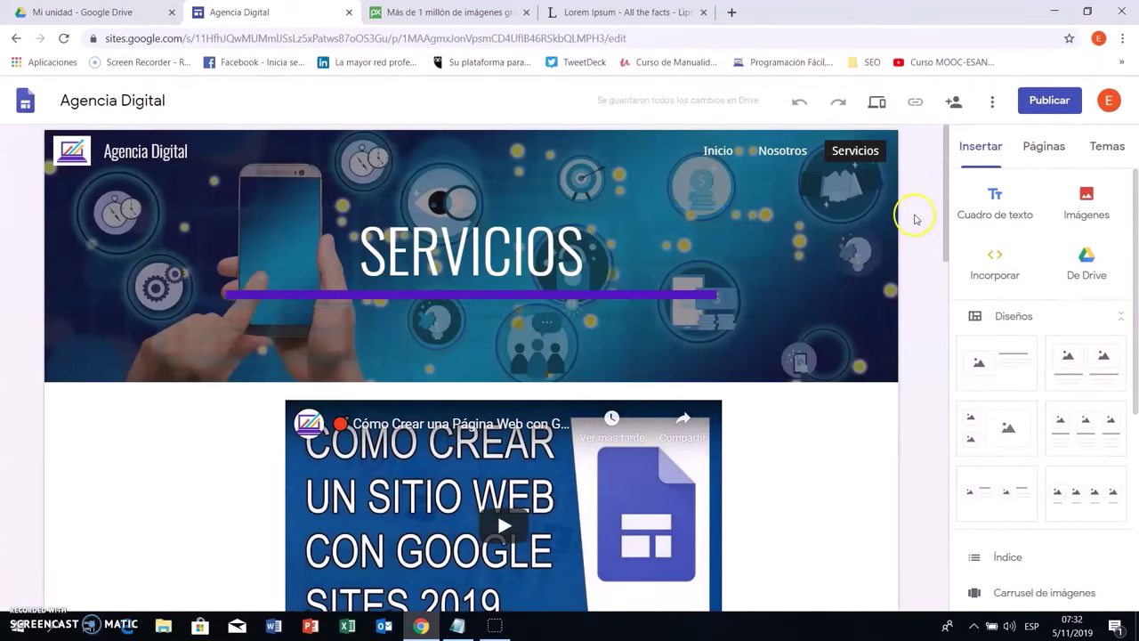
left_click(776, 153)
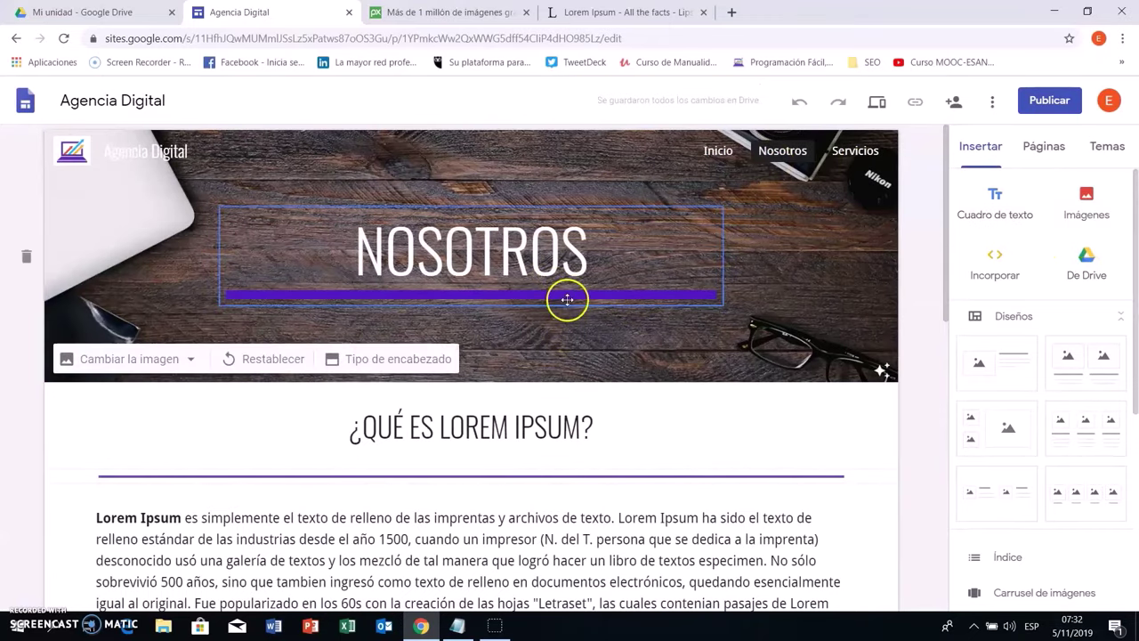
double_click(521, 328)
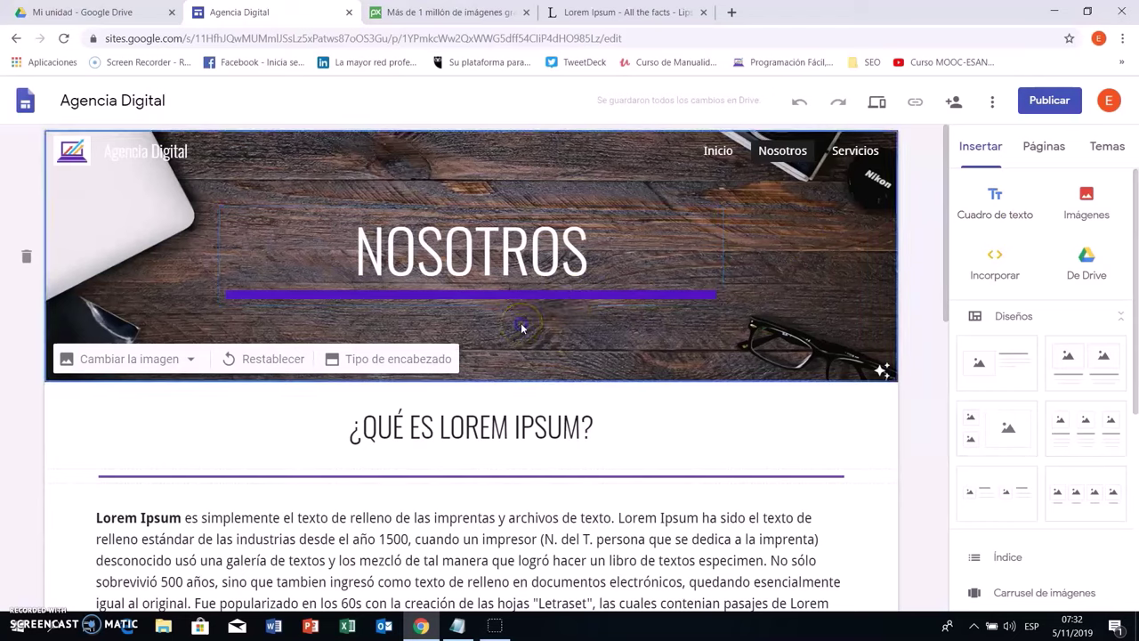
left_click(522, 328)
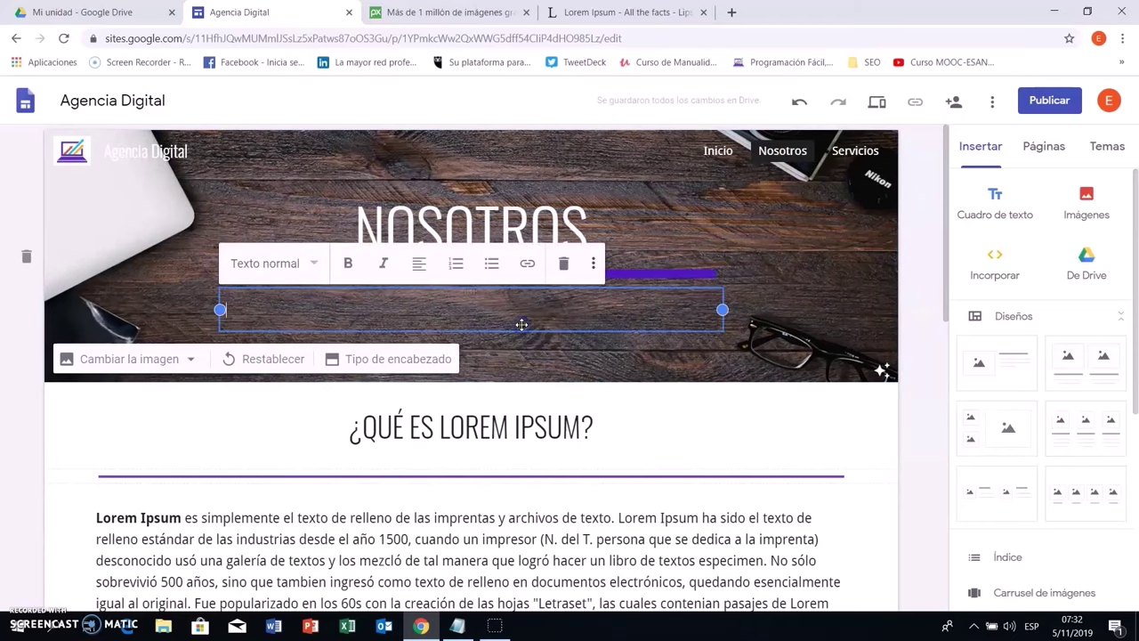
Step: Copy 'Especialistas del marketing digital te apoyan en tu negocio' from the notes into the text box
left_click(457, 626)
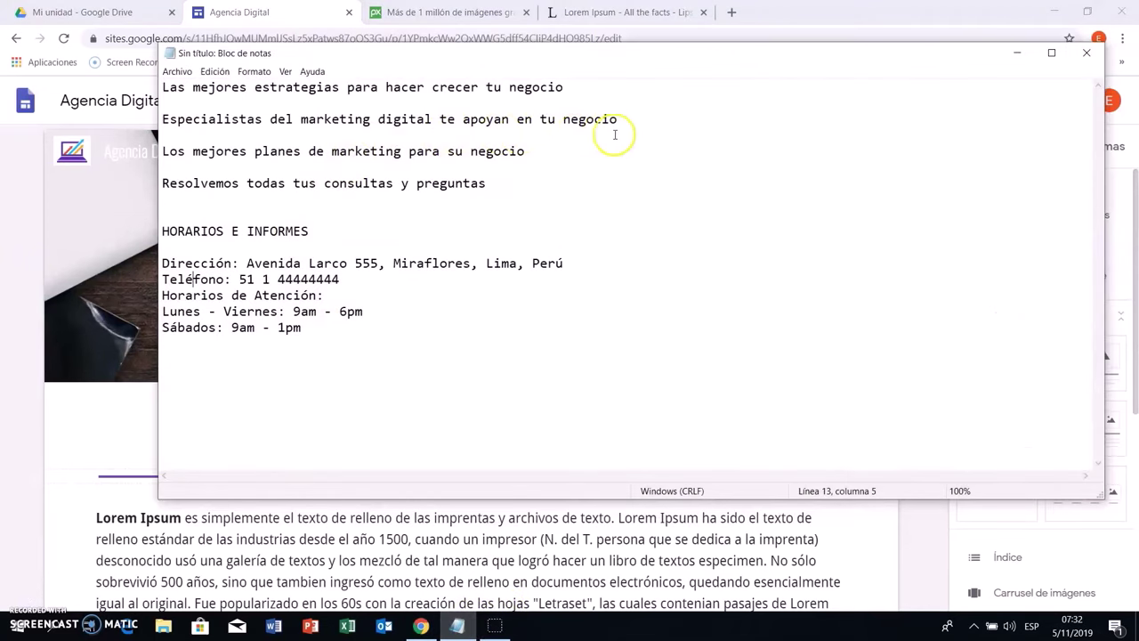
left_click_drag(621, 123, 163, 123)
key("ctrl+c")
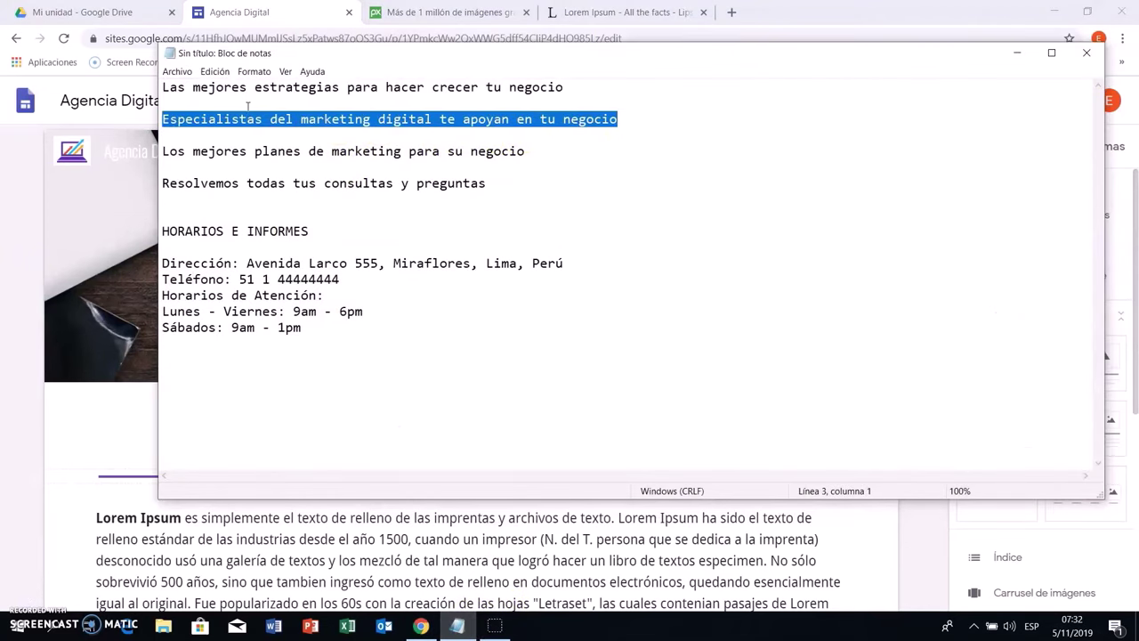
left_click_drag(566, 87, 230, 89)
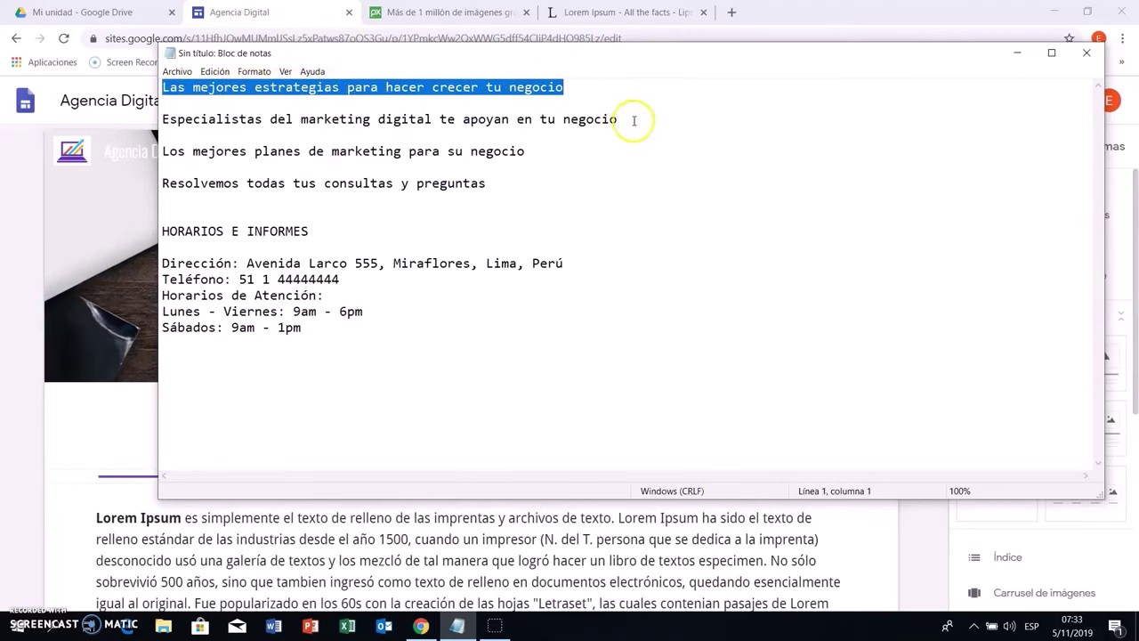
left_click_drag(634, 119, 264, 119)
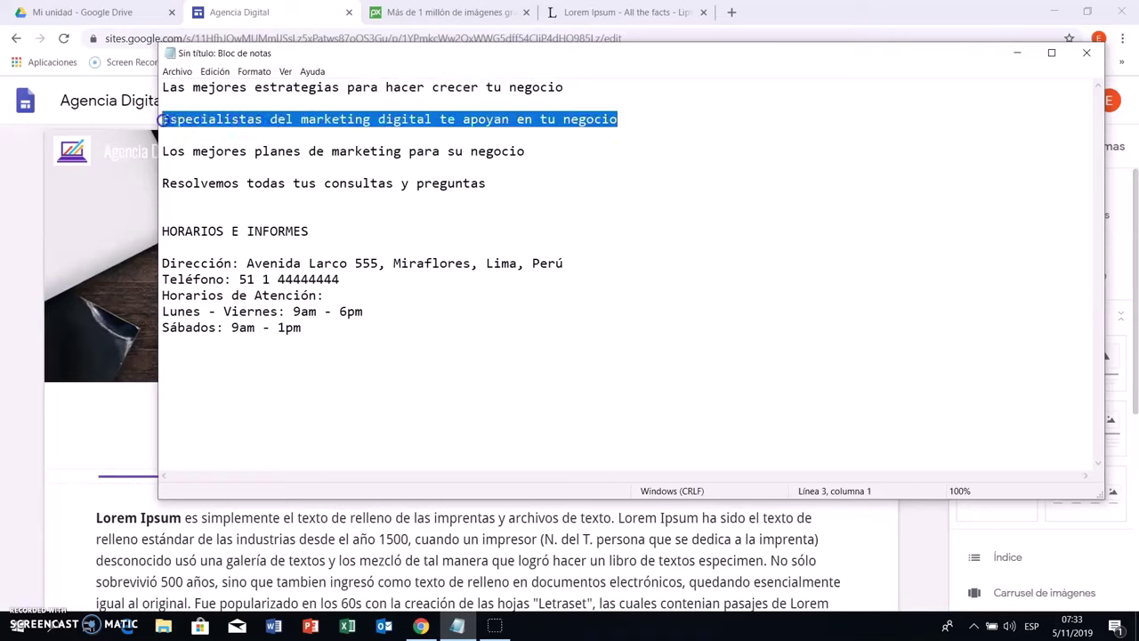
right_click(214, 124)
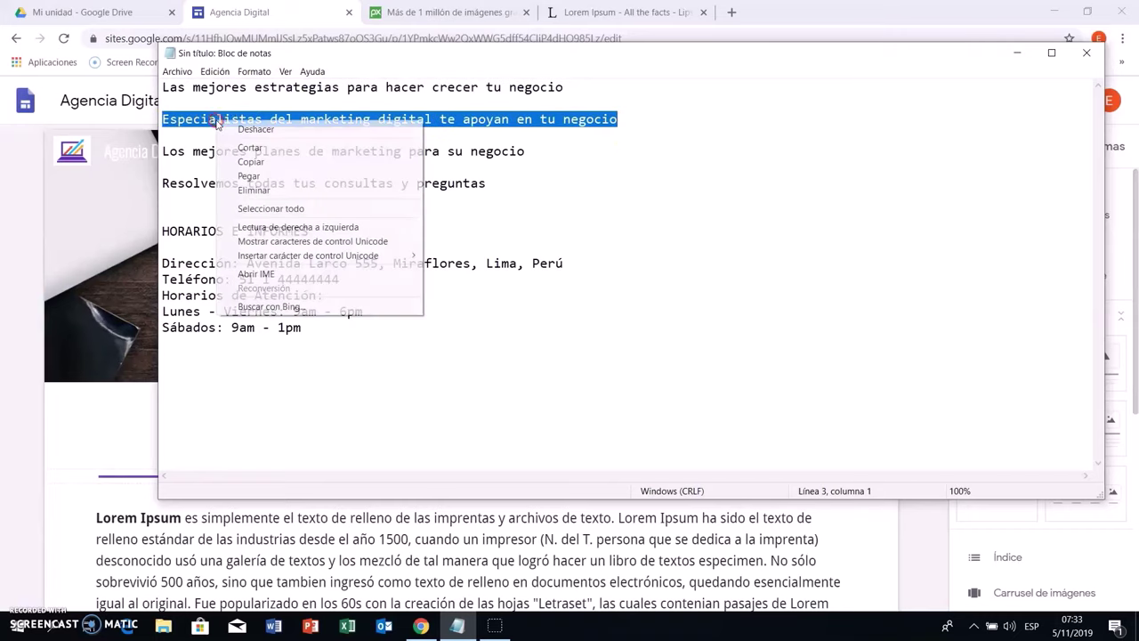
left_click(260, 161)
left_click(1017, 53)
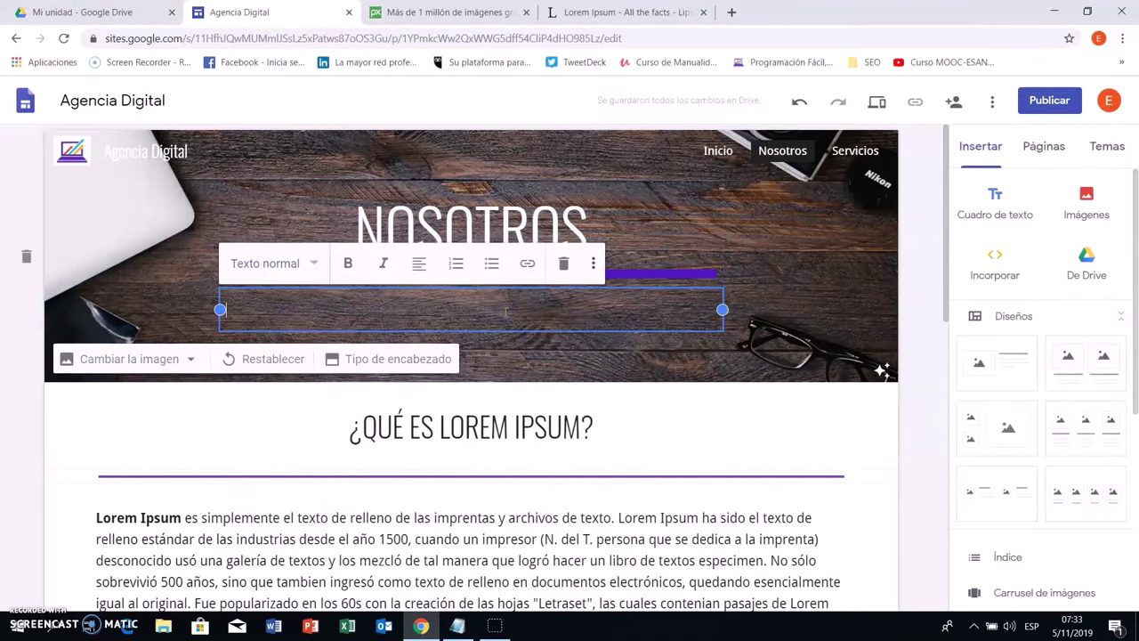
key("ctrl+v")
Step: Centre the pasted sentence and give it the Subtítulo style
left_click_drag(635, 321, 252, 308)
left_click(419, 264)
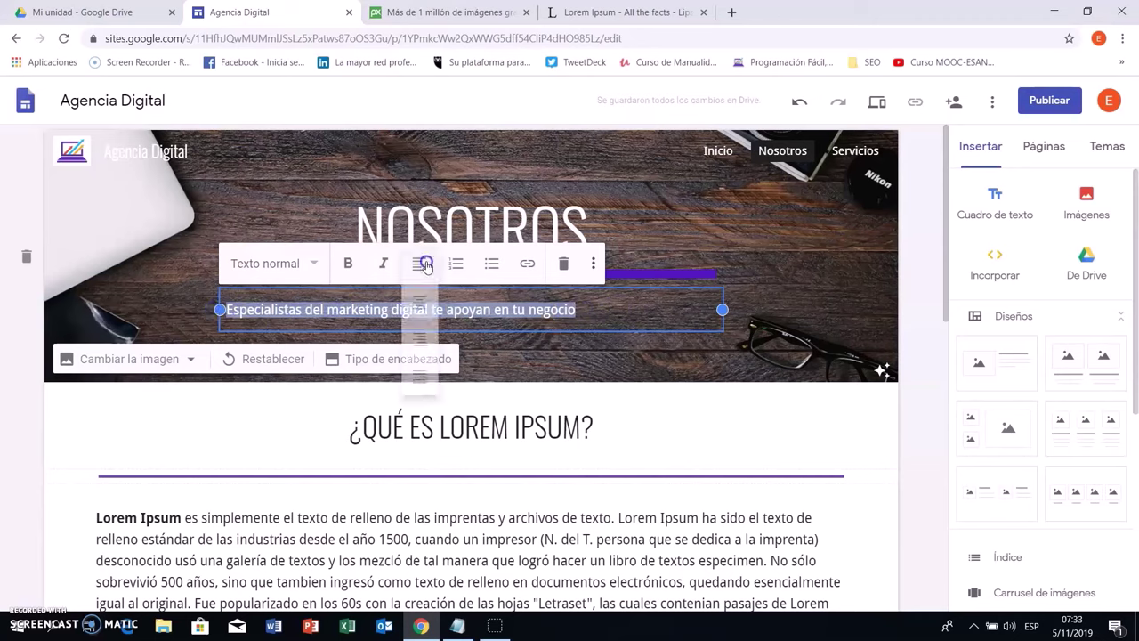
left_click(421, 302)
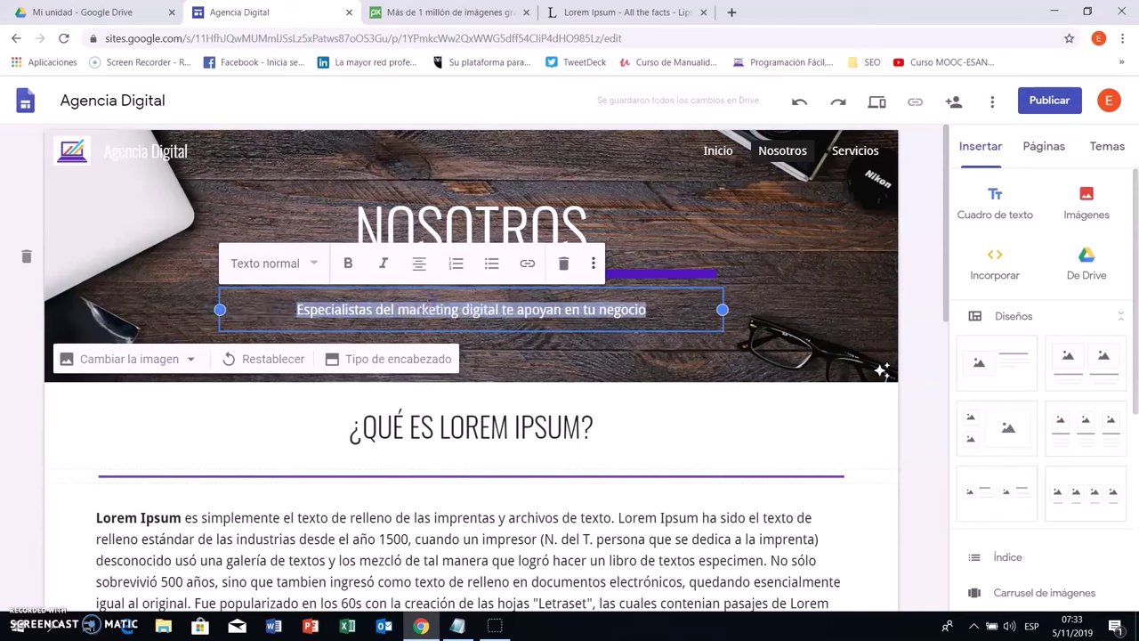
left_click(306, 269)
left_click(294, 346)
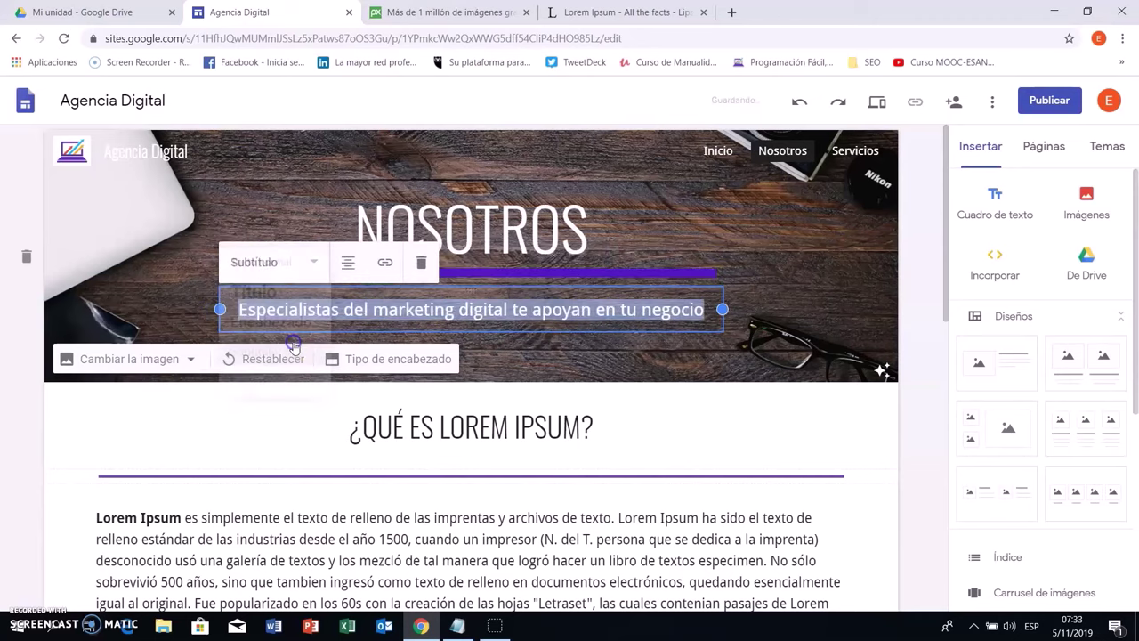
left_click(741, 262)
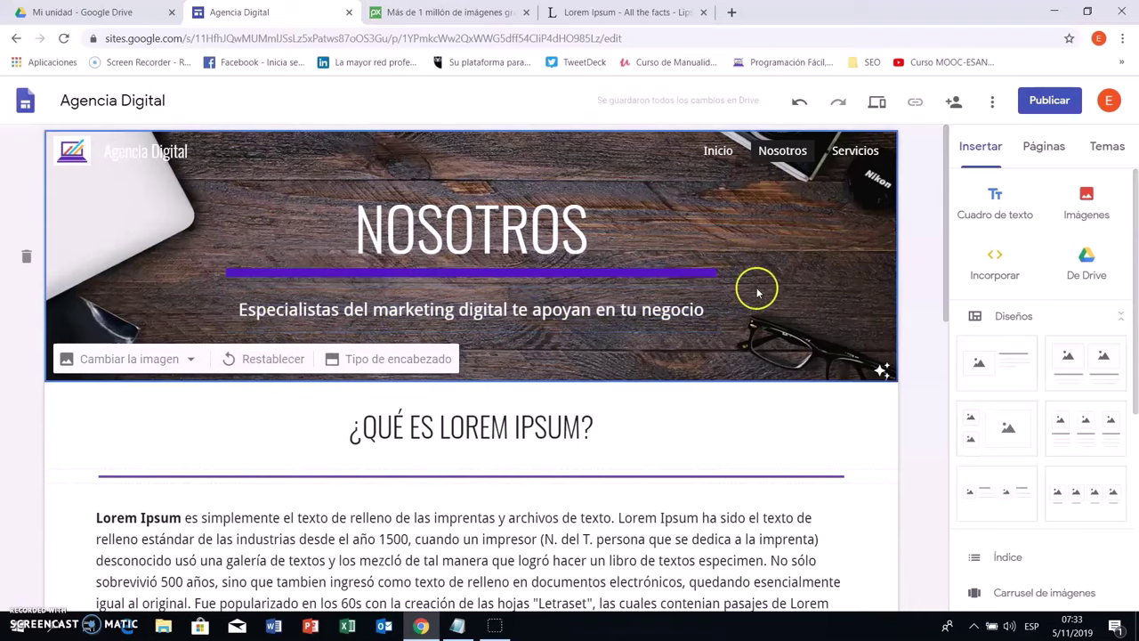
Step: Add a text box to the Servicios page header
left_click(854, 153)
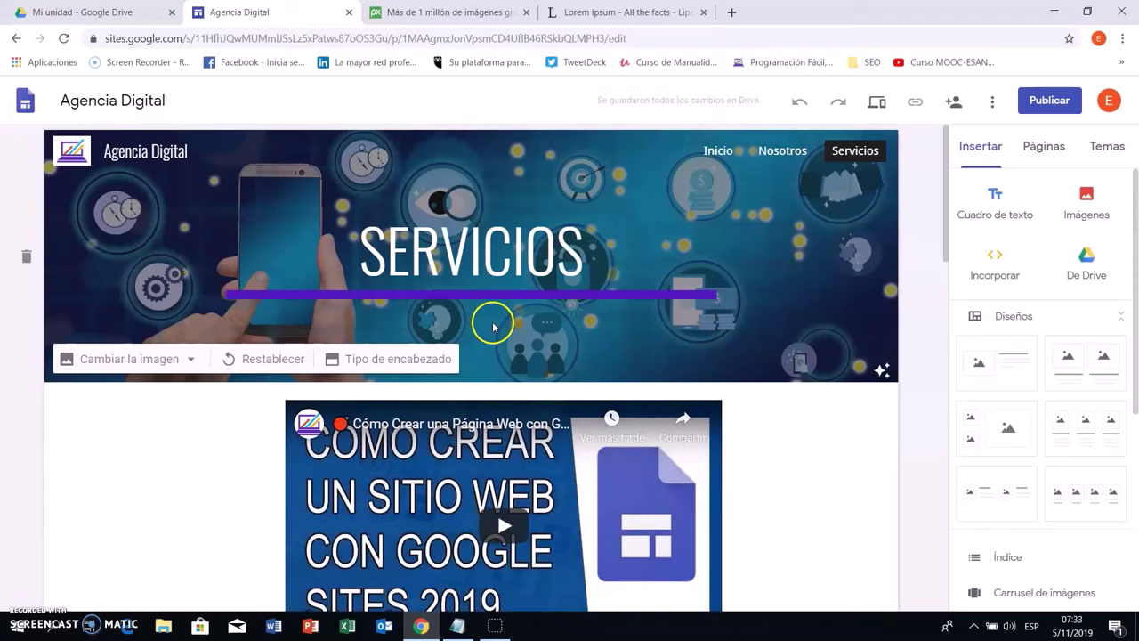
double_click(494, 325)
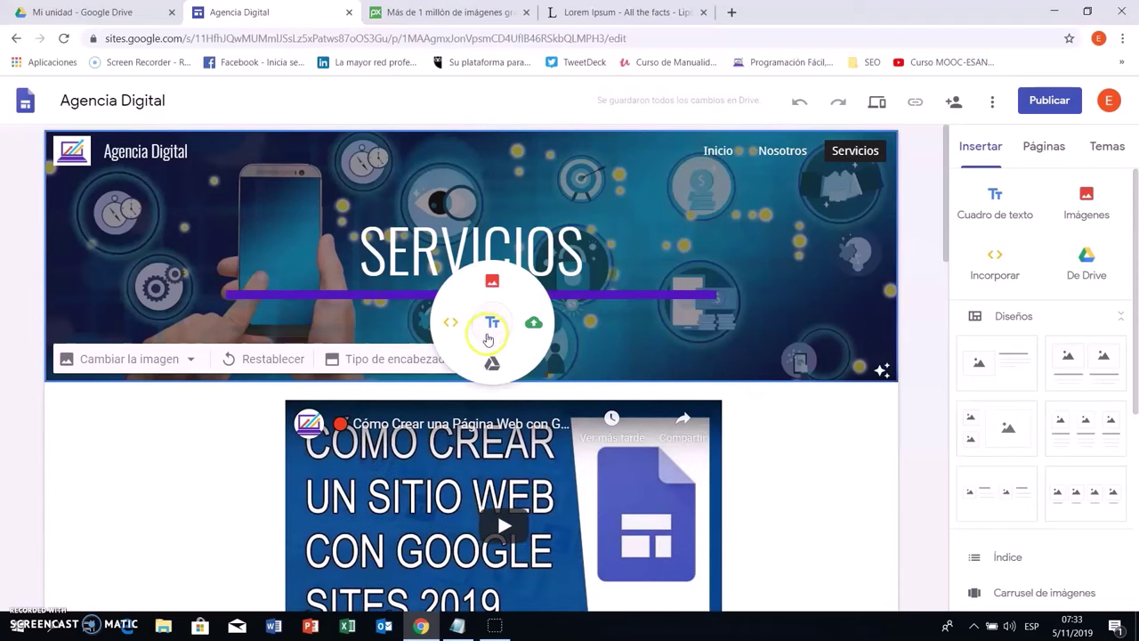
left_click(491, 329)
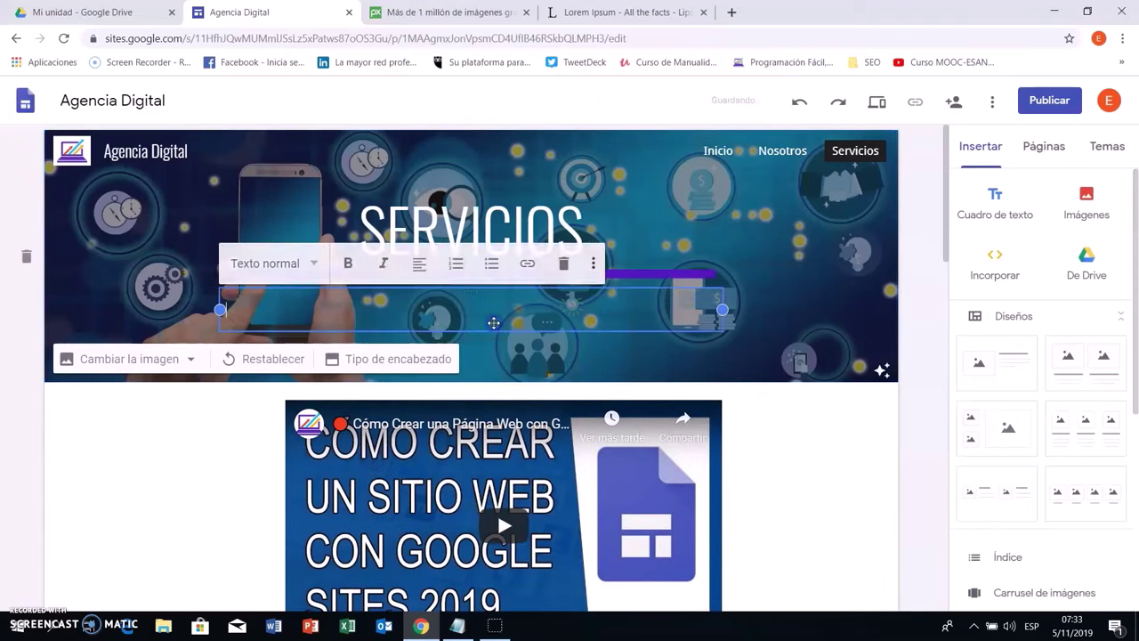
Step: Copy 'Los mejores planes de marketing para su negocio' from Notepad into the header box
left_click(456, 626)
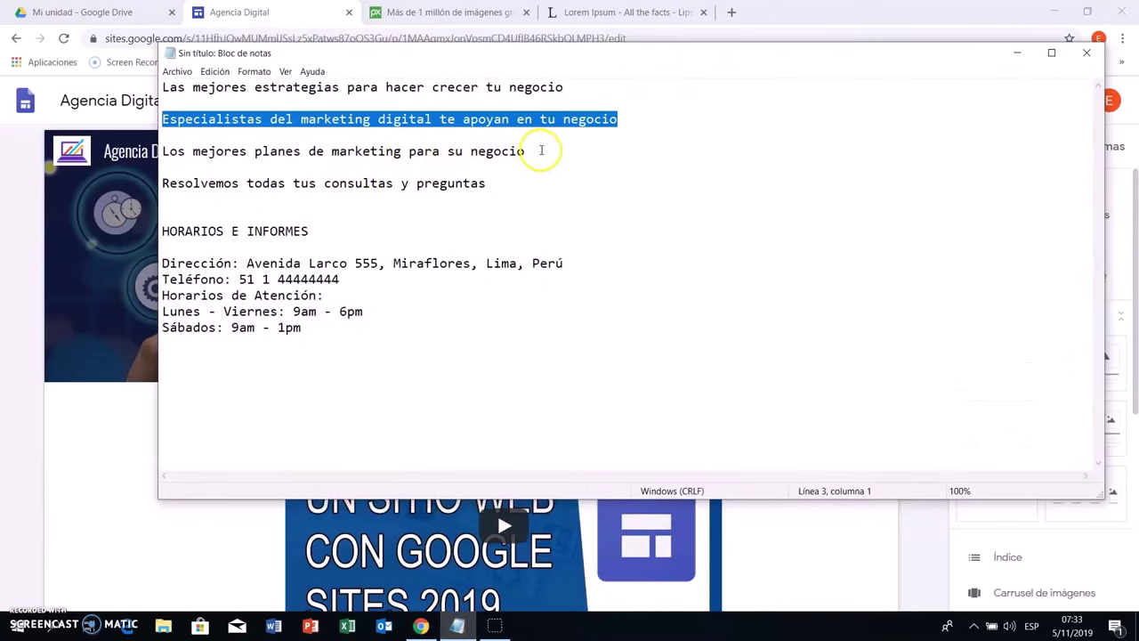
left_click_drag(541, 151, 178, 151)
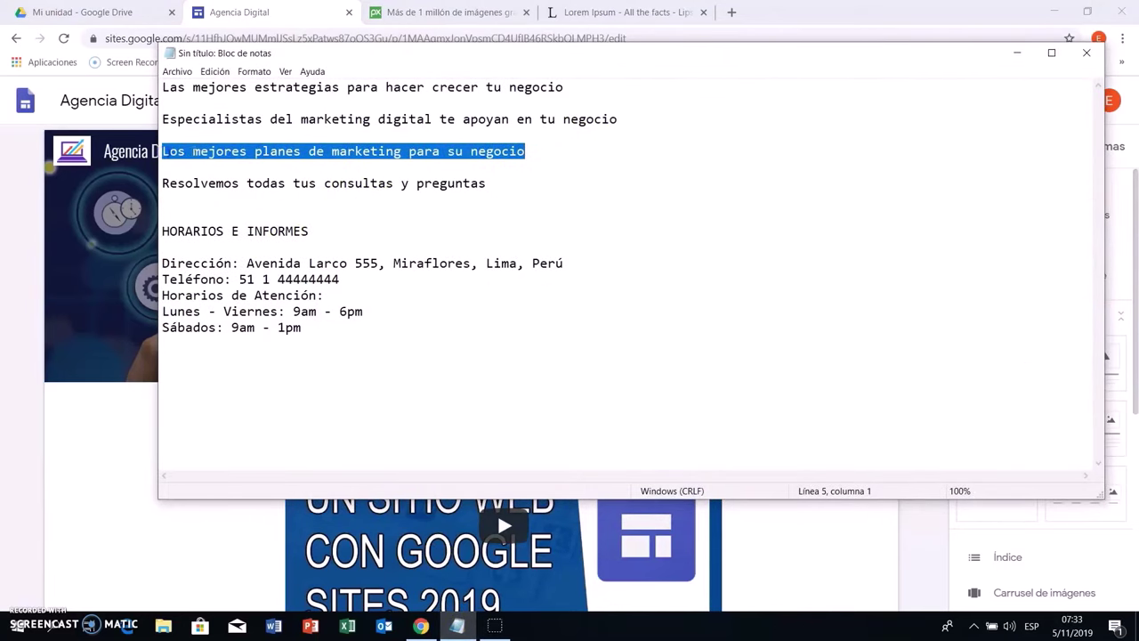
right_click(238, 151)
left_click(283, 192)
left_click(1017, 52)
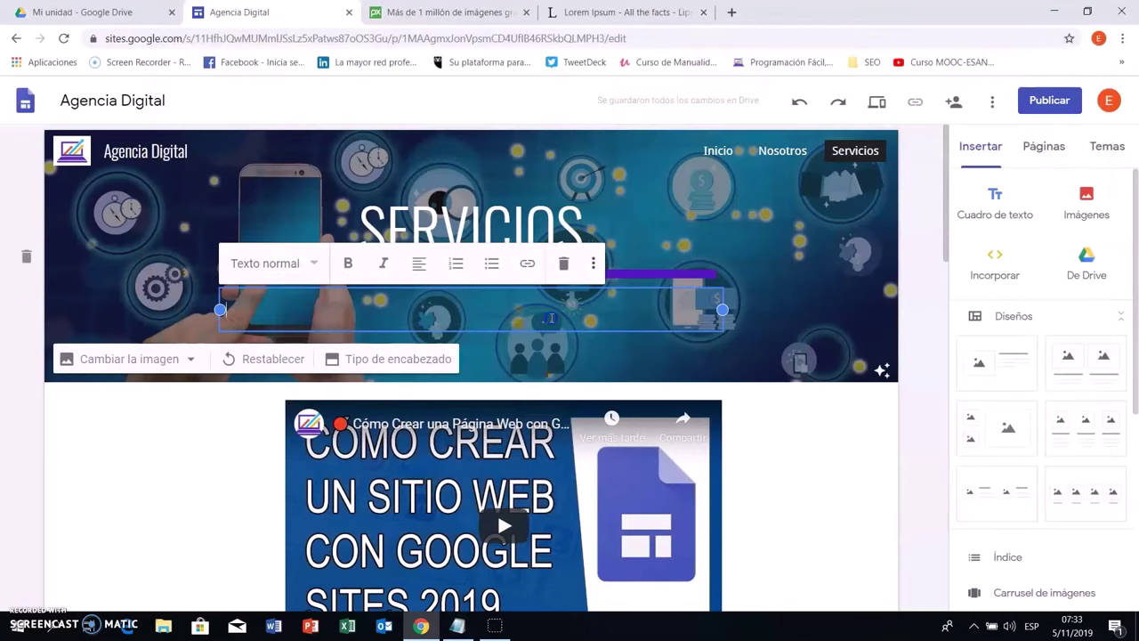
key("ctrl+v")
Step: Centre the pasted line and apply the Subtítulo style
left_click(544, 318)
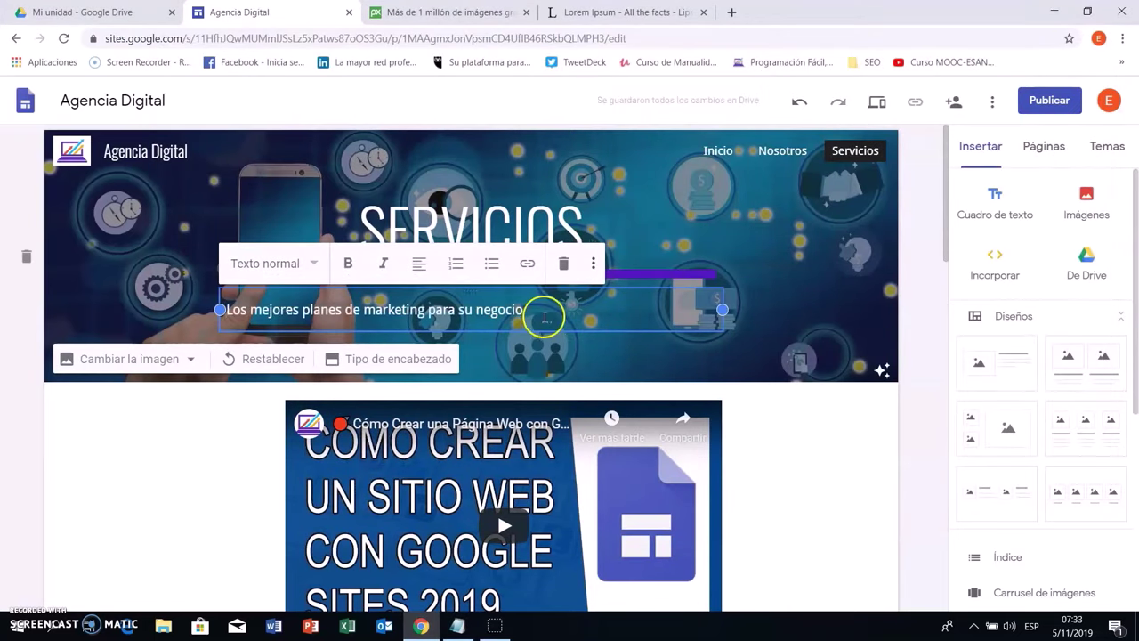
left_click_drag(578, 313, 233, 310)
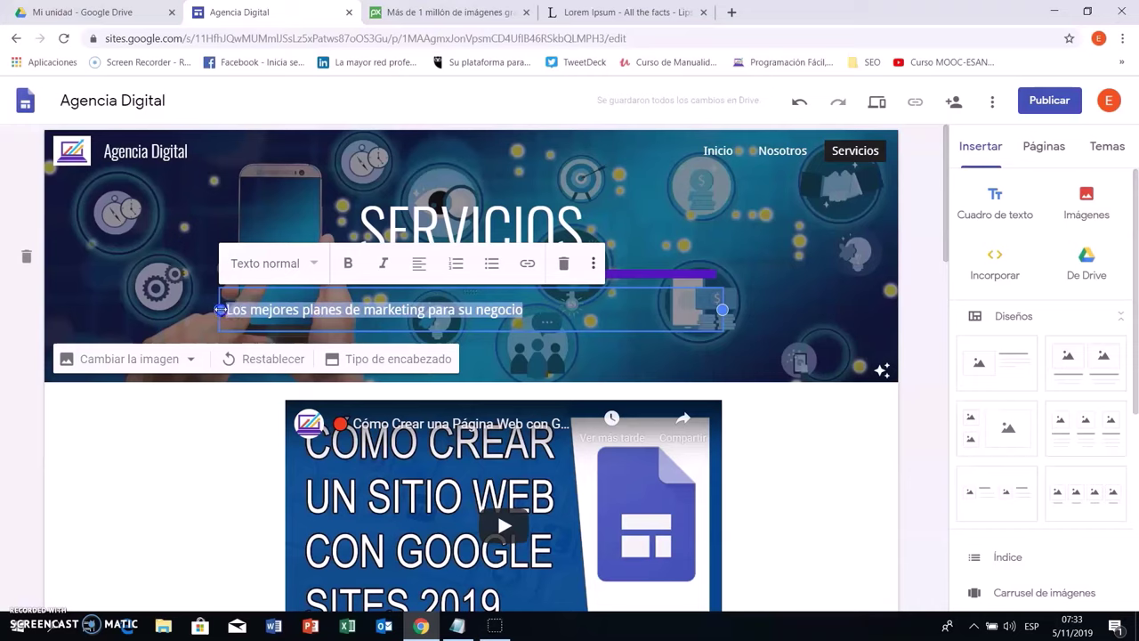
left_click(436, 261)
left_click(420, 307)
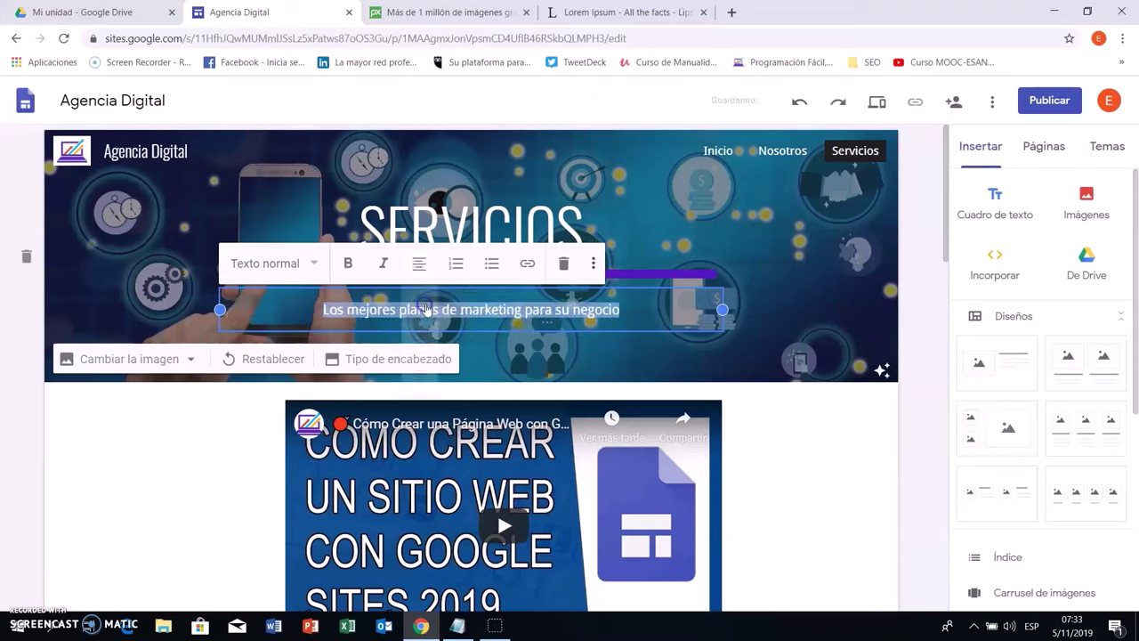
left_click(280, 264)
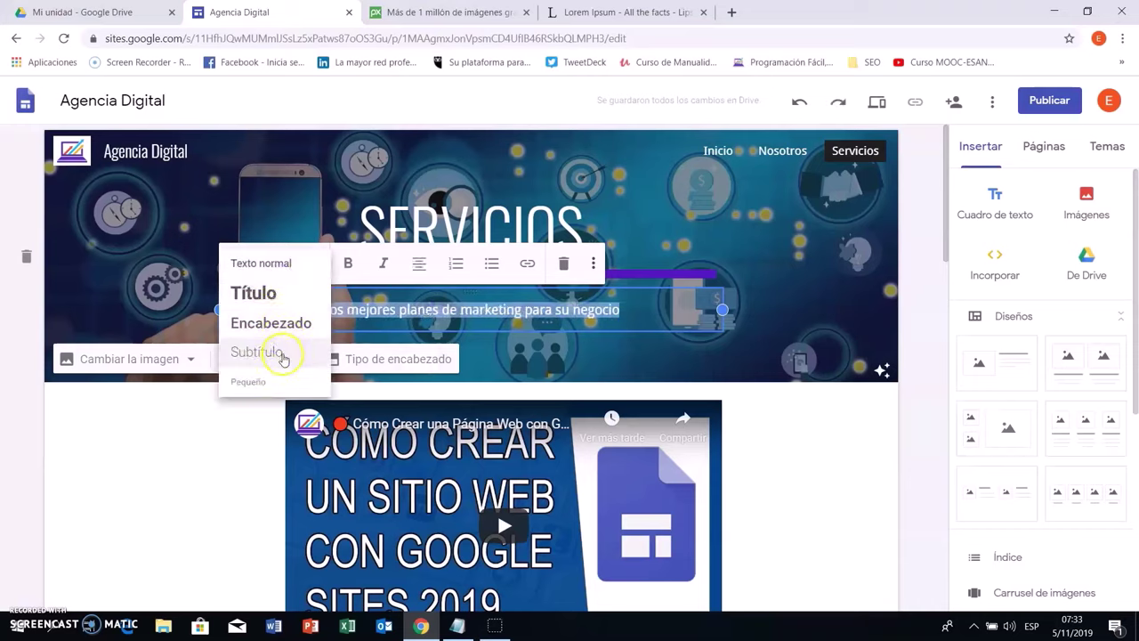
left_click(279, 353)
left_click(711, 303)
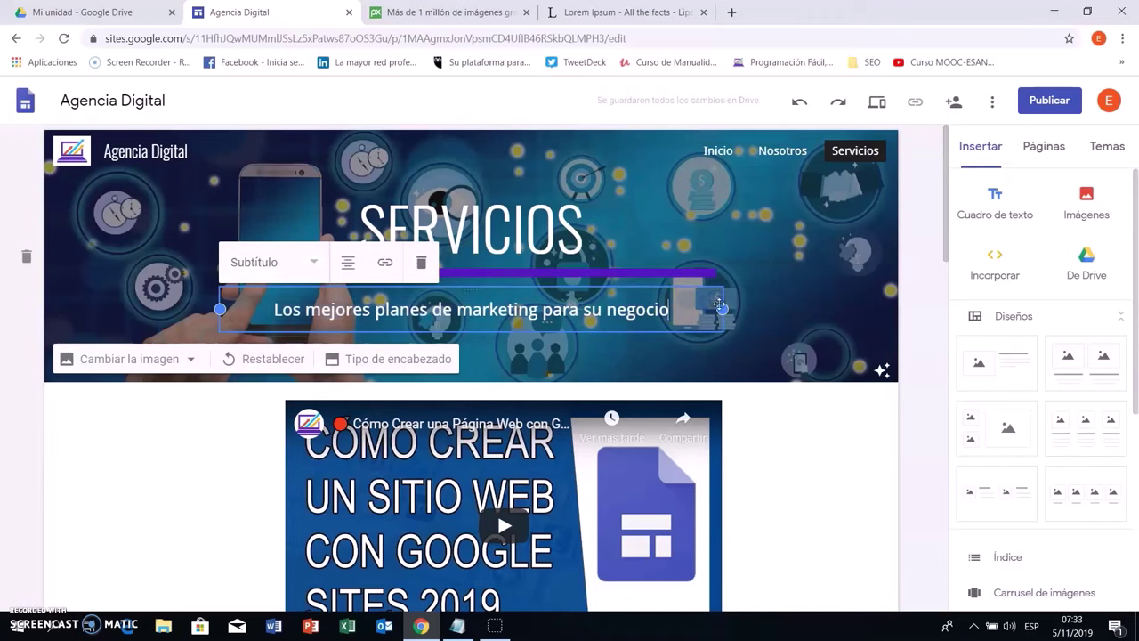
left_click(801, 311)
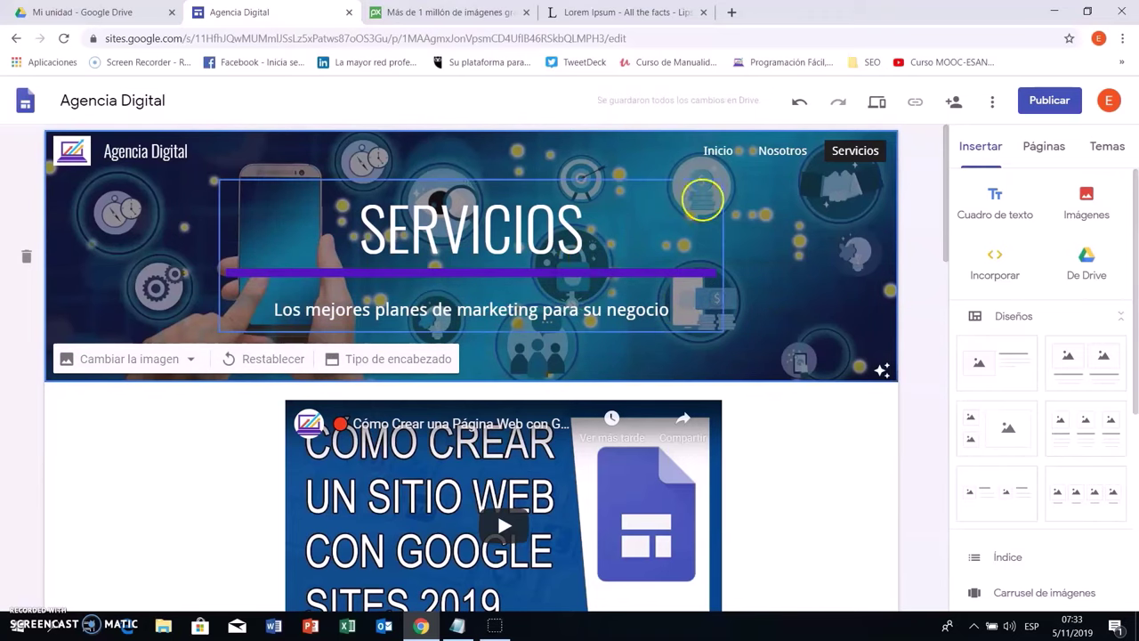
left_click(783, 151)
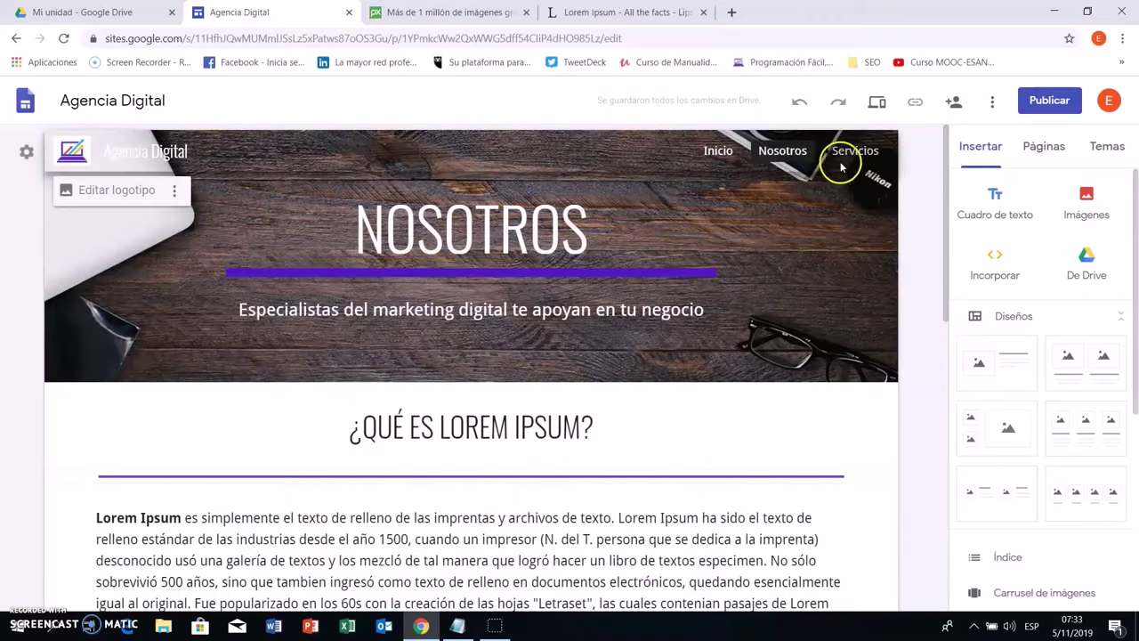
Step: Create a new page named Contacto from the Páginas list
left_click(856, 151)
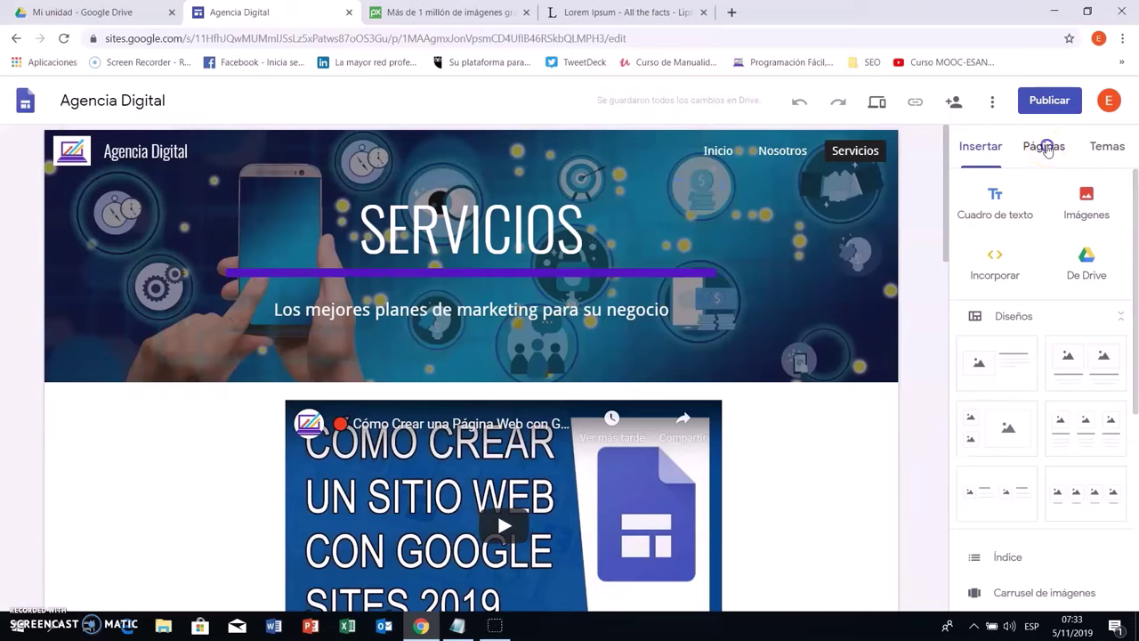
left_click(1047, 148)
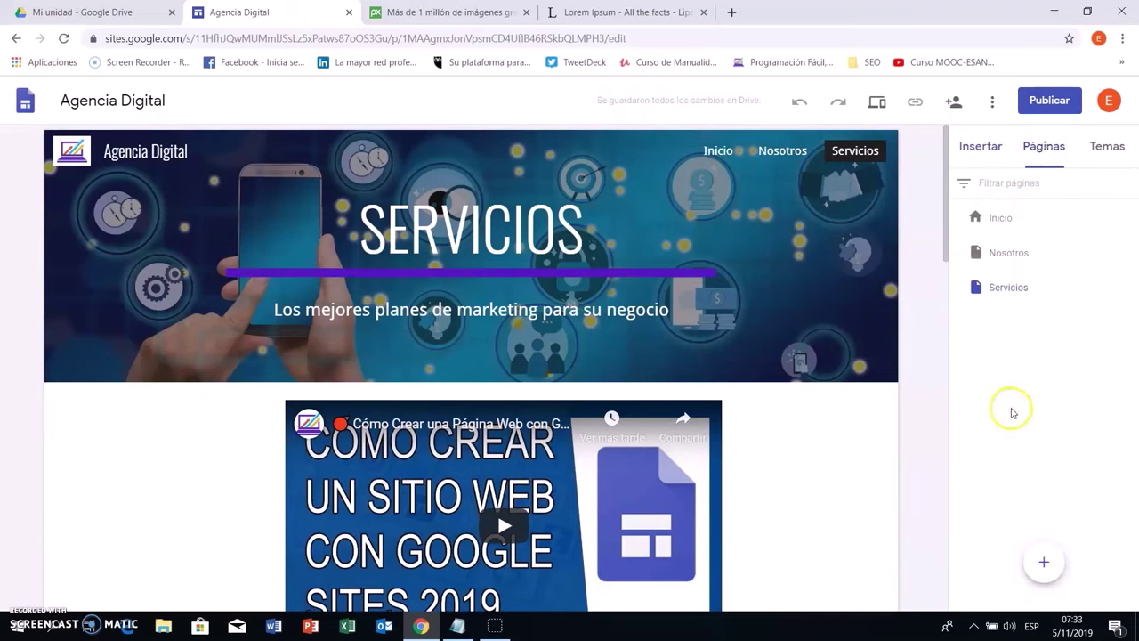
mouse_move(1046, 564)
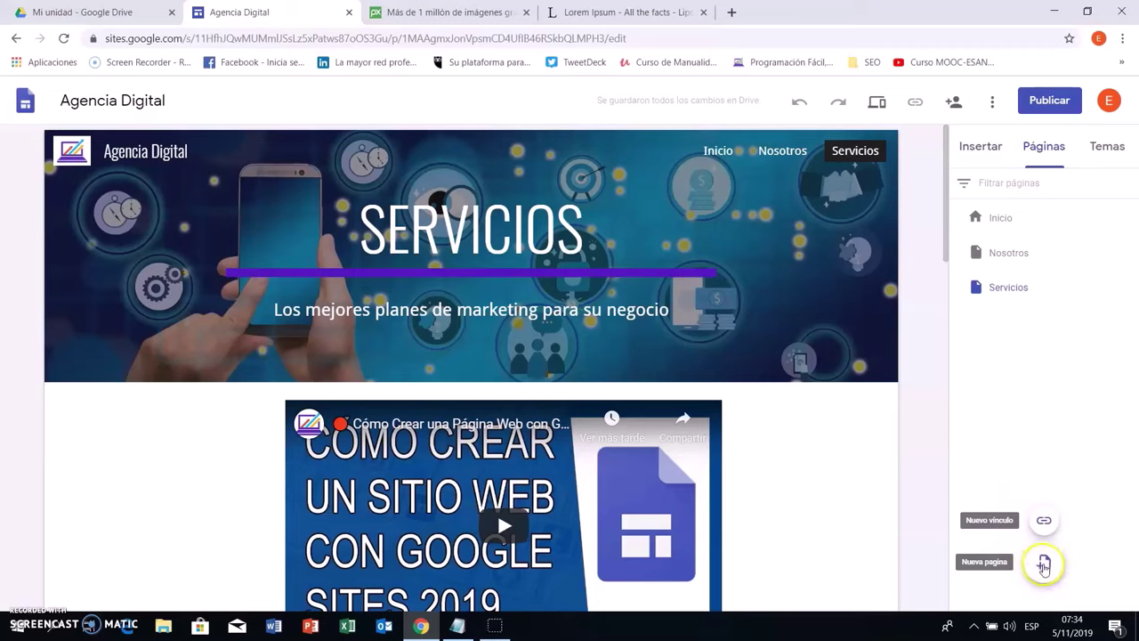
left_click(1045, 565)
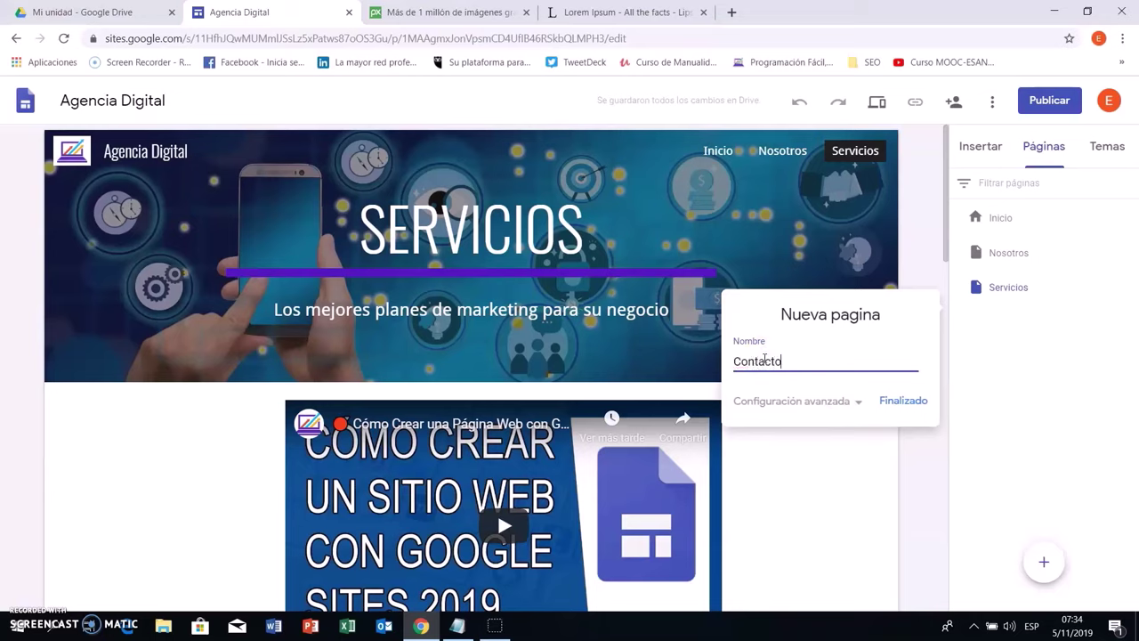
left_click(912, 401)
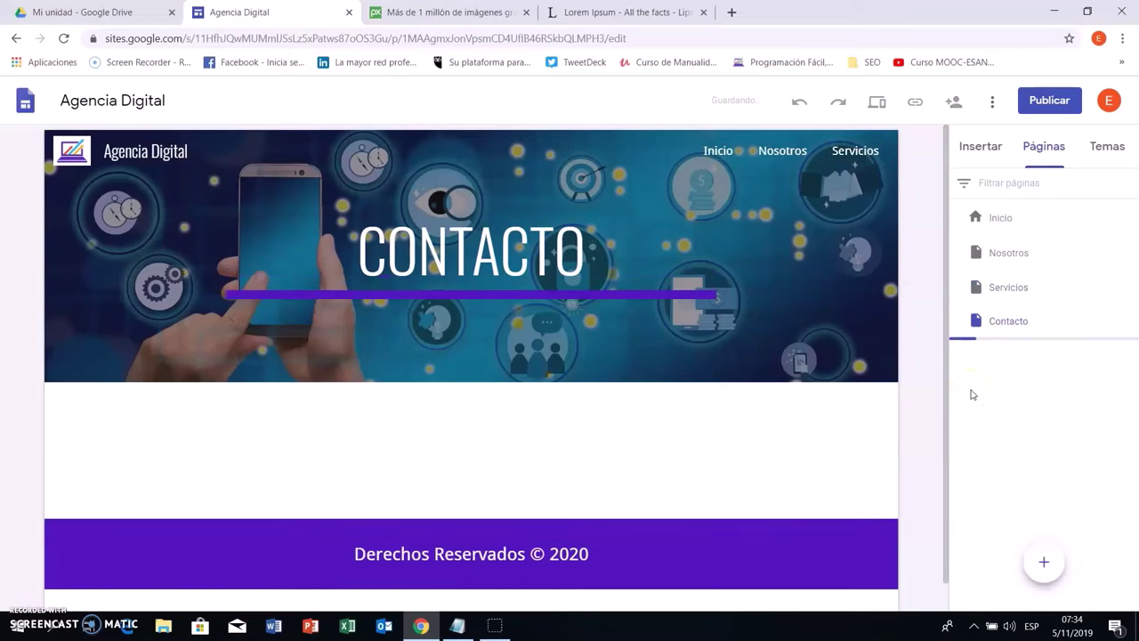
left_click(979, 397)
left_click(822, 152)
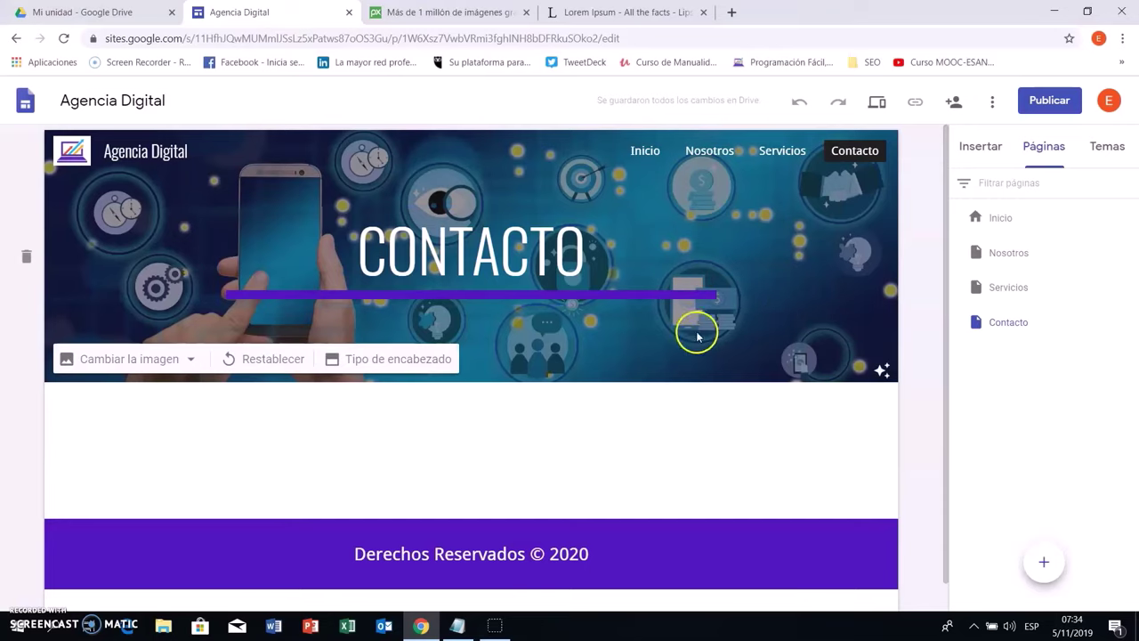
Step: Add a text box to the Contacto header and select the Resolvemos line in Notepad
double_click(500, 324)
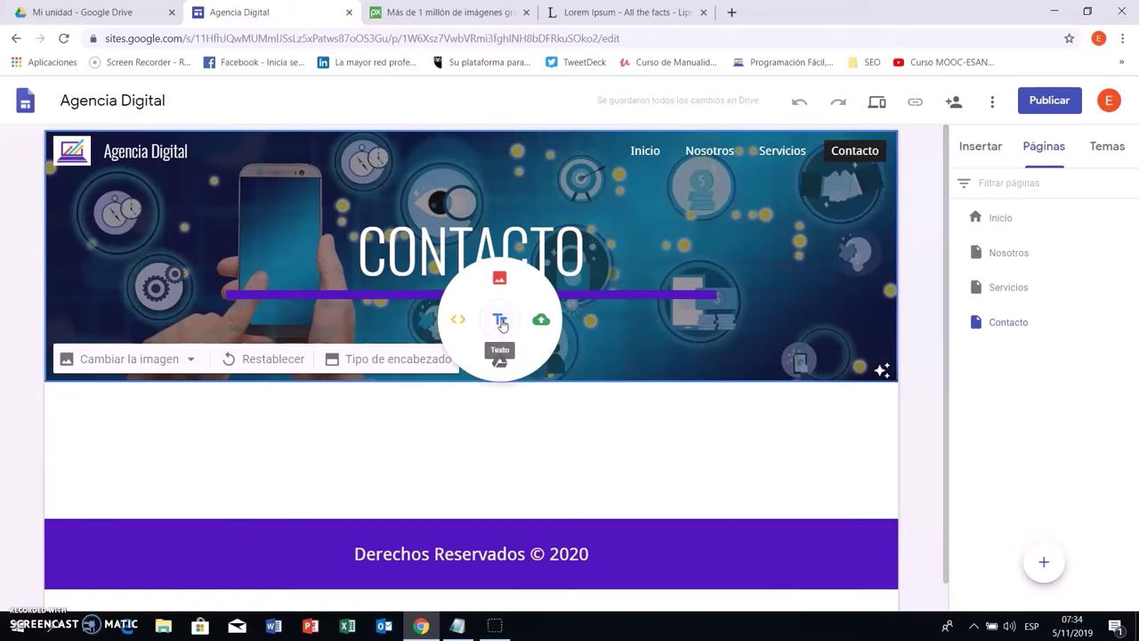
left_click(500, 324)
left_click(457, 625)
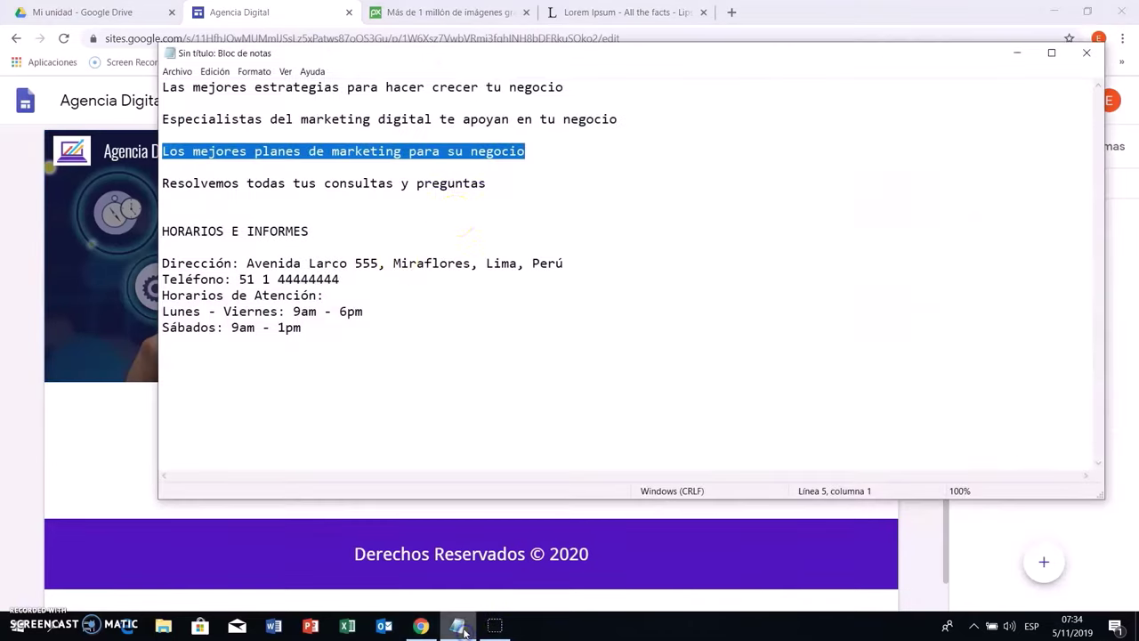
left_click_drag(489, 182, 169, 188)
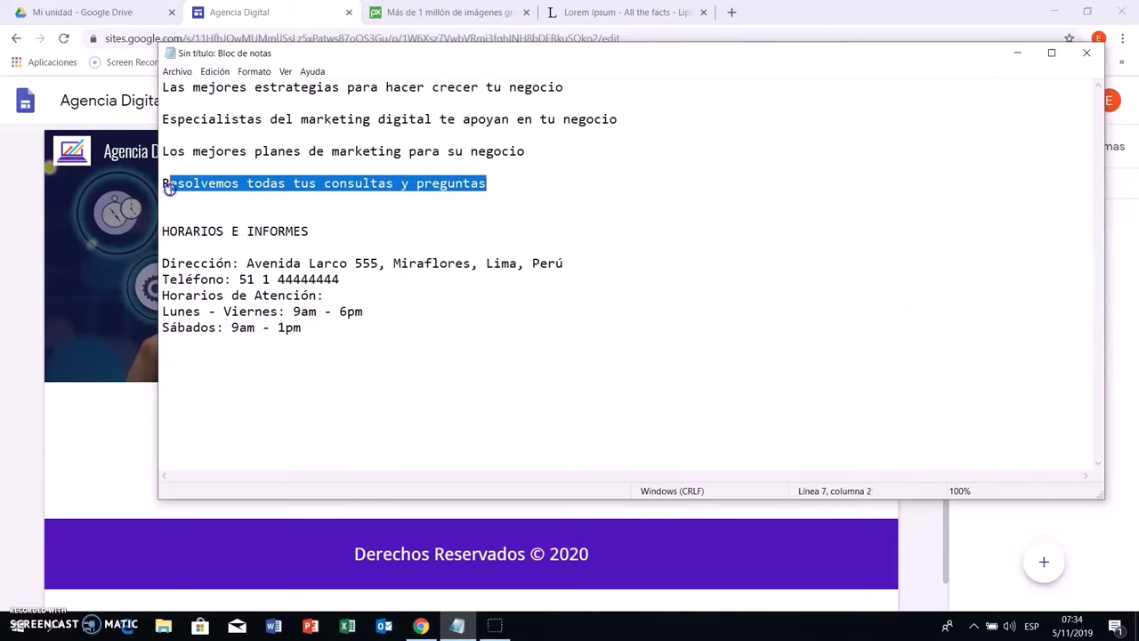
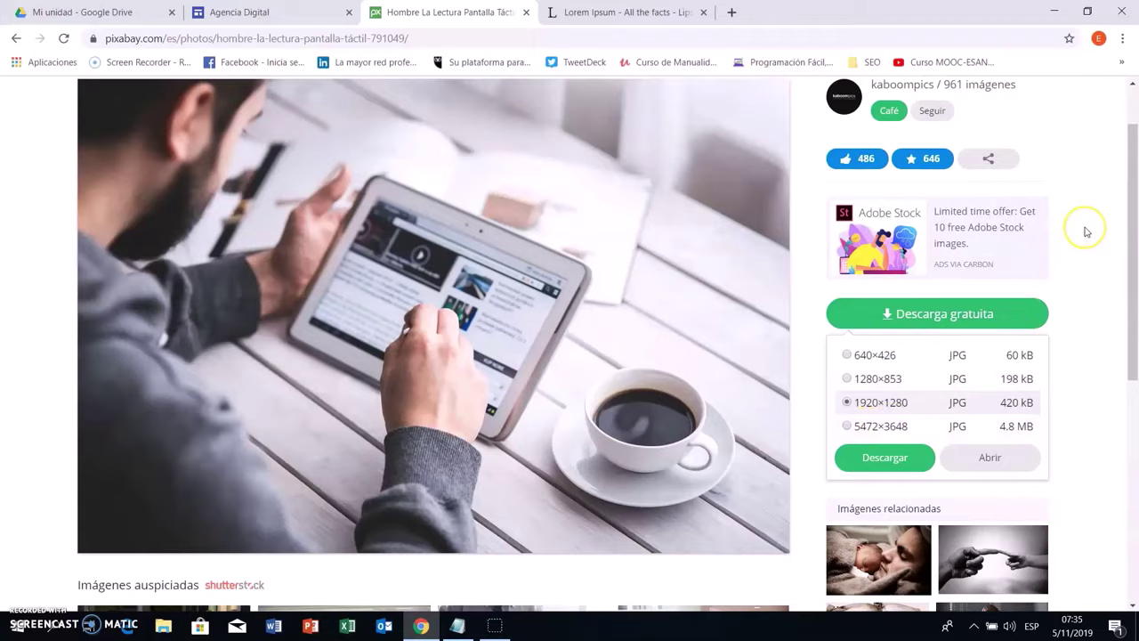
Step: Request the 1920×1280 download and solve the traffic-light reCAPTCHA challenge
scroll(1083, 229, "up", 1)
scroll(1083, 229, "down", 2)
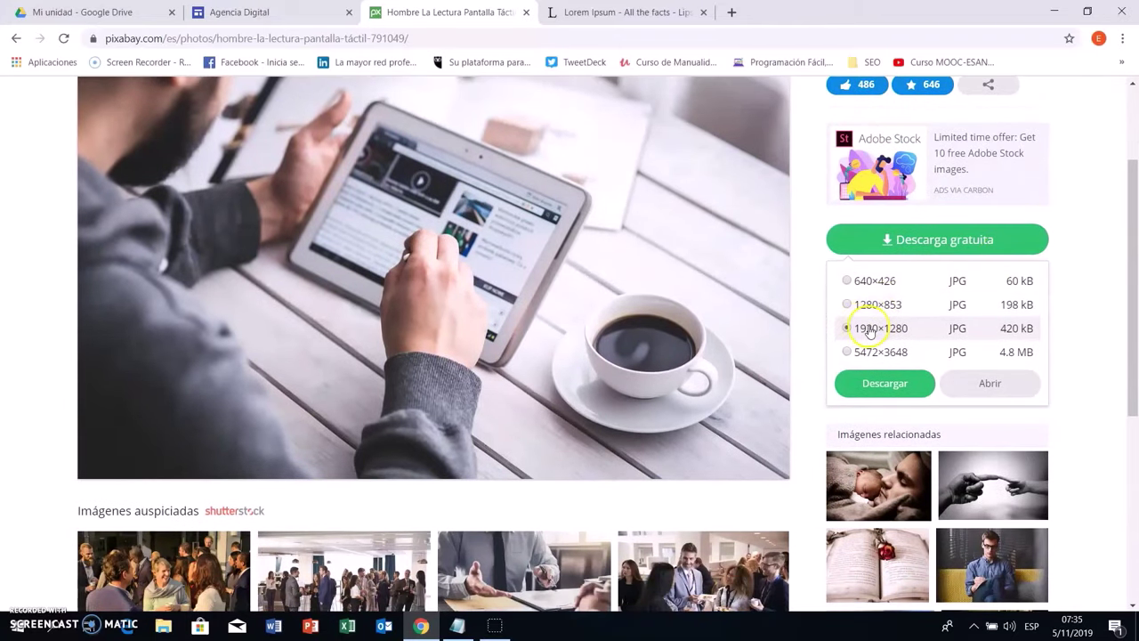
left_click(889, 384)
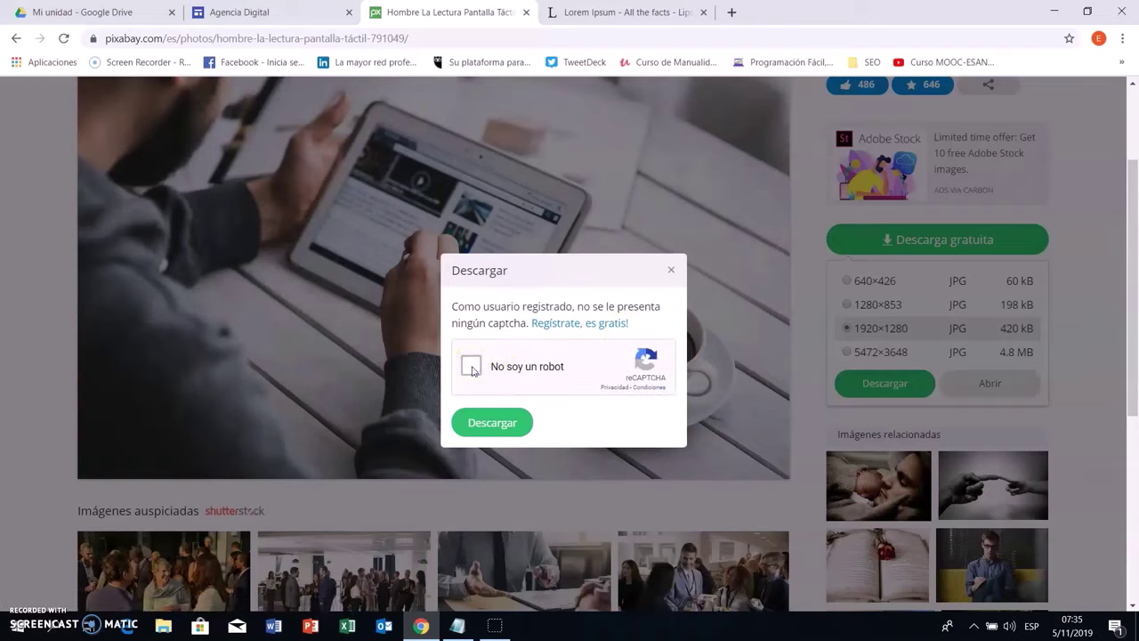
left_click(469, 366)
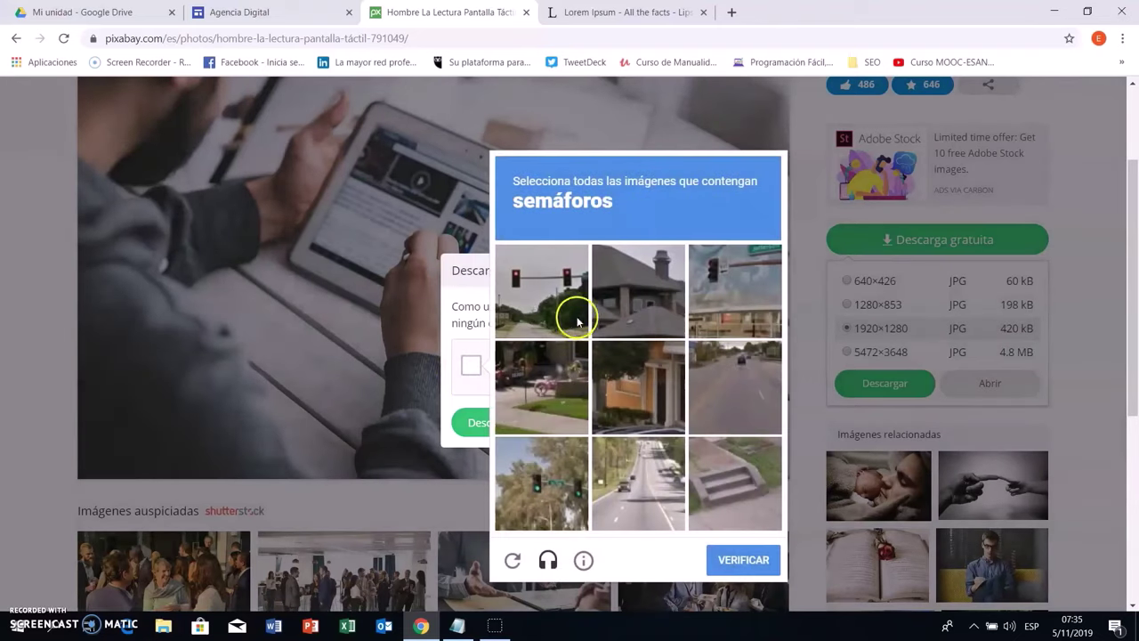
left_click(545, 299)
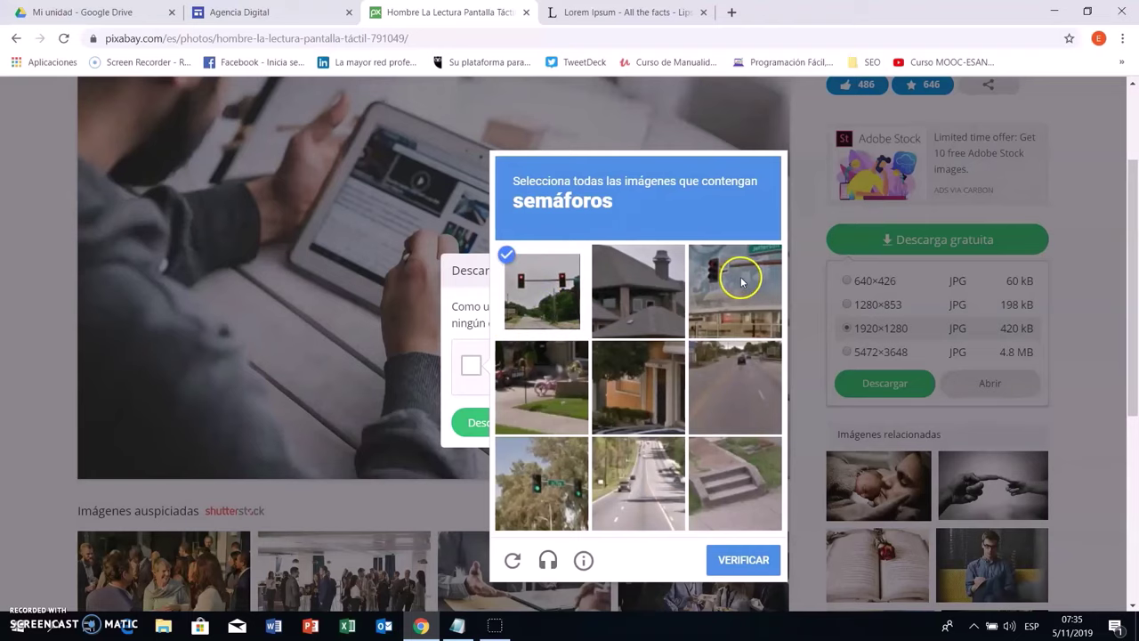
left_click(739, 277)
left_click(549, 470)
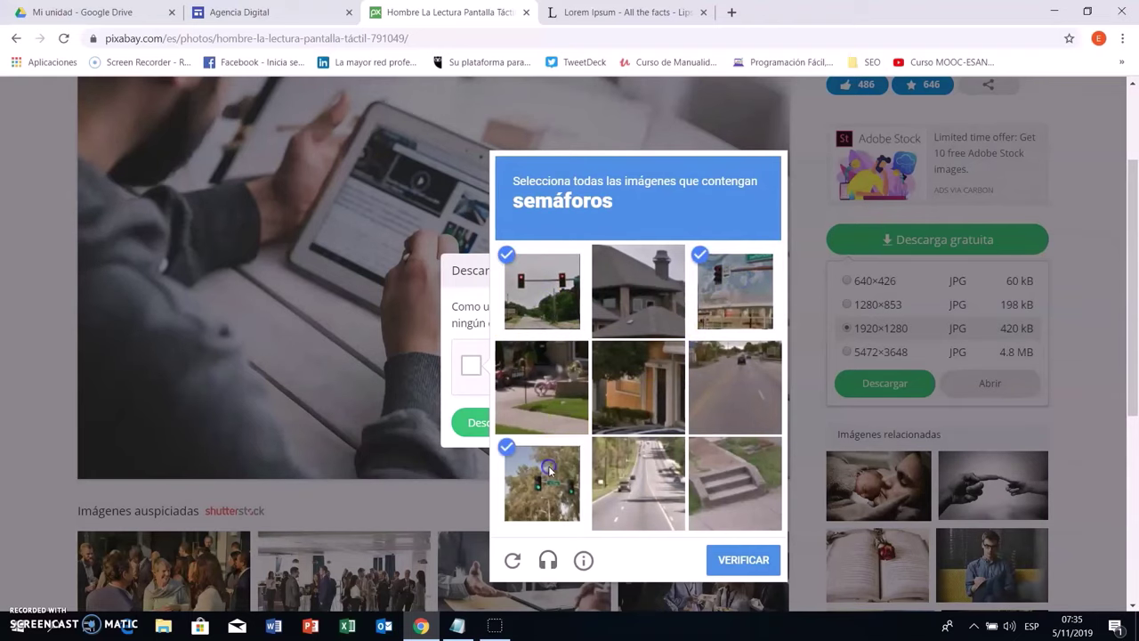
left_click(746, 560)
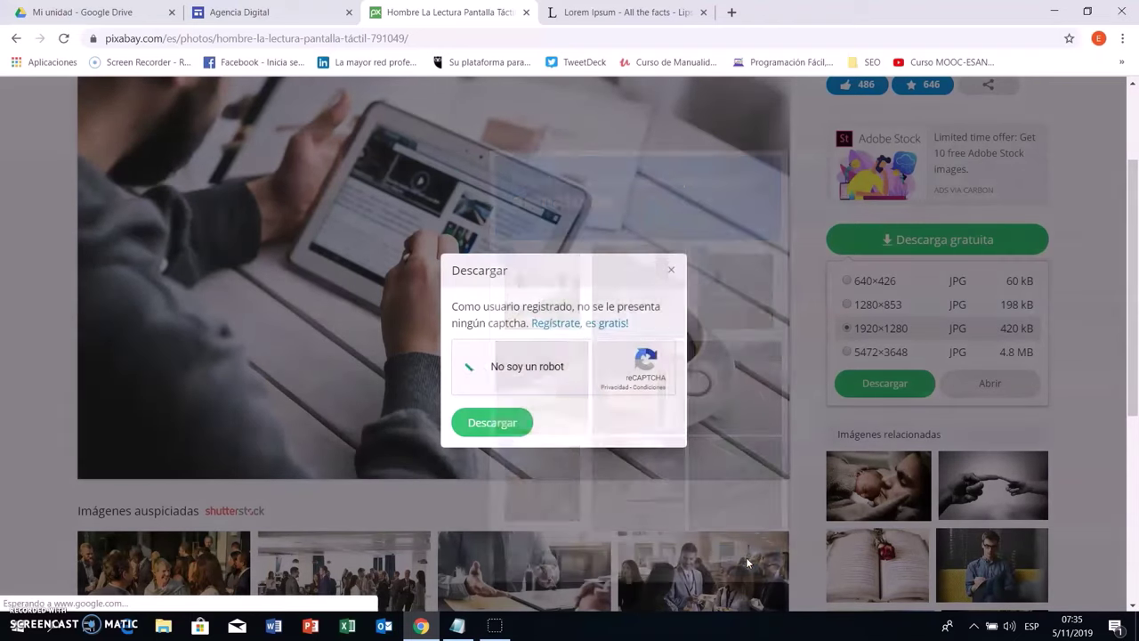
Step: Download the verified photo as man-791049_1920.jpg
left_click(509, 423)
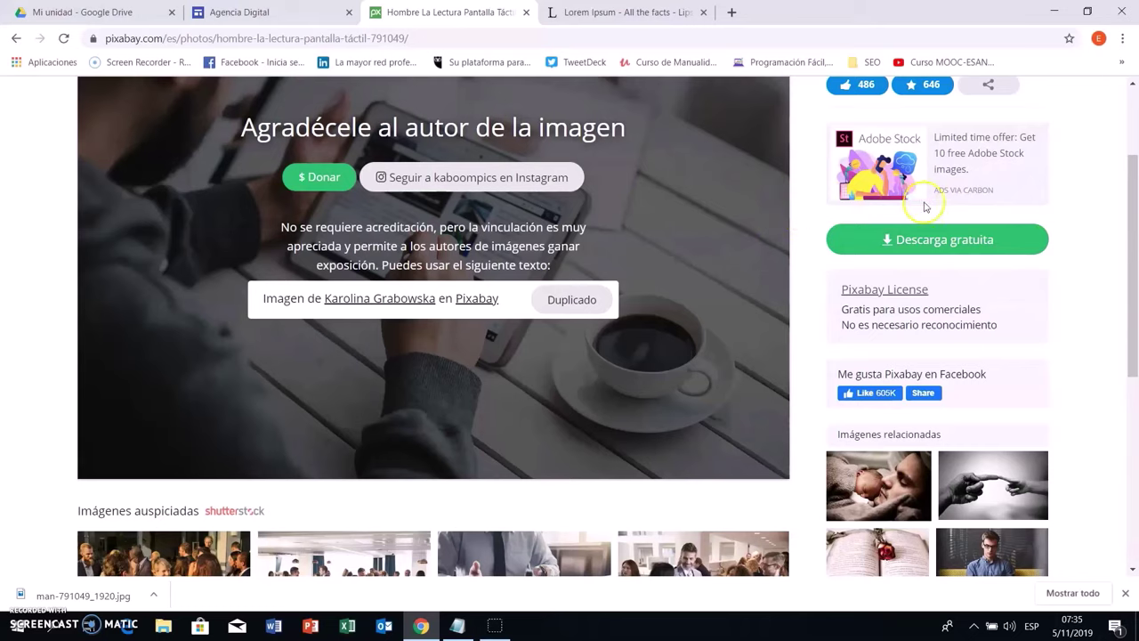
scroll(800, 218, "down", 1)
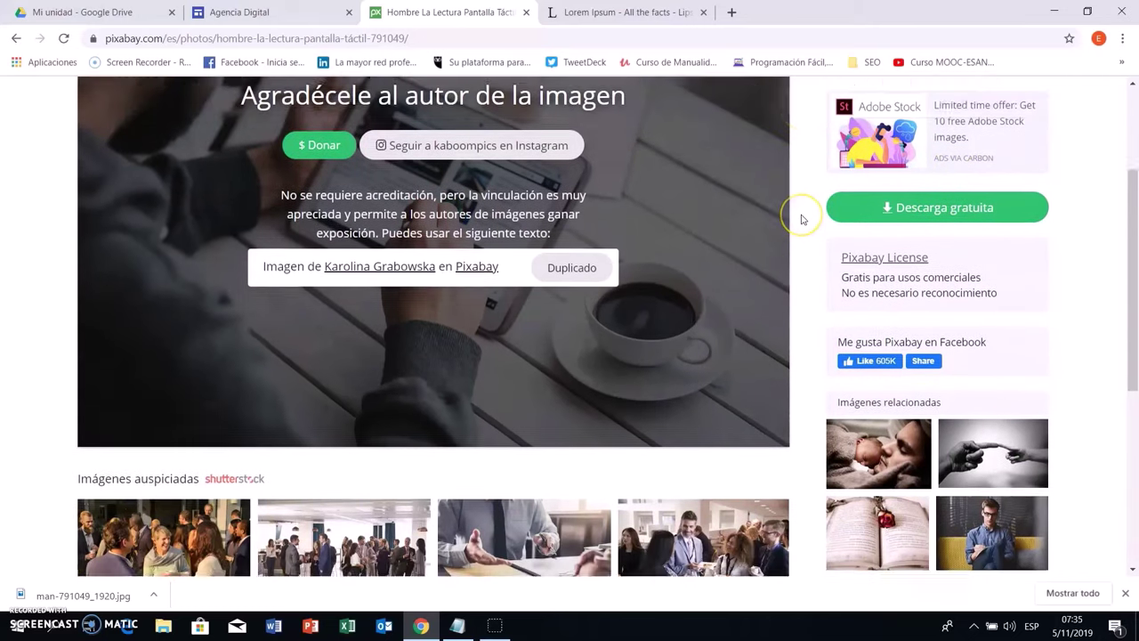
scroll(801, 219, "up", 2)
scroll(801, 219, "down", 1)
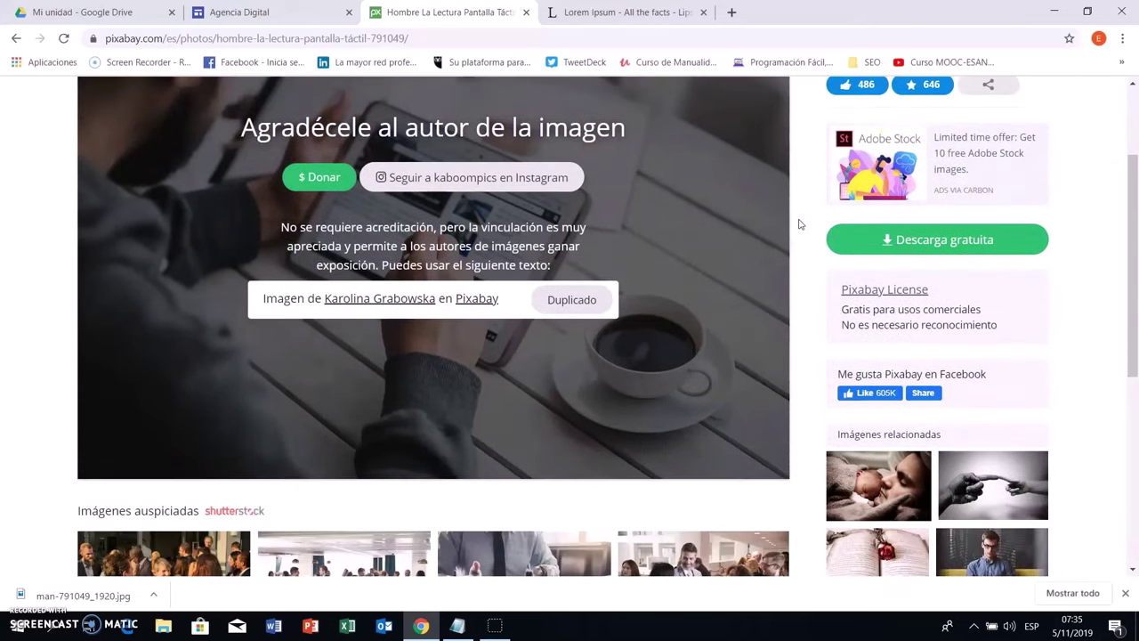
Step: Move the downloaded photo into the desktop FOTOS folder and open that folder
left_click(1087, 12)
left_click_drag(478, 560, 140, 262)
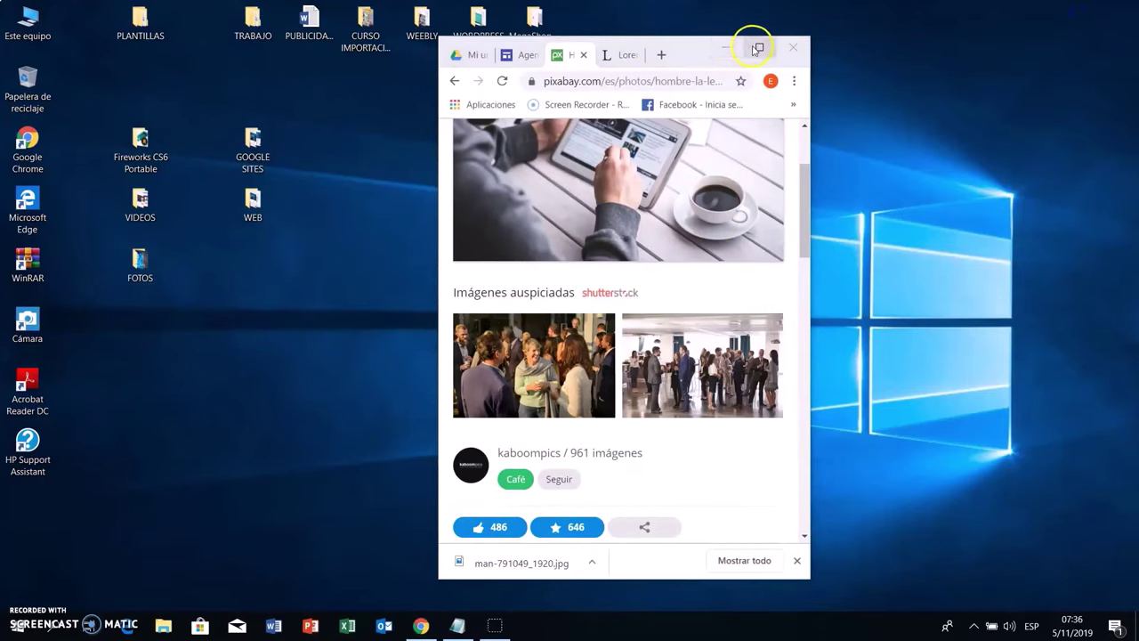
left_click(759, 47)
left_click(1049, 15)
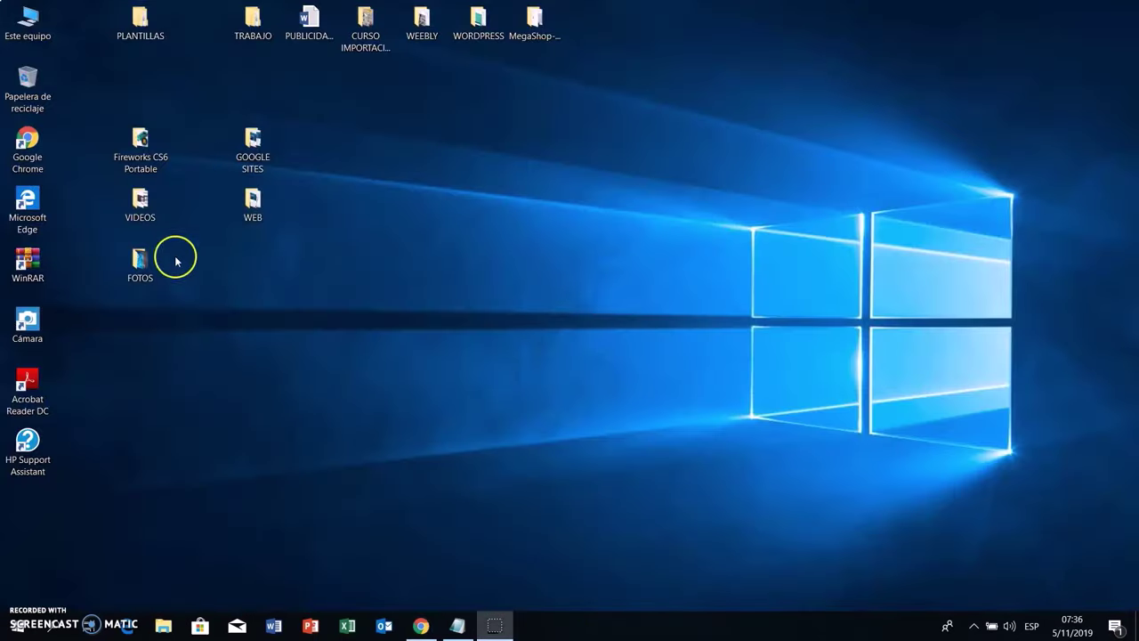
double_click(140, 263)
scroll(672, 422, "down", 1)
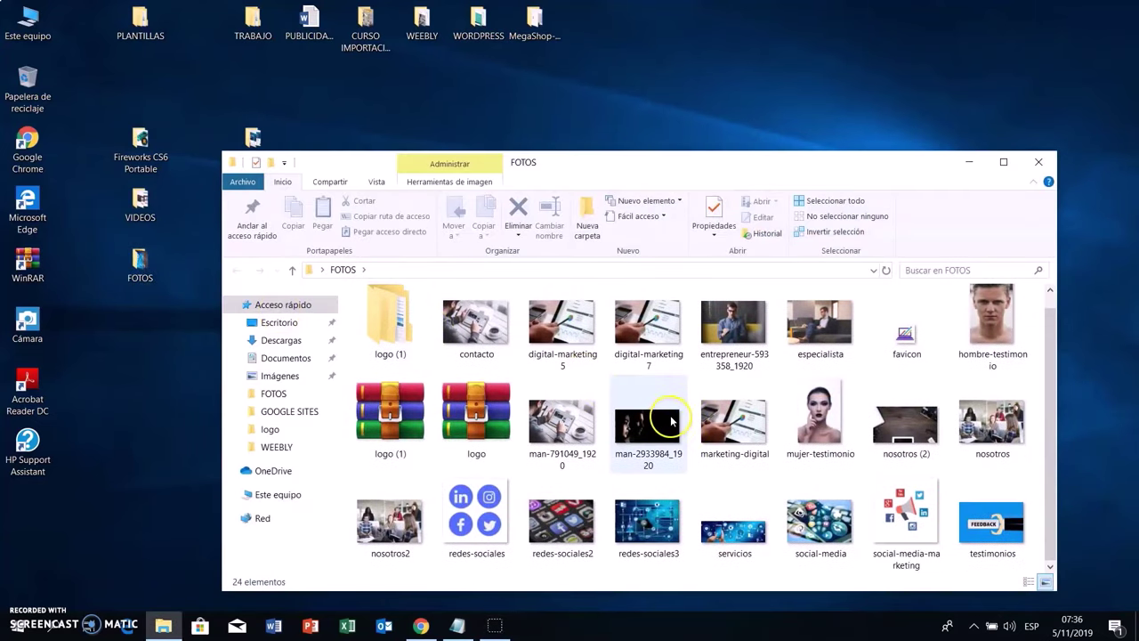
scroll(672, 422, "up", 1)
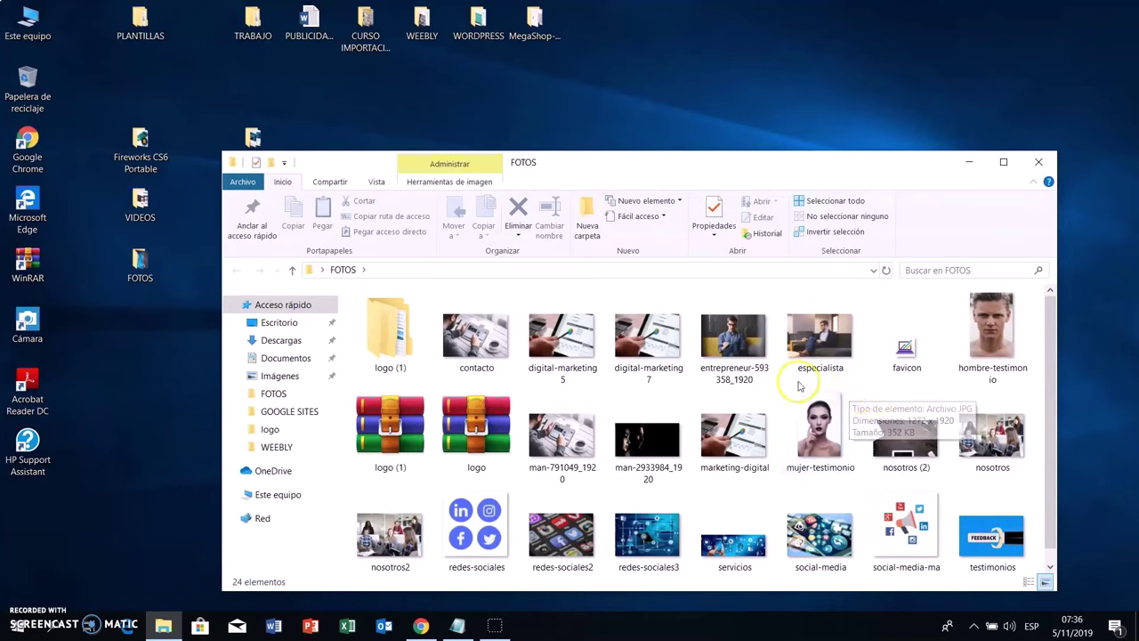
Step: Rename man-791049_1920 to contacto2 in FOTOS, then return to Chrome
left_click(473, 344)
scroll(503, 389, "down", 1)
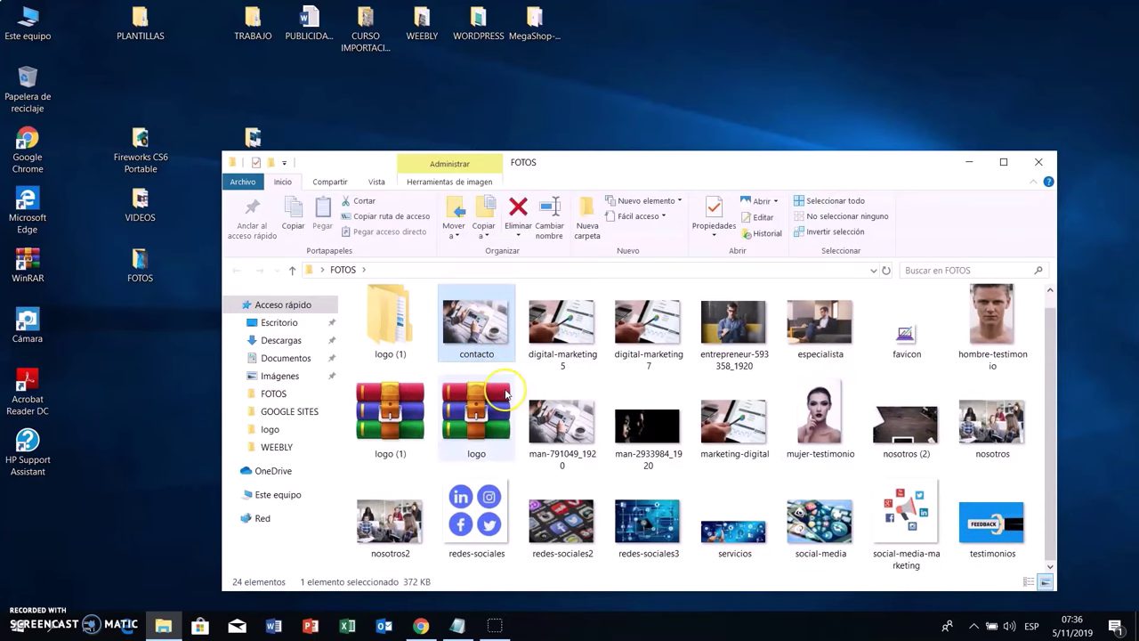
scroll(503, 391, "up", 1)
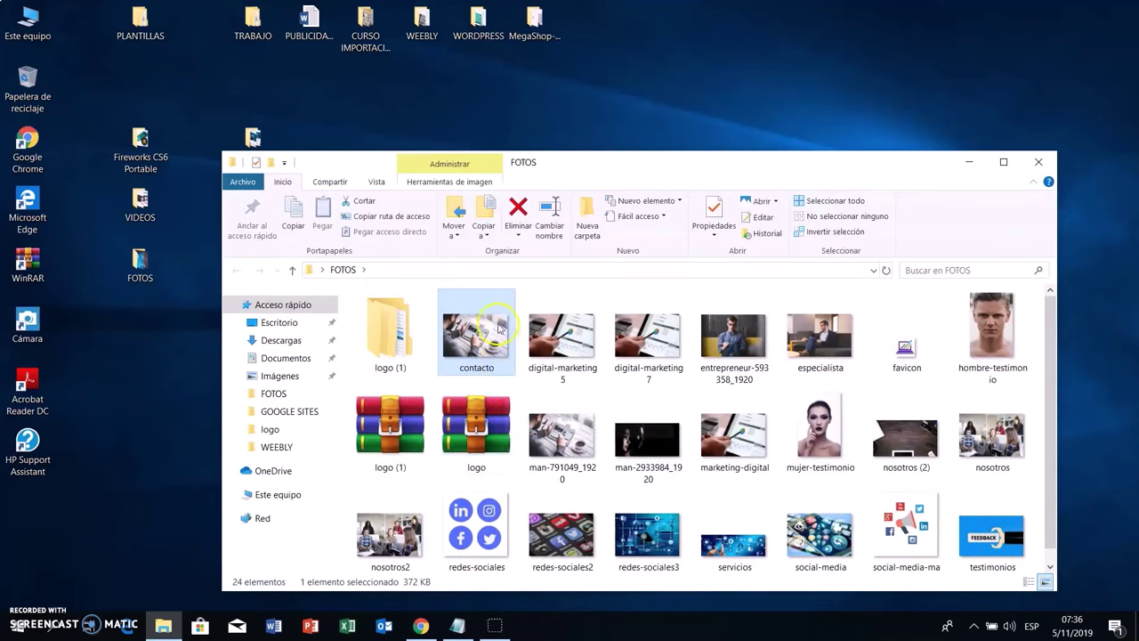
left_click(563, 454)
left_click(485, 345)
left_click(550, 427)
left_click(487, 333)
left_click(575, 429)
right_click(575, 429)
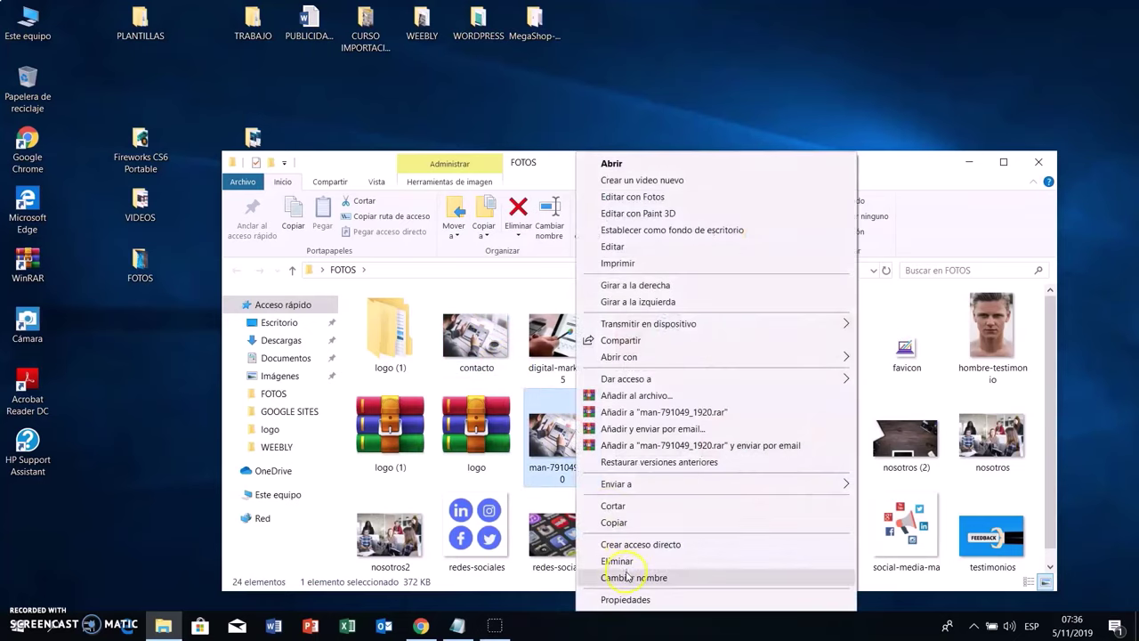
left_click(628, 577)
type("contacto2")
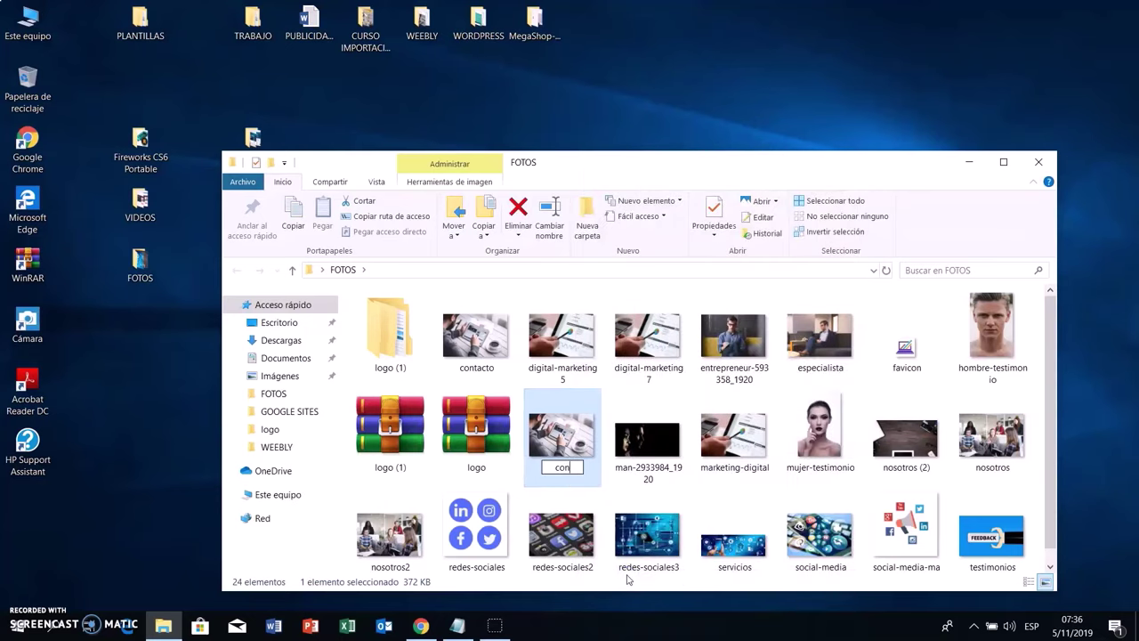
left_click(752, 534)
left_click(976, 171)
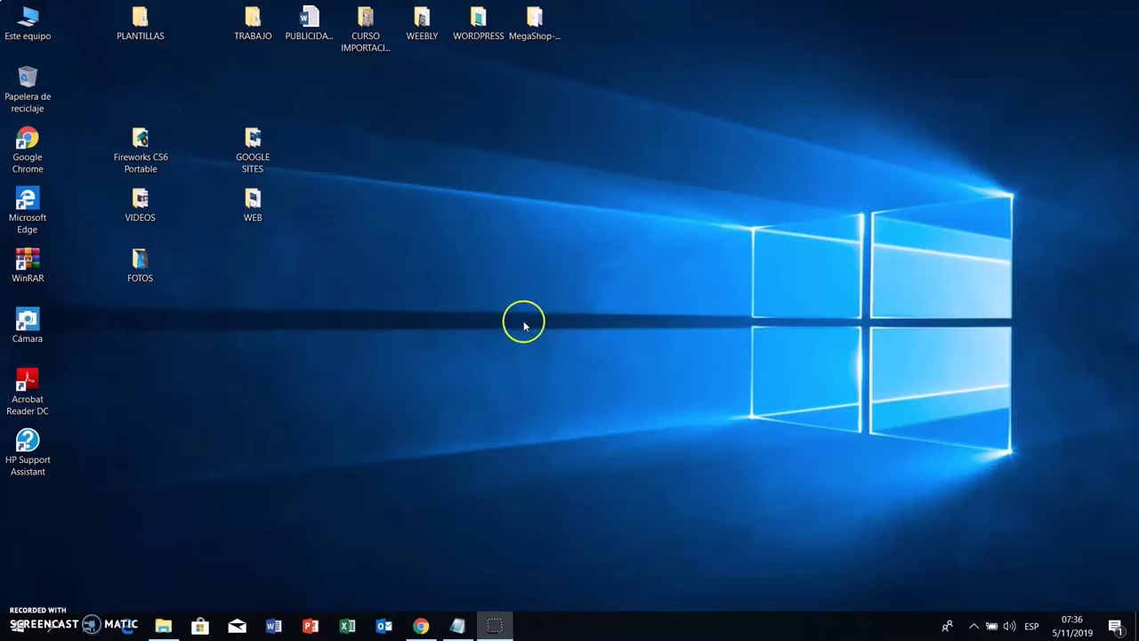
left_click(423, 623)
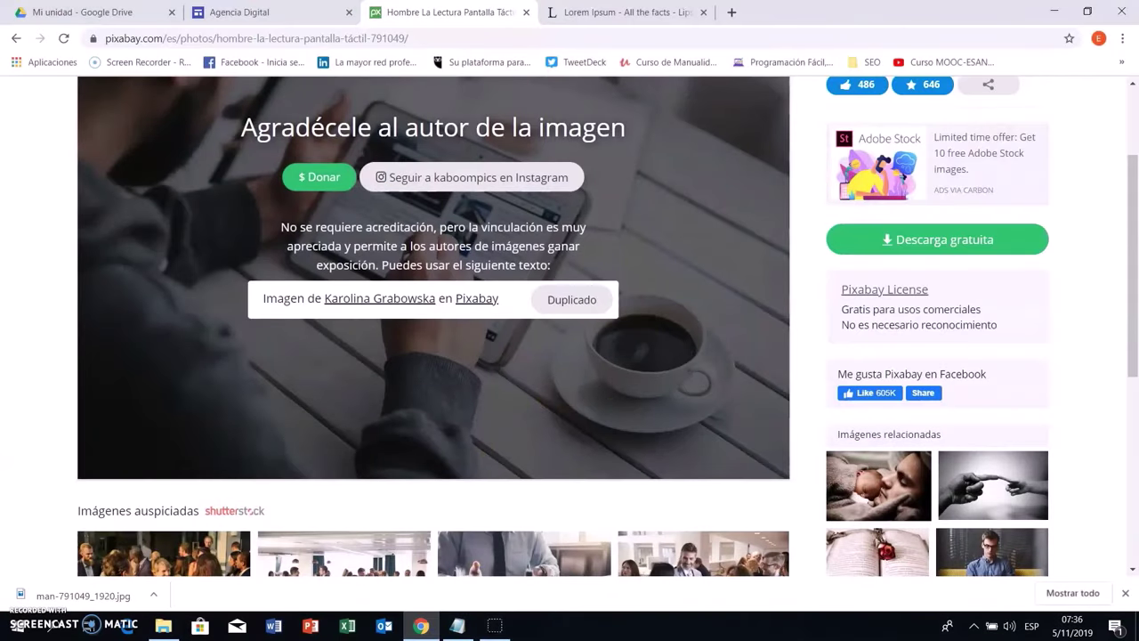
Step: Upload contacto2 from the computer as the Contacto page's header background image
left_click(239, 11)
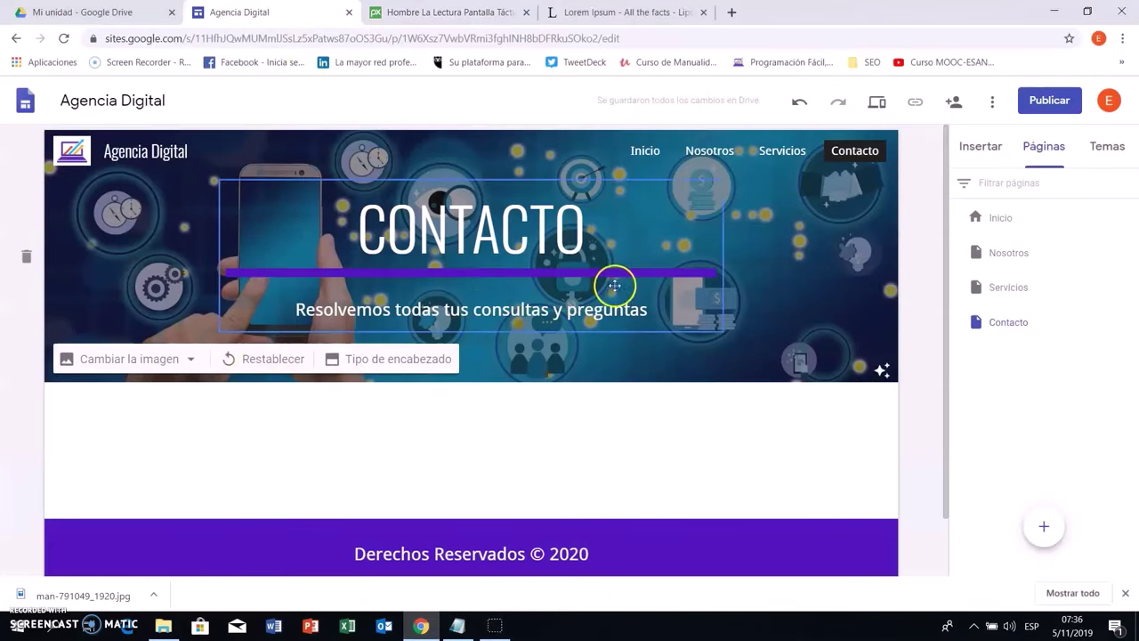
left_click(1128, 598)
left_click(163, 359)
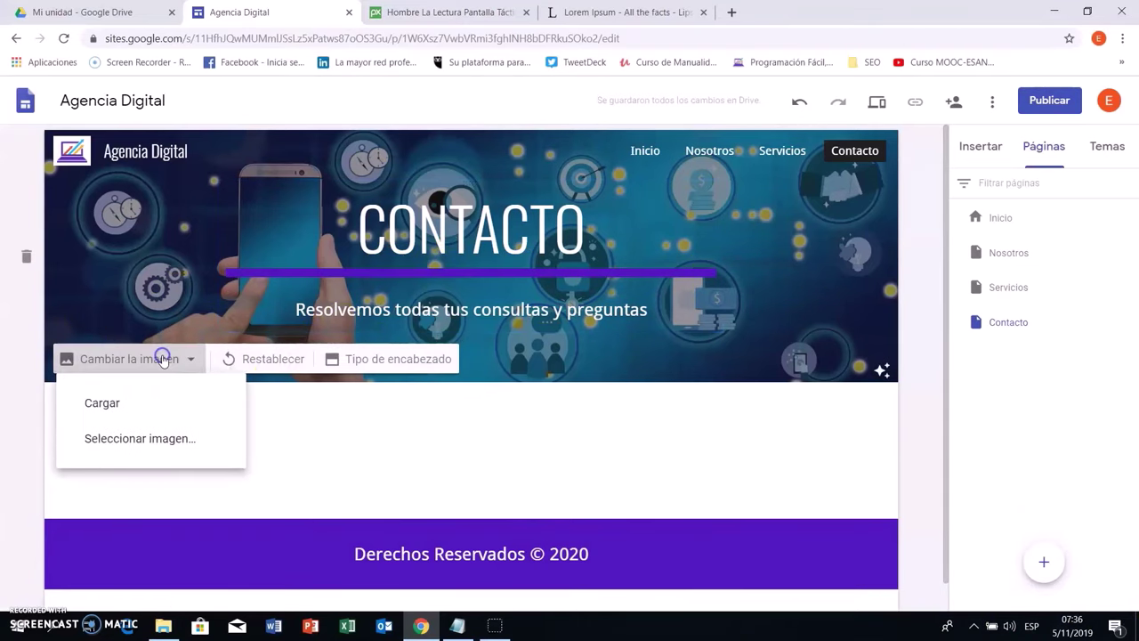
left_click(160, 401)
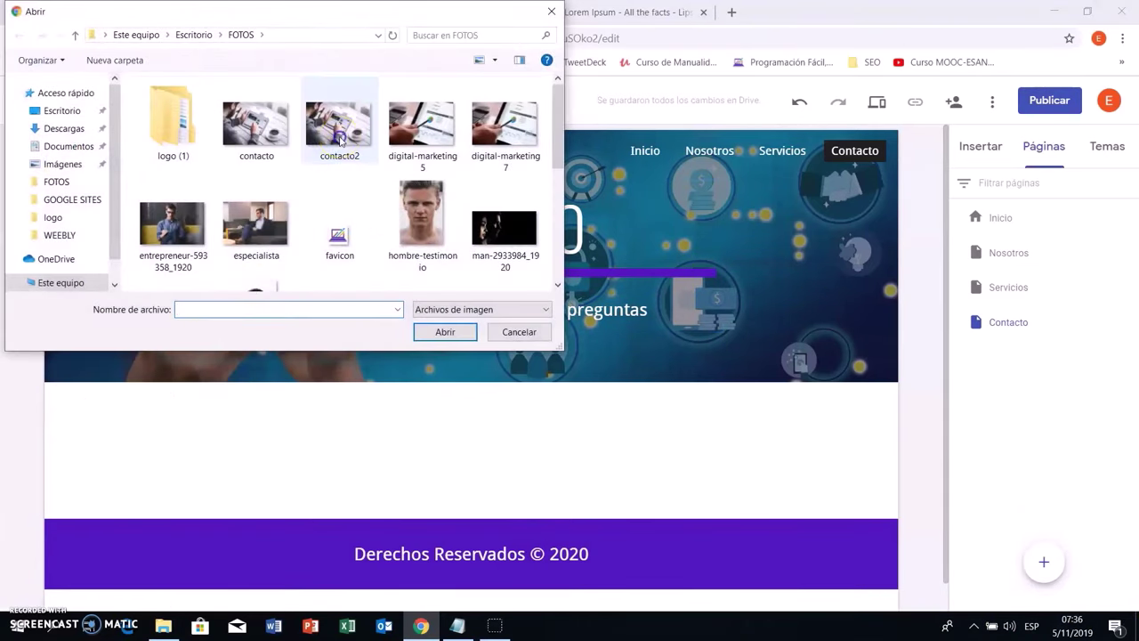
double_click(341, 140)
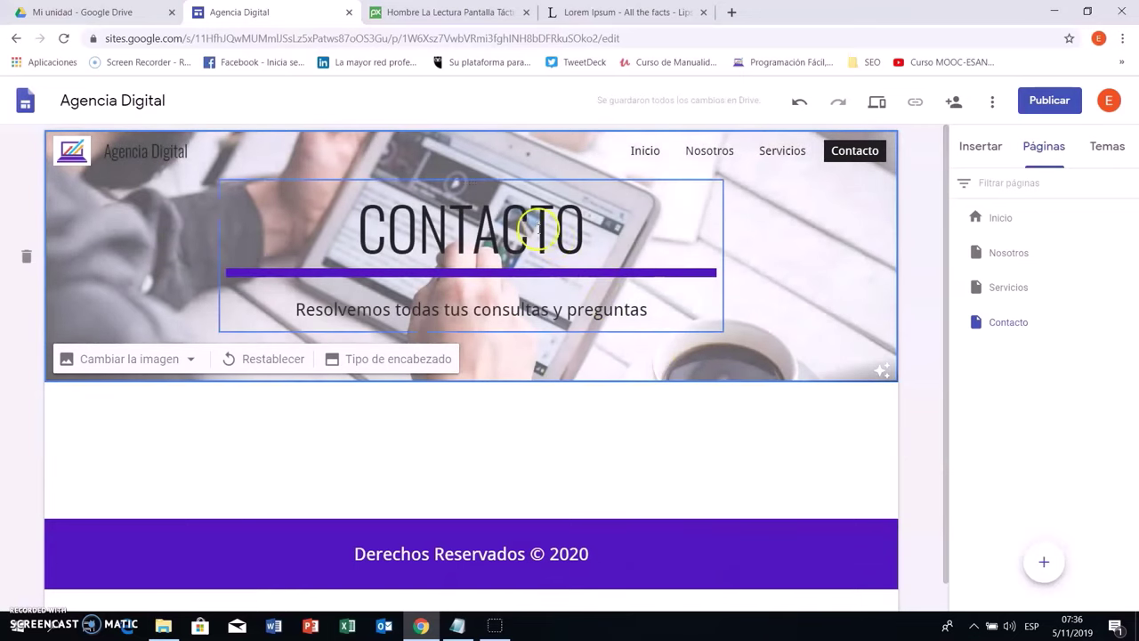
scroll(470, 412, "down", 1)
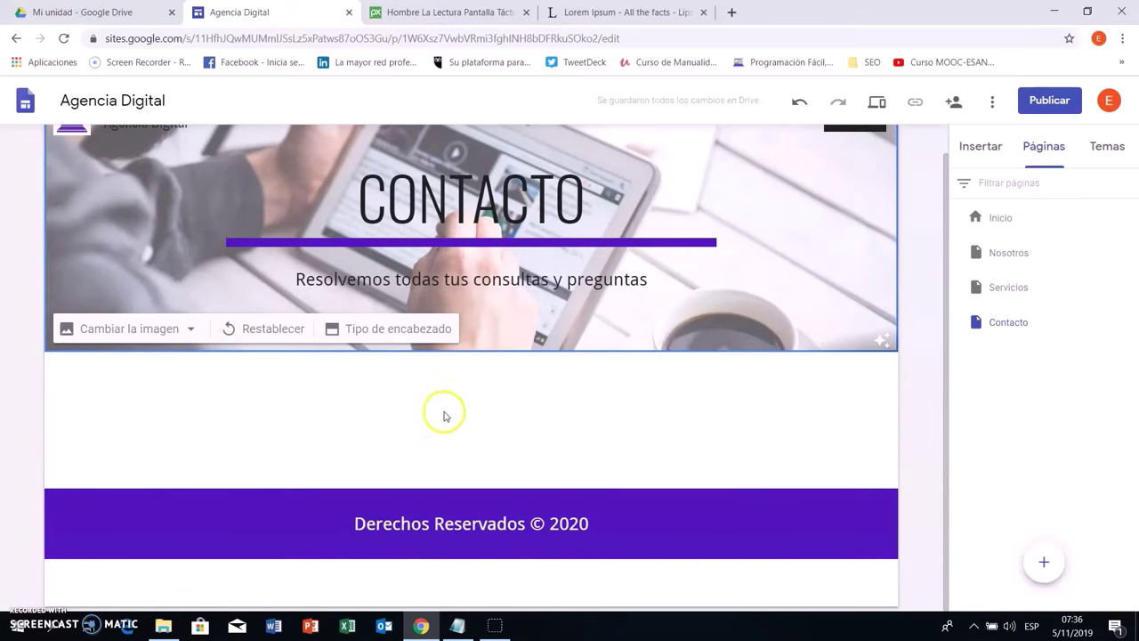
Step: Choose Mapa from the Insertar panel and focus the location search field
left_click(975, 151)
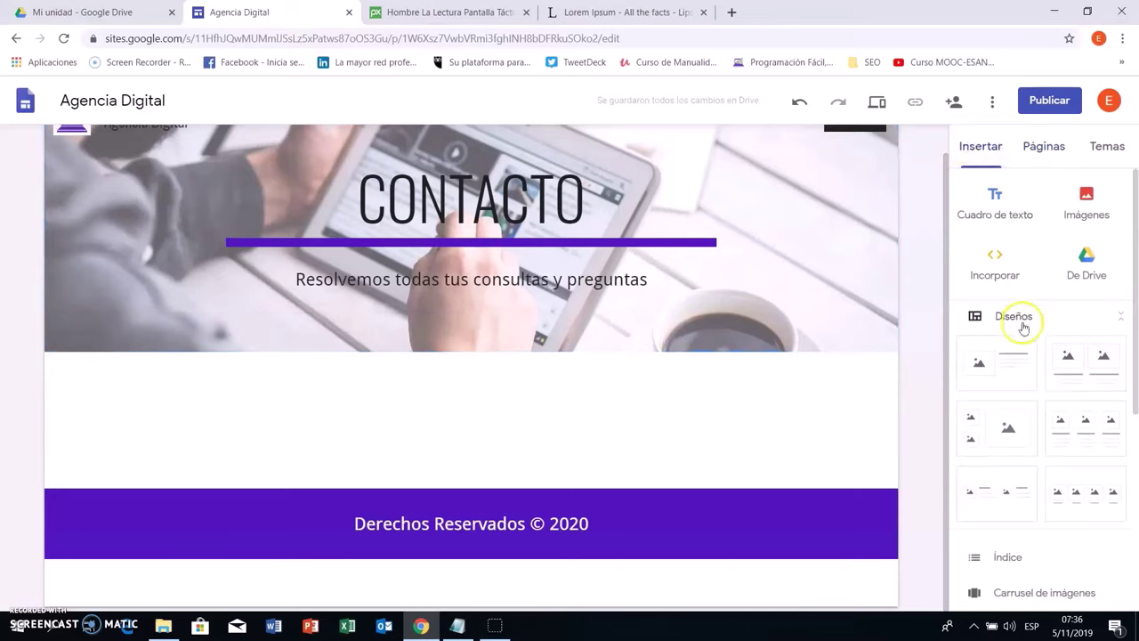
scroll(1053, 296, "down", 1)
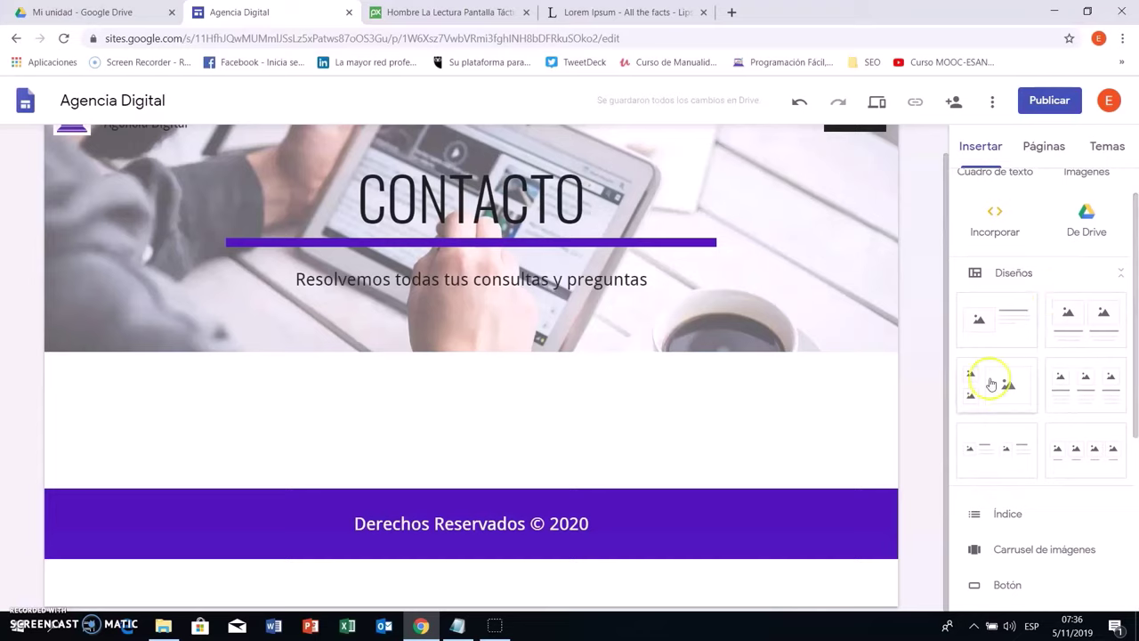
left_click_drag(1128, 309, 1133, 407)
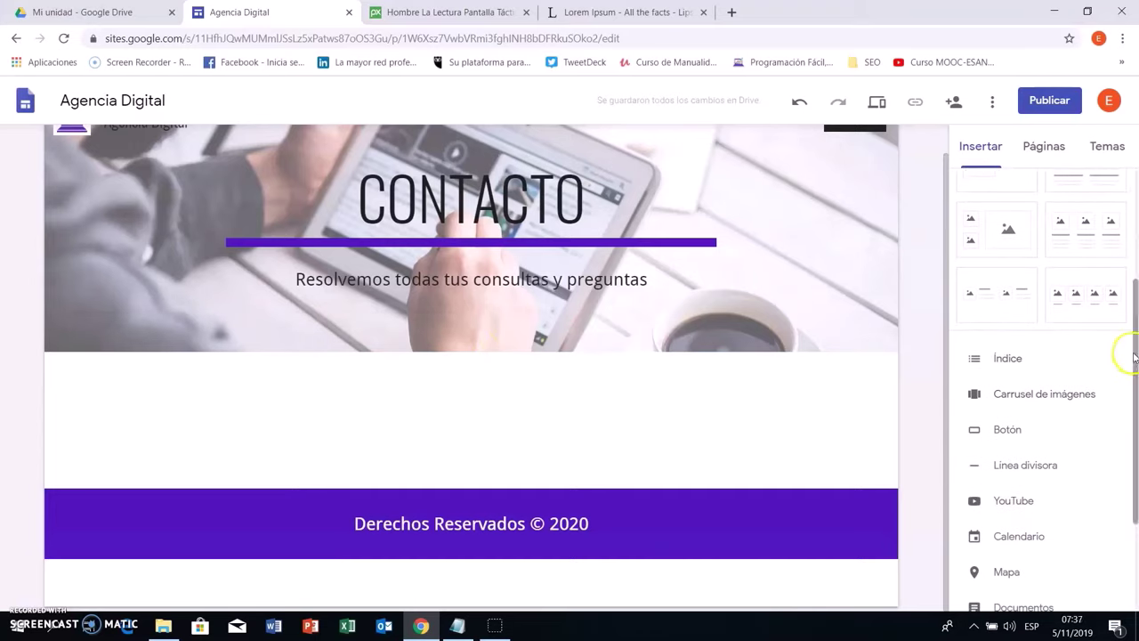
left_click_drag(1135, 361, 1135, 443)
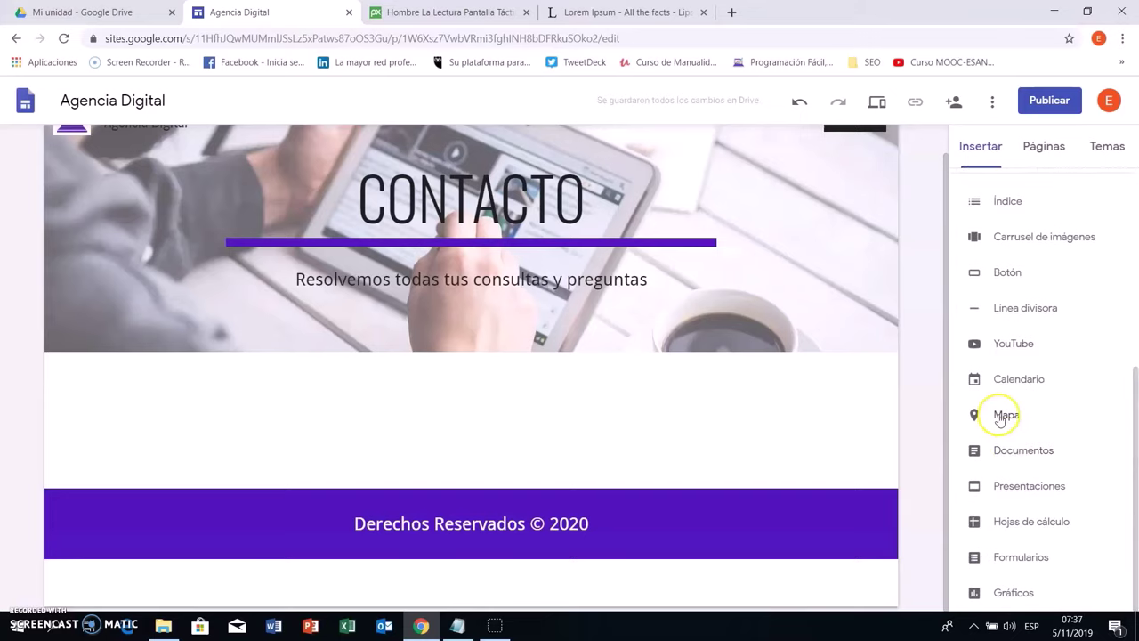
left_click(999, 418)
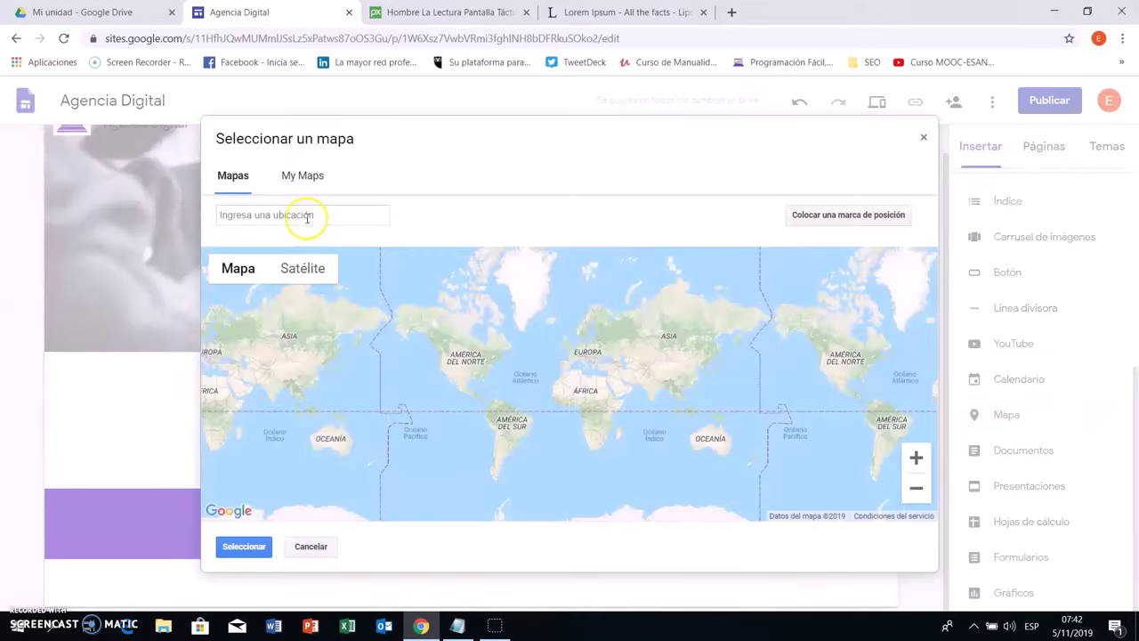
left_click(307, 217)
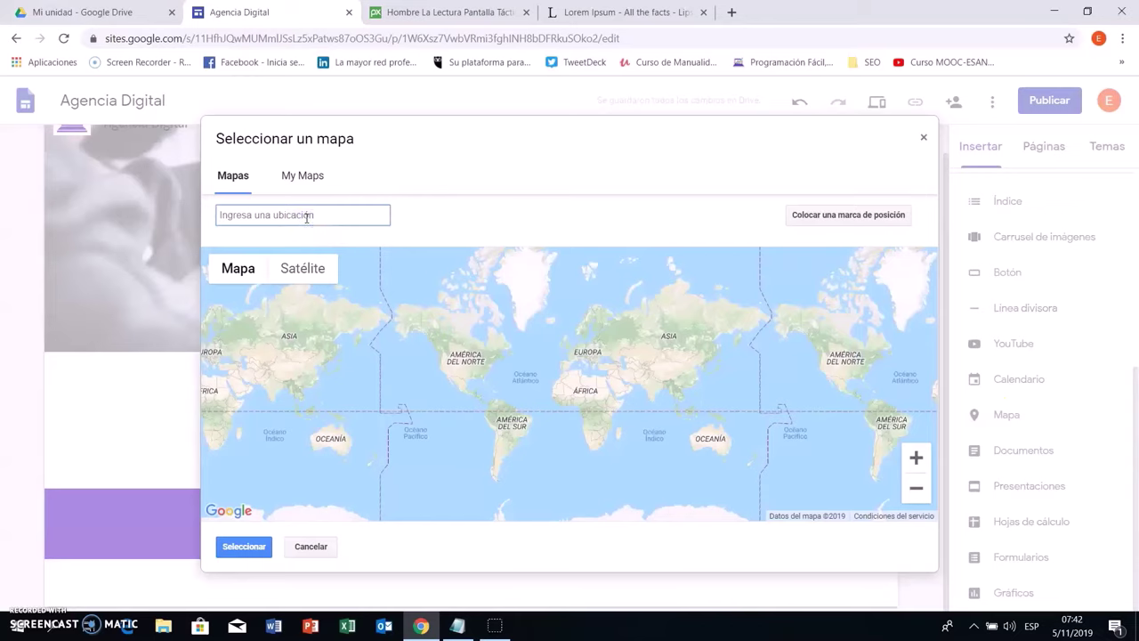
Step: Copy the Dirección address from the Notepad notes, then minimize Notepad
left_click(458, 625)
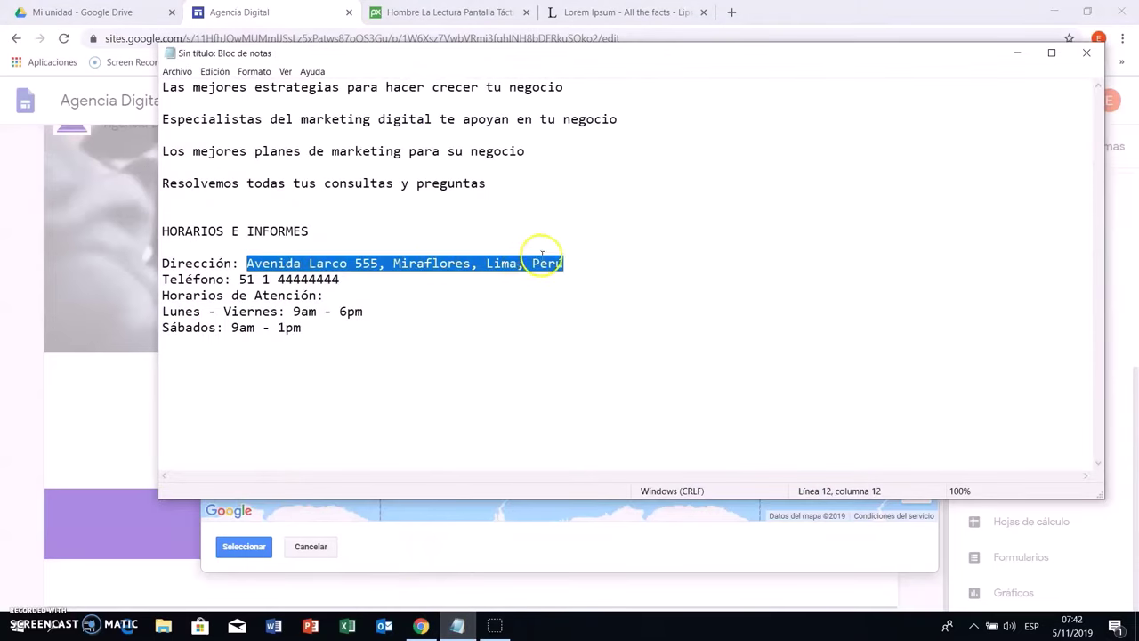
left_click(540, 262)
left_click_drag(574, 262, 277, 263)
right_click(276, 263)
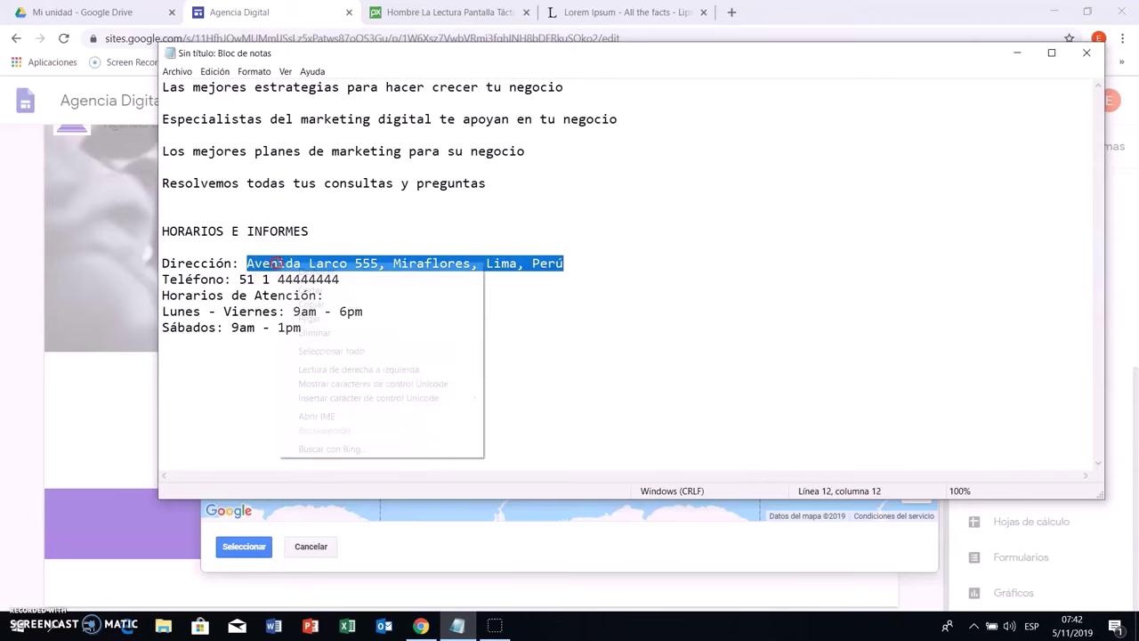
left_click(307, 302)
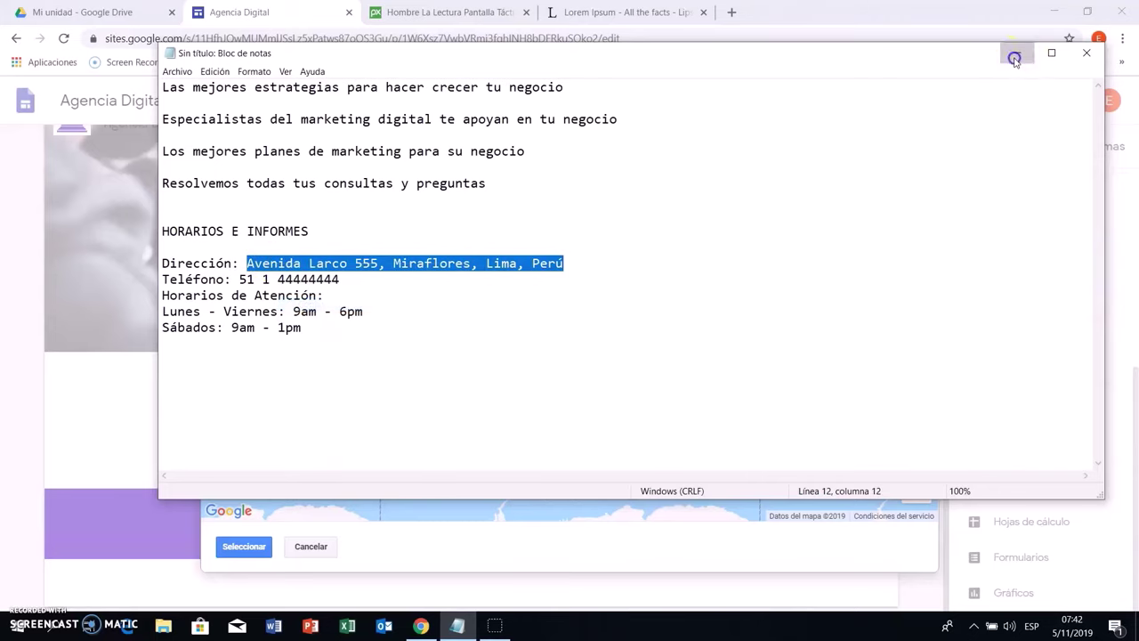
left_click(1017, 54)
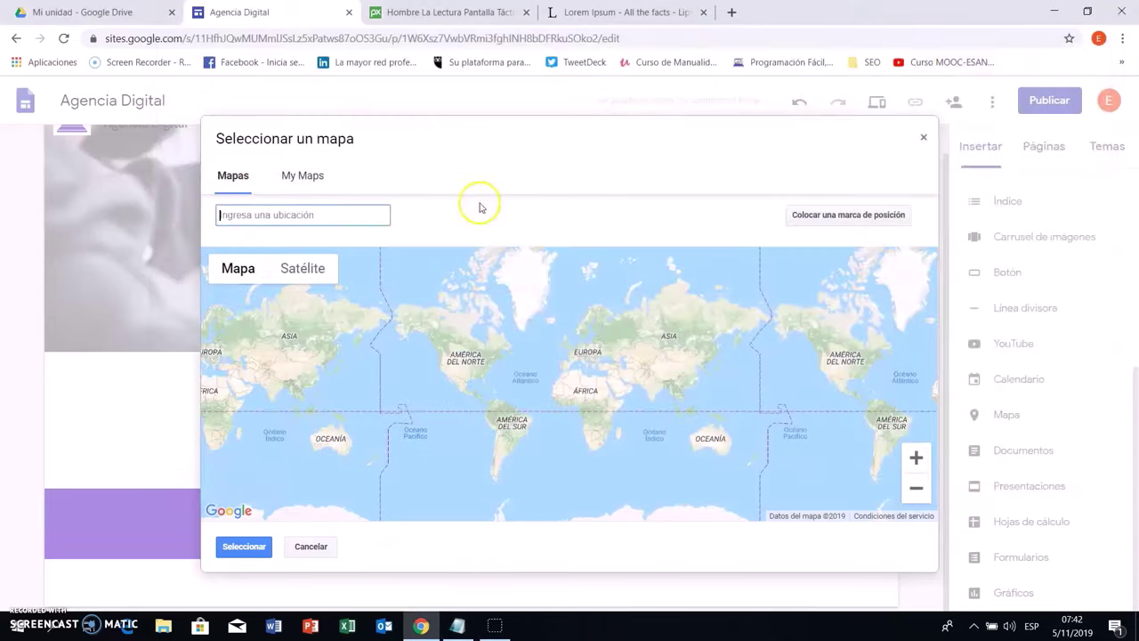
right_click(323, 215)
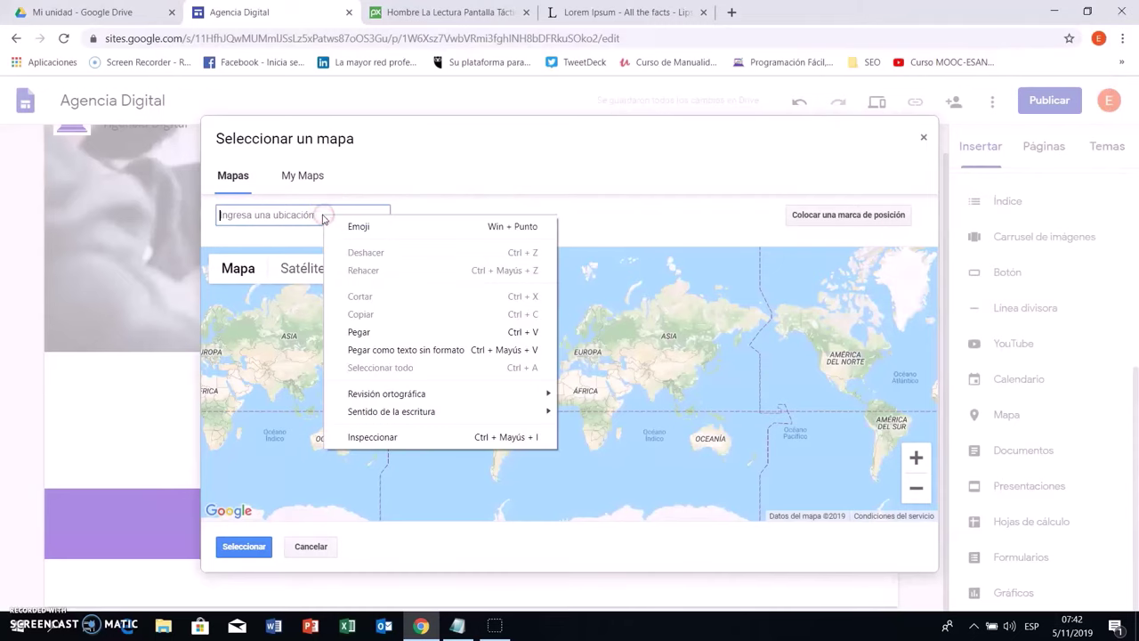
Step: Paste the address, pick the Avenida Jose Larco suggestion, and insert that map
left_click(392, 332)
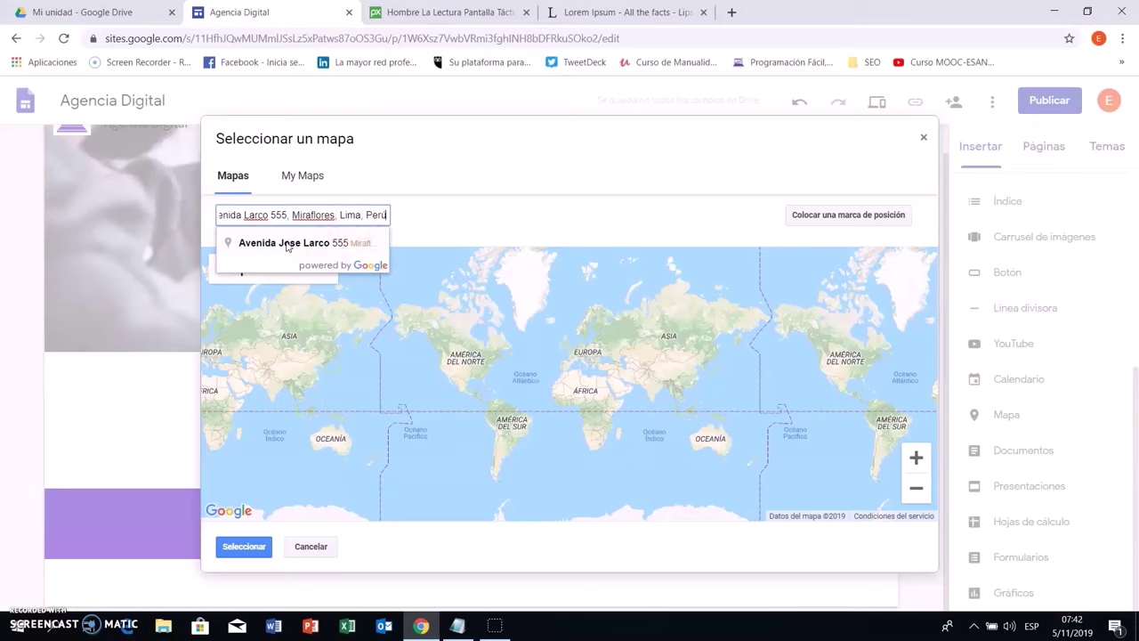
left_click(285, 244)
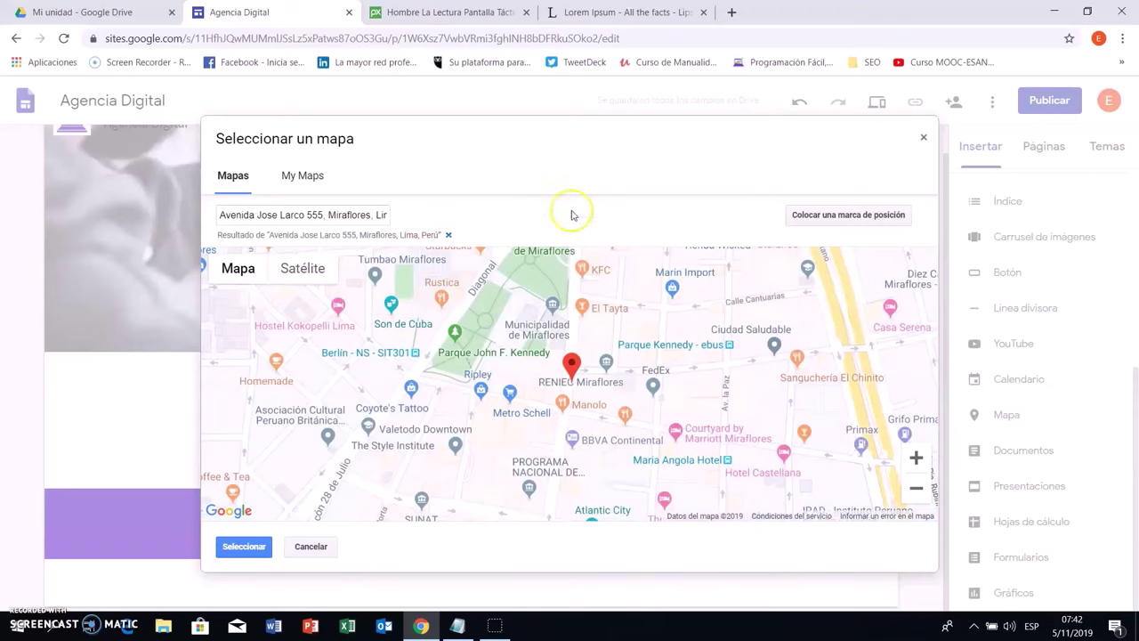
left_click(917, 458)
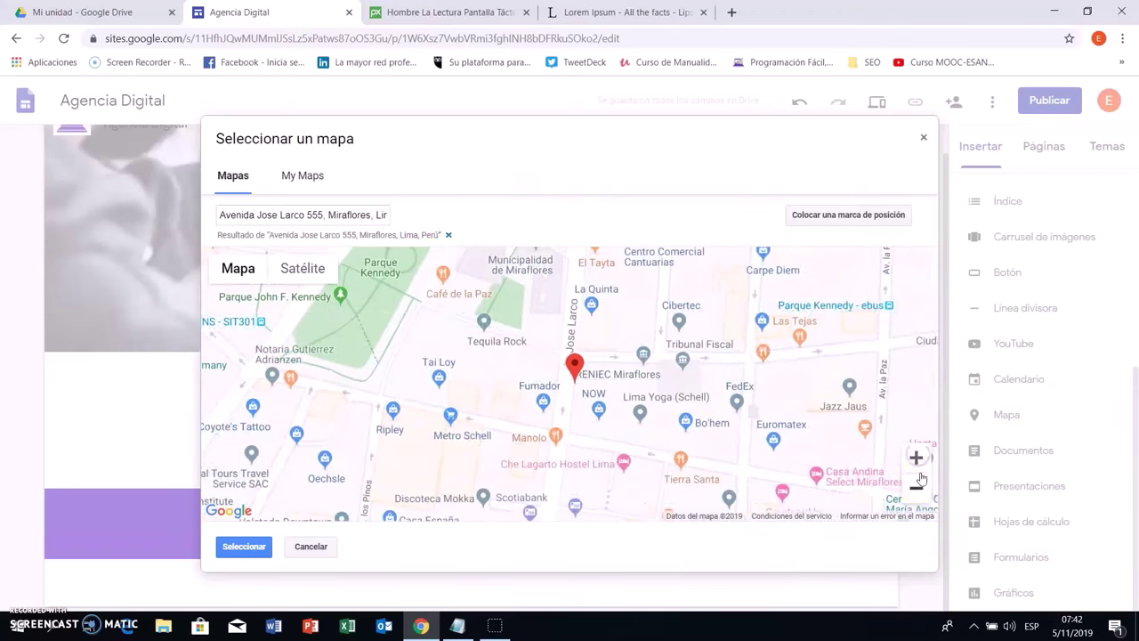
left_click(916, 491)
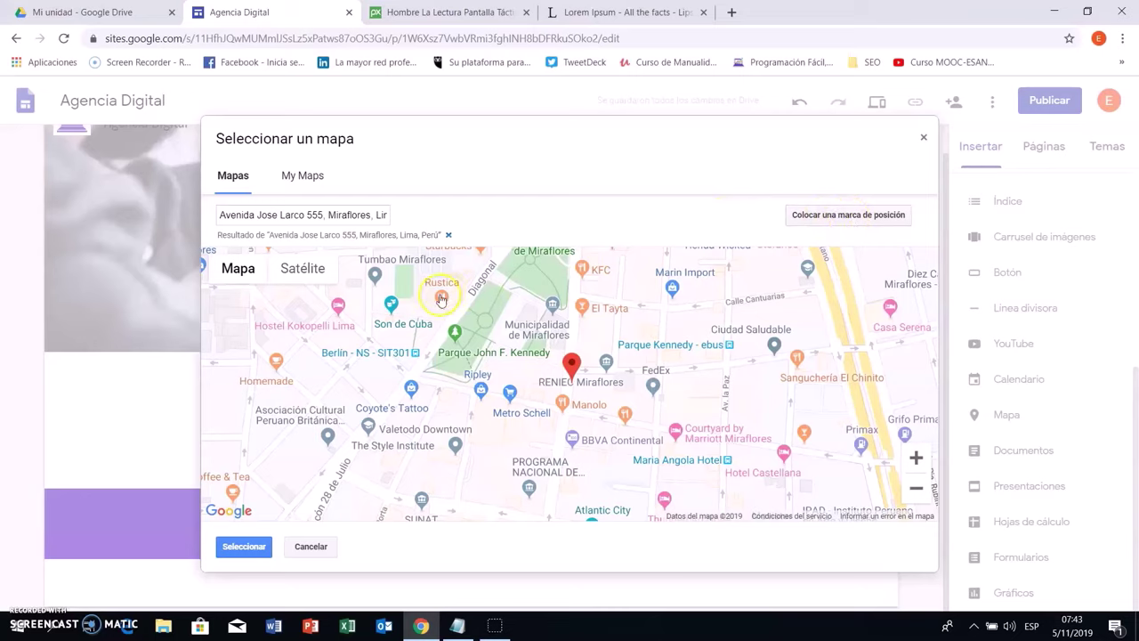
mouse_move(233, 266)
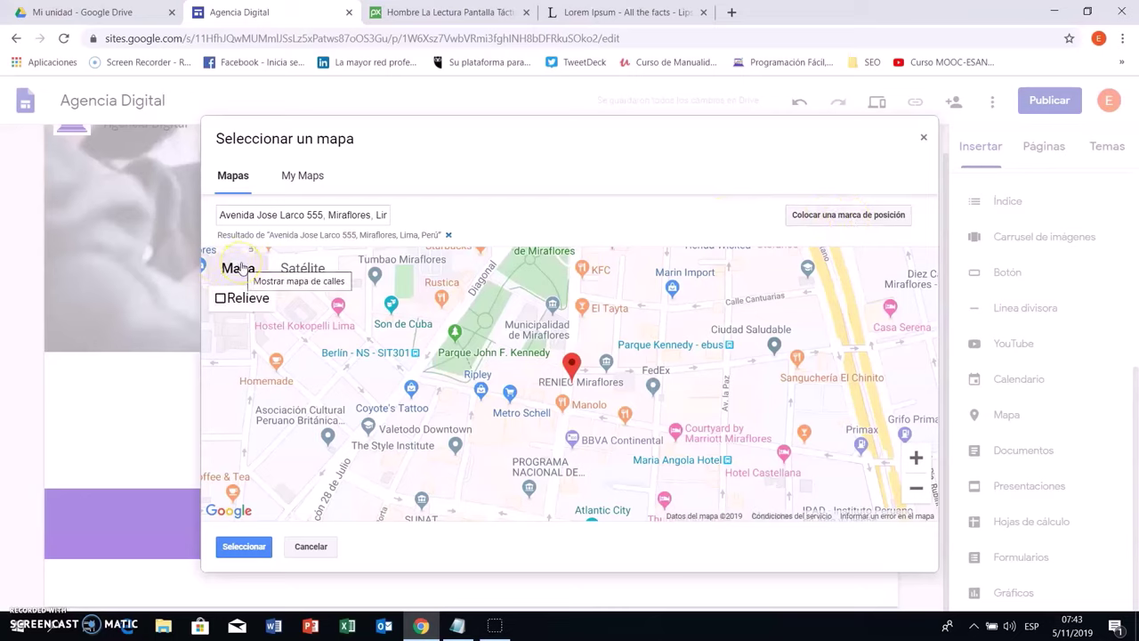
left_click(252, 550)
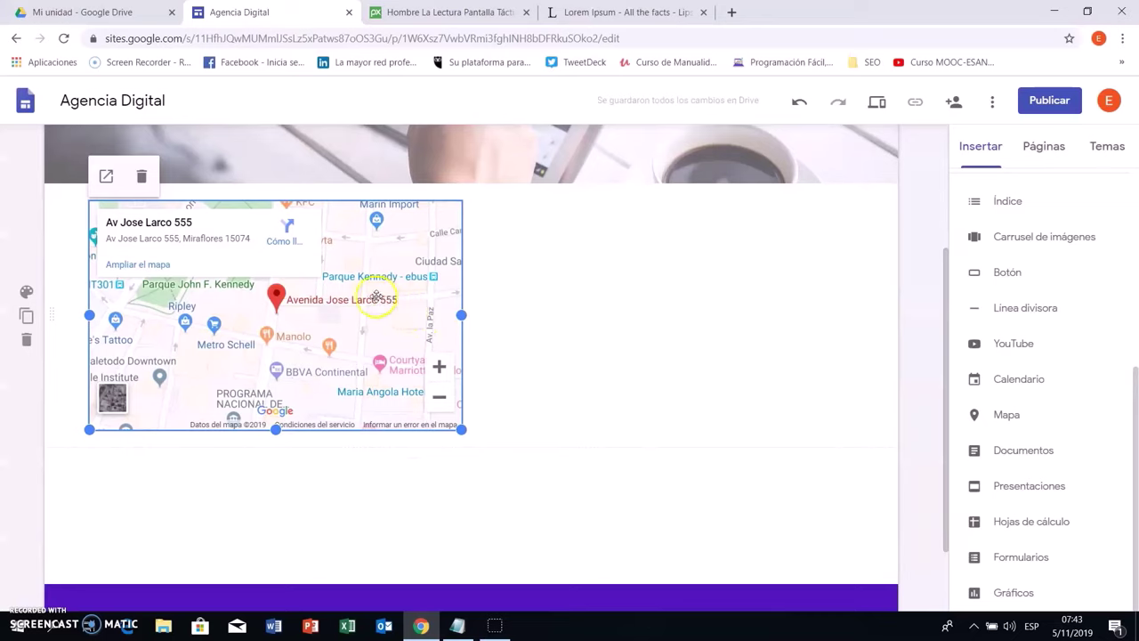
Step: Shift the map right, add a text box on its left, and select the HORARIOS E INFORMES notes
left_click_drag(344, 295, 683, 300)
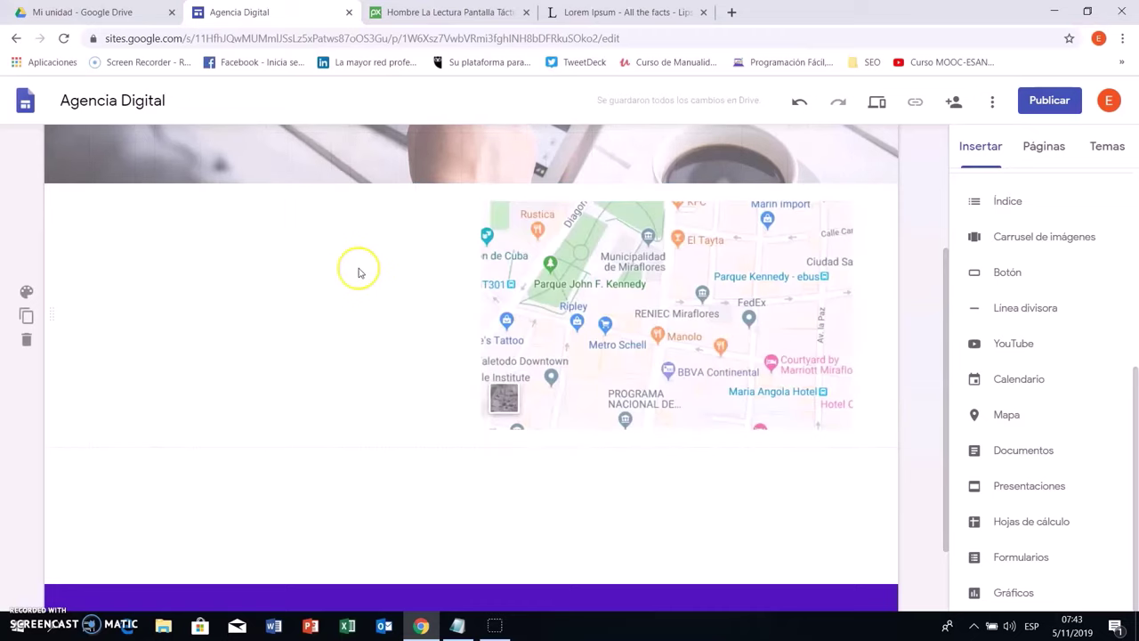
left_click(217, 247)
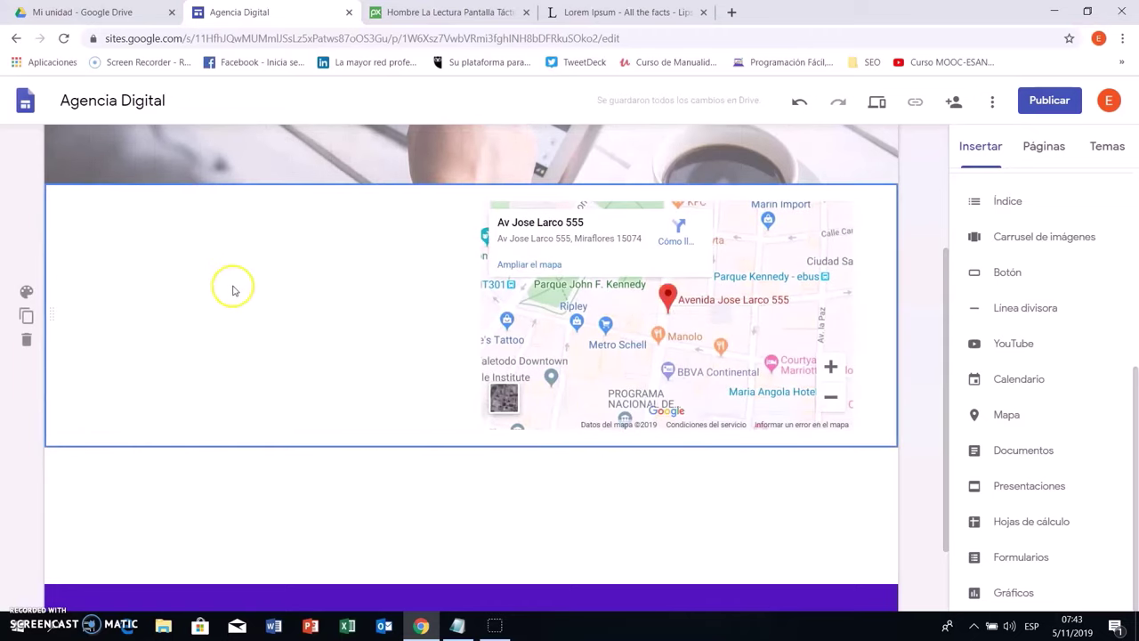
double_click(162, 257)
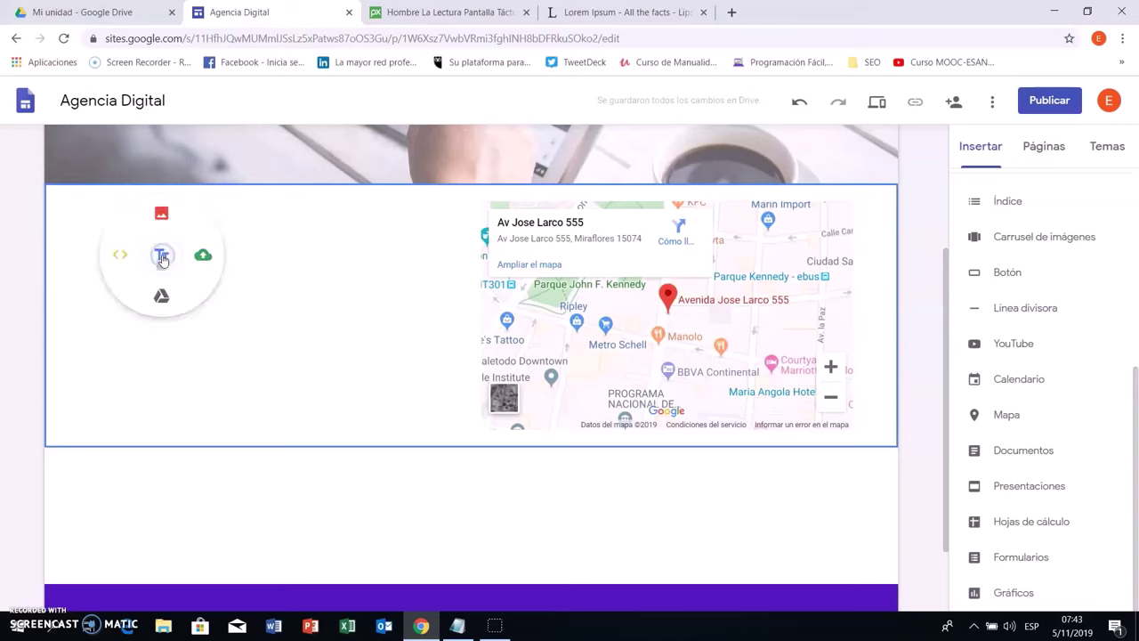
left_click(160, 258)
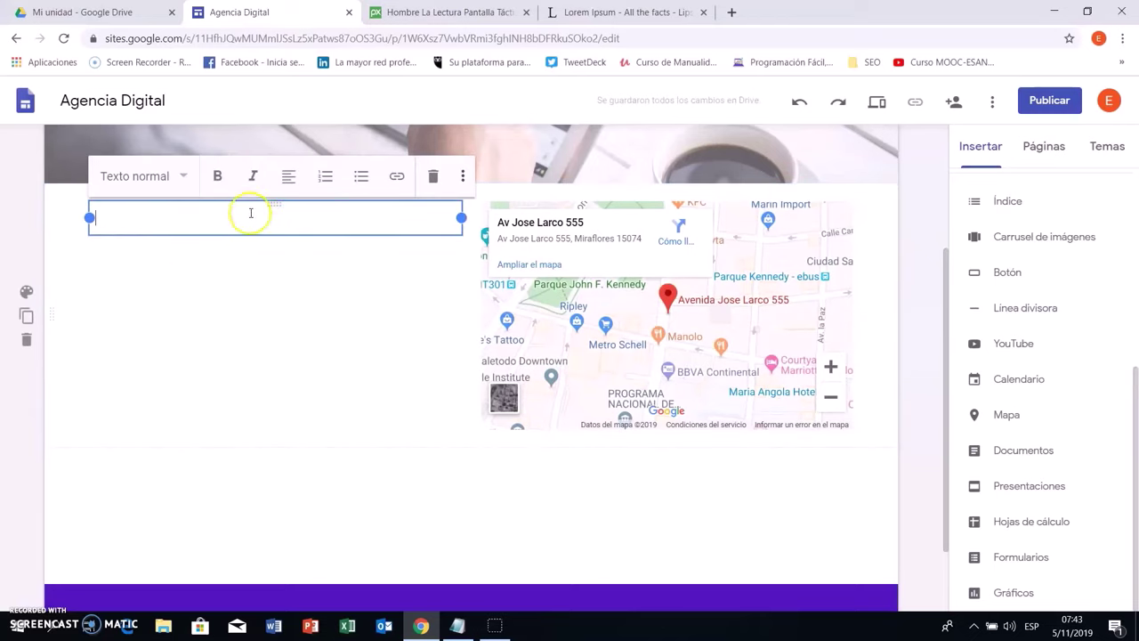
left_click(457, 625)
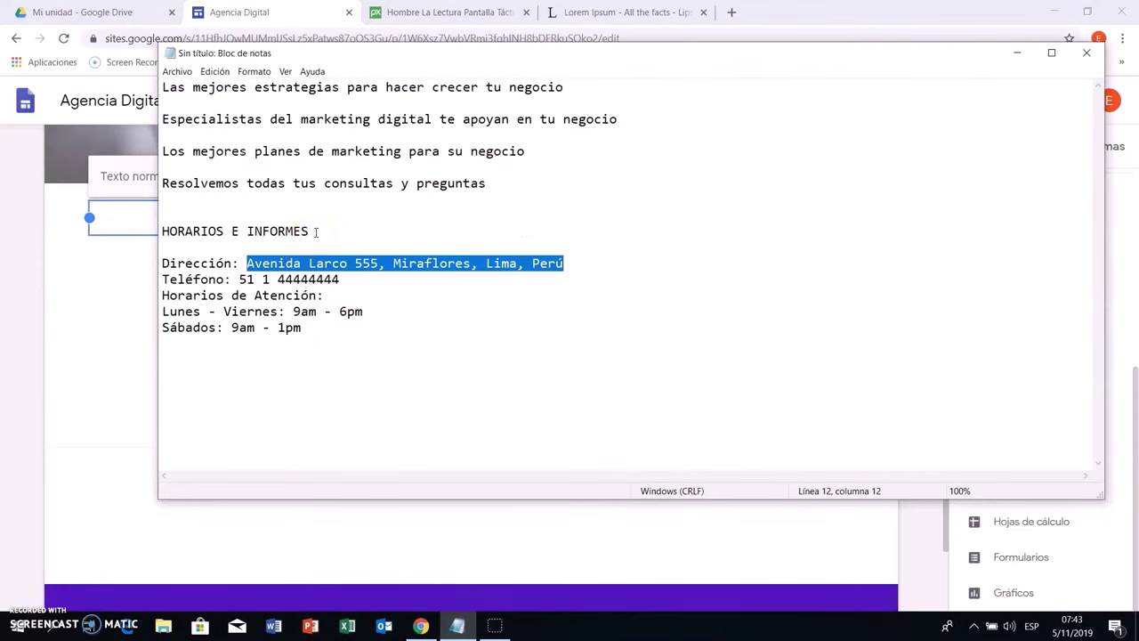
left_click_drag(303, 328, 157, 232)
right_click(182, 231)
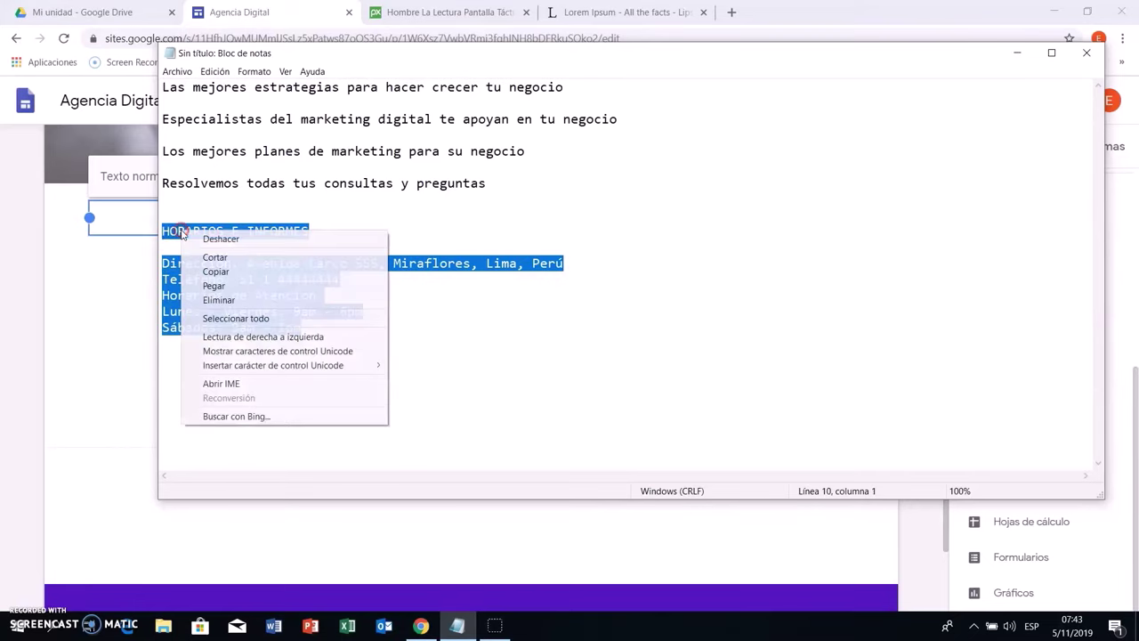
left_click(236, 270)
left_click(1017, 55)
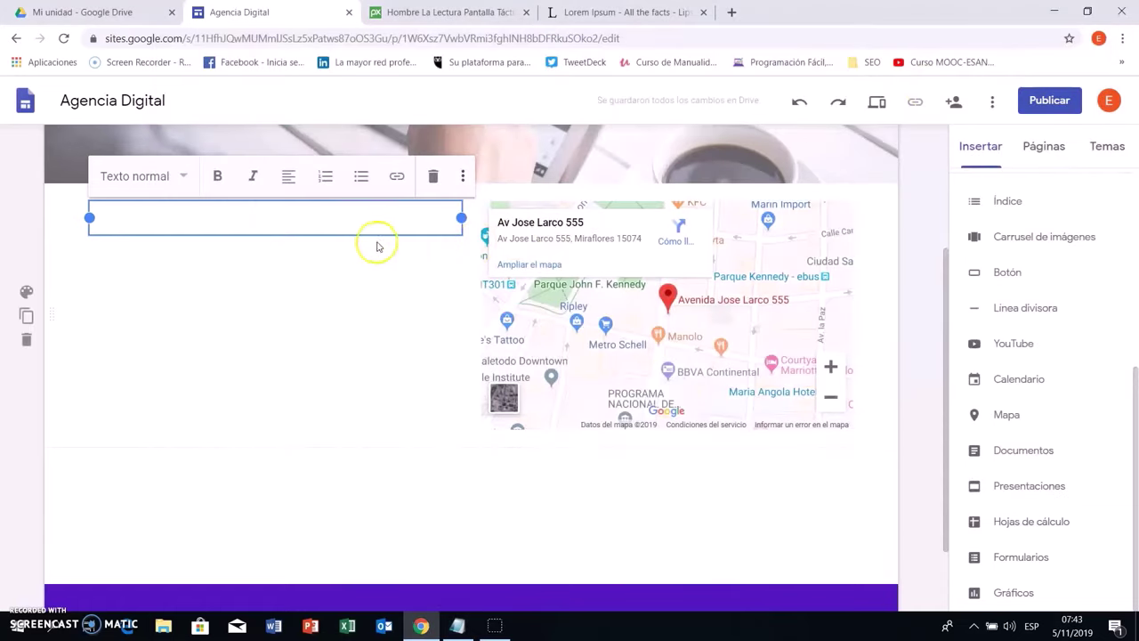
right_click(326, 222)
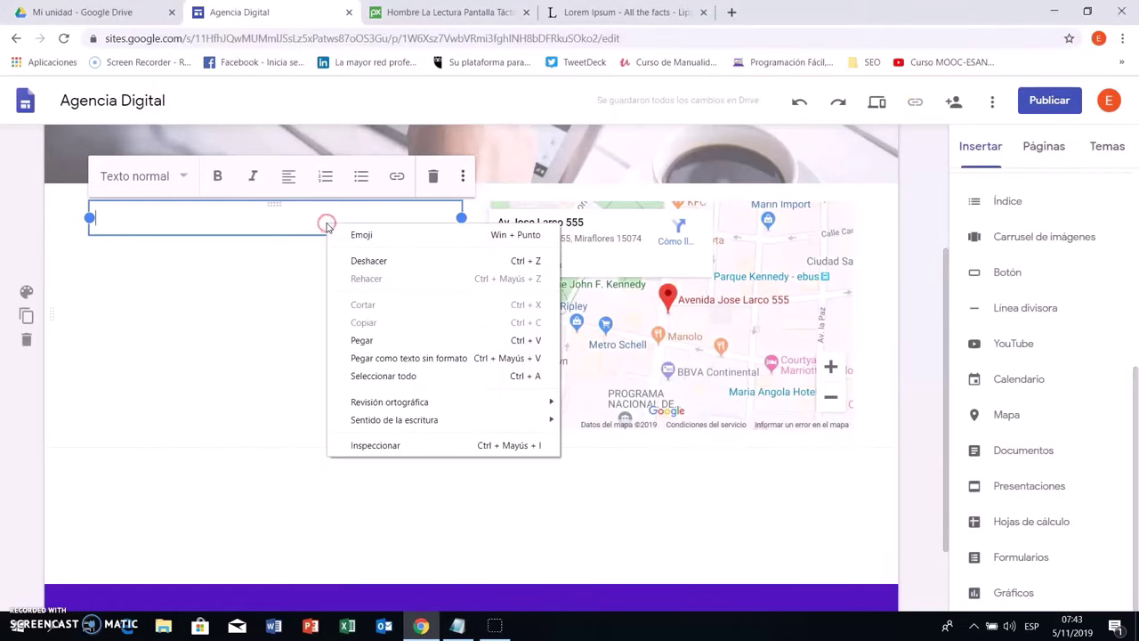
left_click(366, 339)
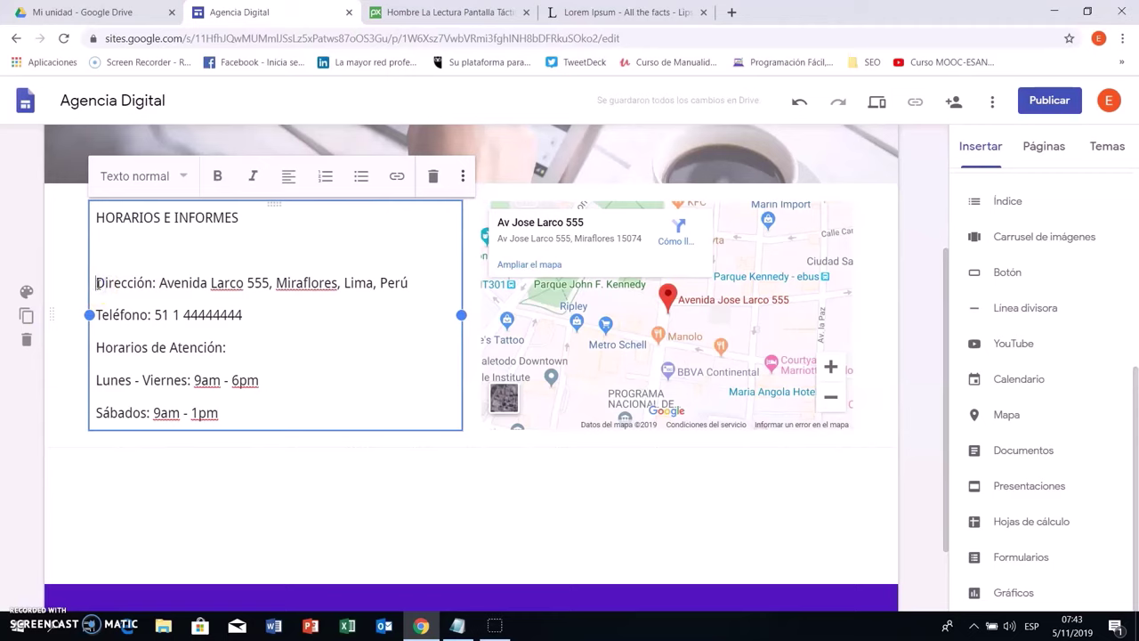
key("BackSpace")
left_click(245, 228)
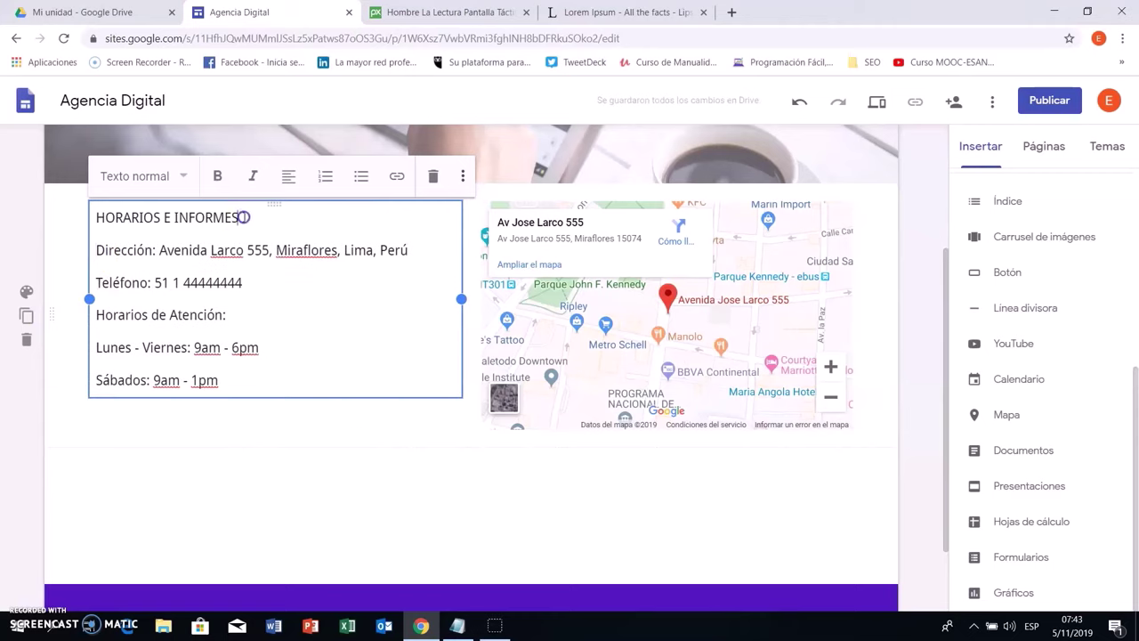
left_click_drag(244, 217, 96, 217)
left_click(218, 177)
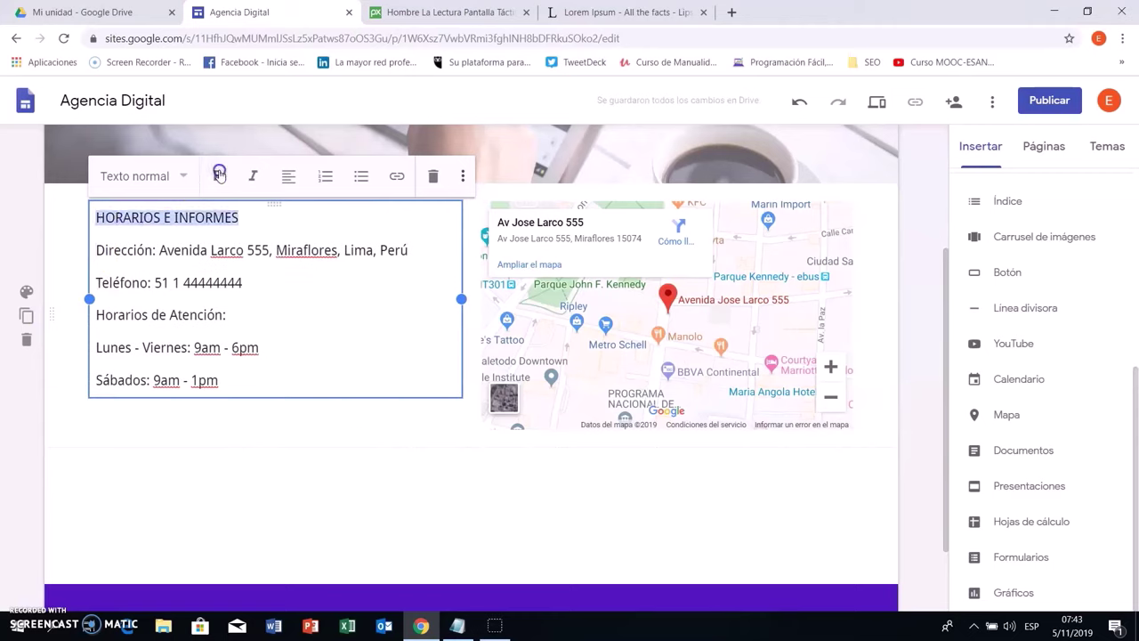
left_click(219, 175)
left_click_drag(246, 218, 113, 219)
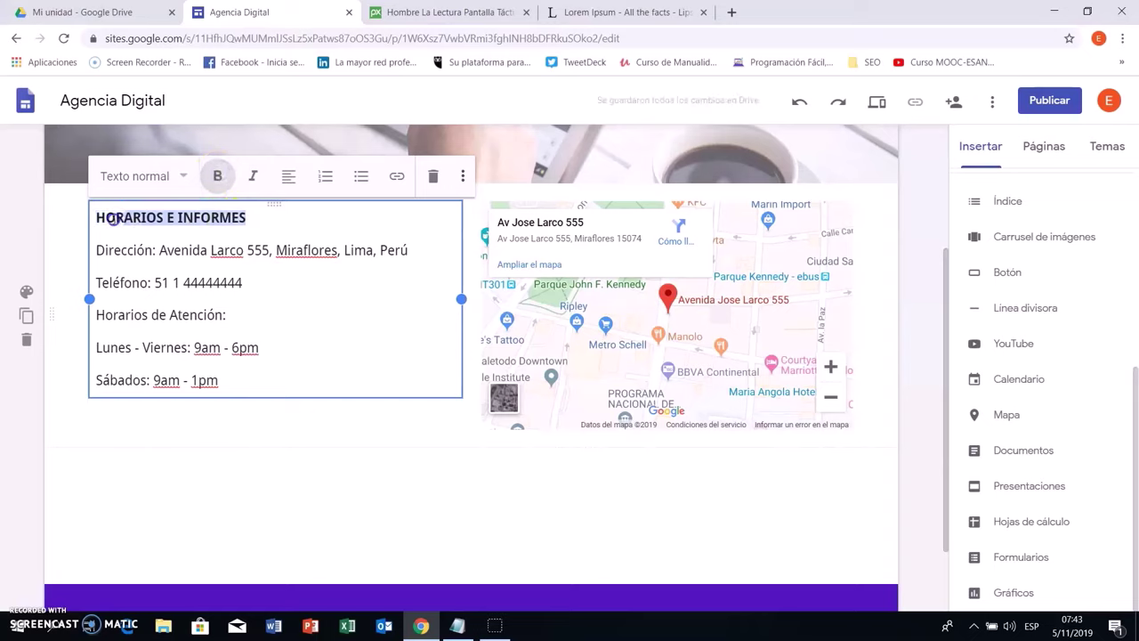
left_click(134, 175)
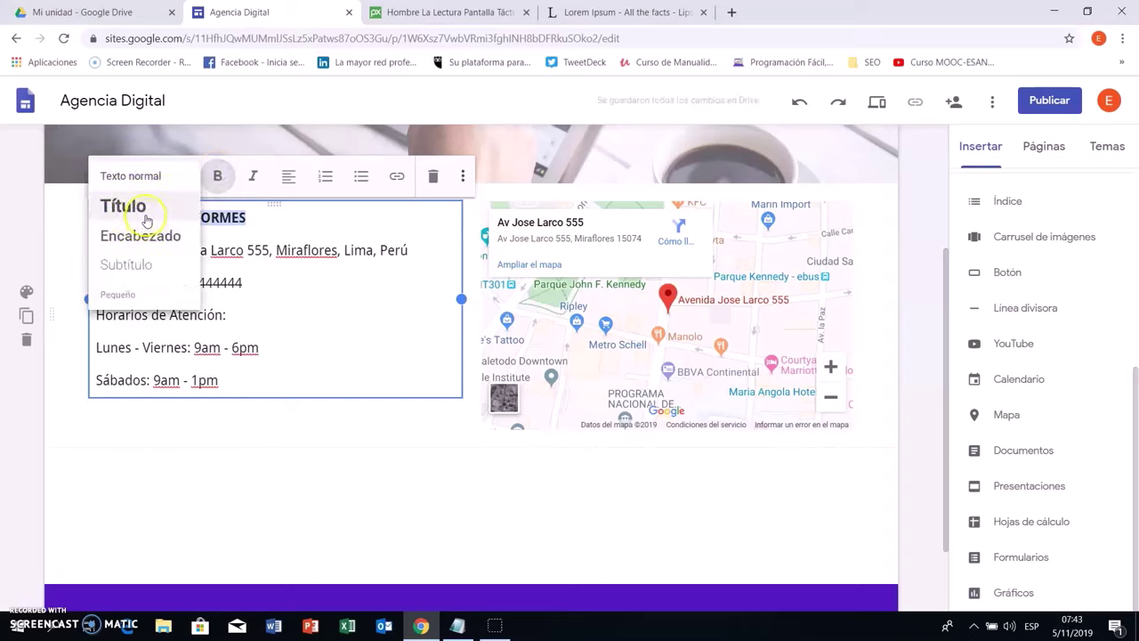
left_click(145, 217)
left_click(157, 181)
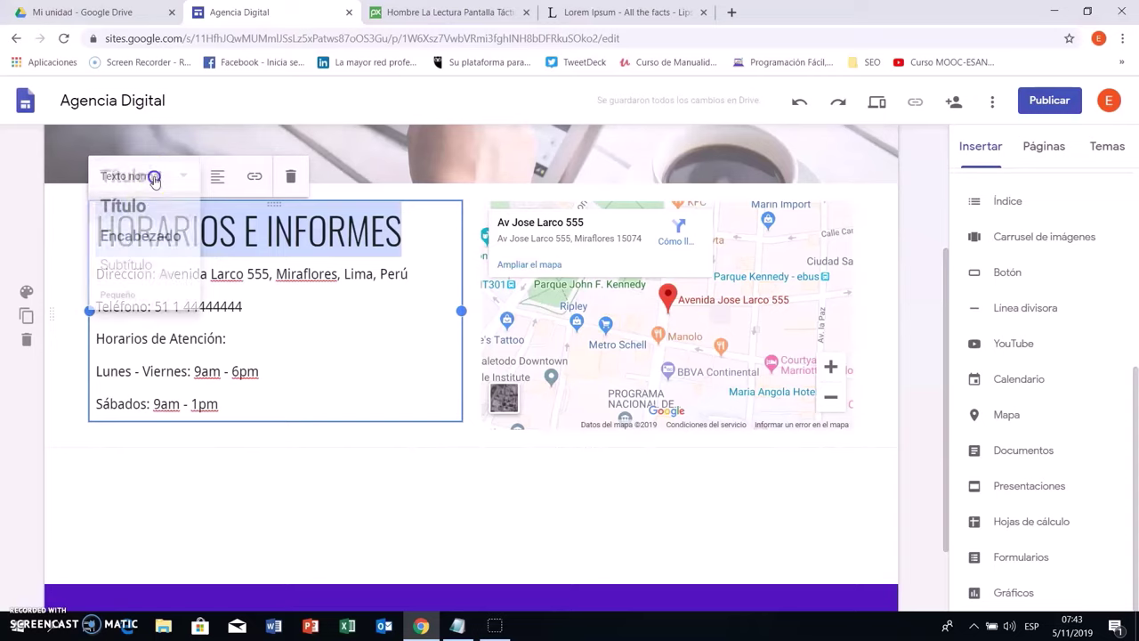
left_click(147, 234)
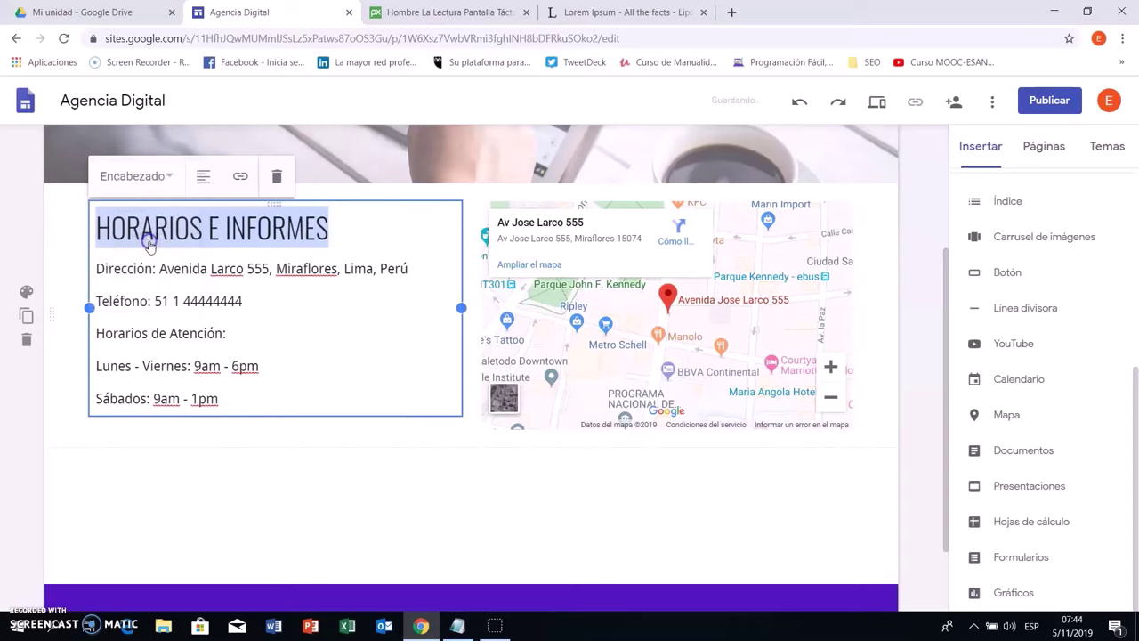
left_click(142, 176)
left_click(145, 261)
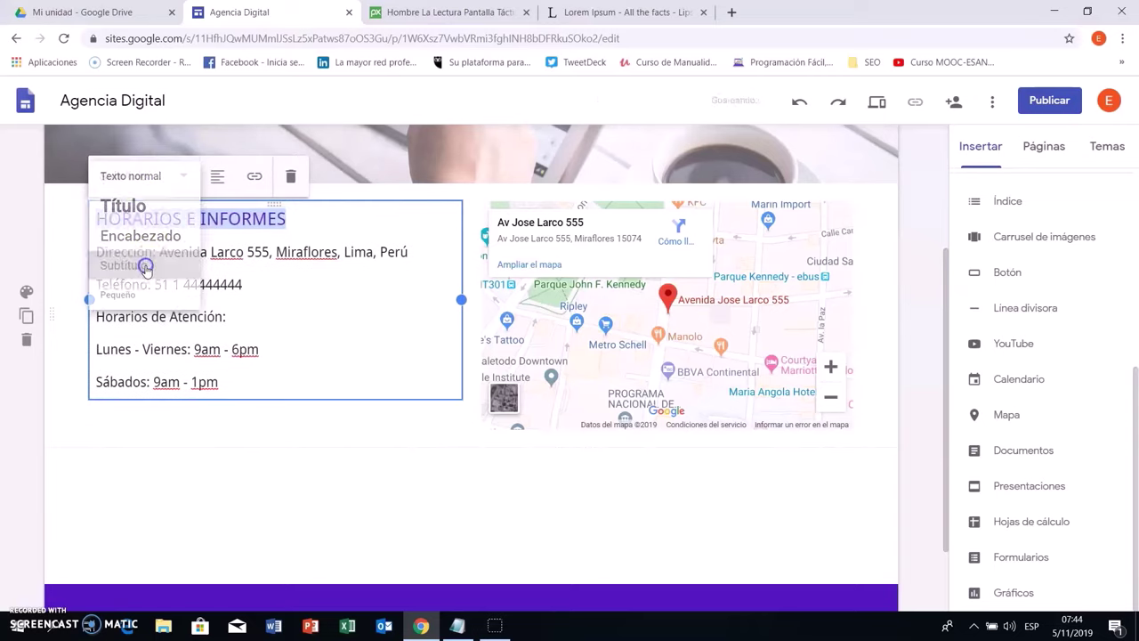
left_click(145, 176)
left_click(142, 234)
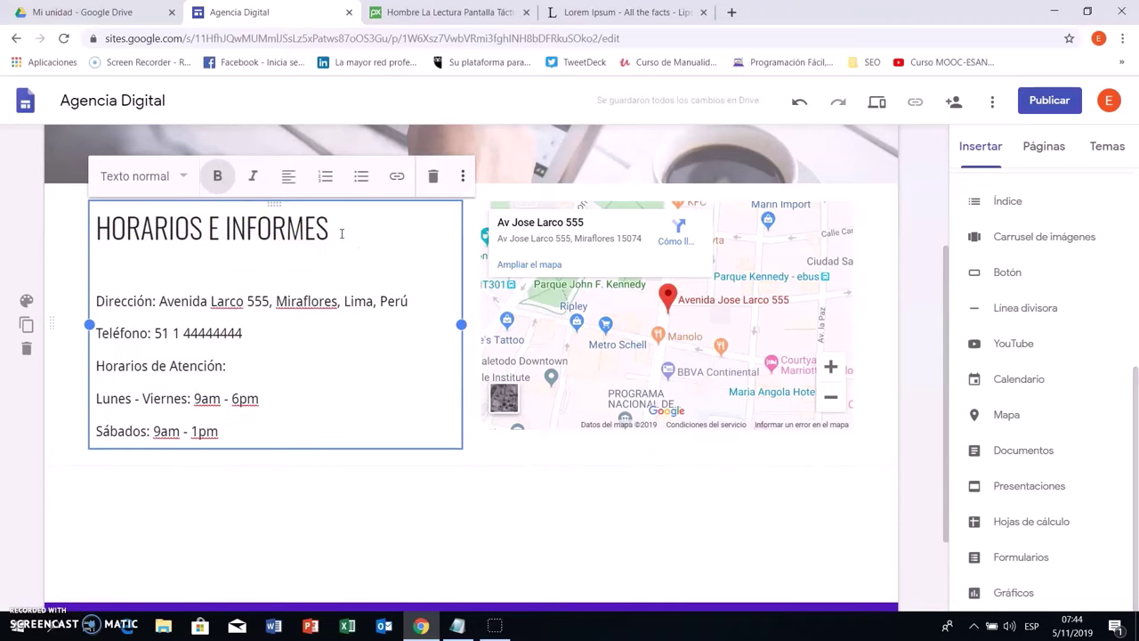
left_click(98, 299)
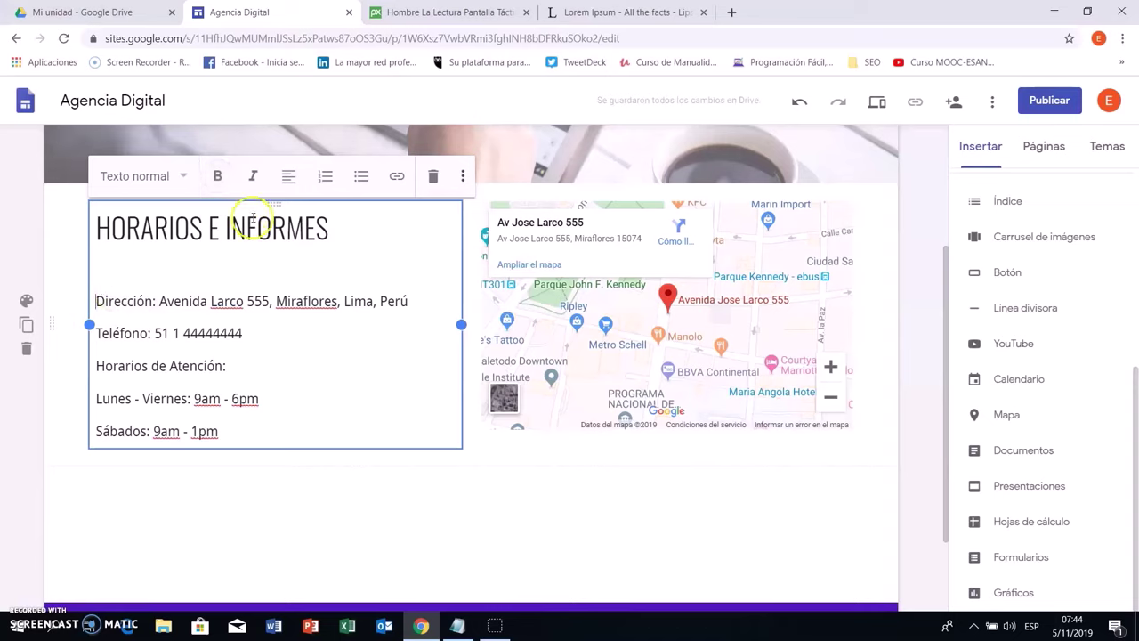
left_click_drag(242, 431, 98, 300)
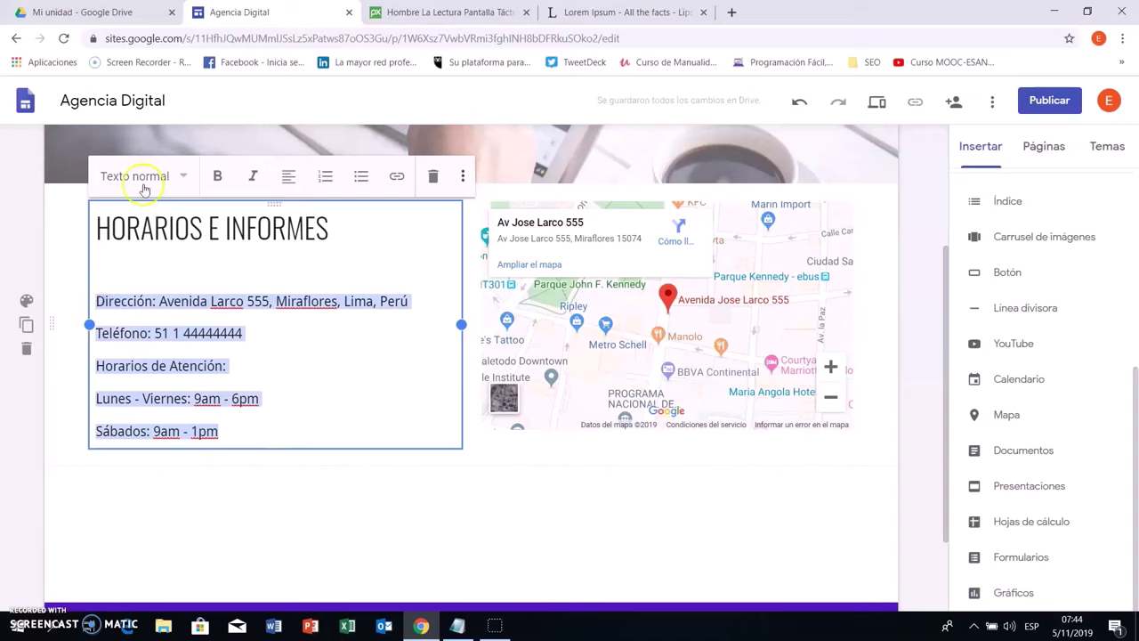
left_click(159, 285)
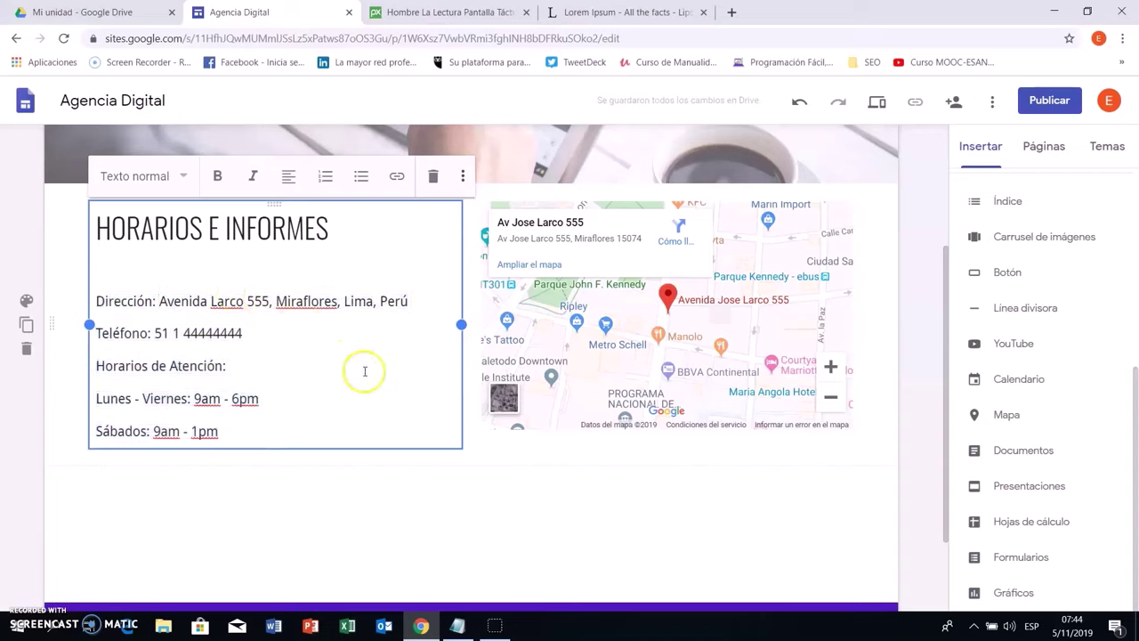
Step: Drag the map's bottom edge down to align with the Horarios e informes text box
left_click(654, 418)
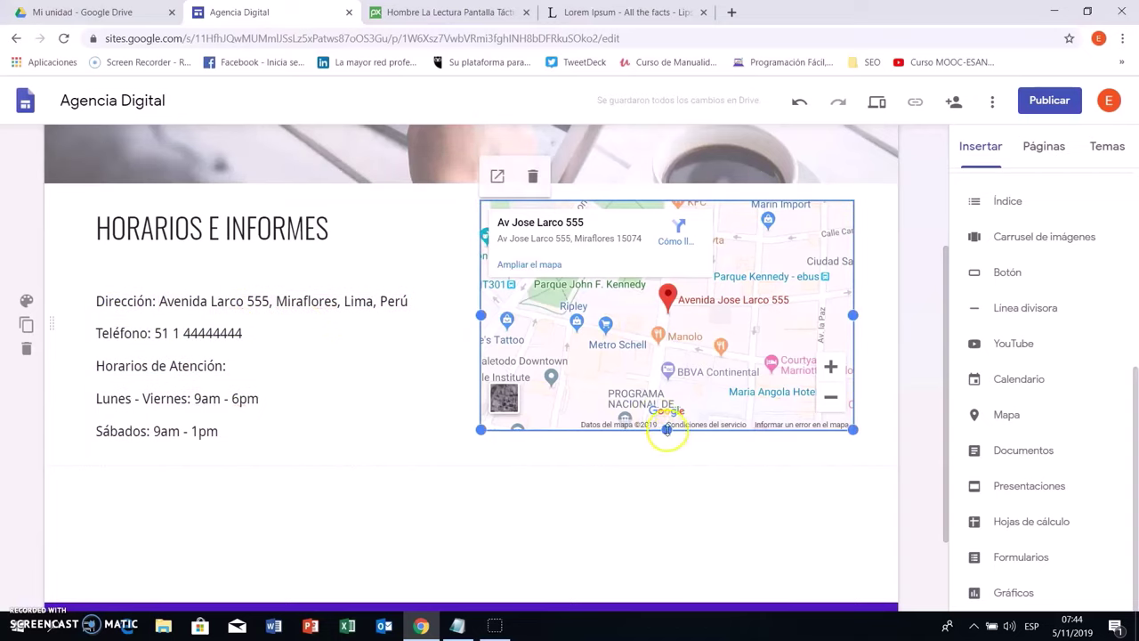
left_click_drag(667, 430, 671, 452)
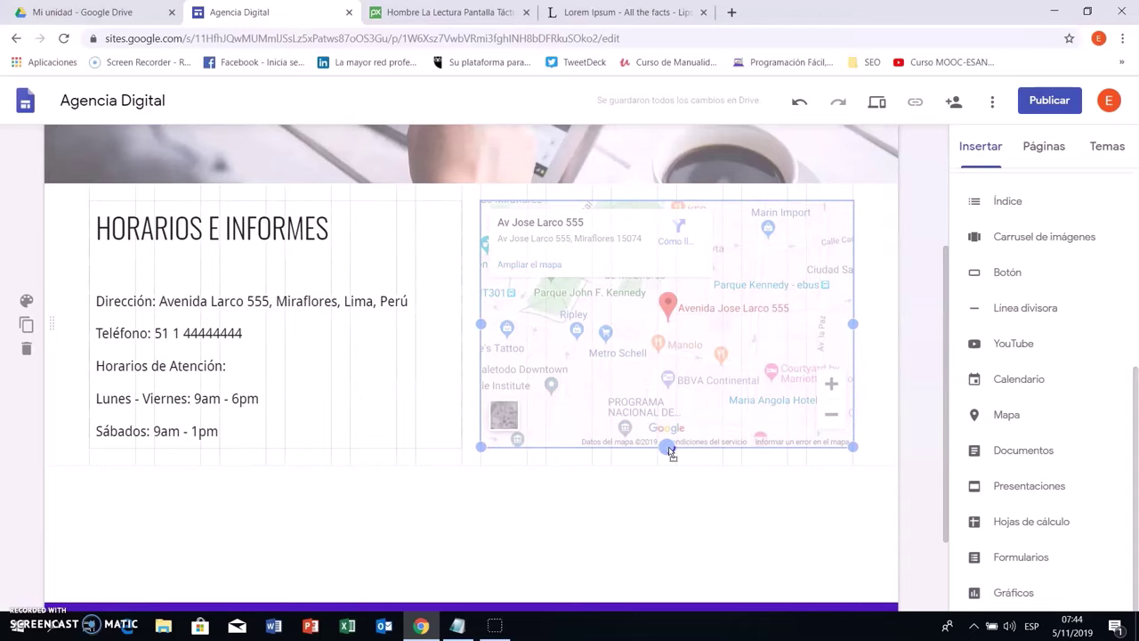
left_click_drag(669, 449, 666, 442)
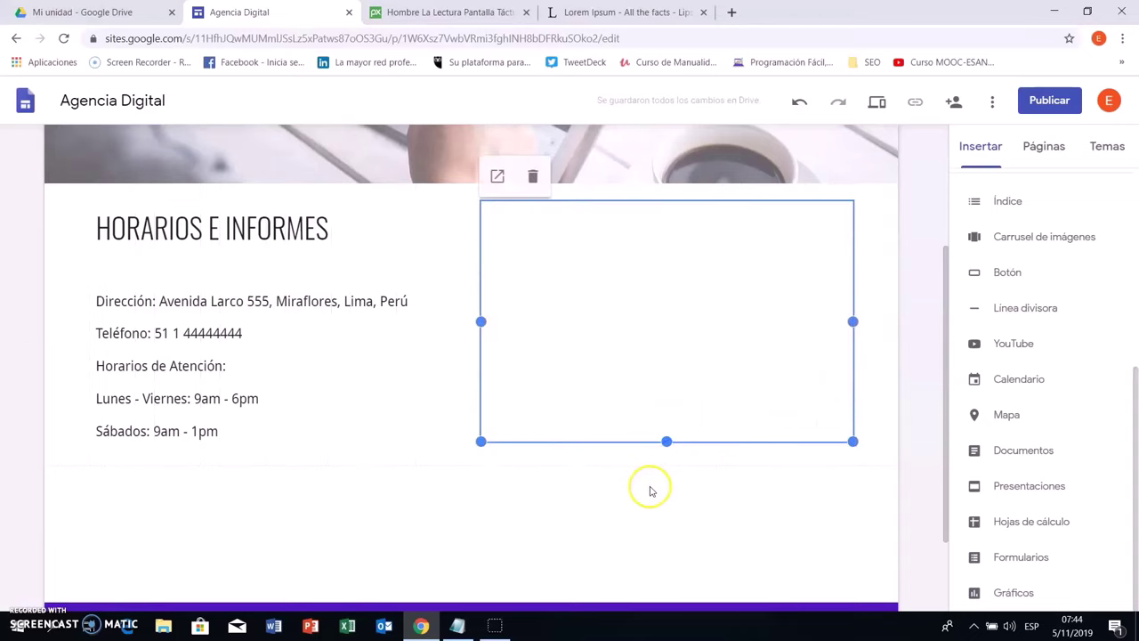
left_click(669, 499)
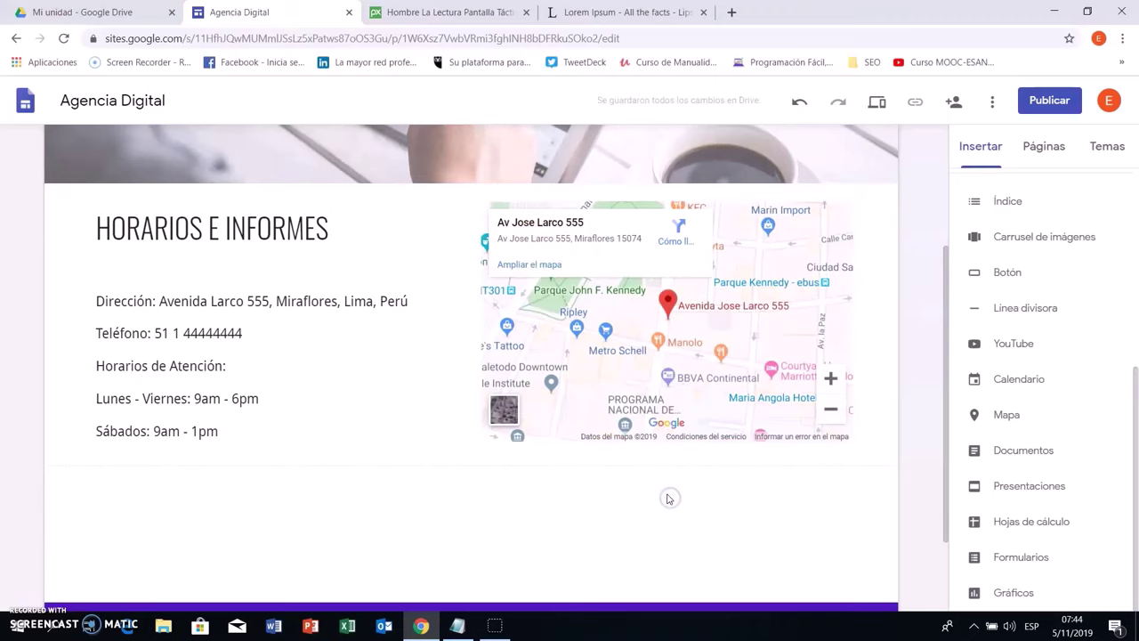
left_click(193, 224)
left_click(693, 308)
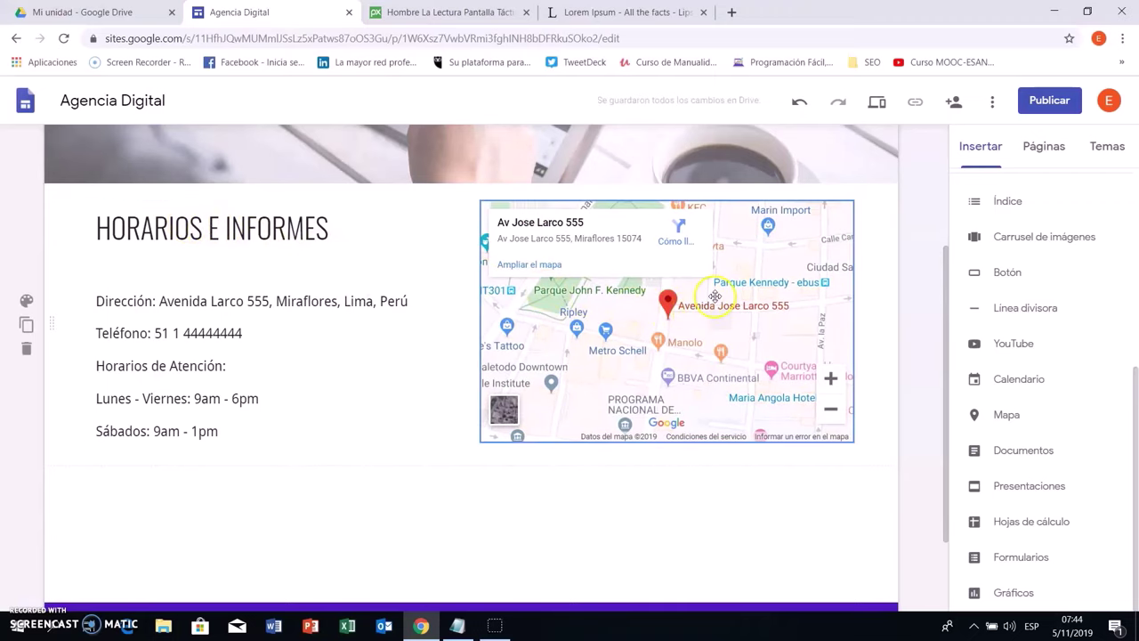
scroll(682, 431, "down", 2)
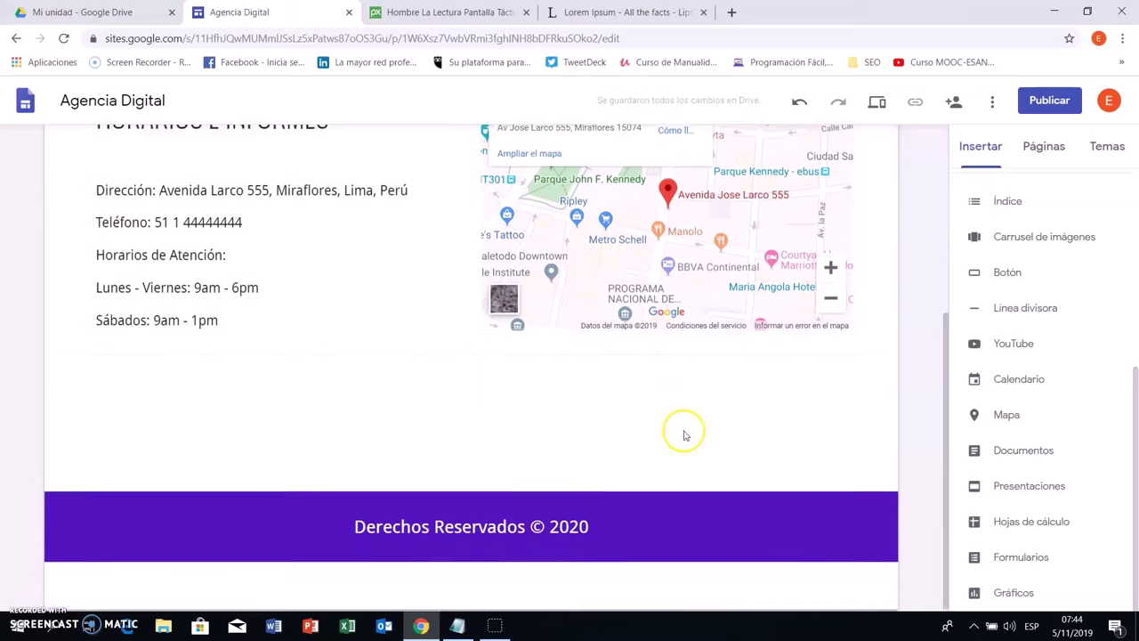
left_click(294, 385)
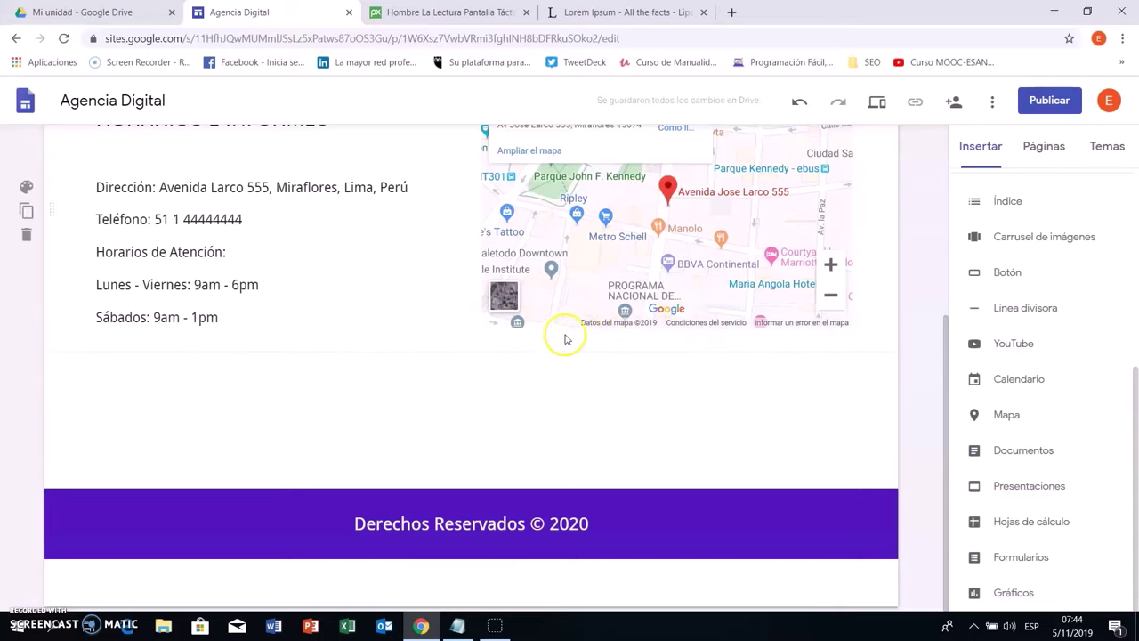
Step: Paste 'Síguenos en nuestras redes sociales:' into a new text box below the map
double_click(494, 382)
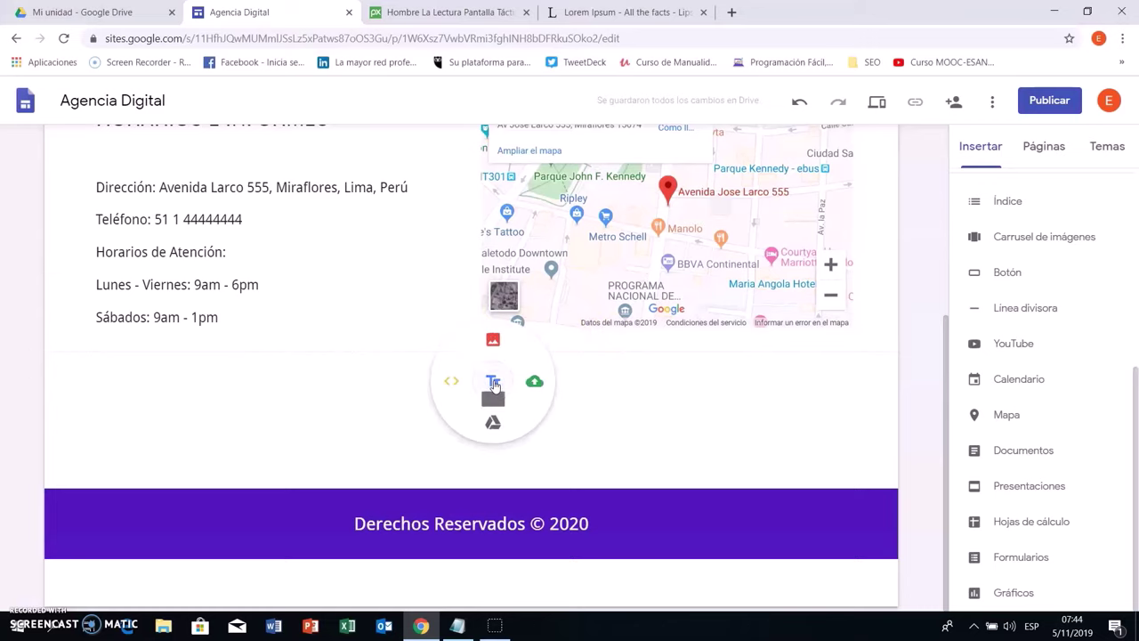
left_click(491, 380)
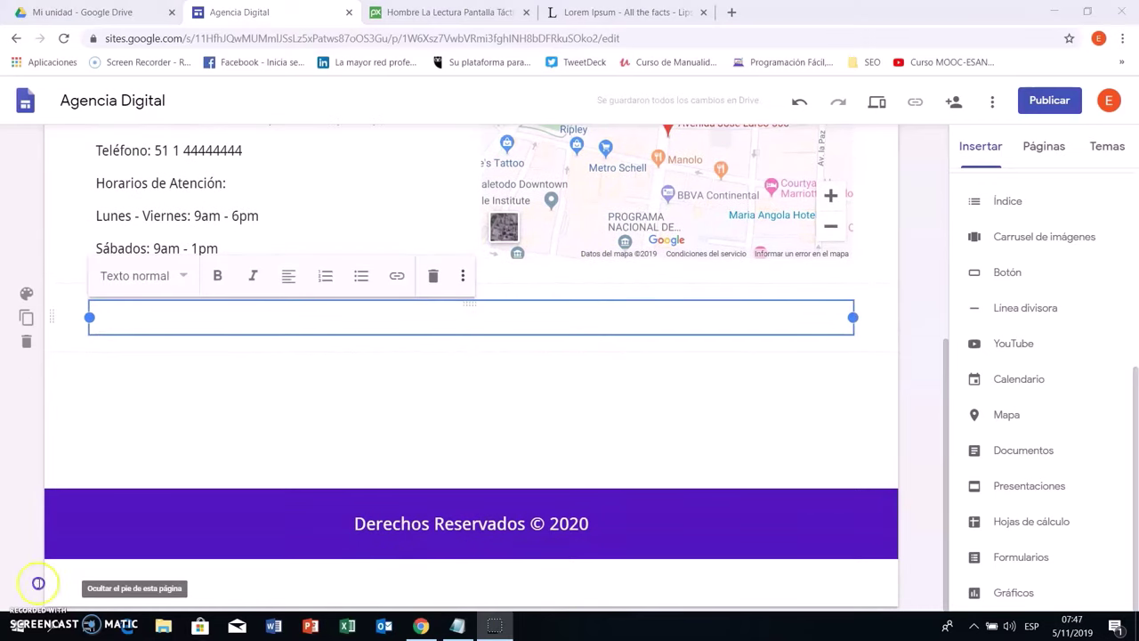
key("ctrl+v")
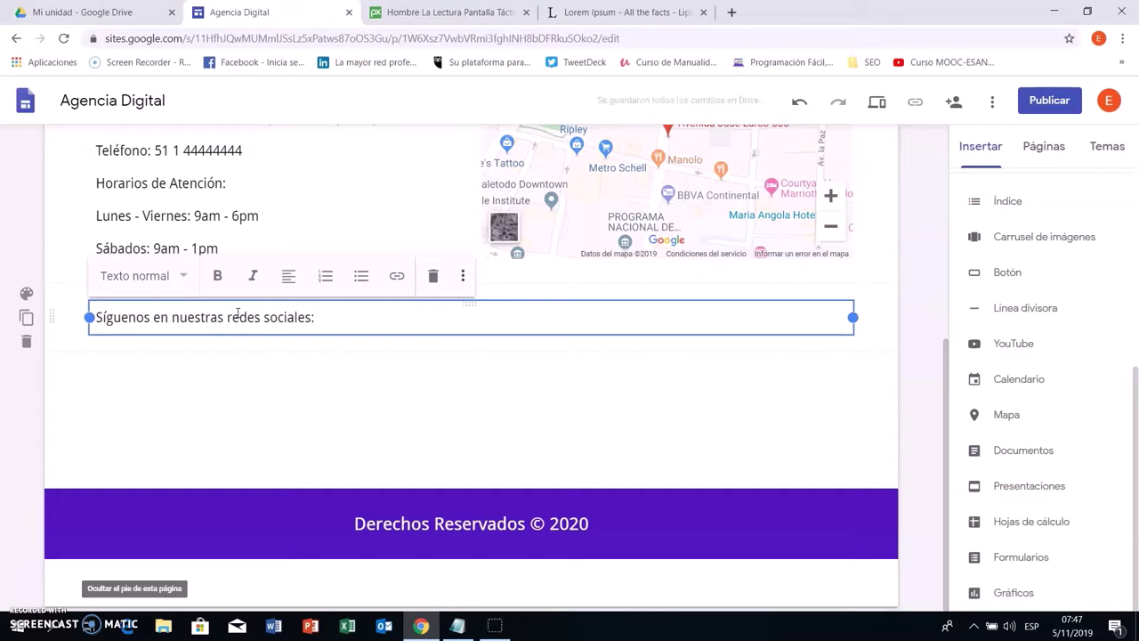
left_click(363, 380)
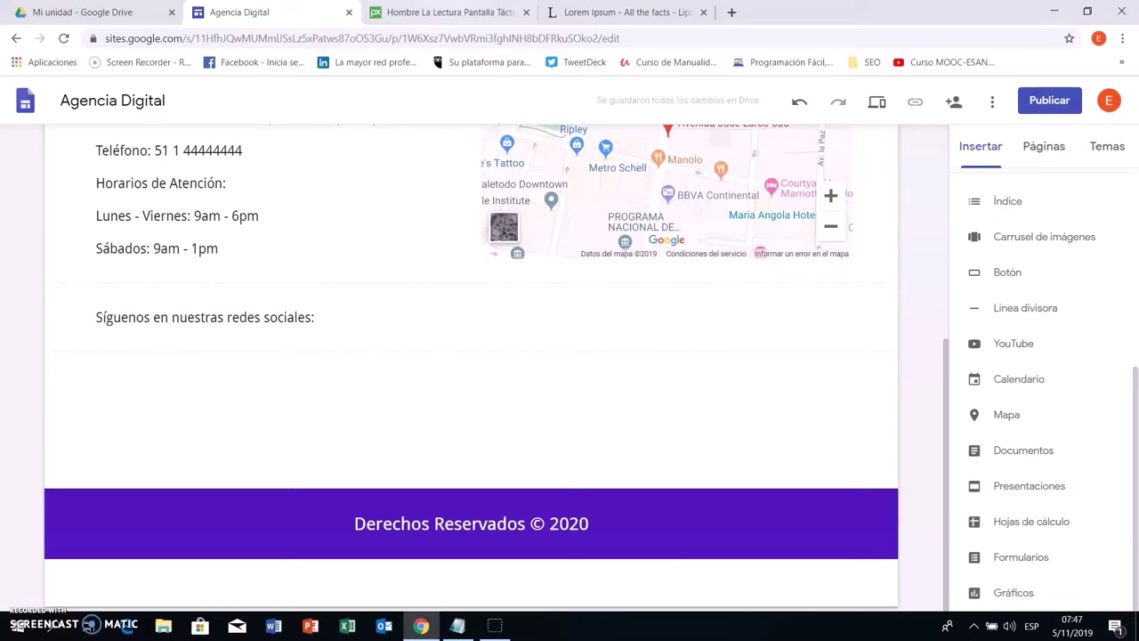
key("ctrl+Tab")
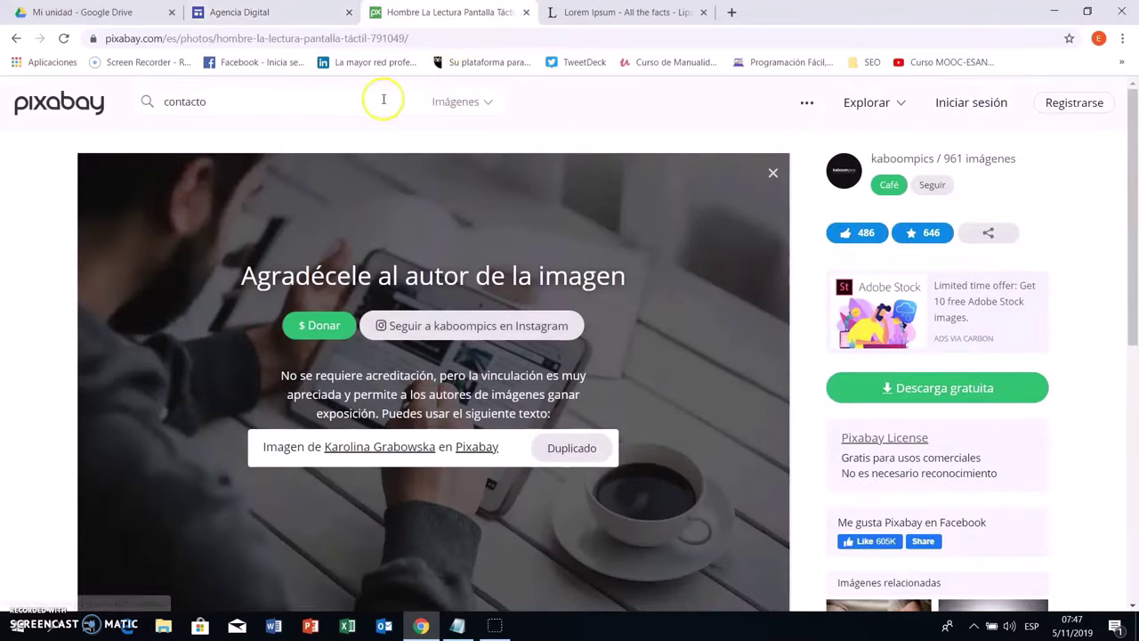
left_click_drag(384, 99, 143, 101)
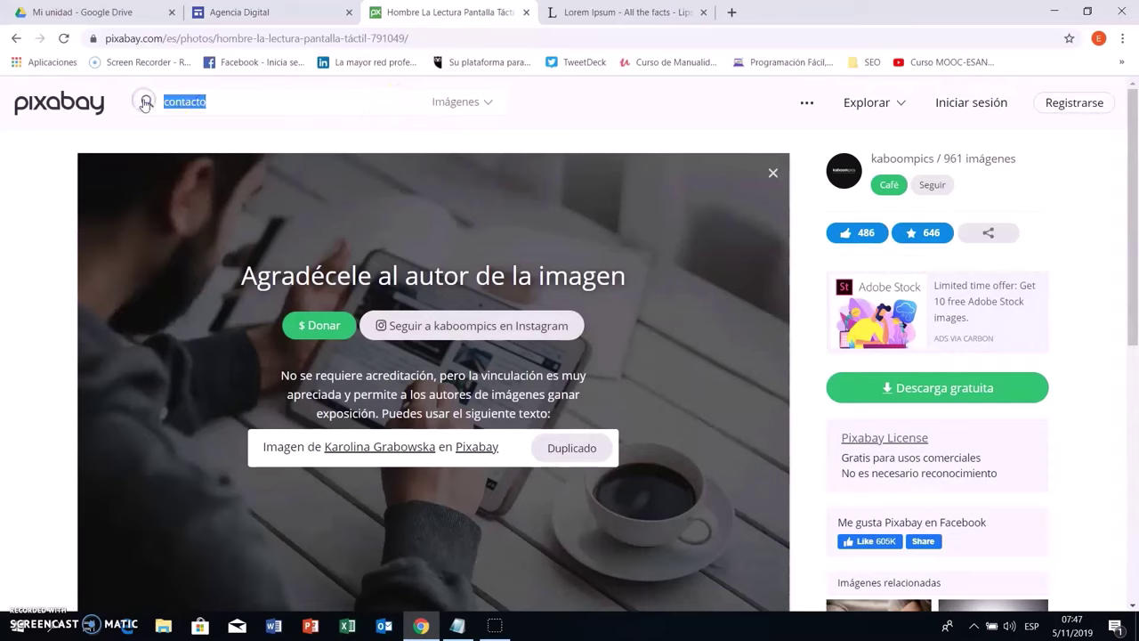
Step: Search Pixabay for facebook and download the flat Facebook icon at 640×640
type("facebook")
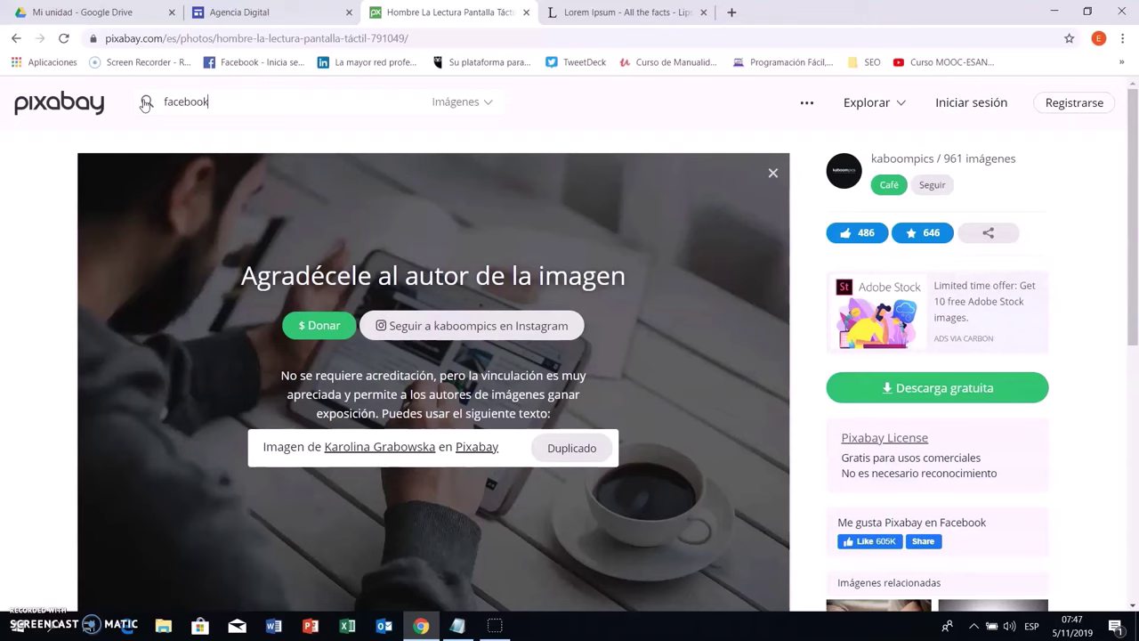
key("Return")
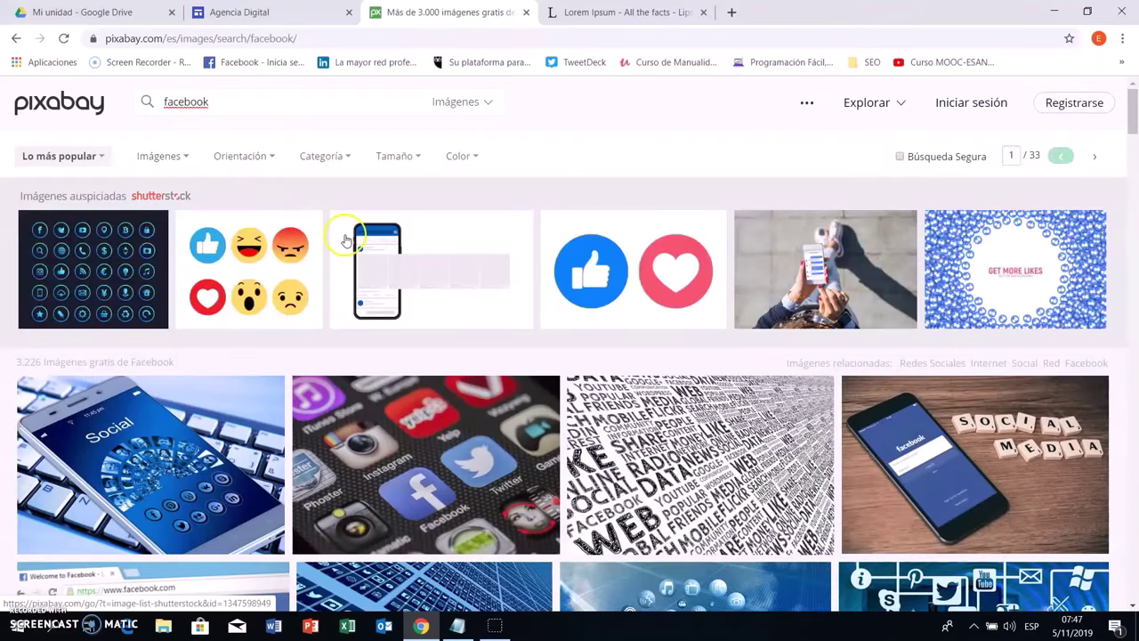
scroll(347, 316, "down", 10)
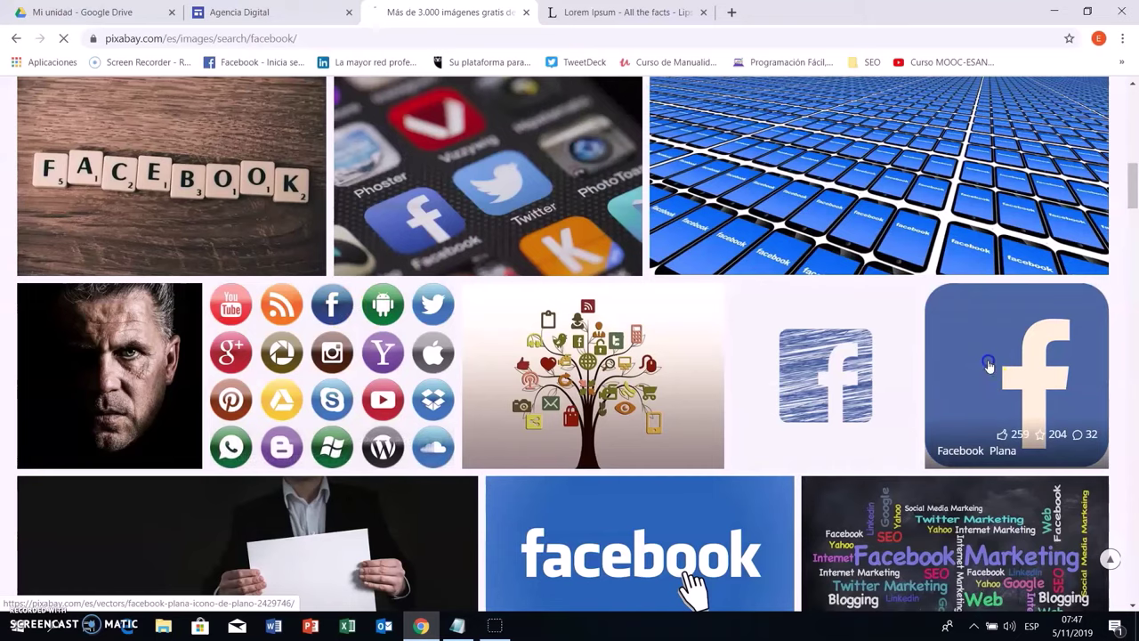
scroll(732, 285, "down", 2)
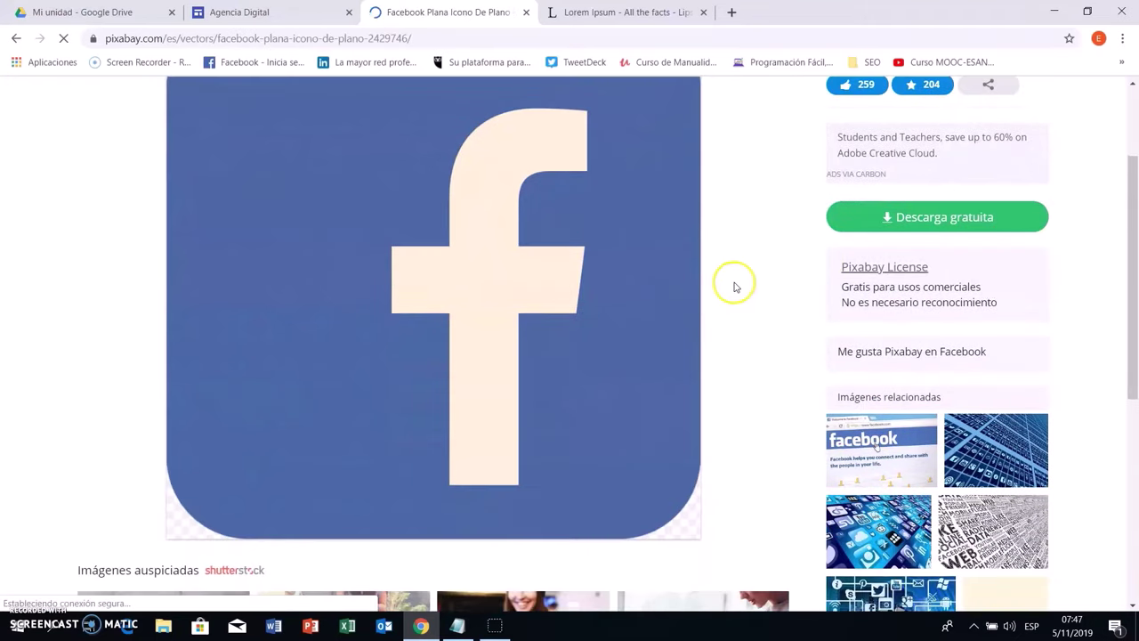
left_click(961, 237)
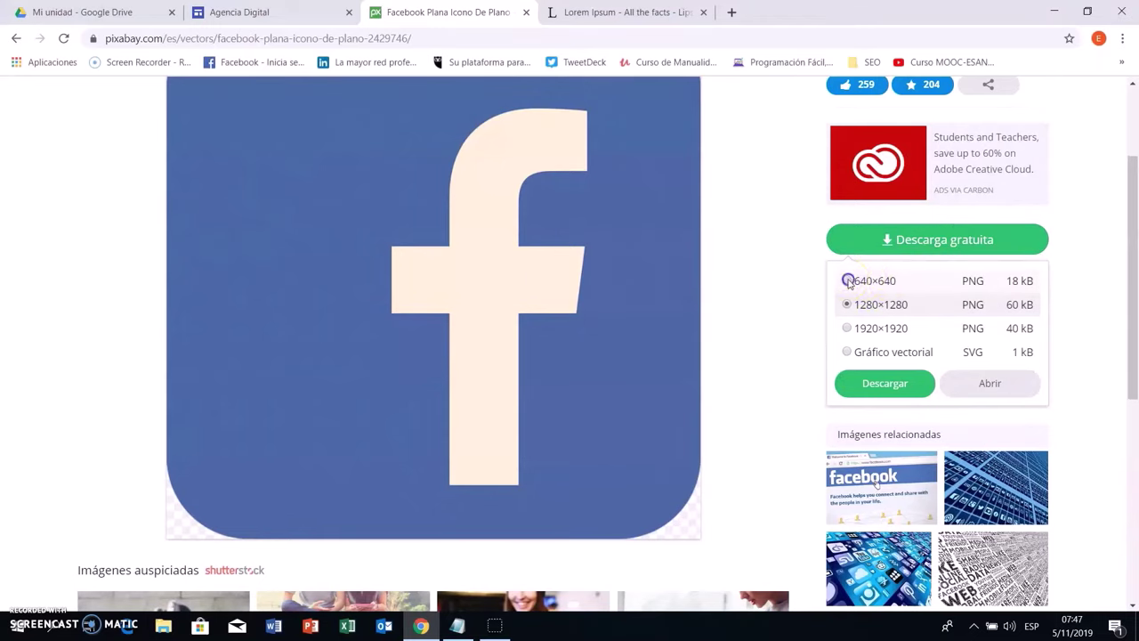
left_click(848, 281)
left_click(883, 385)
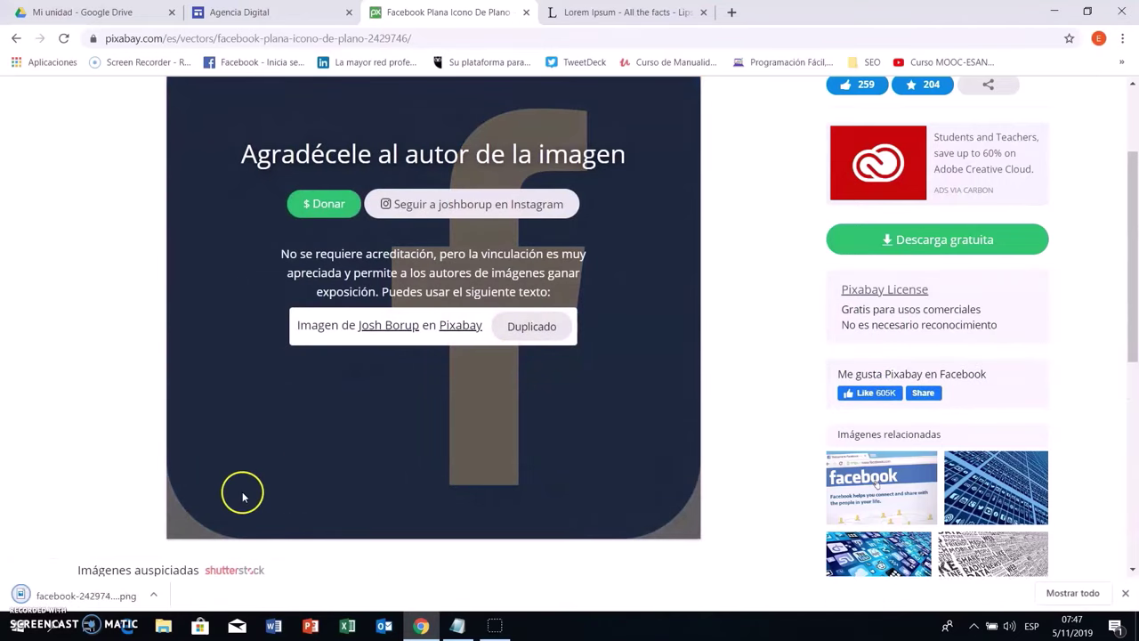
Step: Copy the downloaded facebook-2429746_640.png onto the desktop
left_click(1087, 12)
left_click_drag(552, 564, 147, 263)
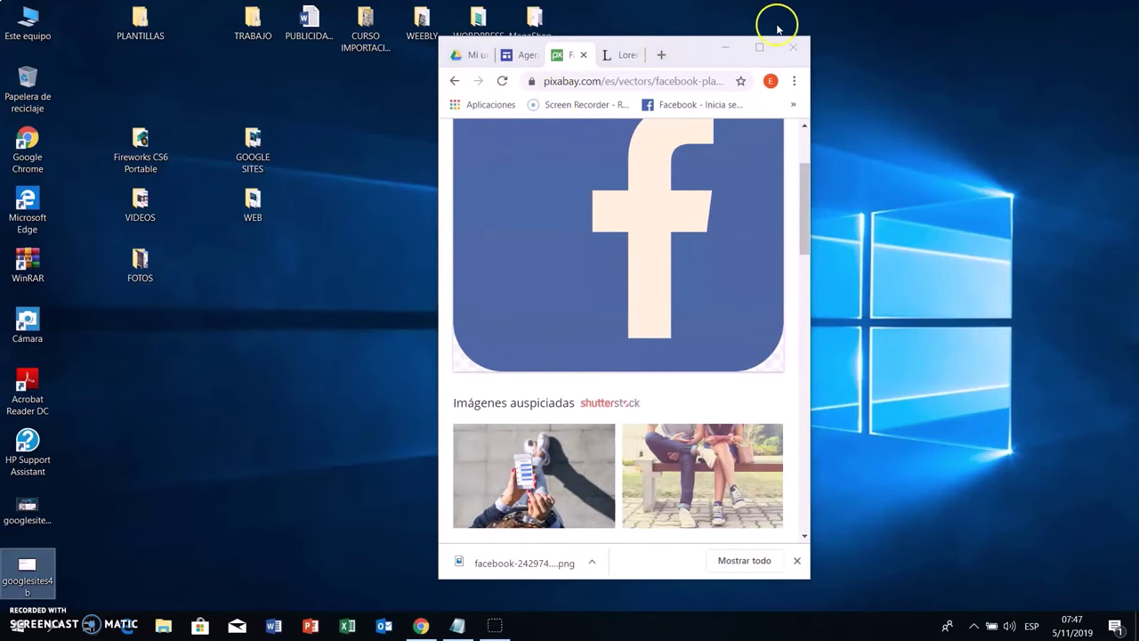
left_click(772, 44)
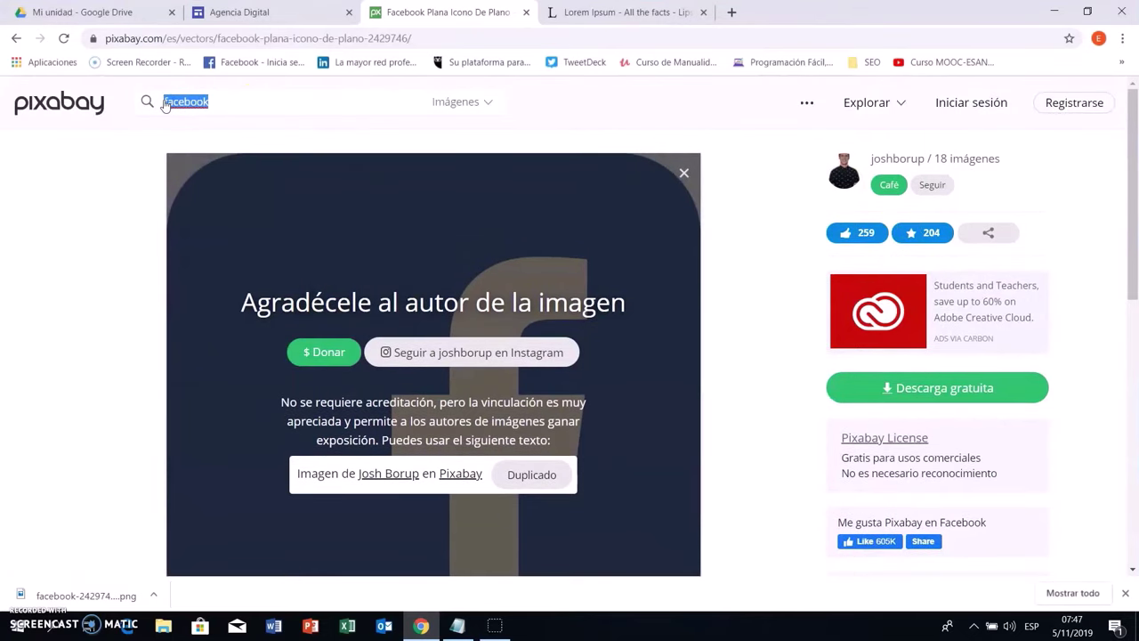
Step: Download the light blue Twitter bird icon from Pixabay at 640×640
key("Return")
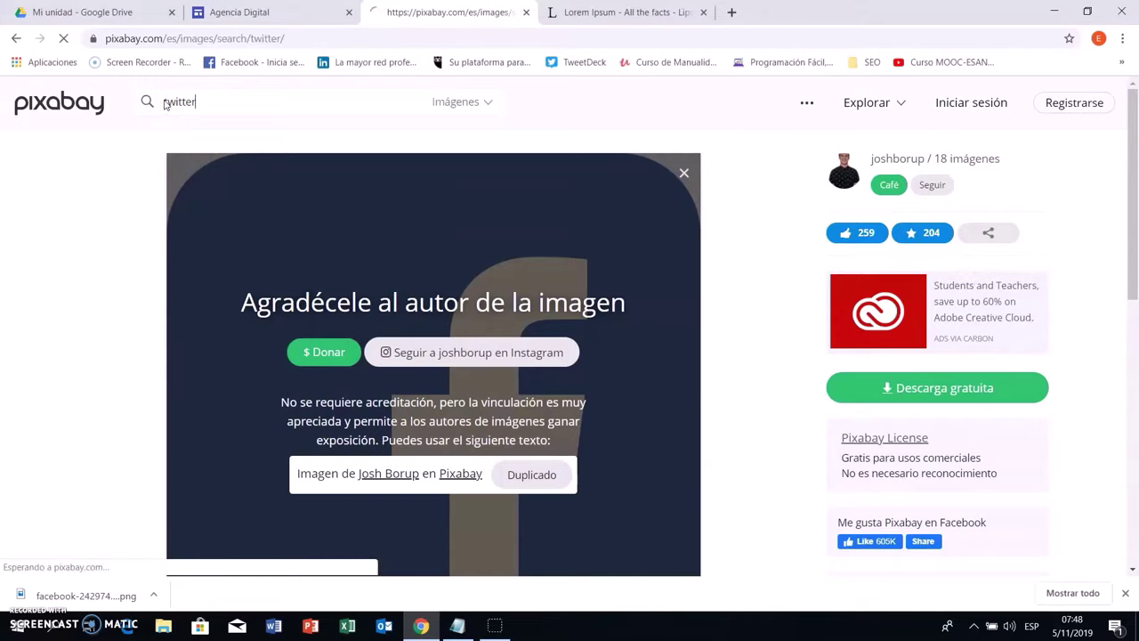
scroll(430, 264, "down", 3)
scroll(431, 263, "down", 10)
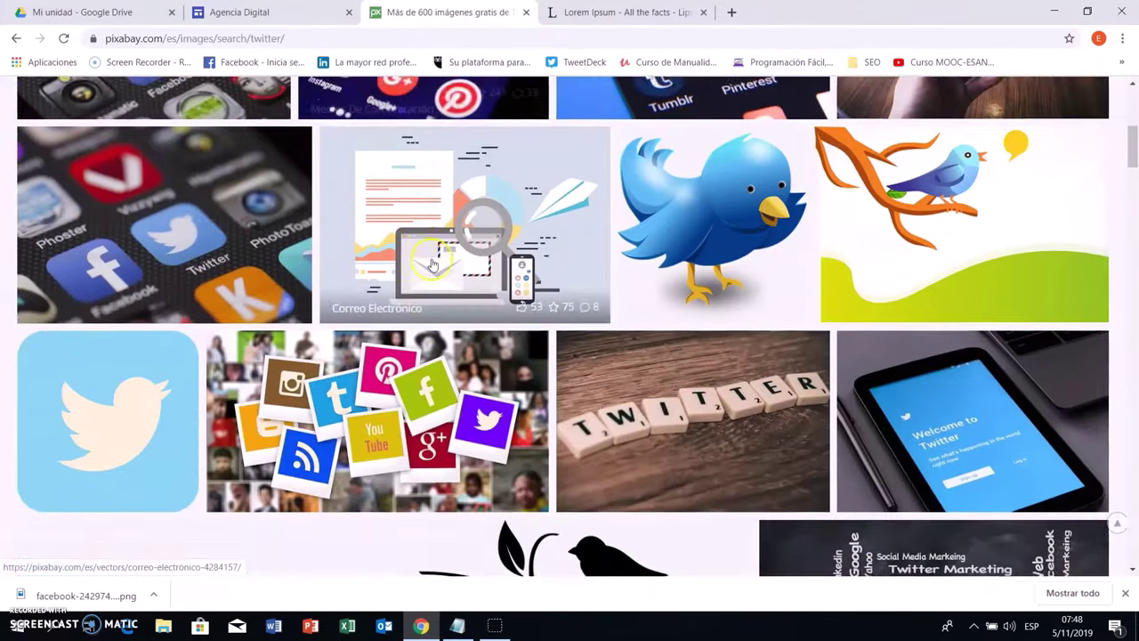
scroll(433, 267, "down", 5)
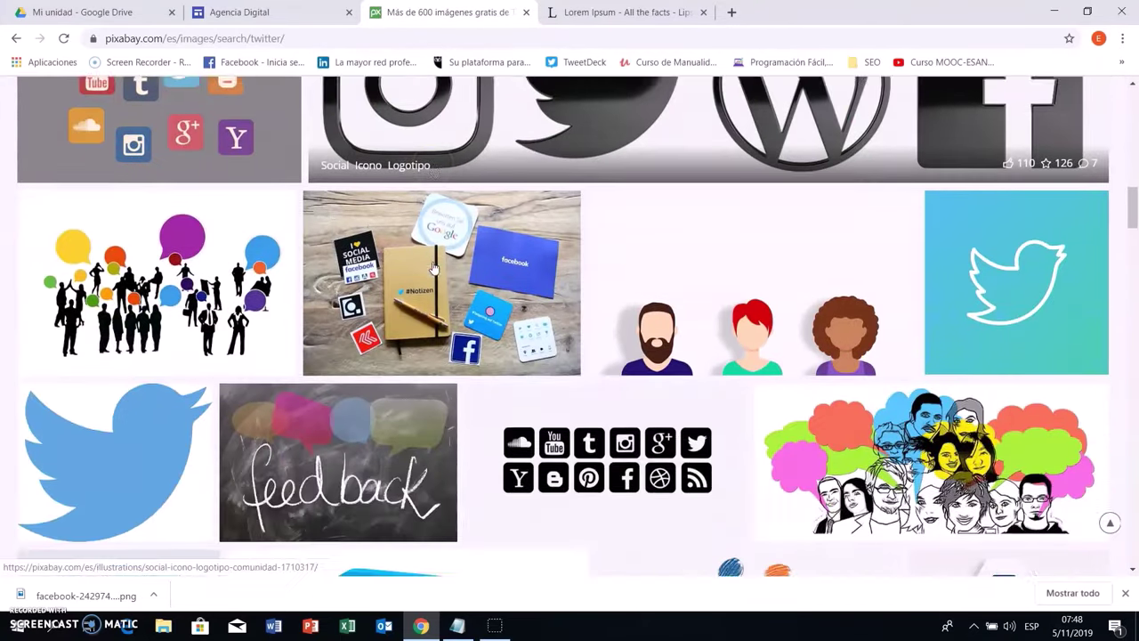
scroll(433, 267, "up", 7)
scroll(433, 267, "up", 2)
left_click(147, 238)
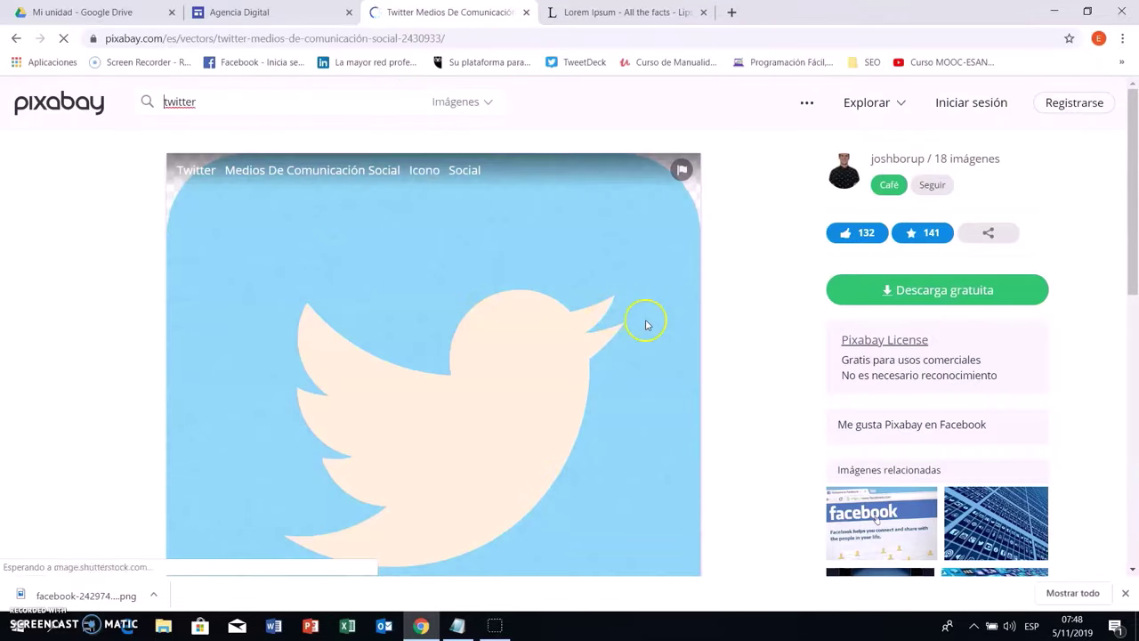
left_click(934, 414)
left_click(848, 442)
left_click(845, 439)
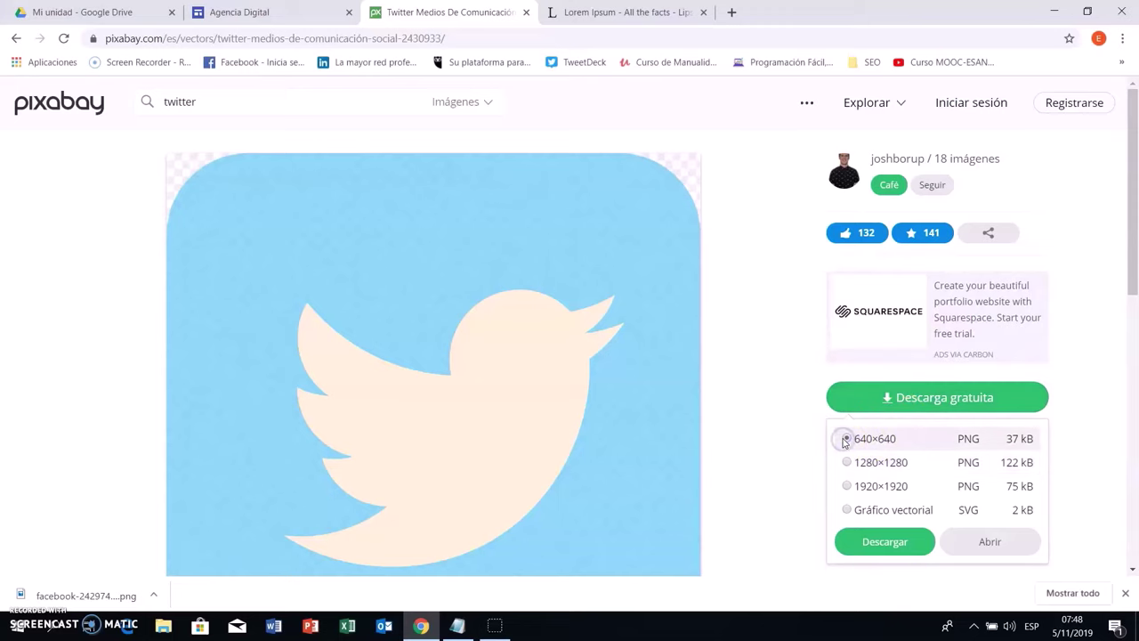
left_click(884, 542)
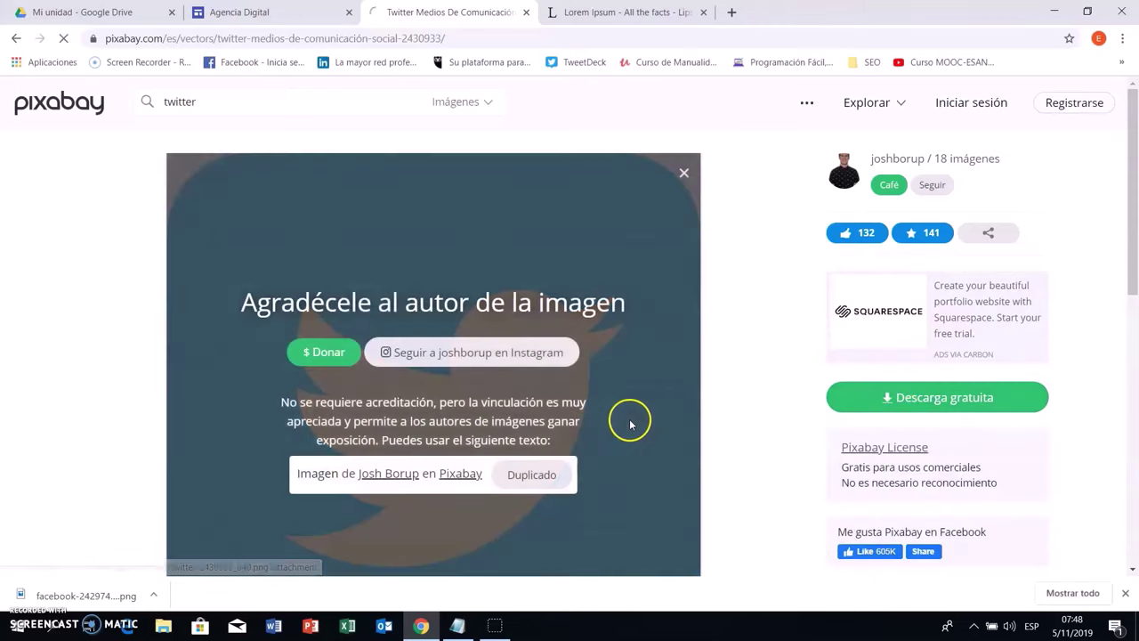
Step: Copy the downloaded Twitter icon onto the desktop and restore the full-size browser
left_click(1096, 14)
left_click_drag(475, 559, 143, 267)
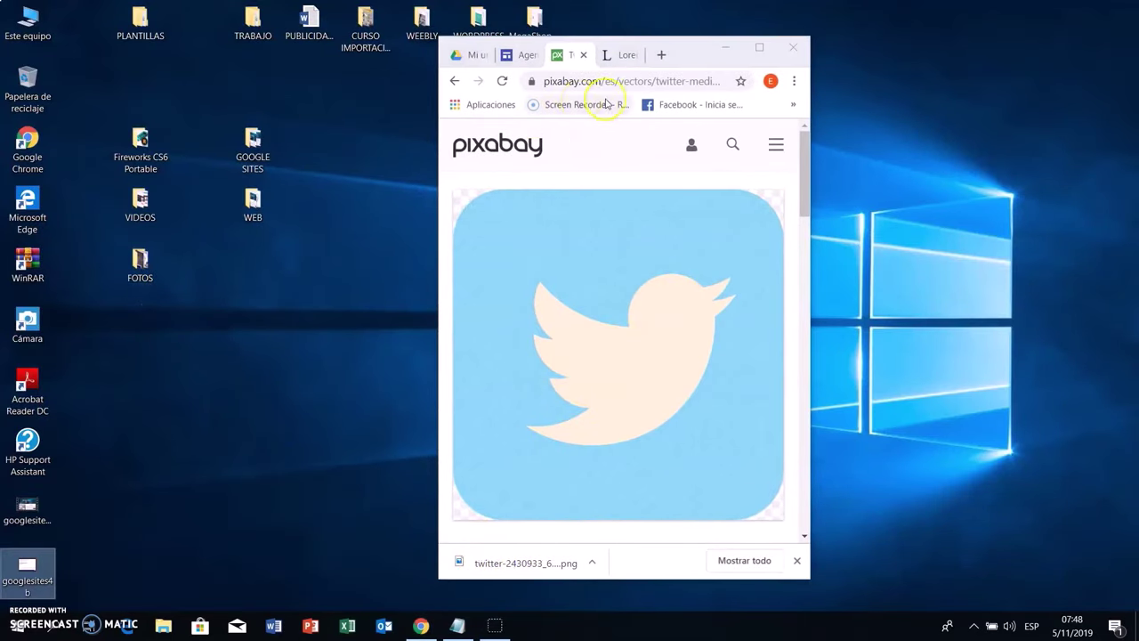
left_click(759, 47)
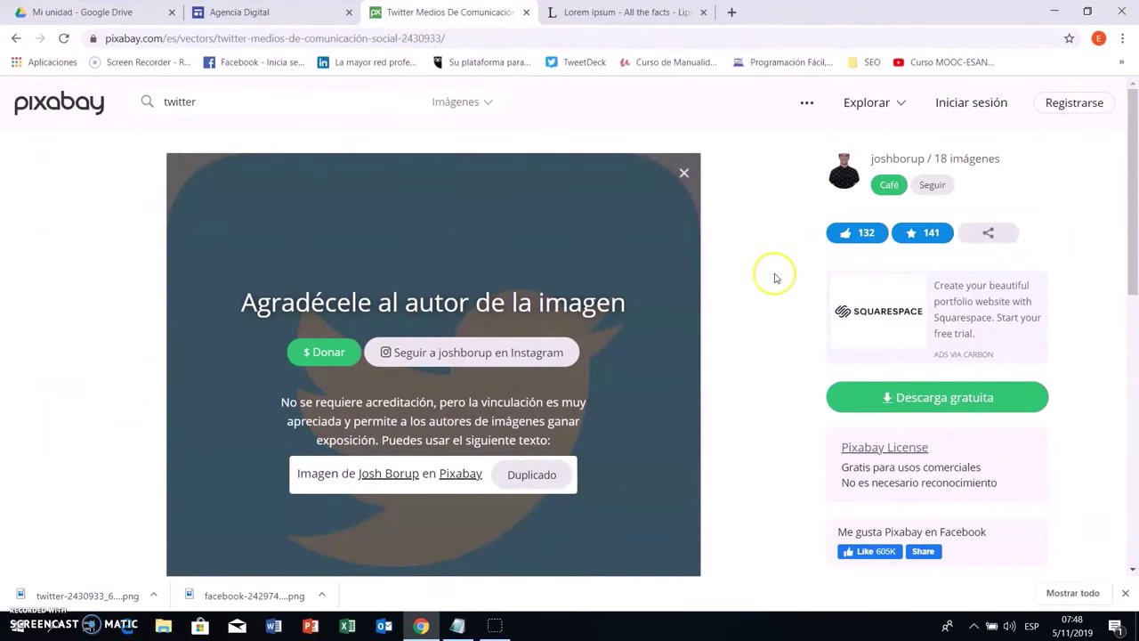
Step: Search Pixabay and download the gradient Instagram logo at 631×640
left_click(235, 101)
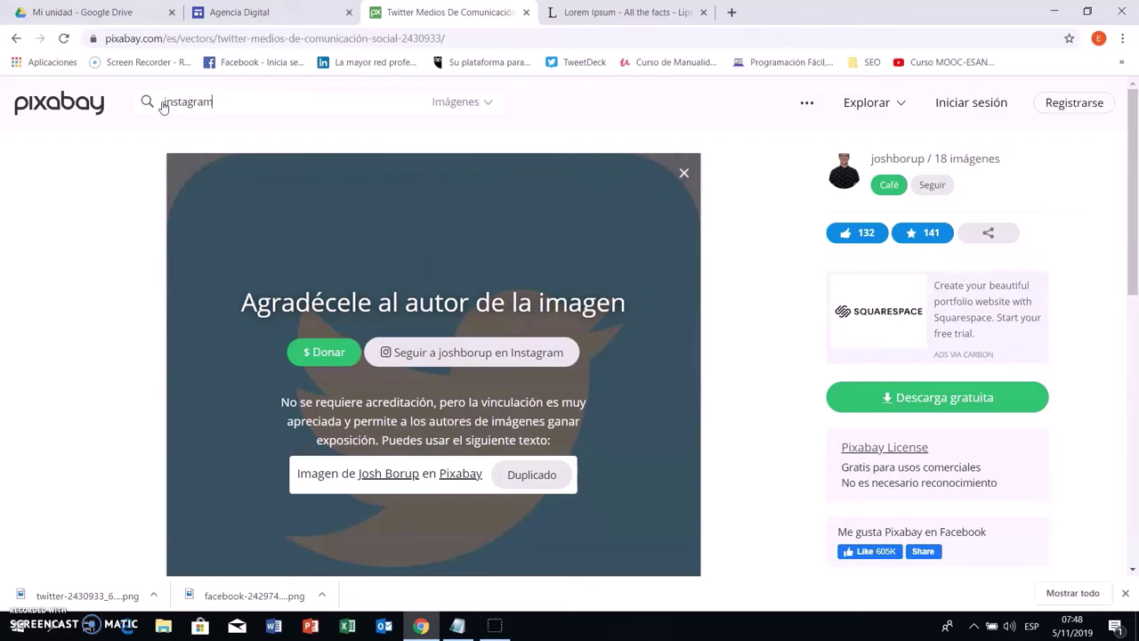
scroll(501, 269, "down", 5)
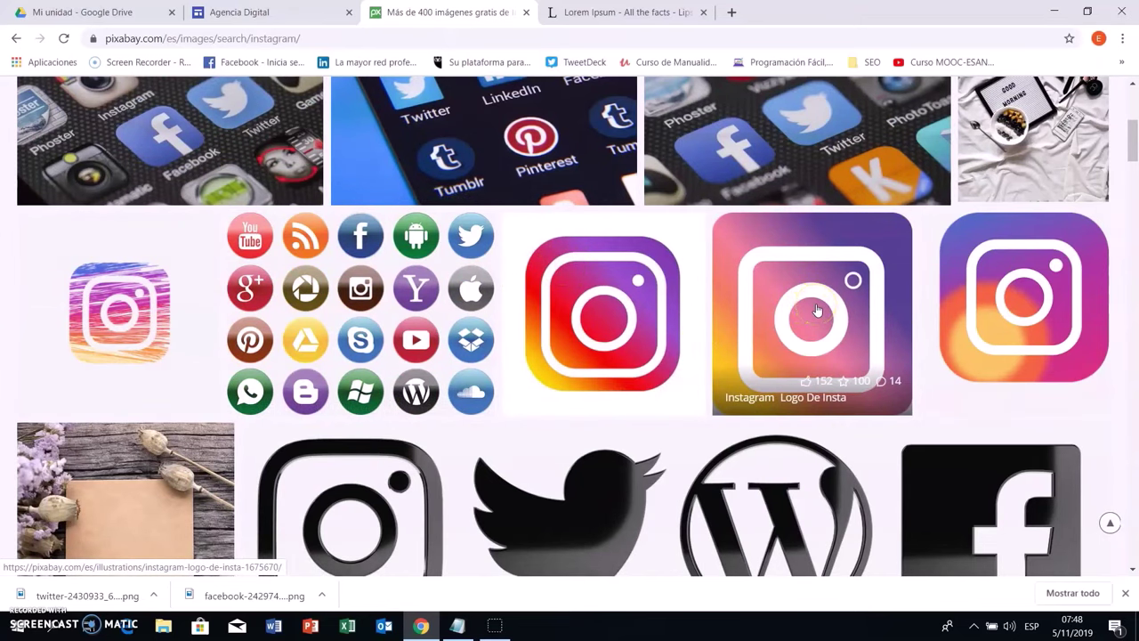
left_click(816, 307)
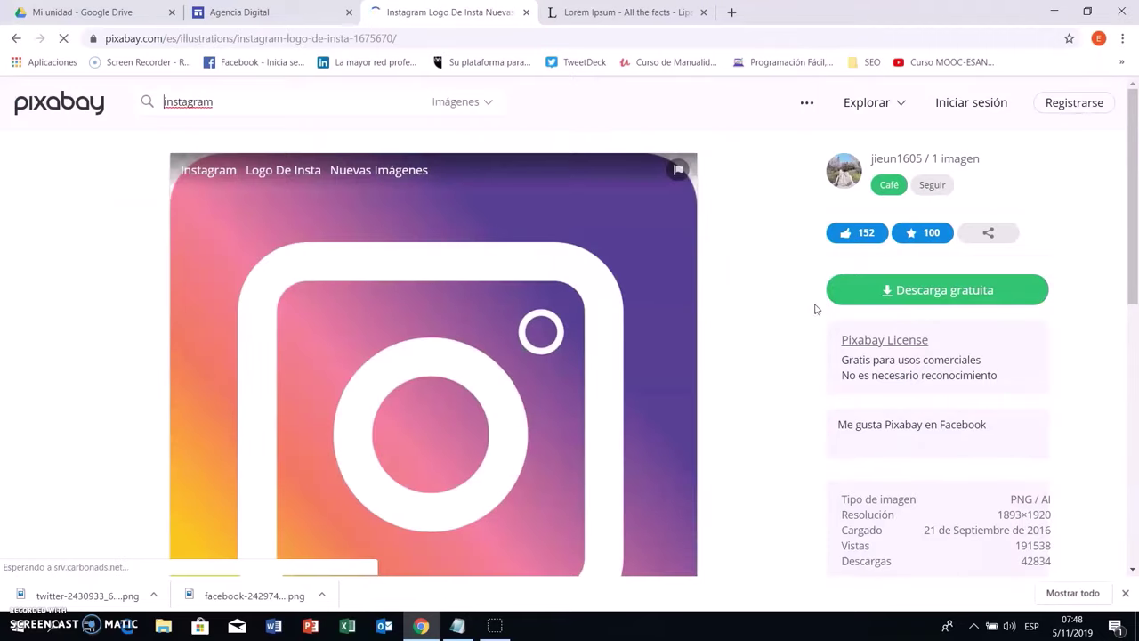
scroll(890, 285, "down", 1)
left_click(950, 223)
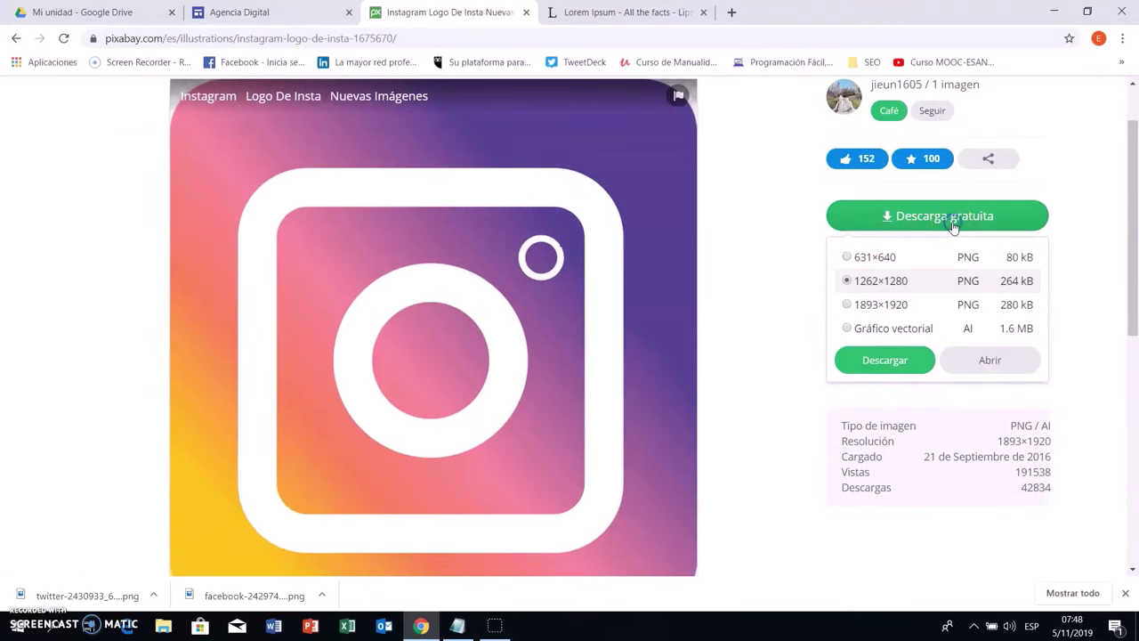
left_click(845, 257)
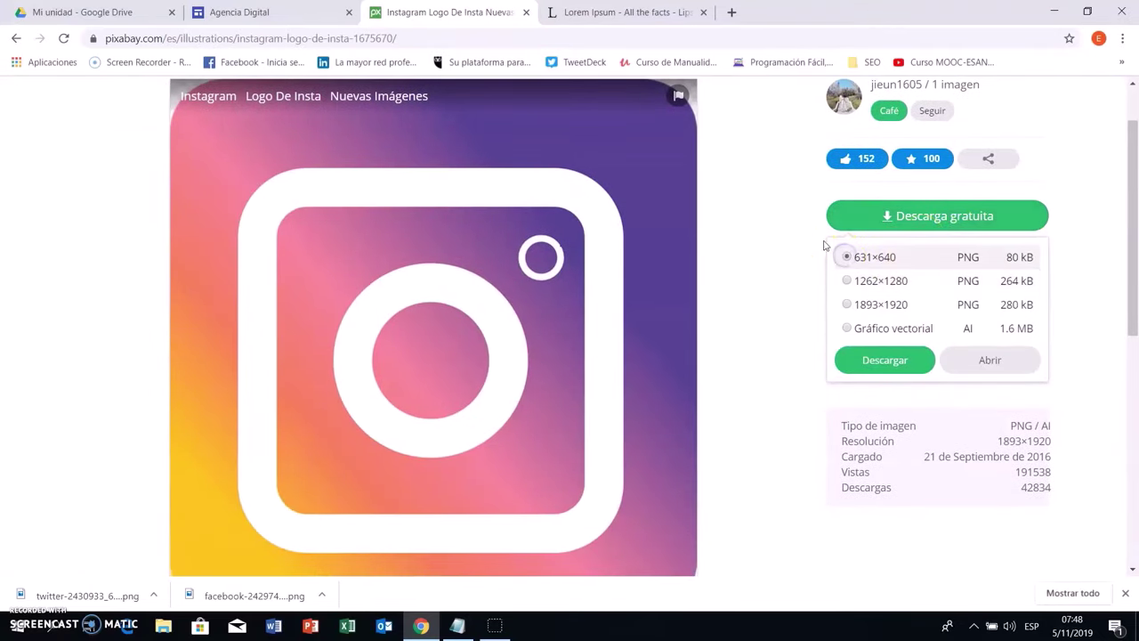
left_click(893, 358)
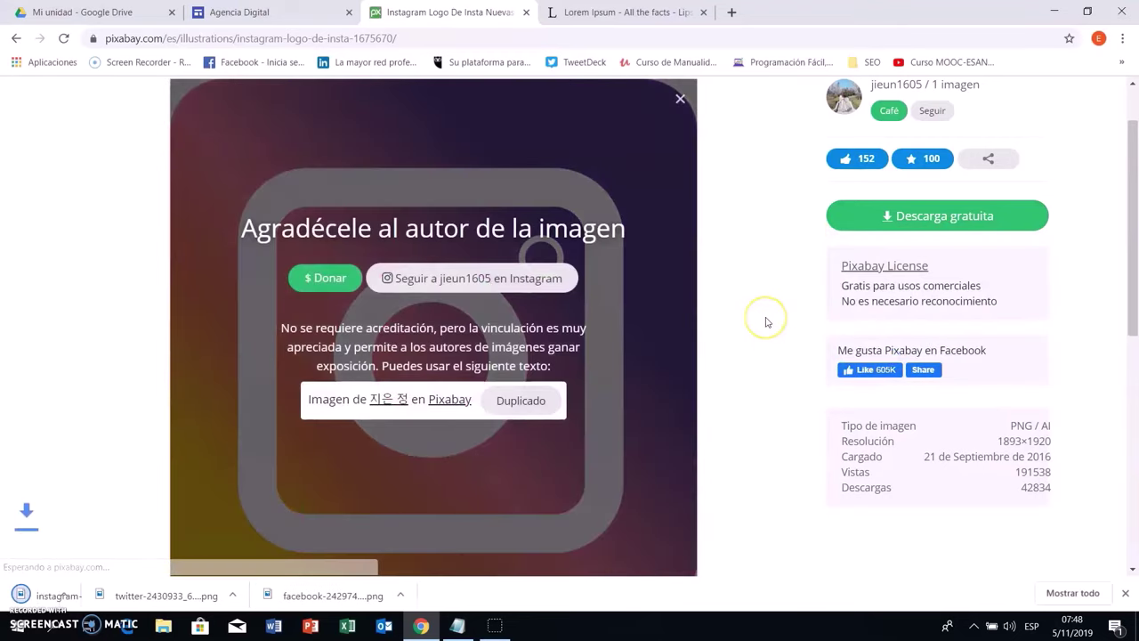
Step: Drag the downloaded Instagram file into the desktop FOTOS folder
left_click(1086, 11)
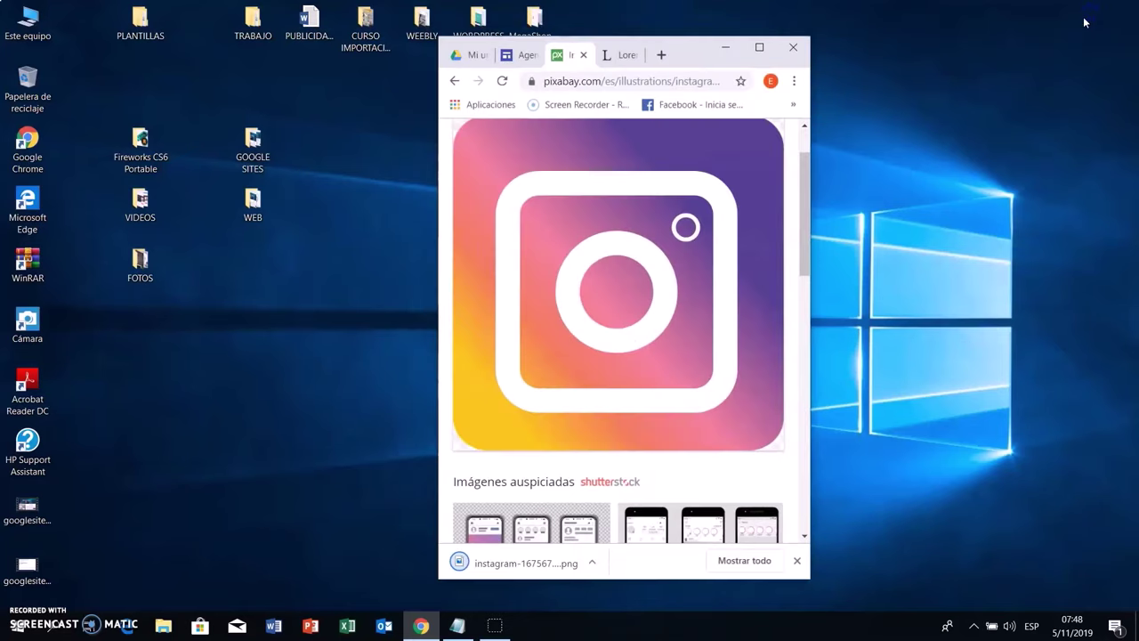
left_click_drag(498, 563, 139, 260)
left_click(759, 47)
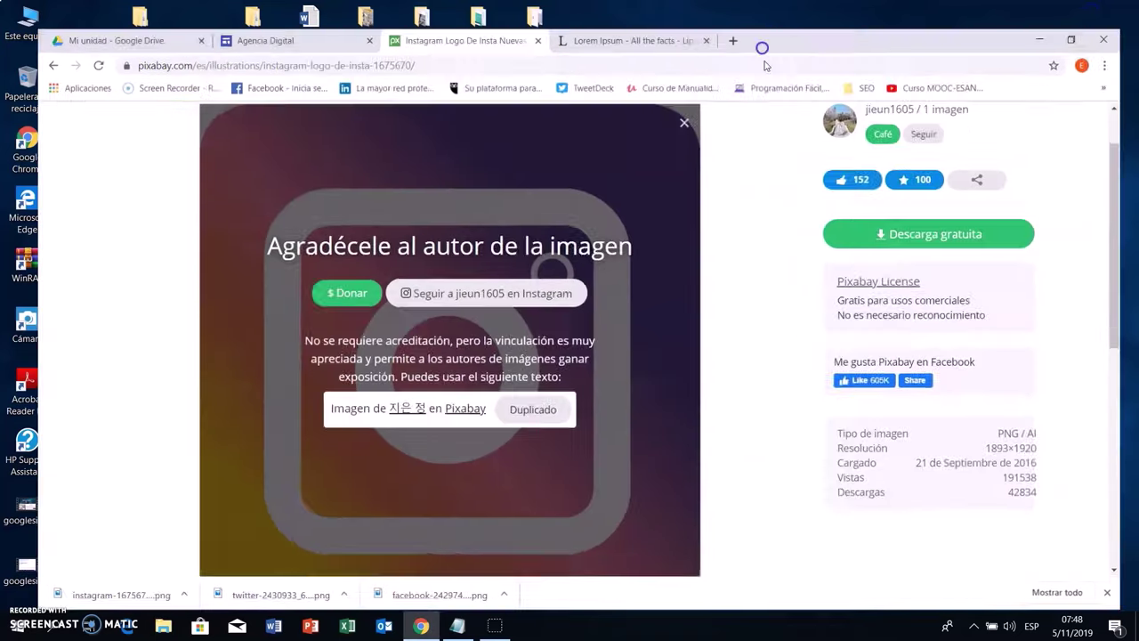
left_click_drag(222, 100, 150, 103)
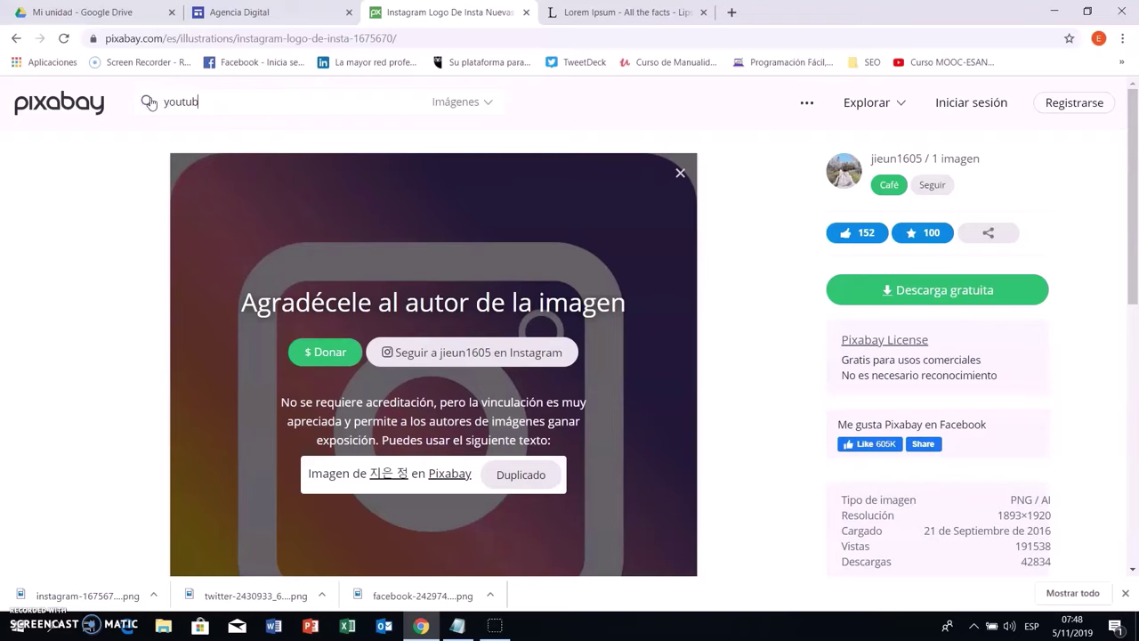
Step: Search 'youtube' and download the Youtube Rojo Social icon at 640×446
type("youtube")
key("Return")
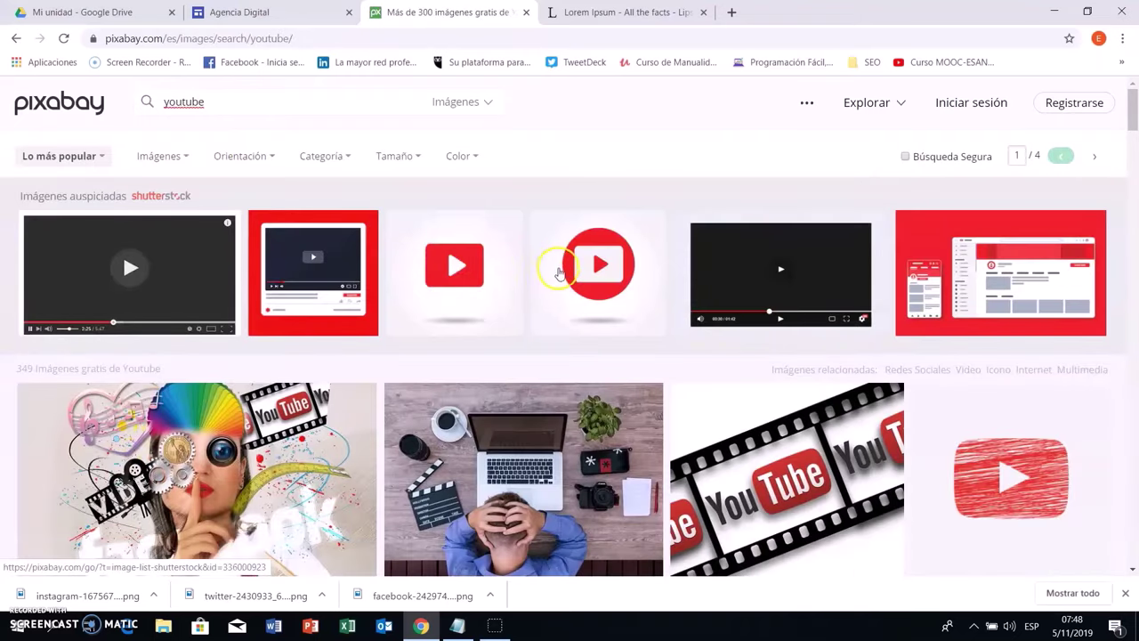
scroll(574, 271, "down", 3)
scroll(579, 267, "down", 3)
scroll(625, 258, "up", 1)
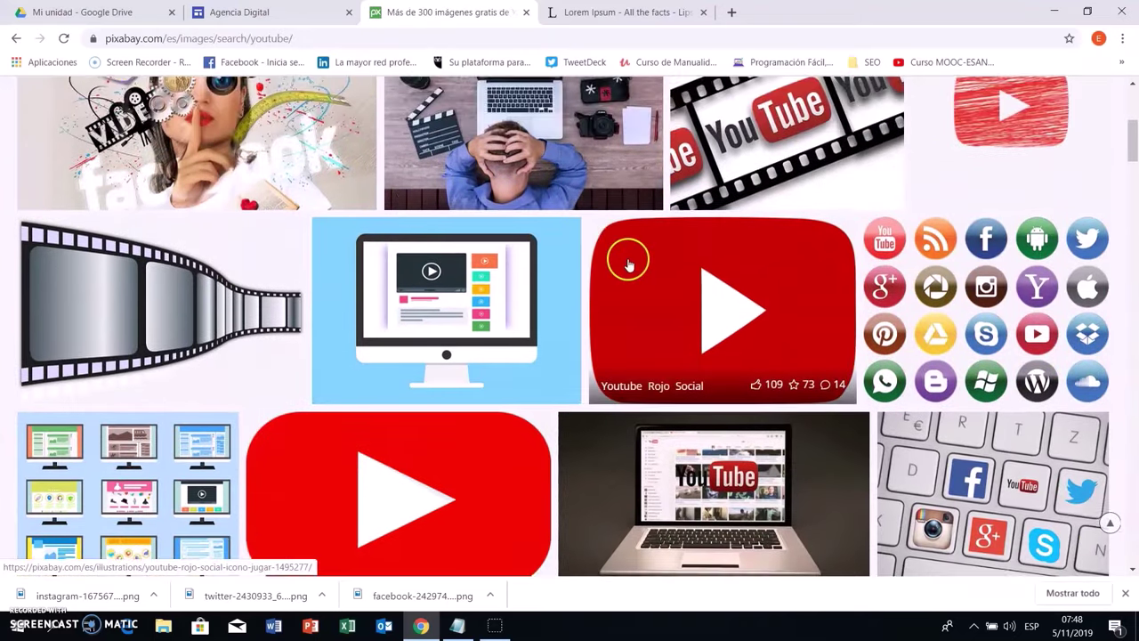
left_click(801, 293)
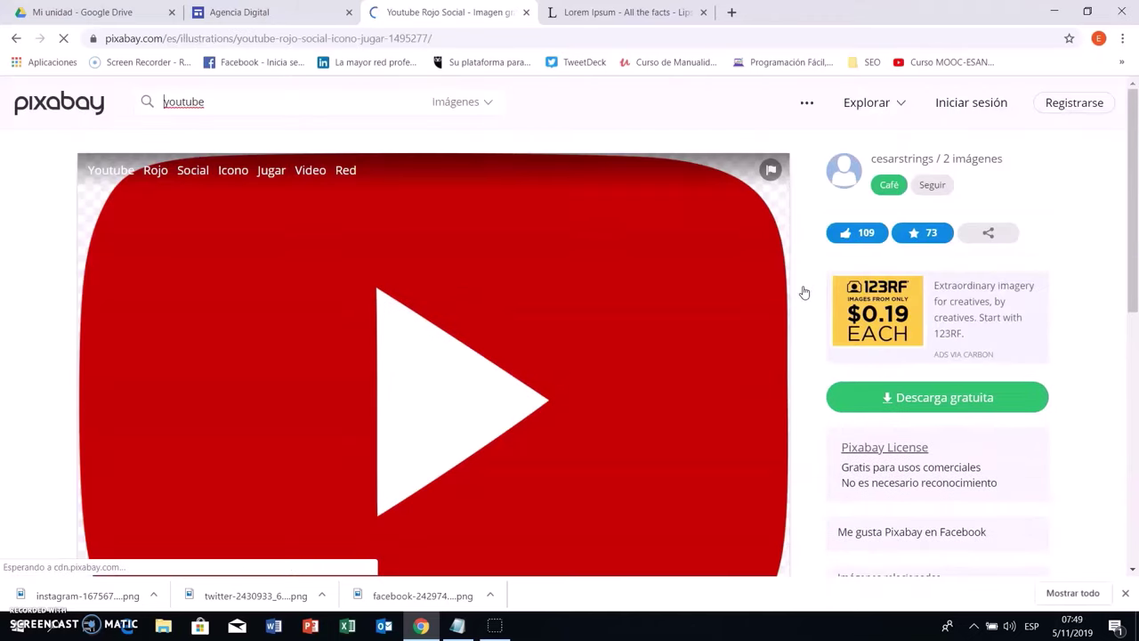
scroll(803, 292, "down", 1)
left_click(961, 324)
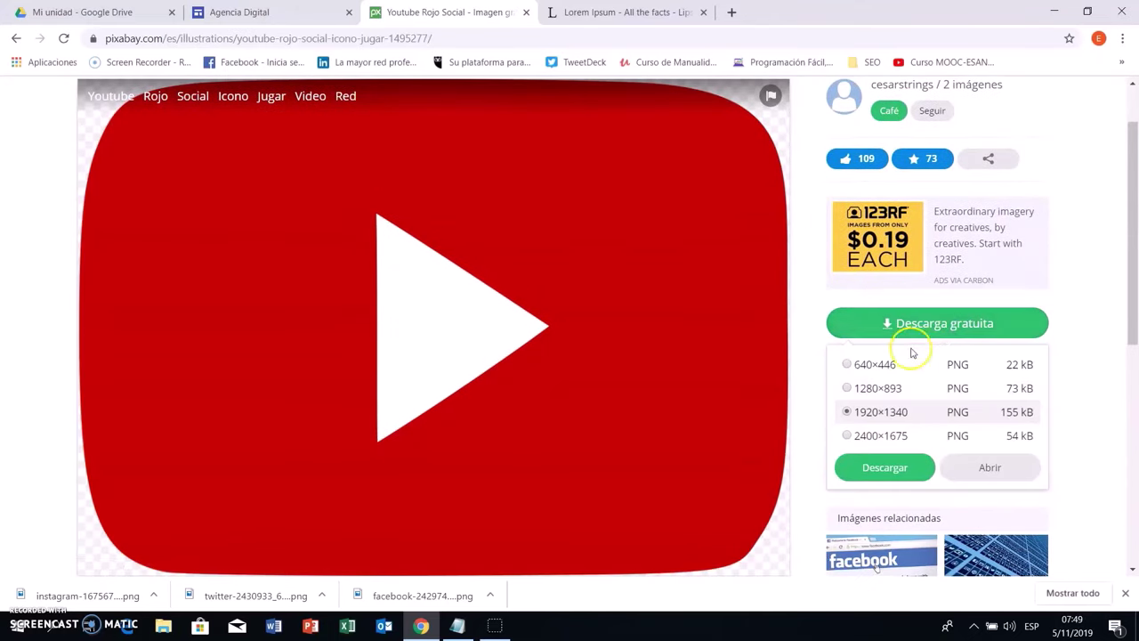
left_click(846, 365)
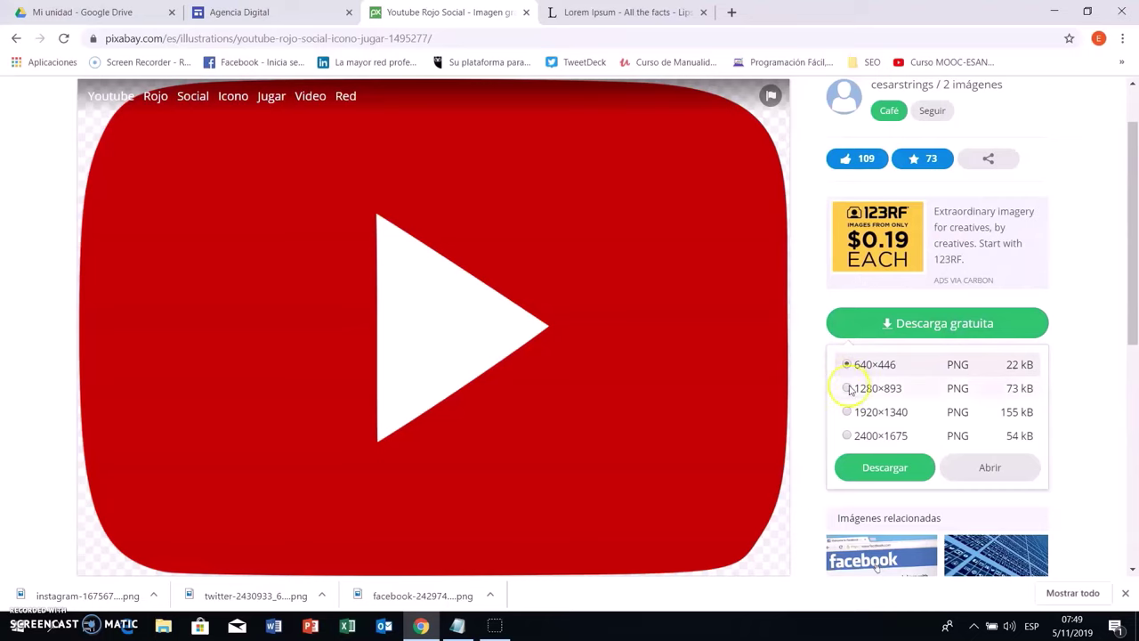
left_click(884, 467)
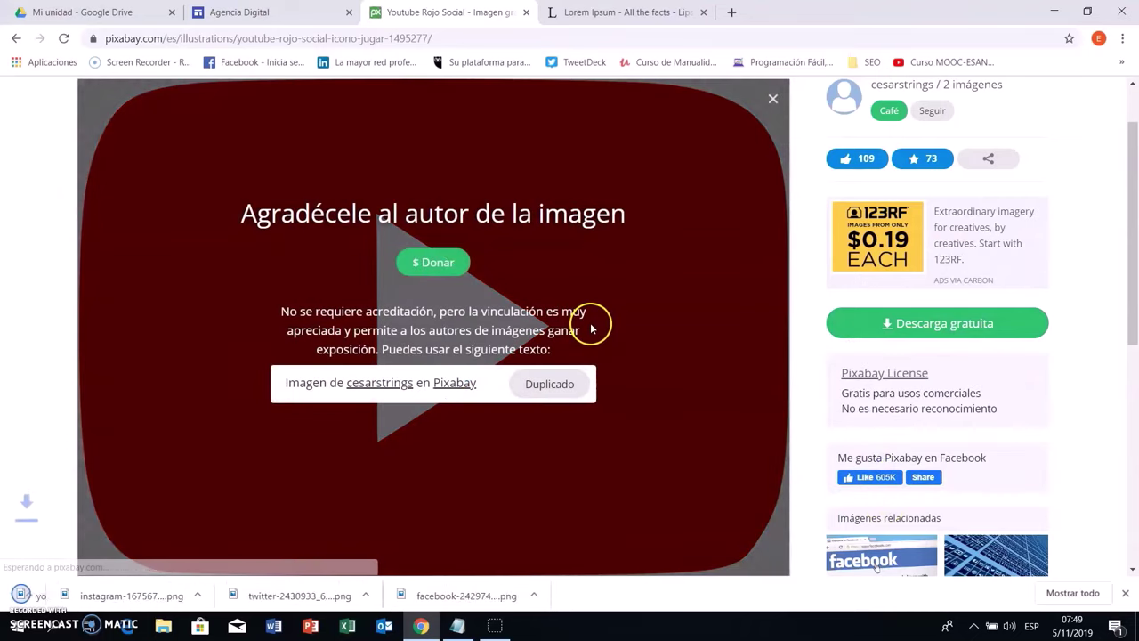
Step: Drag the YouTube file into the desktop FOTOS folder and maximize the browser again
left_click(1087, 12)
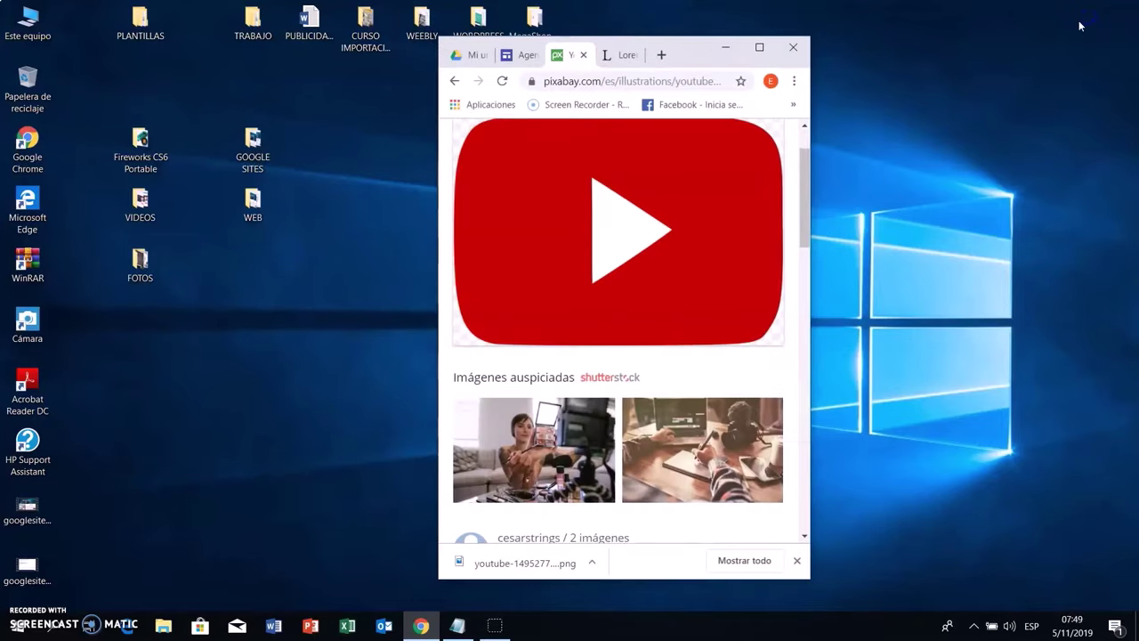
left_click_drag(534, 564, 140, 260)
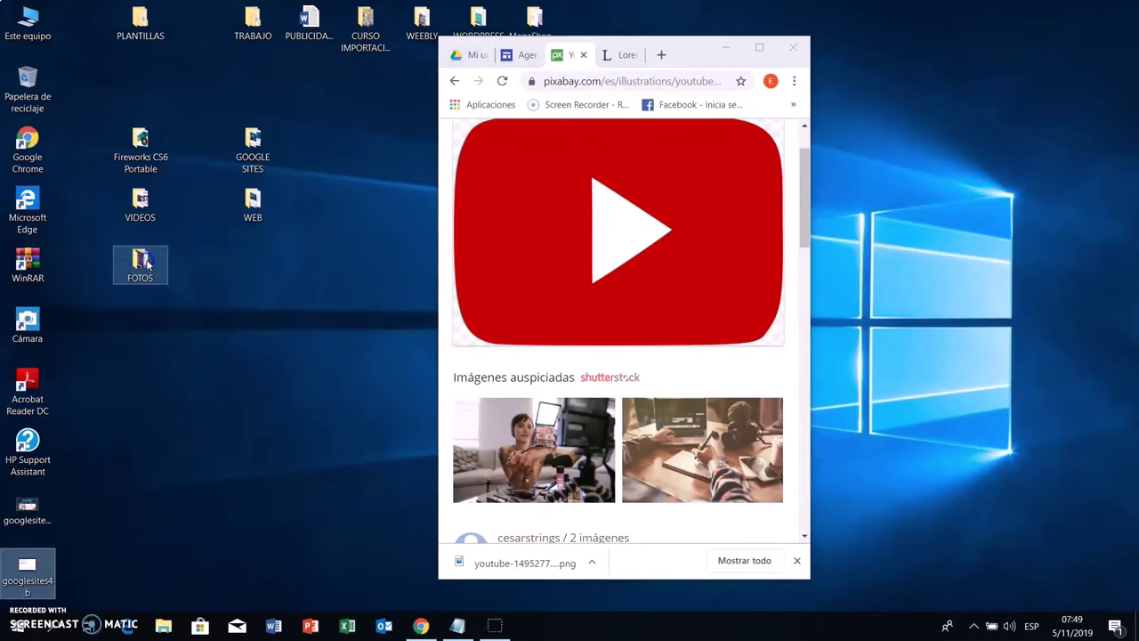
left_click(759, 46)
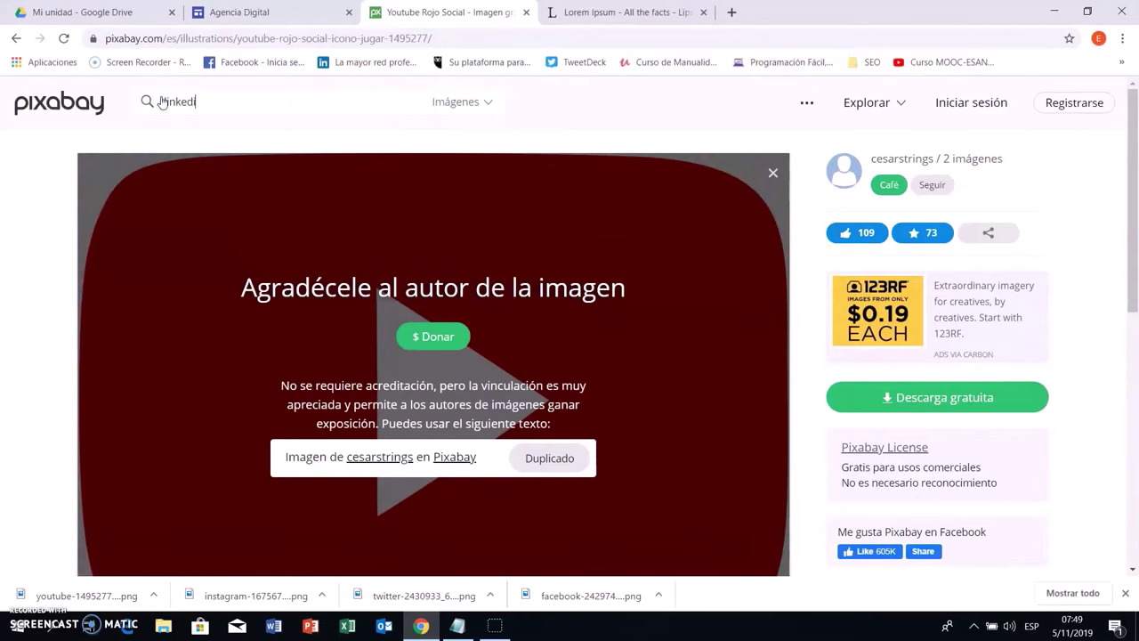
Step: Search LinkedIn and download the round blue LinkedIn logo at 640×640
key("Return")
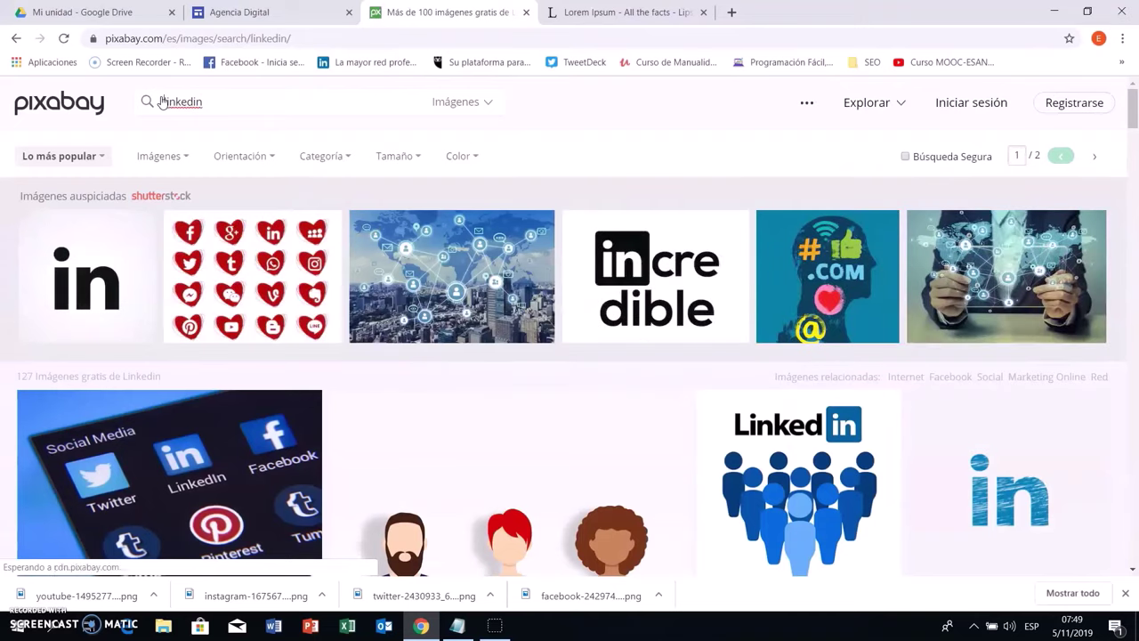
scroll(469, 281, "down", 7)
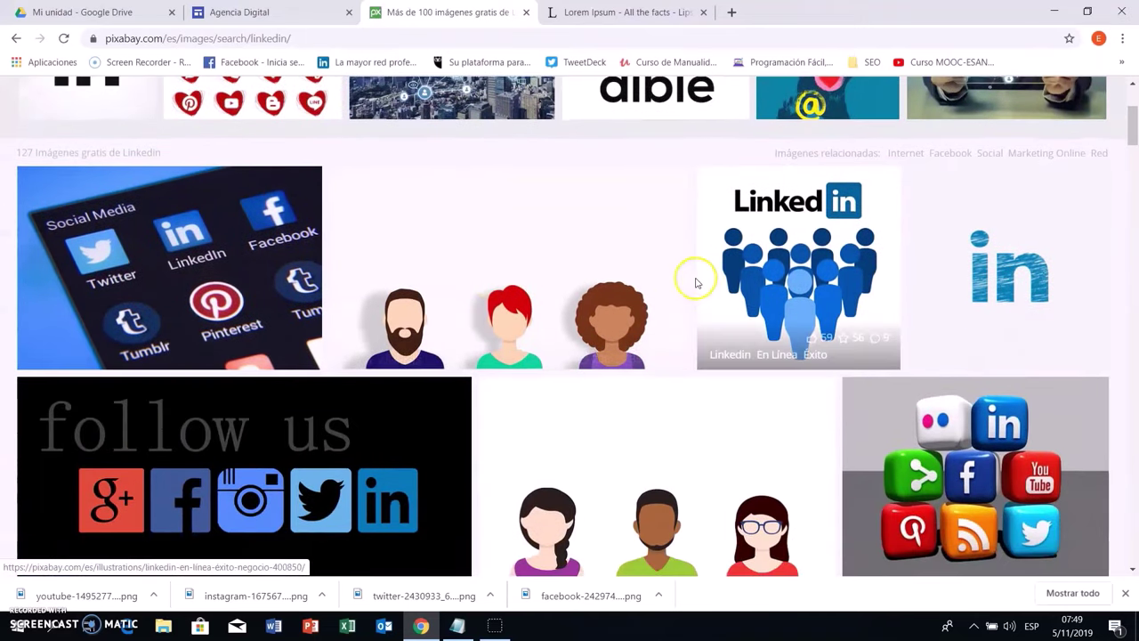
scroll(691, 287, "down", 5)
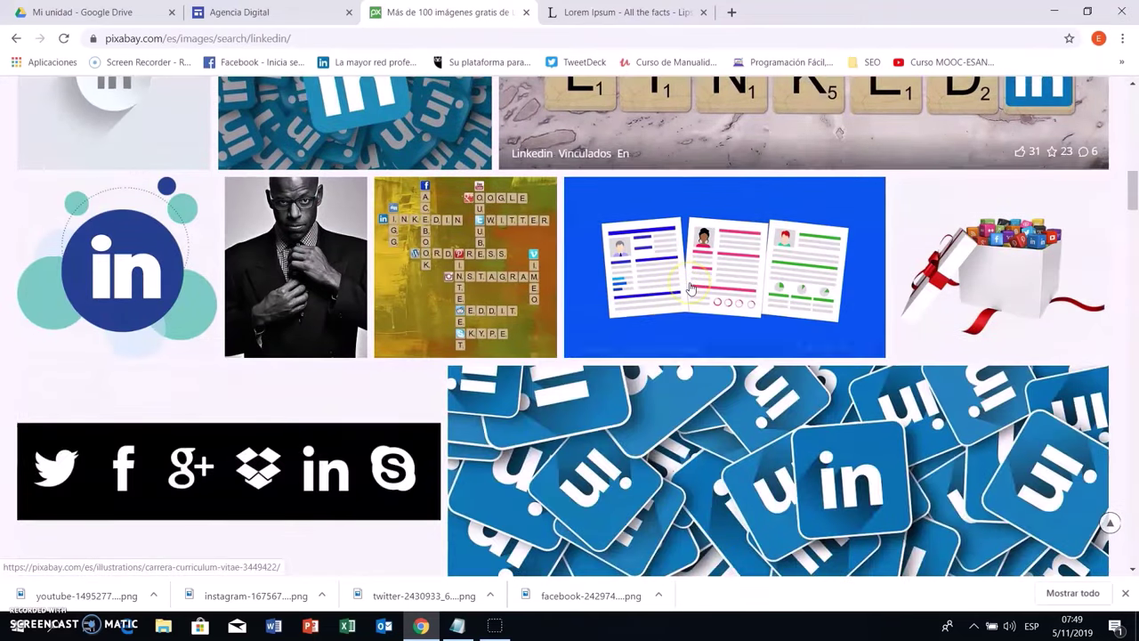
scroll(691, 287, "down", 6)
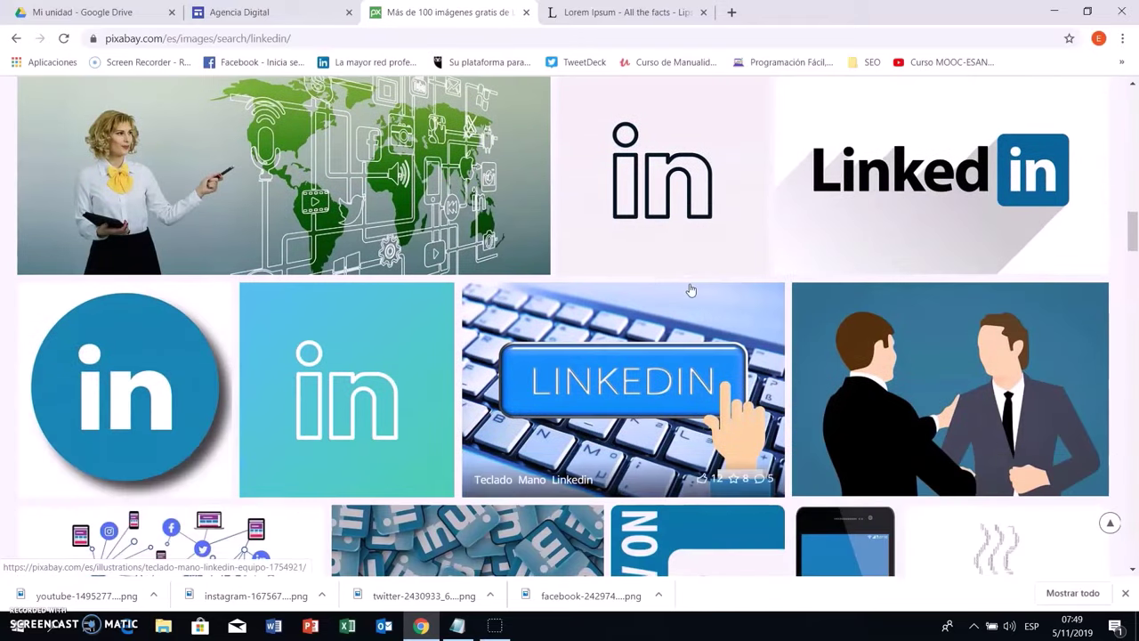
scroll(691, 290, "down", 2)
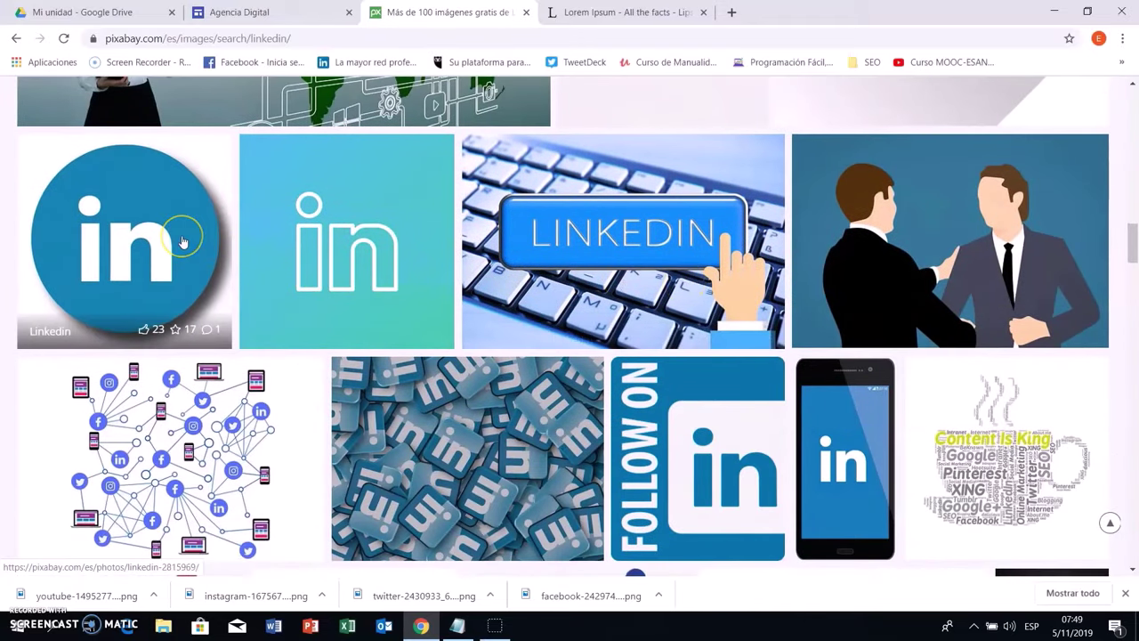
scroll(275, 297, "down", 6)
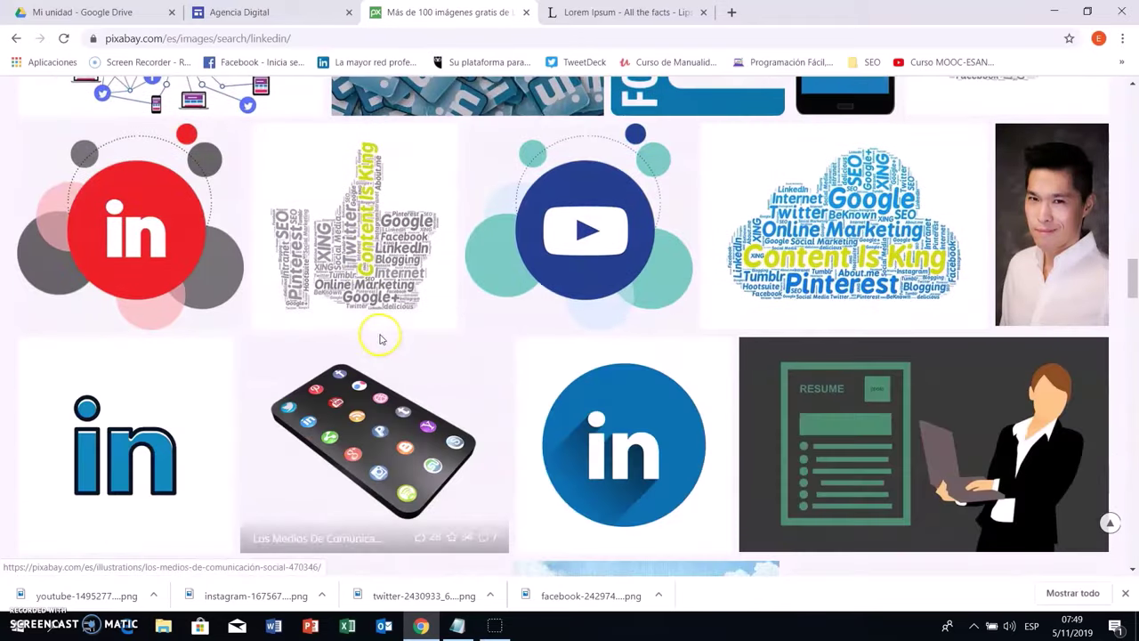
scroll(381, 334, "down", 6)
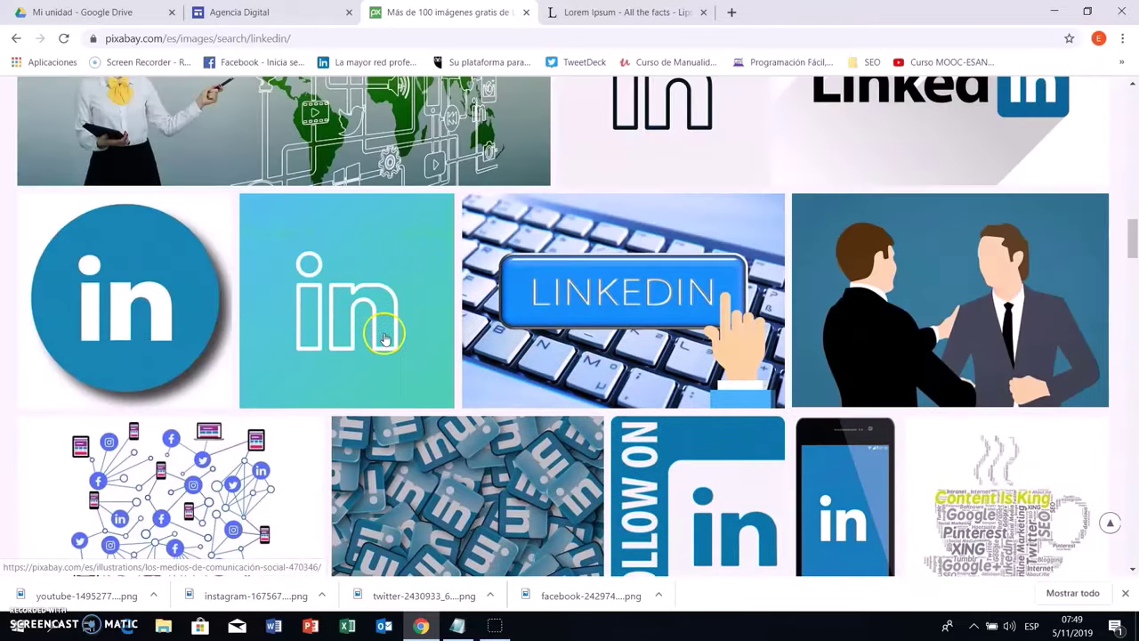
left_click(184, 290)
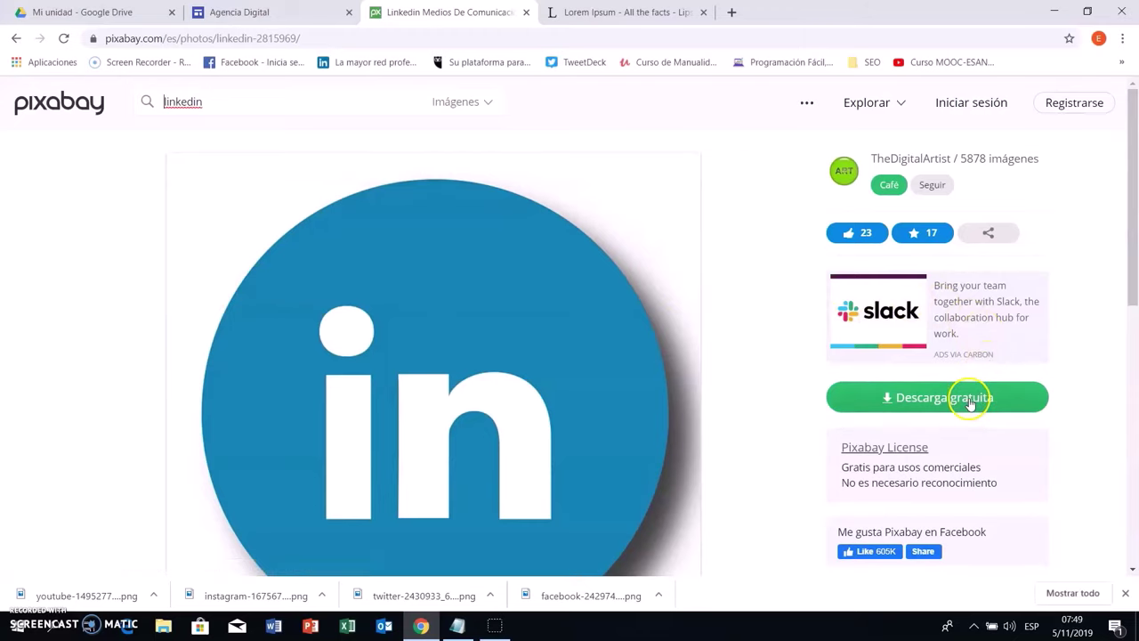
left_click(970, 400)
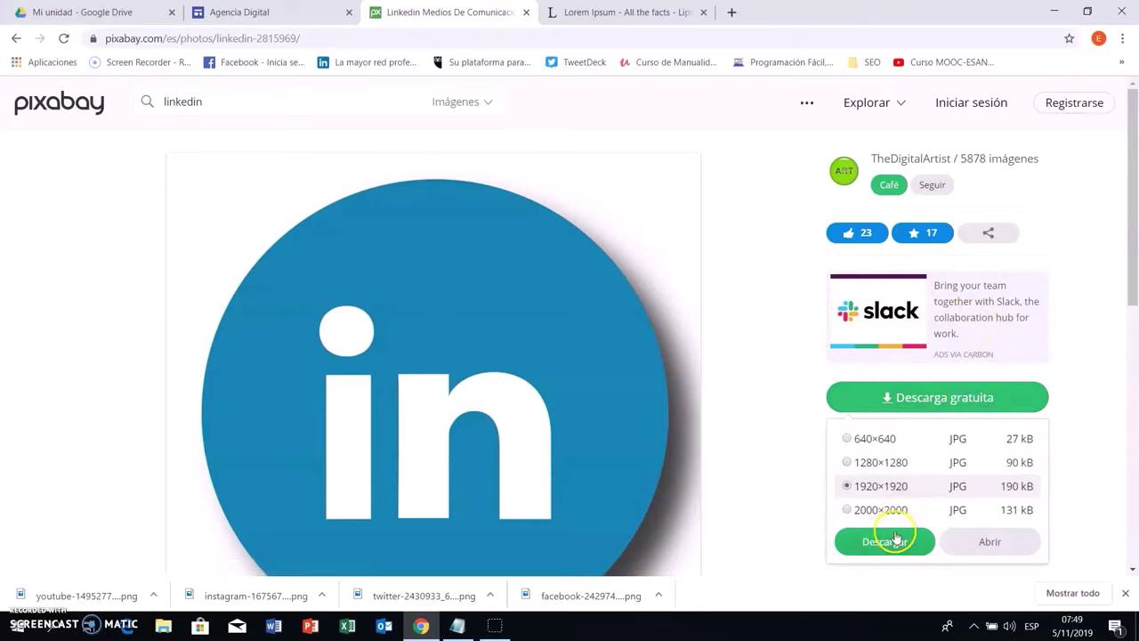
left_click(848, 439)
left_click(884, 540)
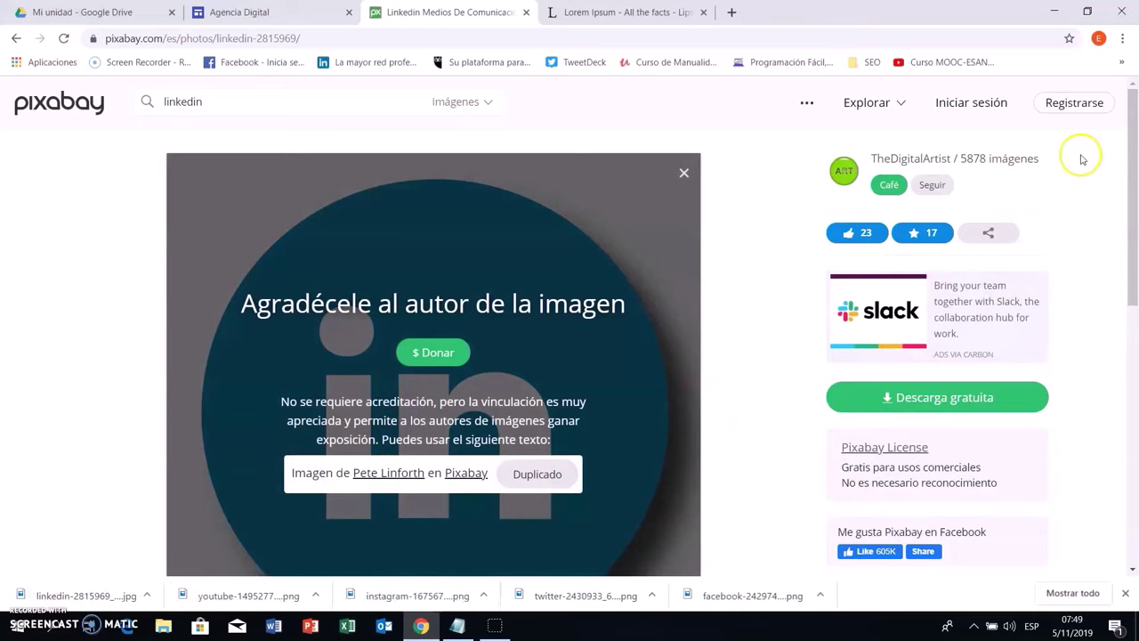
Step: Move the LinkedIn image into the FOTOS folder and maximize the browser again
left_click(1087, 12)
left_click_drag(466, 560, 151, 271)
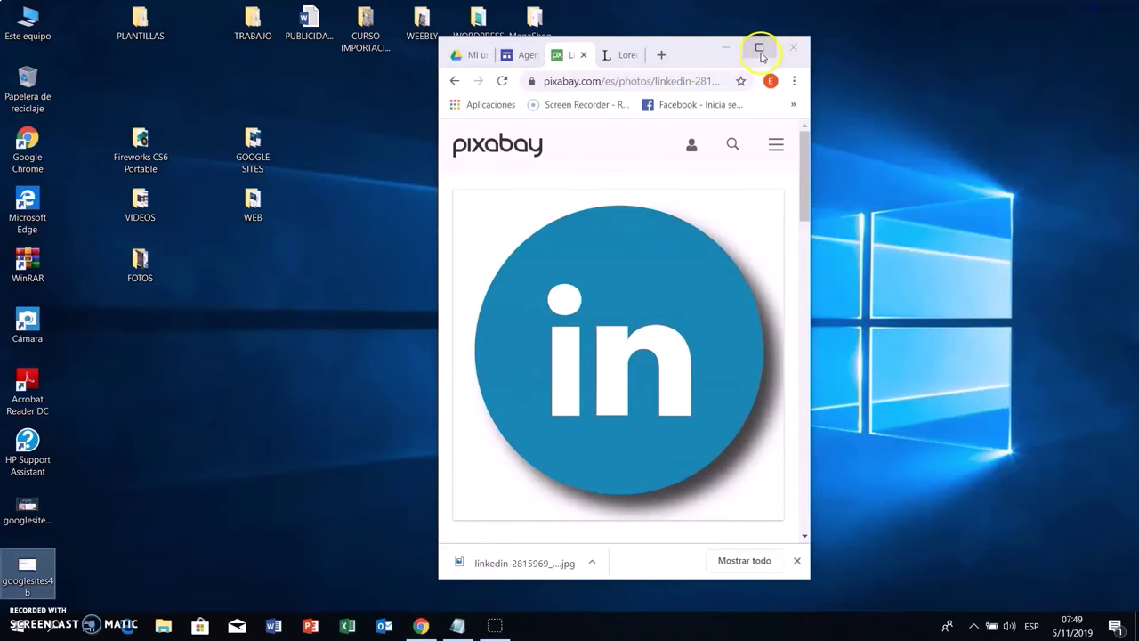
left_click(759, 46)
mouse_move(803, 102)
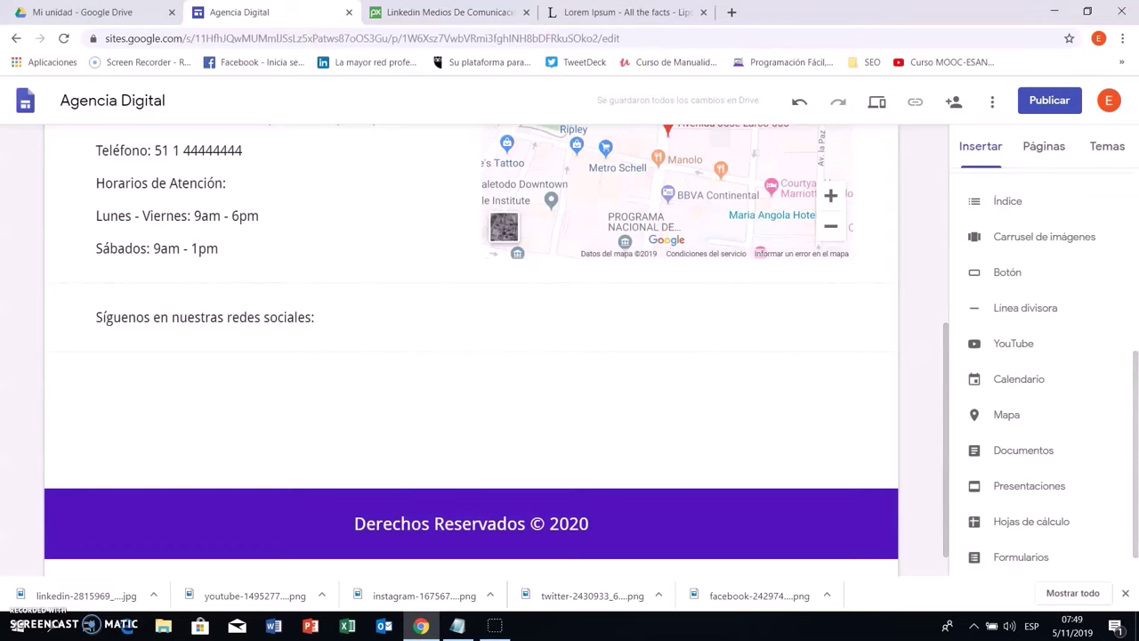
Step: Narrow the 'Síguenos en nuestras redes sociales:' text box to fit just its text
left_click_drag(943, 382, 943, 371)
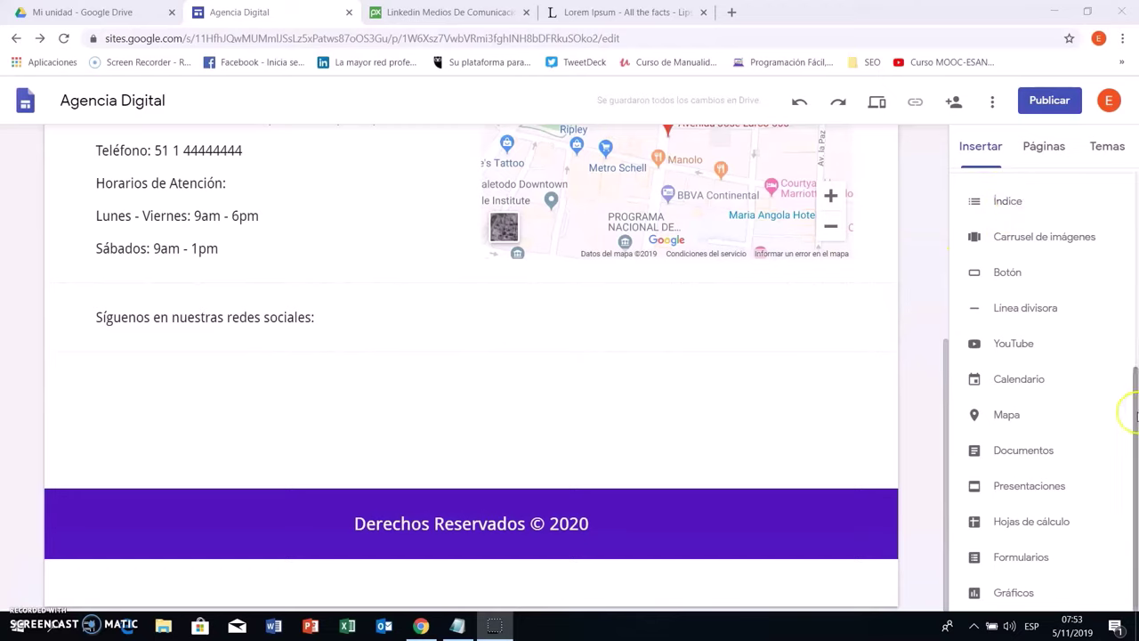
scroll(1135, 414, "up", 4)
left_click(1084, 197)
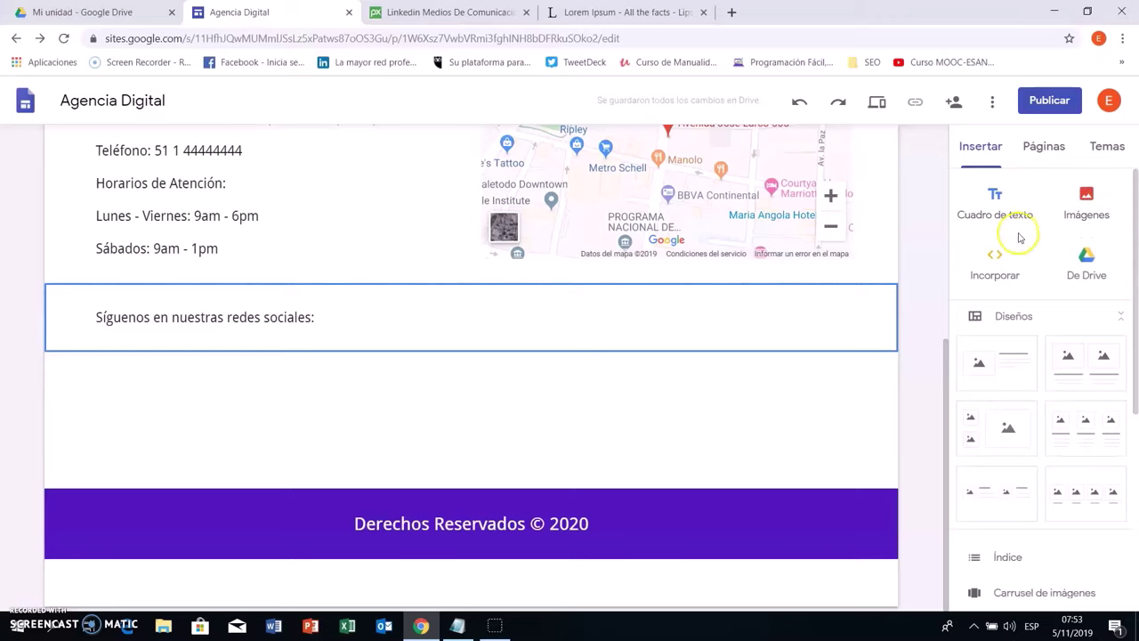
left_click(670, 322)
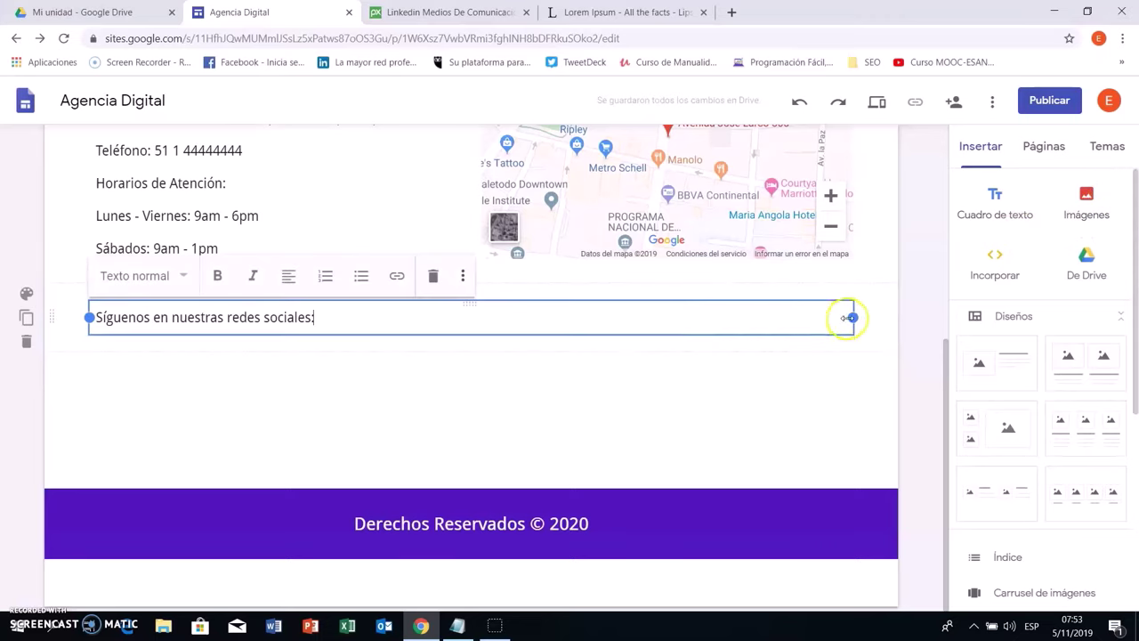
left_click_drag(852, 317, 331, 318)
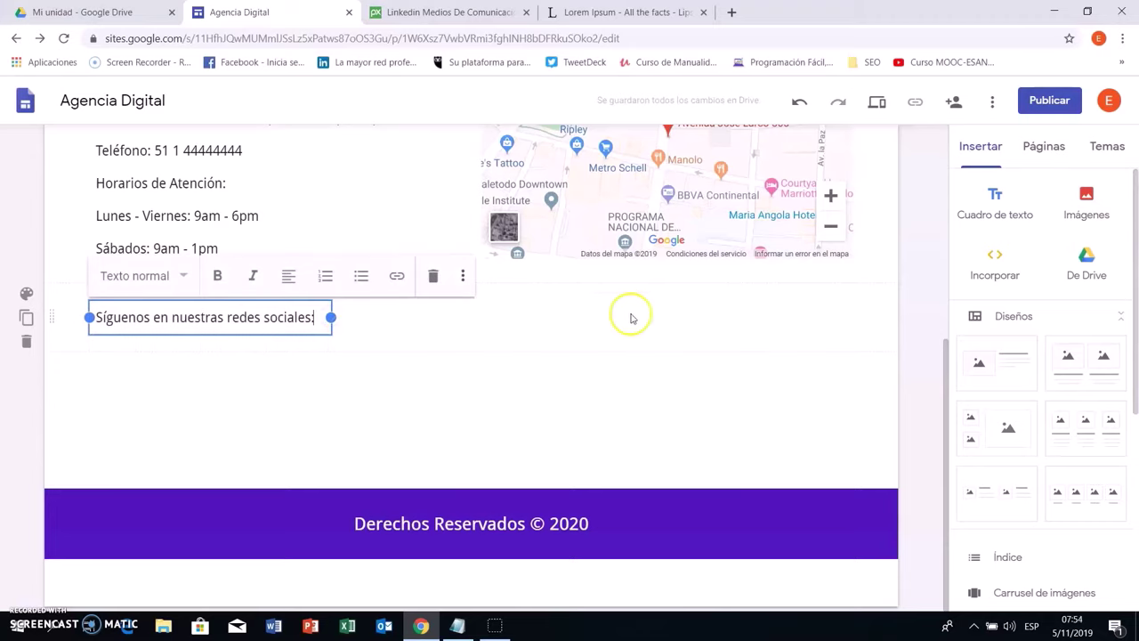
Step: Deselect the text box and choose to upload an image from the computer
left_click(515, 384)
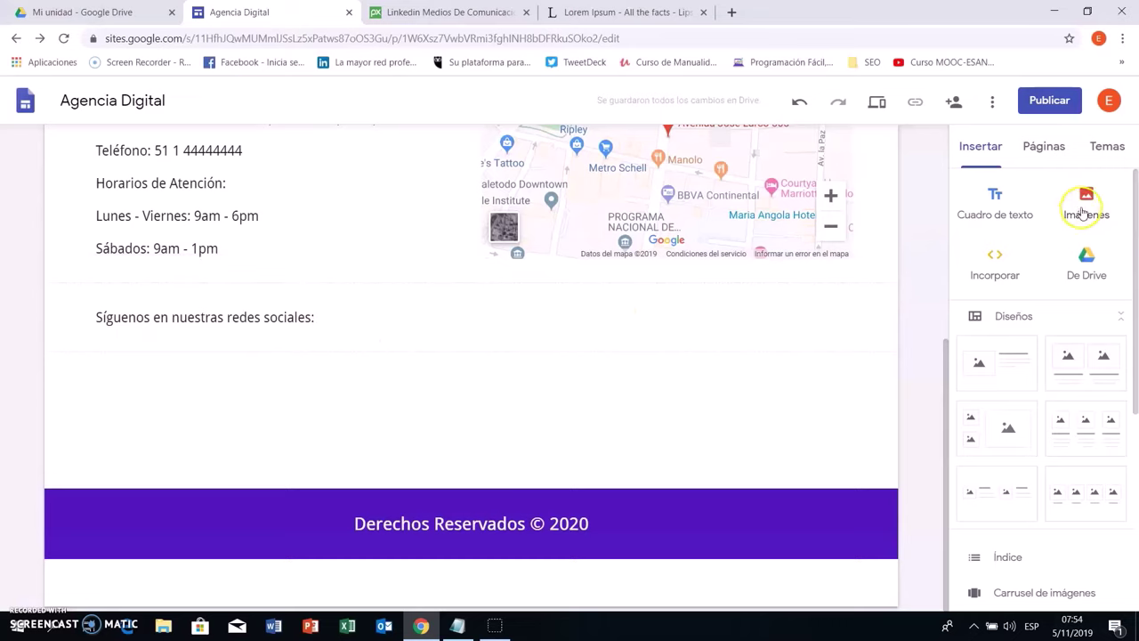
left_click(1082, 213)
left_click(1064, 254)
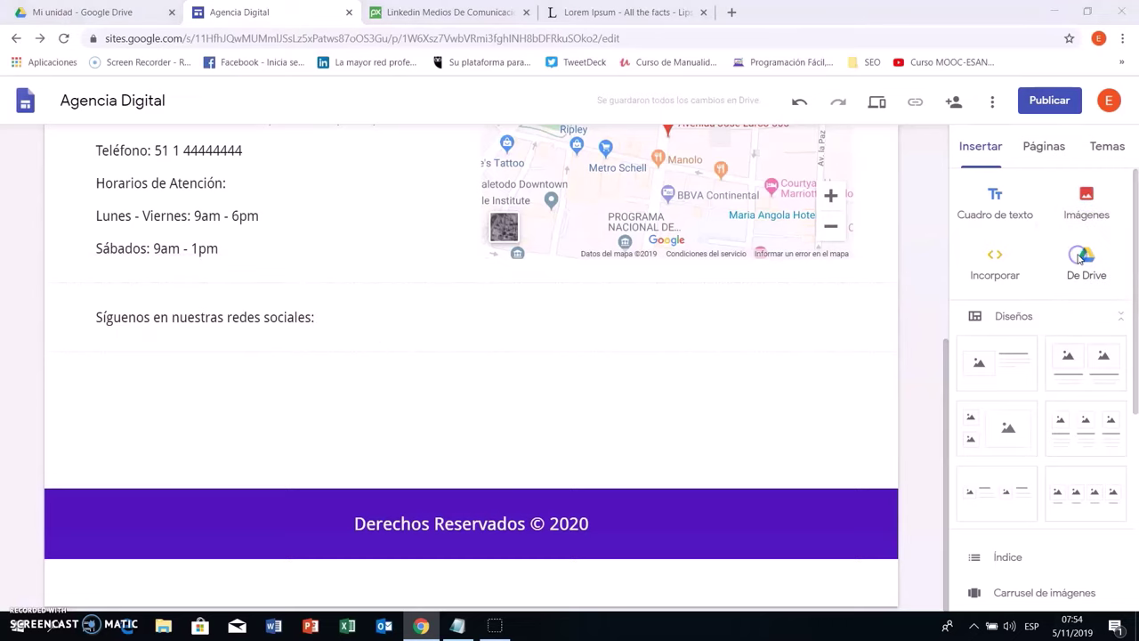
Step: Insert the facebook image and shrink it to a small icon beside the Síguenos text
double_click(337, 227)
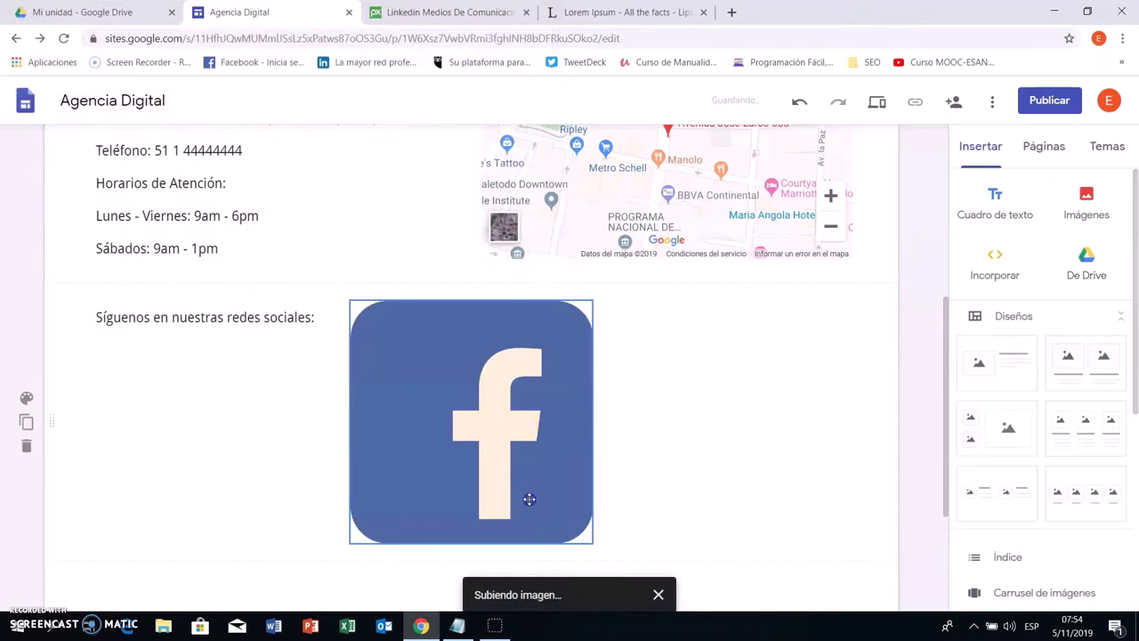
left_click_drag(592, 540, 391, 332)
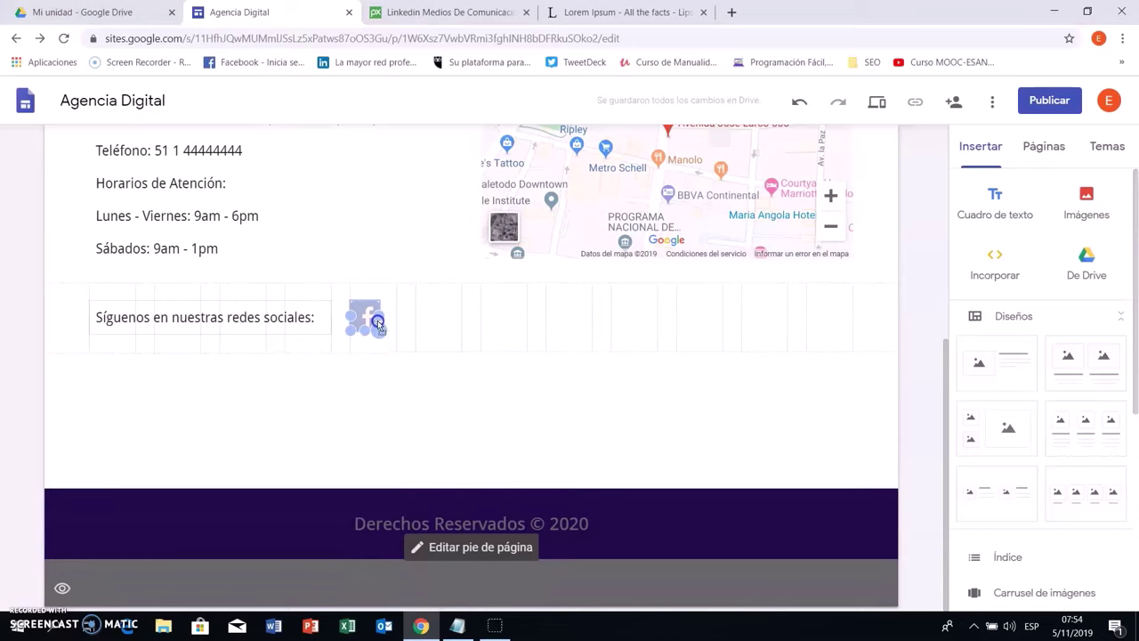
mouse_move(380, 326)
left_mouse_down()
mouse_move(396, 329)
mouse_move(383, 331)
left_mouse_up()
left_click(388, 312)
left_click_drag(396, 331, 399, 335)
left_click(441, 365)
left_click(433, 314)
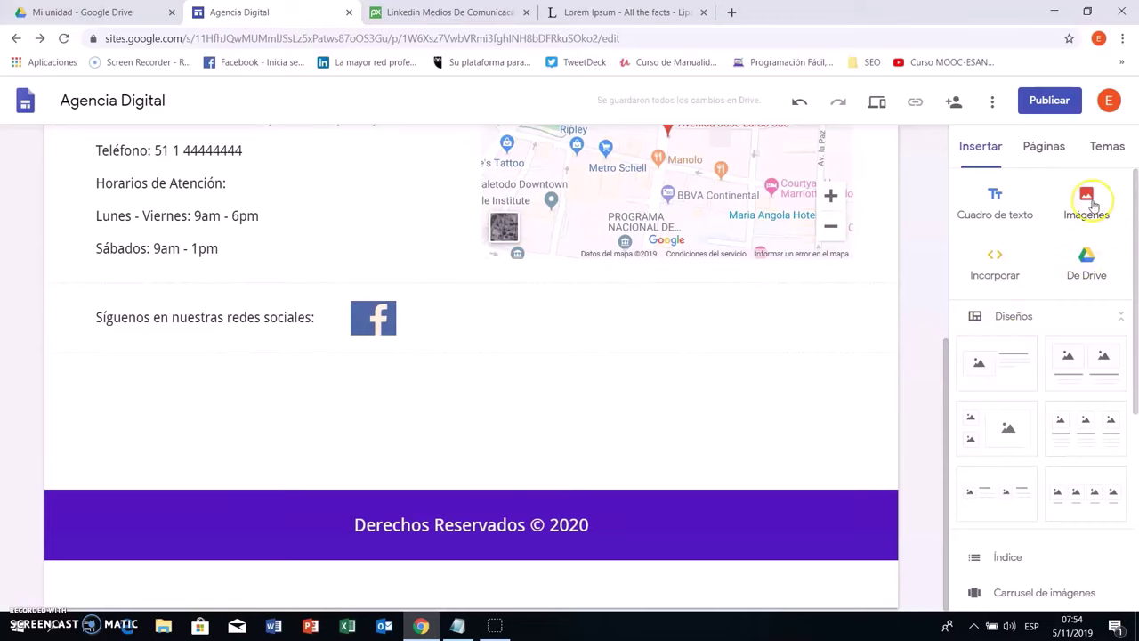
Step: Upload the twitter image and shrink it to match the Facebook icon
left_click(1087, 200)
left_click(1067, 255)
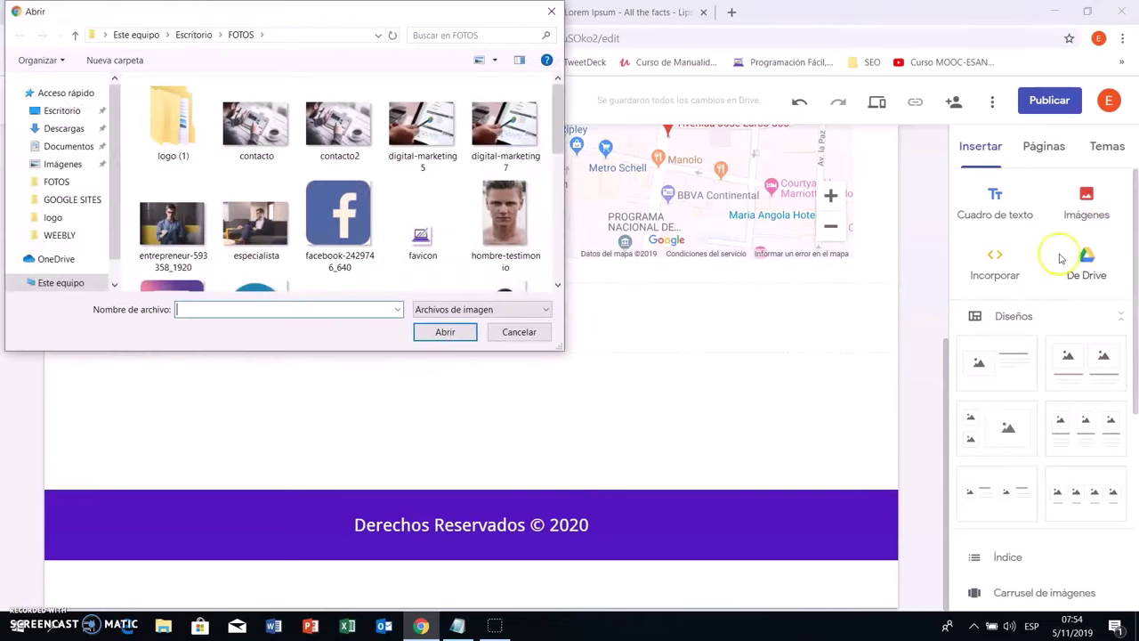
left_click_drag(555, 130, 566, 248)
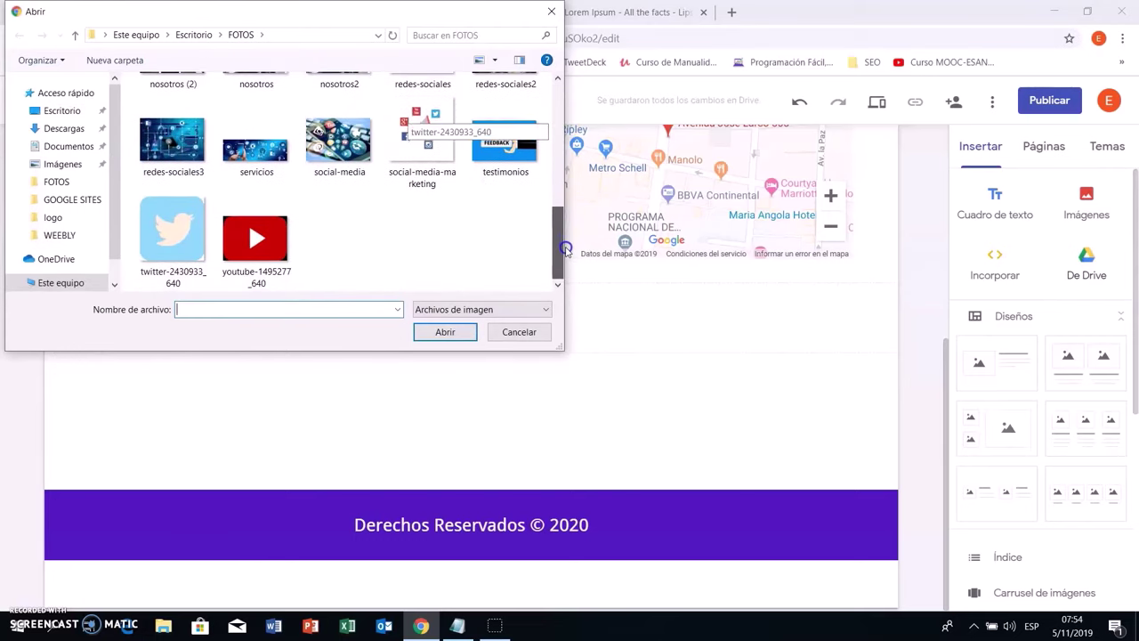
double_click(171, 229)
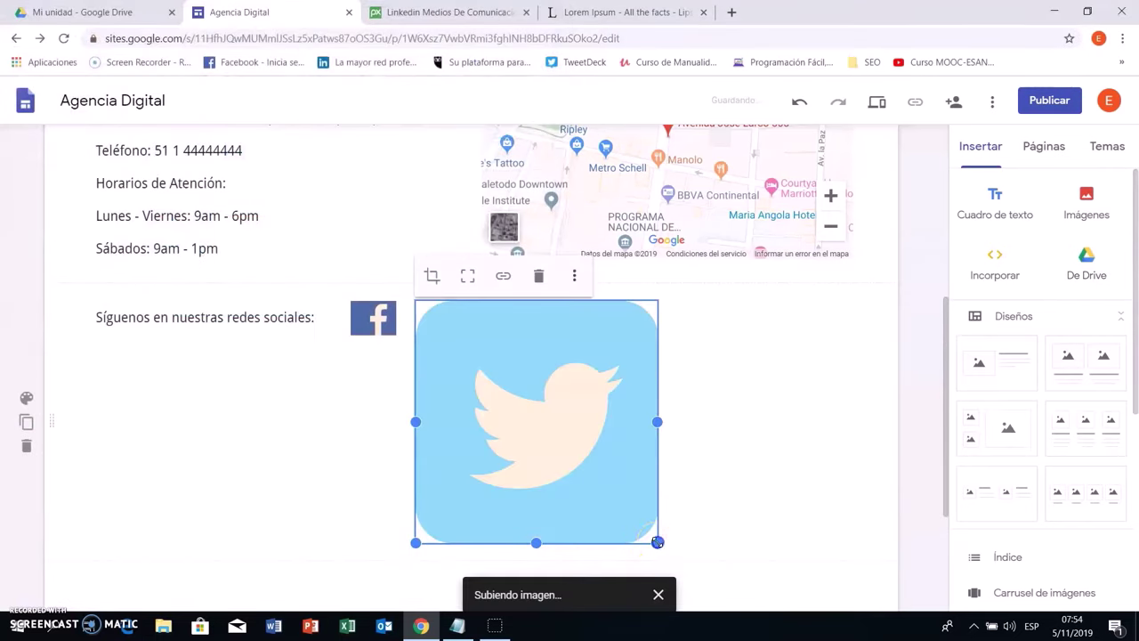
left_click_drag(656, 542, 444, 336)
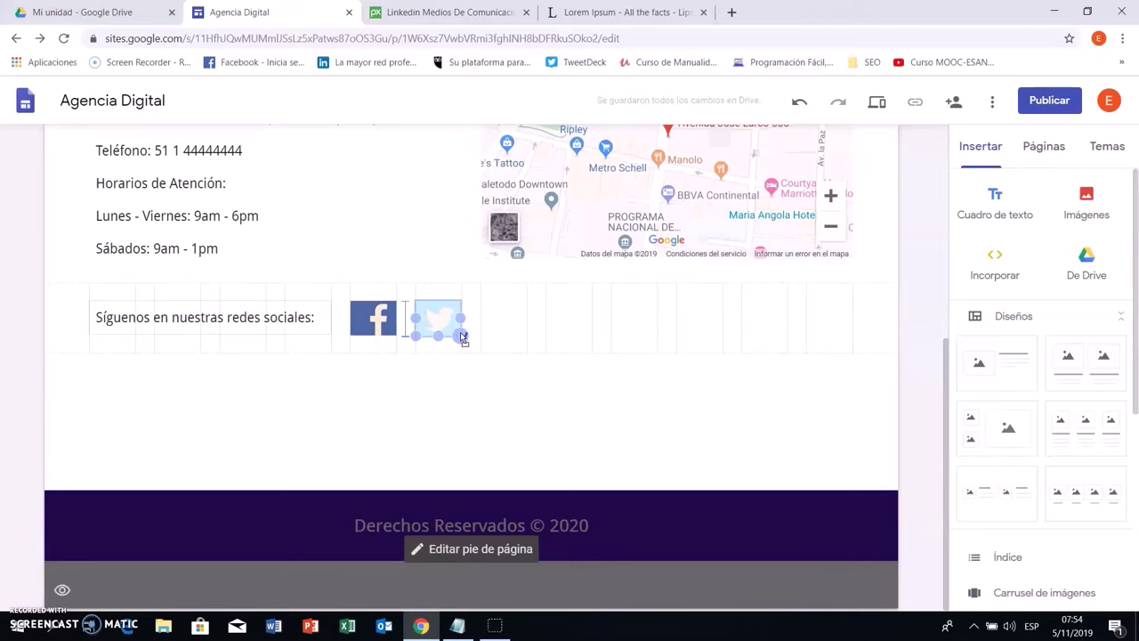
left_click_drag(462, 338, 462, 337)
Step: Compare the Twitter and Facebook icon sizes by selecting each in turn
left_click(483, 387)
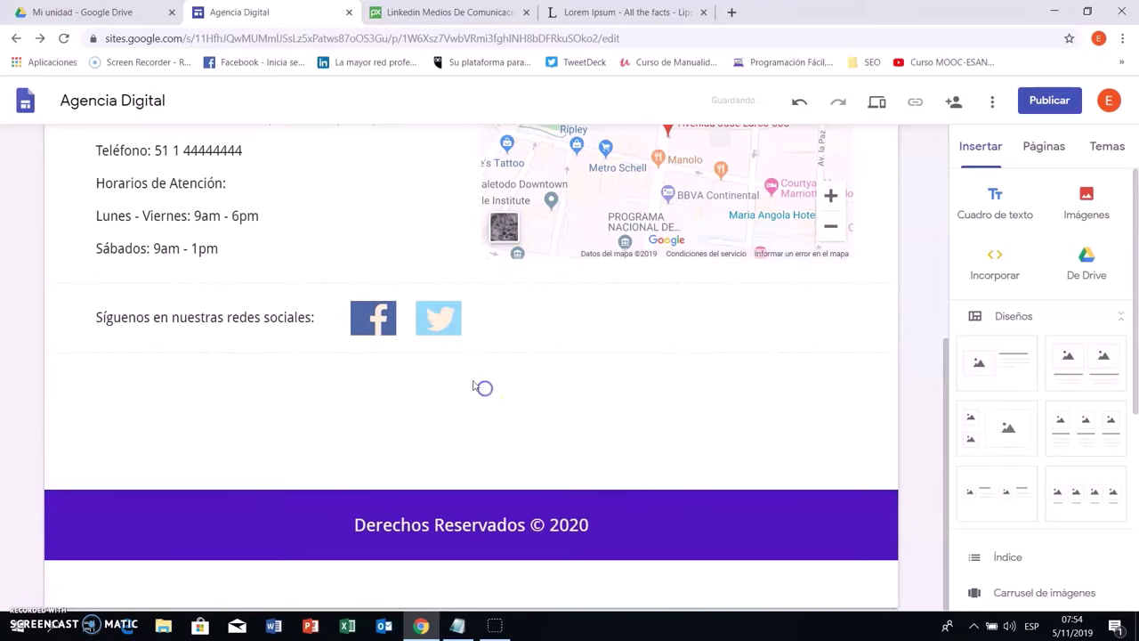
left_click(387, 324)
left_click(488, 402)
left_click(449, 329)
left_click(557, 419)
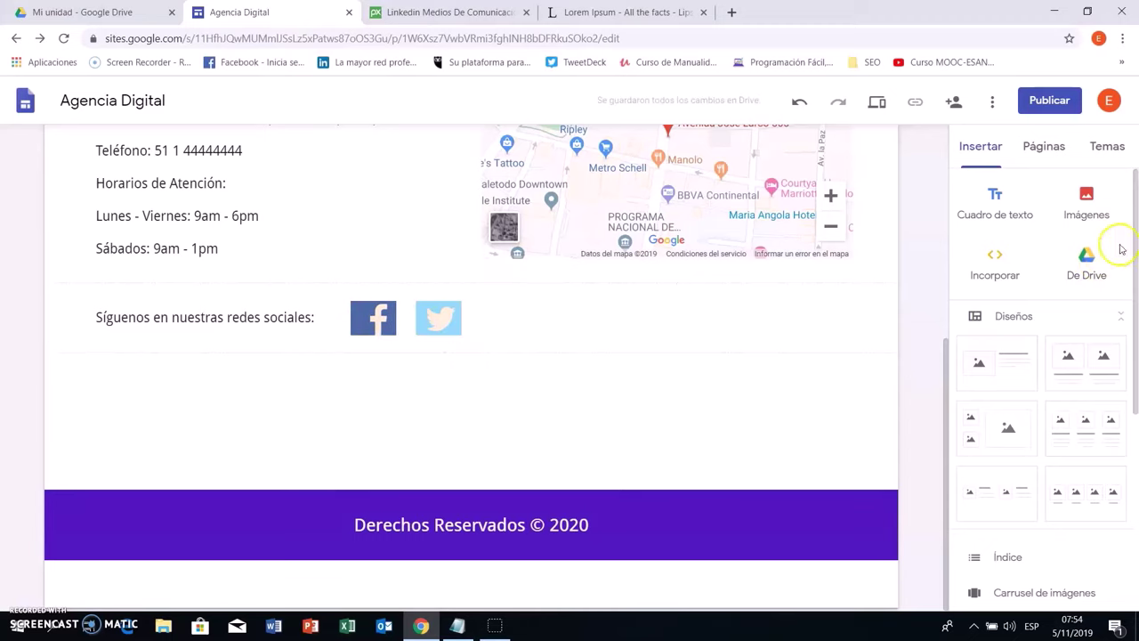
left_click(1096, 205)
Step: Upload the instagram file and shrink it to icon size right after Twitter
left_click(1075, 256)
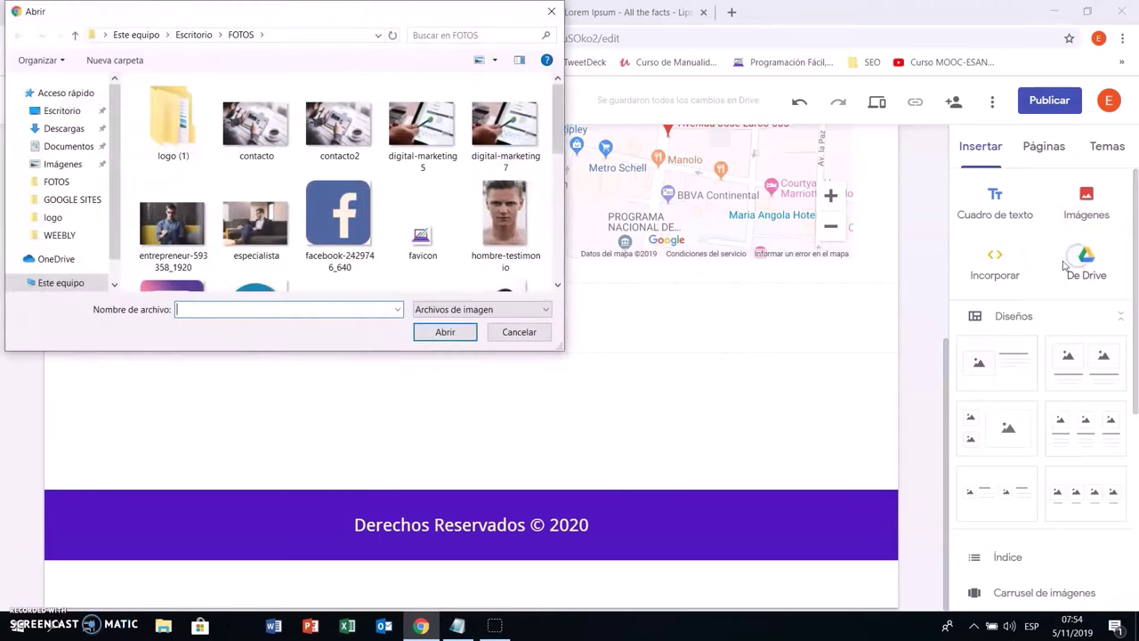
scroll(565, 156, "down", 3)
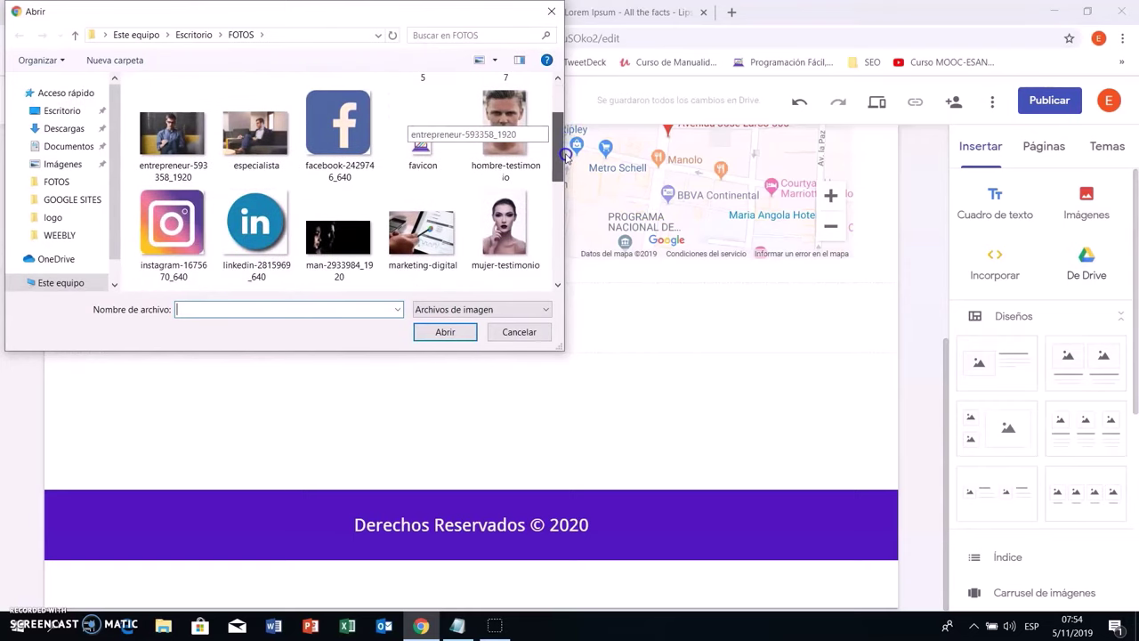
scroll(566, 158, "down", 3)
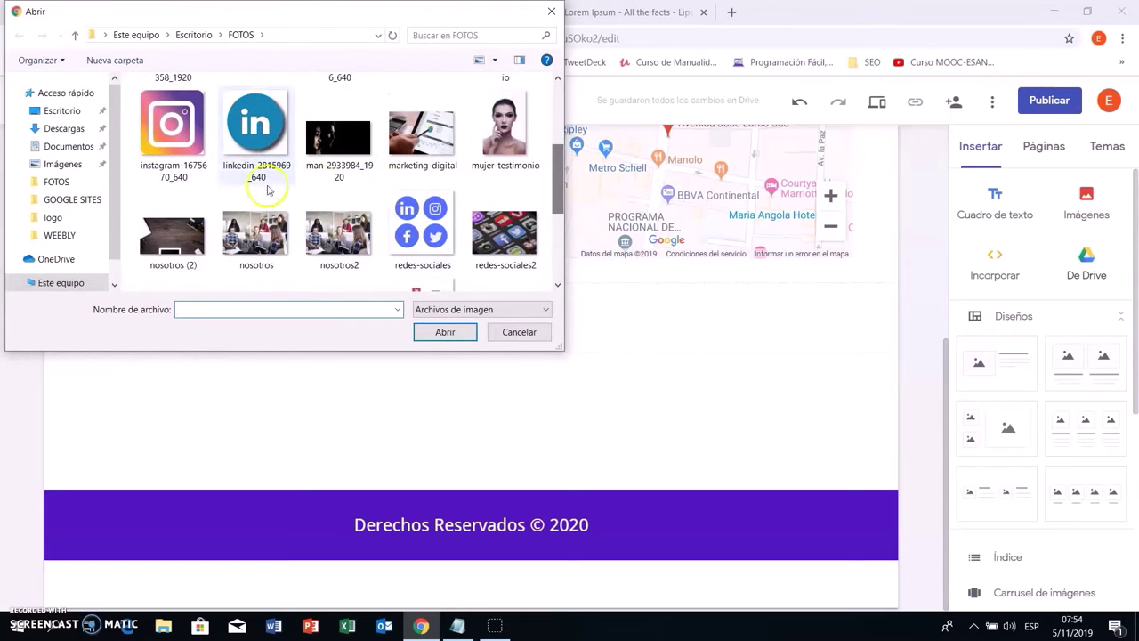
double_click(178, 138)
left_click_drag(721, 546, 529, 345)
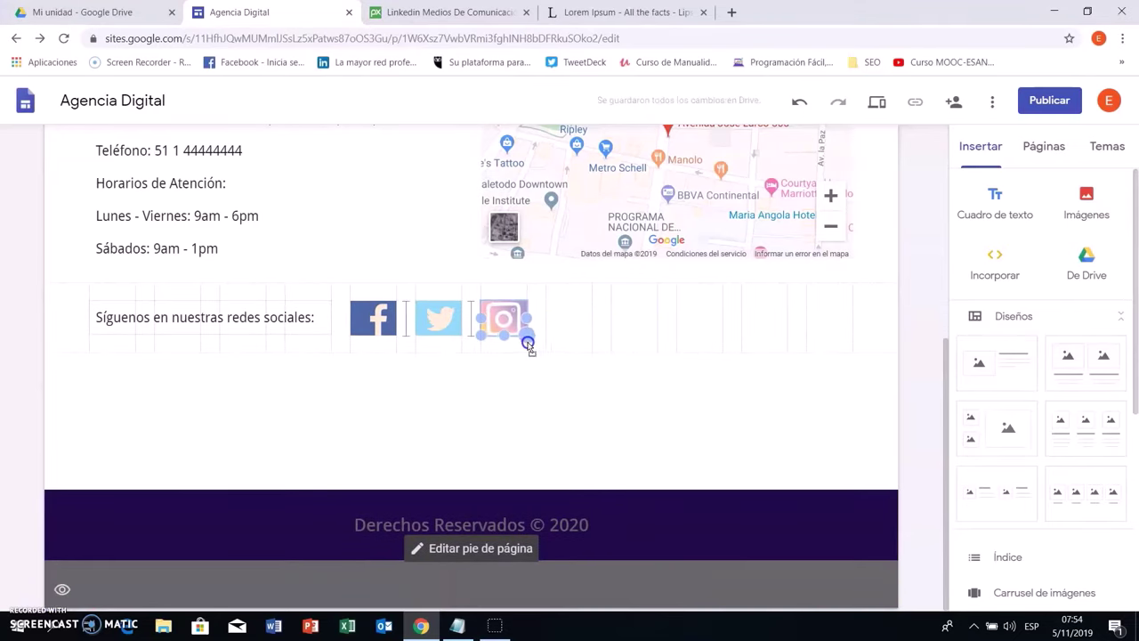
left_click_drag(530, 345, 528, 344)
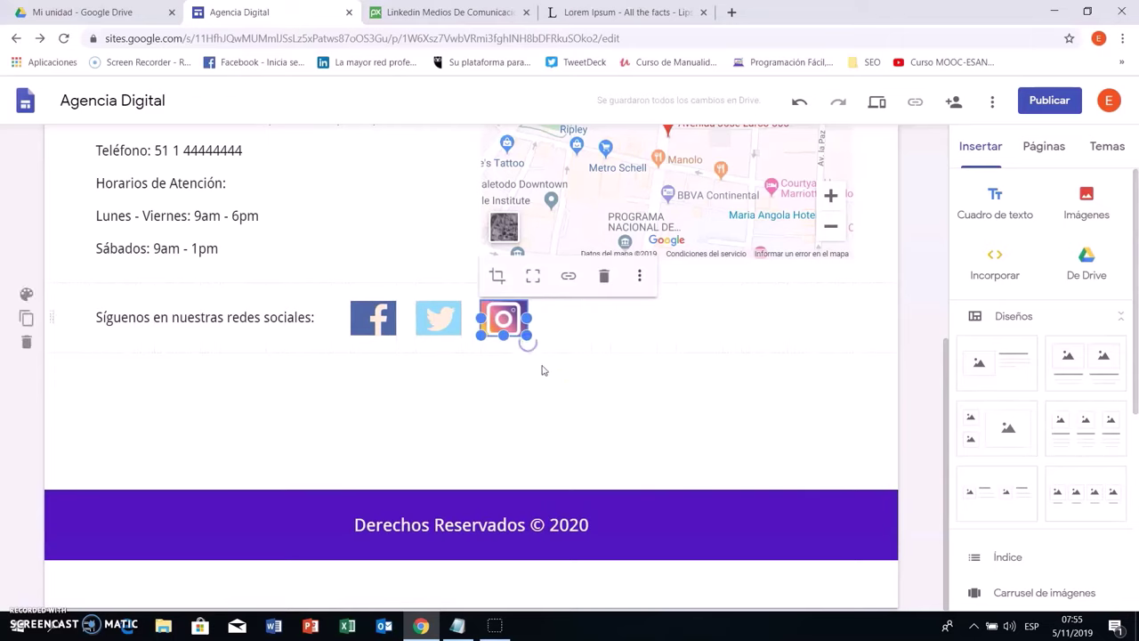
left_click(561, 400)
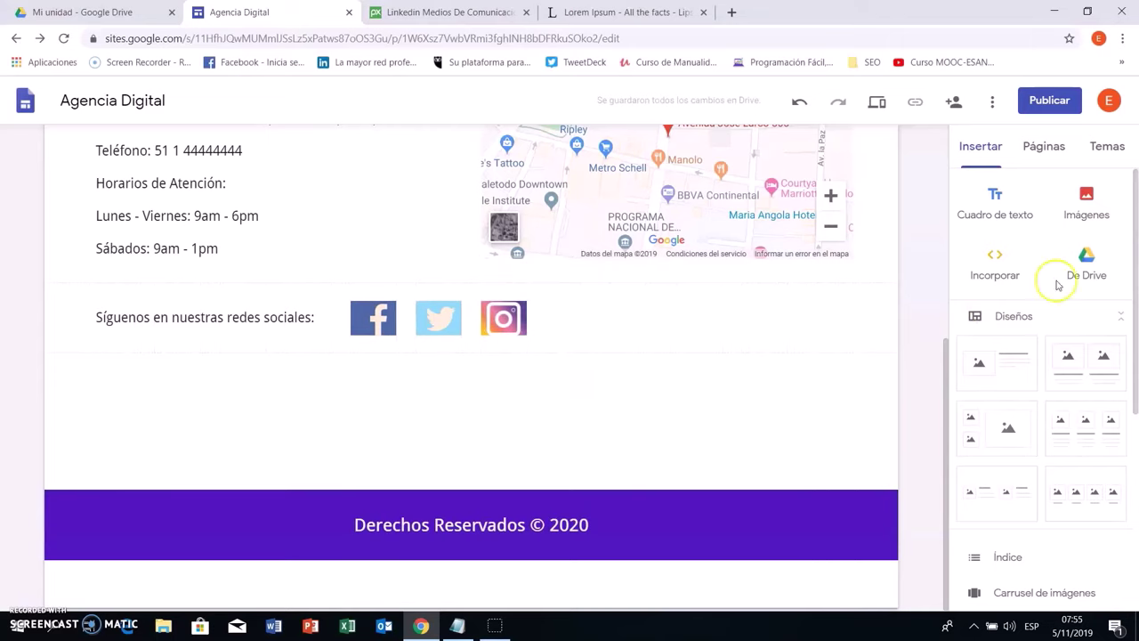
Step: Upload the YouTube image, shrink it to icon size, and place it after Instagram
left_click(1102, 215)
left_click(1084, 256)
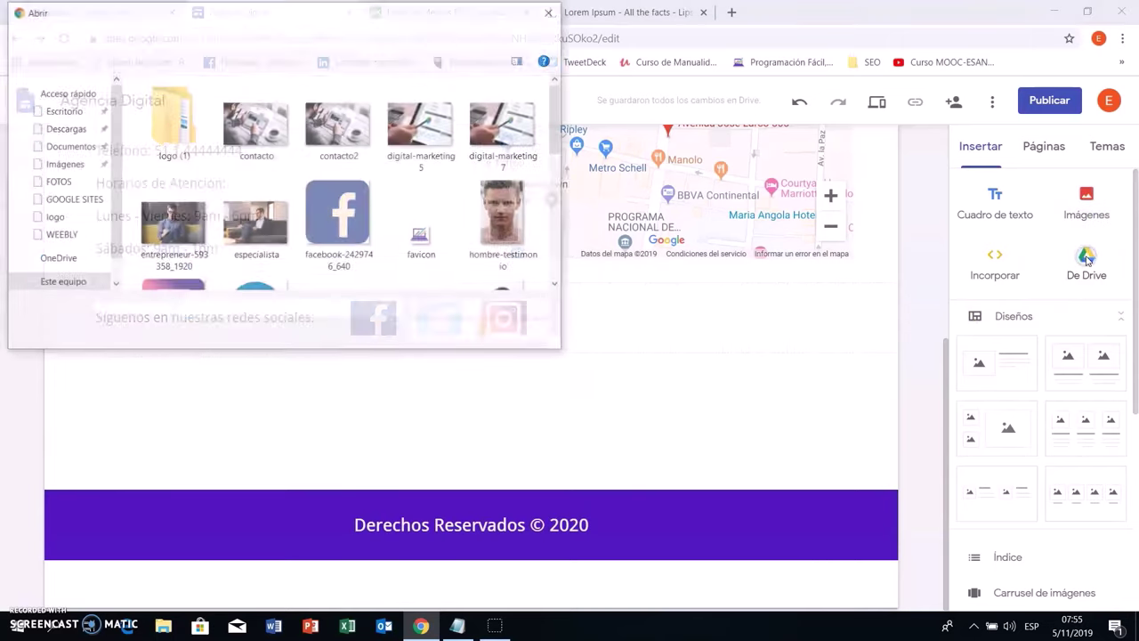
left_click_drag(557, 102, 561, 225)
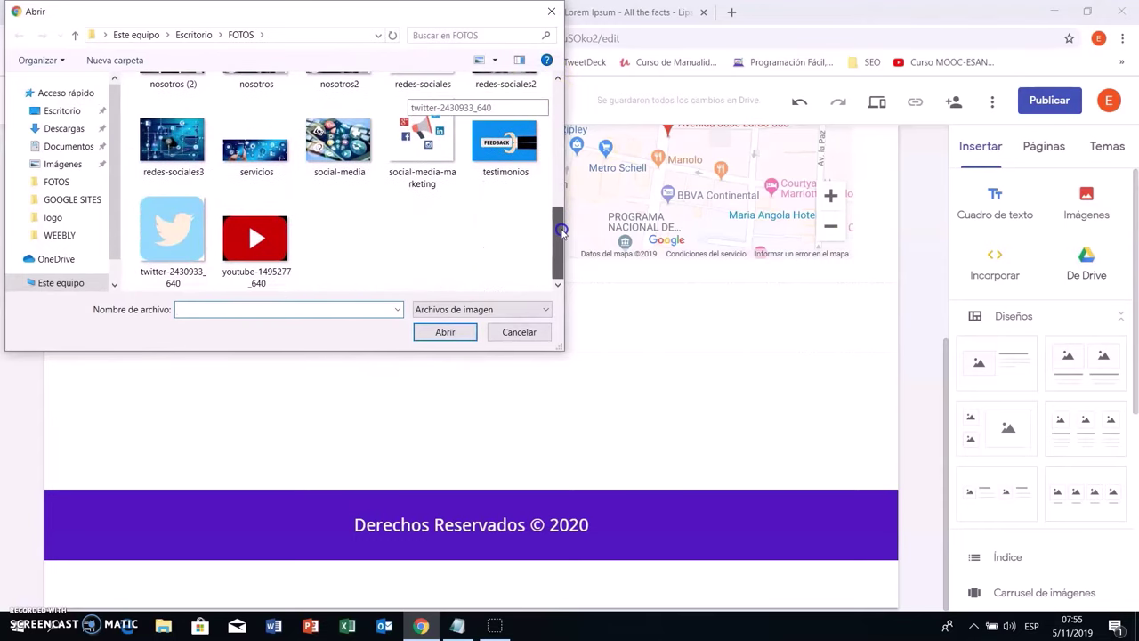
double_click(254, 233)
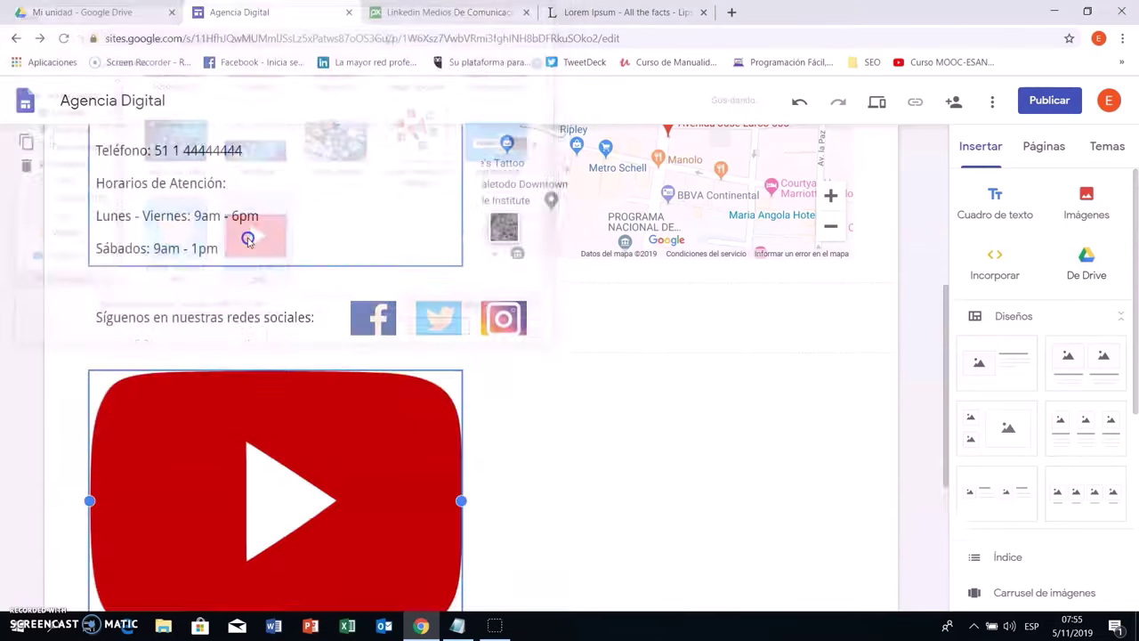
left_click_drag(461, 461, 567, 215)
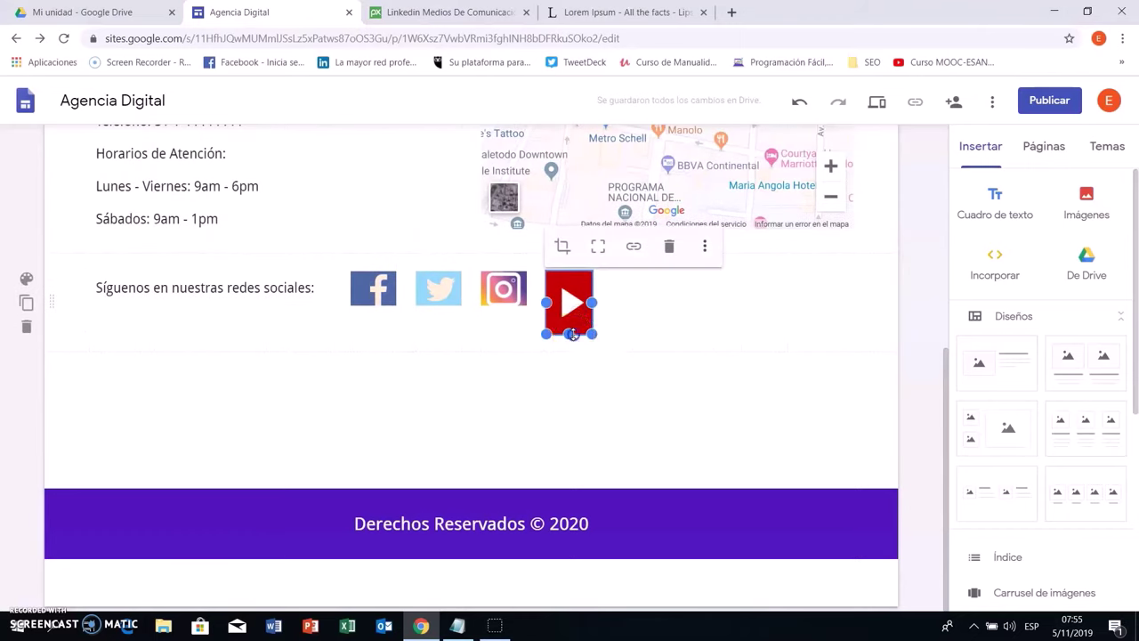
left_click_drag(572, 334, 580, 318)
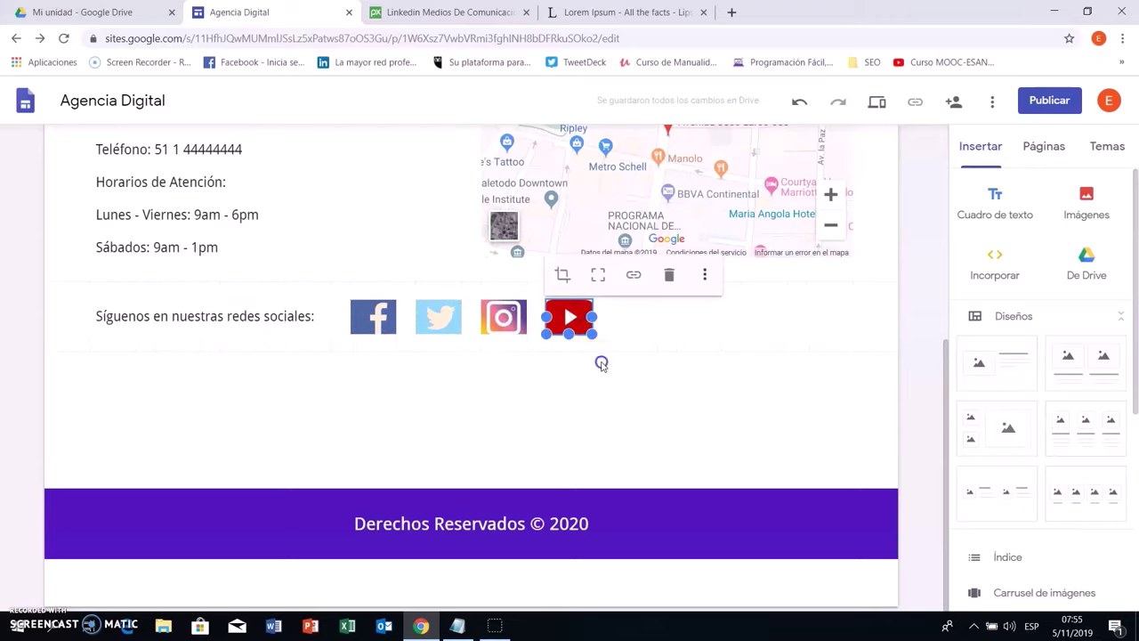
left_click(599, 360)
left_click(559, 318)
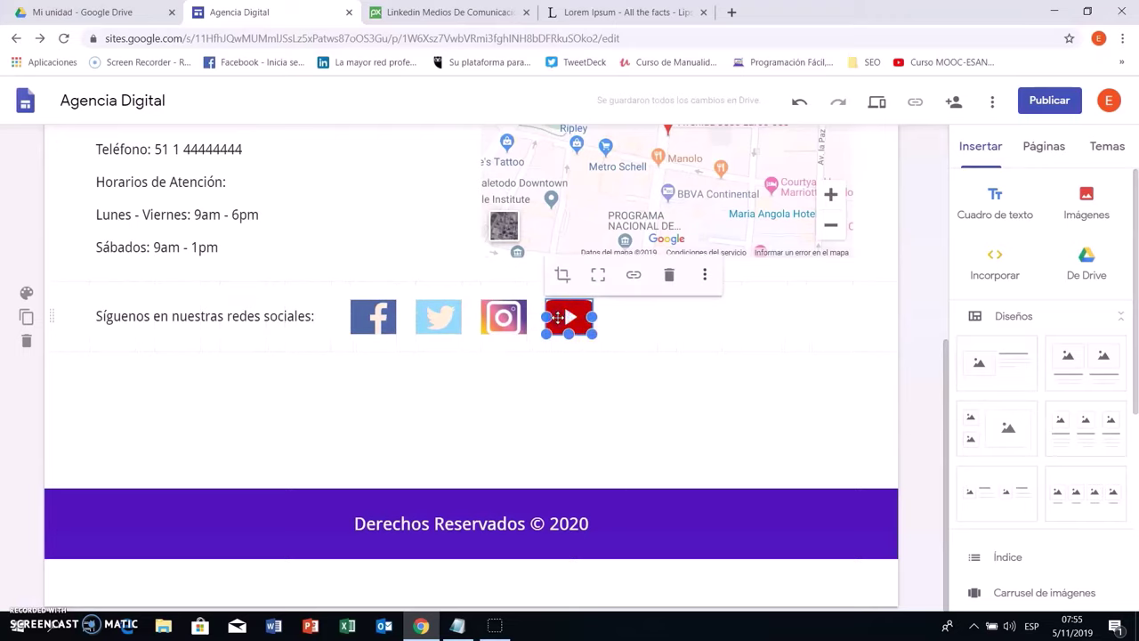
left_click(627, 367)
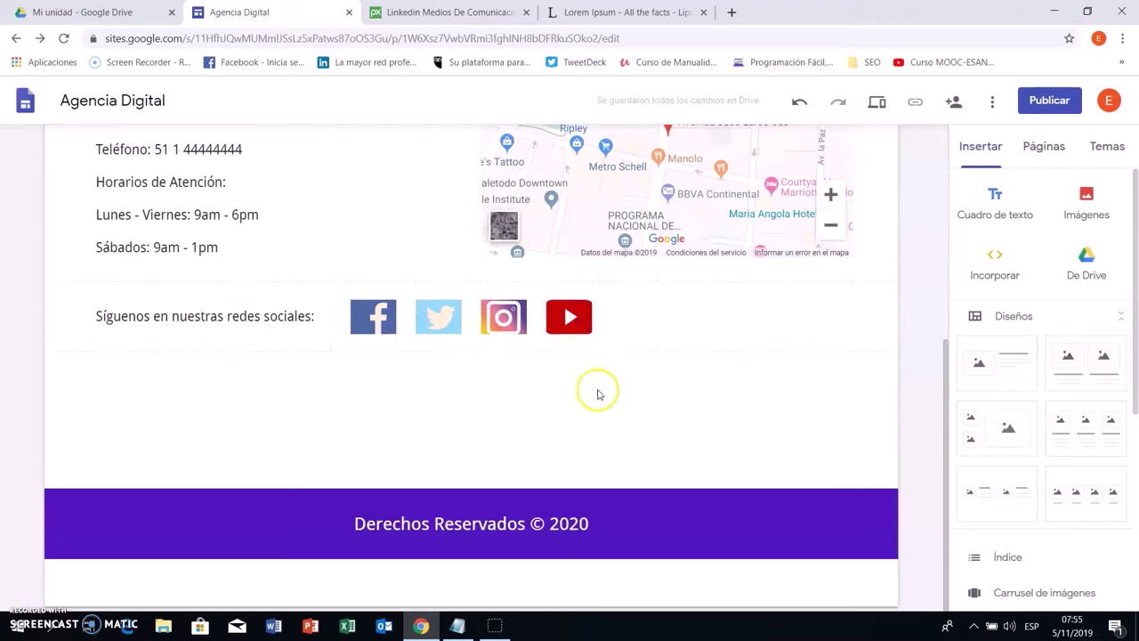
left_click(1085, 207)
Step: Upload the linkedin file and shrink it to a matching icon after YouTube
left_click(1080, 254)
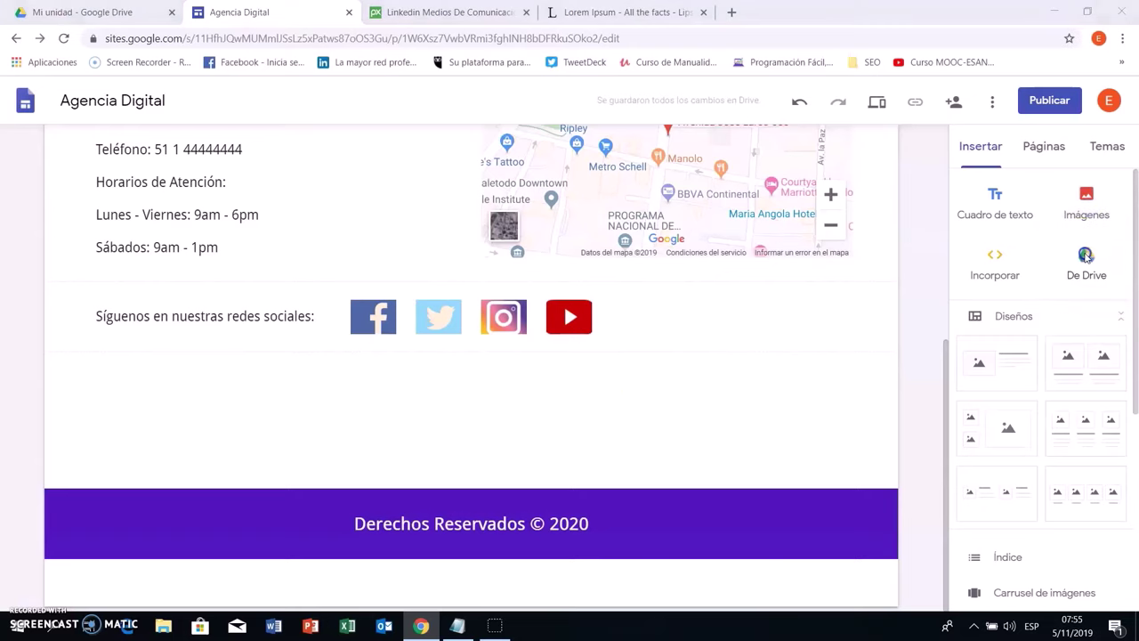
left_click_drag(555, 102, 565, 147)
double_click(255, 187)
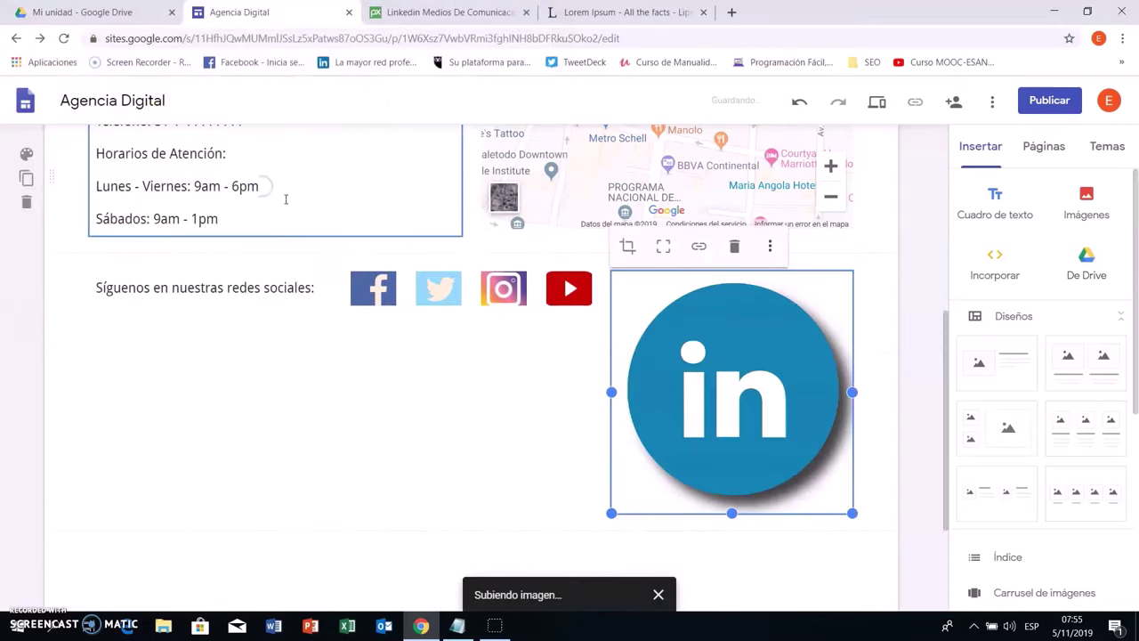
left_click_drag(852, 512, 654, 326)
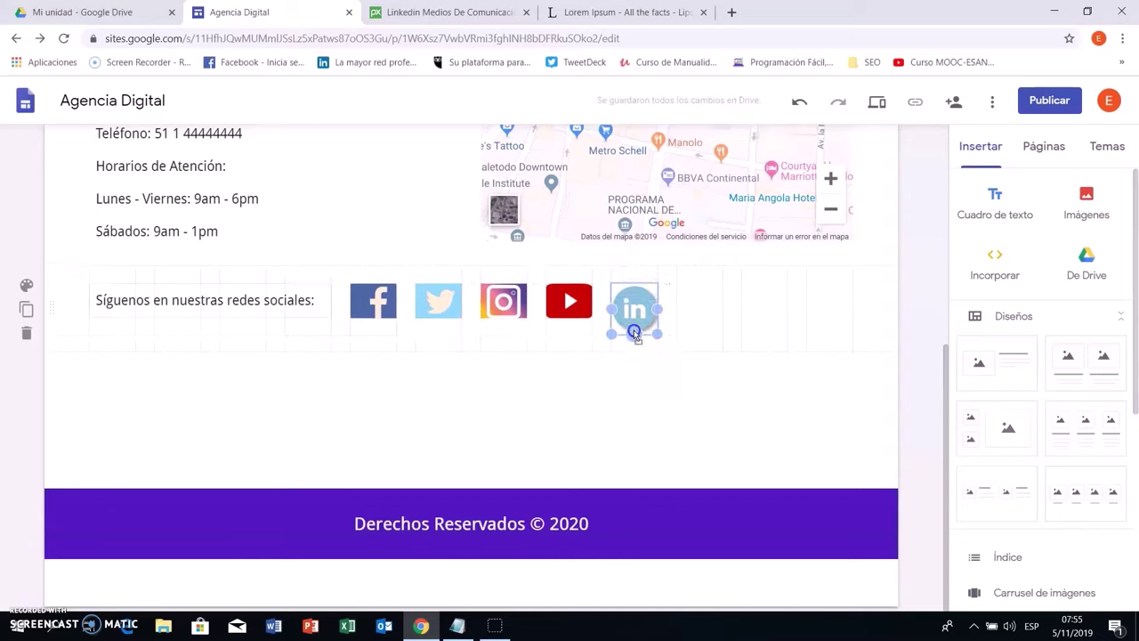
left_click(666, 392)
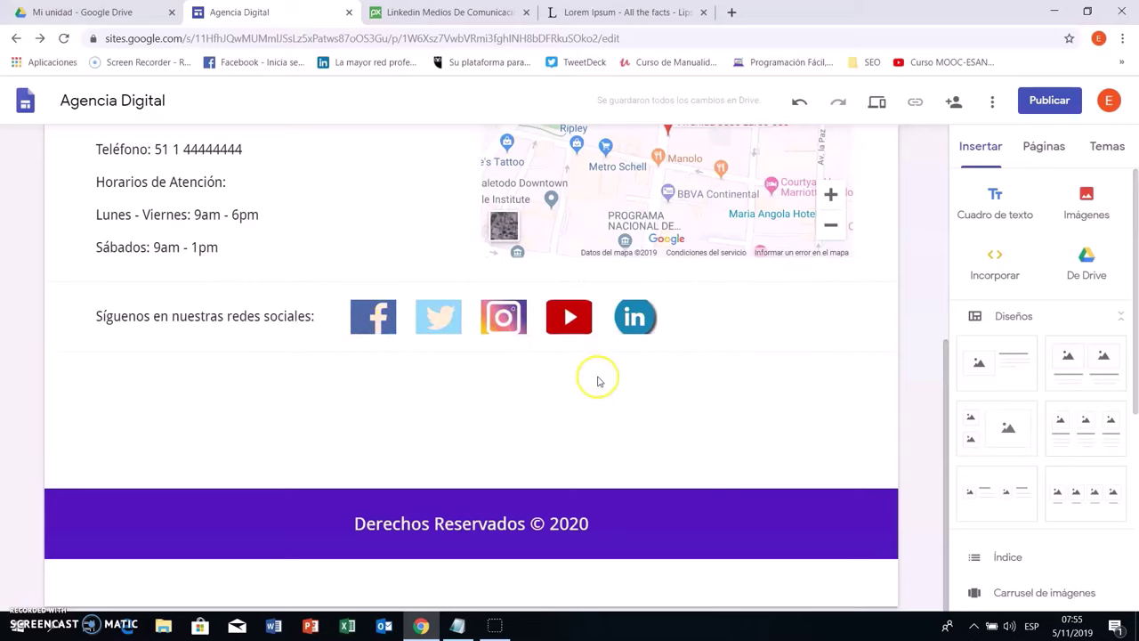
Step: Search 'programacion facil seo y marketing' and open its Facebook page in a new tab
left_click(729, 14)
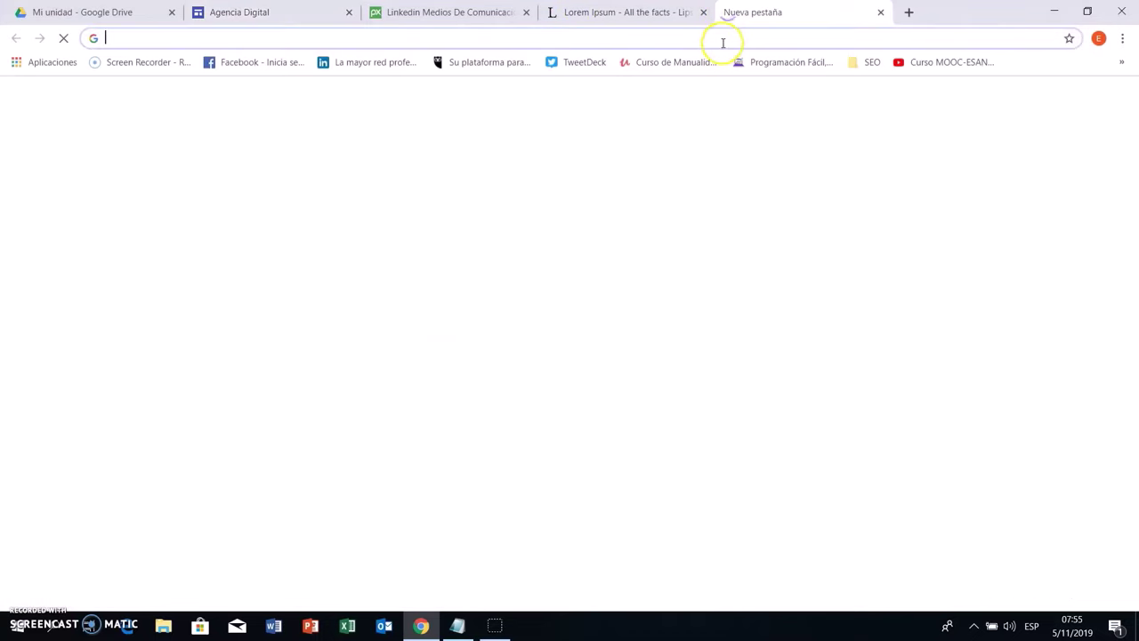
type("prog")
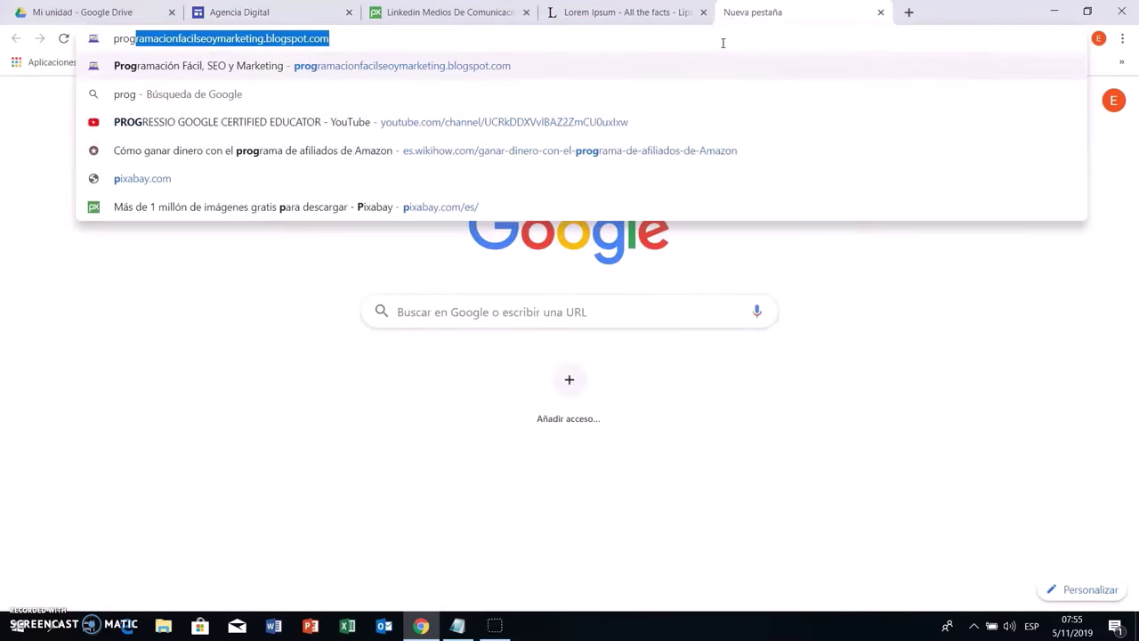
type("ramacion")
key("Down")
key("Down")
key("Return")
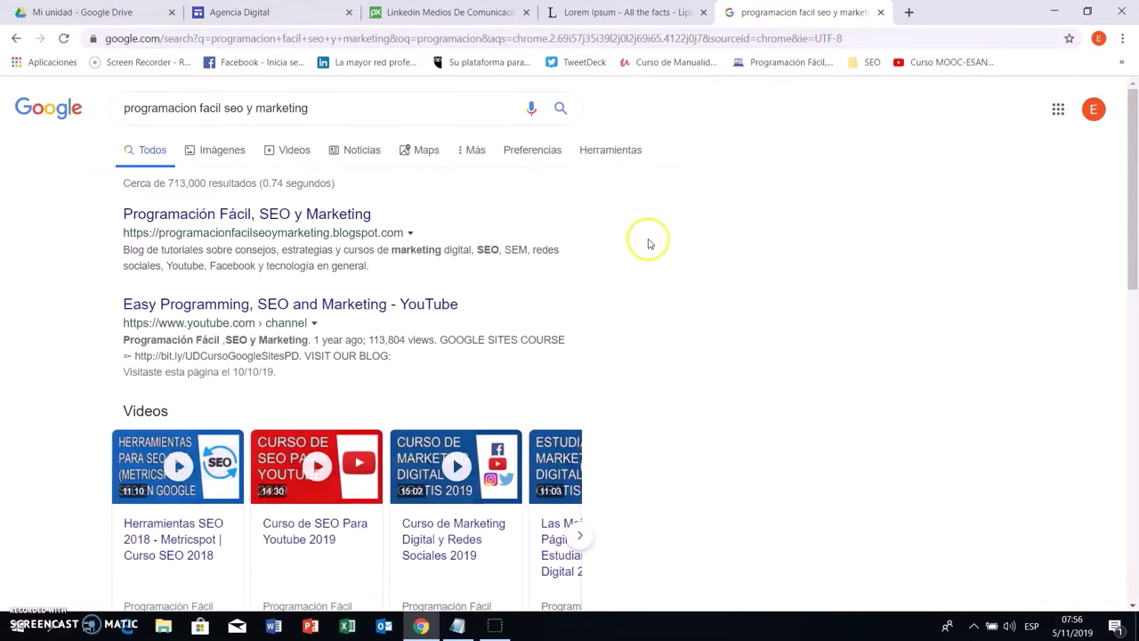
scroll(649, 243, "down", 4)
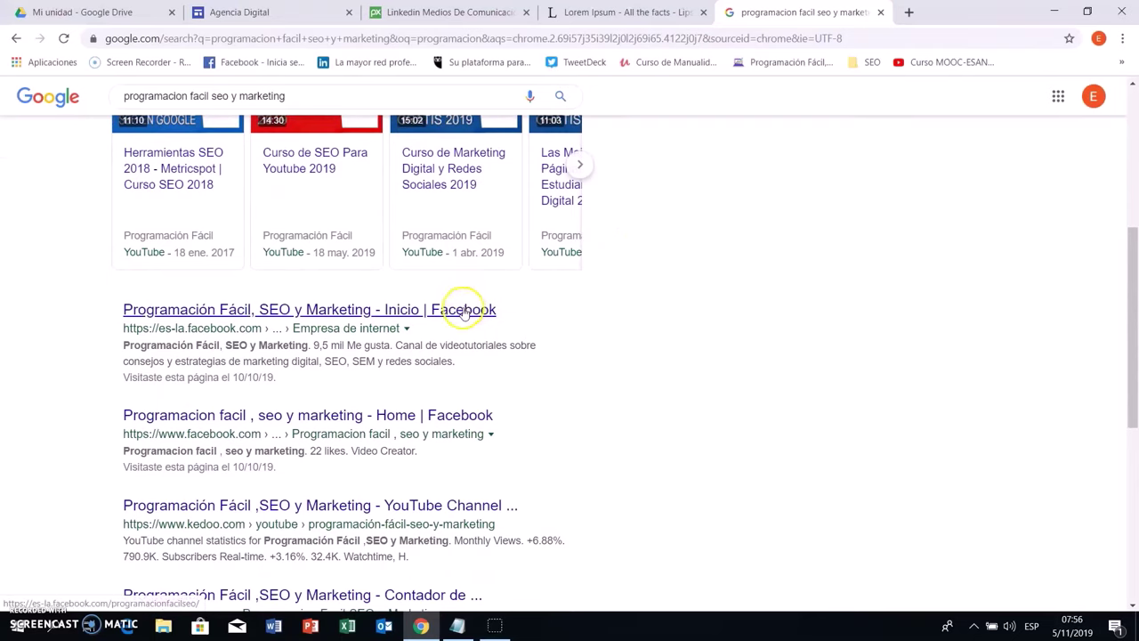
middle_click(463, 313)
left_click(850, 13)
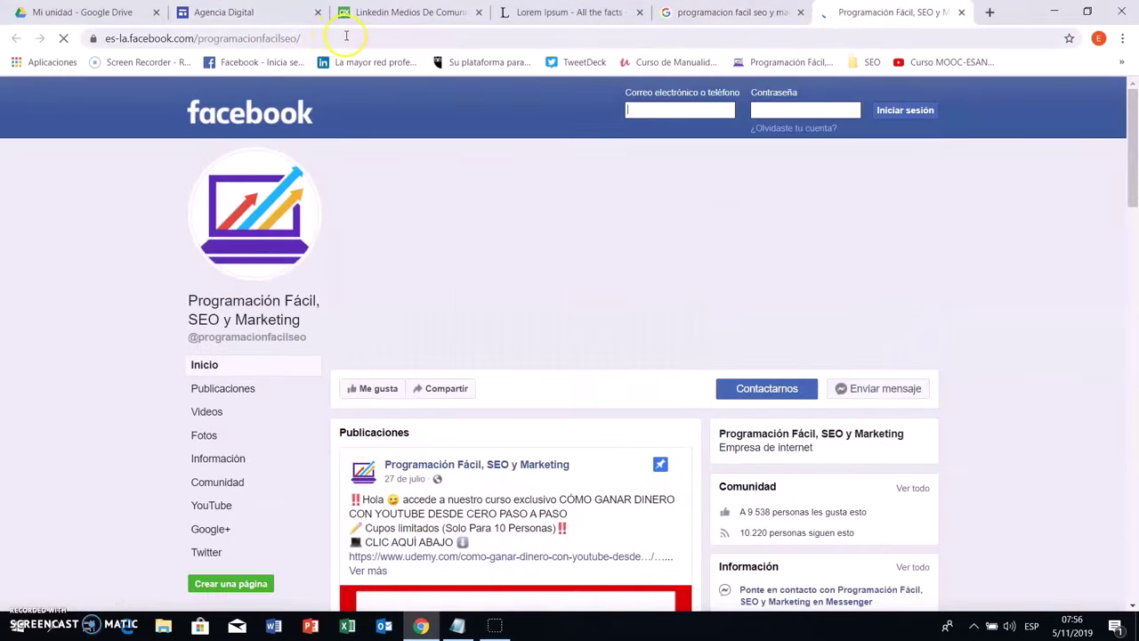
Step: Replace the es-la prefix with www, reload, and copy the Facebook page address
left_click(335, 36)
left_click(349, 36)
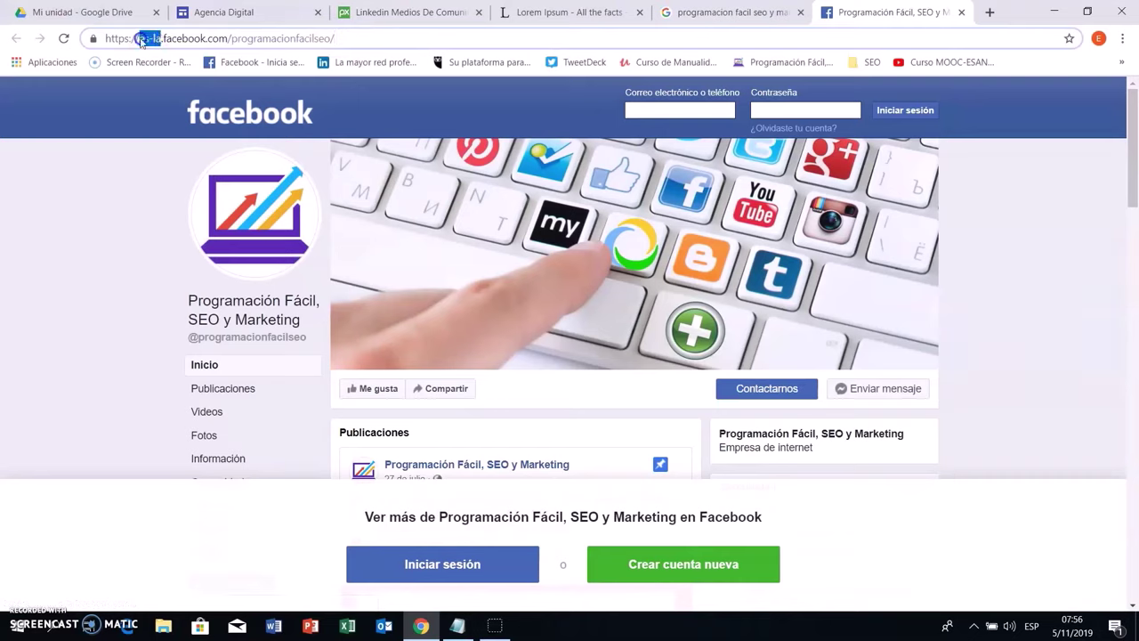
type("www")
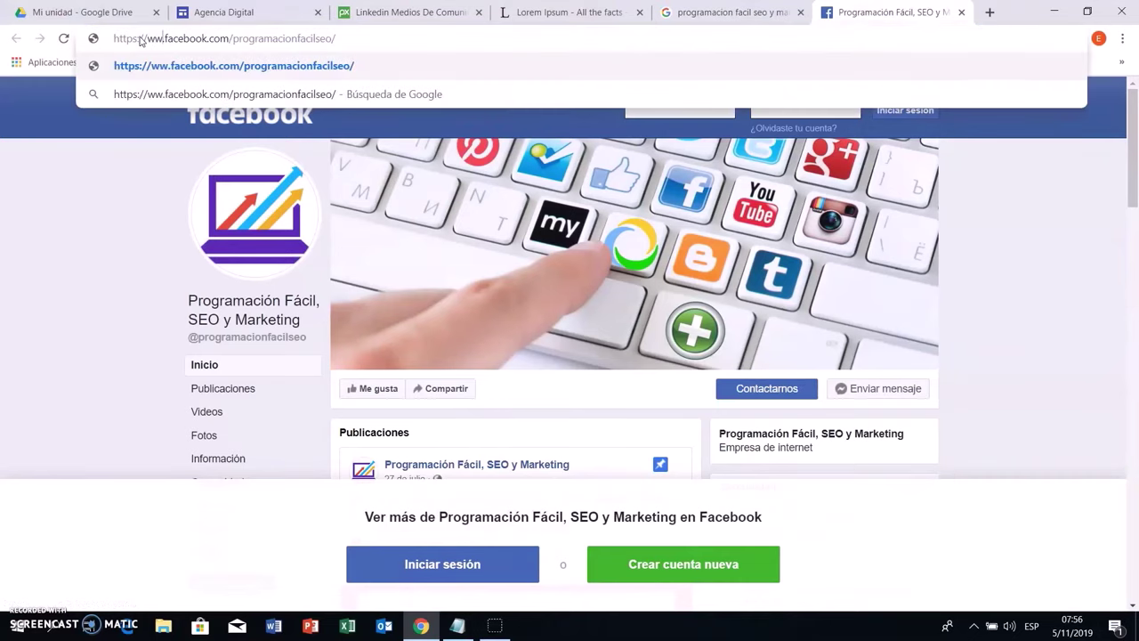
left_click(393, 37)
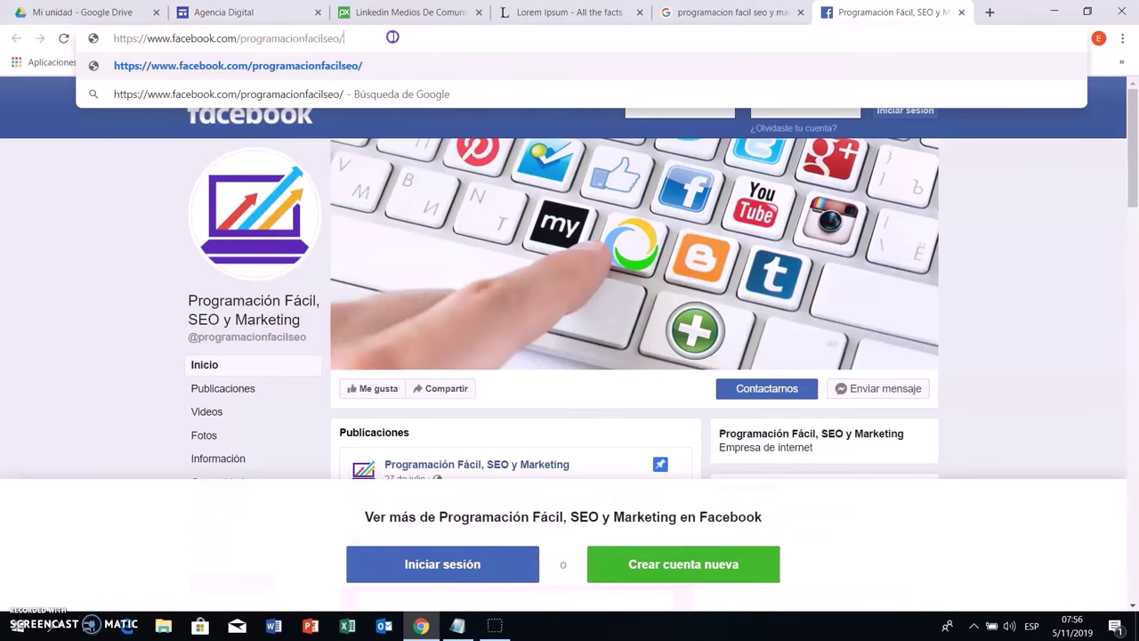
key("Return")
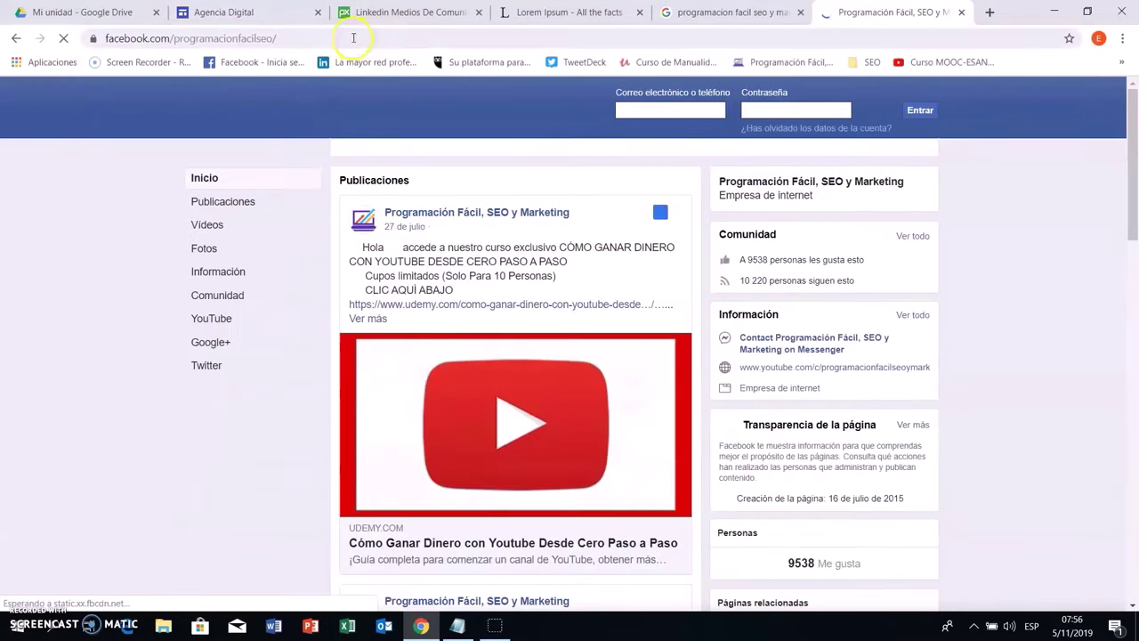
left_click(185, 38)
key("ctrl+c")
right_click(185, 39)
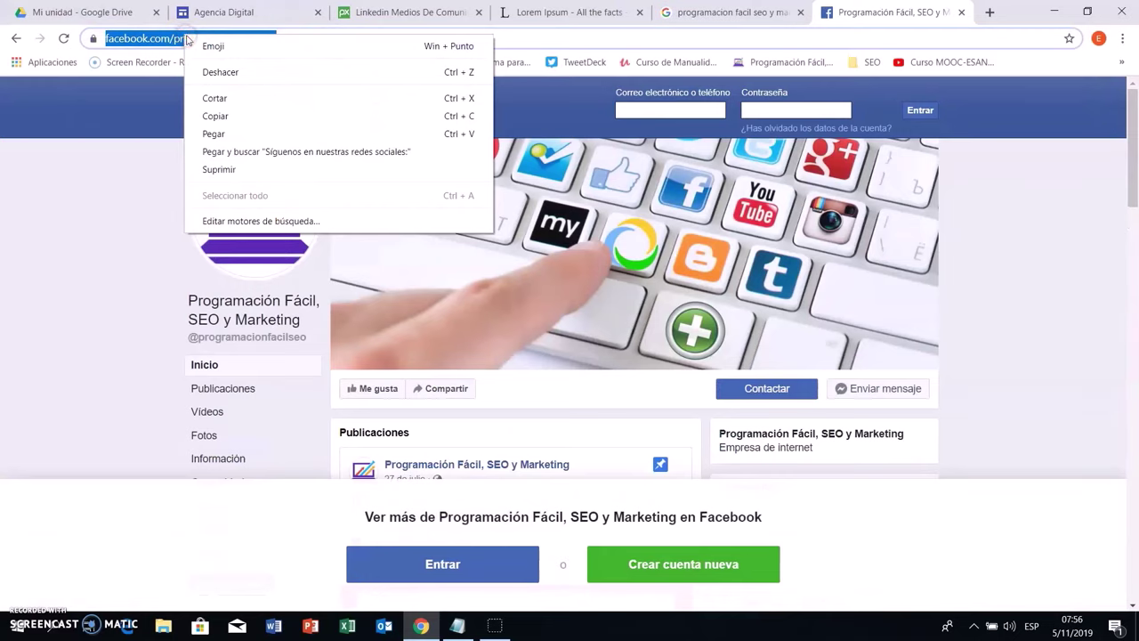
left_click(218, 116)
Step: Link the Facebook icon to the pasted facebook.com/programacionfacilseo address
left_click(254, 25)
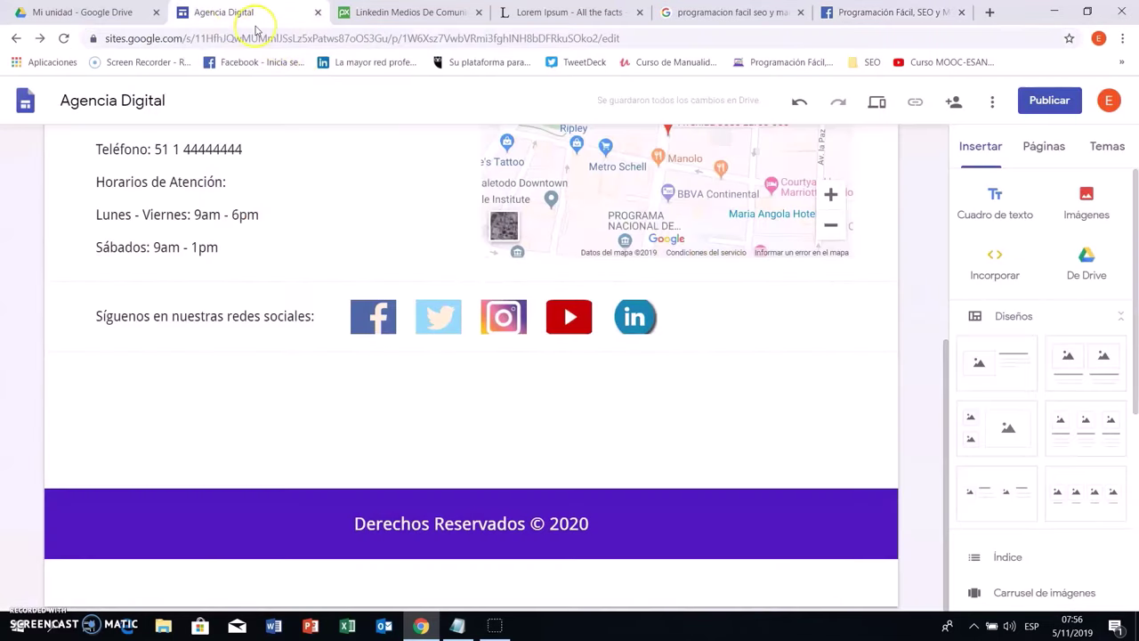
left_click(369, 310)
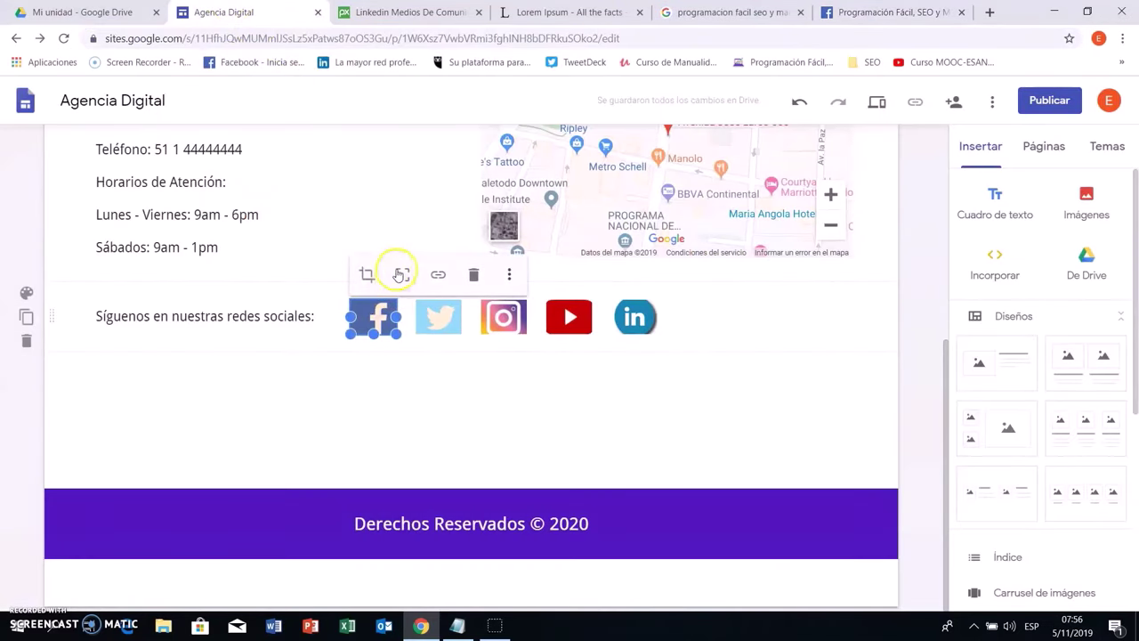
left_click(437, 278)
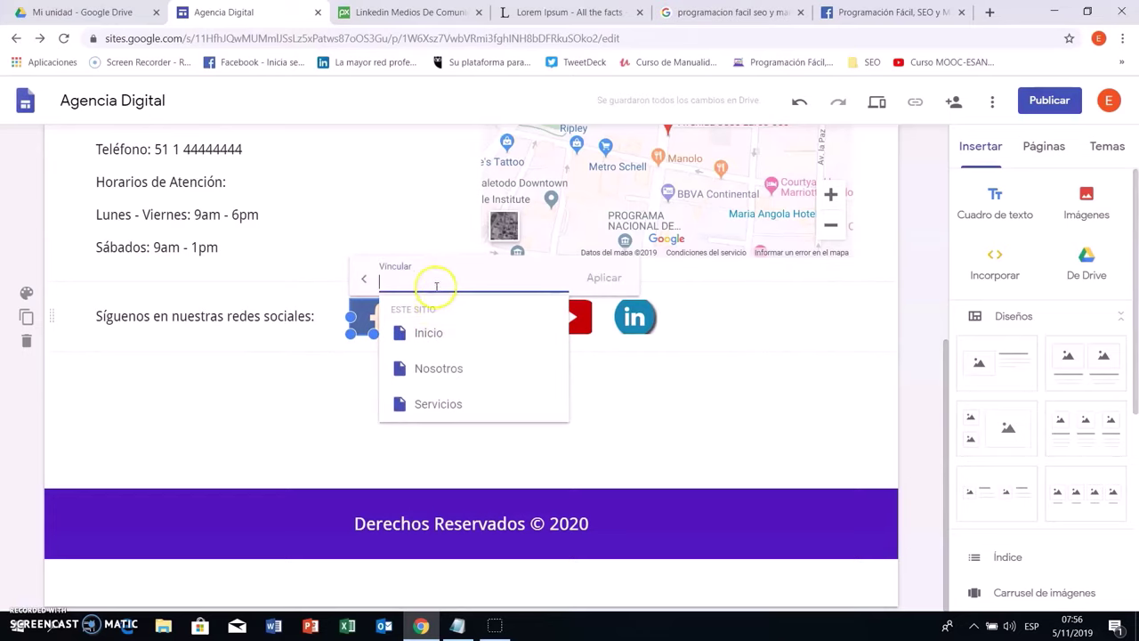
left_click(442, 284)
right_click(440, 281)
left_click(498, 396)
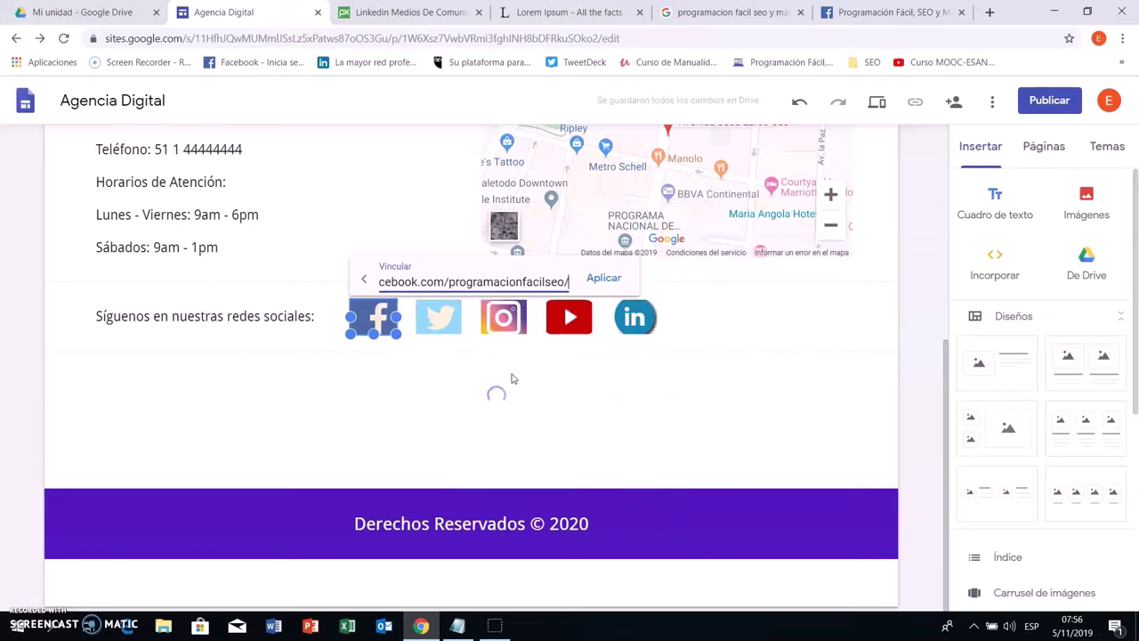
left_click(592, 307)
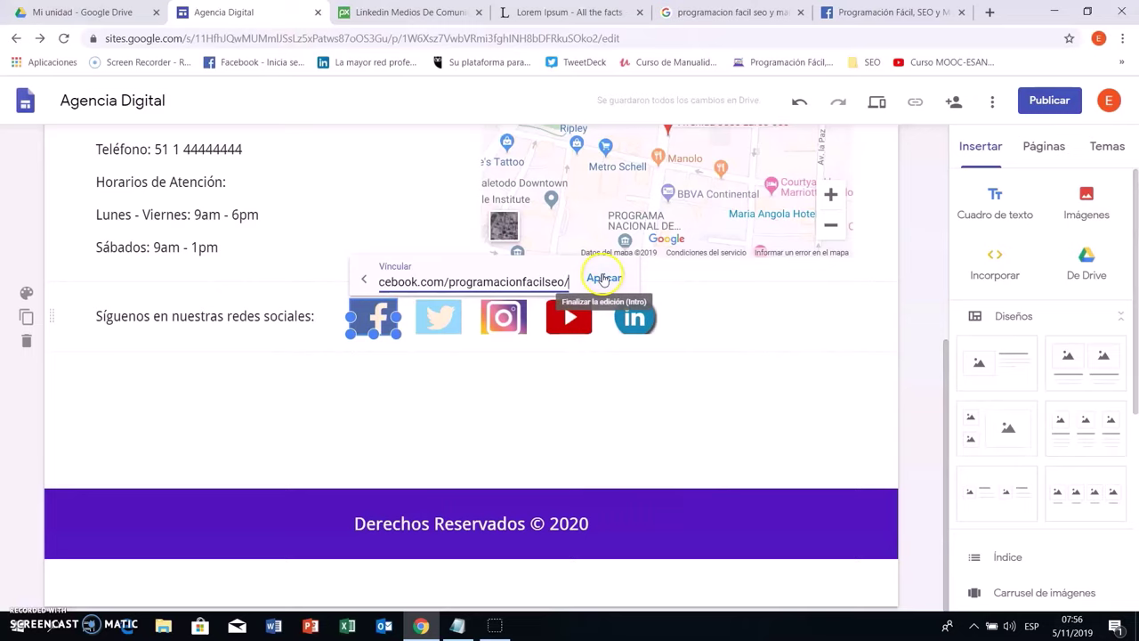
left_click(603, 280)
left_click(553, 375)
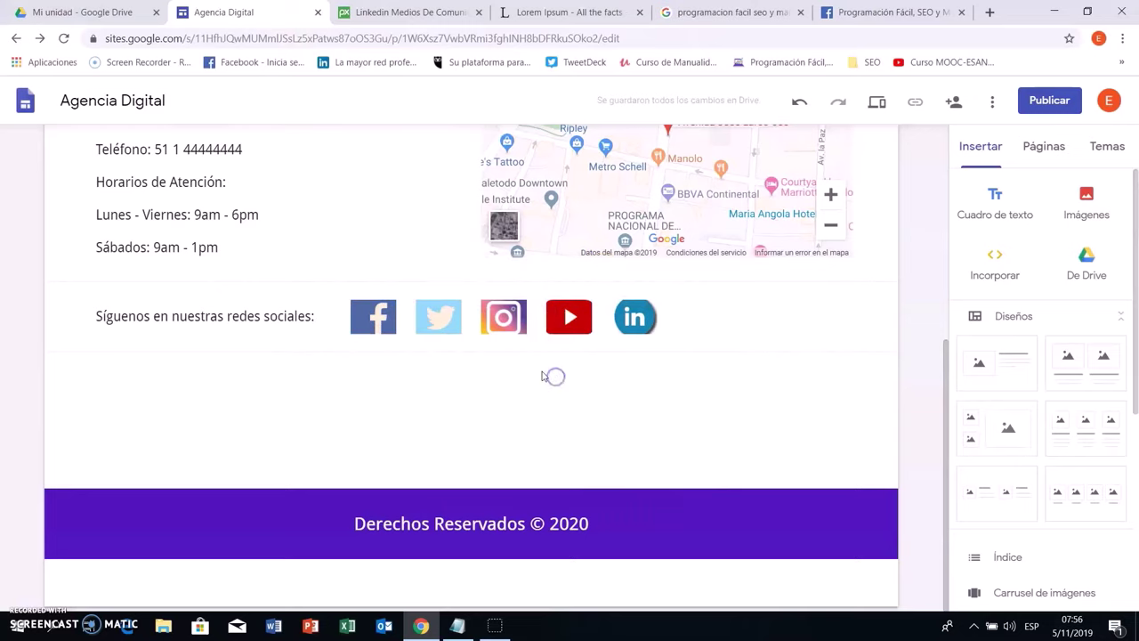
Step: Close the Facebook tab and open the channel's featured YouTube video with its description expanded
left_click(849, 17)
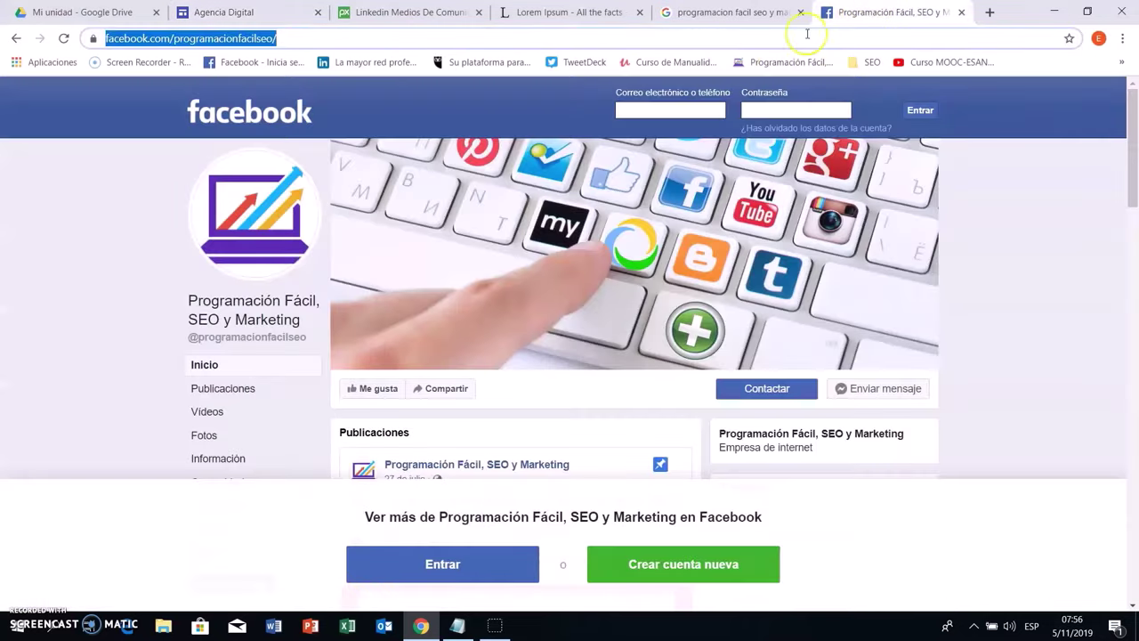
left_click(961, 12)
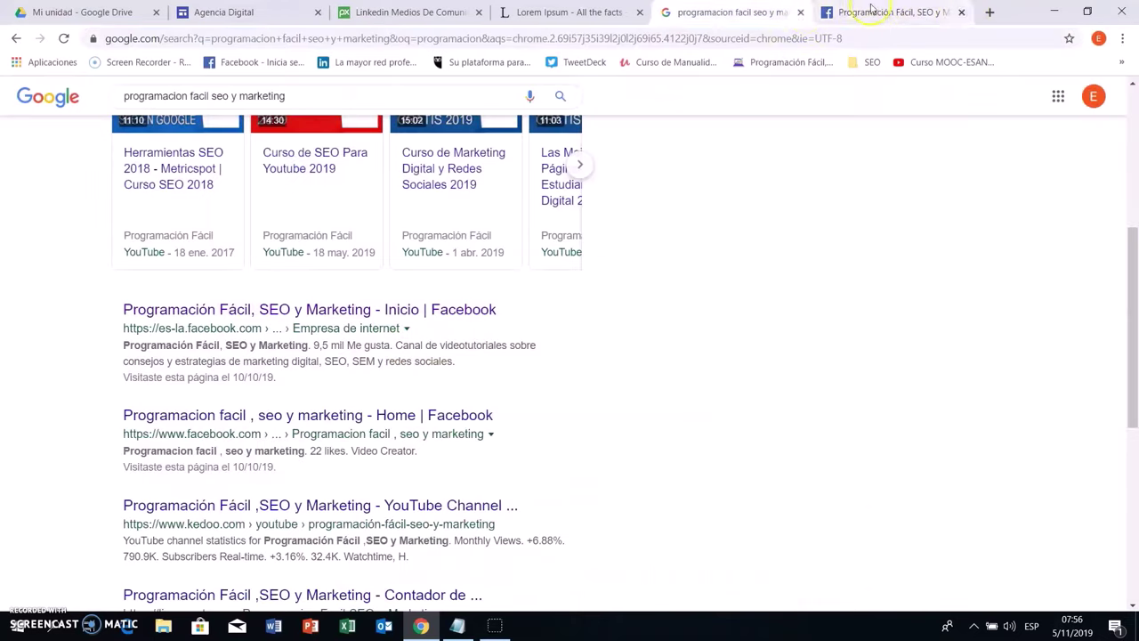
scroll(682, 247, "down", 1)
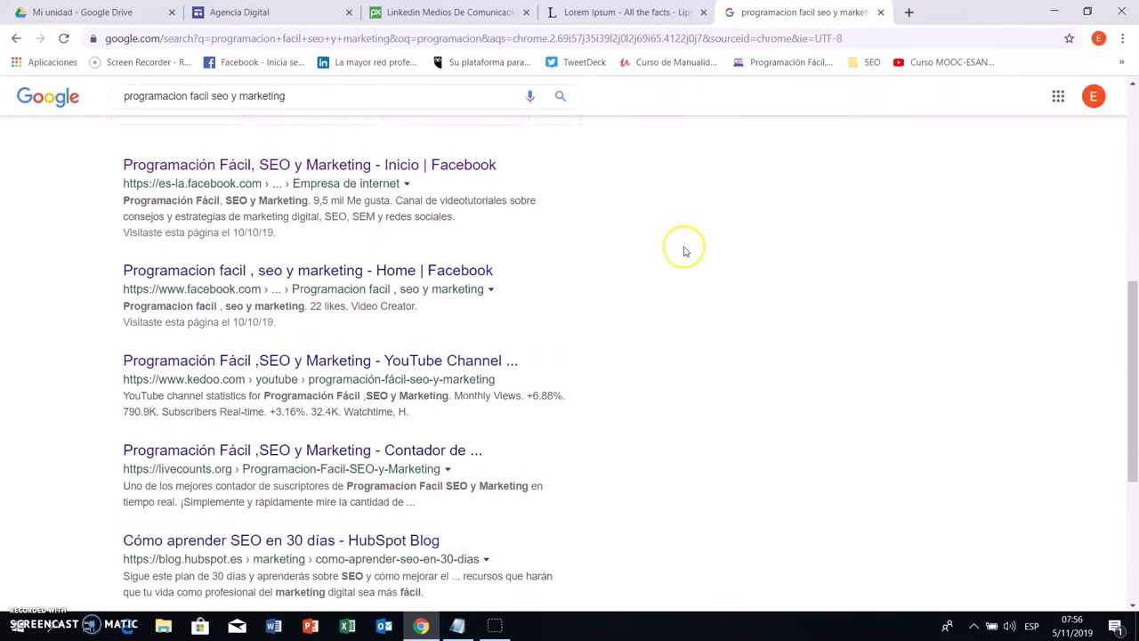
scroll(685, 249, "up", 5)
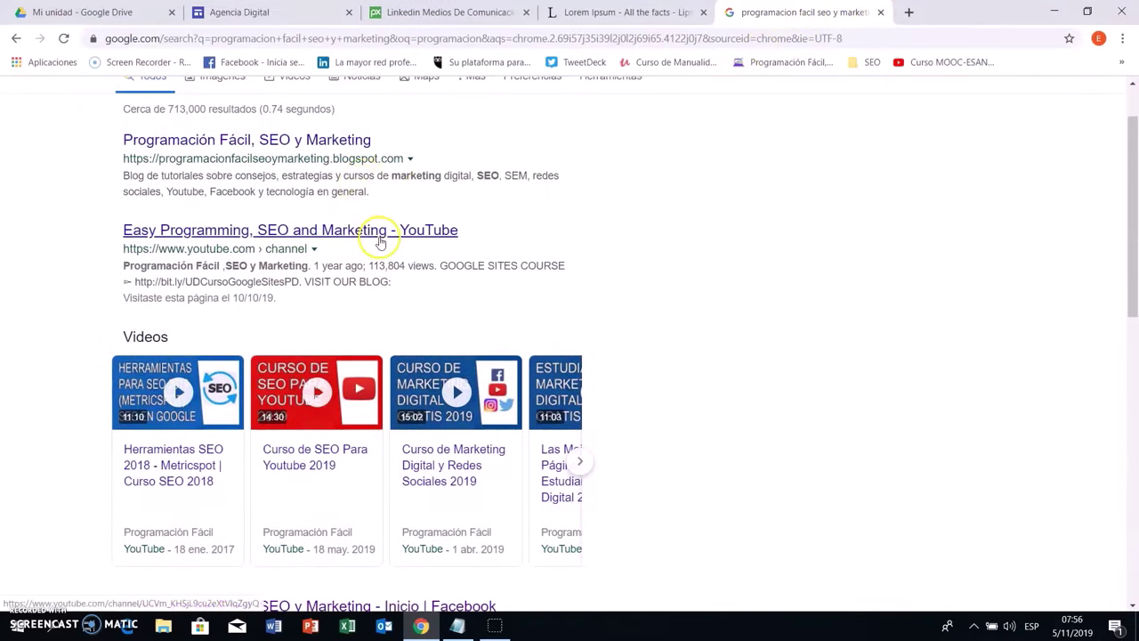
left_click(381, 233)
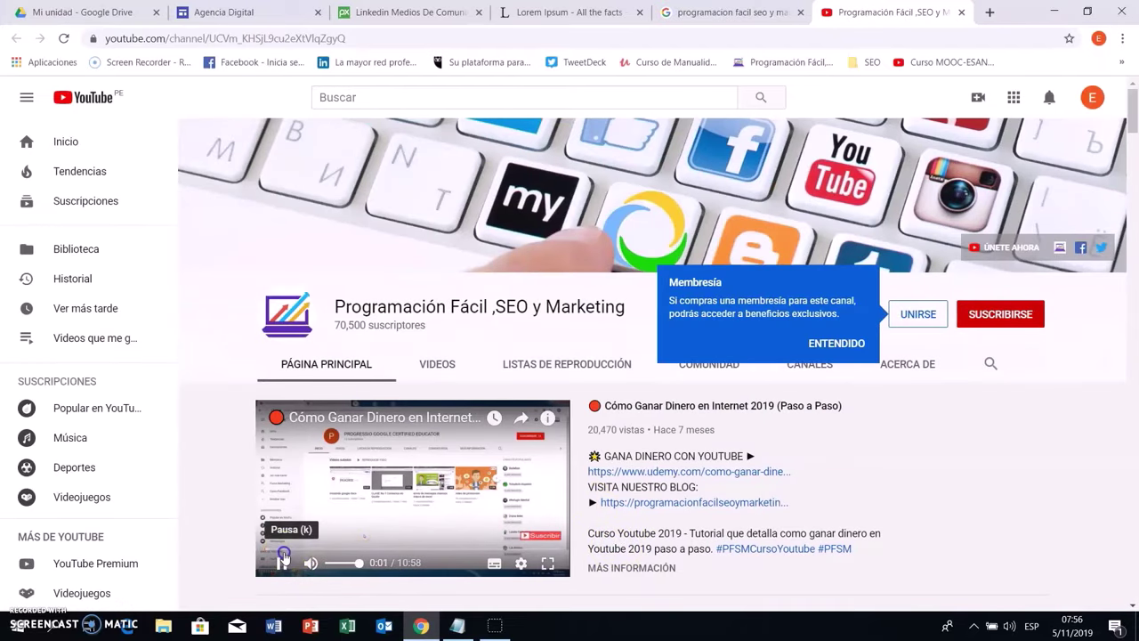
left_click(283, 560)
scroll(655, 508, "down", 1)
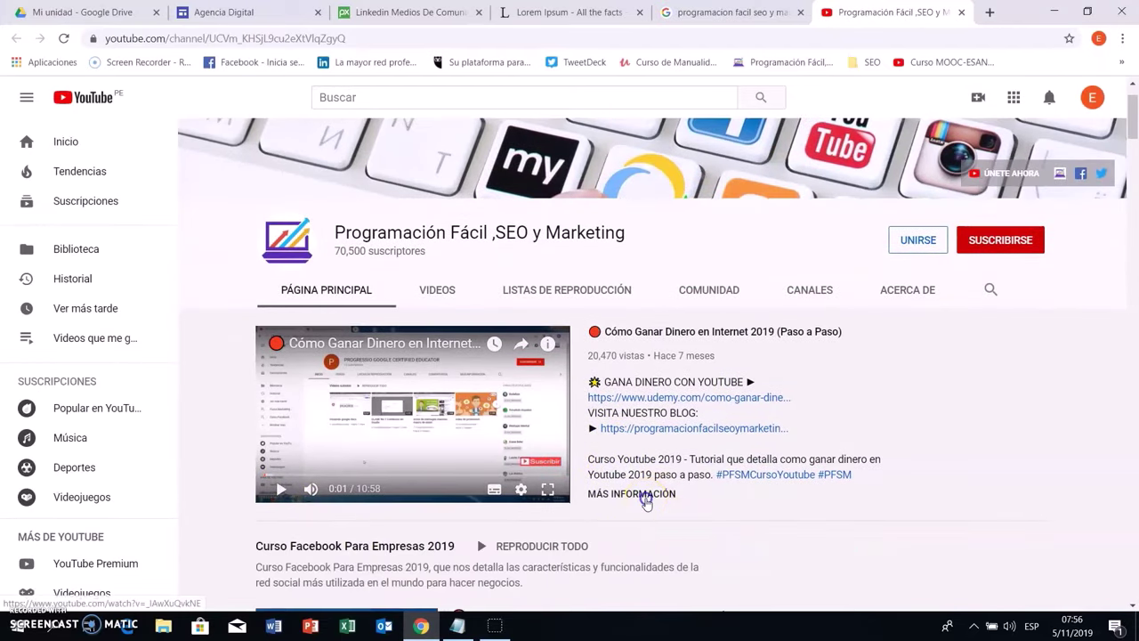
left_click(644, 499)
left_click(100, 497)
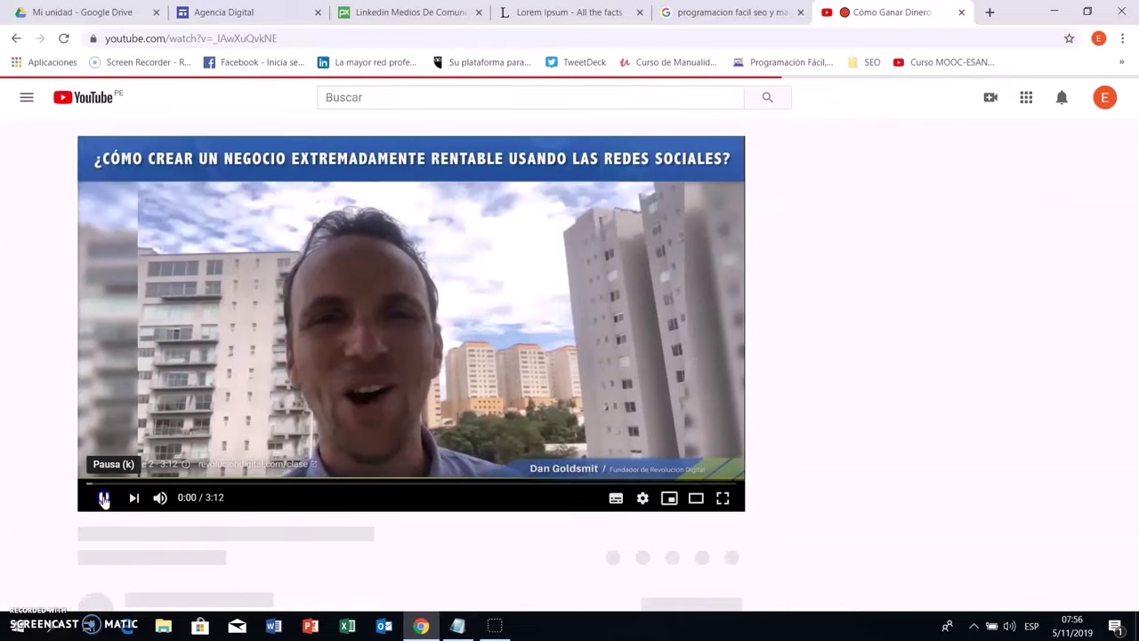
scroll(80, 424, "down", 3)
left_click(153, 409)
scroll(395, 440, "down", 4)
scroll(396, 441, "down", 3)
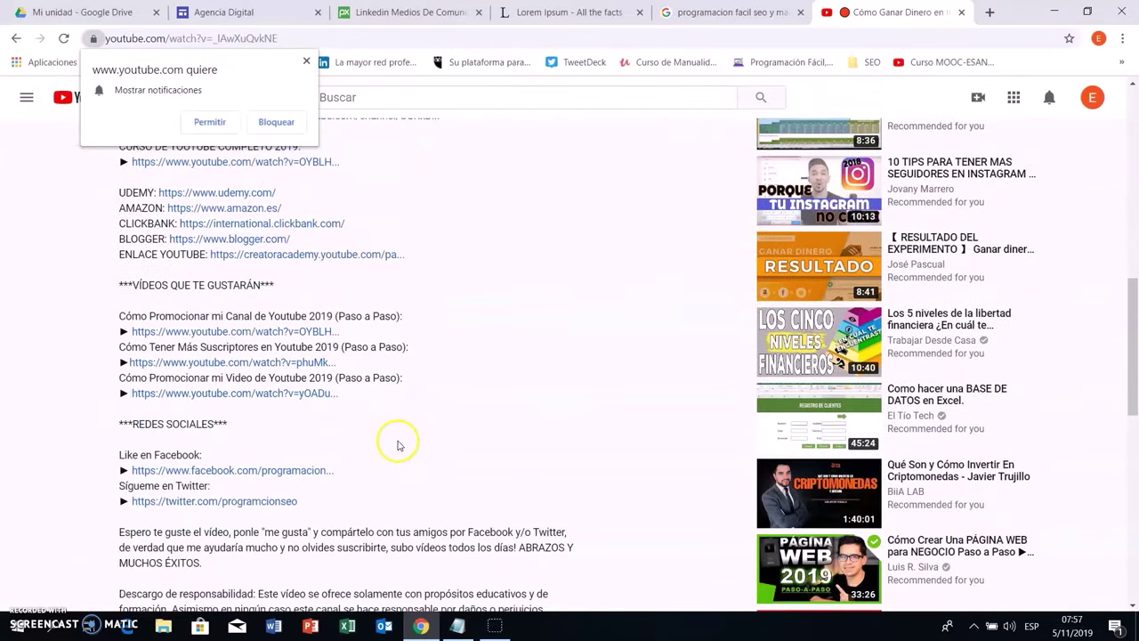
Step: Open the channel's Twitter profile from the description and copy its twitter.com/programcionseo address
left_click(245, 498)
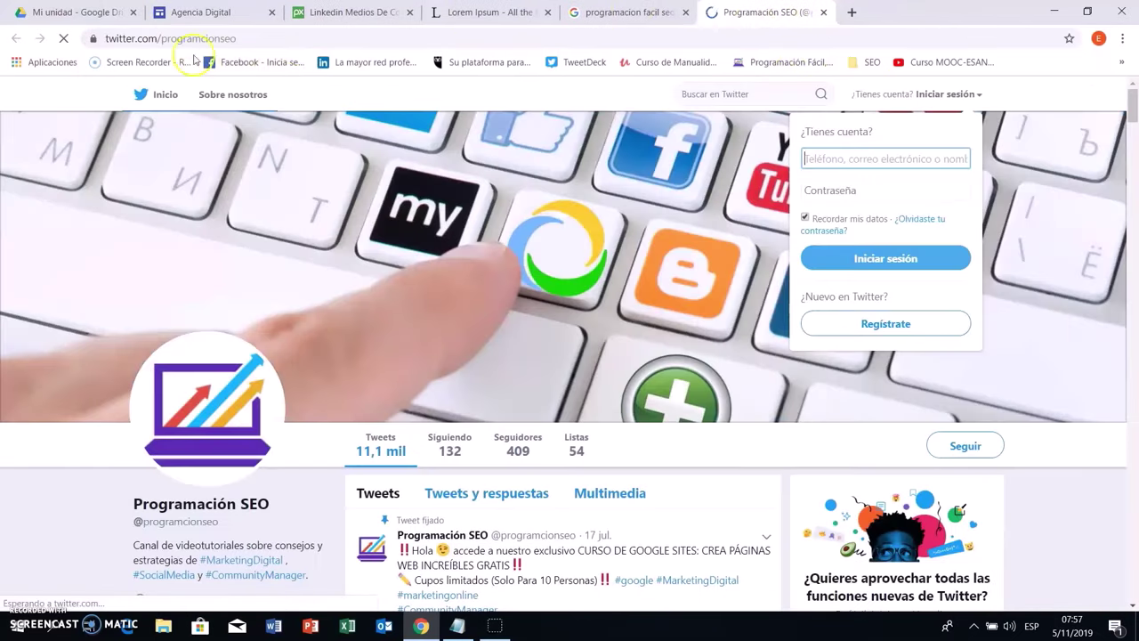
left_click_drag(243, 42, 131, 37)
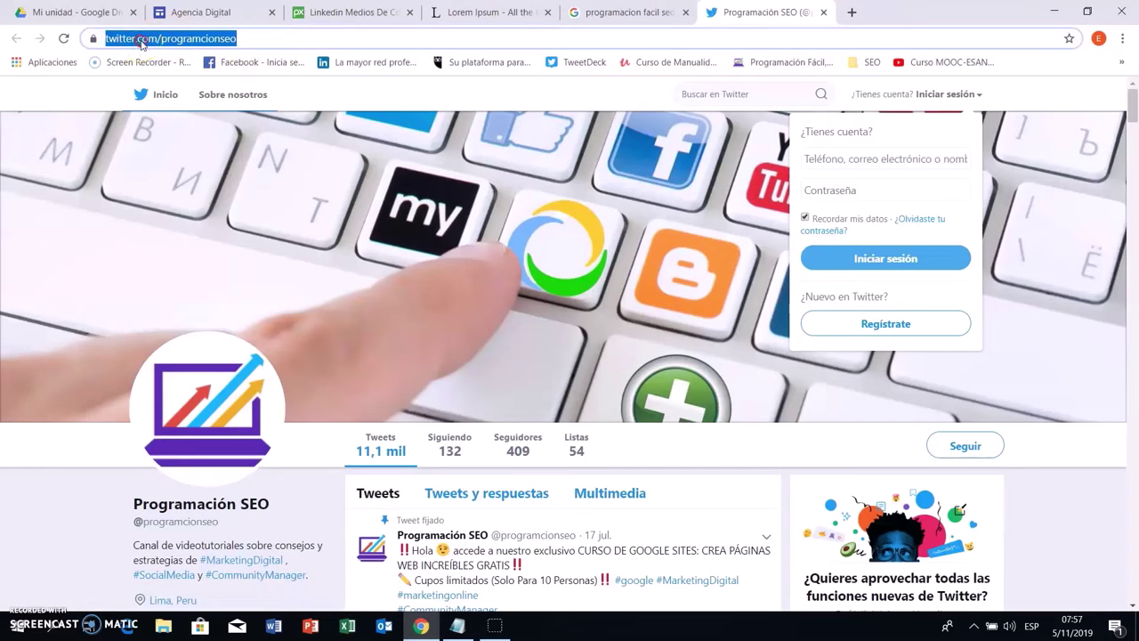
right_click(141, 45)
left_click(178, 118)
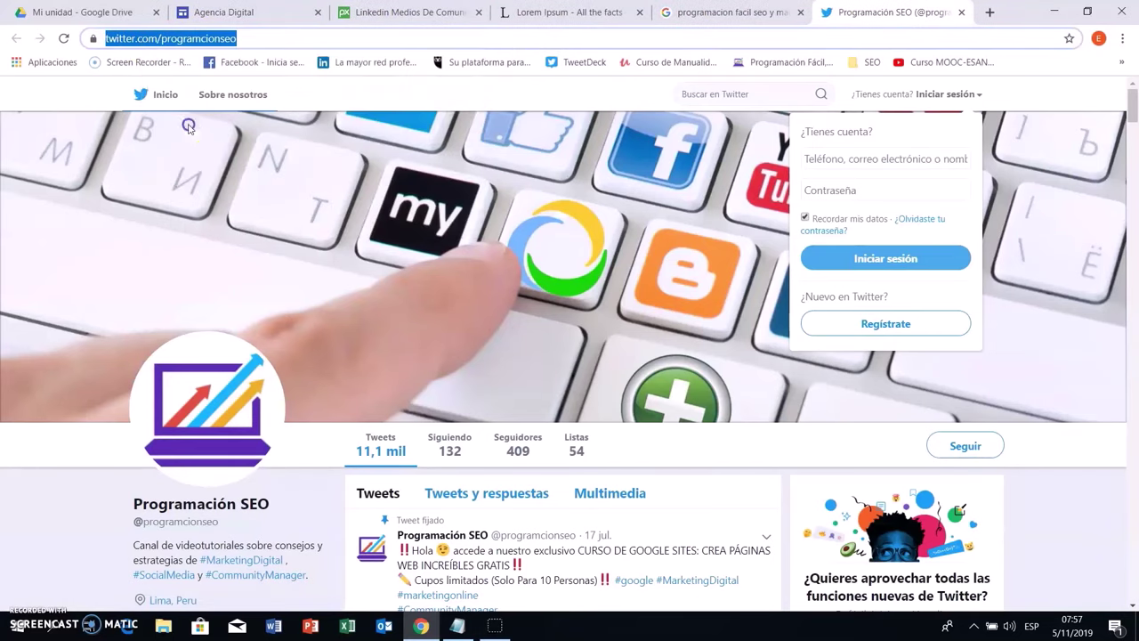
left_click(296, 11)
Step: Link the Twitter icon to the pasted twitter.com/programcionseo profile address
left_click(435, 316)
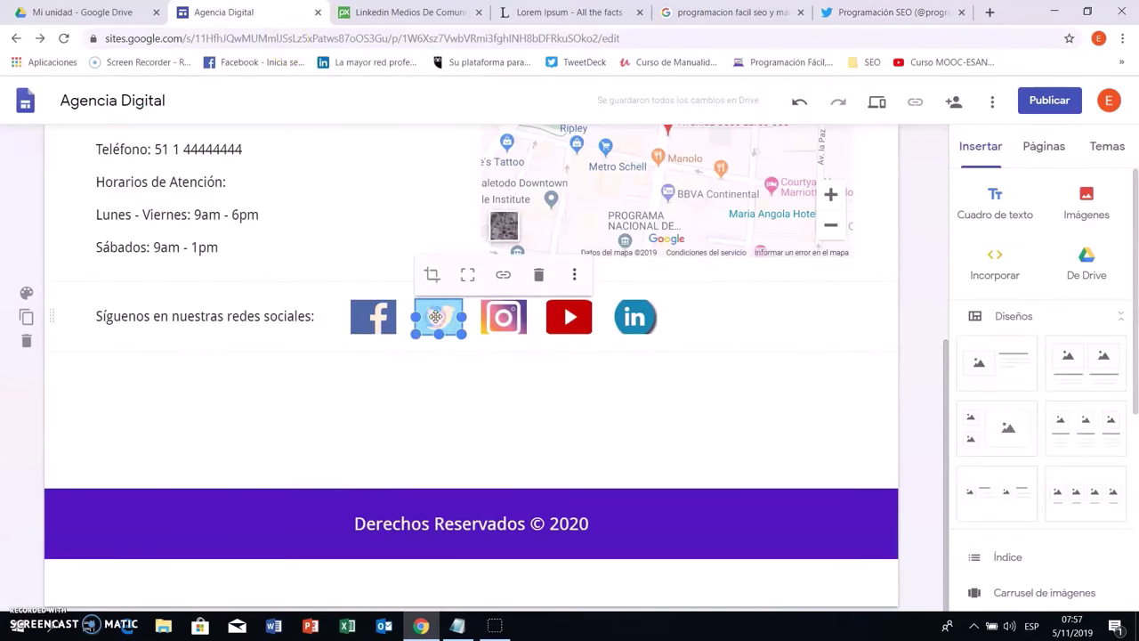
left_click(503, 275)
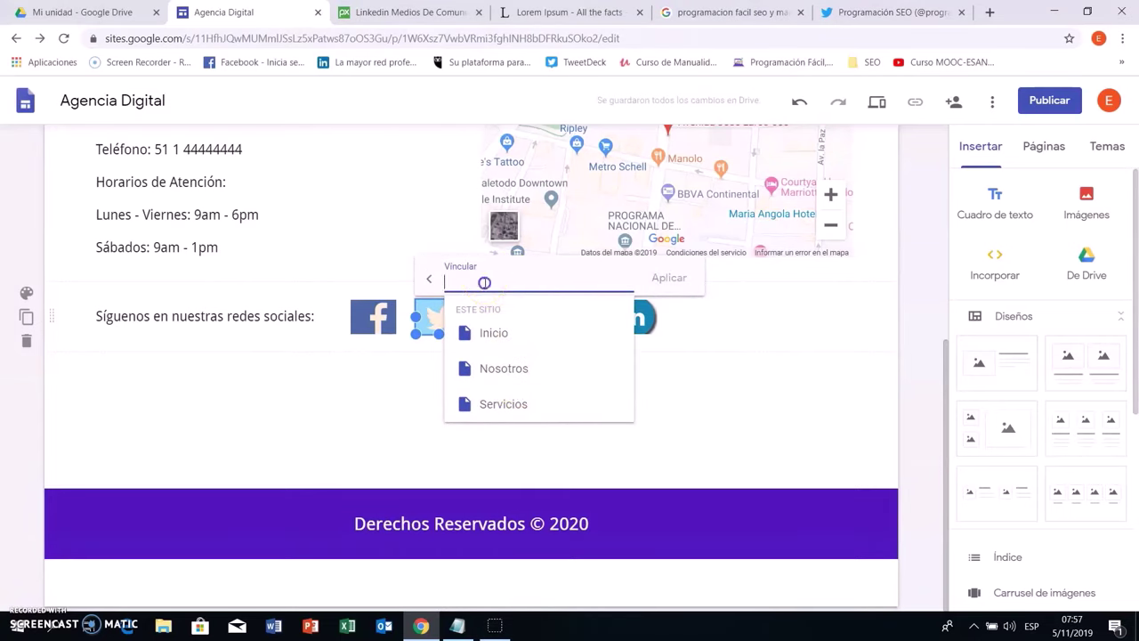
right_click(485, 282)
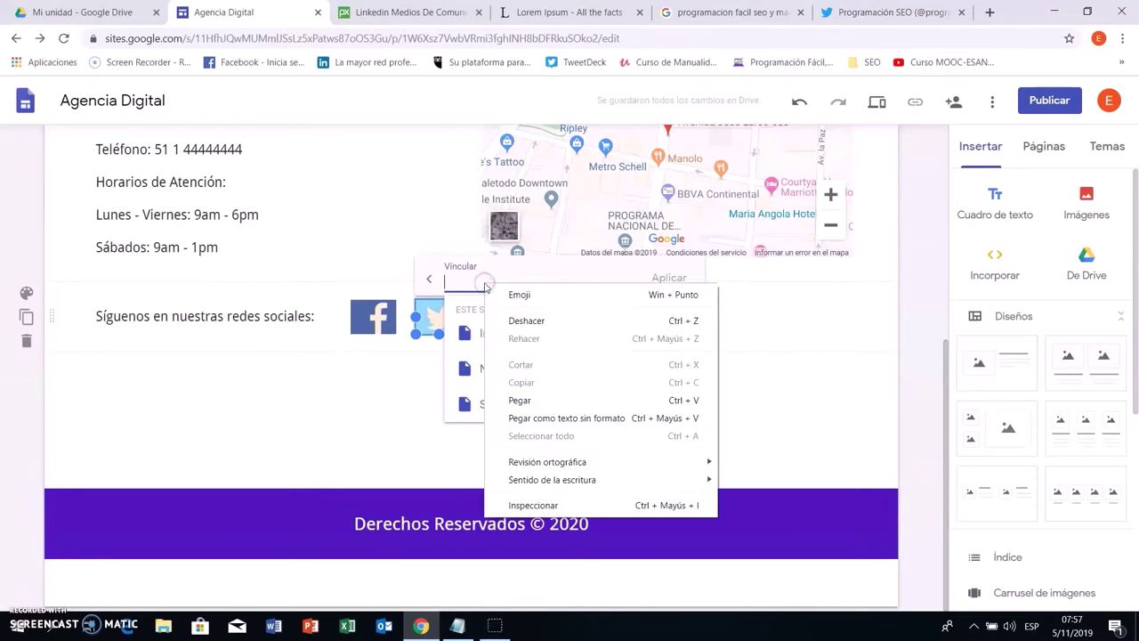
left_click(557, 397)
left_click(668, 280)
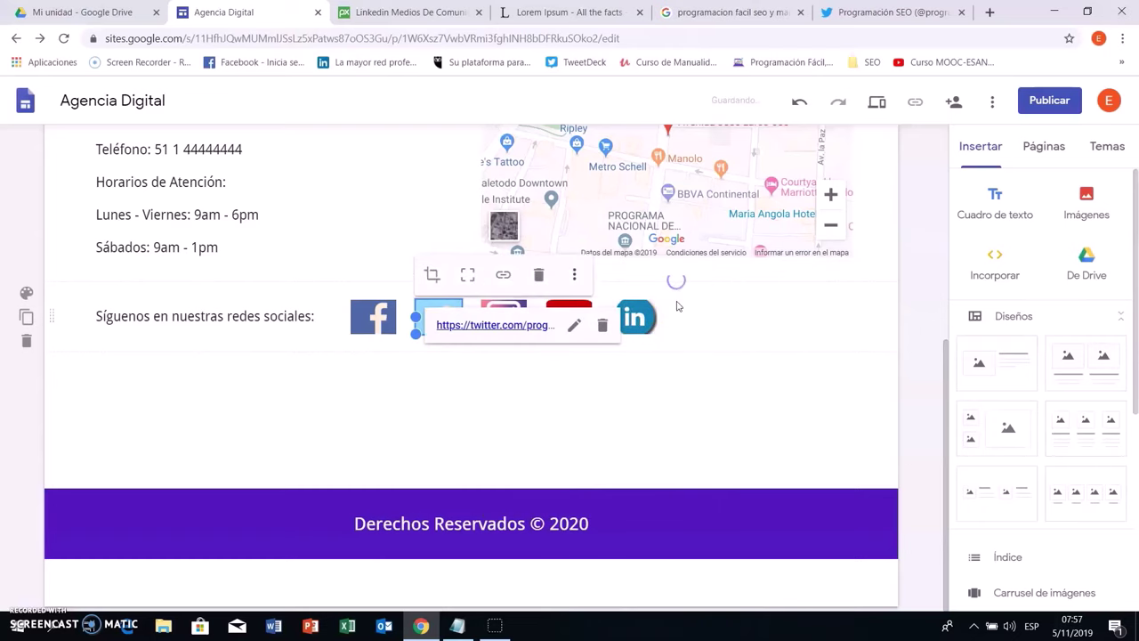
left_click(676, 368)
left_click(889, 11)
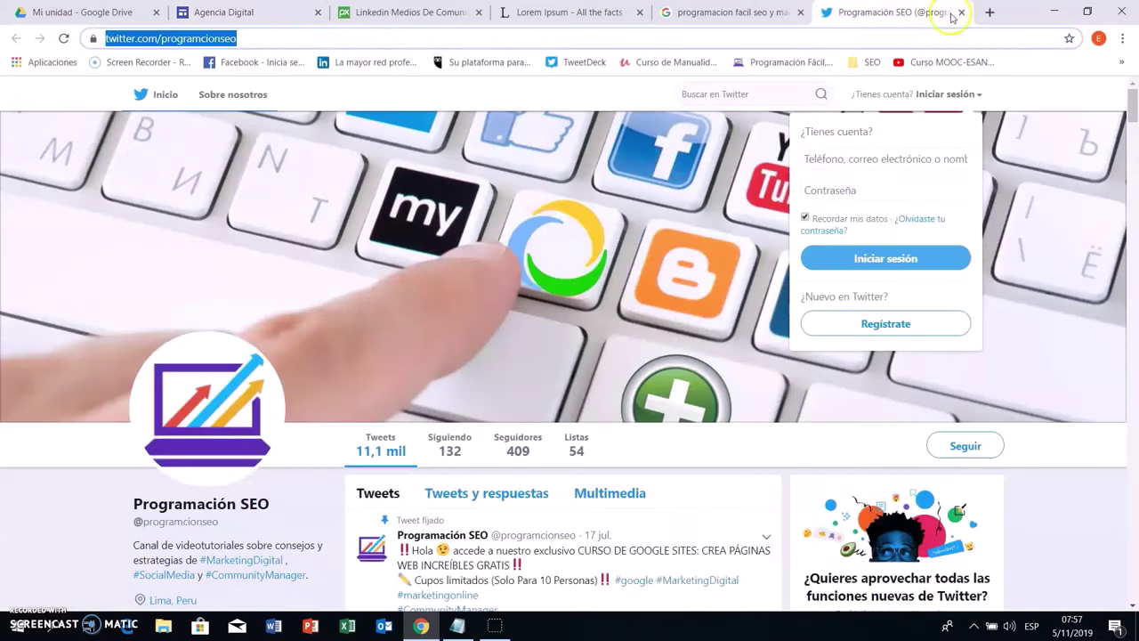
Step: Load instagram.com/programacionfacilseoymarketing in Chrome and copy the profile's address
left_click(244, 39)
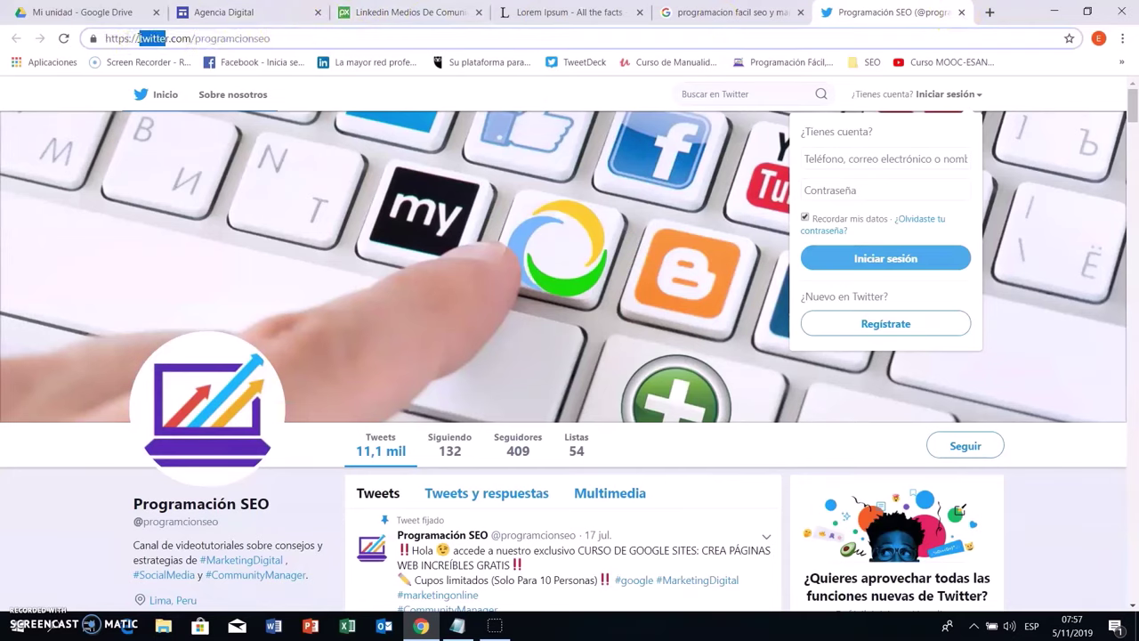
type("wwr")
type("w")
type(".")
key("BackSpace")
type("instag")
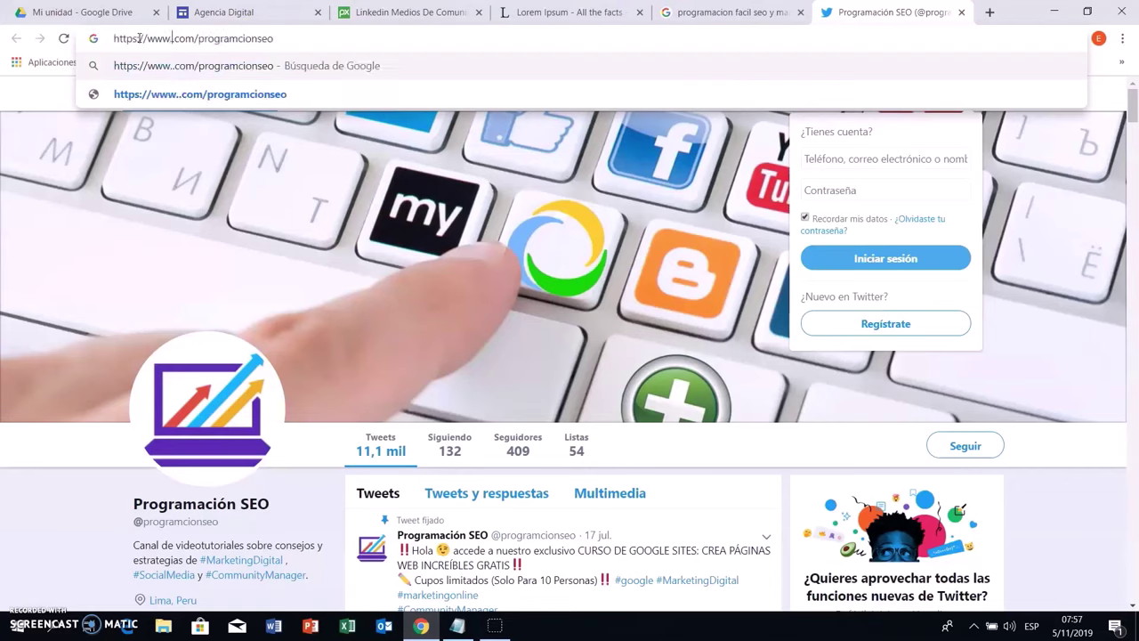
type("ram.com/progr")
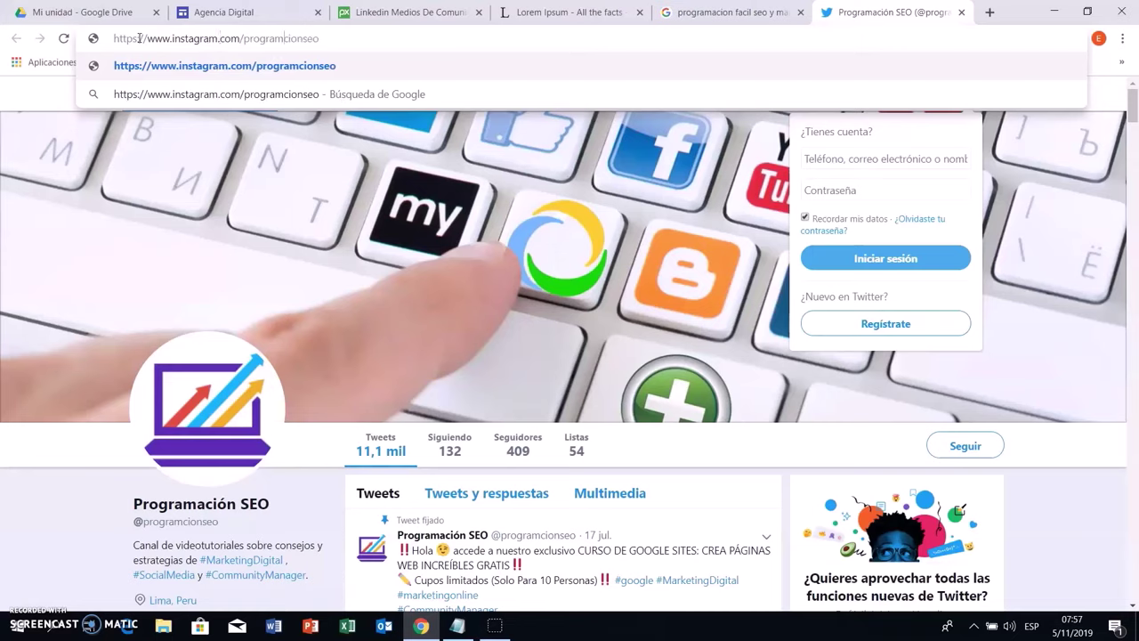
type("amacion")
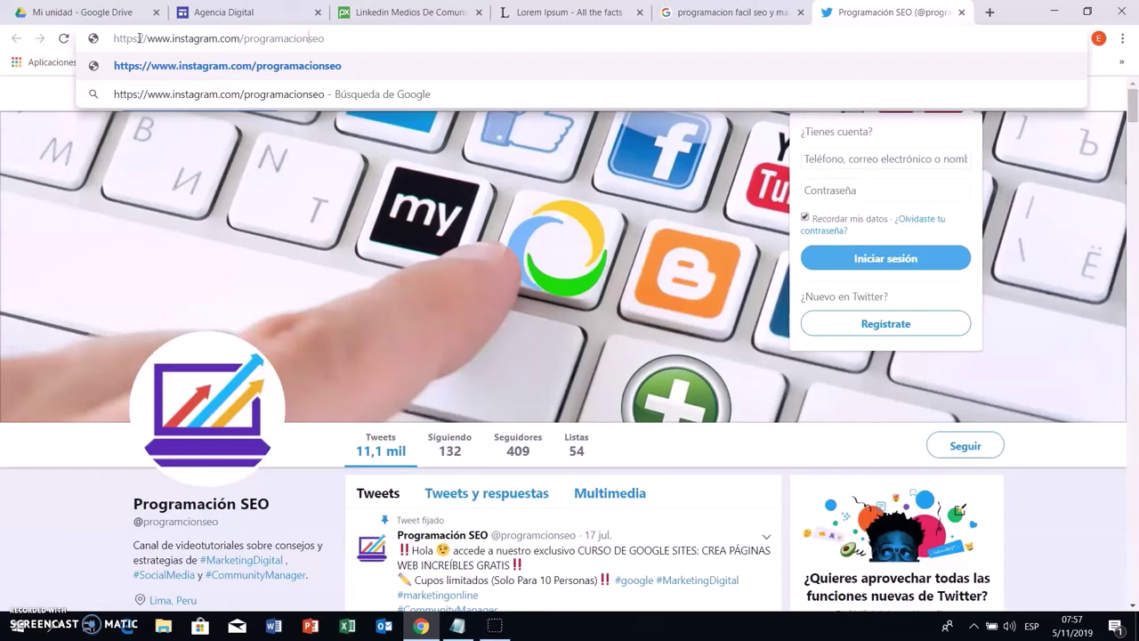
type("facilseo")
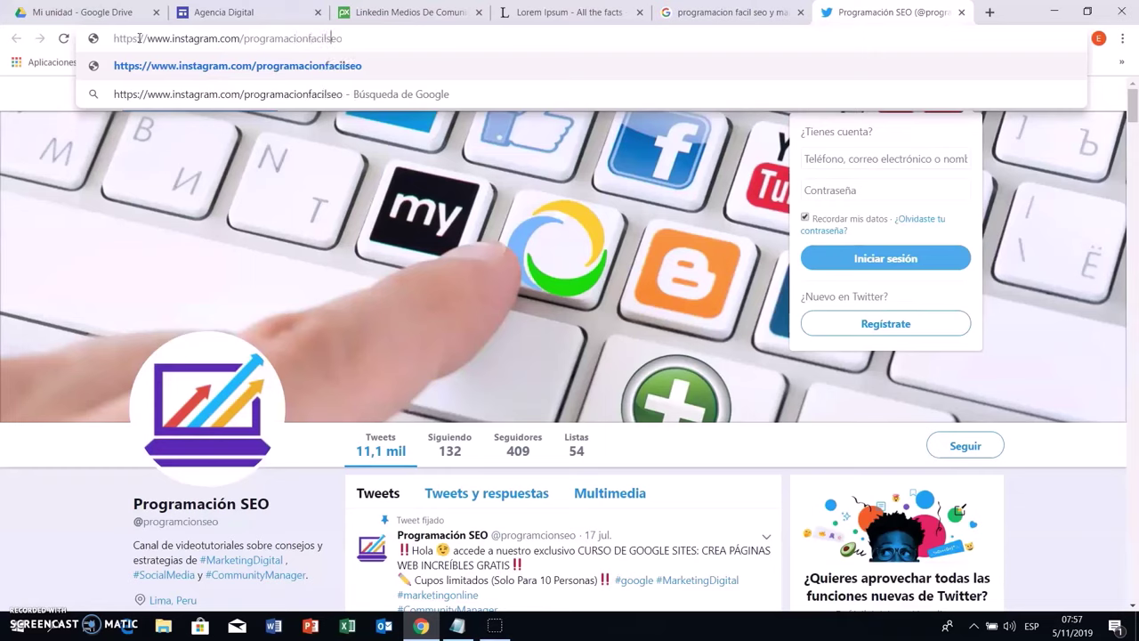
type("ymarketing")
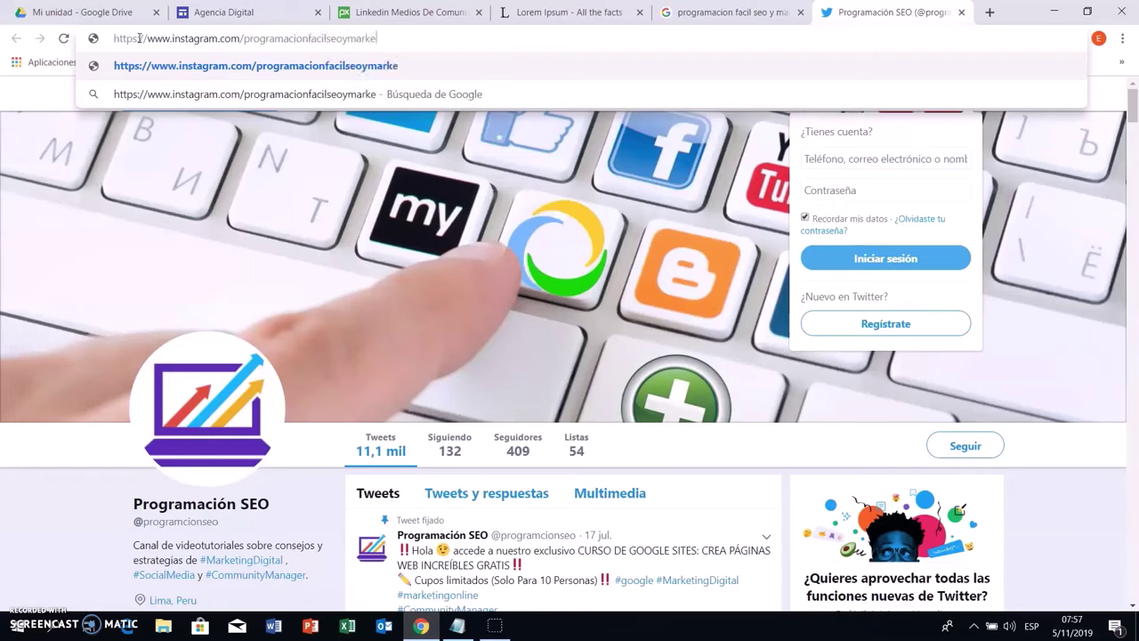
key("Return")
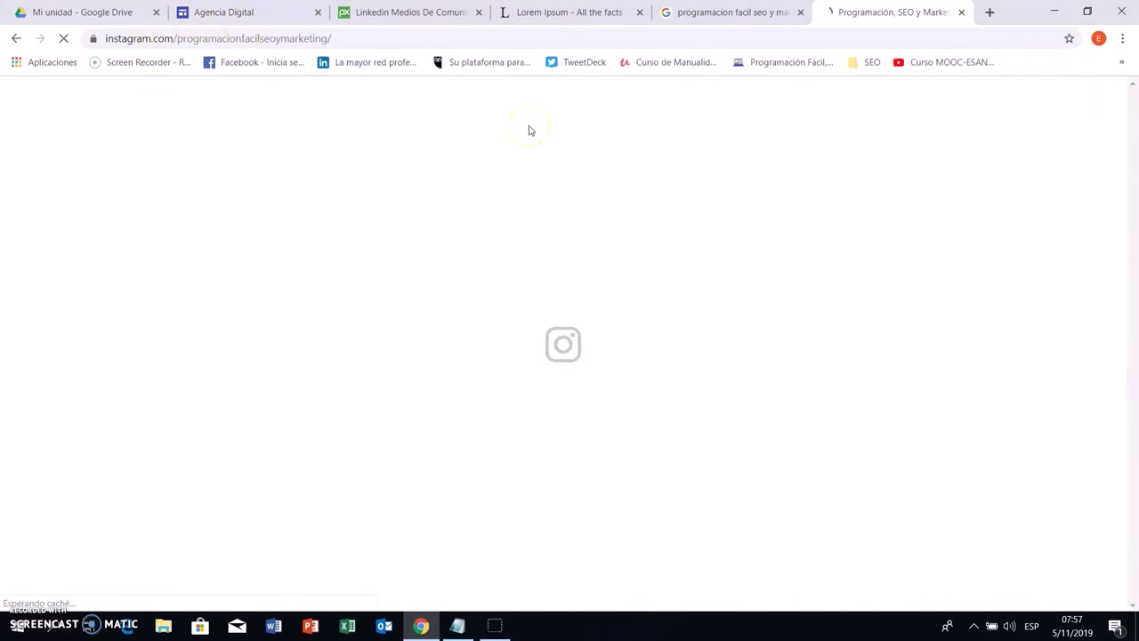
left_click(343, 35)
right_click(118, 41)
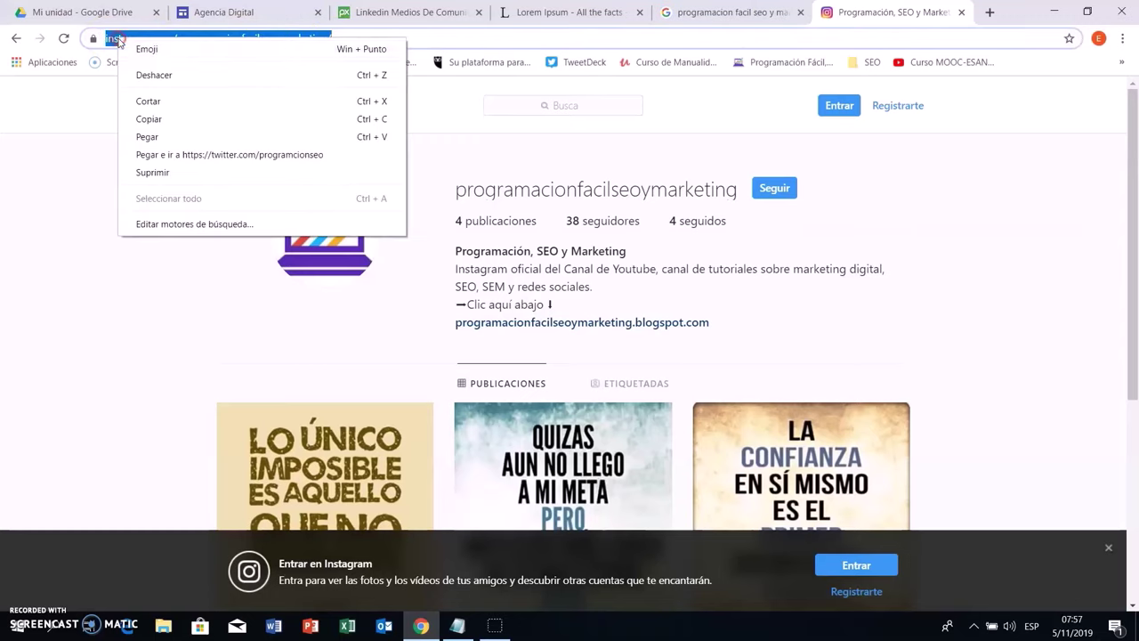
left_click(150, 116)
left_click(222, 12)
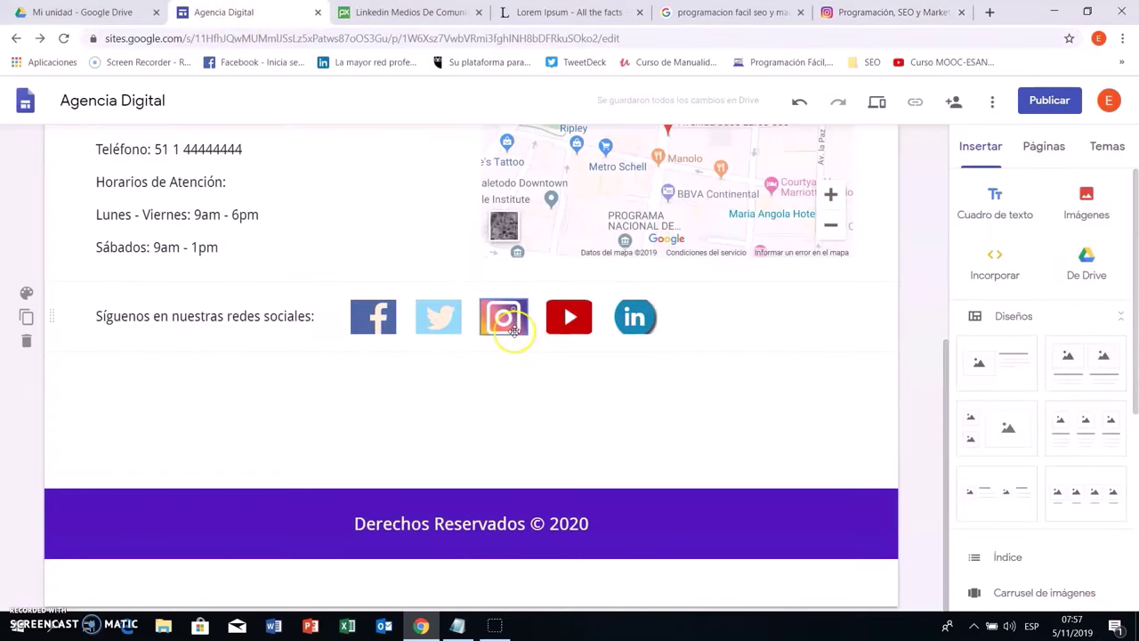
Step: Link the Instagram icon to the pasted Instagram profile address
left_click(512, 327)
left_click(570, 276)
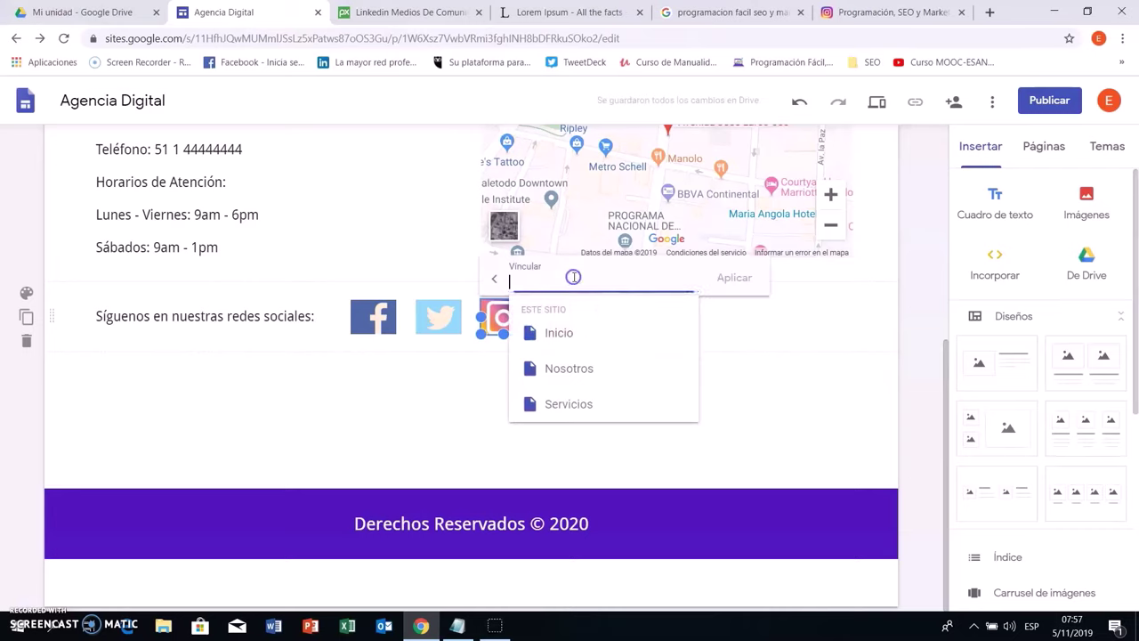
right_click(574, 287)
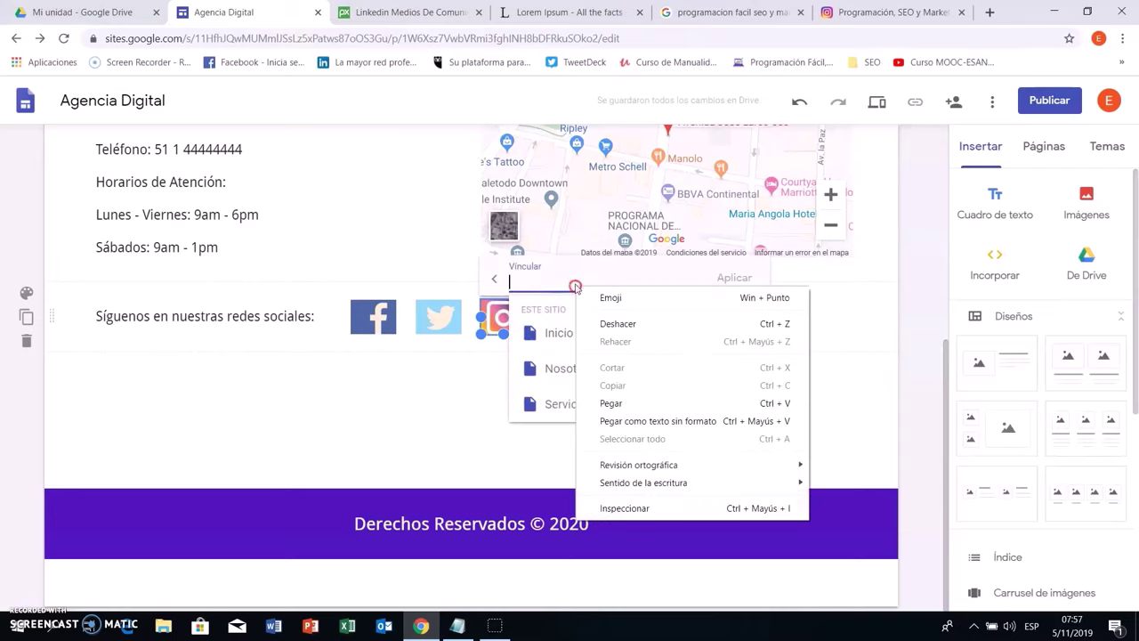
left_click(610, 402)
left_click(734, 277)
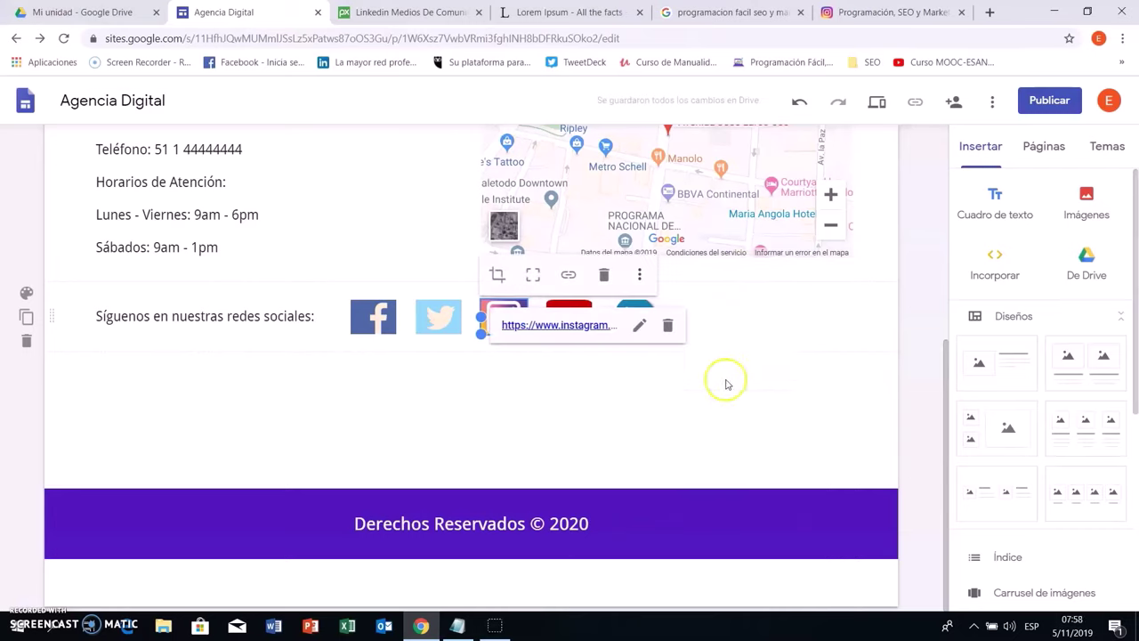
left_click(726, 384)
left_click(859, 13)
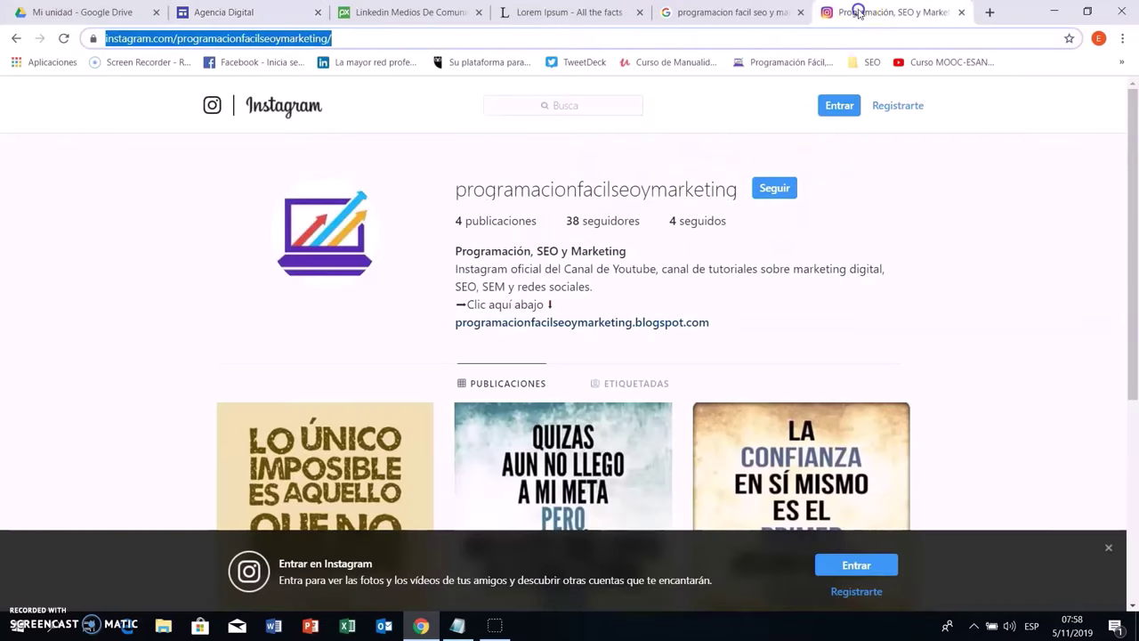
Step: Close the Instagram tab, open the YouTube channel from the search results, and copy its address
left_click(961, 12)
scroll(669, 178, "up", 1)
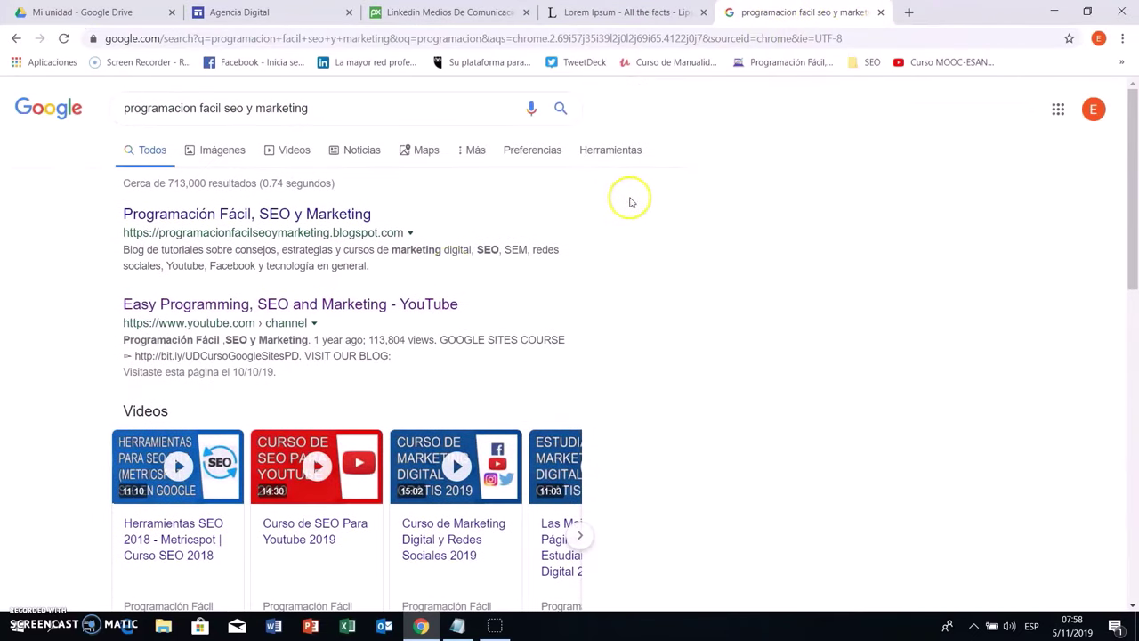
left_click(419, 312)
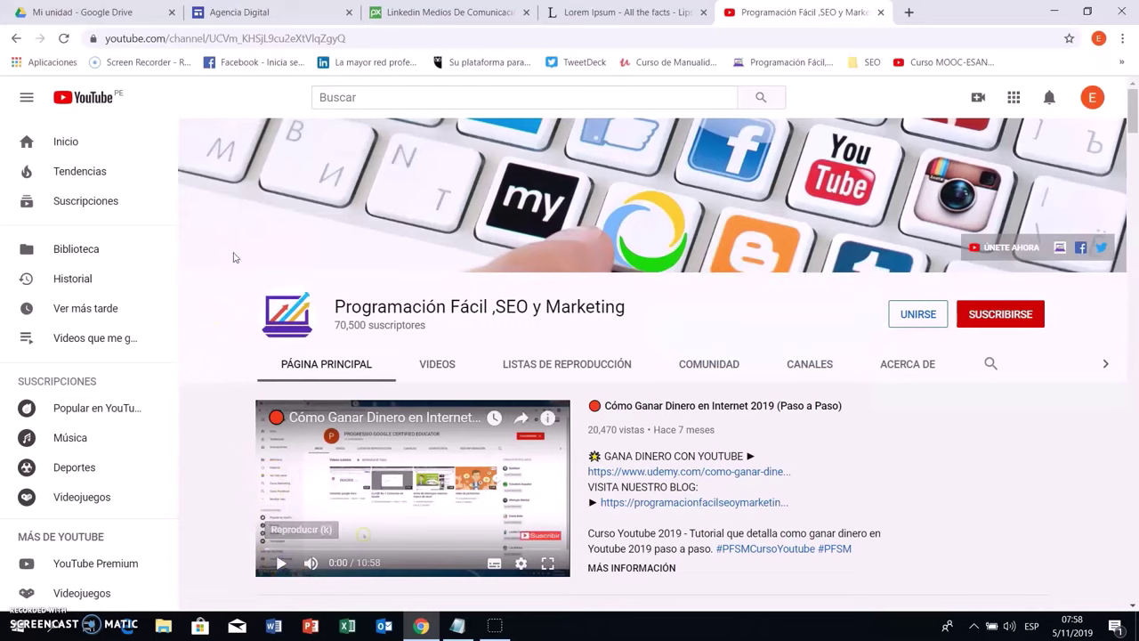
left_click_drag(347, 38, 101, 38)
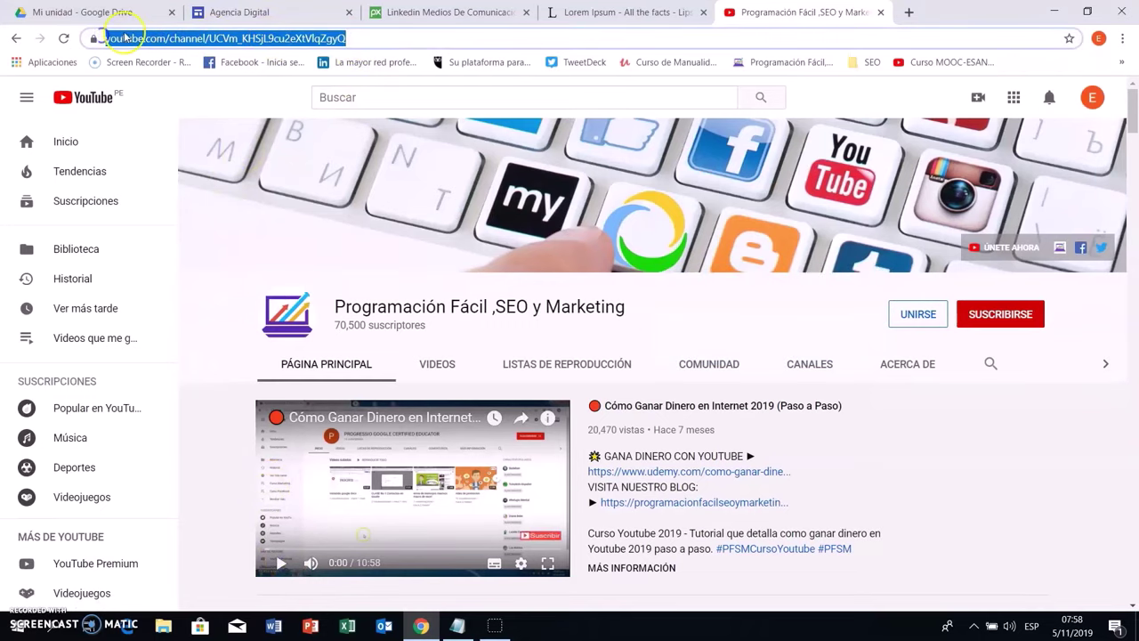
right_click(124, 38)
left_click(166, 109)
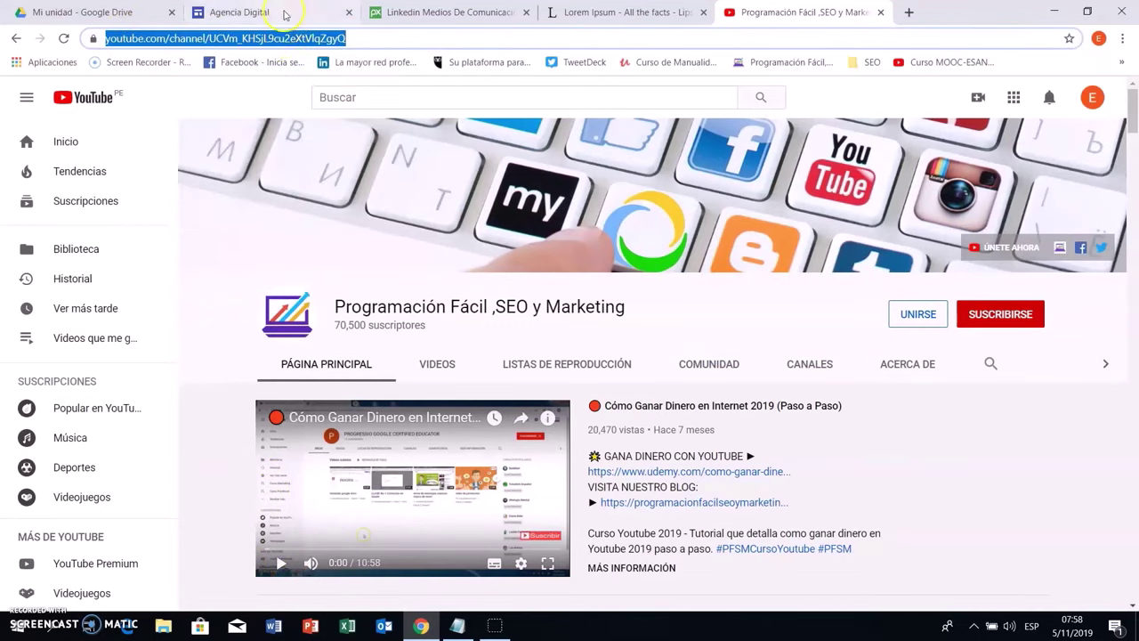
left_click(285, 16)
left_click(569, 317)
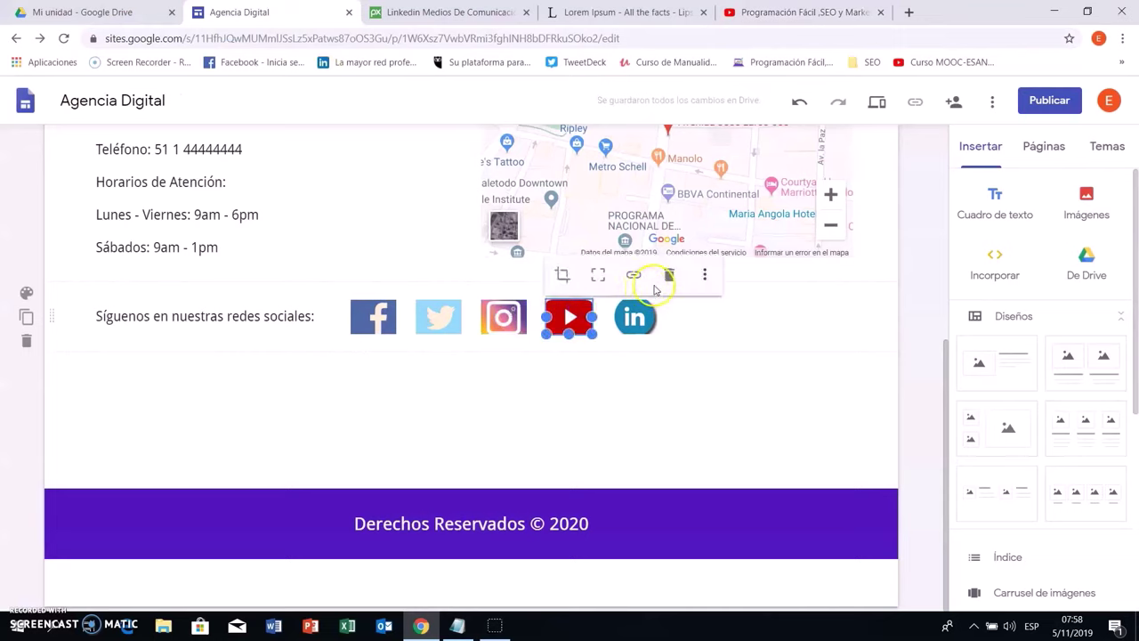
Step: Link the YouTube icon to the pasted YouTube channel address
left_click(633, 277)
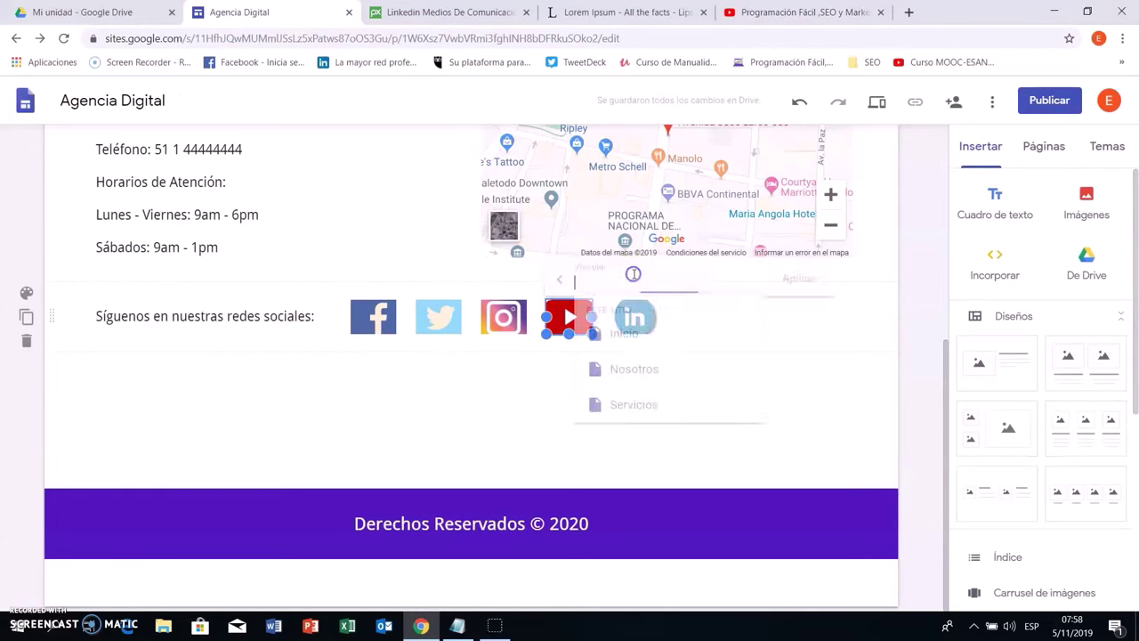
right_click(649, 279)
left_click(682, 395)
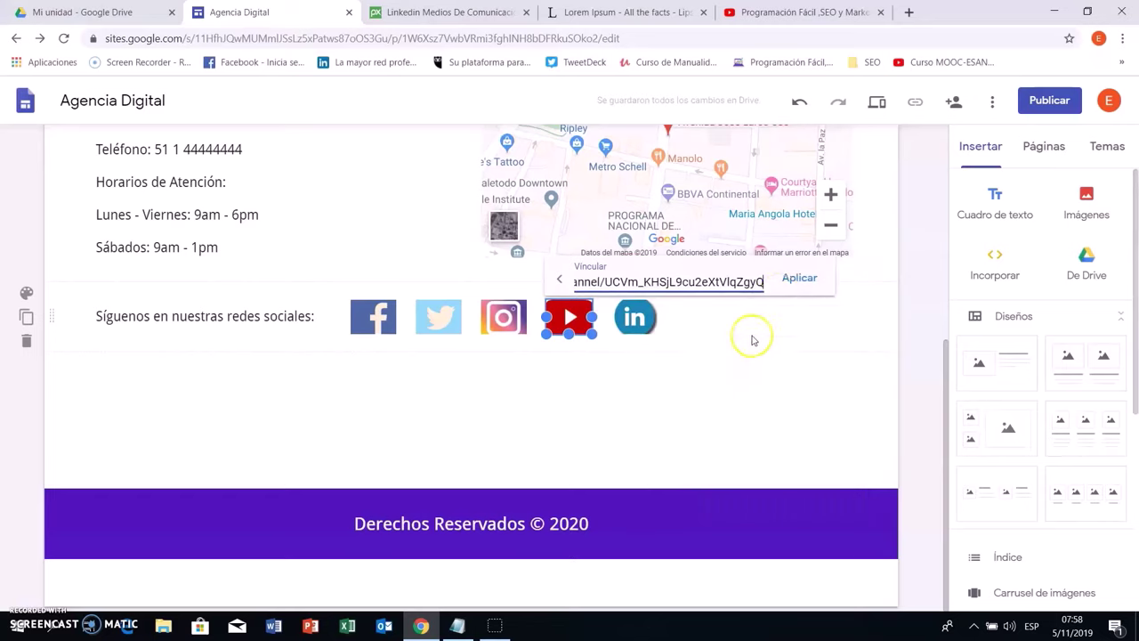
left_click(796, 281)
left_click(704, 384)
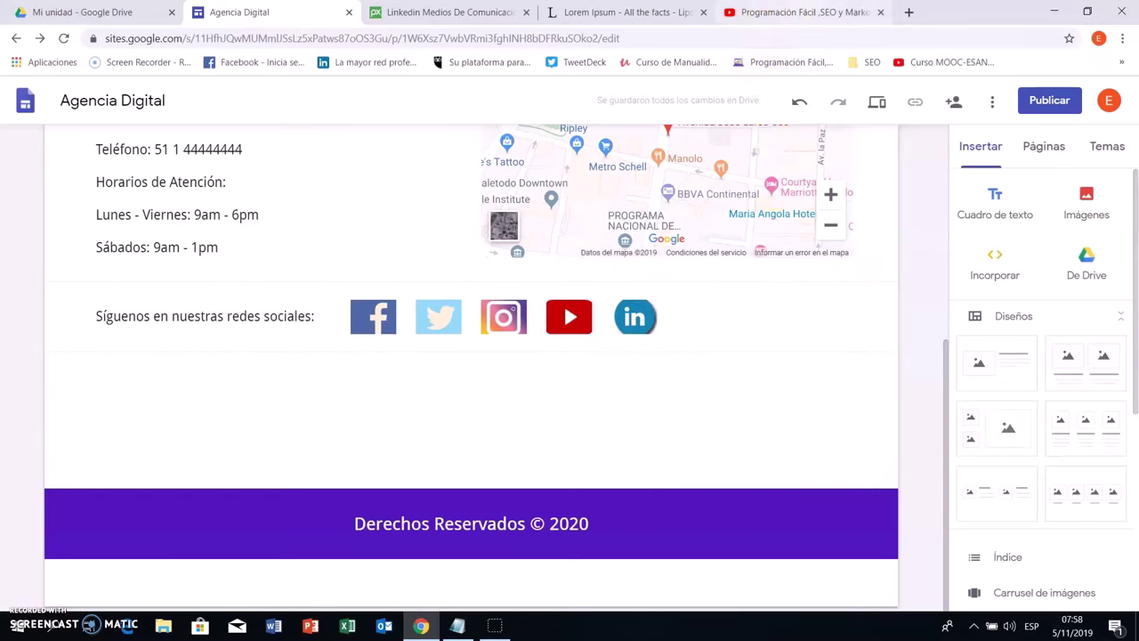
Step: Return to the YouTube channel tab and select its web address for a new search
left_click(794, 10)
left_click(621, 11)
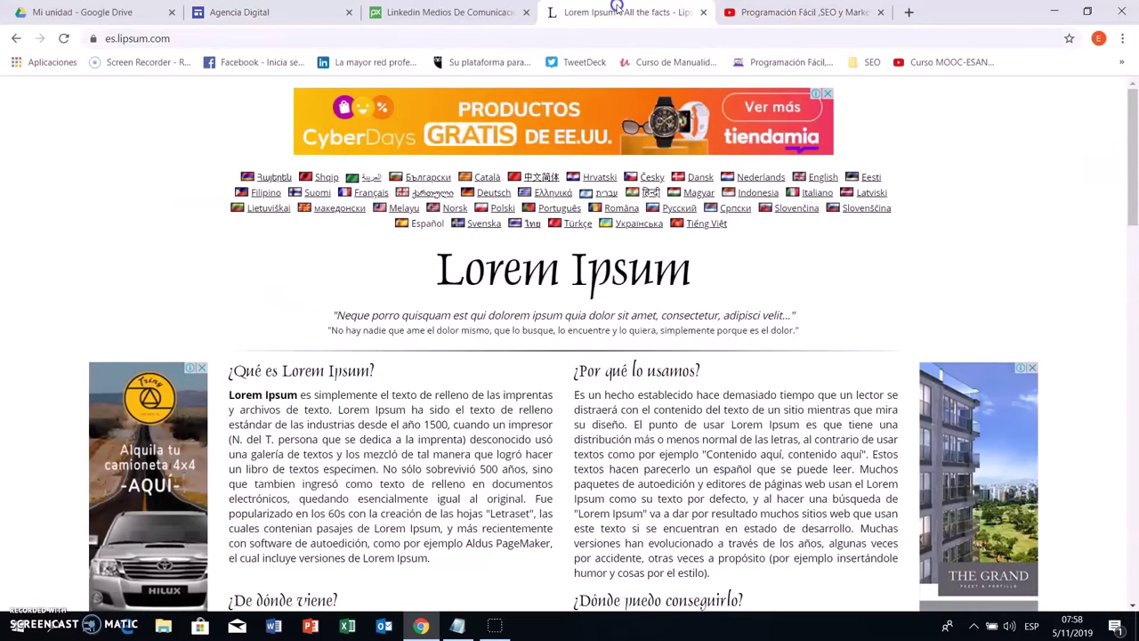
key("ctrl+2")
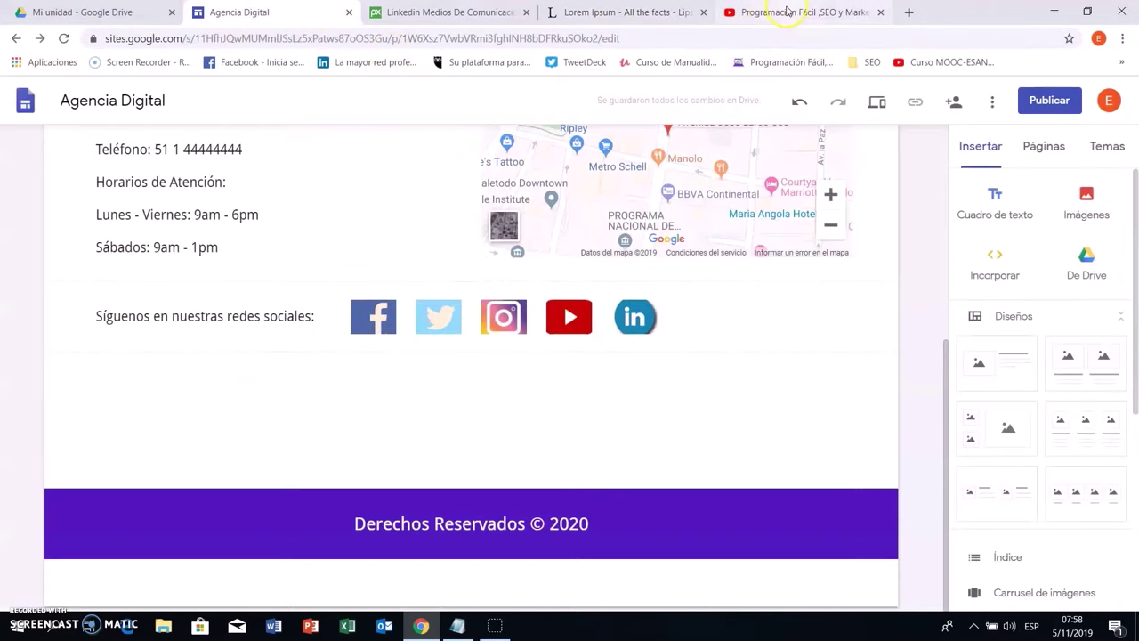
left_click(783, 12)
left_click(320, 39)
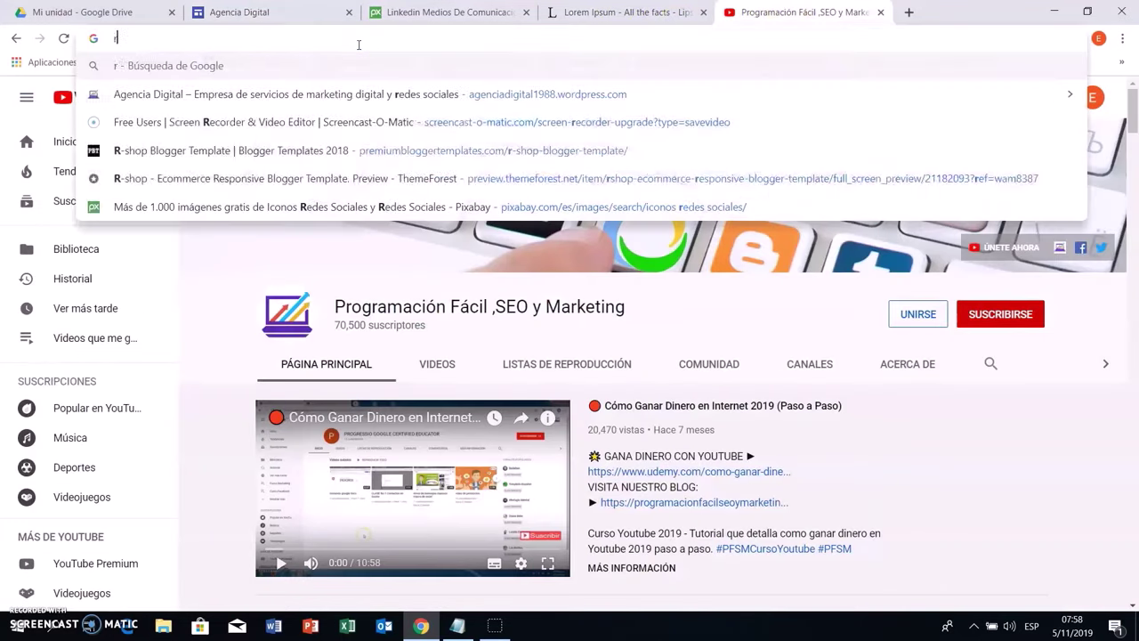
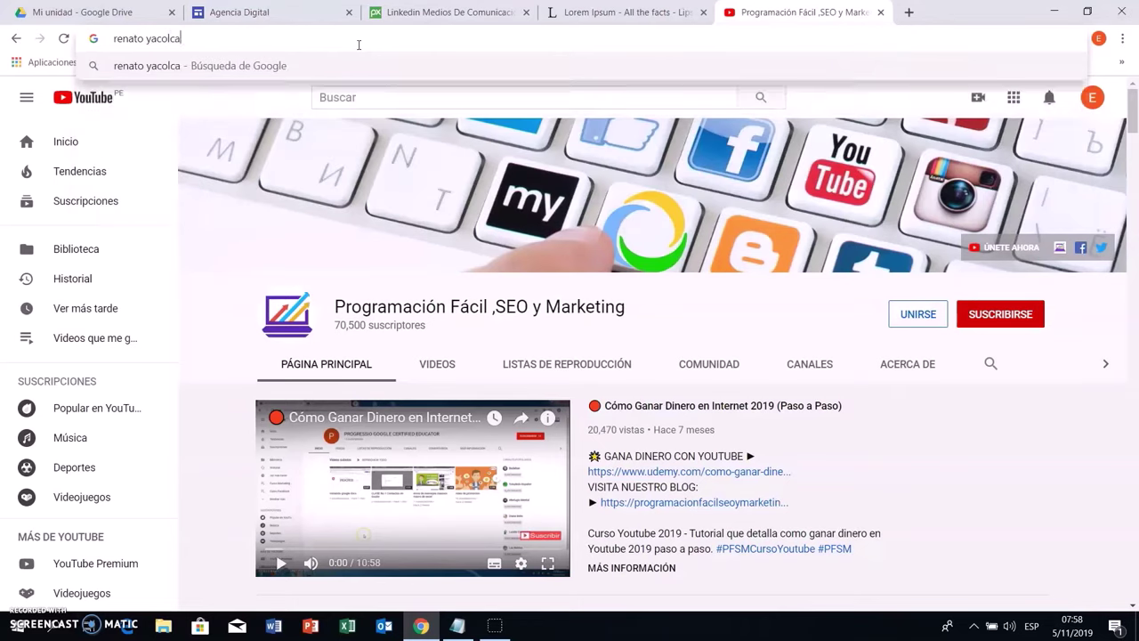
Step: Search the contact's name, open the LinkedIn profile result, and copy its address
key("Return")
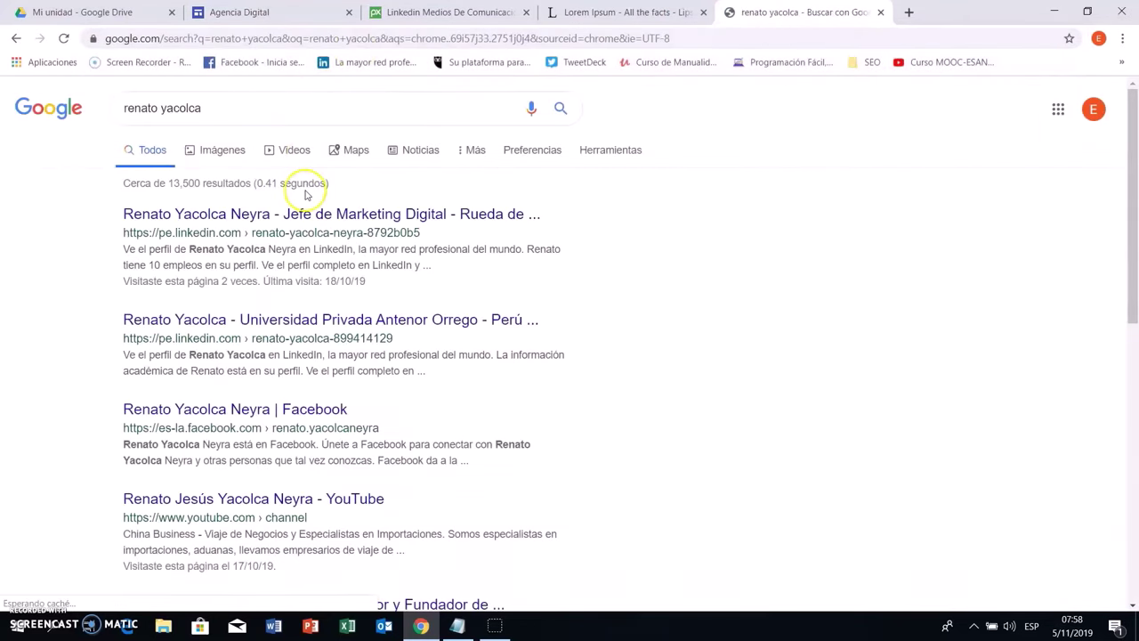
left_click(364, 213)
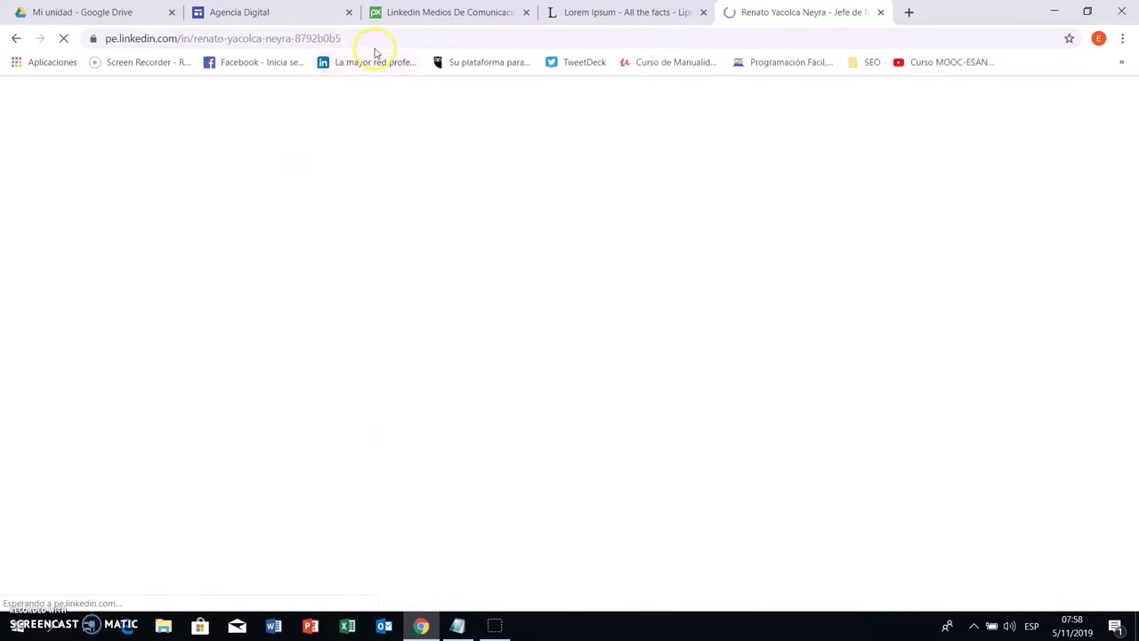
left_click_drag(373, 38, 107, 38)
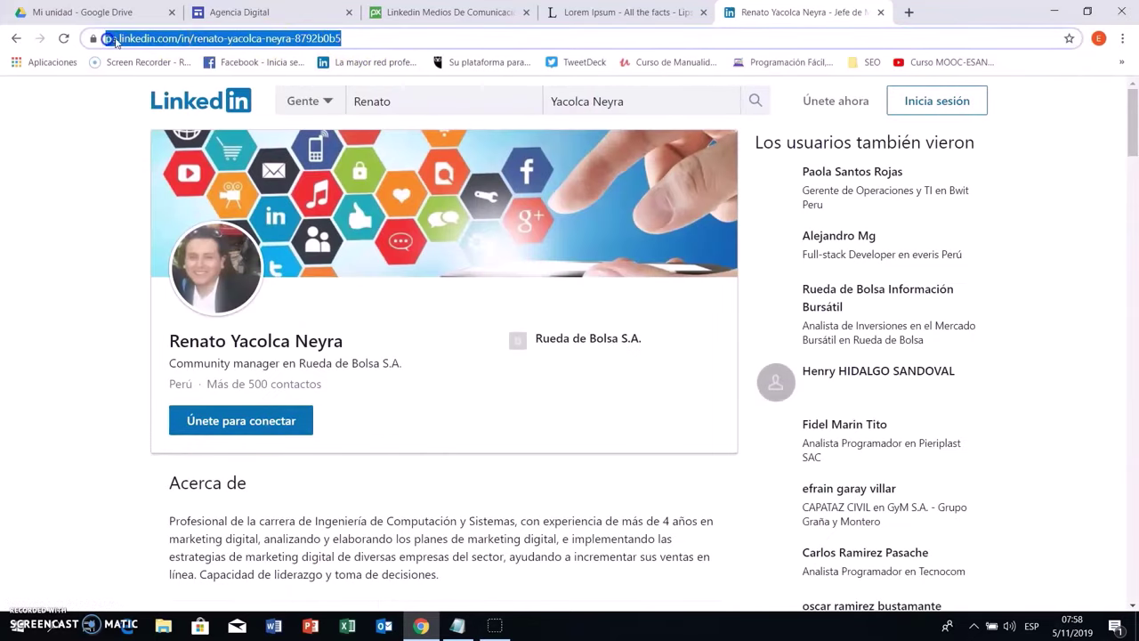
right_click(132, 38)
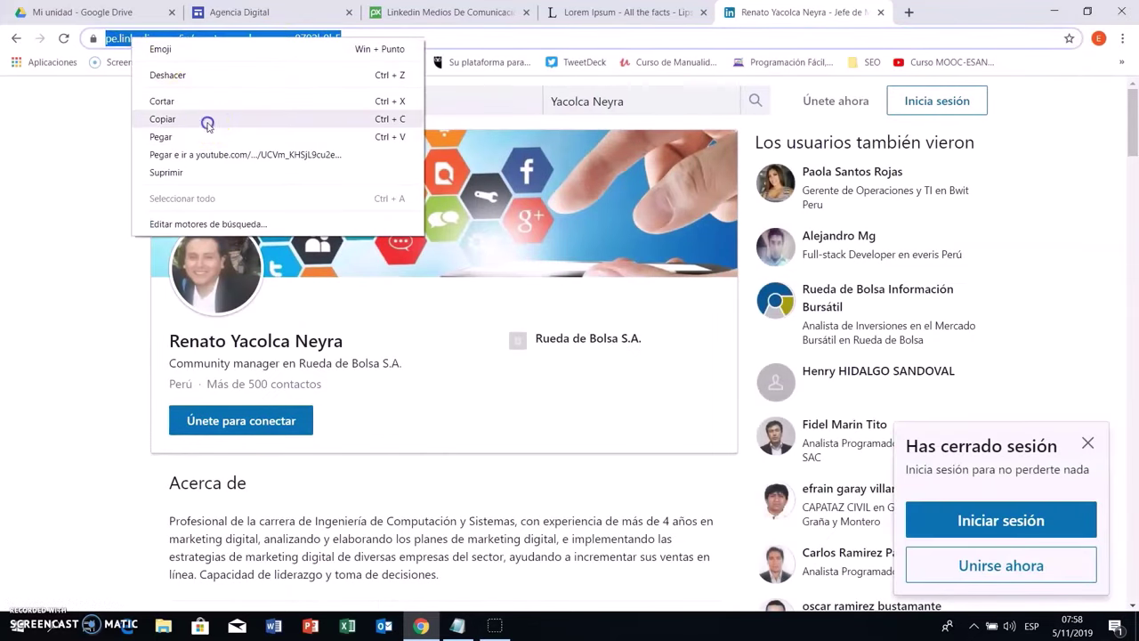
left_click(208, 124)
left_click(239, 12)
left_click(634, 317)
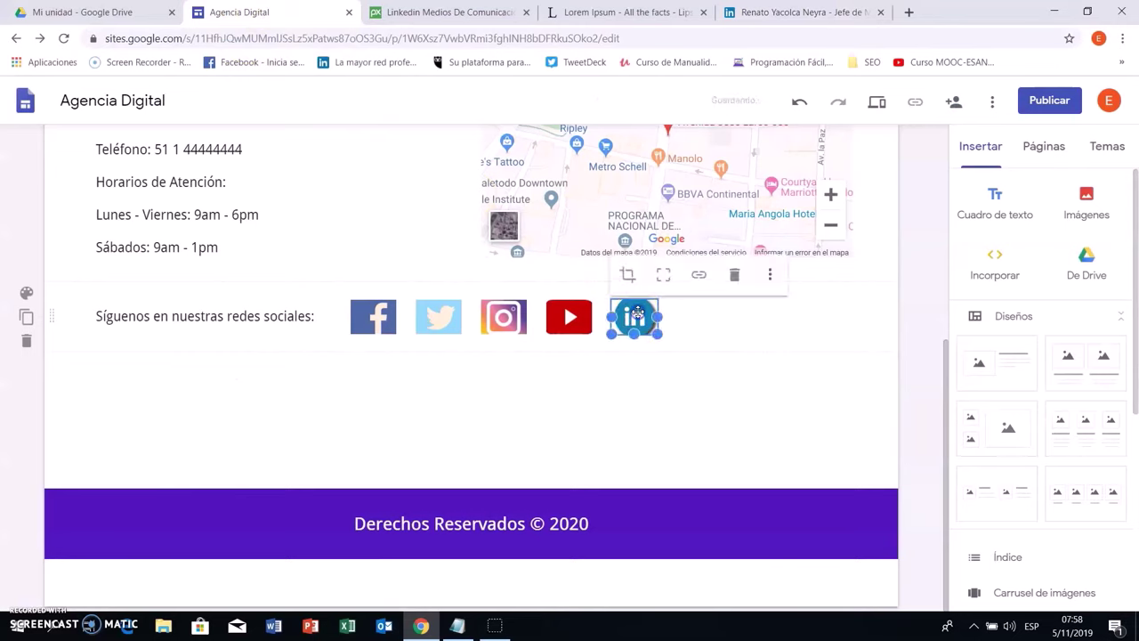
Step: Link the LinkedIn icon to the pasted LinkedIn profile address
left_click(698, 274)
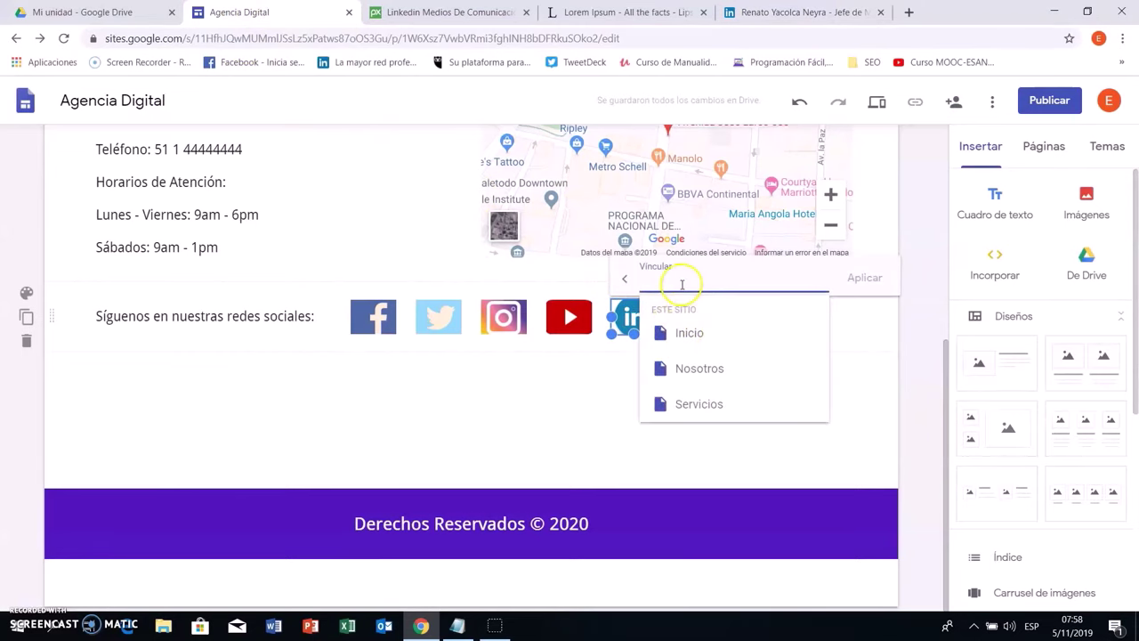
right_click(681, 283)
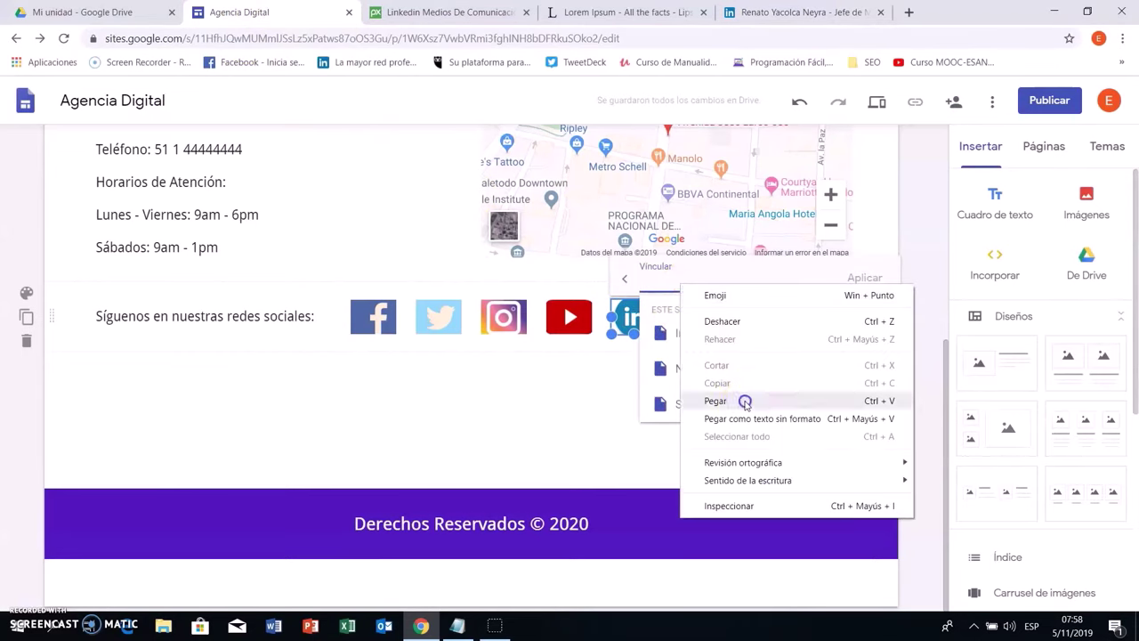
left_click(744, 400)
left_click(864, 277)
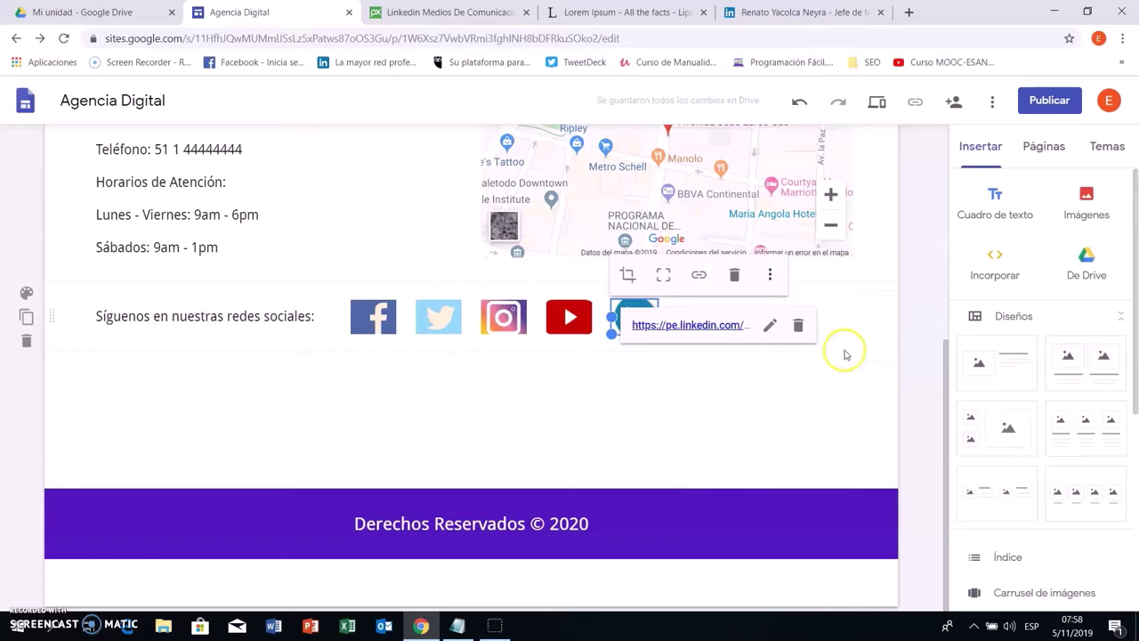
left_click(797, 398)
scroll(794, 404, "up", 5)
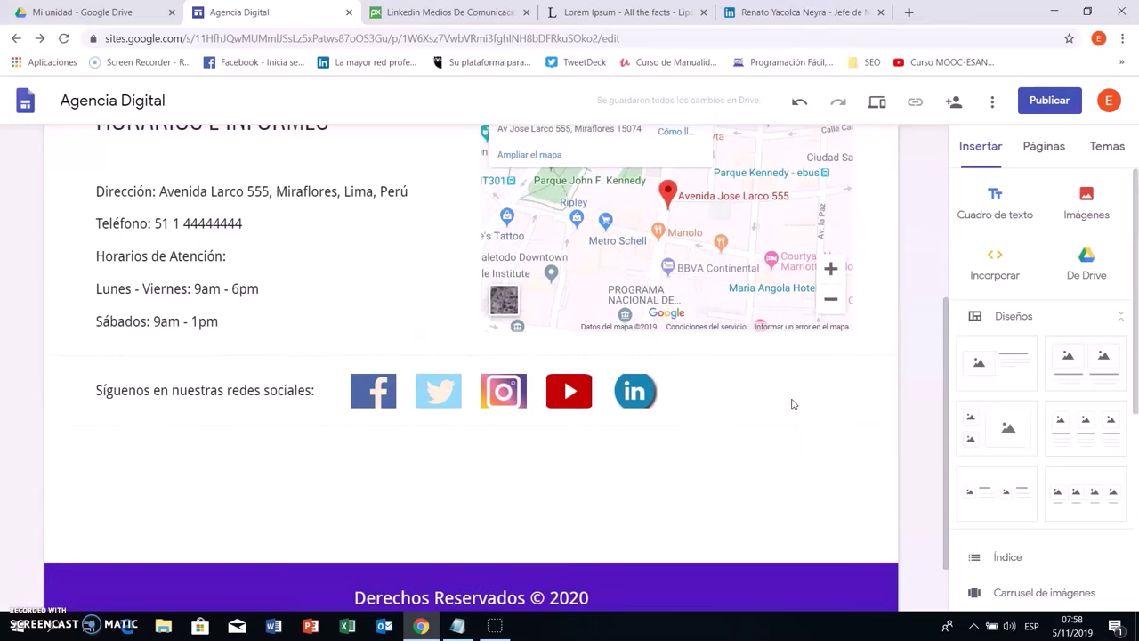
scroll(812, 312, "down", 4)
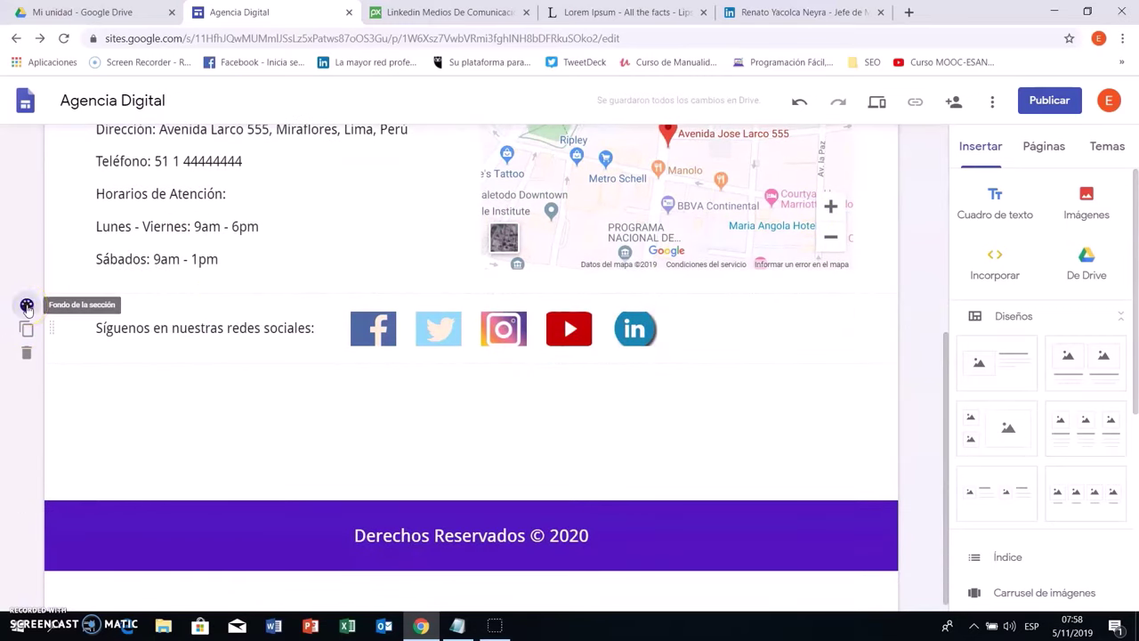
Step: Set the social icons section background to Énfasis 1, after briefly trying Énfasis 2
left_click(27, 305)
left_click(73, 322)
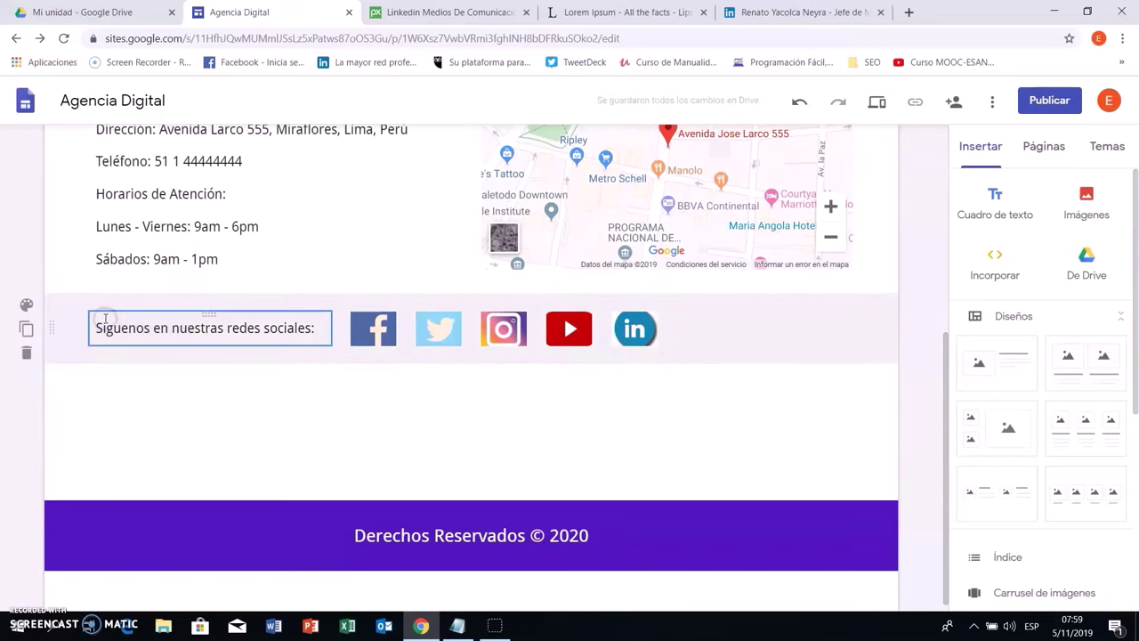
left_click(27, 305)
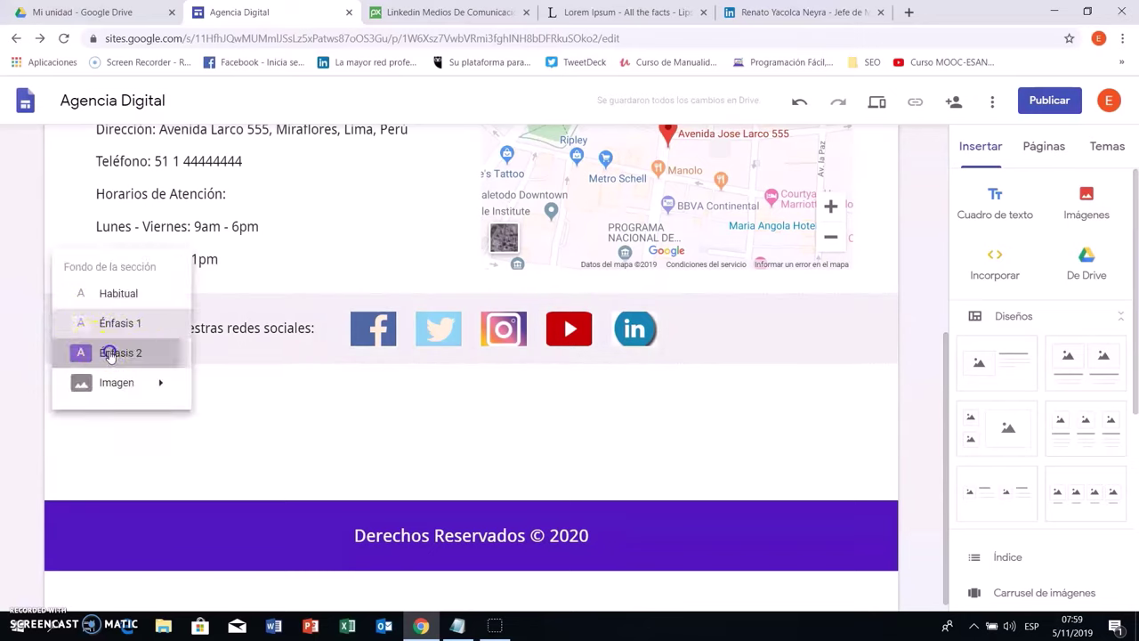
left_click(110, 353)
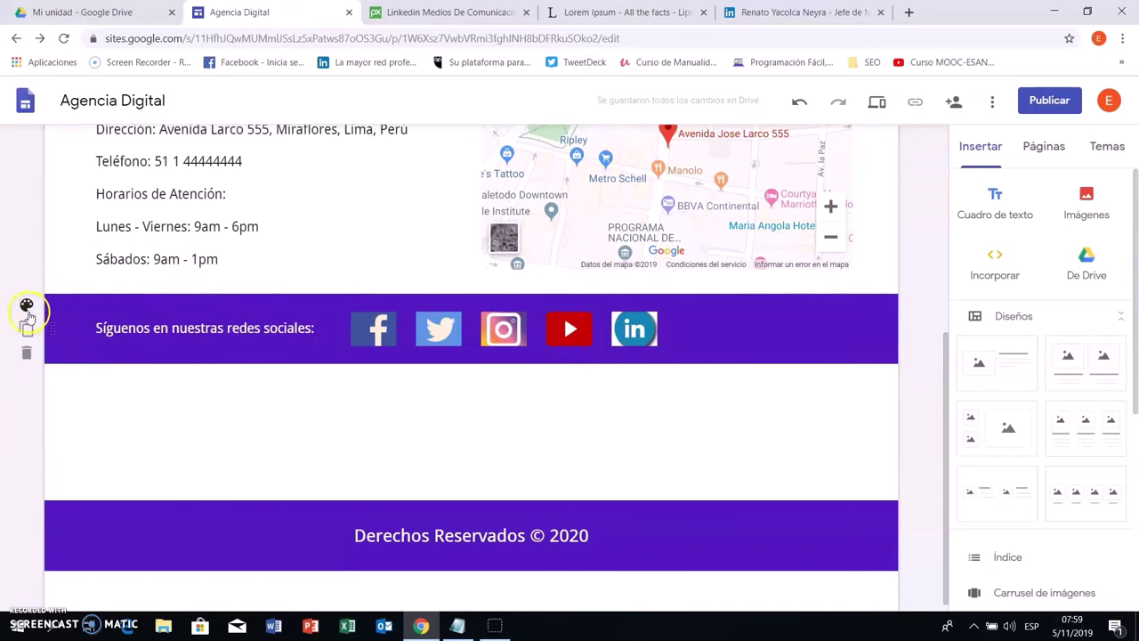
left_click(26, 305)
left_click(98, 325)
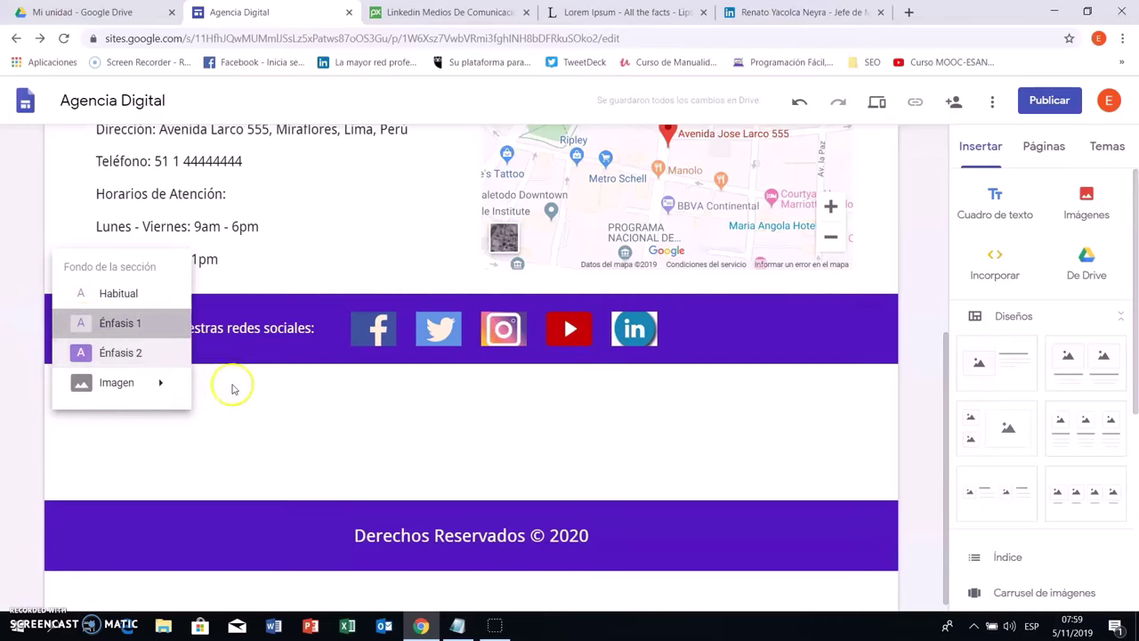
scroll(317, 407, "up", 3)
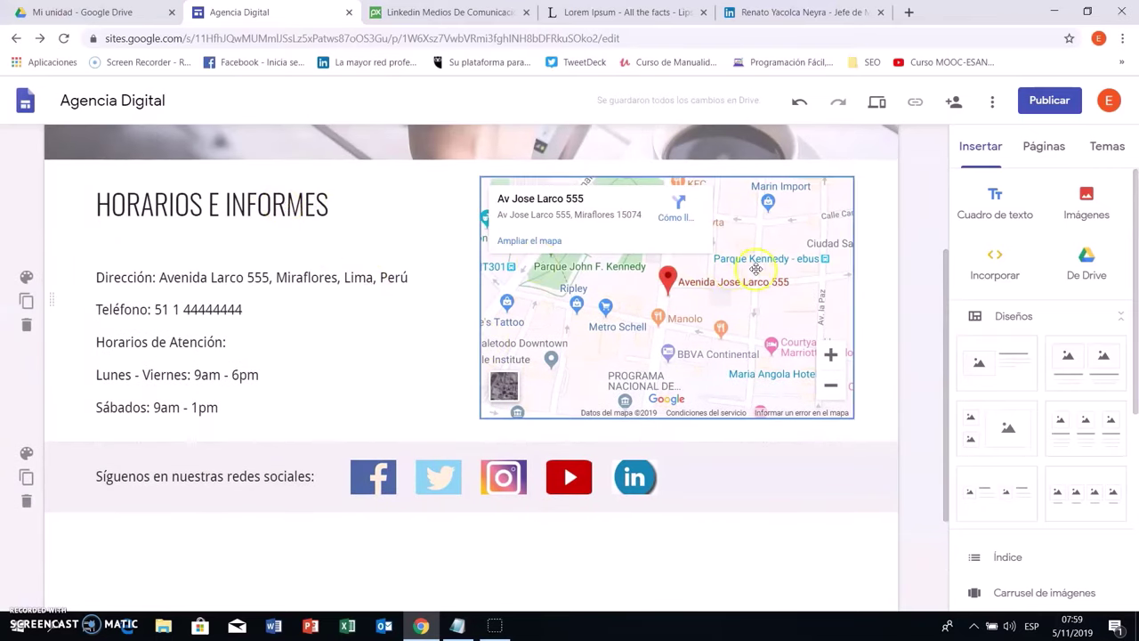
scroll(810, 375, "down", 2)
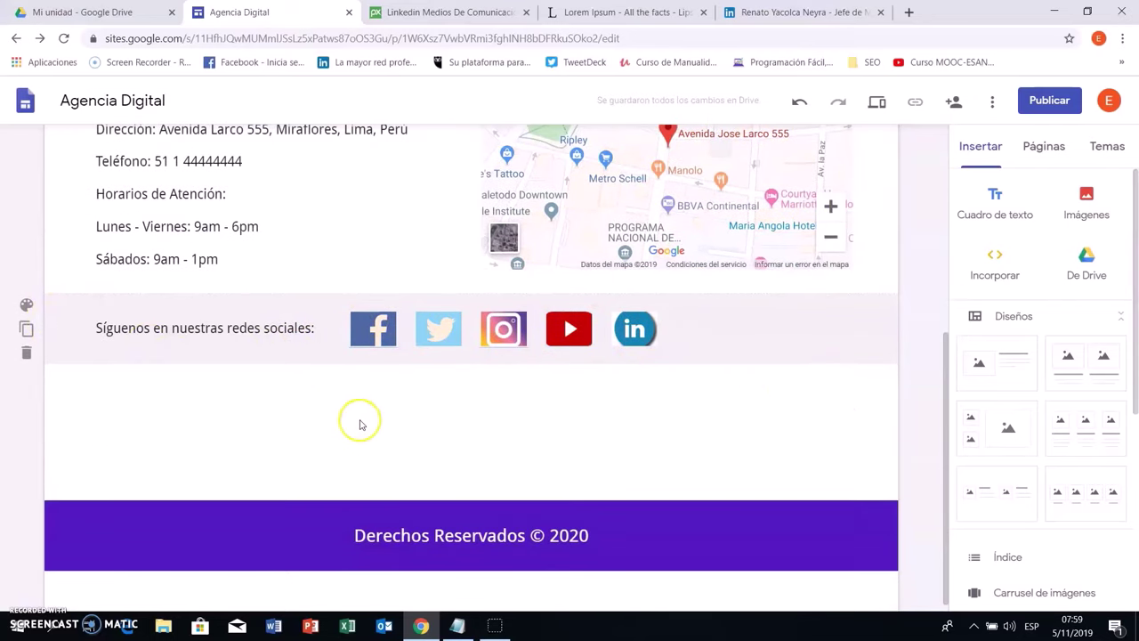
scroll(360, 419, "up", 3)
scroll(361, 419, "up", 1)
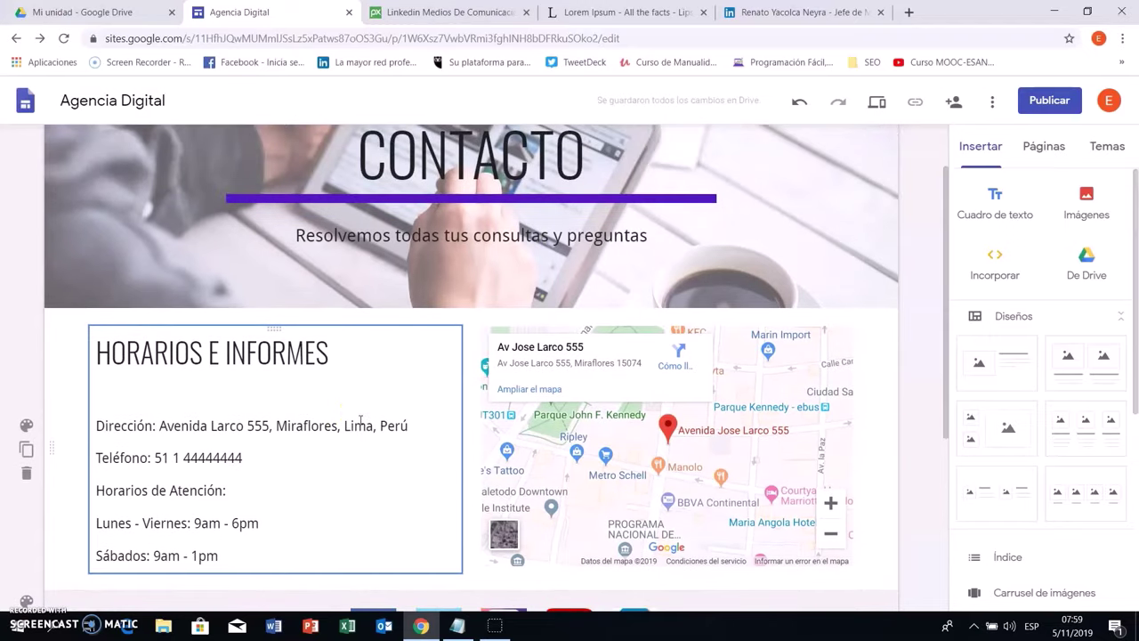
scroll(364, 411, "down", 2)
scroll(400, 402, "up", 1)
scroll(455, 403, "up", 1)
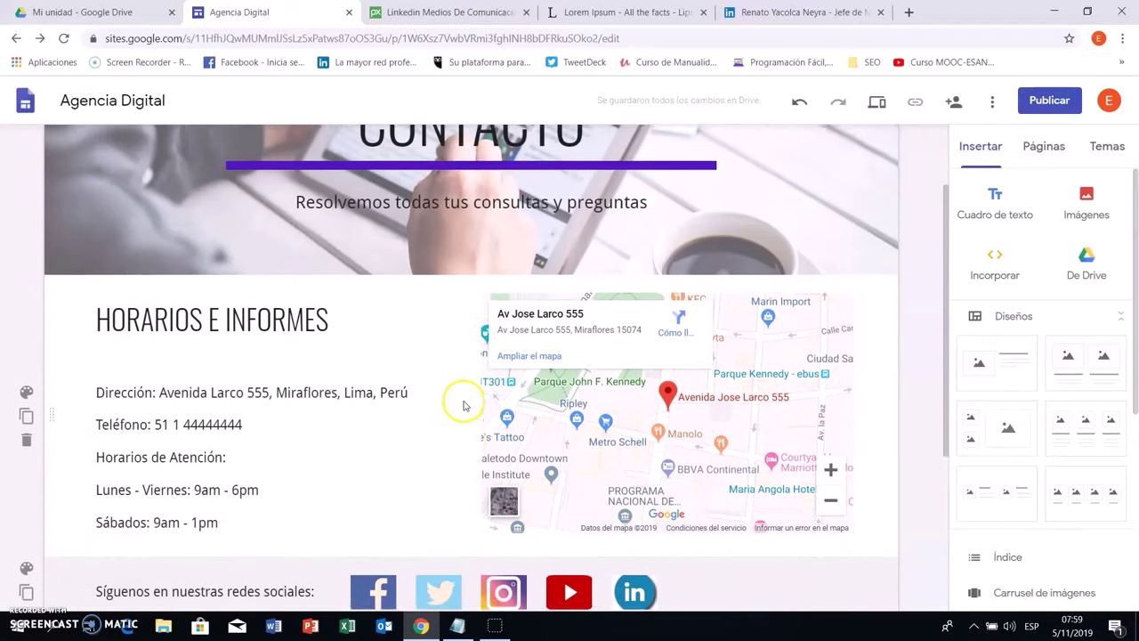
Step: Preview the Contacto page and scroll down past the tinted five-icon social section to the footer
left_click(876, 105)
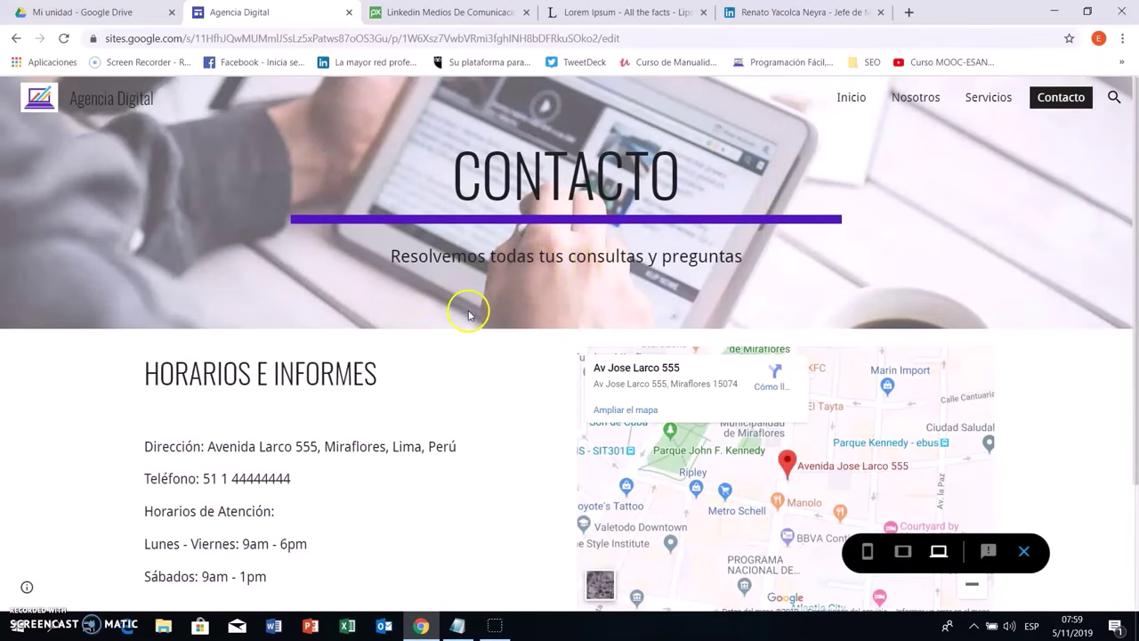
scroll(469, 314, "down", 1)
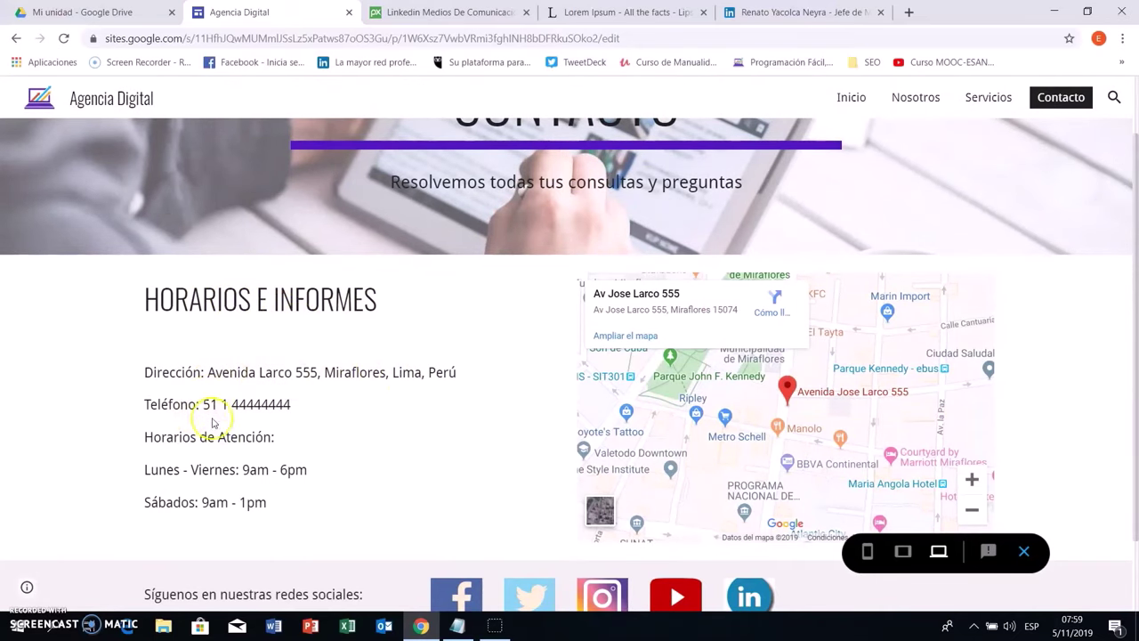
scroll(418, 355, "down", 1)
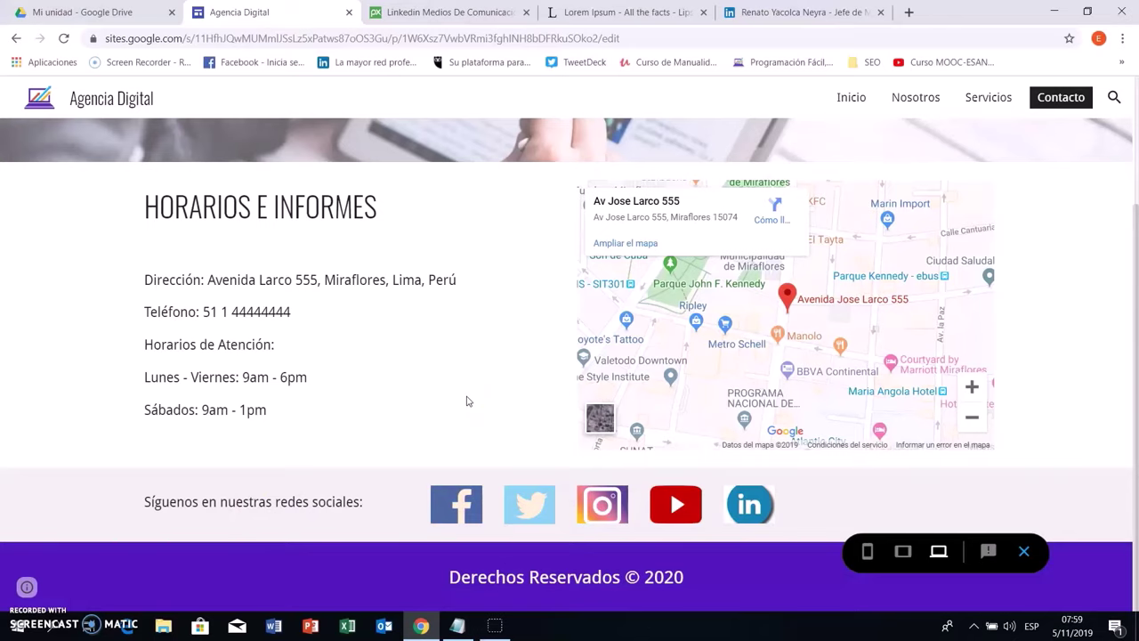
Step: Scroll up to the CONTACTO header and go to the Pixabay tab
scroll(466, 401, "up", 2)
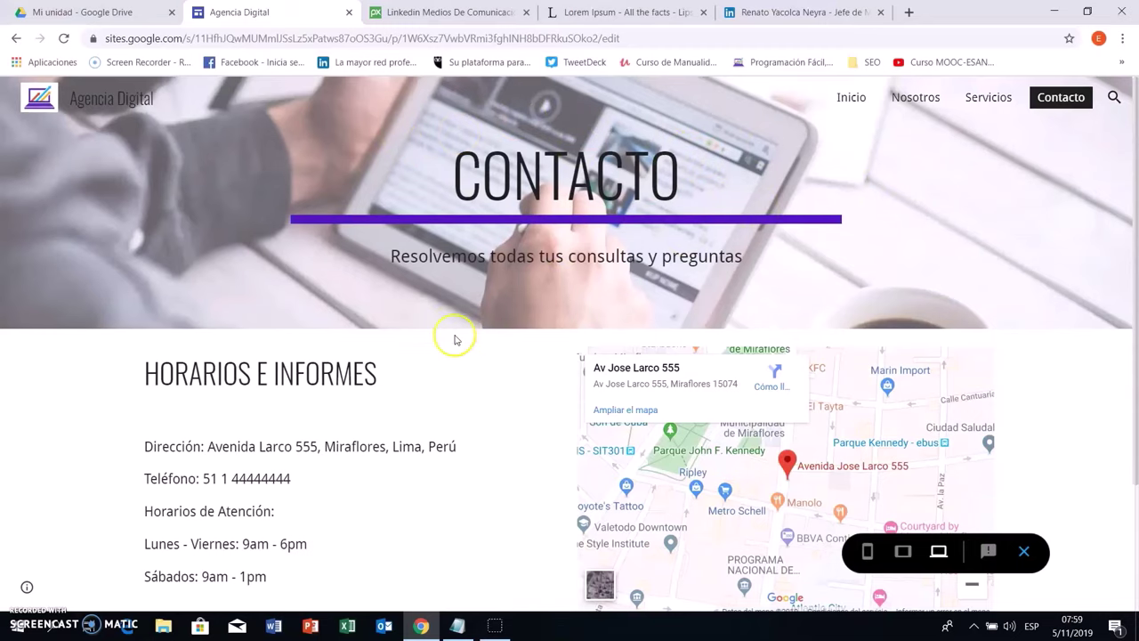
left_click(467, 12)
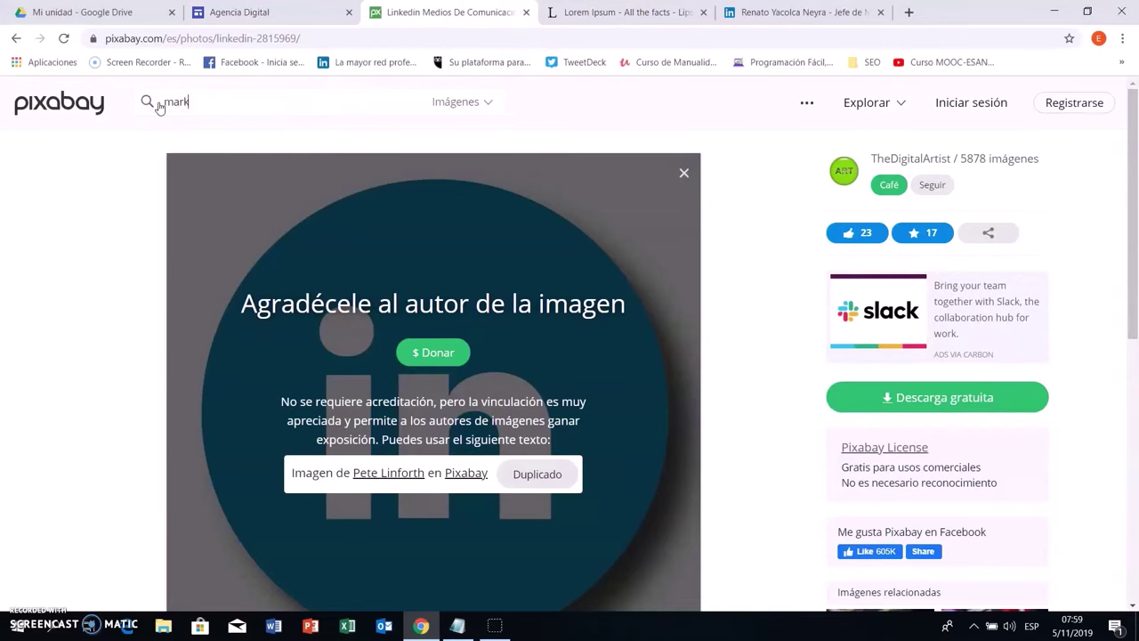
Step: Search Pixabay for 'marketing' images
left_click(159, 107)
type("marketing")
key("Return")
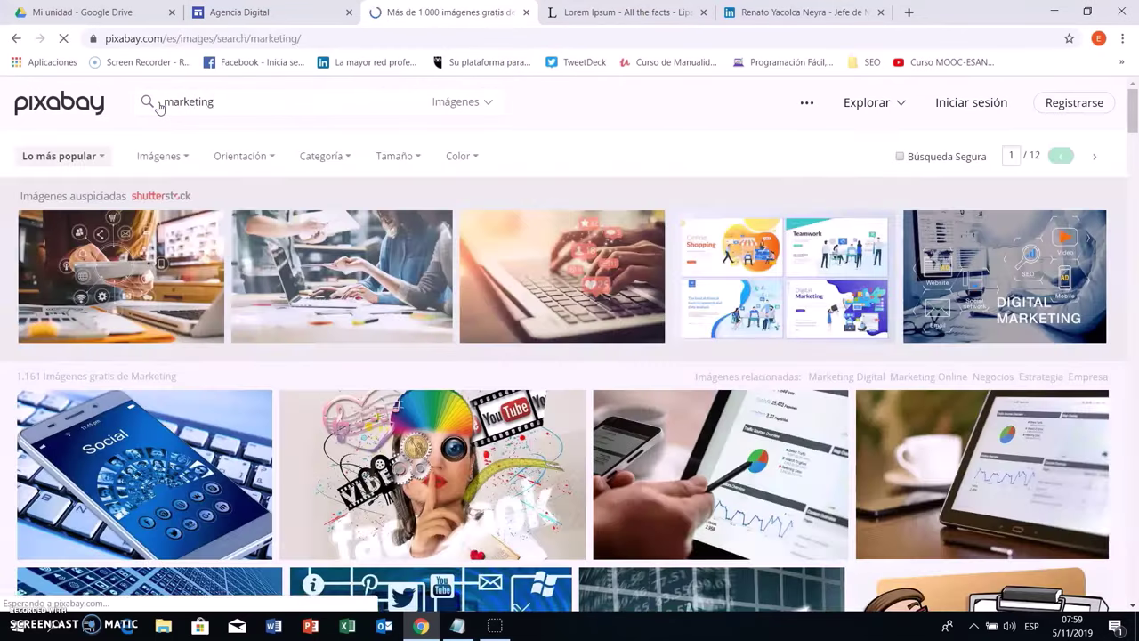
scroll(567, 307, "down", 3)
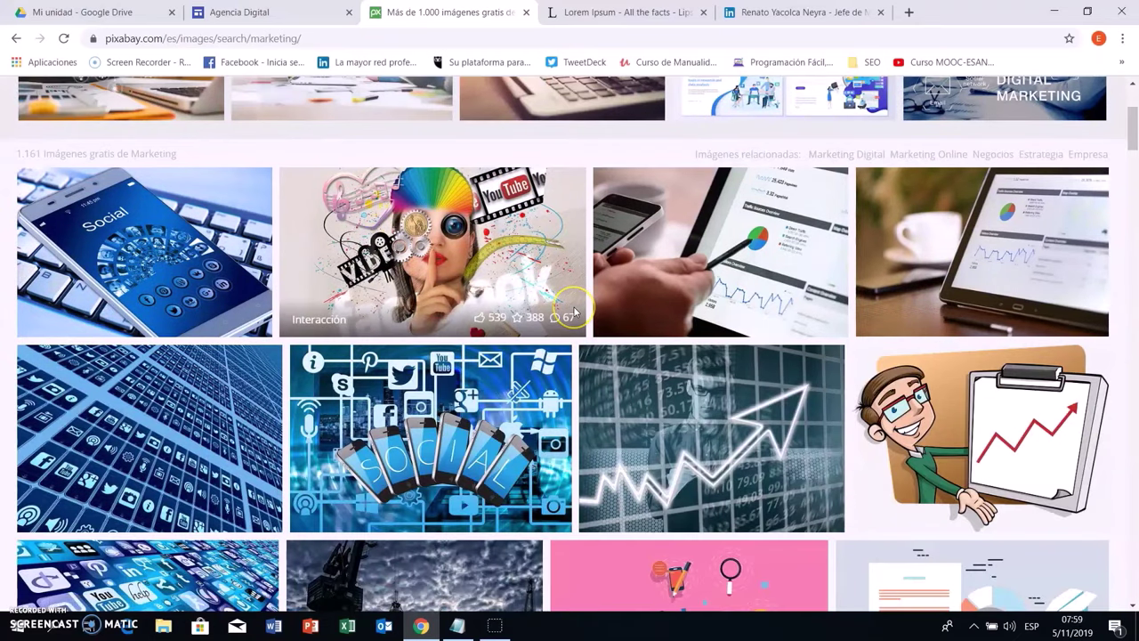
scroll(574, 310, "down", 3)
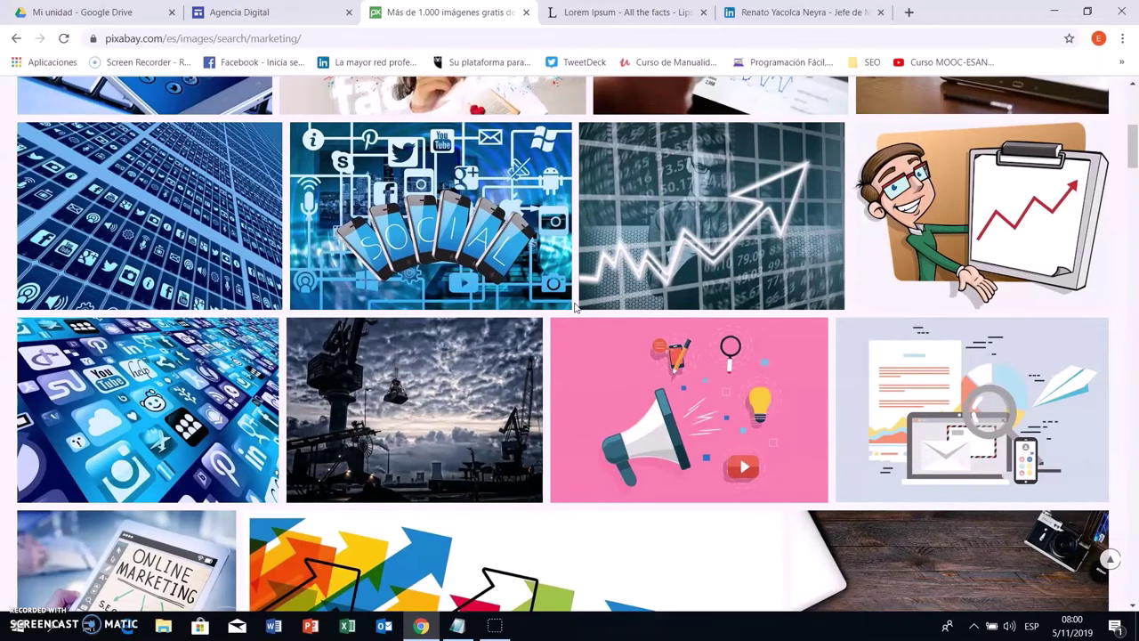
left_click(558, 304)
Step: Scroll the results and open the blue 'Banner Encabezado' monitors illustration
scroll(558, 303, "down", 1)
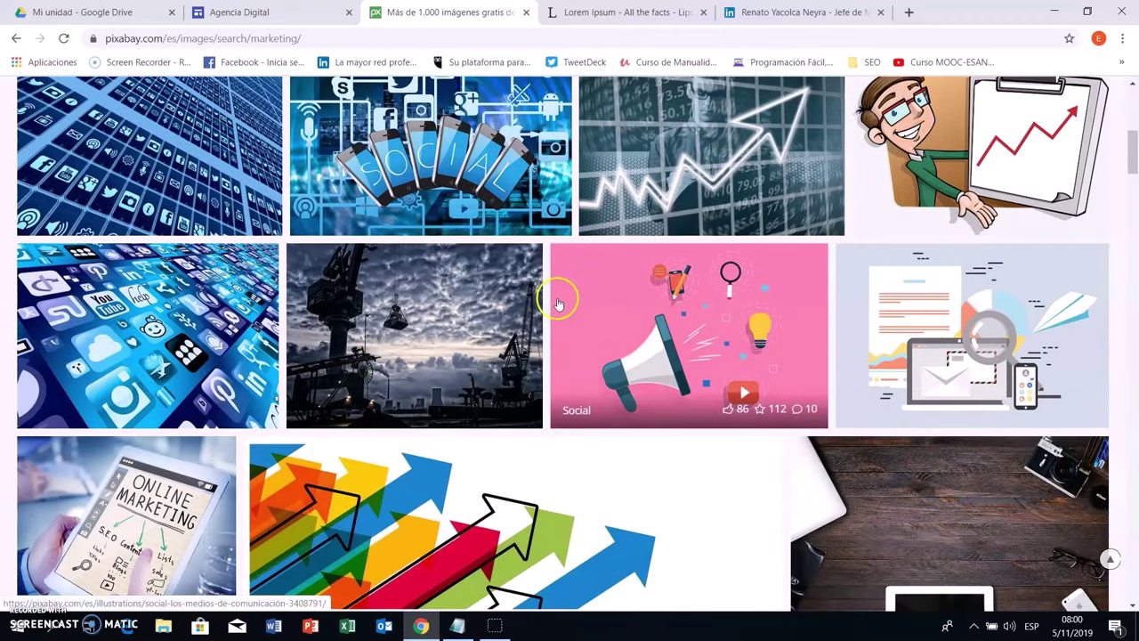
scroll(558, 301, "down", 4)
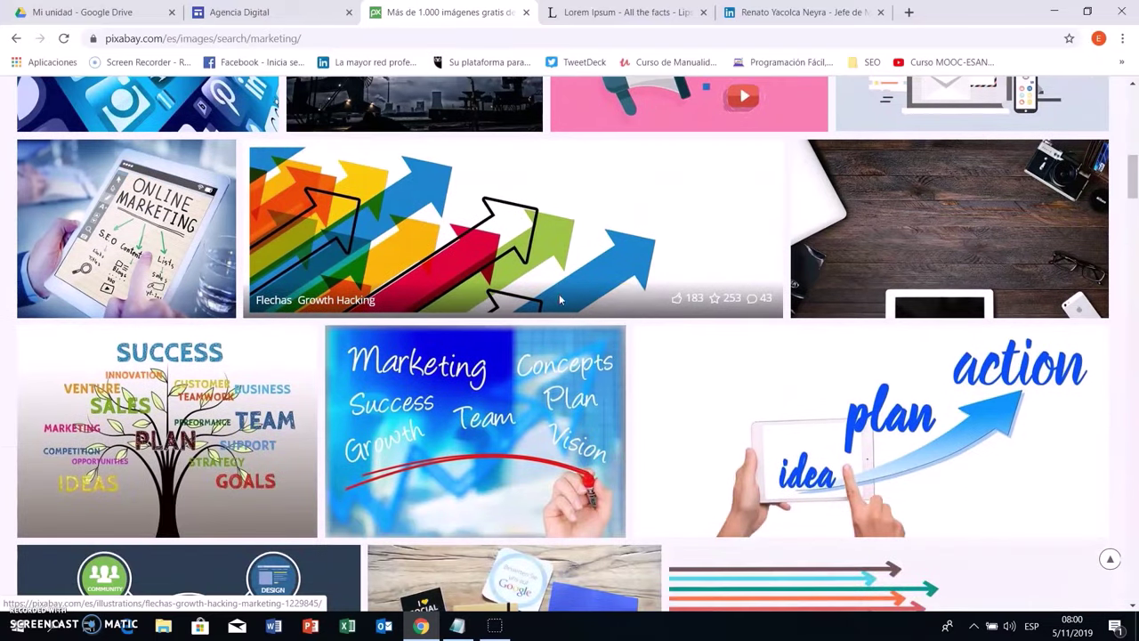
scroll(621, 309, "down", 3)
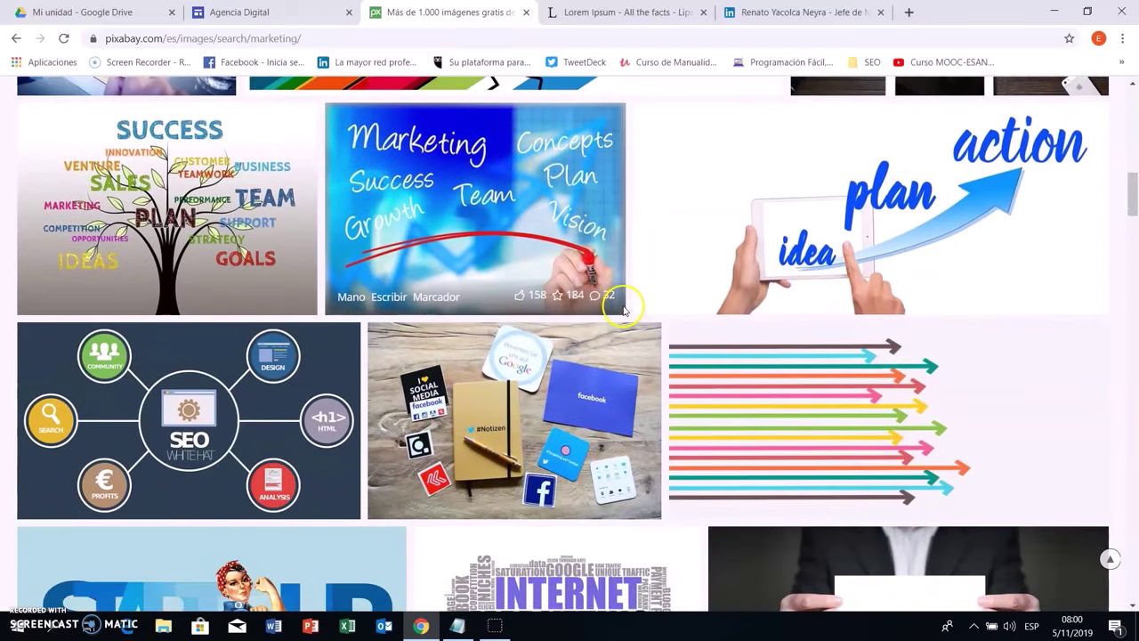
scroll(621, 308, "down", 2)
scroll(623, 312, "down", 2)
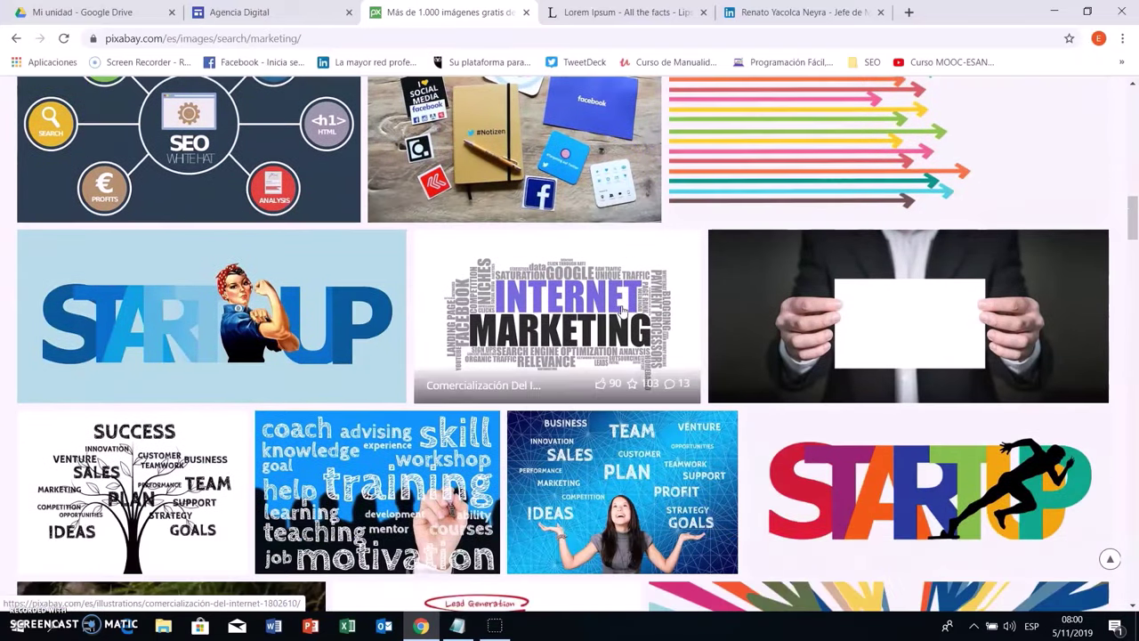
scroll(621, 309, "down", 2)
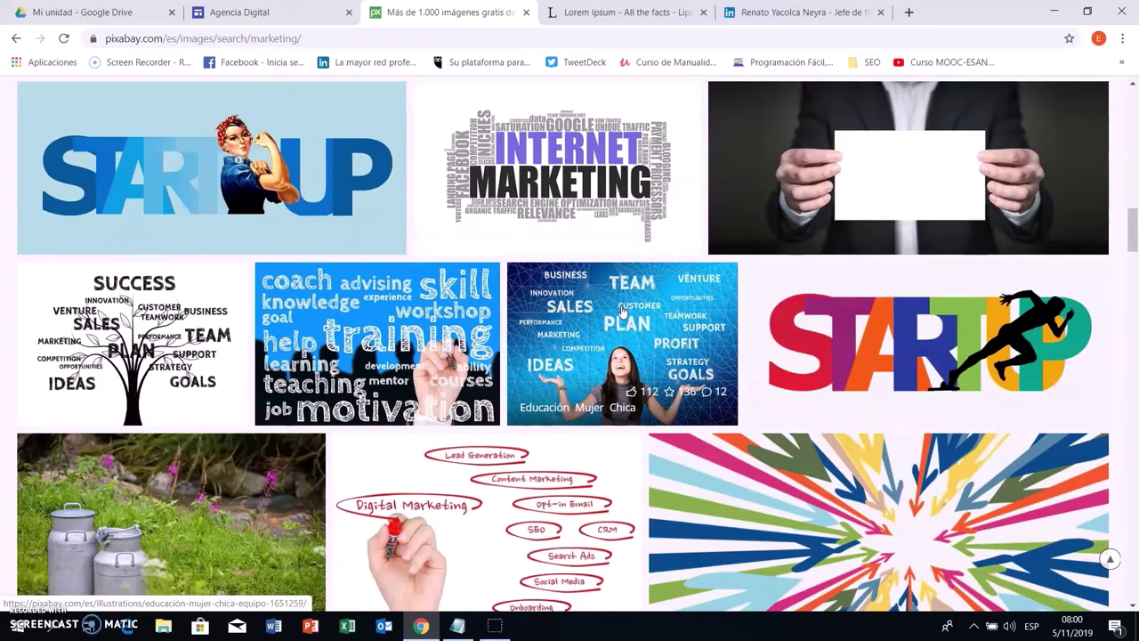
scroll(621, 309, "down", 3)
scroll(619, 310, "down", 4)
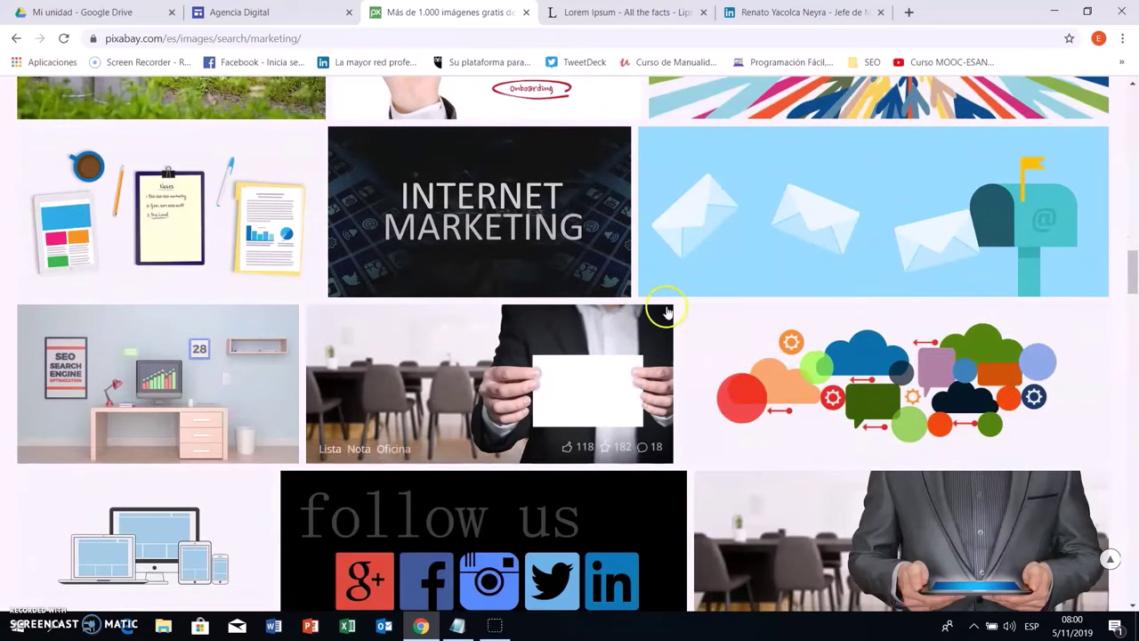
scroll(658, 309, "down", 3)
scroll(649, 312, "down", 2)
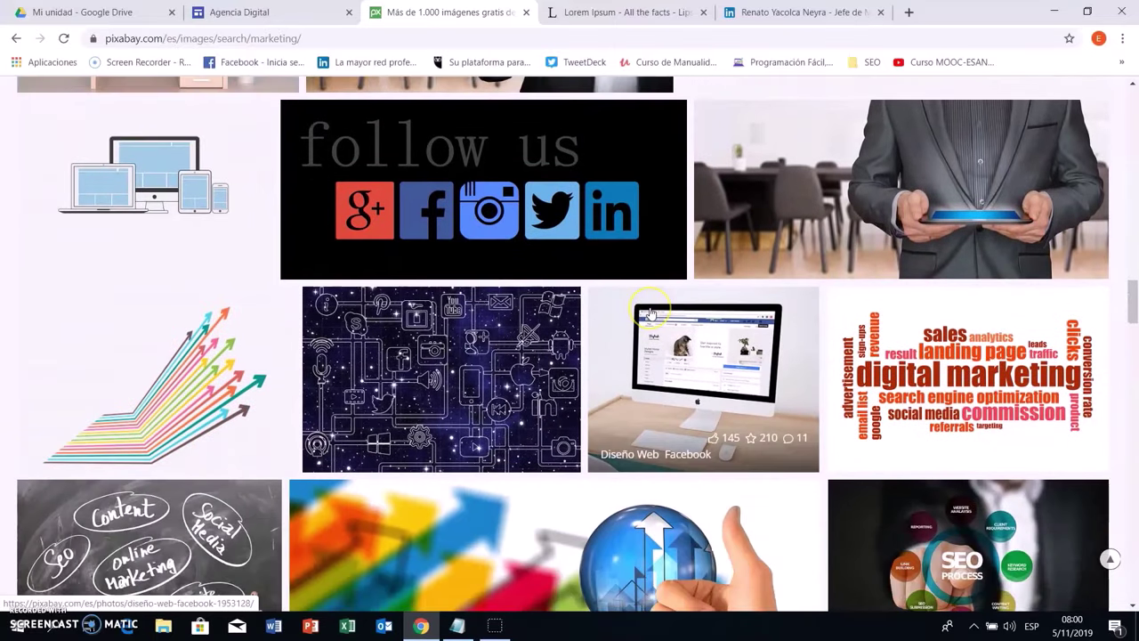
scroll(650, 311, "down", 4)
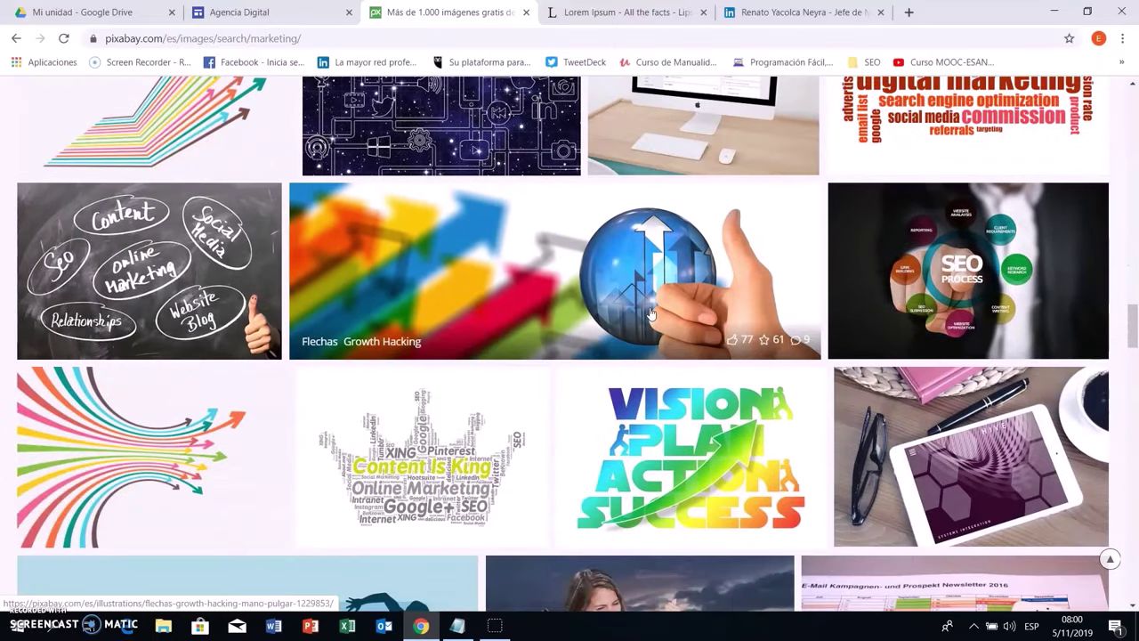
scroll(649, 314, "down", 3)
scroll(650, 313, "down", 10)
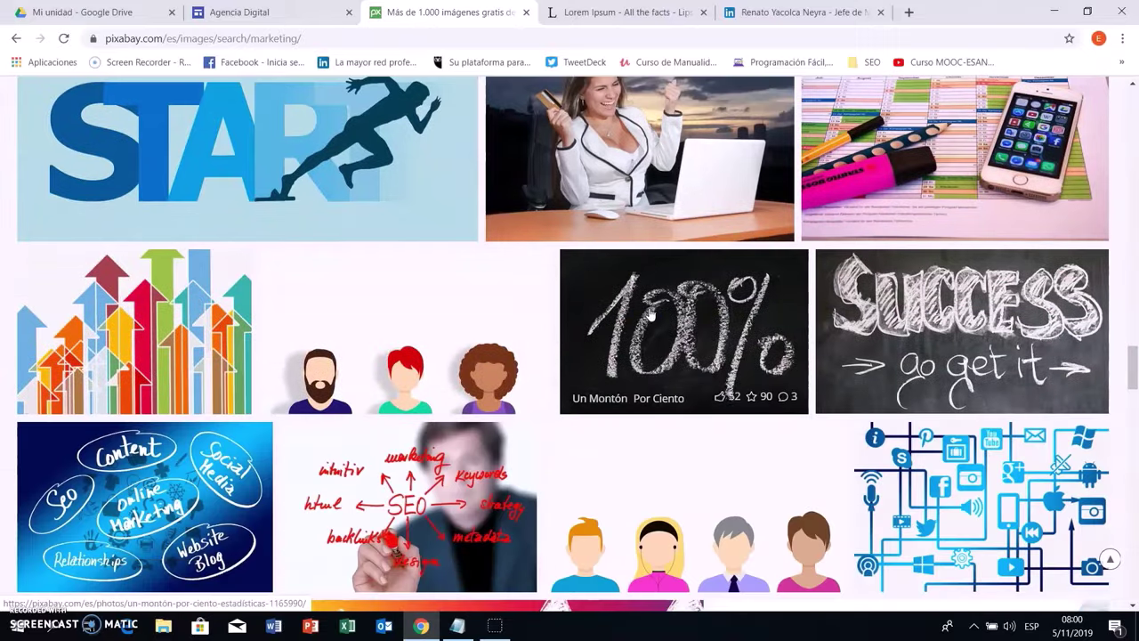
scroll(649, 316, "down", 8)
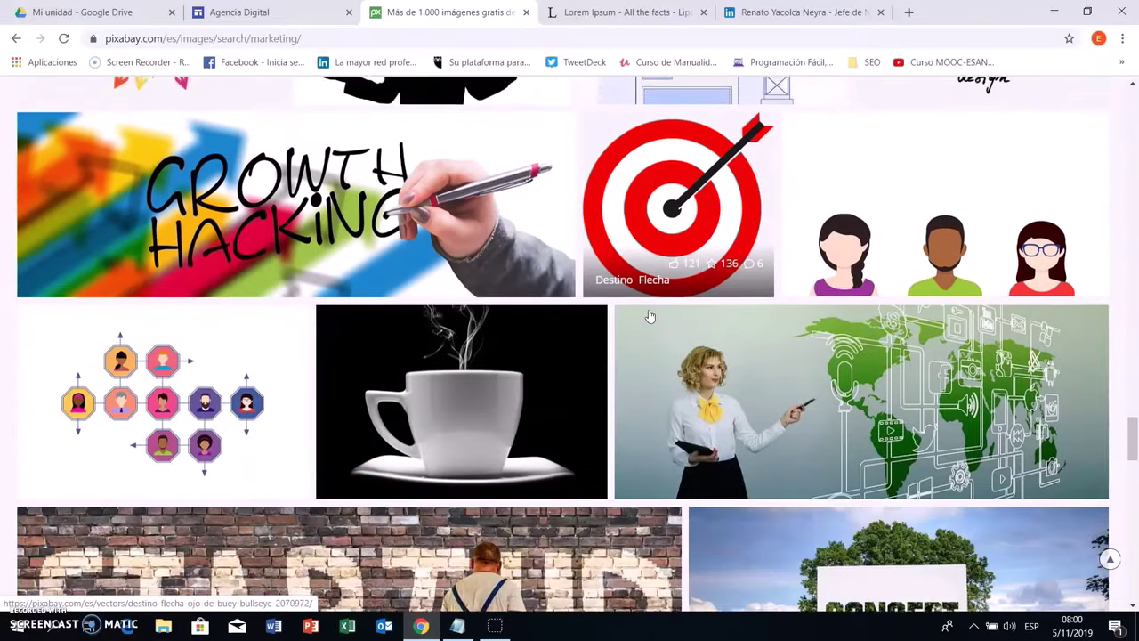
scroll(650, 315, "down", 8)
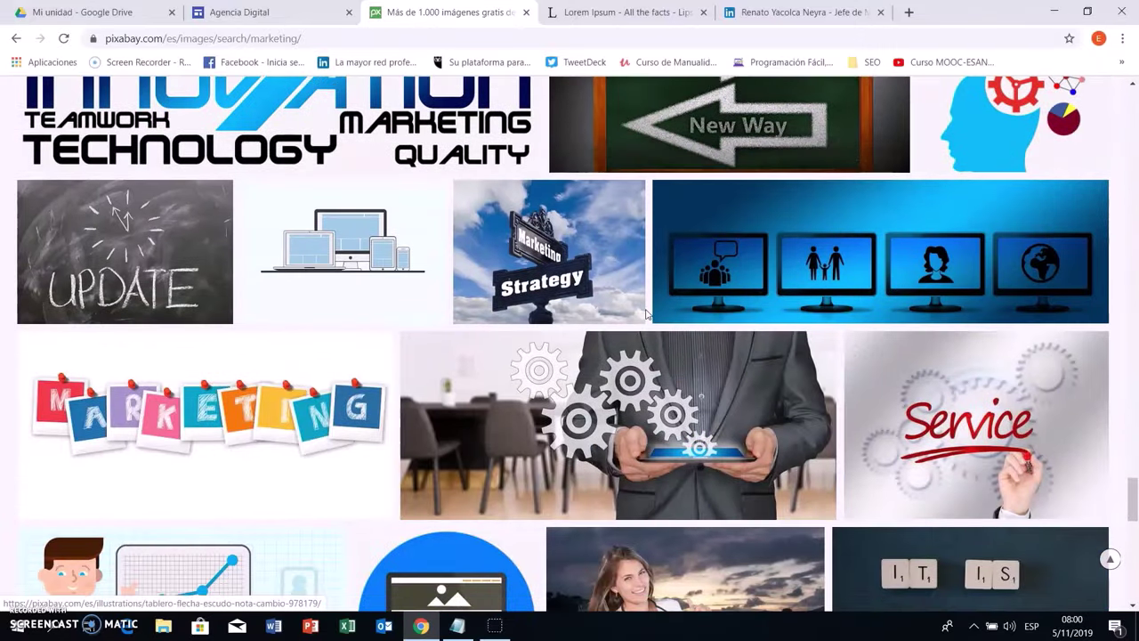
scroll(647, 311, "down", 2)
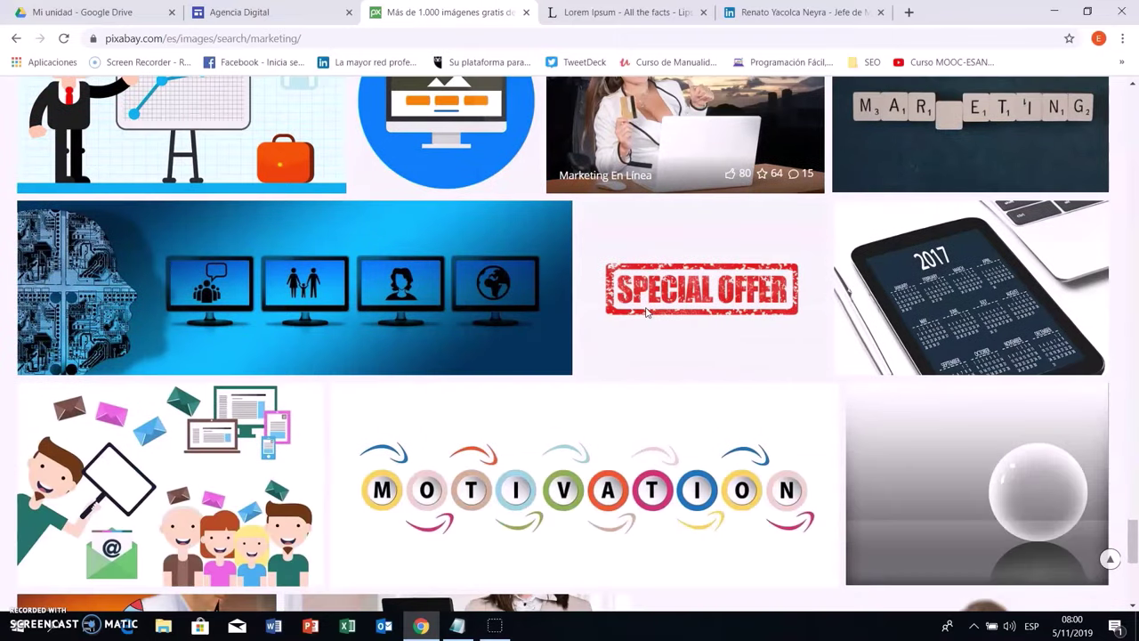
left_click(402, 281)
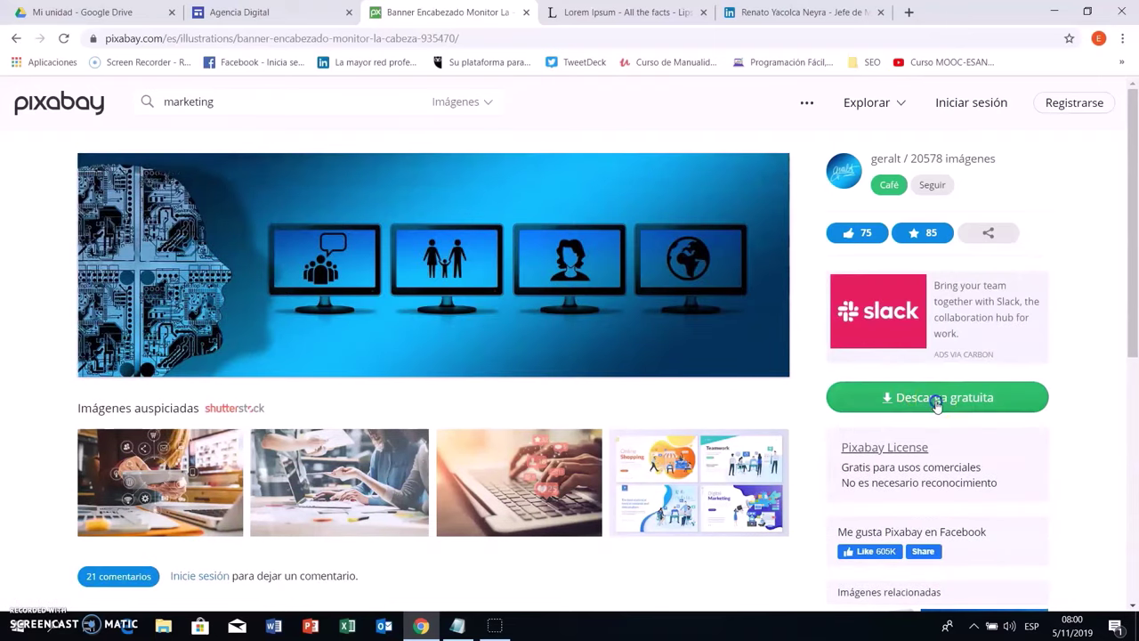
Step: Choose the 1920×603 download size and start the reCAPTCHA check
left_click(936, 402)
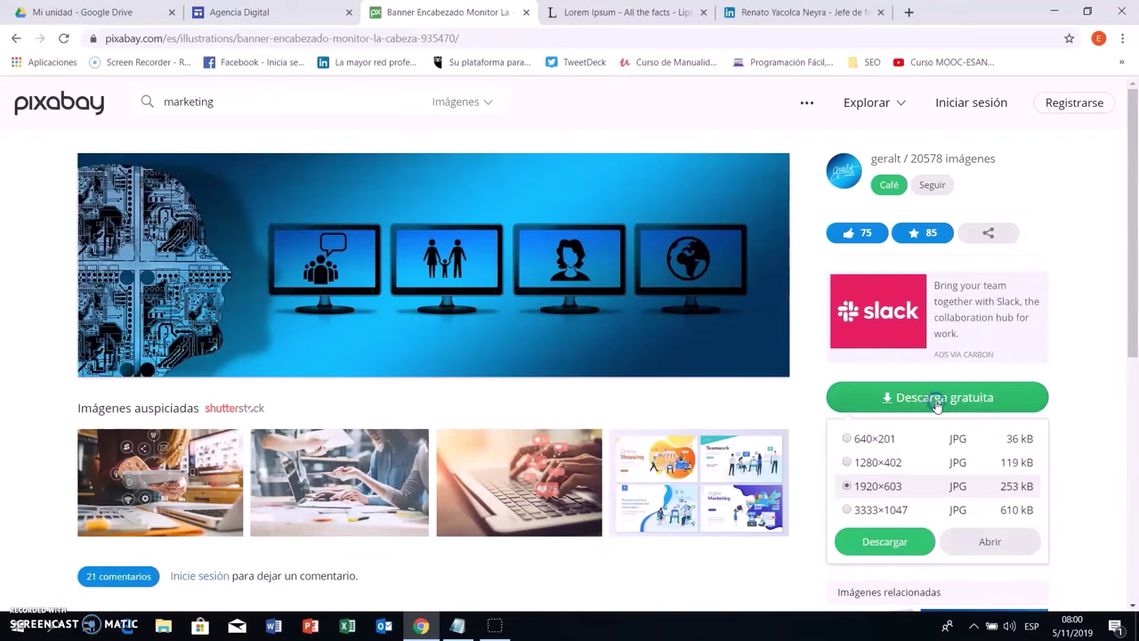
left_click(885, 540)
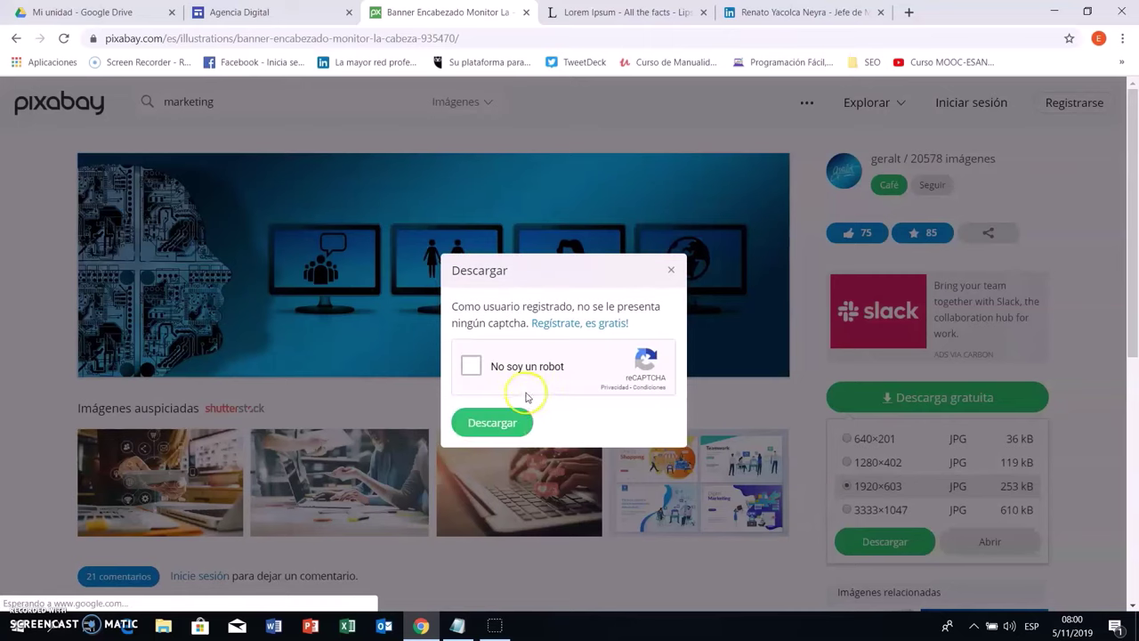
left_click(469, 365)
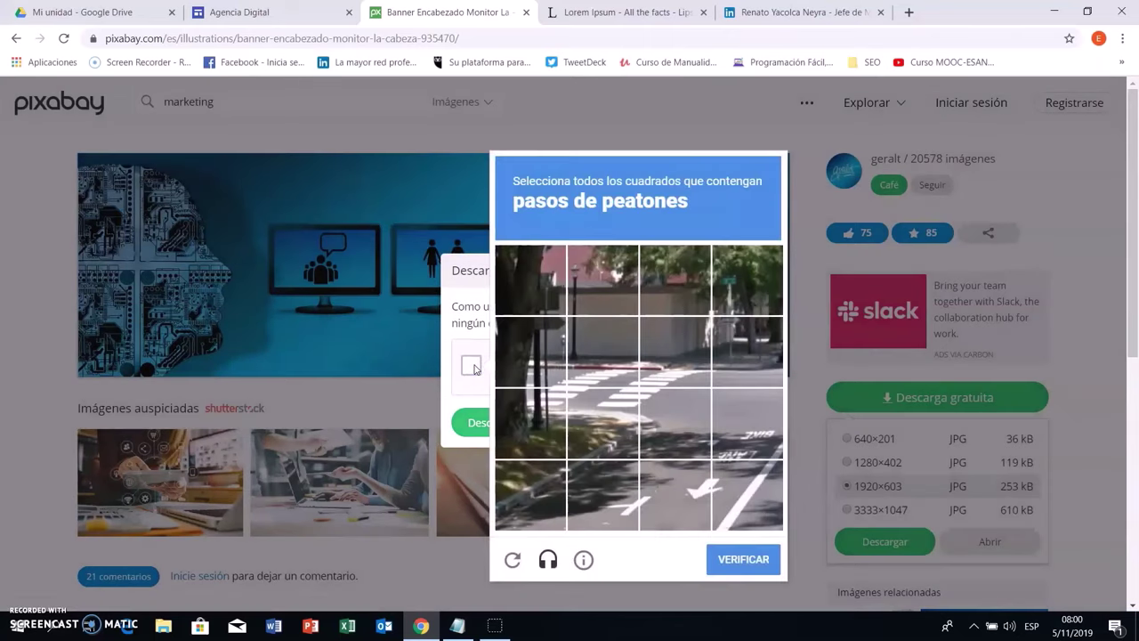
Step: Solve the crosswalk captcha and download the banner as a JPG
left_click(620, 378)
left_click(532, 365)
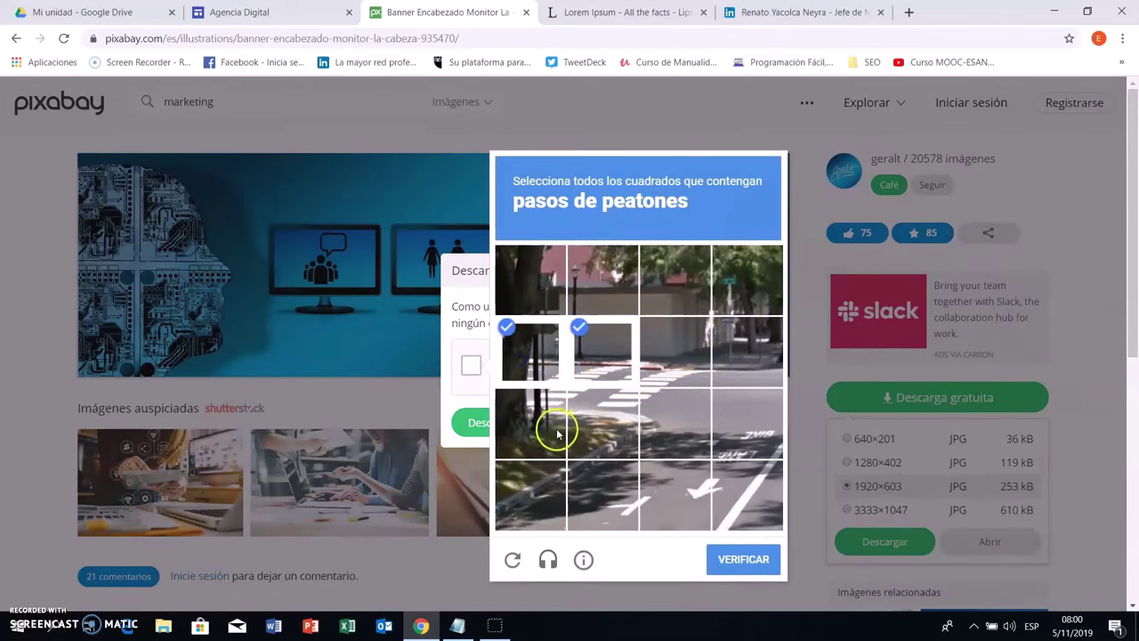
left_click(543, 425)
left_click(605, 430)
left_click(657, 422)
left_click(663, 368)
left_click(741, 559)
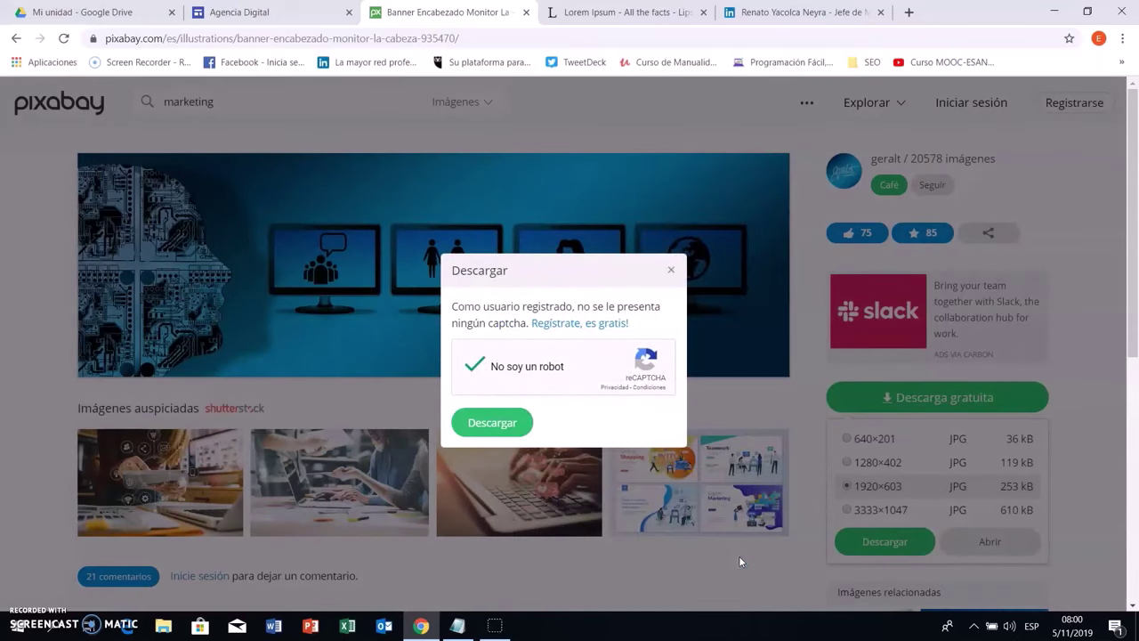
left_click(596, 545)
left_click(500, 439)
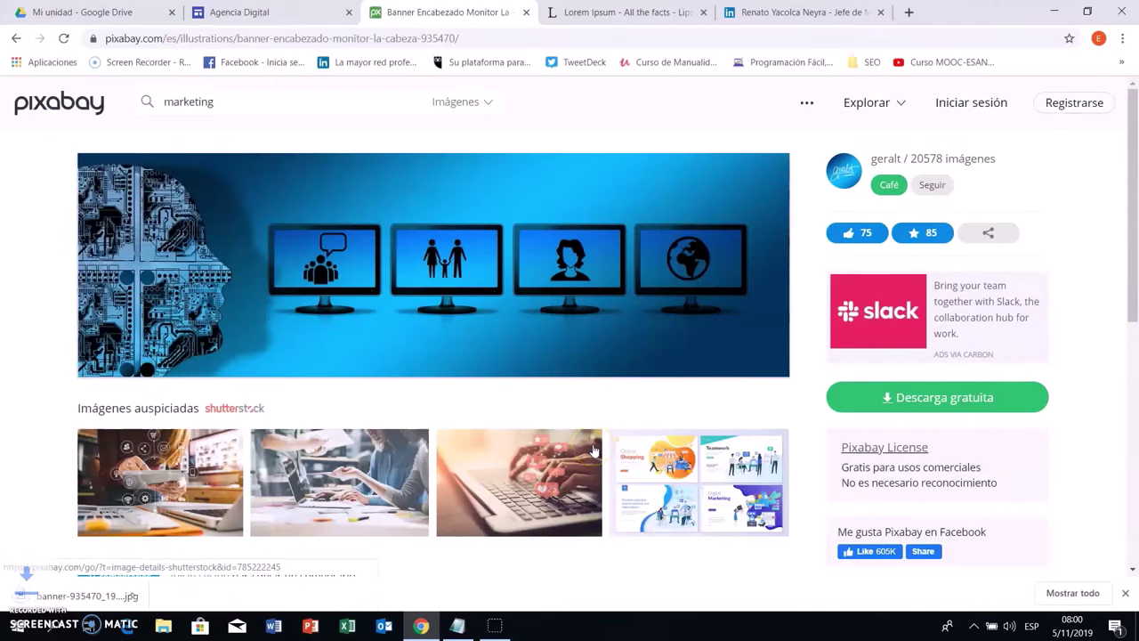
left_click(1089, 13)
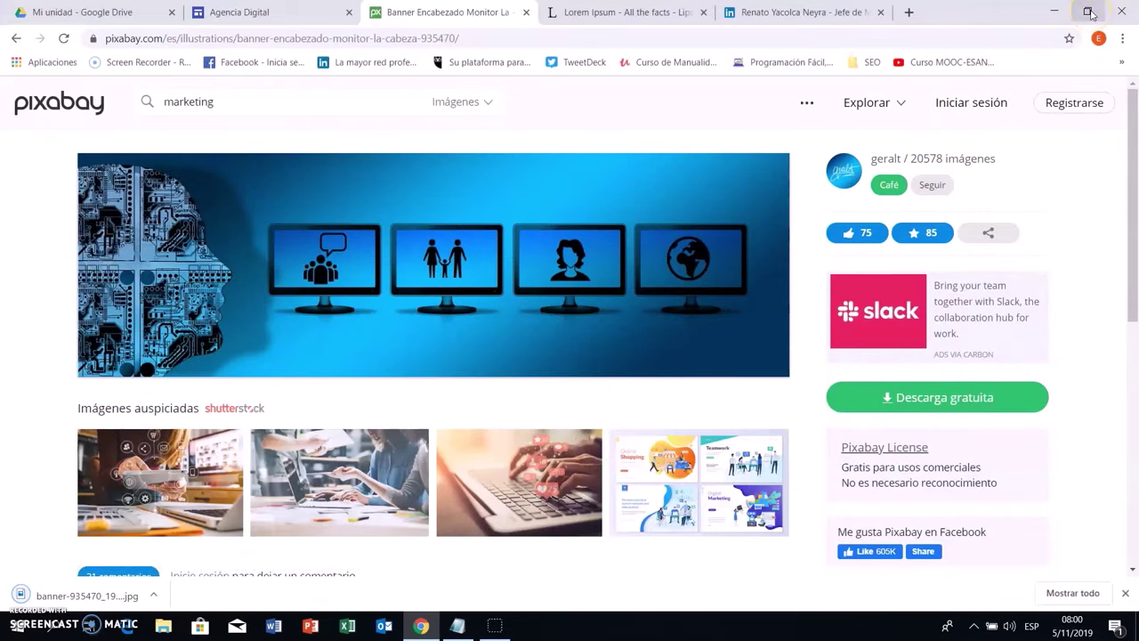
Step: Move the downloaded banner JPG into the FOTOS folder and open that folder
left_click(1089, 13)
left_click_drag(514, 569, 143, 265)
left_click(759, 46)
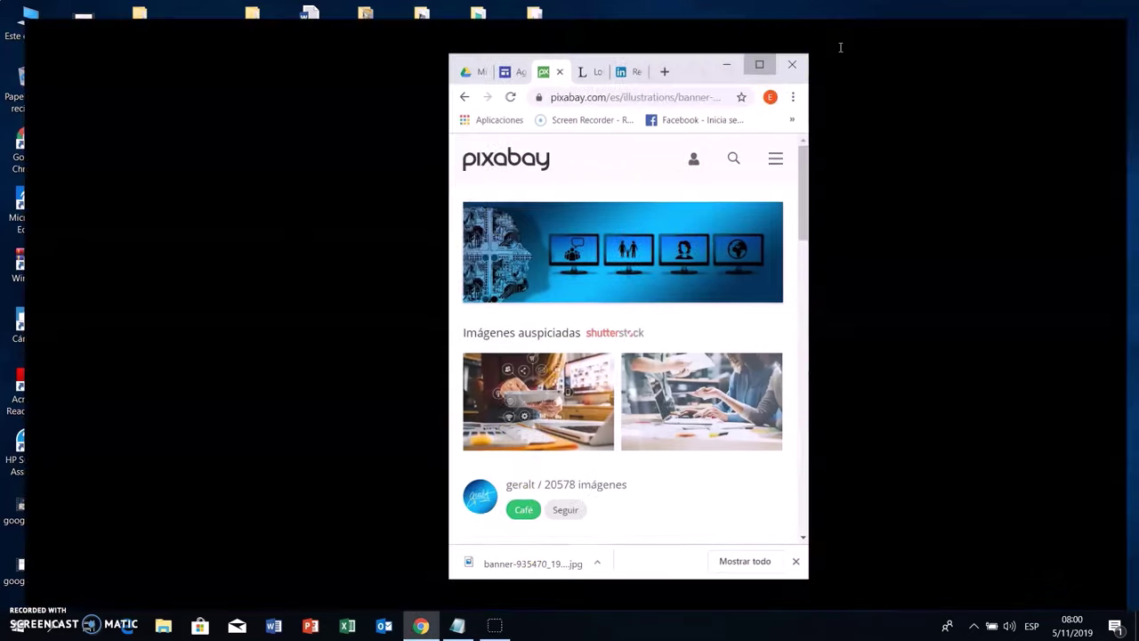
left_click(1054, 10)
double_click(124, 255)
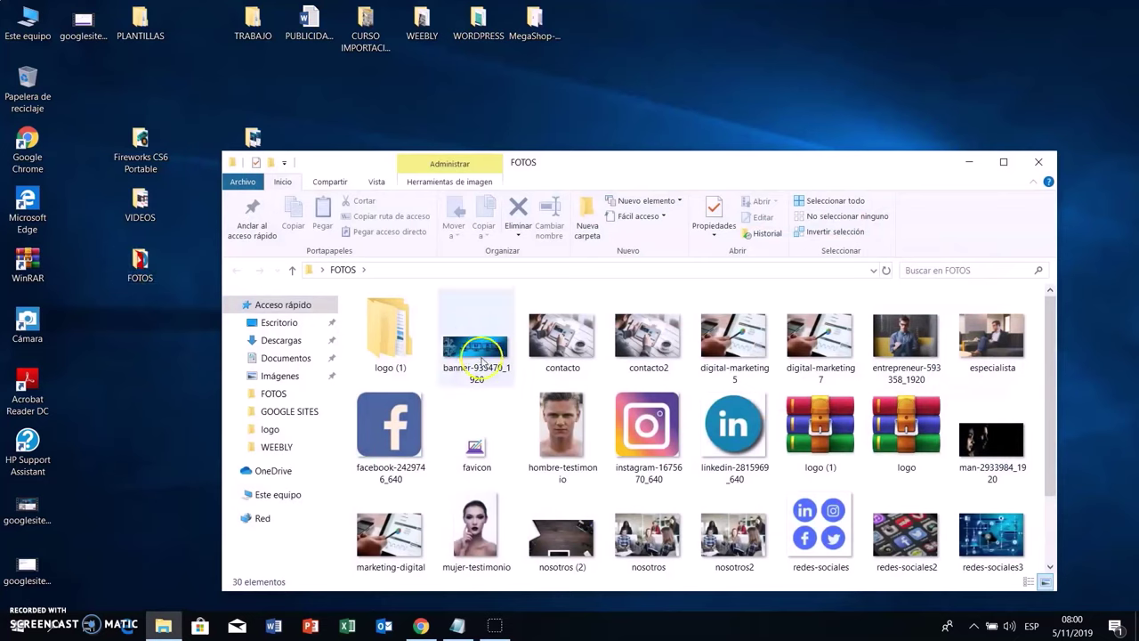
Step: Rename the banner image to contacto4 and bring Chrome back
right_click(481, 347)
left_click(525, 578)
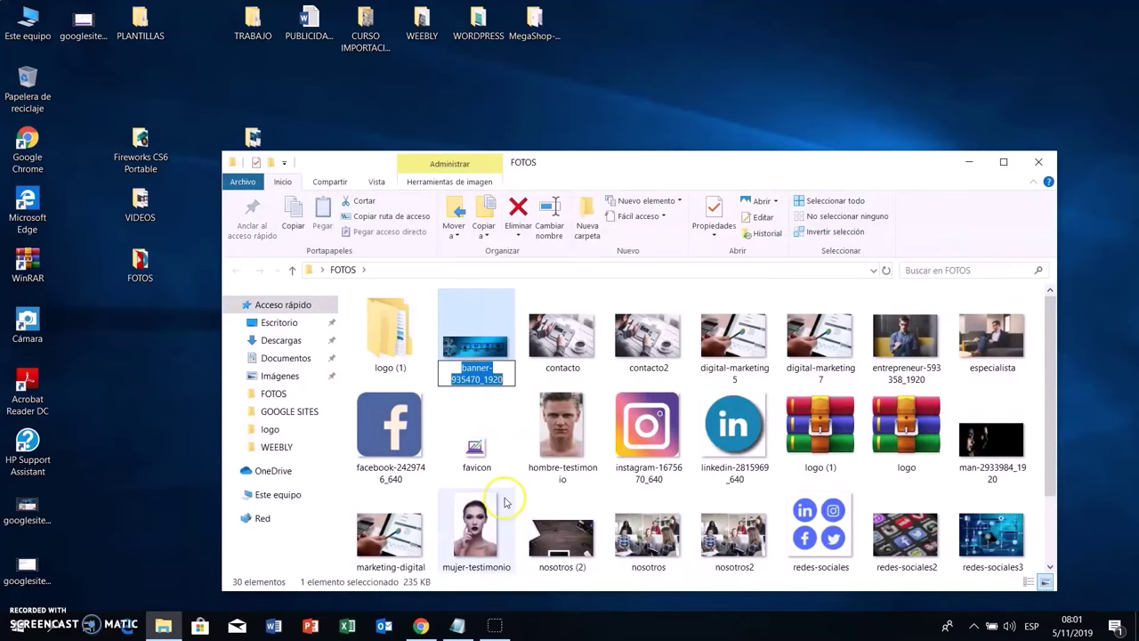
type("contacto4")
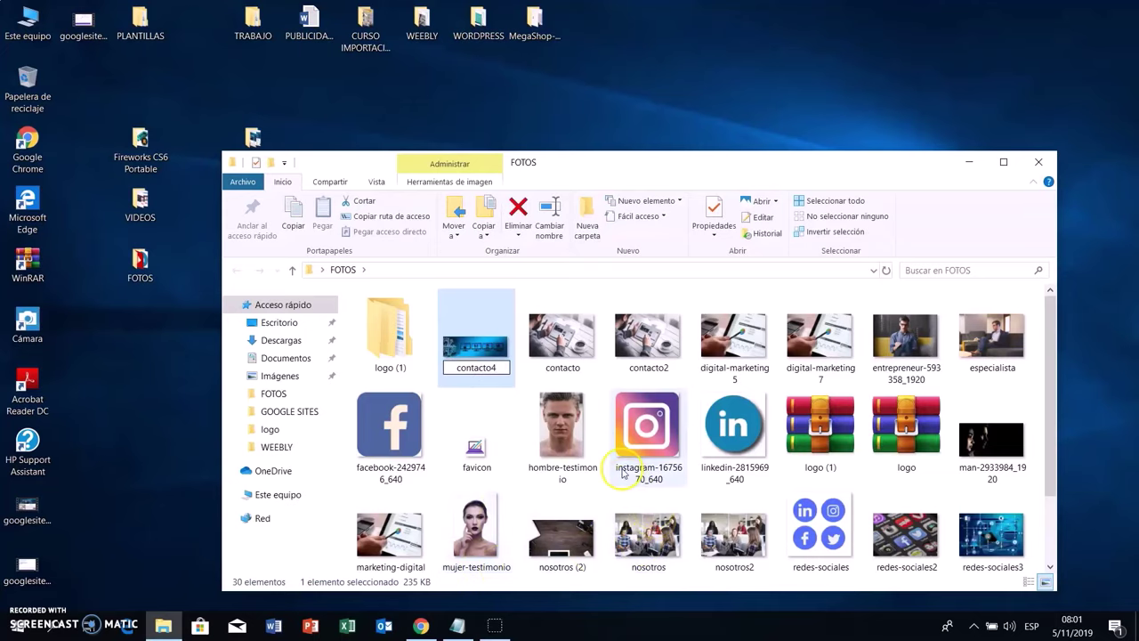
key("Return")
left_click(420, 626)
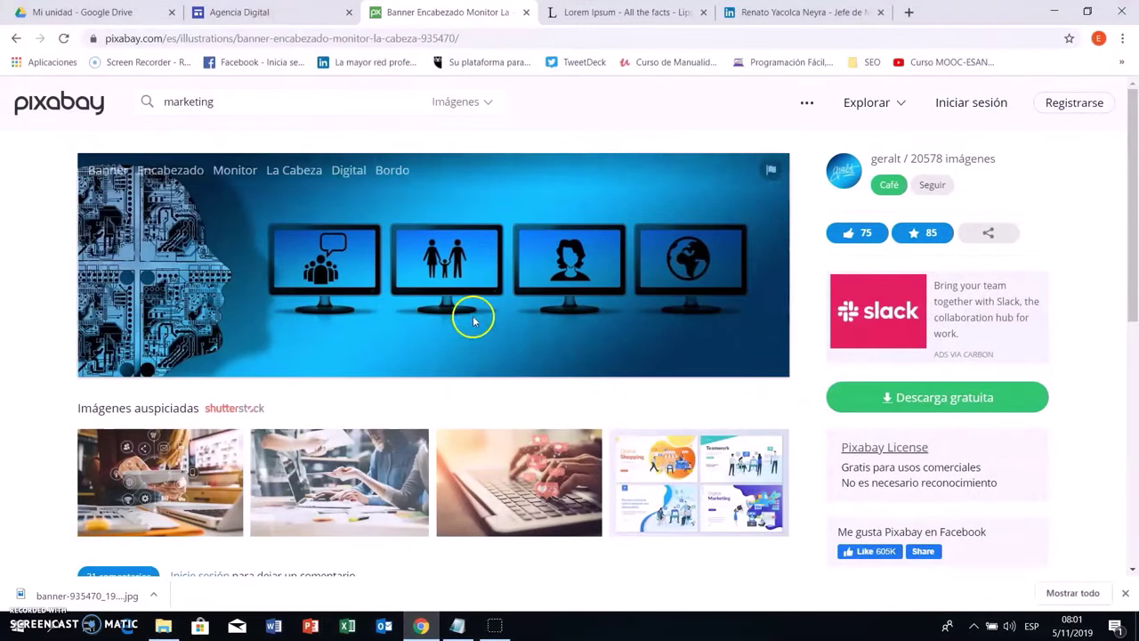
Step: Exit preview and upload contacto4 from FOTOS as the Contacto header image
left_click(270, 12)
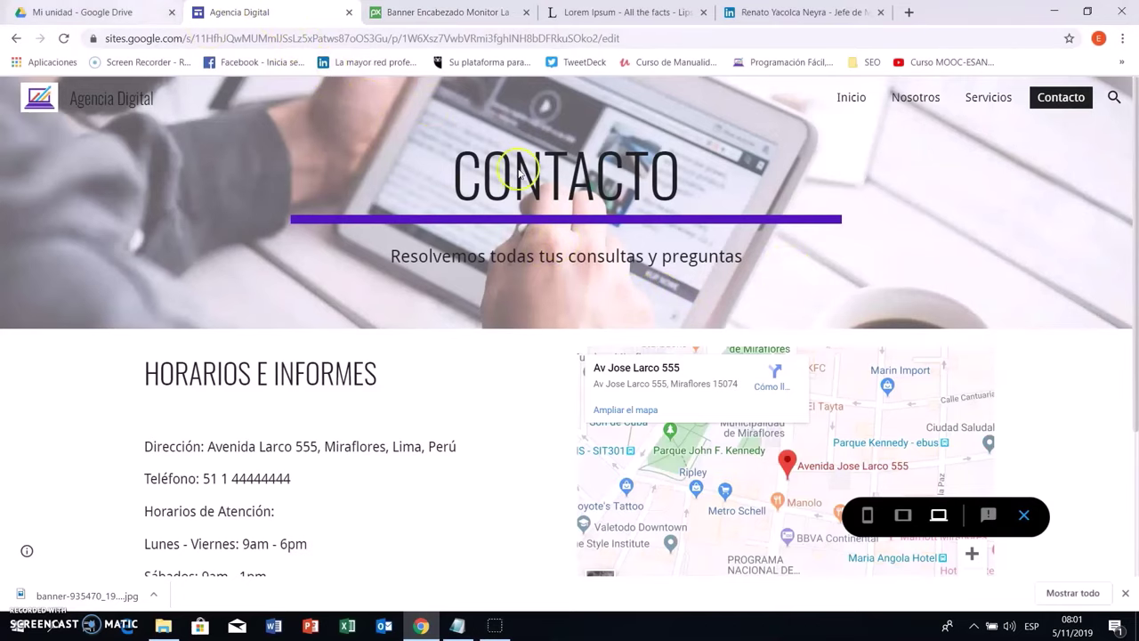
left_click(1021, 517)
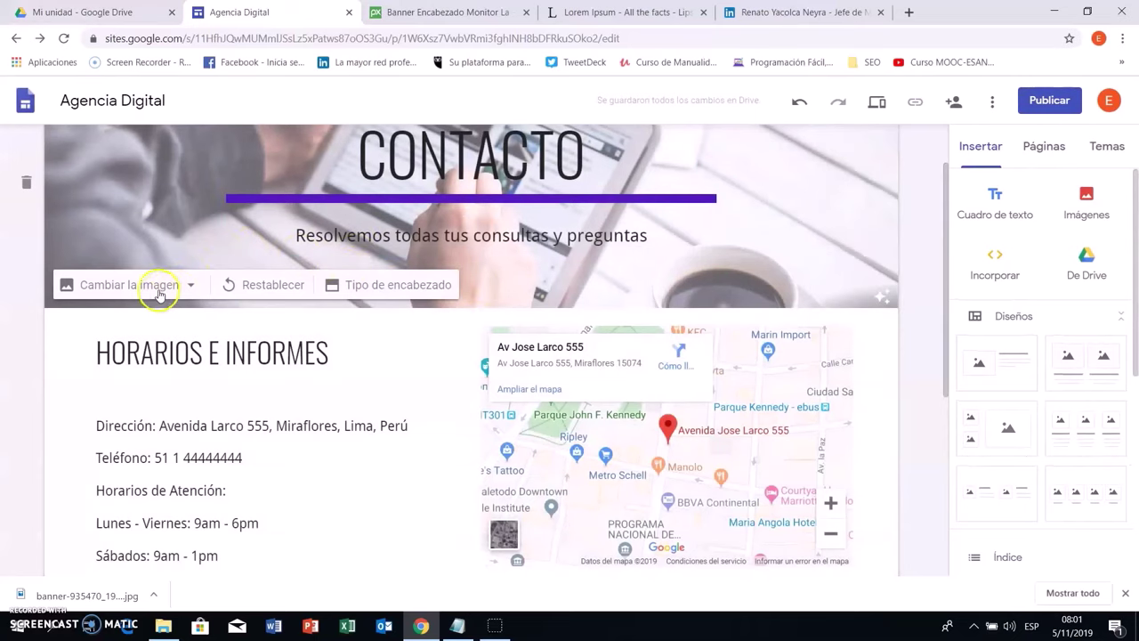
left_click(156, 285)
left_click(154, 328)
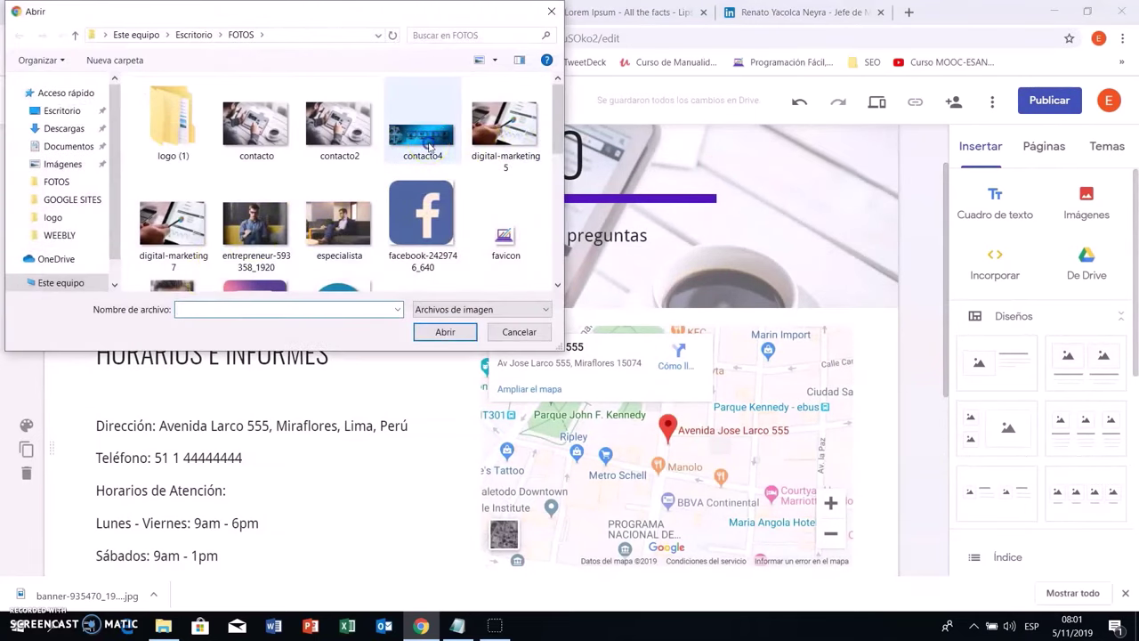
double_click(427, 147)
left_click(496, 174)
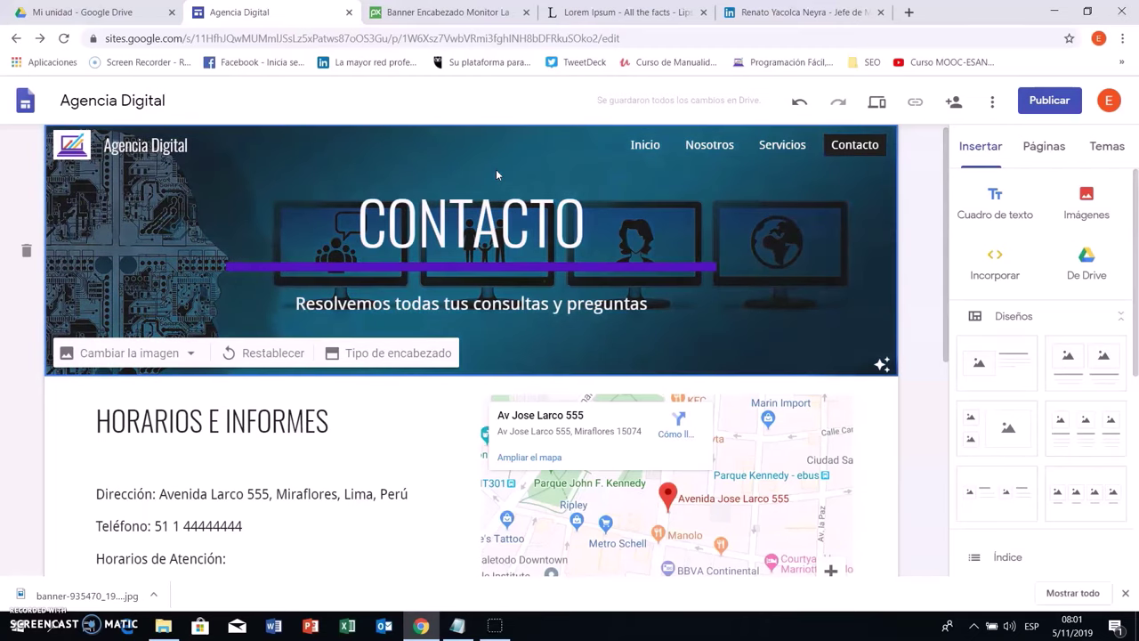
Step: Select the header title text, scroll down the page, then return to Pixabay
left_click(619, 231)
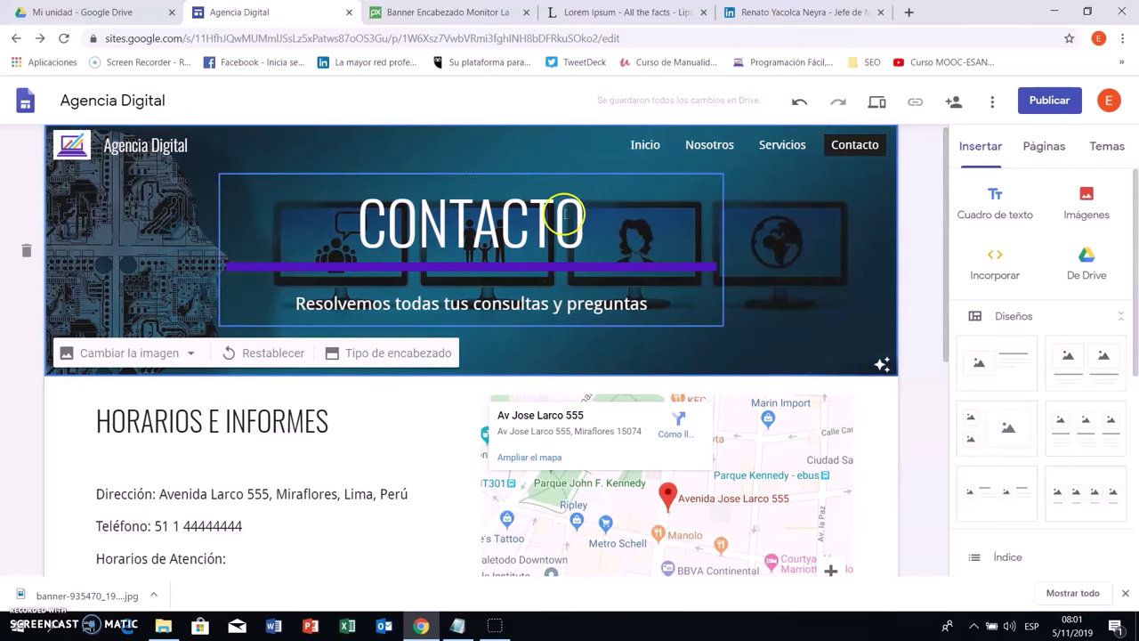
scroll(427, 447, "down", 2)
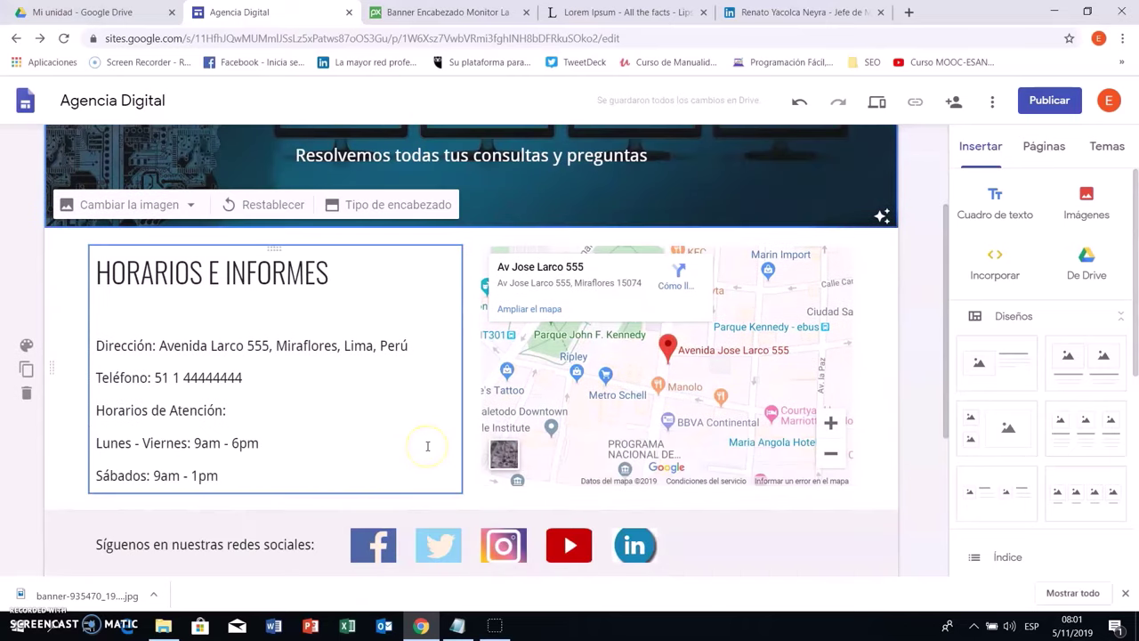
scroll(427, 447, "down", 2)
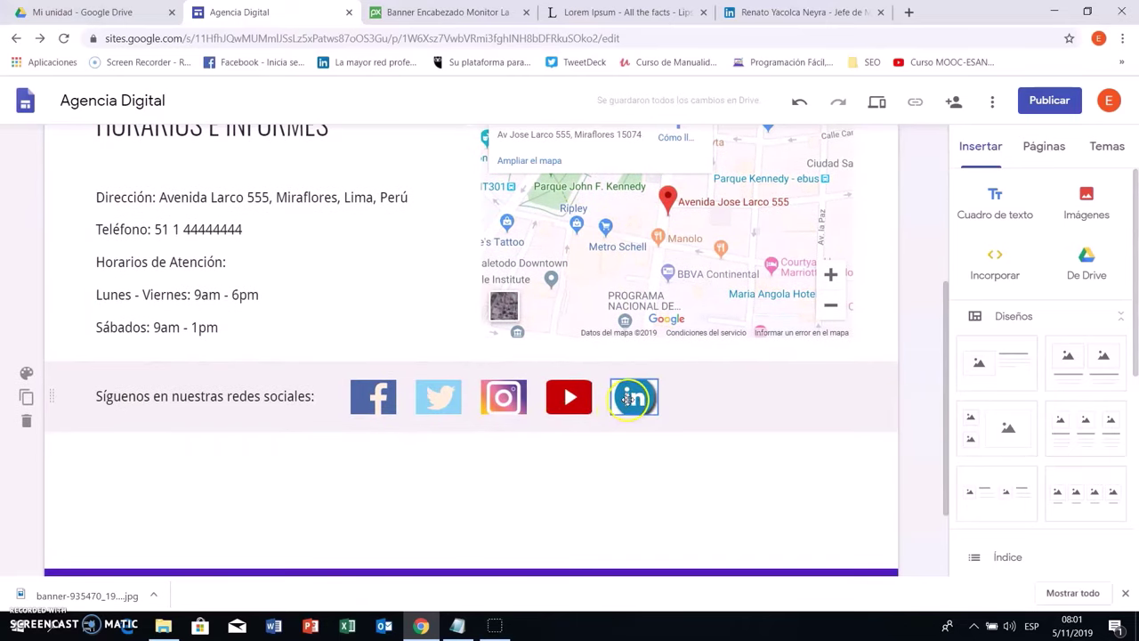
left_click(503, 13)
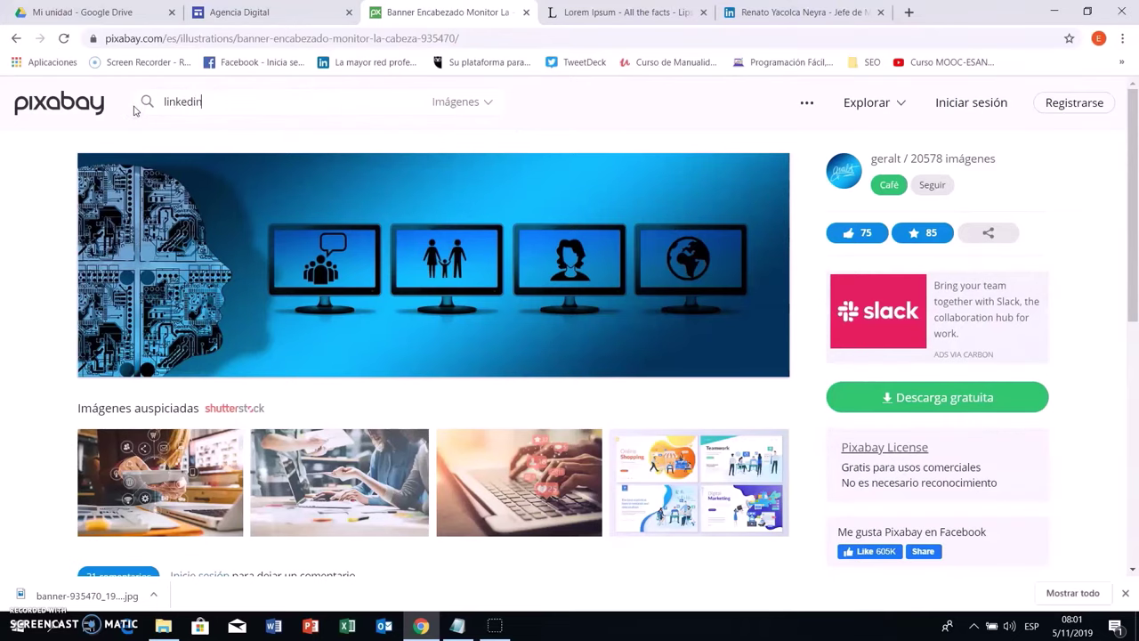
Step: Search Pixabay for 'linkedin' and browse results, comparing against the site's social icons
key("Return")
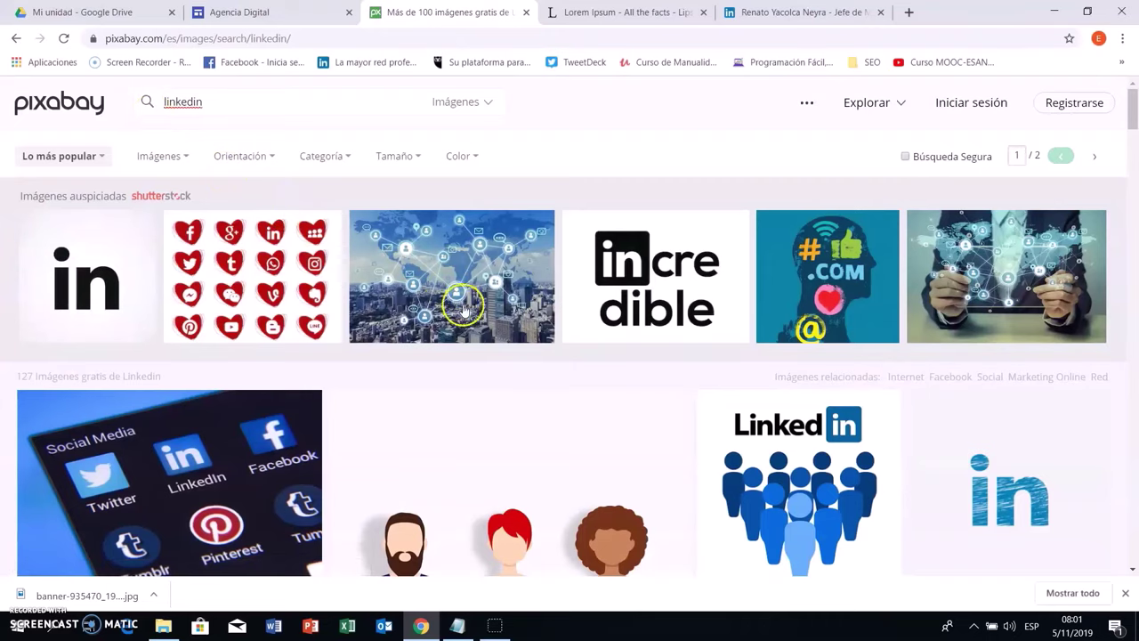
scroll(471, 327, "down", 5)
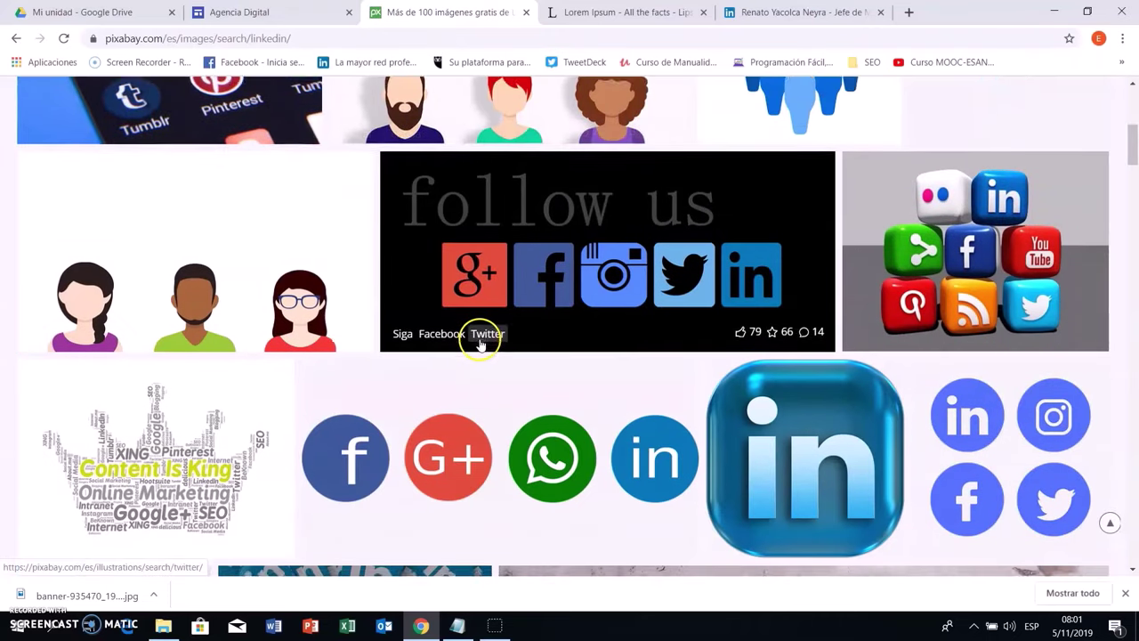
scroll(481, 342, "down", 2)
scroll(480, 342, "down", 6)
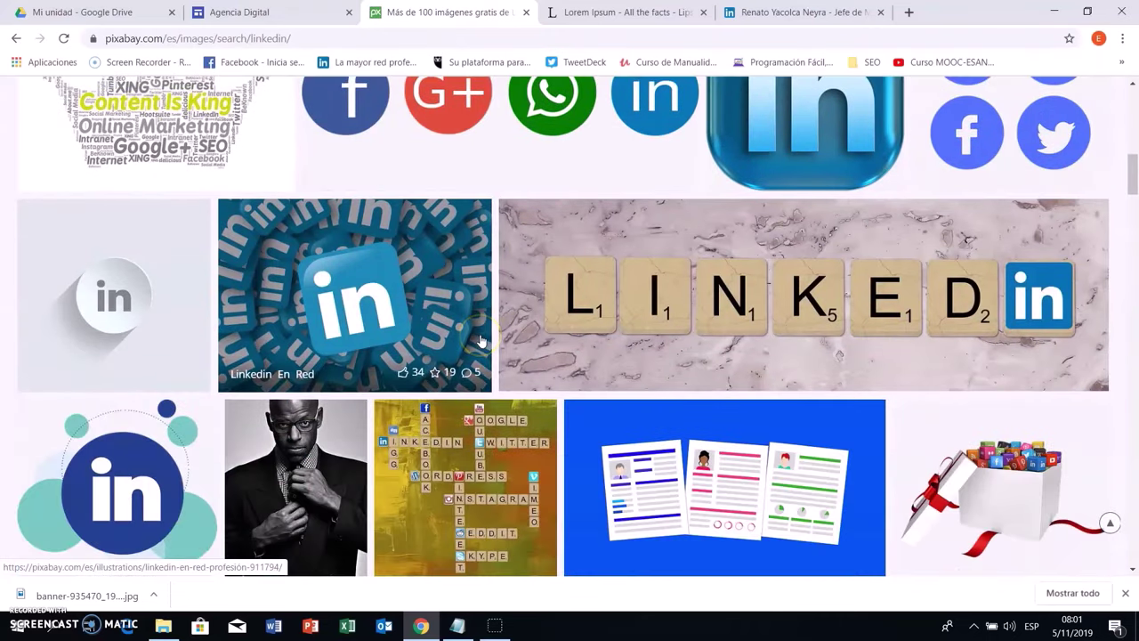
scroll(481, 341, "down", 7)
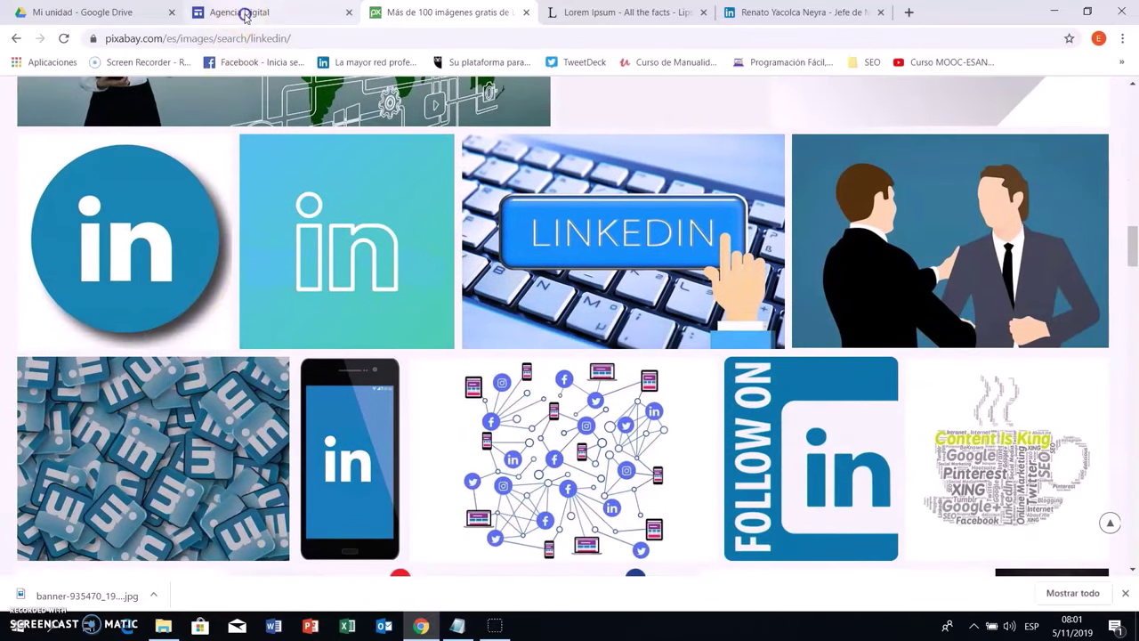
left_click(243, 15)
left_click(445, 13)
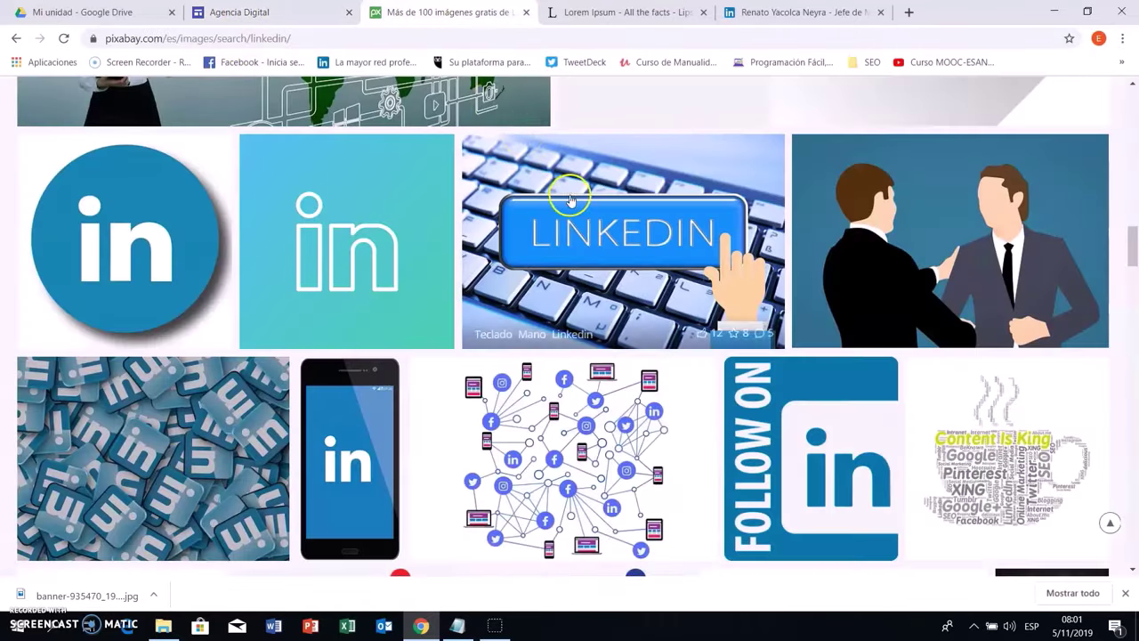
scroll(601, 233, "down", 4)
scroll(602, 233, "down", 4)
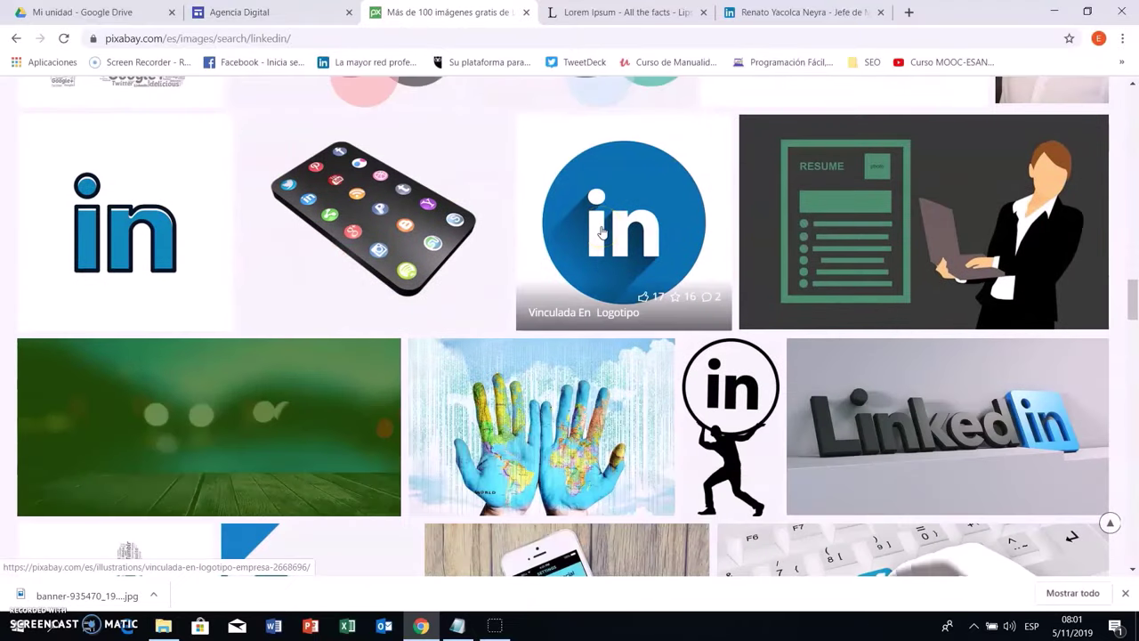
left_click(240, 13)
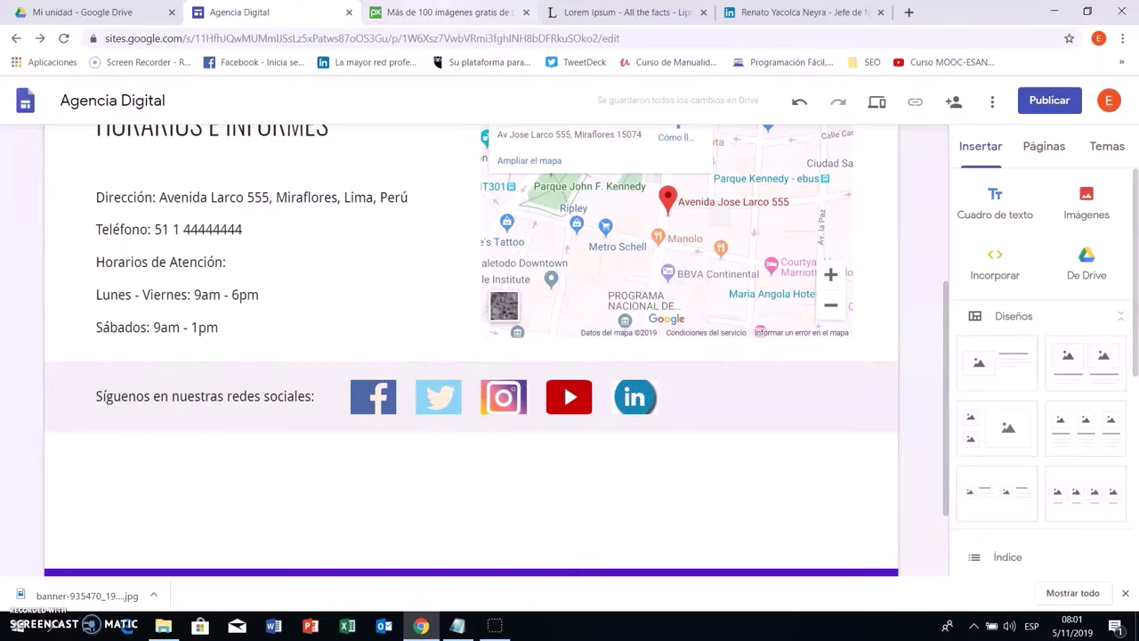
left_click(420, 8)
scroll(686, 223, "down", 4)
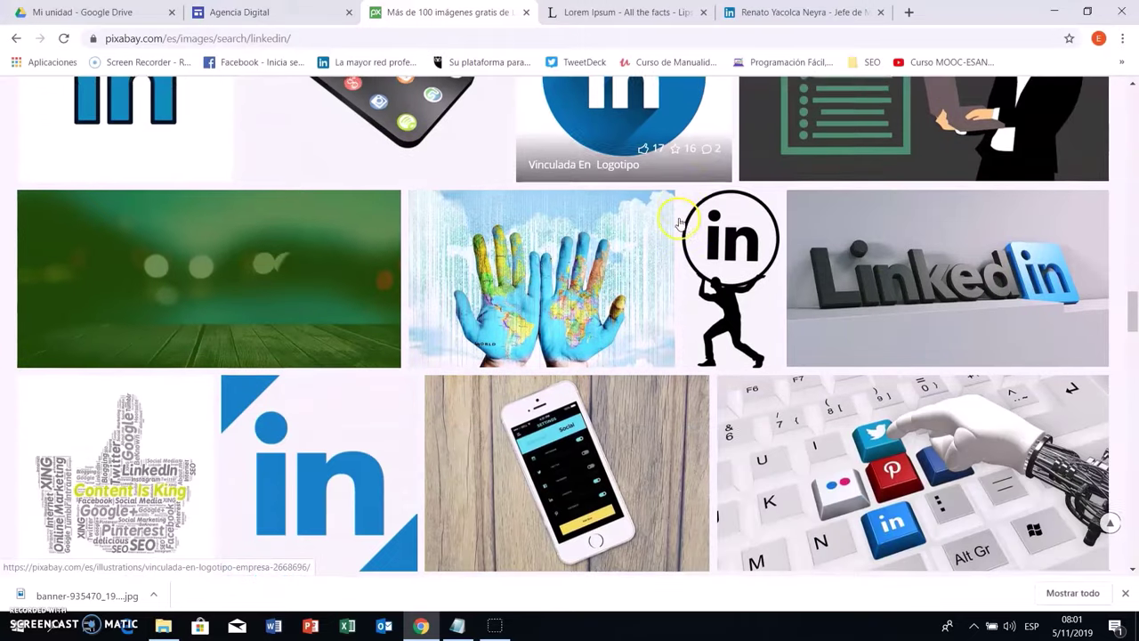
scroll(679, 222, "down", 3)
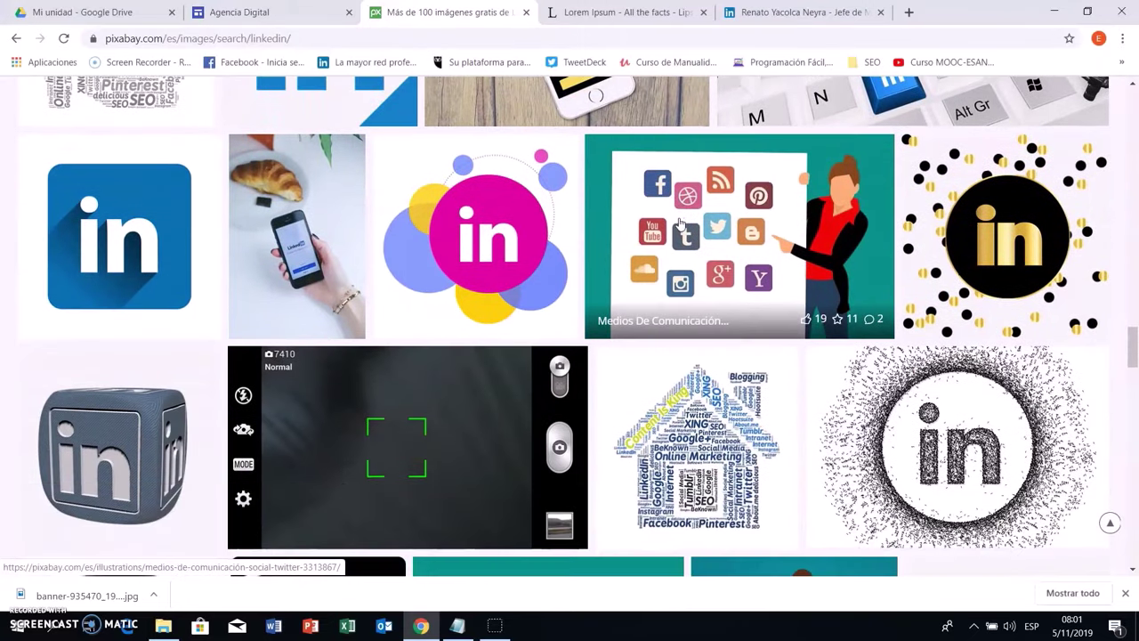
scroll(678, 223, "up", 1)
Step: Check a blue square LinkedIn logo, then open the glossy blue 'in' logo instead
left_click(206, 249)
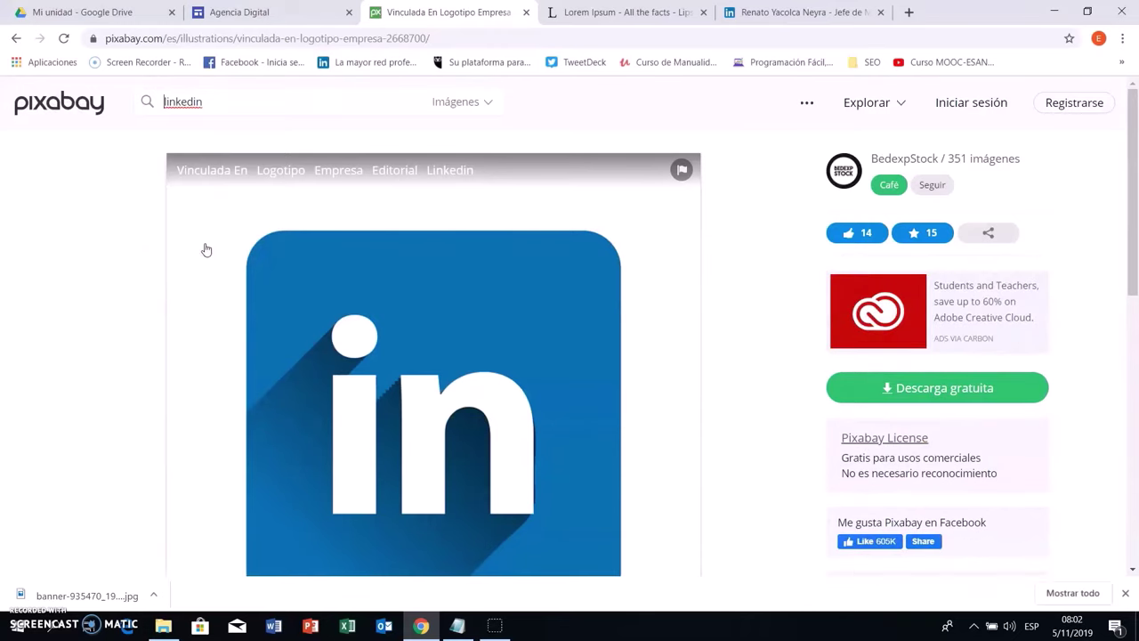
scroll(668, 285, "down", 5)
scroll(671, 303, "up", 5)
left_click(13, 37)
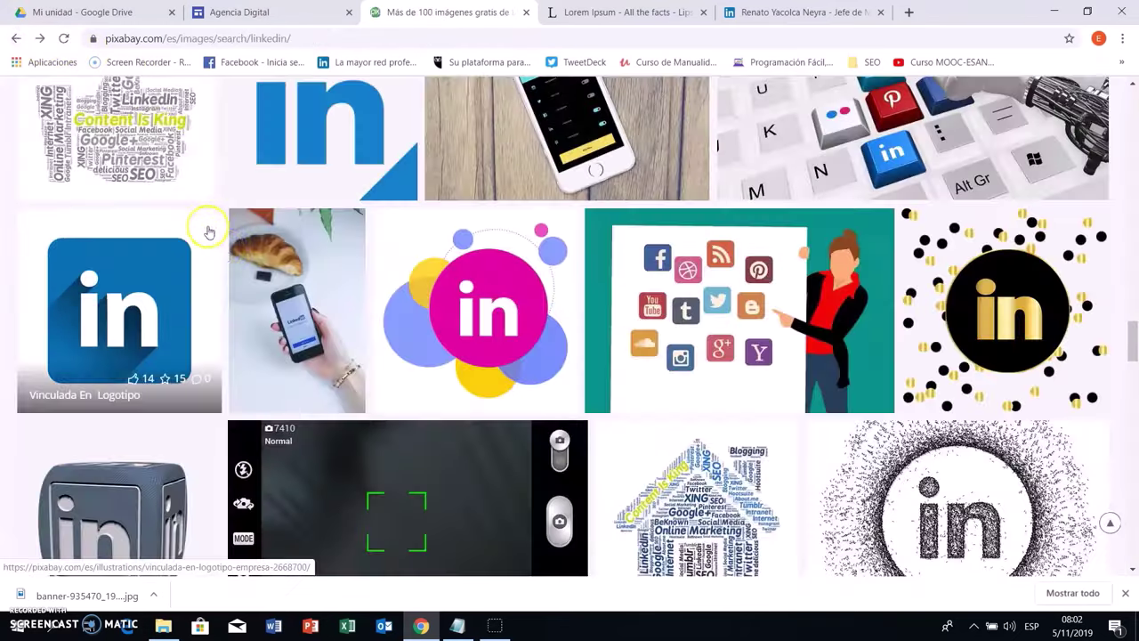
scroll(343, 298, "down", 4)
scroll(342, 298, "down", 5)
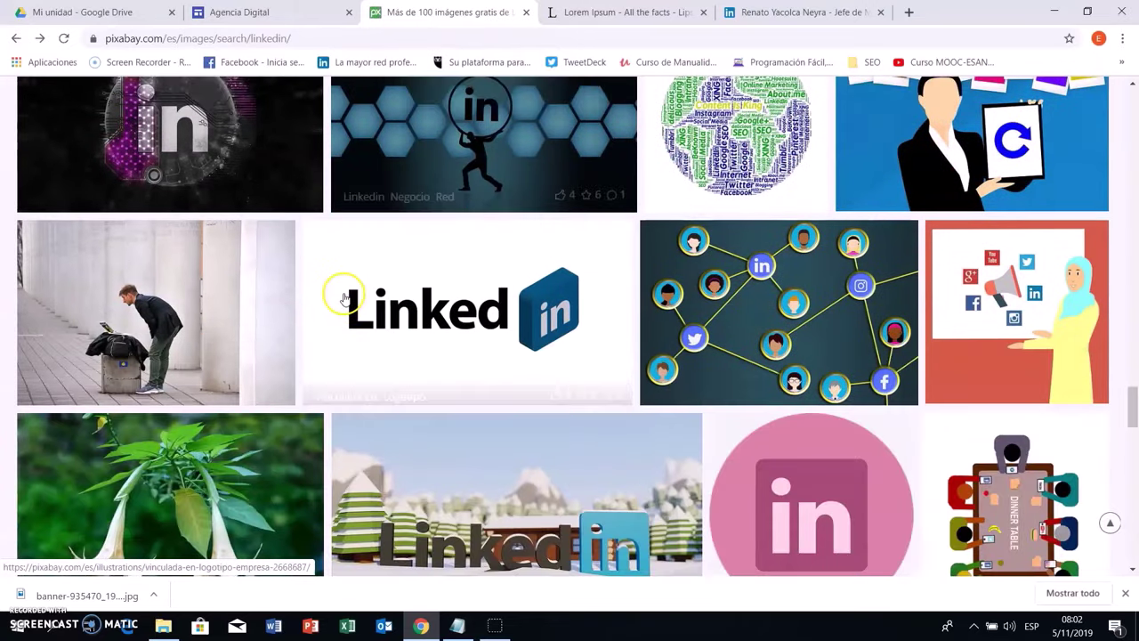
scroll(345, 298, "down", 3)
scroll(345, 296, "down", 6)
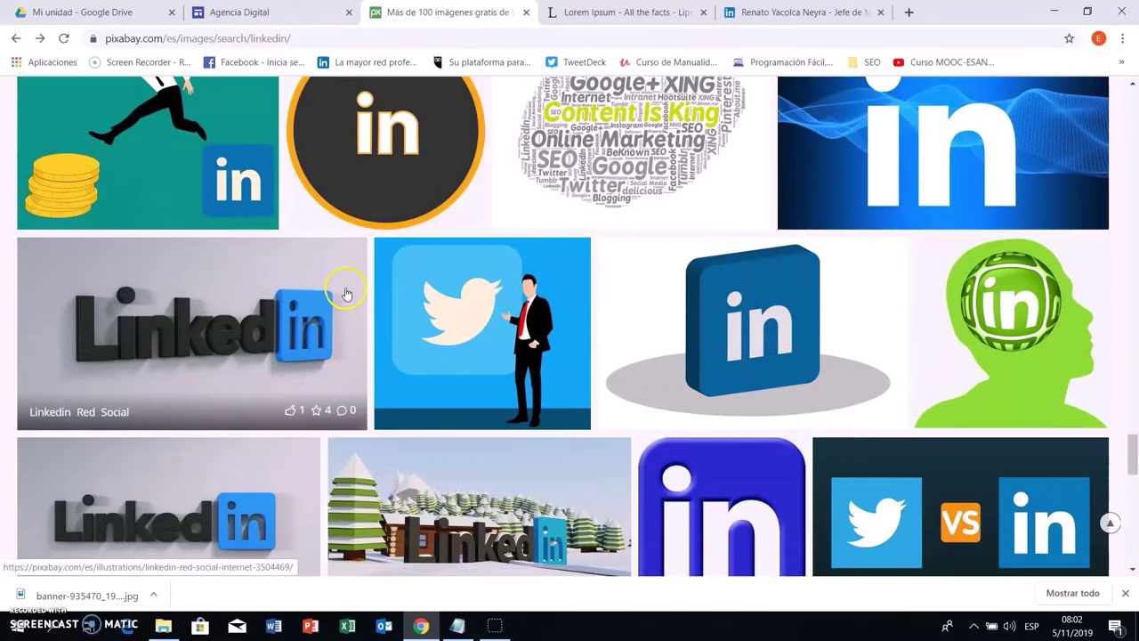
scroll(347, 291, "down", 9)
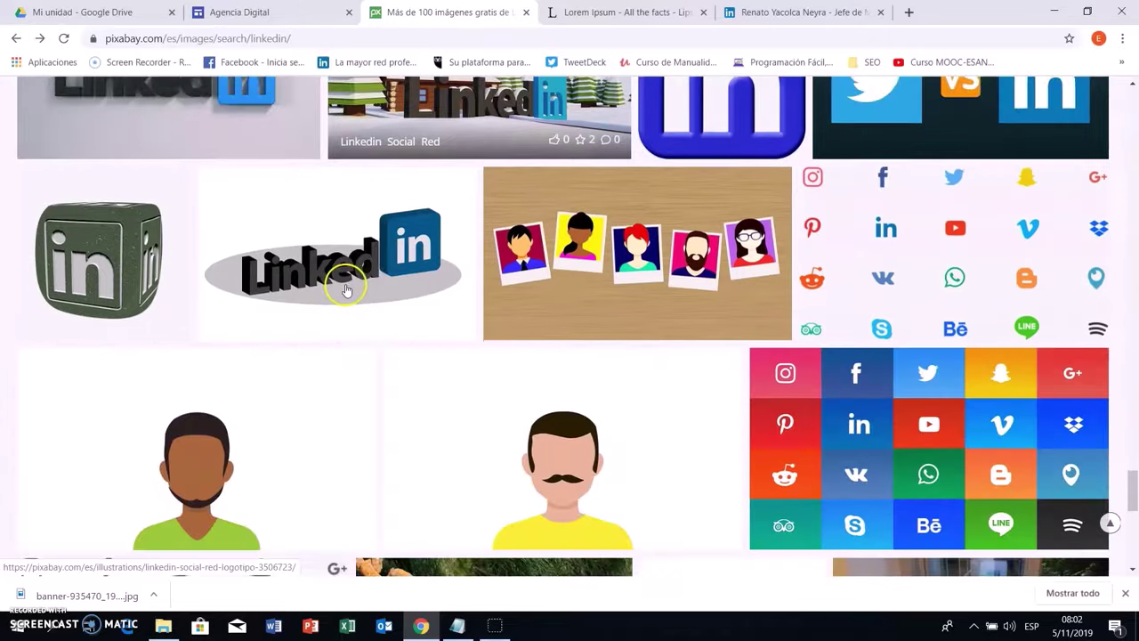
scroll(346, 291, "up", 8)
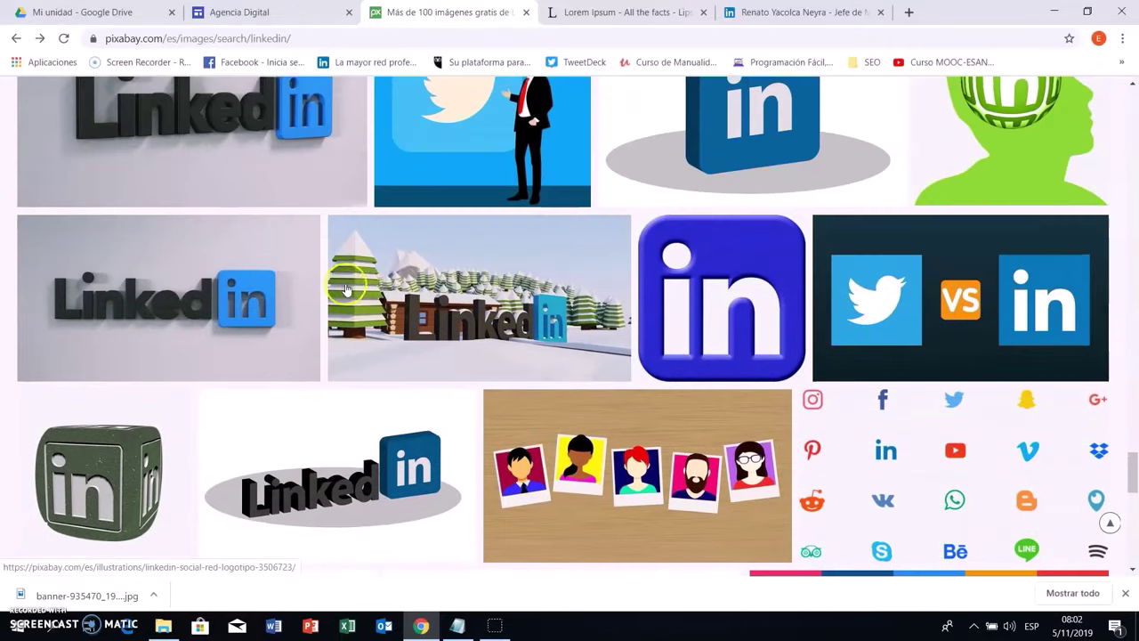
left_click(712, 262)
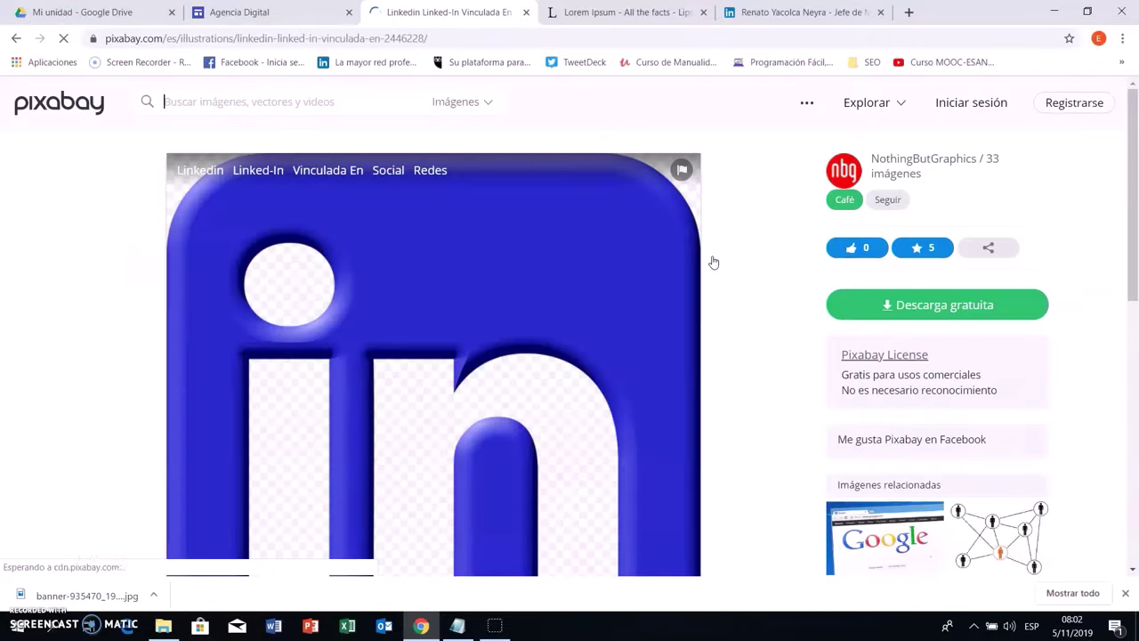
Step: Download the glossy 'in' logo as a 640×640 PNG and restore down Chrome
scroll(616, 268, "down", 1)
scroll(616, 268, "down", 2)
scroll(546, 257, "up", 3)
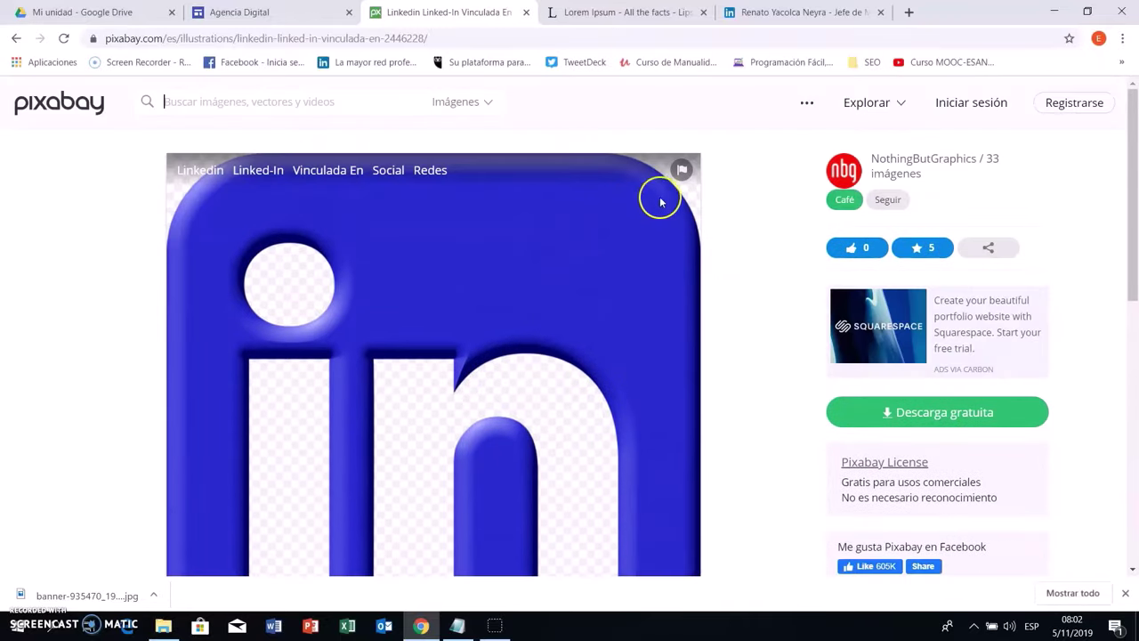
left_click(939, 414)
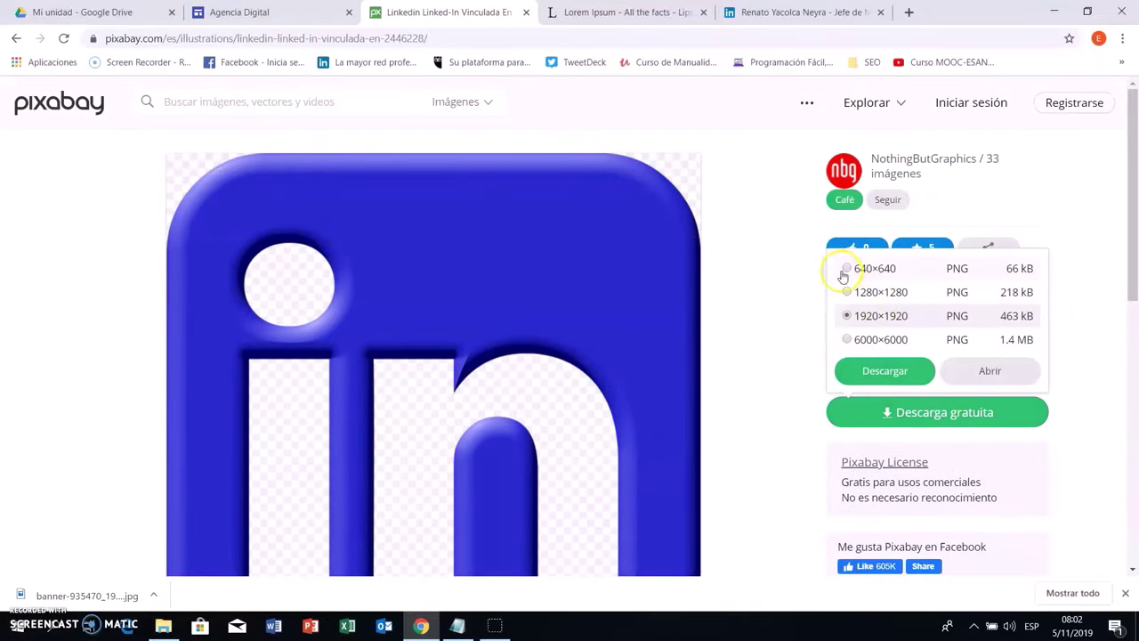
left_click(846, 269)
left_click(884, 370)
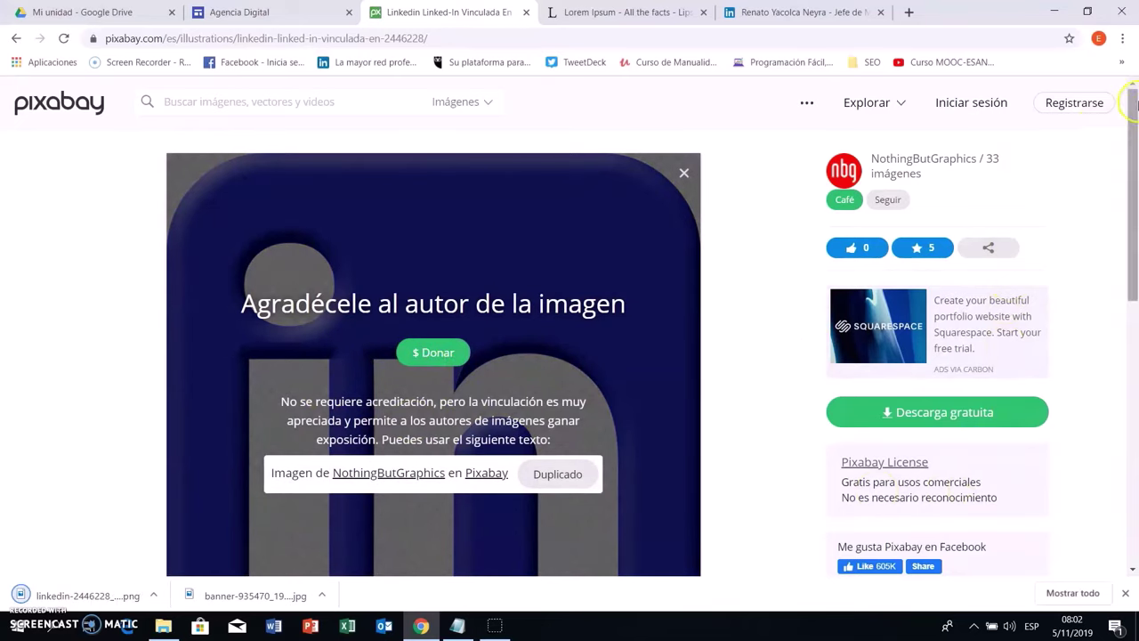
left_click(1087, 12)
Step: Copy the downloaded LinkedIn PNG into the FOTOS folder
left_click_drag(485, 564, 971, 398)
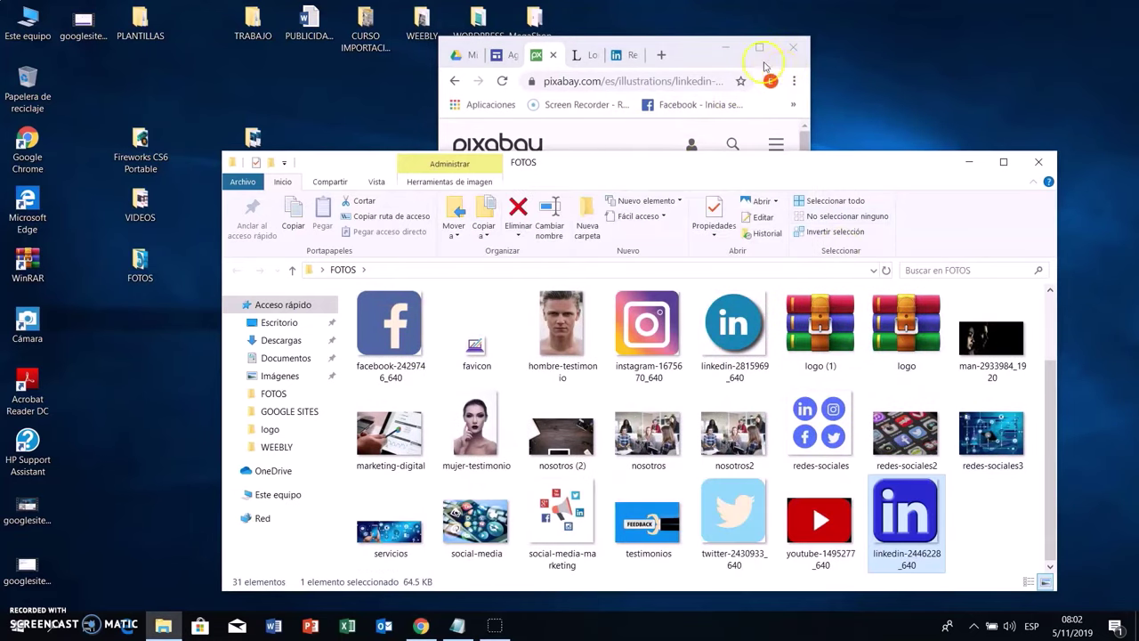
left_click(759, 47)
left_click(1037, 11)
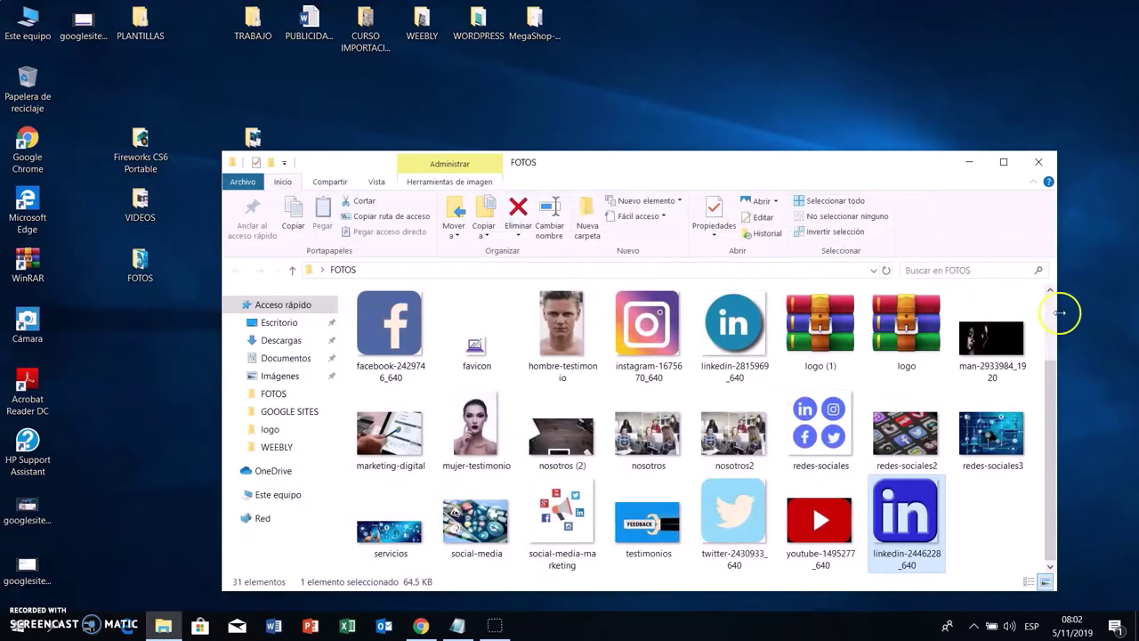
Step: Rename linkedin-2446228_640 to linkedin and close the FOTOS window
right_click(918, 527)
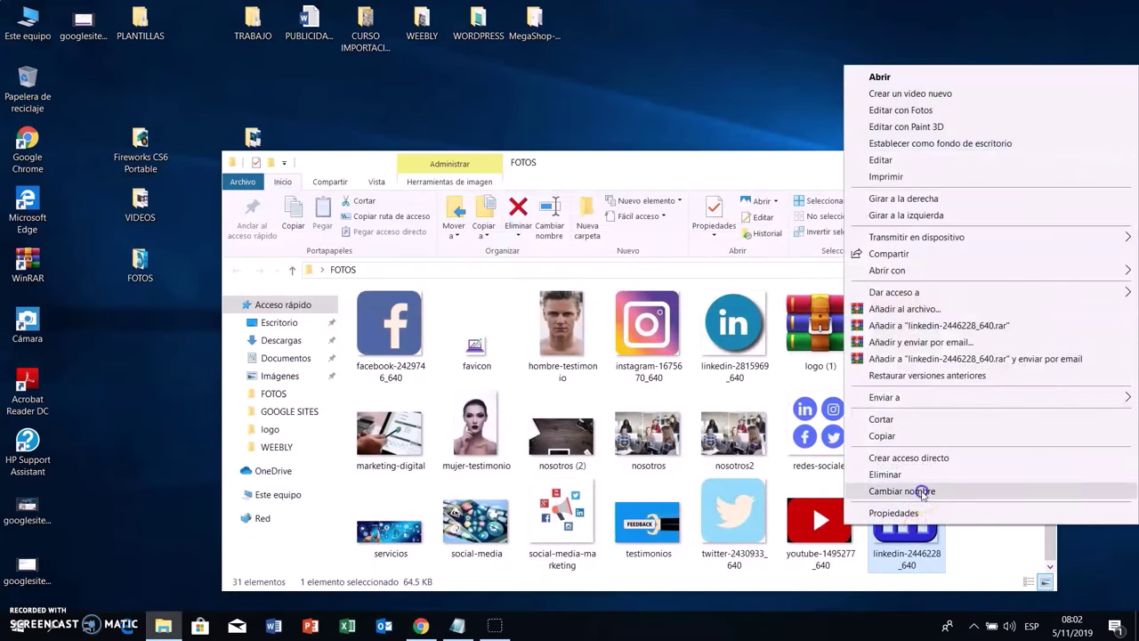
left_click(922, 490)
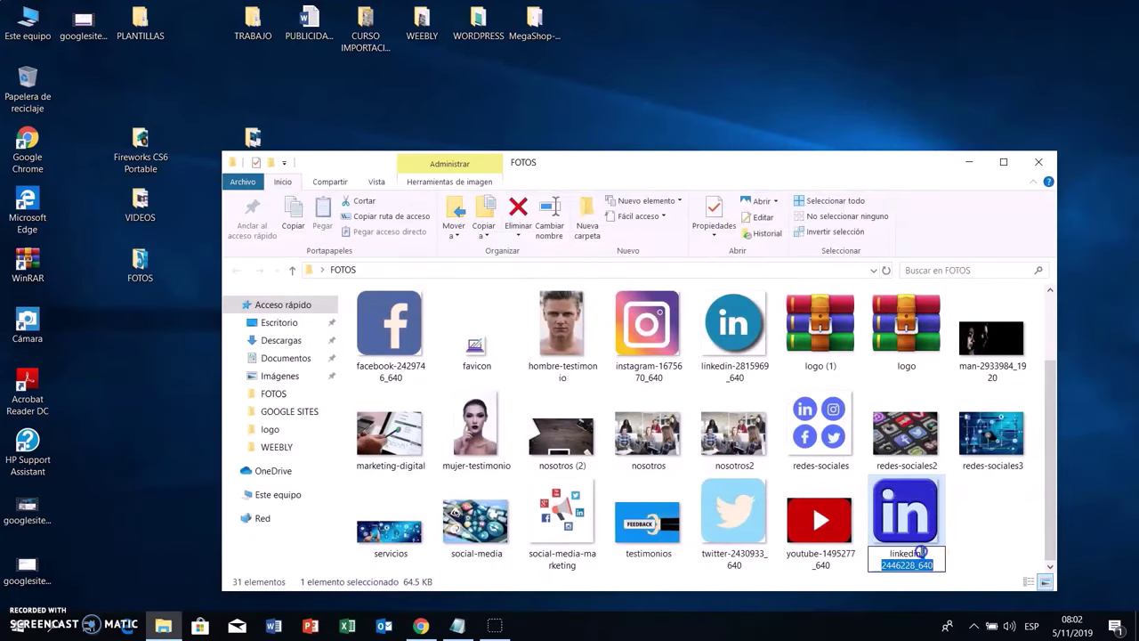
key("BackSpace")
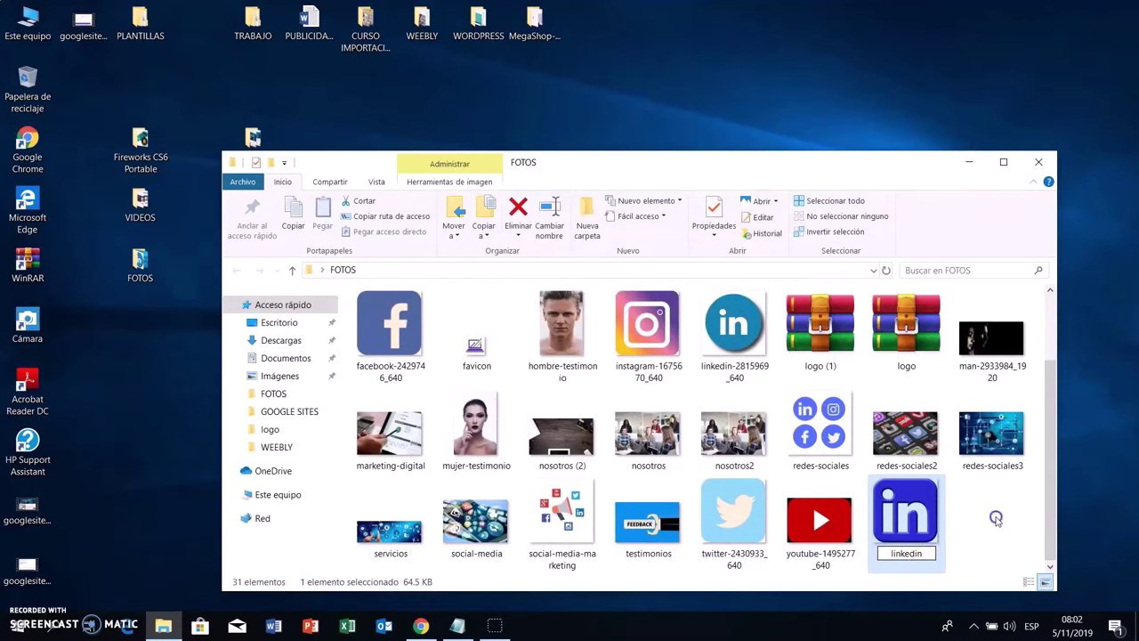
left_click(995, 519)
left_click(1039, 162)
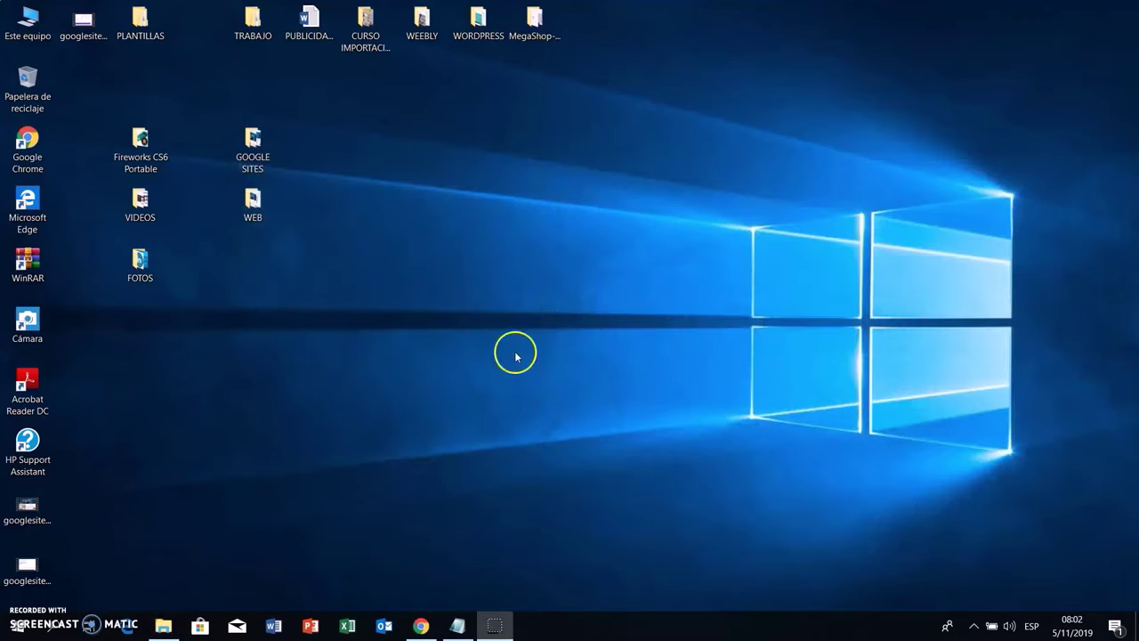
Step: Unlink and delete the old LinkedIn icon from the social-media row
left_click(419, 628)
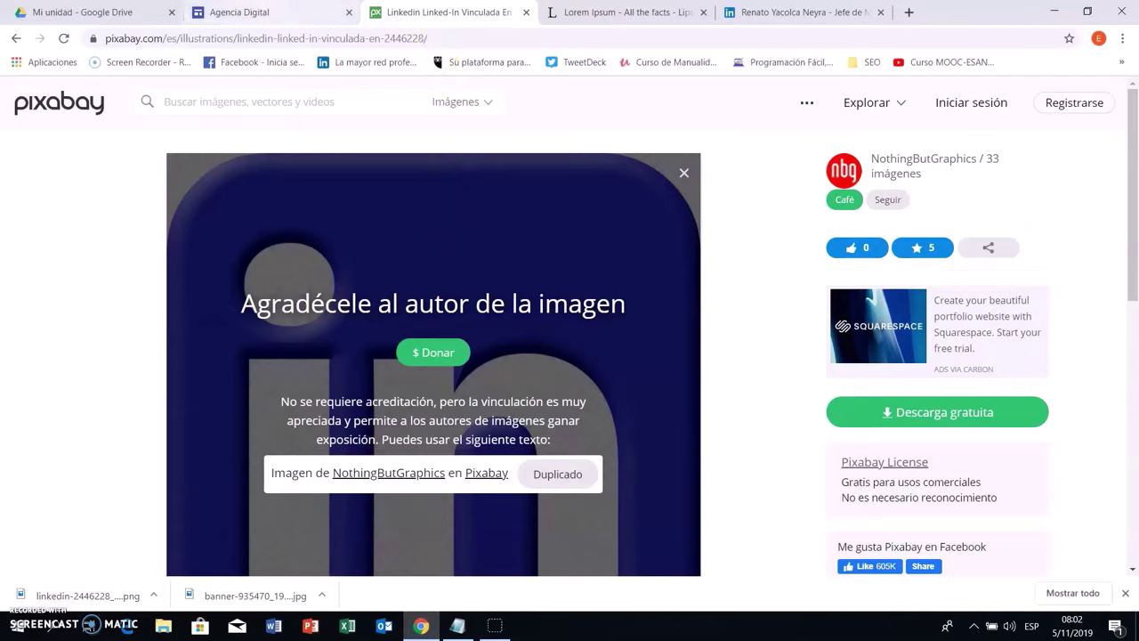
left_click(253, 12)
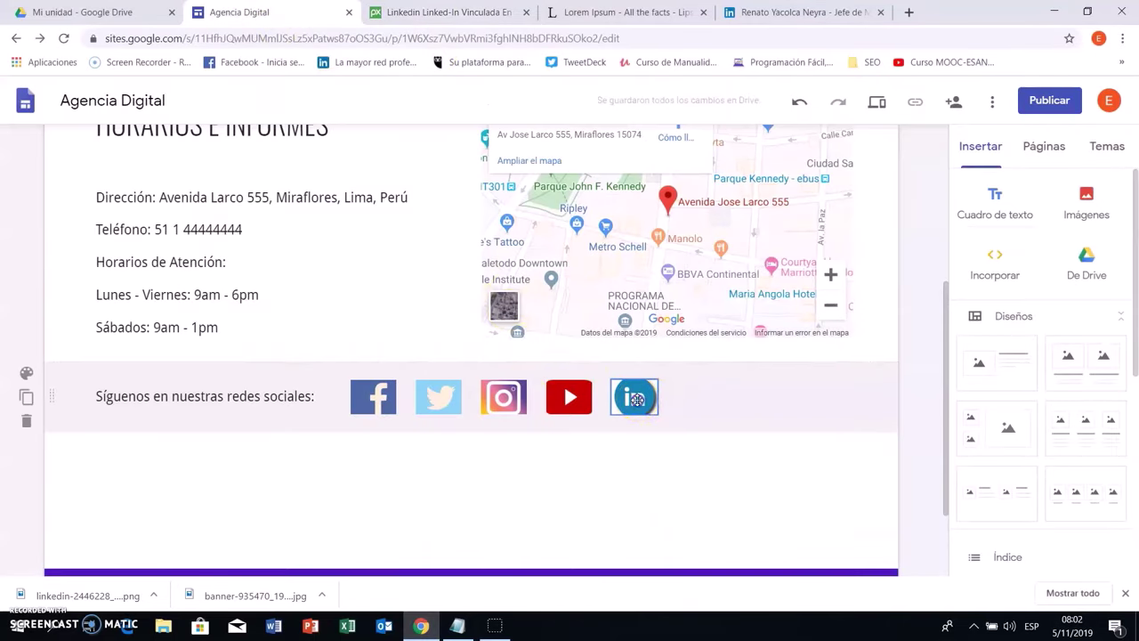
left_click(636, 400)
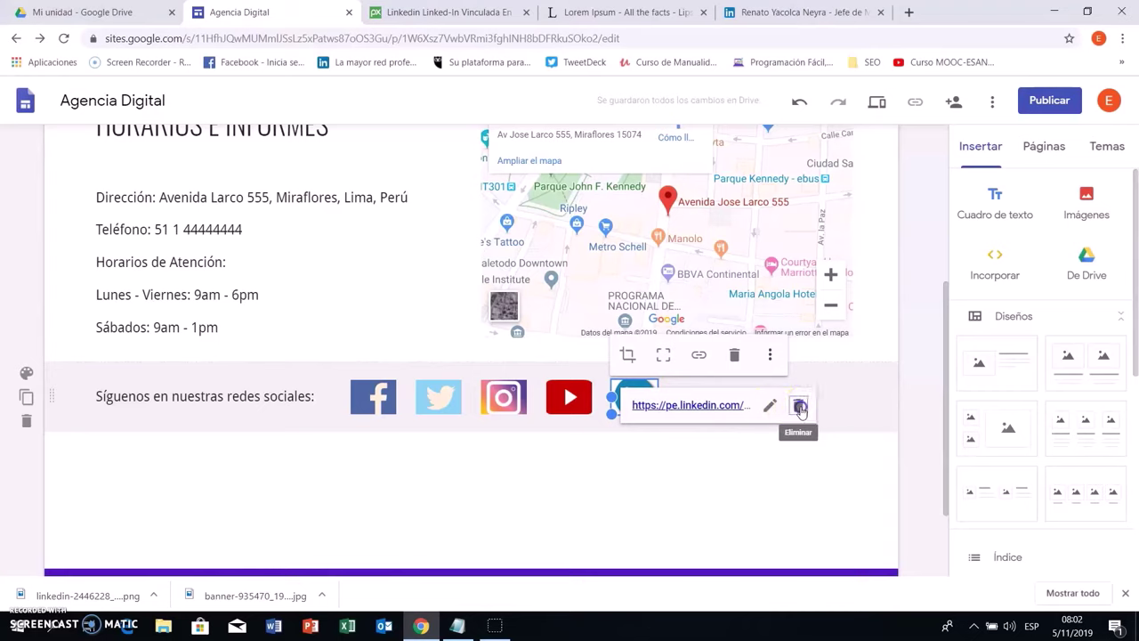
left_click(798, 407)
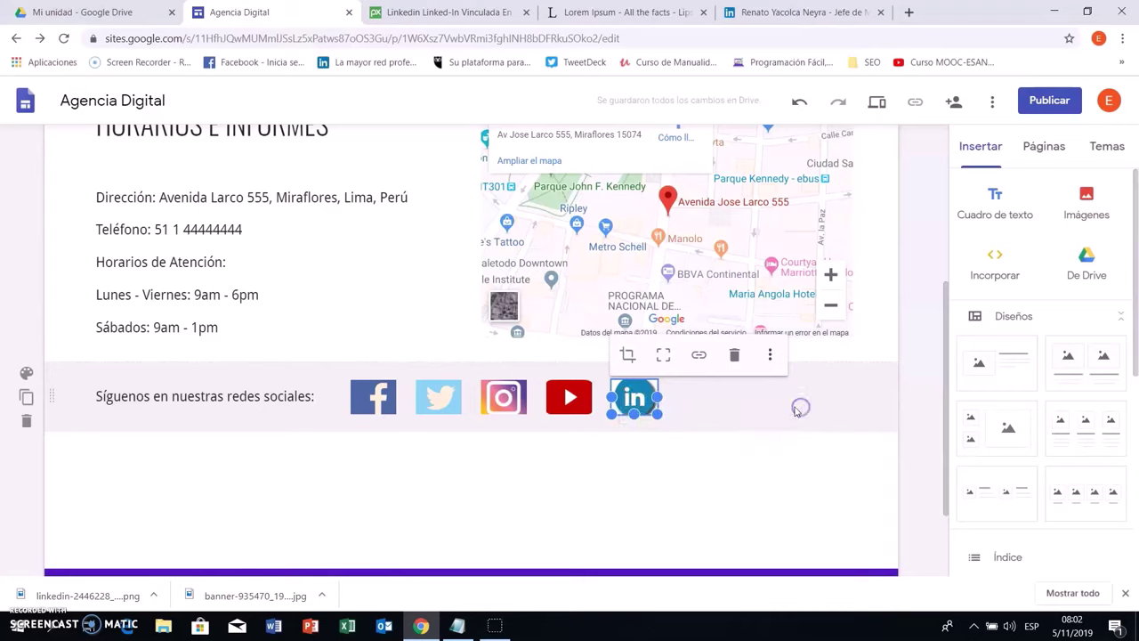
left_click(733, 355)
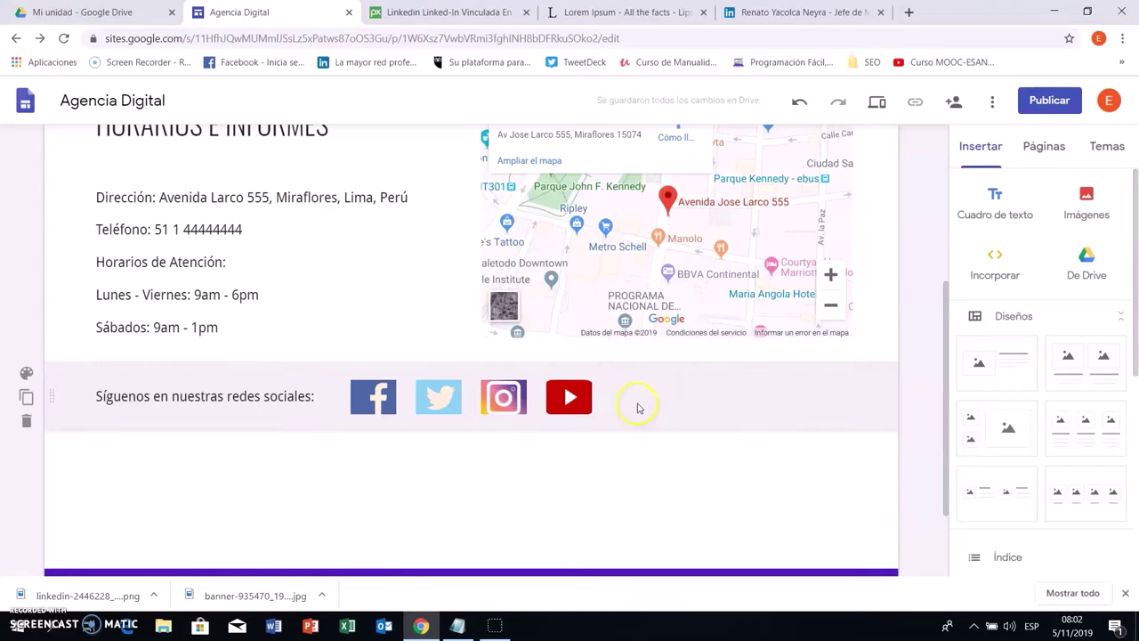
Step: Upload the linkedin image from FOTOS and shrink it to social-icon size
left_click(1080, 221)
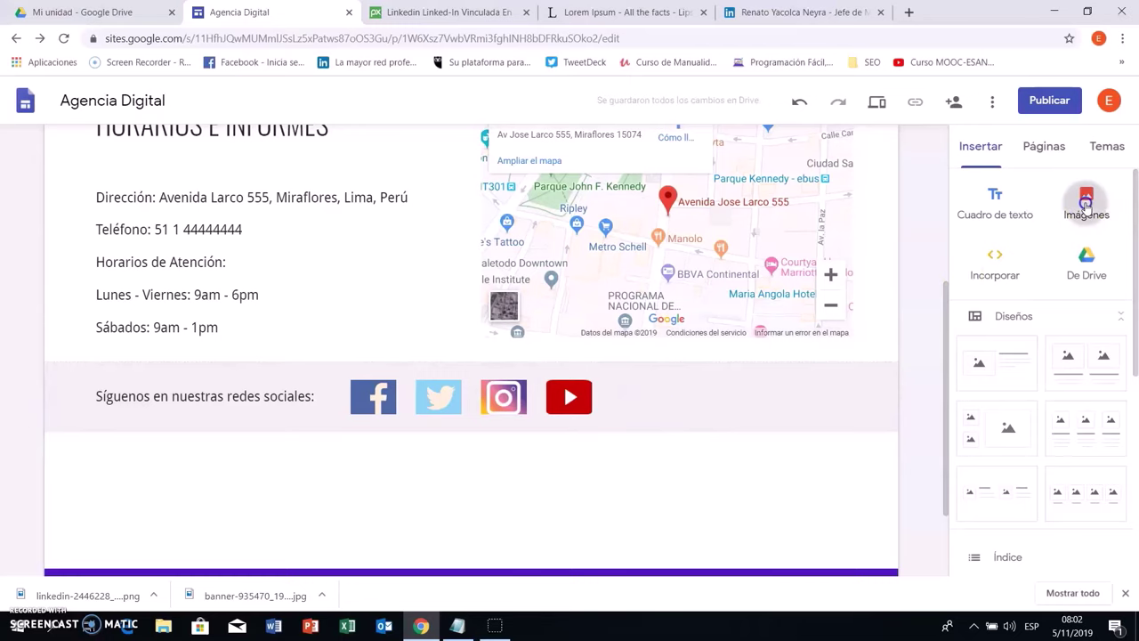
left_click(1072, 253)
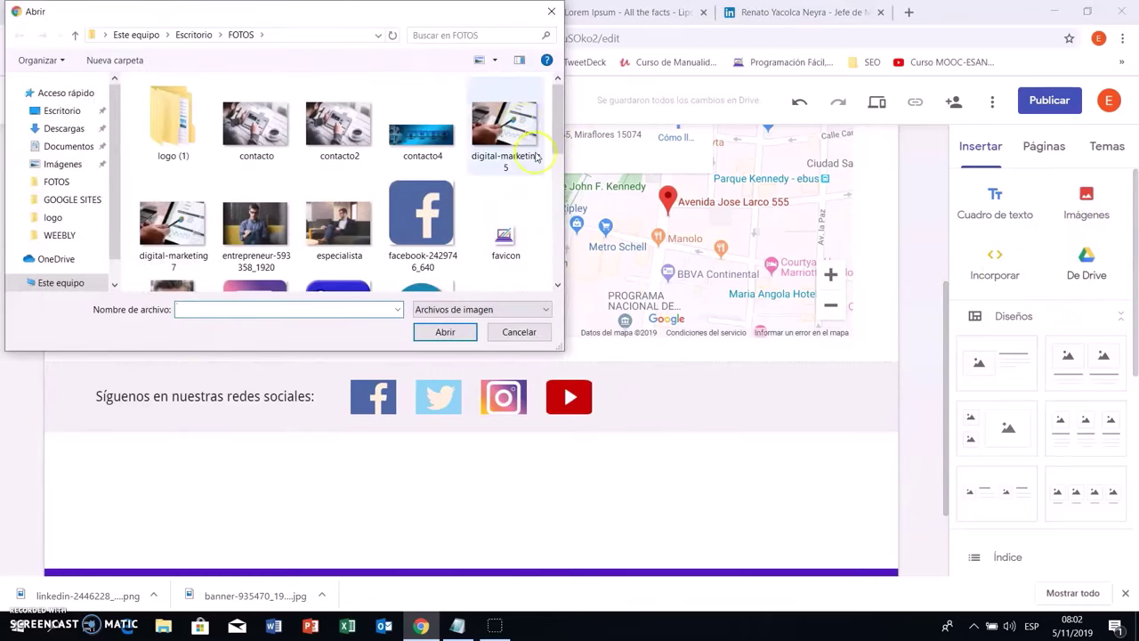
left_click_drag(557, 124, 558, 170)
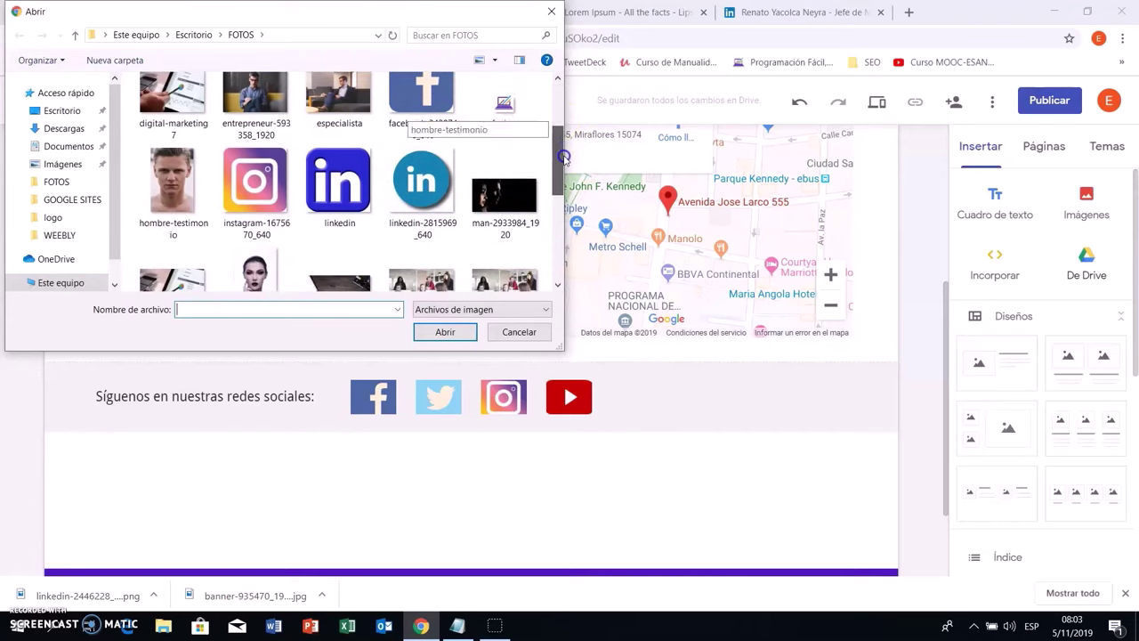
left_click(336, 178)
double_click(336, 178)
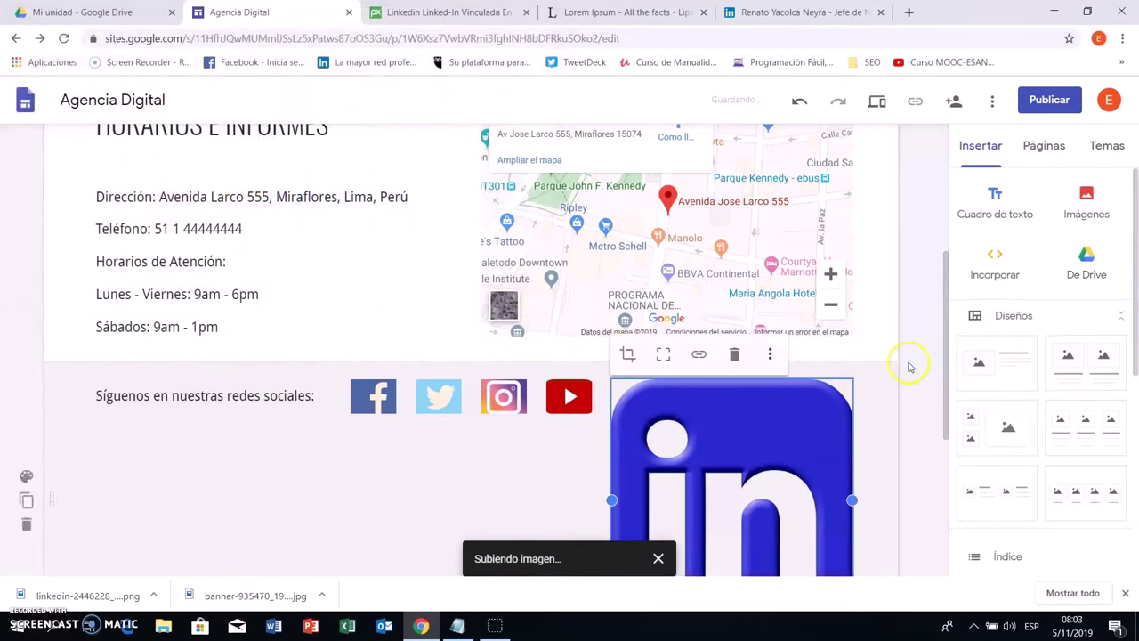
left_click_drag(853, 546, 655, 339)
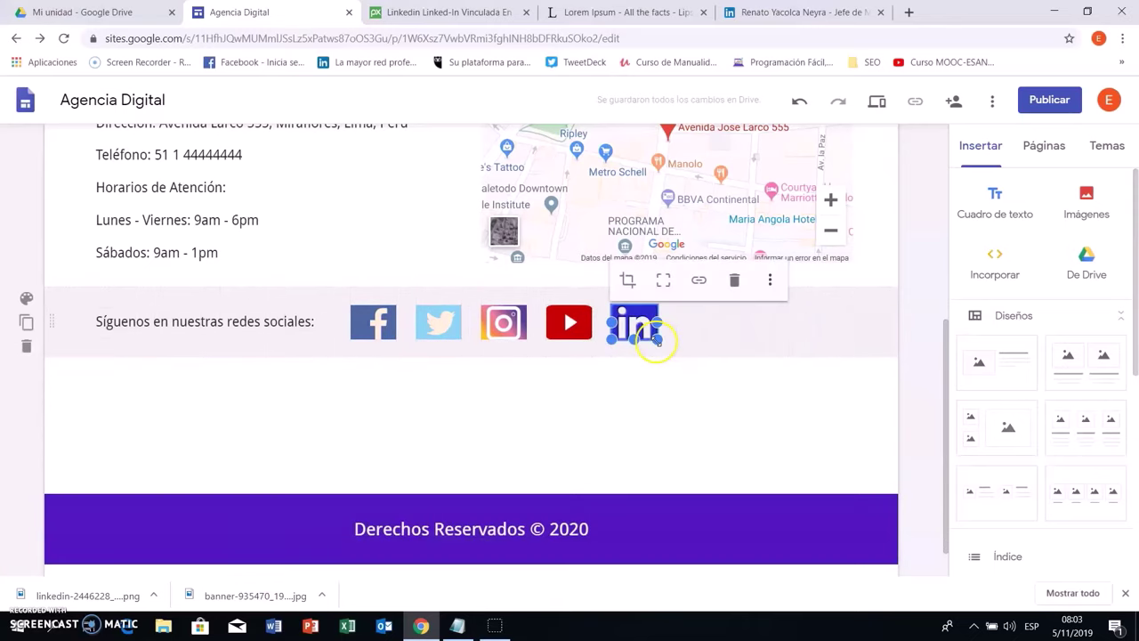
Step: Select the new LinkedIn icon and copy the LinkedIn profile page's URL
left_click(664, 385)
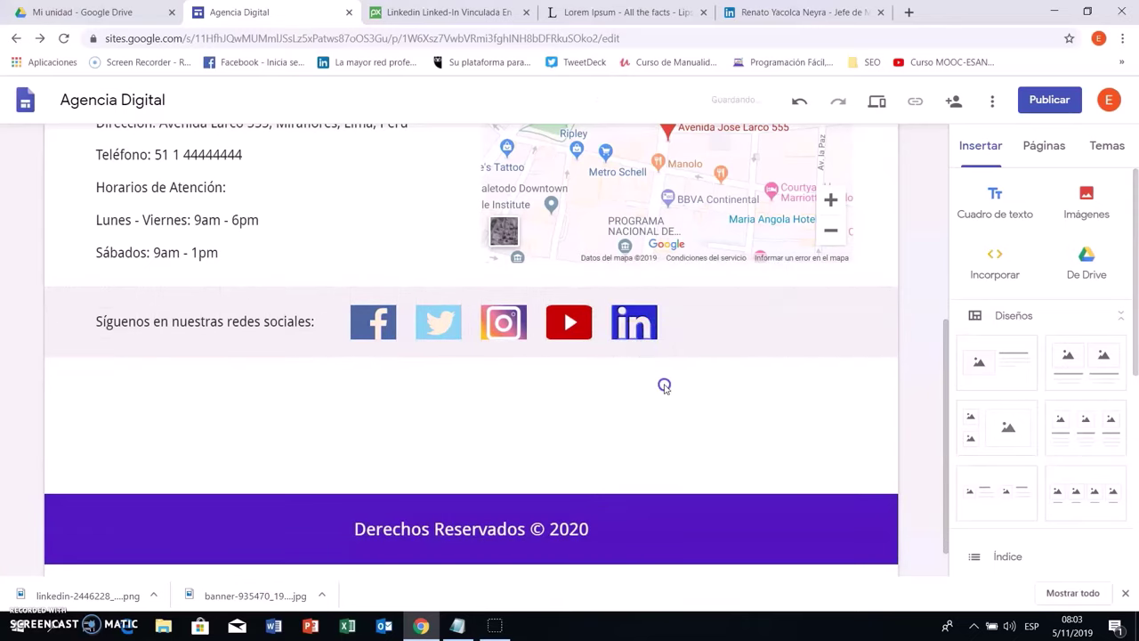
left_click(636, 322)
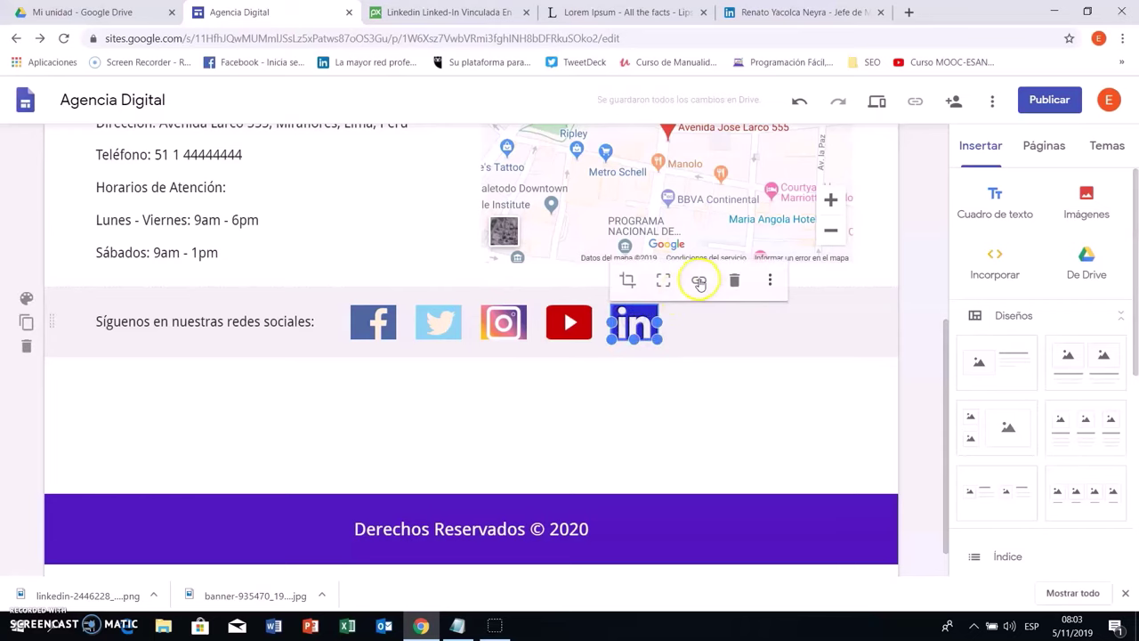
left_click(801, 12)
right_click(311, 38)
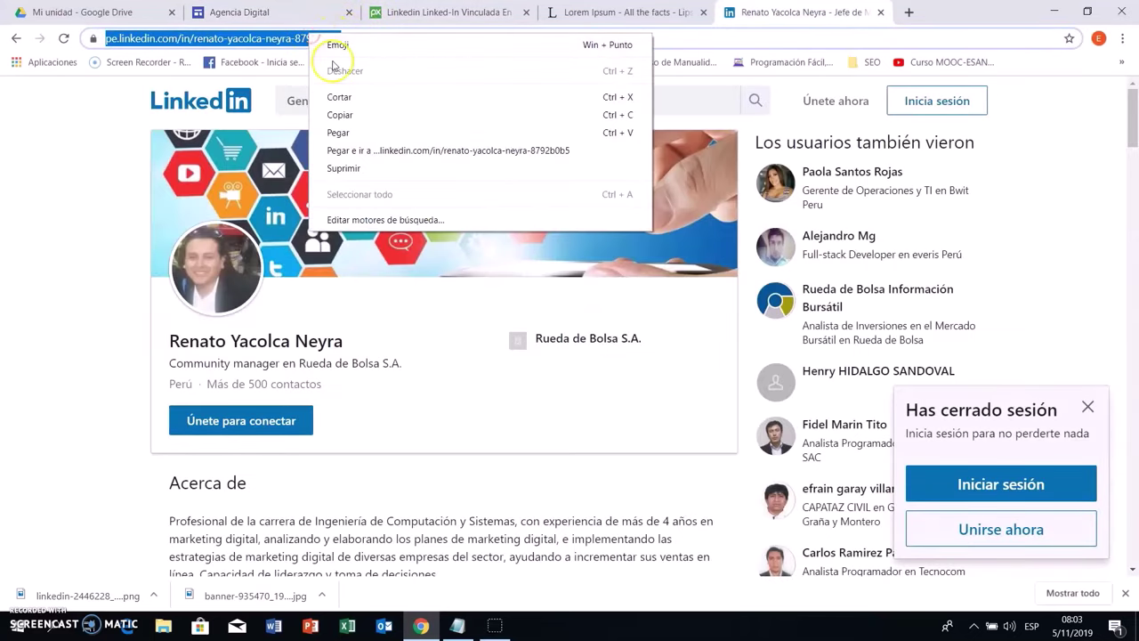
left_click(356, 115)
left_click(258, 11)
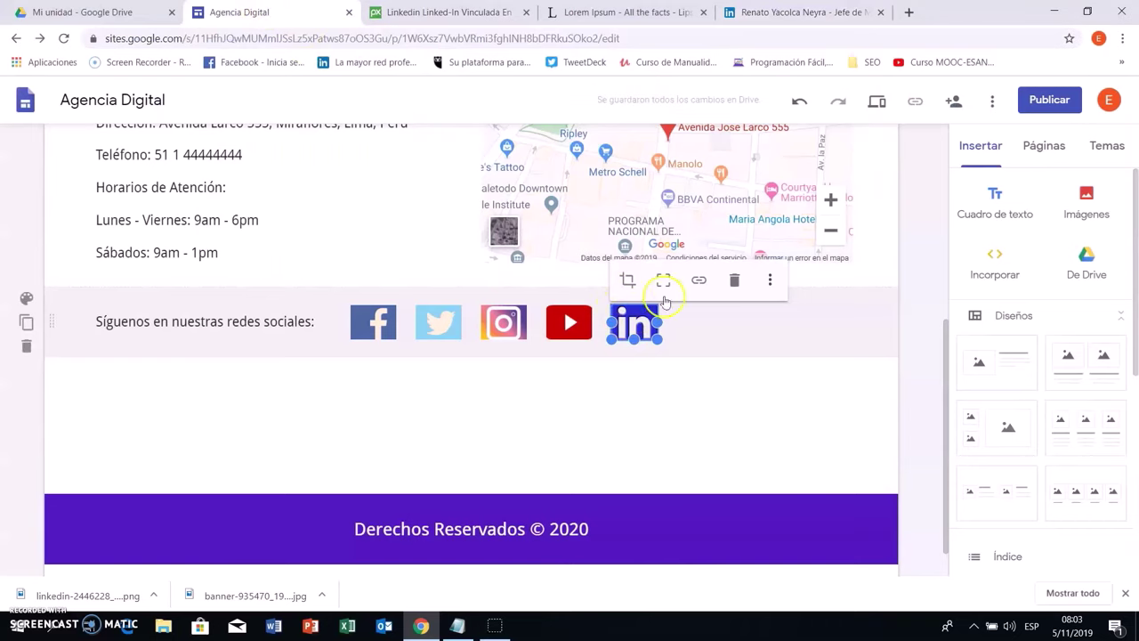
Step: Paste the profile URL as the icon's link and apply it
left_click(697, 279)
right_click(683, 287)
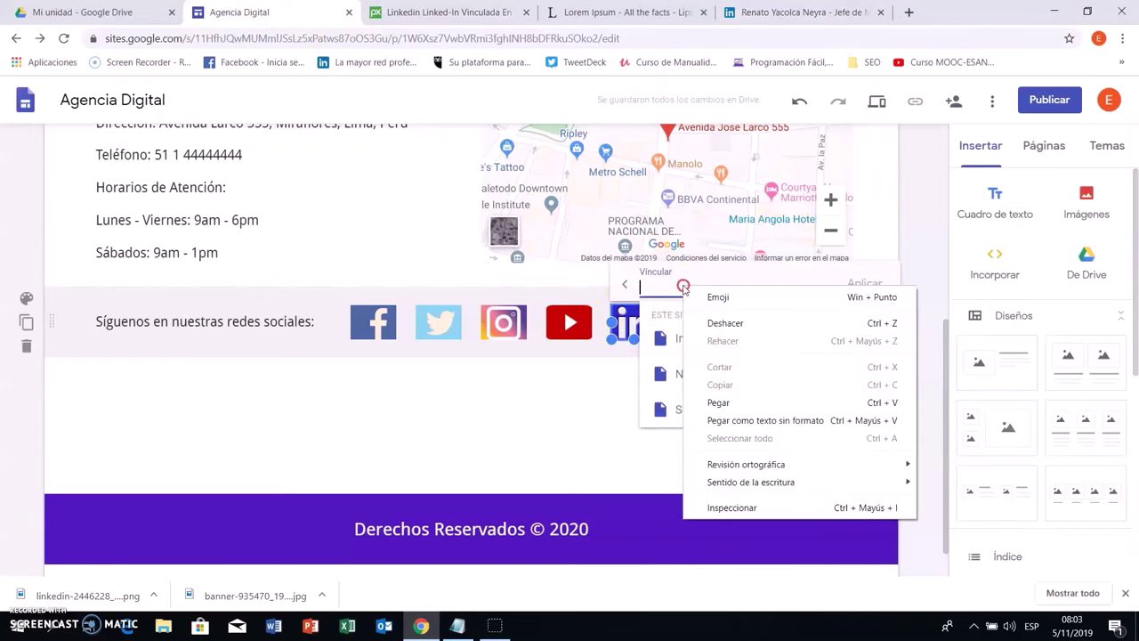
left_click(718, 402)
left_click(864, 282)
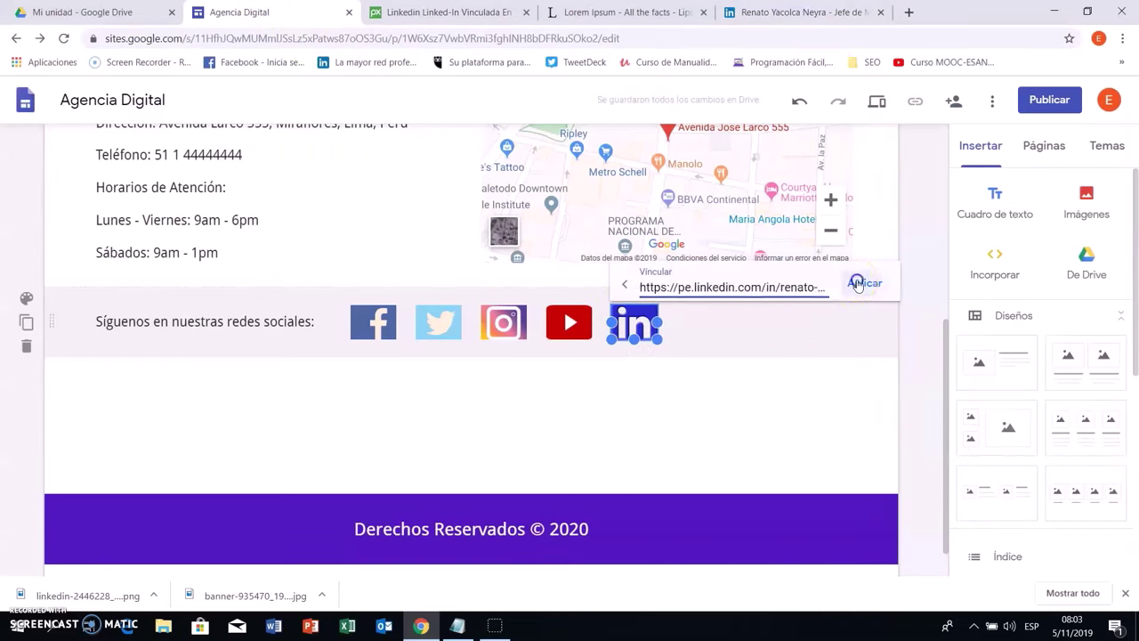
left_click(796, 401)
scroll(796, 401, "up", 1)
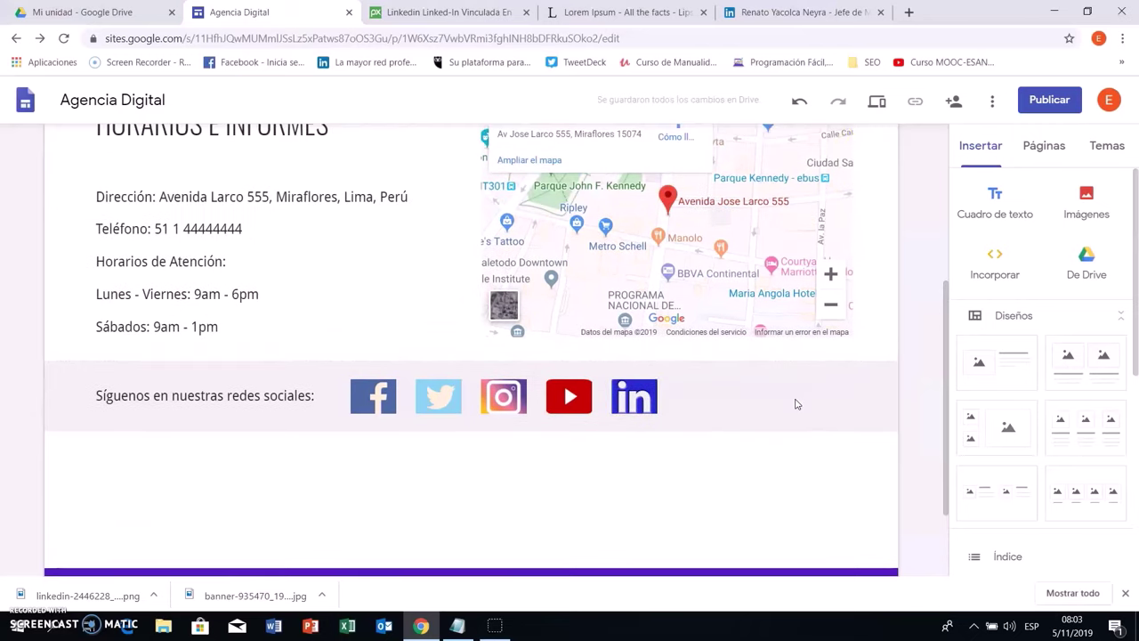
Step: Preview the site, test the Facebook and Twitter icons, and close the Twitter and LinkedIn tabs
left_click(876, 102)
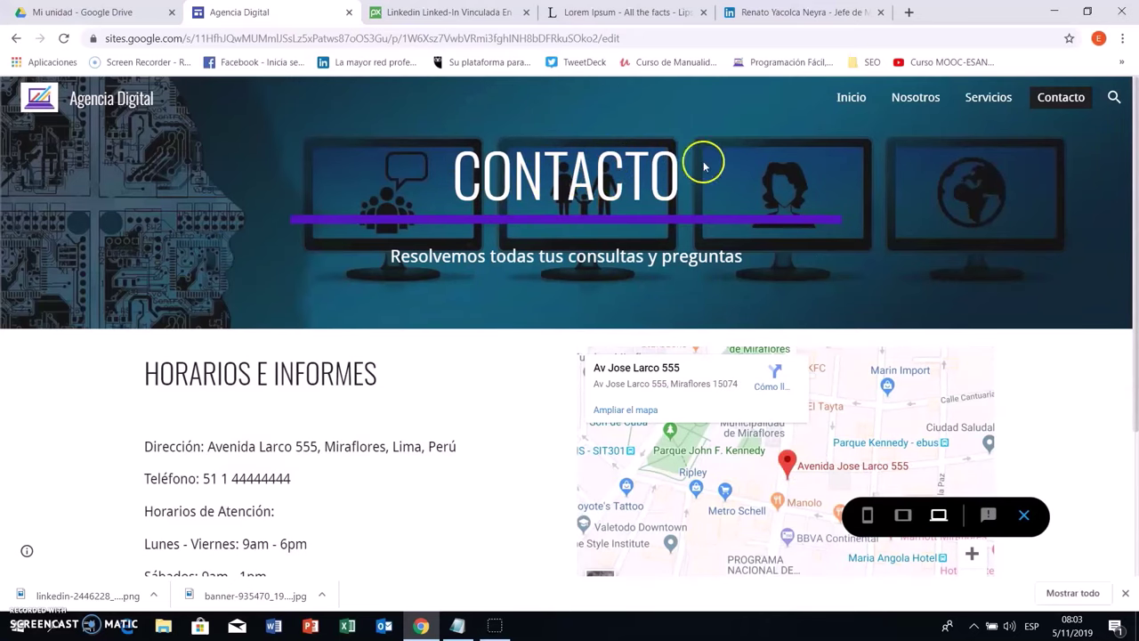
scroll(438, 347, "down", 2)
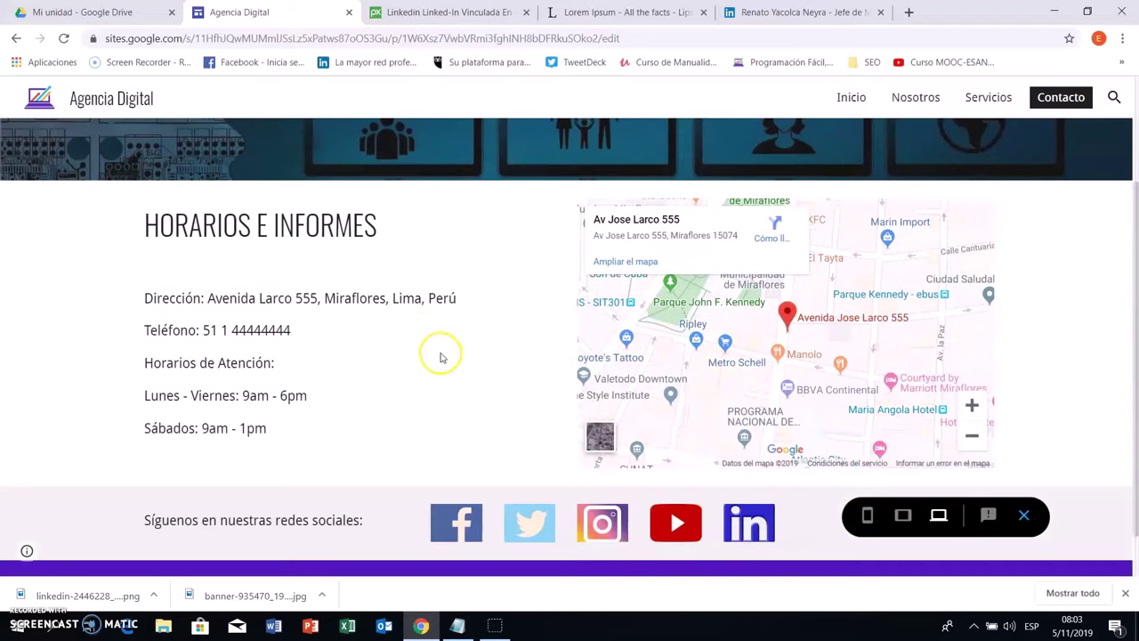
scroll(989, 304, "down", 1)
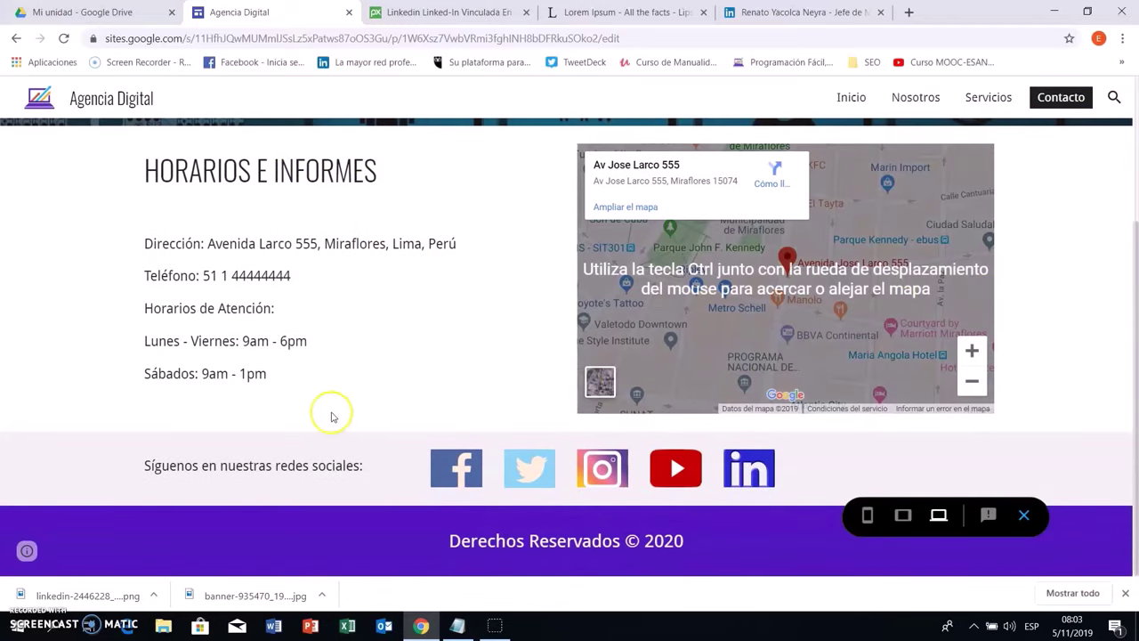
left_click(444, 459)
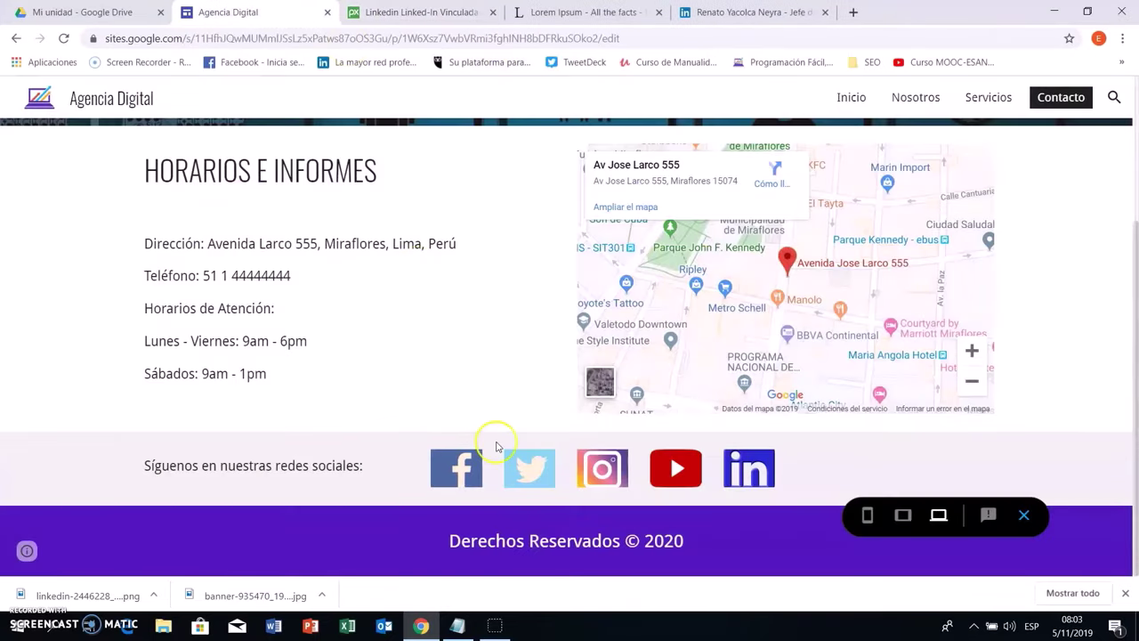
left_click(529, 465)
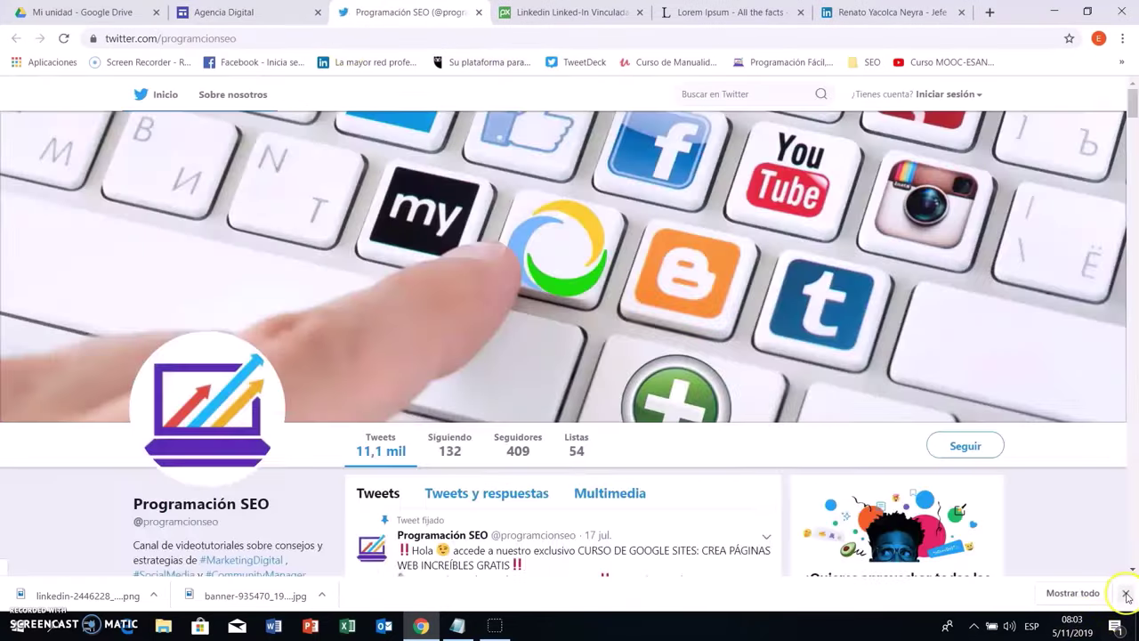
left_click(1124, 592)
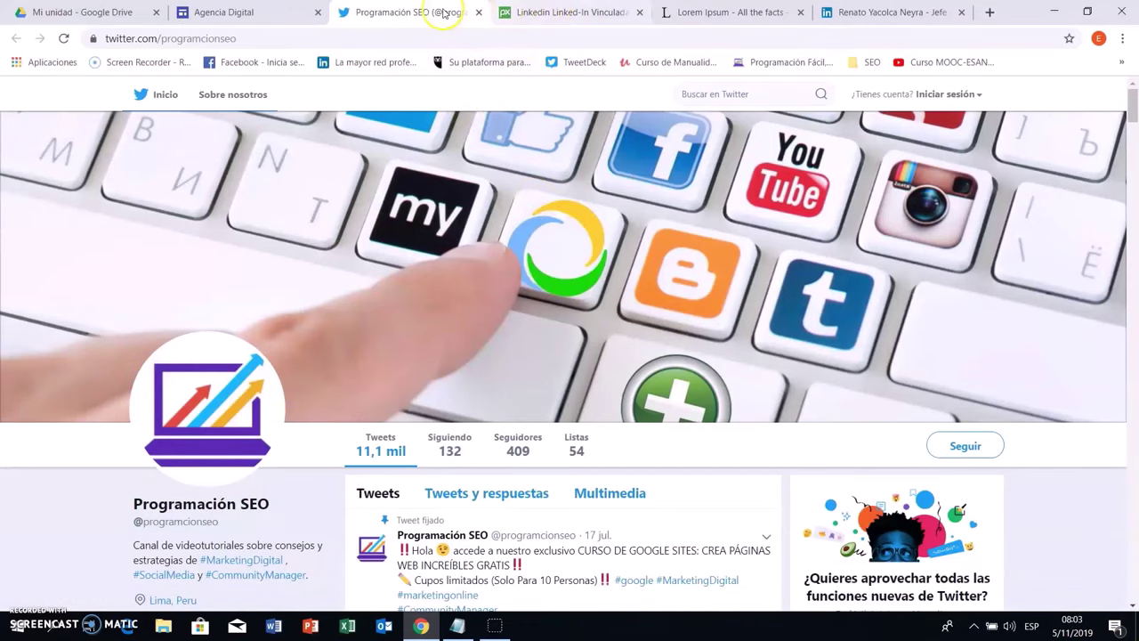
left_click(479, 13)
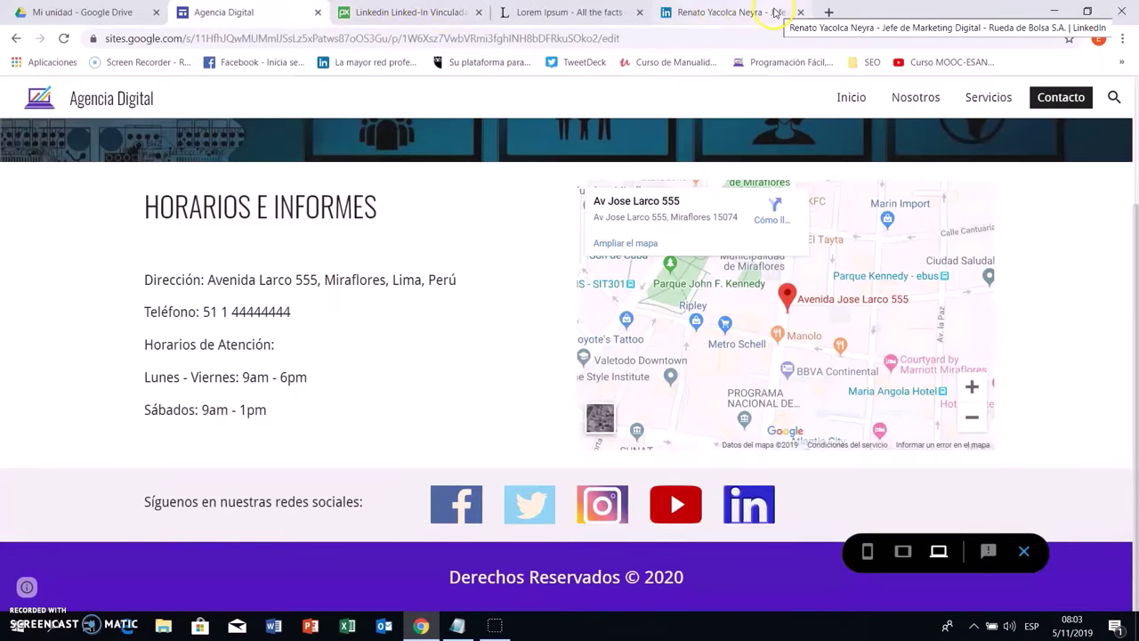
left_click(799, 11)
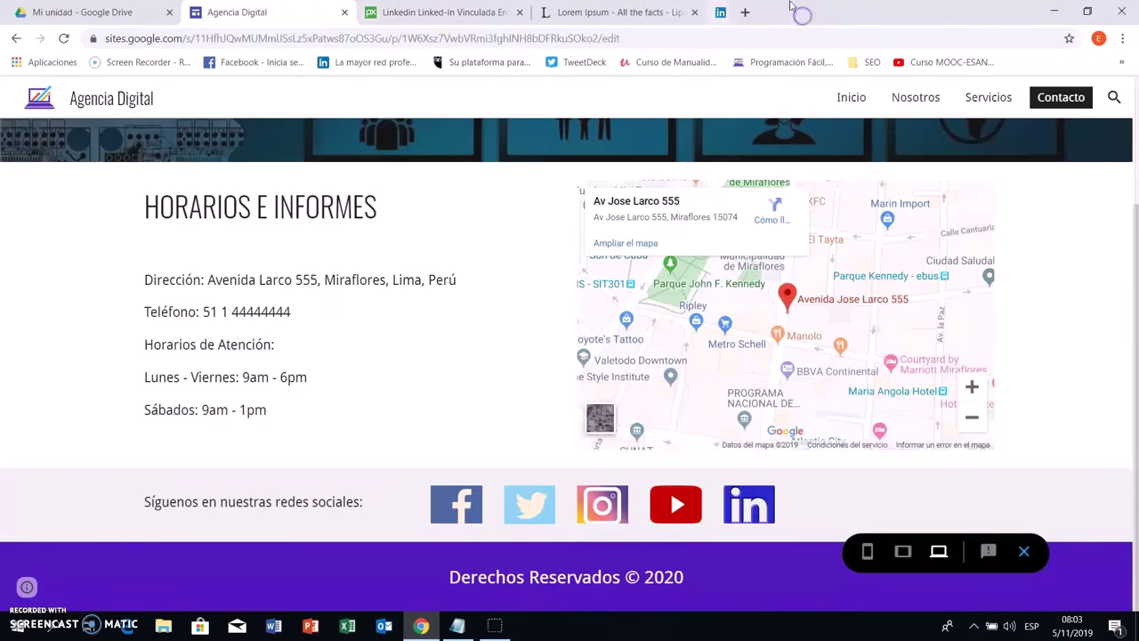
Step: Test the Instagram, YouTube and LinkedIn icons, closing each profile tab after it opens
left_click(606, 507)
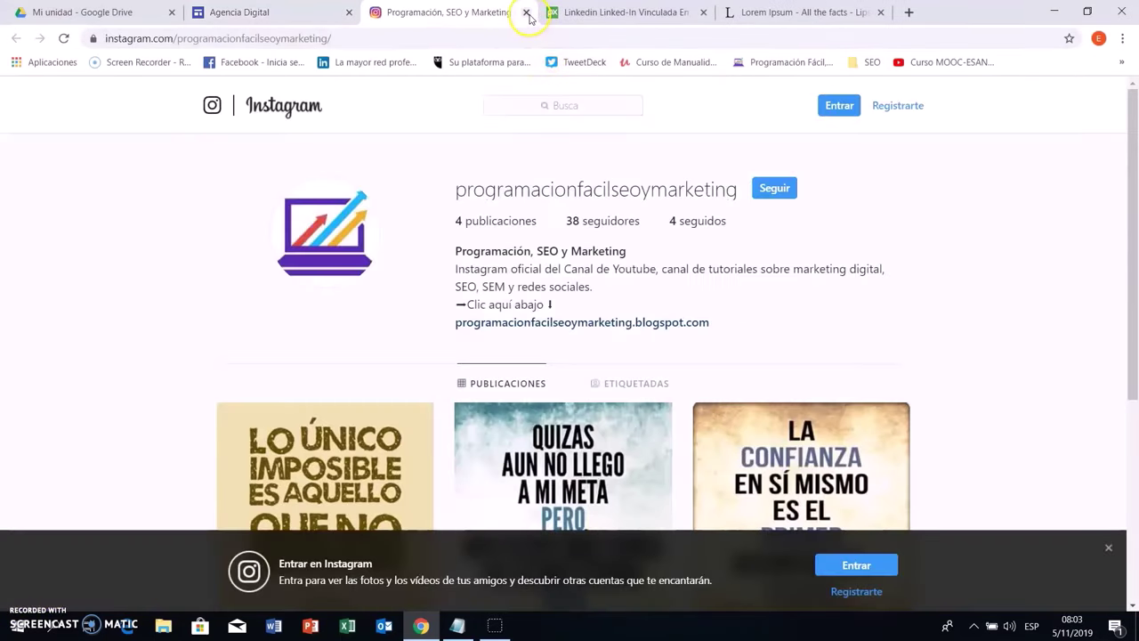
left_click(527, 14)
left_click(688, 507)
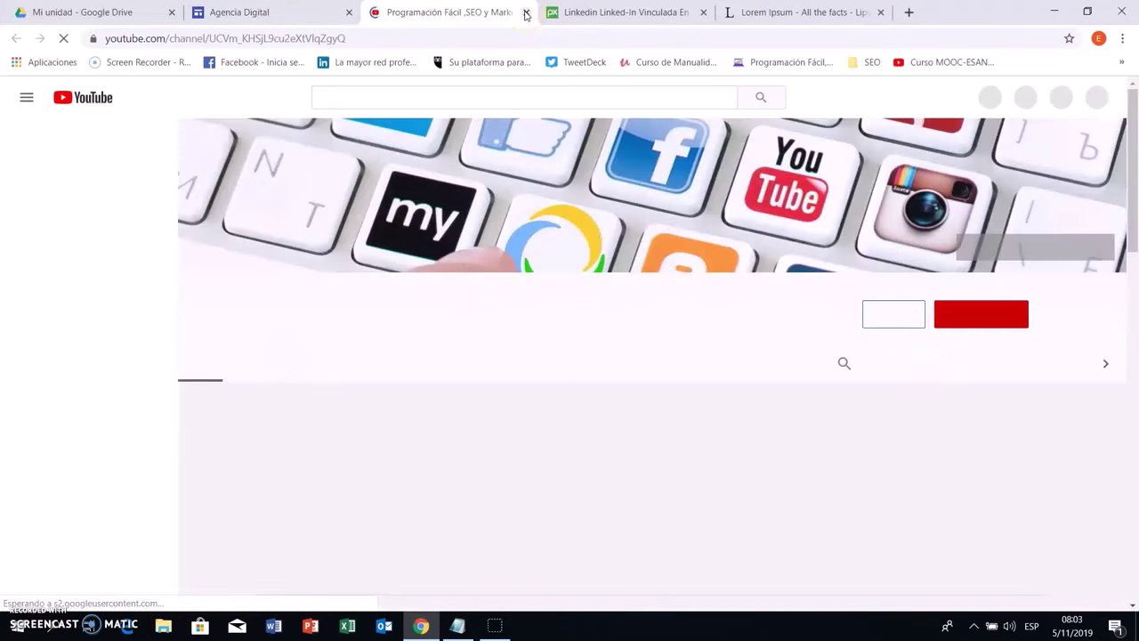
left_click(525, 15)
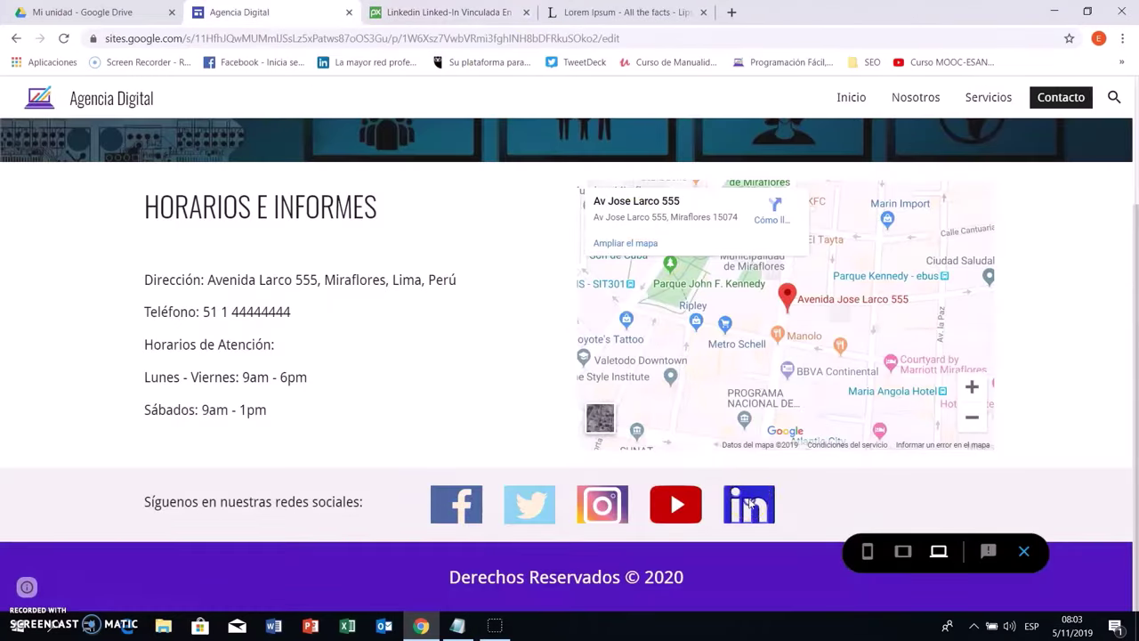
left_click(749, 501)
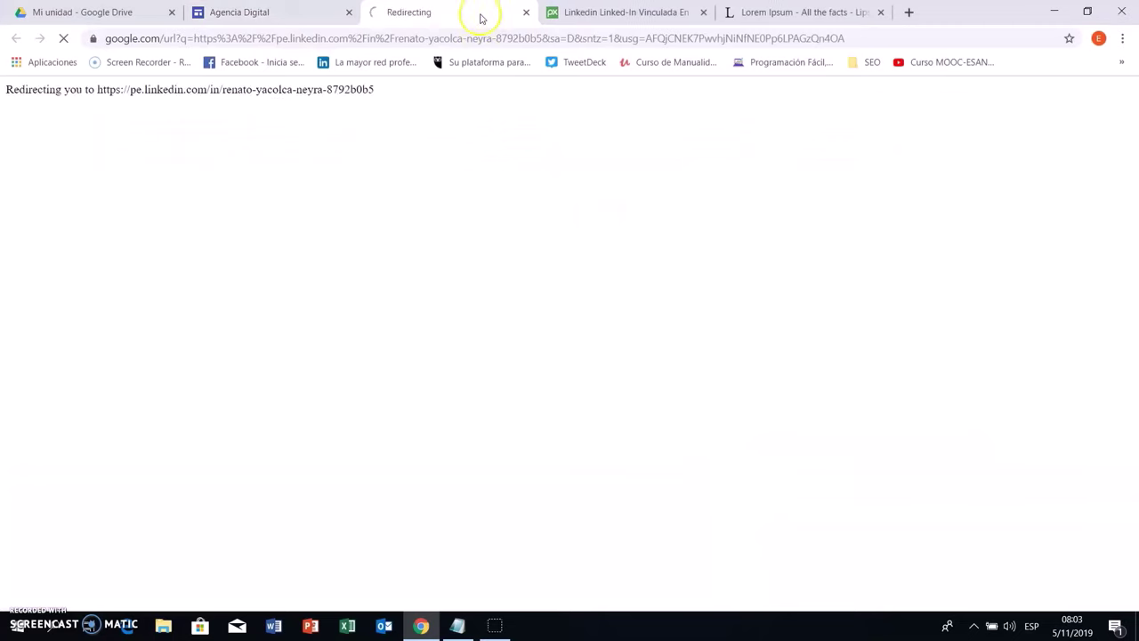
left_click(527, 13)
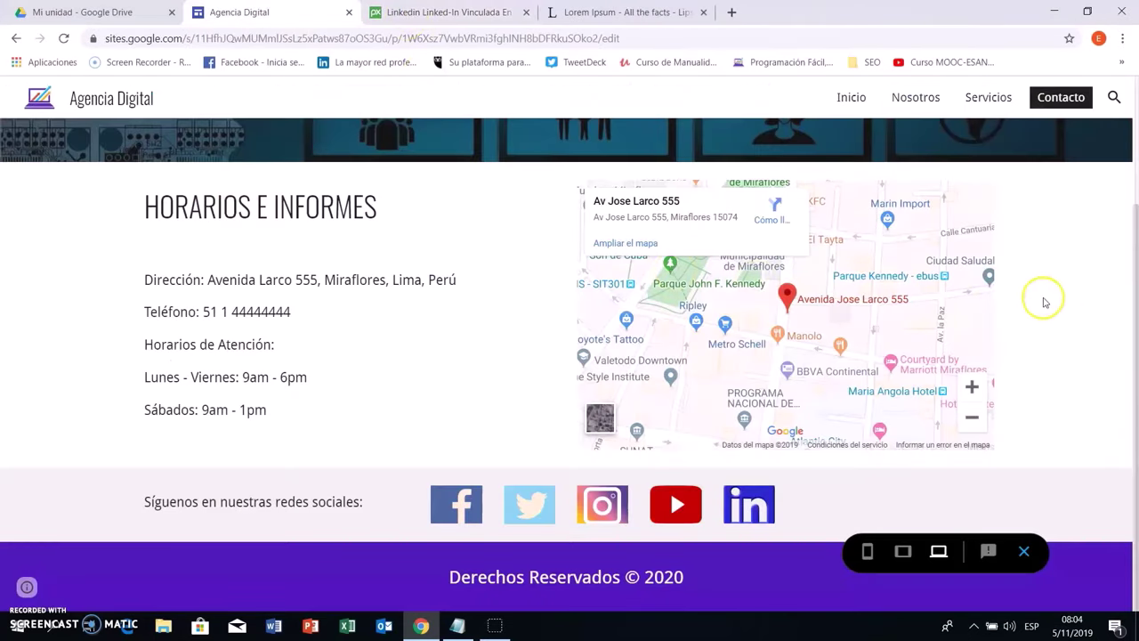
scroll(504, 267, "up", 1)
scroll(503, 267, "down", 1)
scroll(484, 294, "up", 2)
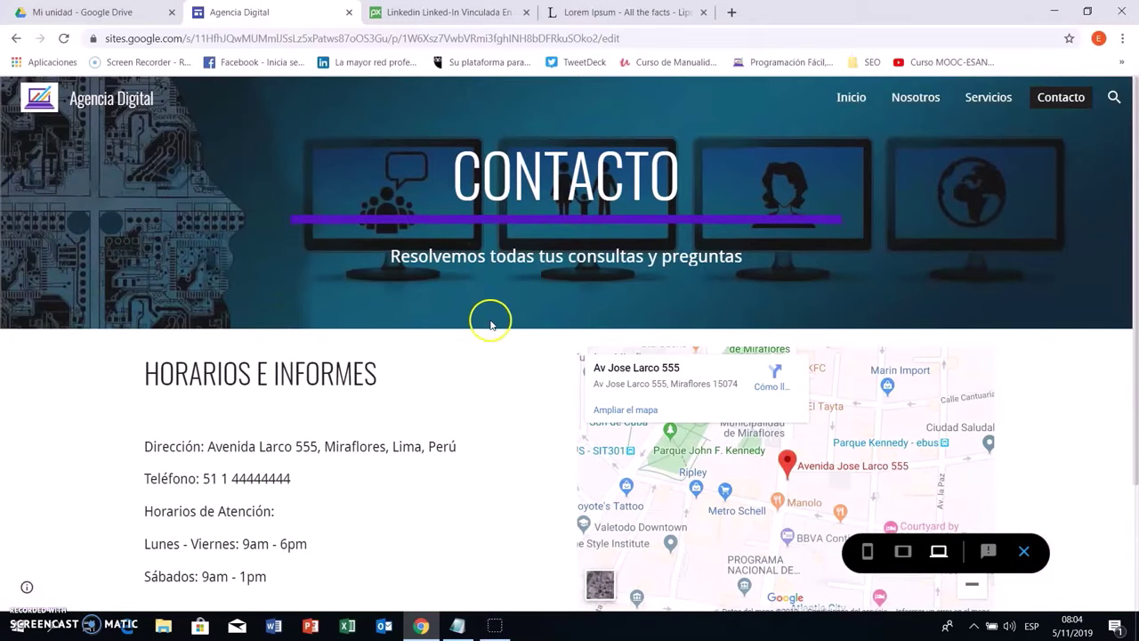
scroll(490, 318, "down", 2)
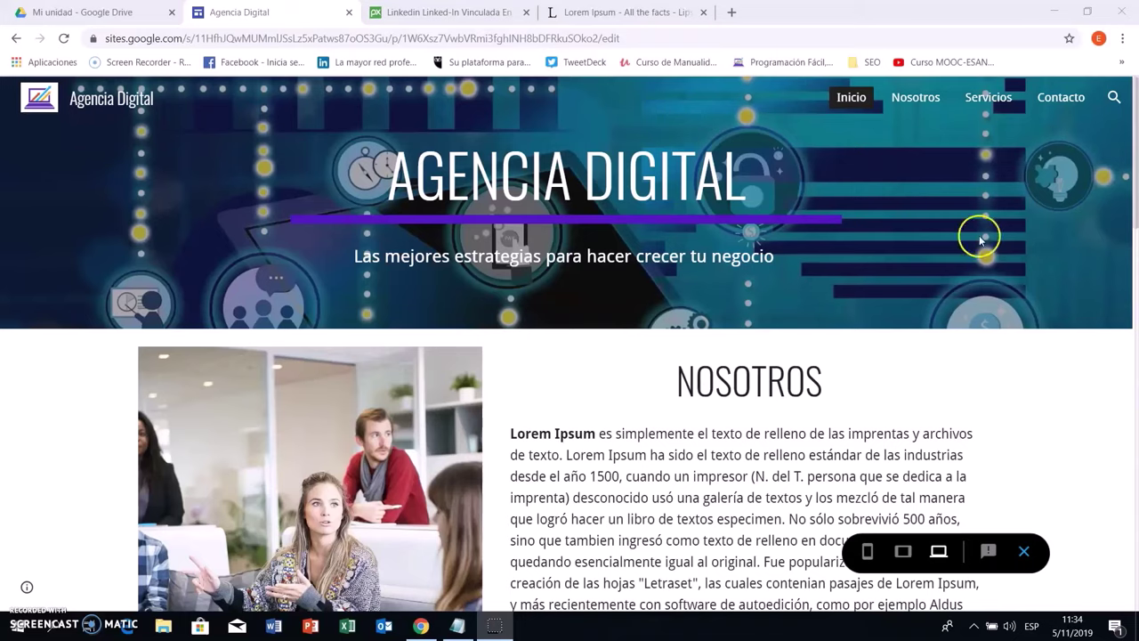
scroll(1005, 216, "down", 15)
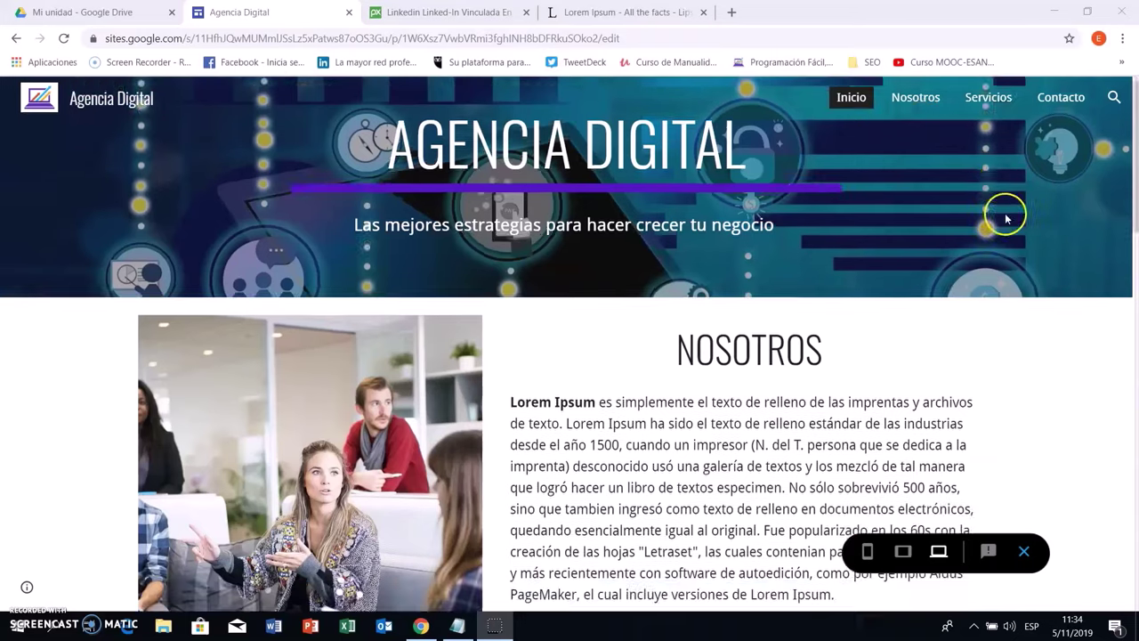
scroll(1014, 226, "up", 1)
scroll(1015, 229, "up", 10)
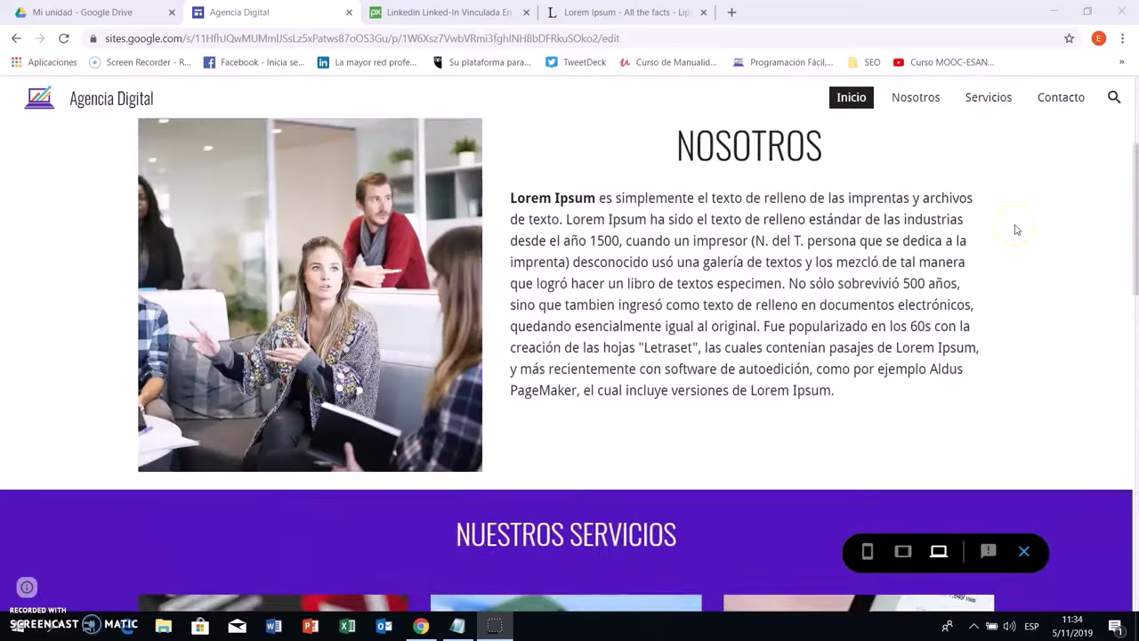
left_click(914, 105)
scroll(1103, 280, "down", 4)
scroll(1106, 285, "down", 2)
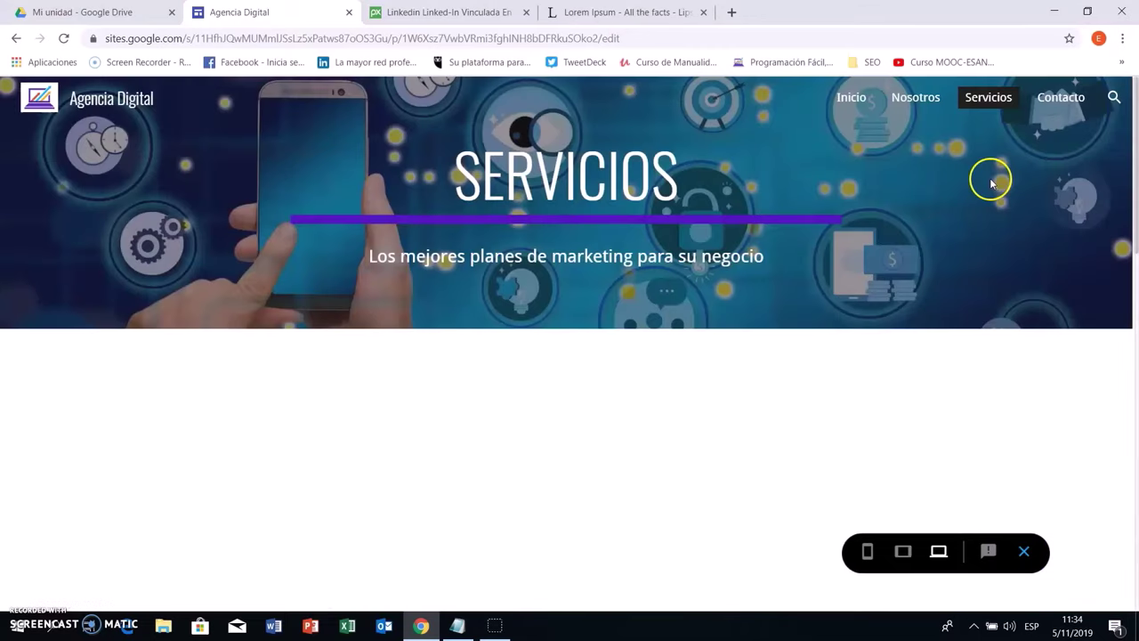
scroll(997, 188, "down", 10)
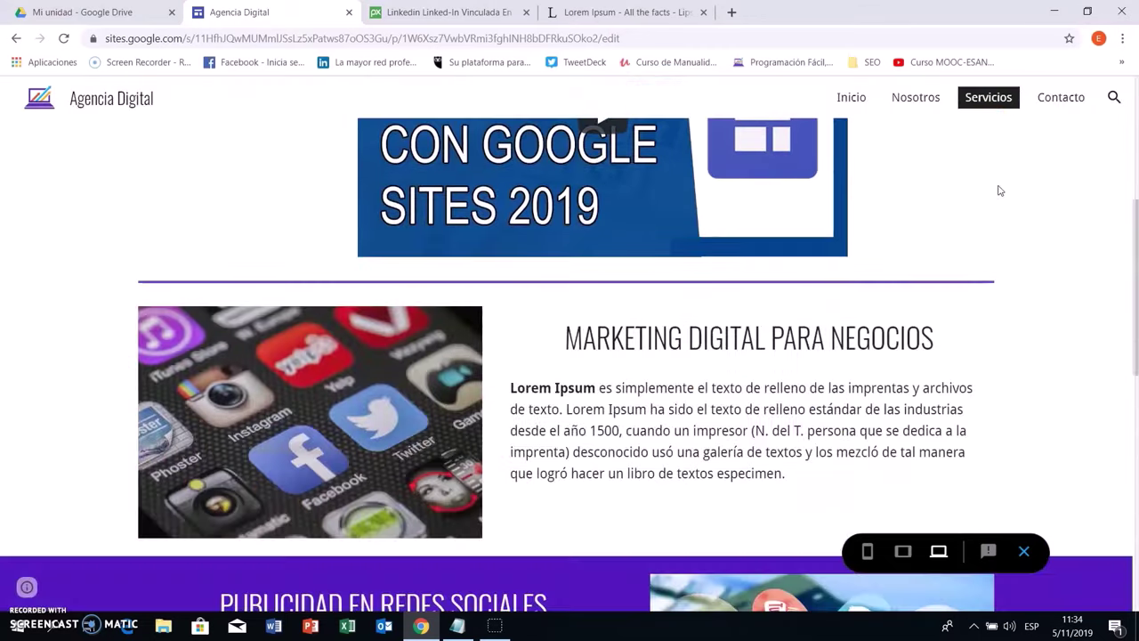
scroll(1000, 189, "up", 10)
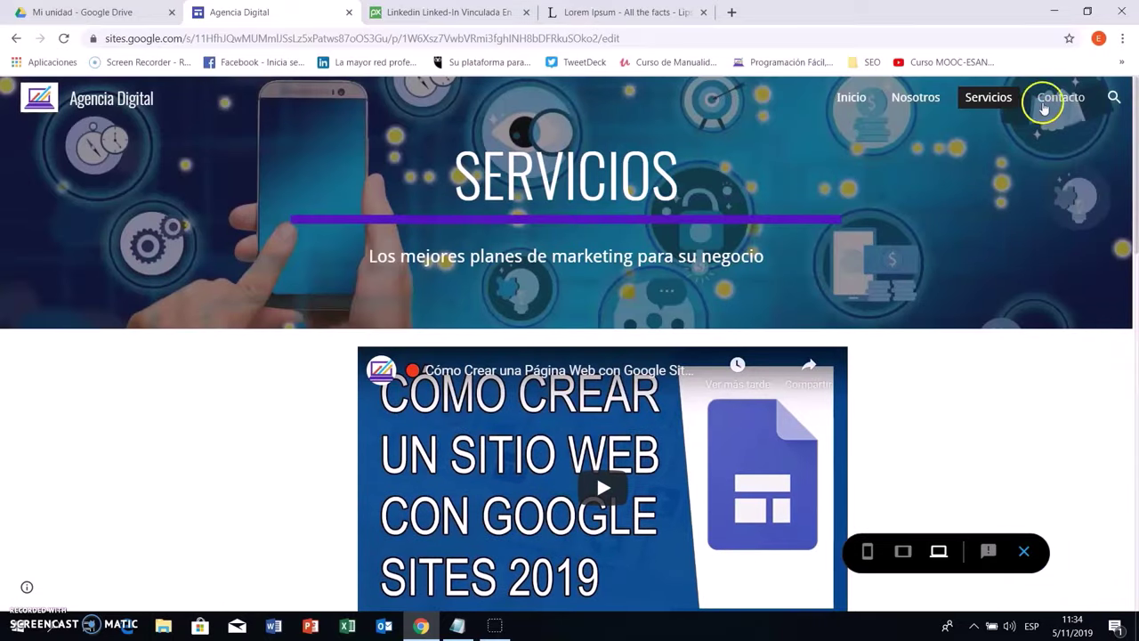
left_click(1070, 98)
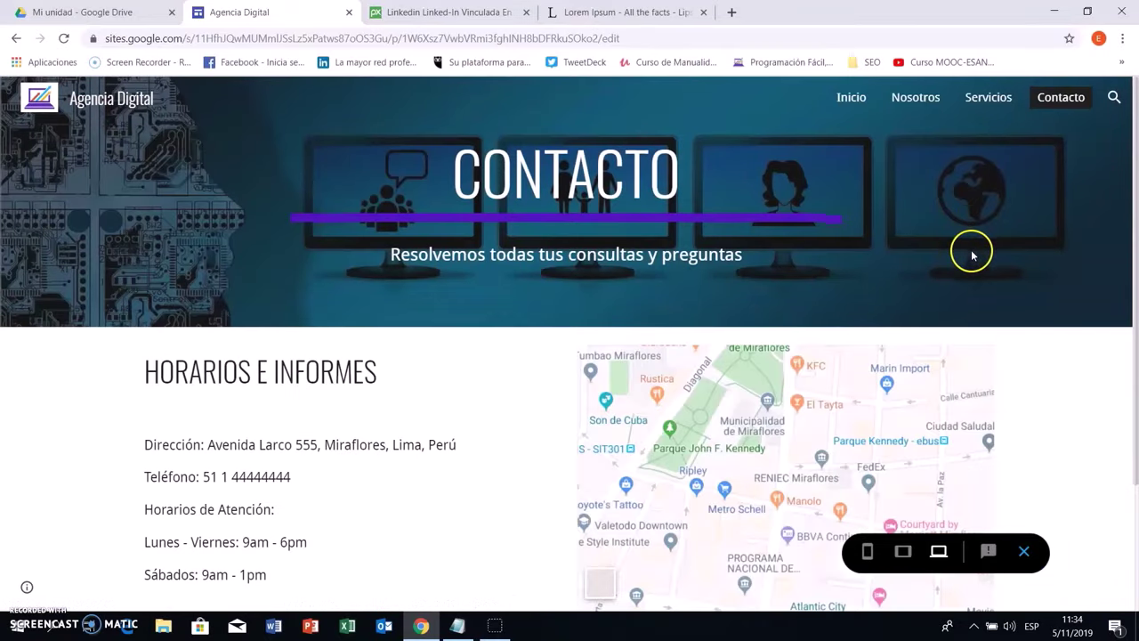
scroll(1014, 240, "down", 3)
scroll(1077, 234, "up", 2)
scroll(1081, 234, "up", 1)
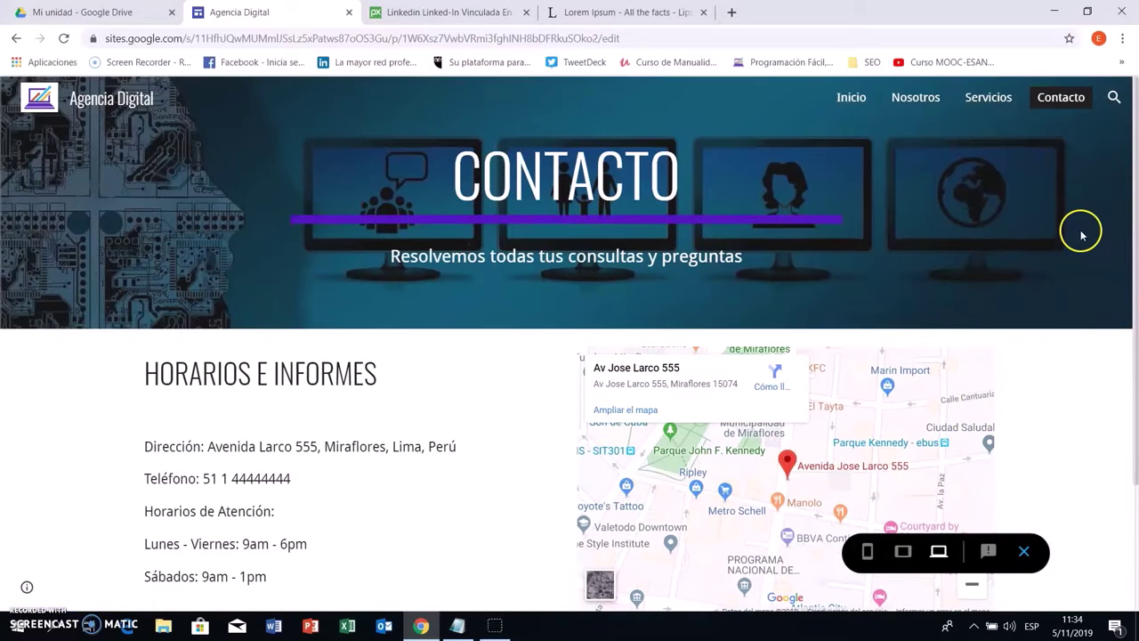
scroll(1074, 267, "down", 3)
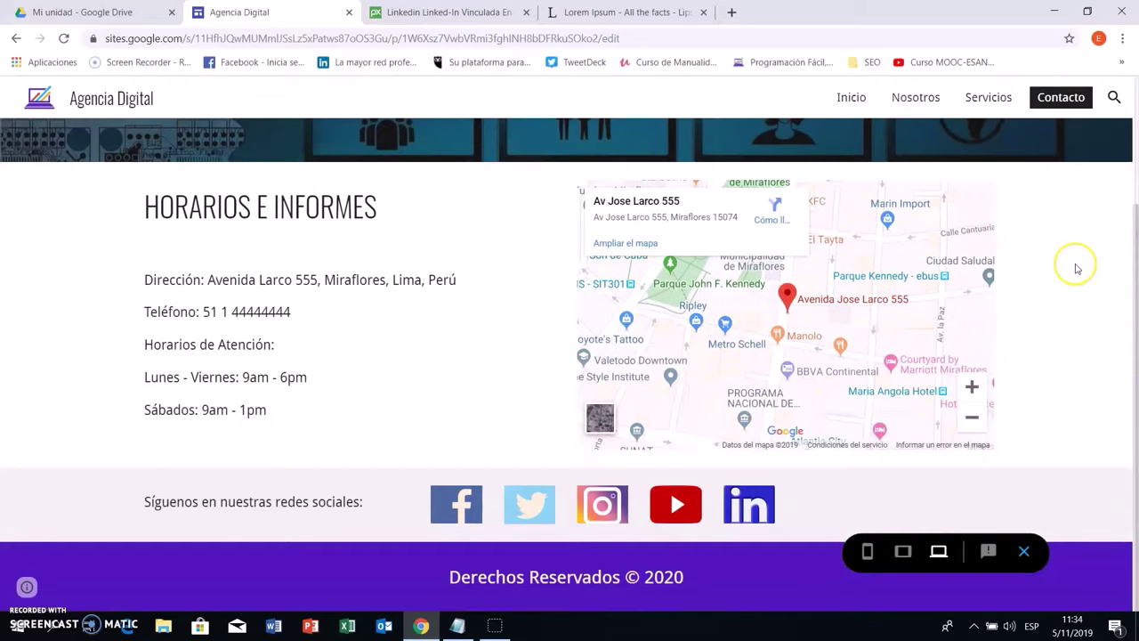
scroll(393, 365, "up", 3)
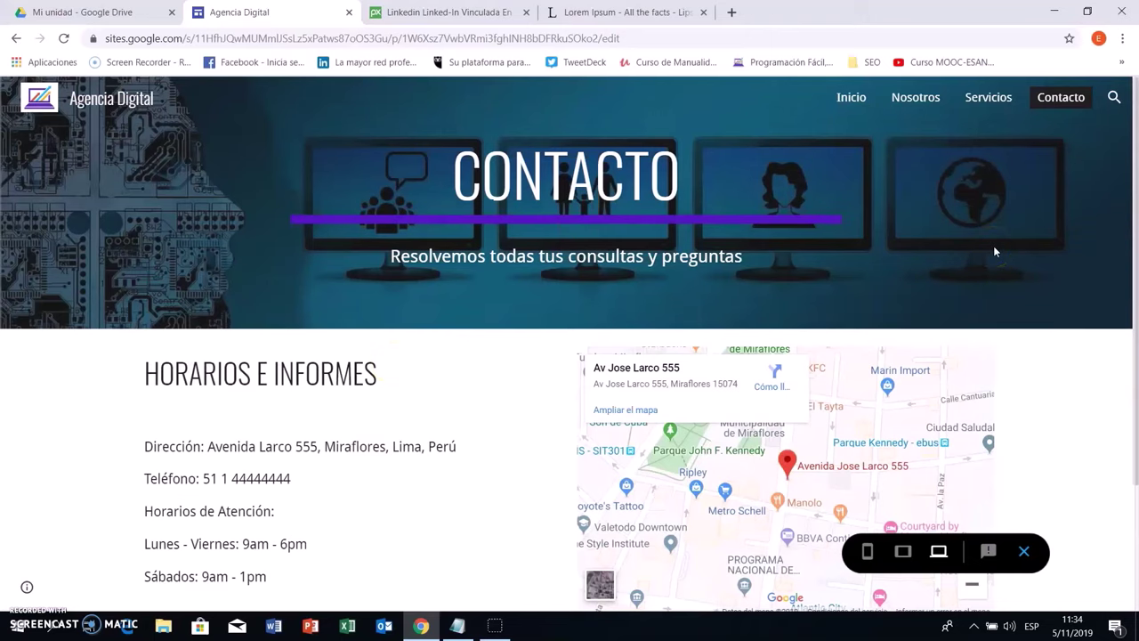
scroll(435, 341, "down", 3)
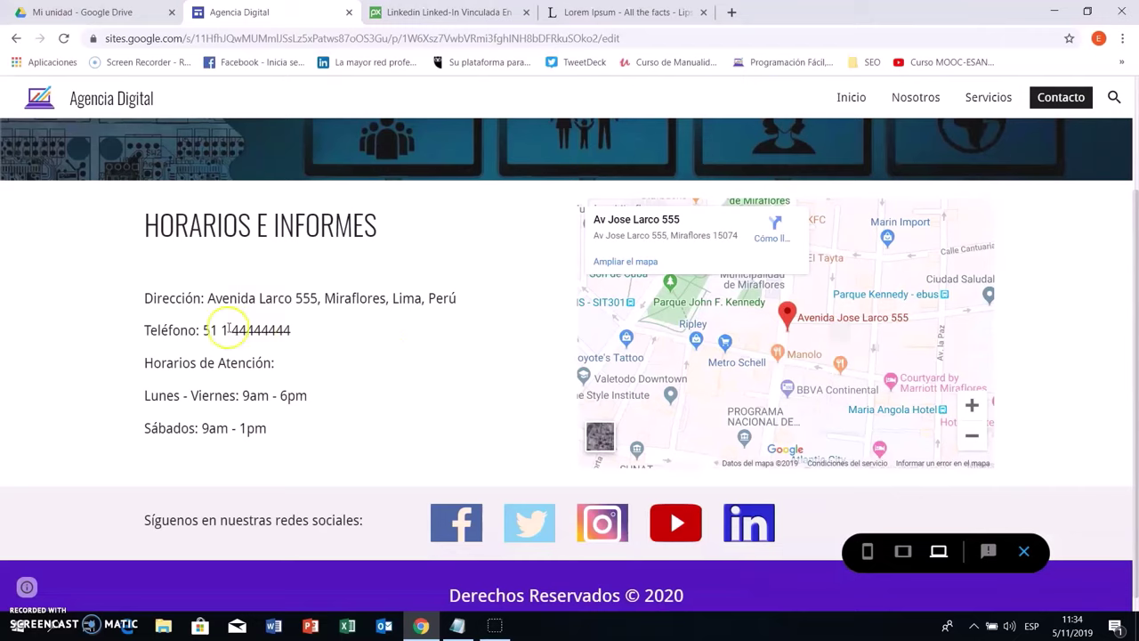
left_click_drag(201, 297, 180, 330)
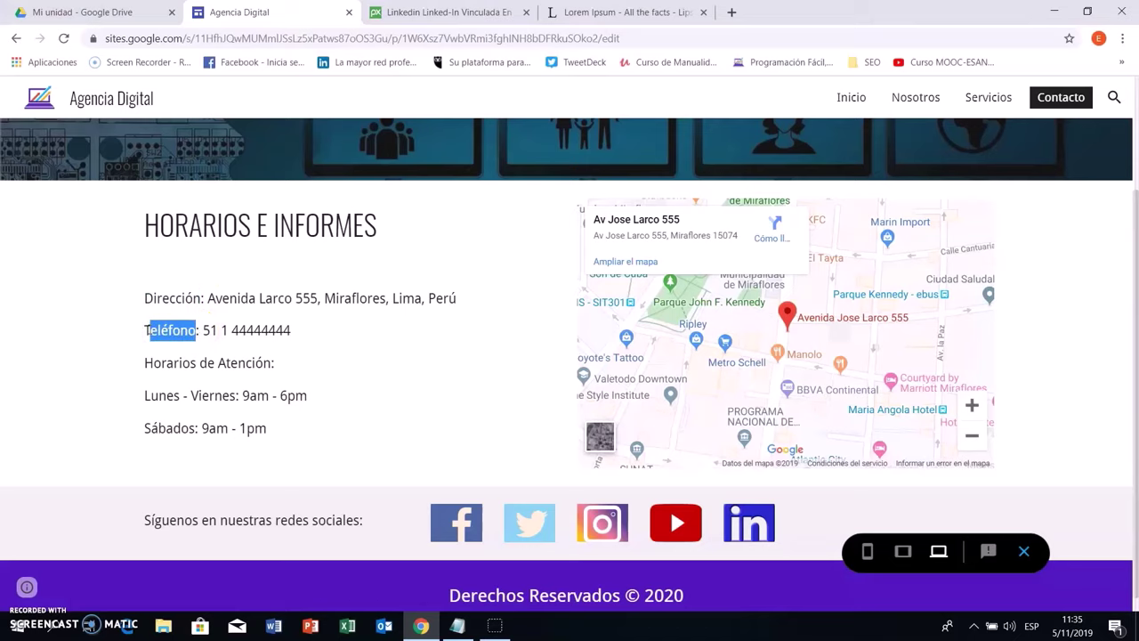
scroll(471, 359, "up", 2)
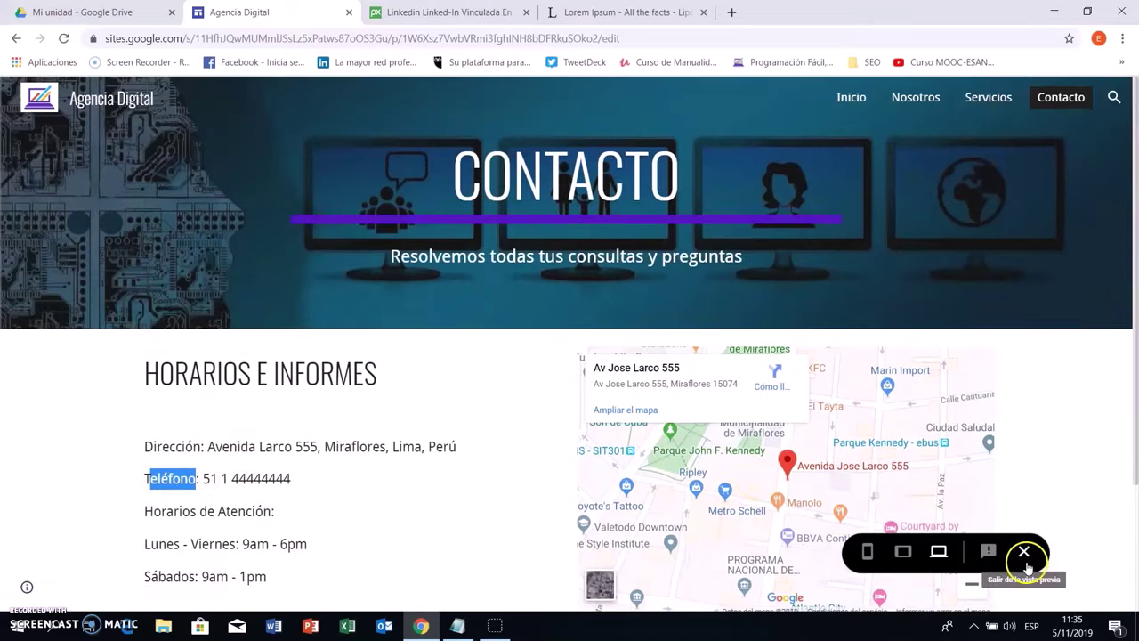
scroll(1077, 419, "down", 2)
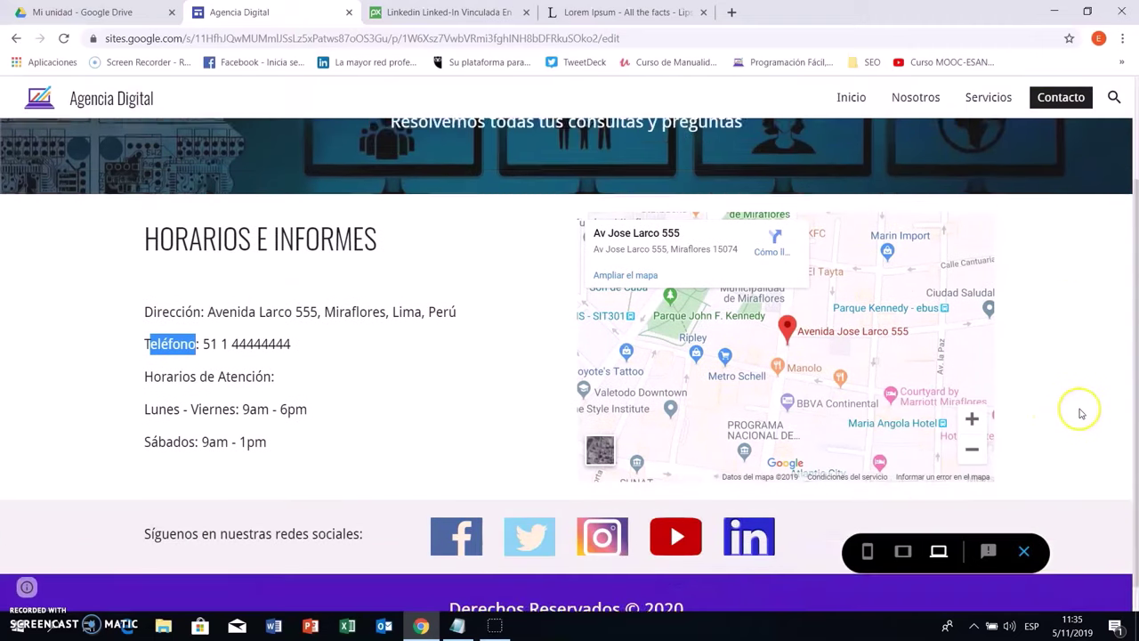
scroll(1081, 413, "down", 1)
left_click(1023, 551)
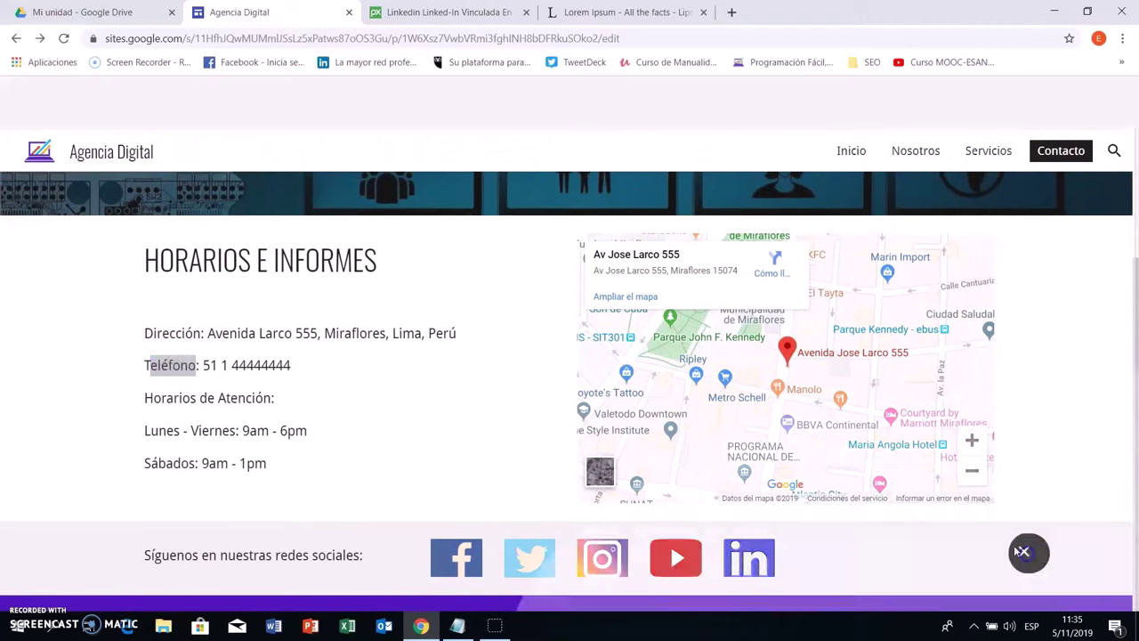
scroll(288, 407, "down", 1)
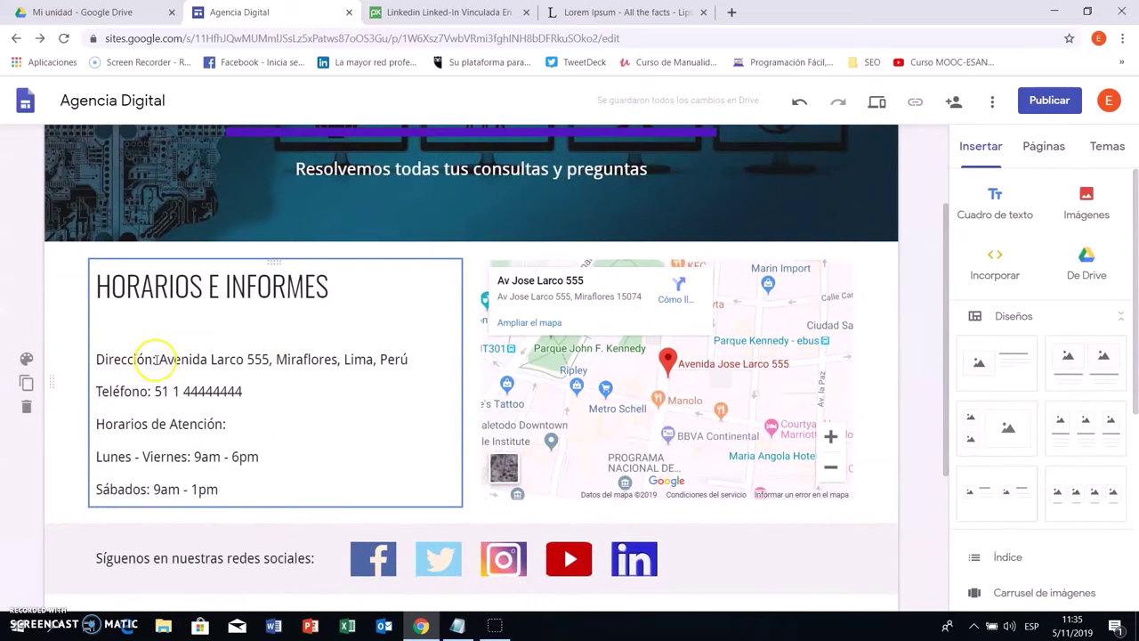
left_click_drag(156, 359, 92, 359)
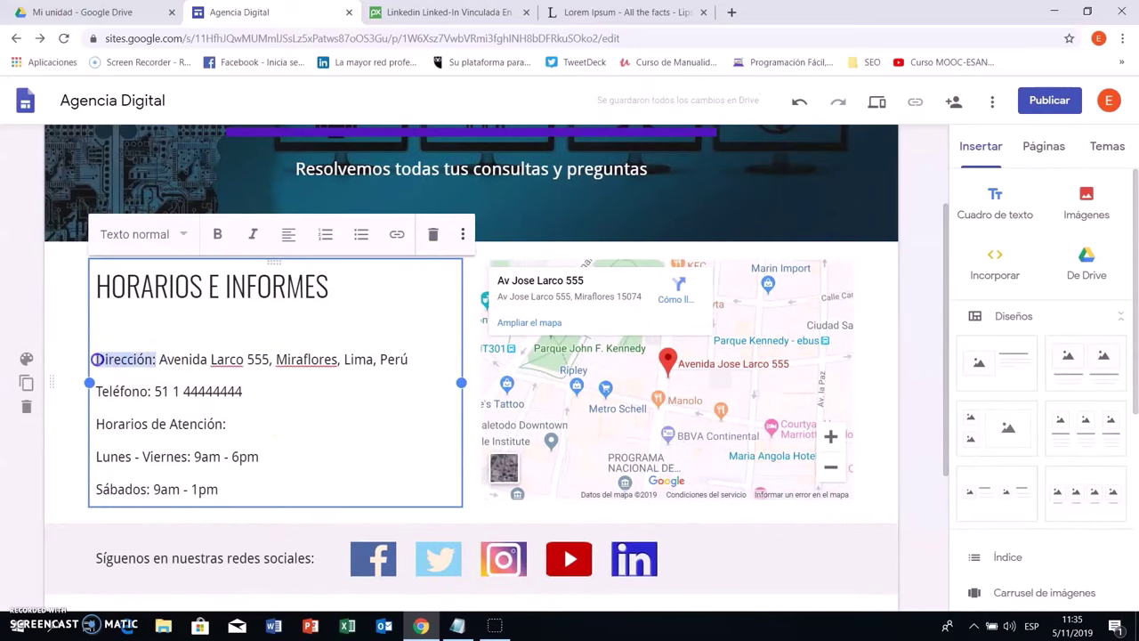
left_click(217, 234)
left_click(135, 392)
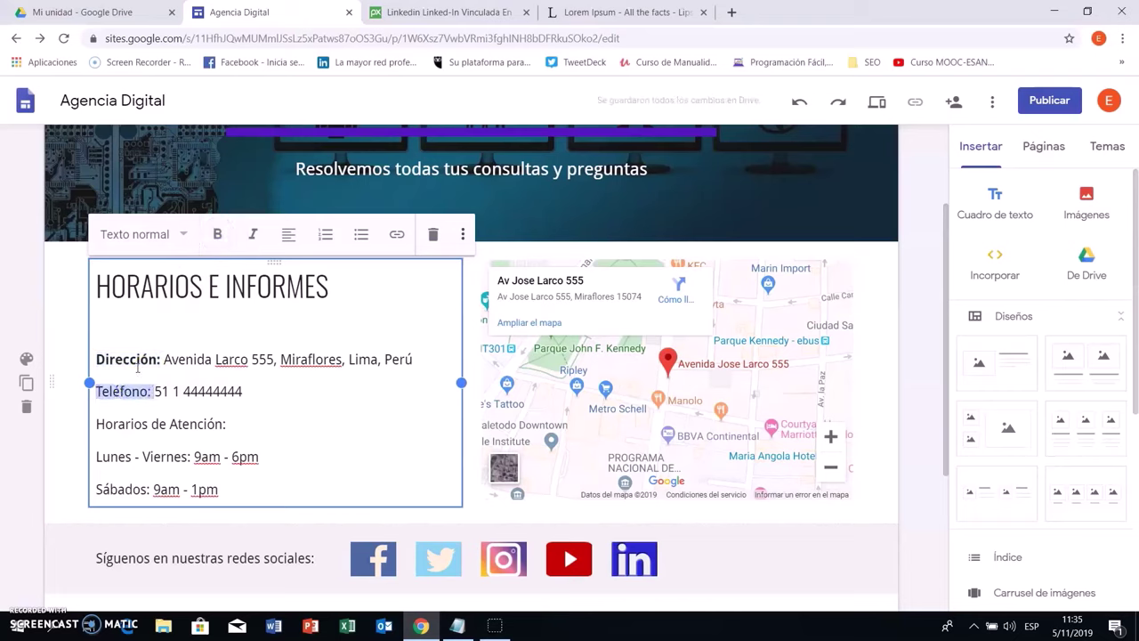
left_click(218, 236)
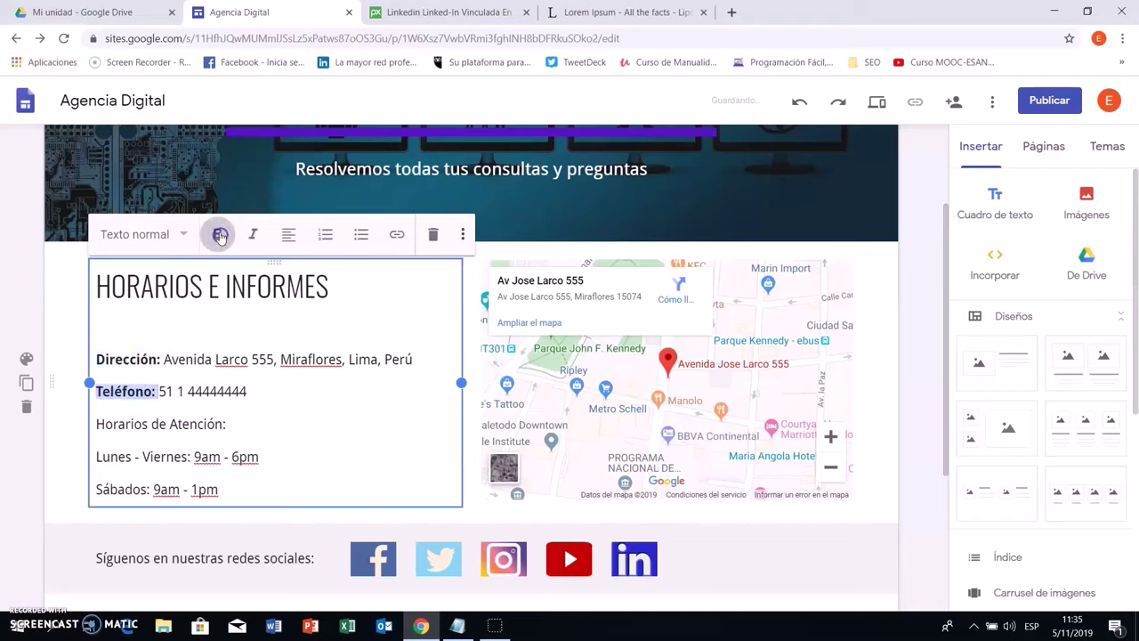
left_click(231, 424)
left_click_drag(231, 424, 119, 424)
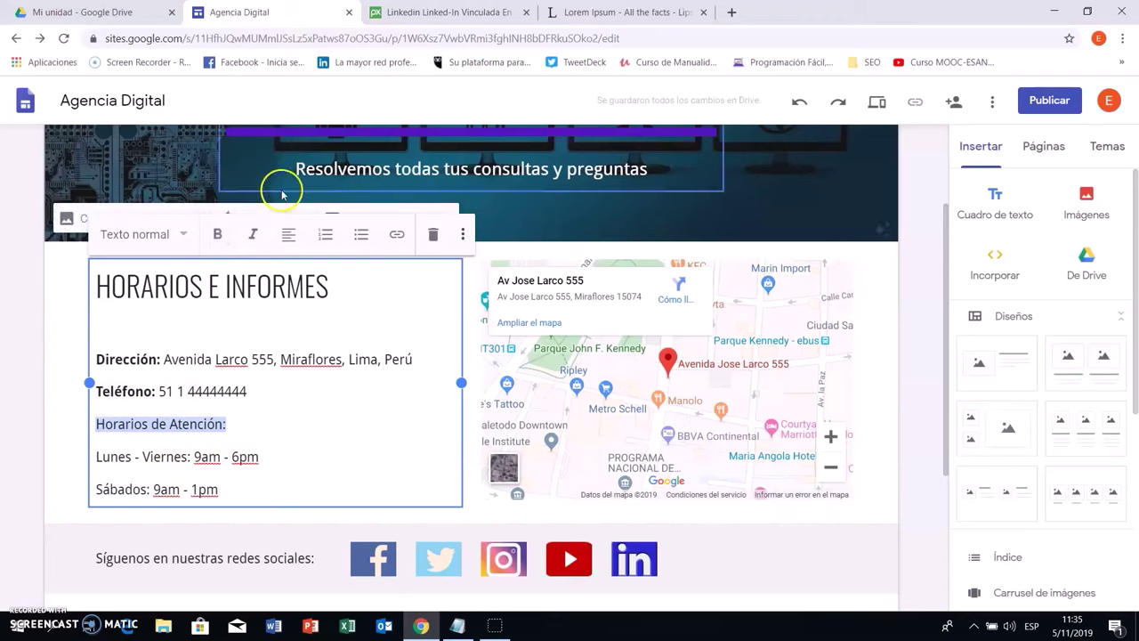
left_click(217, 234)
left_click(314, 415)
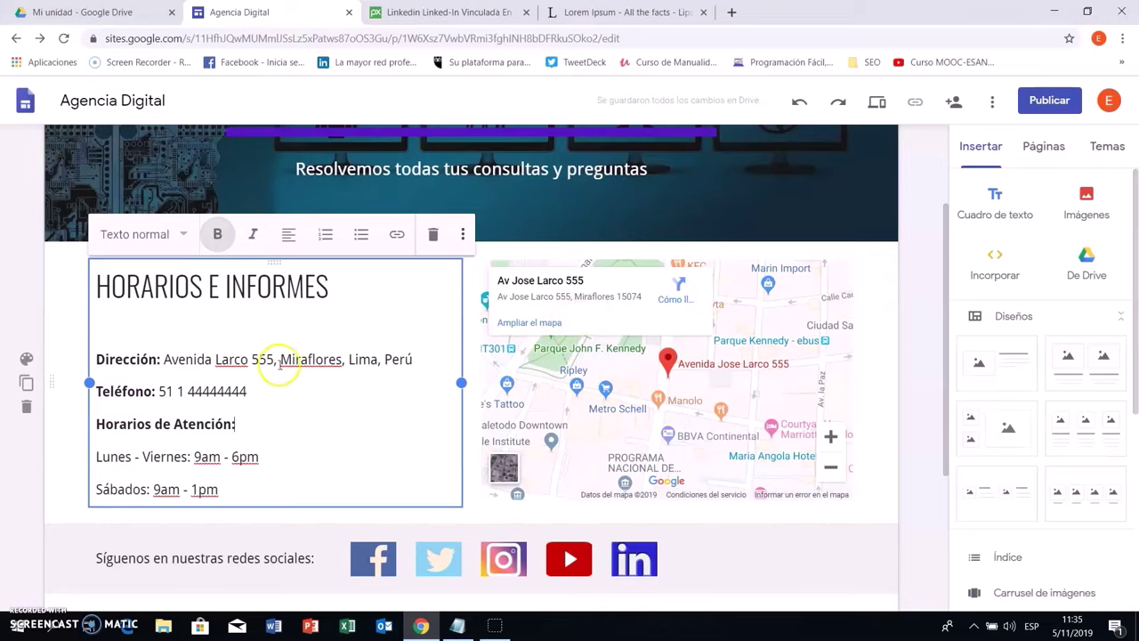
scroll(323, 383, "down", 3)
scroll(323, 383, "up", 3)
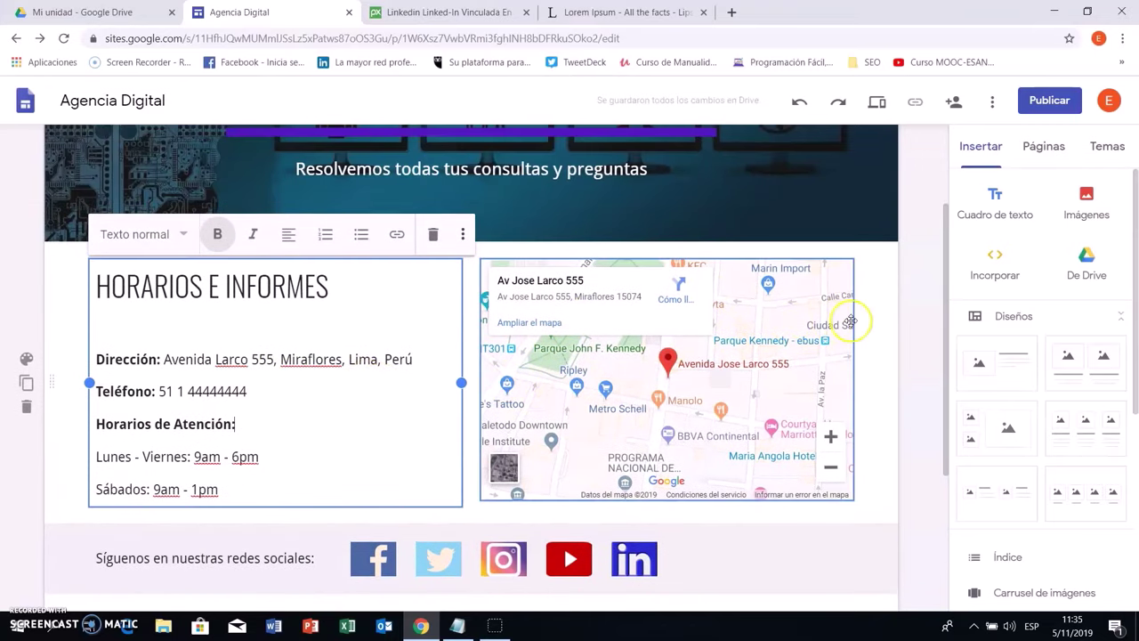
scroll(206, 420, "up", 2)
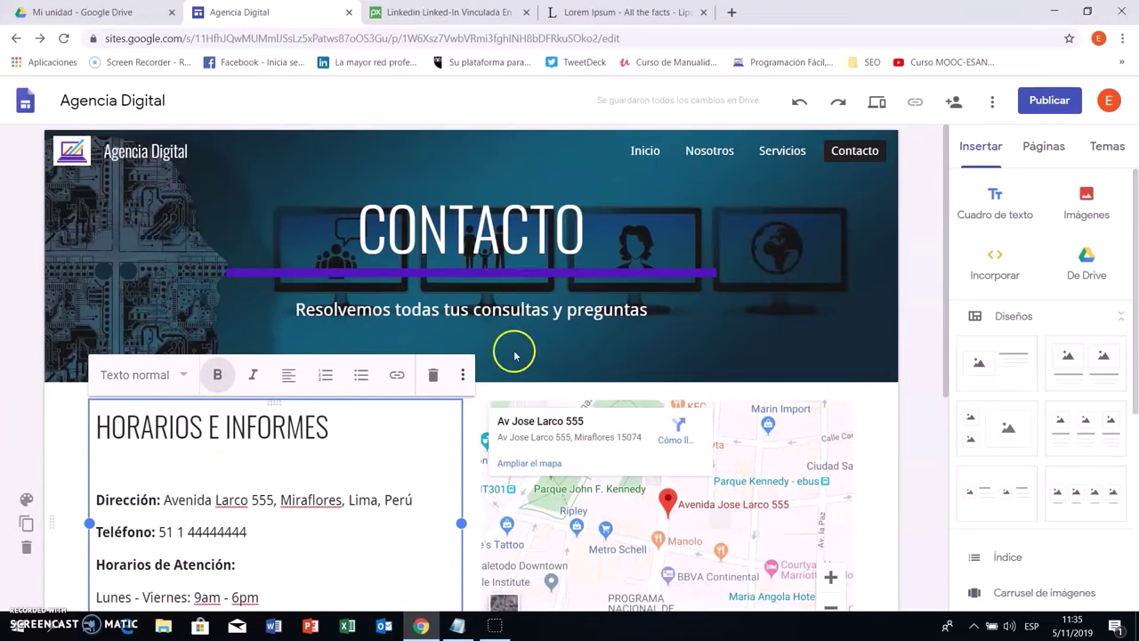
Step: On Servicios, relink the ACCEDE A NUESTROS SERVICIOS button from Inicio to Página: Contacto
left_click(782, 153)
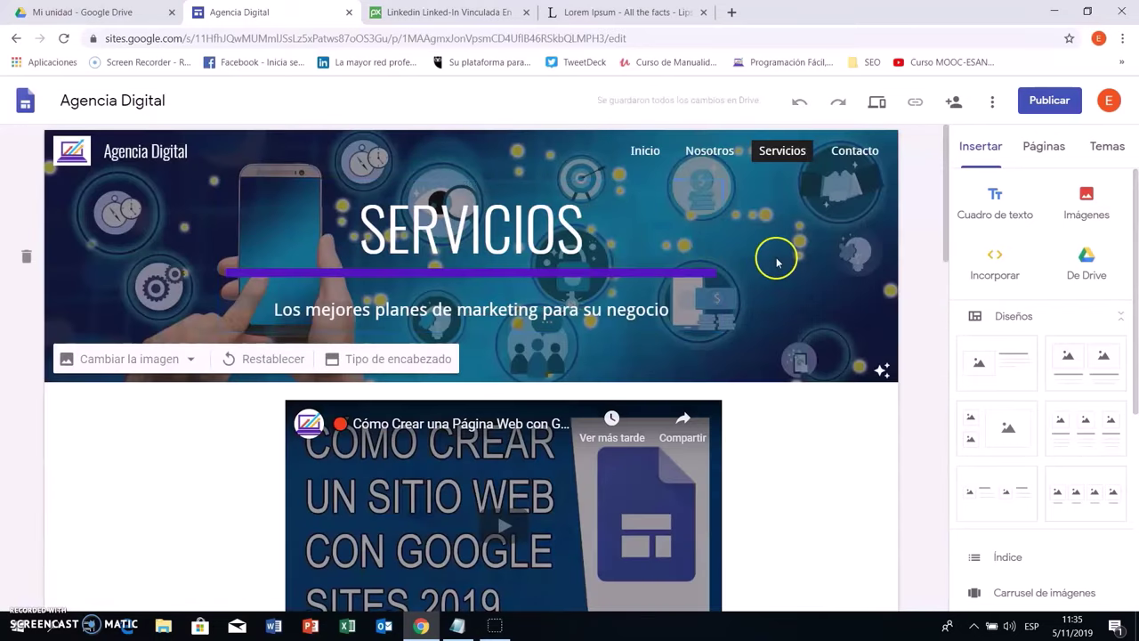
scroll(800, 261, "down", 5)
scroll(800, 260, "down", 8)
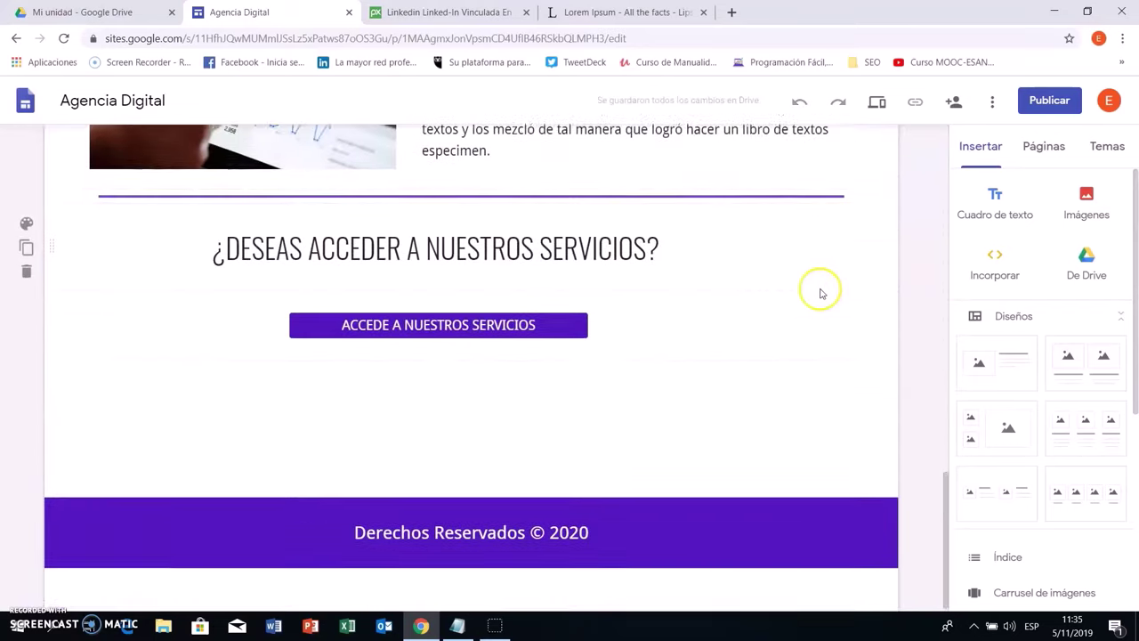
left_click(521, 322)
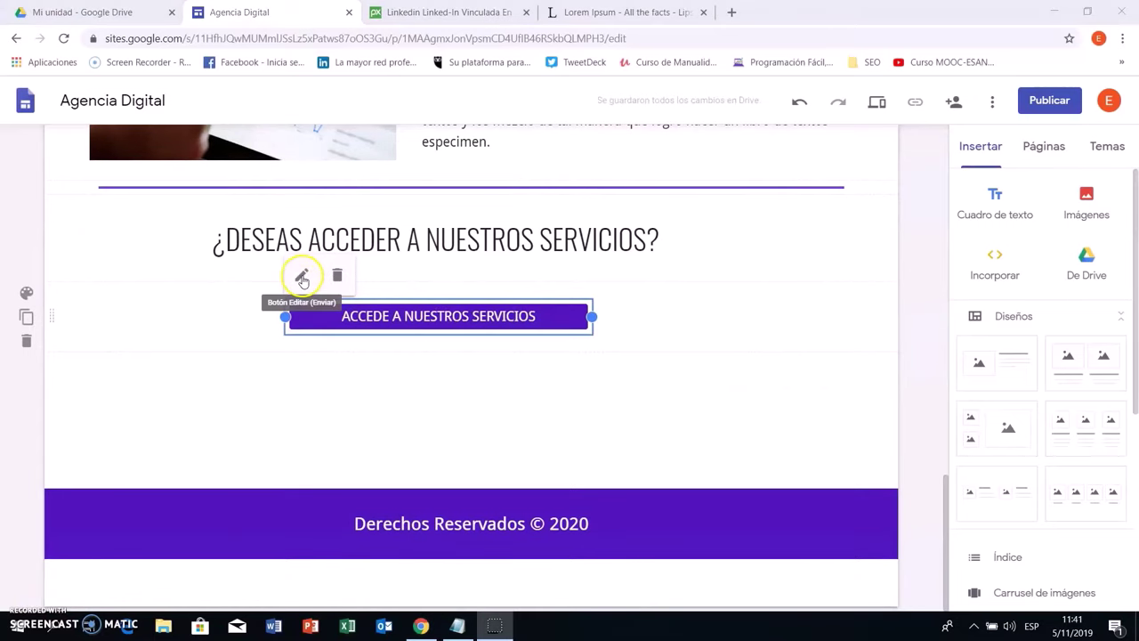
left_click(301, 275)
left_click(509, 384)
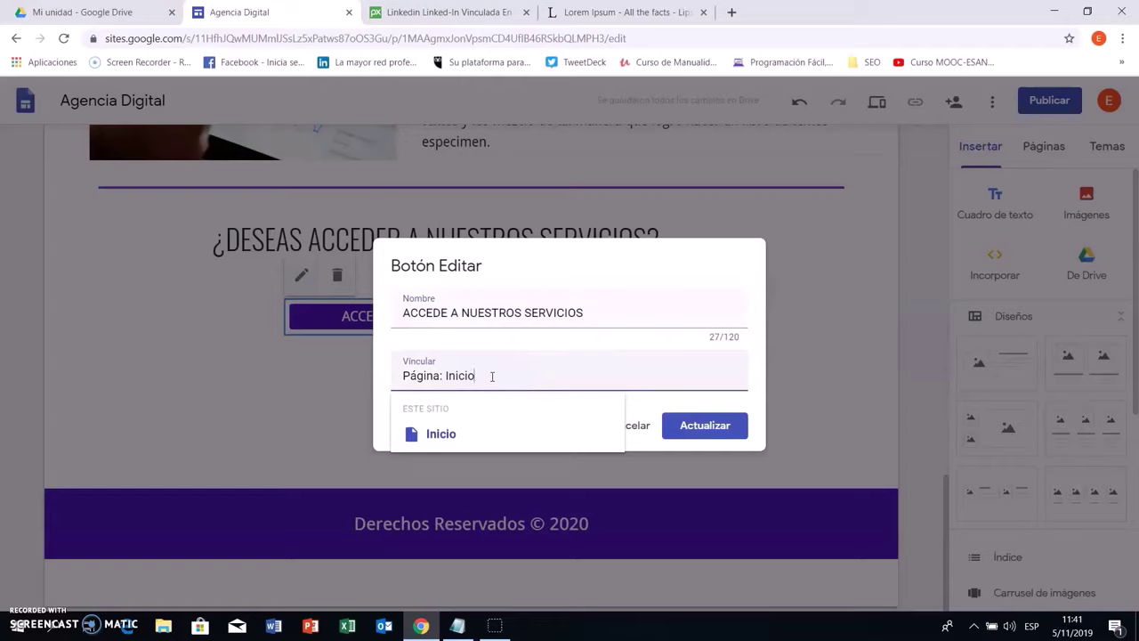
type("C")
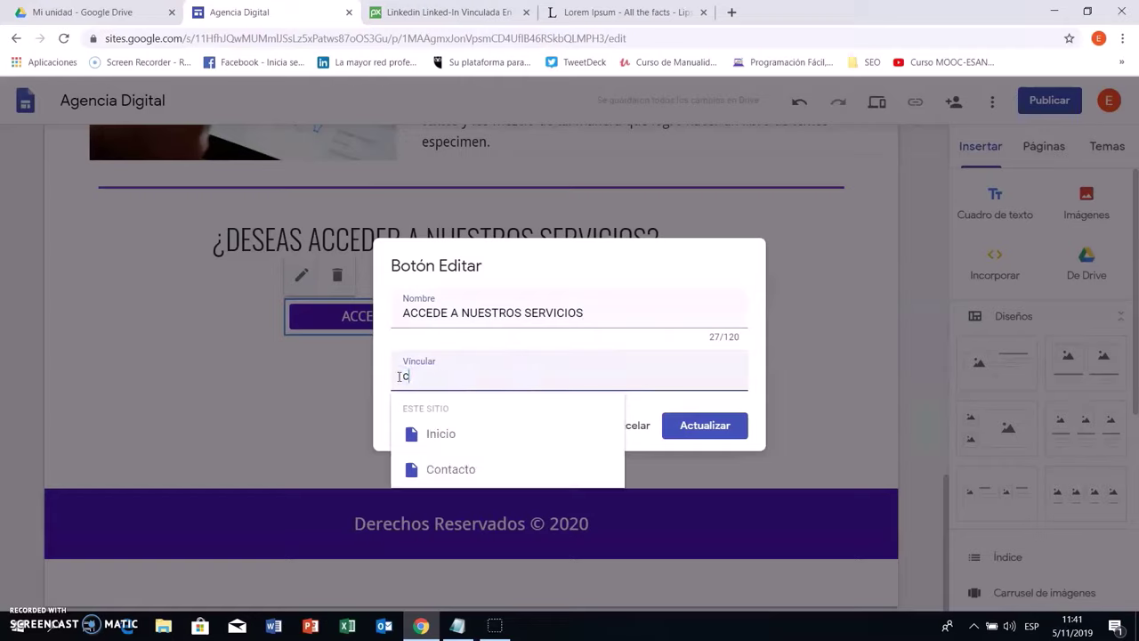
type("ont")
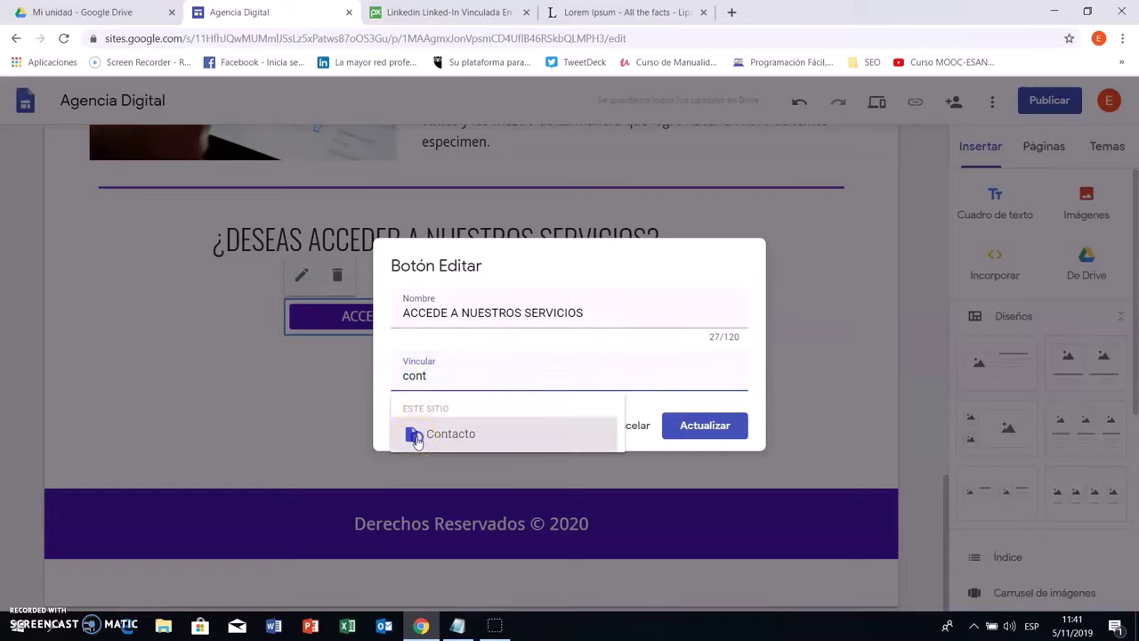
left_click(436, 433)
left_click(703, 428)
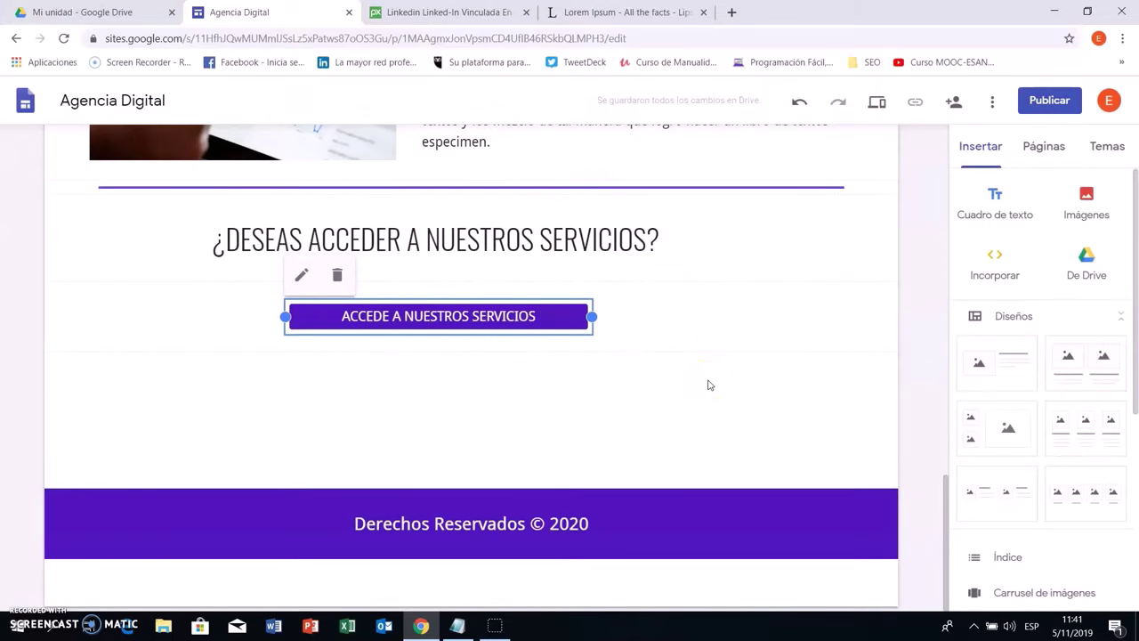
scroll(707, 396, "up", 20)
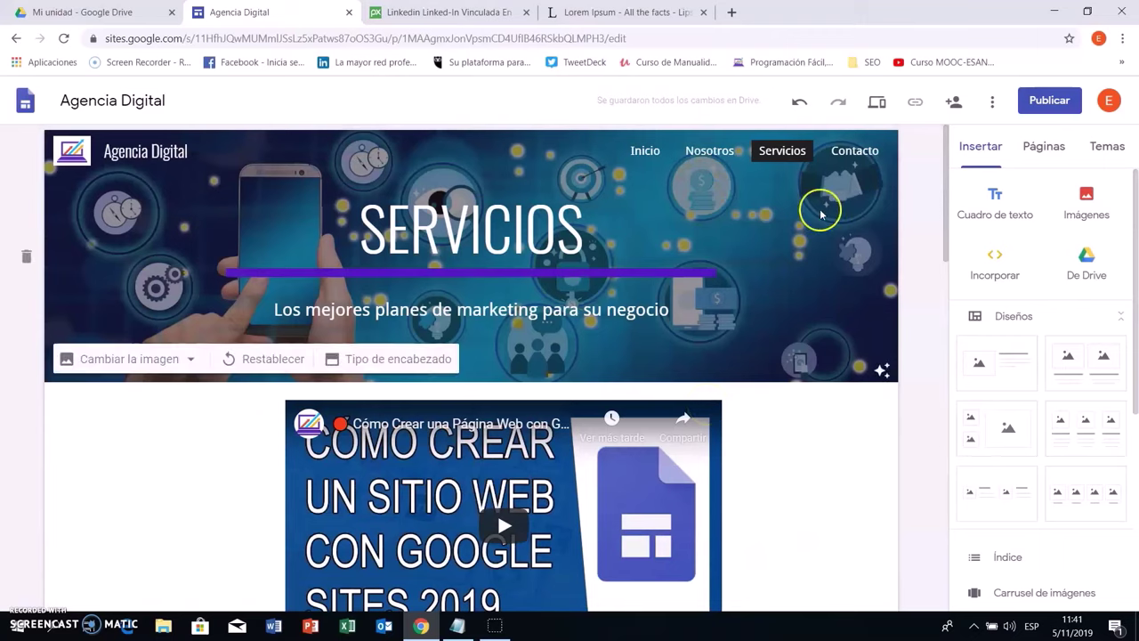
Step: Review the Contacto page's Horarios e Informes text, then switch to Google Drive's Mi unidad
left_click(854, 151)
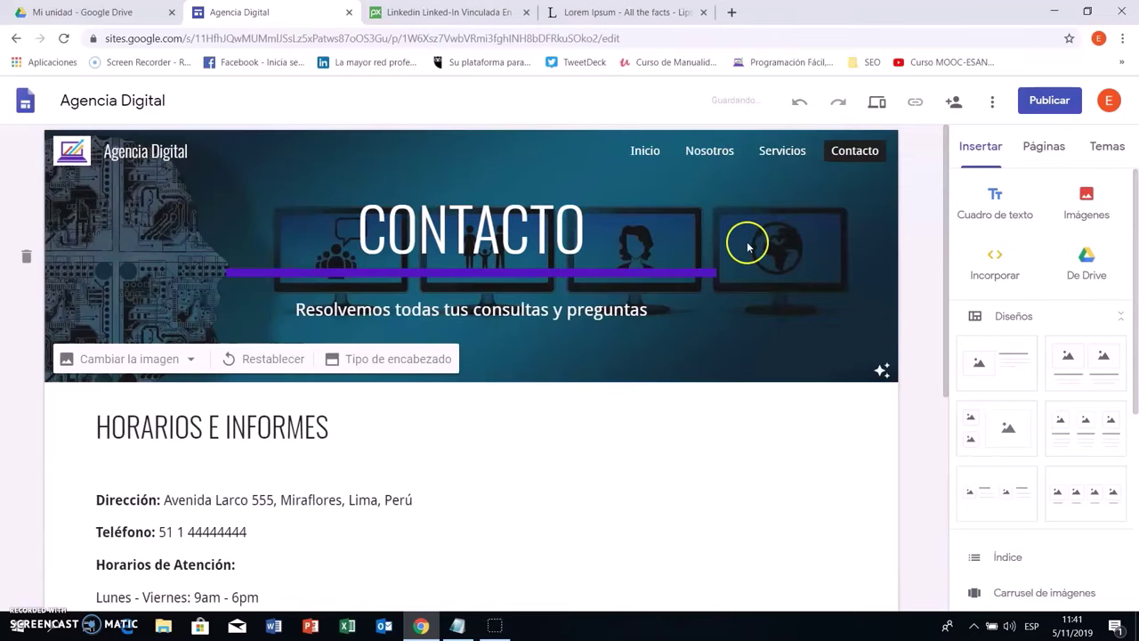
scroll(544, 431, "down", 2)
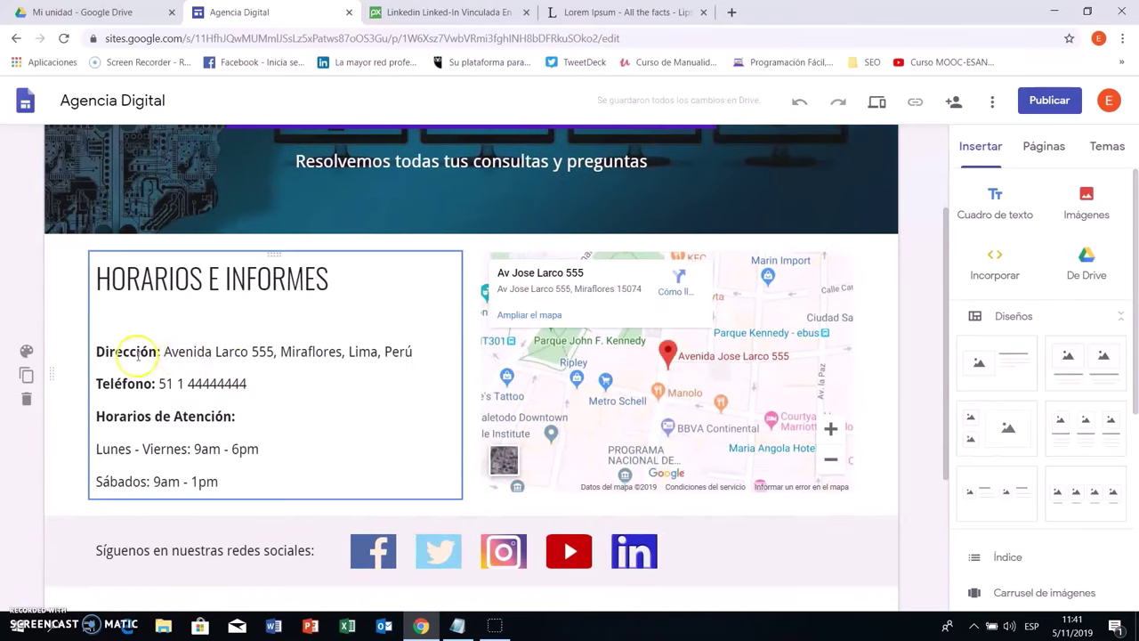
left_click(156, 353)
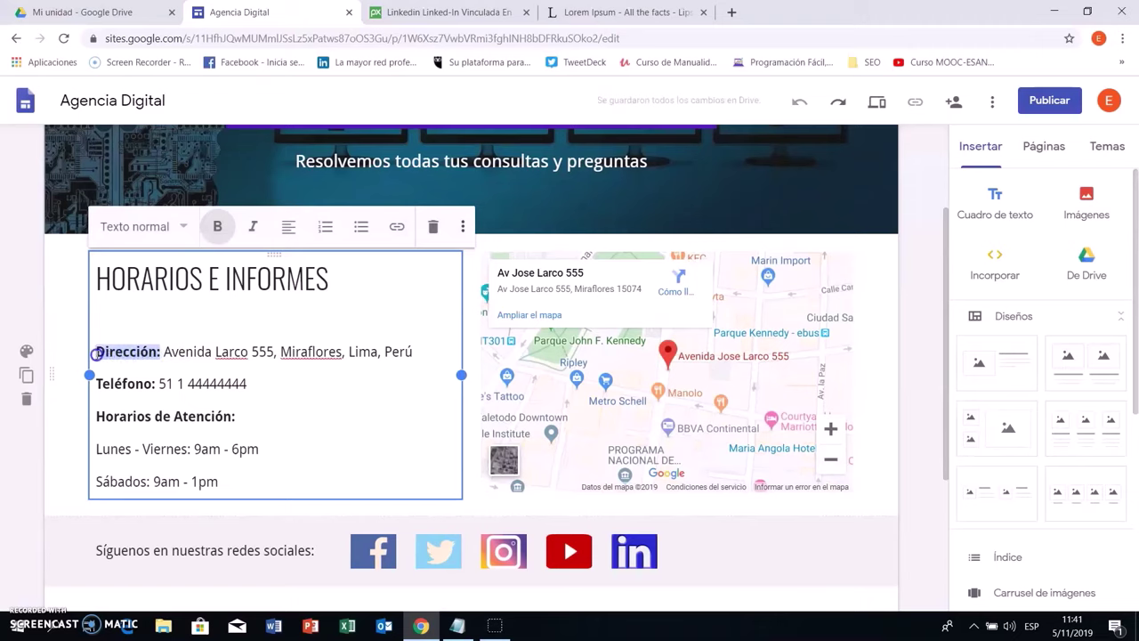
left_click(189, 385)
left_click(406, 368)
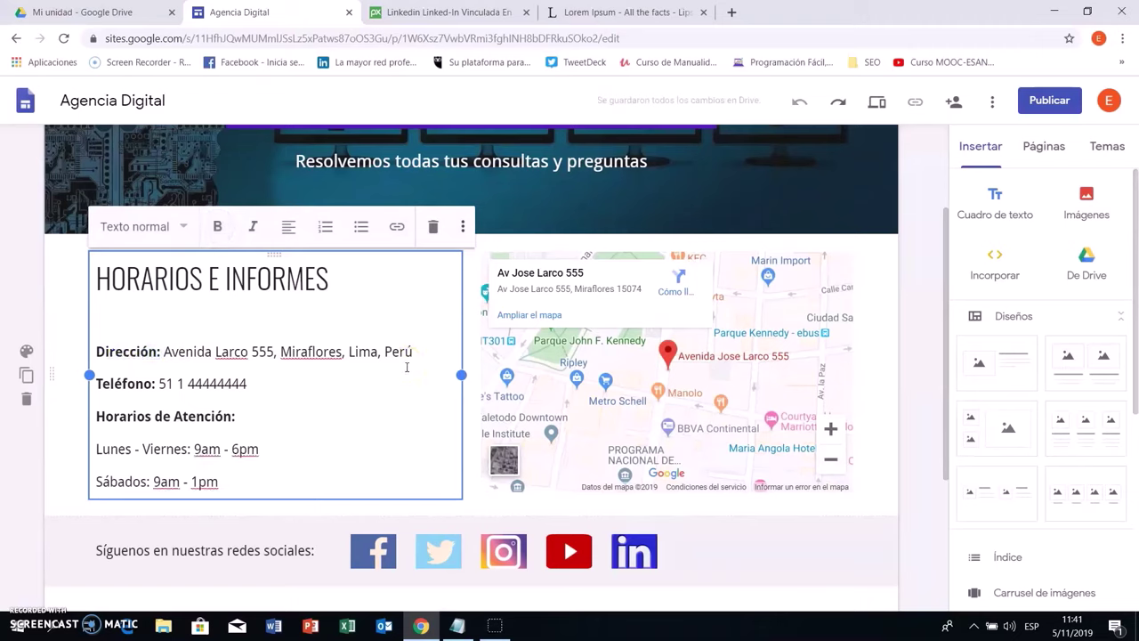
scroll(361, 378, "down", 3)
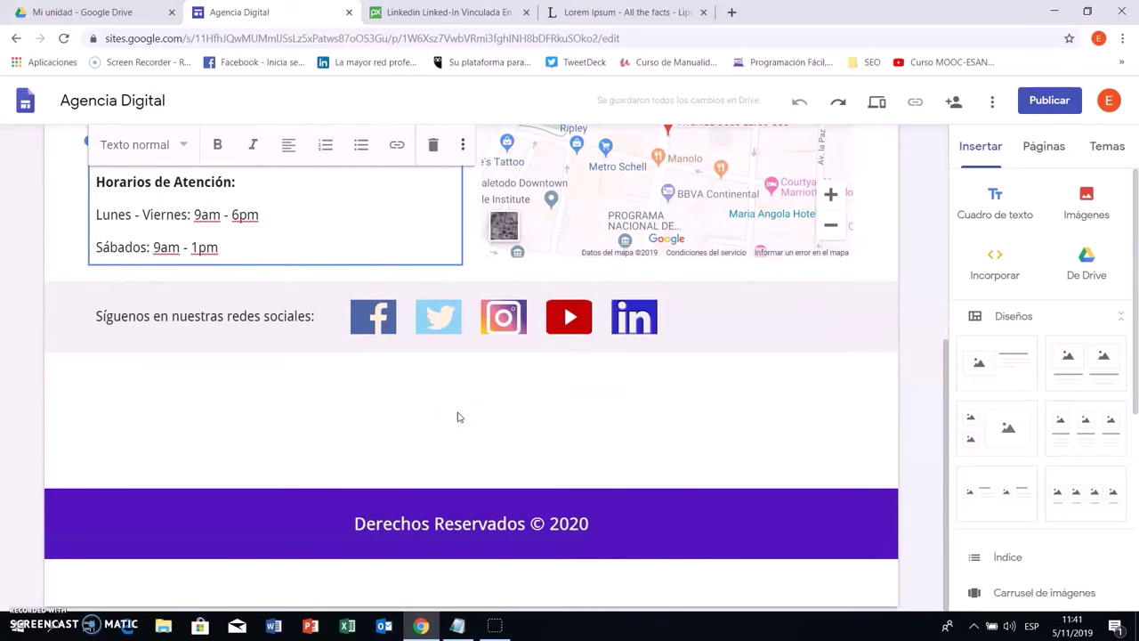
left_click(82, 12)
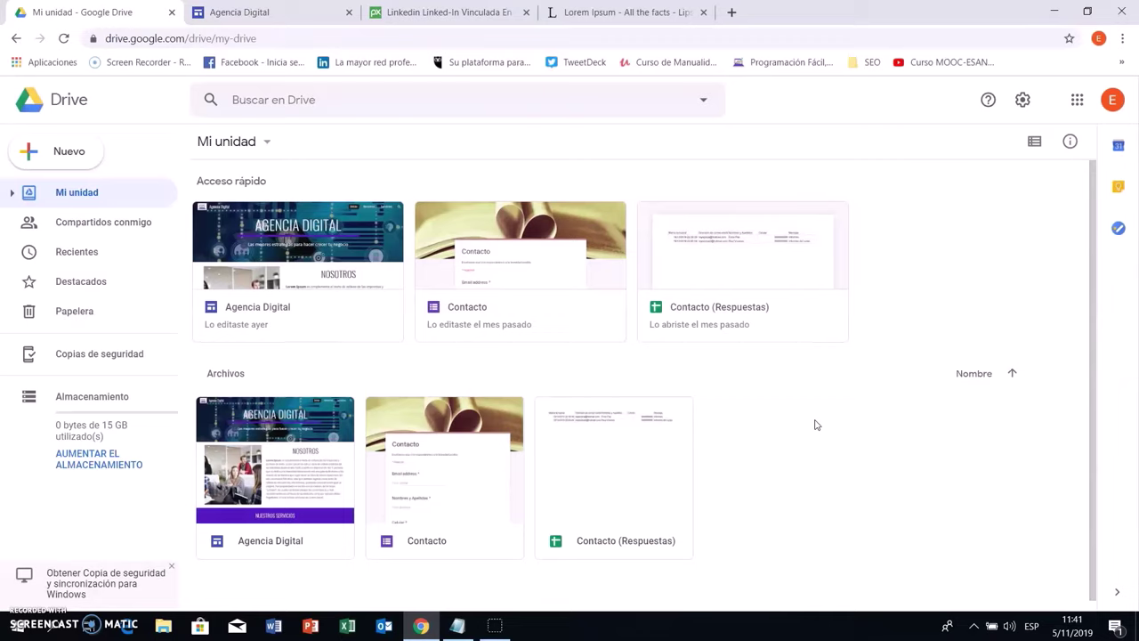
Step: From Drive's Nuevo menu, create a blank form via Más > Formularios de Google
left_click(72, 159)
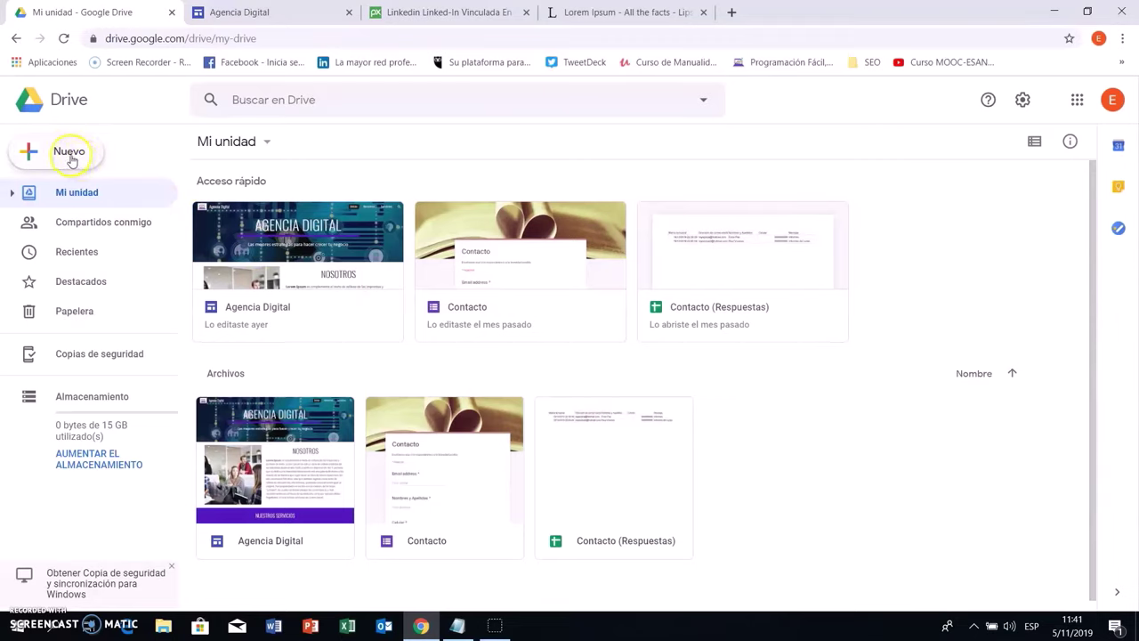
left_click(72, 160)
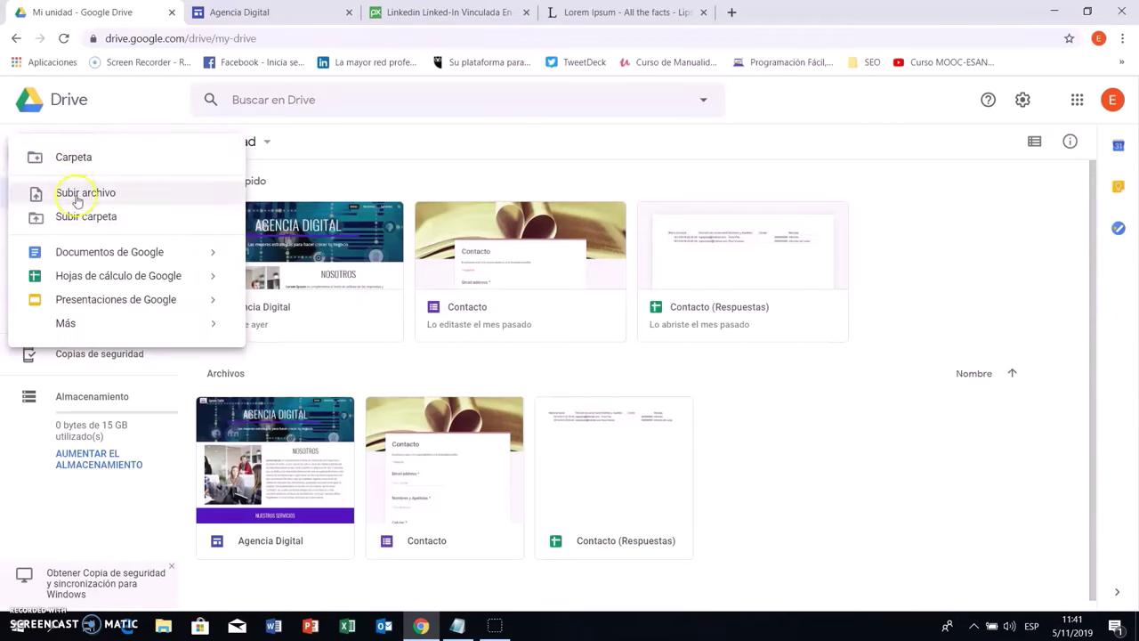
mouse_move(120, 323)
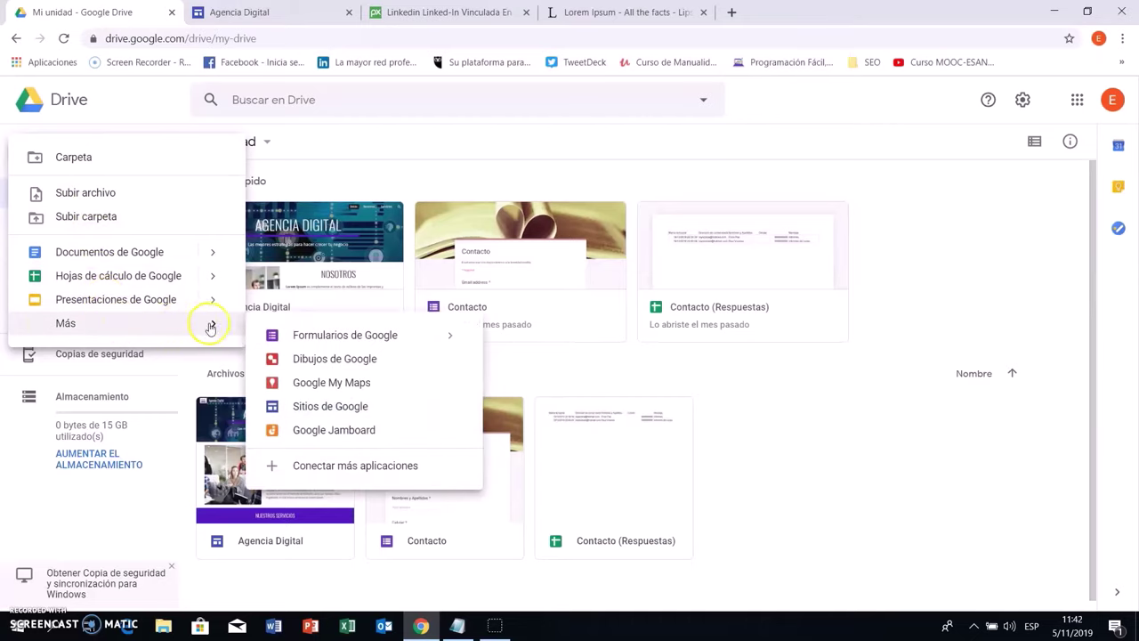
left_click(303, 337)
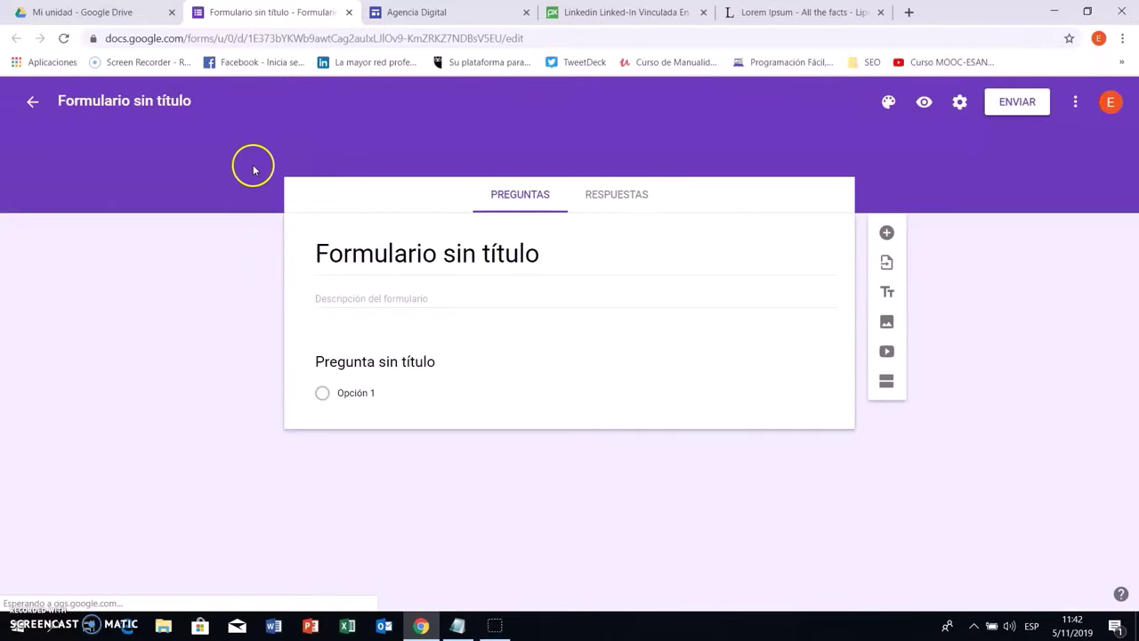
left_click(476, 256)
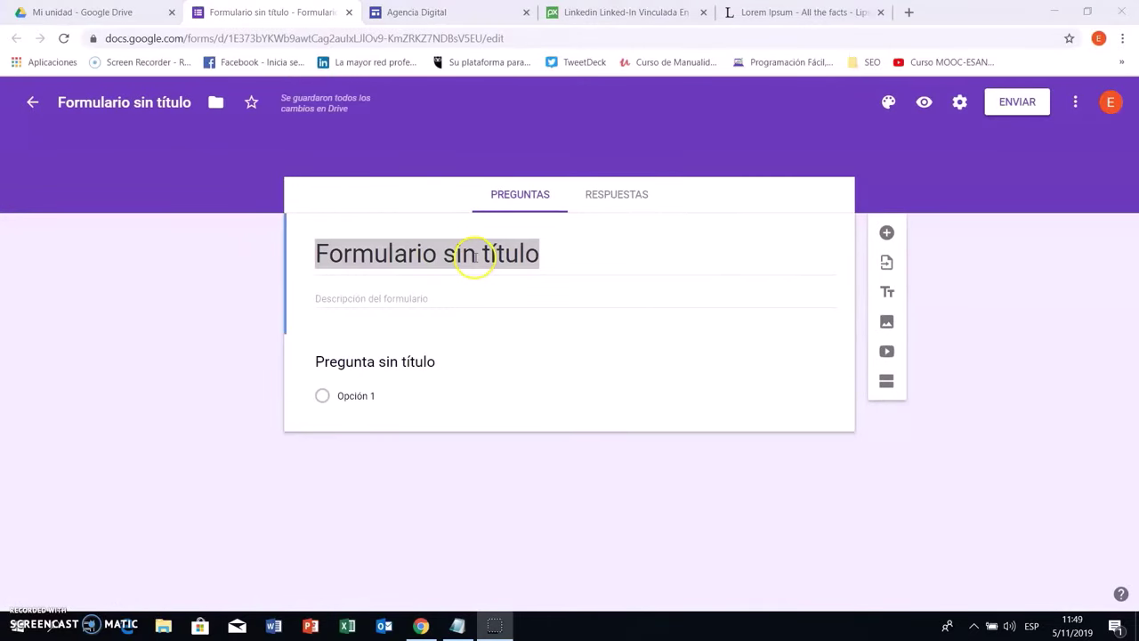
Step: Title the form 'Contacto' and copy the welcome sentence from the notes
left_click(573, 252)
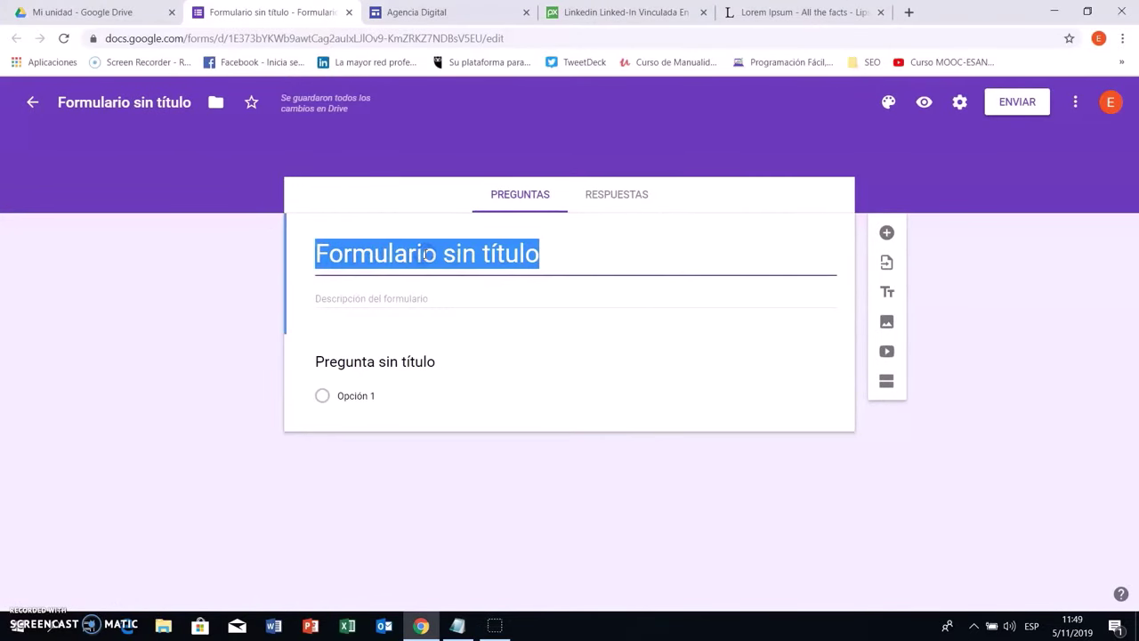
type("Cont")
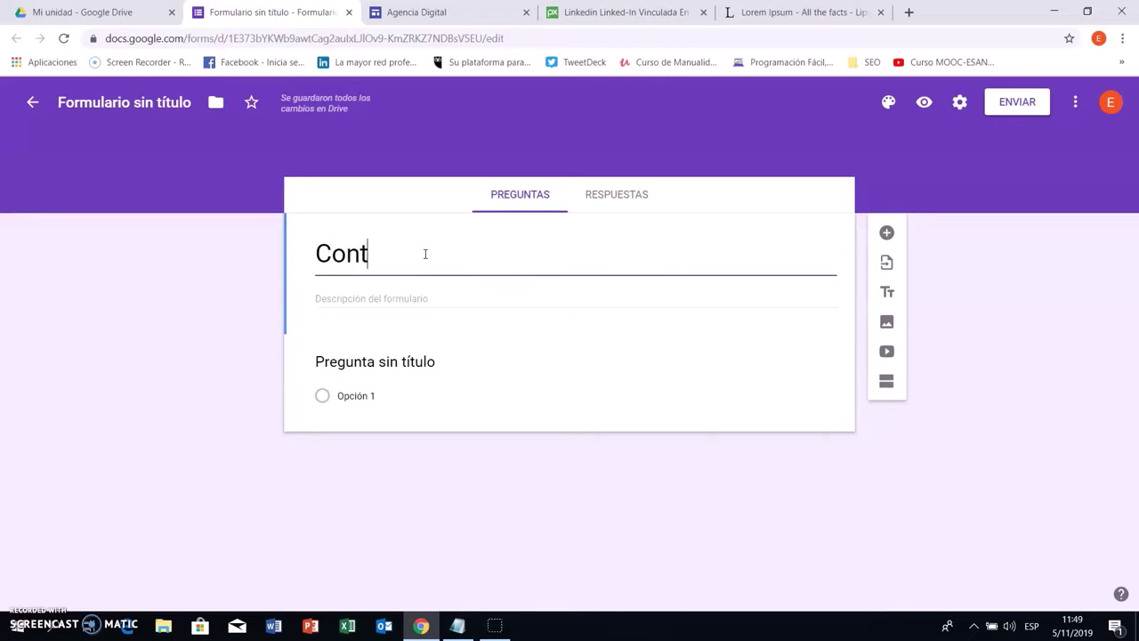
type("acto")
left_click(437, 299)
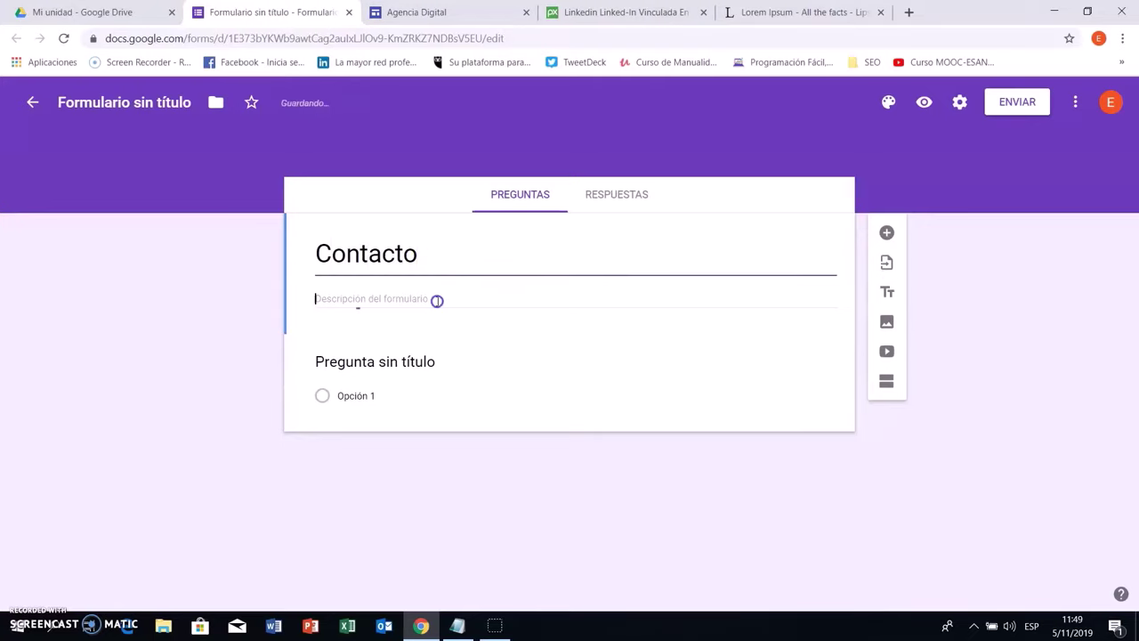
left_click(457, 626)
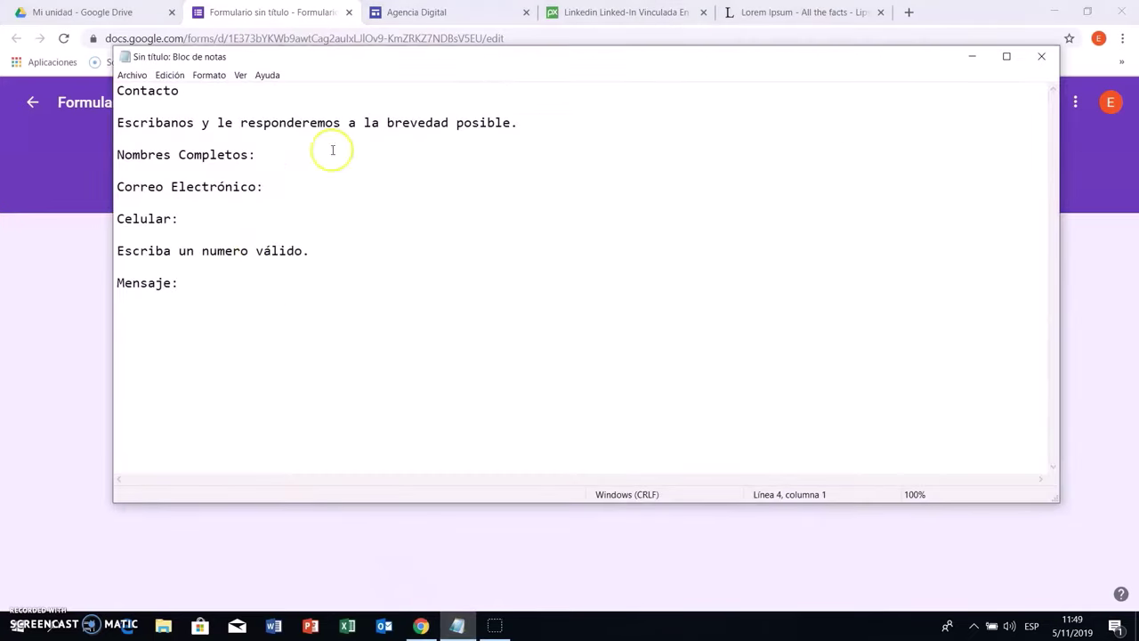
left_click_drag(523, 123, 124, 123)
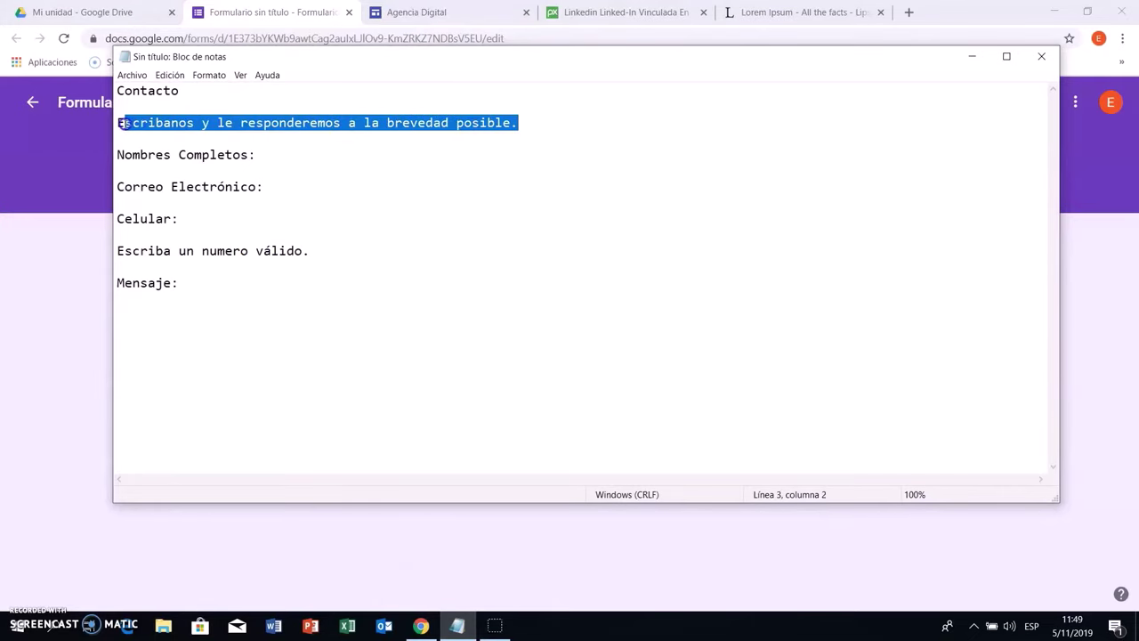
right_click(127, 125)
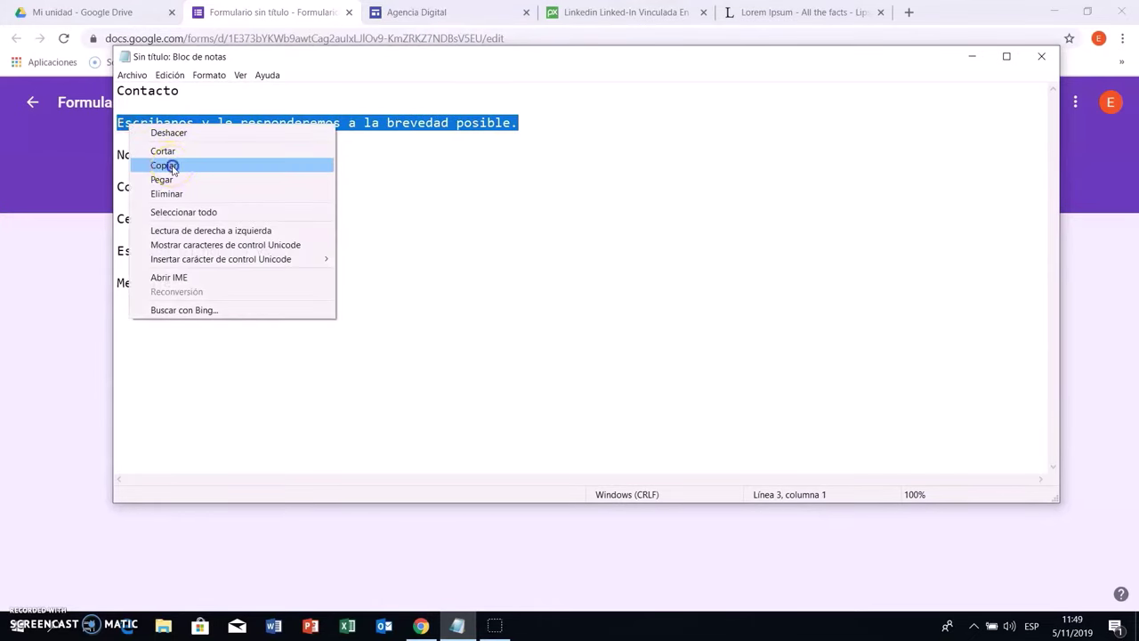
left_click(173, 167)
left_click(971, 56)
Step: Paste the sentence as the form description and correct 'Escribanos' to 'Escribenos'
left_click(374, 300)
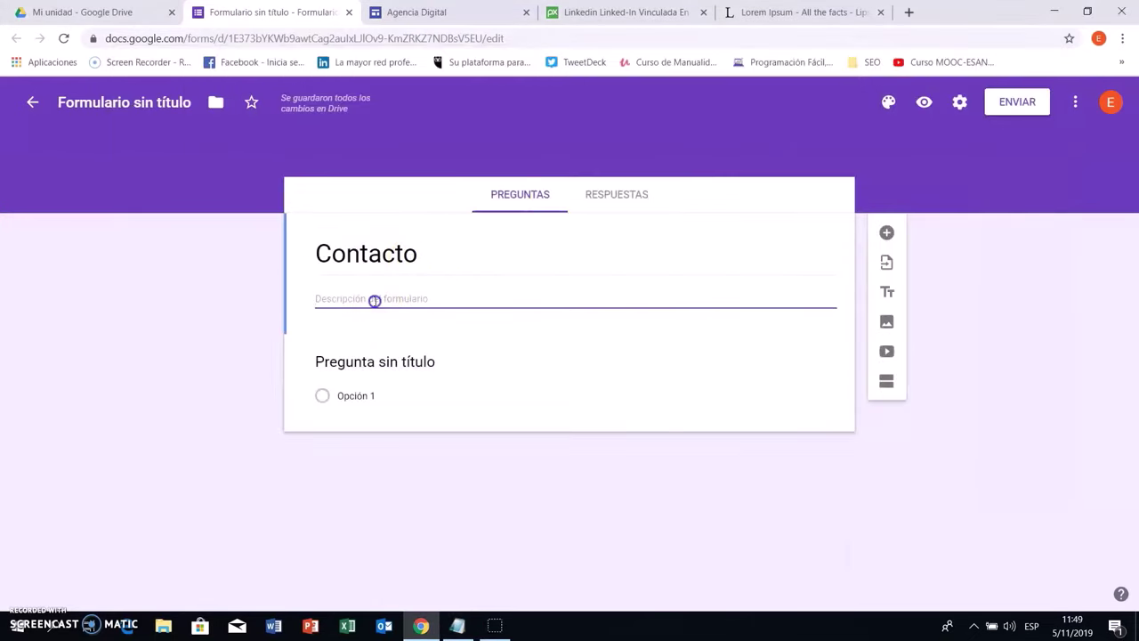
right_click(375, 300)
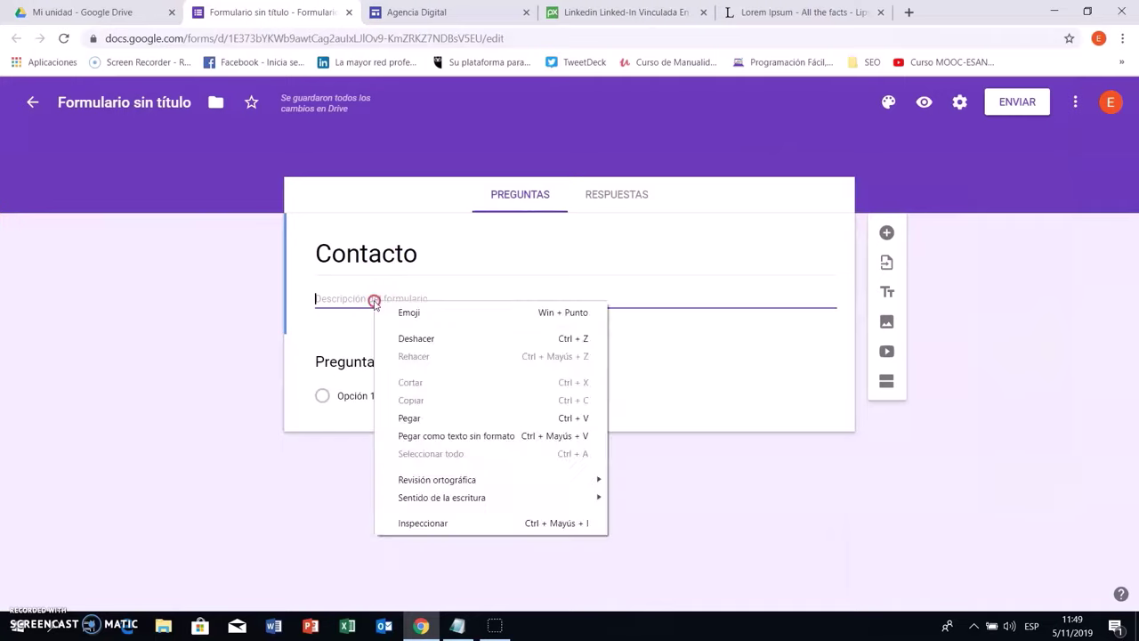
left_click(409, 417)
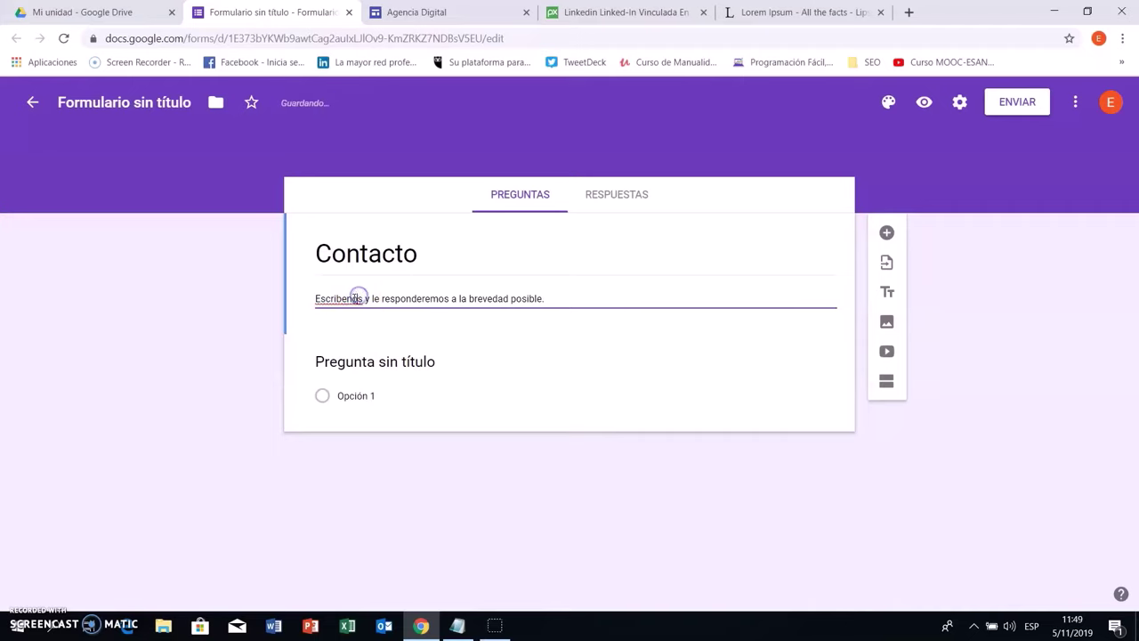
right_click(359, 297)
left_click(383, 307)
Step: Copy 'Nombres Completos:' from the notes and open the untitled question for editing
left_click(457, 625)
left_click_drag(255, 156, 116, 156)
right_click(127, 159)
left_click(161, 199)
left_click(969, 57)
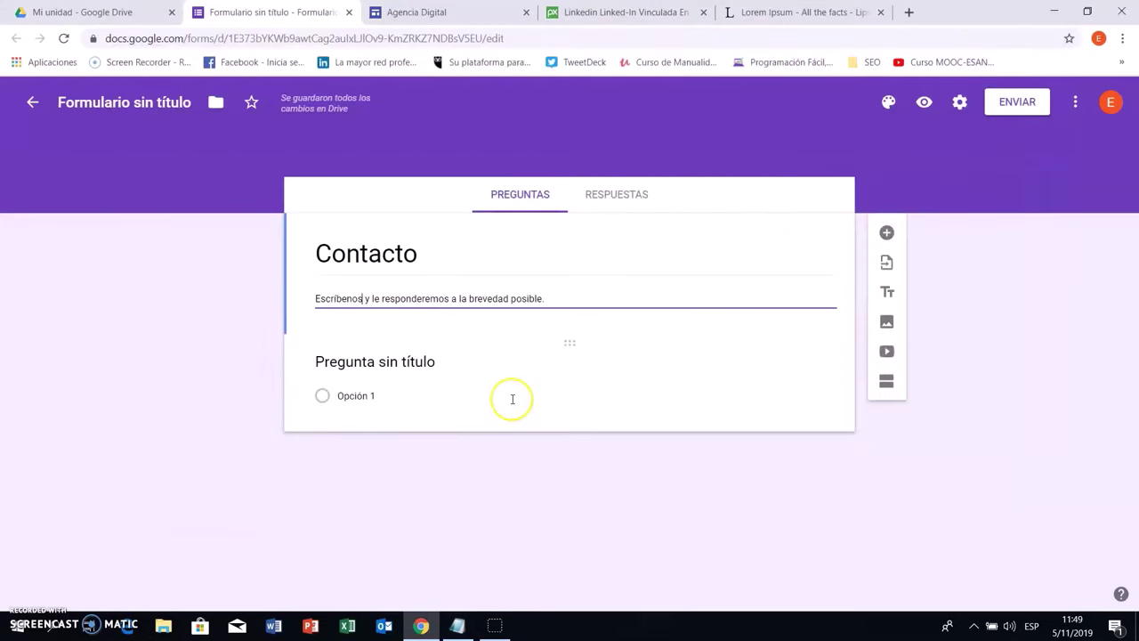
left_click(435, 362)
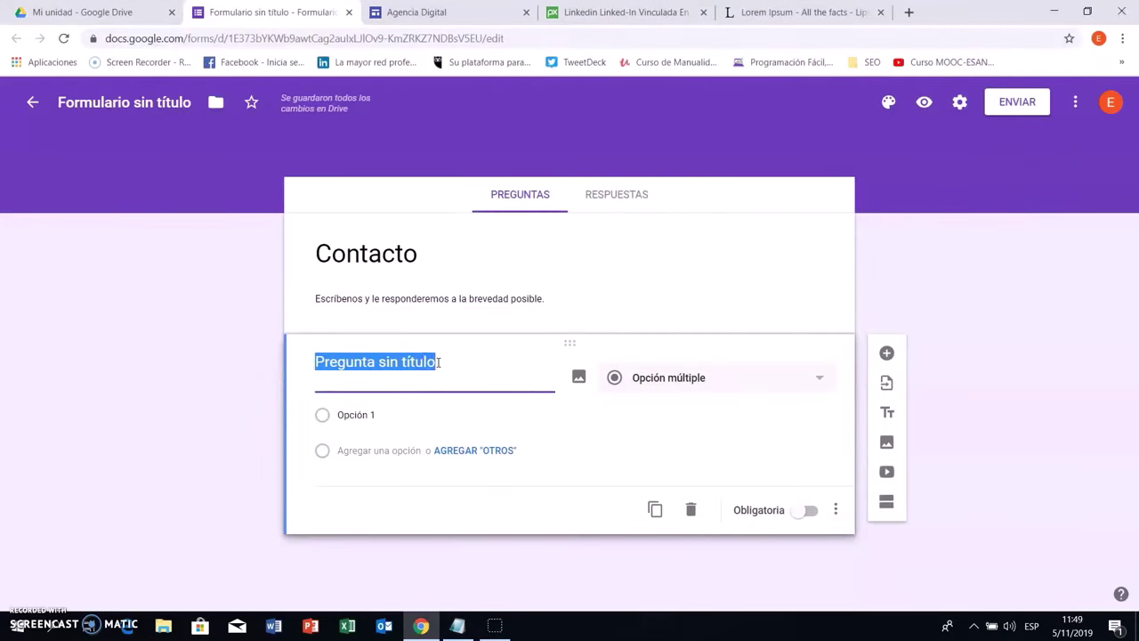
Step: Title the first question 'Nombres Completos:', make it required, and duplicate it
key("ctrl+v")
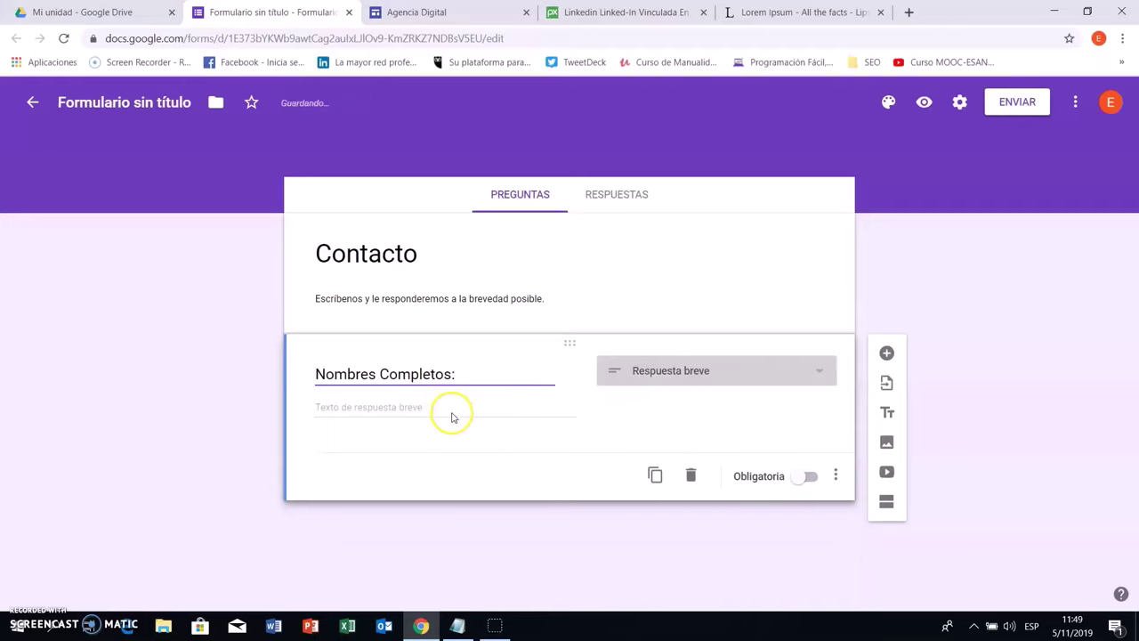
left_click(676, 372)
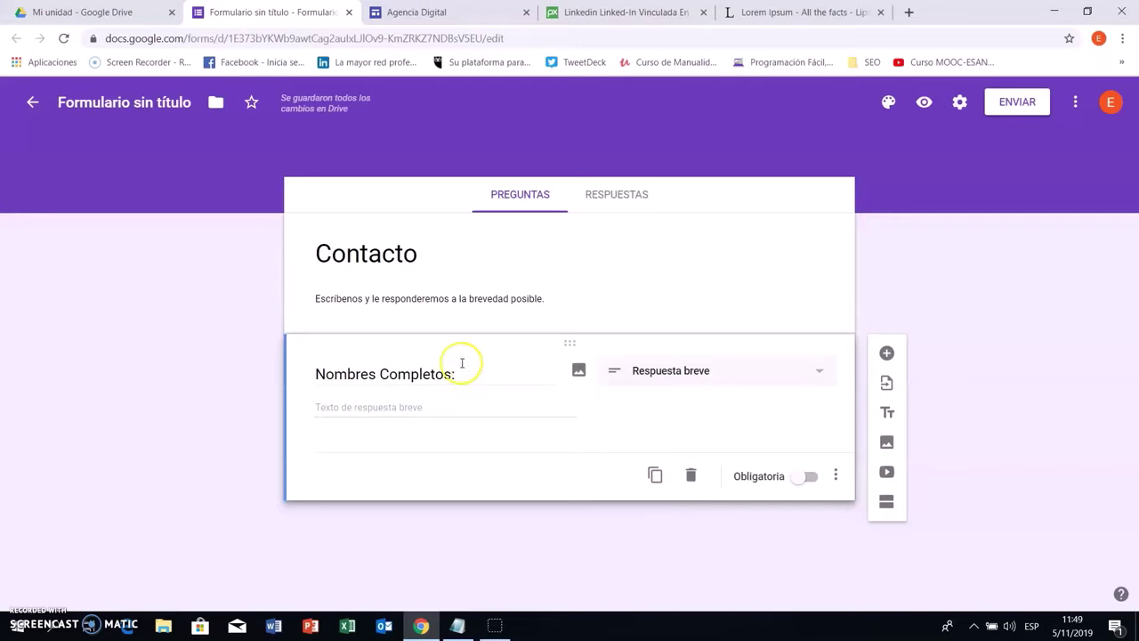
left_click(810, 478)
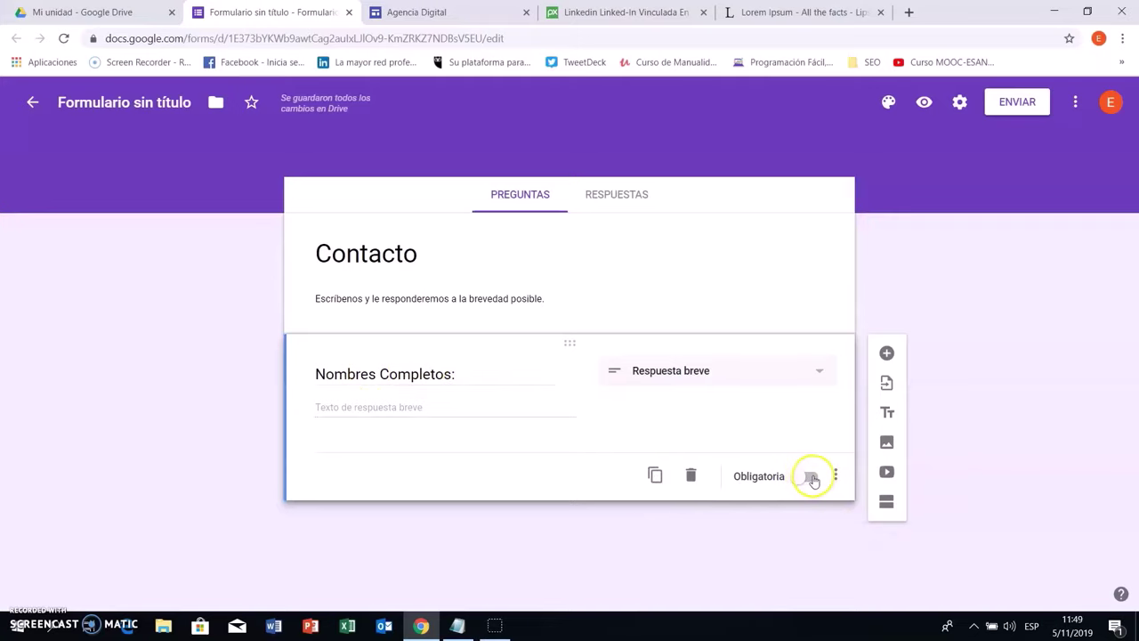
left_click(655, 478)
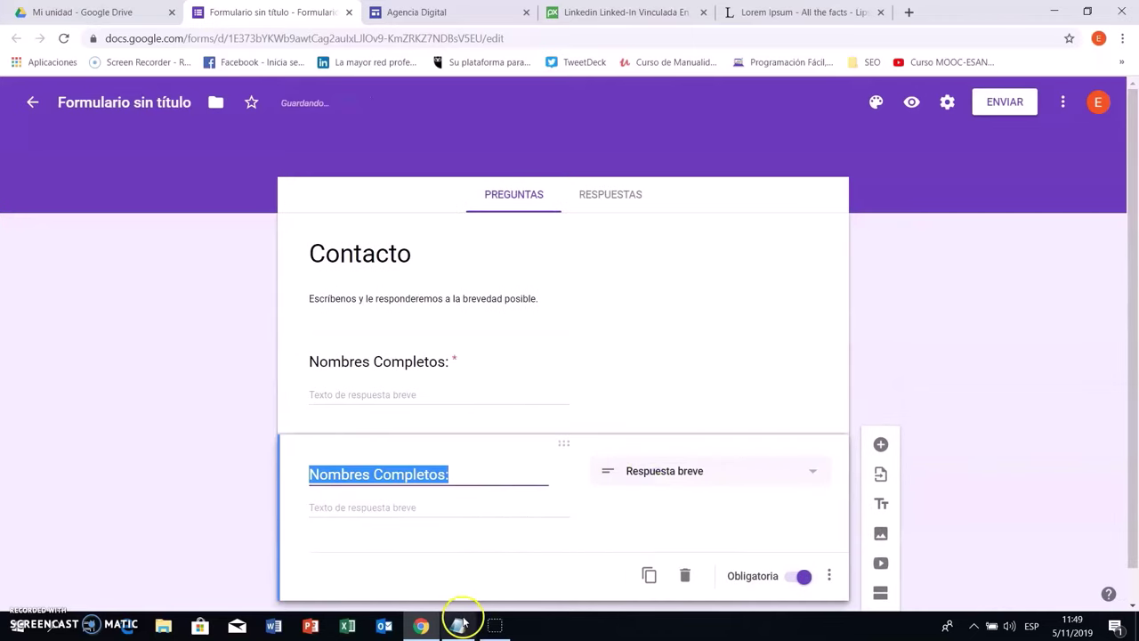
Step: Replace the duplicated question's title with 'Correo Electrónico:' copied from the notes
left_click(459, 626)
left_click_drag(272, 186, 131, 187)
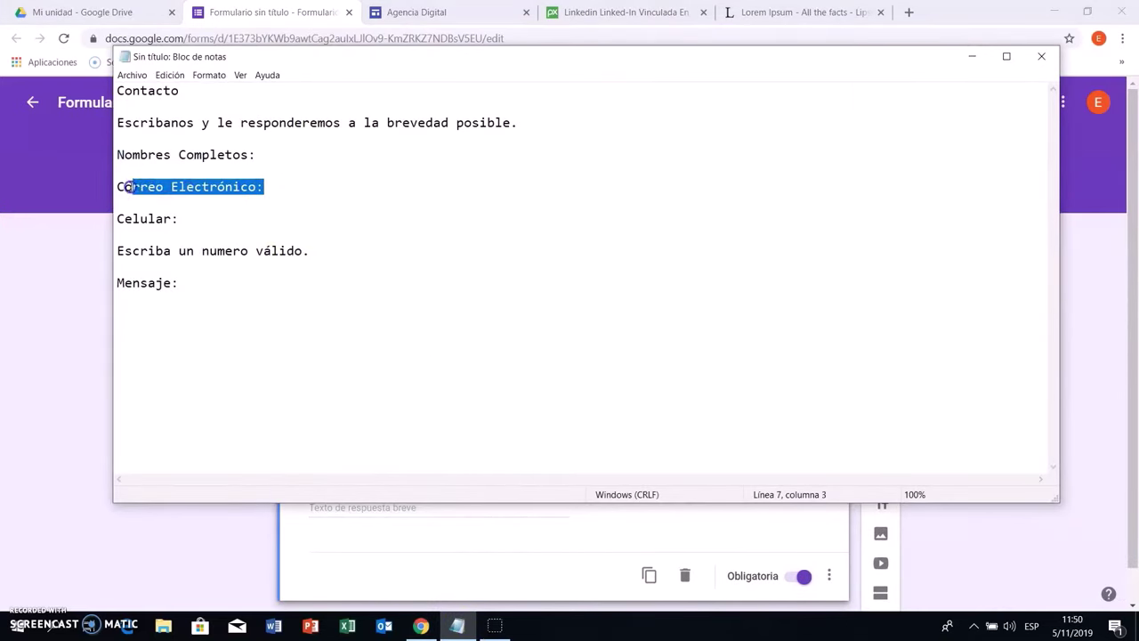
right_click(125, 187)
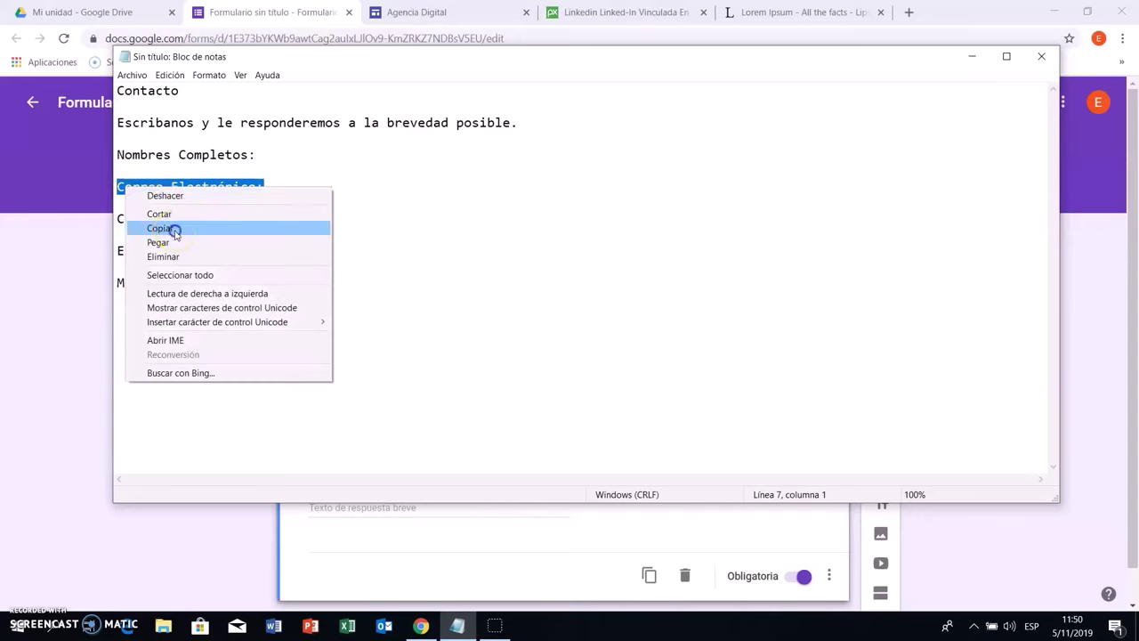
left_click(173, 227)
left_click(983, 63)
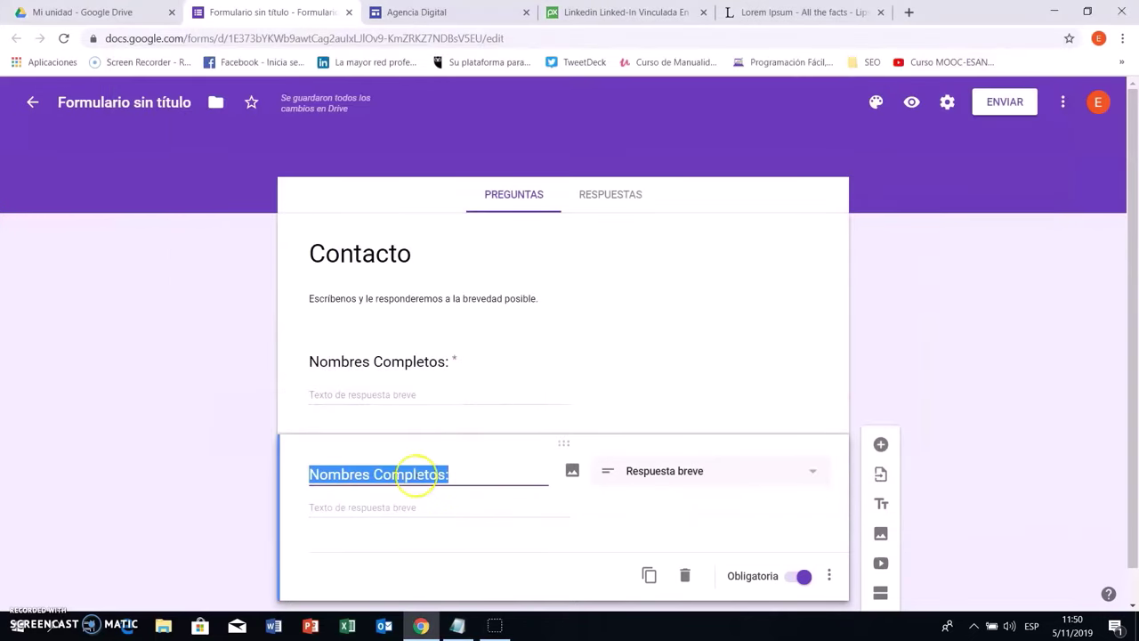
left_click(418, 475)
left_click_drag(416, 474, 313, 475)
right_click(318, 475)
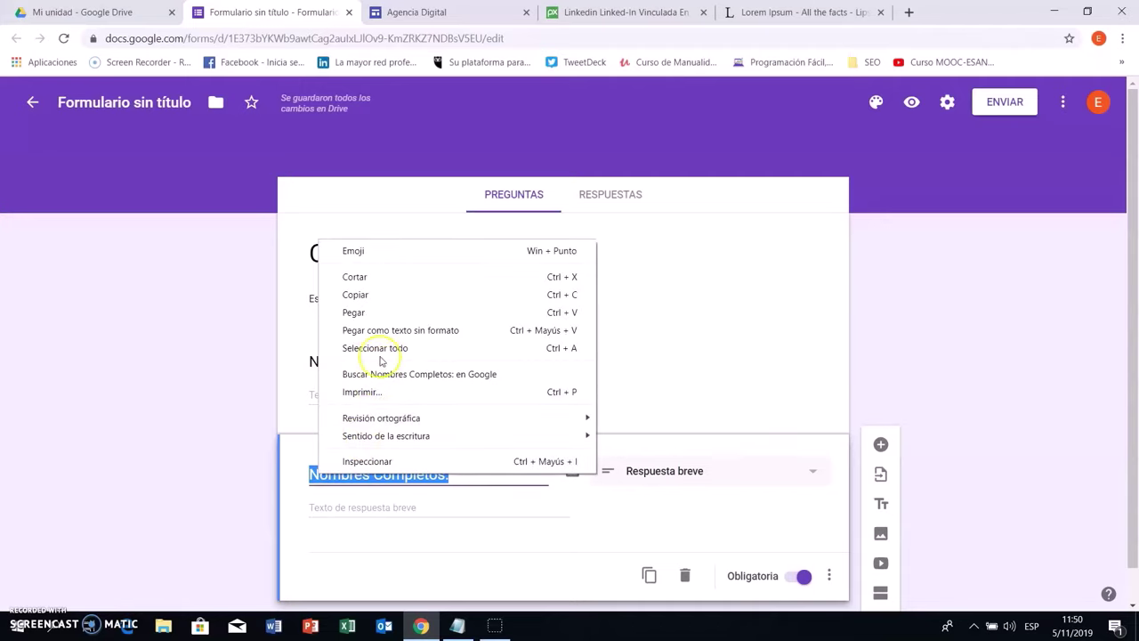
left_click(385, 313)
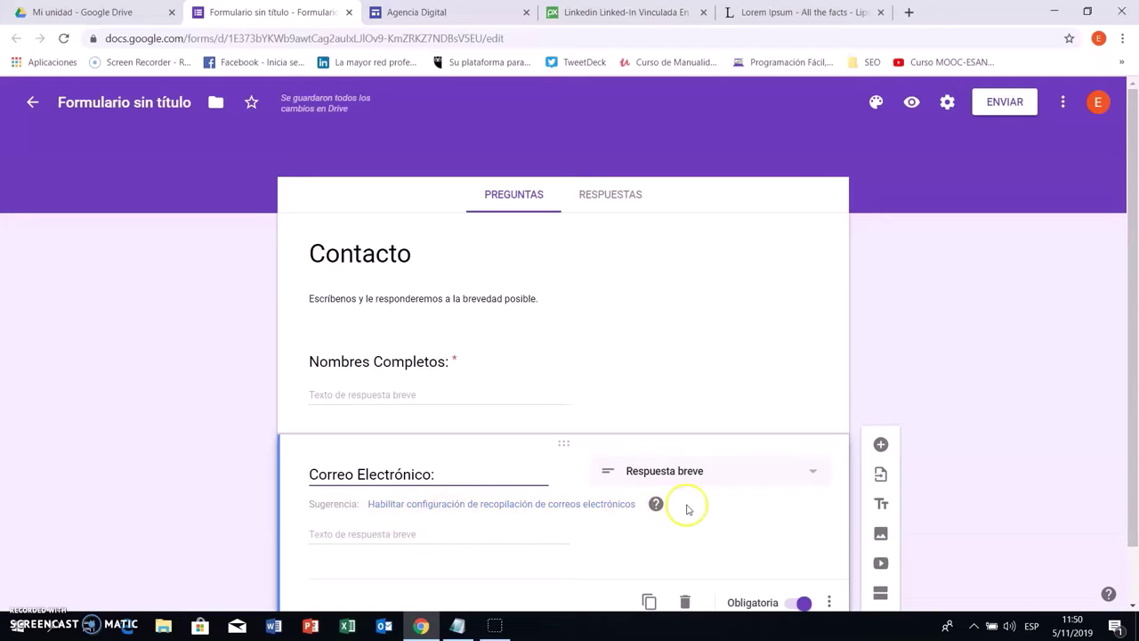
Step: Duplicate the Correo Electrónico: question and retitle the copy 'Celular:'
scroll(739, 501, "down", 2)
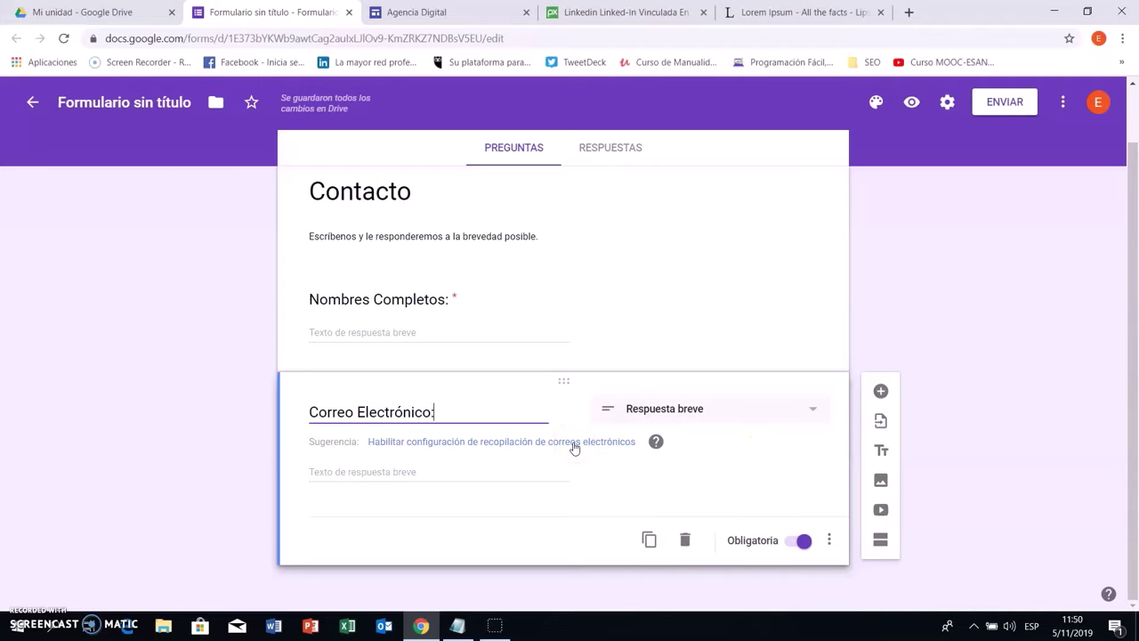
left_click(649, 539)
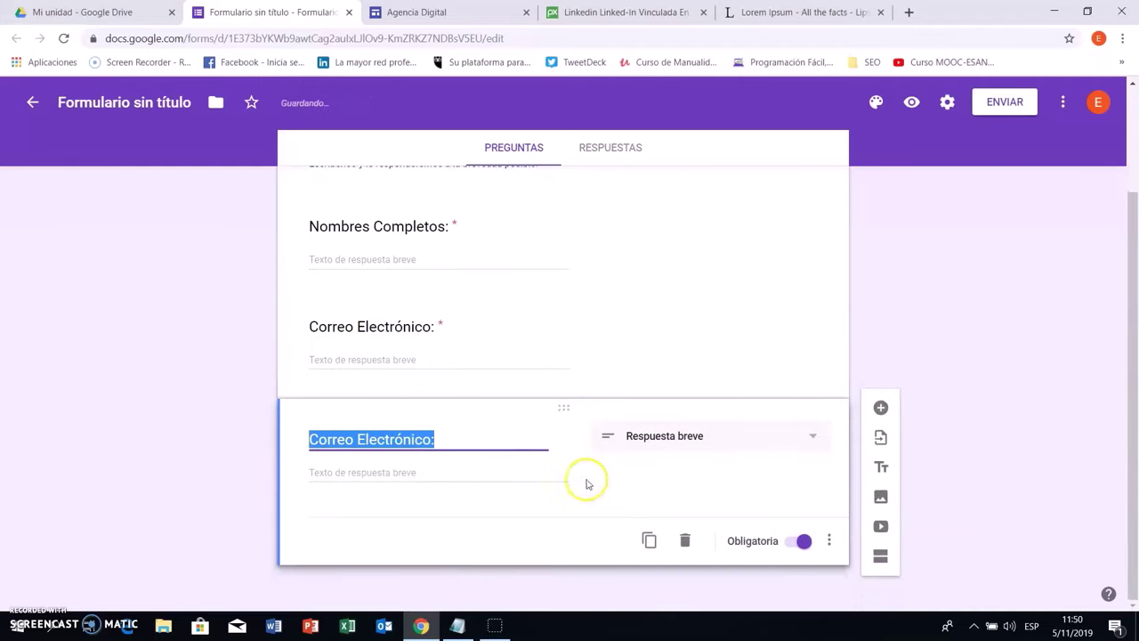
left_click(470, 617)
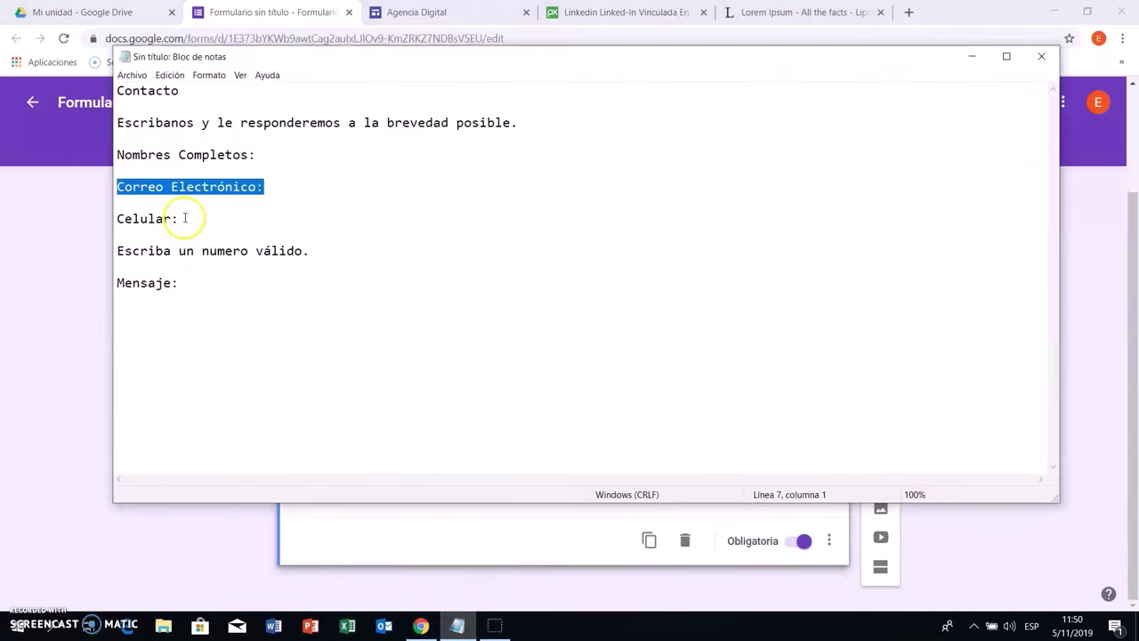
left_click_drag(186, 219, 107, 218)
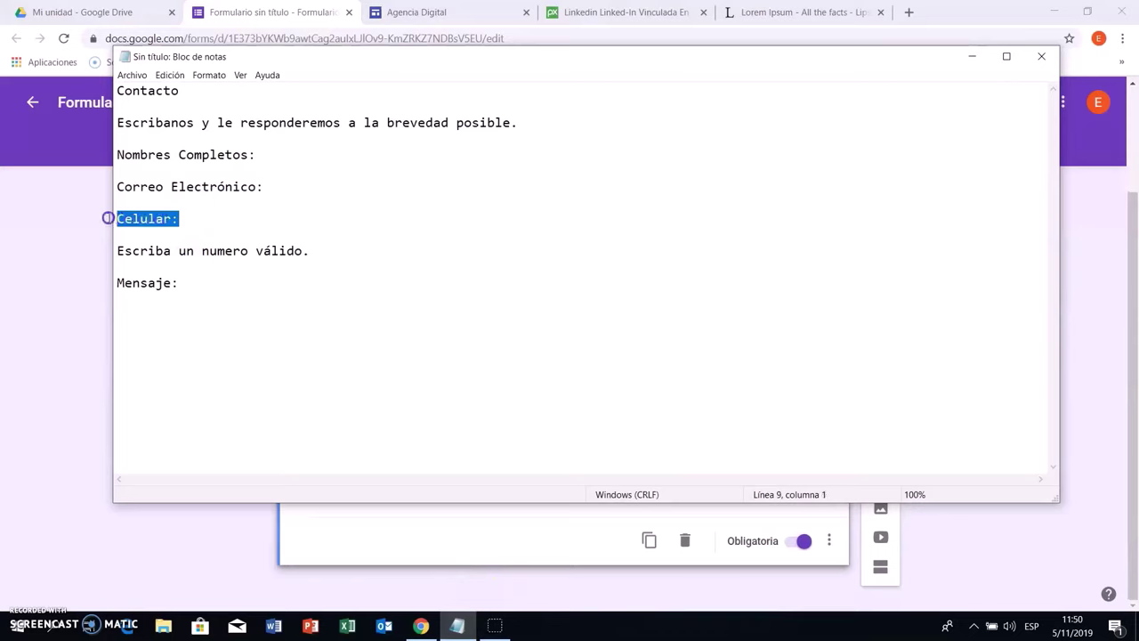
left_click(971, 55)
left_click(452, 438)
left_click_drag(453, 437, 307, 439)
key("ctrl+v")
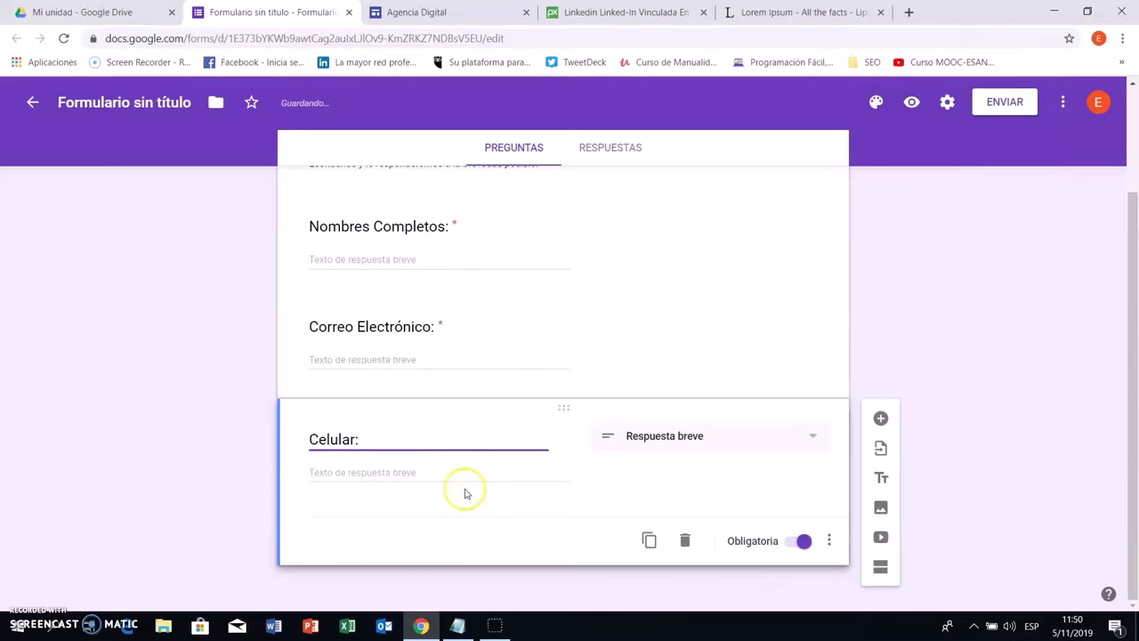
left_click(464, 490)
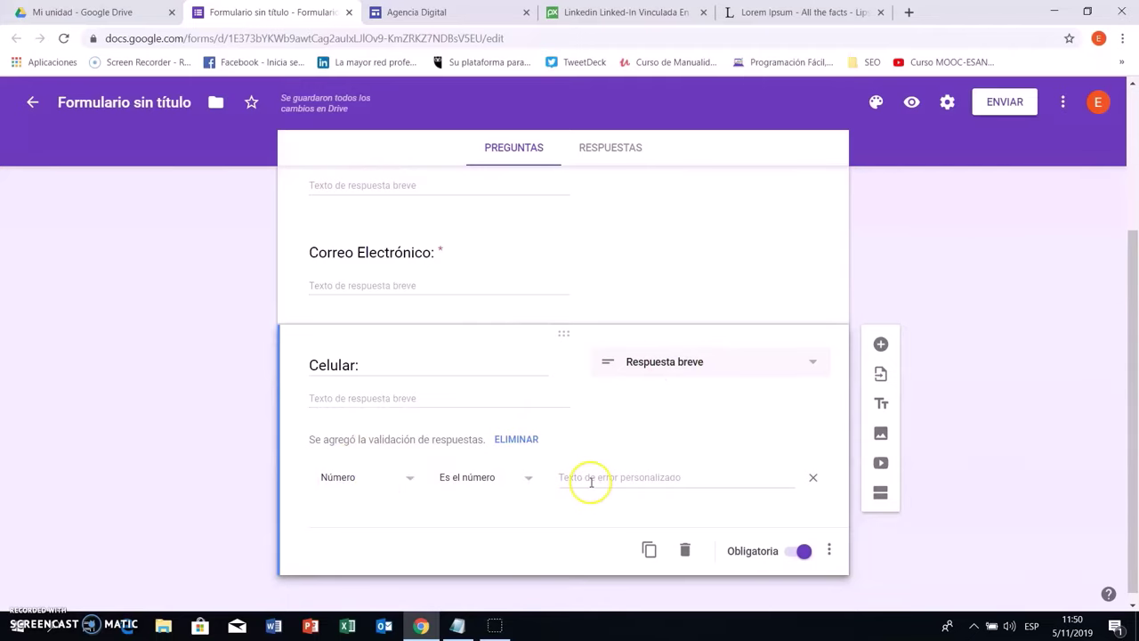
Step: Paste 'Escriba un número válido.' as the Celular: number-validation error text
left_click(457, 626)
left_click_drag(327, 255, 111, 253)
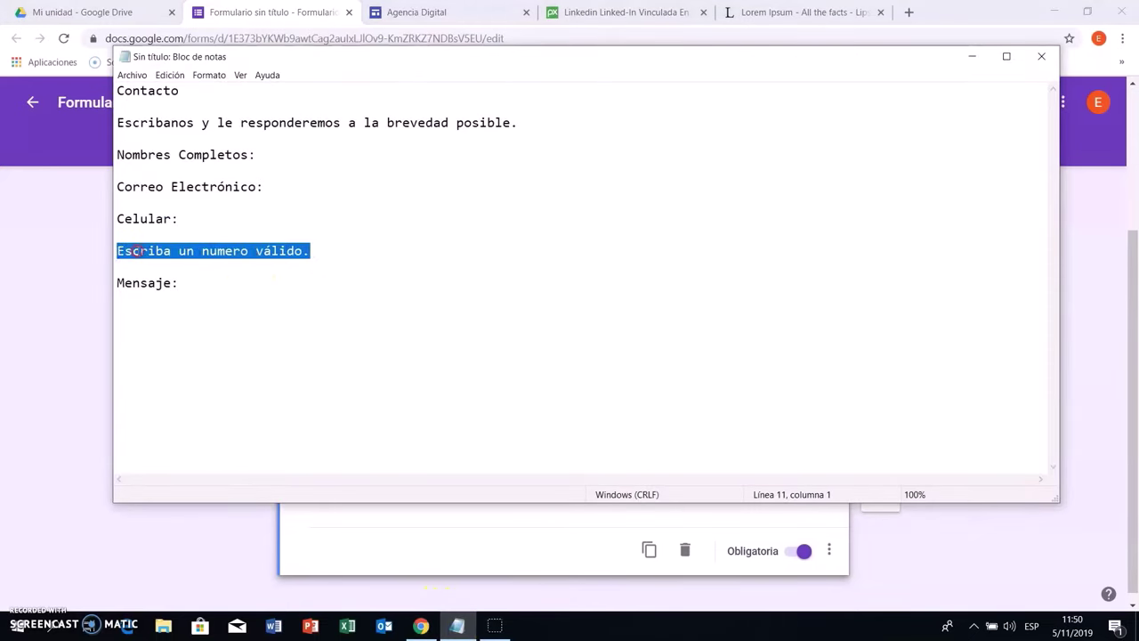
right_click(135, 252)
left_click(170, 290)
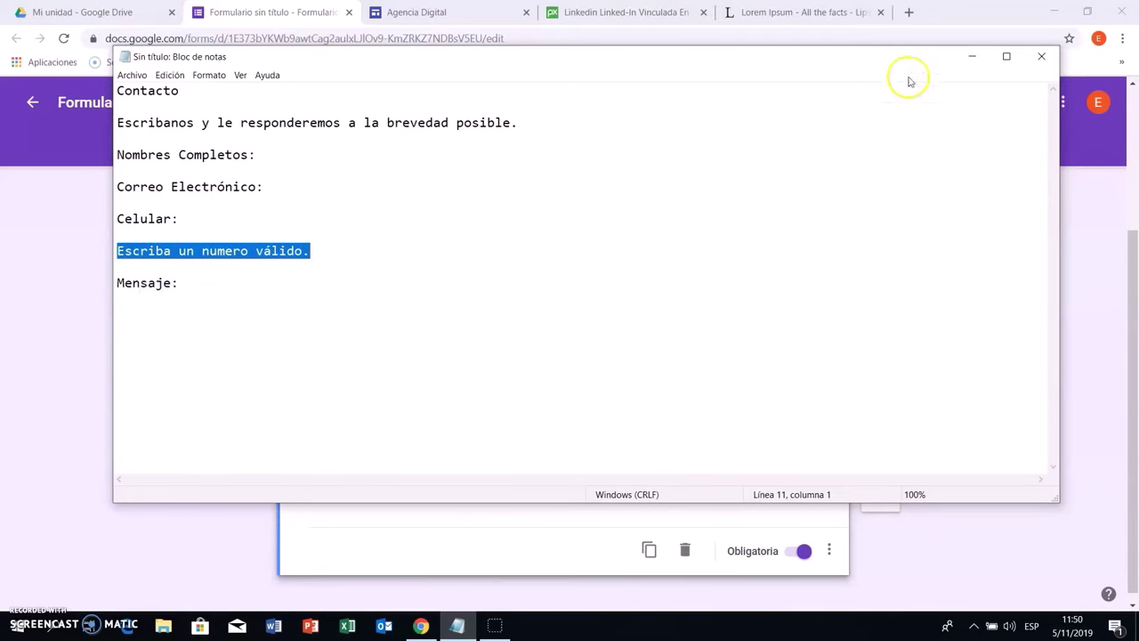
left_click(974, 59)
left_click(641, 476)
right_click(641, 478)
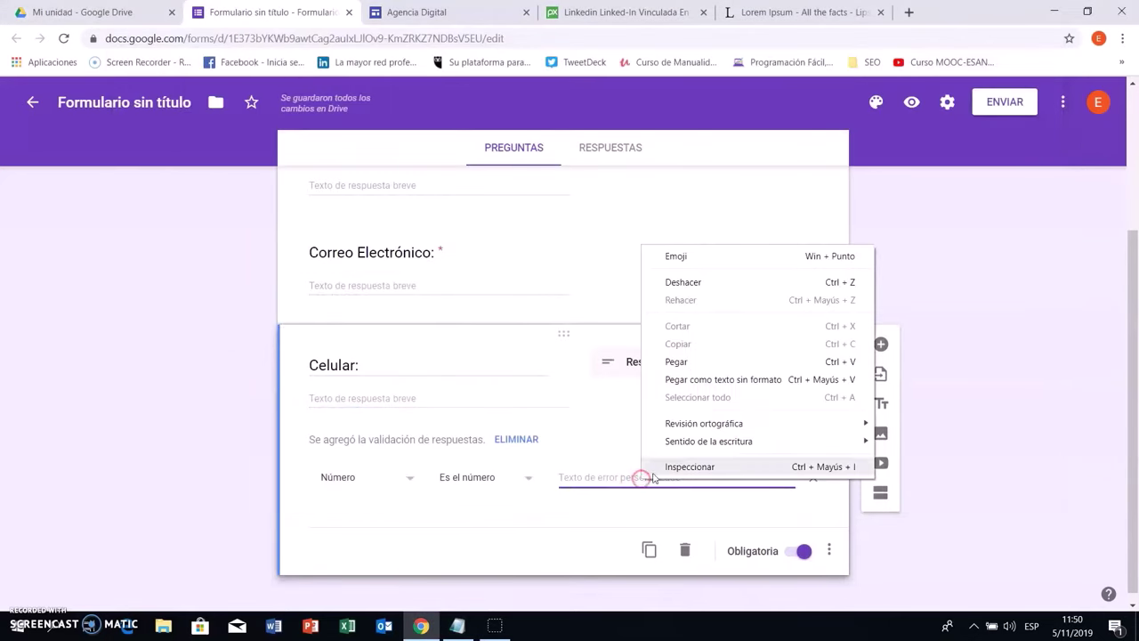
left_click(712, 361)
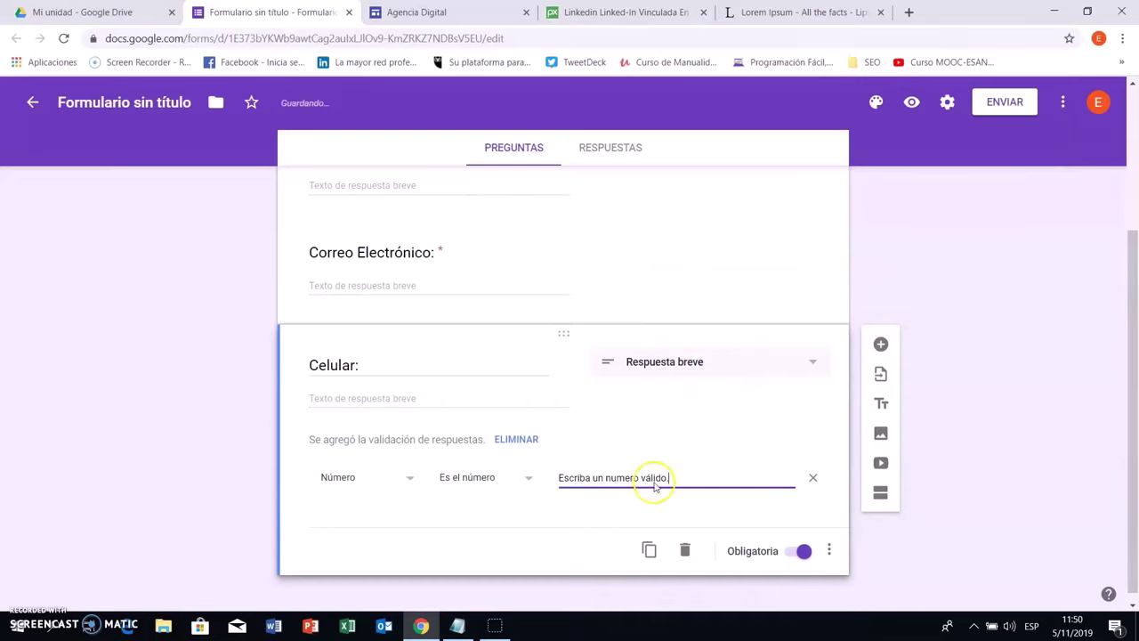
Step: Web-search the word 'numero' to check its spelling, then make Celular: optional and duplicate it
left_click_drag(636, 477, 604, 479)
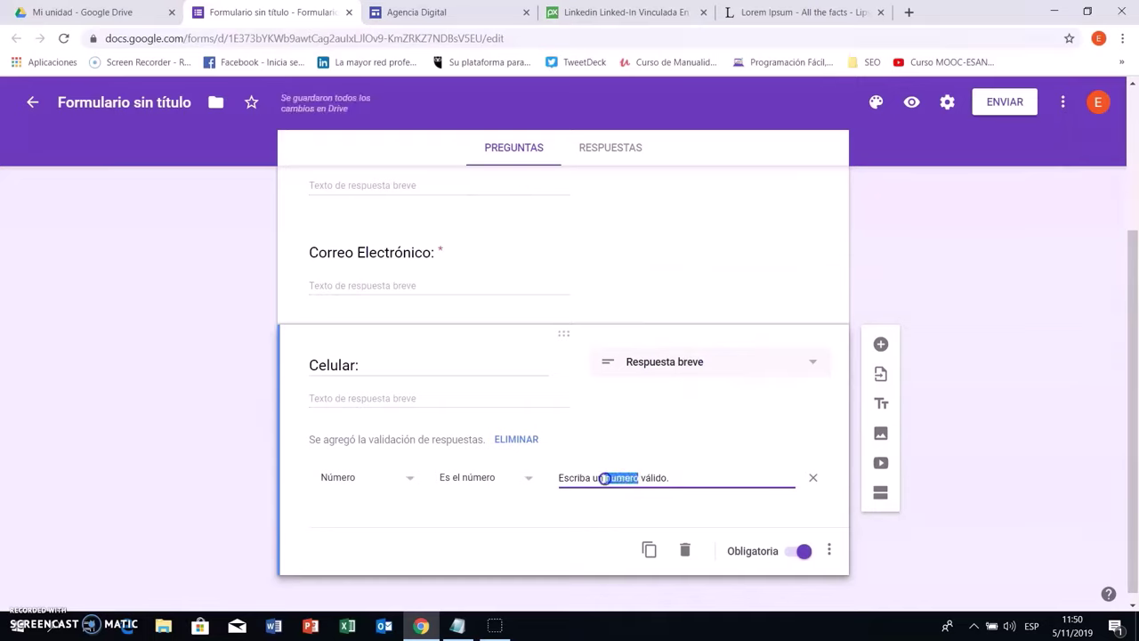
right_click(605, 477)
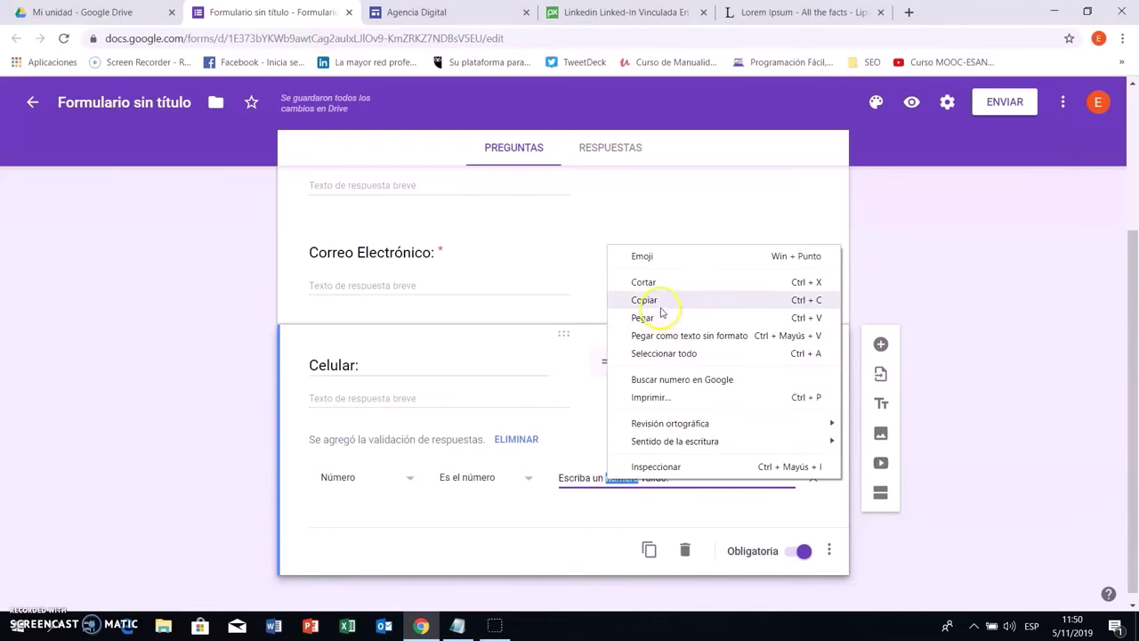
left_click(637, 298)
left_click(908, 12)
key("ctrl+v")
key("Return")
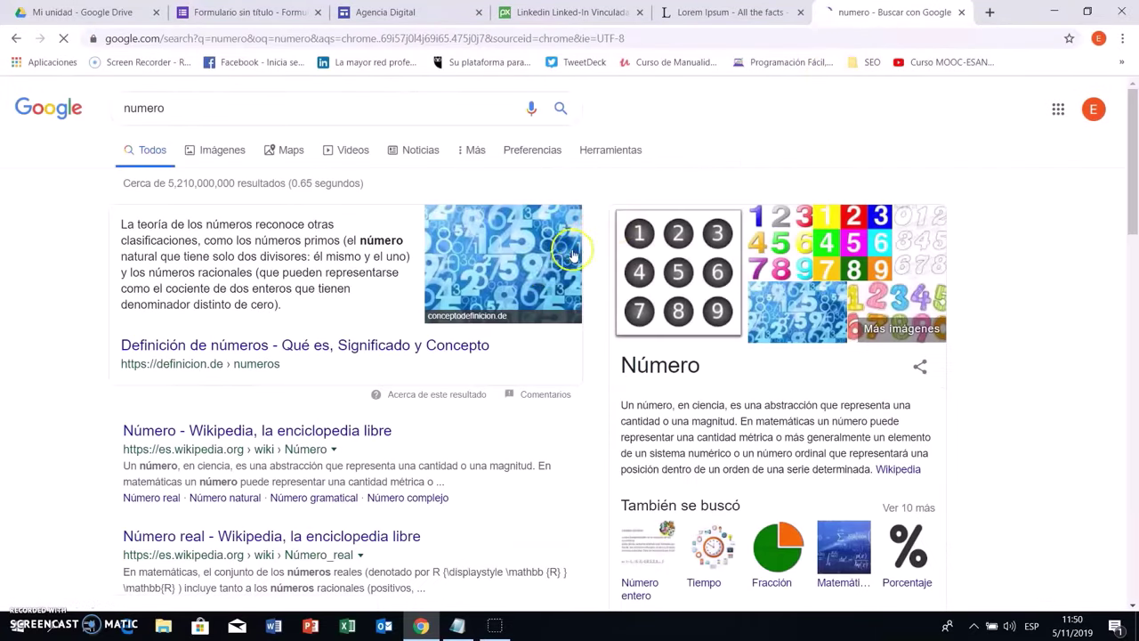
left_click(213, 225)
left_click(961, 13)
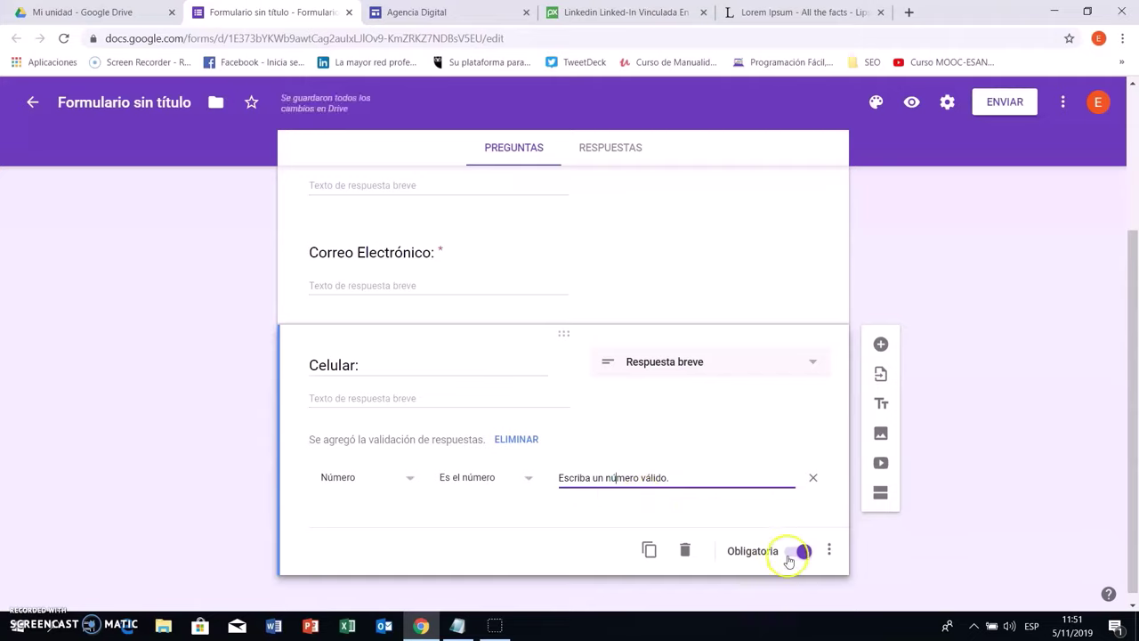
left_click(786, 553)
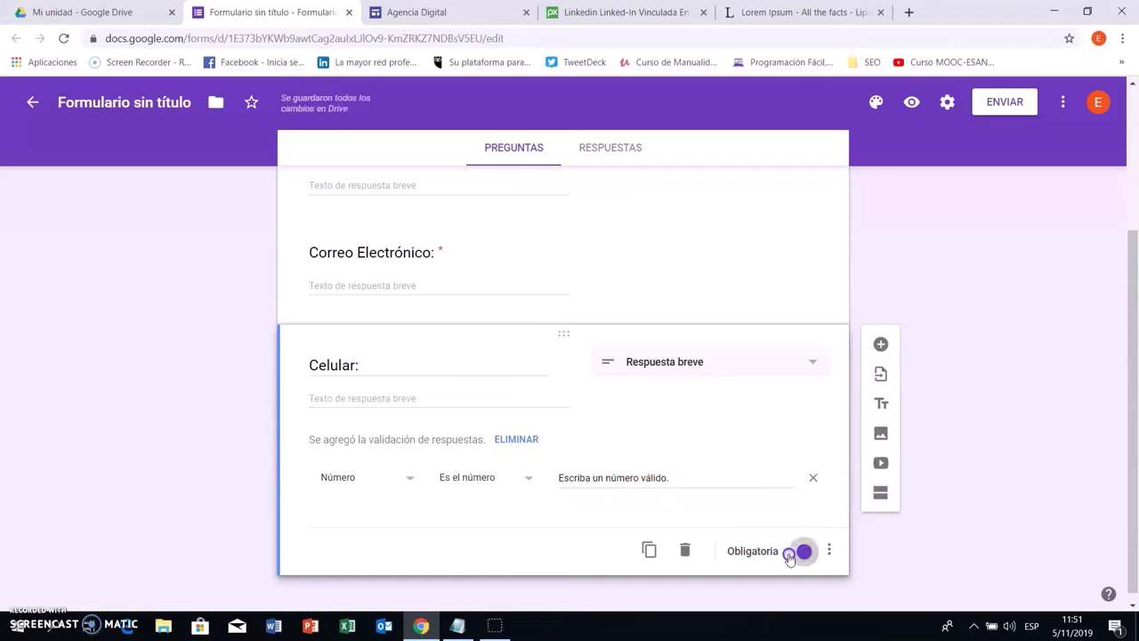
left_click(649, 549)
Step: Rename the copied question 'Mensaje:', set its type to Párrafo, and mark it Obligatoria
left_click(457, 626)
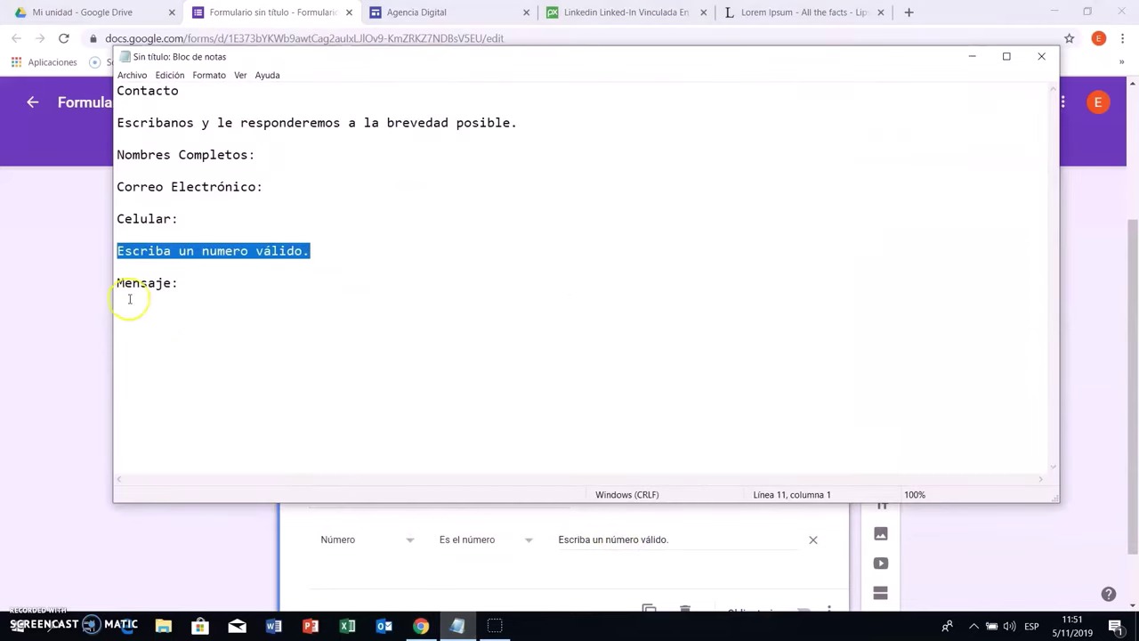
left_click_drag(180, 285, 89, 291)
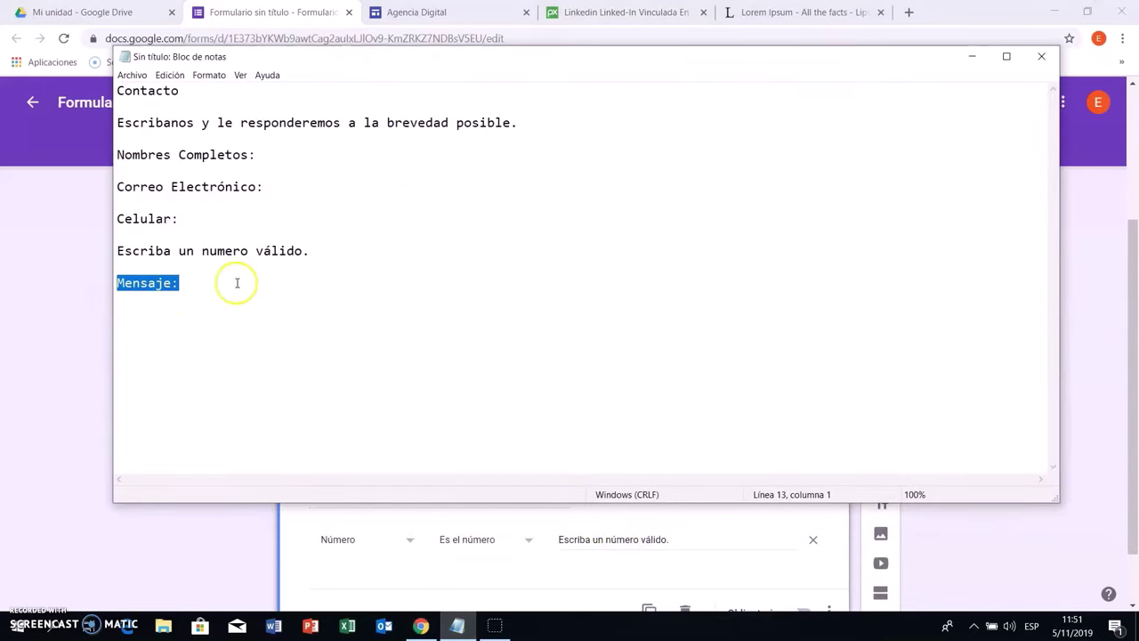
left_click(971, 56)
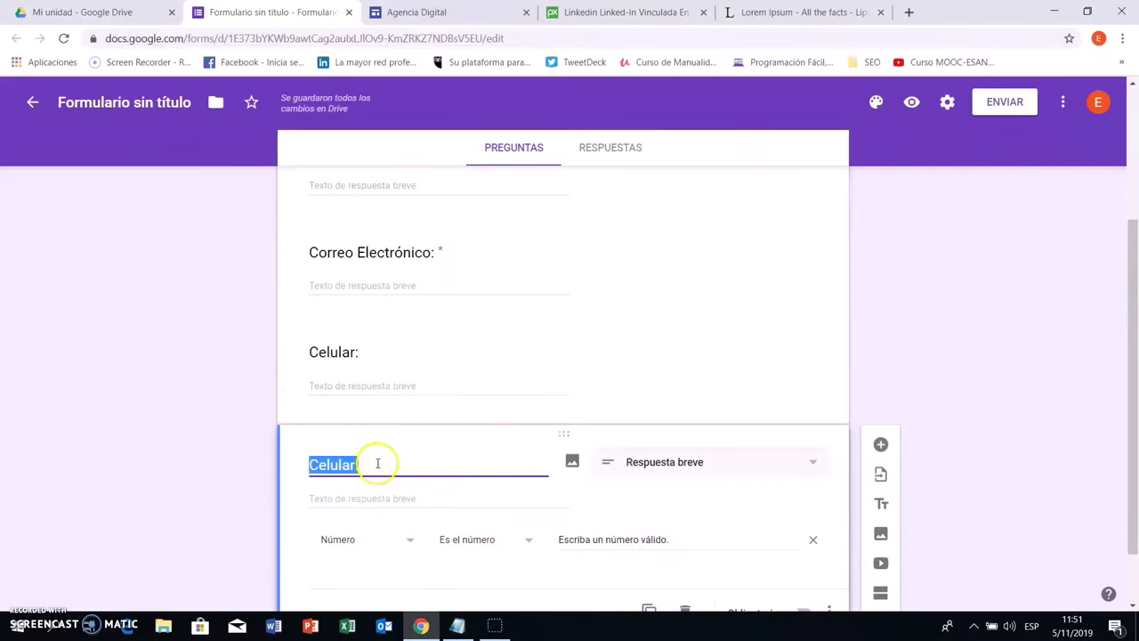
key("ctrl+v")
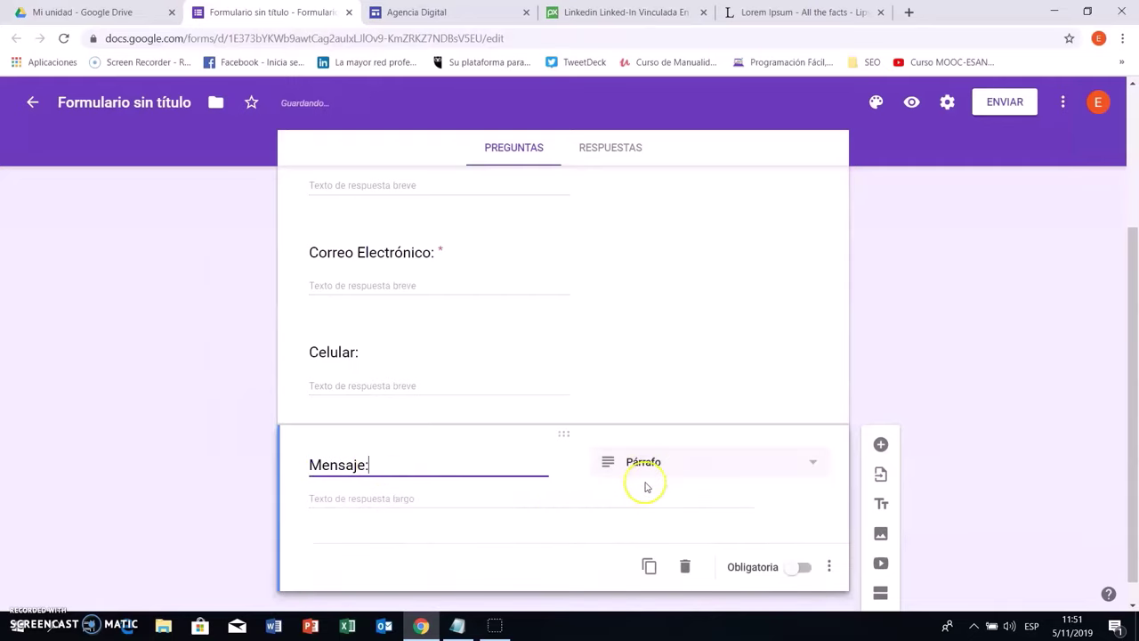
left_click(663, 473)
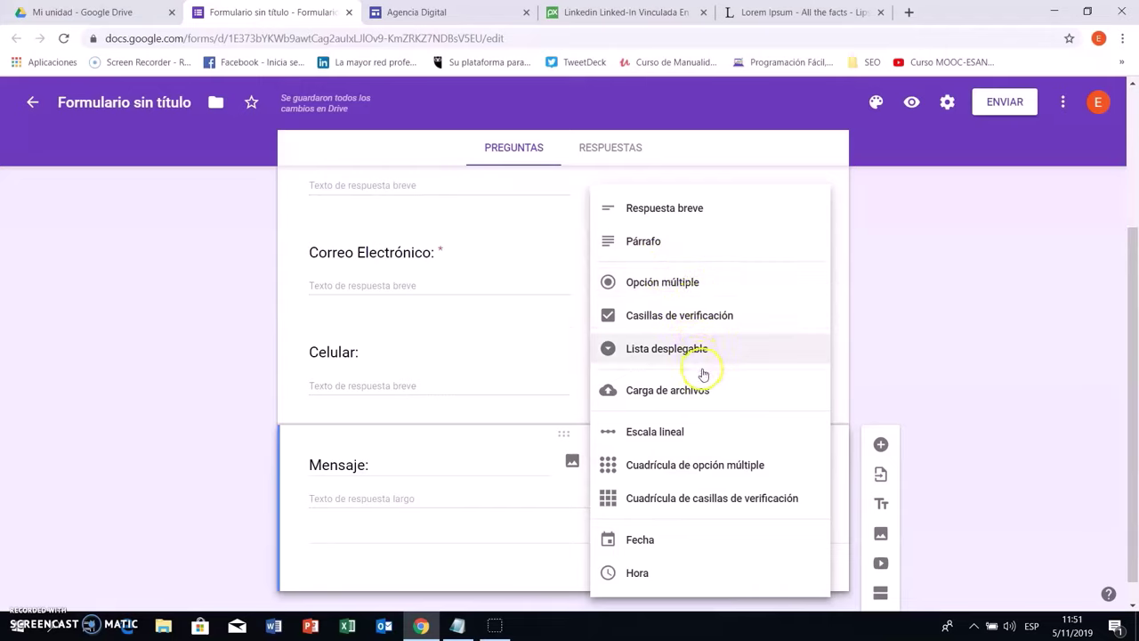
left_click(672, 241)
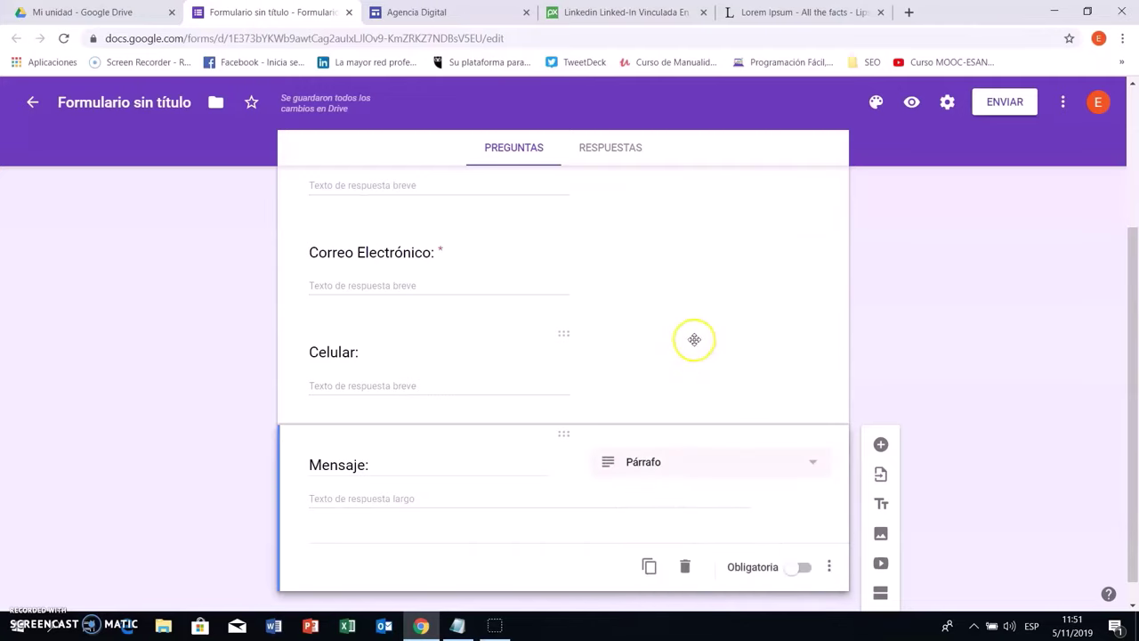
left_click(805, 568)
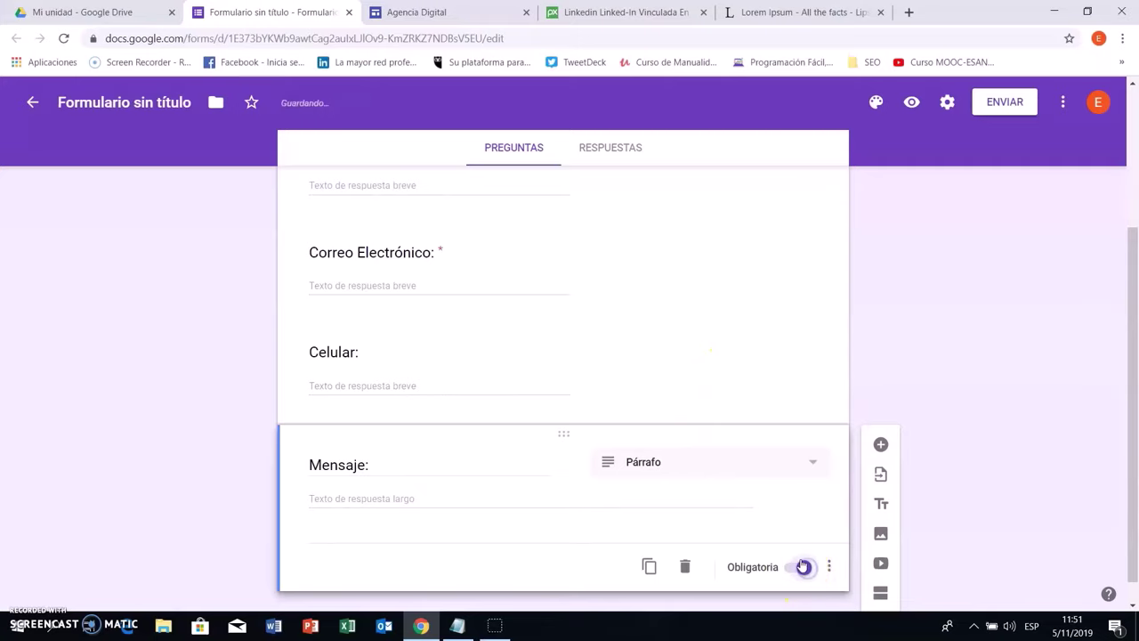
Step: Glance at the Respuestas tab, then return to editing the questions
scroll(687, 411, "up", 2)
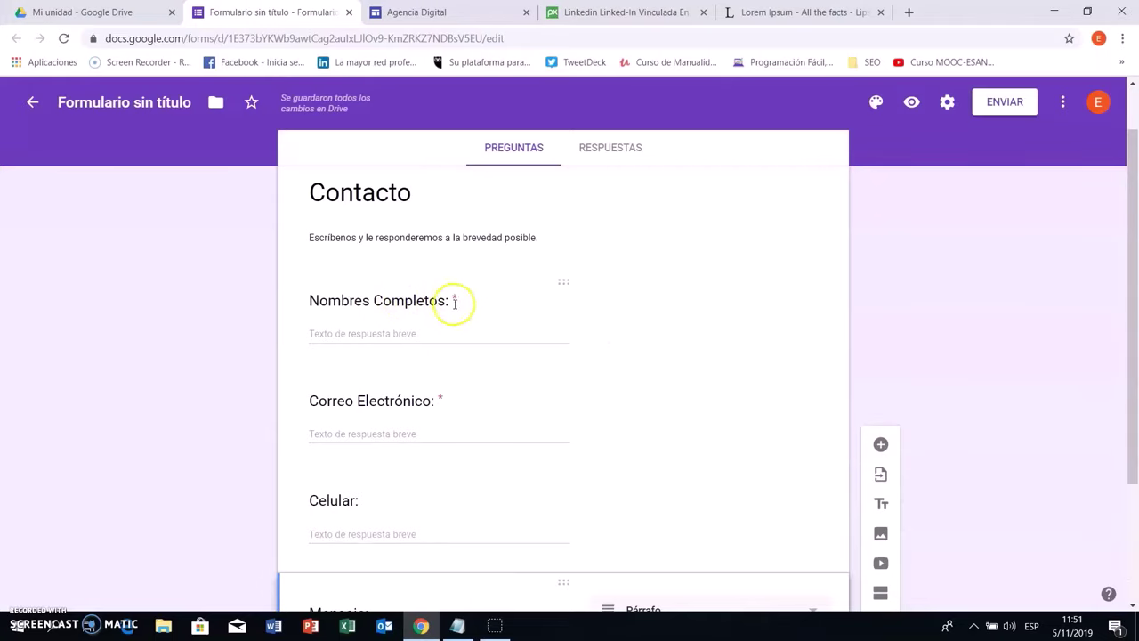
scroll(531, 346, "down", 2)
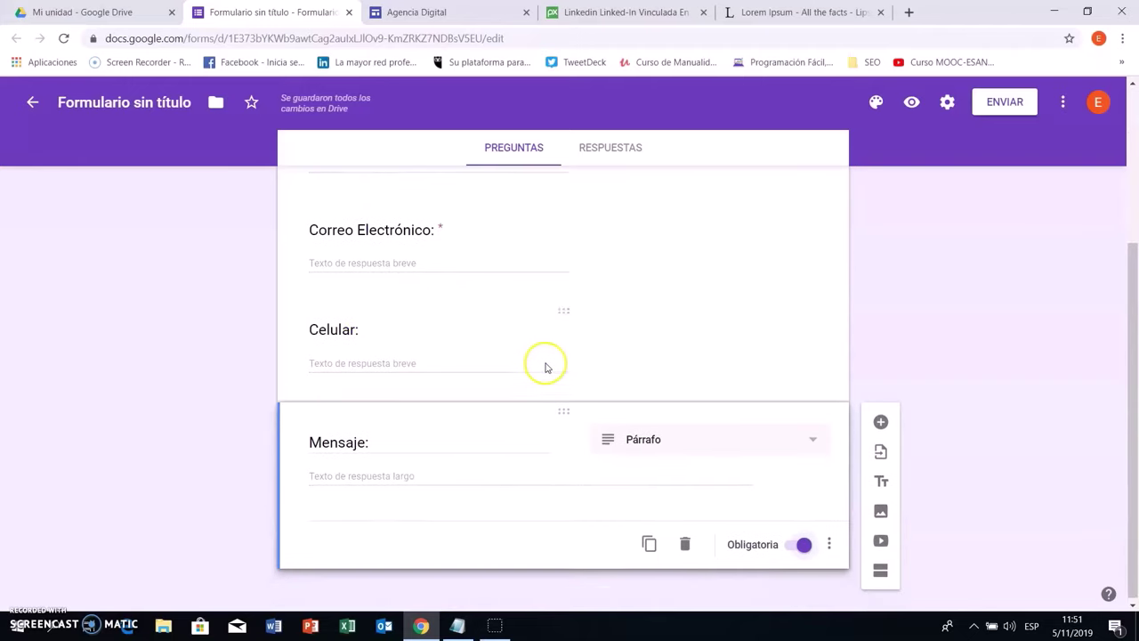
scroll(765, 445, "up", 3)
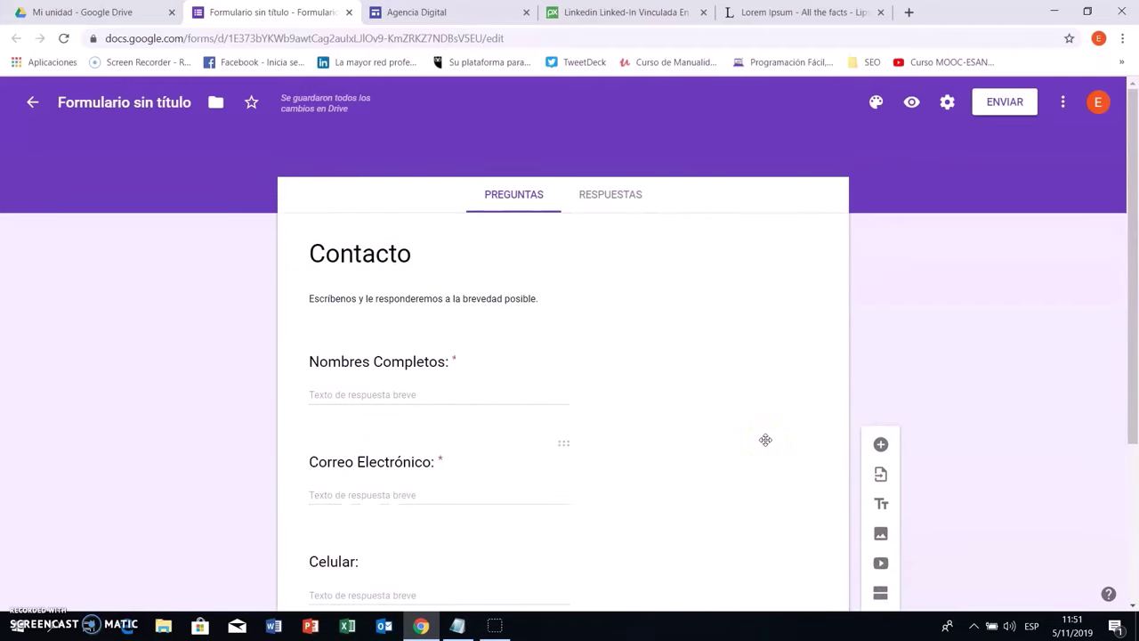
left_click(610, 198)
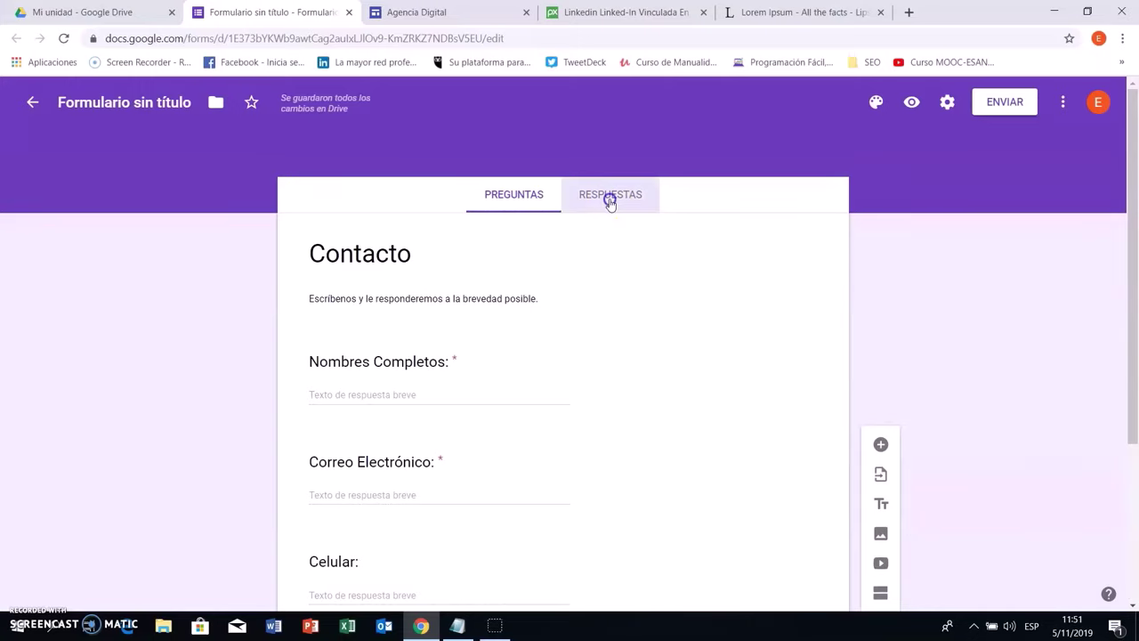
left_click(516, 196)
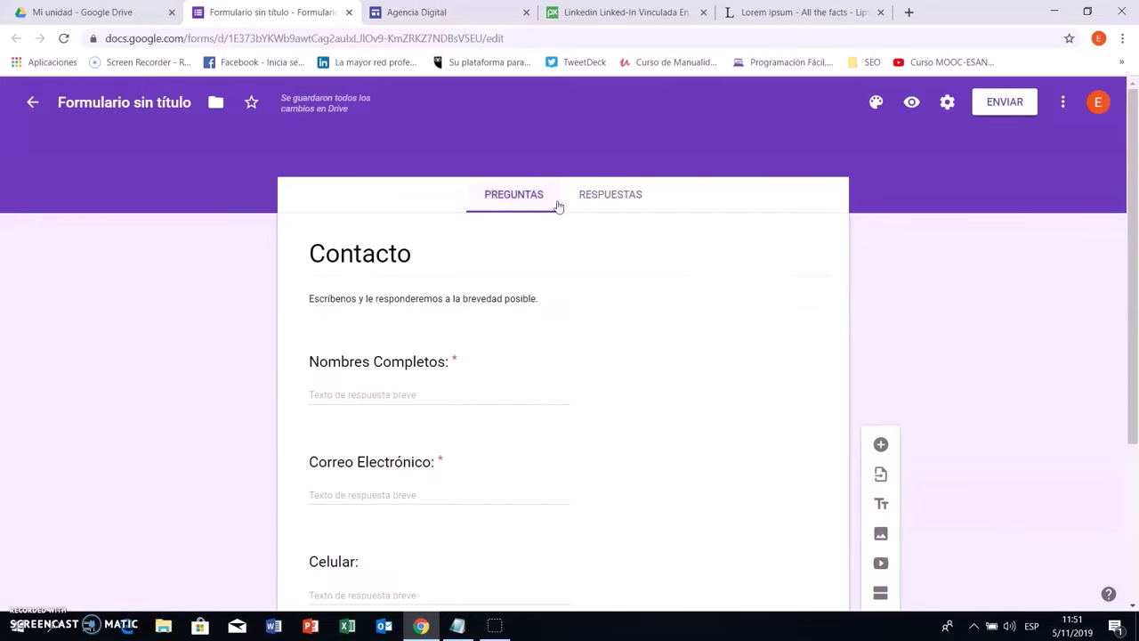
Step: Try several theme colours in the palette and settle back on purple
left_click(877, 104)
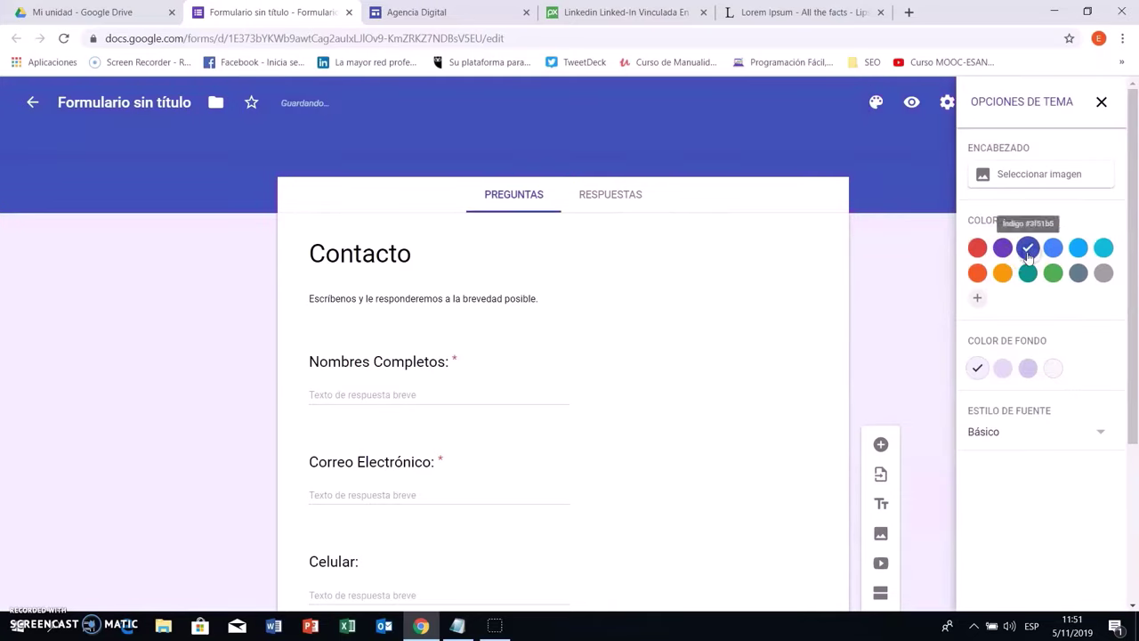
left_click(975, 248)
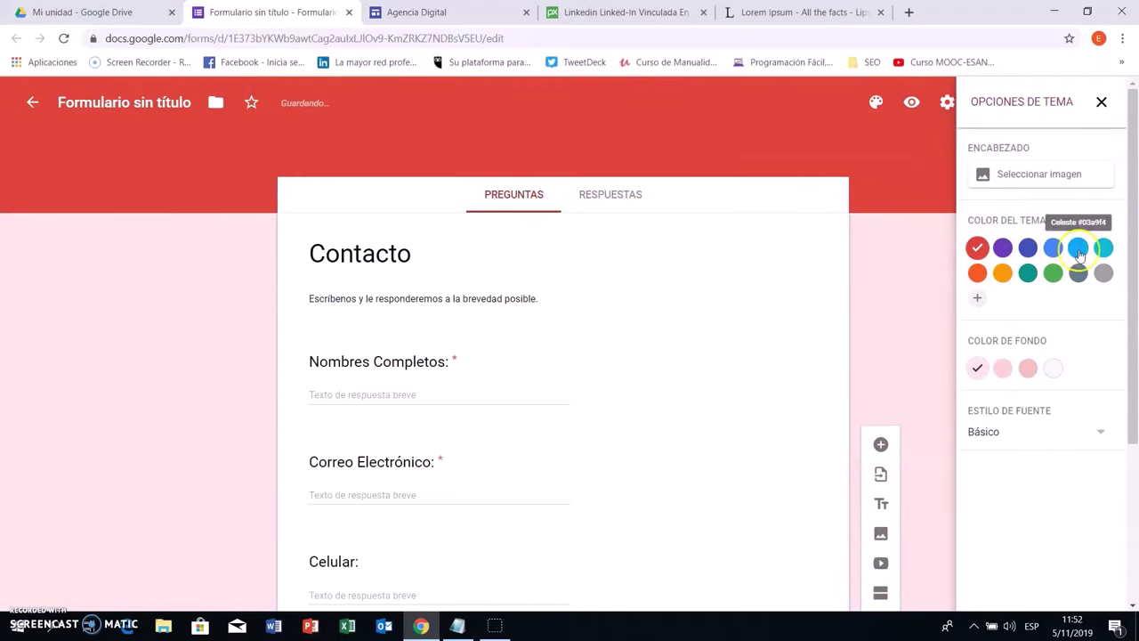
left_click(1078, 248)
left_click(1104, 249)
left_click(1103, 273)
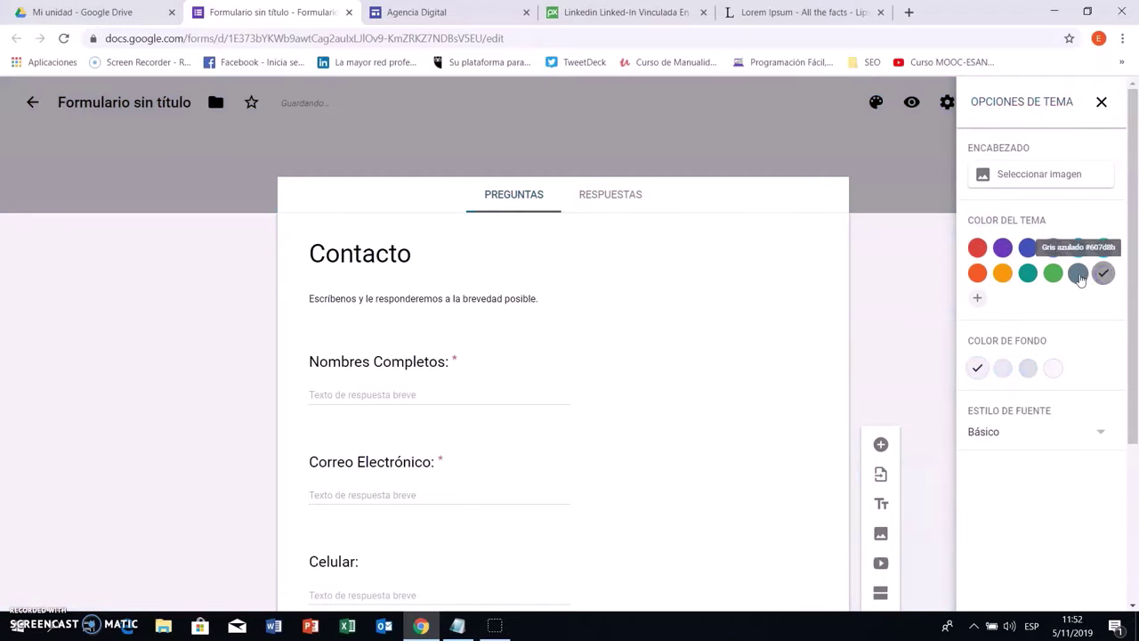
left_click(1078, 273)
left_click(1053, 274)
left_click(1027, 273)
left_click(1002, 273)
left_click(977, 273)
left_click(976, 250)
left_click(1002, 249)
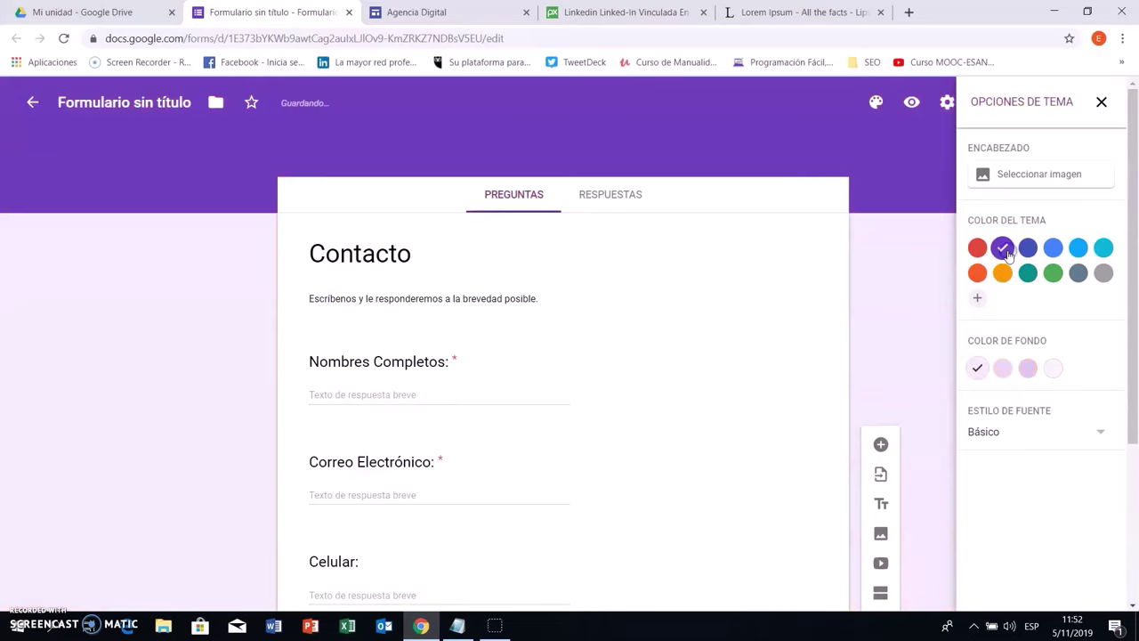
Step: Browse the header image gallery and close it without choosing an image
left_click(1036, 173)
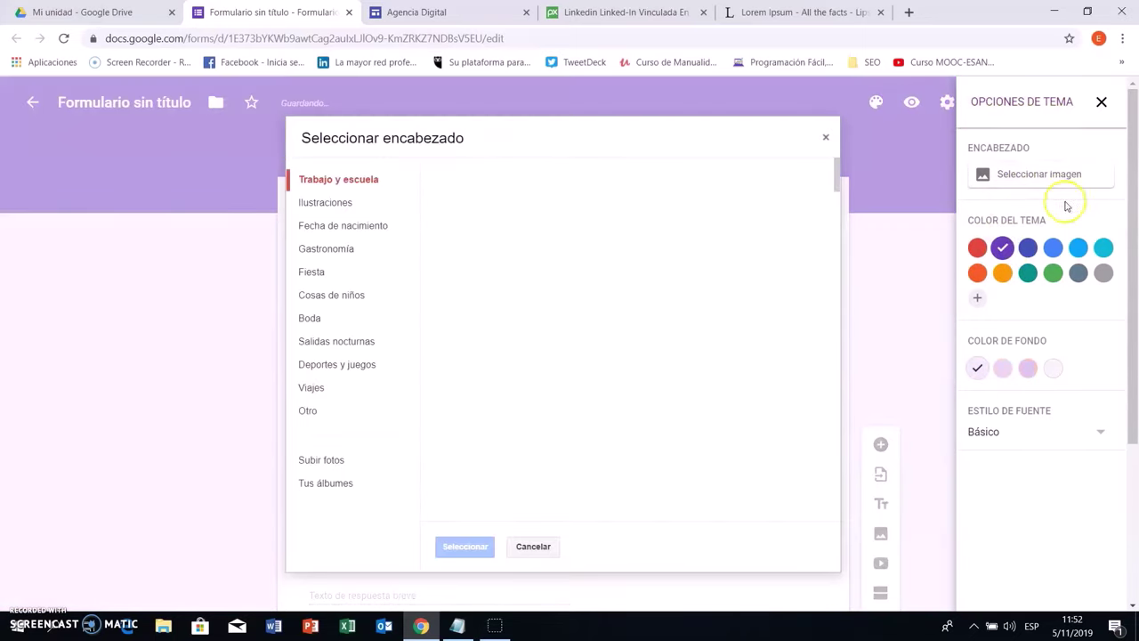
scroll(659, 351, "down", 3)
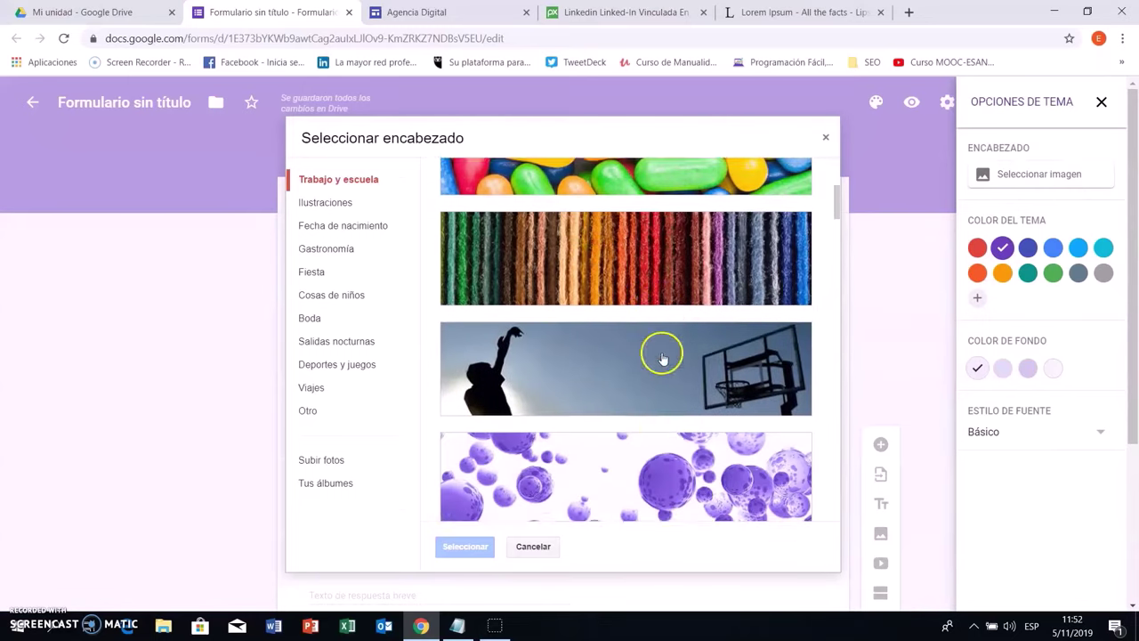
scroll(665, 352, "down", 4)
scroll(665, 351, "up", 2)
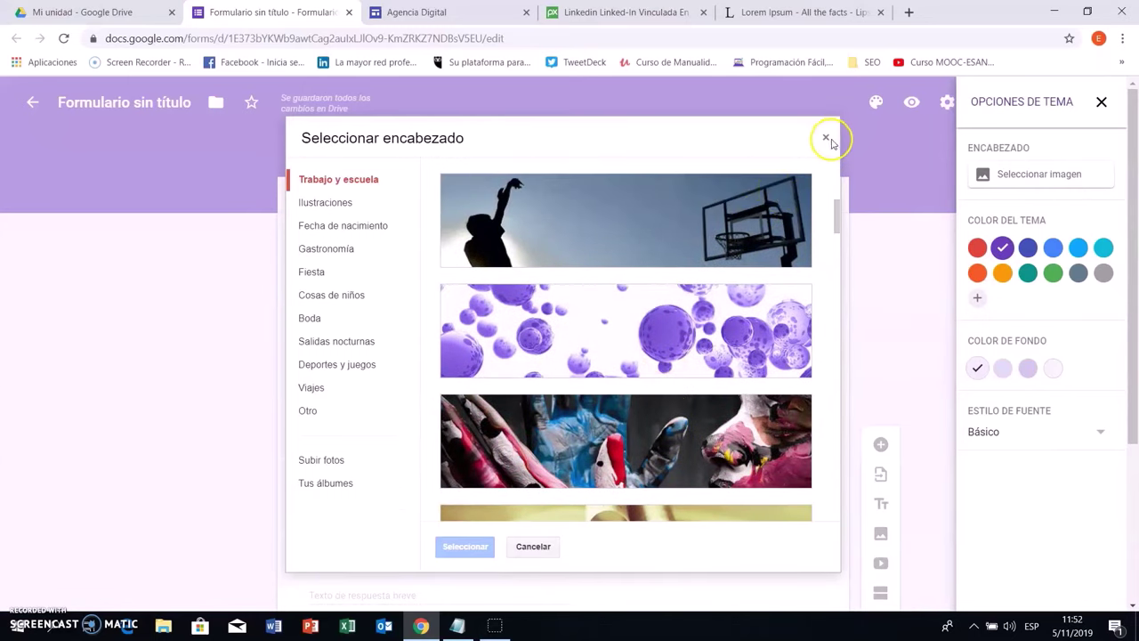
left_click(826, 140)
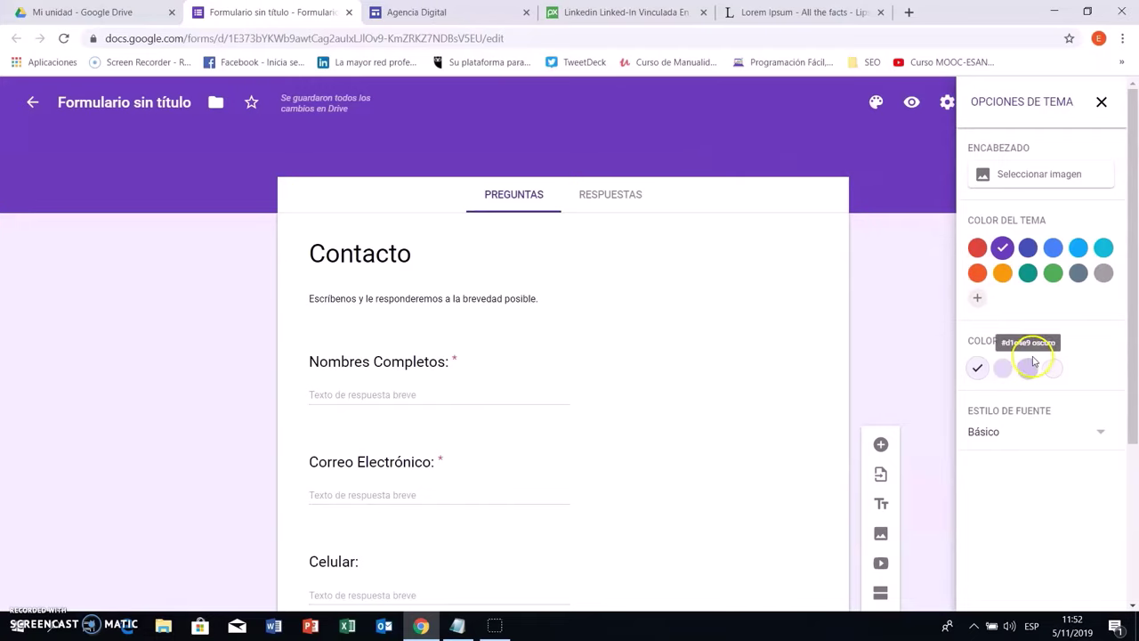
Step: Set the form background to the third light-purple shade
left_click(1002, 368)
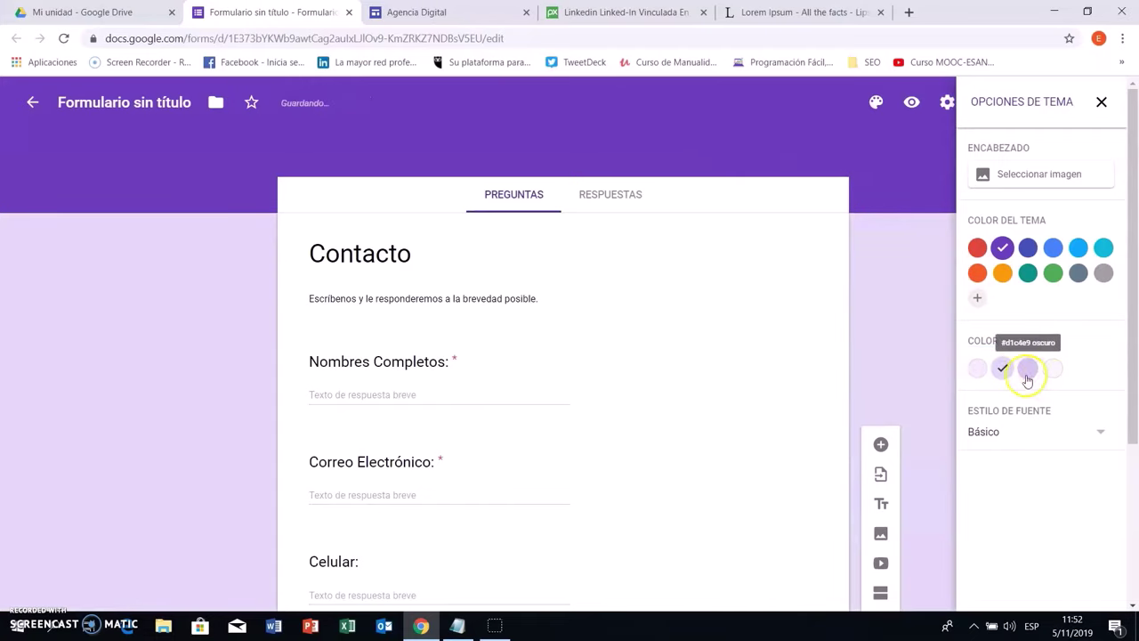
left_click(1027, 368)
left_click(1053, 369)
left_click(1032, 370)
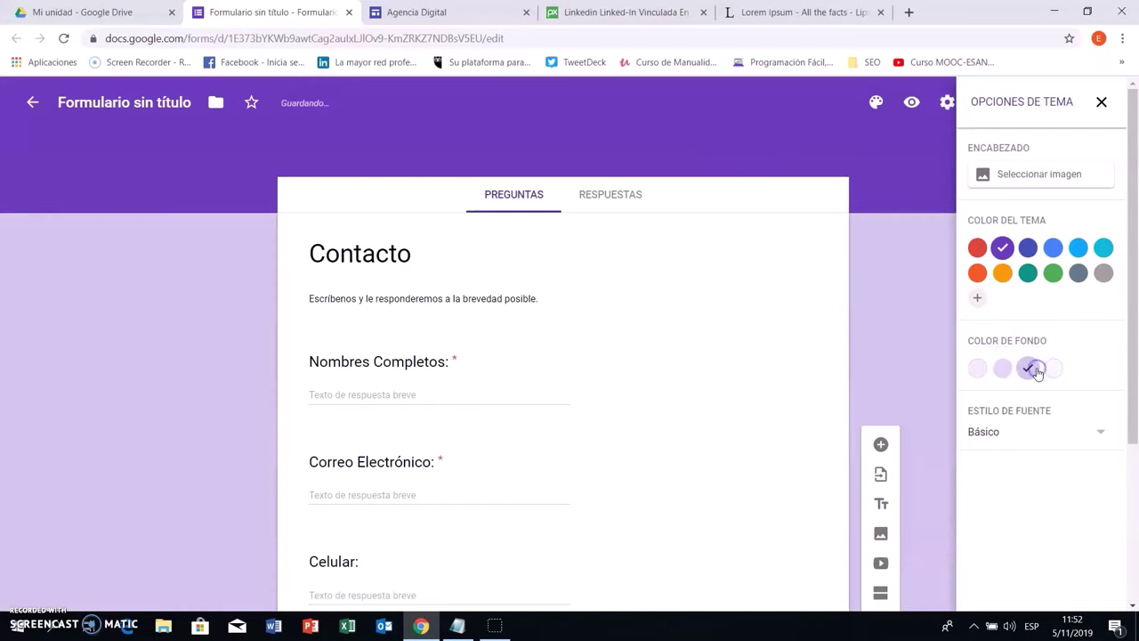
Step: Try the Decorativo, Formal and Juguetón font styles, keep Básico, and close the theme panel
left_click(1035, 433)
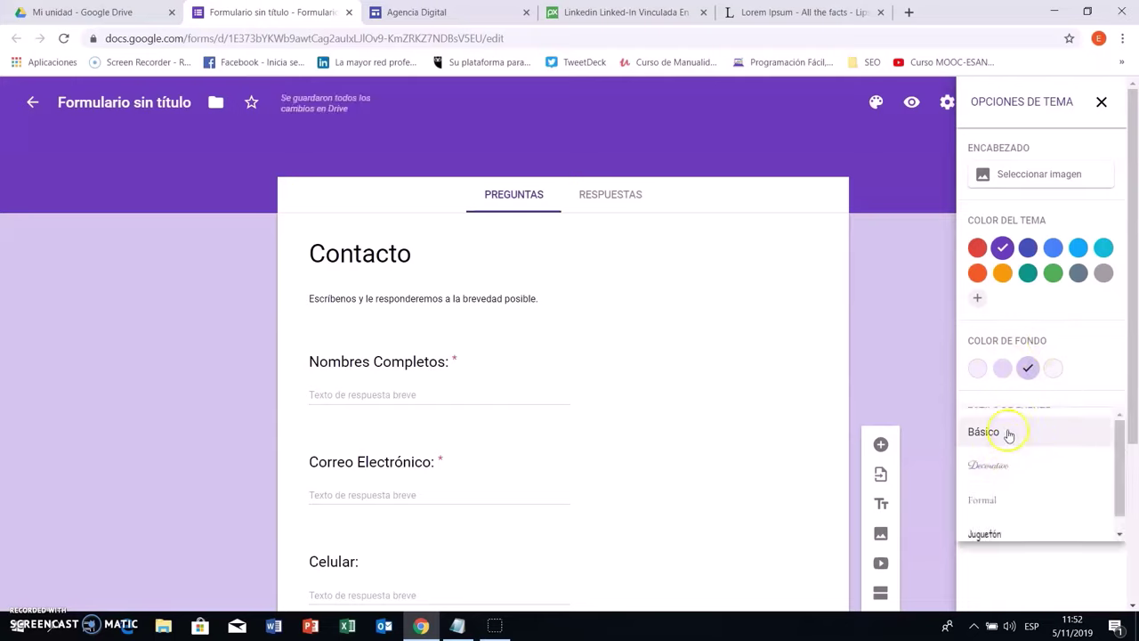
left_click(1007, 433)
left_click(1006, 433)
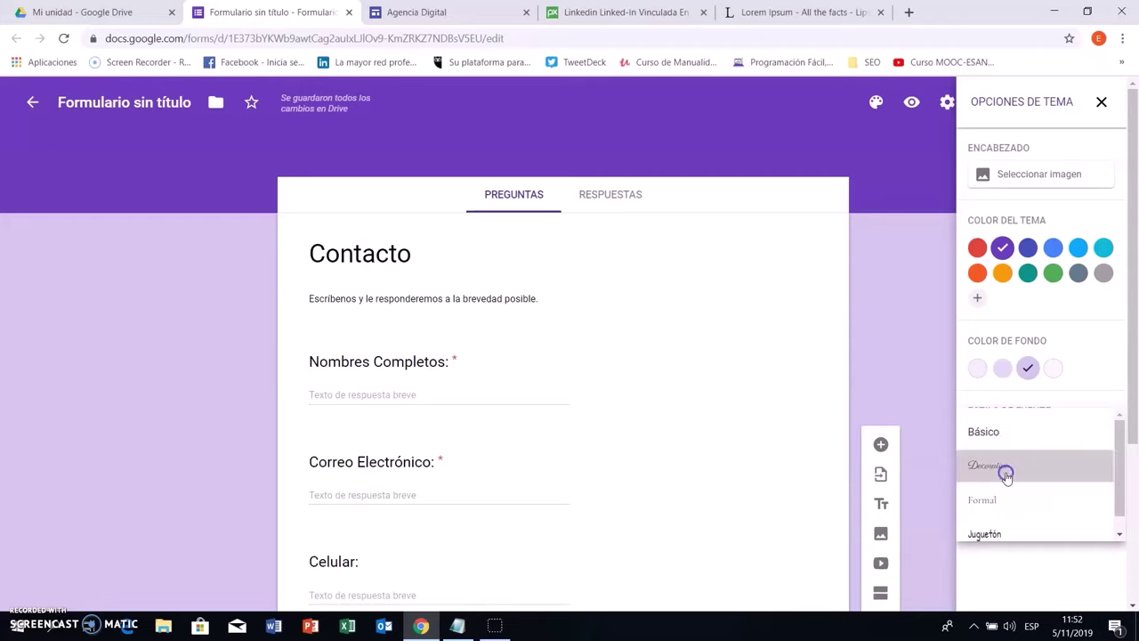
left_click(1005, 470)
left_click(1011, 436)
left_click(999, 480)
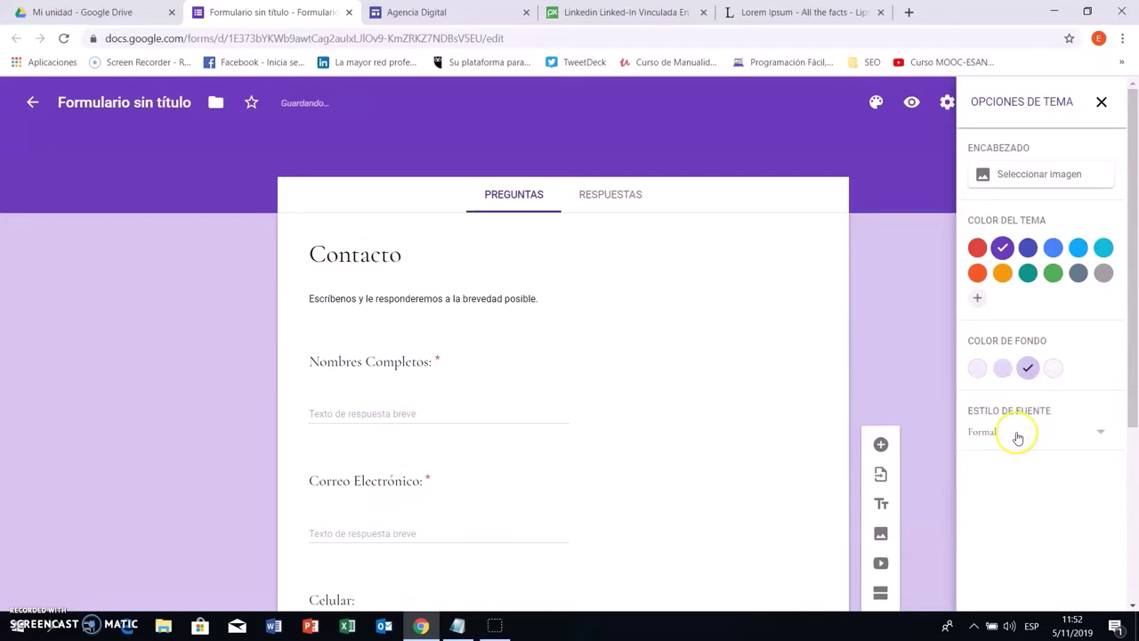
left_click(1009, 431)
left_click(1009, 473)
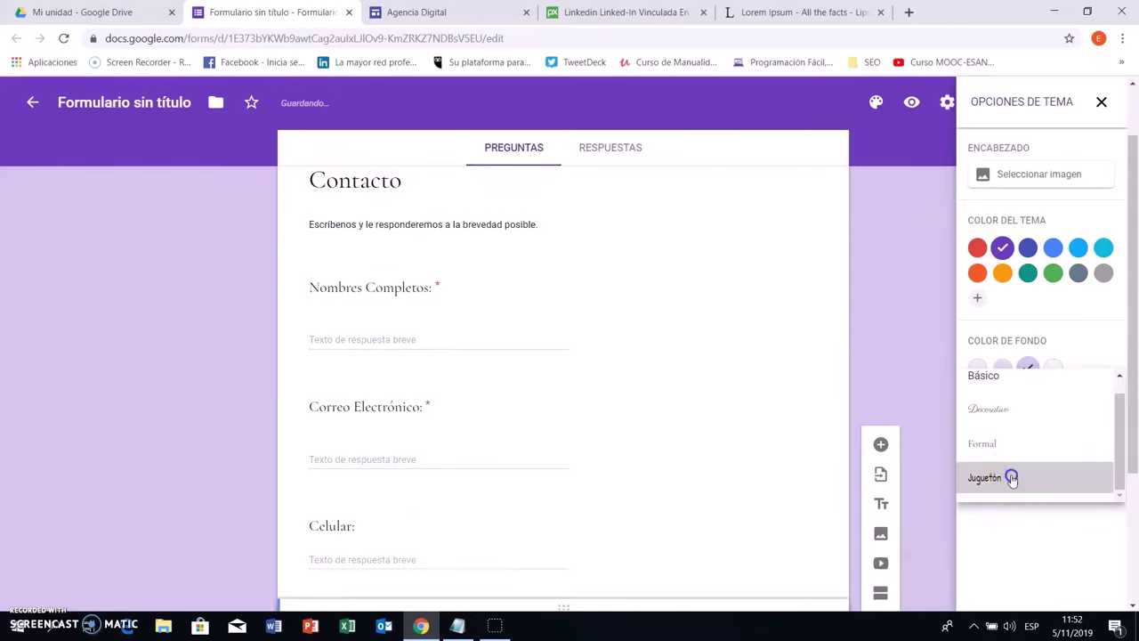
left_click(1030, 443)
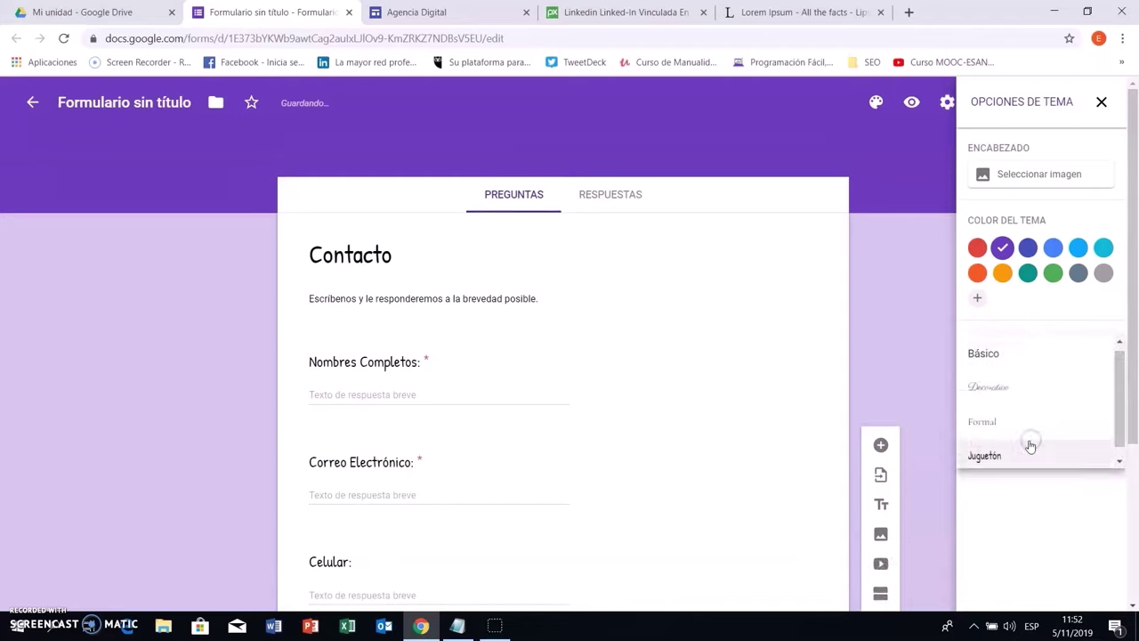
left_click(997, 363)
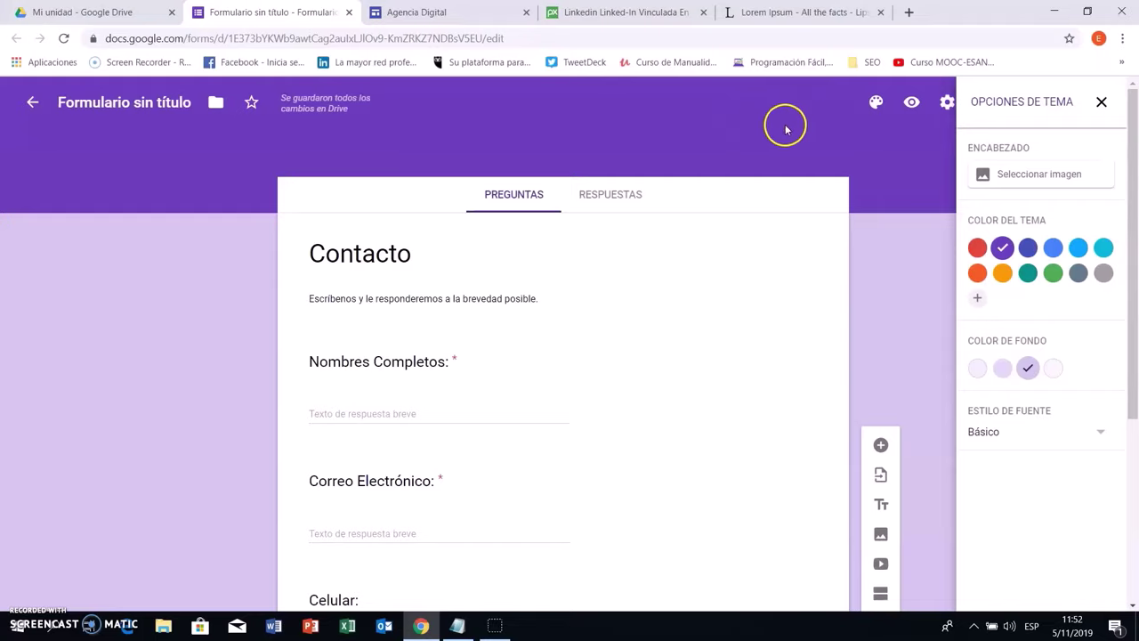
left_click(1103, 105)
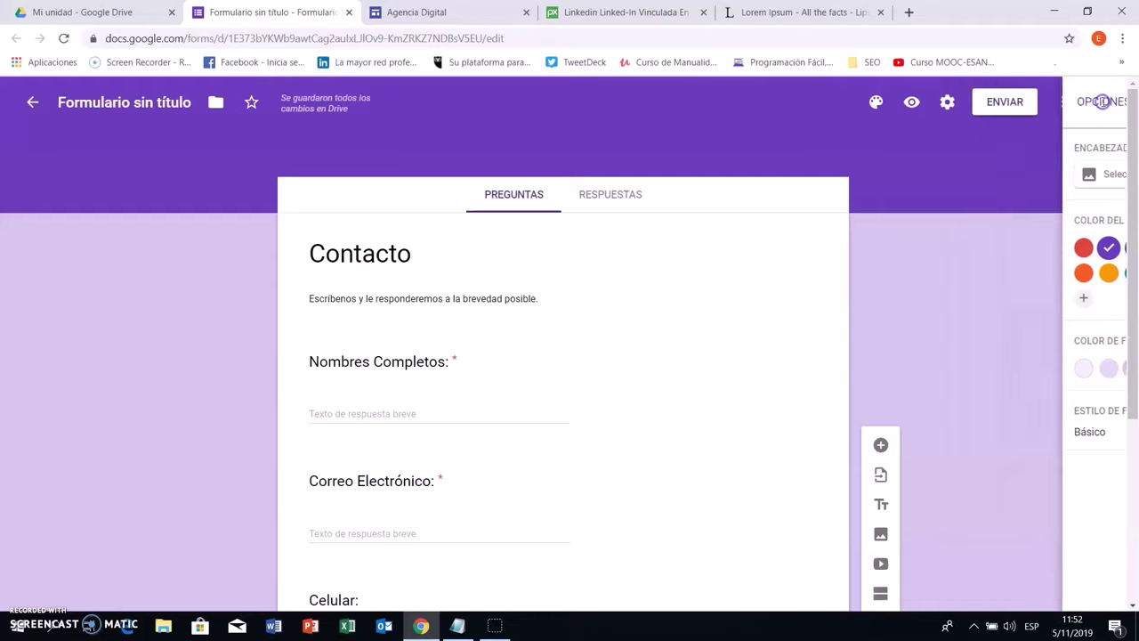
Step: Open the Contacto form's settings to the Presentación options for progress bar and confirmation message
left_click(948, 105)
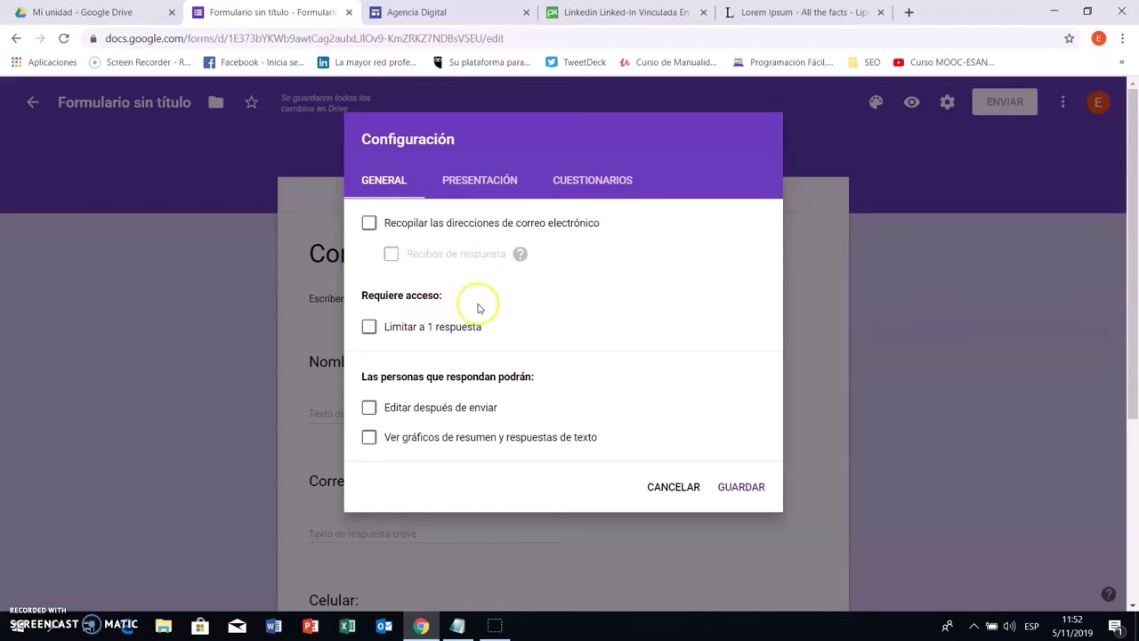
left_click(500, 193)
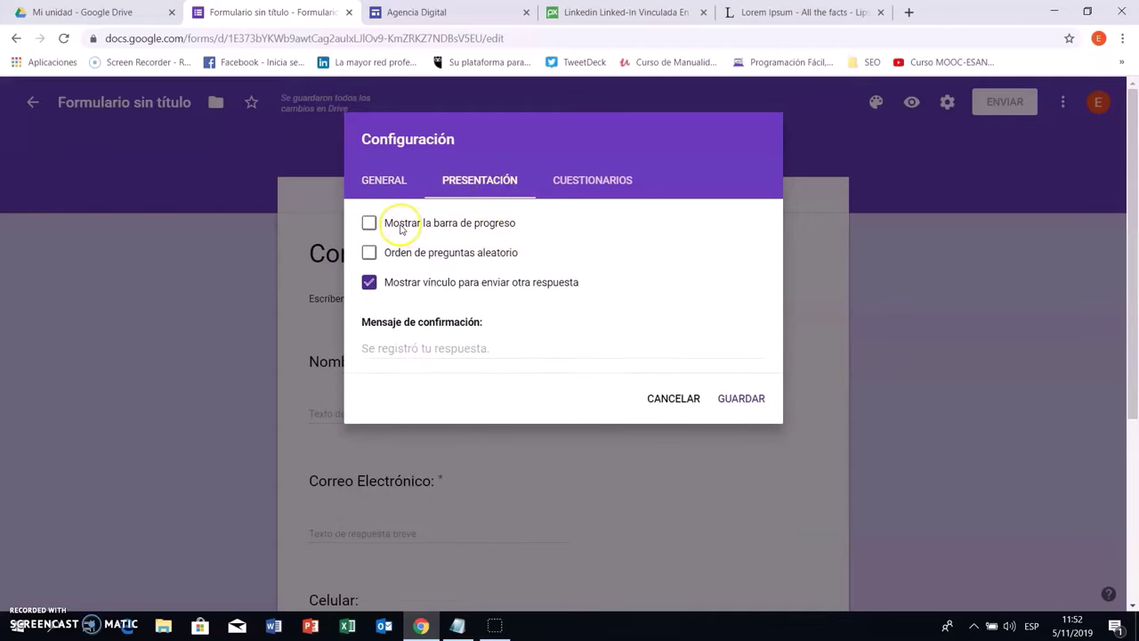
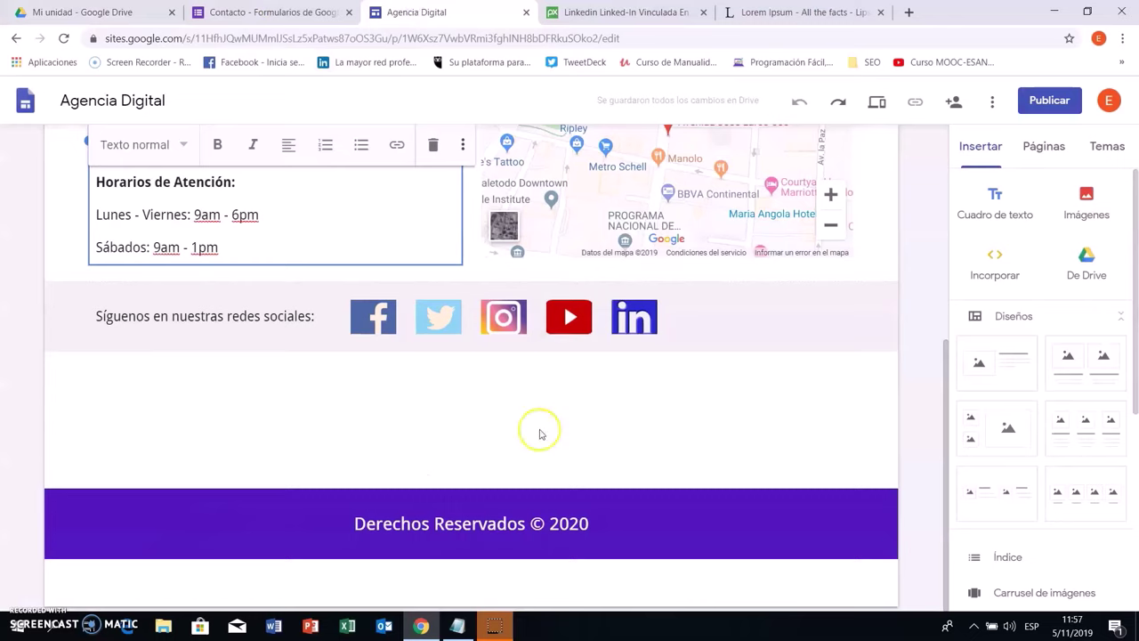
Step: Insert today's 'Contacto' Google Form from the Forms list below the social-media icons
left_click(525, 414)
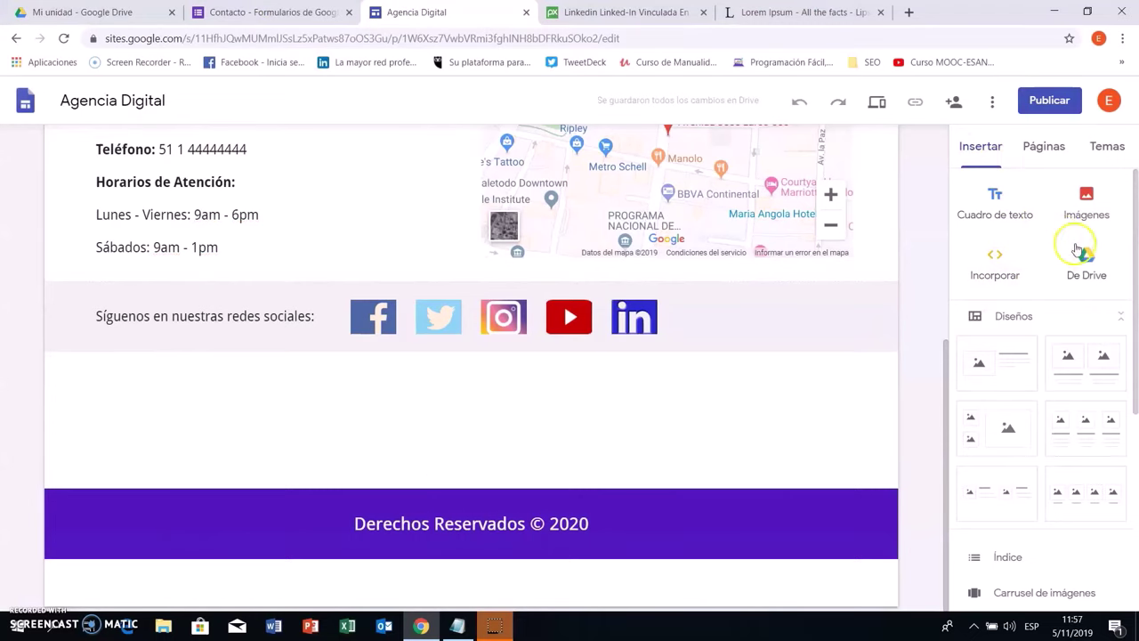
scroll(1079, 251, "down", 4)
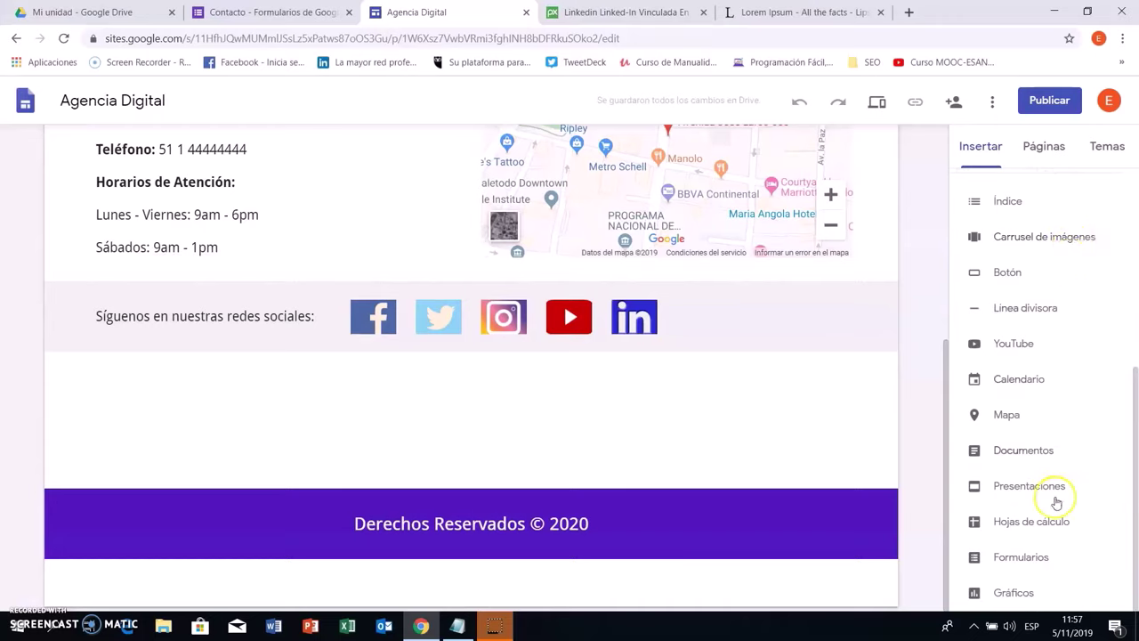
left_click(1025, 558)
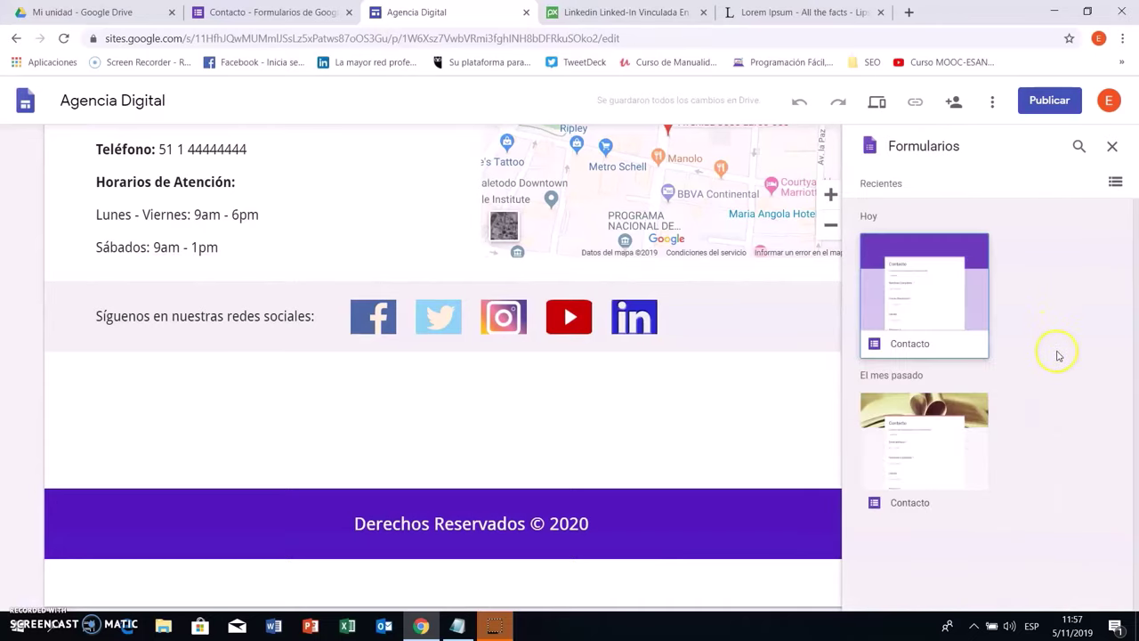
left_click(932, 297)
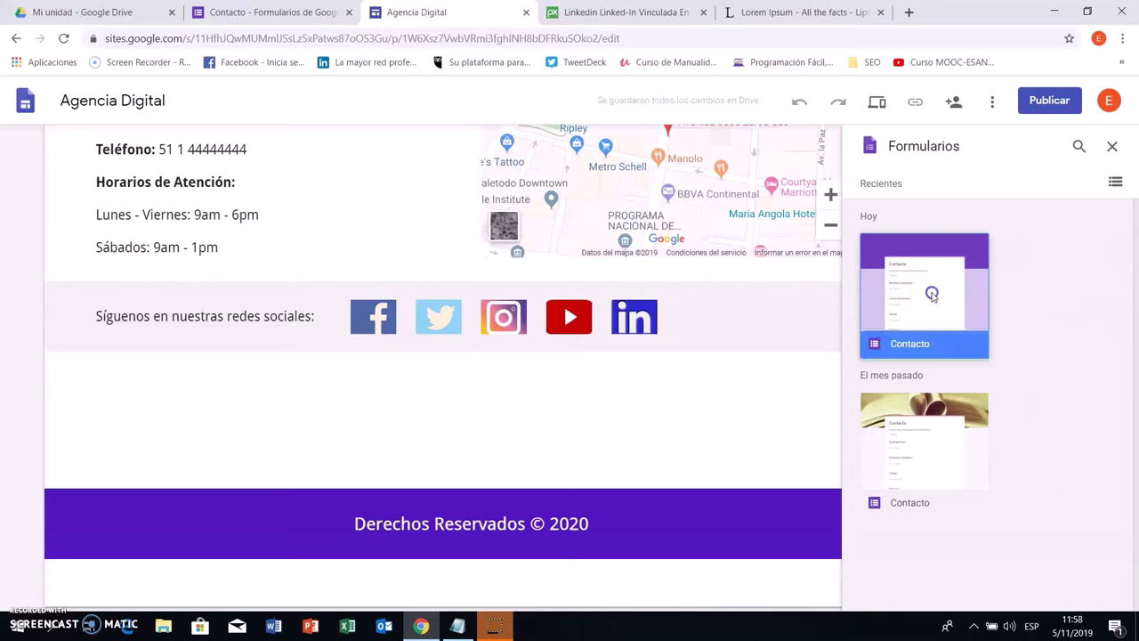
left_click(1097, 592)
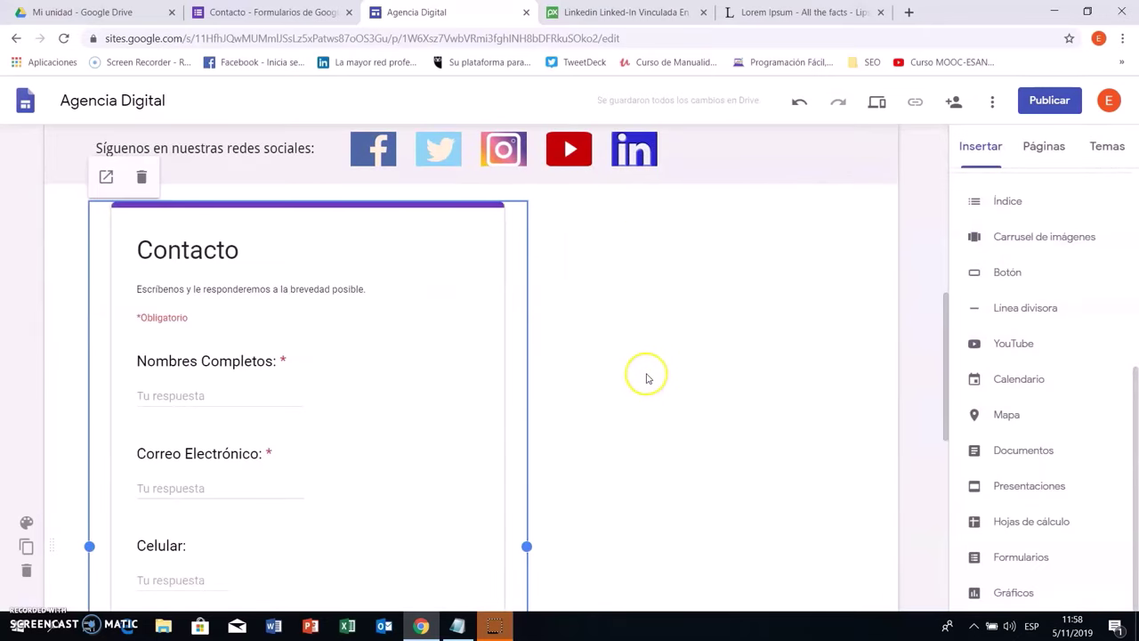
Step: Centre the Contacto form embed in its section and adjust its height
scroll(647, 378, "down", 3)
scroll(647, 379, "up", 4)
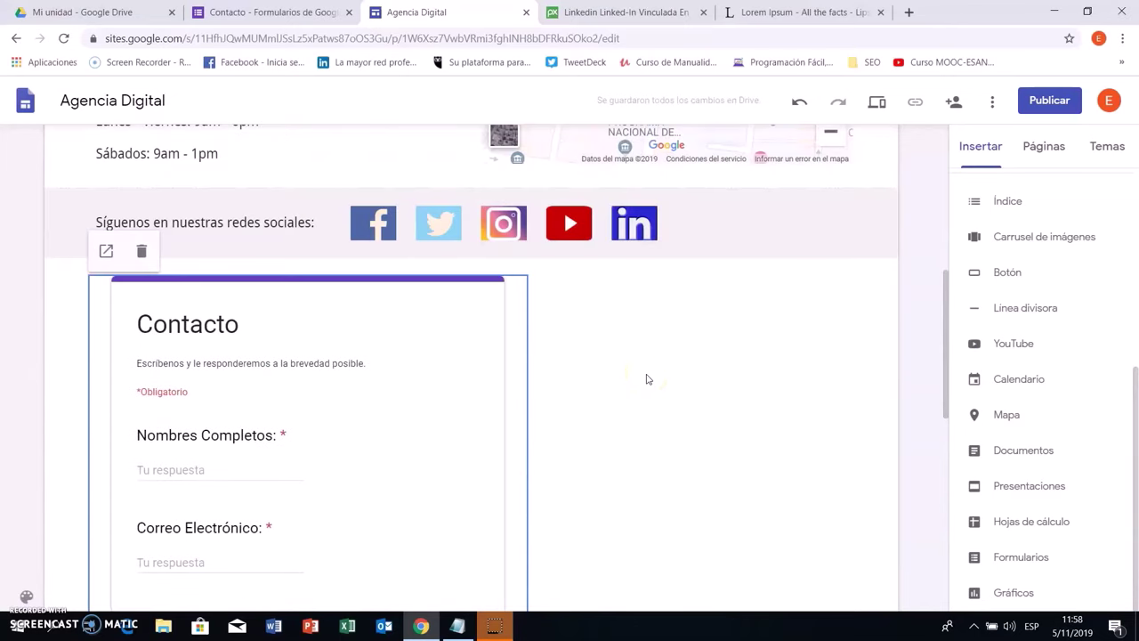
left_click_drag(349, 420, 453, 394)
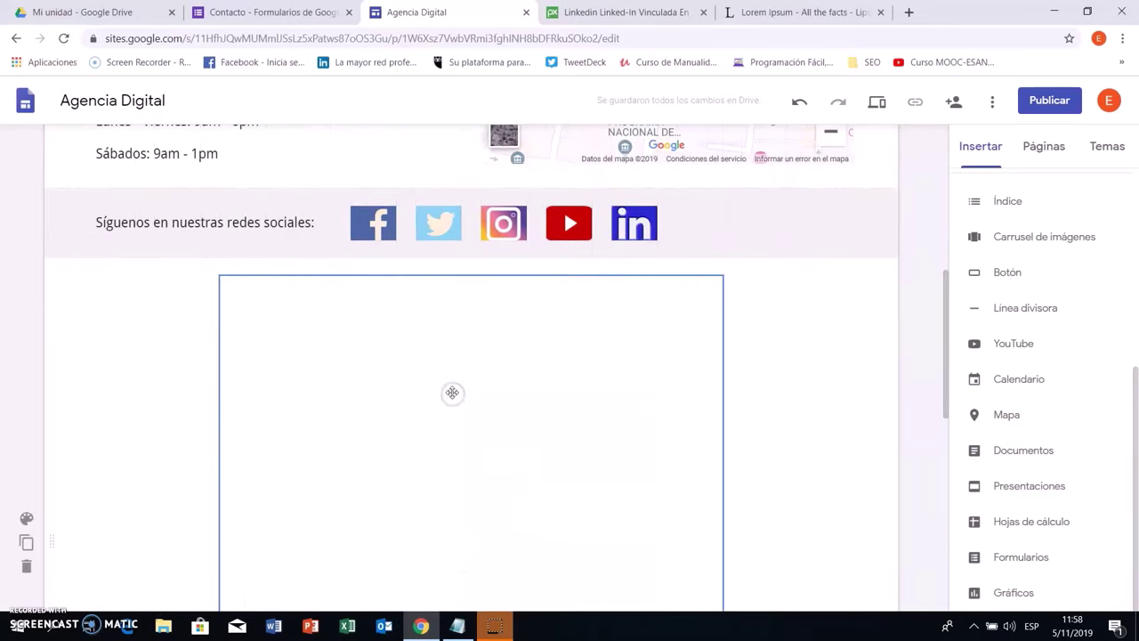
scroll(478, 365, "down", 4)
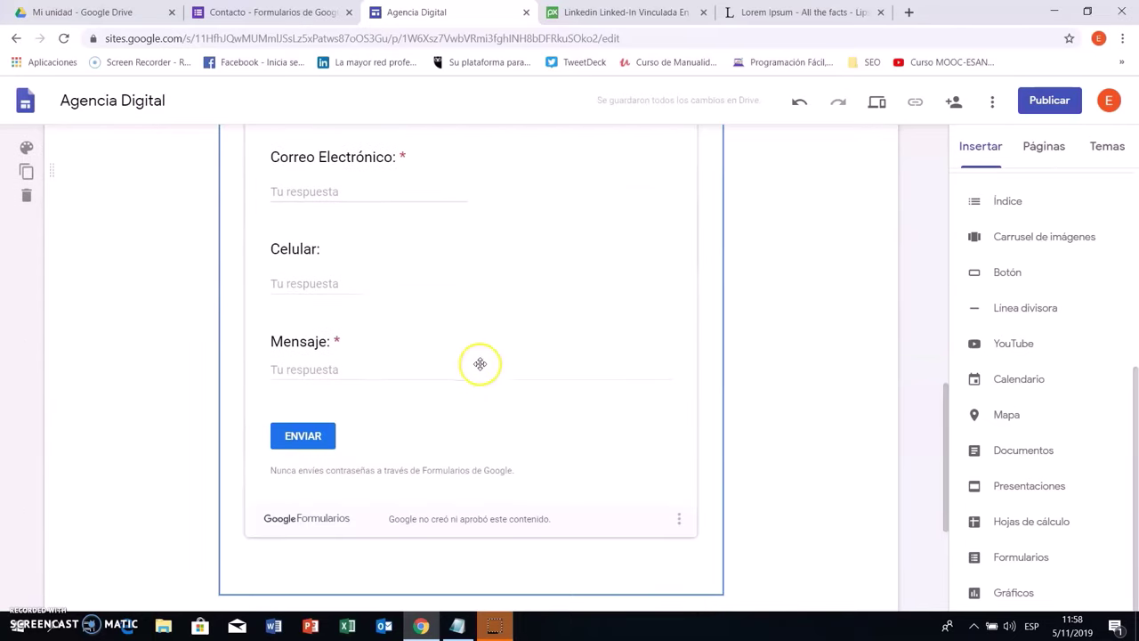
scroll(507, 569, "down", 1)
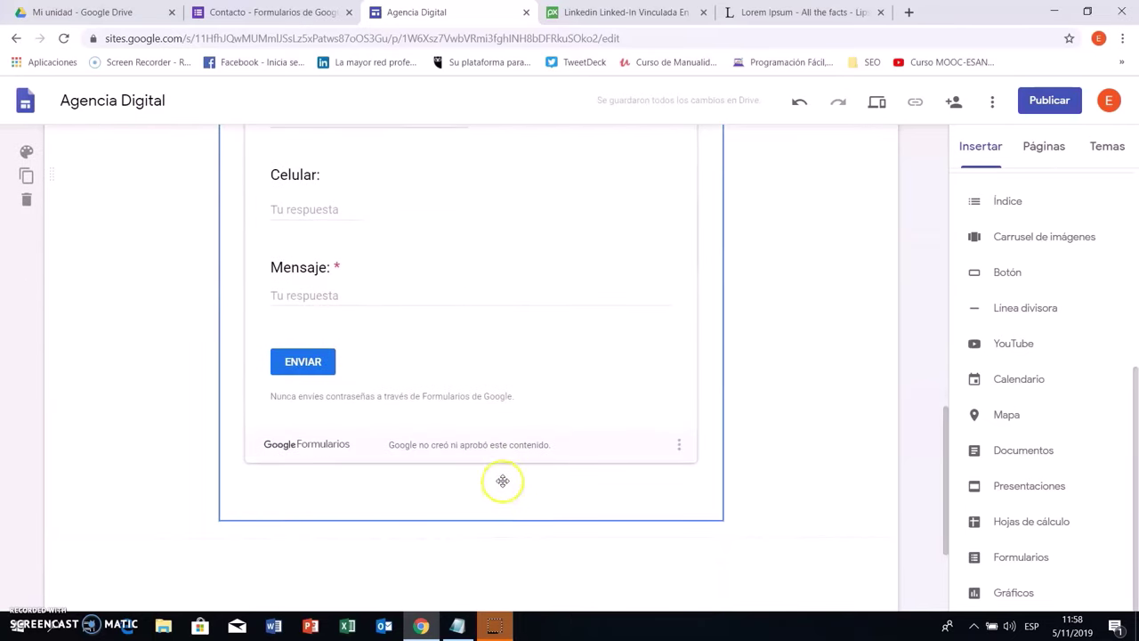
left_click(498, 505)
left_click_drag(471, 517, 516, 420)
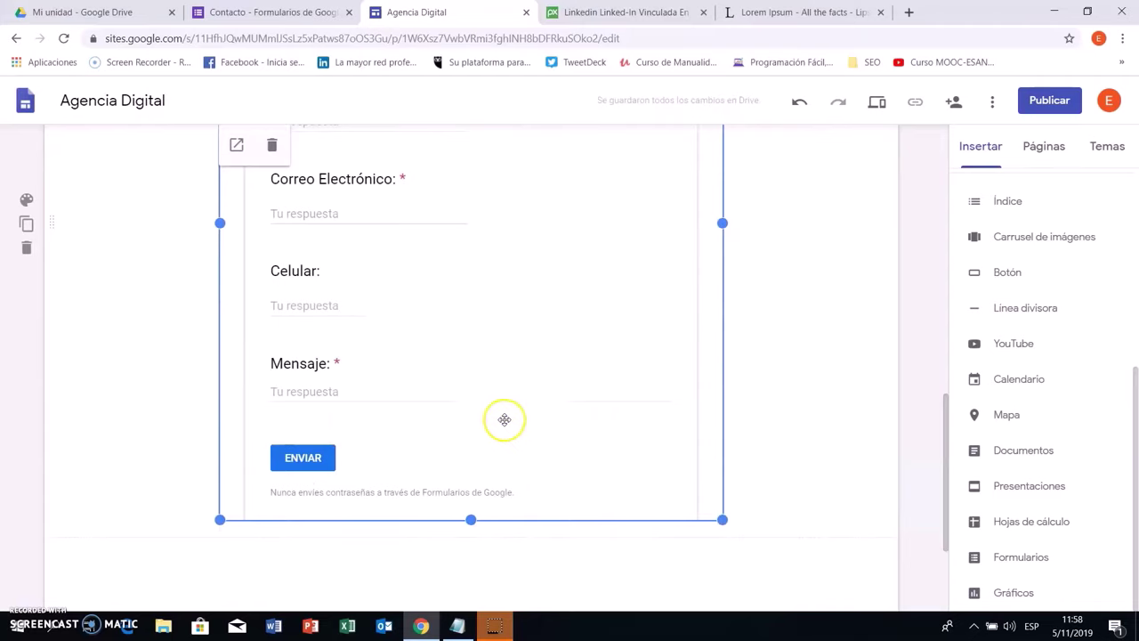
Step: Check that the whole form shows down to the Enviar button, then start publishing
scroll(730, 431, "down", 1)
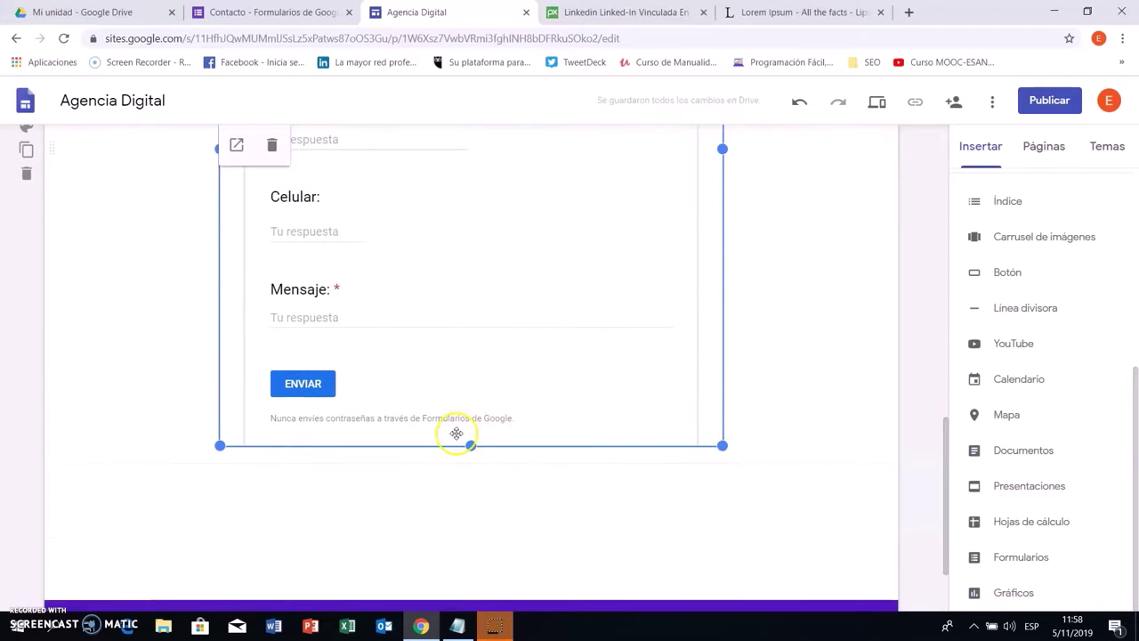
scroll(808, 409, "up", 1)
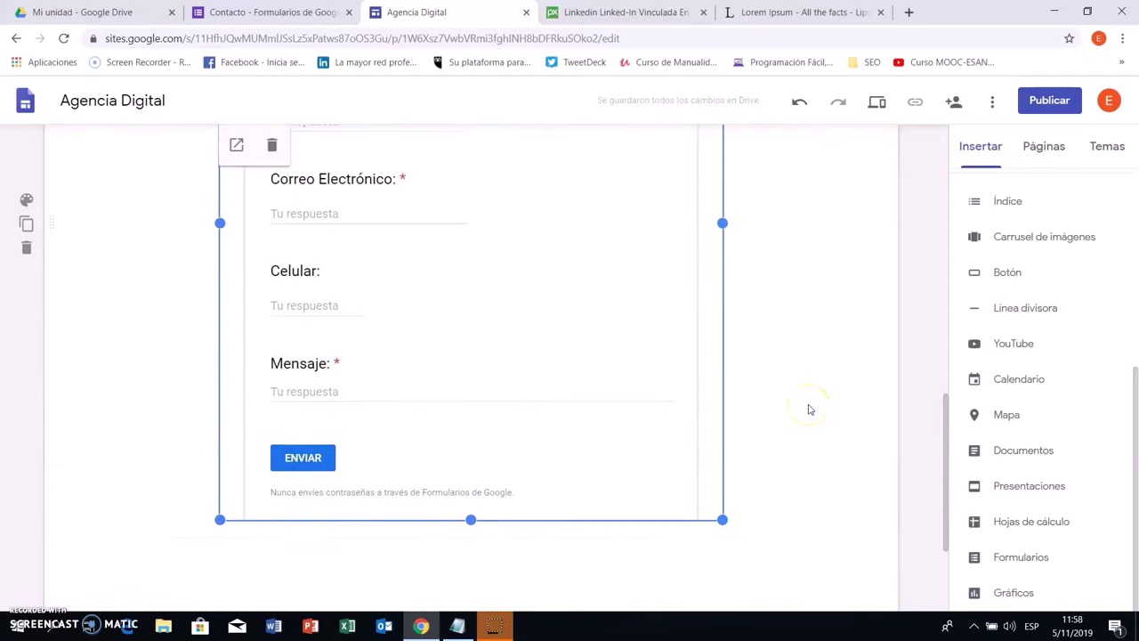
scroll(607, 438, "up", 4)
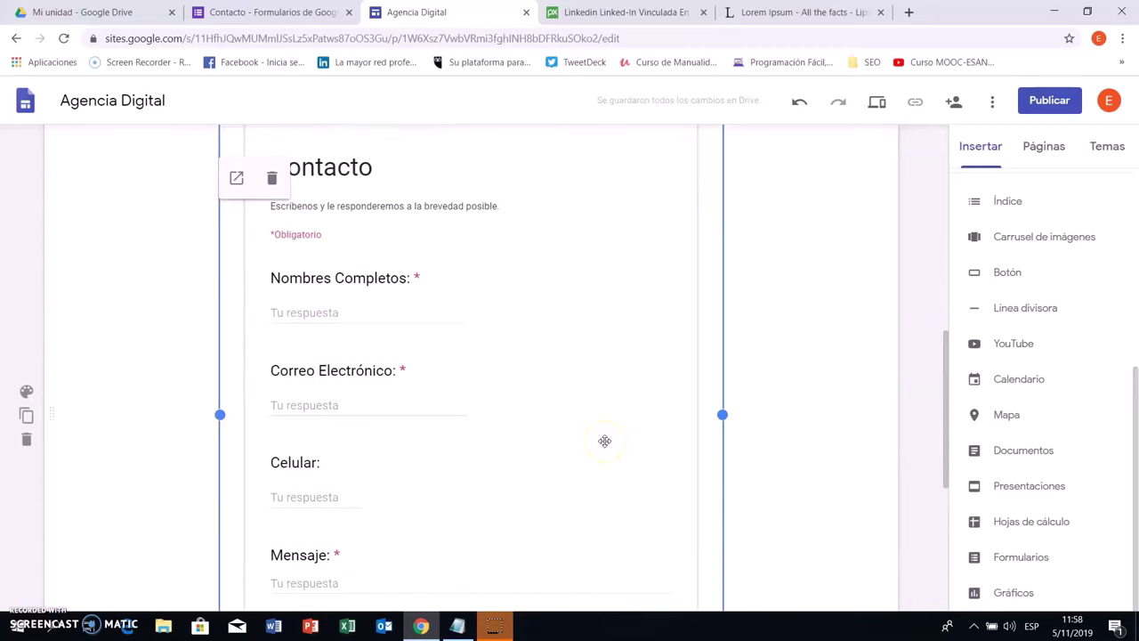
scroll(605, 440, "down", 5)
scroll(623, 427, "up", 5)
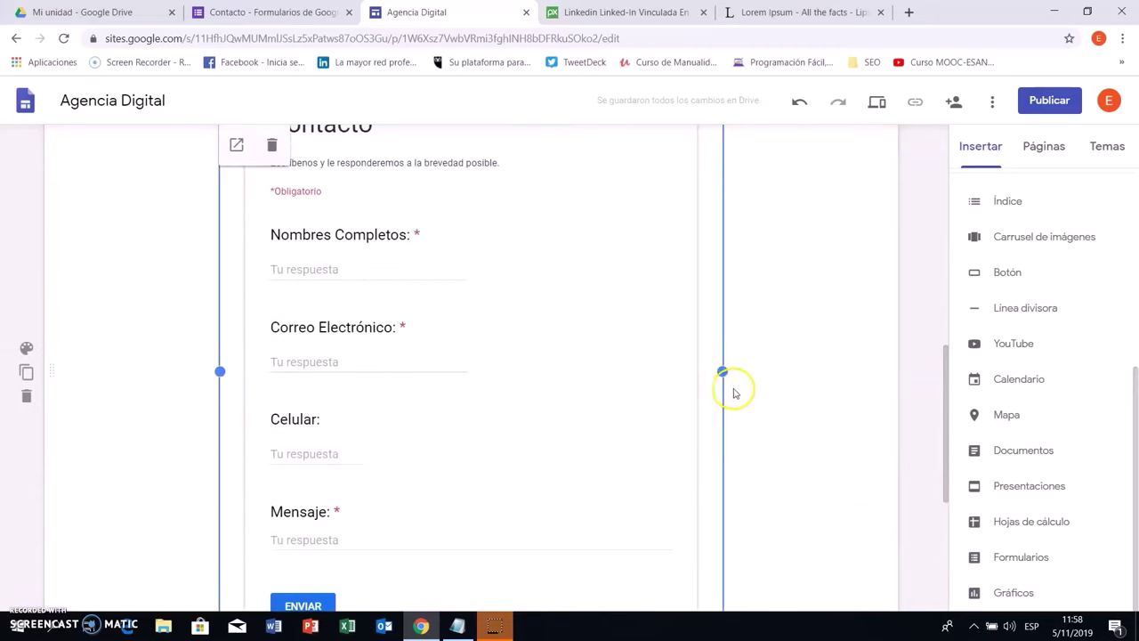
scroll(748, 393, "up", 1)
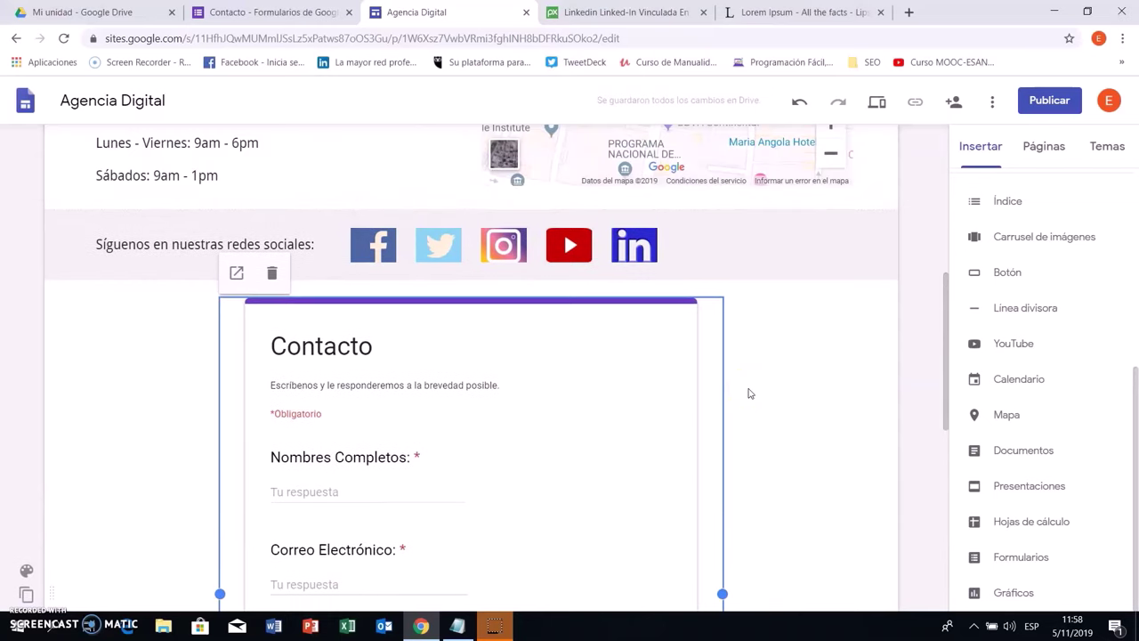
scroll(748, 393, "up", 6)
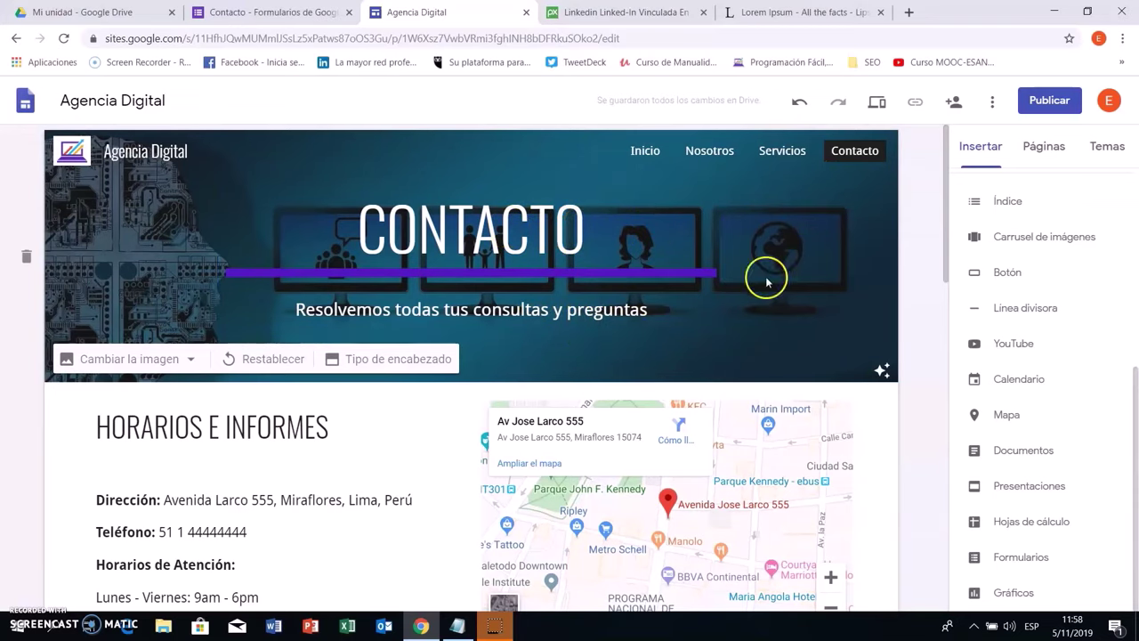
scroll(815, 252, "down", 3)
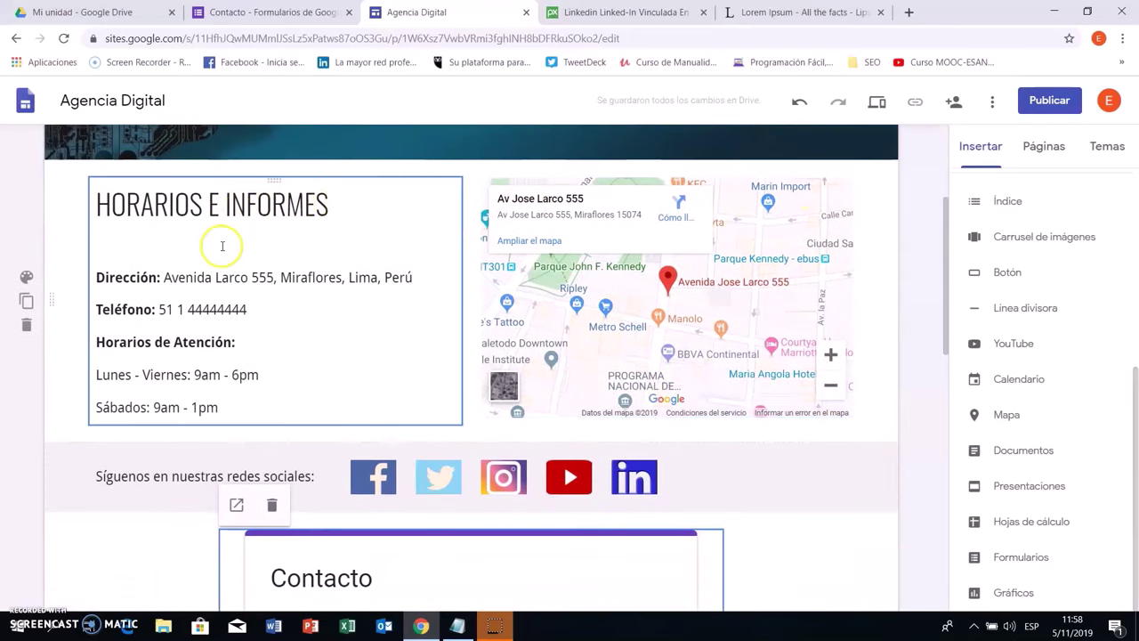
scroll(805, 295, "down", 2)
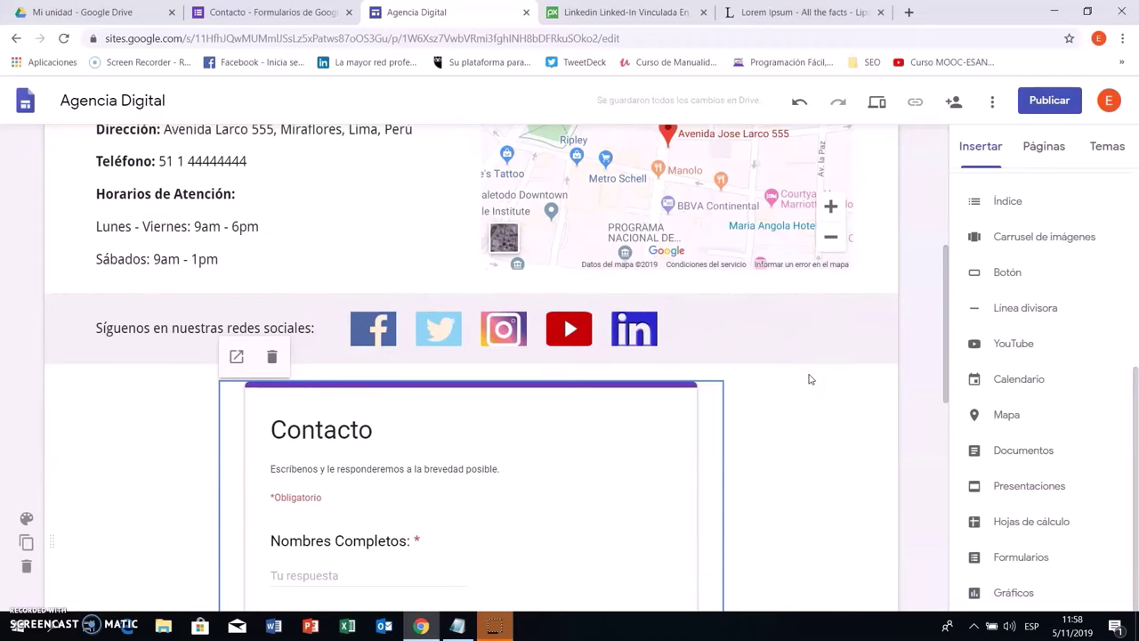
scroll(808, 378, "down", 5)
scroll(809, 377, "up", 3)
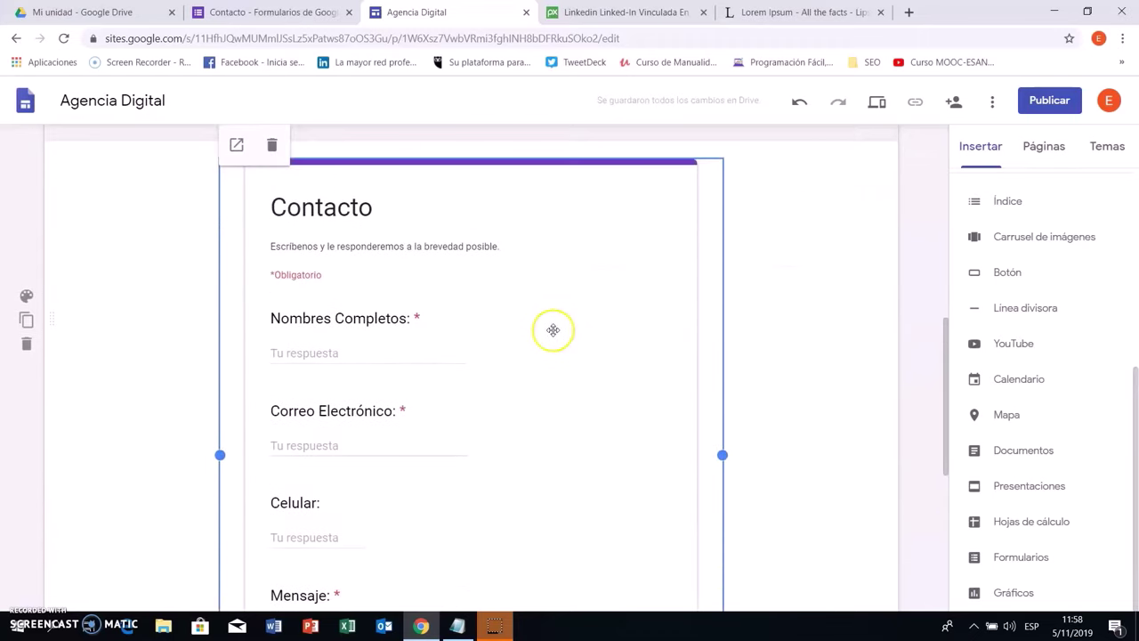
scroll(552, 330, "down", 4)
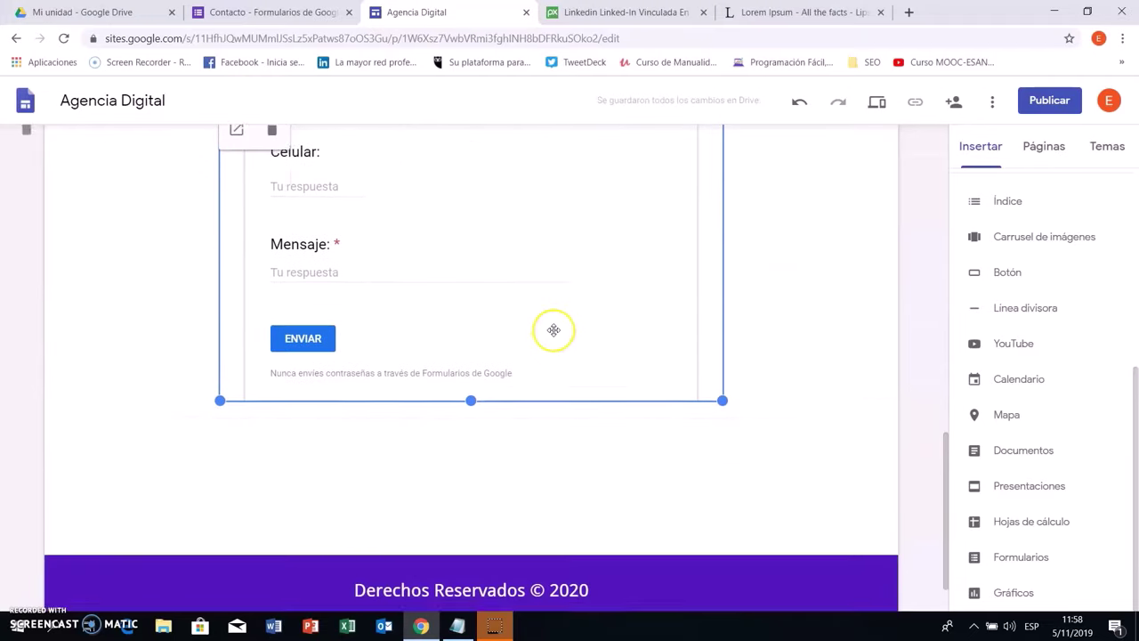
scroll(553, 330, "up", 5)
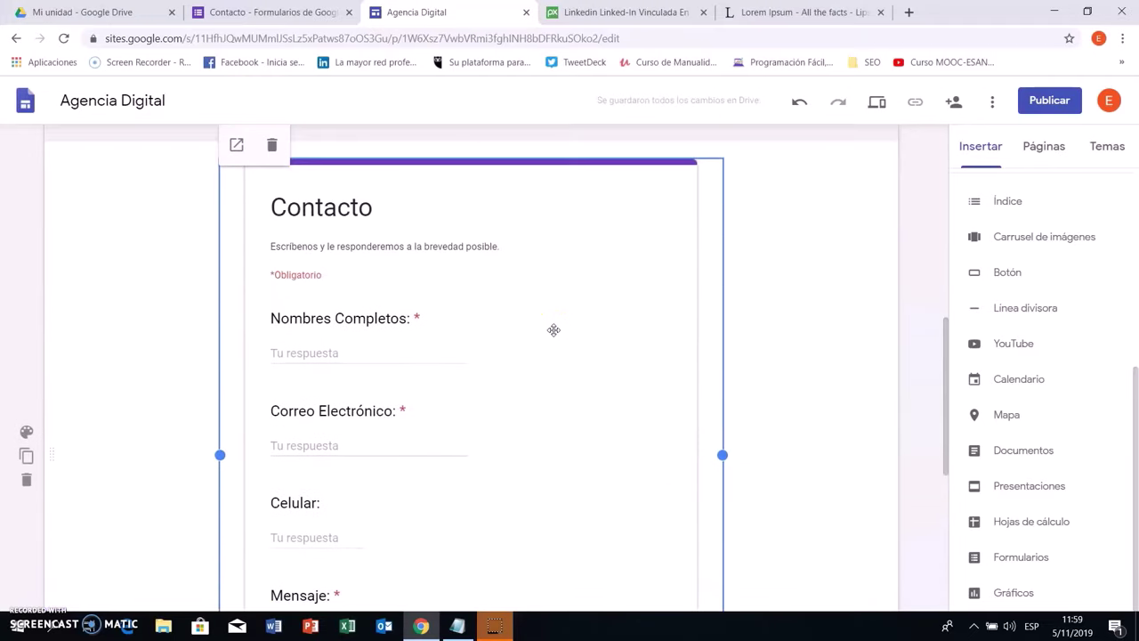
scroll(554, 330, "up", 1)
scroll(757, 352, "down", 2)
left_click(1054, 101)
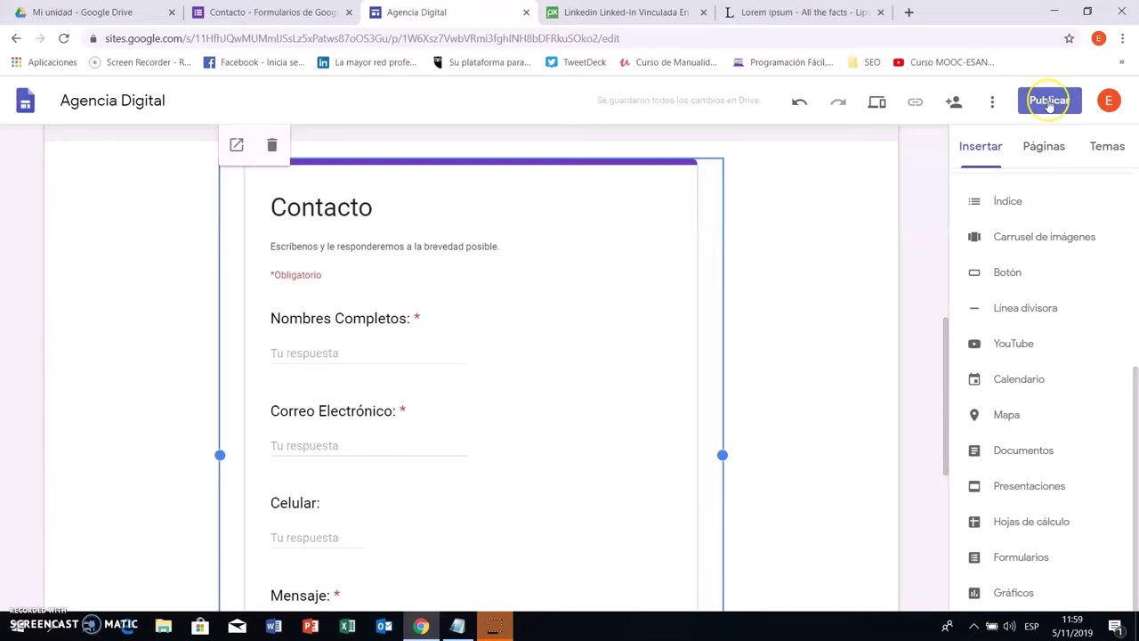
Step: Publish the site at the web address agenciadigital1988, keeping the default search settings
left_click(1050, 101)
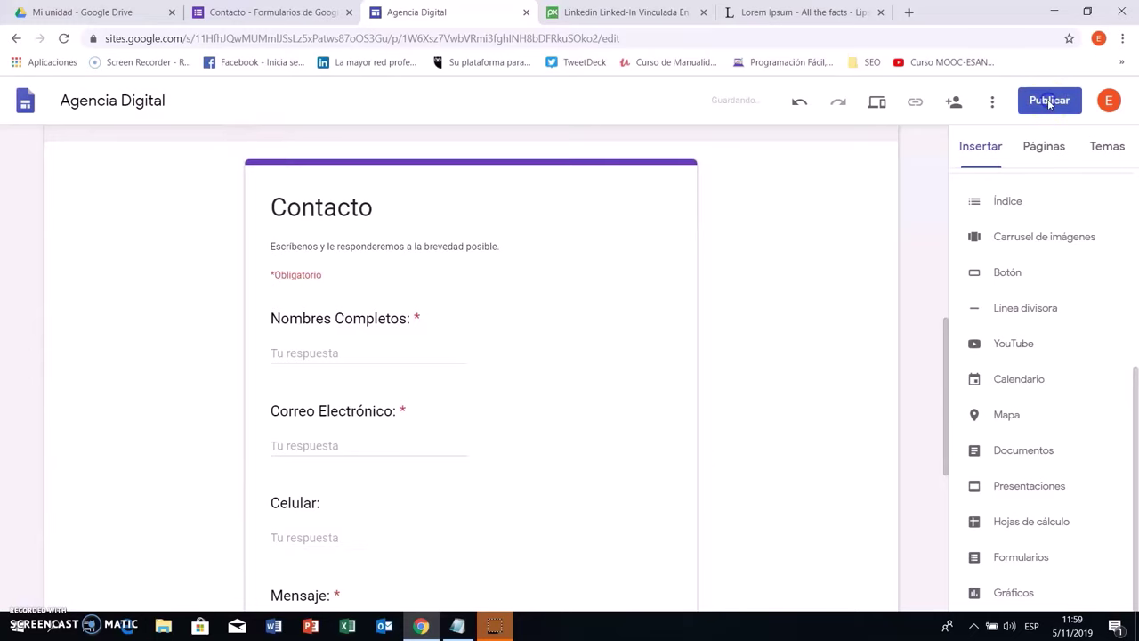
left_click(391, 249)
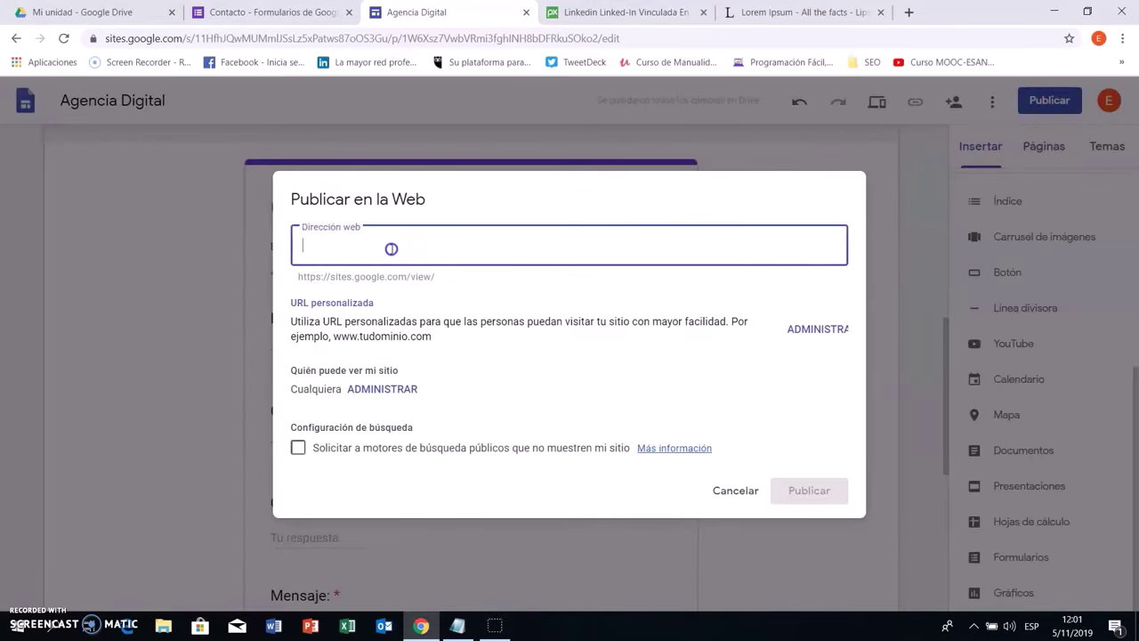
type("ag")
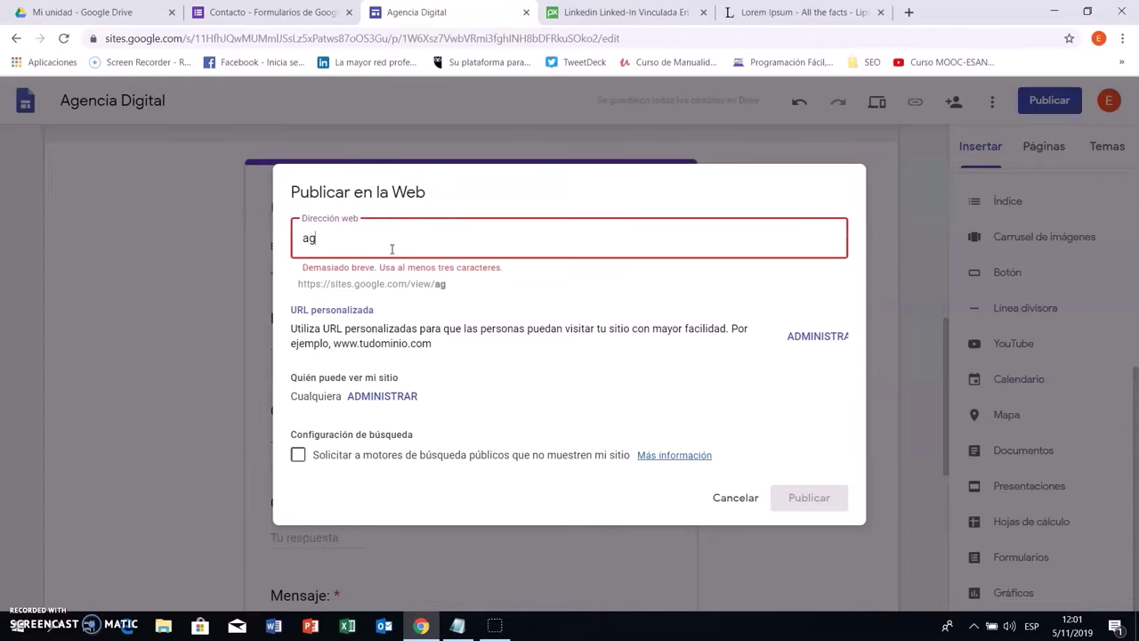
type("enciadigital")
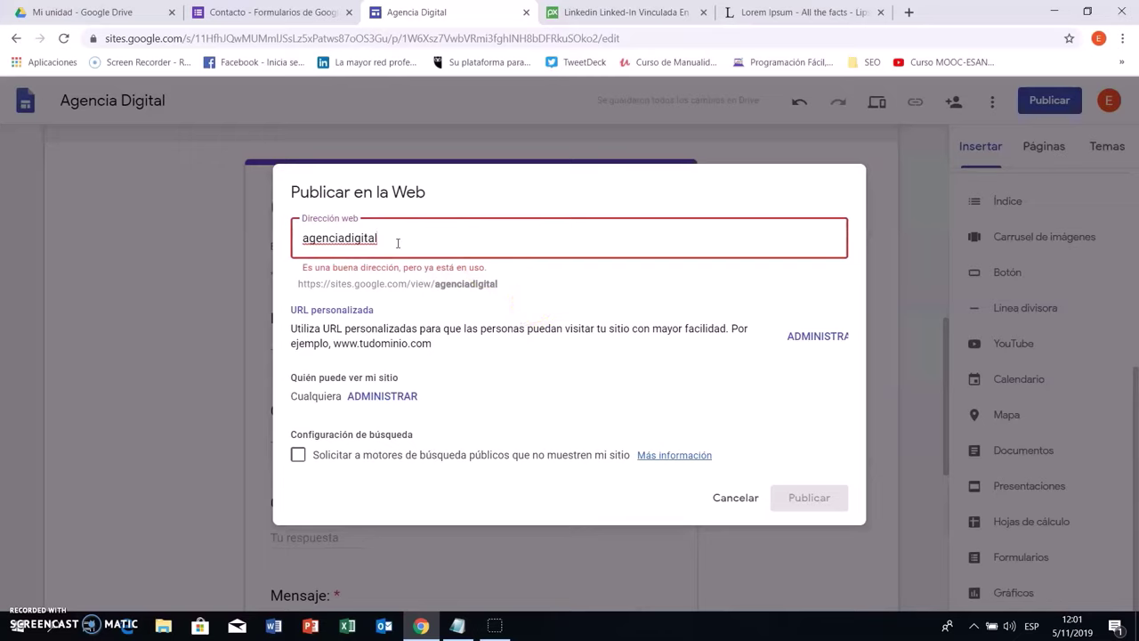
type("1988")
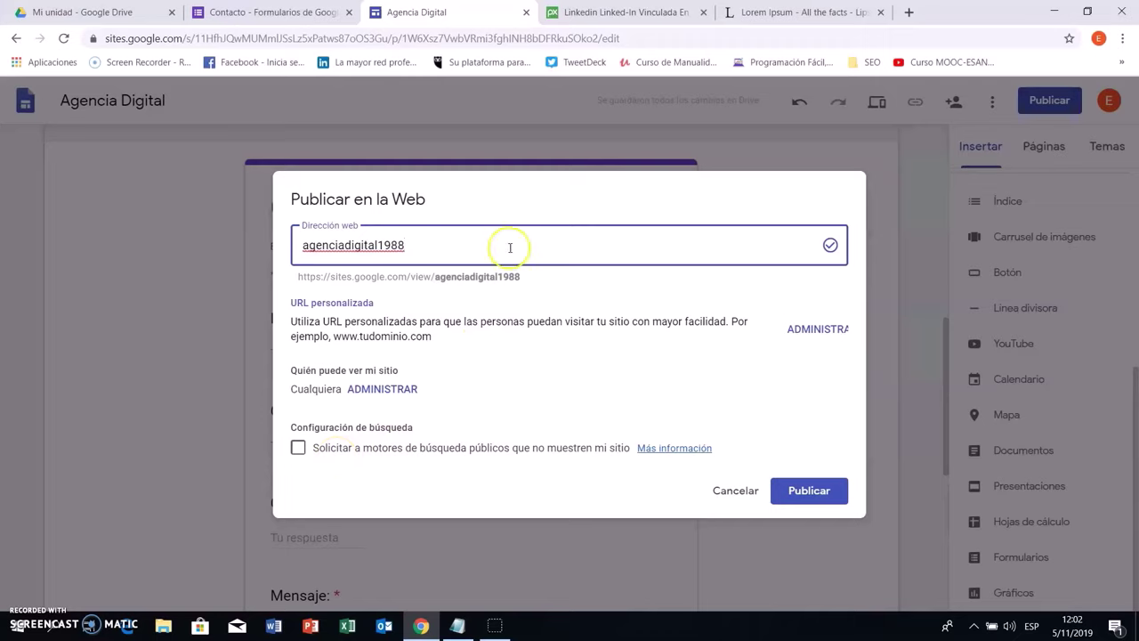
left_click(298, 450)
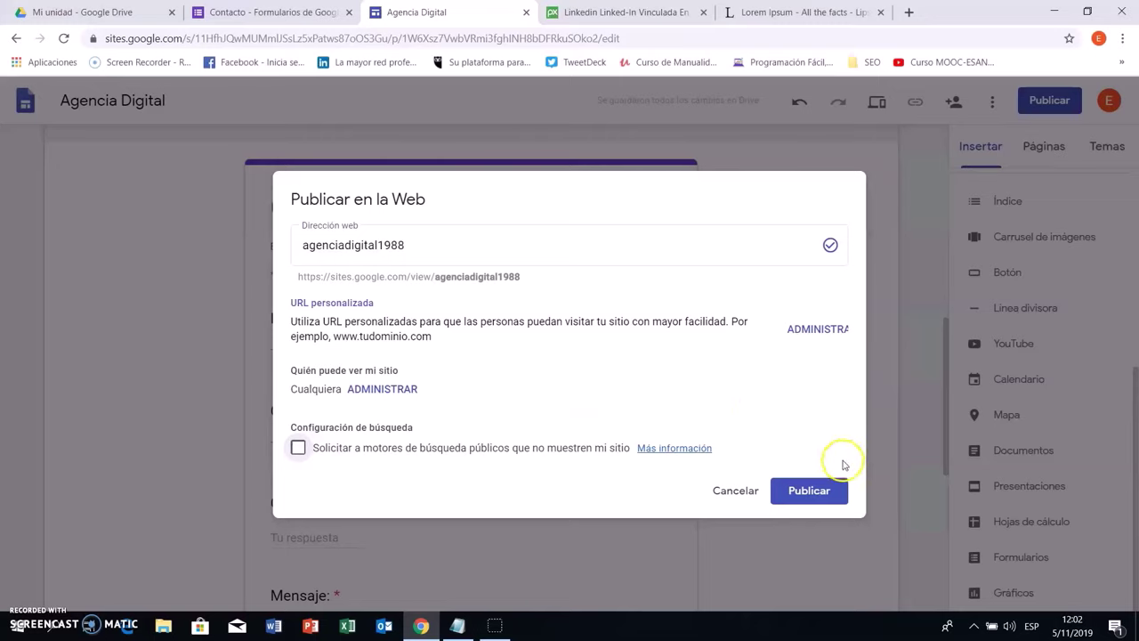
left_click(809, 491)
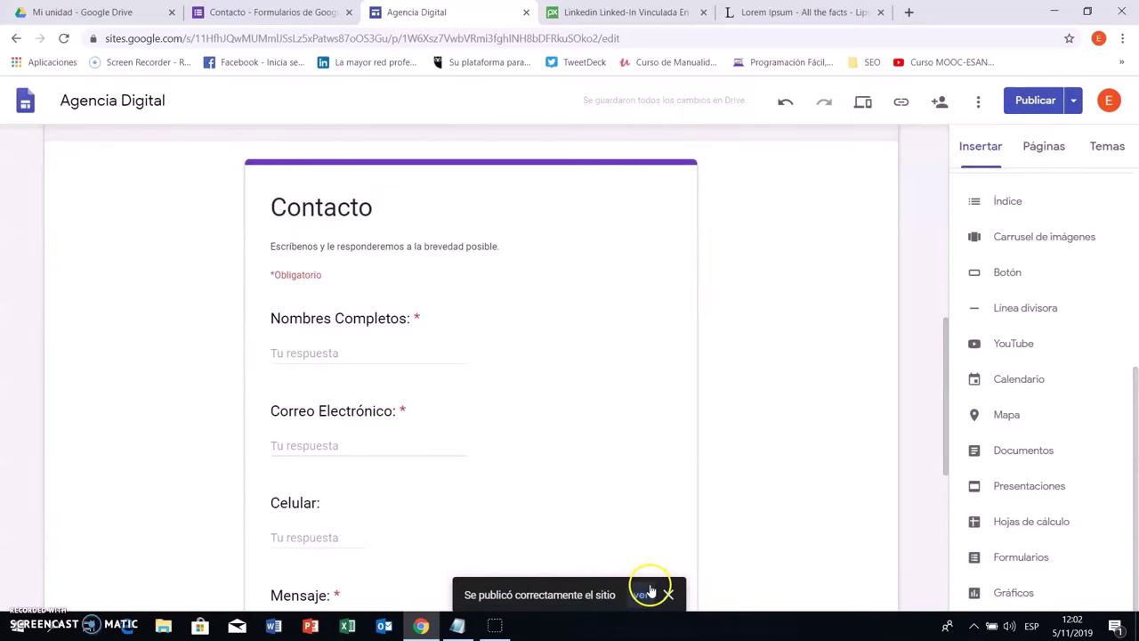
Step: View the live site via 'Ver el sitio publicado', going from Inicio to the Nosotros page
left_click(1074, 102)
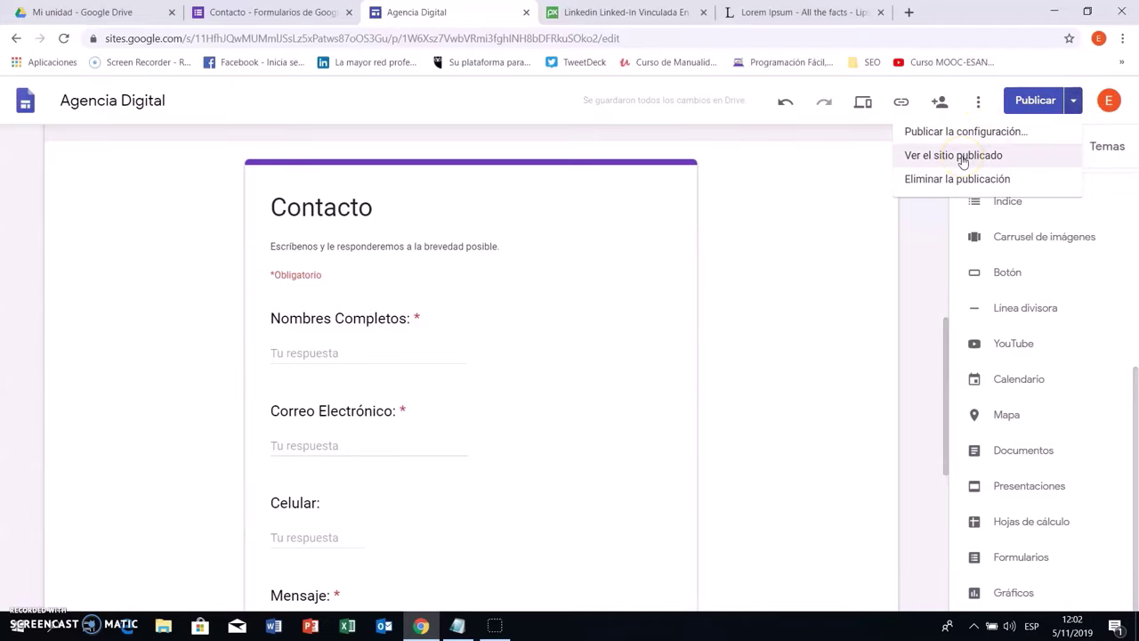
left_click(962, 157)
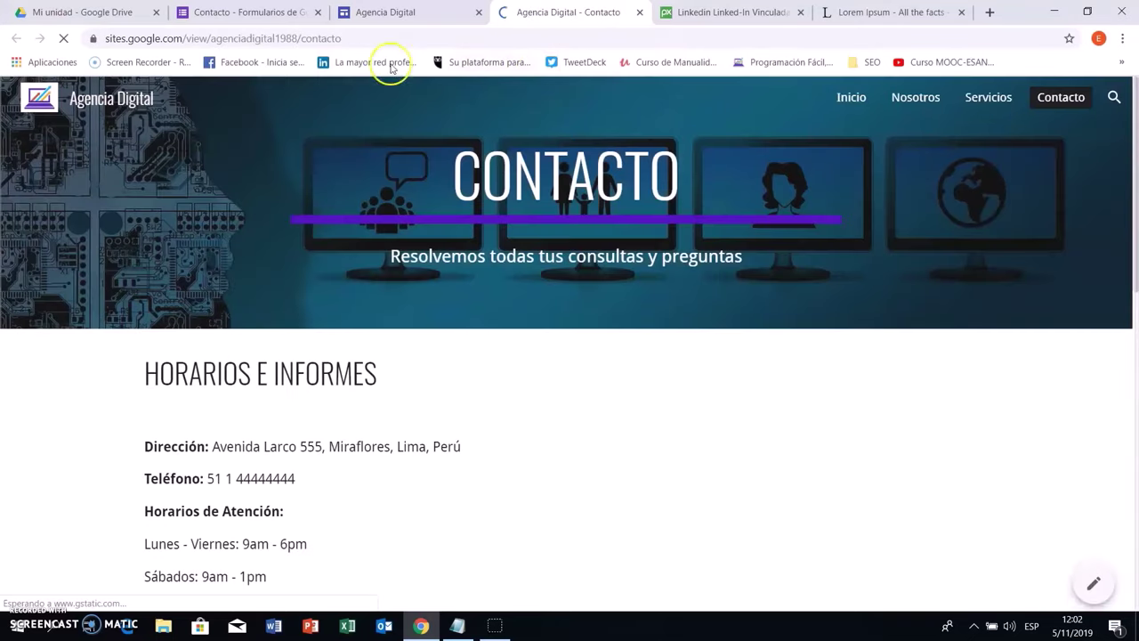
left_click(852, 98)
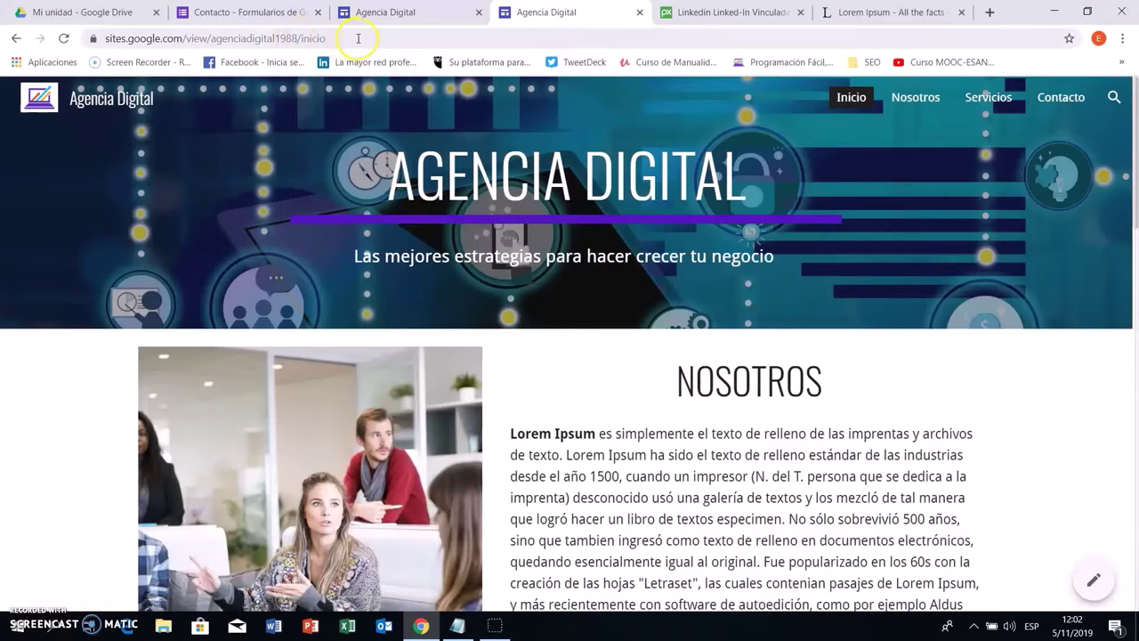
left_click_drag(360, 38, 108, 38)
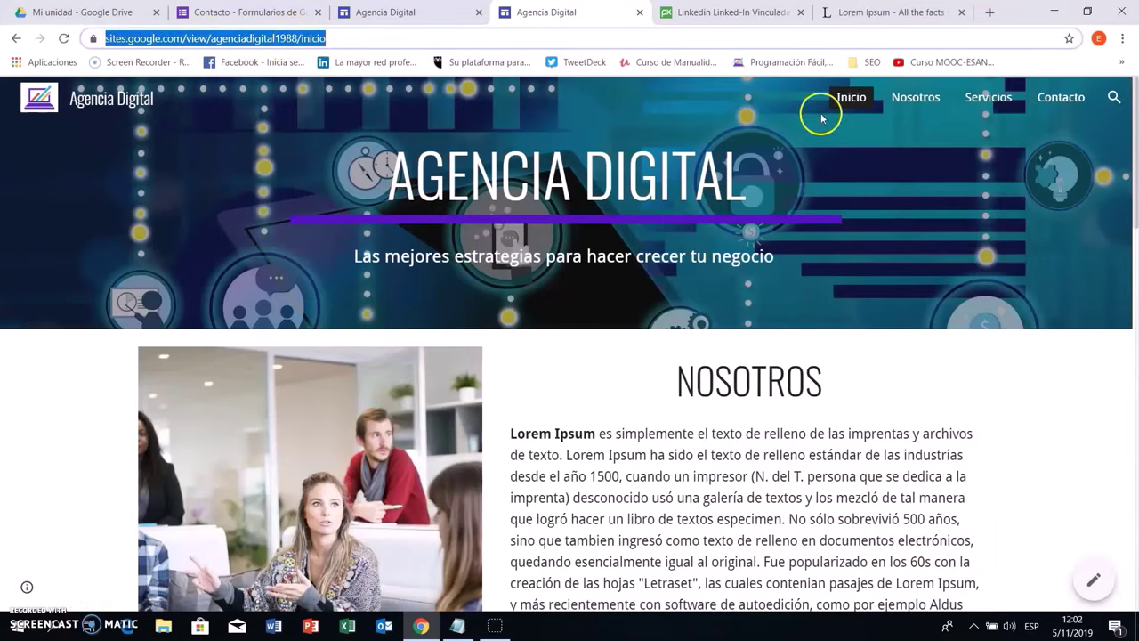
scroll(920, 208, "down", 10)
scroll(923, 214, "up", 3)
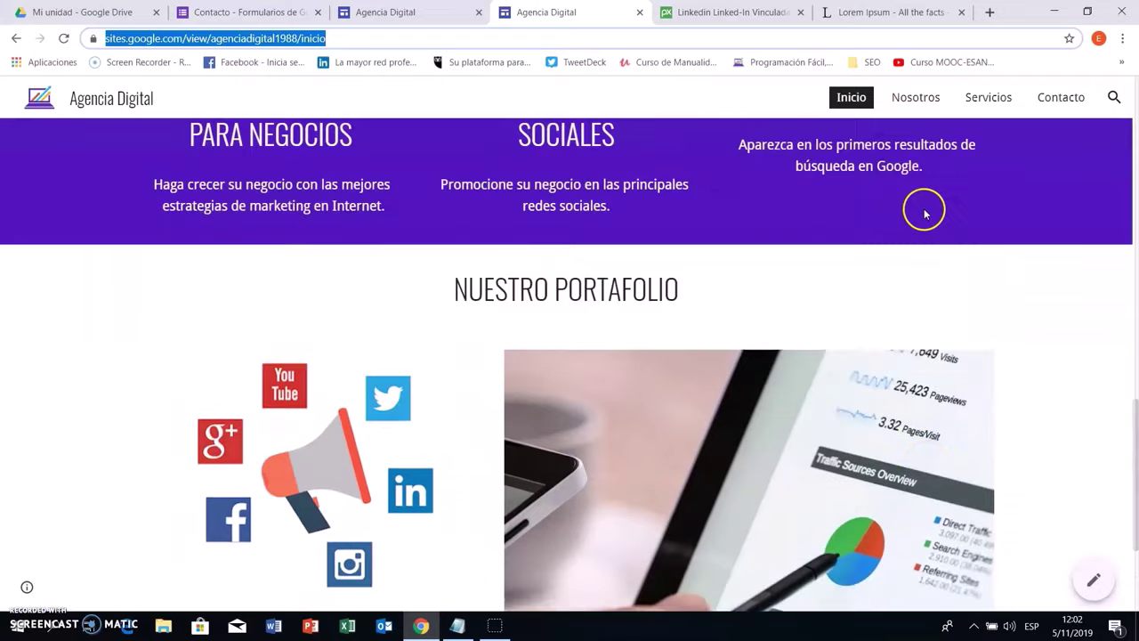
scroll(925, 209, "up", 8)
left_click(909, 98)
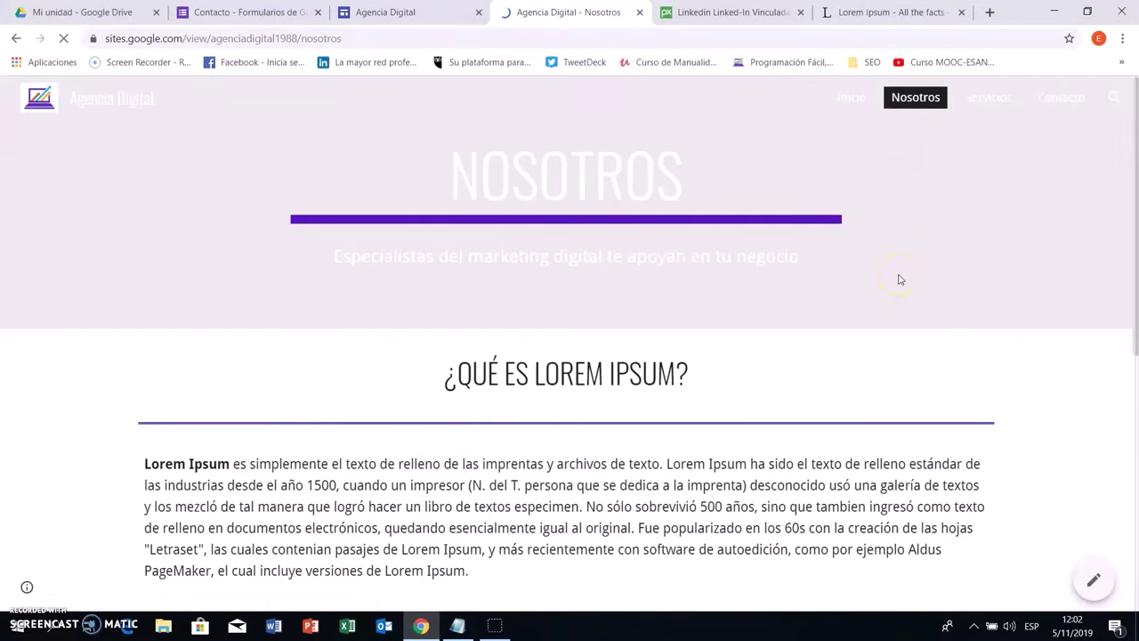
scroll(903, 276, "down", 10)
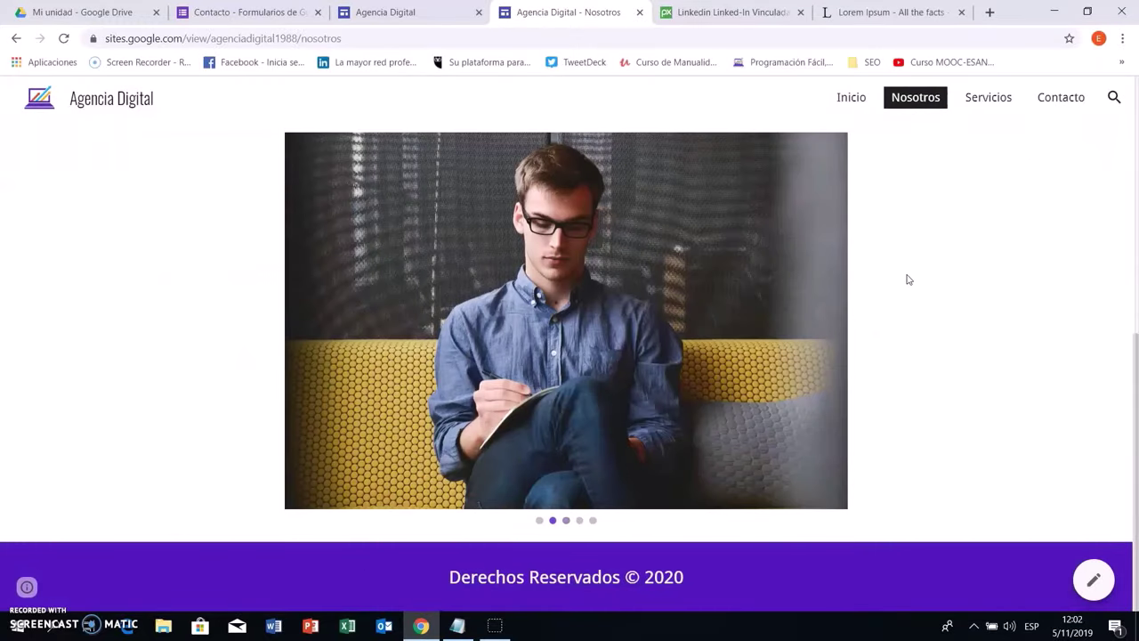
Step: Browse the live site's Servicios page, then go on to its Contacto page
left_click(989, 97)
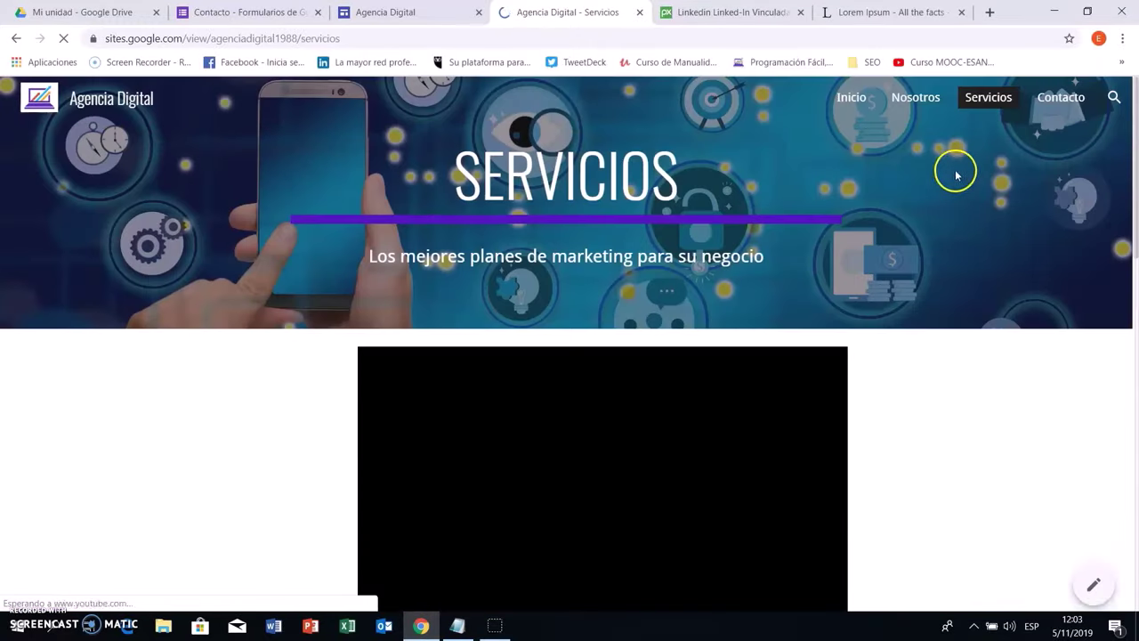
scroll(960, 199, "down", 10)
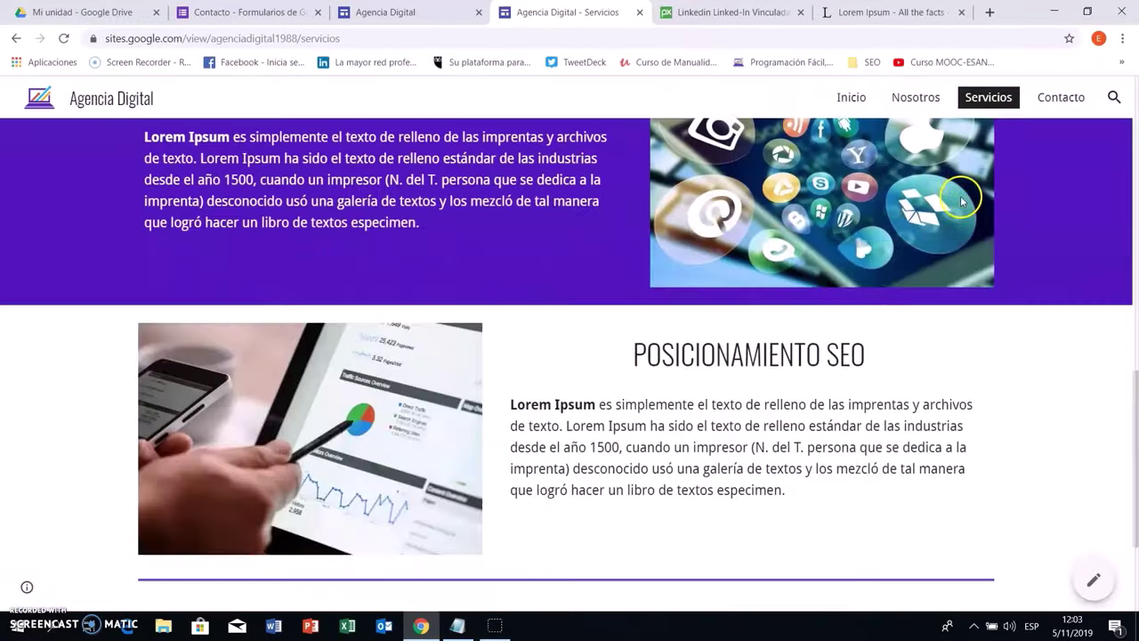
scroll(960, 202, "up", 10)
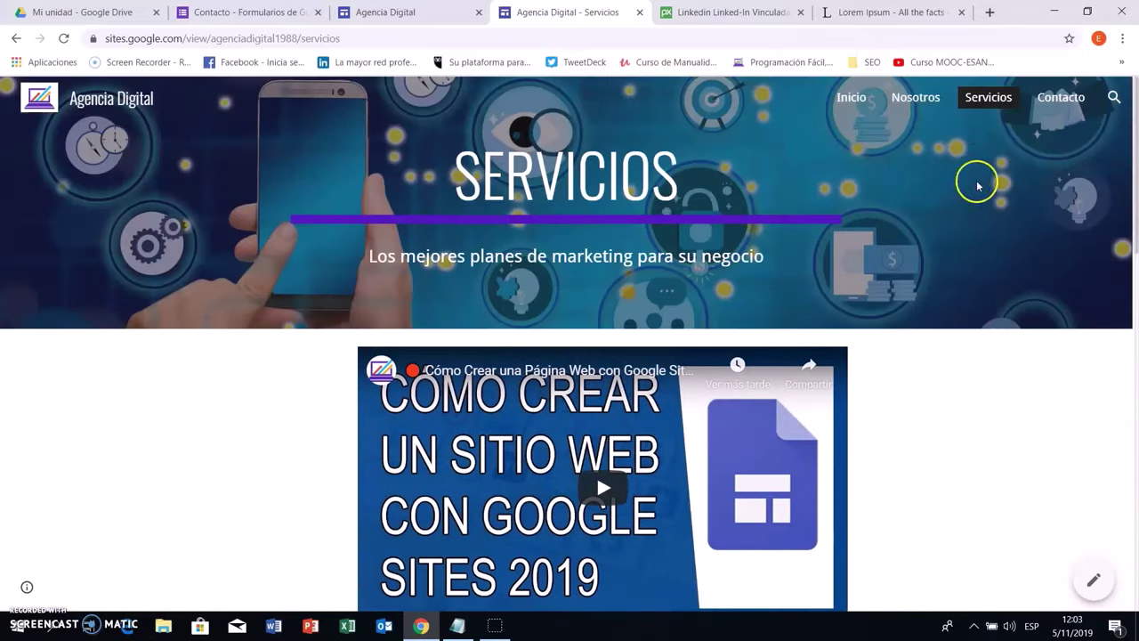
left_click(1055, 103)
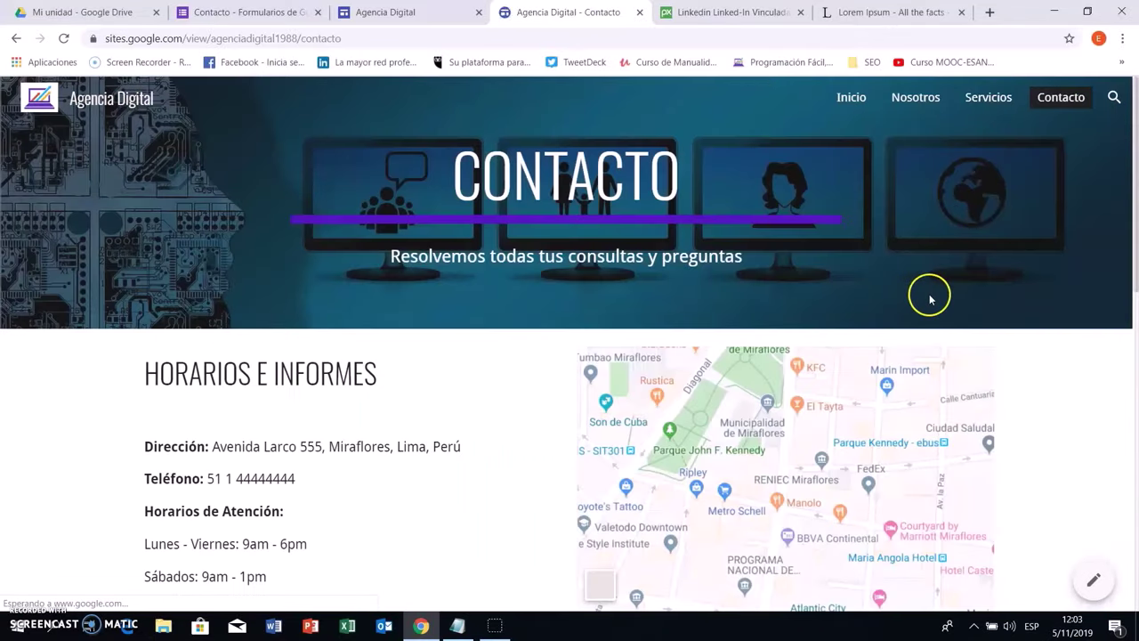
scroll(1086, 276, "down", 9)
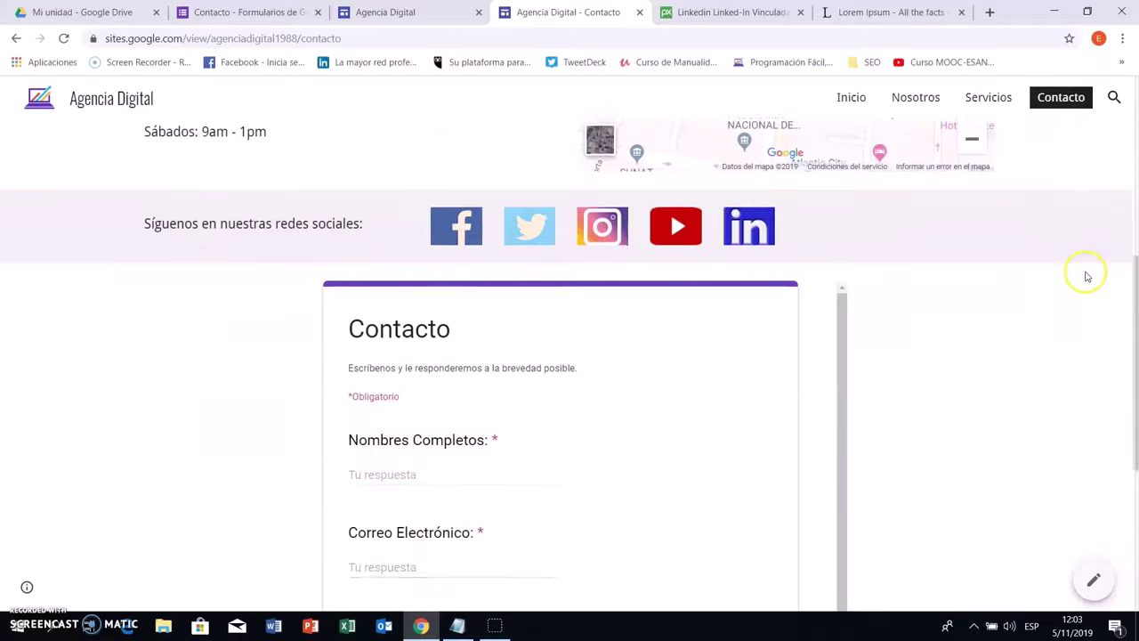
scroll(1085, 276, "down", 2)
scroll(969, 302, "up", 3)
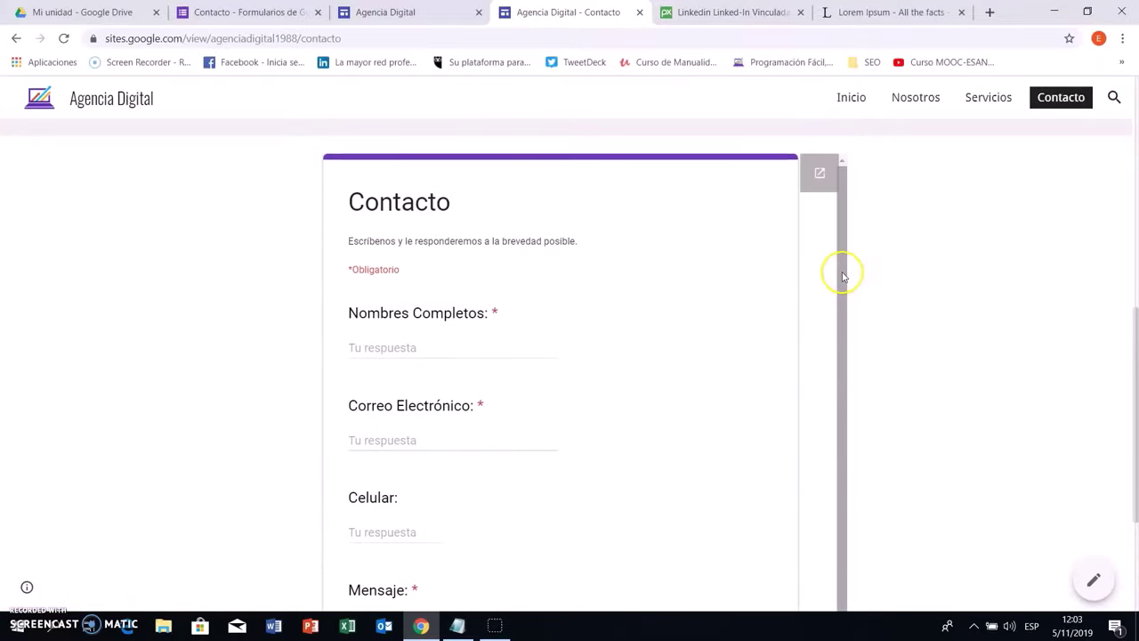
scroll(843, 276, "down", 3)
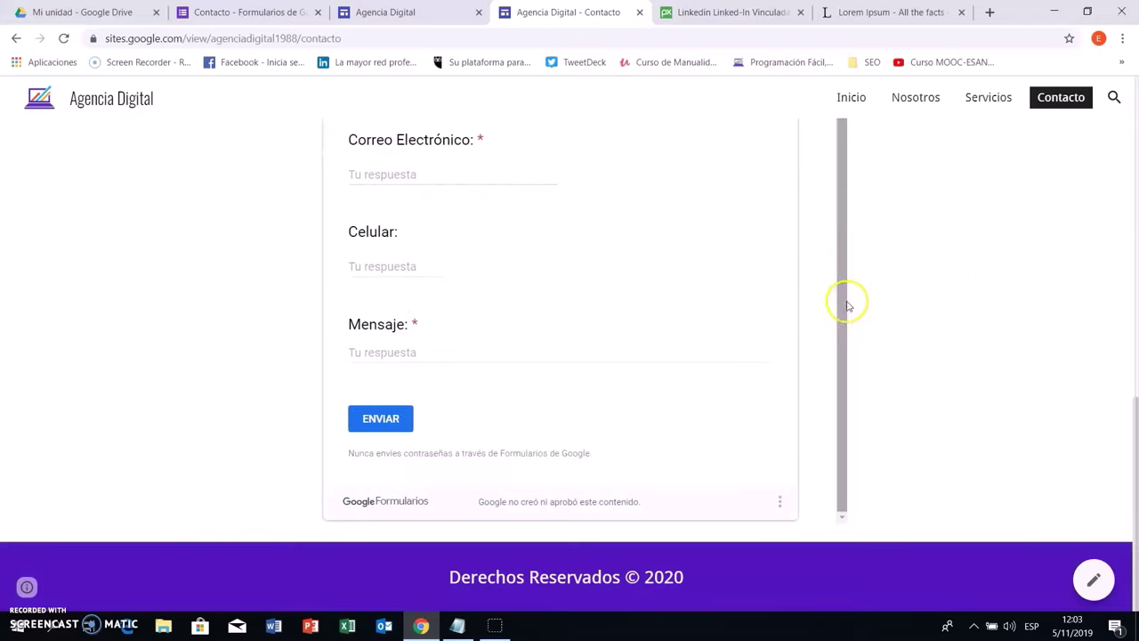
scroll(855, 302, "up", 3)
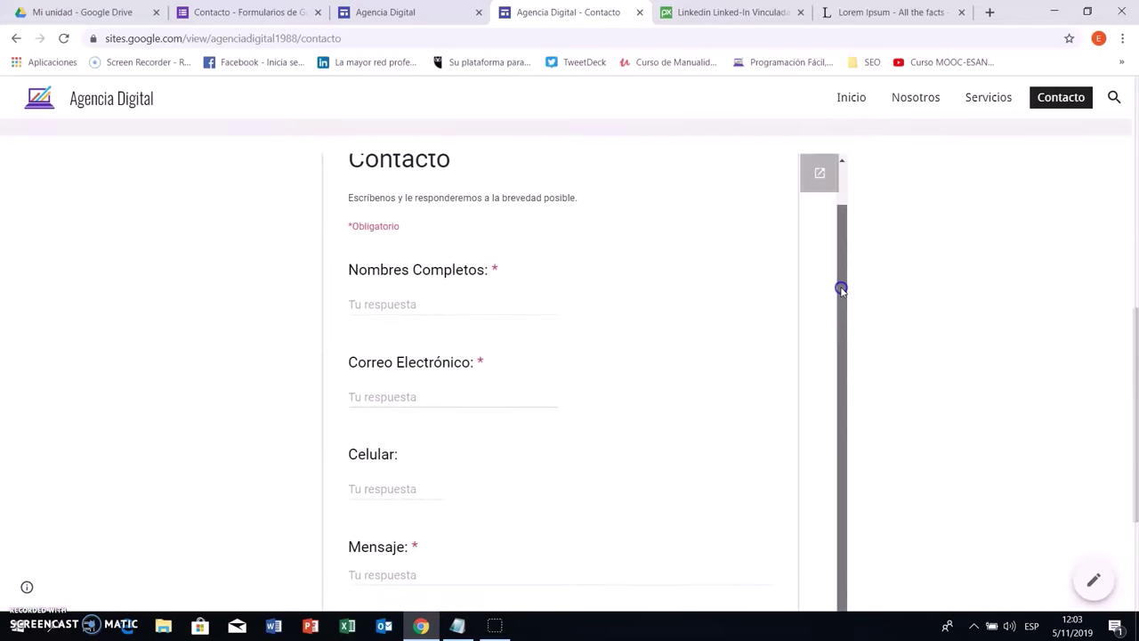
left_click_drag(841, 284, 838, 239)
scroll(948, 296, "down", 3)
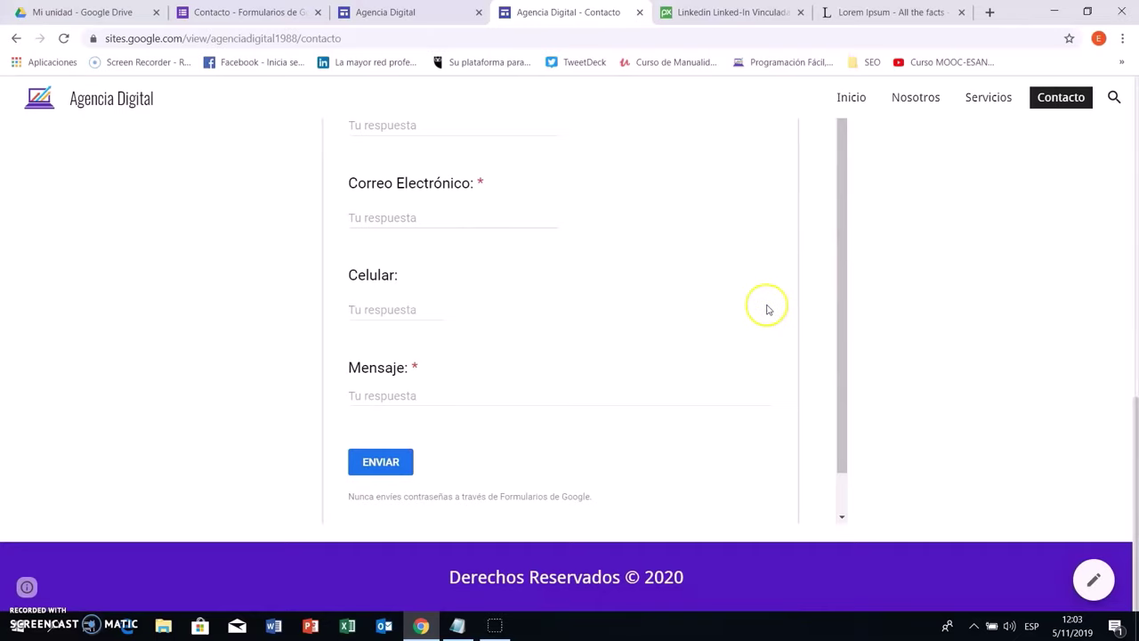
scroll(905, 276, "up", 4)
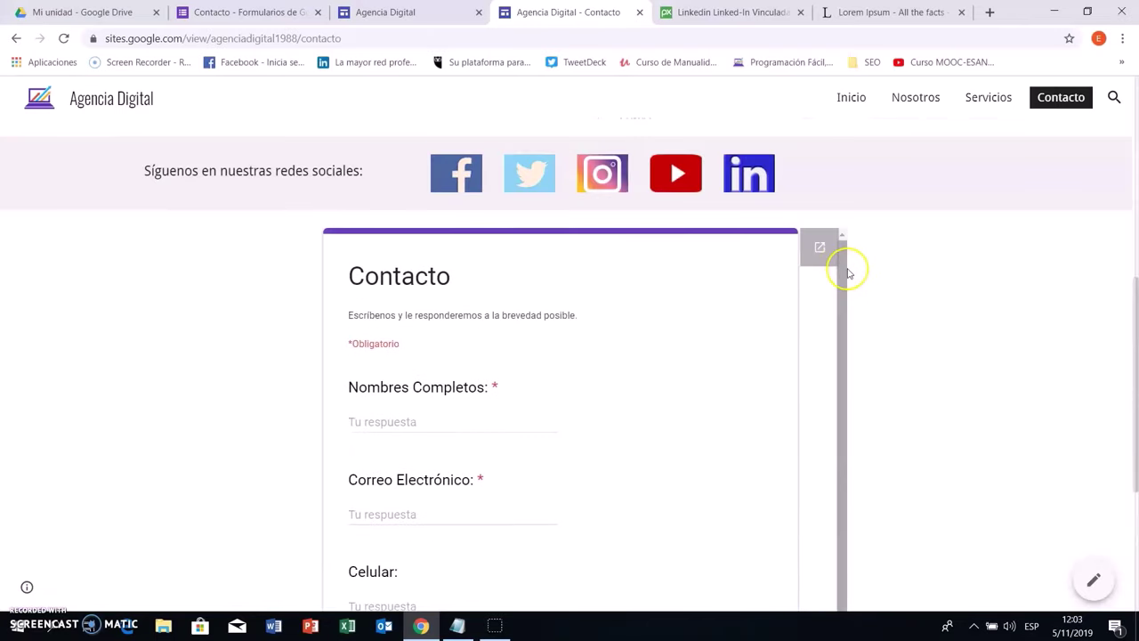
left_click_drag(846, 267, 851, 419)
scroll(880, 343, "down", 3)
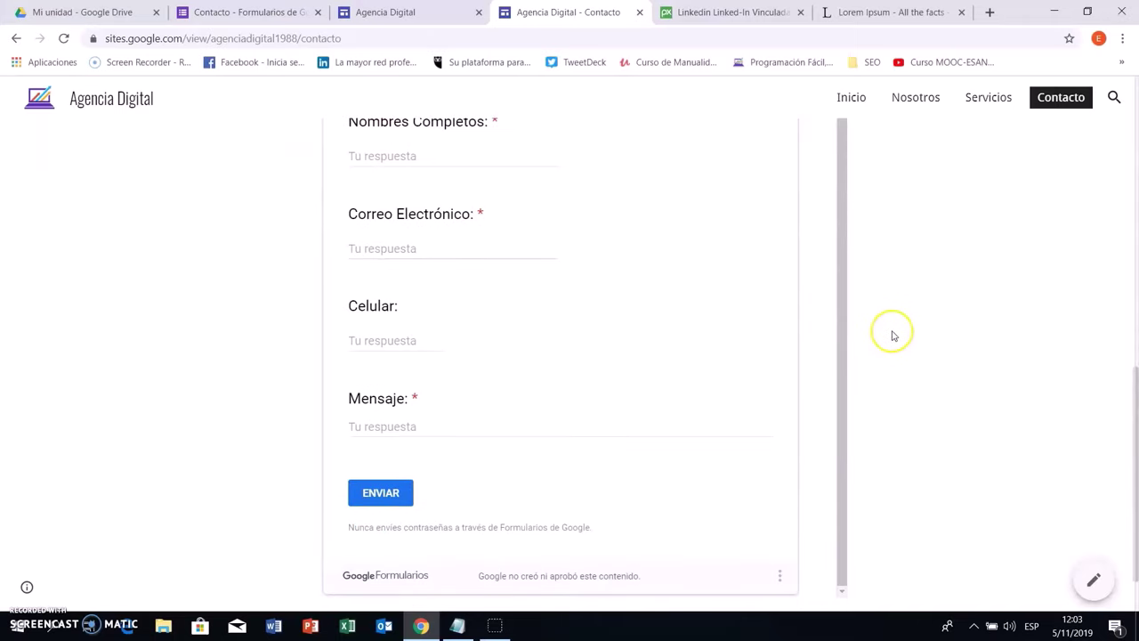
scroll(910, 343, "up", 3)
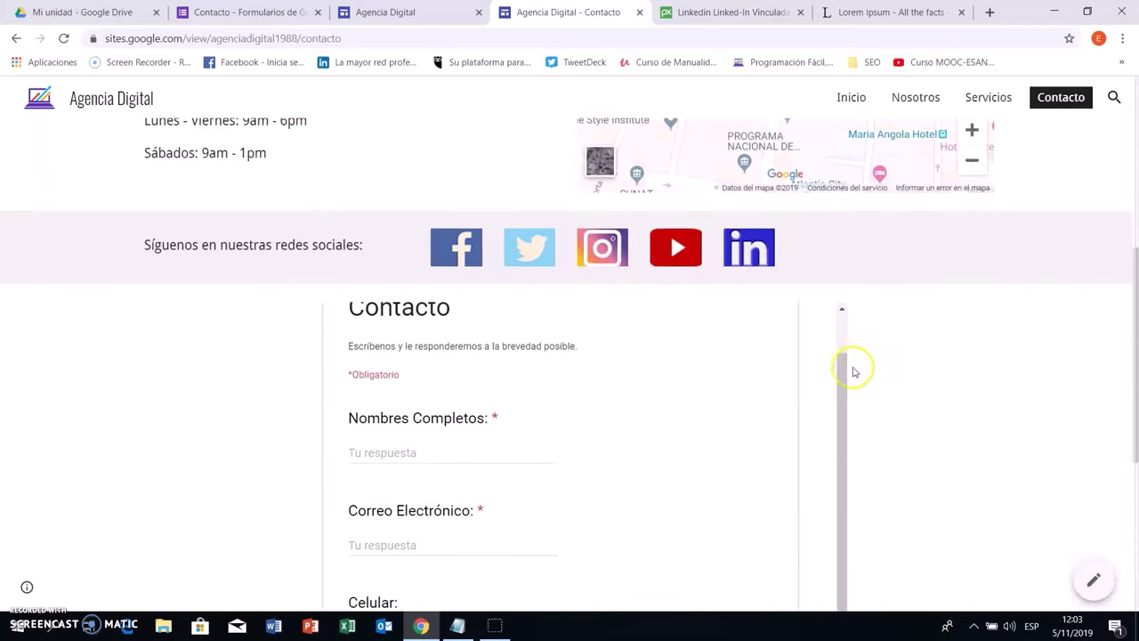
left_click_drag(842, 373, 842, 333)
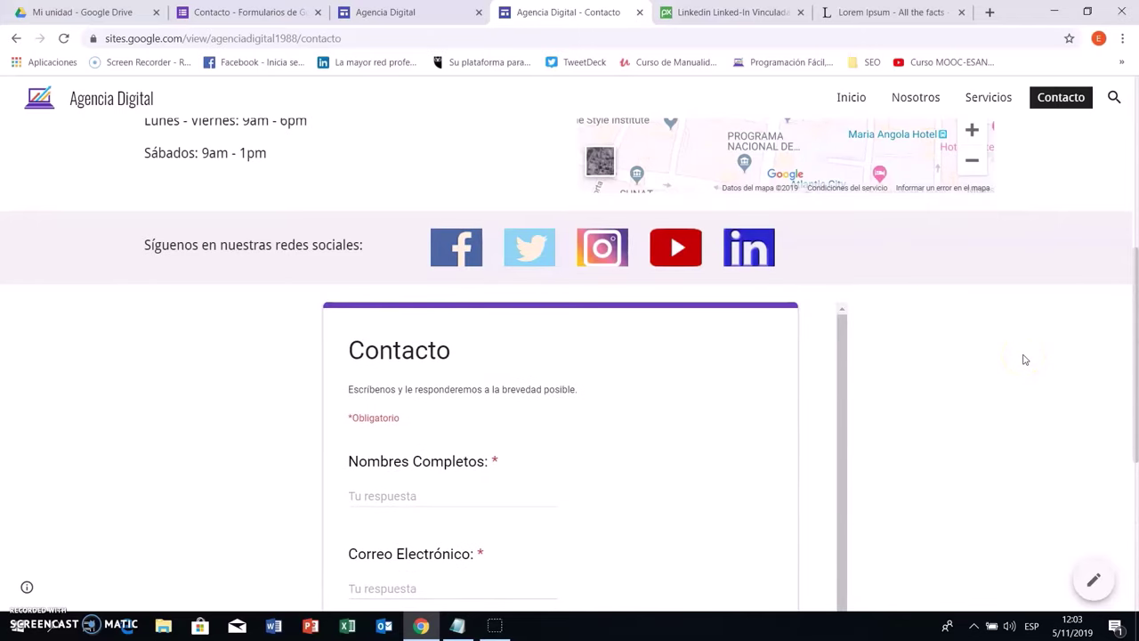
scroll(964, 364, "down", 4)
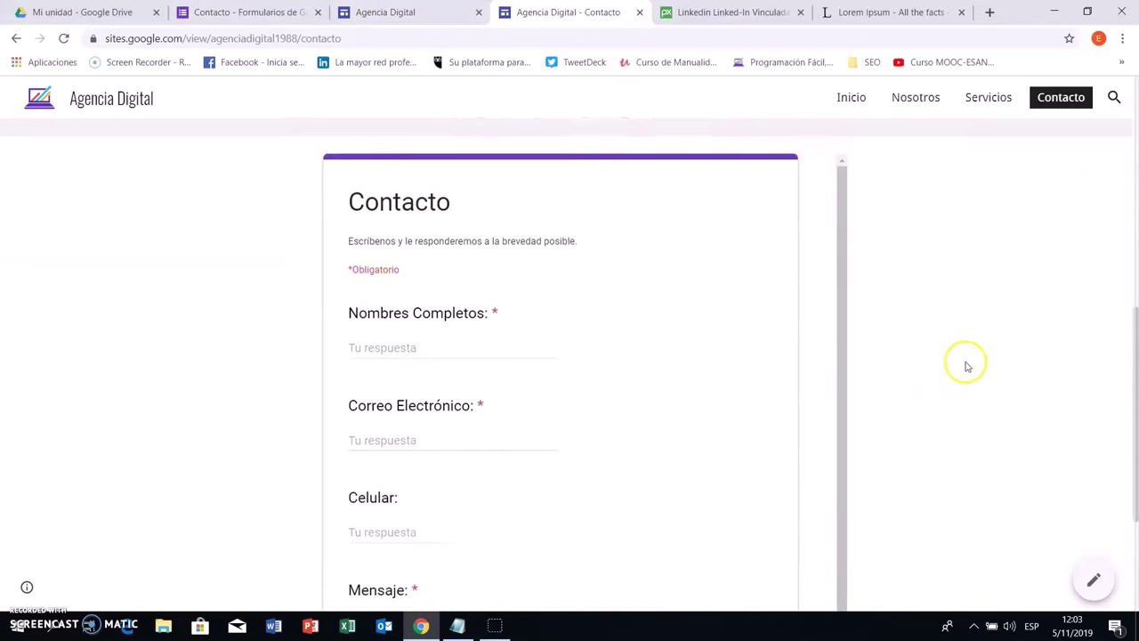
scroll(957, 360, "up", 3)
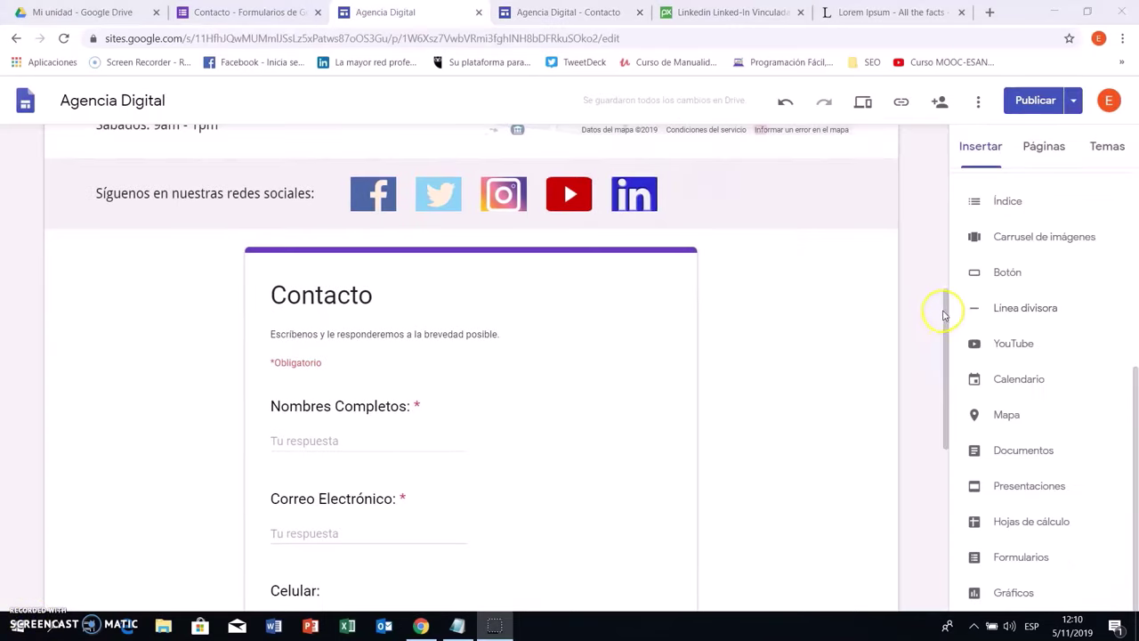
Step: Stretch the embedded contact form block taller so the whole form fits
left_click_drag(944, 314, 951, 432)
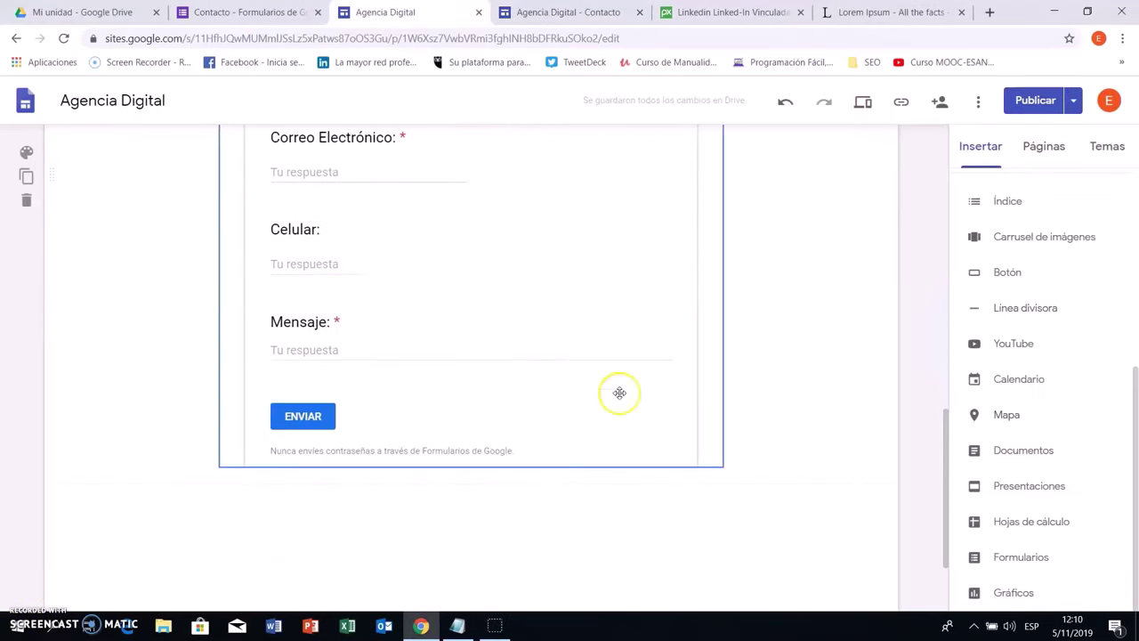
left_click(483, 364)
left_click_drag(471, 466, 459, 573)
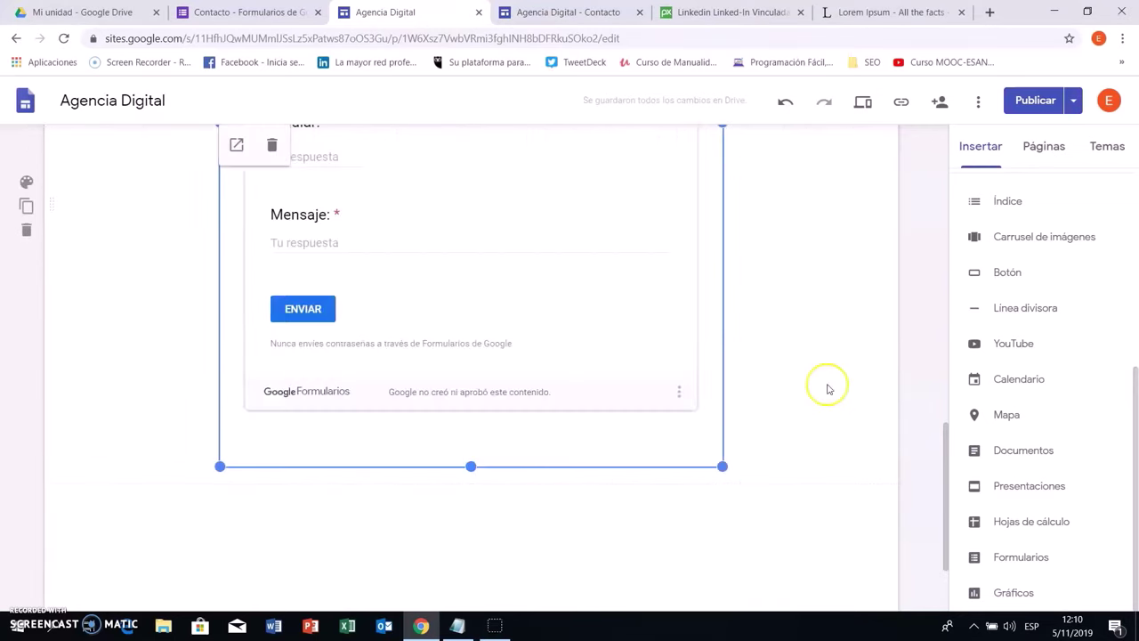
scroll(782, 392, "up", 3)
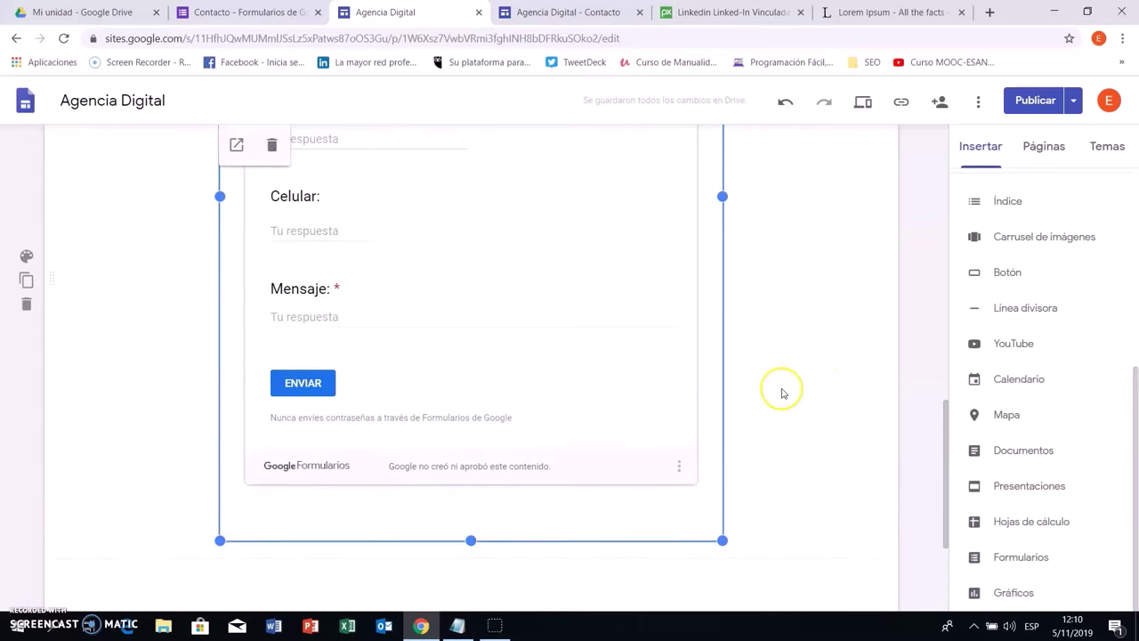
Step: Republish the site and open the live version through 'Ver el sitio publicado'
left_click(1030, 101)
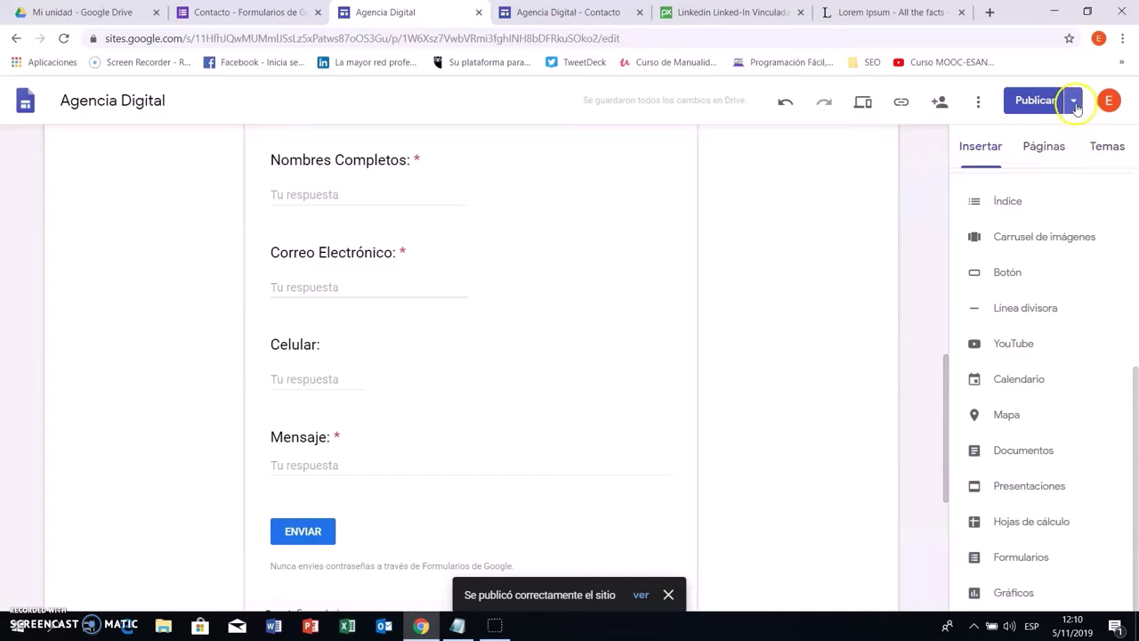
left_click(1074, 104)
left_click(990, 157)
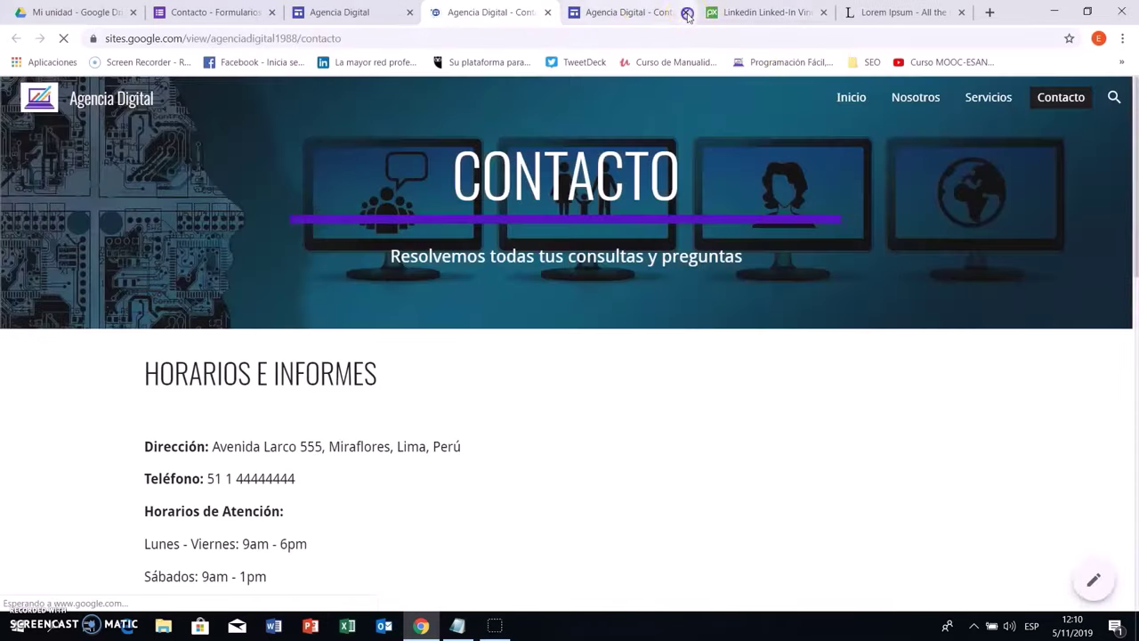
Step: Leave the site editor and look over the live Contacto page's embedded form
left_click(687, 12)
left_click(652, 119)
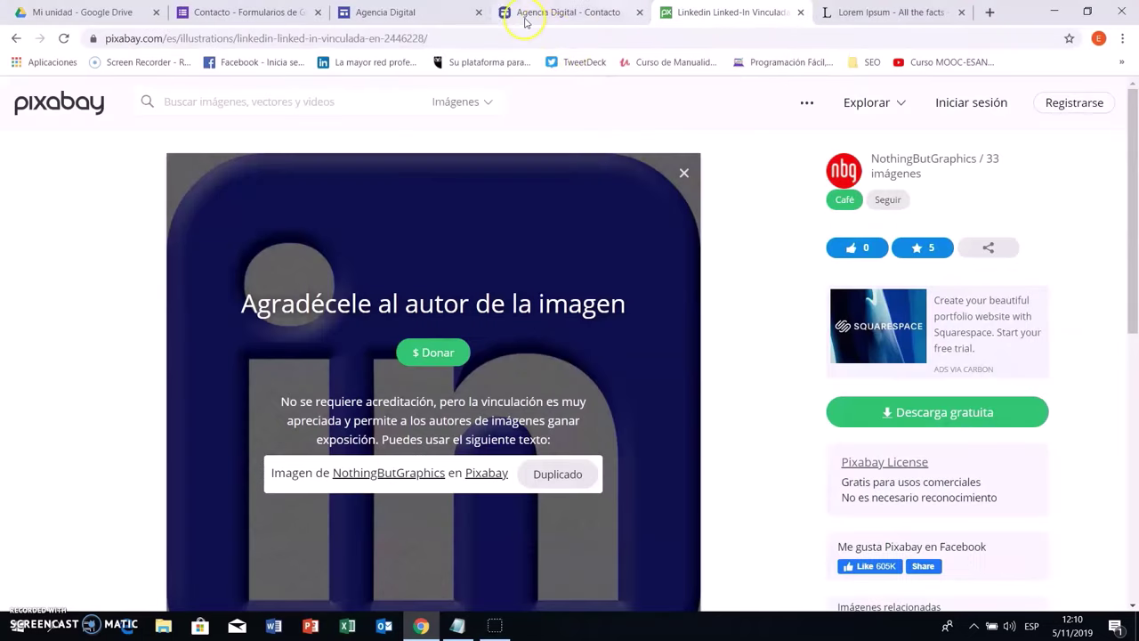
left_click(582, 18)
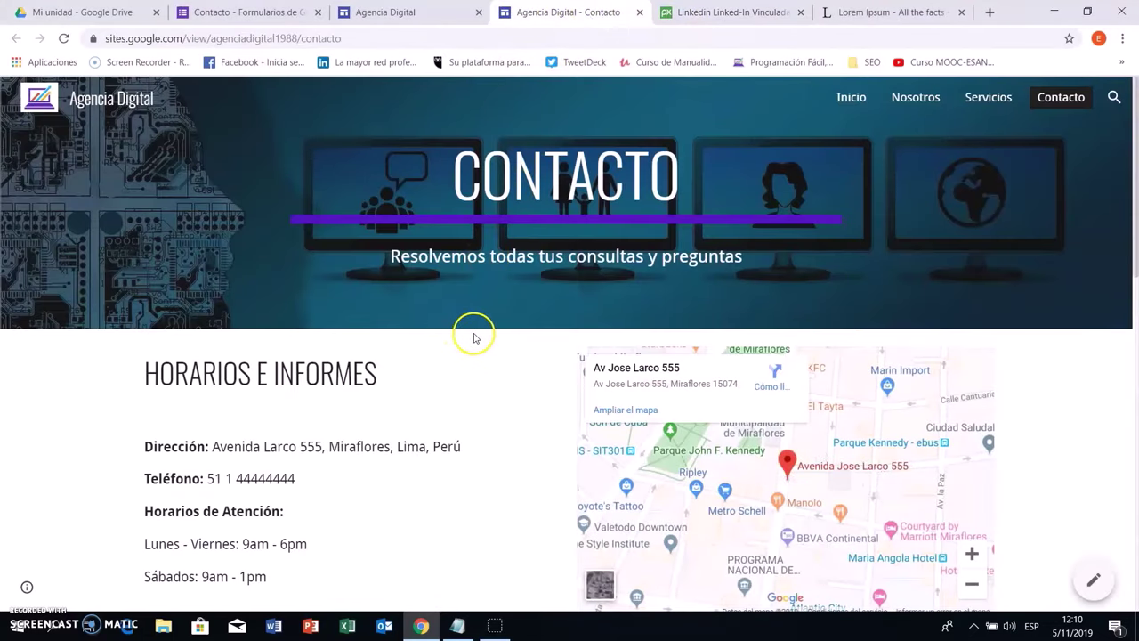
scroll(475, 337, "down", 2)
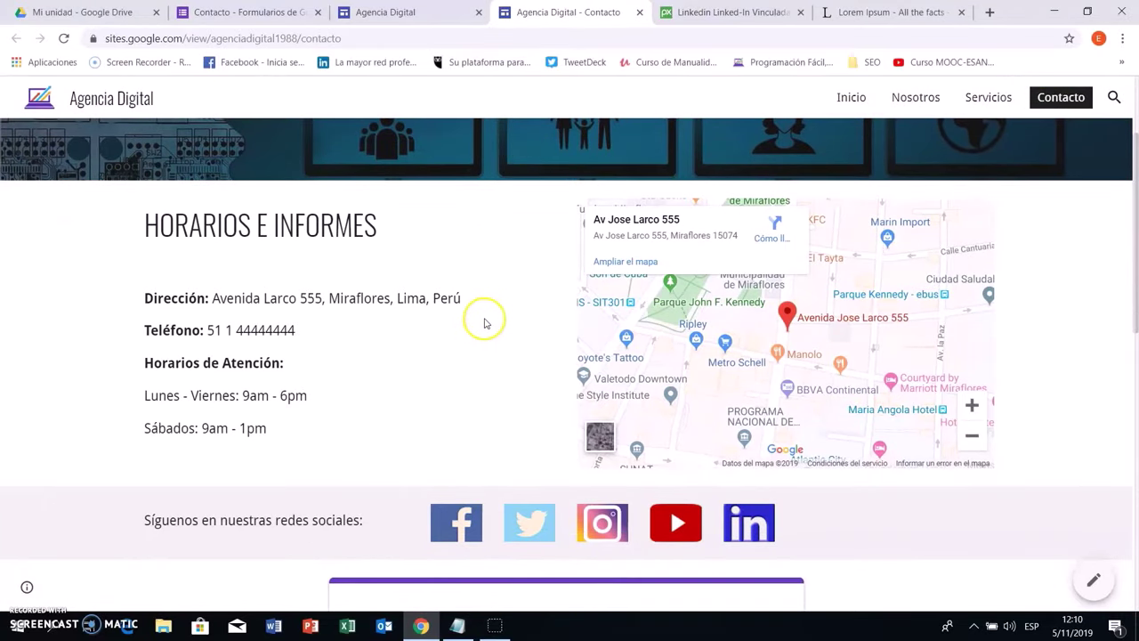
scroll(485, 323, "down", 8)
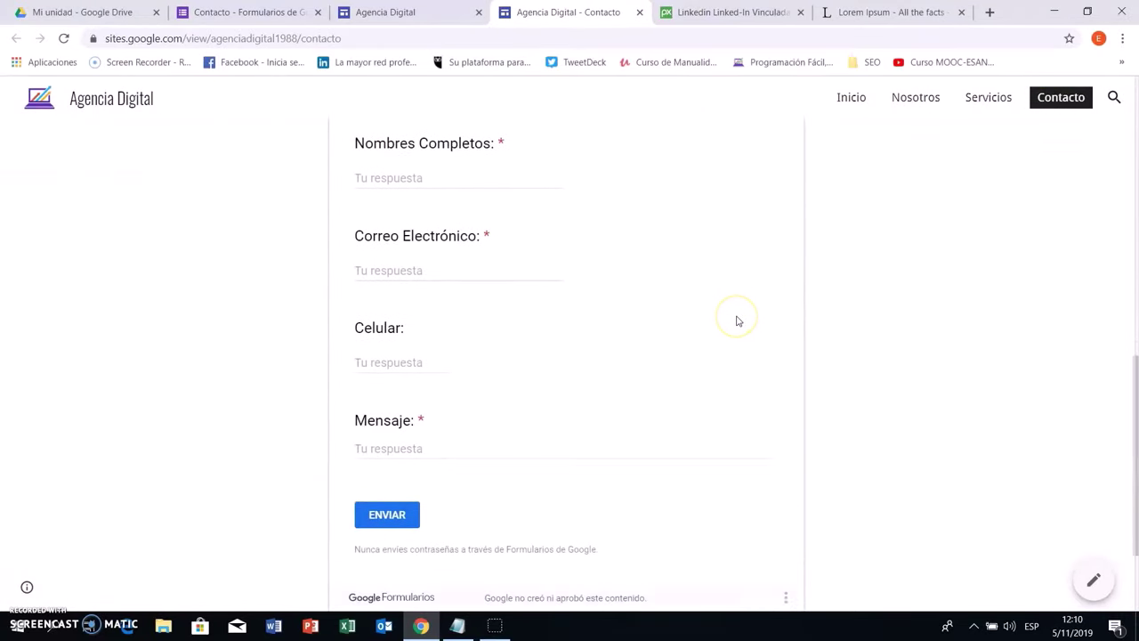
scroll(737, 322, "down", 2)
scroll(738, 321, "up", 5)
Step: Copy the live Contacto page's web address from the address bar
left_click_drag(374, 39, 98, 38)
right_click(111, 40)
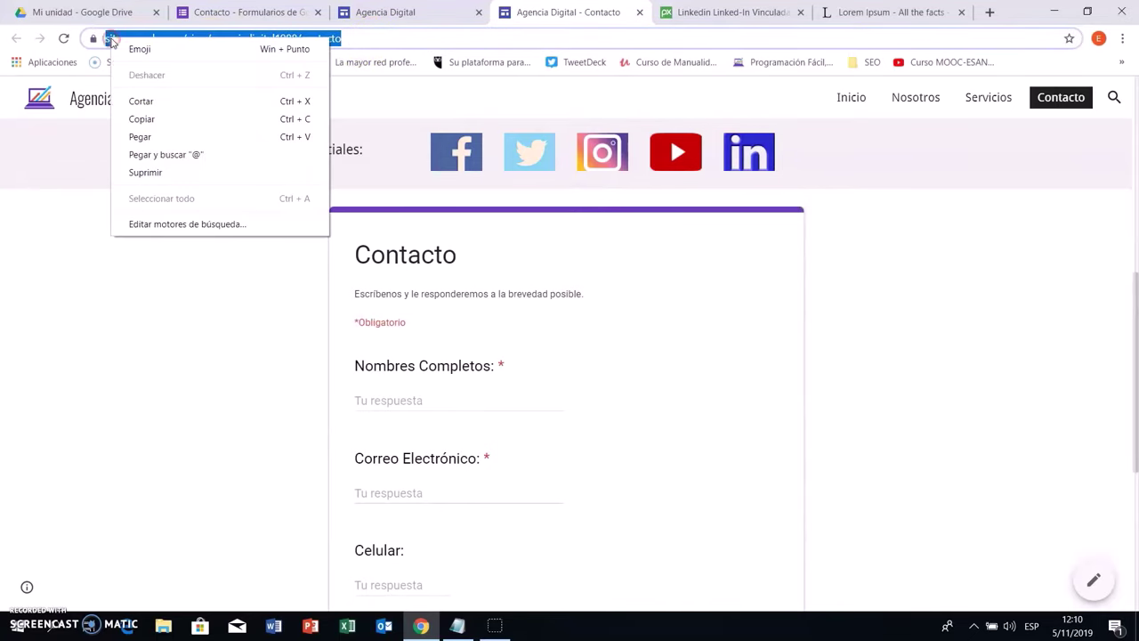
left_click(155, 116)
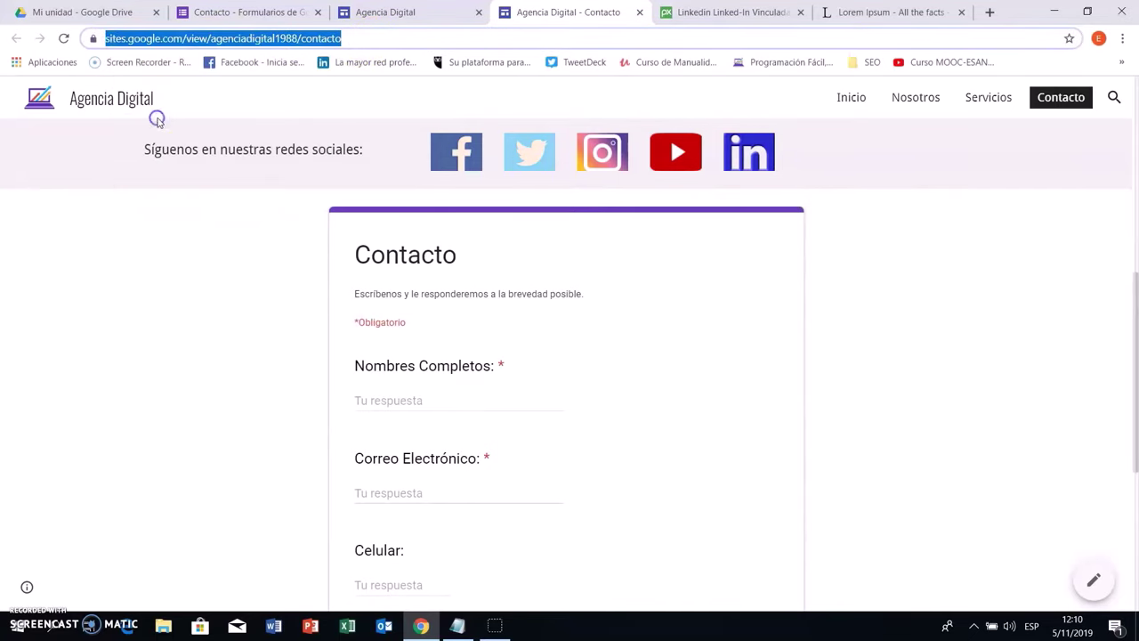
left_click(1121, 39)
Step: Load the copied Contacto page address in a new incognito window
left_click(1028, 92)
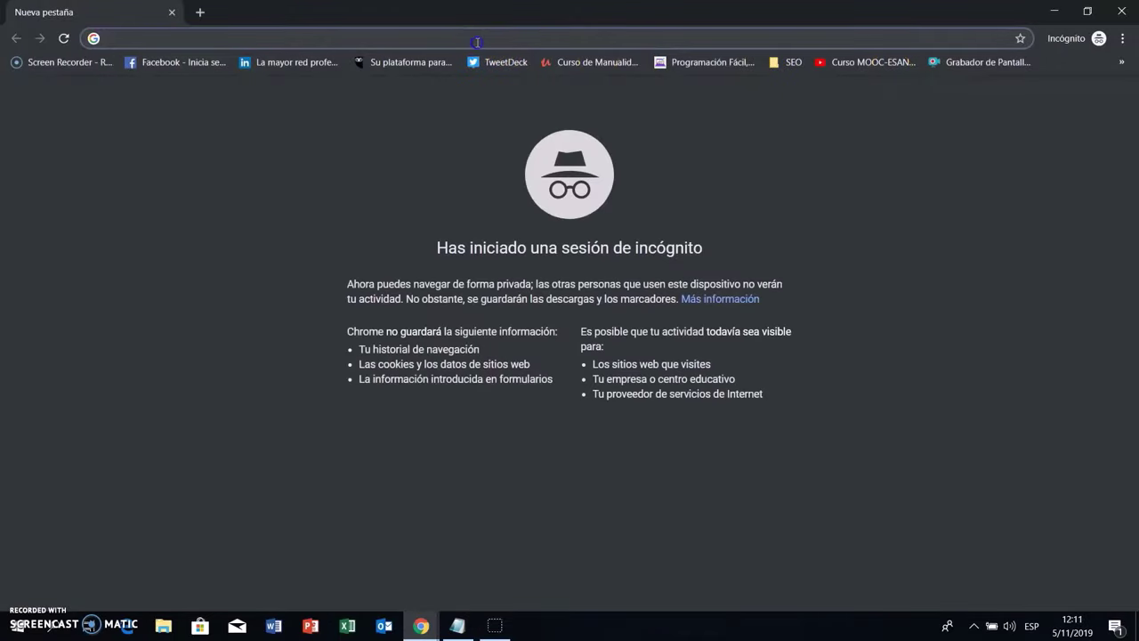
right_click(475, 41)
left_click(531, 140)
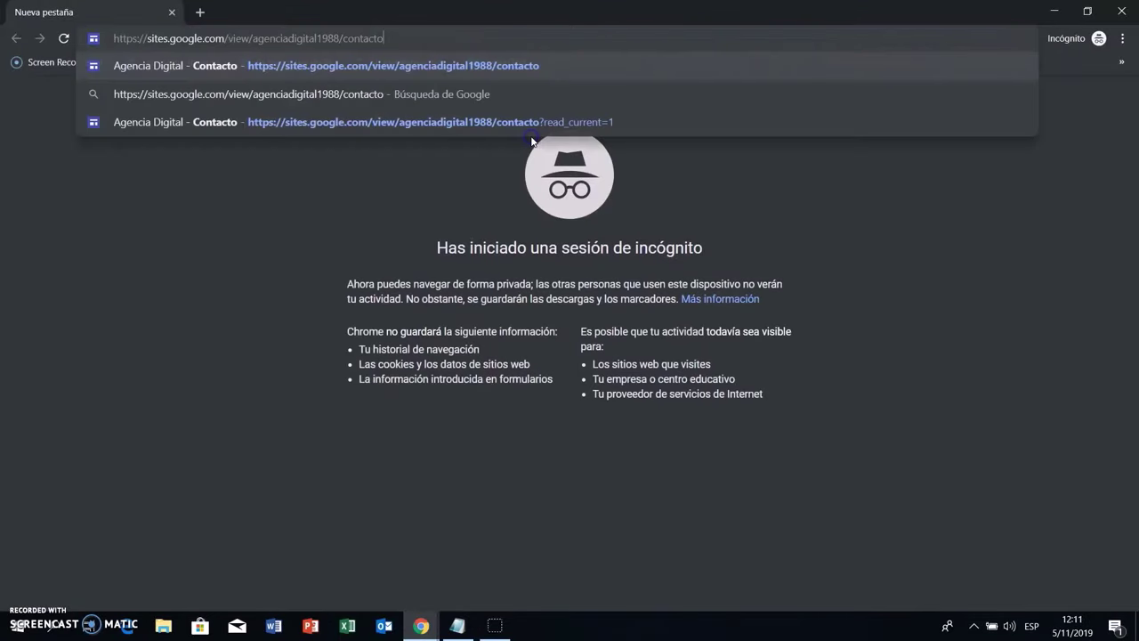
key("Return")
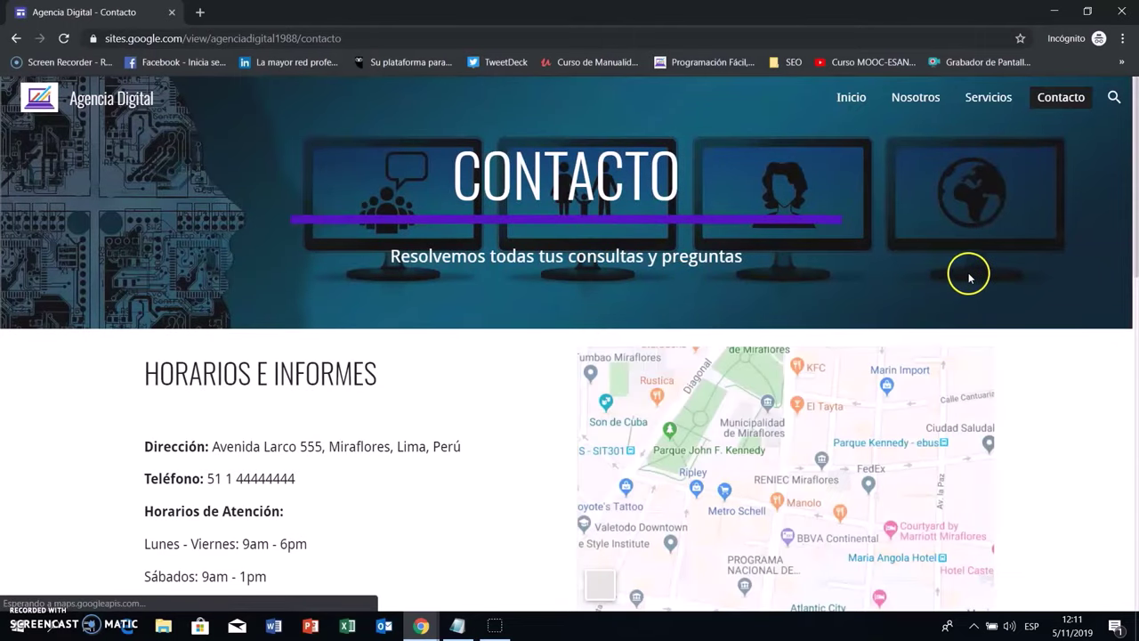
scroll(1078, 249, "down", 10)
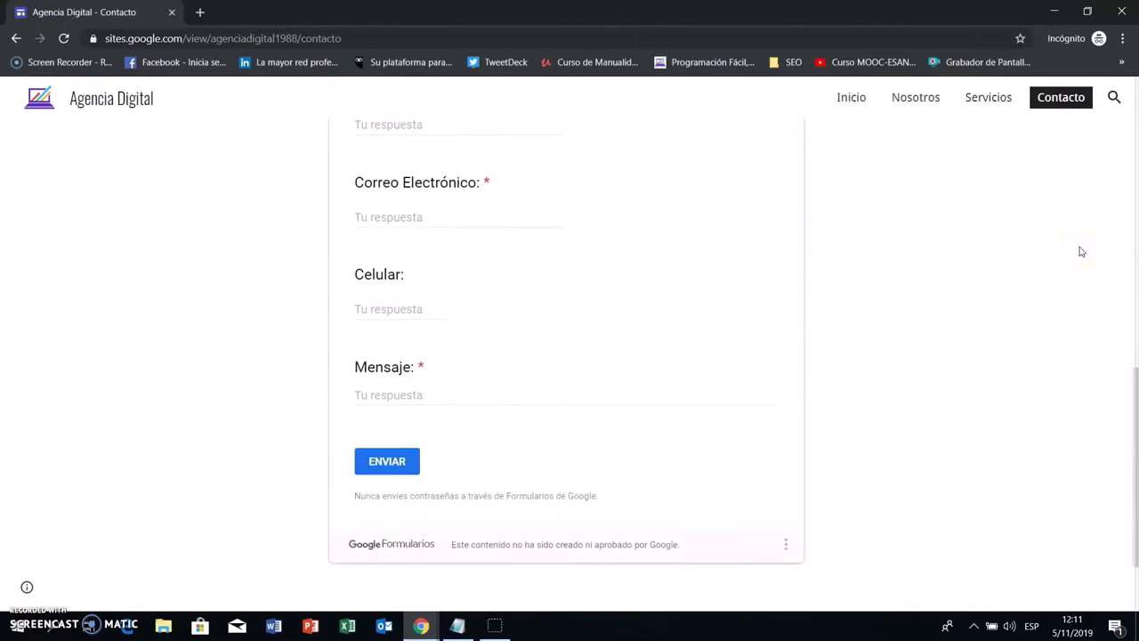
scroll(1080, 251, "up", 4)
scroll(1080, 252, "down", 2)
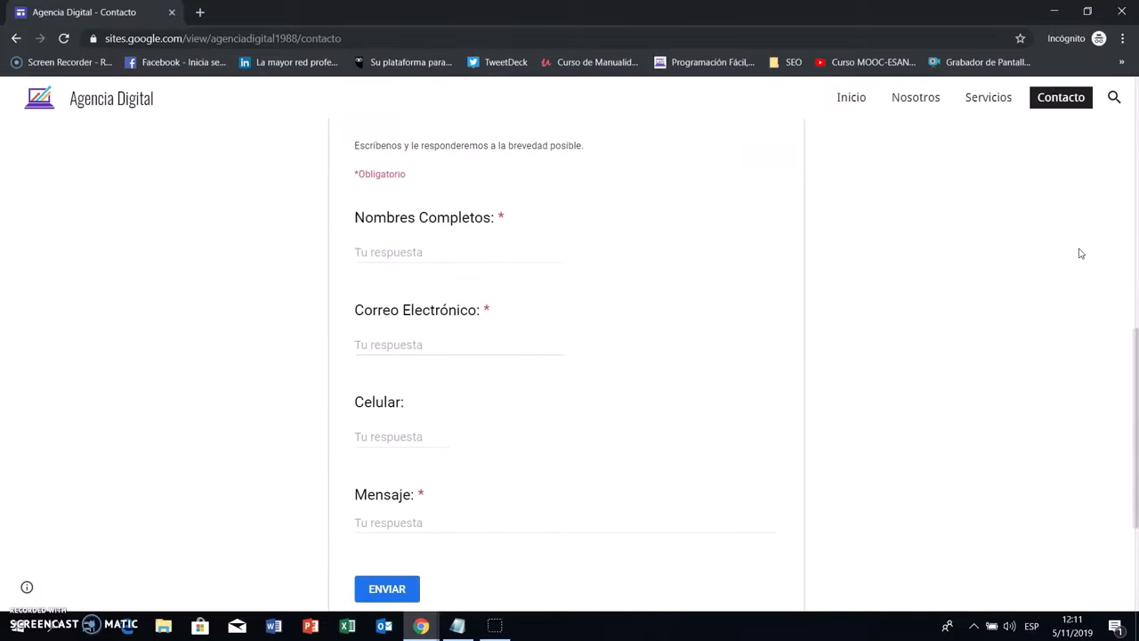
scroll(713, 249, "up", 1)
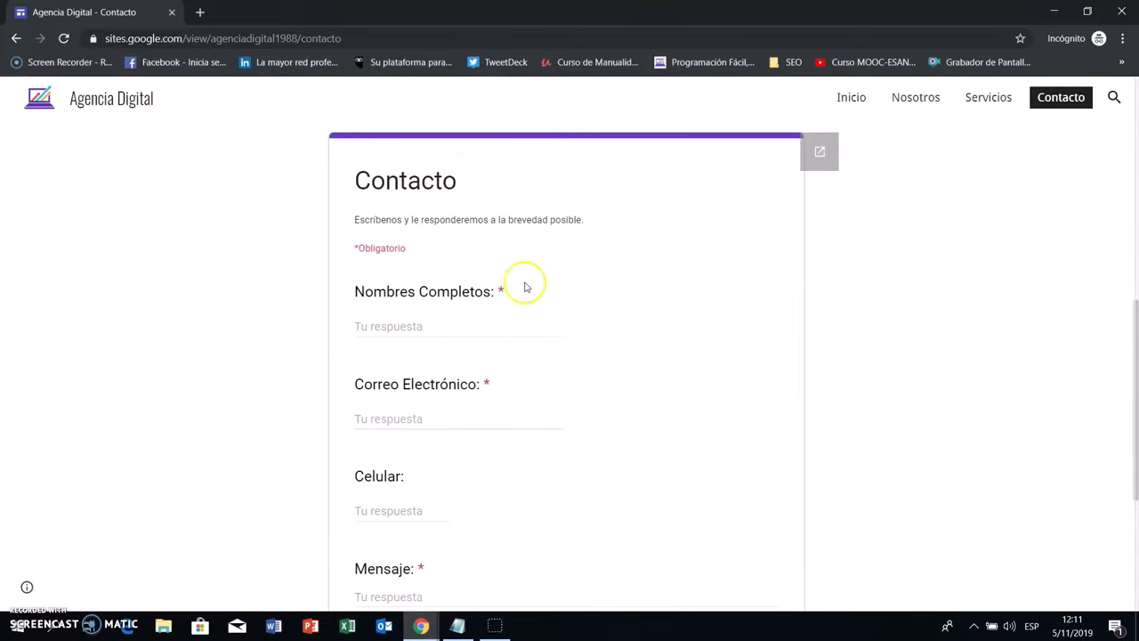
Step: Fill in the full name and e-mail address, after looking up 'arroba' in a new tab
left_click(472, 332)
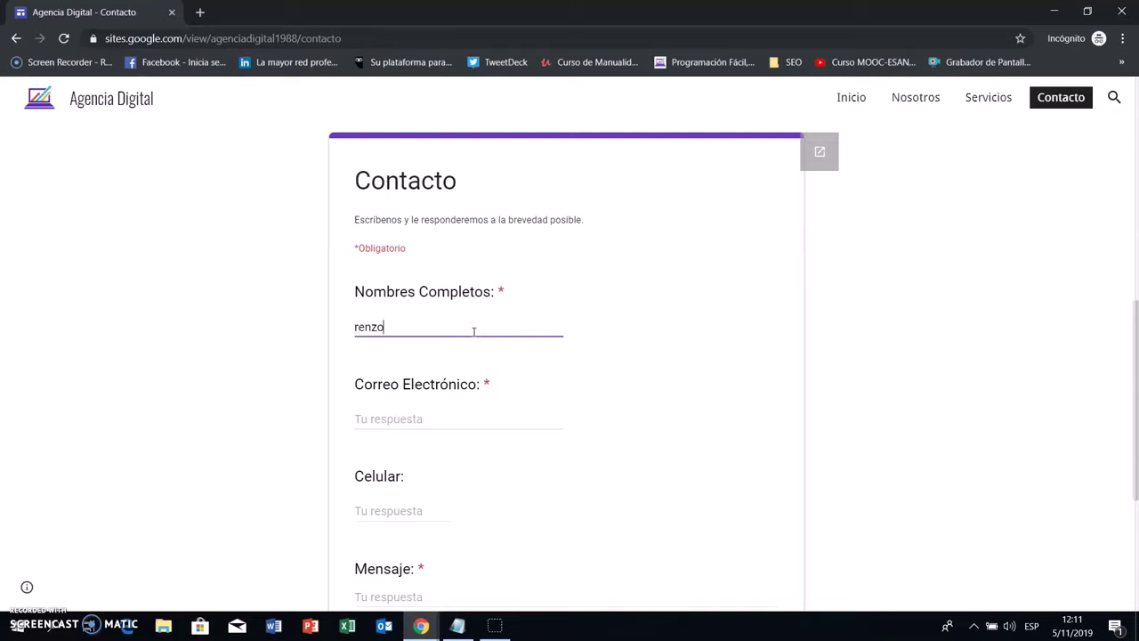
left_click(477, 415)
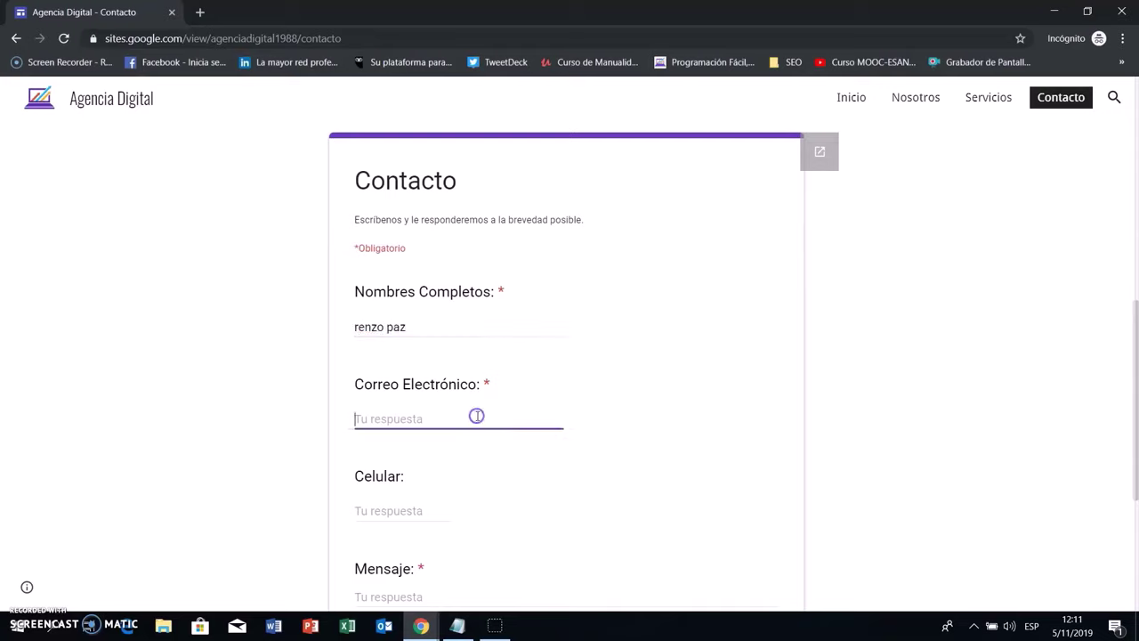
left_click(199, 12)
type("arr")
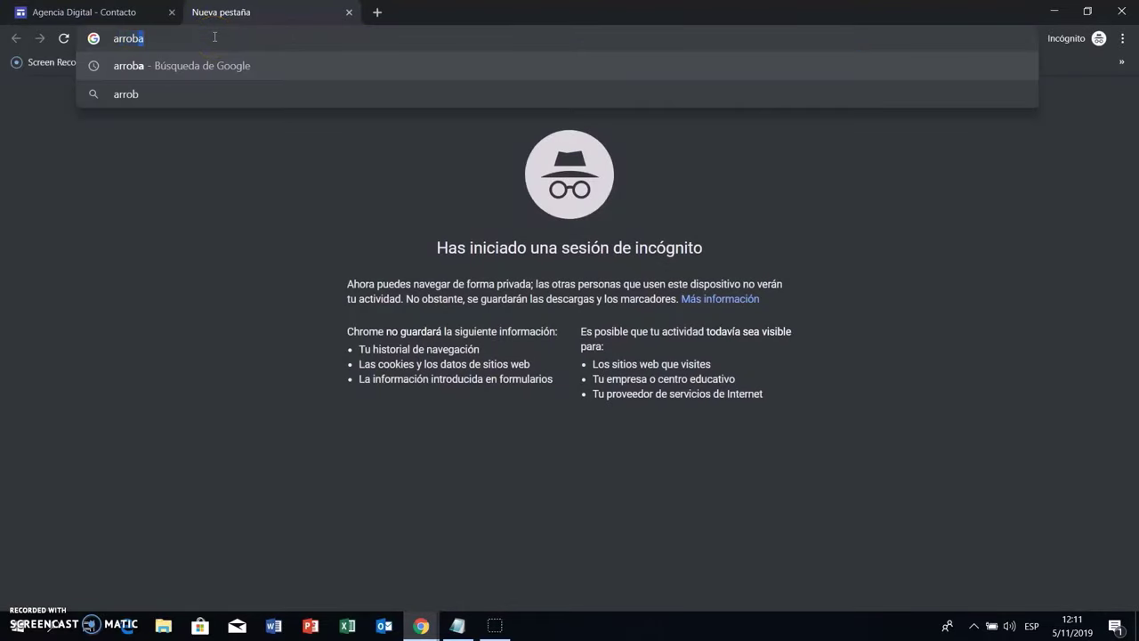
type("ob")
key("Return")
scroll(336, 294, "down", 3)
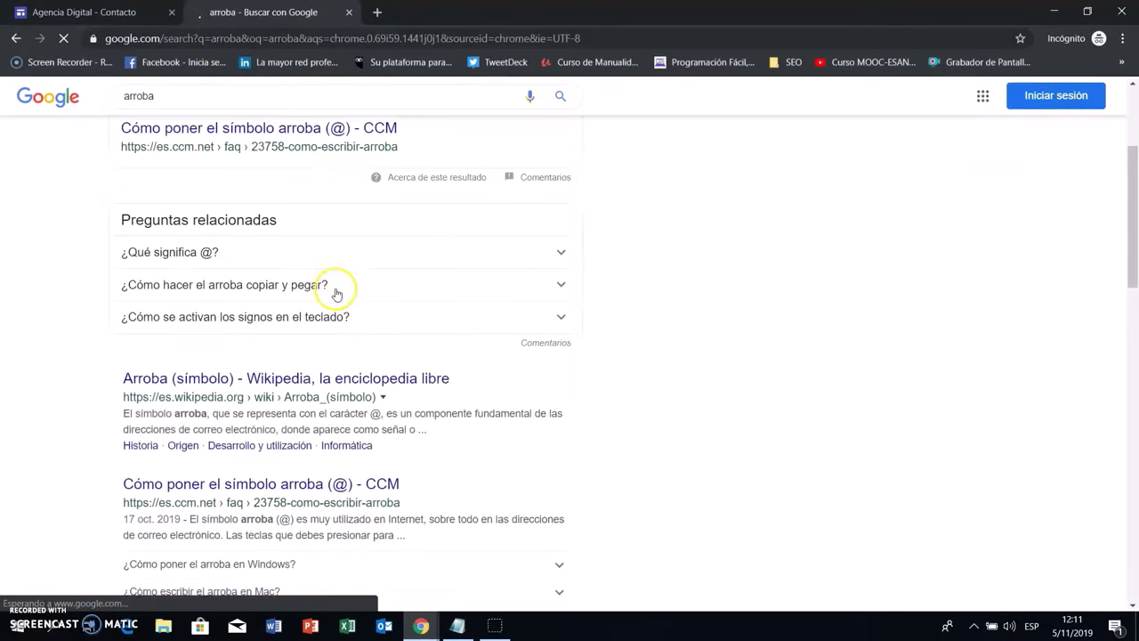
scroll(337, 293, "down", 1)
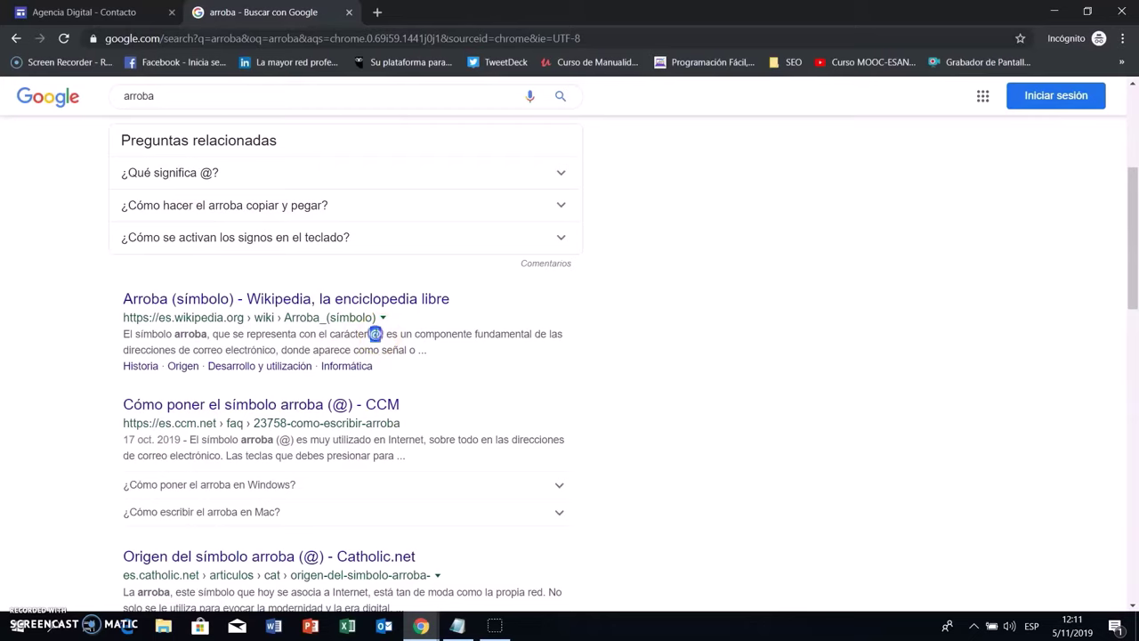
left_click(182, 7)
left_click(391, 369)
type("d")
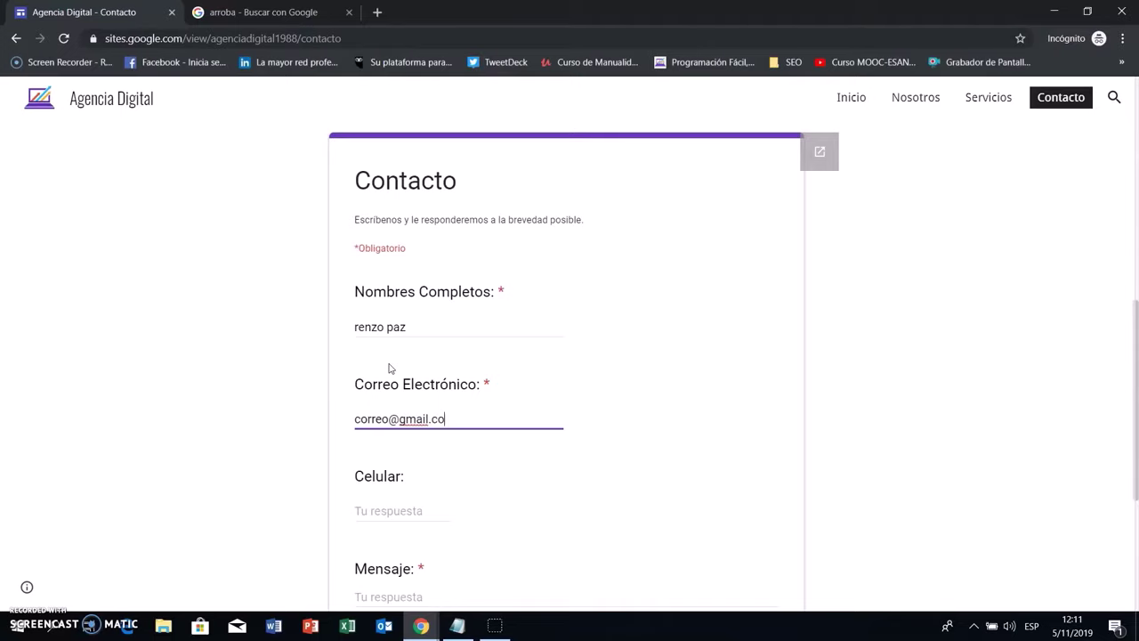
Step: Complete the Mensaje field, submit the form, and return to the original browser window
scroll(403, 388, "down", 1)
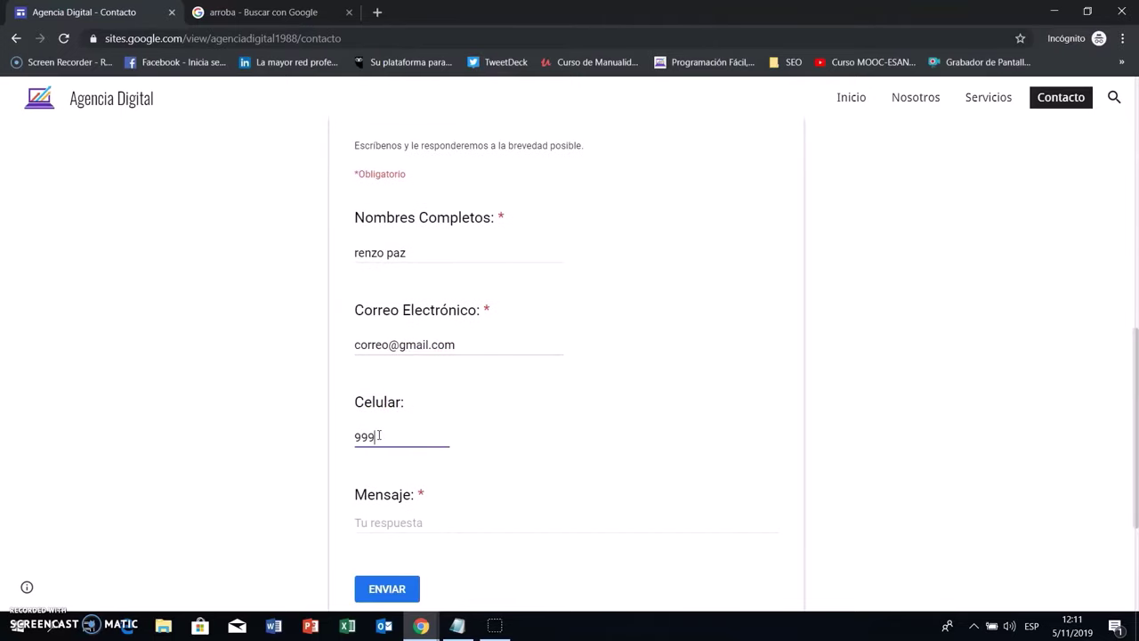
left_click(415, 524)
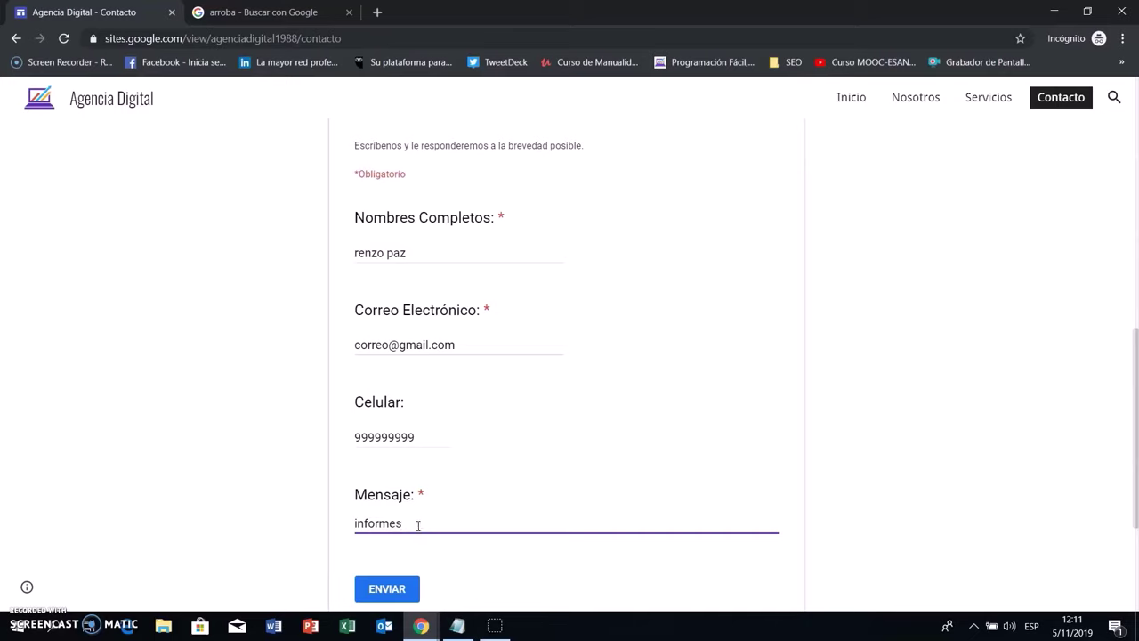
scroll(418, 525, "down", 2)
left_click(382, 445)
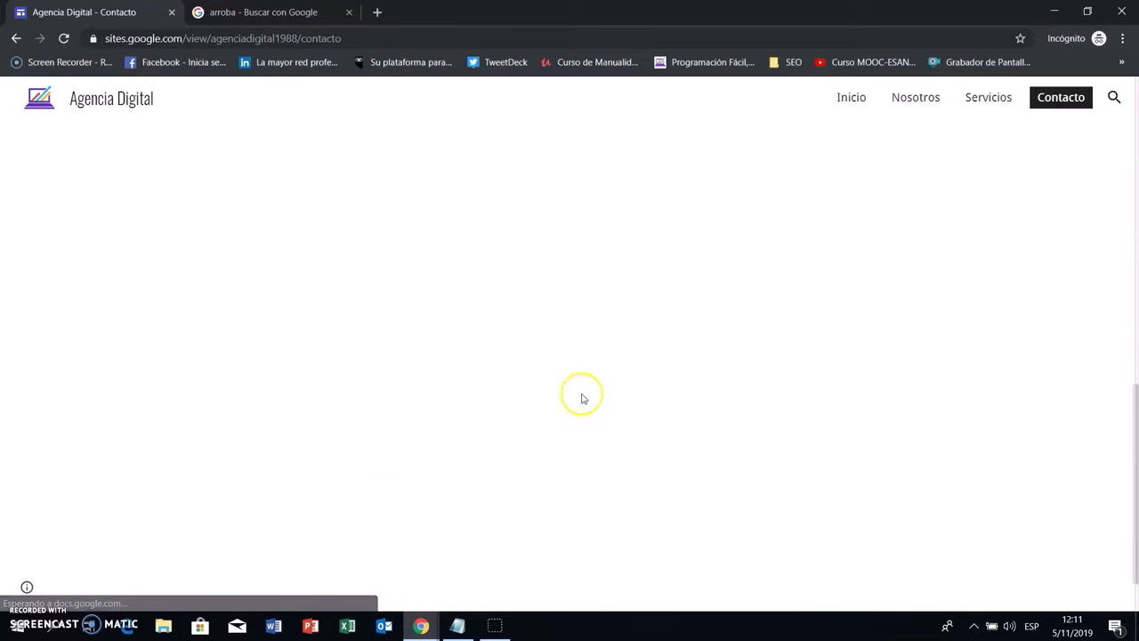
scroll(590, 391, "up", 2)
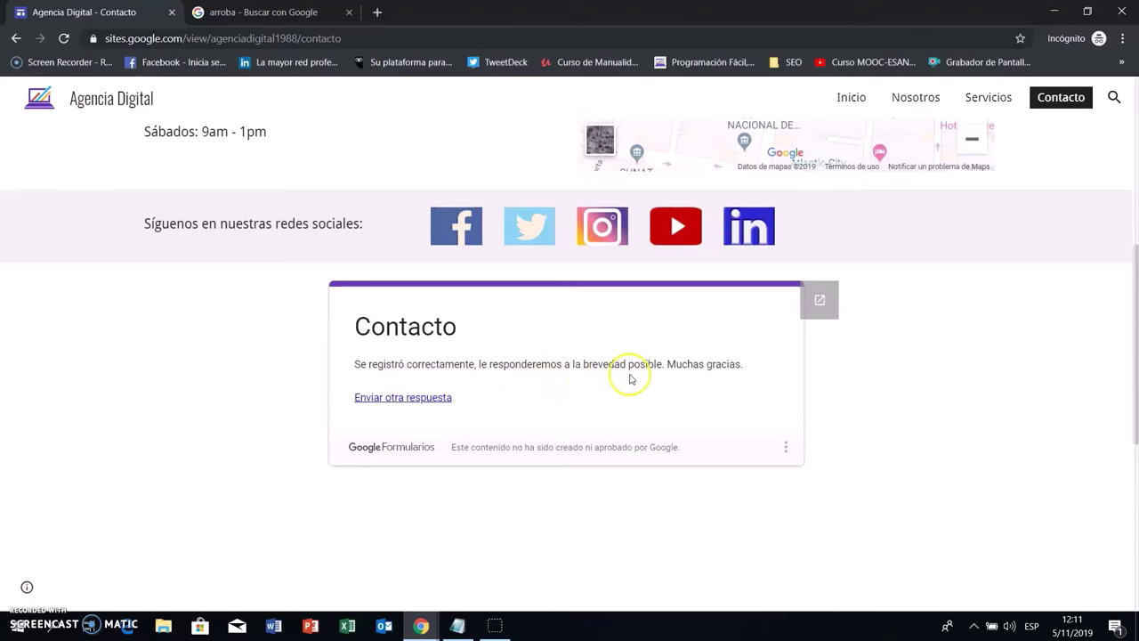
scroll(935, 376, "up", 2)
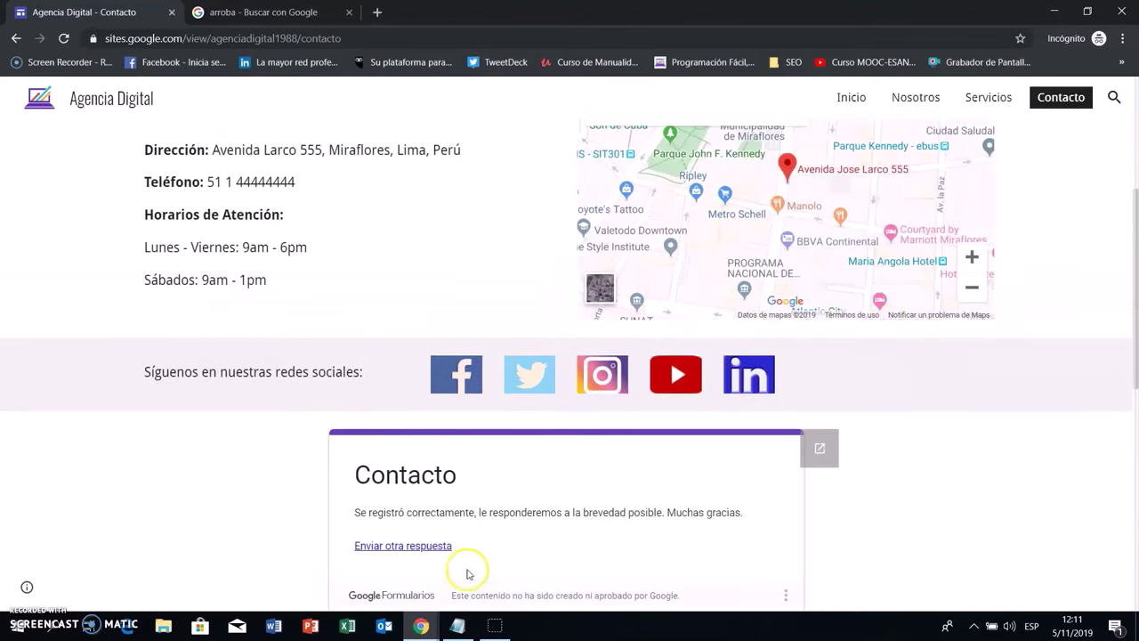
mouse_move(421, 625)
left_click(370, 582)
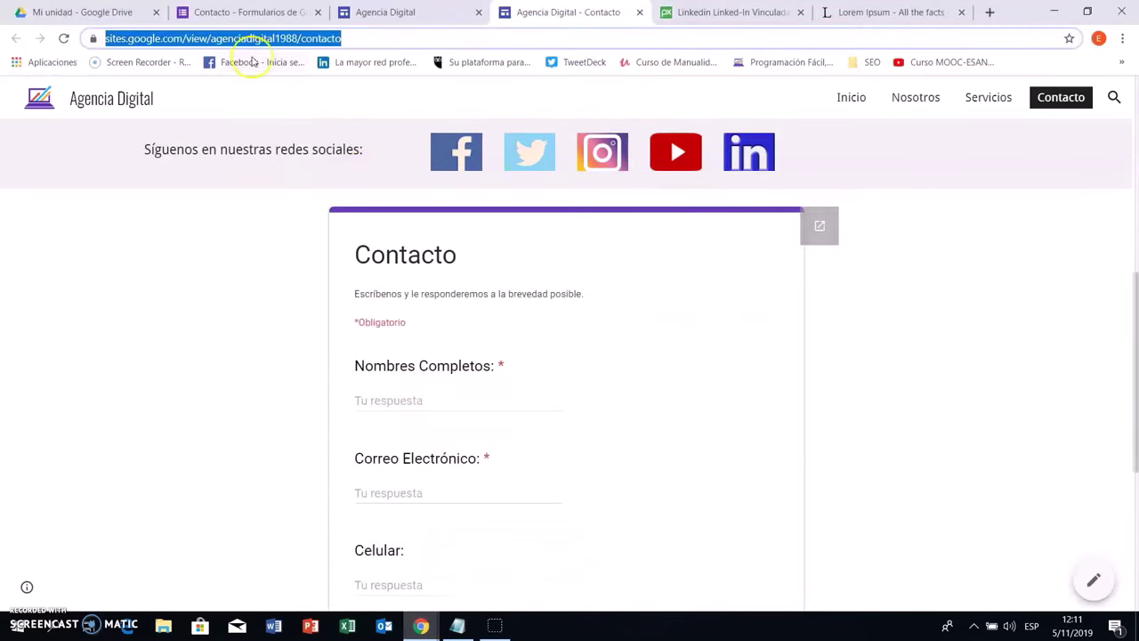
Step: Open the Contacto form's Respuestas tab and review the summary of its single response
left_click(231, 9)
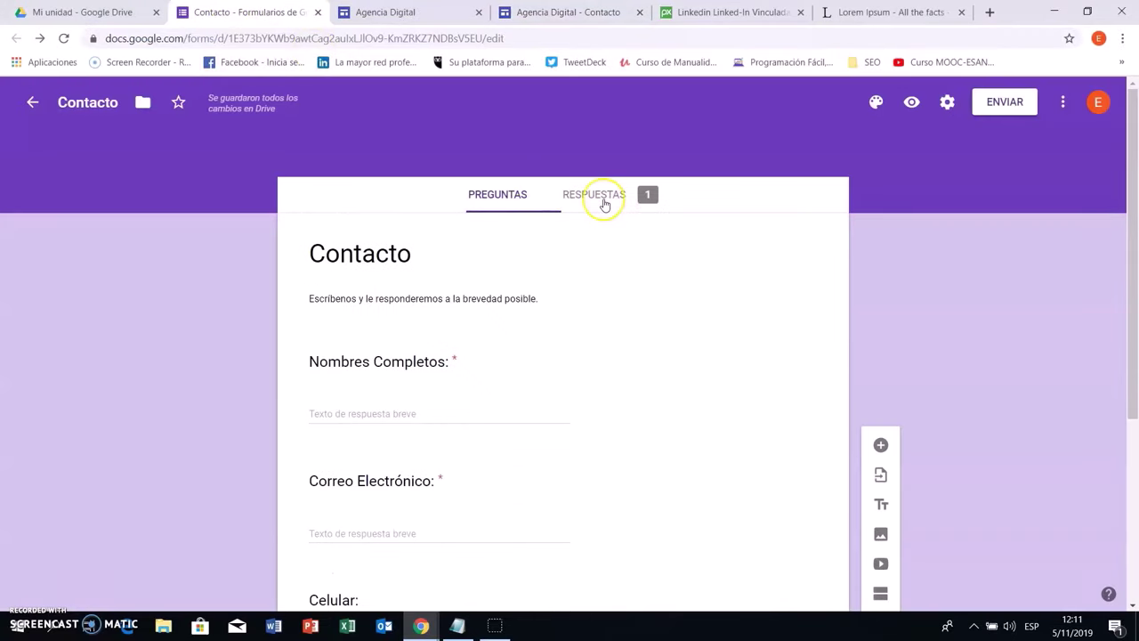
key("ctrl+1")
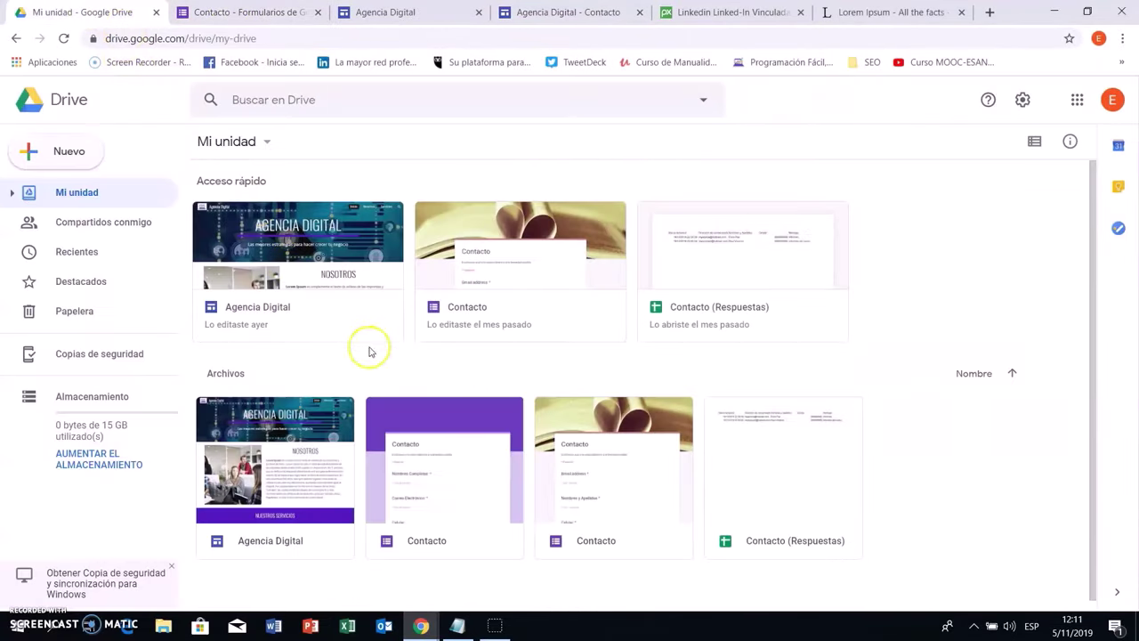
key("ctrl+2")
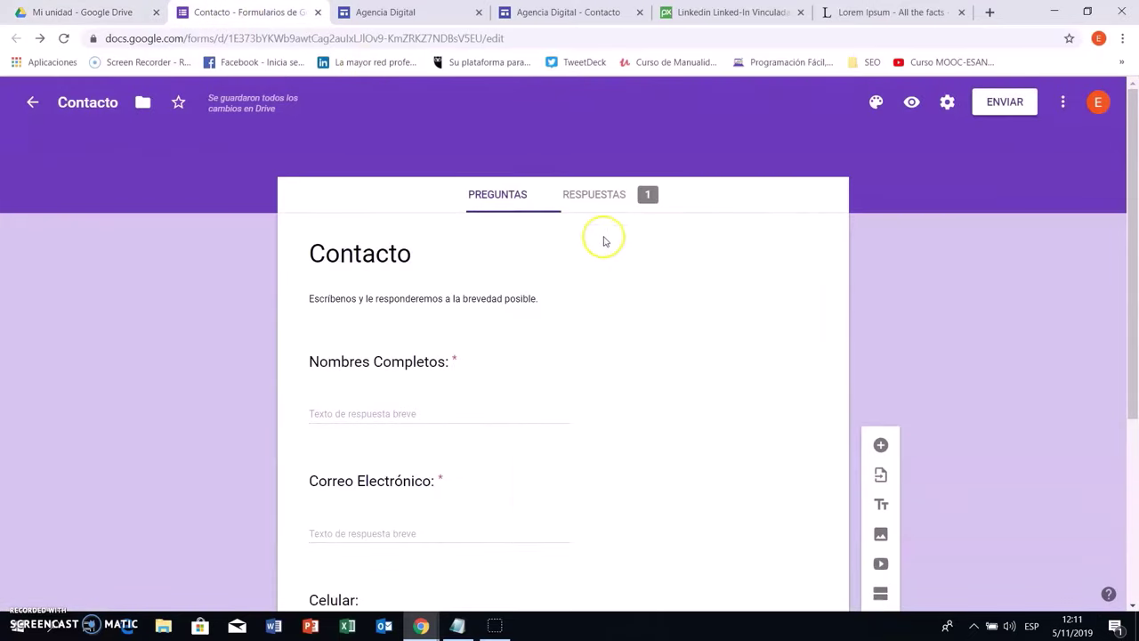
left_click(609, 198)
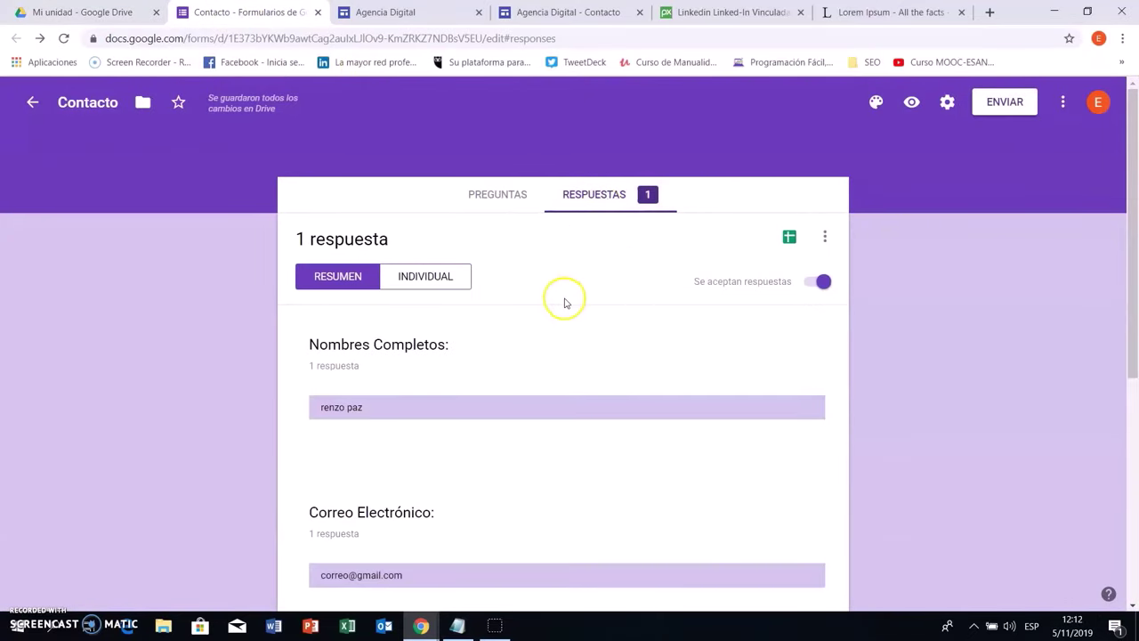
scroll(564, 300, "down", 2)
scroll(567, 297, "down", 1)
scroll(564, 295, "up", 2)
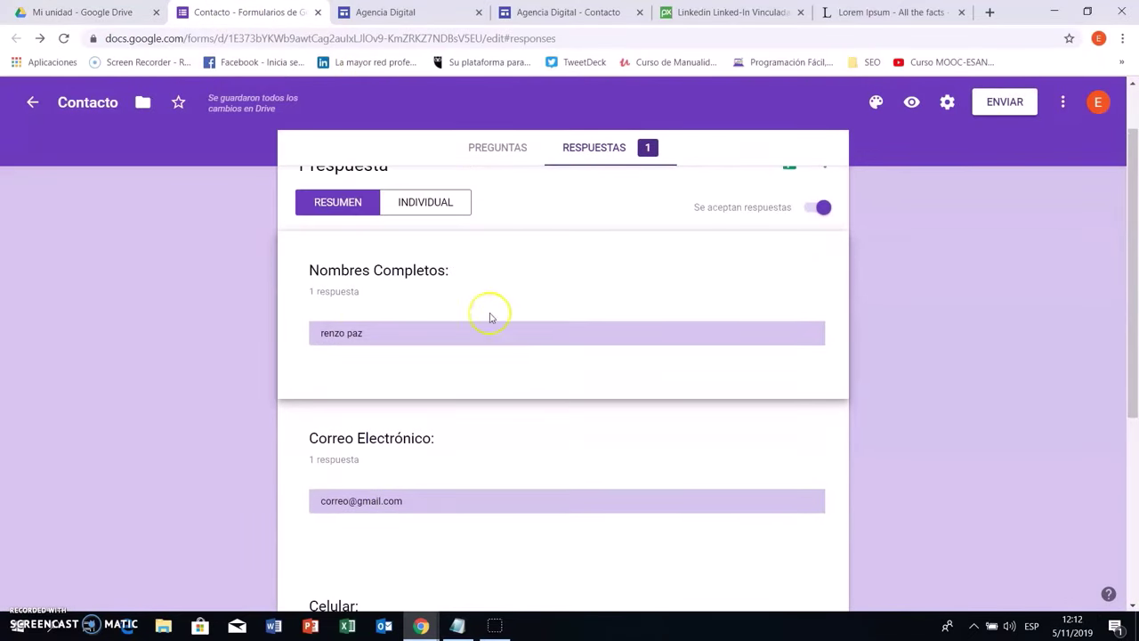
scroll(402, 338, "down", 2)
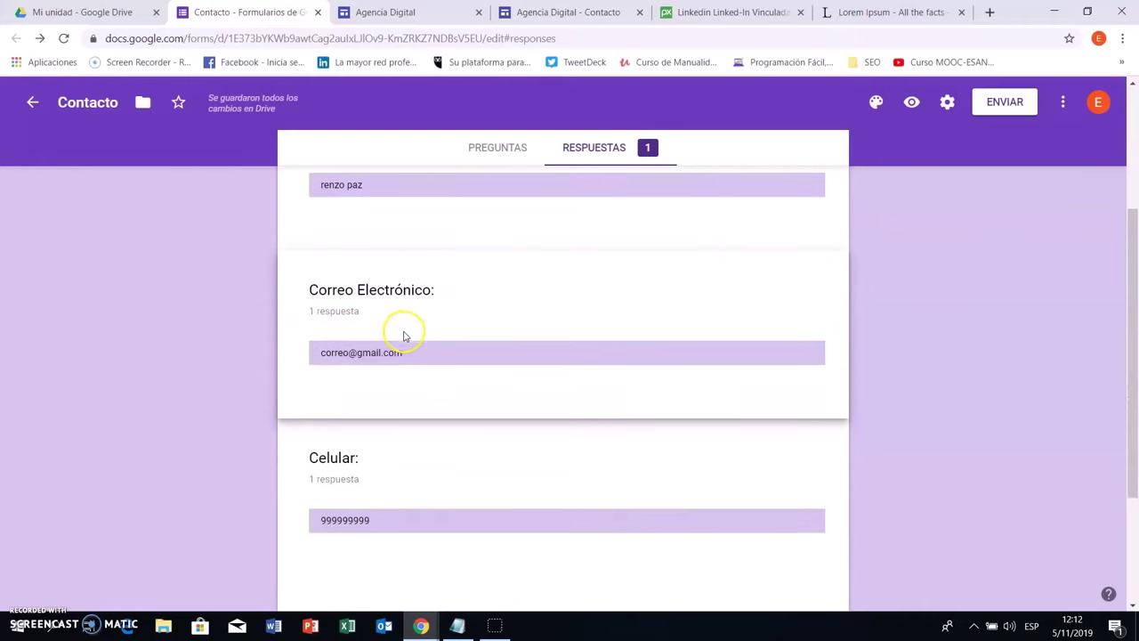
scroll(399, 335, "down", 3)
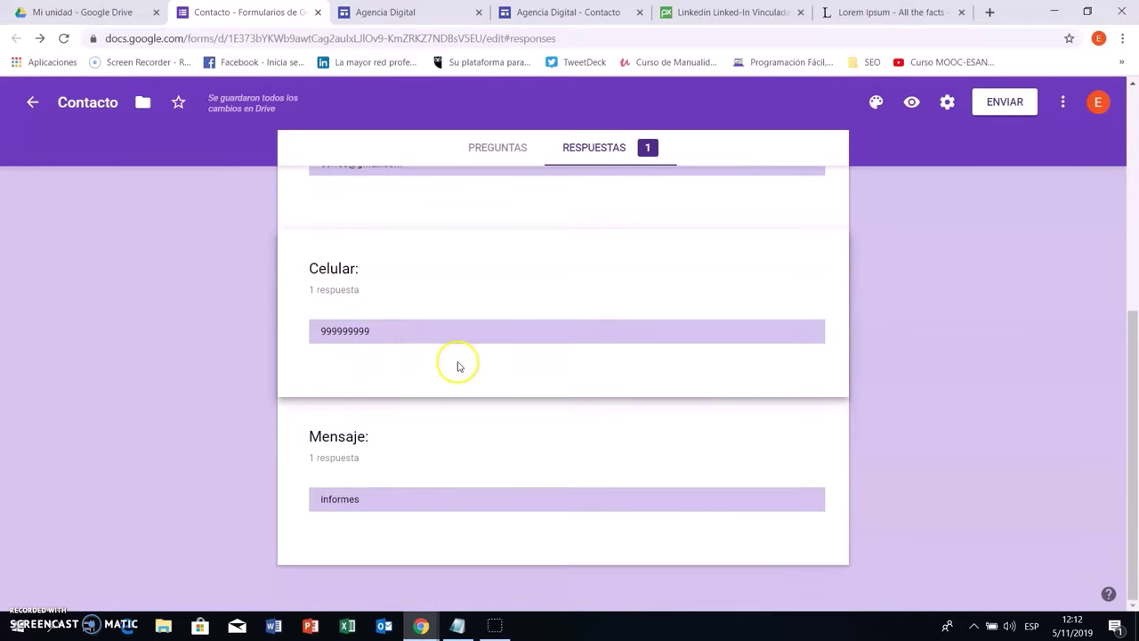
scroll(457, 364, "up", 5)
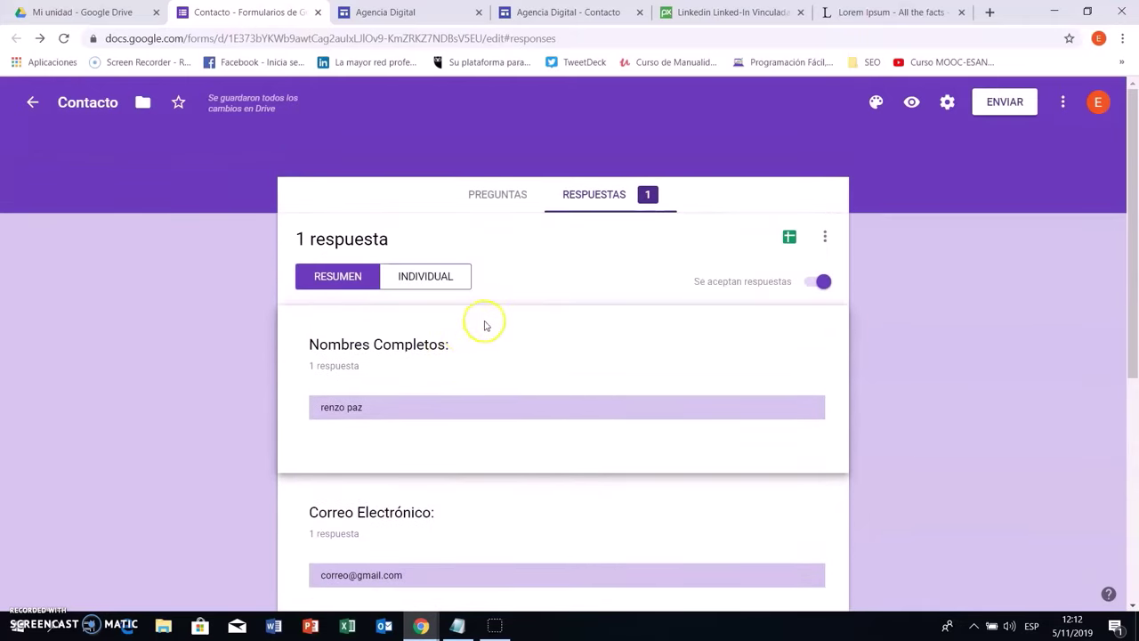
scroll(485, 326, "down", 1)
Step: In the incognito window, close the leftover search tab and reload the Contacto page
mouse_move(420, 625)
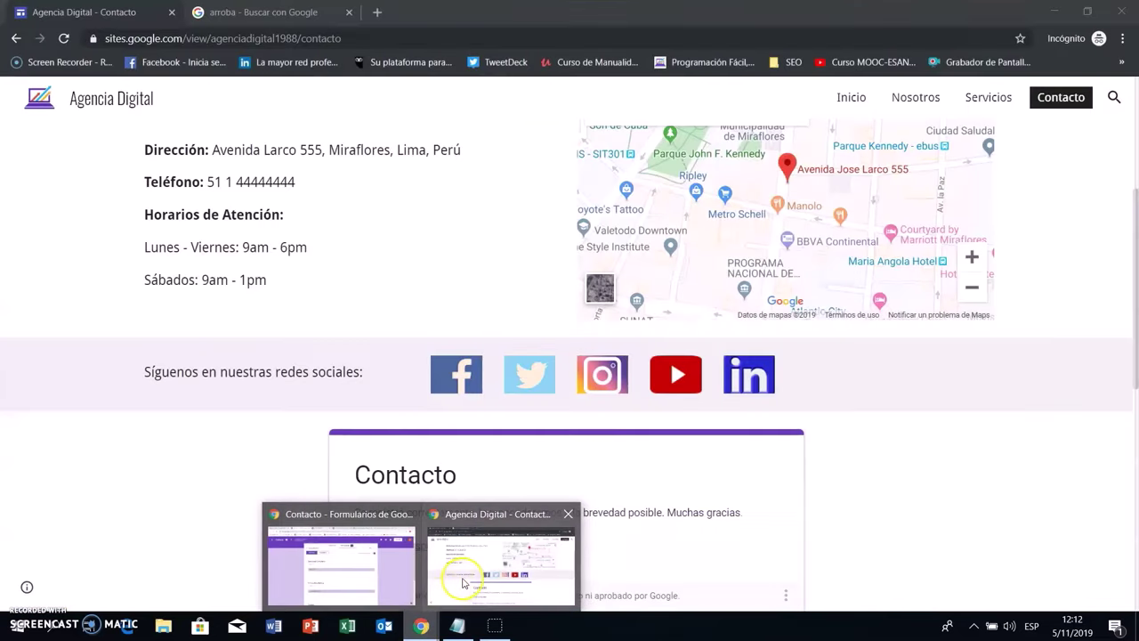
left_click(462, 583)
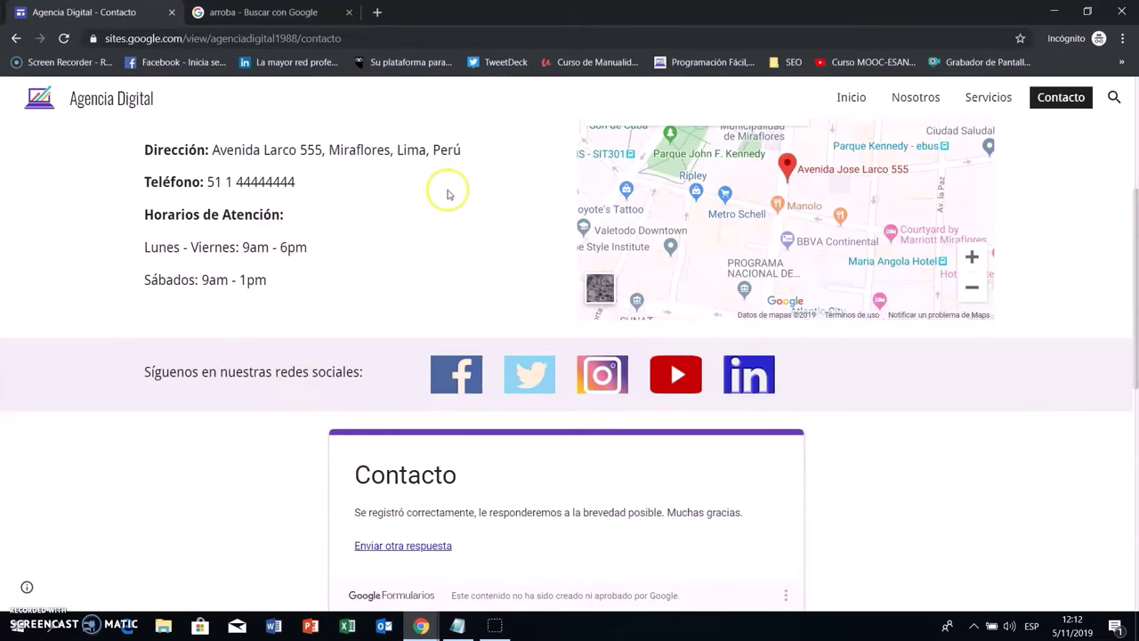
left_click(349, 13)
scroll(406, 217, "down", 1)
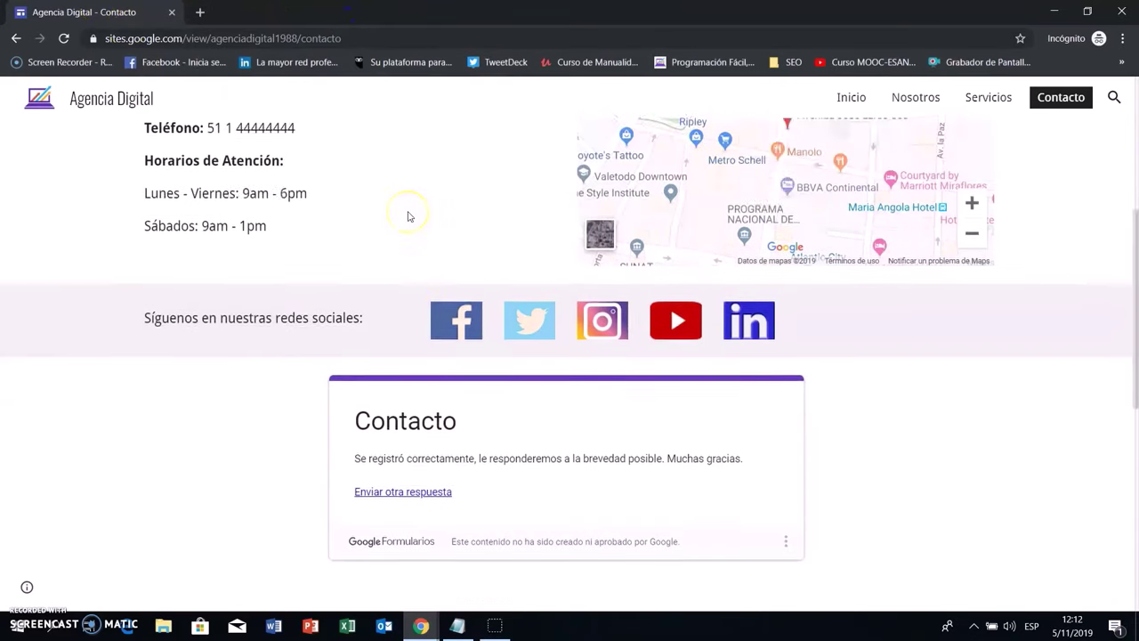
scroll(406, 216, "up", 4)
left_click(1048, 100)
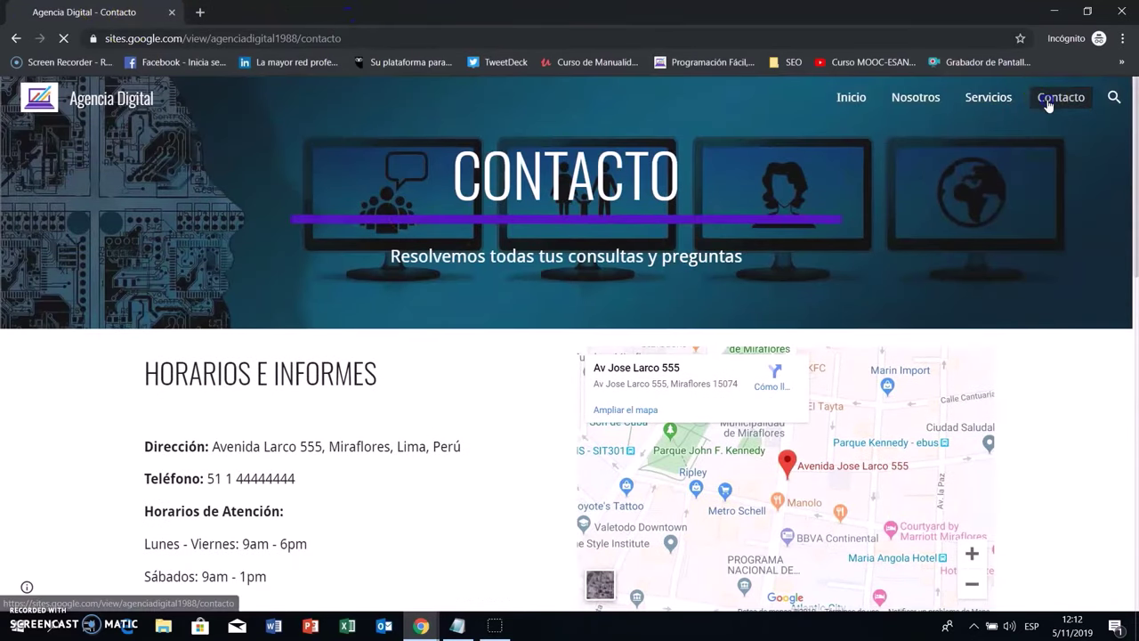
Step: Fill in name, e-mail, phone and message 'informes', then submit the form
scroll(307, 249, "down", 1)
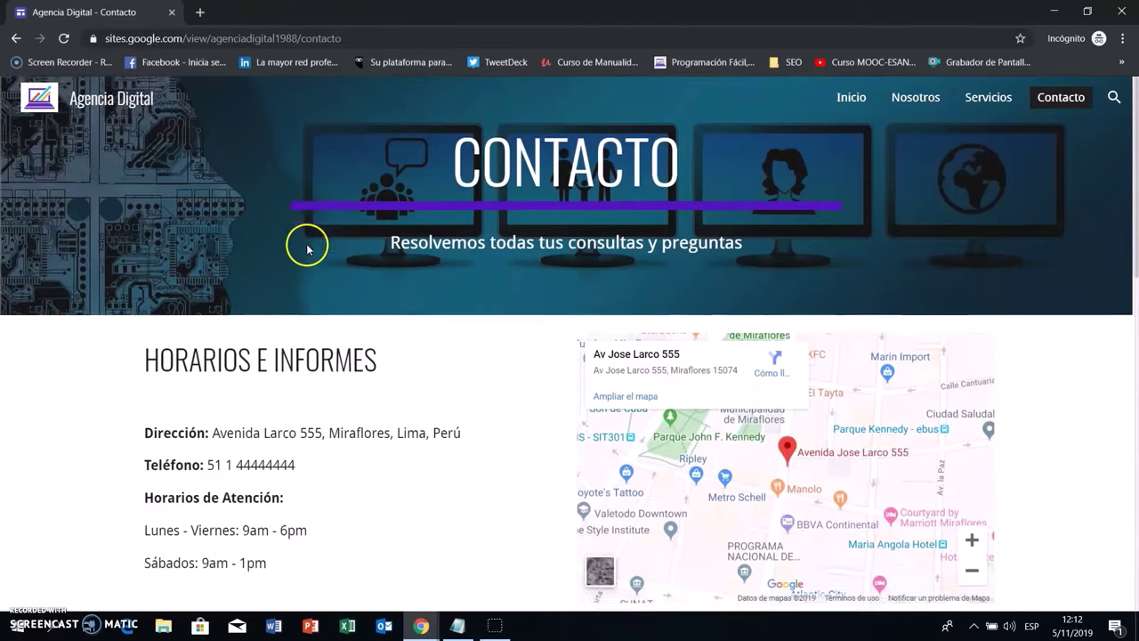
scroll(307, 249, "down", 7)
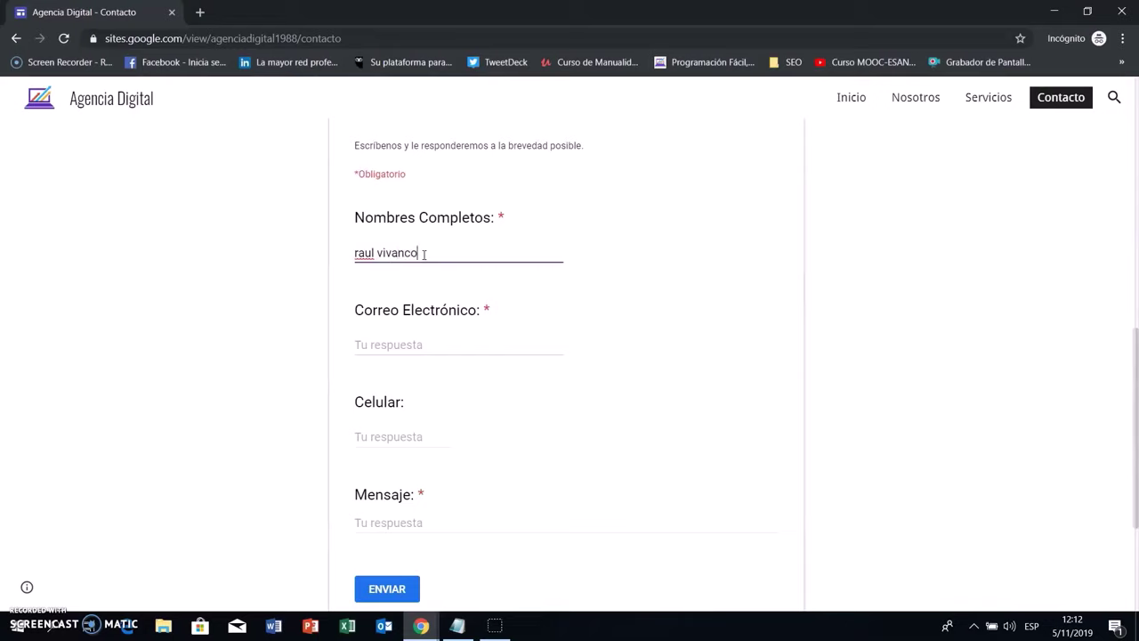
left_click(454, 339)
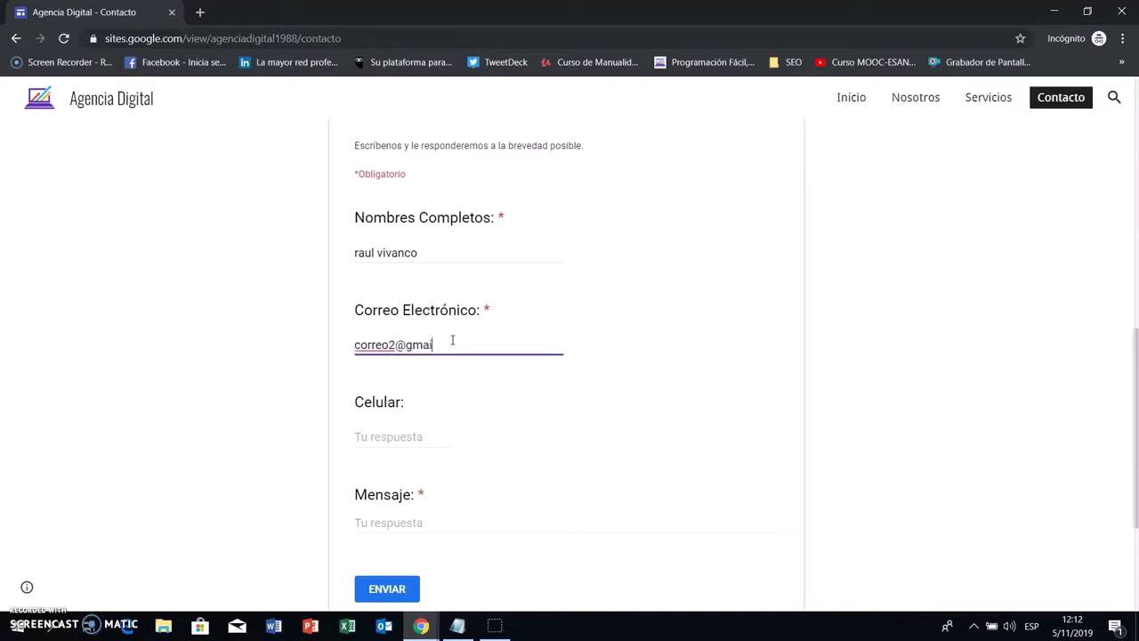
left_click(392, 437)
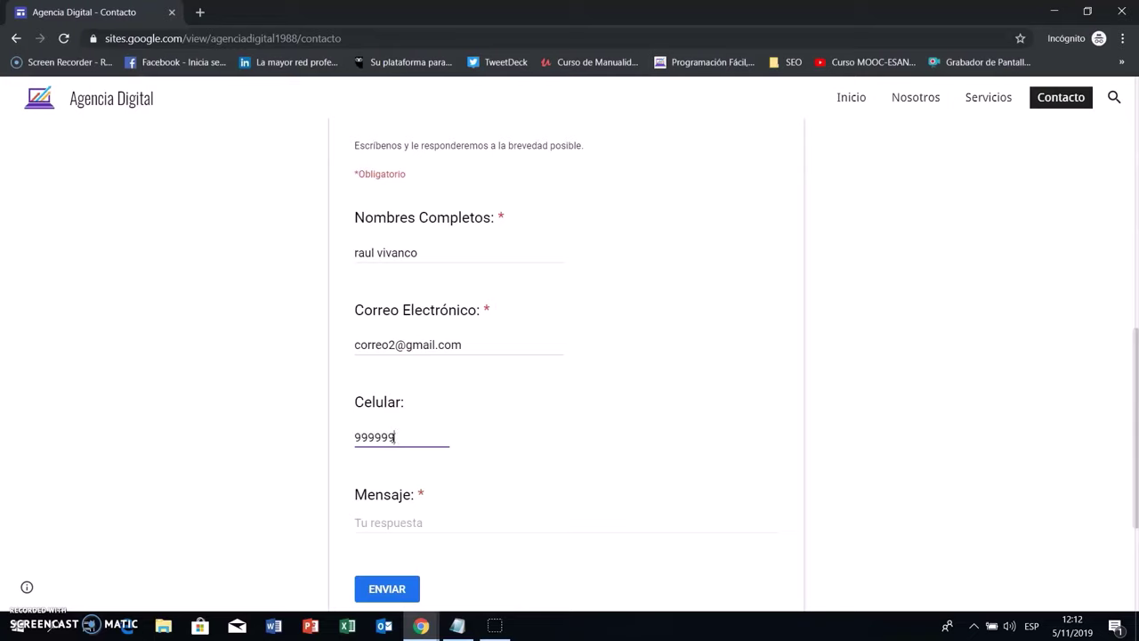
left_click(393, 523)
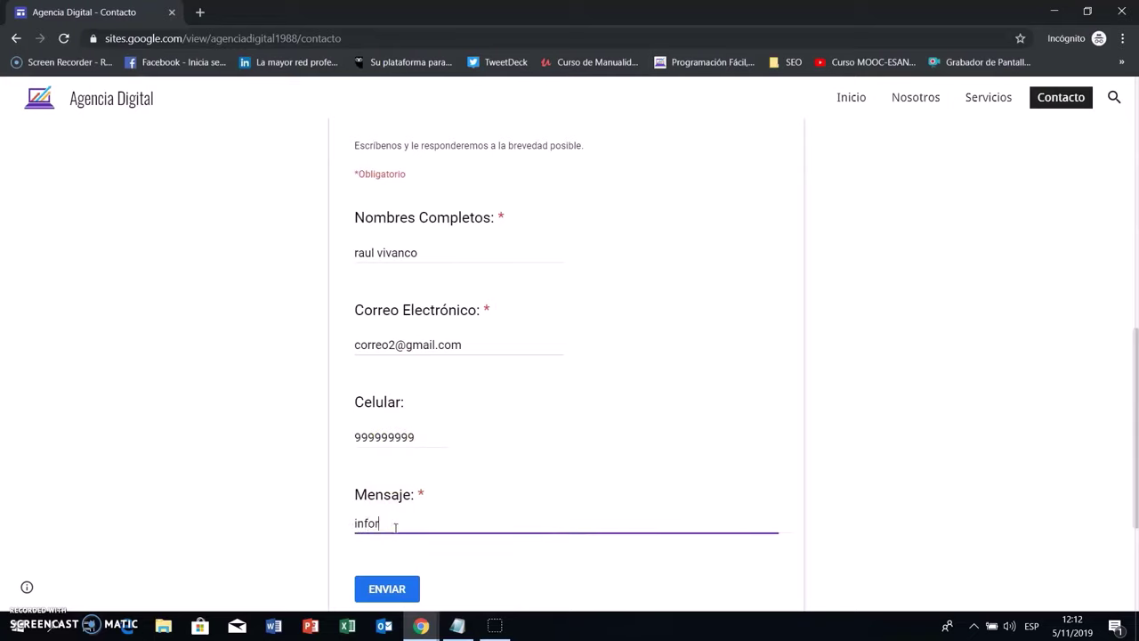
scroll(384, 545, "down", 1)
left_click(383, 516)
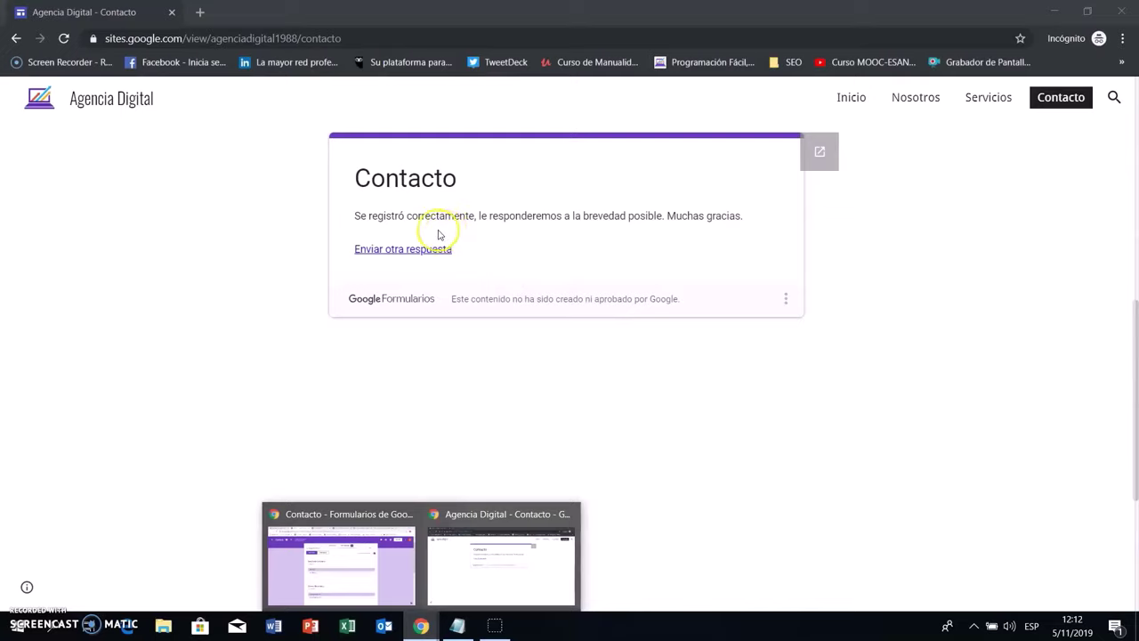
Step: Check the Contacto form's responses summary in Google Forms, confirming it shows 2 responses
left_click(356, 561)
left_click(595, 147)
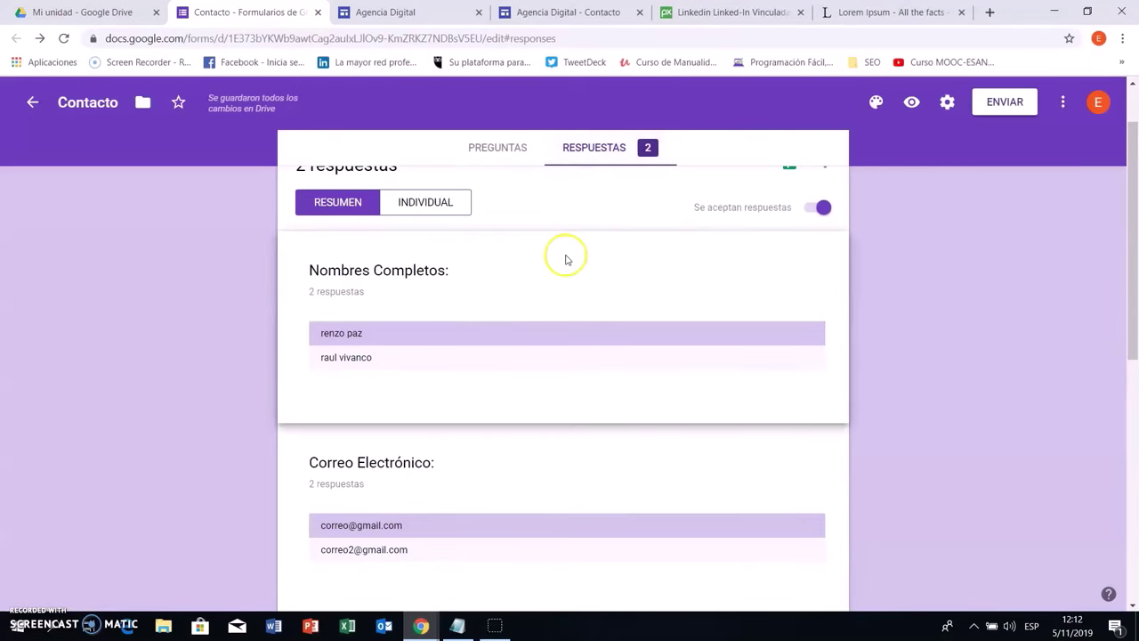
scroll(399, 327, "down", 1)
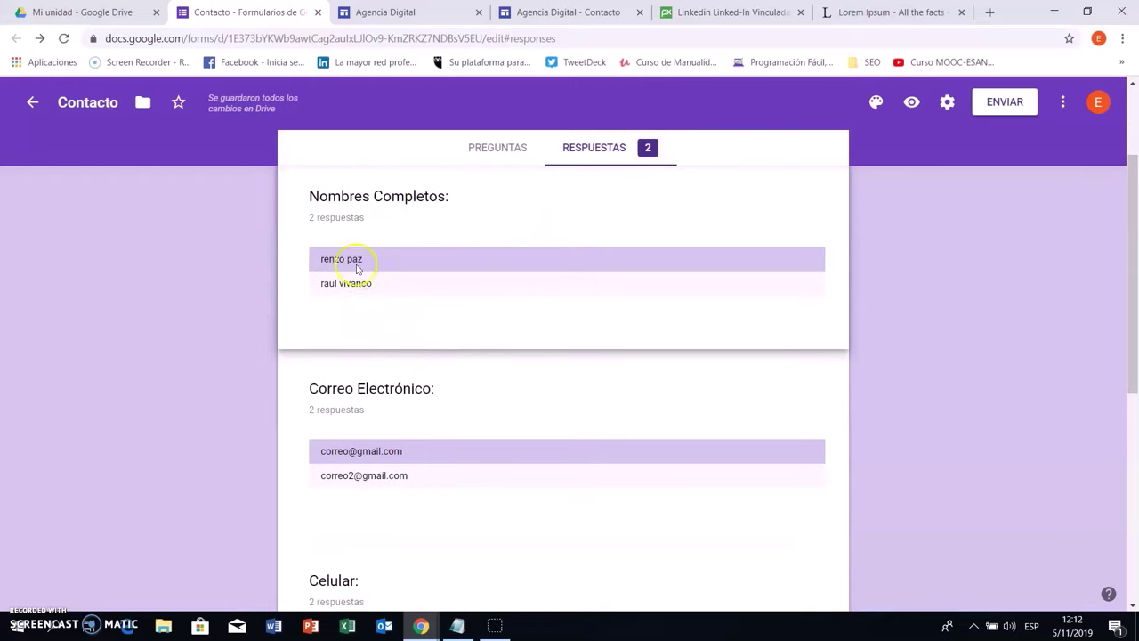
scroll(436, 344, "down", 5)
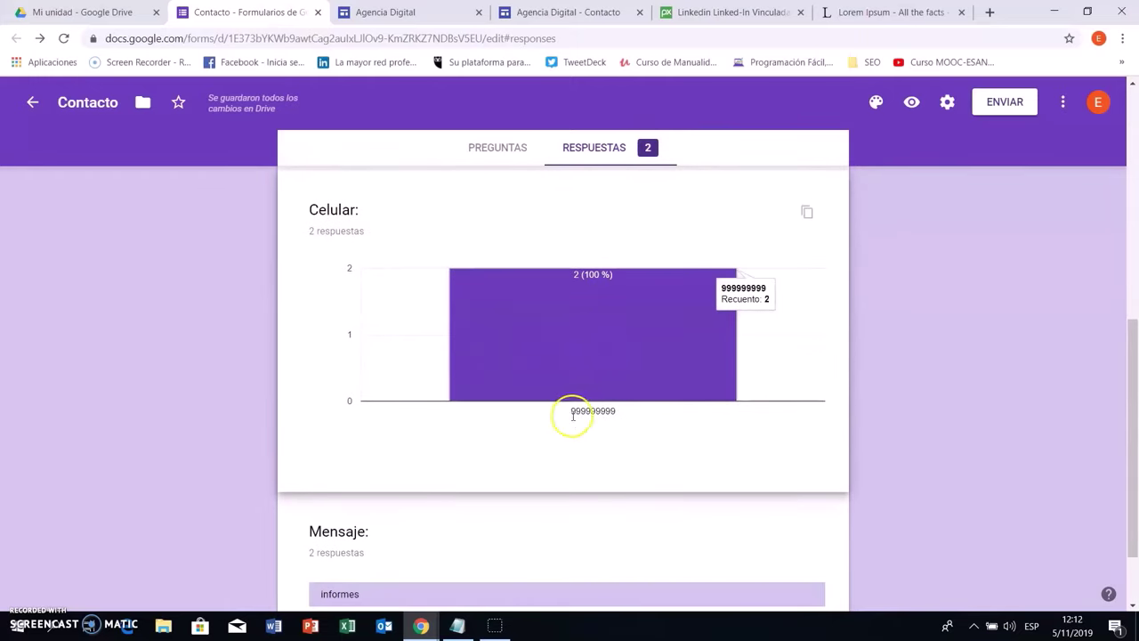
scroll(591, 420, "down", 2)
scroll(574, 442, "up", 8)
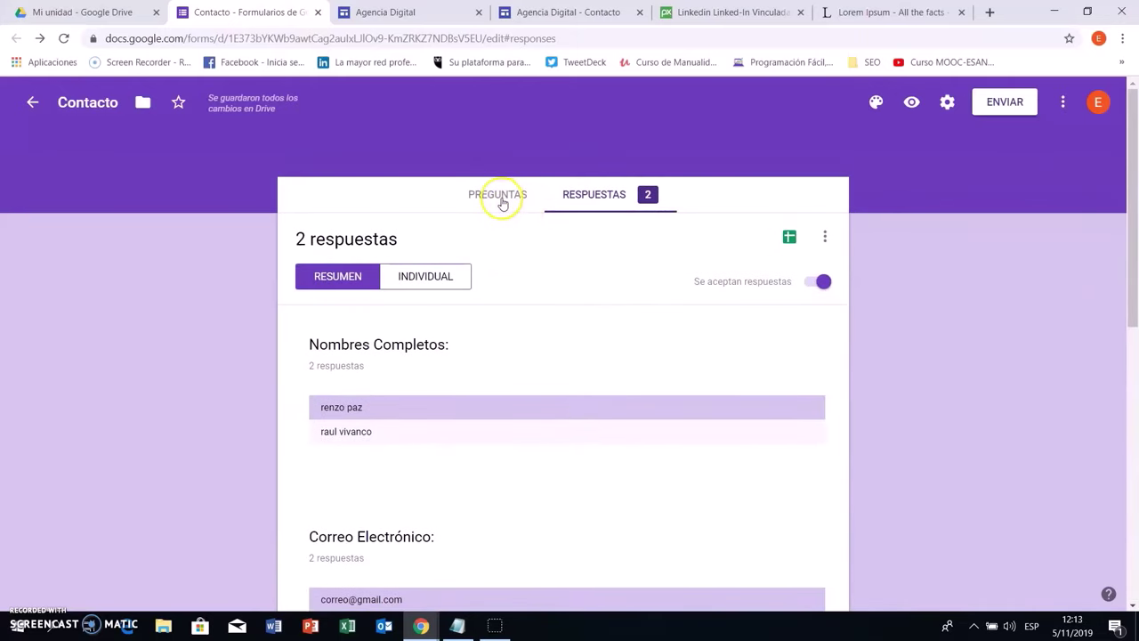
Step: Show the second submission on its own as response 2 de 2 in the Individual view
left_click(497, 195)
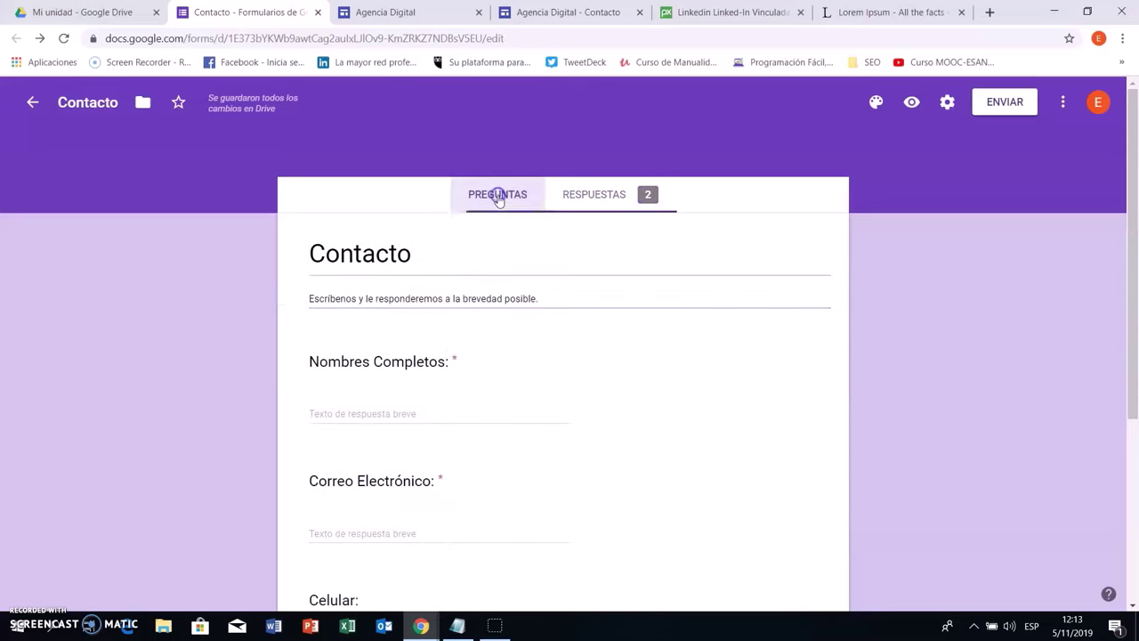
left_click(585, 216)
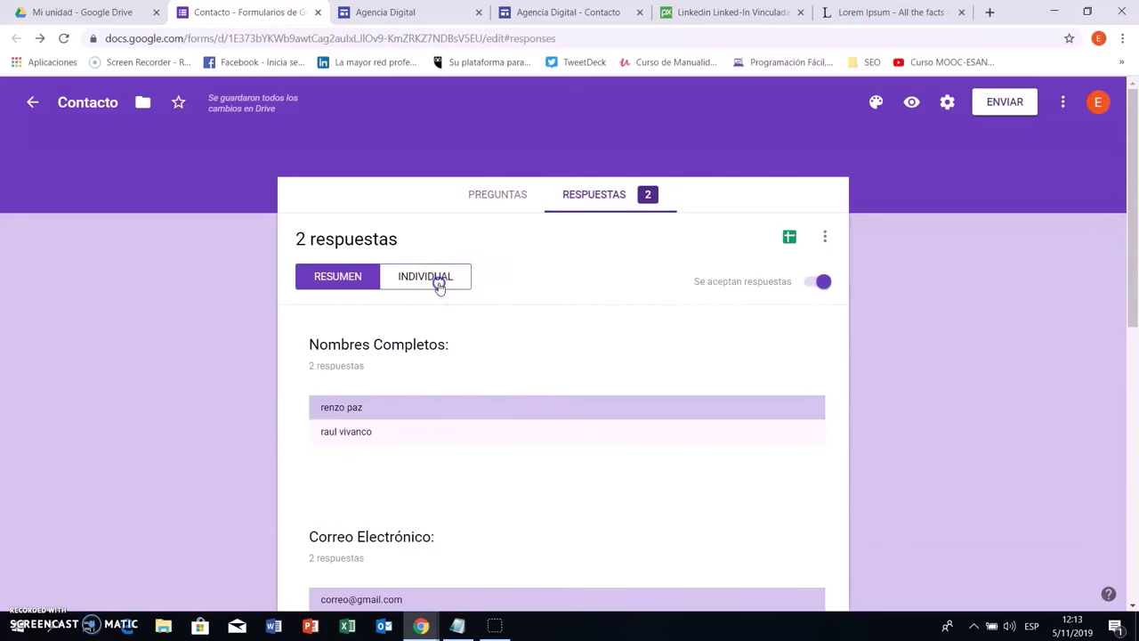
left_click(414, 290)
left_click(334, 290)
left_click(437, 279)
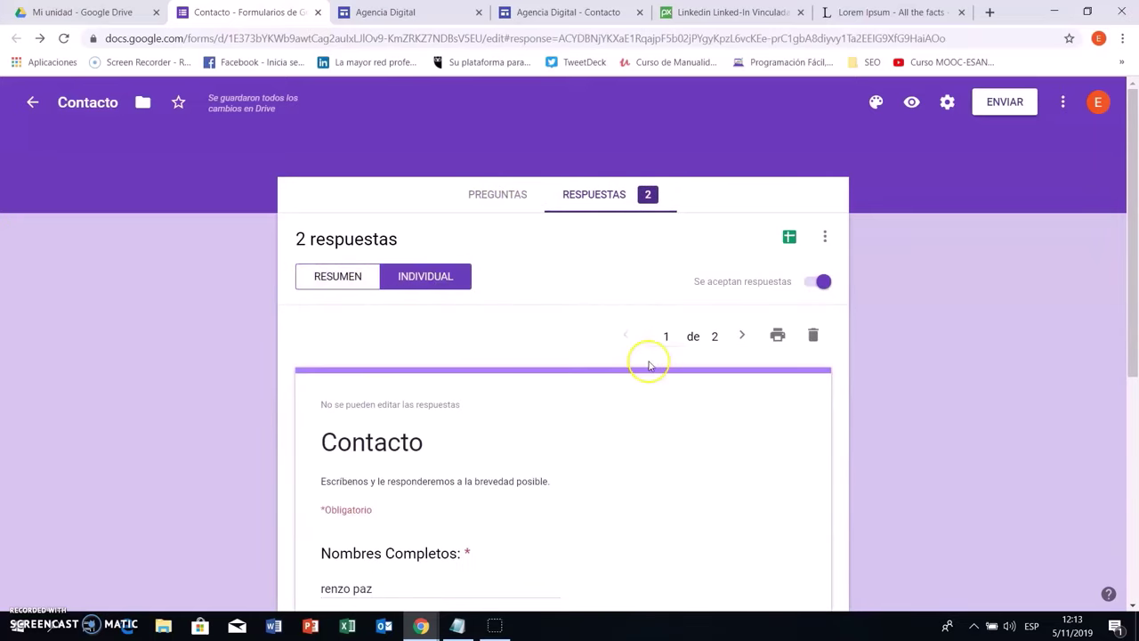
scroll(648, 363, "down", 5)
scroll(706, 404, "up", 6)
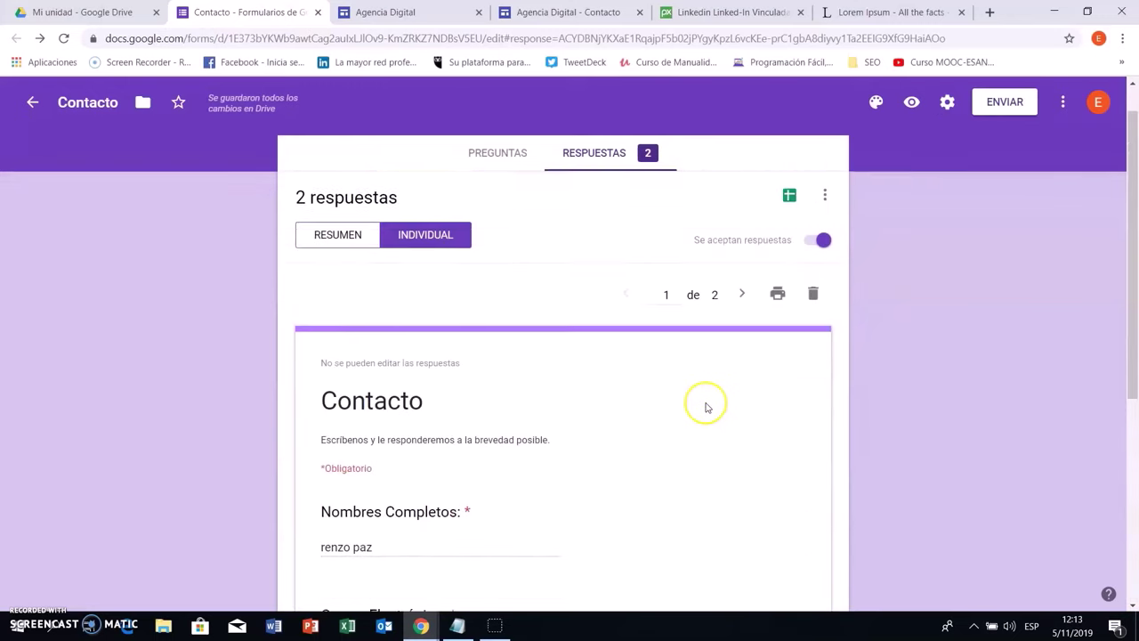
left_click(742, 337)
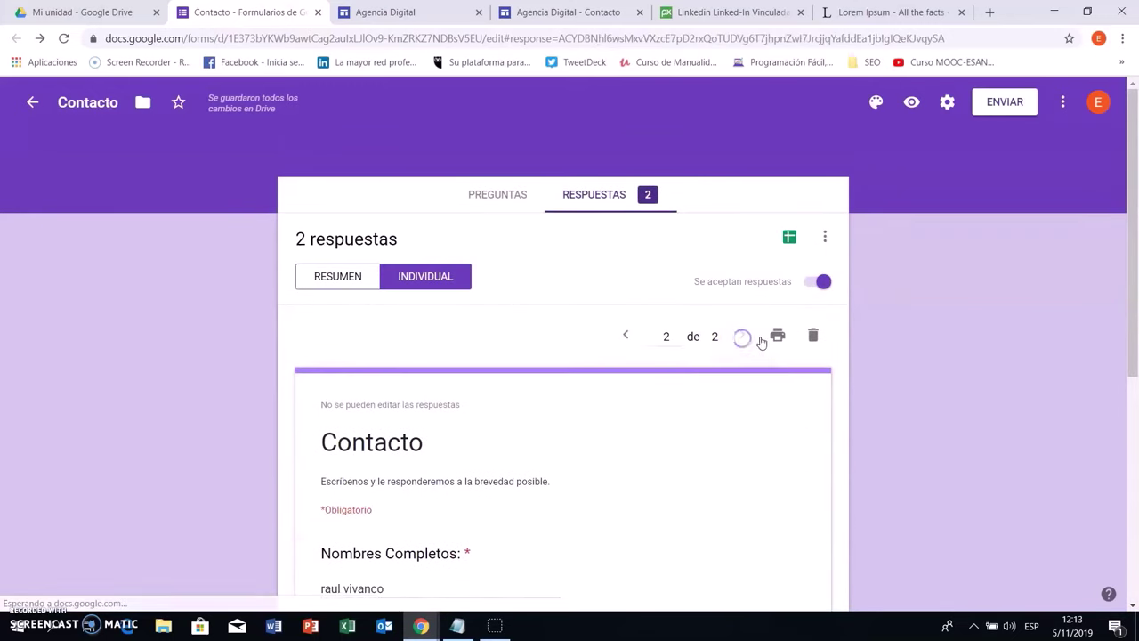
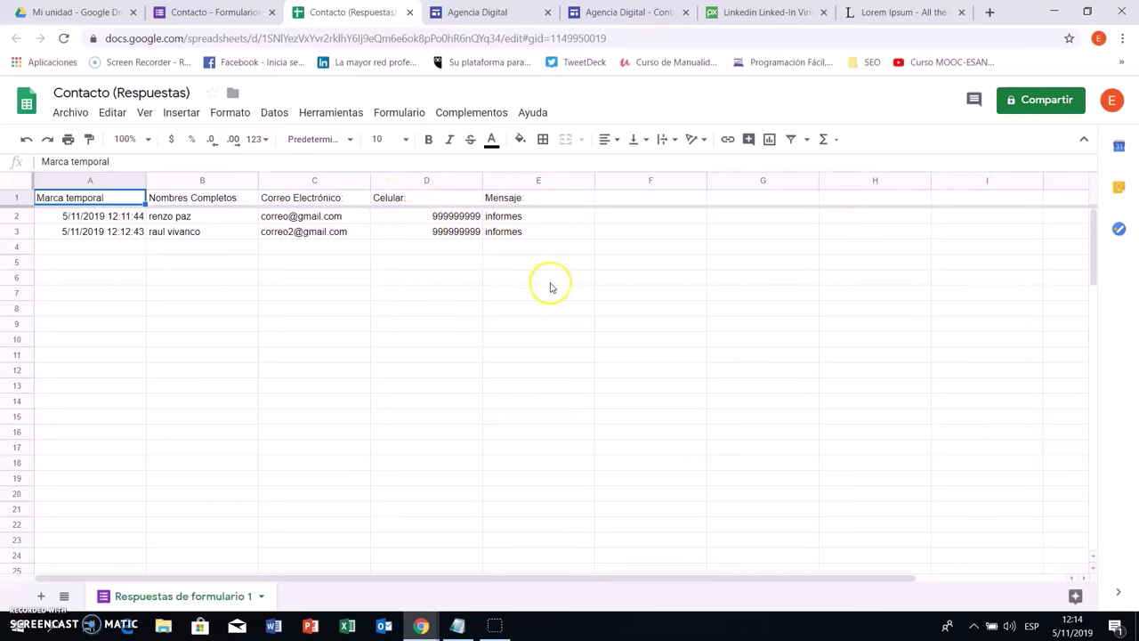
Step: Download the responses sheet as a .csv (Valores separados por comas) file and open it
left_click(71, 114)
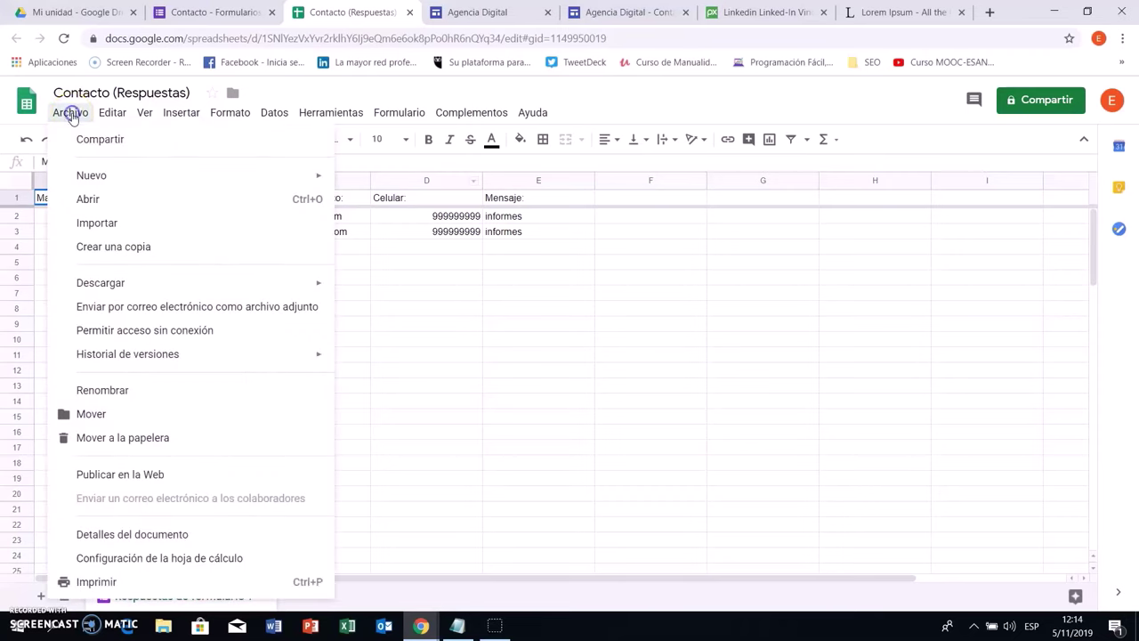
mouse_move(169, 285)
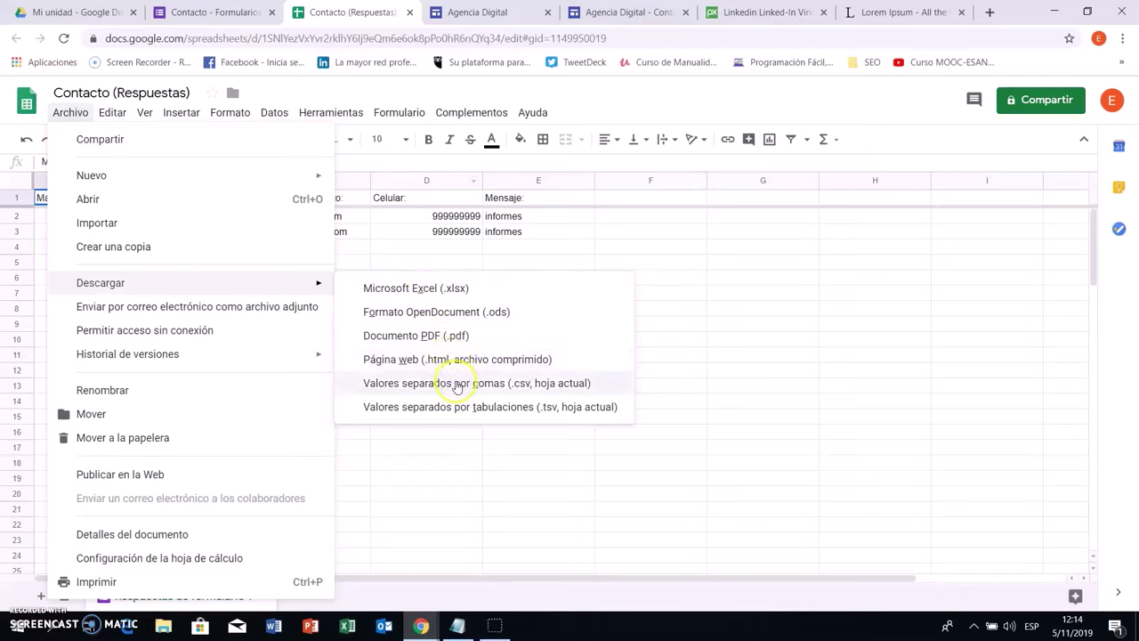
left_click(511, 384)
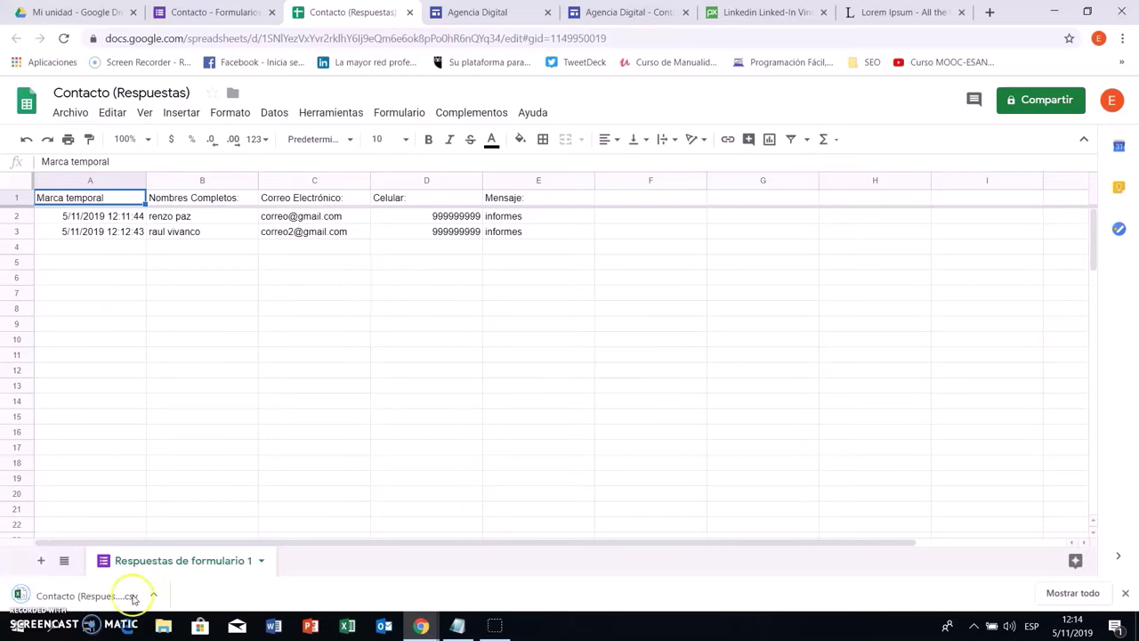
left_click(109, 599)
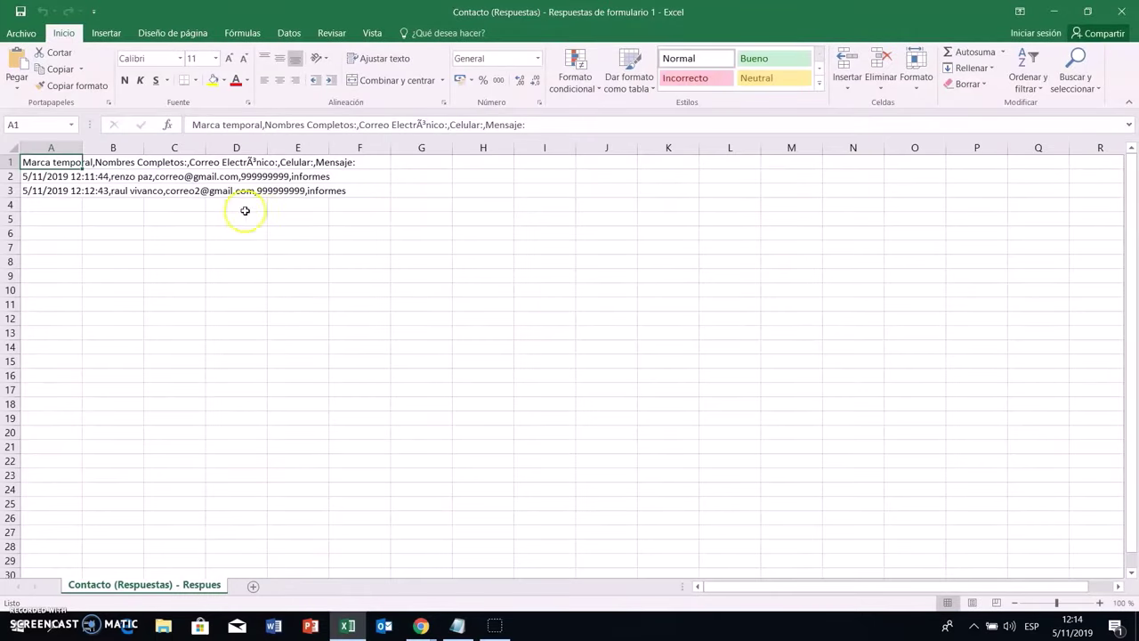
Step: Check the two response rows in cells A2–E3 of the CSV, then quit Excel
left_click(154, 195)
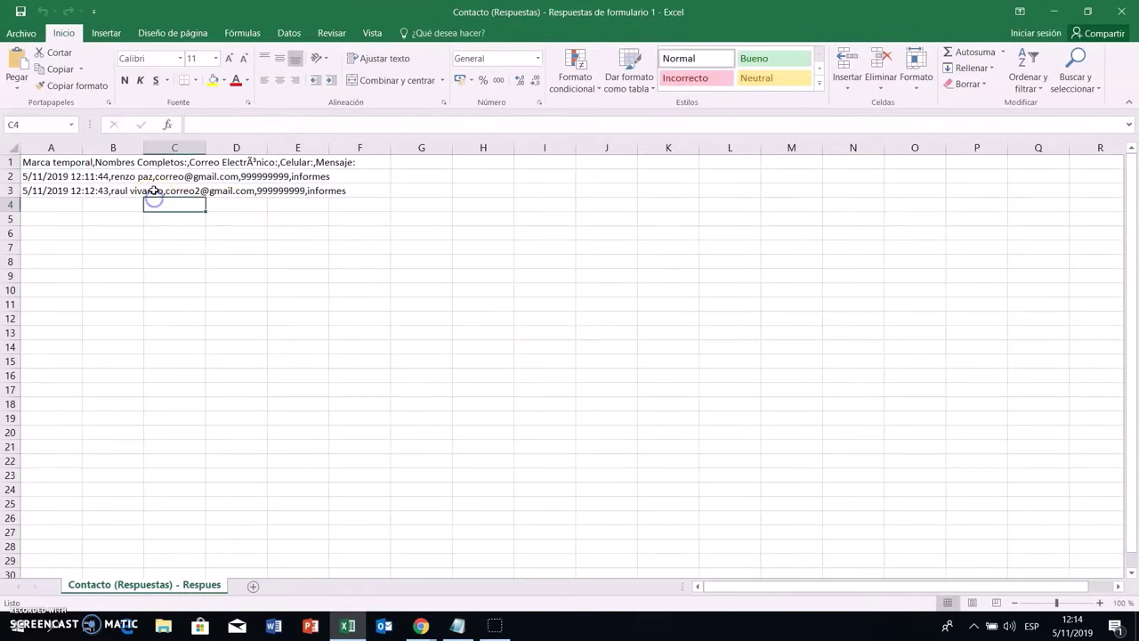
left_click(101, 176)
left_click(51, 178)
left_click(51, 190)
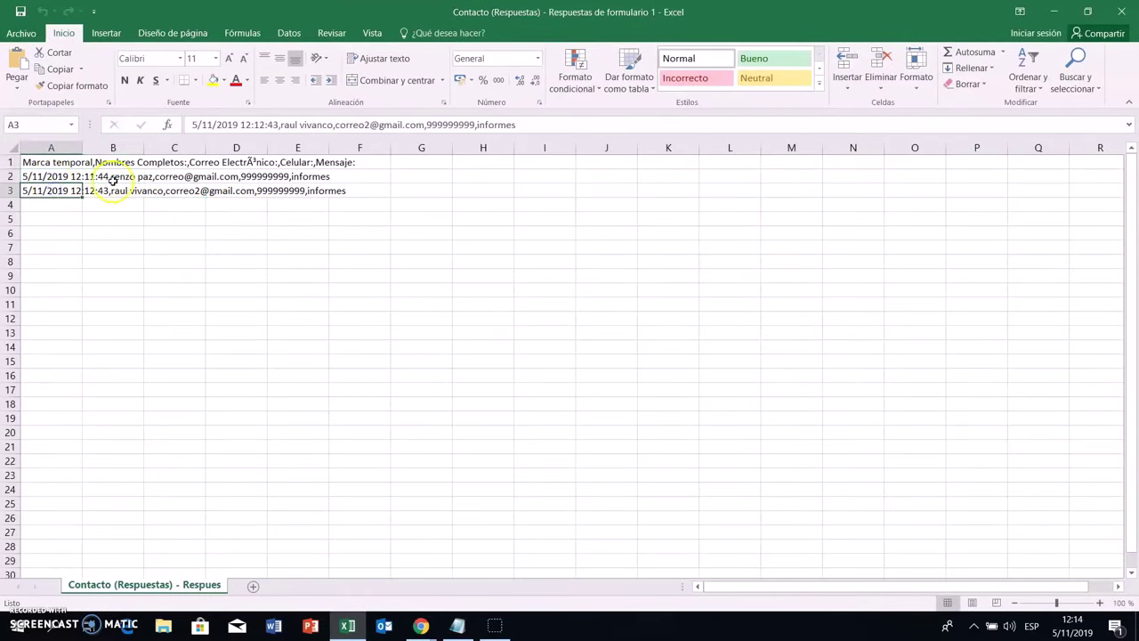
left_click(113, 181)
left_click(176, 189)
left_click(259, 190)
left_click(308, 191)
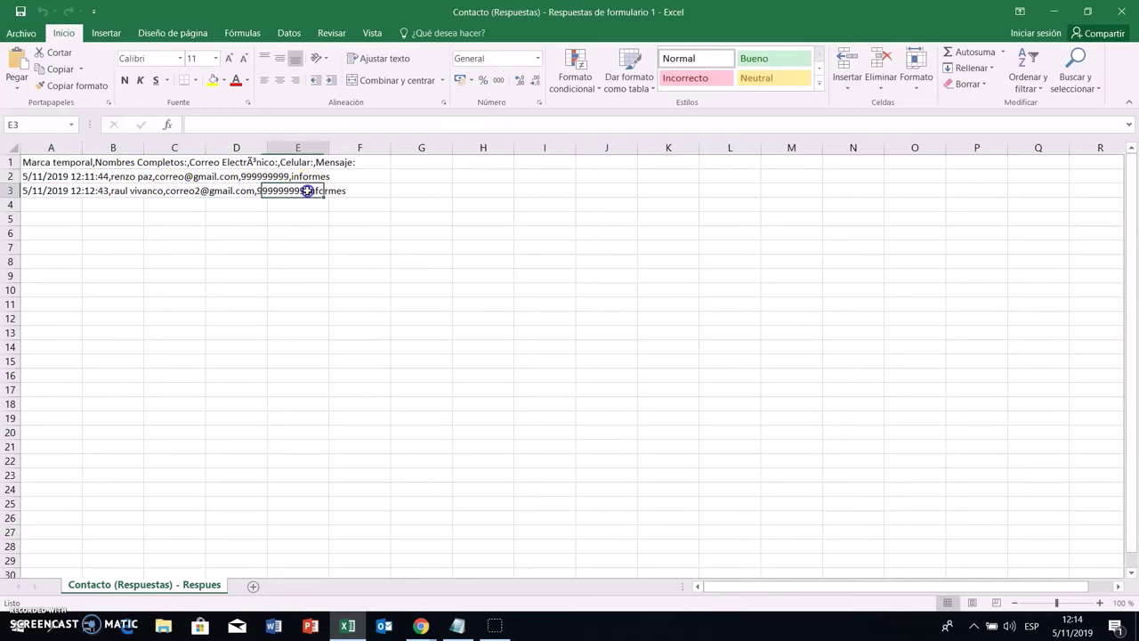
left_click(1132, 12)
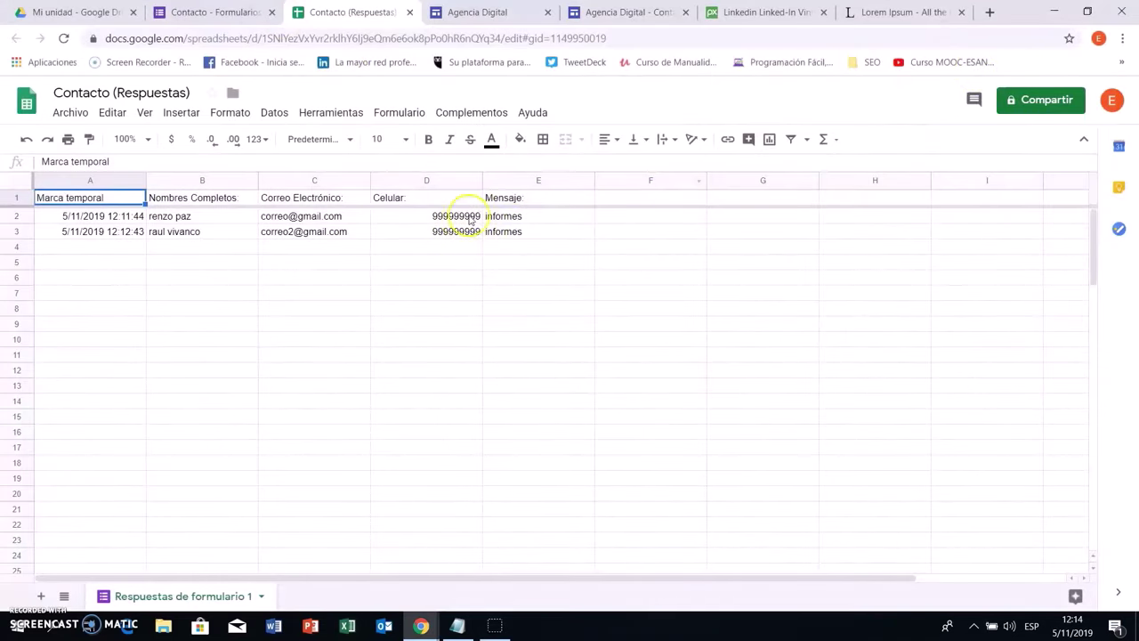
Step: Select the second 'Contacto (Respuestas)' sheet in the Drive file list
left_click(213, 12)
left_click(76, 12)
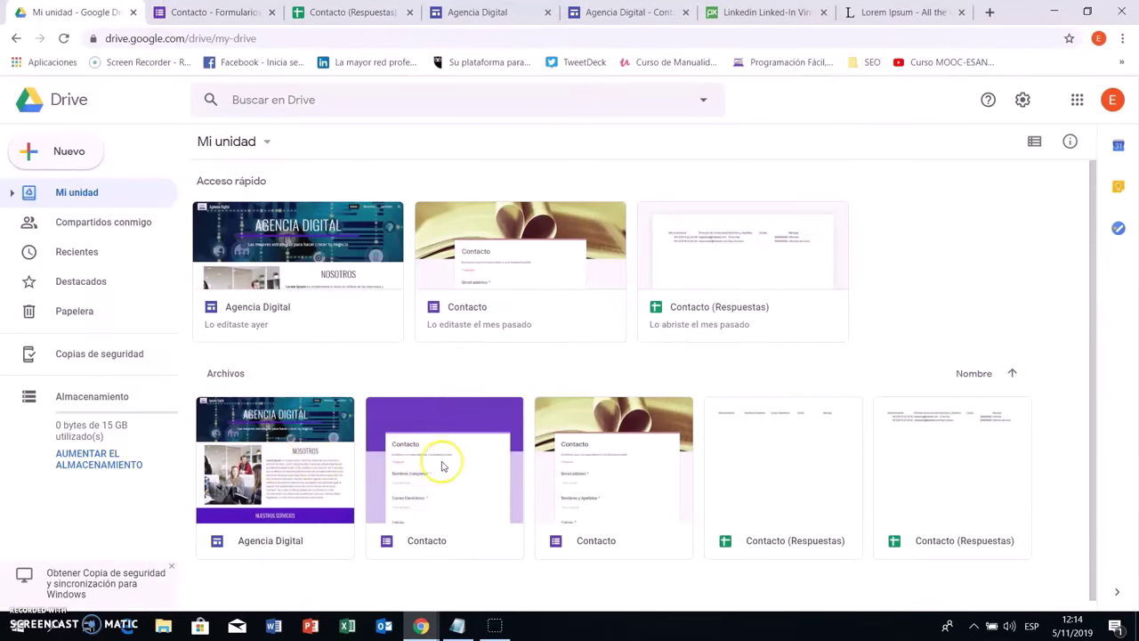
left_click(923, 463)
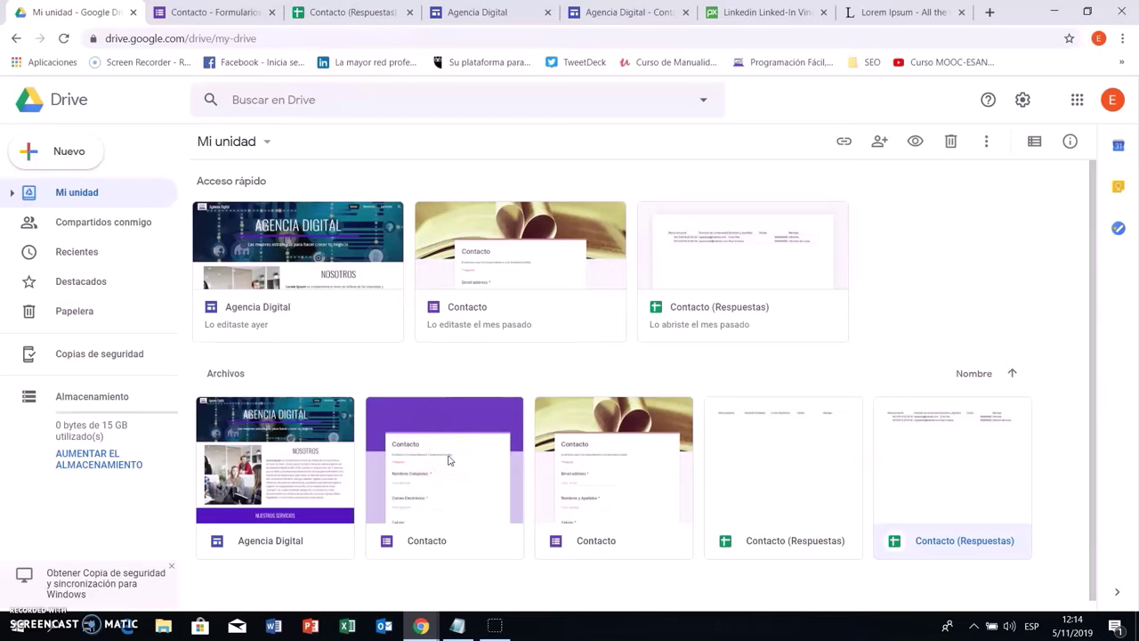
Step: Review the Contacto form's RESUMEN and PREGUNTAS views, then go back to Mi unidad
left_click(214, 12)
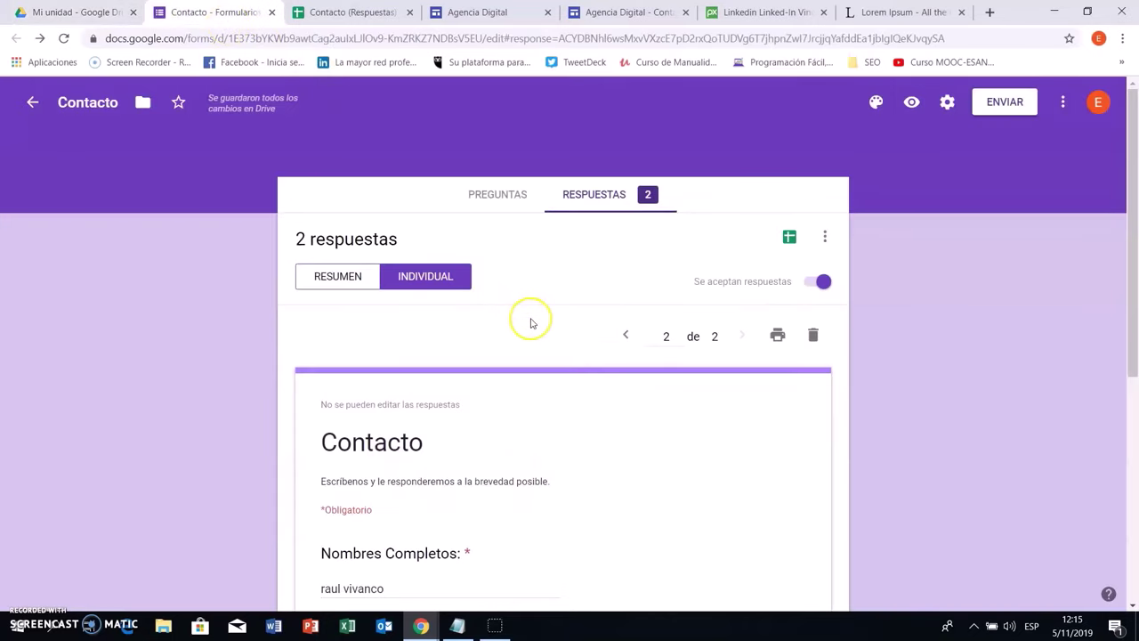
left_click(339, 281)
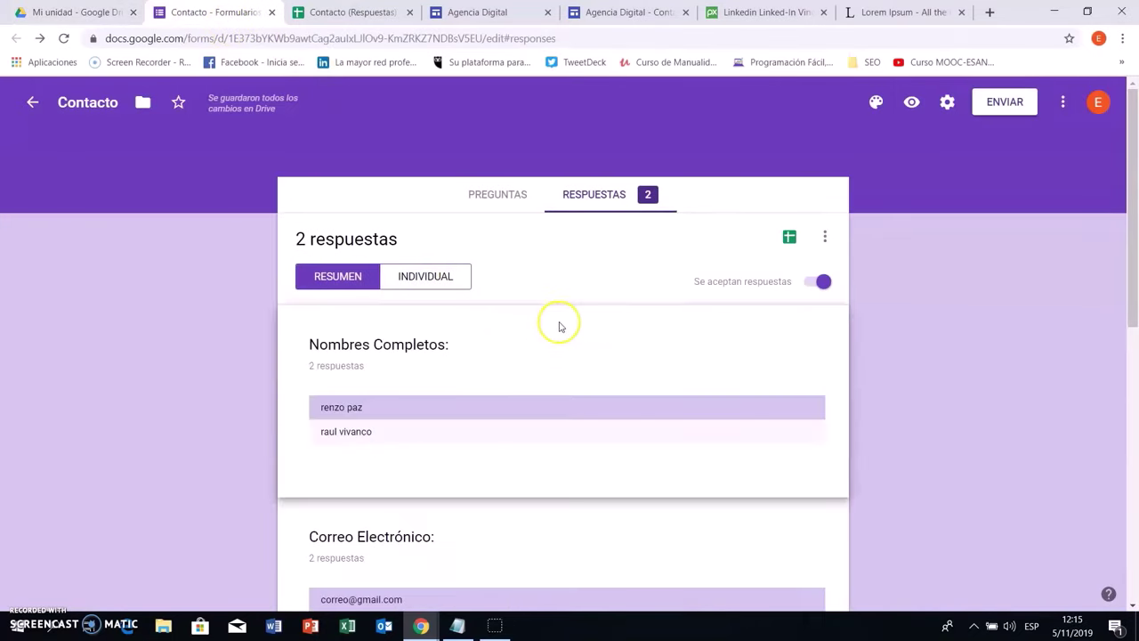
left_click(502, 194)
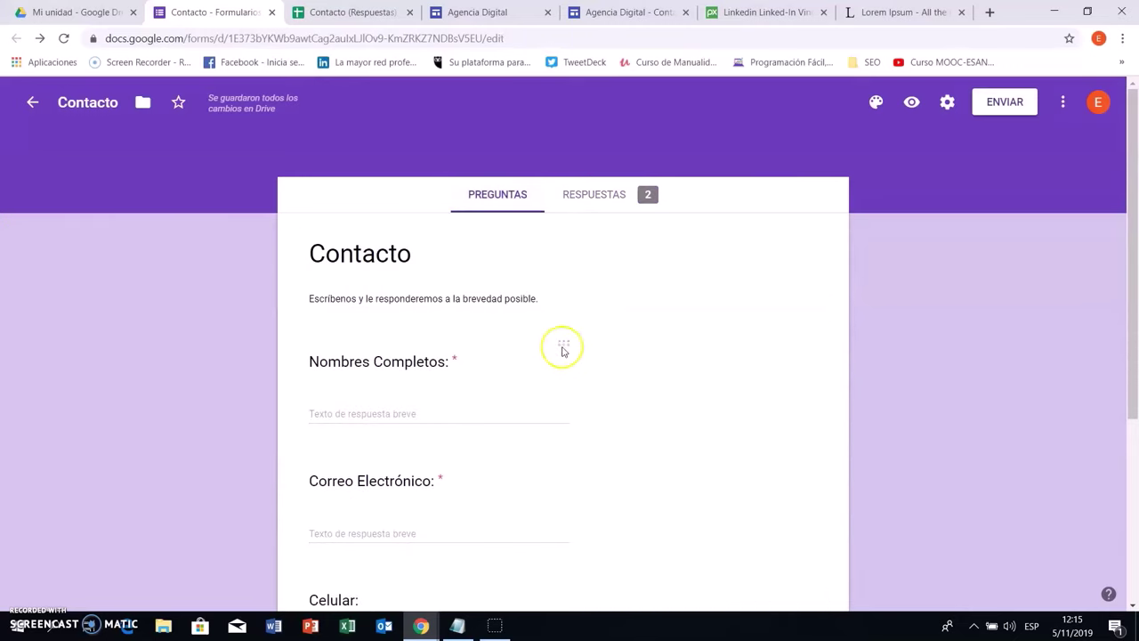
scroll(570, 356, "down", 2)
scroll(453, 275, "down", 2)
scroll(498, 303, "up", 3)
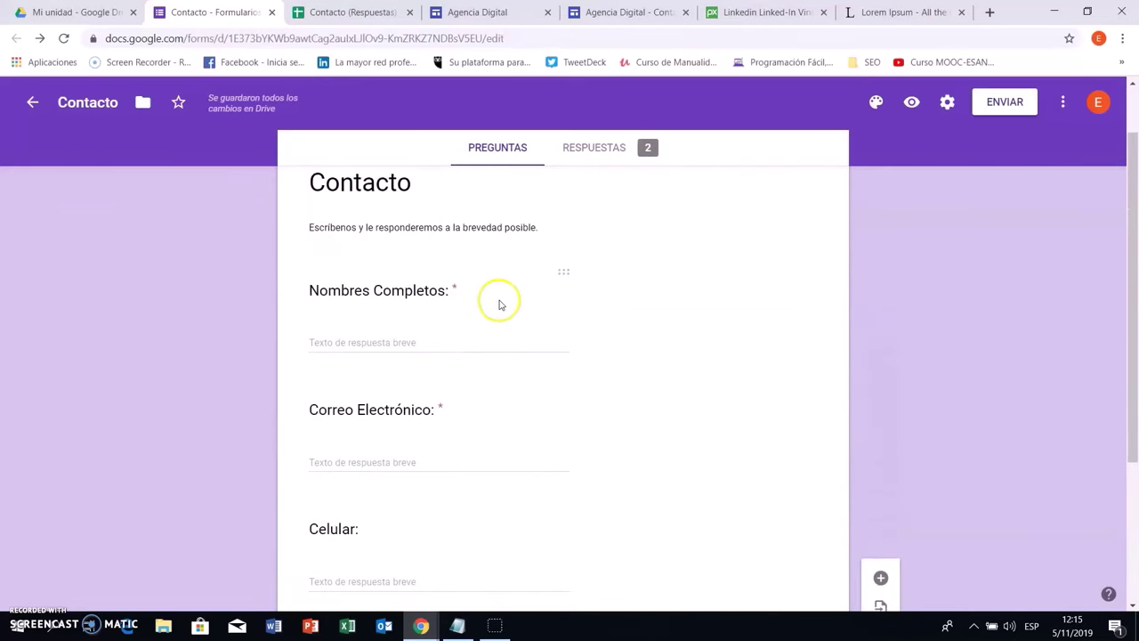
left_click(142, 14)
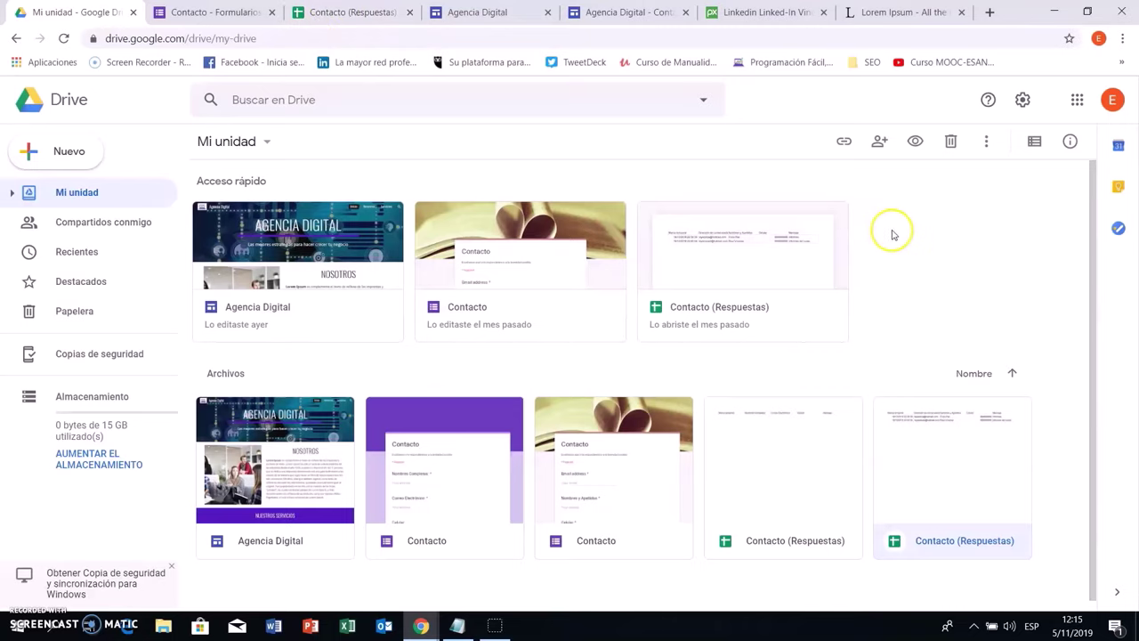
Step: In the private window, browse the published site's Inicio and Nosotros pages
left_click(622, 9)
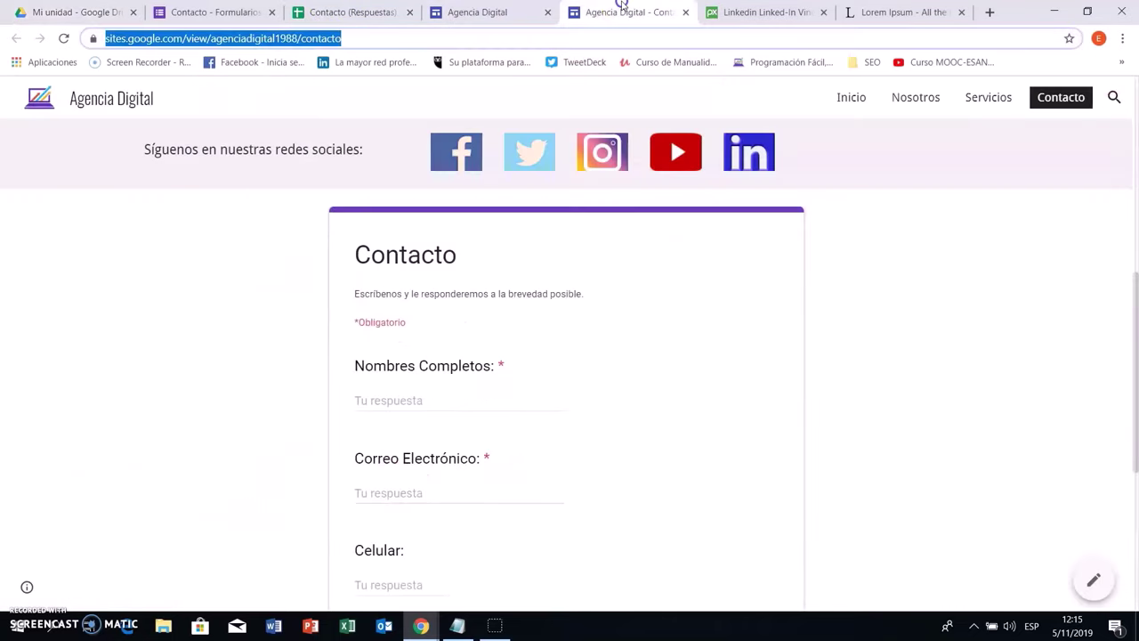
mouse_move(421, 623)
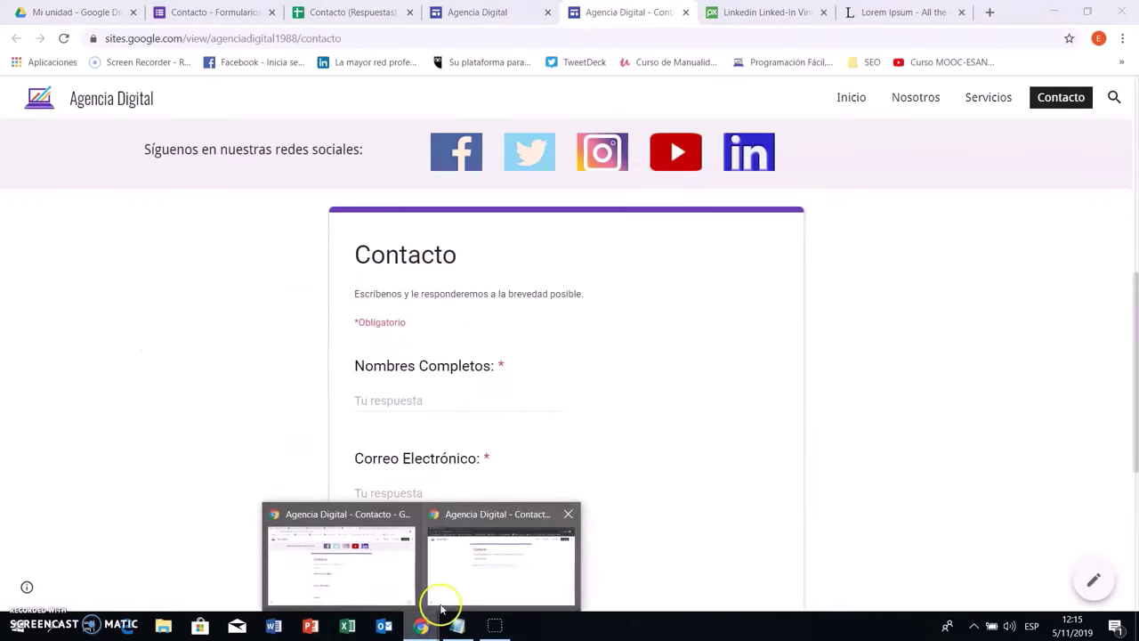
left_click(469, 570)
scroll(470, 338, "up", 3)
left_click(851, 97)
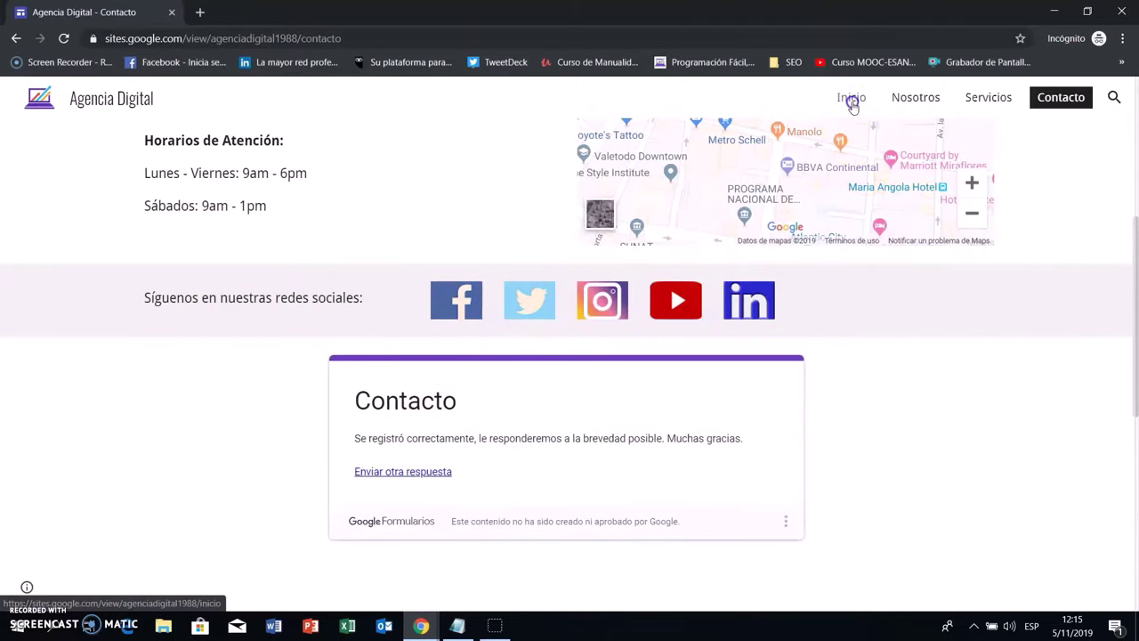
scroll(910, 236, "down", 10)
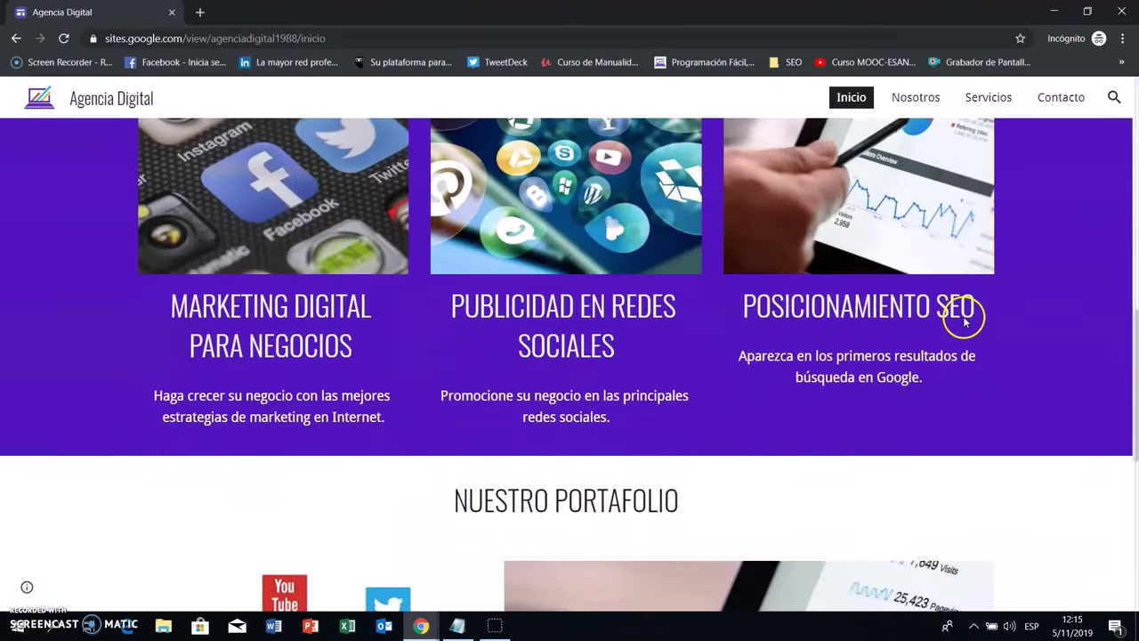
scroll(966, 320, "up", 10)
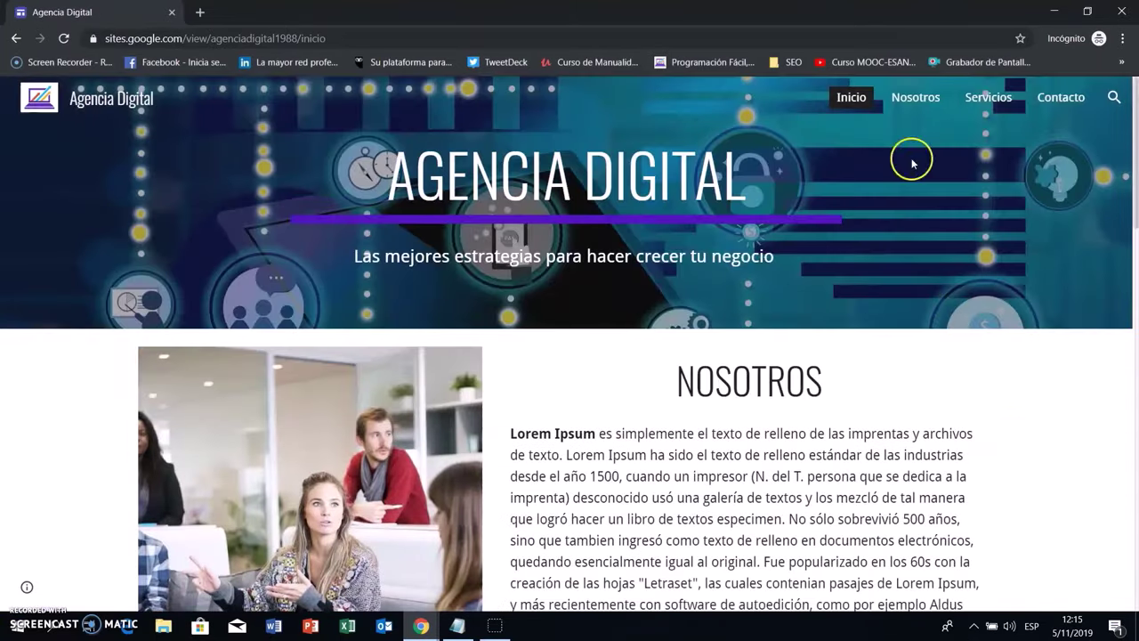
left_click(904, 98)
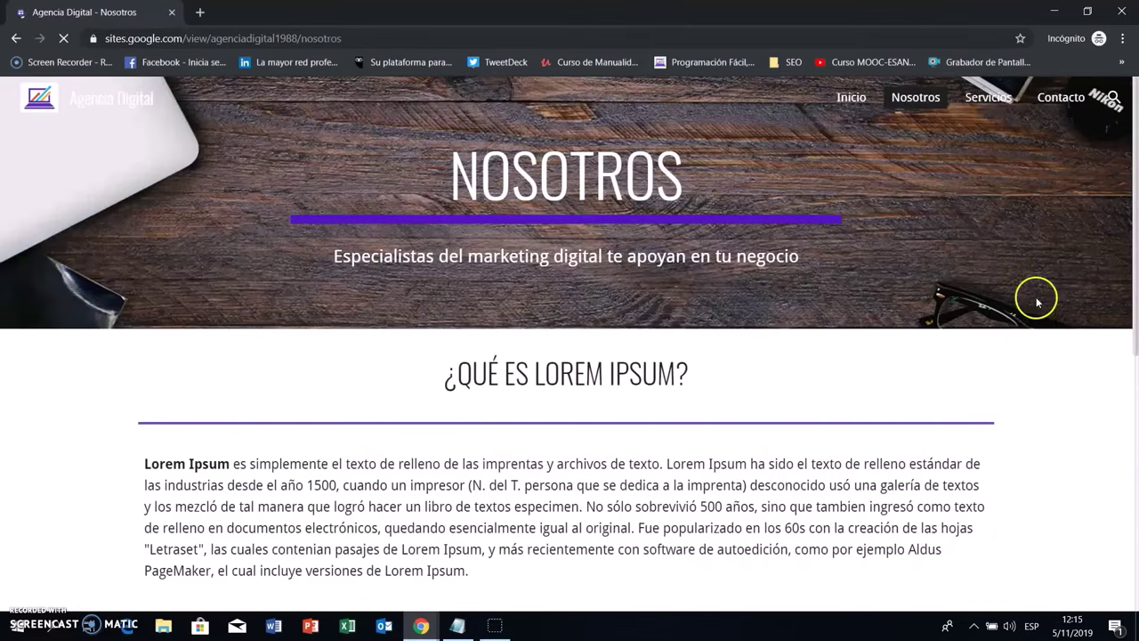
scroll(1035, 303, "down", 3)
scroll(1032, 306, "down", 8)
scroll(1023, 305, "up", 10)
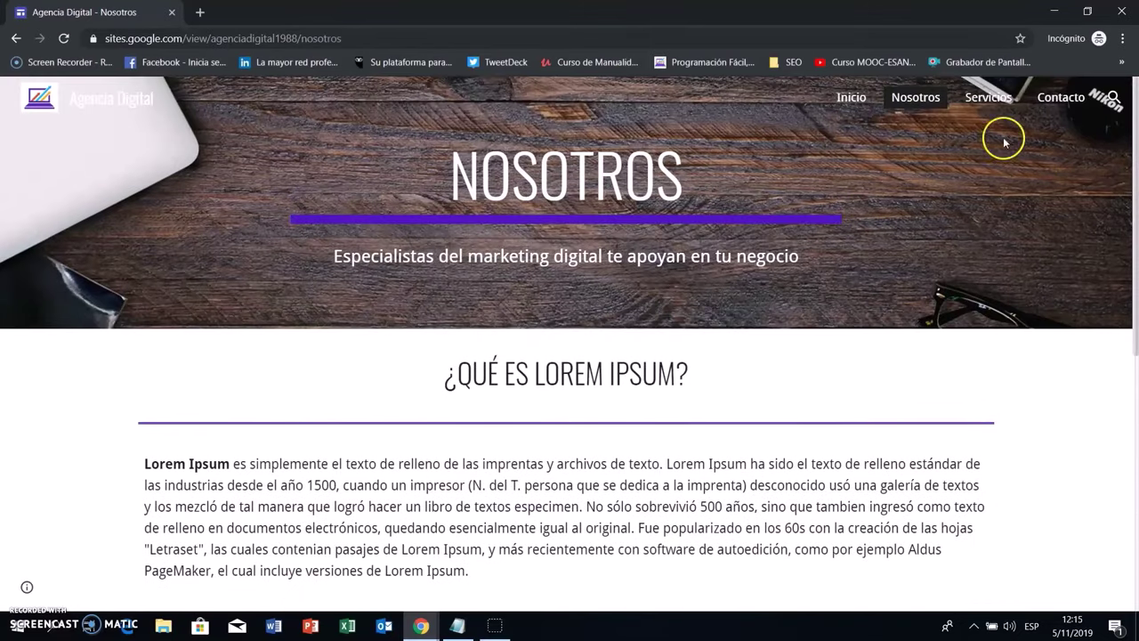
Step: Browse the published Servicios page, then the Contacto page
left_click(982, 99)
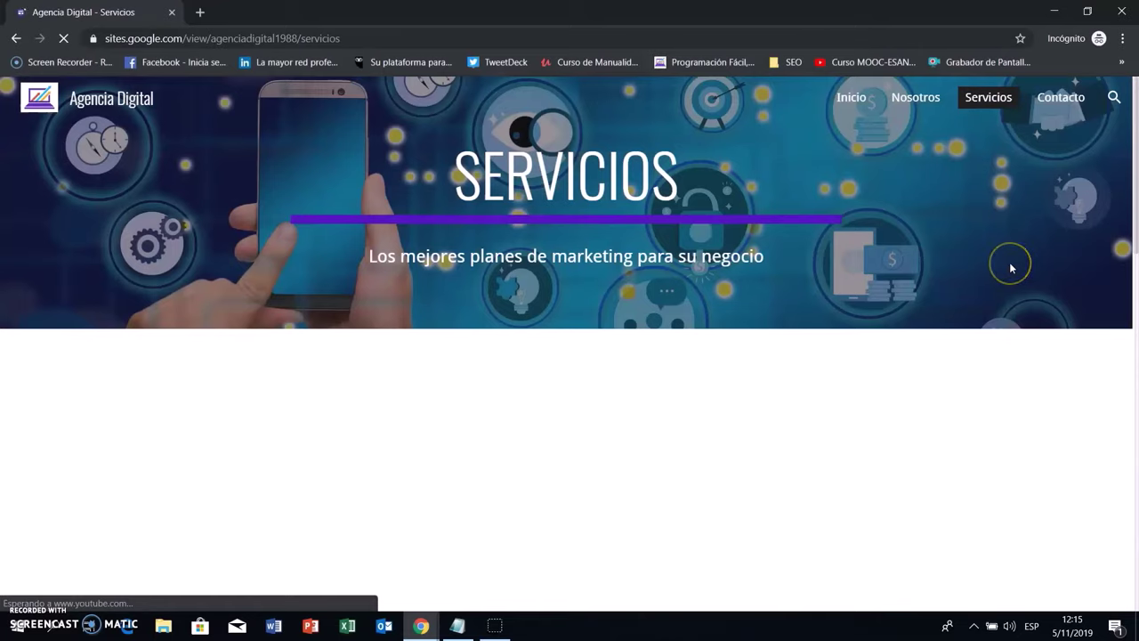
scroll(1012, 267, "down", 12)
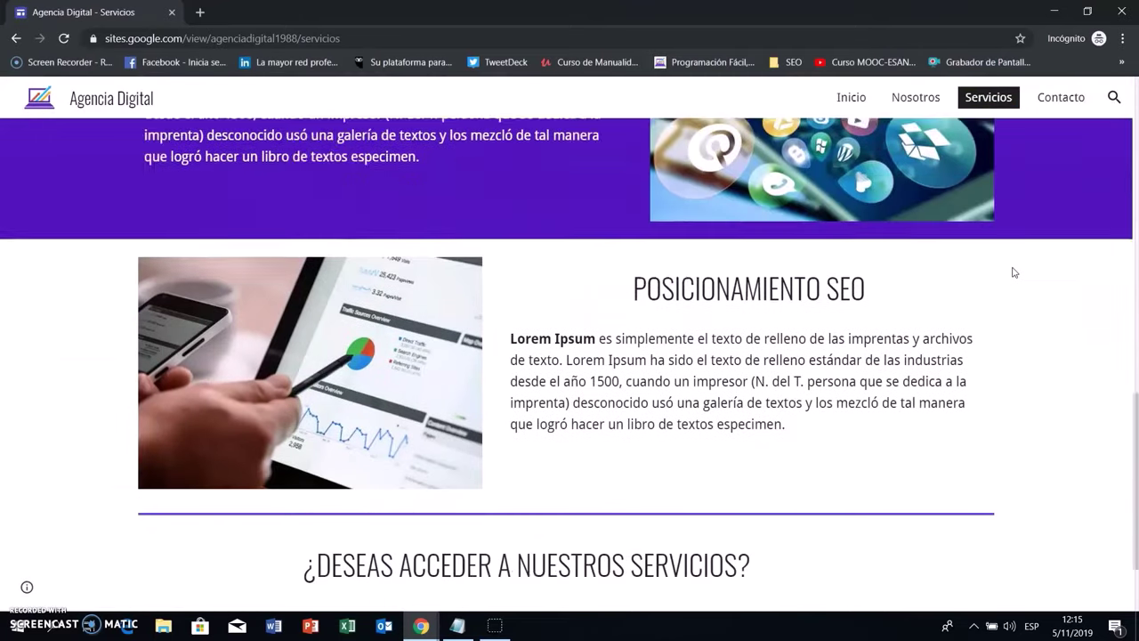
scroll(1012, 270, "down", 3)
scroll(1011, 269, "up", 15)
left_click(1043, 138)
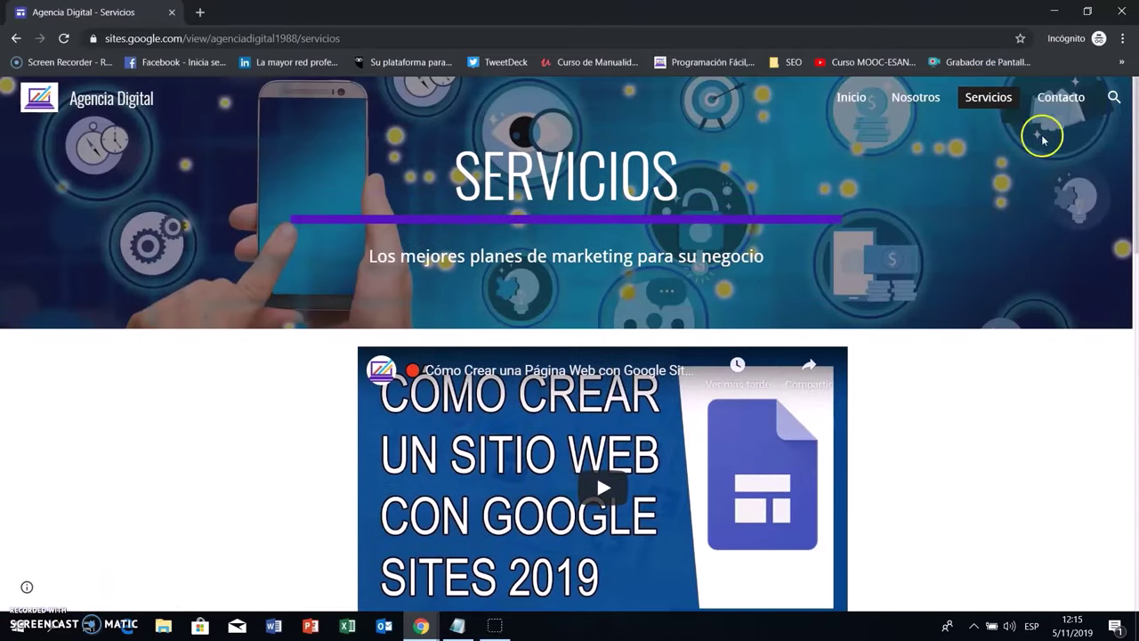
left_click(1050, 99)
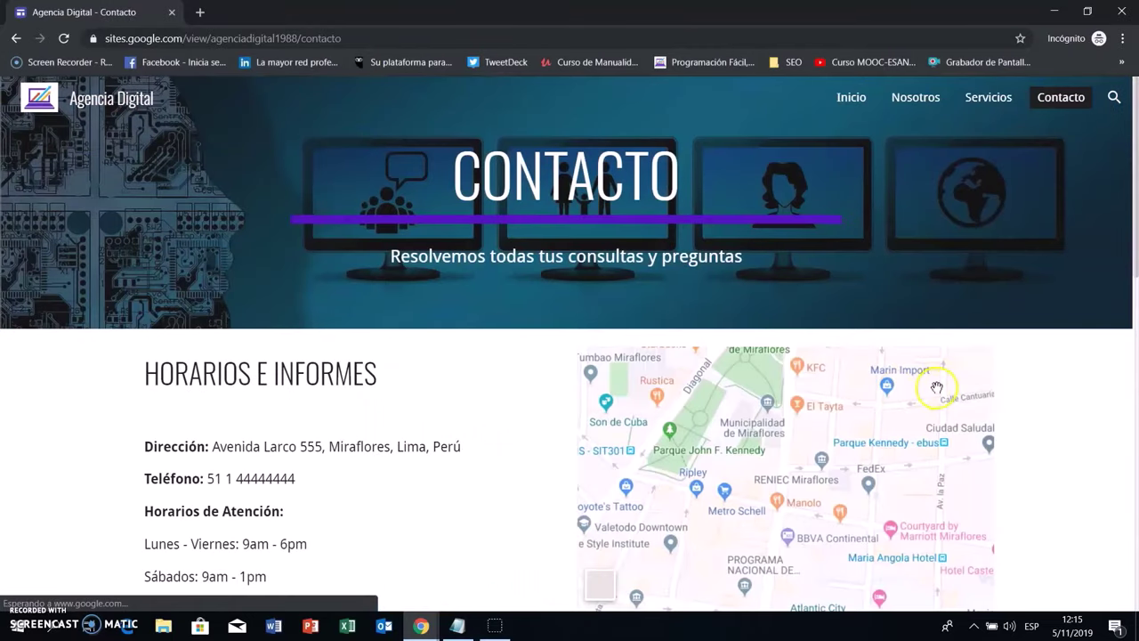
scroll(1042, 374, "down", 12)
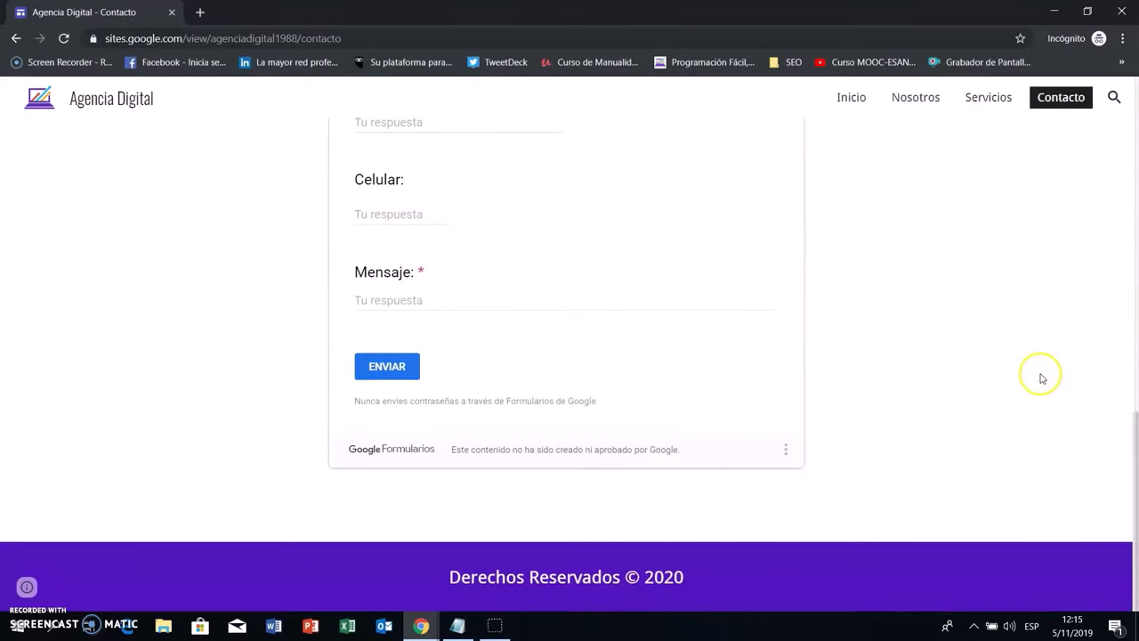
scroll(1032, 375, "up", 12)
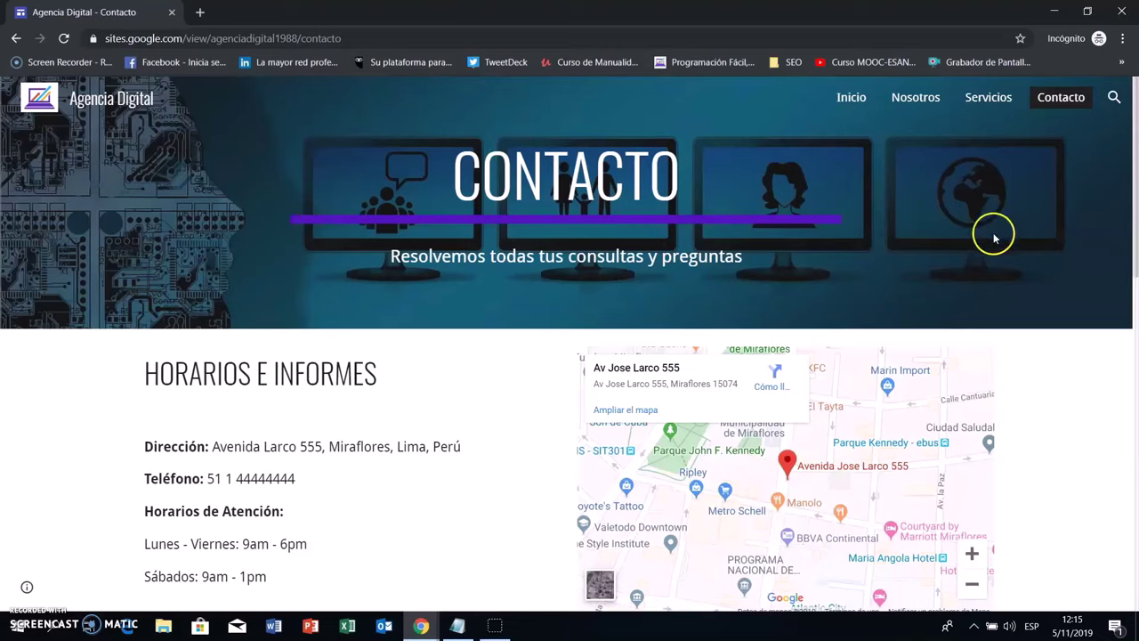
Step: Scroll through the current page and the published Nosotros page
left_click(492, 628)
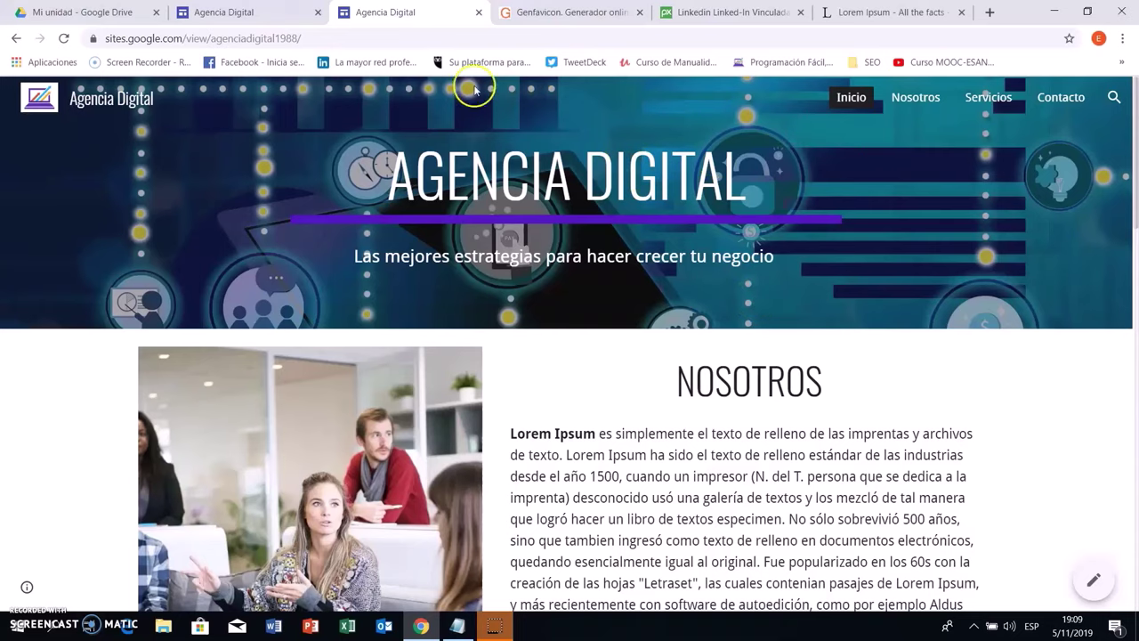
scroll(897, 226, "down", 8)
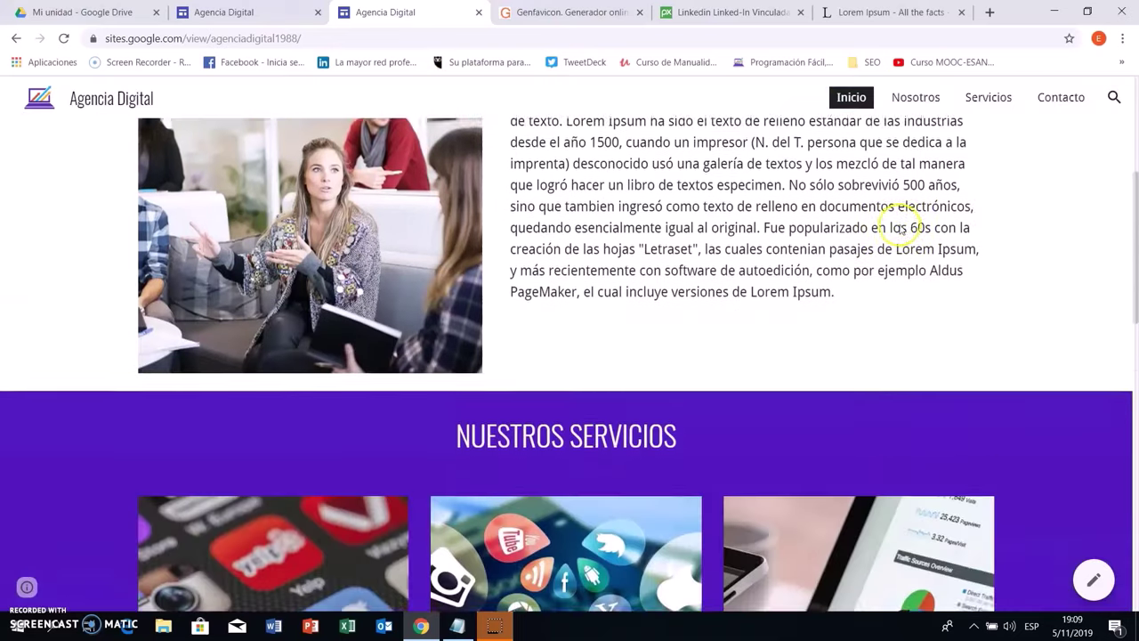
scroll(961, 236, "down", 5)
scroll(964, 238, "up", 15)
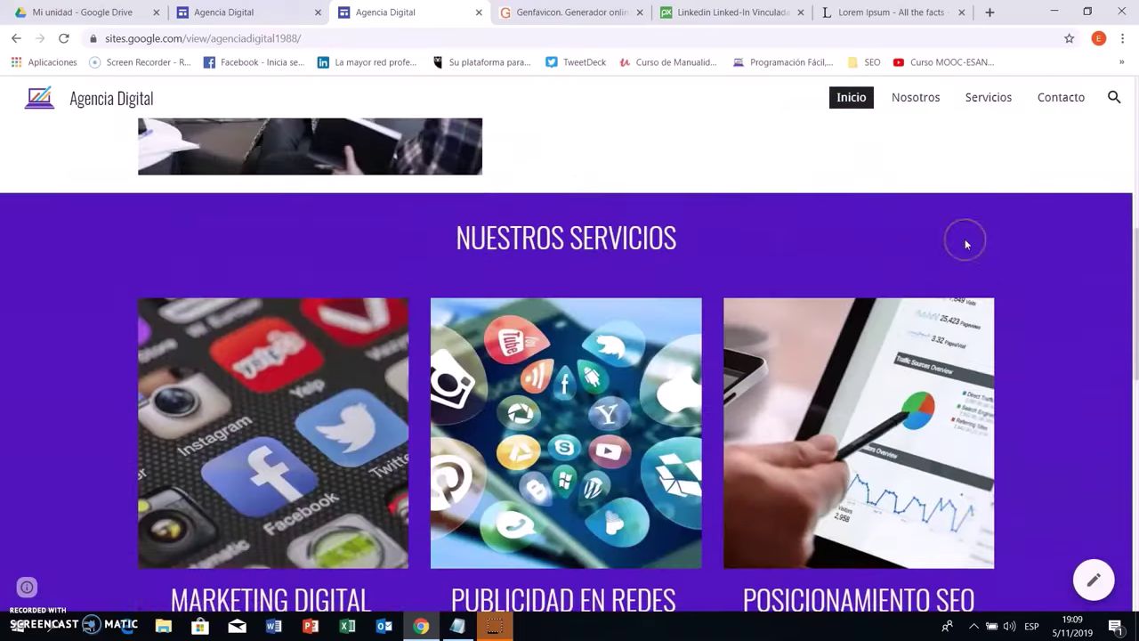
left_click(915, 97)
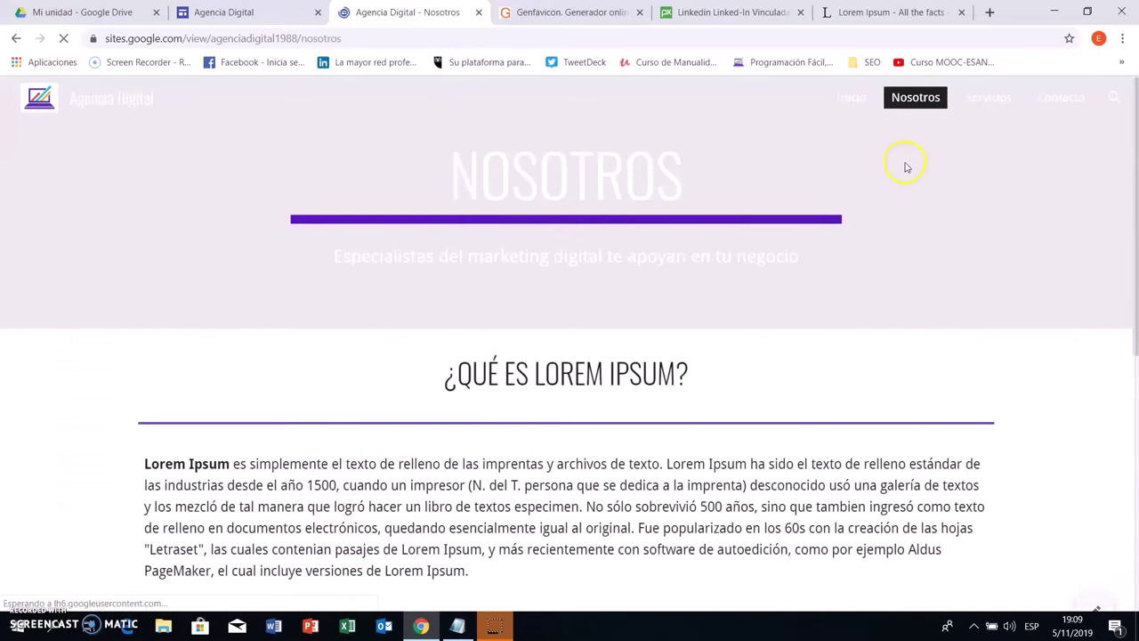
scroll(988, 229, "down", 10)
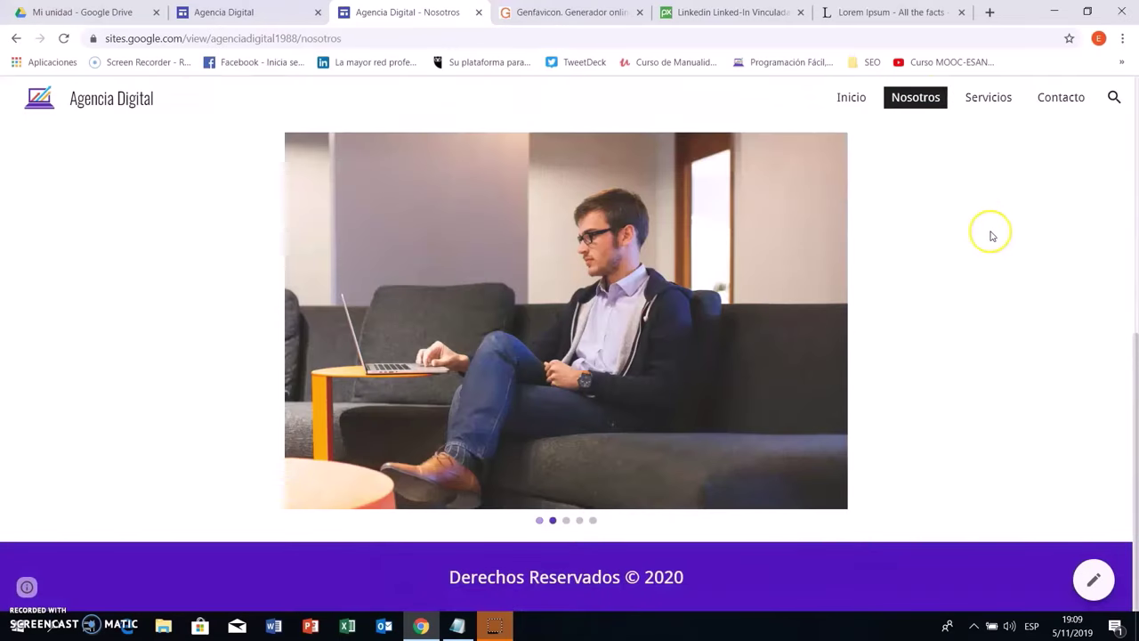
scroll(989, 228, "up", 10)
Step: Scroll through the published Servicios and Contacto pages
left_click(987, 97)
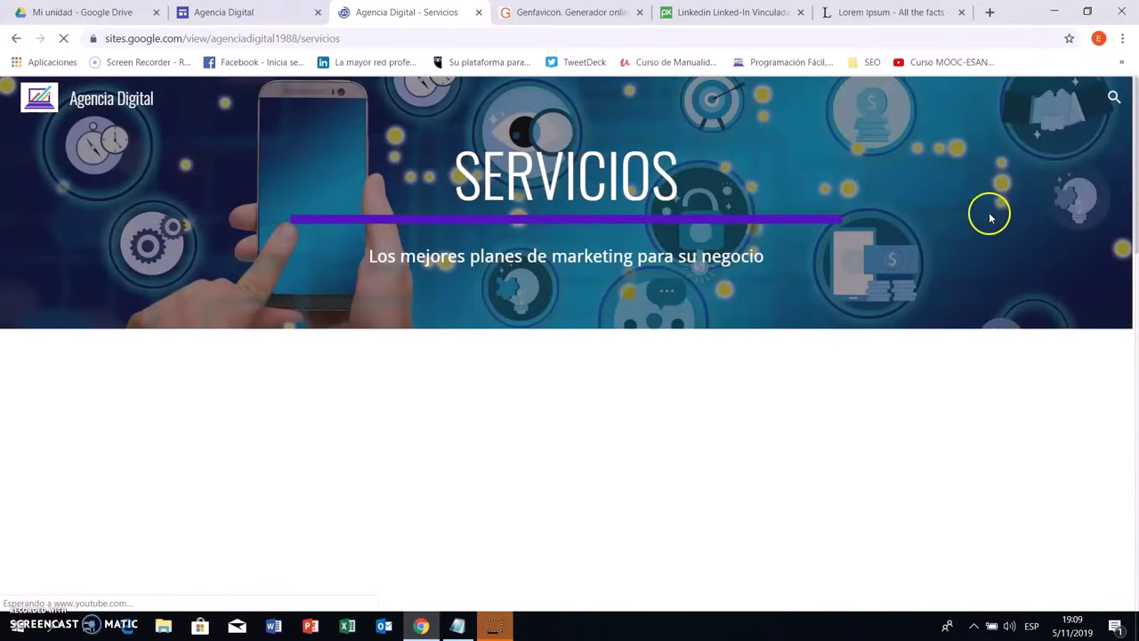
scroll(992, 247, "down", 15)
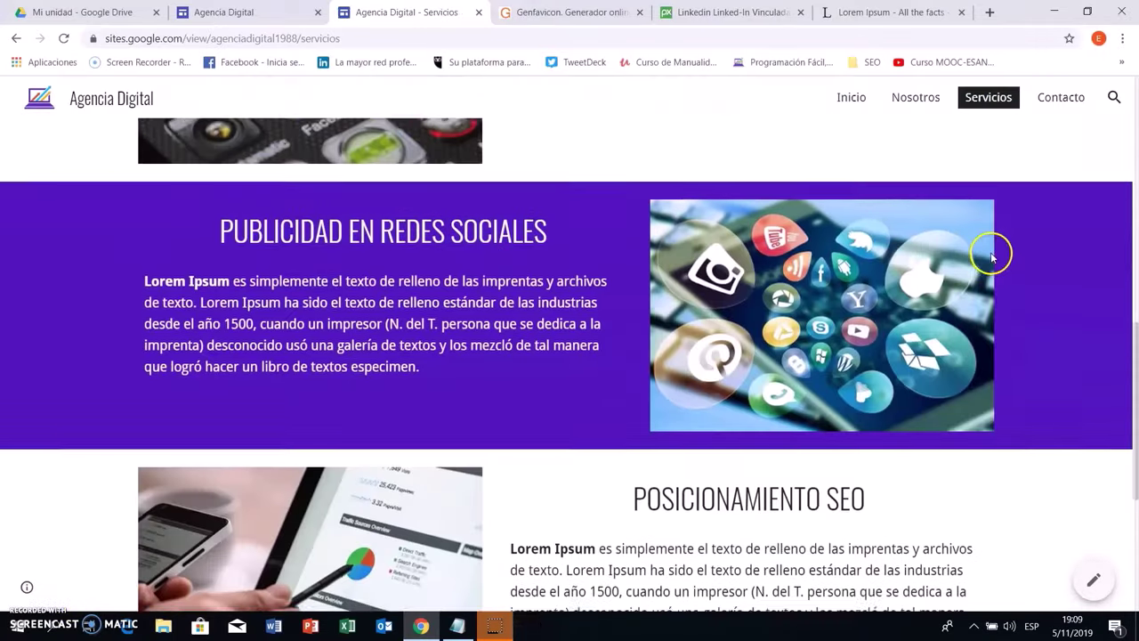
scroll(993, 257, "up", 15)
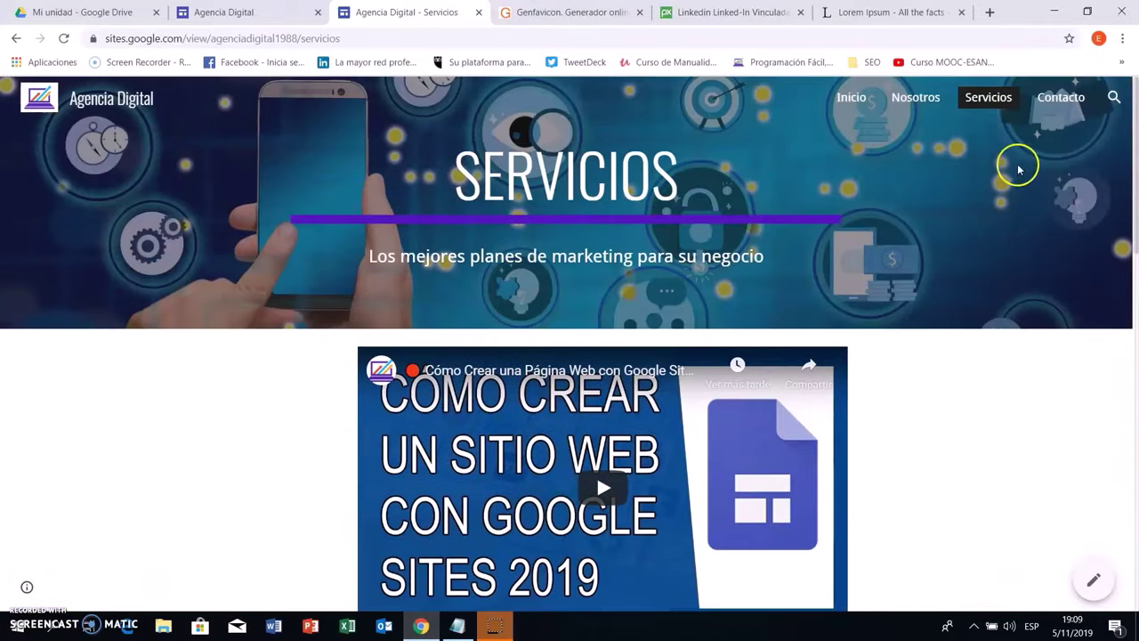
left_click(1061, 98)
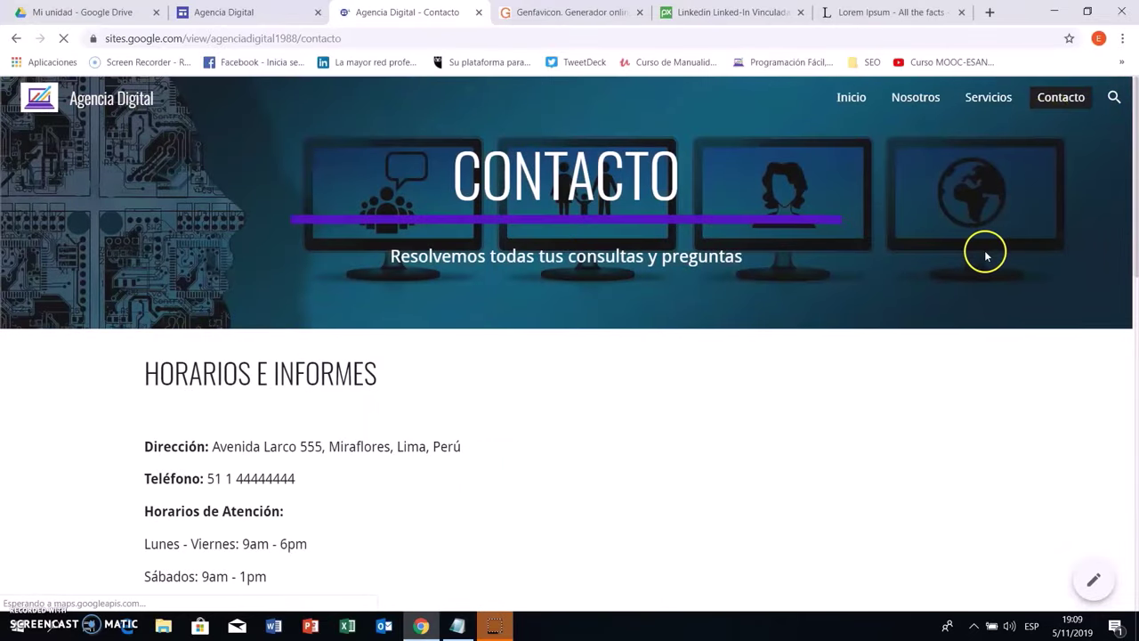
scroll(984, 254, "down", 2)
scroll(985, 256, "down", 10)
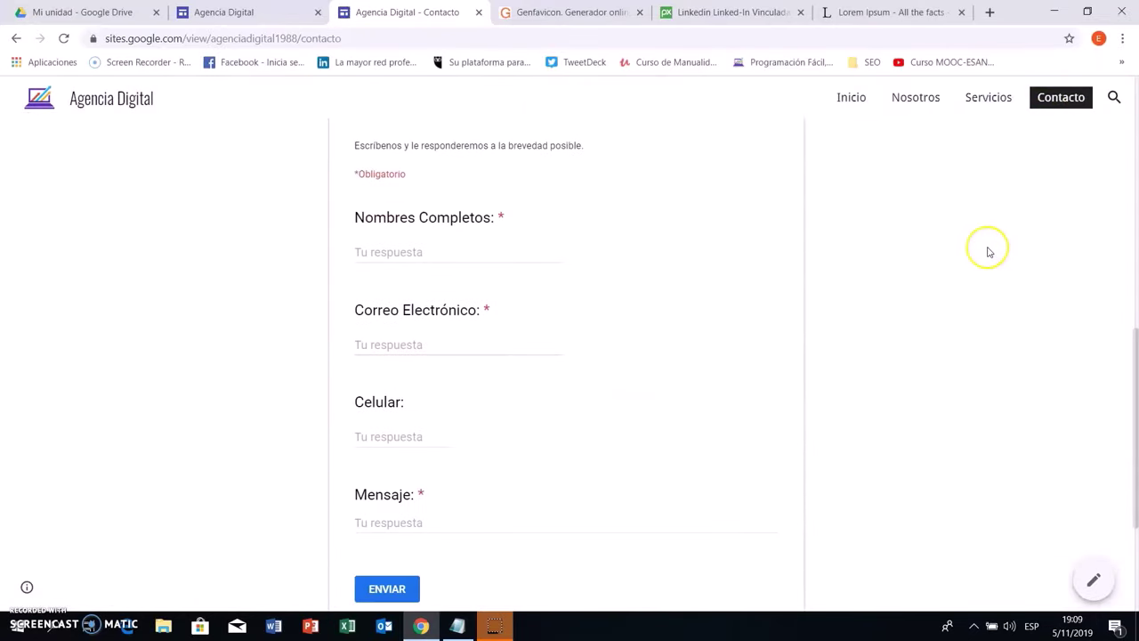
scroll(975, 263, "up", 12)
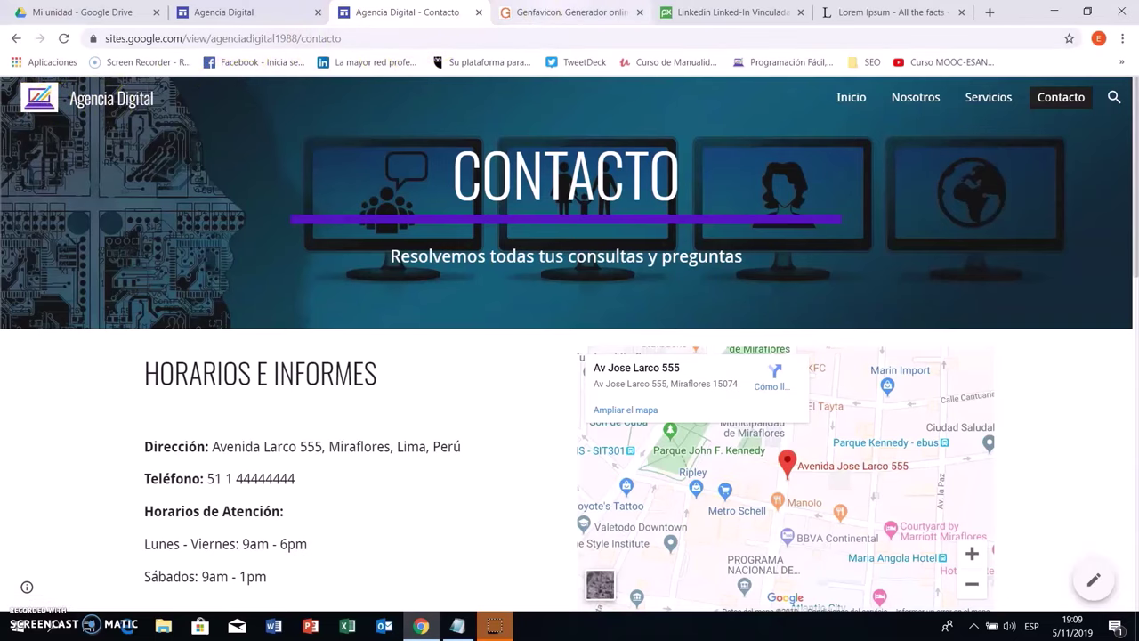
Step: Switch to the Genfavicon tab (genfavicon.com/es) using Ctrl+Tab
key("ctrl+Tab")
left_click_drag(285, 38, 176, 38)
left_click(192, 163)
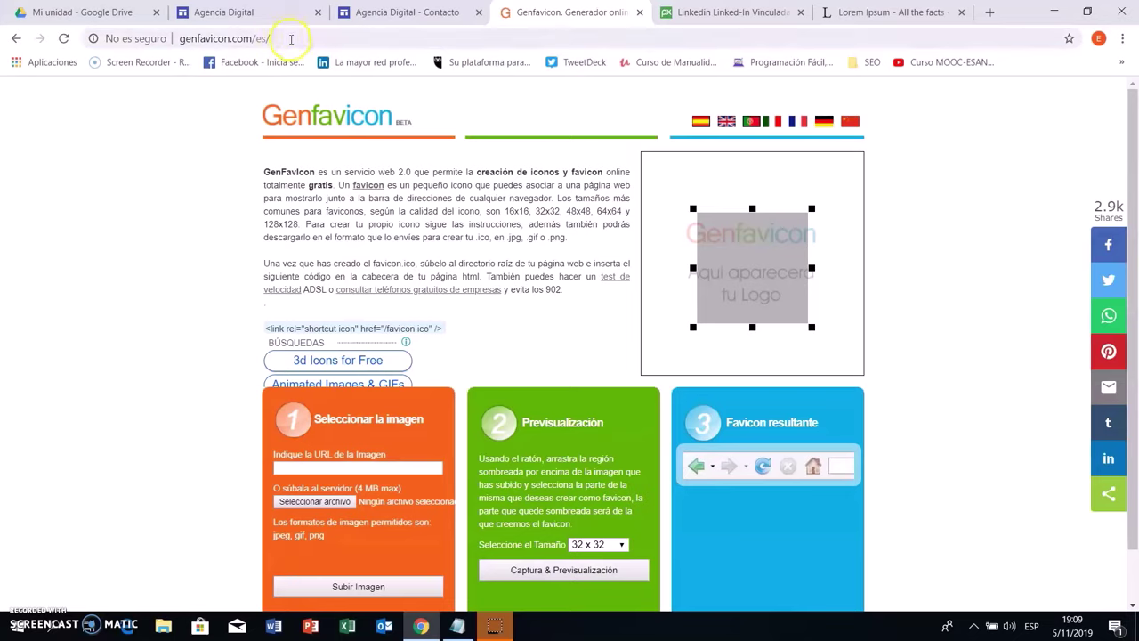
Step: Upload logo.png from Escritorio > TRABAJO > logo > logo into Genfavicon
left_click_drag(290, 38, 176, 38)
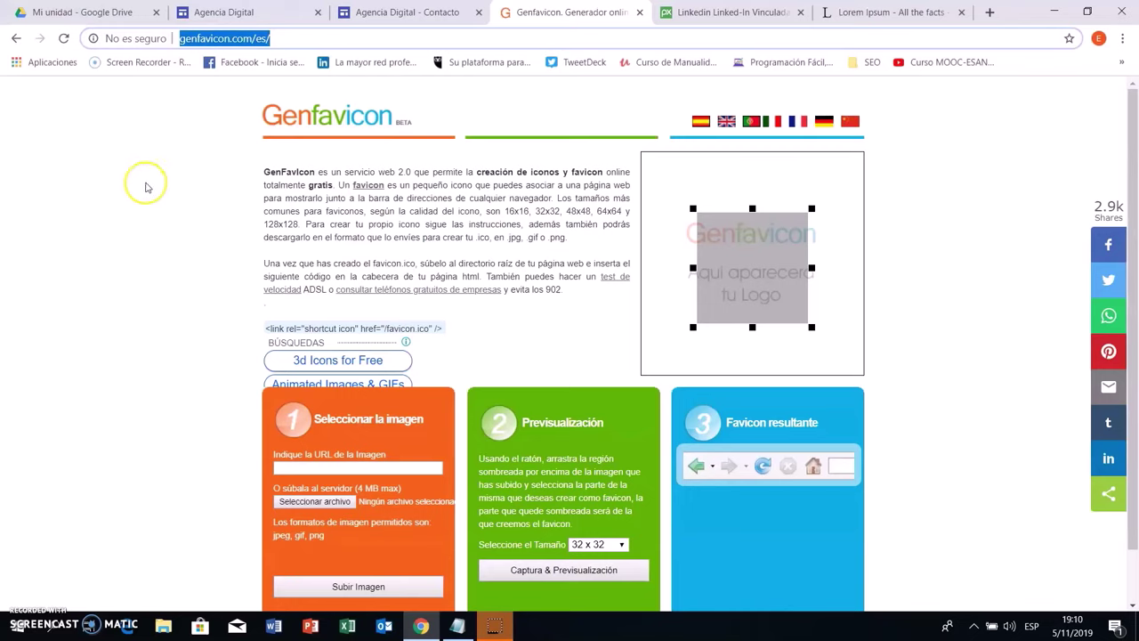
scroll(153, 210, "down", 1)
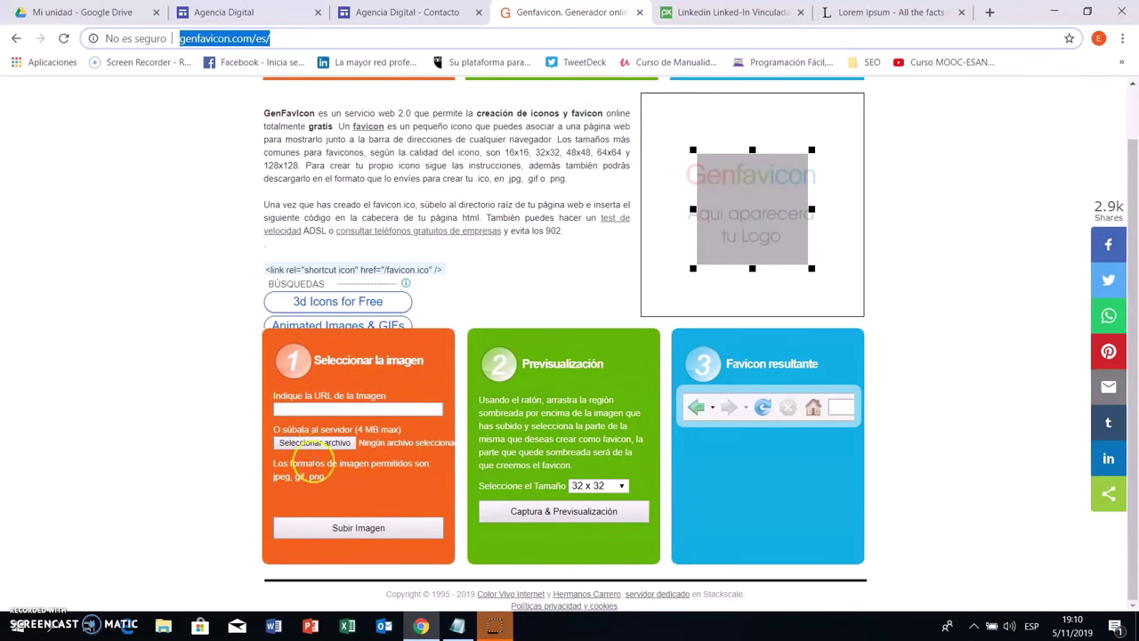
left_click(330, 443)
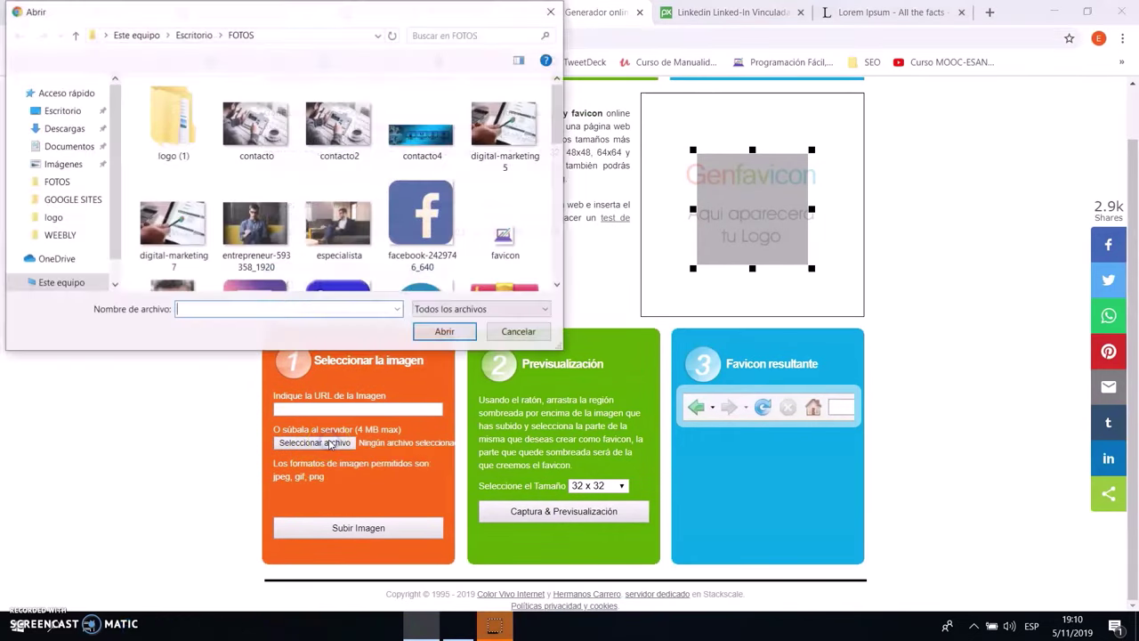
left_click(64, 112)
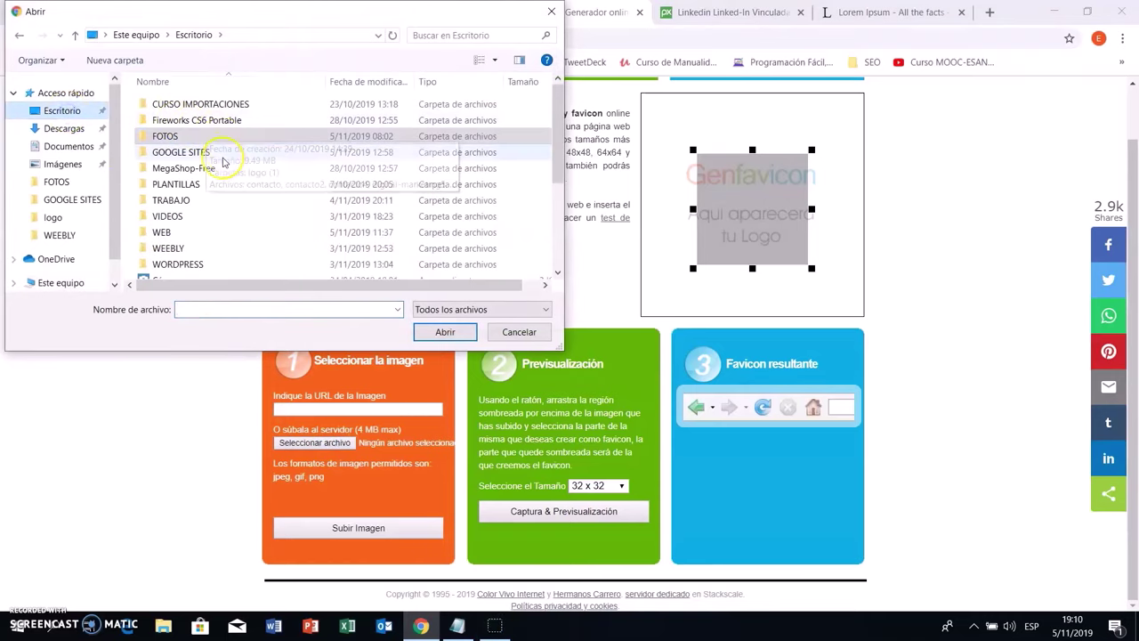
double_click(178, 201)
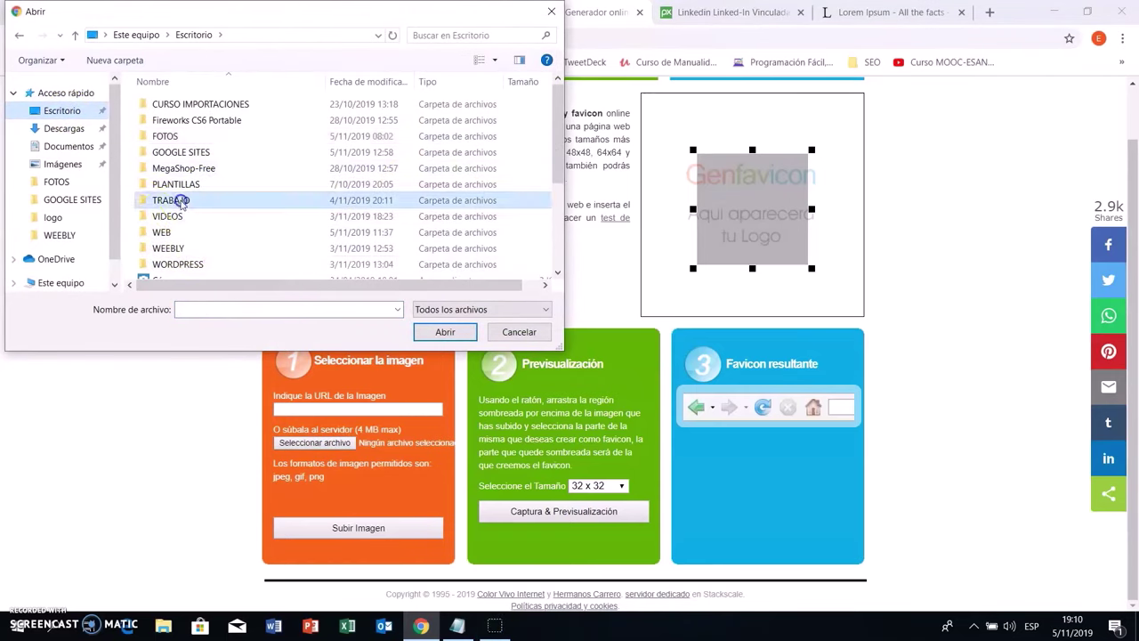
double_click(162, 119)
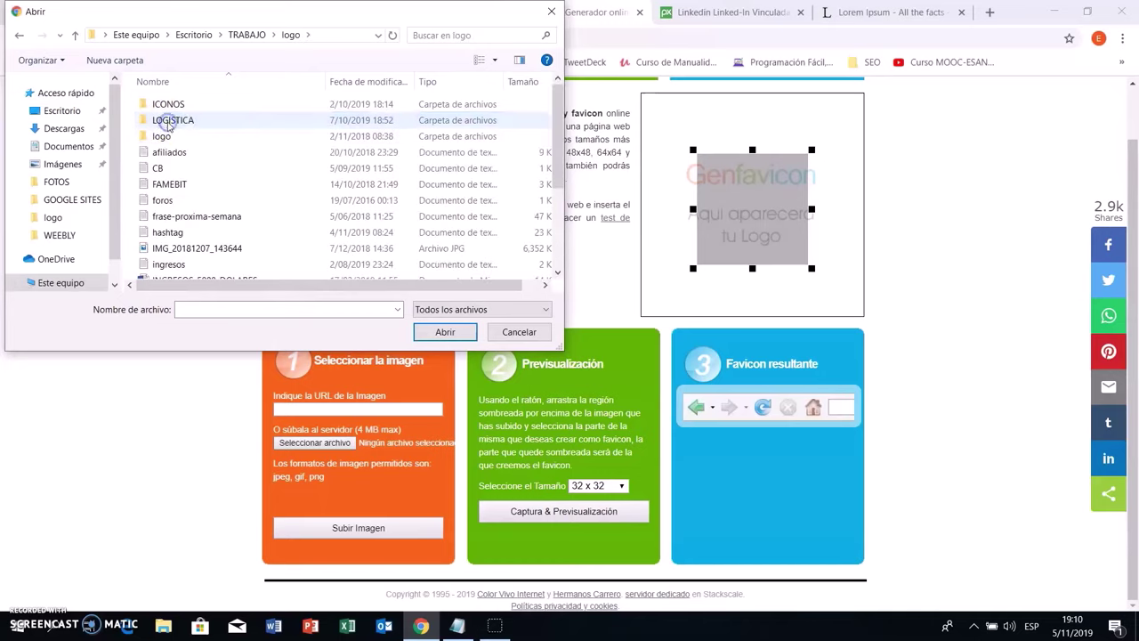
double_click(176, 140)
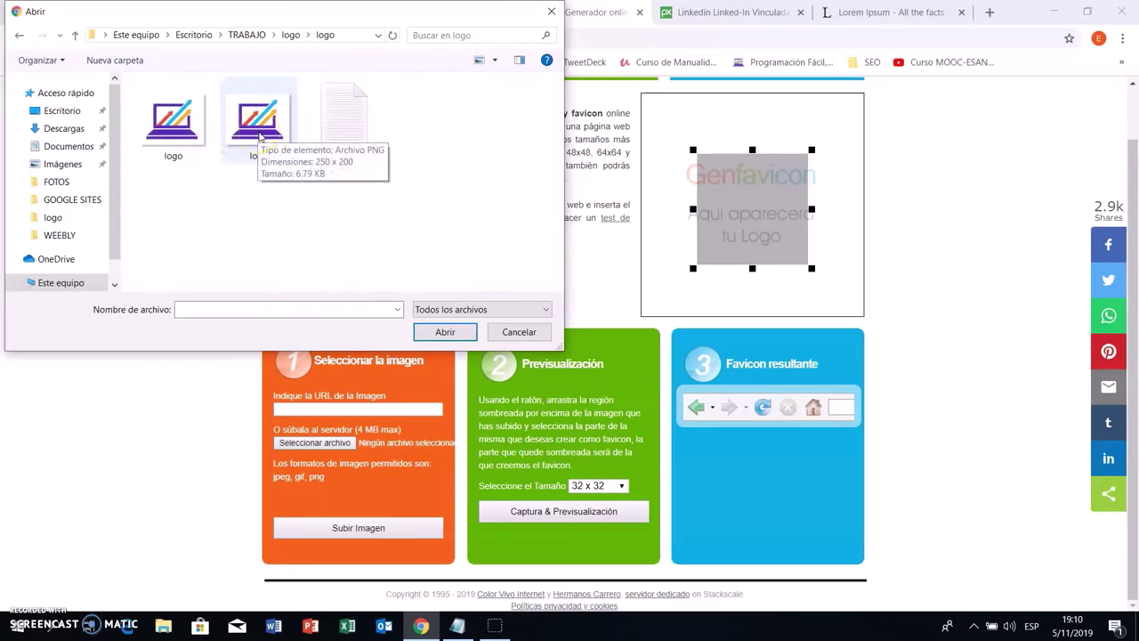
left_click(168, 128)
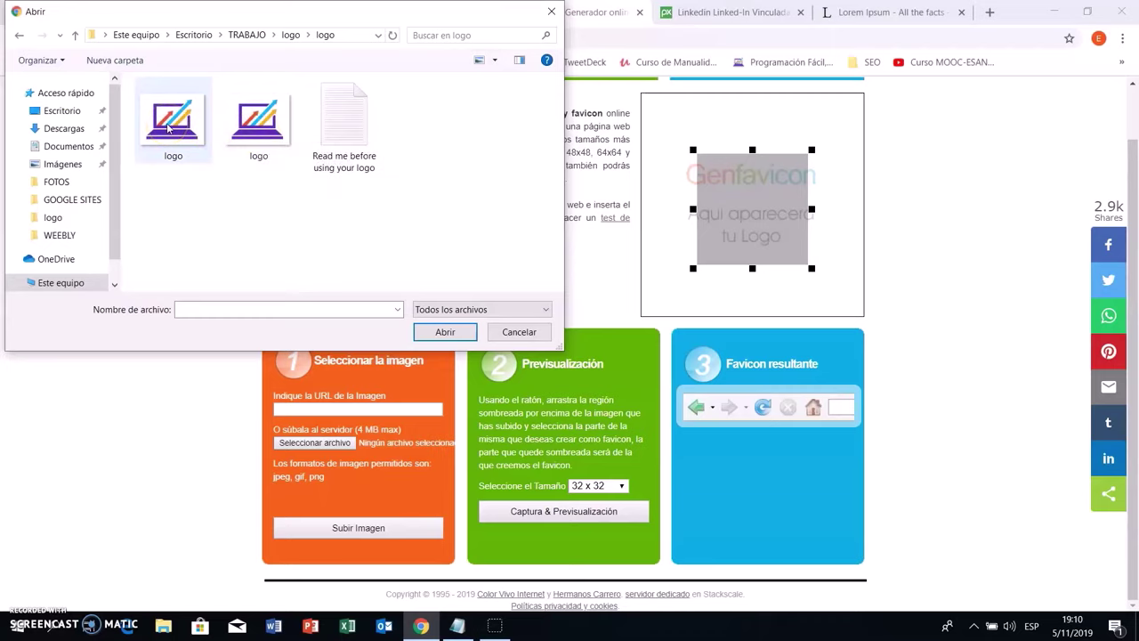
left_click(253, 127)
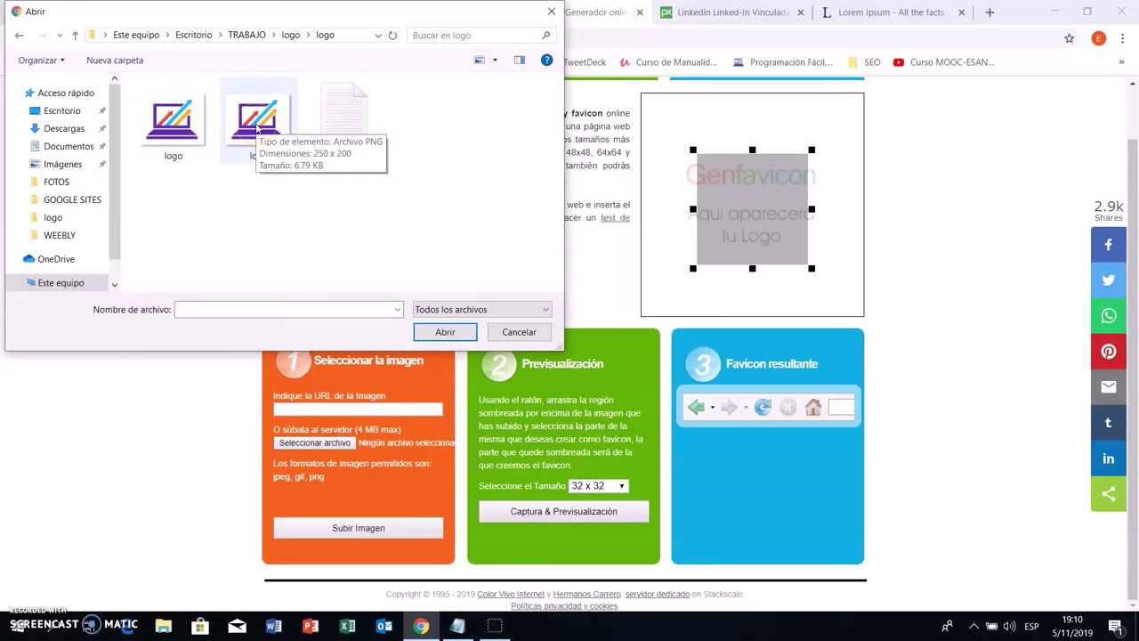
double_click(256, 128)
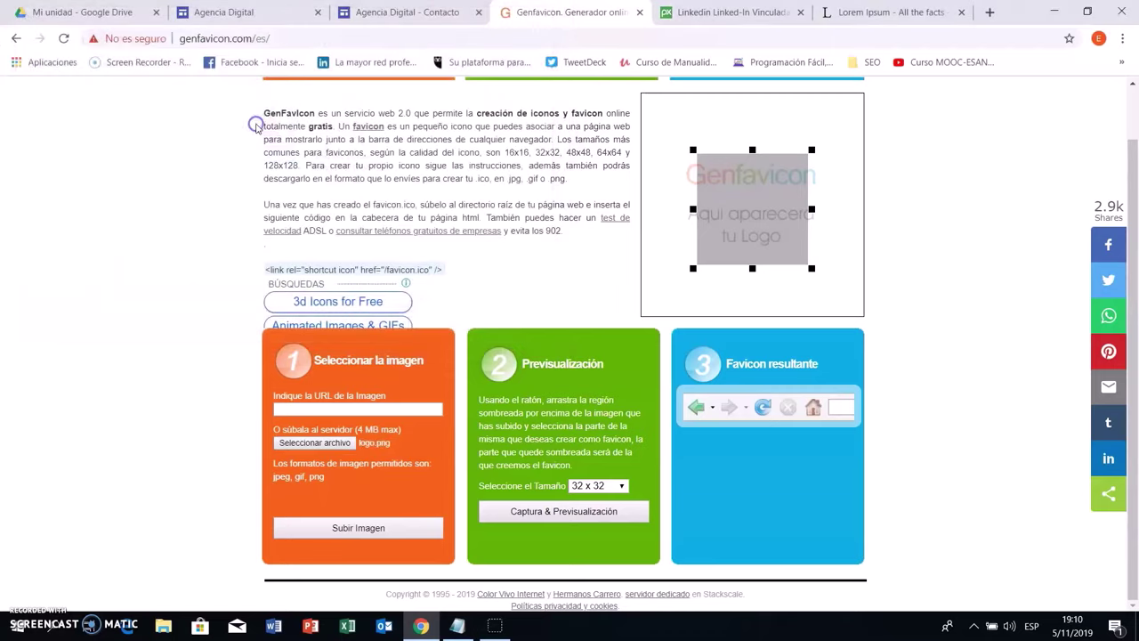
left_click(374, 532)
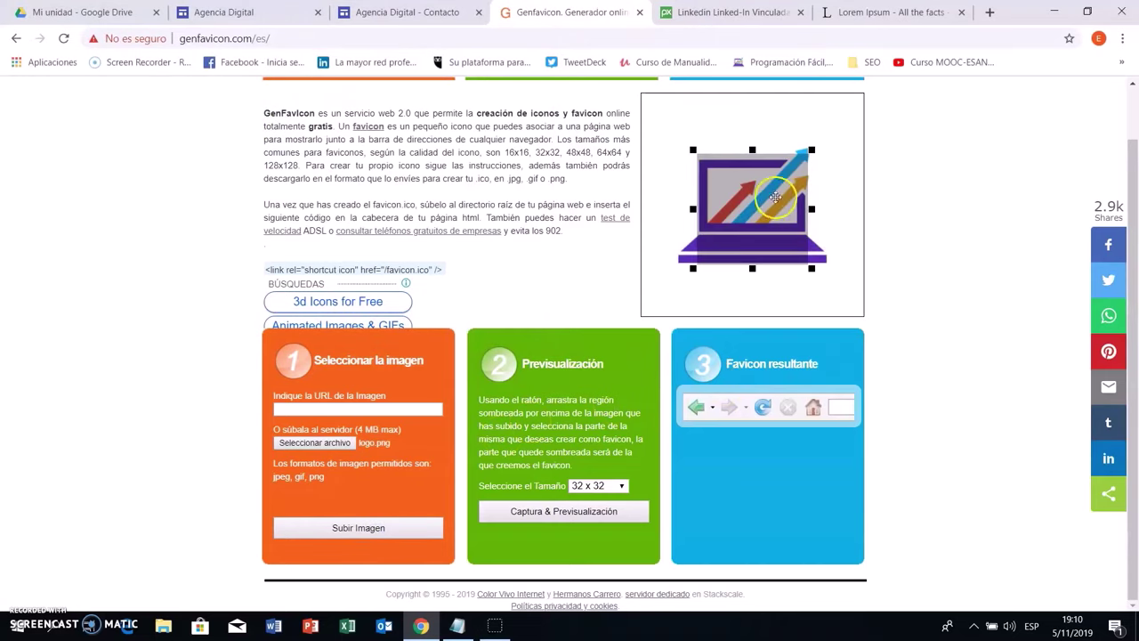
Step: Drag the crop square outward until it frames the whole laptop logo
left_click_drag(811, 150, 827, 140)
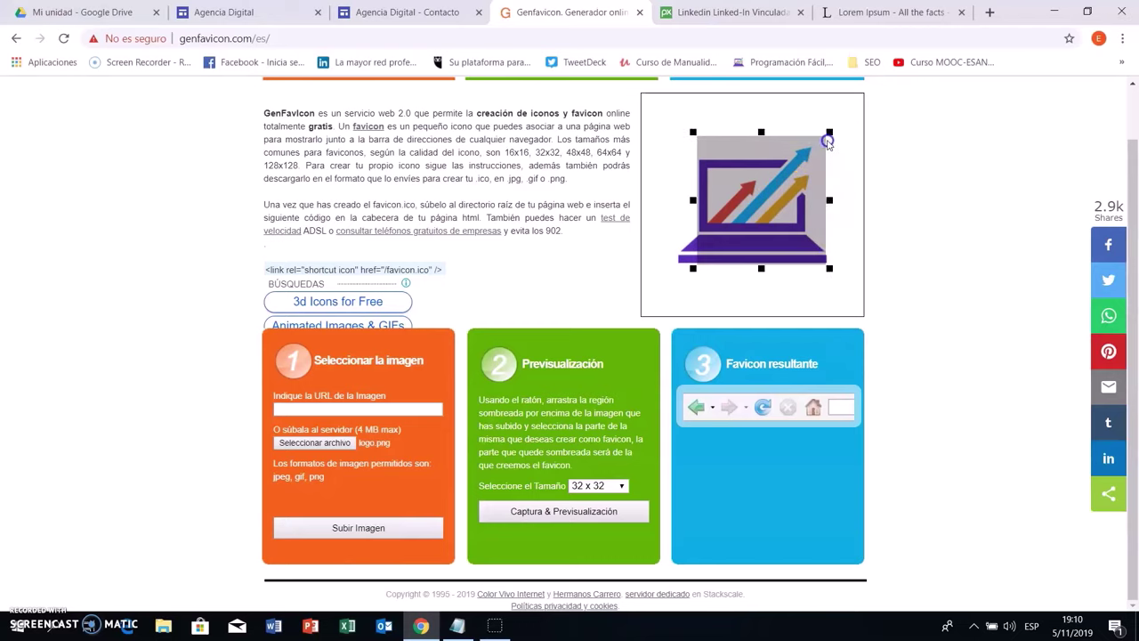
left_click_drag(788, 173, 781, 173)
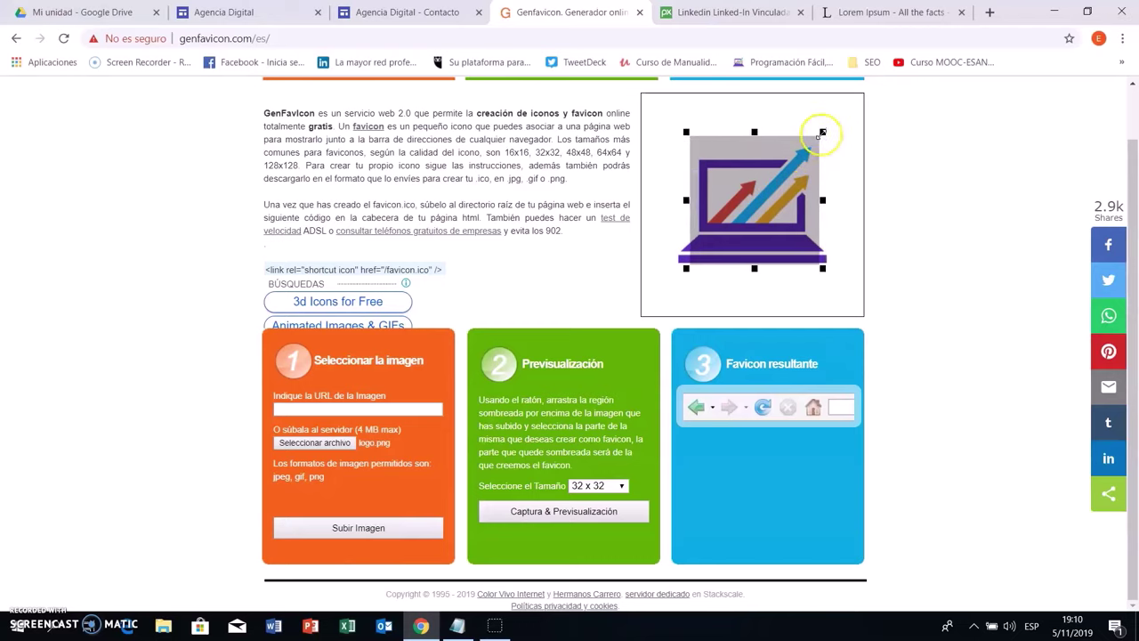
left_click_drag(820, 129, 837, 131)
left_click_drag(789, 171, 780, 184)
left_click_drag(828, 130, 801, 160)
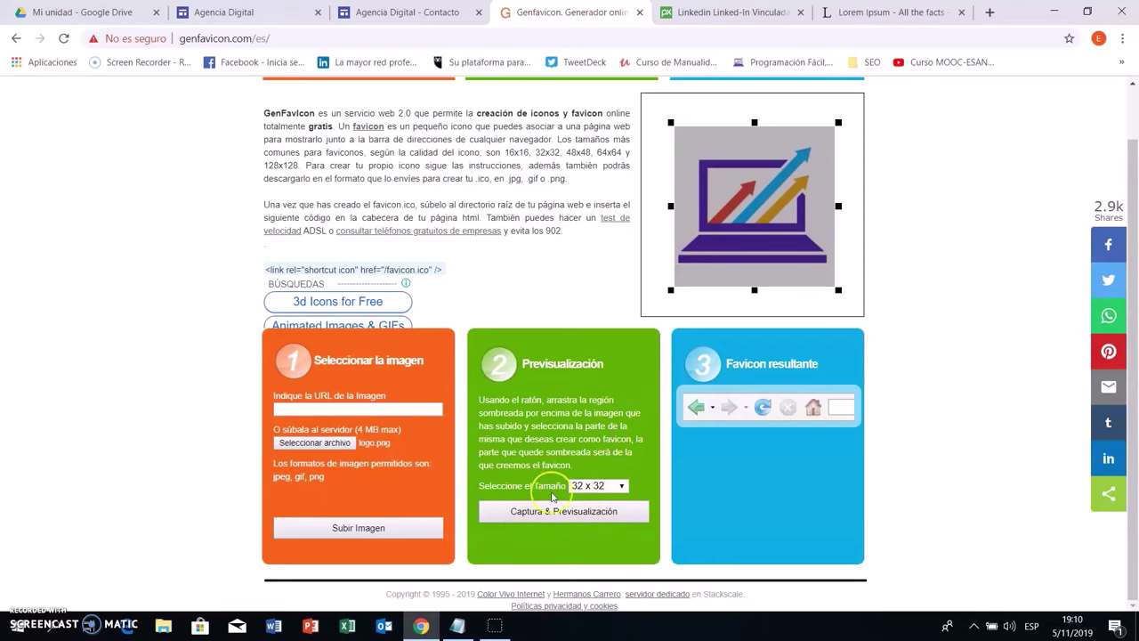
Step: Look over the favicon size options and keep 32 x 32
left_click(599, 486)
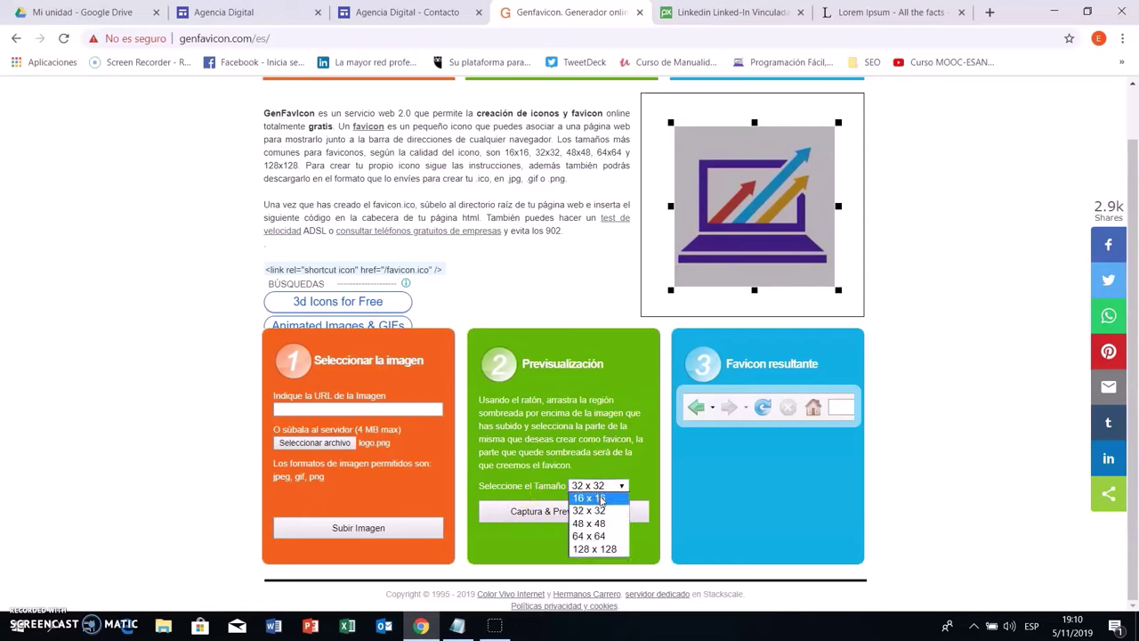
left_click(603, 526)
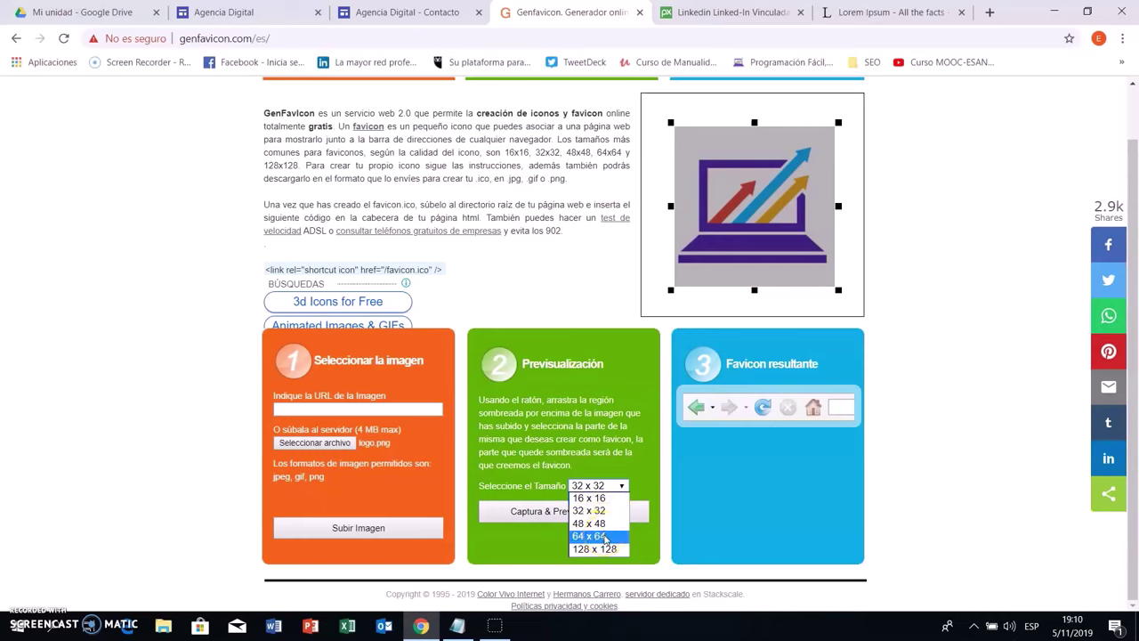
left_click(608, 550)
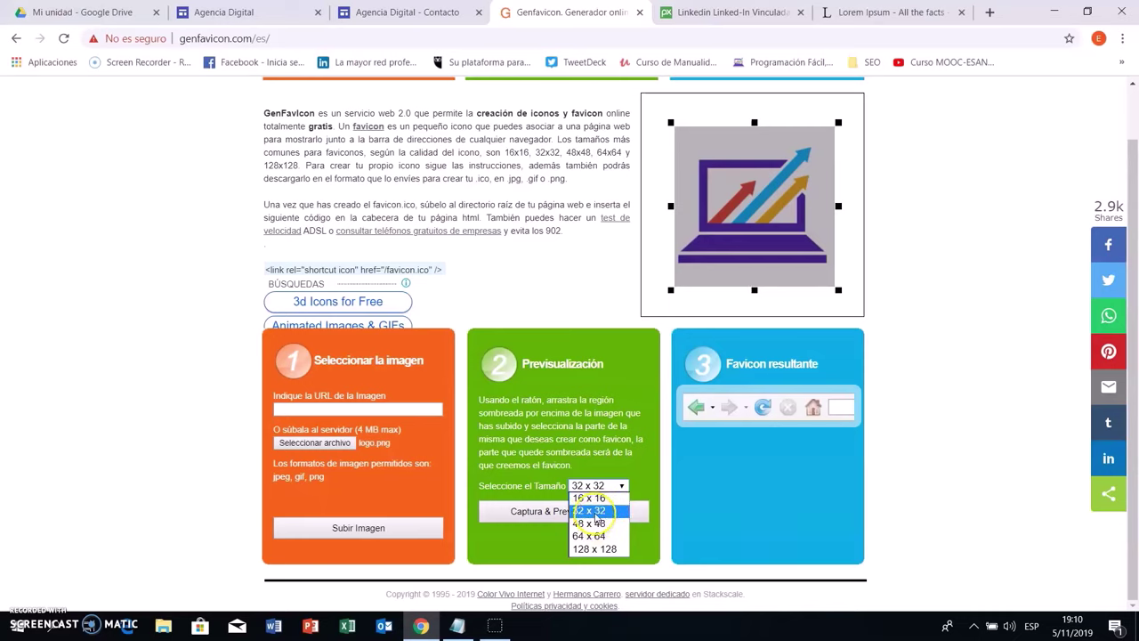
left_click(593, 512)
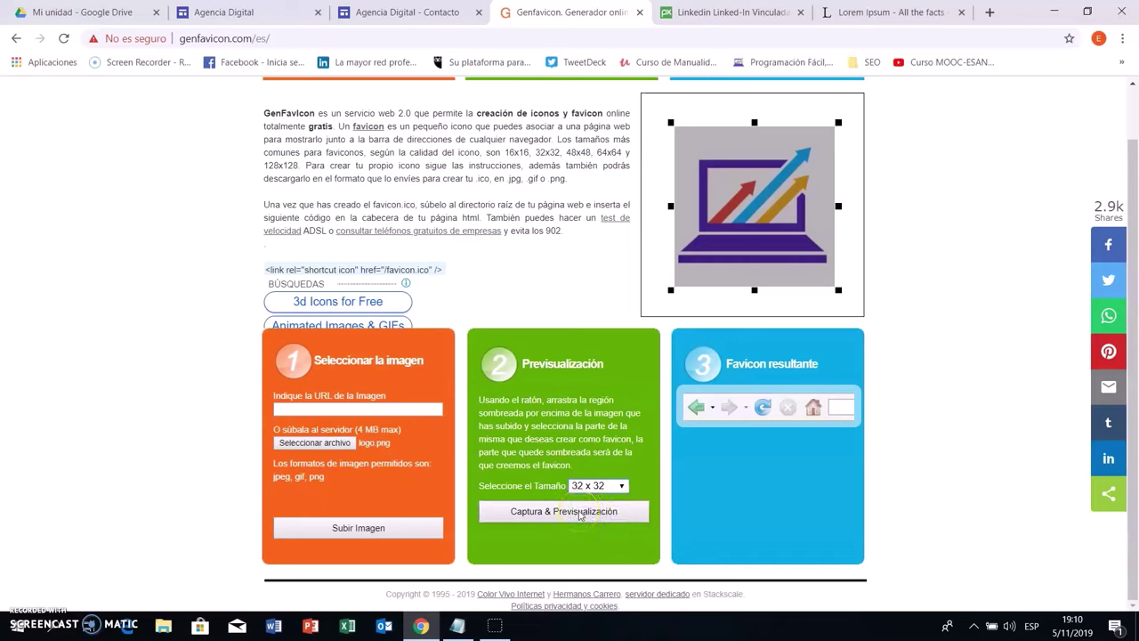
Step: Generate the favicon preview and download it as favicon.png
left_click(581, 514)
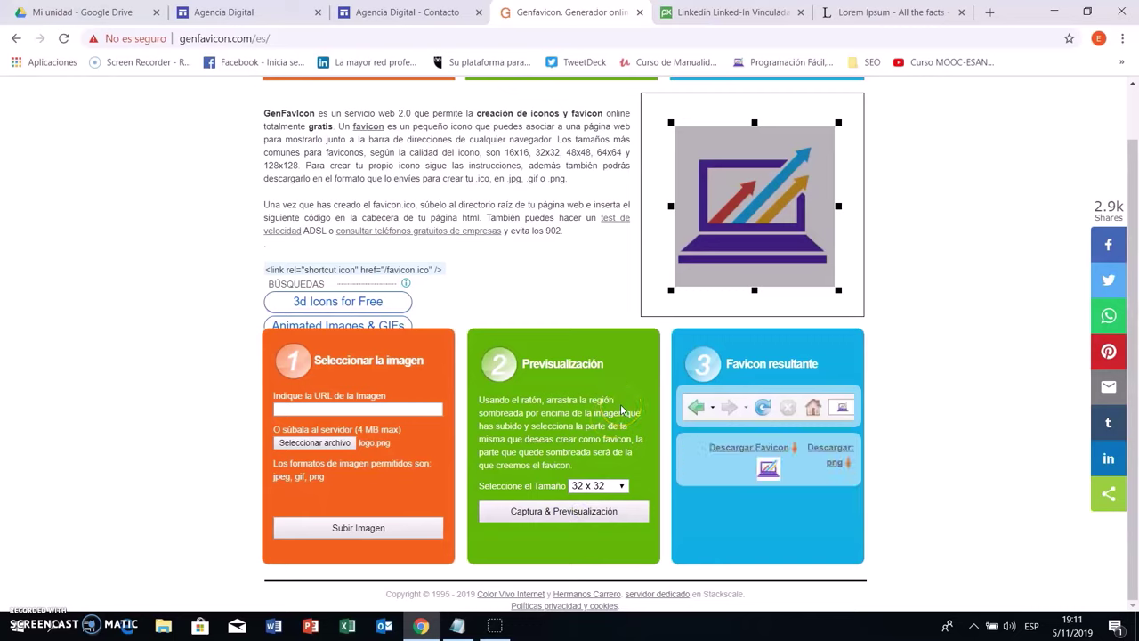
left_click(747, 452)
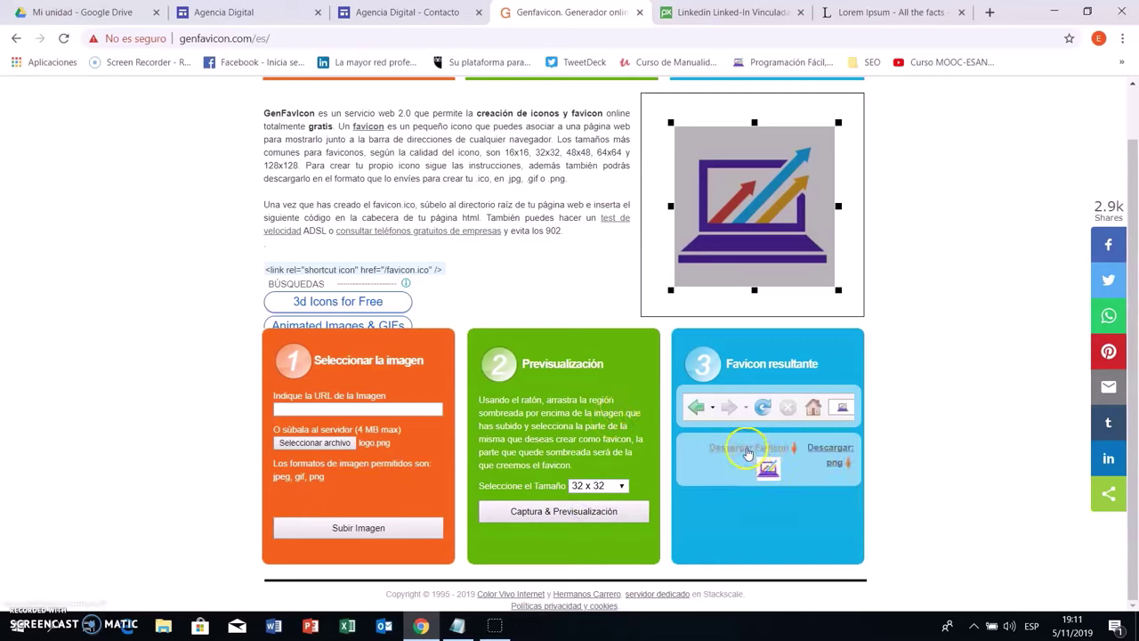
left_click(833, 453)
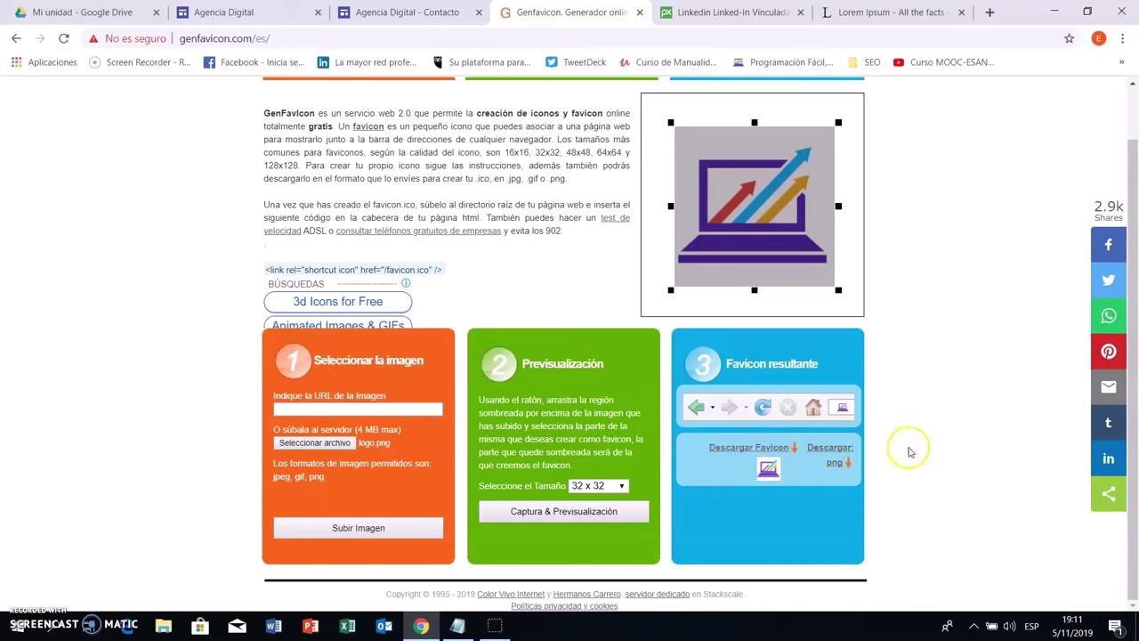
left_click(826, 454)
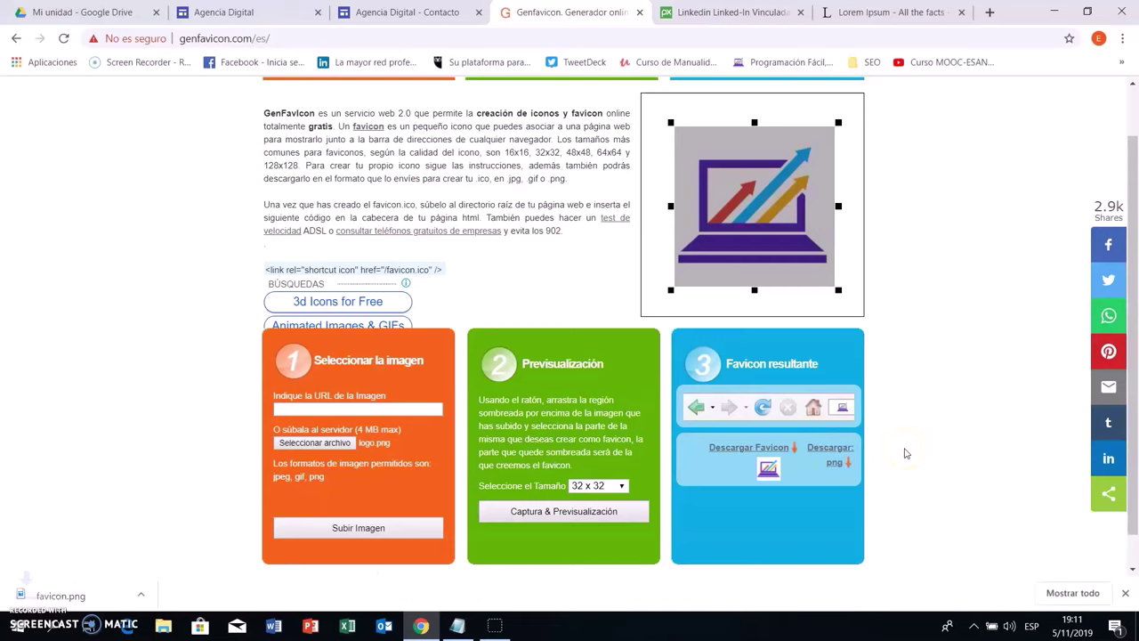
Step: Copy favicon.png into the FOTOS folder, replacing the old one, and onto the desktop
left_click(1092, 16)
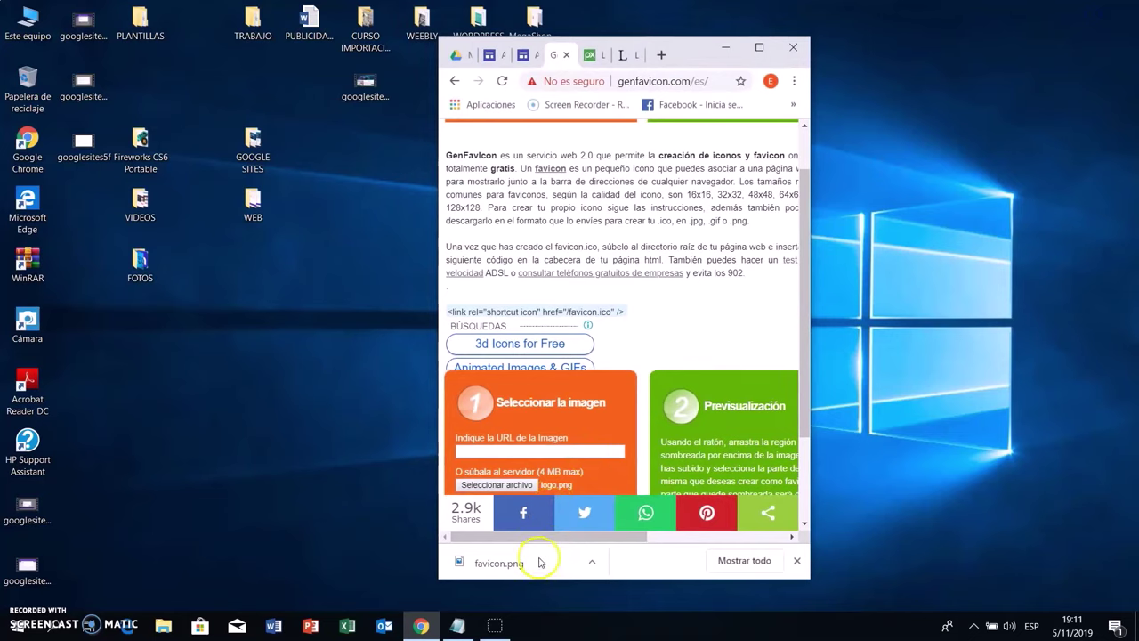
left_click_drag(534, 560, 140, 262)
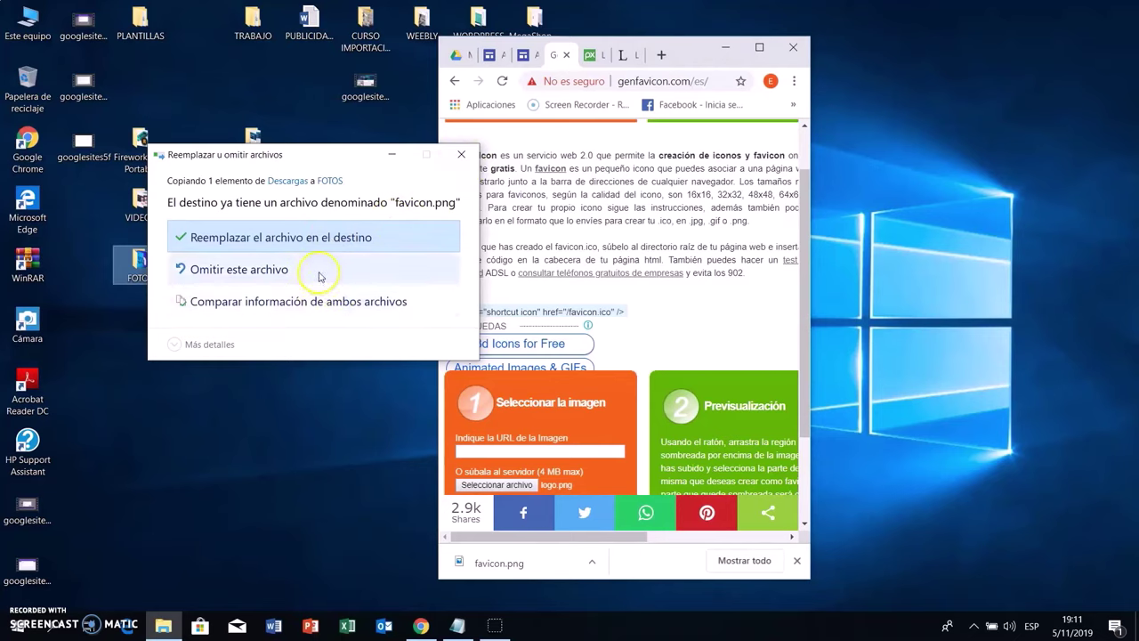
left_click(321, 271)
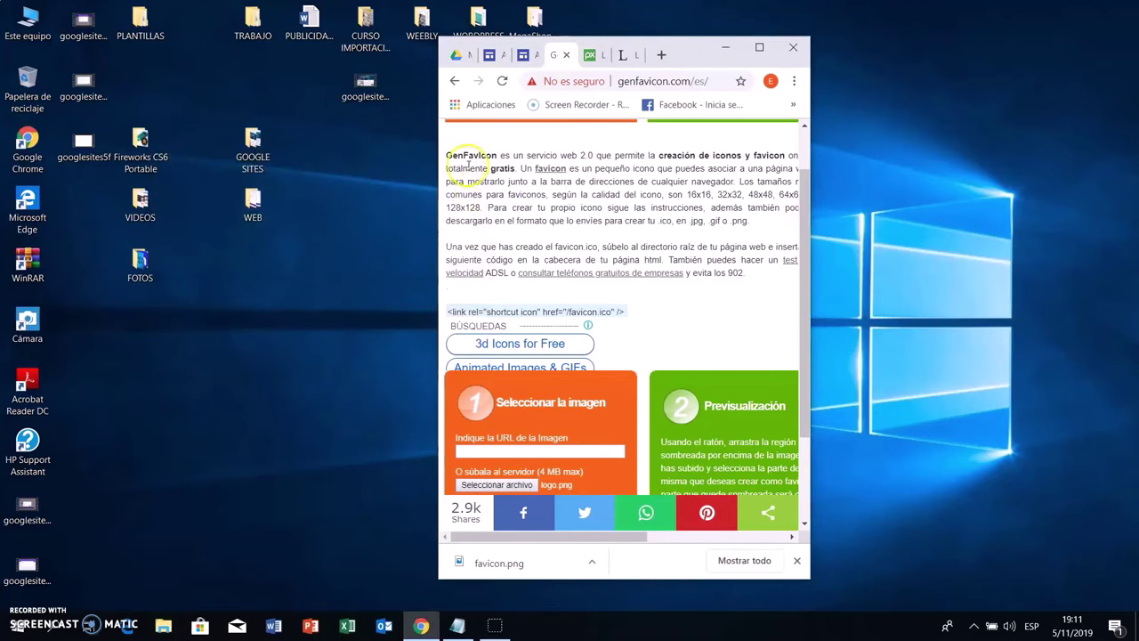
left_click_drag(542, 561, 189, 347)
Step: Maximize the browser, return to the Agencia Digital editor tab and open its three-dot menu
left_click(759, 47)
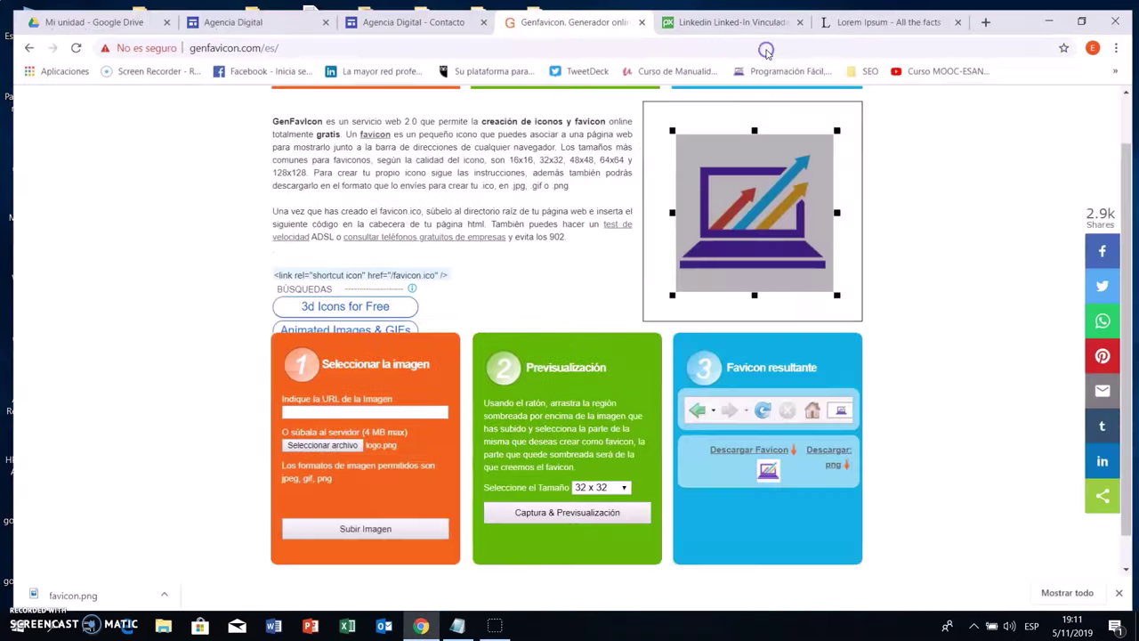
key("ctrl+shift+Tab")
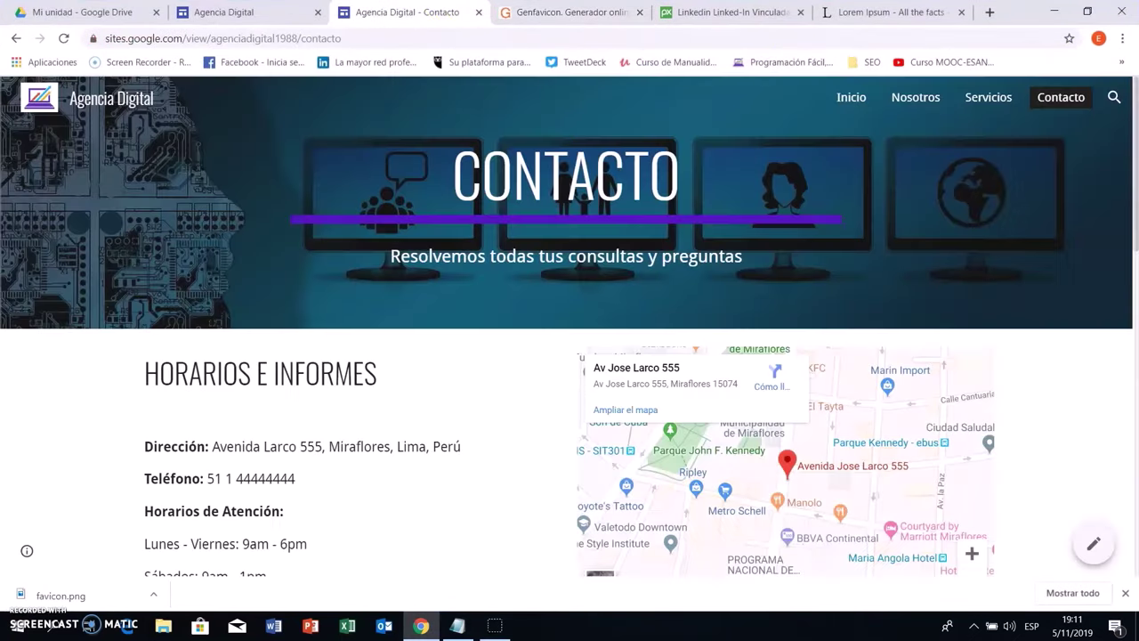
left_click(258, 5)
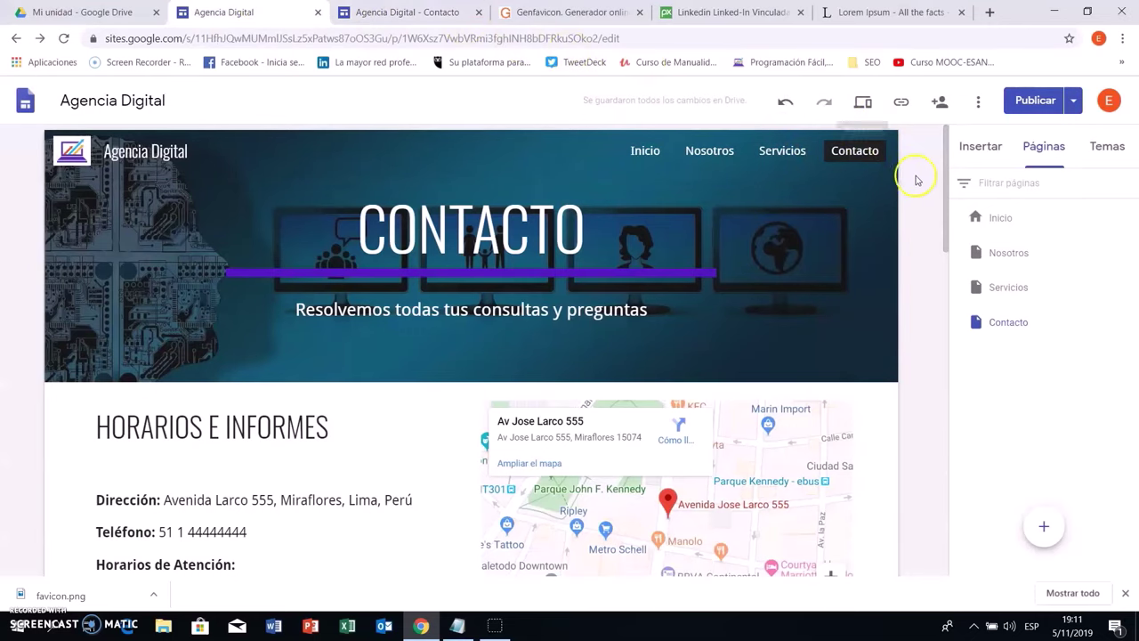
left_click(85, 13)
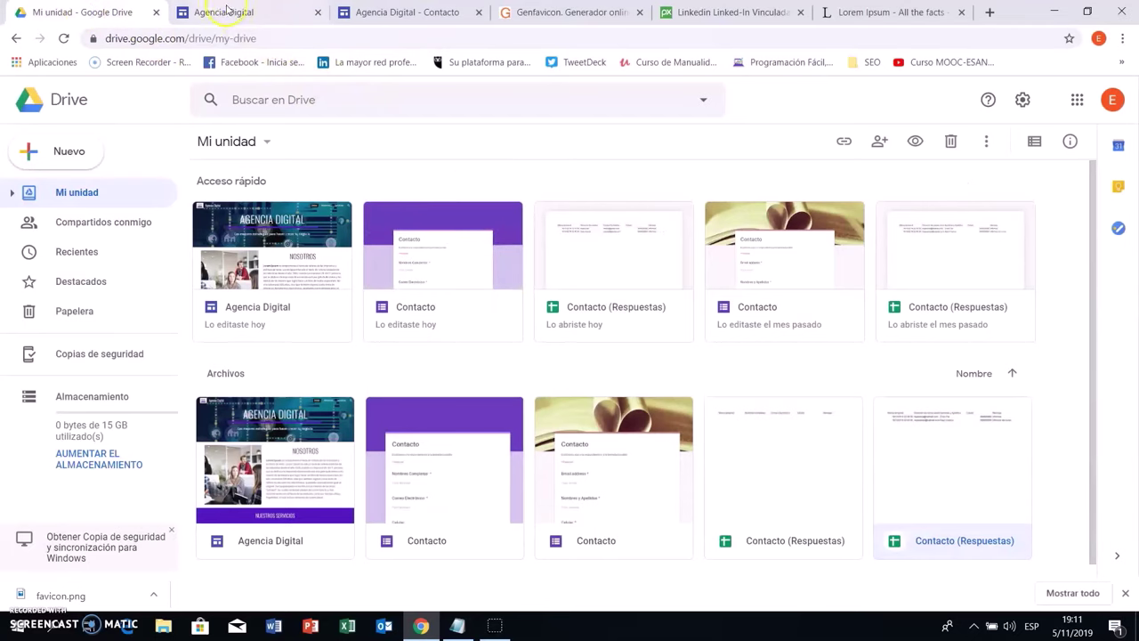
left_click(221, 5)
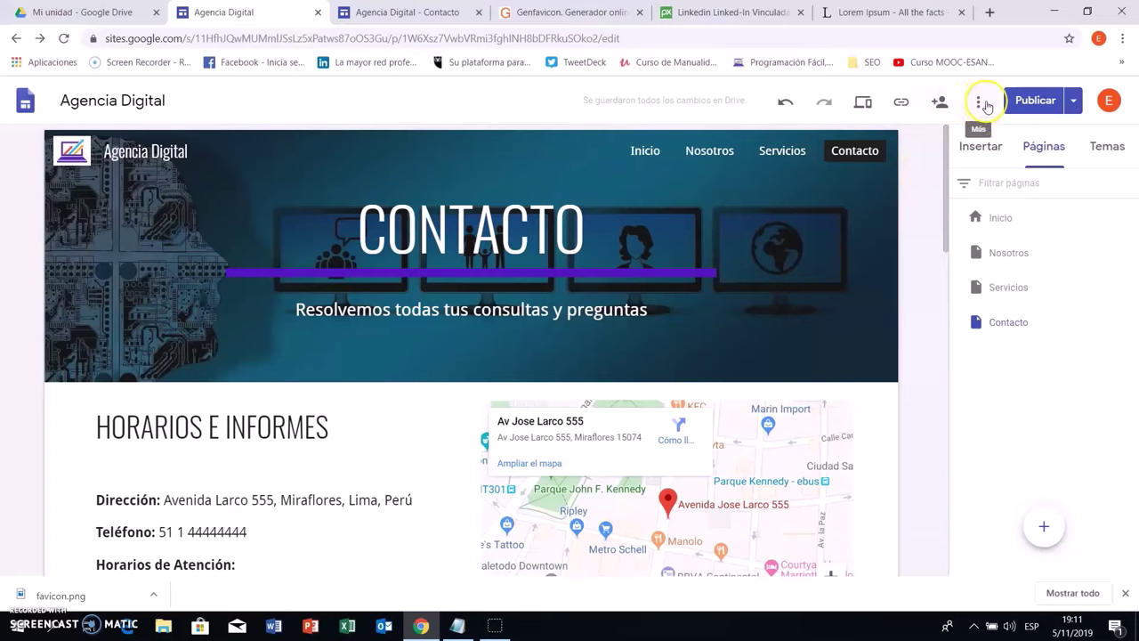
left_click(979, 103)
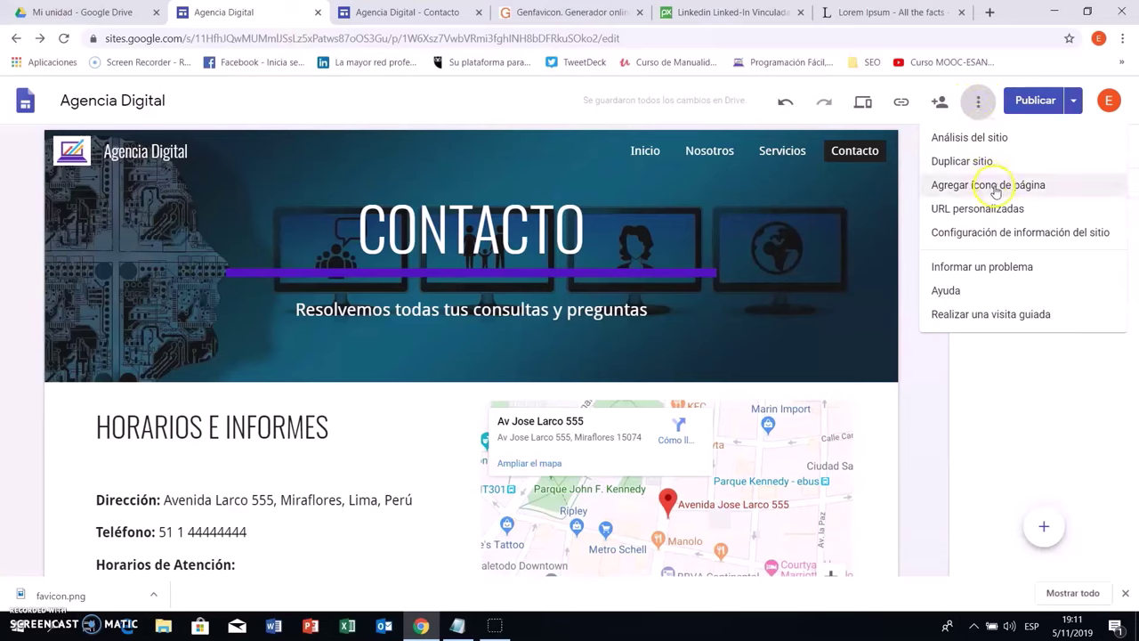
Step: Upload the desktop favicon image as the site's page icon through Agregar ícono de página
left_click(995, 188)
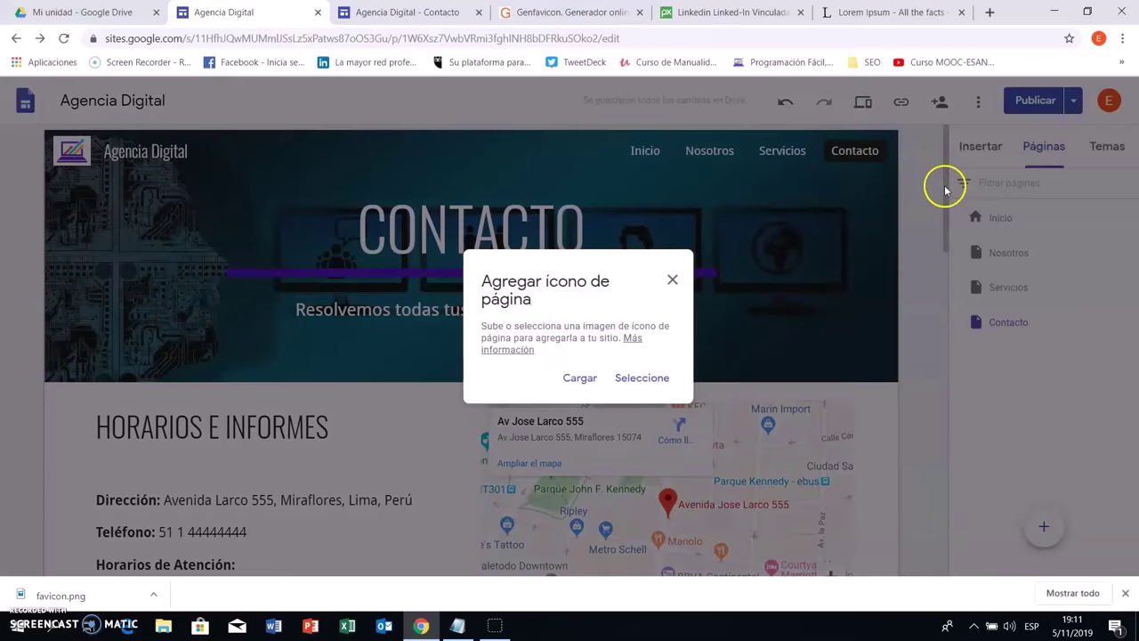
left_click(583, 383)
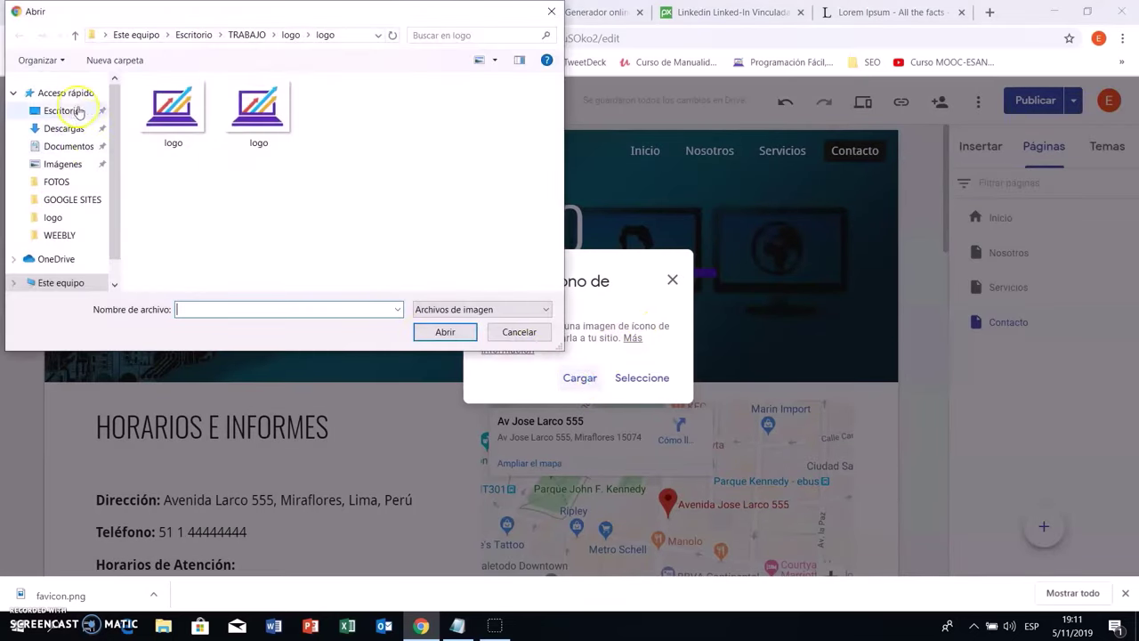
left_click(78, 111)
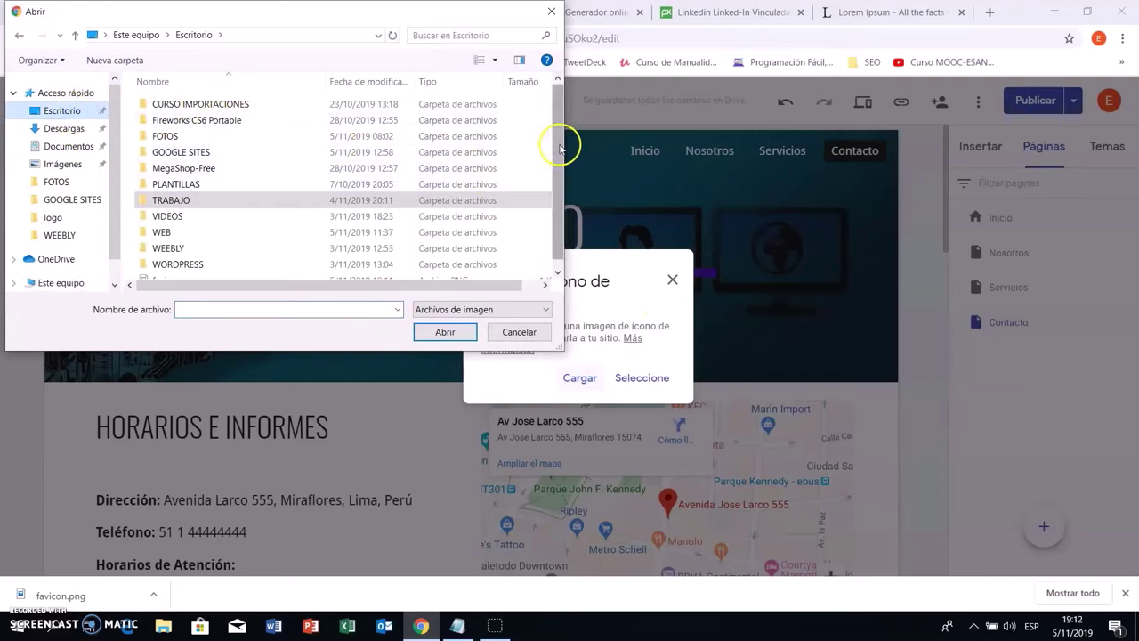
scroll(561, 147, "down", 1)
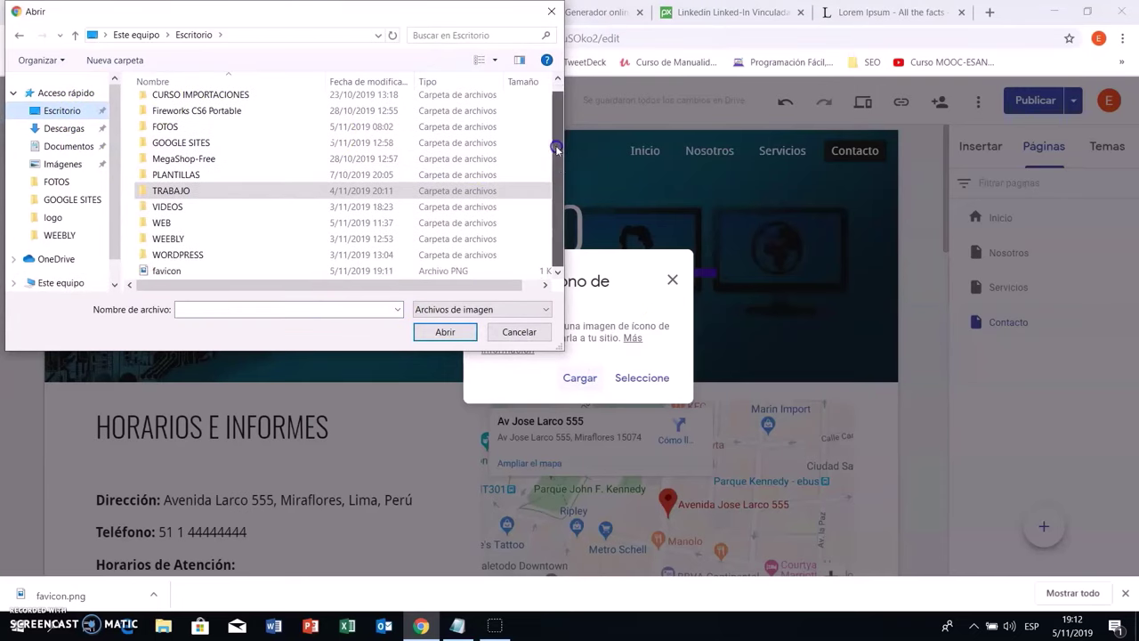
double_click(373, 271)
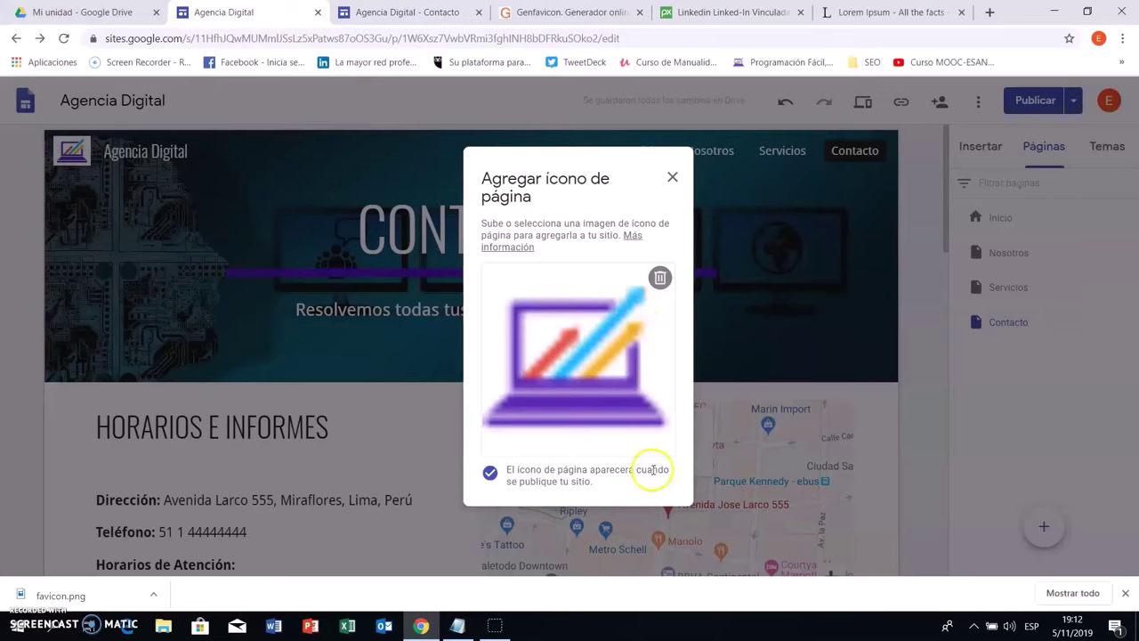
left_click(672, 177)
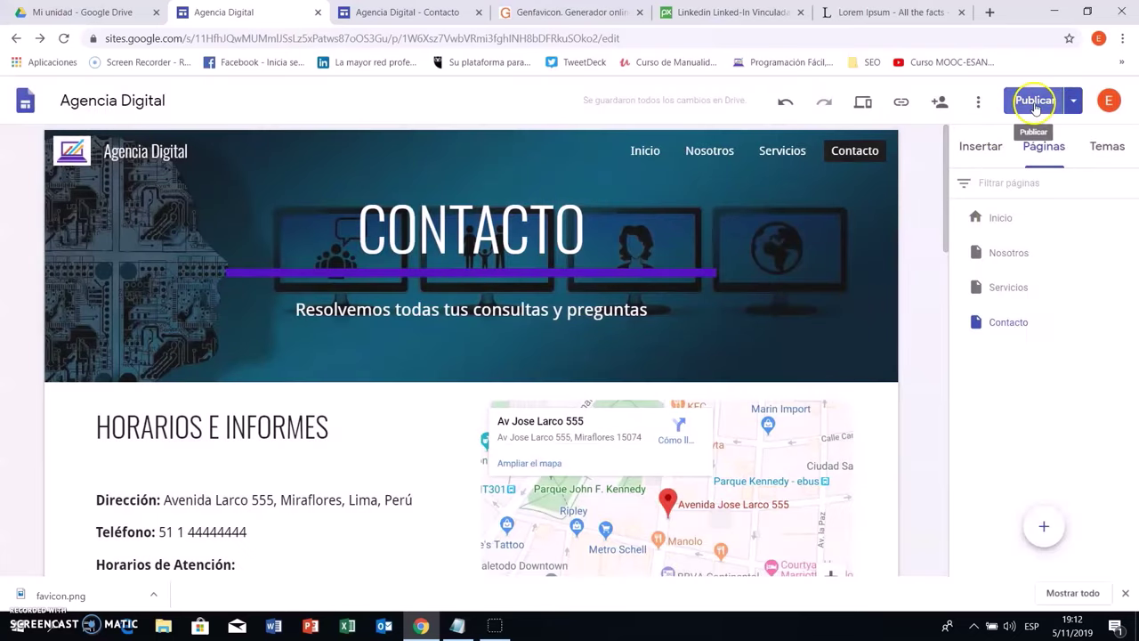
Step: Publish the Agencia Digital site and open its published version
left_click(1035, 101)
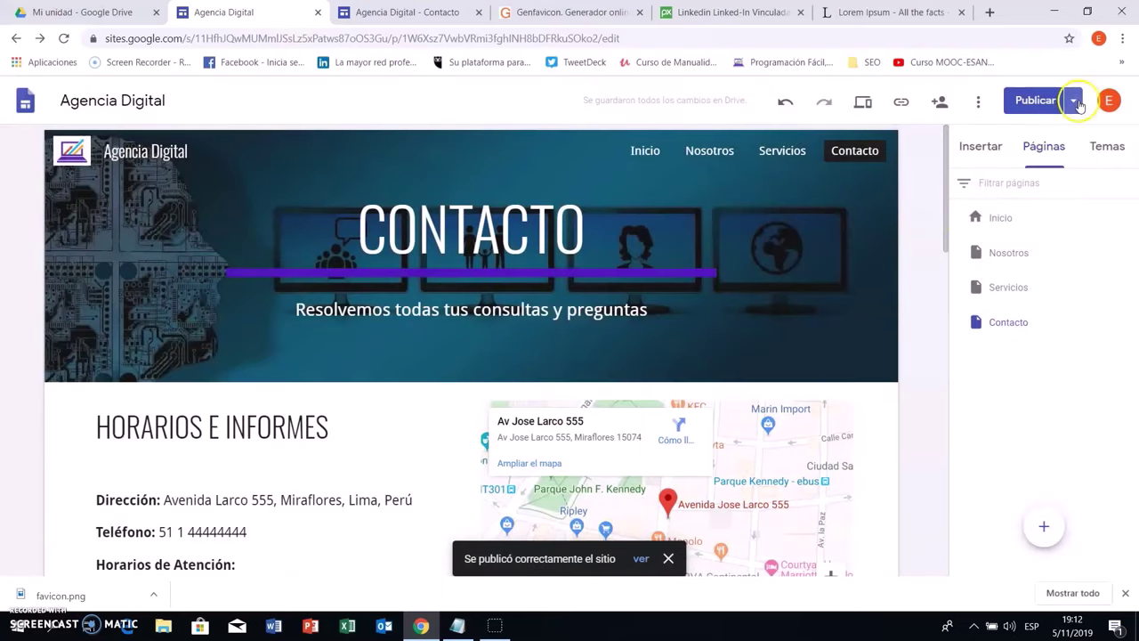
left_click(1075, 102)
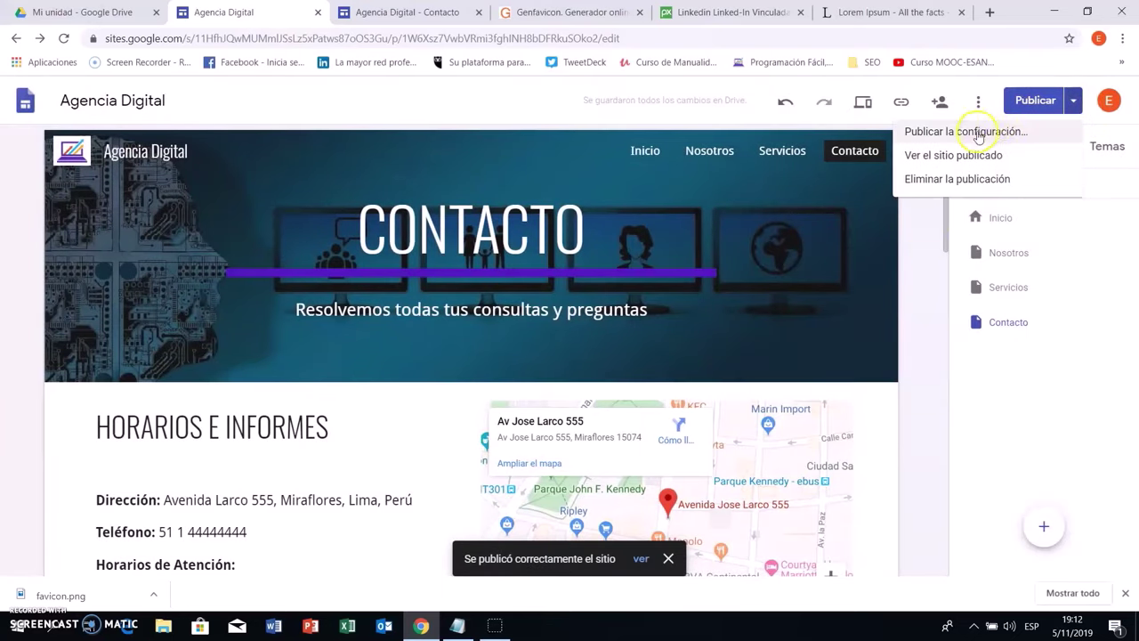
left_click(970, 157)
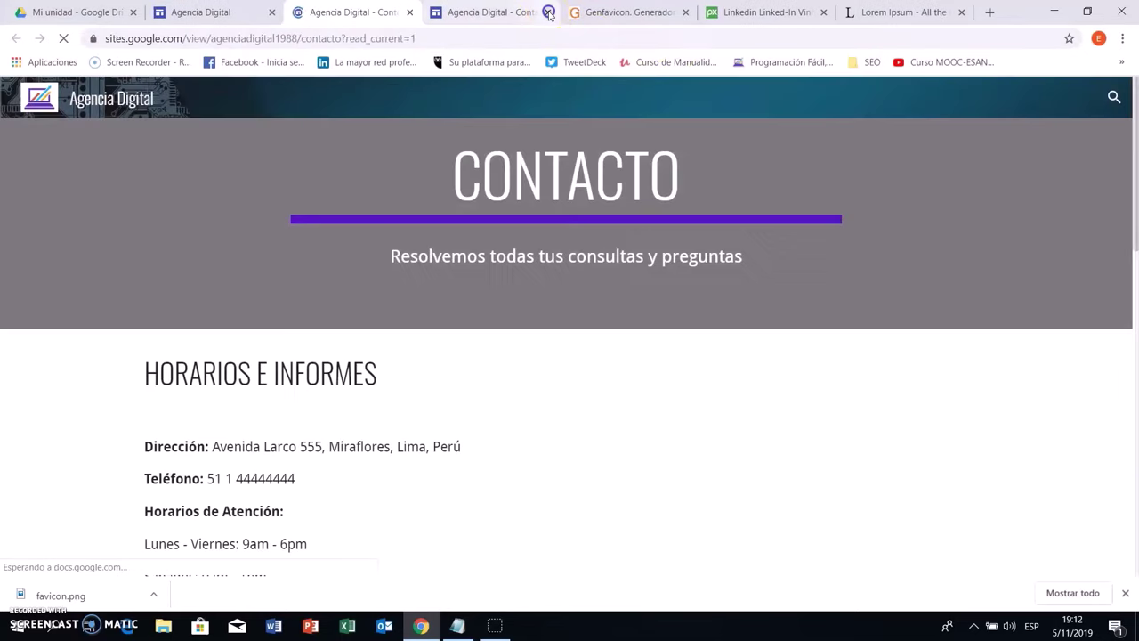
Step: Review the live Contacto and Inicio pages, then go back to the site editor
left_click(548, 12)
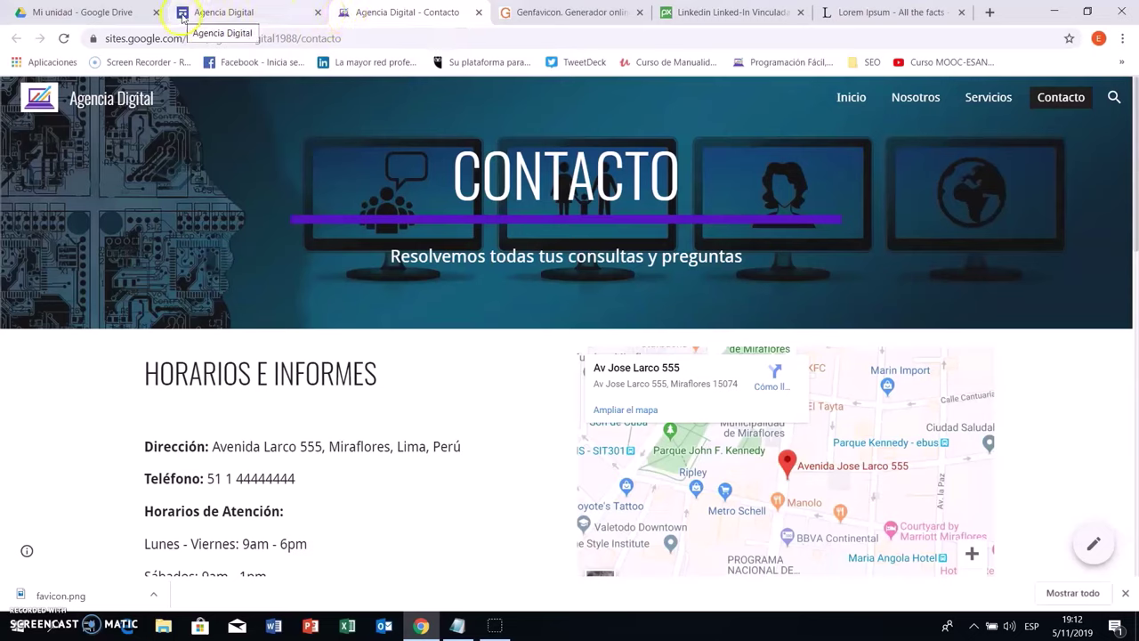
left_click(1125, 593)
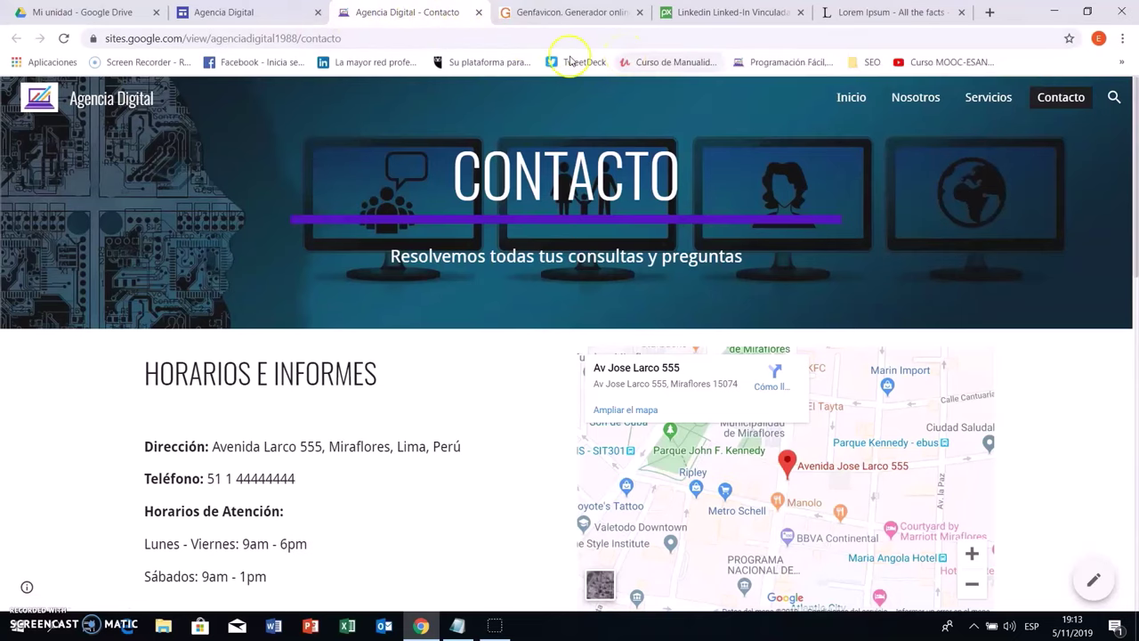
scroll(979, 249, "down", 3)
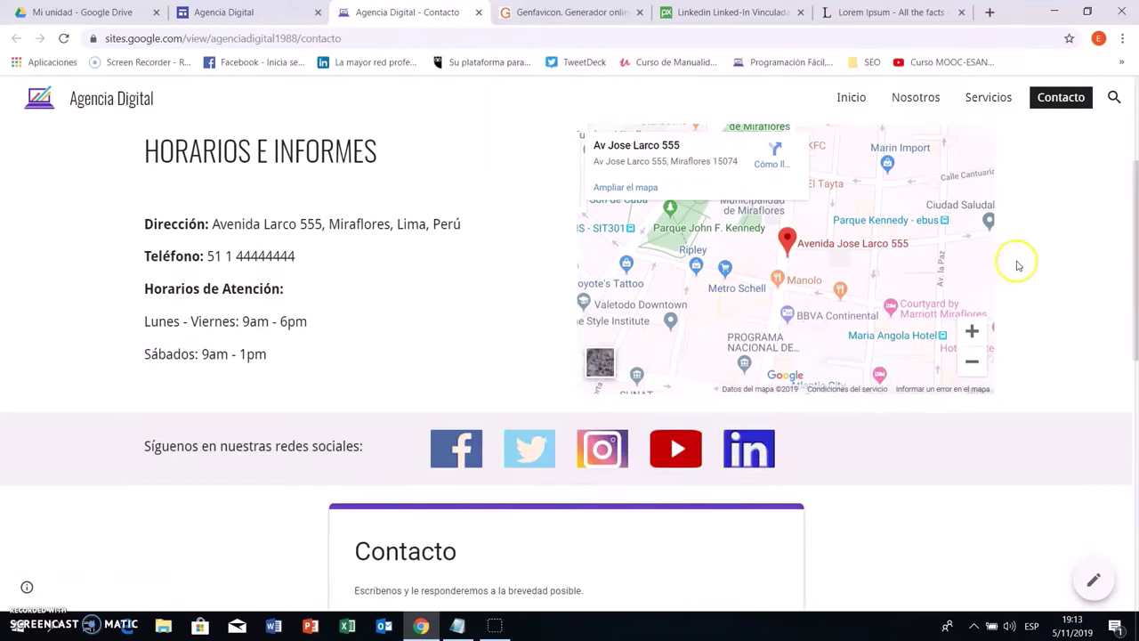
scroll(1018, 265, "up", 3)
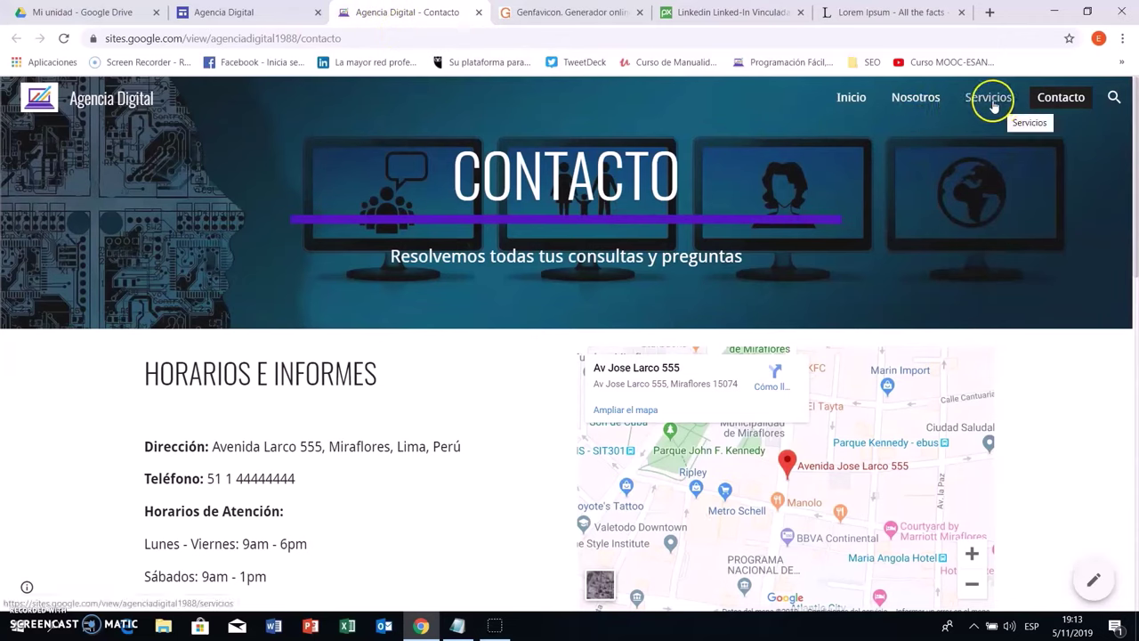
left_click(854, 100)
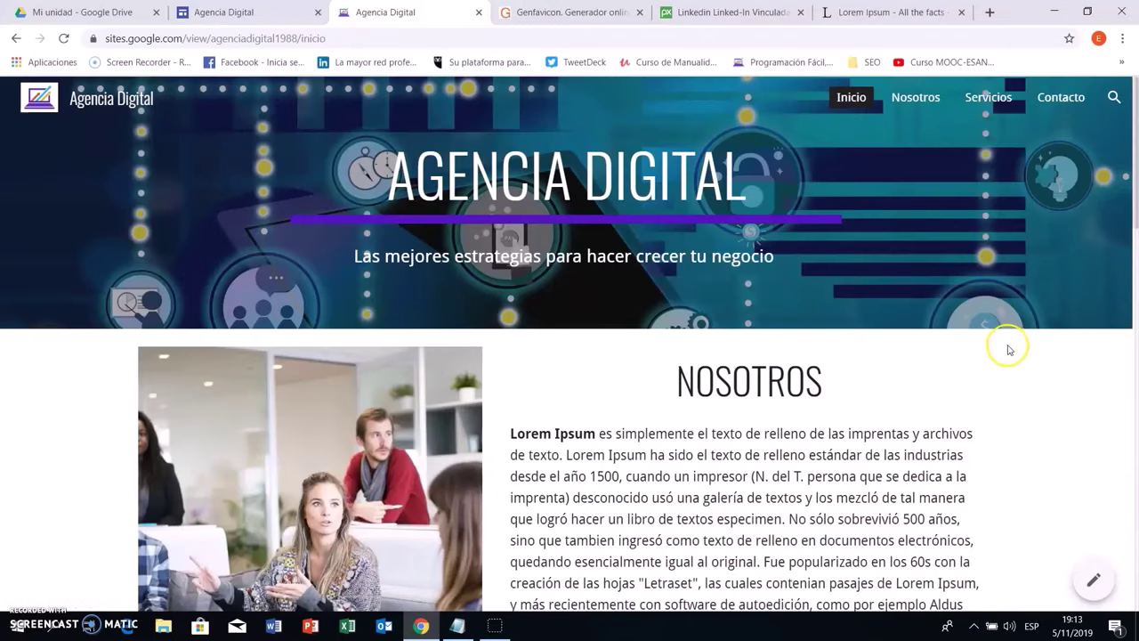
scroll(1006, 347, "down", 7)
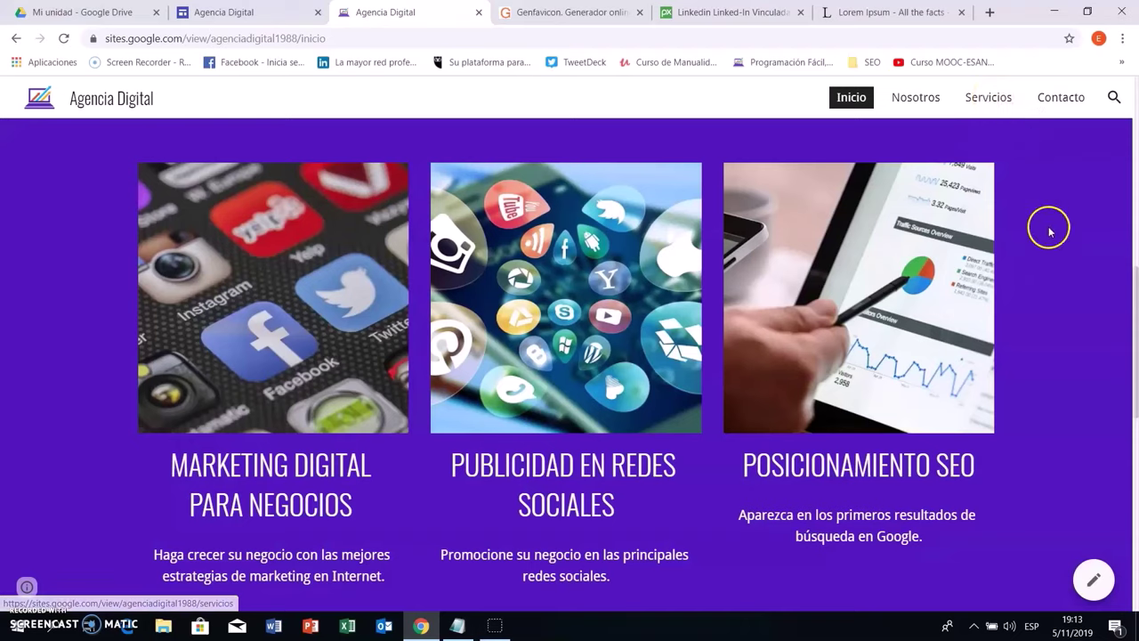
left_click(237, 9)
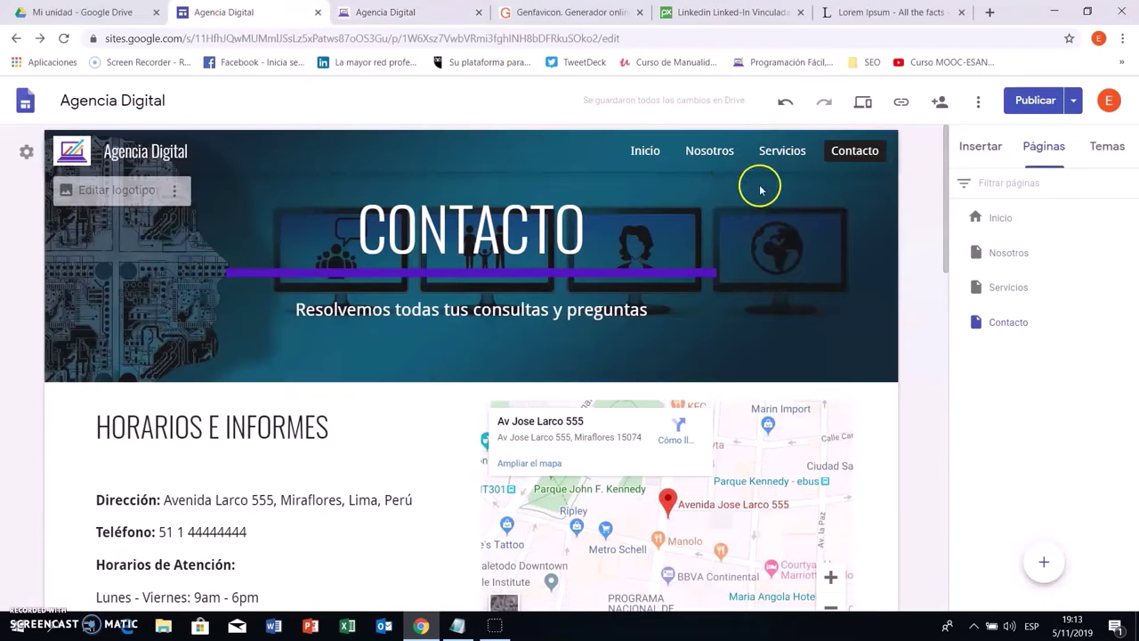
Step: Add a page named 'Marketing Digital Para Negocios' in the Páginas panel and open it
left_click(994, 149)
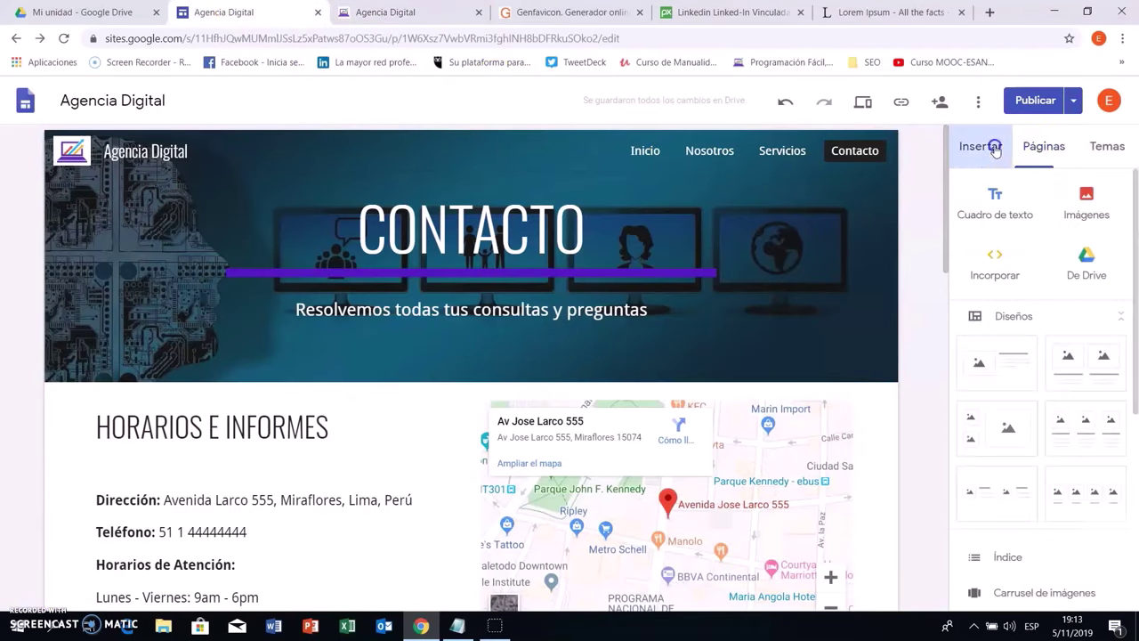
left_click(1041, 151)
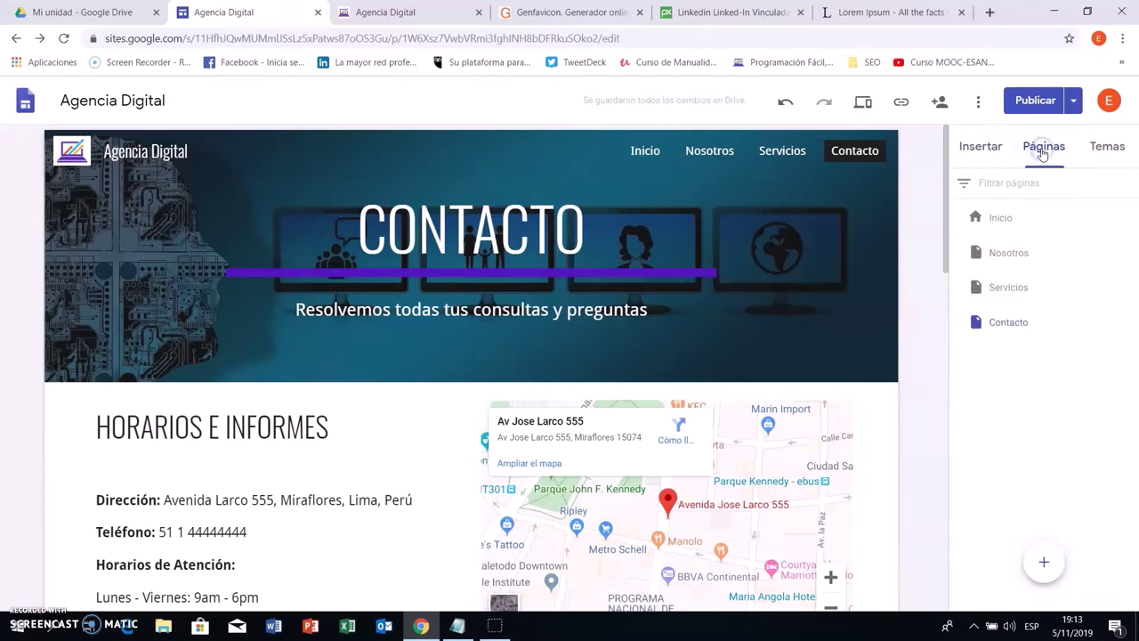
mouse_move(1044, 562)
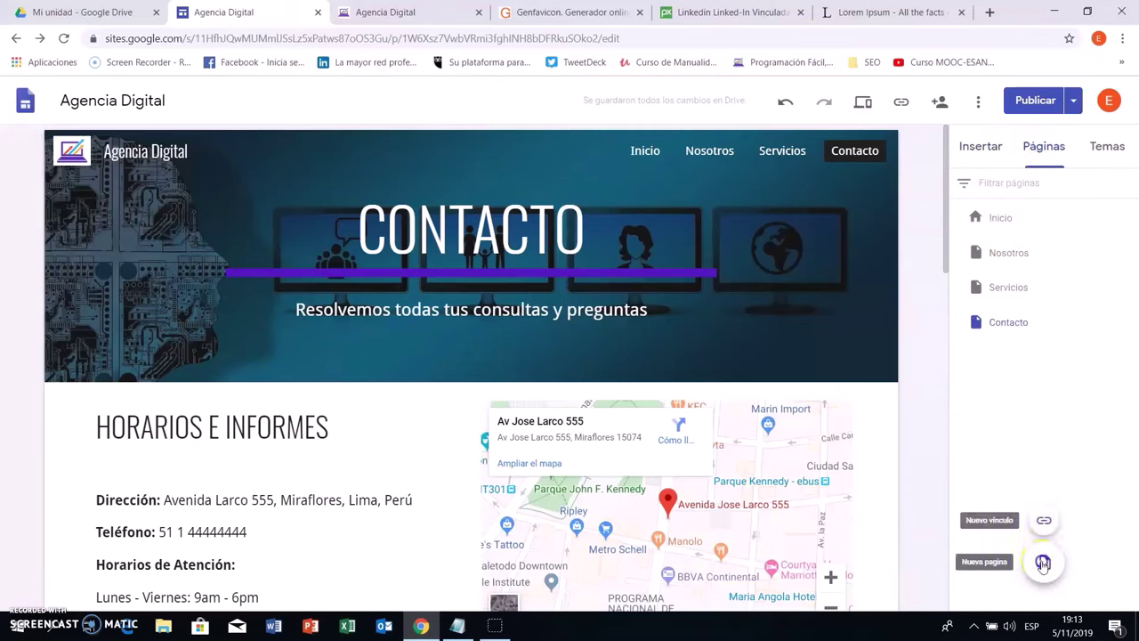
left_click(1043, 562)
left_click(783, 297)
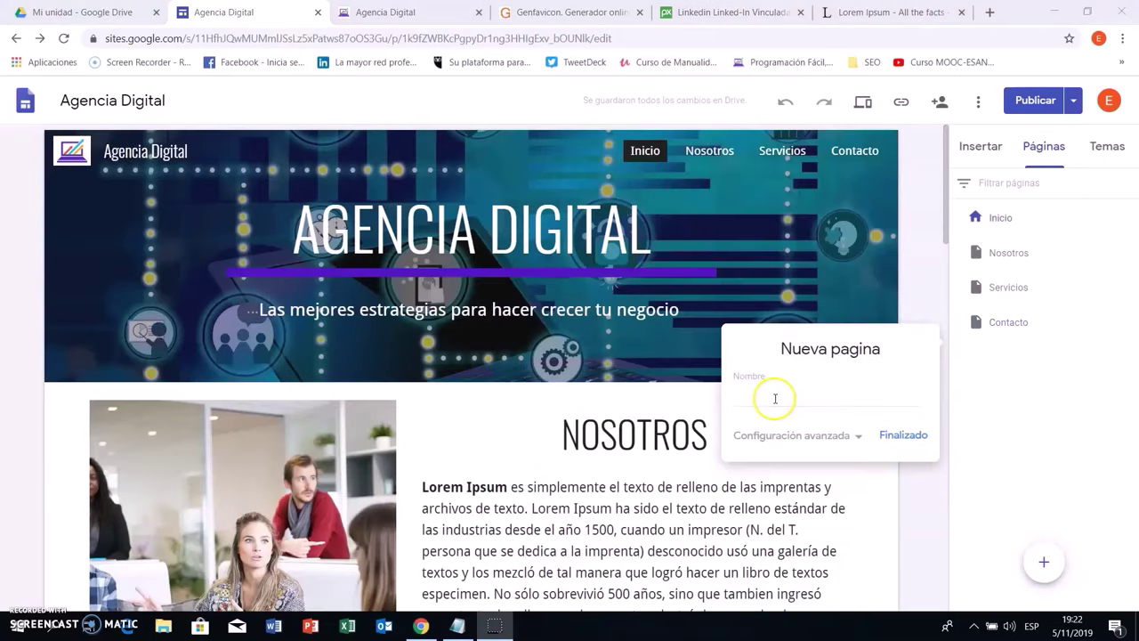
left_click(774, 399)
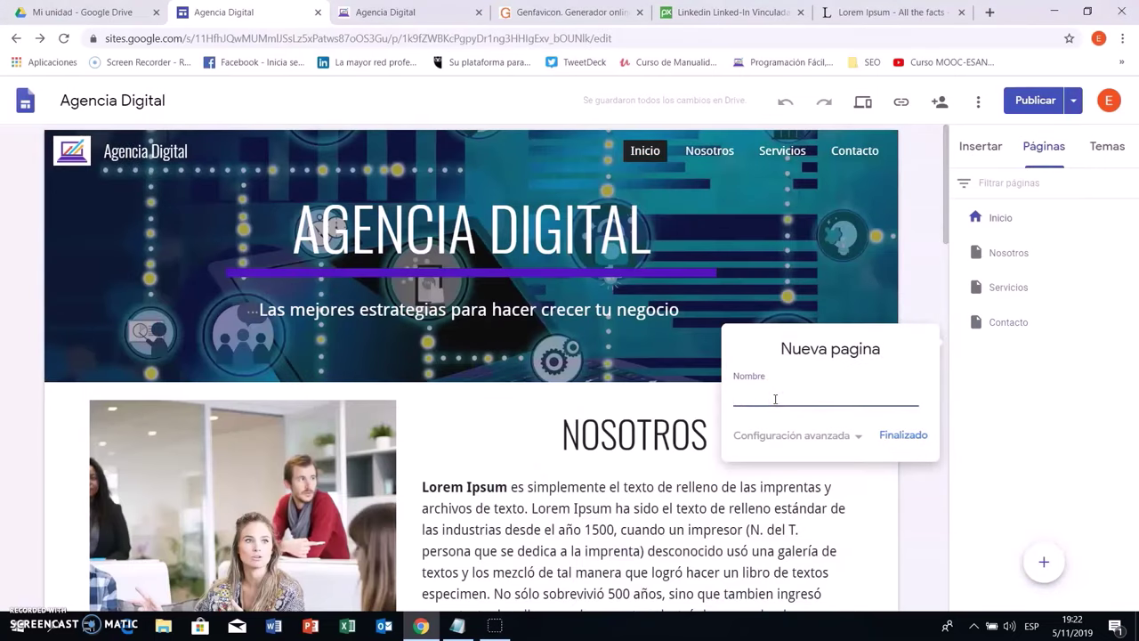
type("Marketing Digital Para Negocios")
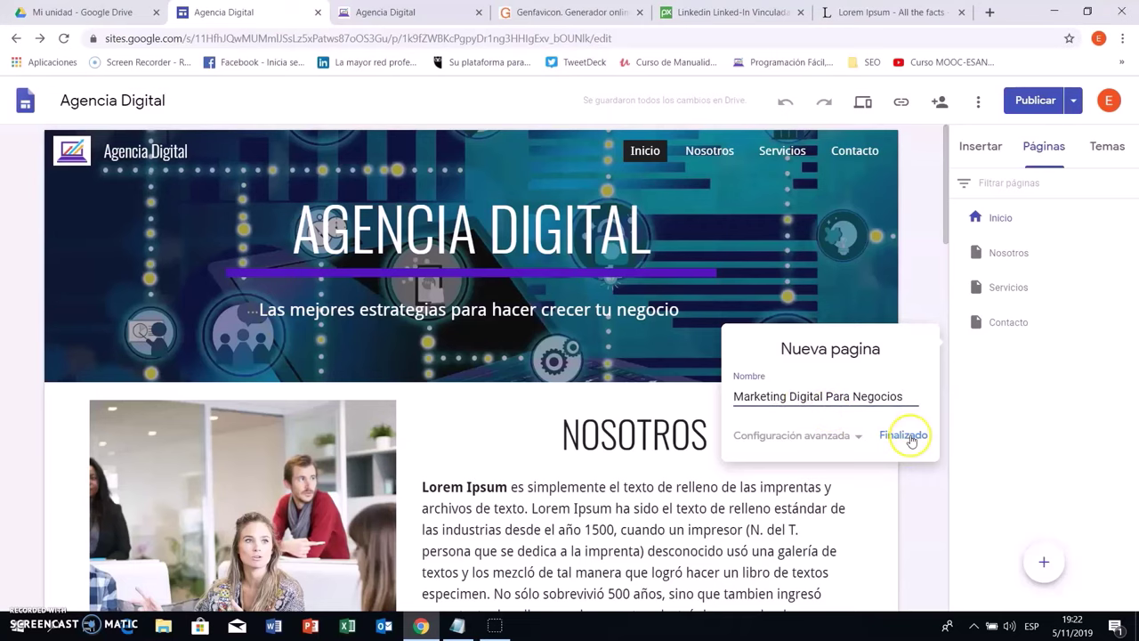
left_click(903, 435)
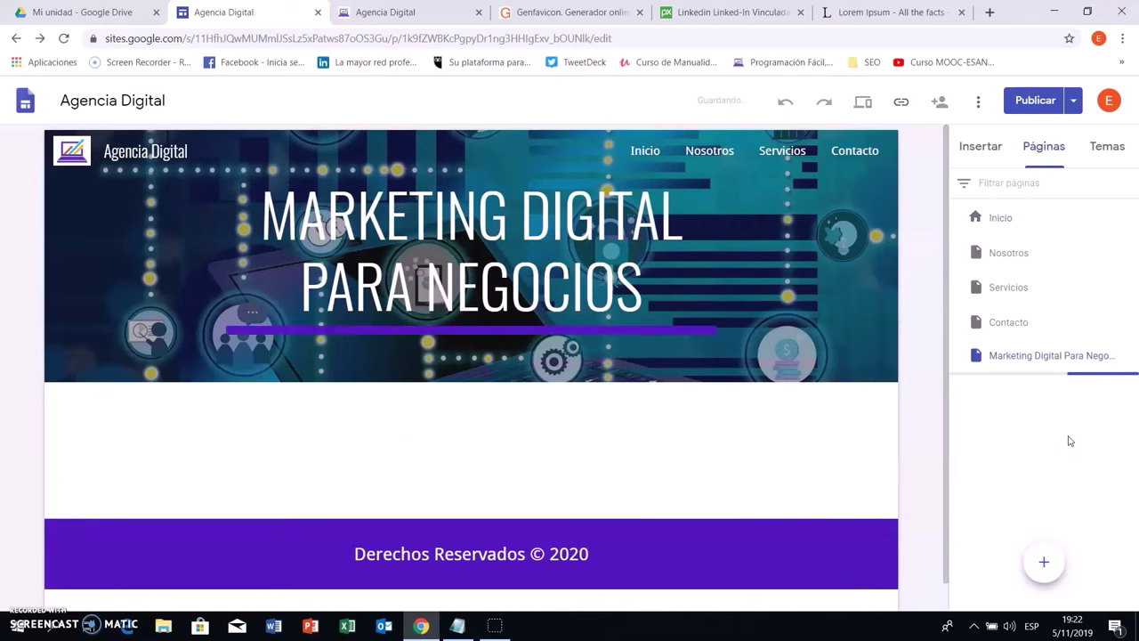
left_click(1051, 388)
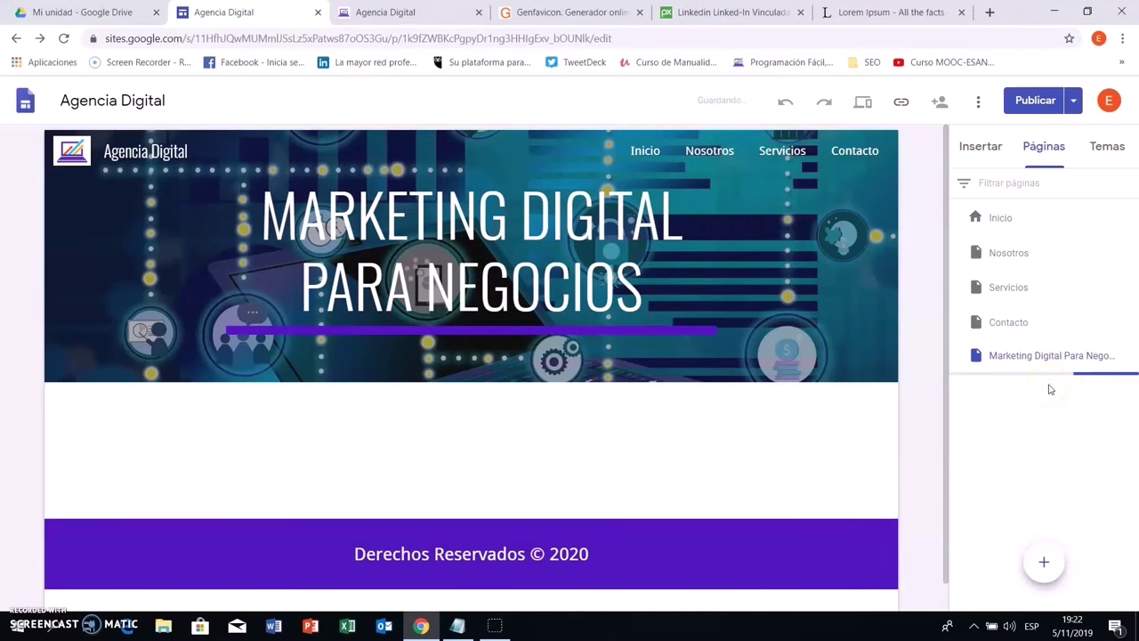
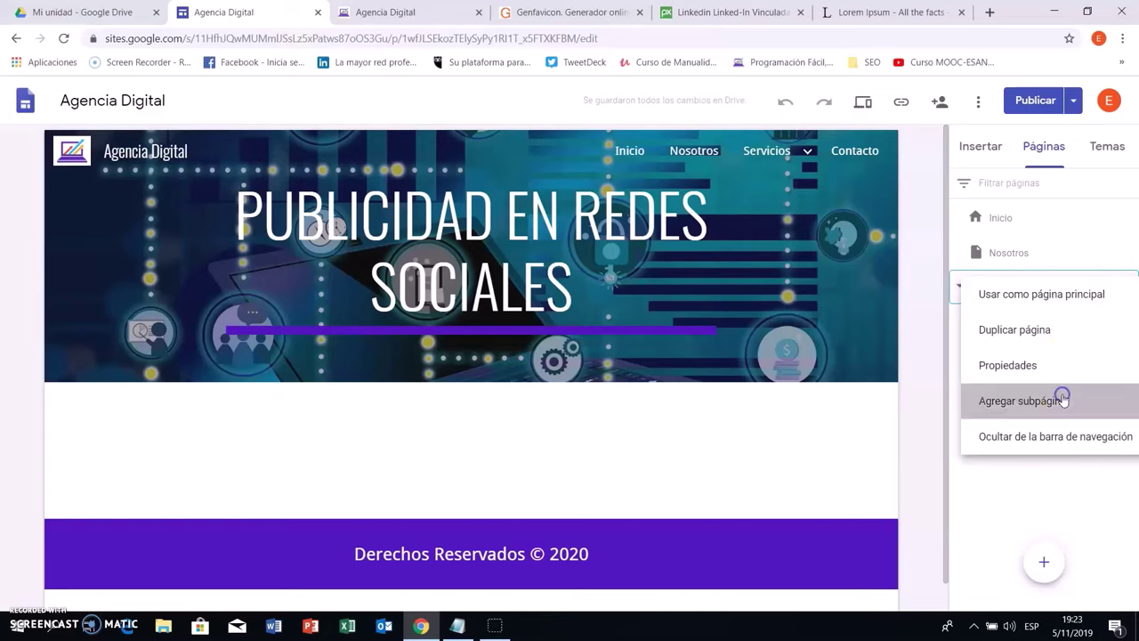
Step: Create a subpage named 'Posicionamiento SEO' under Servicios and check the Servicios subpage list
right_click(816, 430)
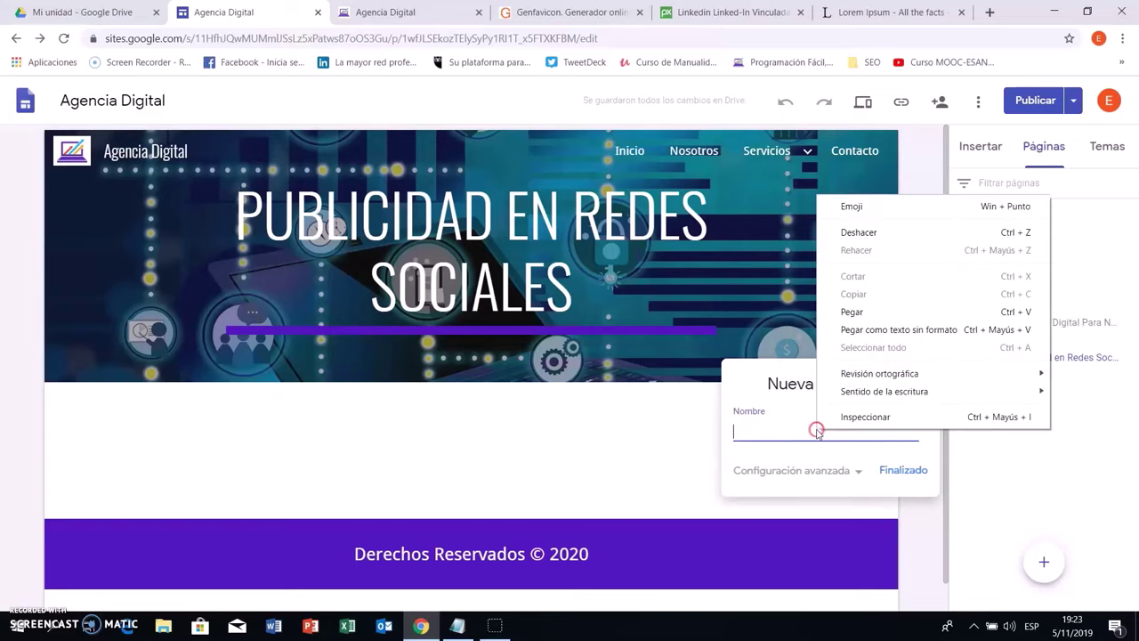
left_click(863, 311)
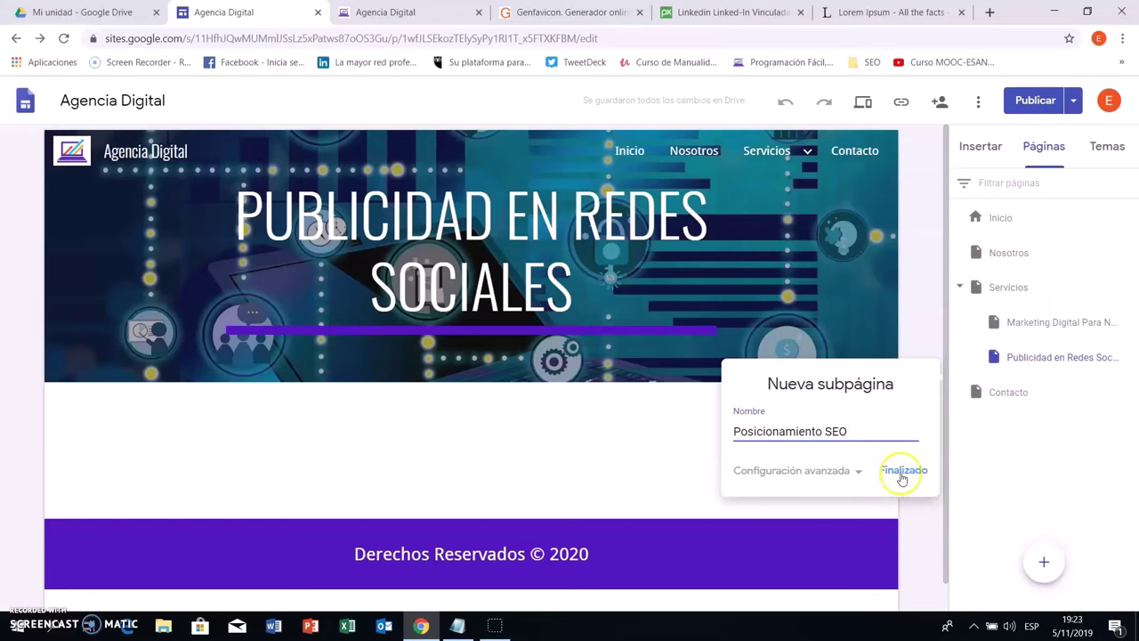
left_click(900, 473)
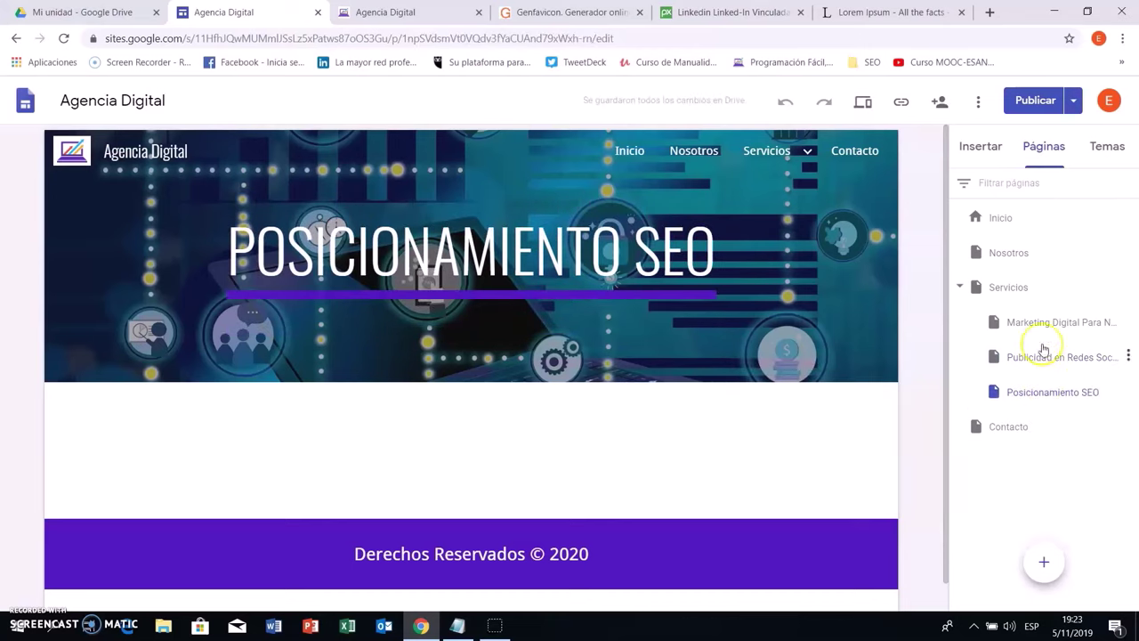
left_click(805, 151)
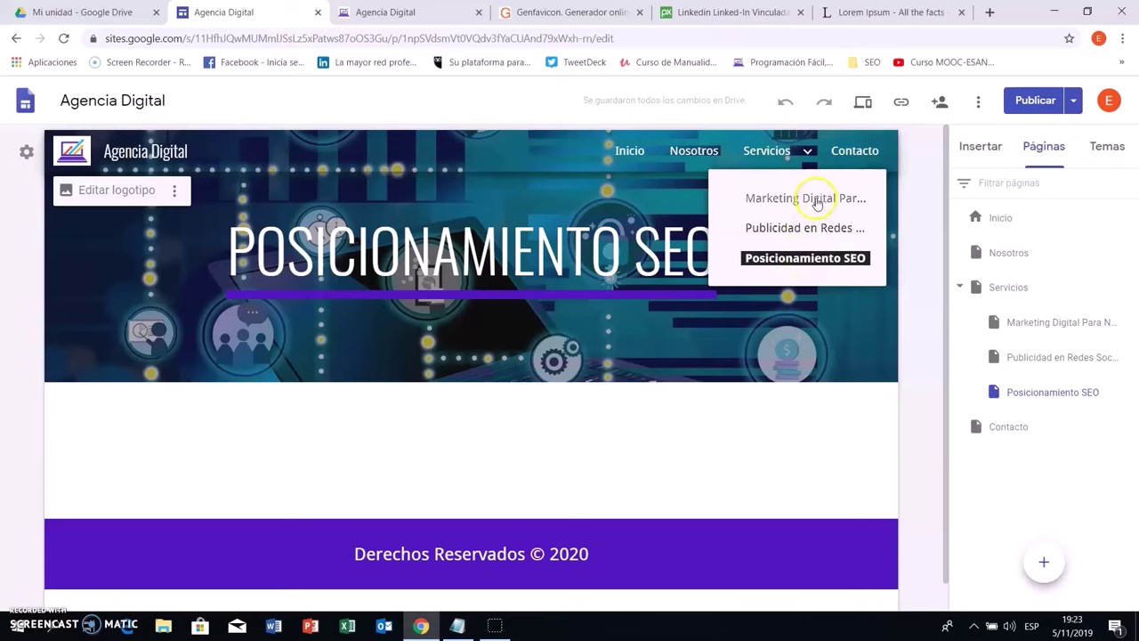
Step: Insert the first image-and-text layout on the Marketing Digital page
left_click(818, 200)
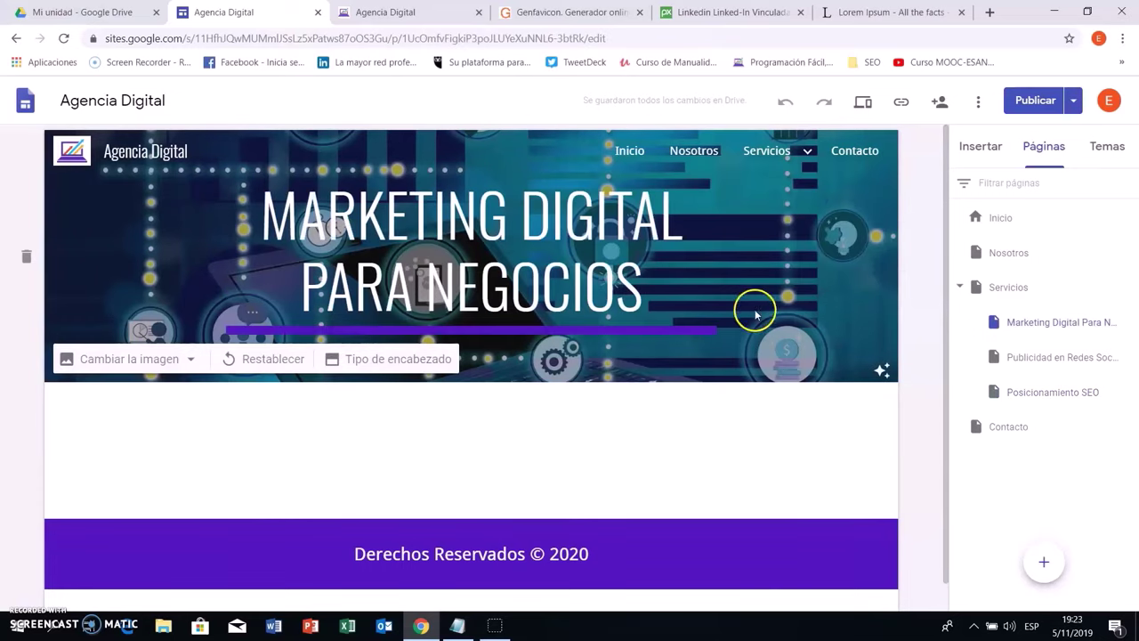
scroll(708, 408, "down", 1)
scroll(707, 408, "up", 1)
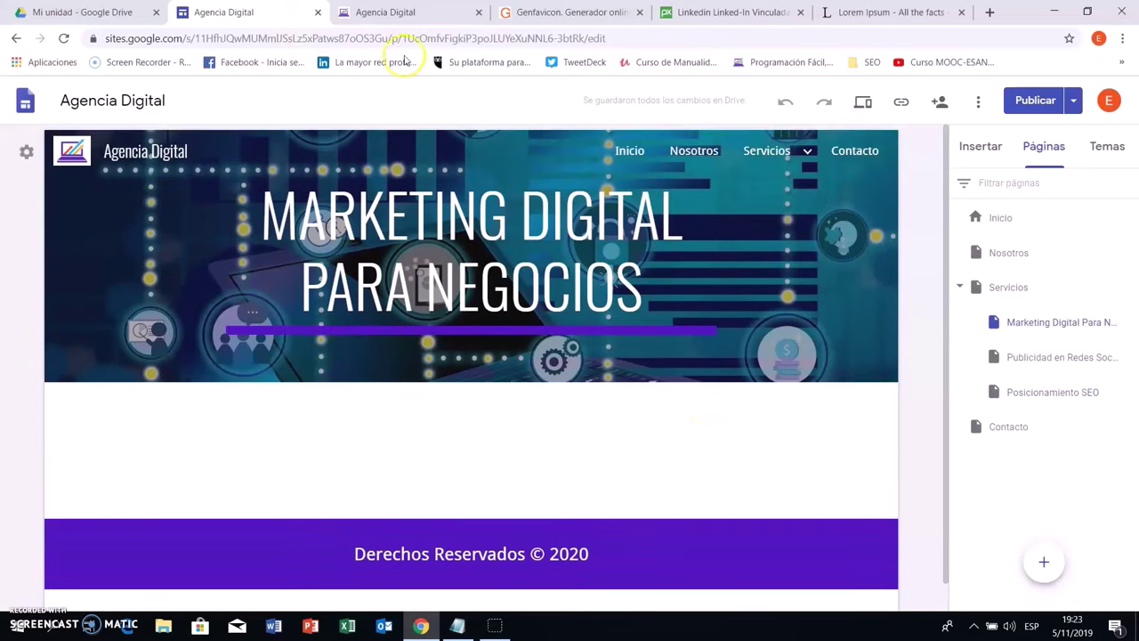
left_click(399, 13)
scroll(339, 362, "down", 2)
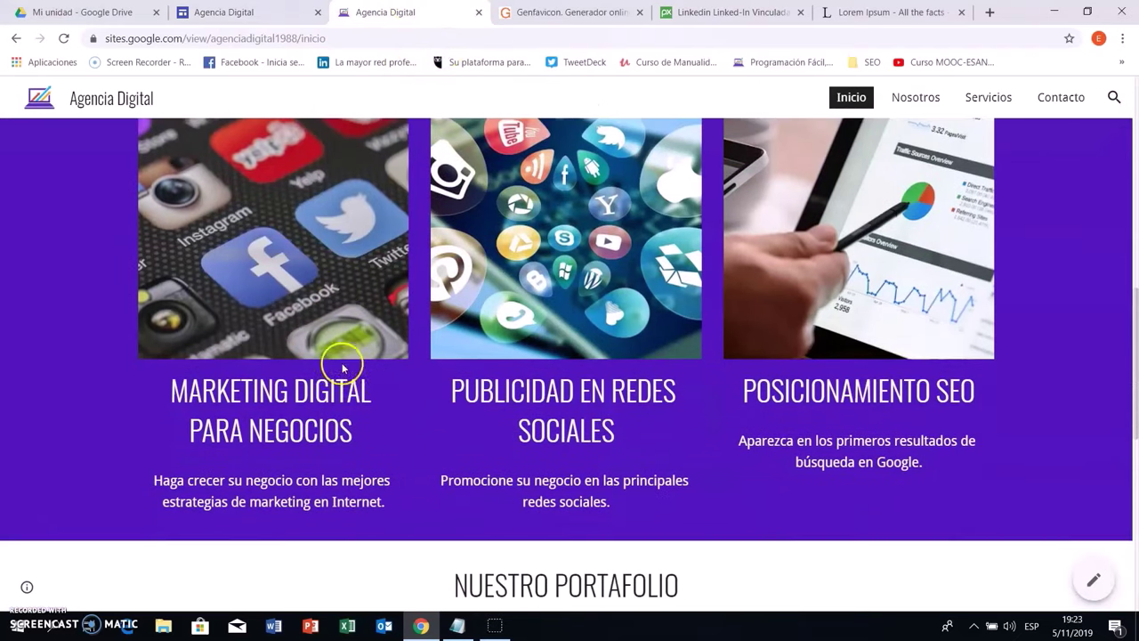
scroll(341, 349, "up", 2)
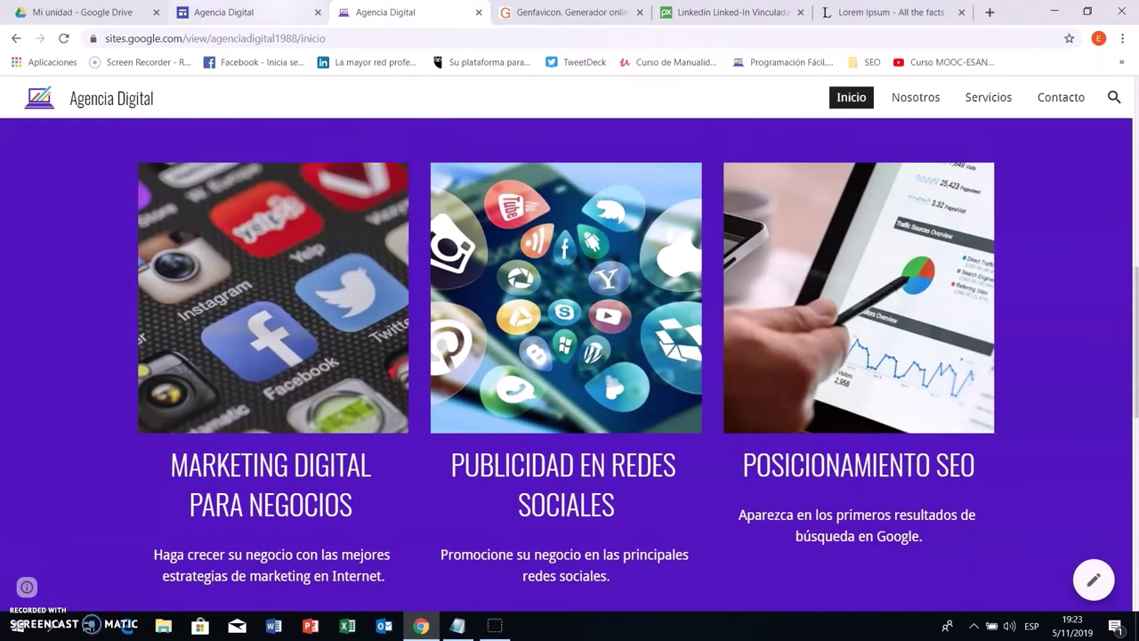
left_click(279, 12)
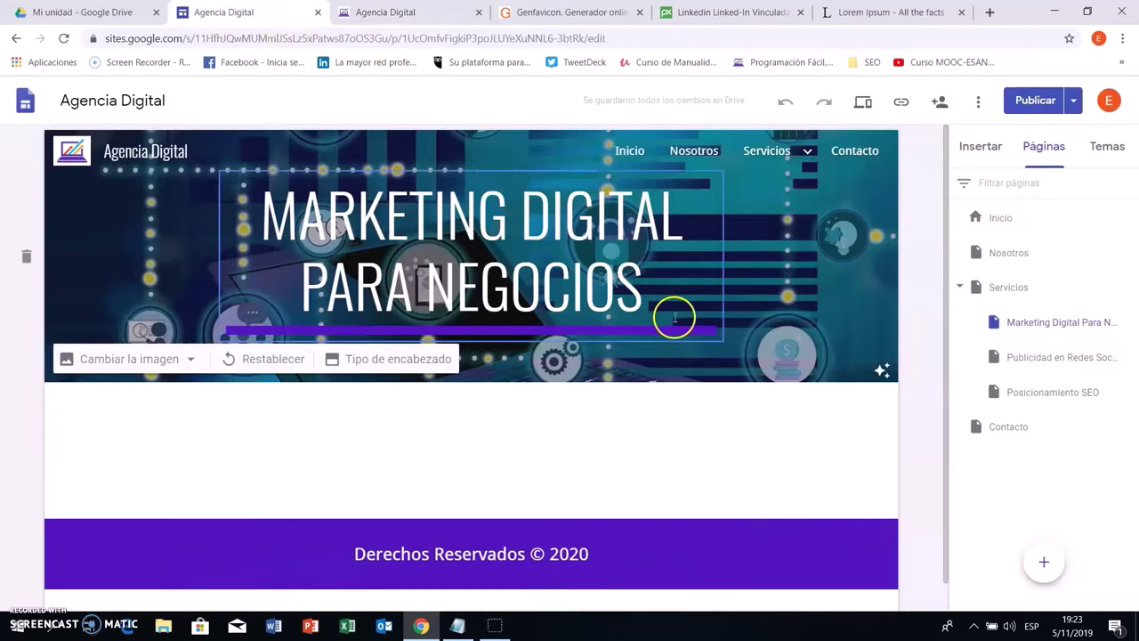
left_click(998, 151)
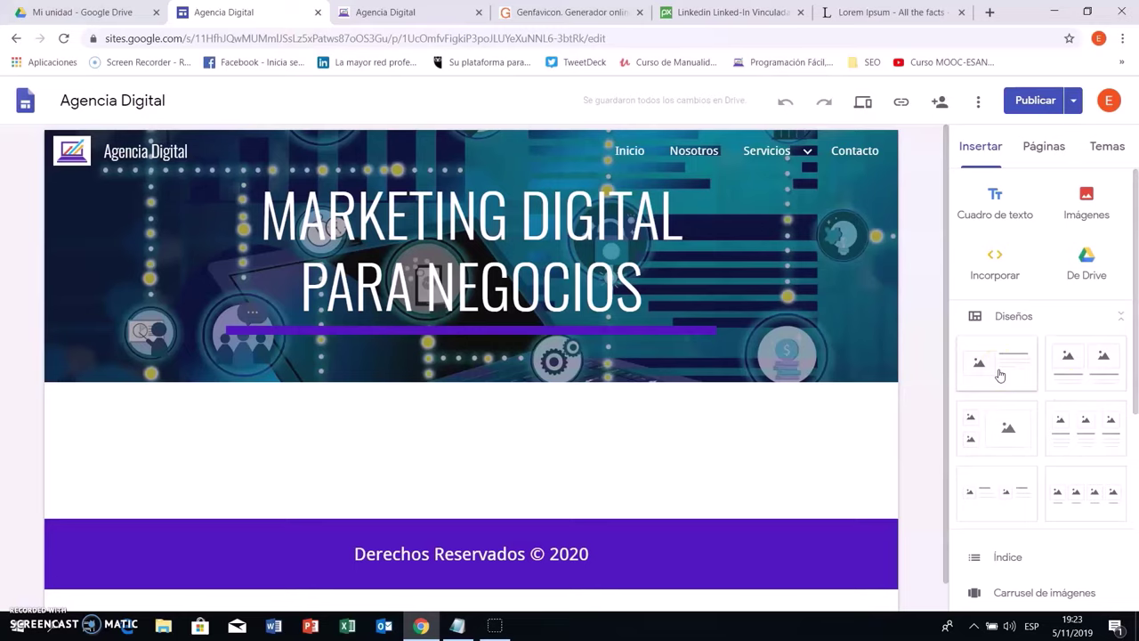
left_click(753, 470)
left_click(993, 373)
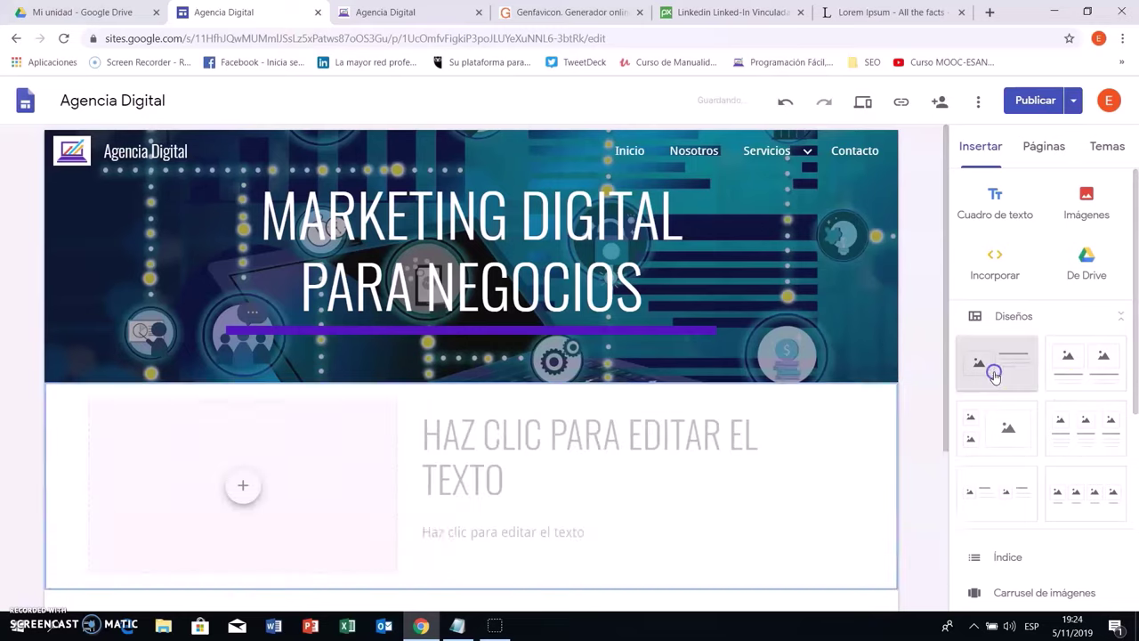
left_click(391, 12)
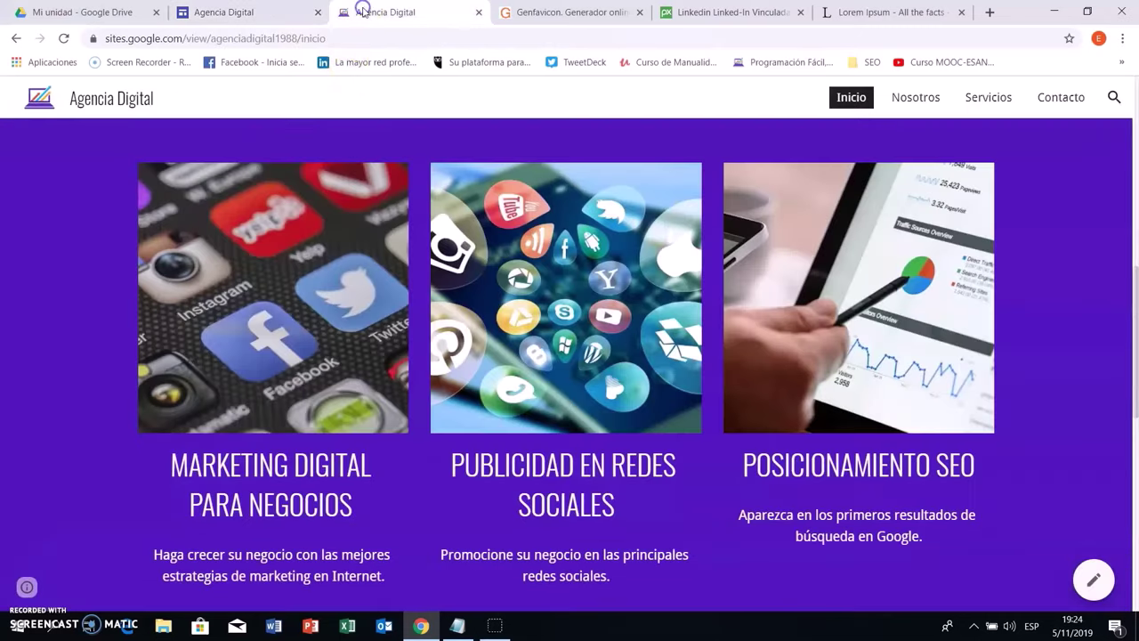
left_click(227, 12)
Step: Upload redes-sociales2 from the Desktop FOTOS folder into the layout's image slot
left_click(242, 286)
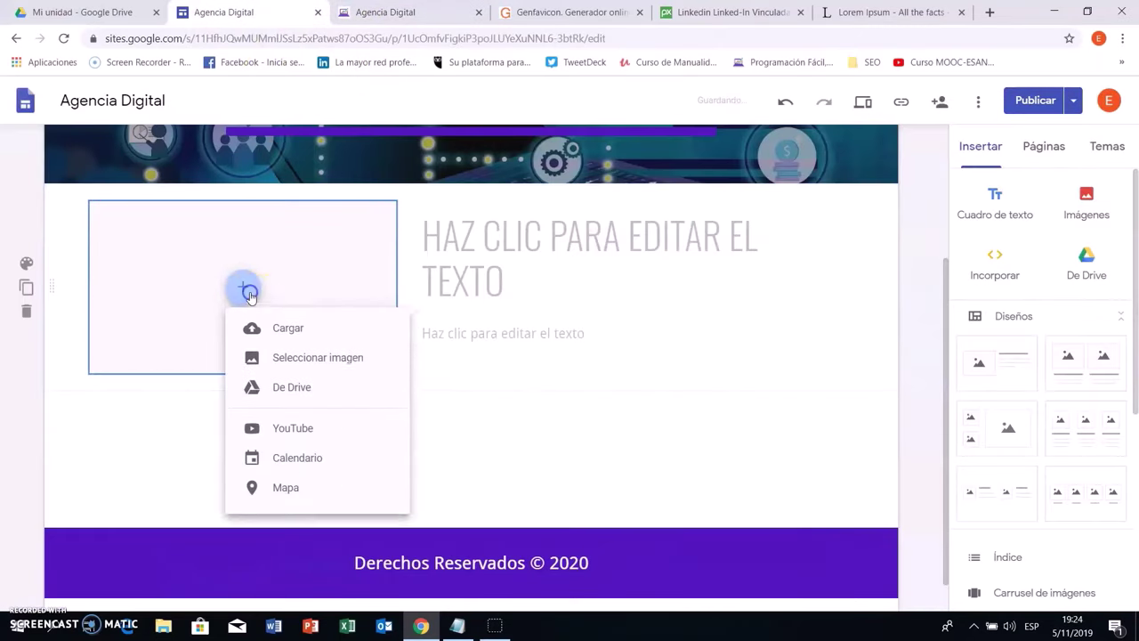
left_click(304, 349)
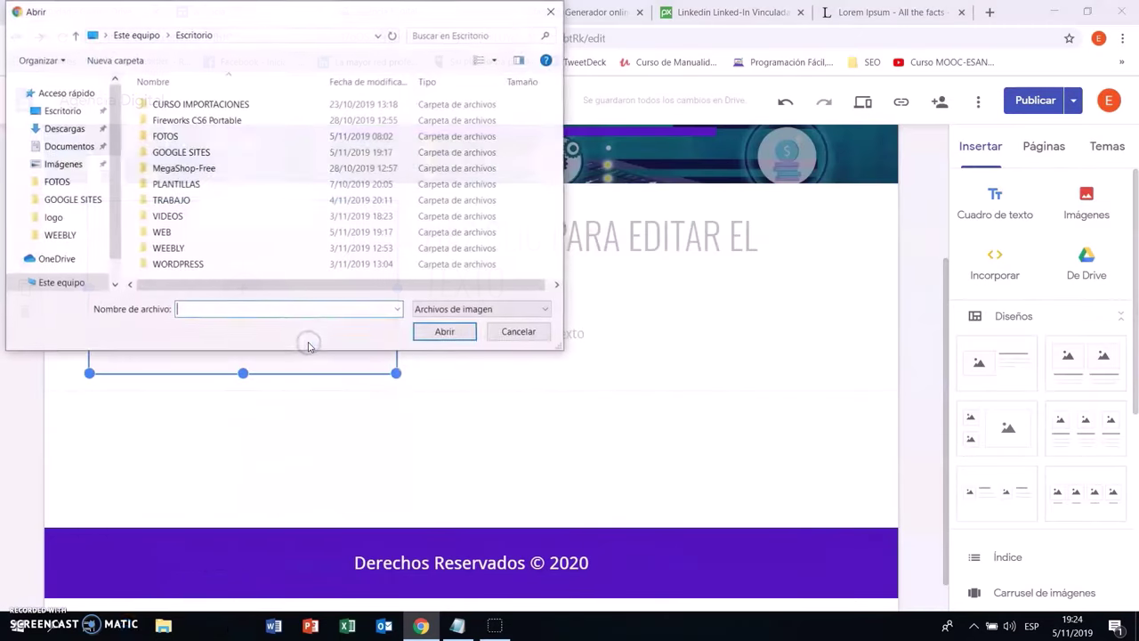
left_click(62, 110)
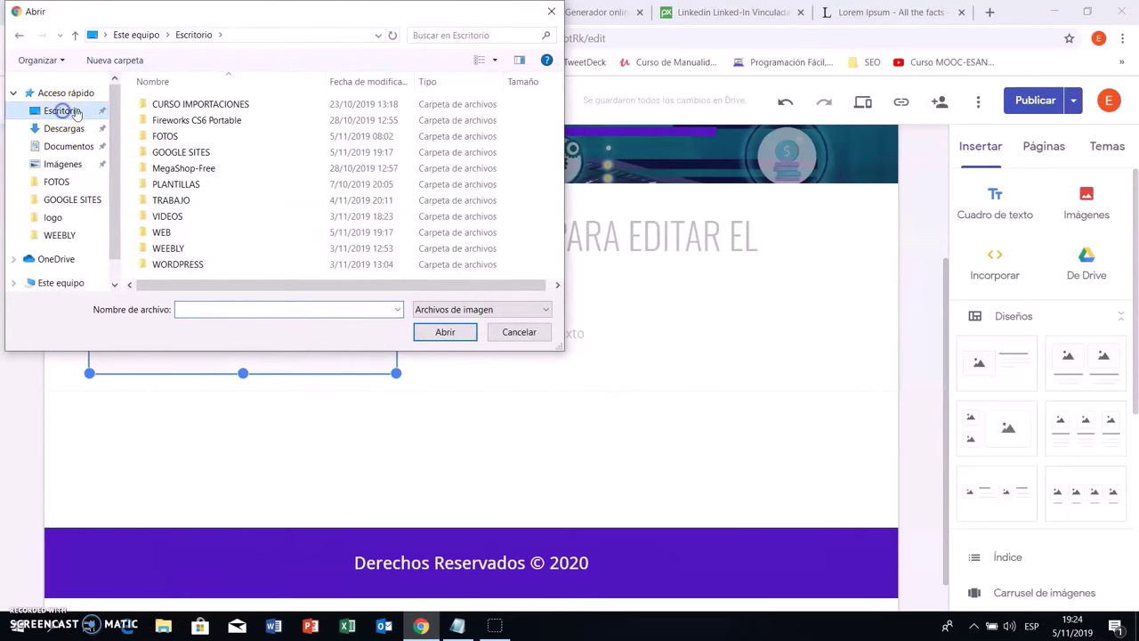
double_click(178, 136)
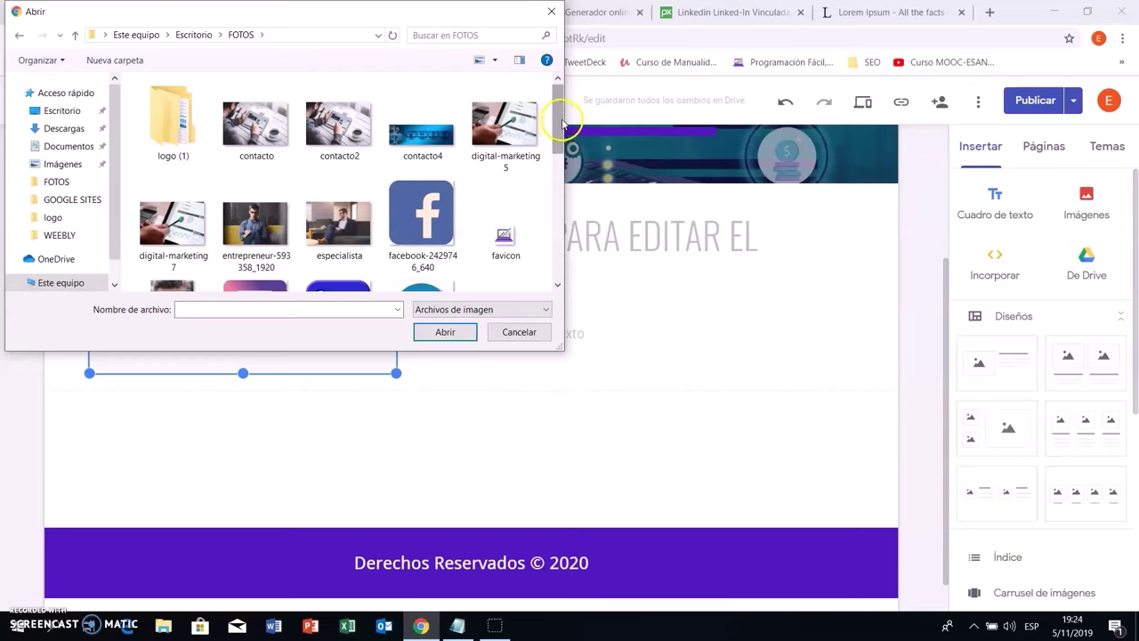
left_click_drag(562, 123, 569, 231)
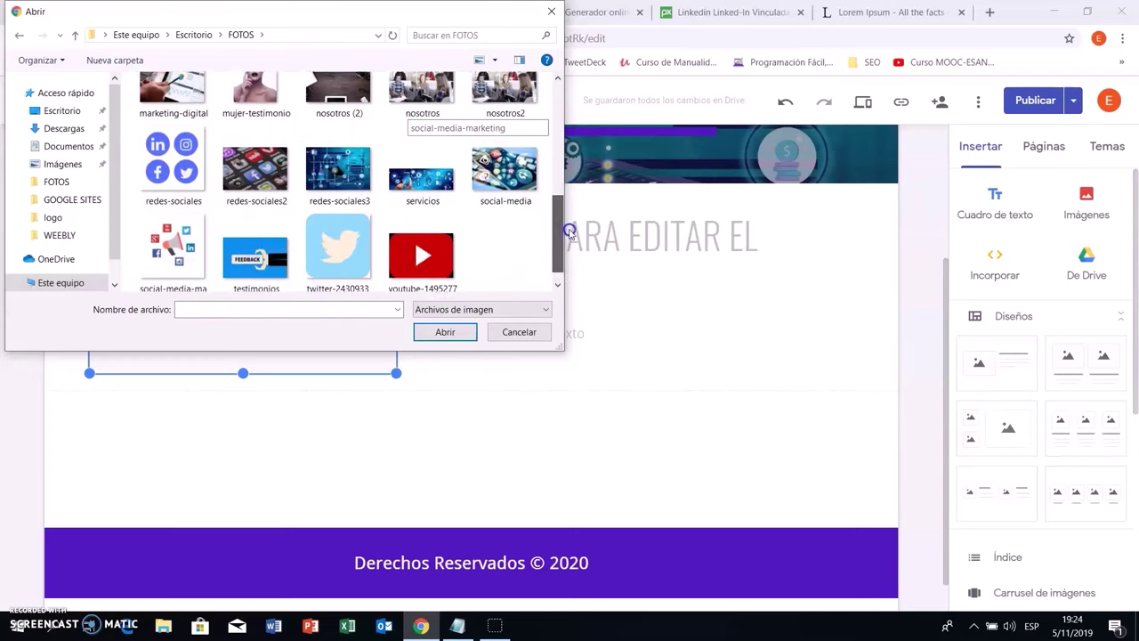
double_click(258, 165)
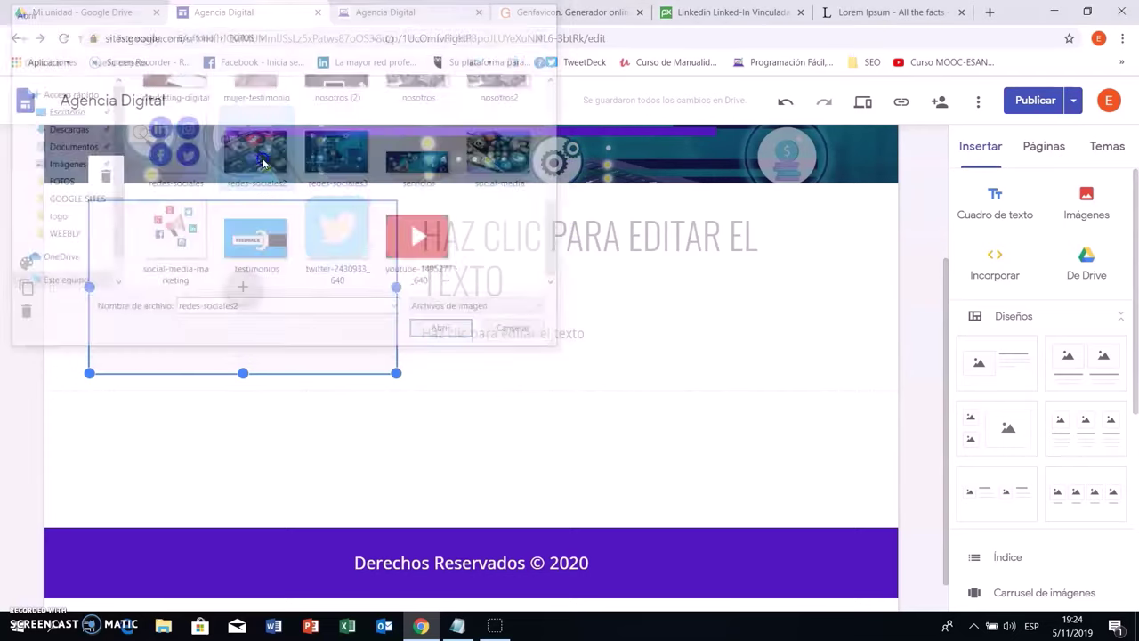
Step: Copy 'MARKETING DIGITAL PARA NEGOCIOS' from the published home page into the section's title box
left_click(400, 11)
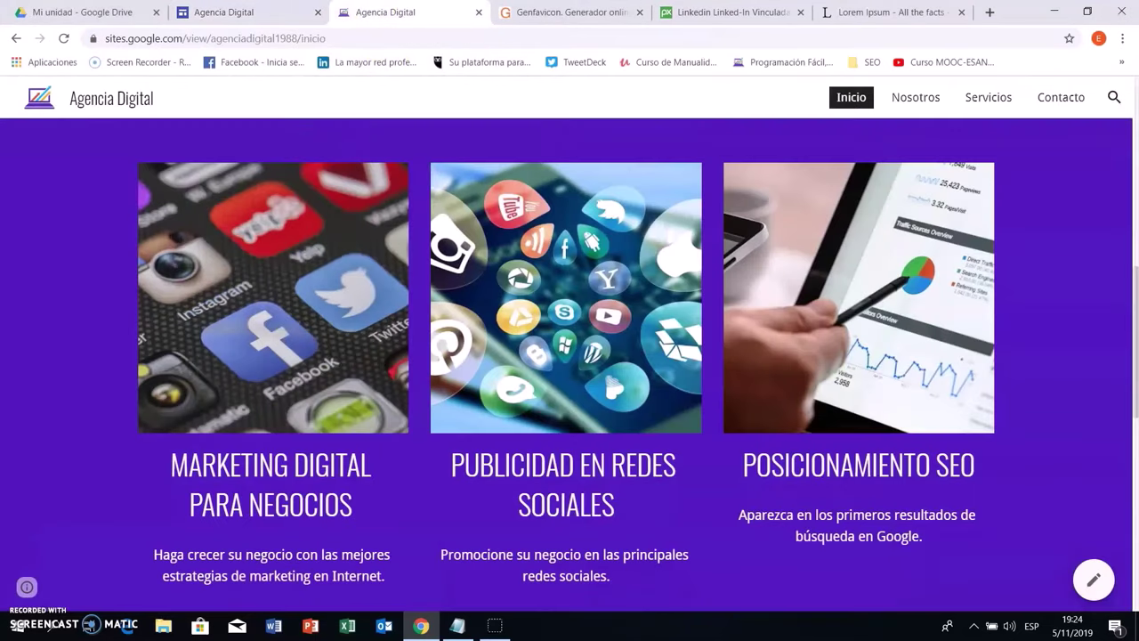
left_click_drag(357, 511, 220, 483)
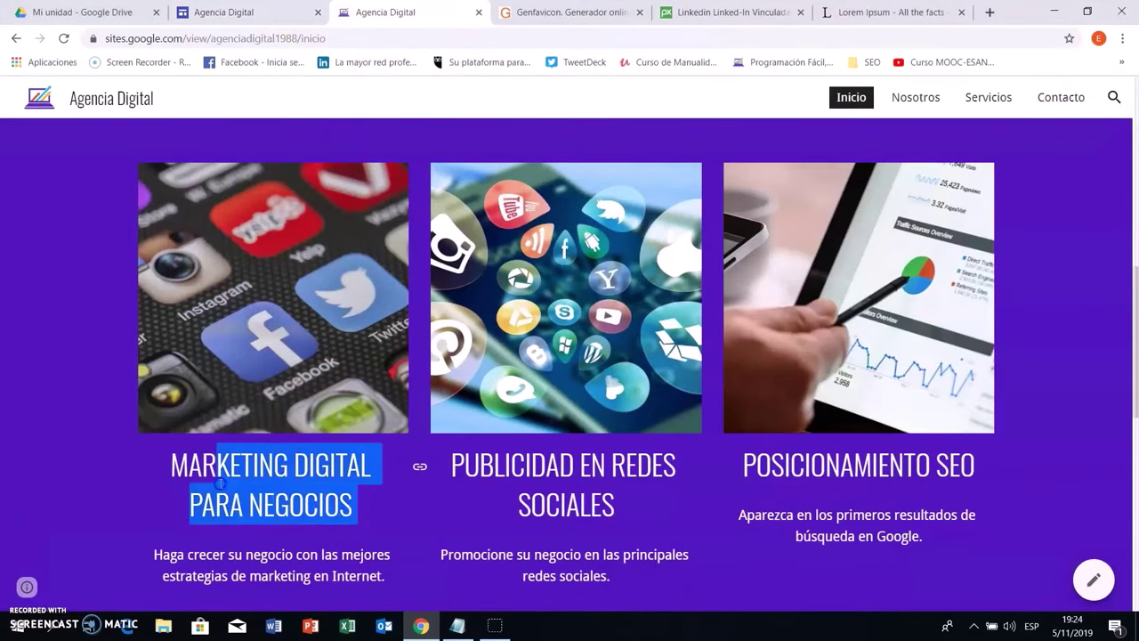
right_click(175, 463)
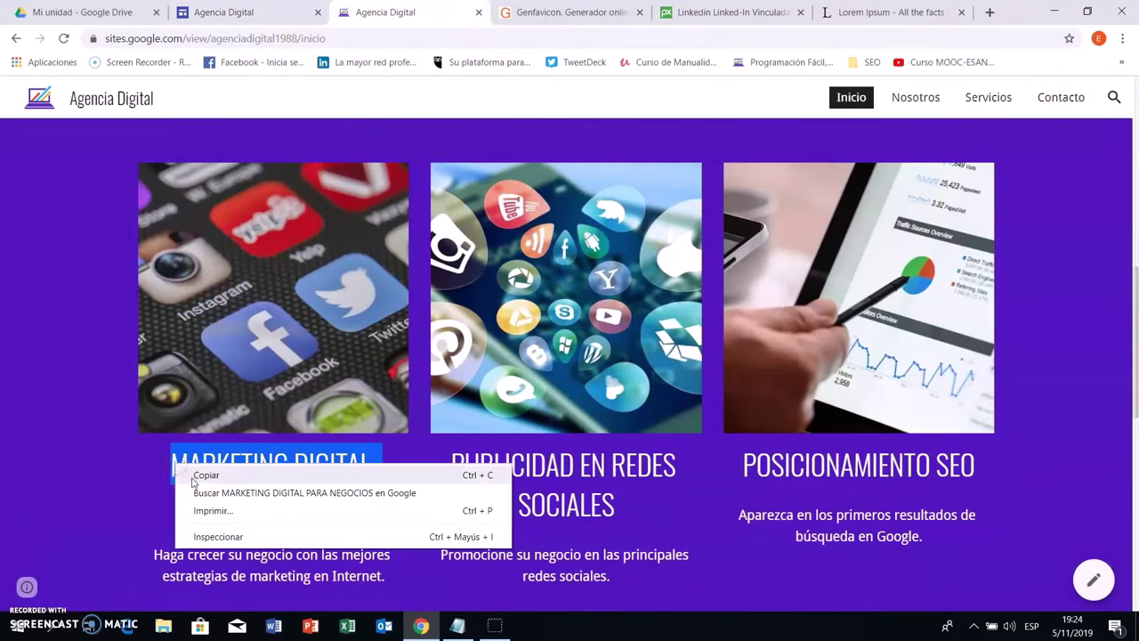
left_click(198, 473)
left_click(267, 11)
left_click(529, 235)
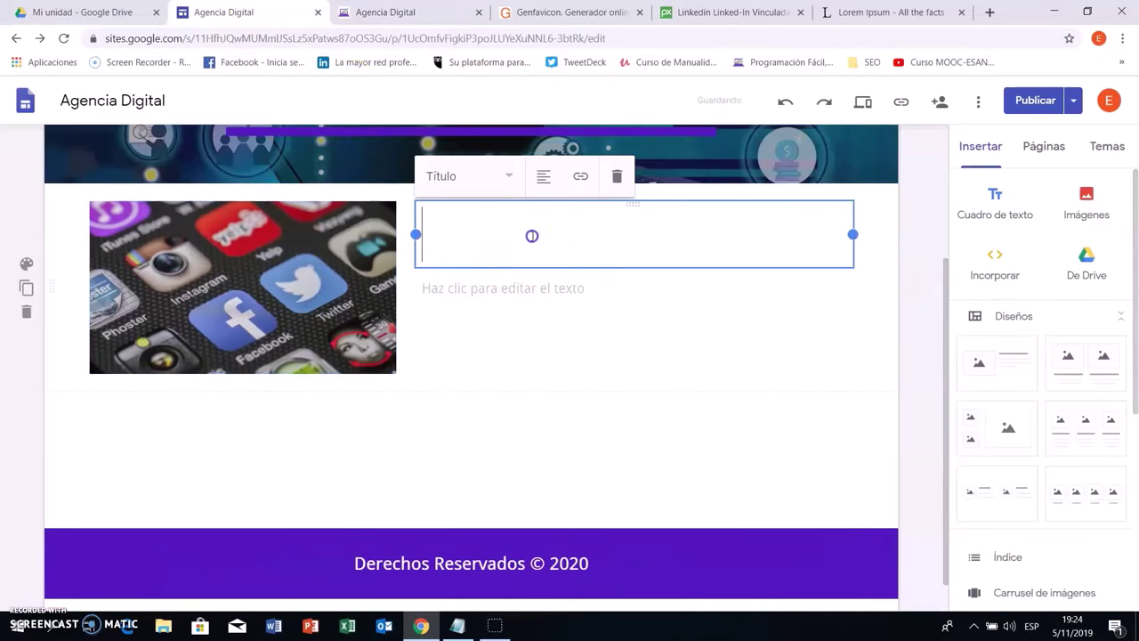
right_click(531, 236)
left_click(562, 352)
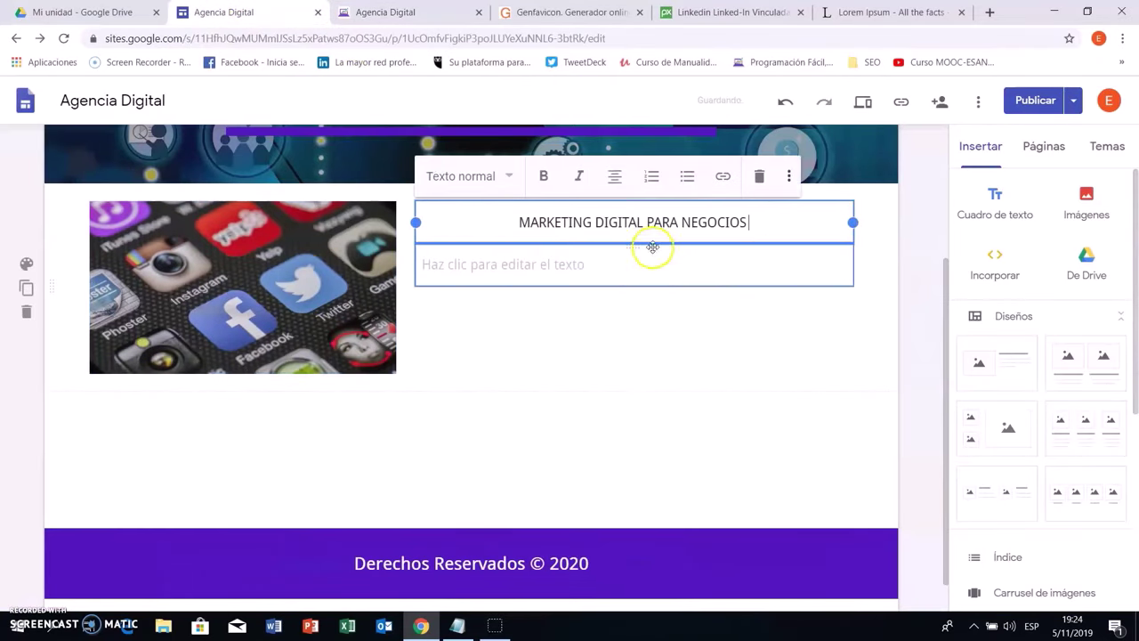
Step: Set the MARKETING DIGITAL PARA NEGOCIOS title to Subtítulo style and begin editing the description box
left_click_drag(757, 222, 516, 222)
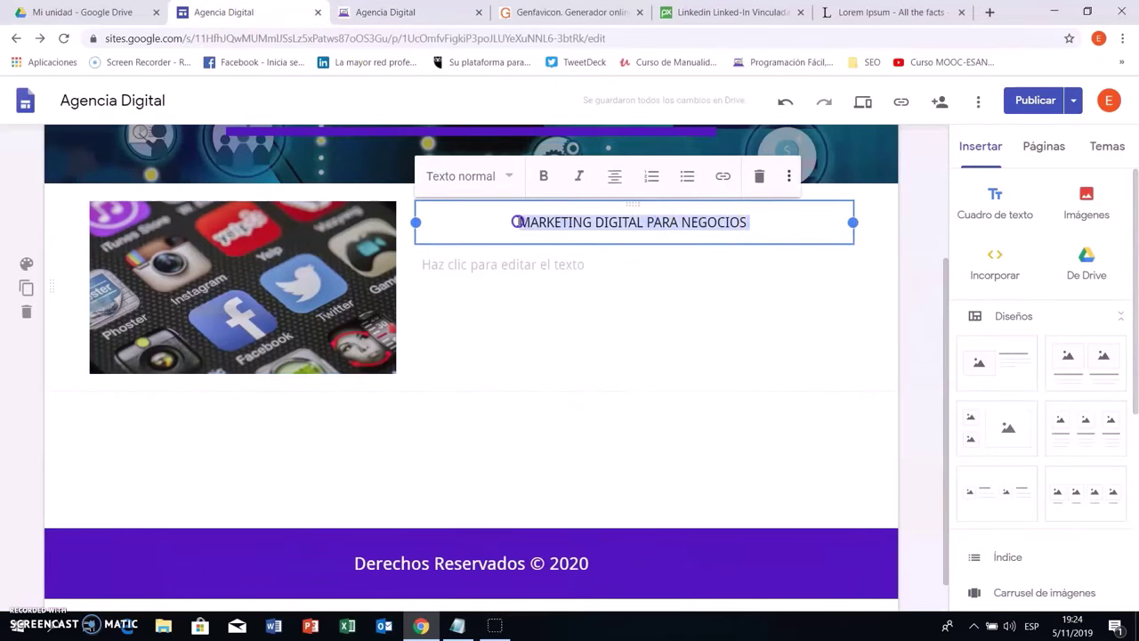
left_click(475, 177)
left_click(471, 234)
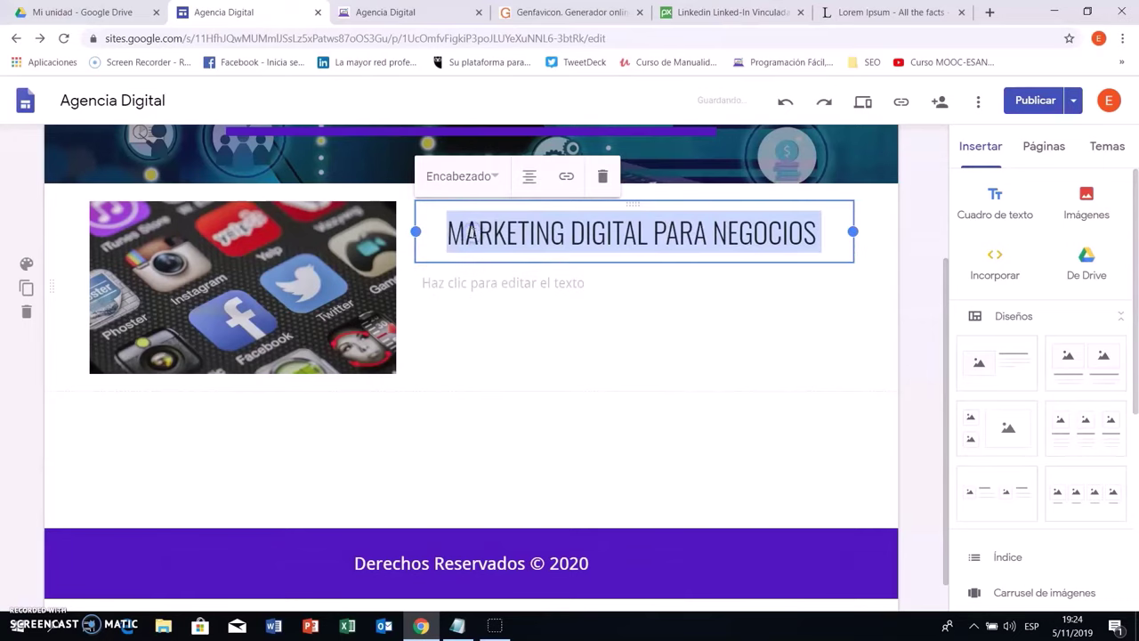
left_click(480, 178)
left_click(466, 264)
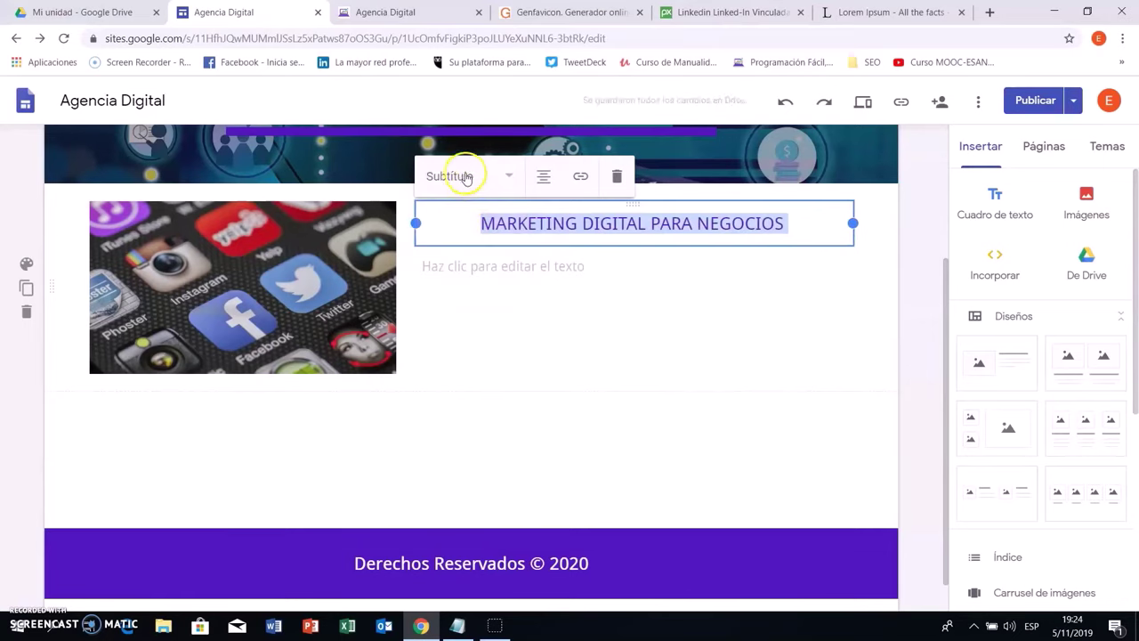
left_click(466, 177)
left_click(552, 271)
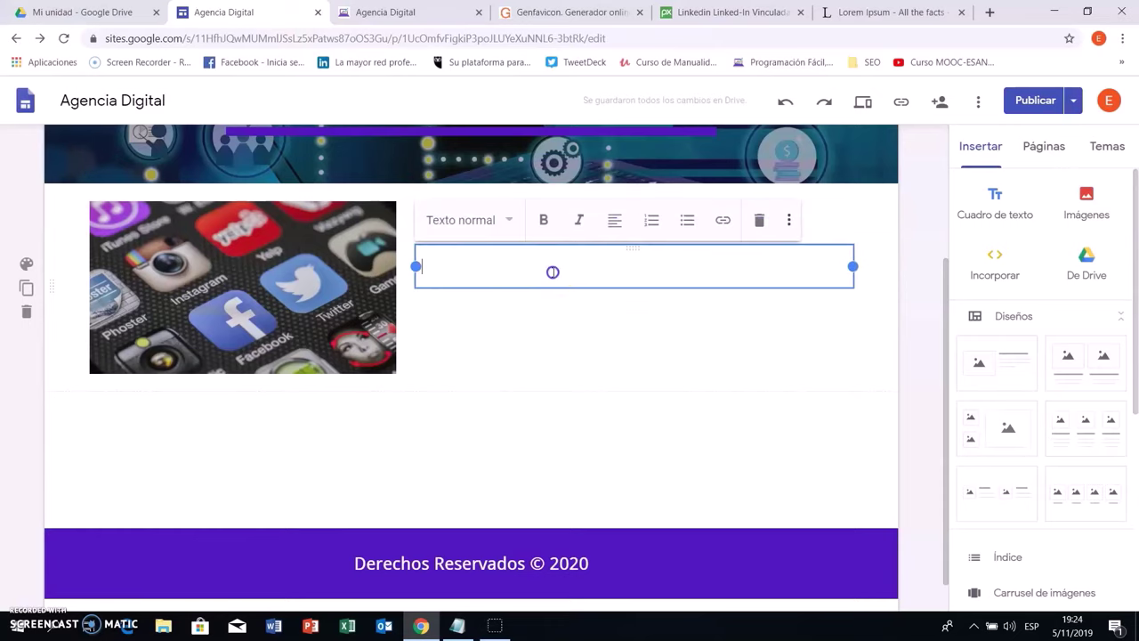
left_click(657, 323)
left_click(555, 270)
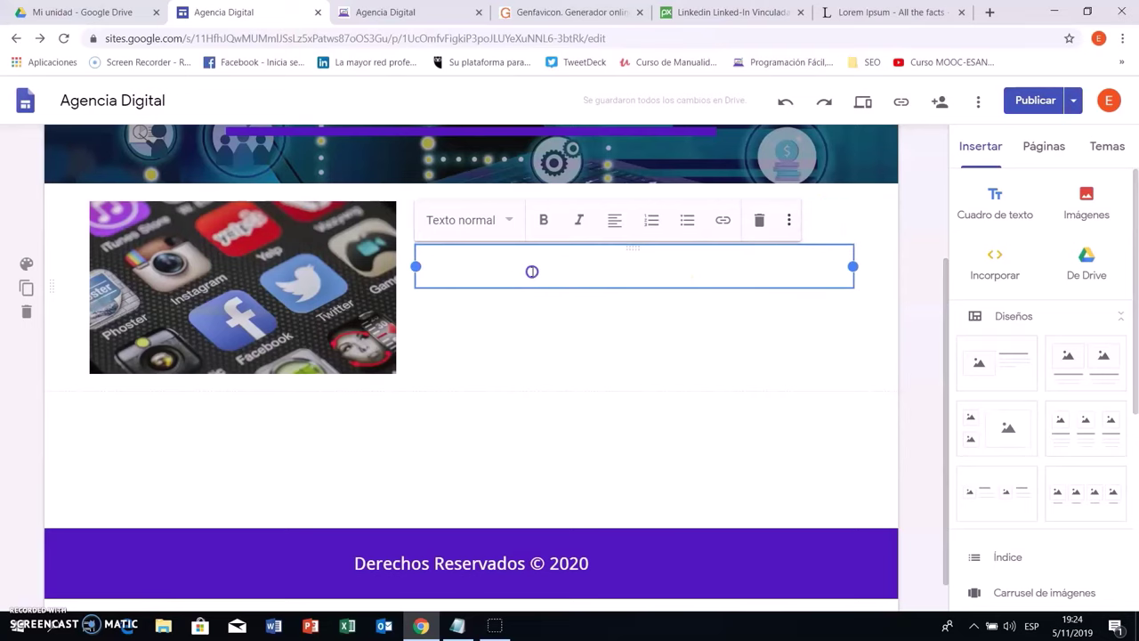
Step: Paste the first Lorem Ipsum paragraph from lipsum.com into the section's text box
left_click(859, 12)
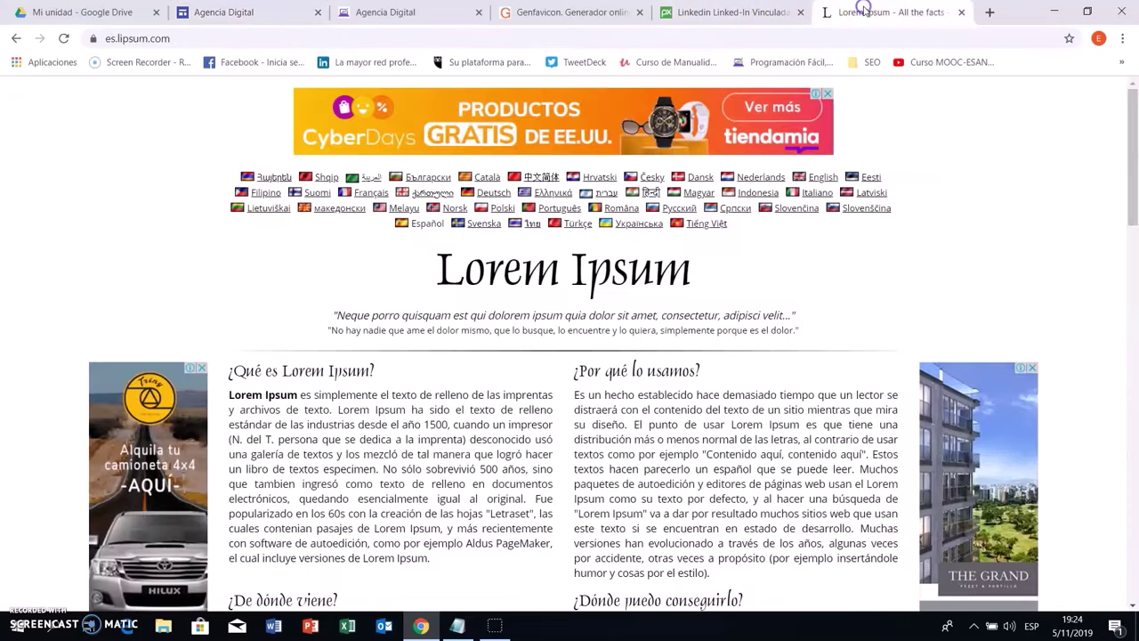
scroll(363, 450, "down", 1)
left_click_drag(431, 485, 229, 325)
right_click(253, 325)
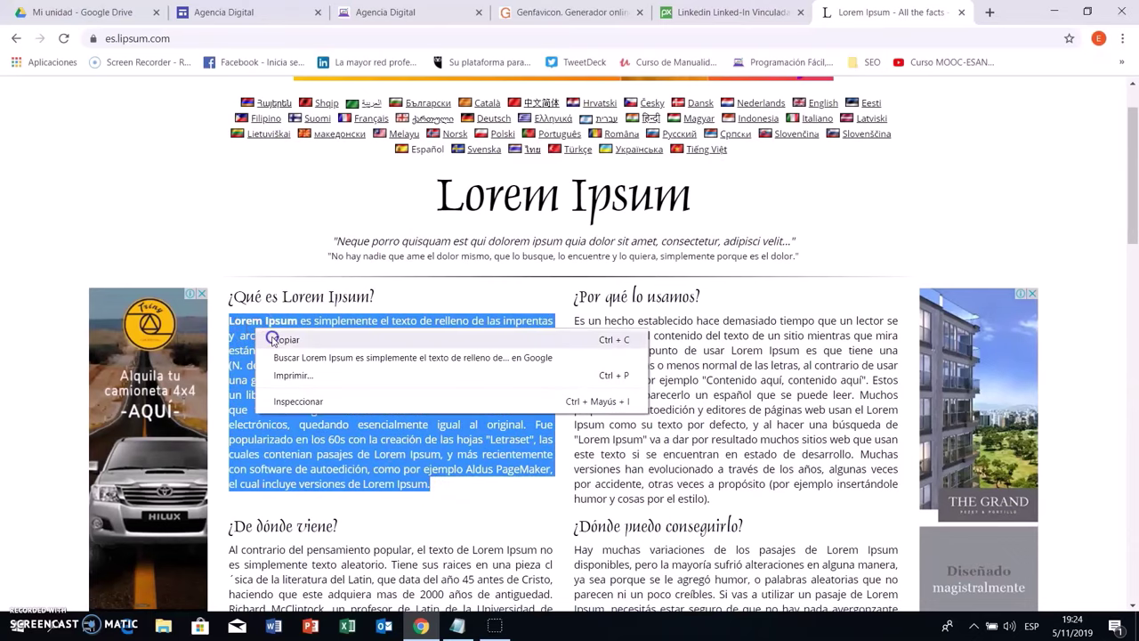
left_click(272, 335)
left_click(276, 9)
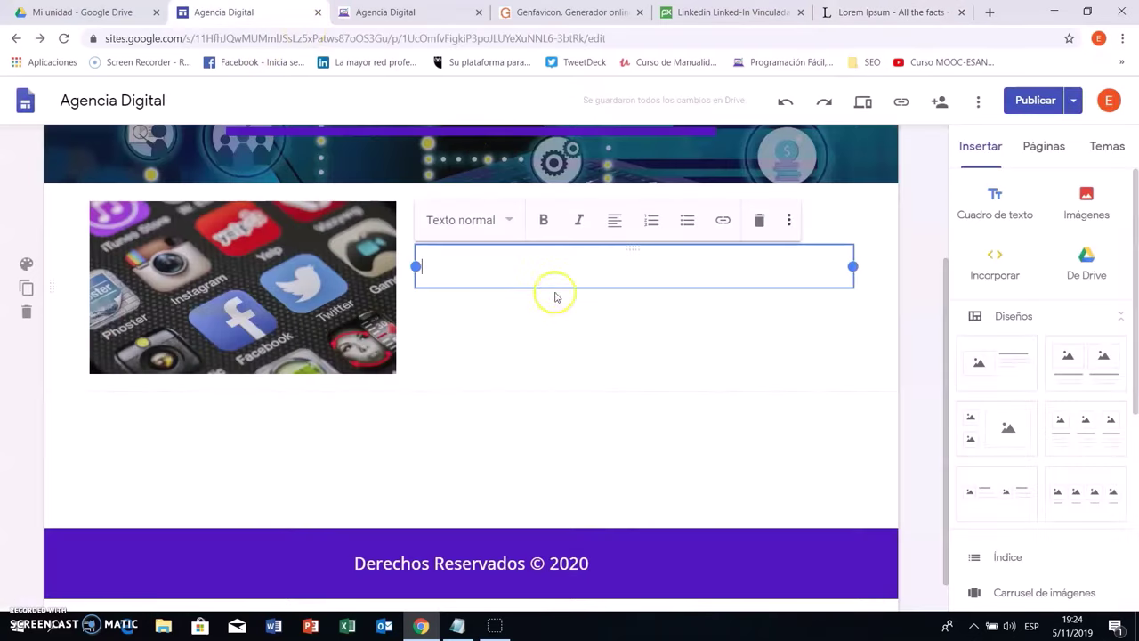
right_click(514, 268)
left_click(561, 388)
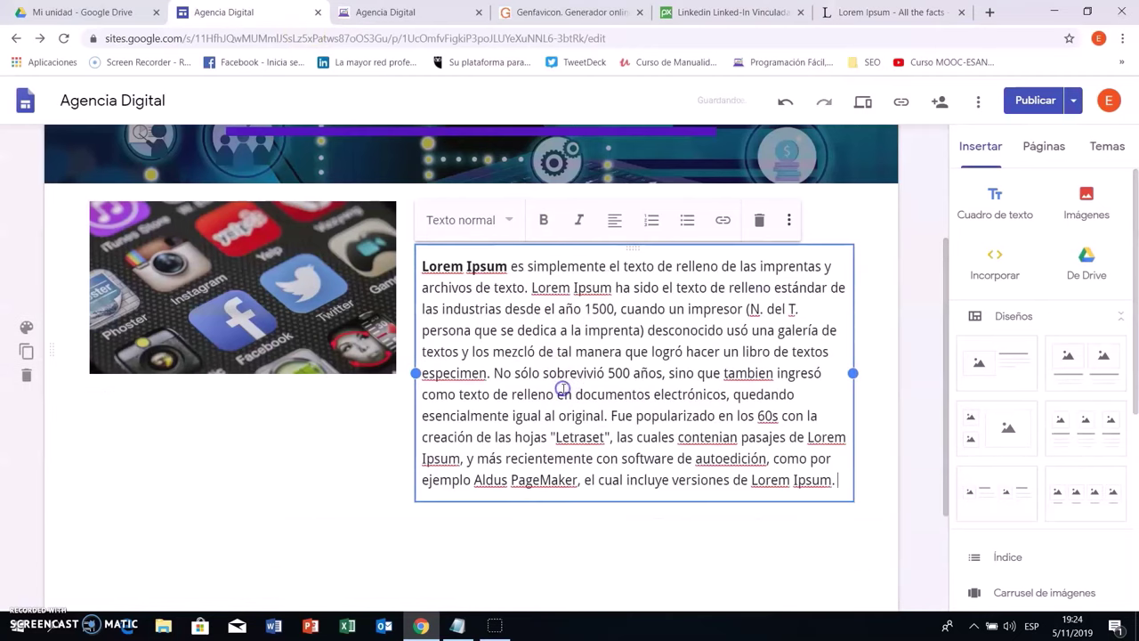
Step: Stretch the phone-apps image taller to match the paragraph and review the section
left_click(324, 368)
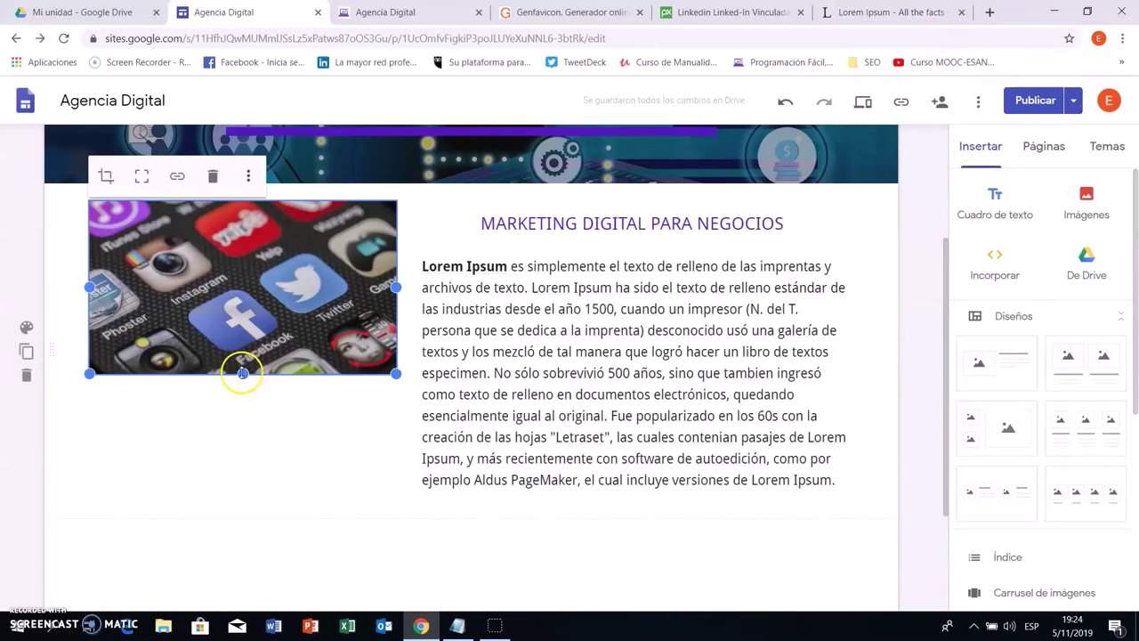
left_click_drag(241, 373, 242, 497)
left_click(678, 392)
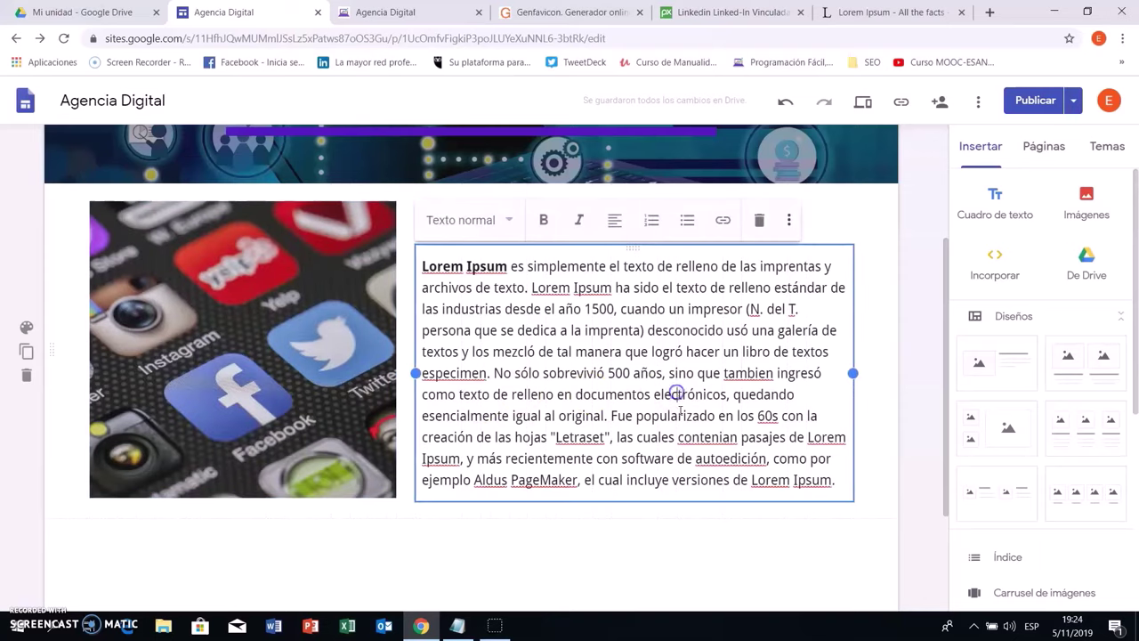
left_click(706, 571)
scroll(679, 552, "up", 2)
scroll(711, 498, "down", 2)
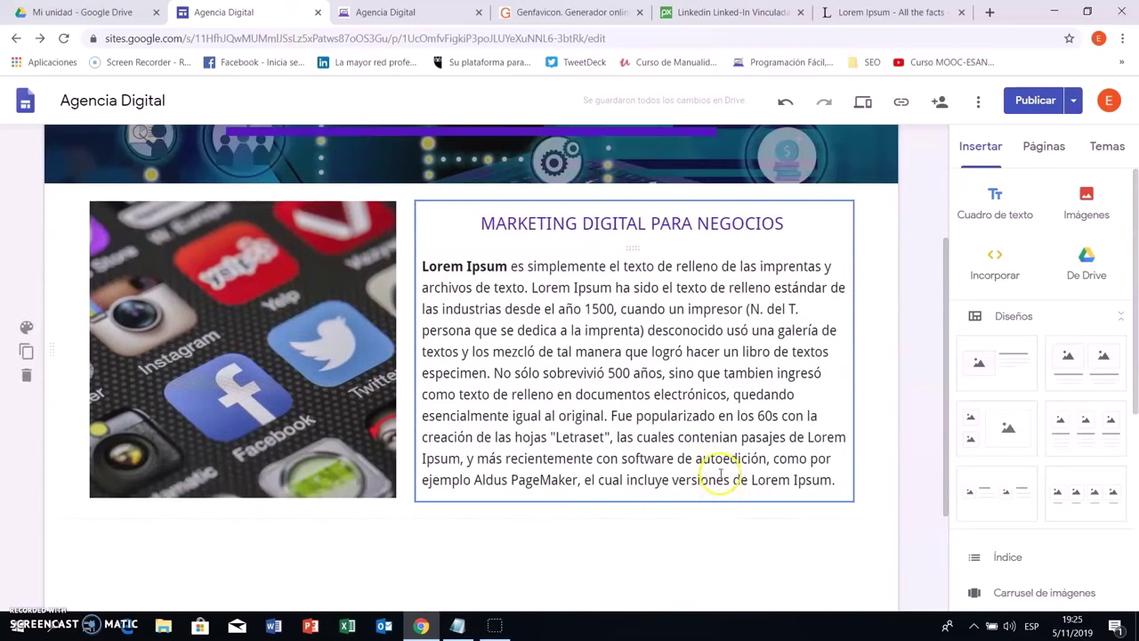
left_click(740, 223)
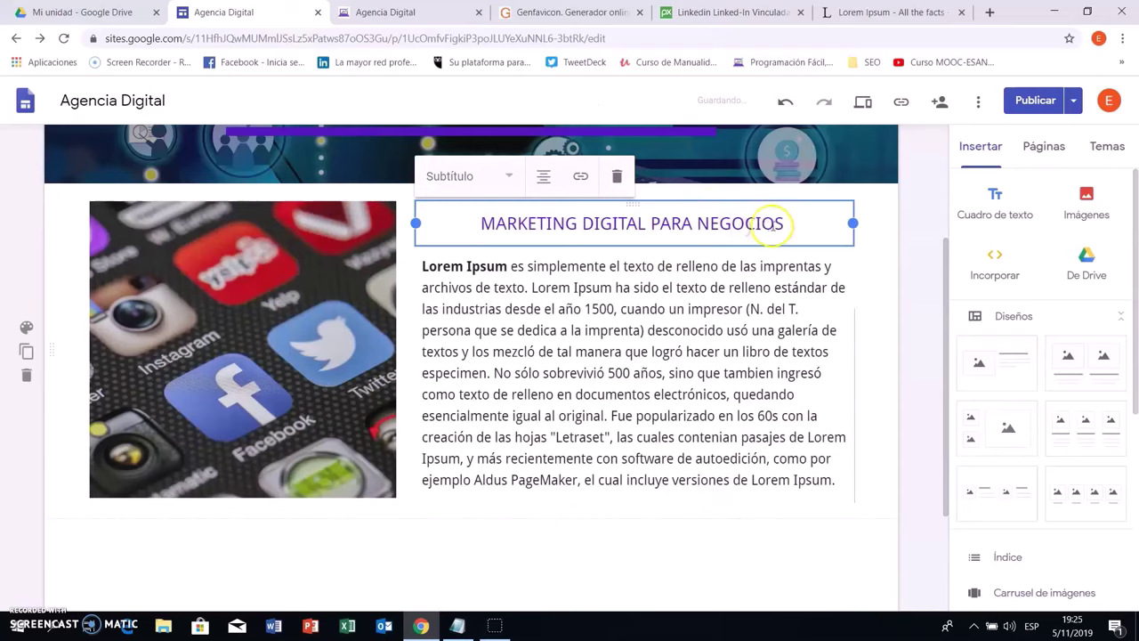
left_click_drag(786, 223, 528, 224)
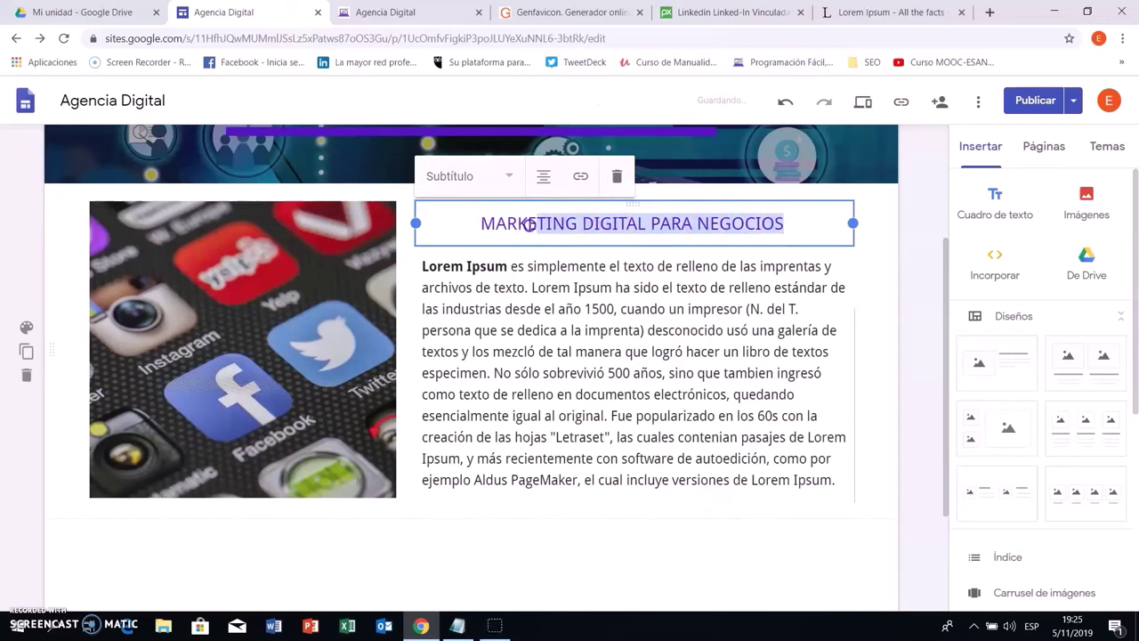
left_click(642, 530)
scroll(729, 472, "up", 1)
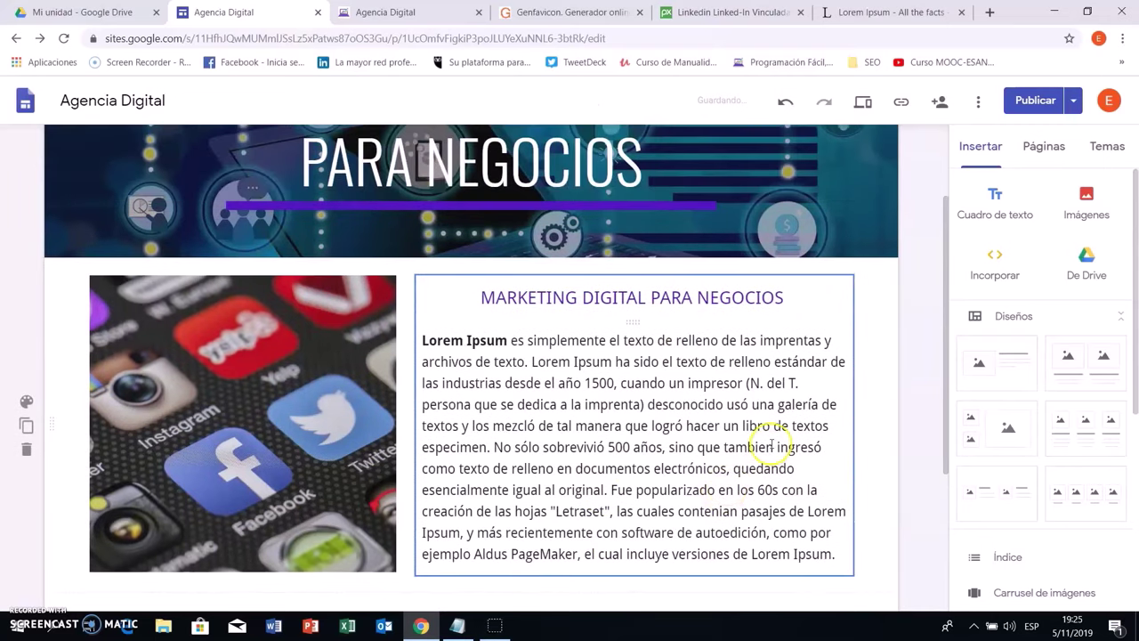
scroll(771, 444, "up", 1)
scroll(772, 442, "up", 1)
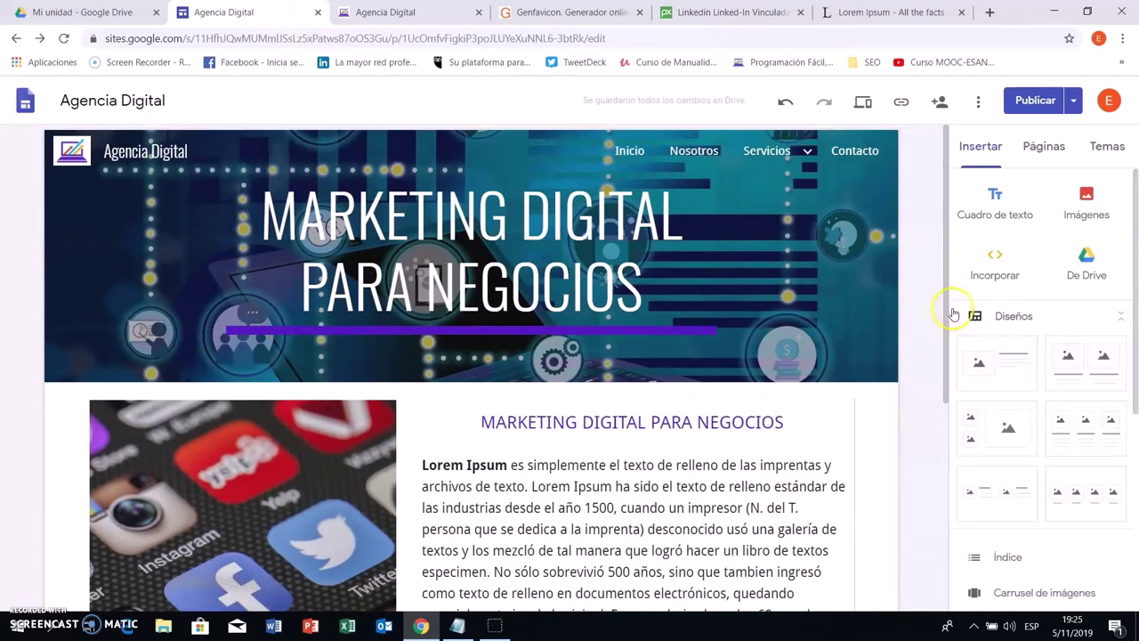
Step: Insert an image-and-text layout on the Publicidad en Redes Sociales page
mouse_move(805, 153)
left_click(801, 227)
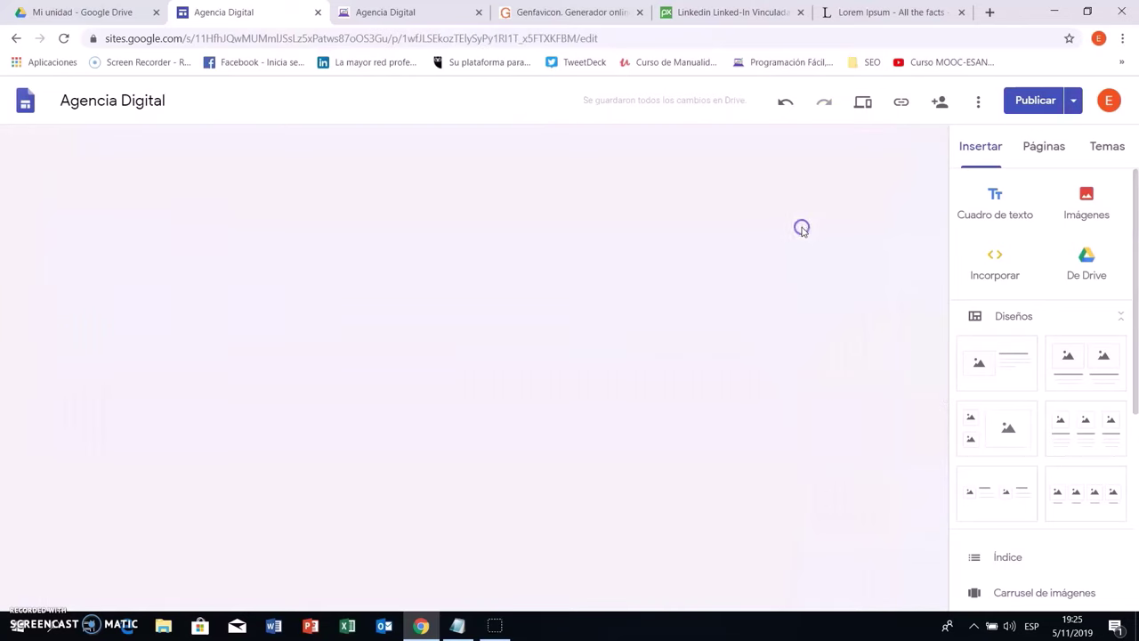
scroll(783, 362, "down", 1)
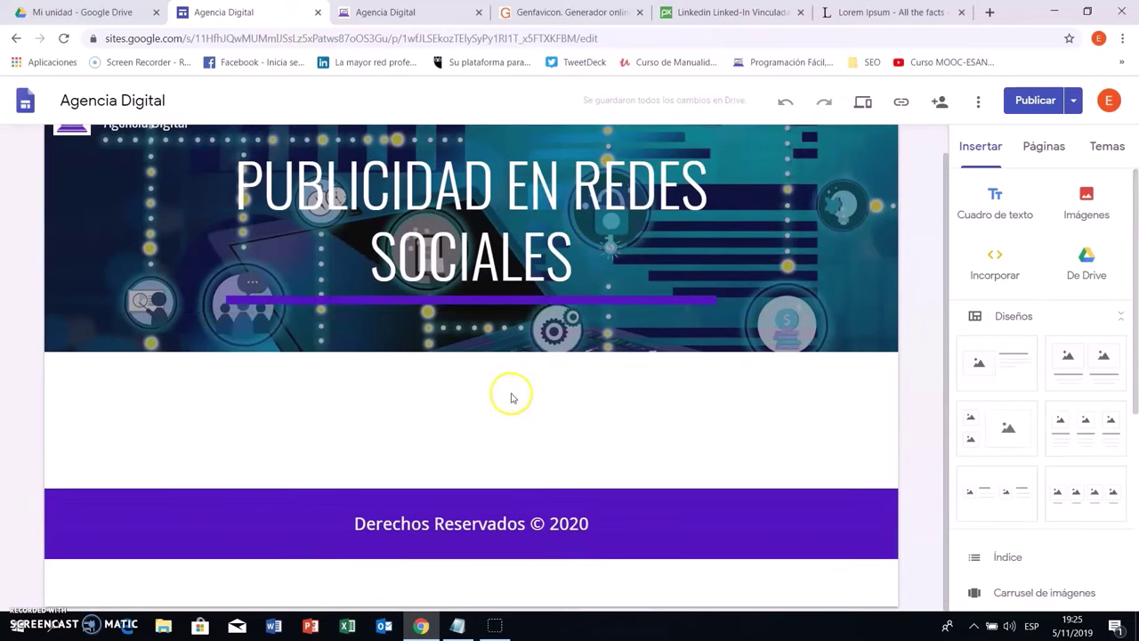
left_click(987, 364)
key("ctrl+Tab")
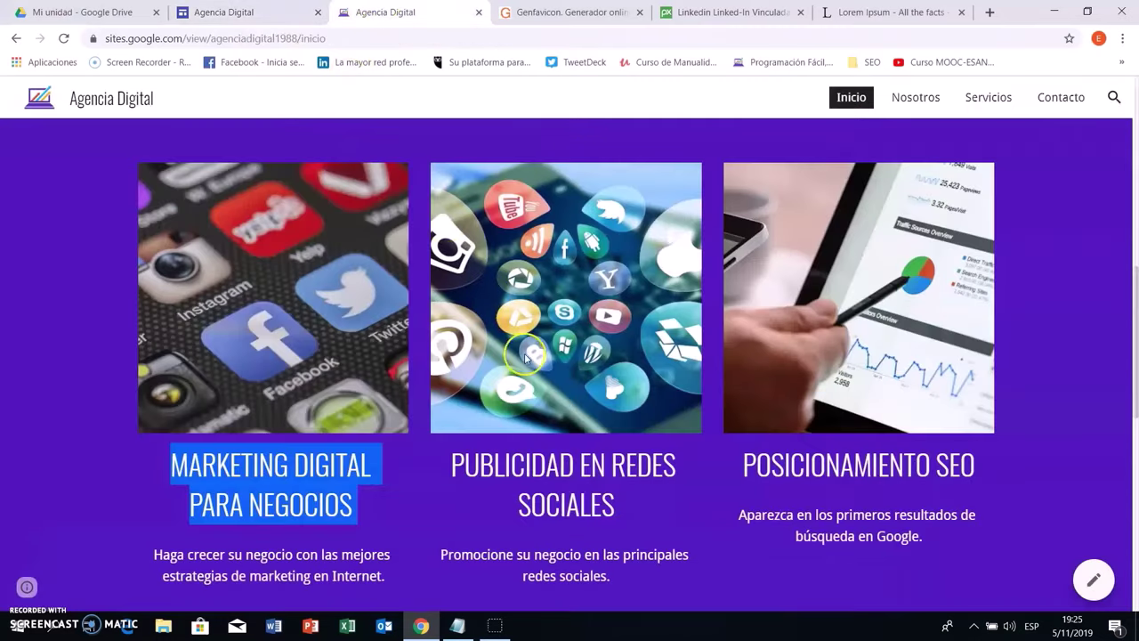
key("ctrl+shift+Tab")
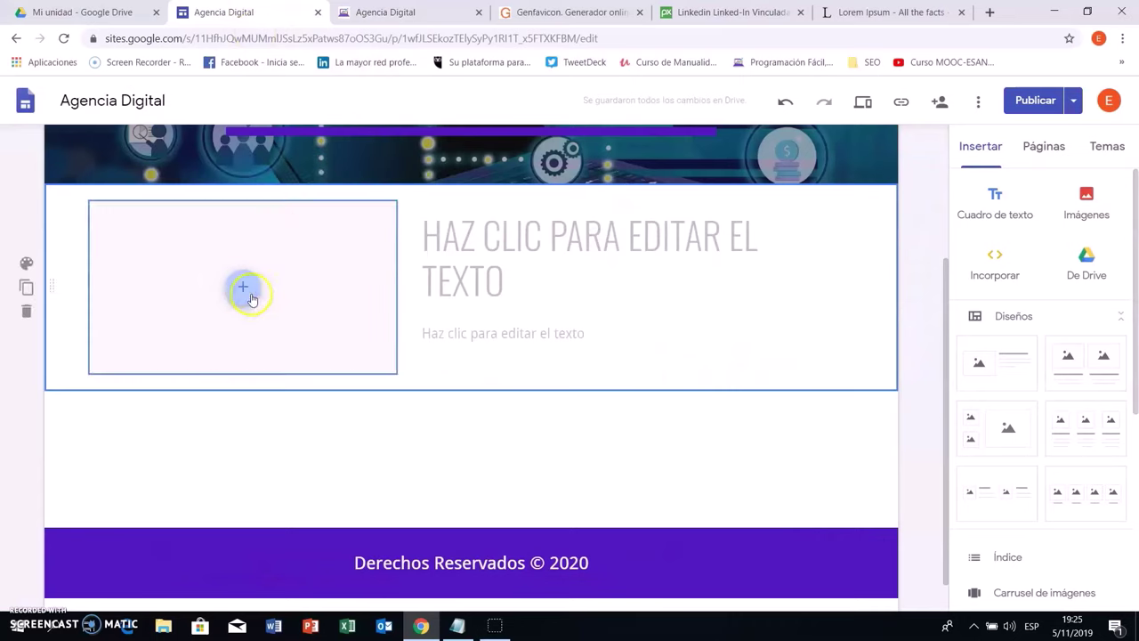
Step: Upload the social-media icons photo into the image slot, then view the published site
left_click(242, 287)
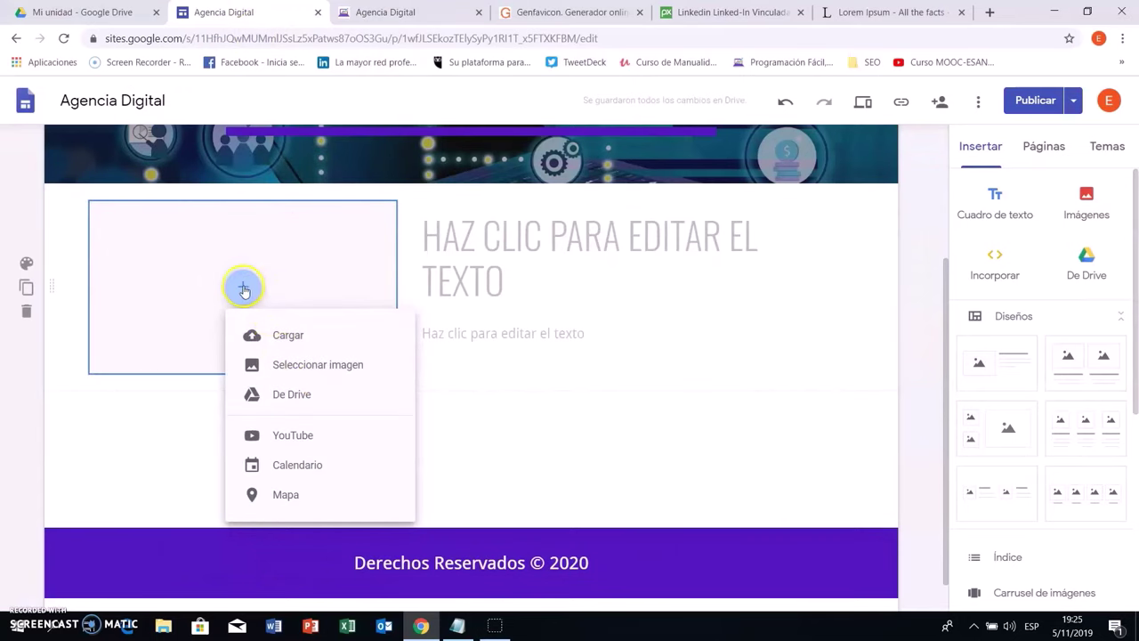
left_click(283, 343)
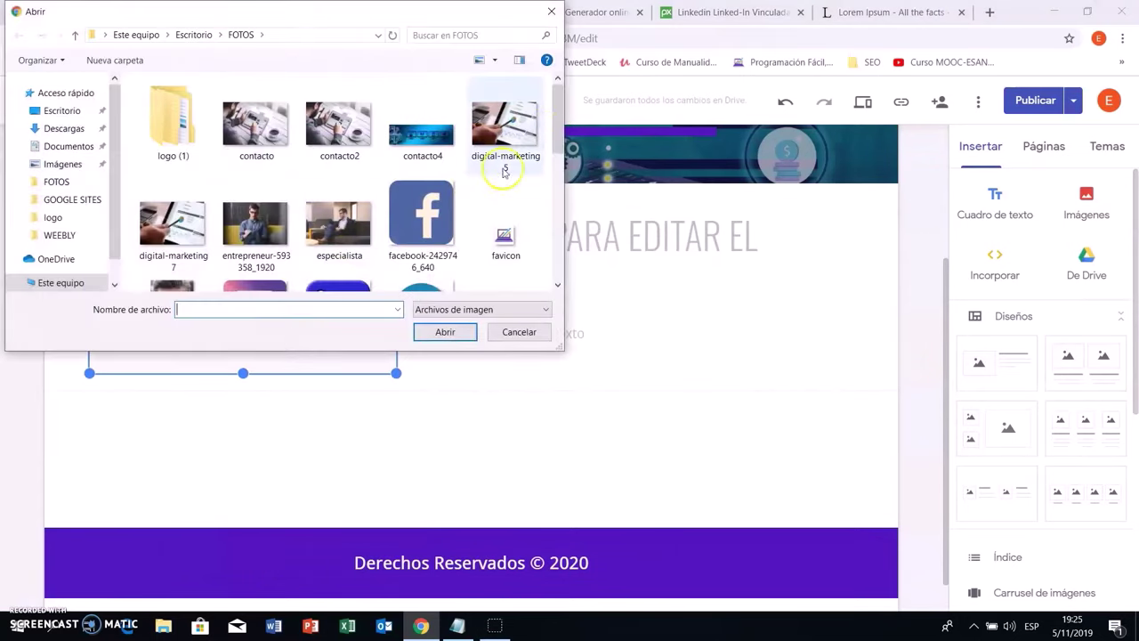
left_click_drag(560, 125, 560, 258)
double_click(503, 149)
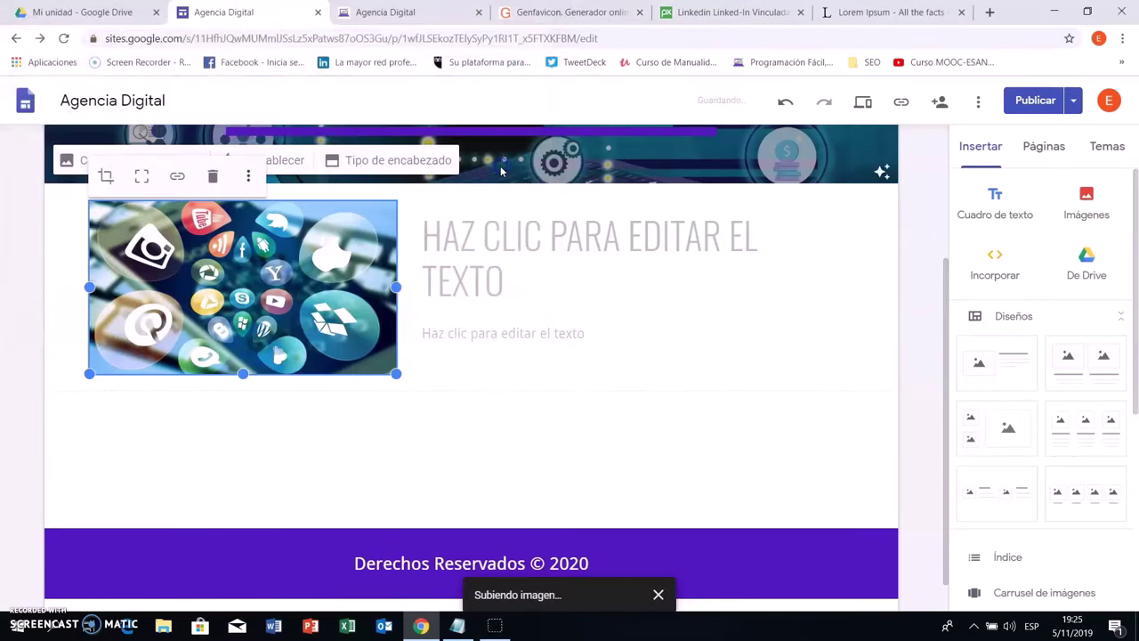
left_click(420, 14)
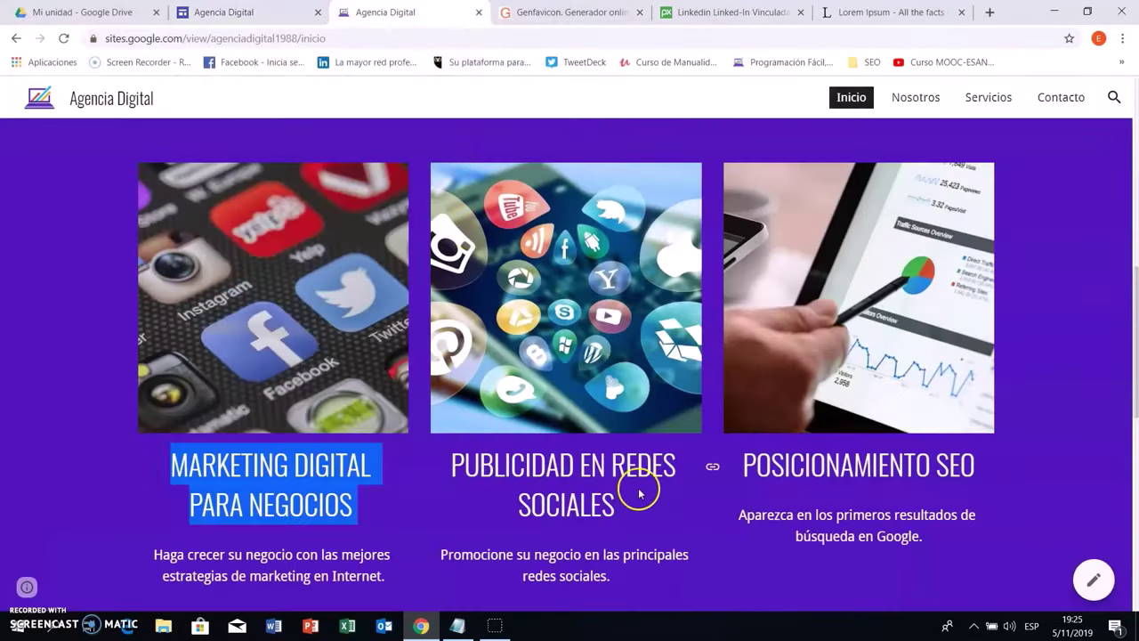
Step: Copy 'PUBLICIDAD EN REDES SOCIALES' from the live site into the title in Subtítulo style
left_click_drag(639, 492, 466, 460)
right_click(457, 461)
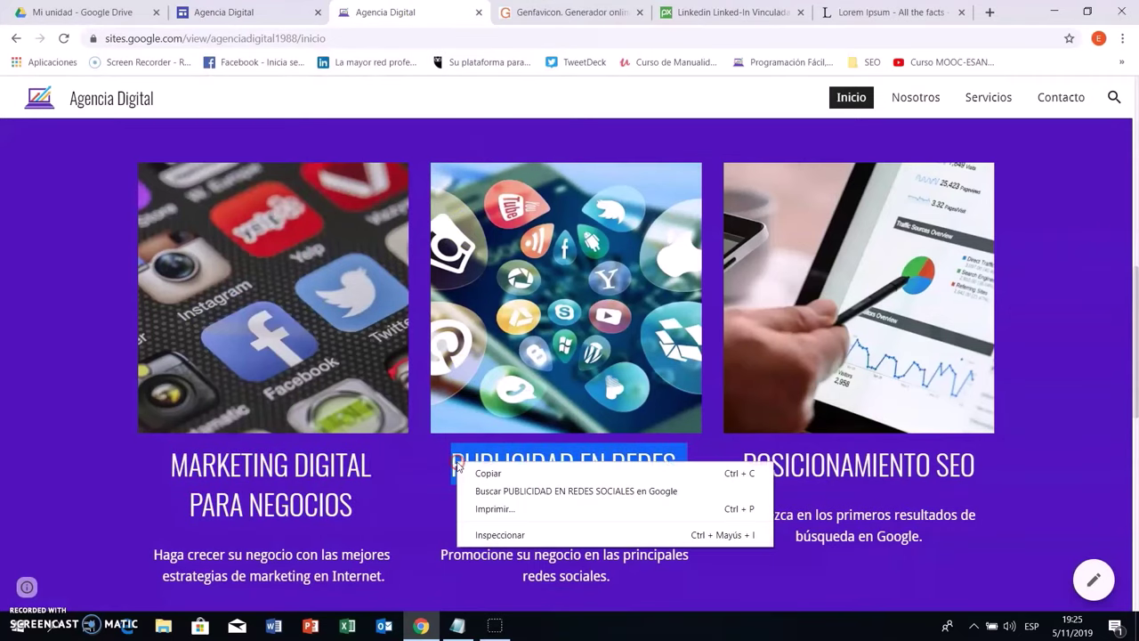
left_click(481, 470)
left_click(233, 12)
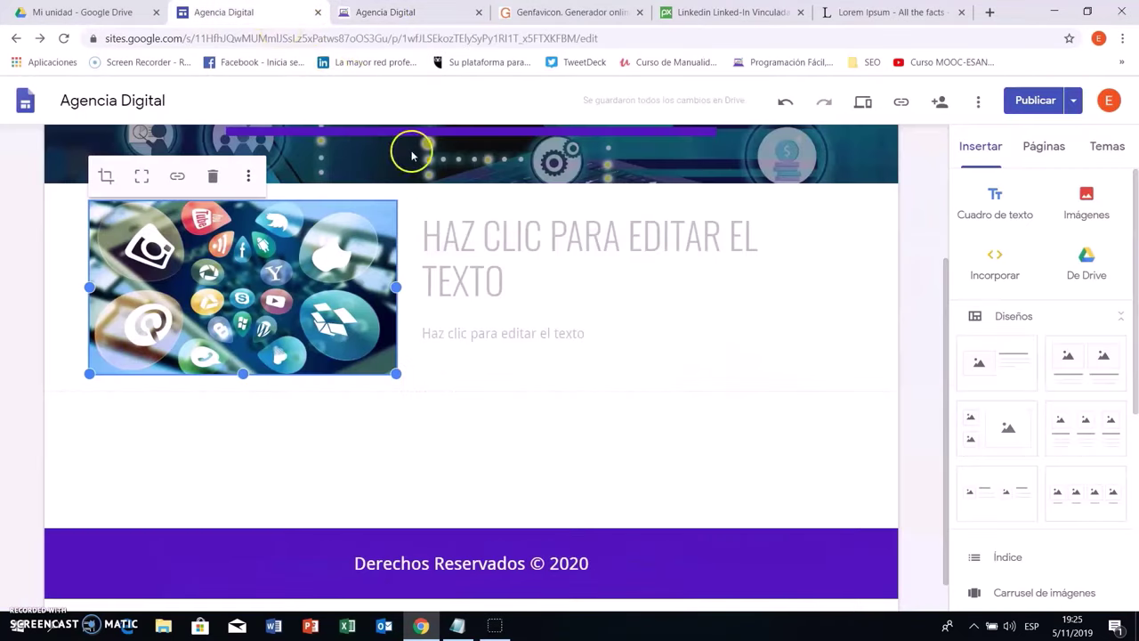
left_click(536, 234)
right_click(537, 234)
left_click(591, 356)
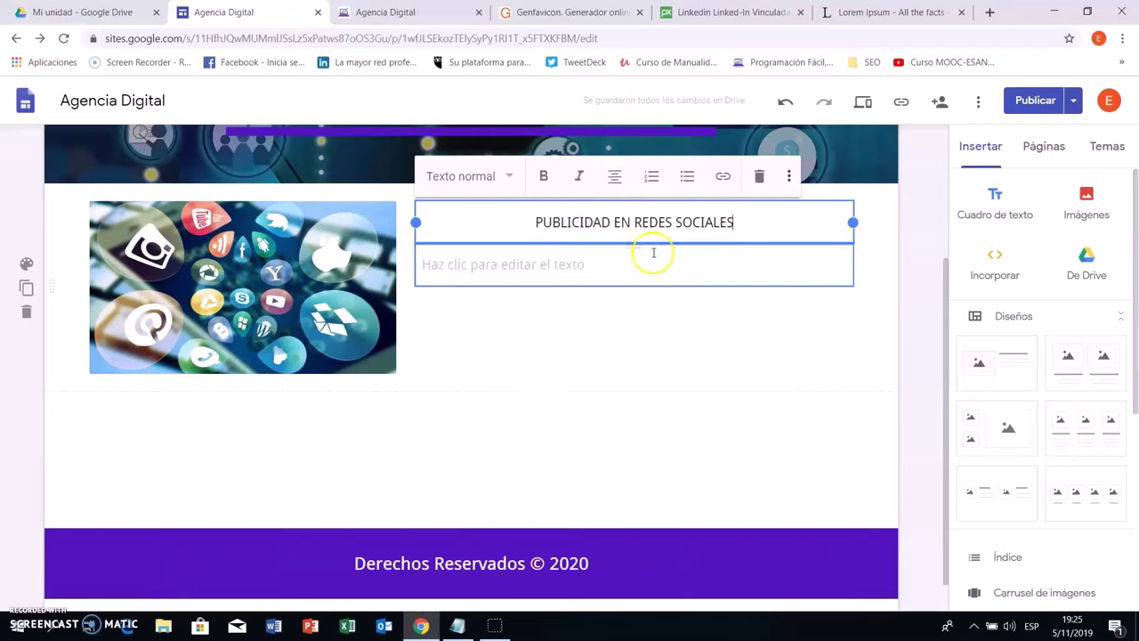
left_click(481, 177)
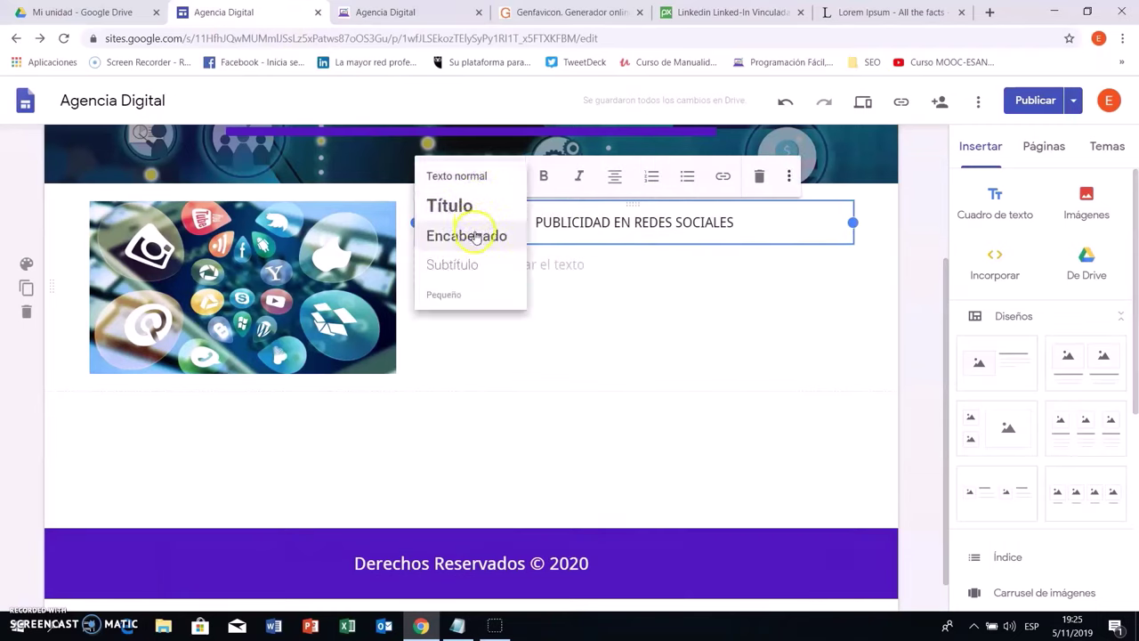
left_click(472, 262)
Step: Paste the Lorem Ipsum paragraph into the section's text box
left_click(549, 274)
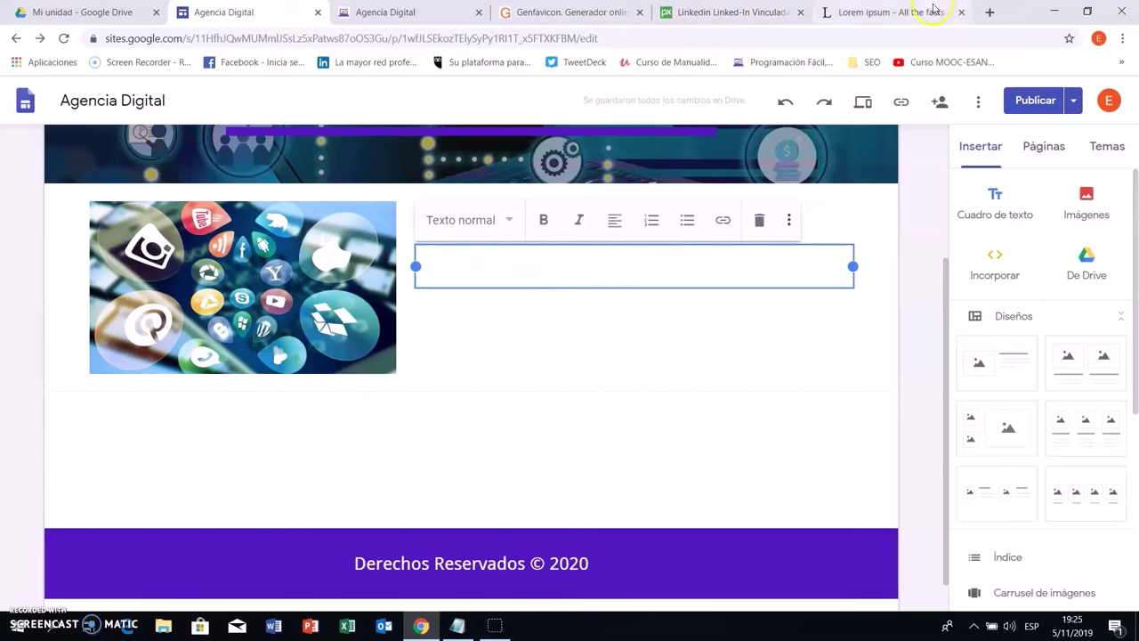
left_click(885, 12)
right_click(457, 364)
left_click(473, 370)
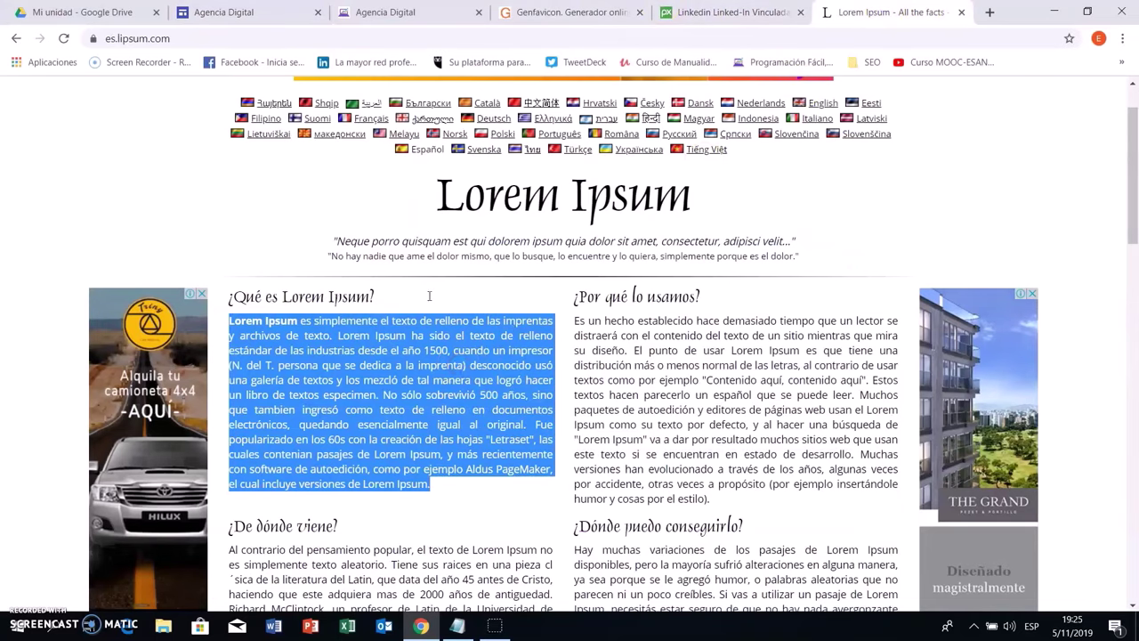
left_click(224, 12)
right_click(494, 261)
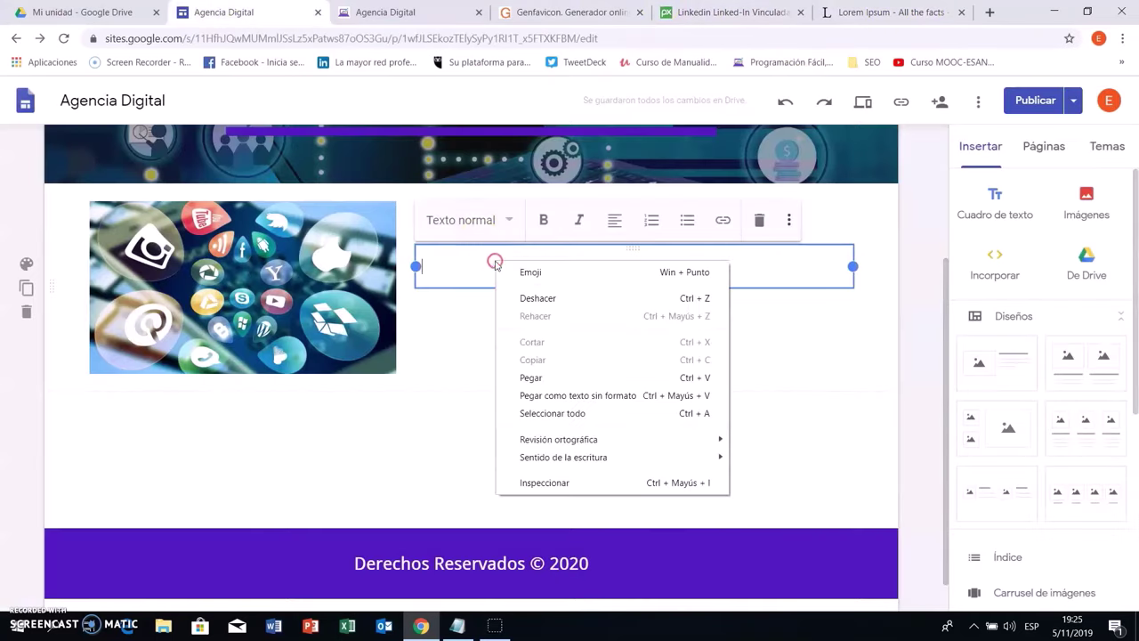
left_click(542, 374)
Step: Stretch the social-media icons image taller to match the text
left_click(259, 360)
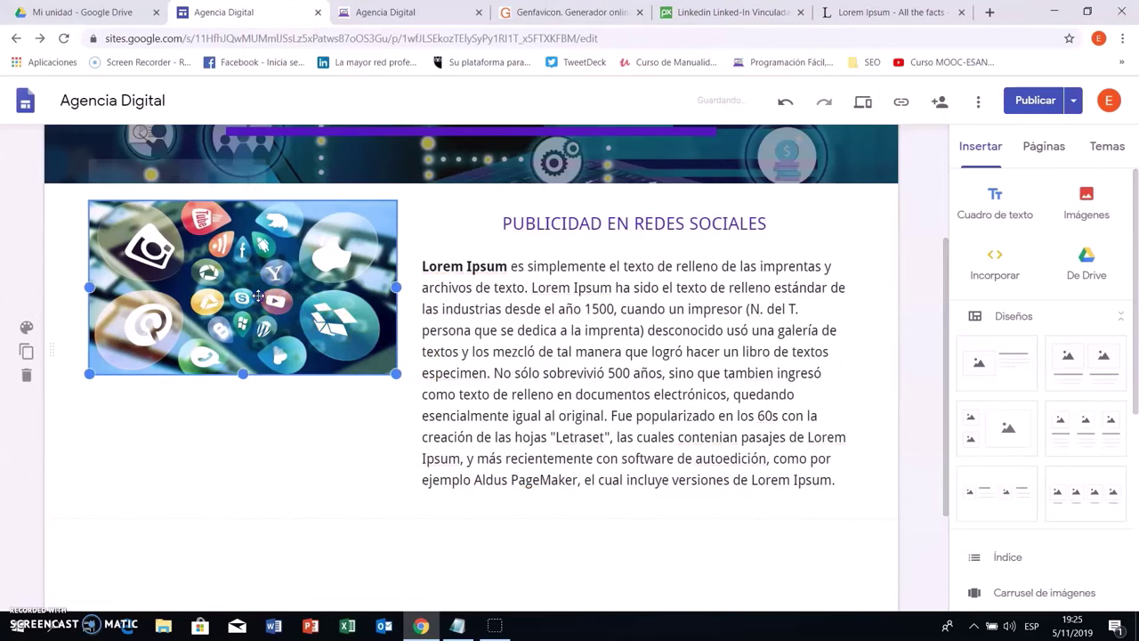
left_click_drag(241, 375, 242, 499)
left_click(626, 538)
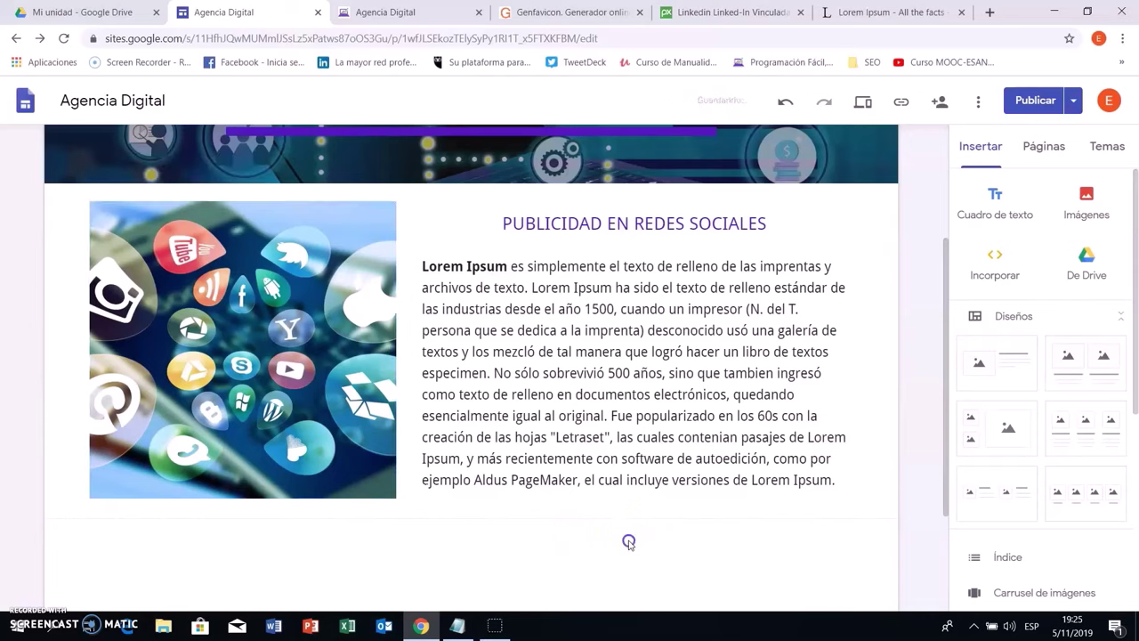
scroll(742, 326, "up", 3)
Step: Insert an image-and-text layout on the Posicionamiento SEO page
mouse_move(782, 152)
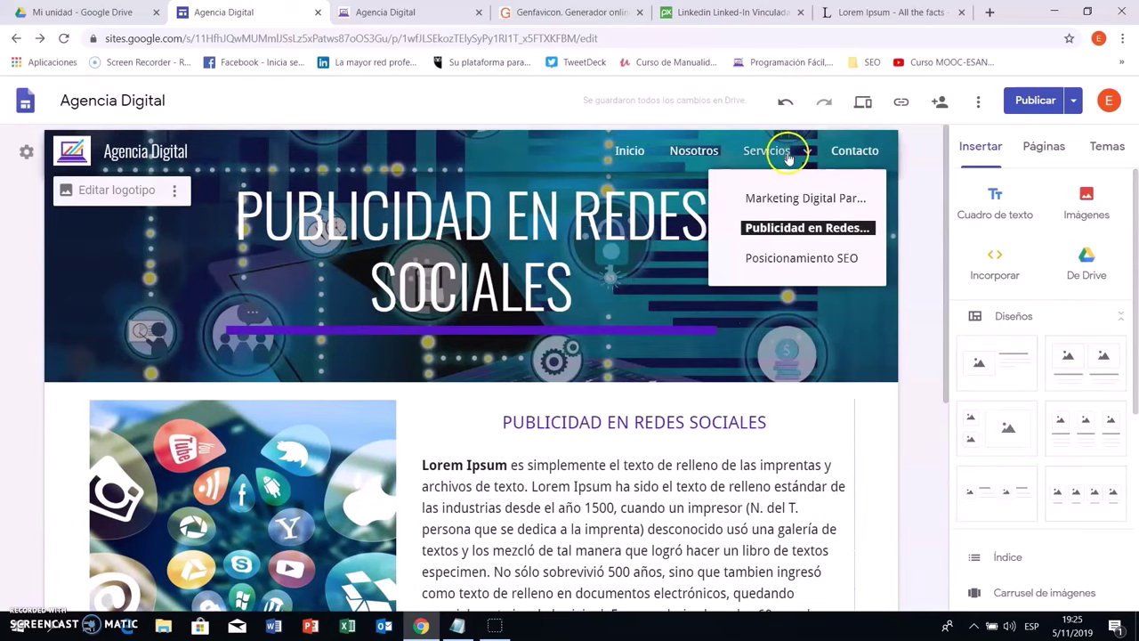
left_click(805, 257)
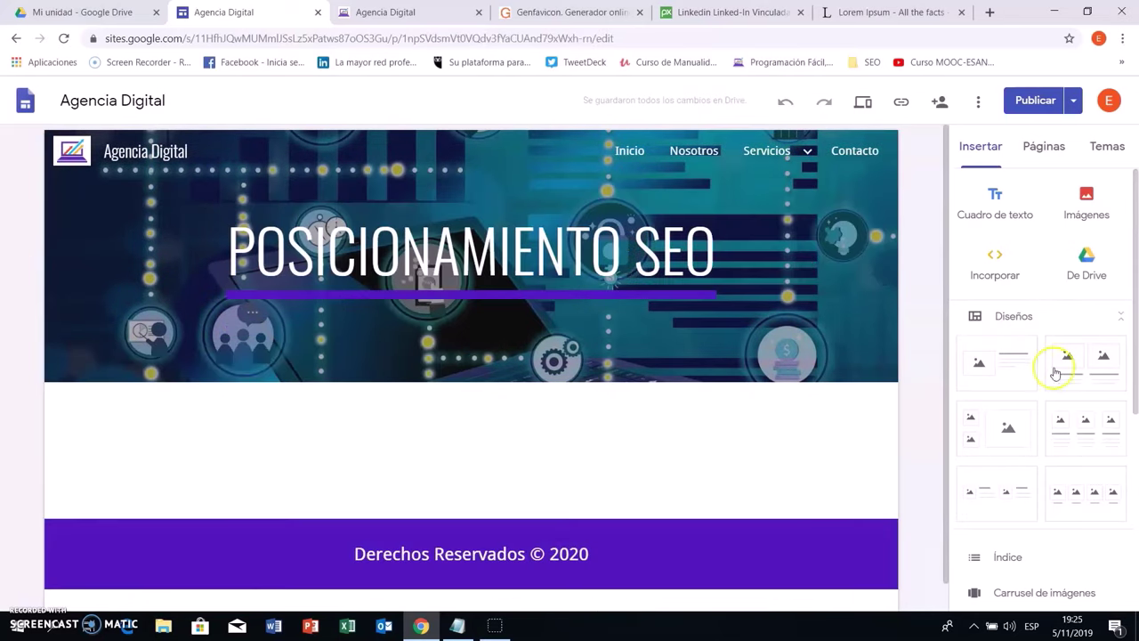
left_click(1010, 373)
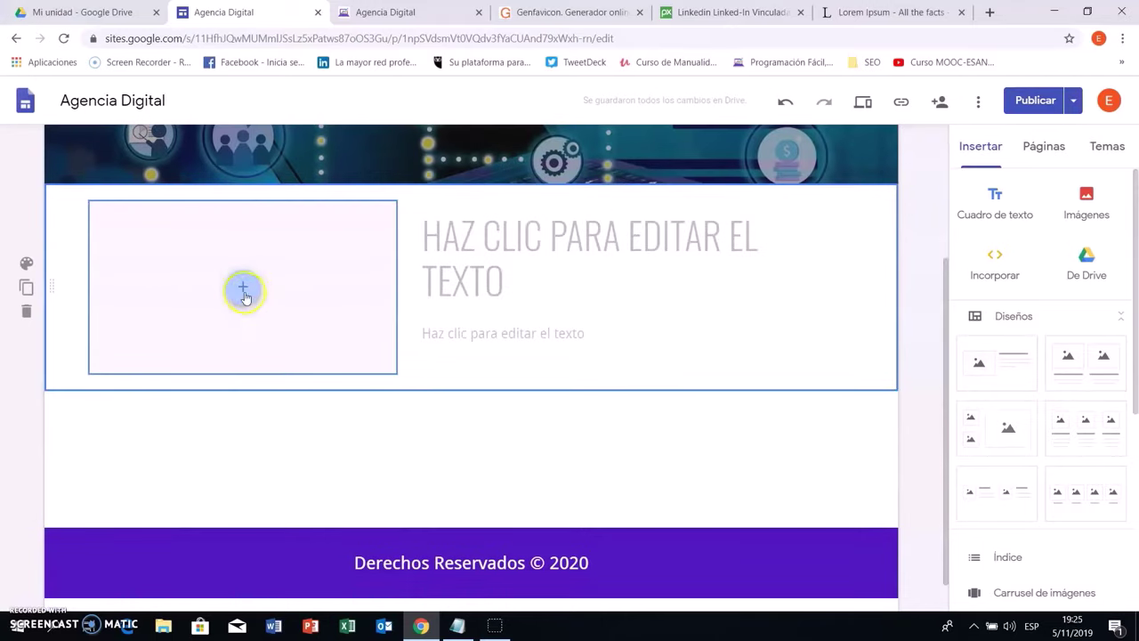
left_click(395, 11)
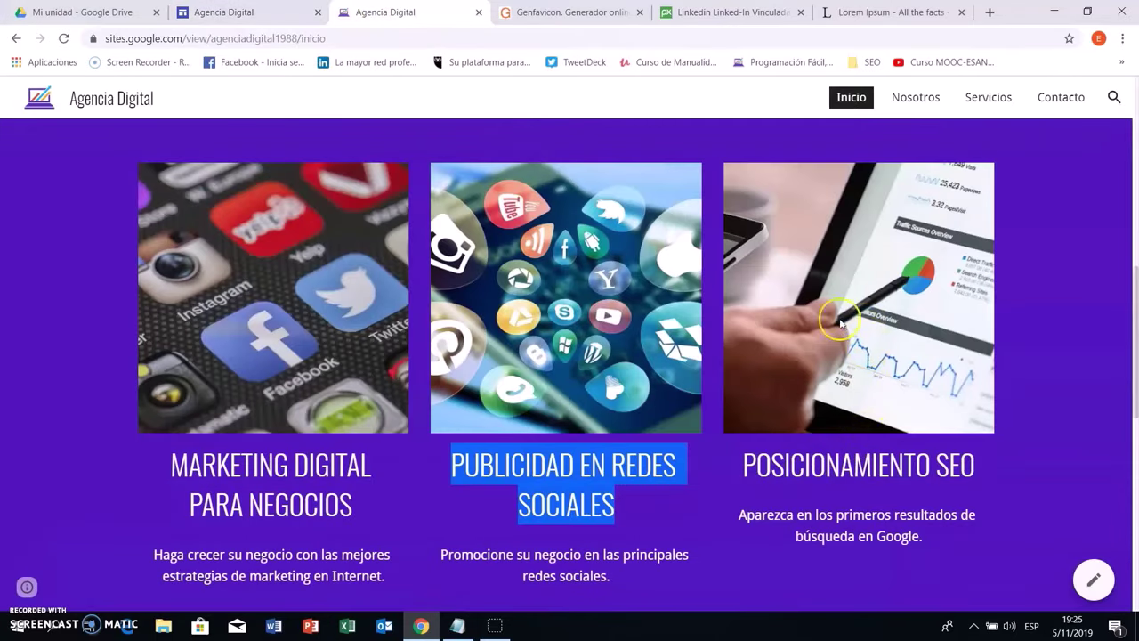
left_click(258, 11)
Step: Upload the digital-marketing 5 photo into the layout's image slot
left_click(244, 291)
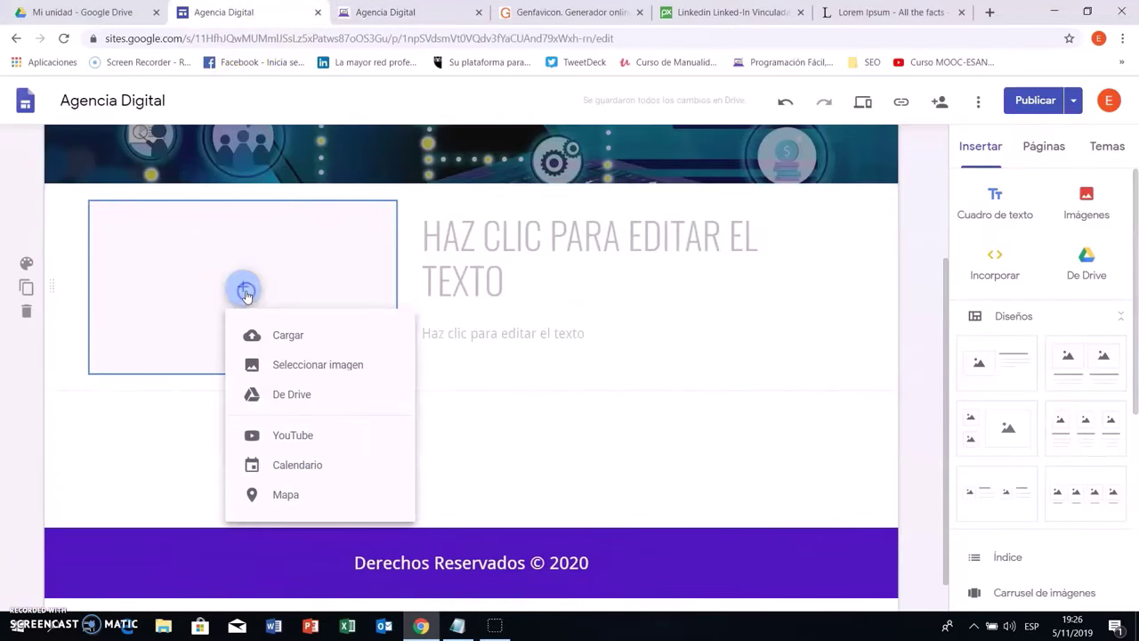
left_click(325, 336)
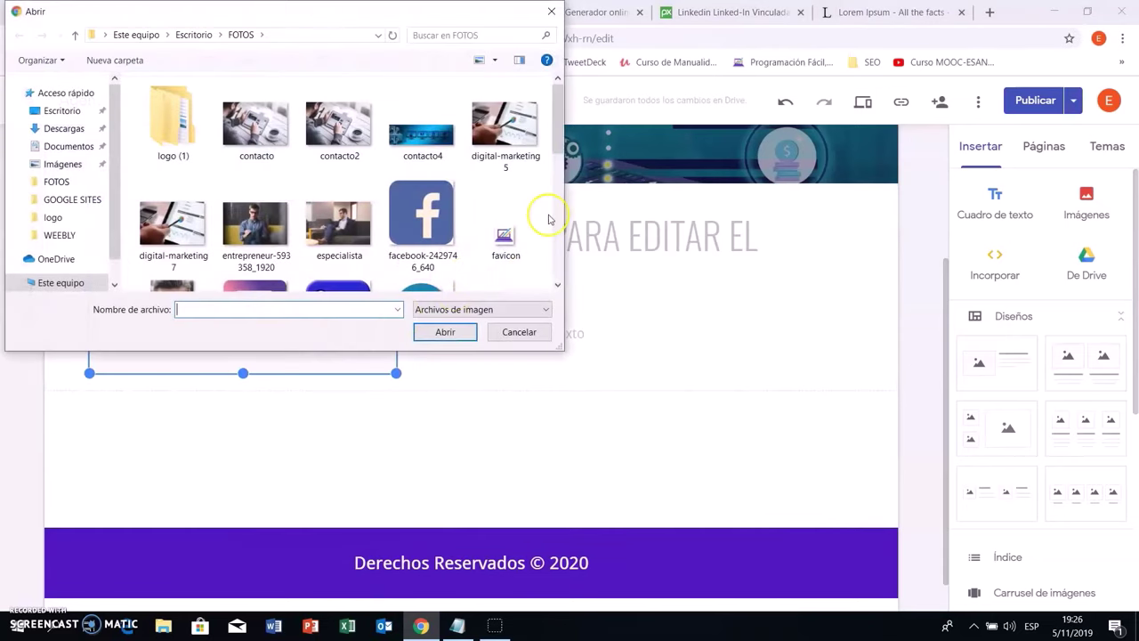
scroll(534, 120, "down", 2)
scroll(534, 120, "up", 2)
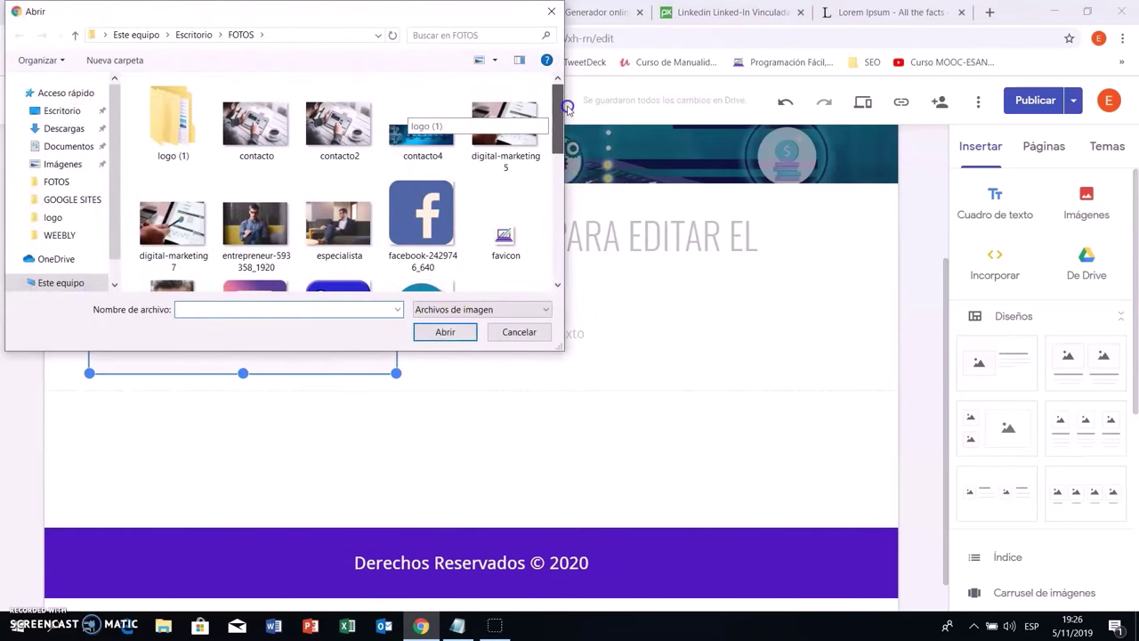
double_click(513, 116)
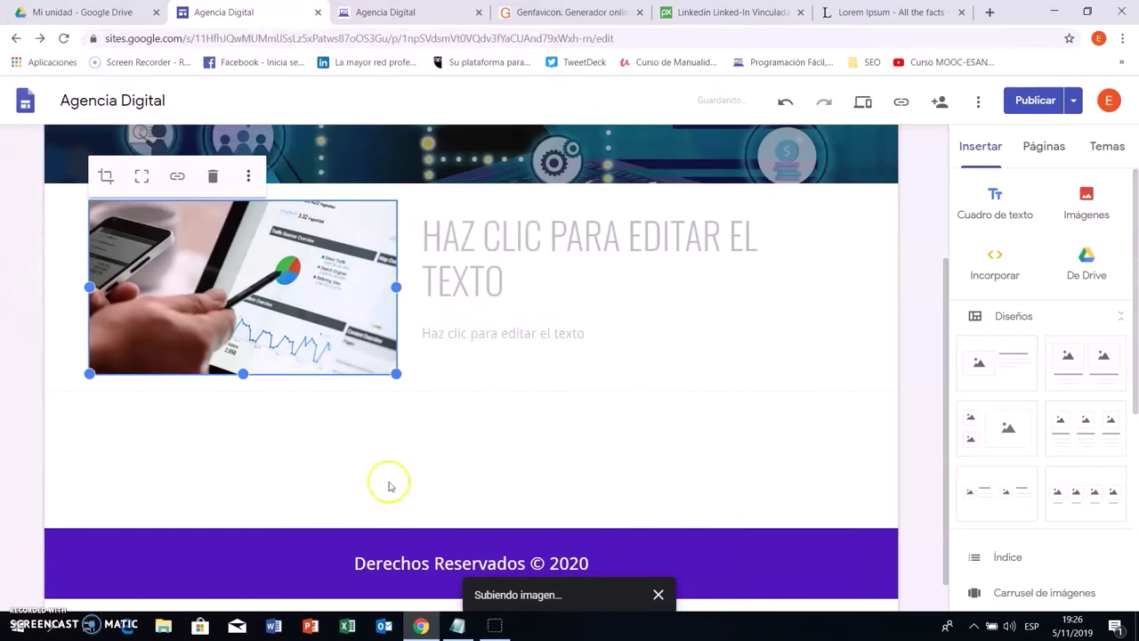
Step: Copy 'POSICIONAMIENTO SEO' from the published site into the title in Subtítulo style
left_click(403, 22)
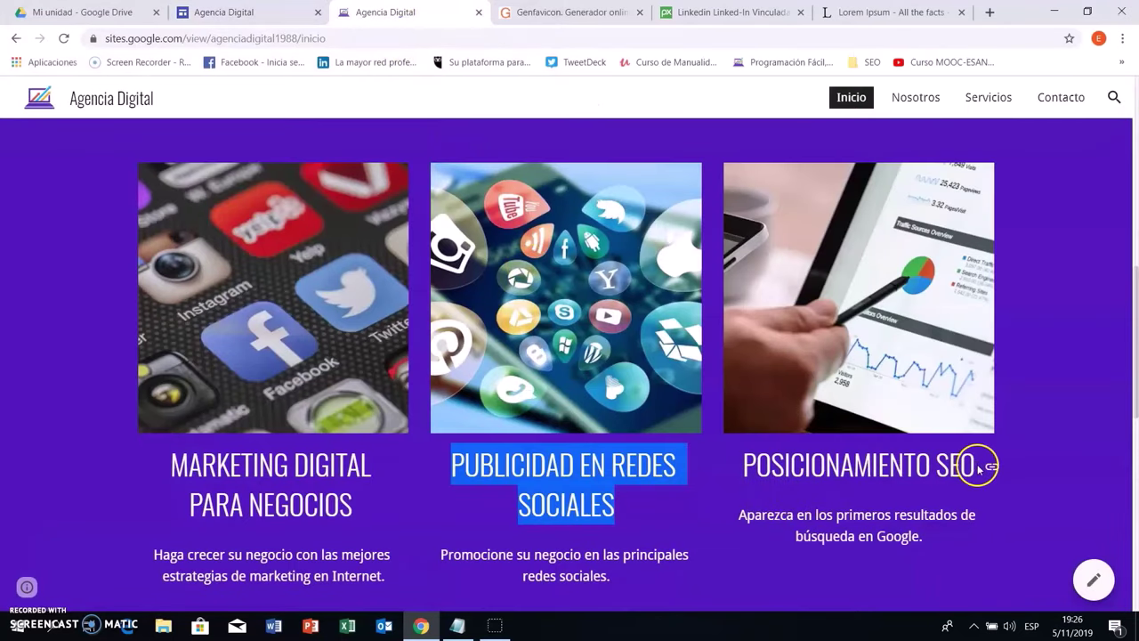
left_click_drag(743, 464, 965, 465)
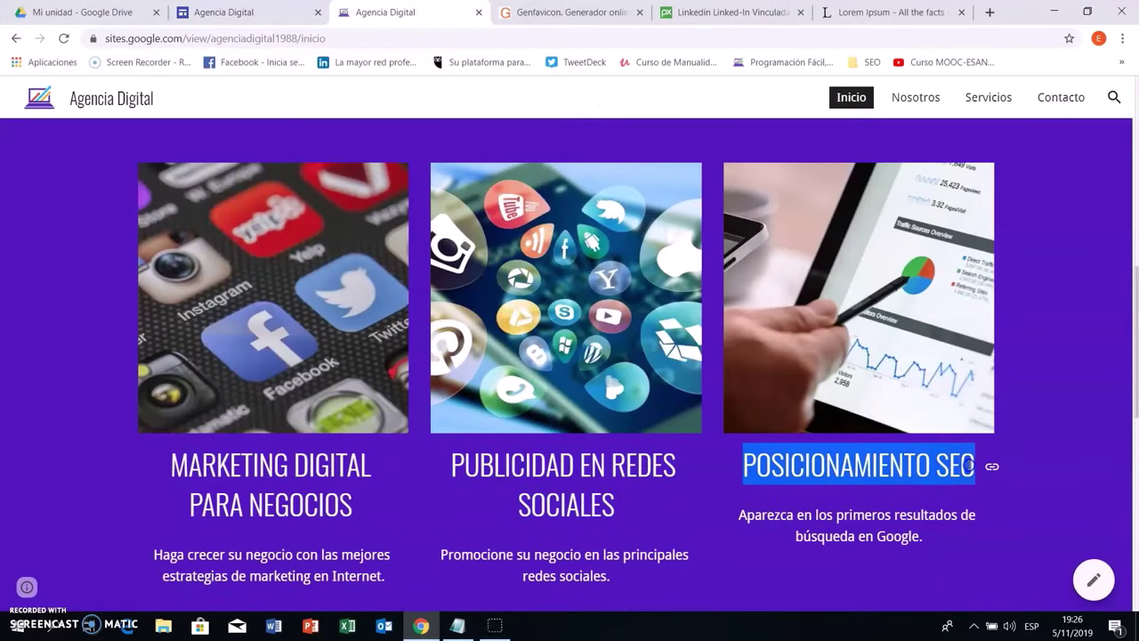
right_click(961, 466)
left_click(948, 473)
left_click(302, 12)
left_click(542, 234)
right_click(543, 235)
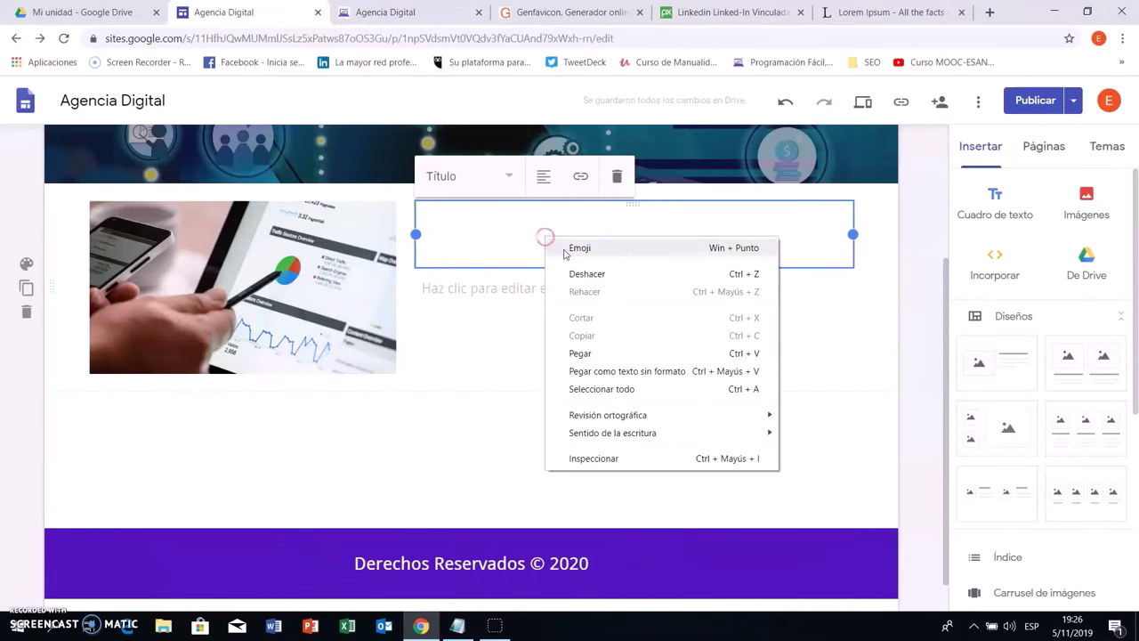
left_click(597, 353)
left_click(472, 176)
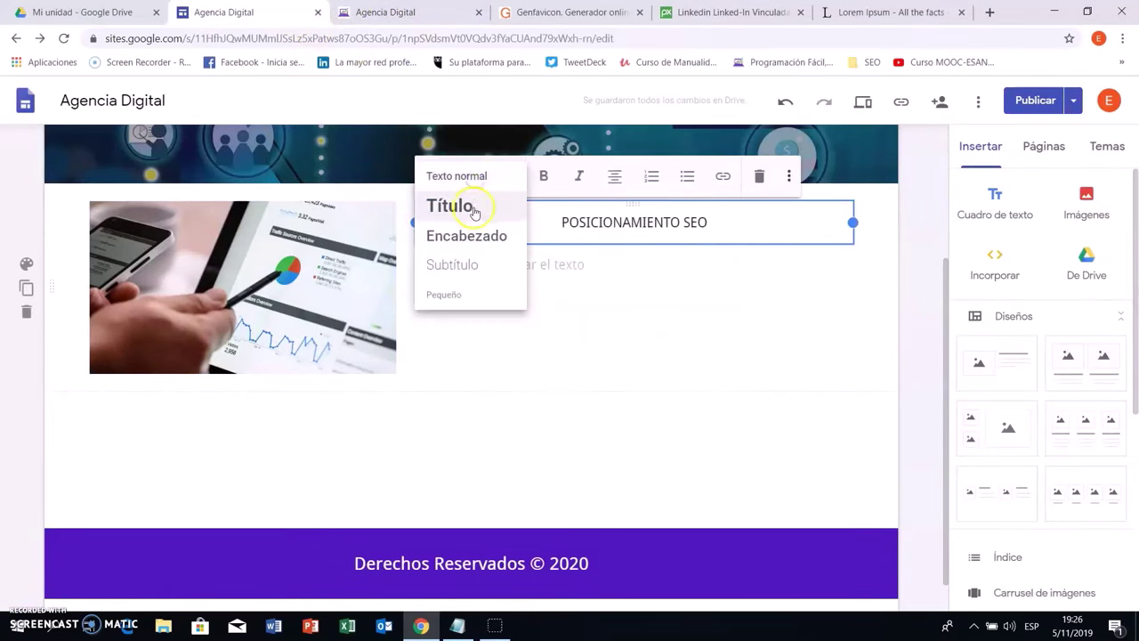
left_click(471, 264)
Step: Paste the Lorem Ipsum paragraph into the section's body text box
left_click(541, 272)
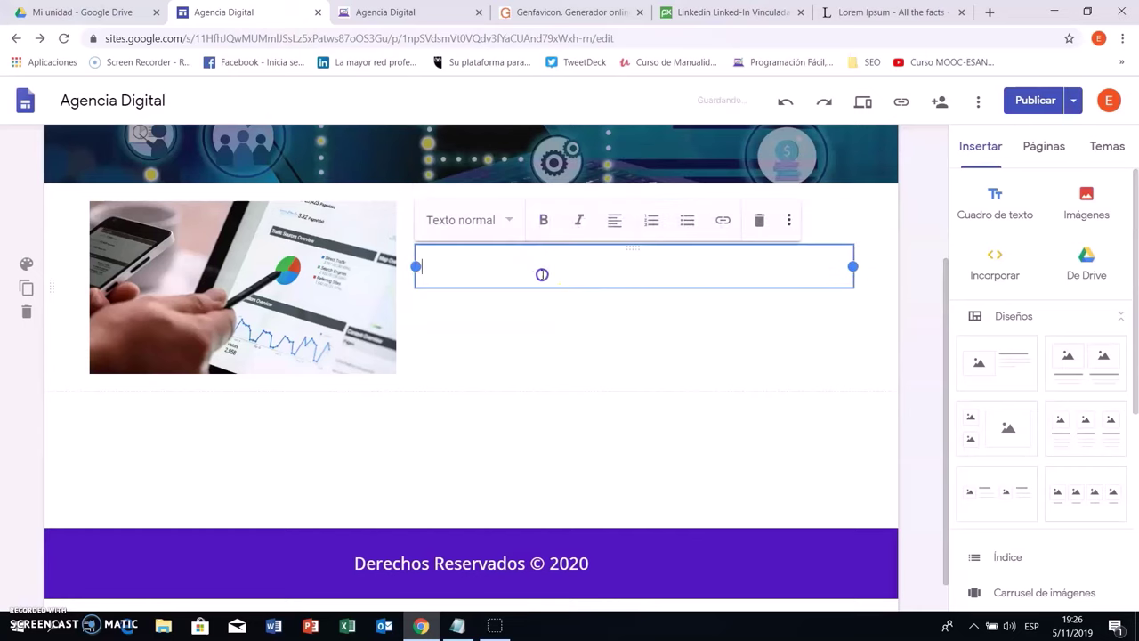
left_click(886, 25)
right_click(440, 365)
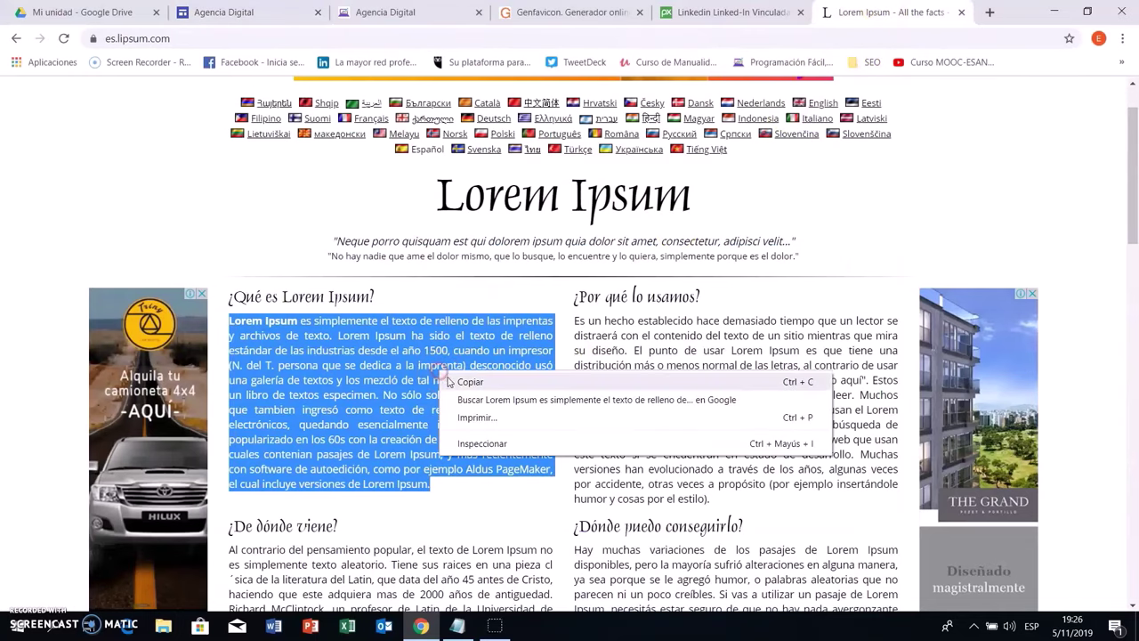
left_click(445, 376)
left_click(227, 13)
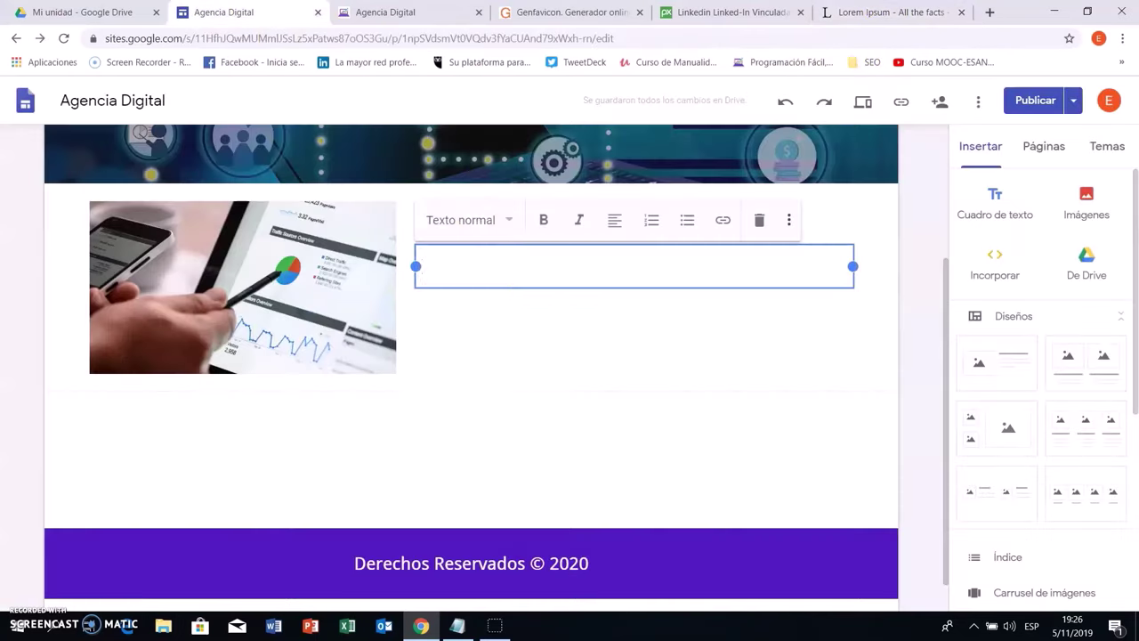
right_click(508, 266)
left_click(556, 384)
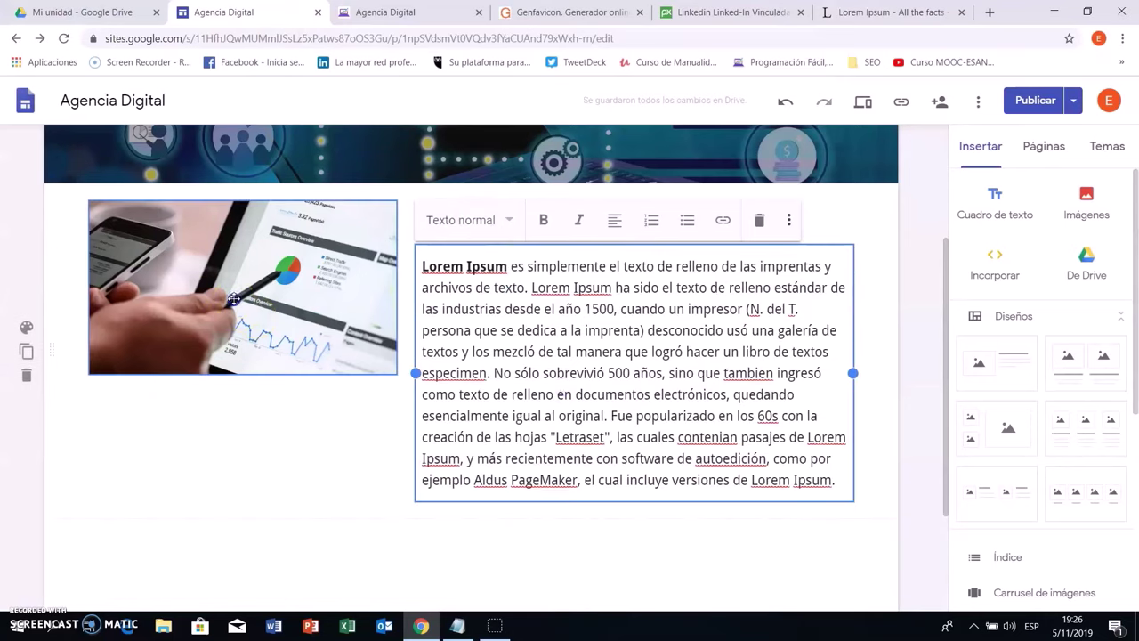
Step: Stretch the analytics-tablet photo taller to match the text column
left_click(252, 369)
left_click(258, 307)
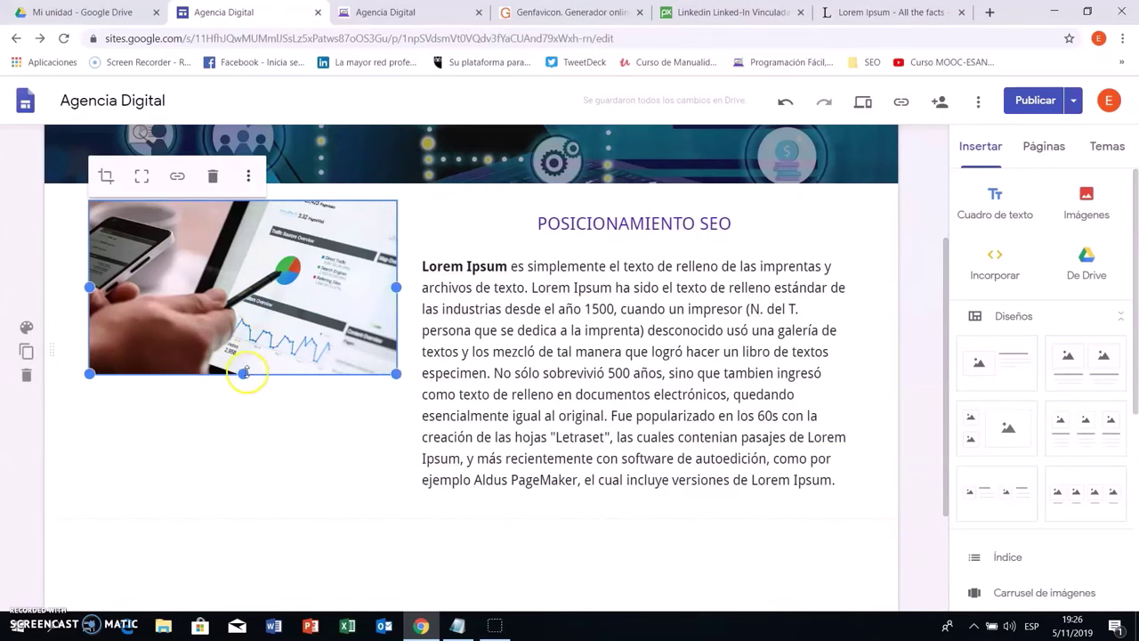
left_click_drag(247, 374, 249, 504)
left_click(529, 563)
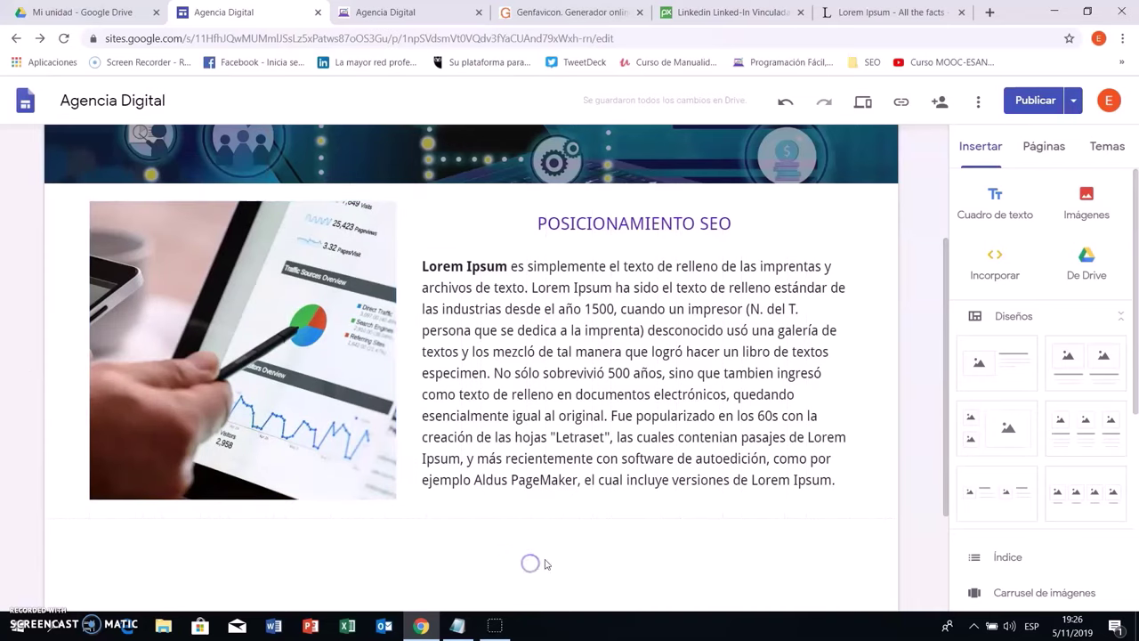
left_click(770, 457)
scroll(776, 457, "up", 2)
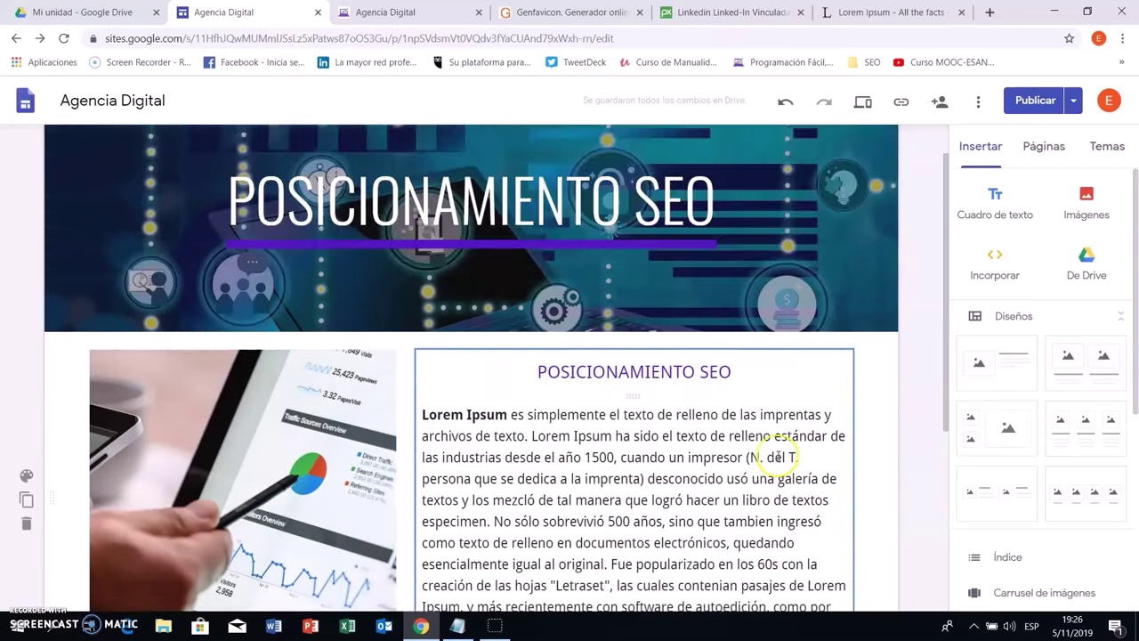
scroll(777, 456, "down", 2)
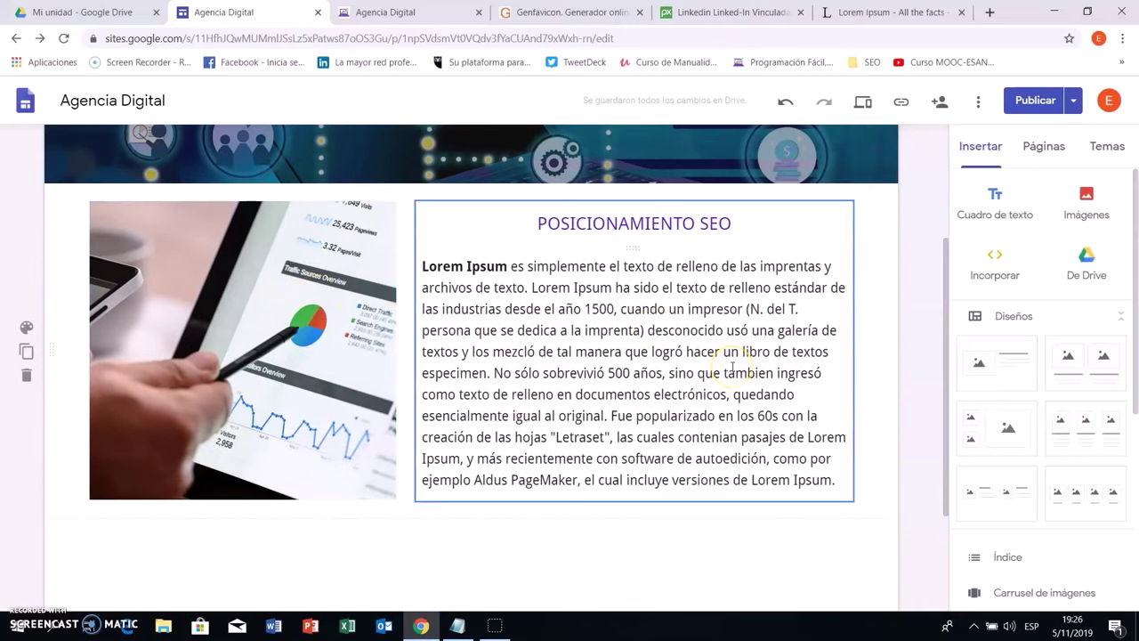
left_click(404, 378)
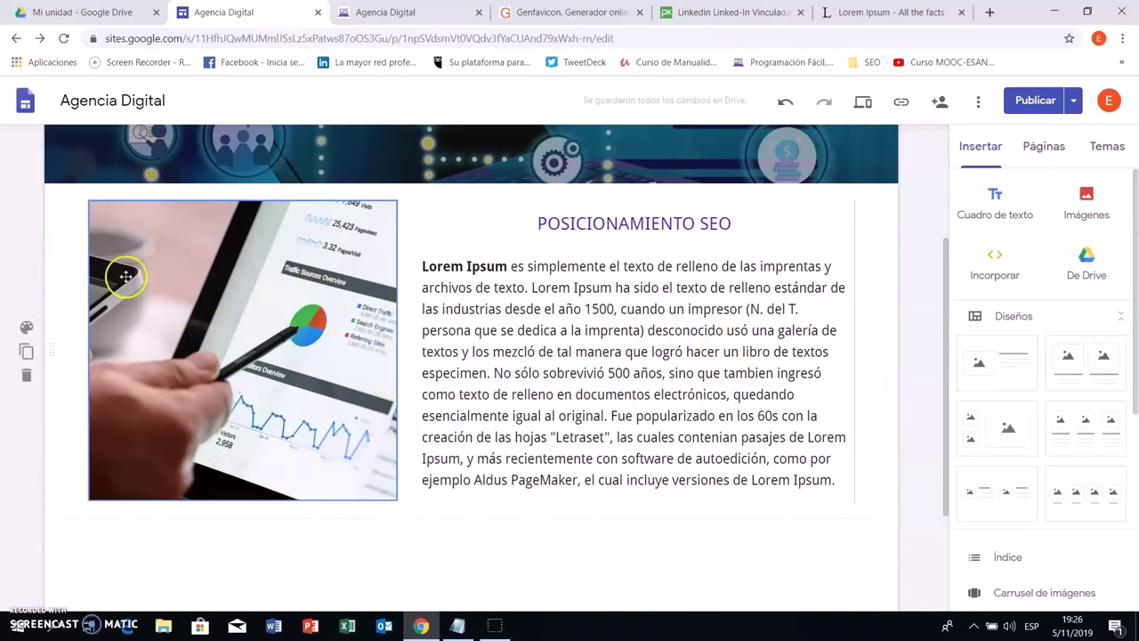
Step: Try Habitual, Énfasis 1 and Énfasis 2 section backgrounds, settling on light Énfasis 1
left_click(24, 335)
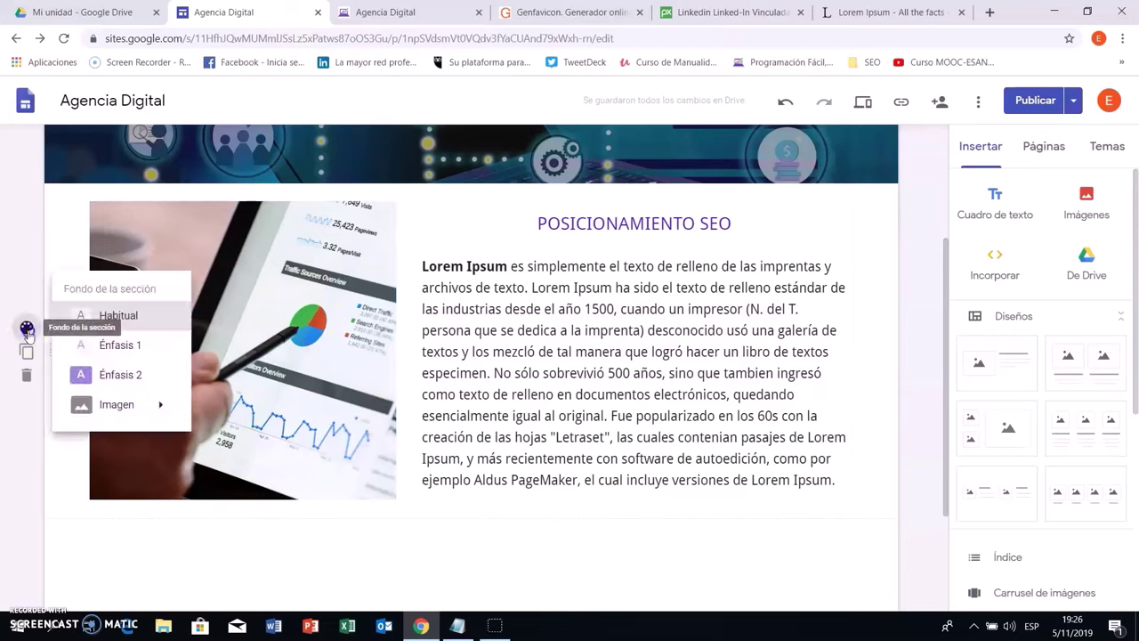
left_click(112, 317)
left_click(25, 329)
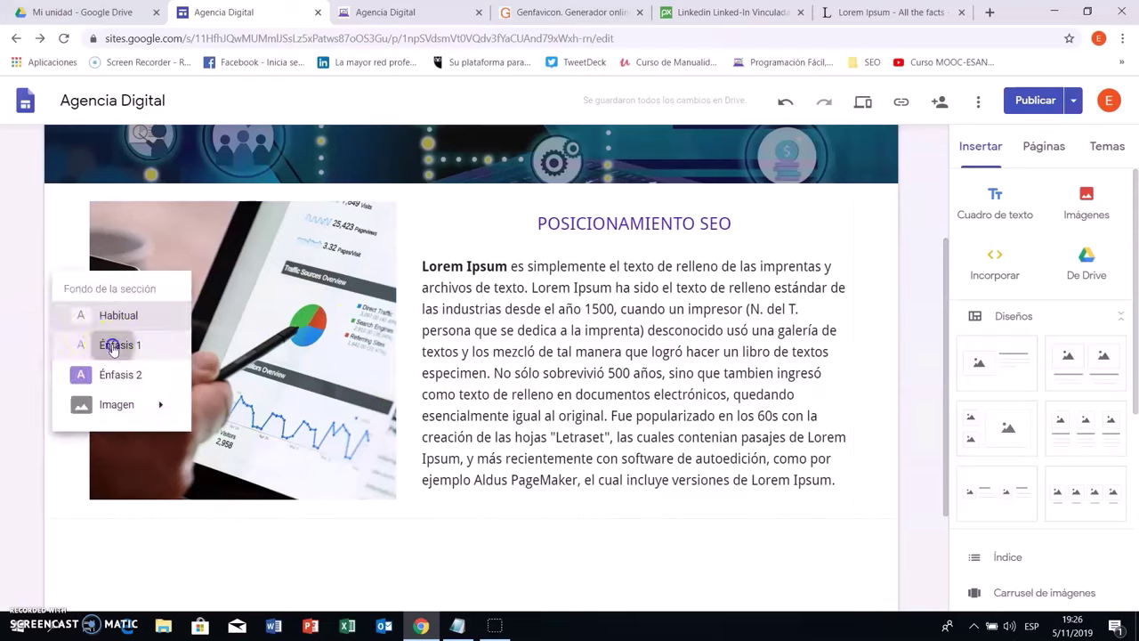
left_click(112, 343)
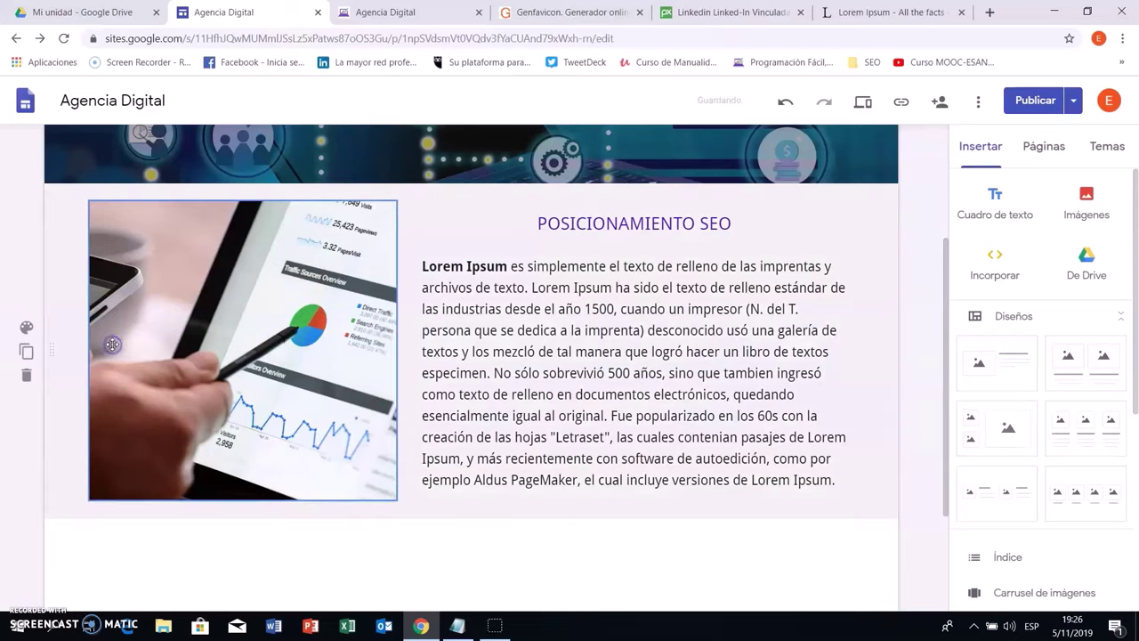
left_click(26, 327)
left_click(122, 381)
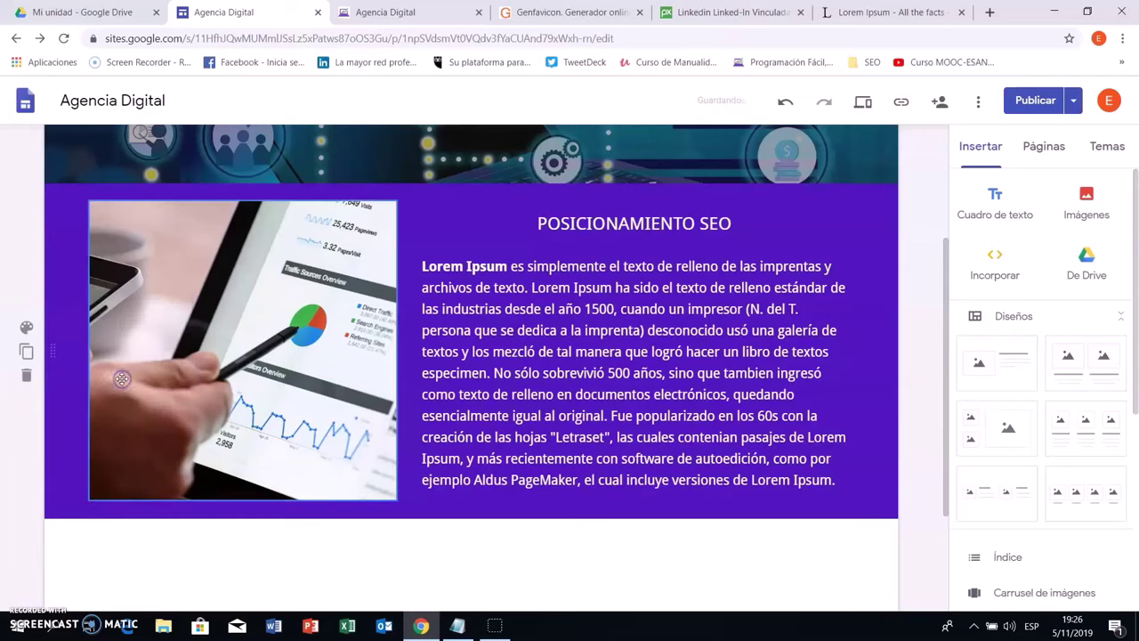
scroll(35, 400, "up", 1)
left_click(39, 405)
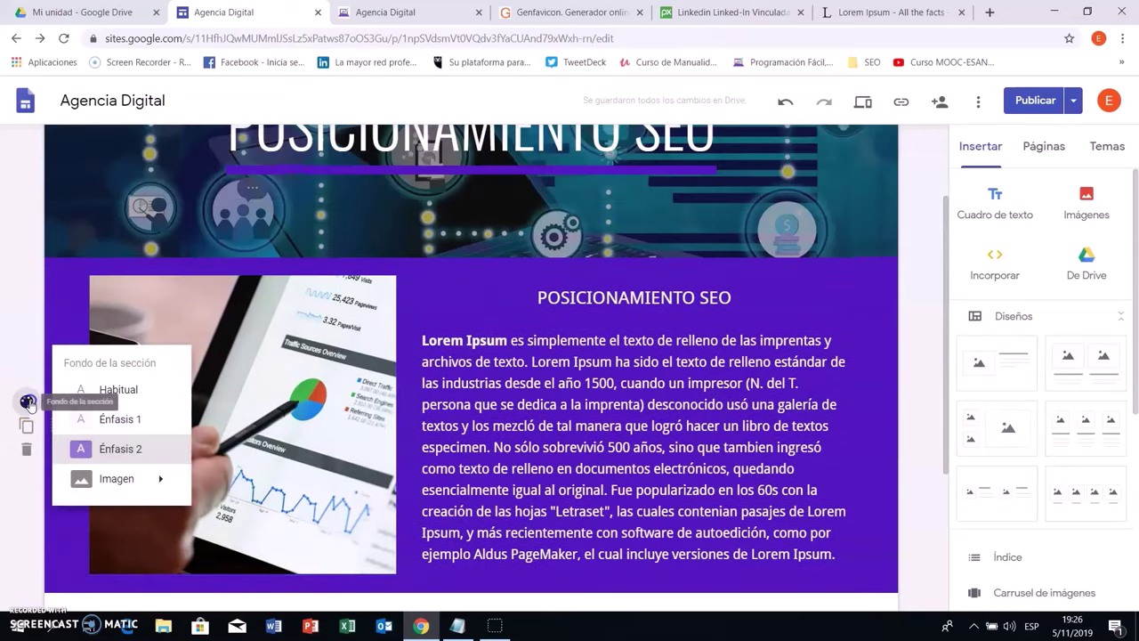
left_click(114, 416)
scroll(114, 417, "up", 3)
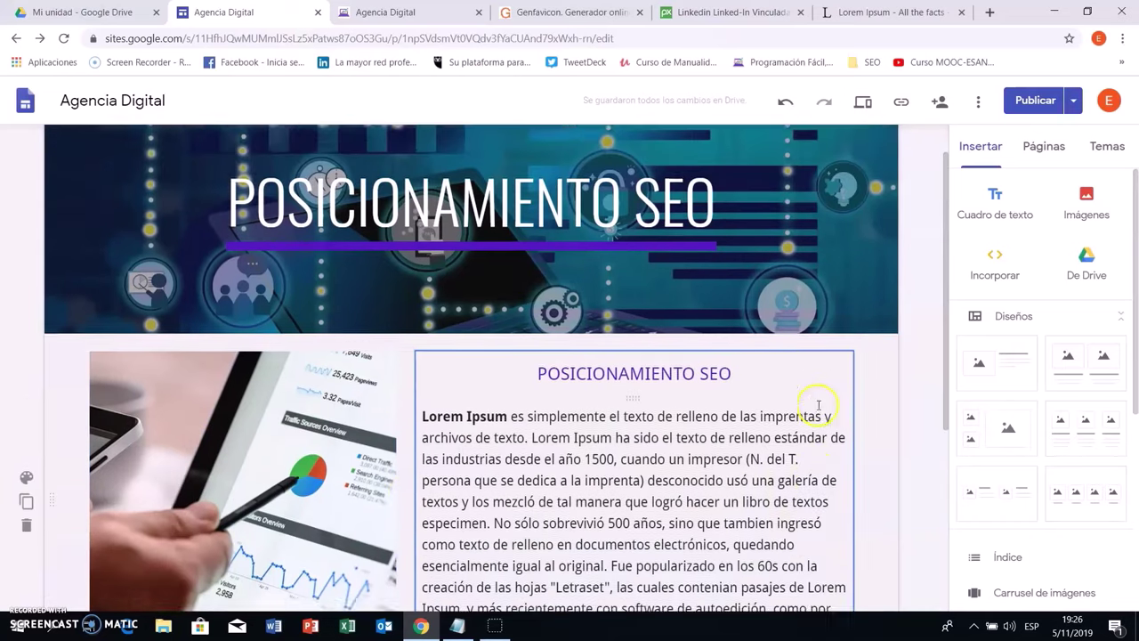
Step: Give the Publicidad en Redes Sociales page's section a light purple background
left_click(800, 156)
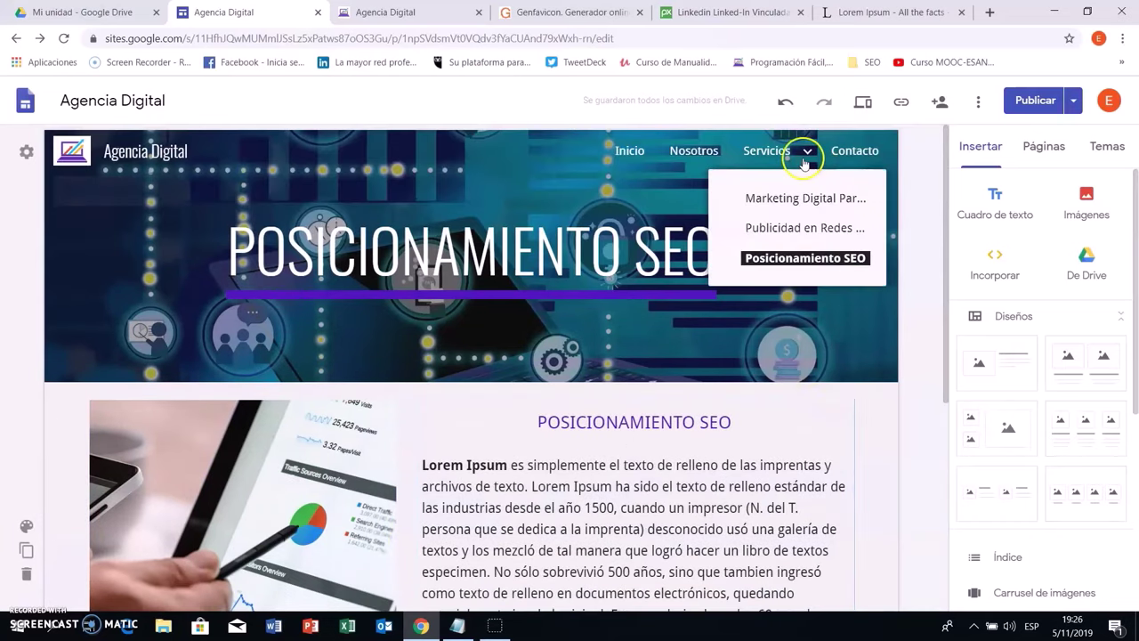
left_click(815, 229)
scroll(234, 356, "down", 1)
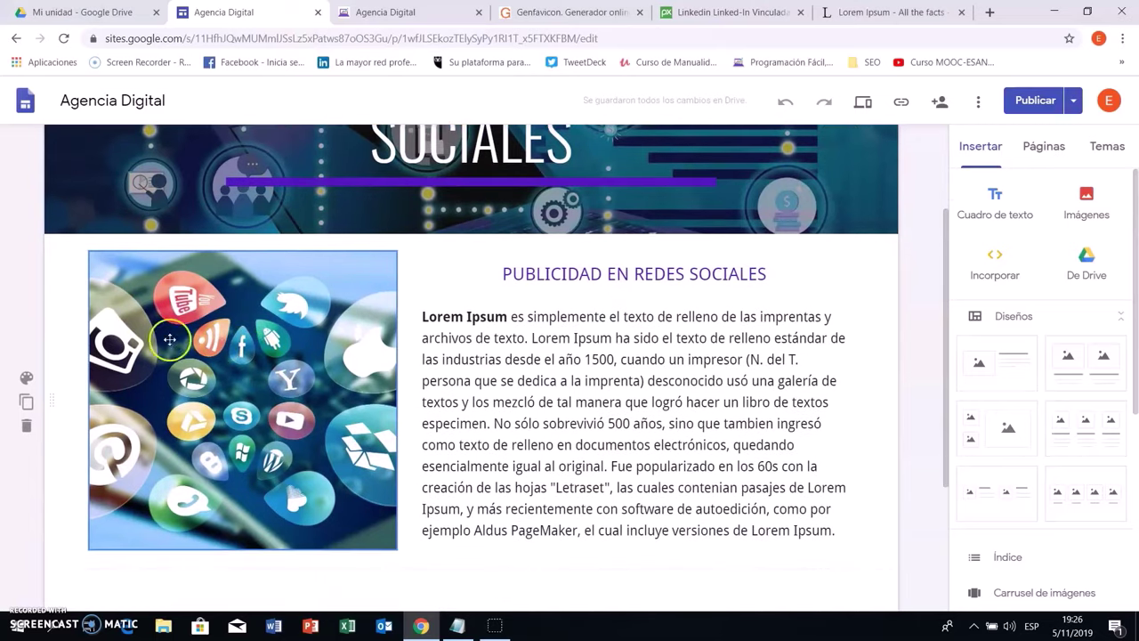
left_click(27, 379)
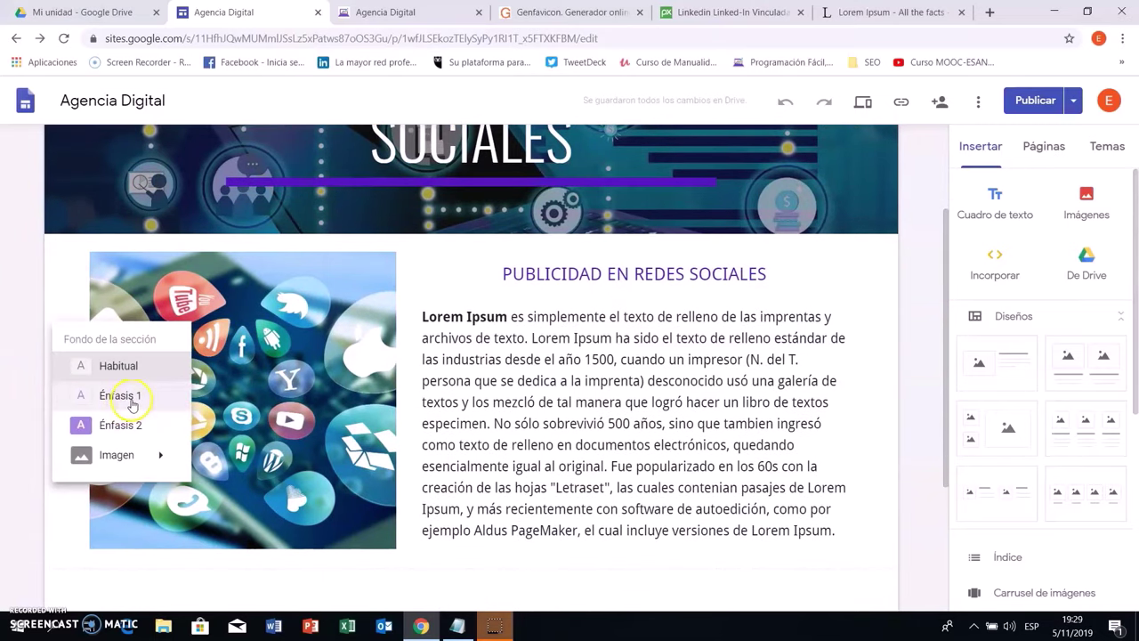
left_click(131, 400)
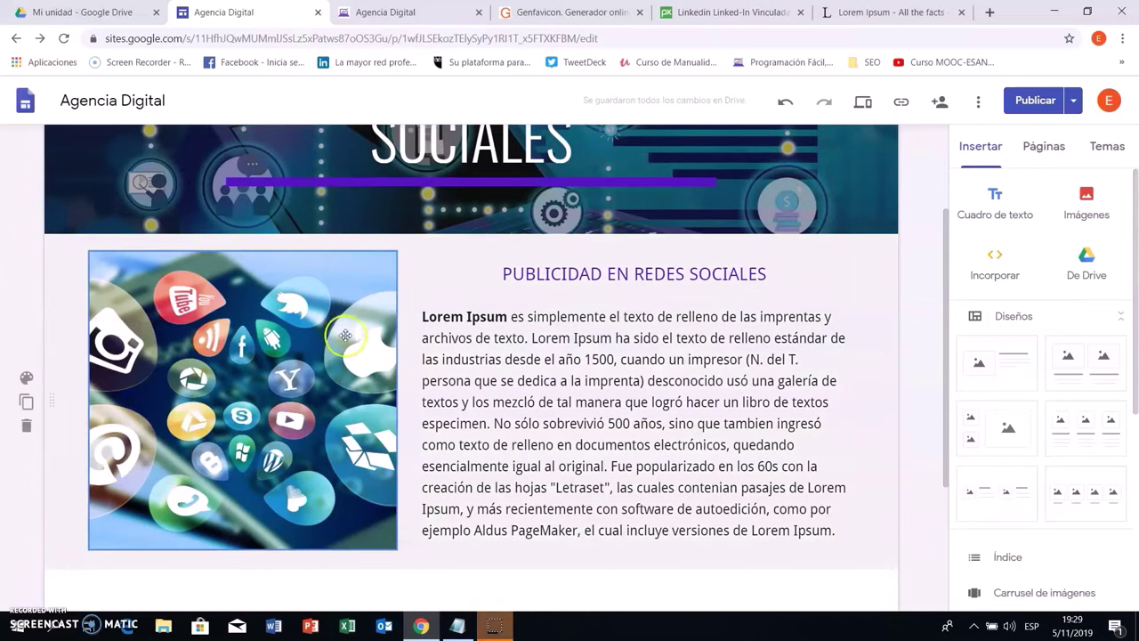
left_click(27, 379)
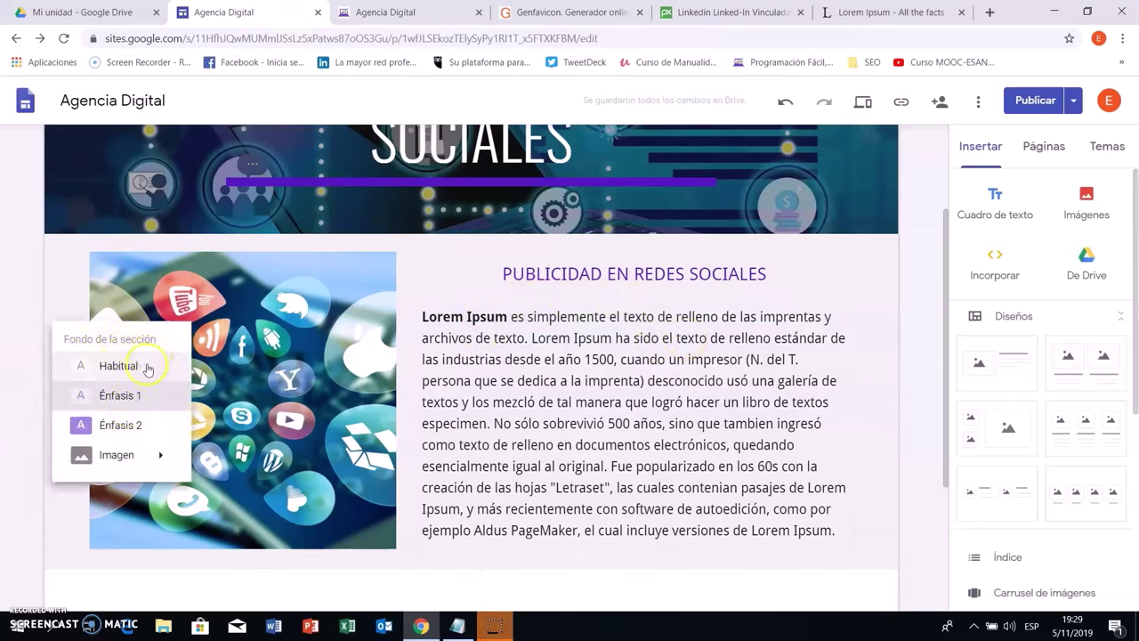
mouse_move(138, 461)
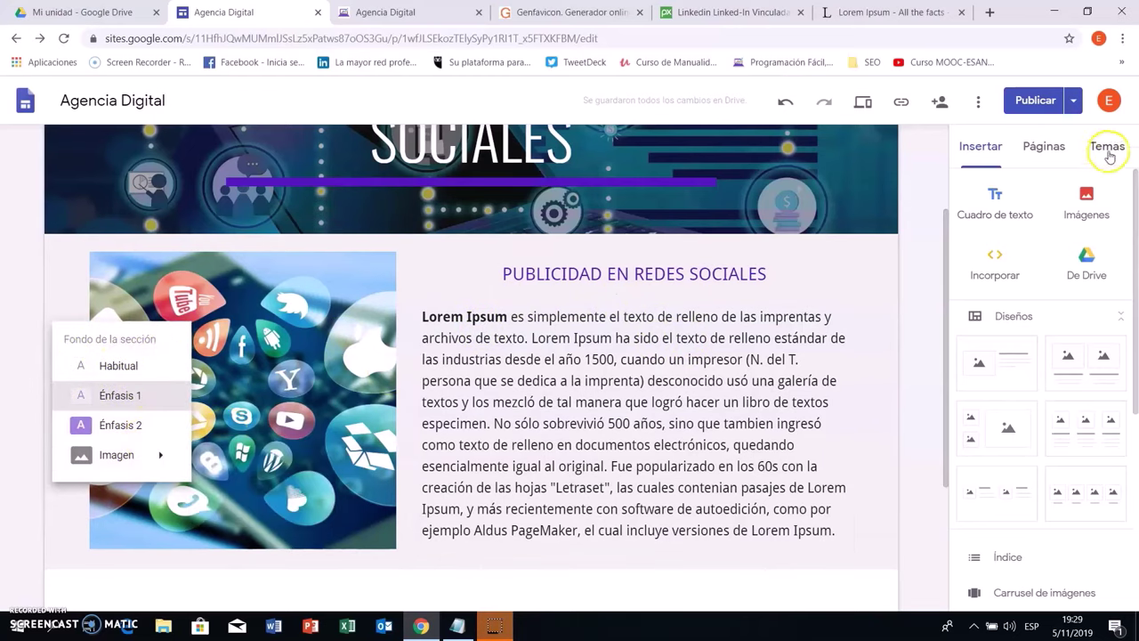
mouse_move(714, 191)
scroll(275, 190, "up", 2)
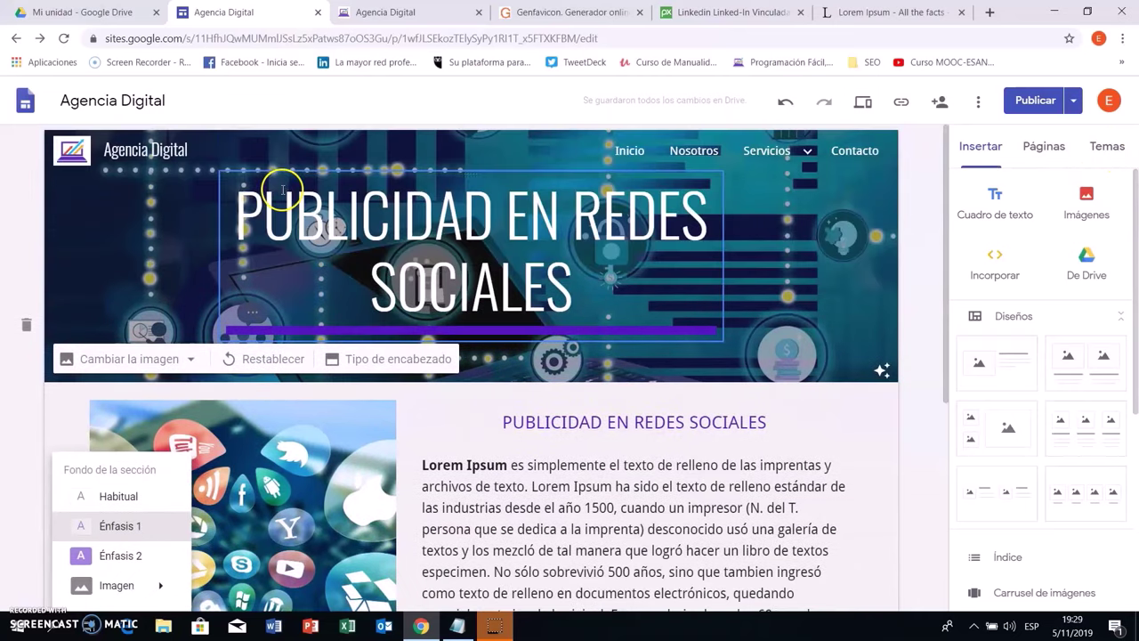
mouse_move(71, 144)
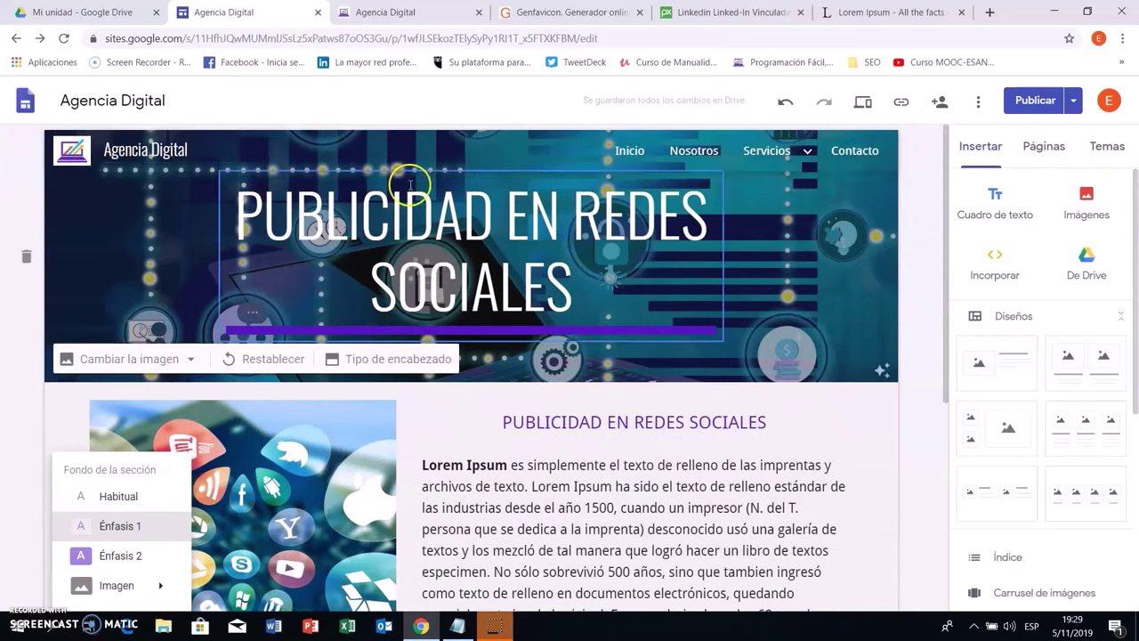
scroll(620, 239, "down", 2)
scroll(658, 267, "up", 2)
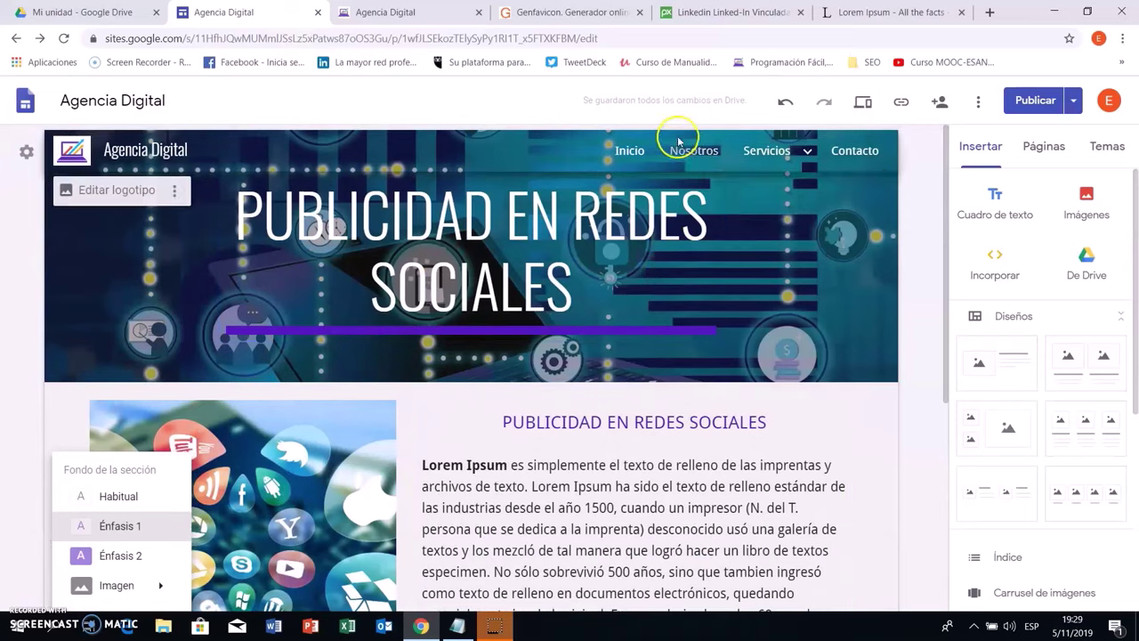
Step: Apply the same light purple Énfasis 1 background on the Marketing Digital para Negocios subpage
mouse_move(774, 151)
left_click(786, 199)
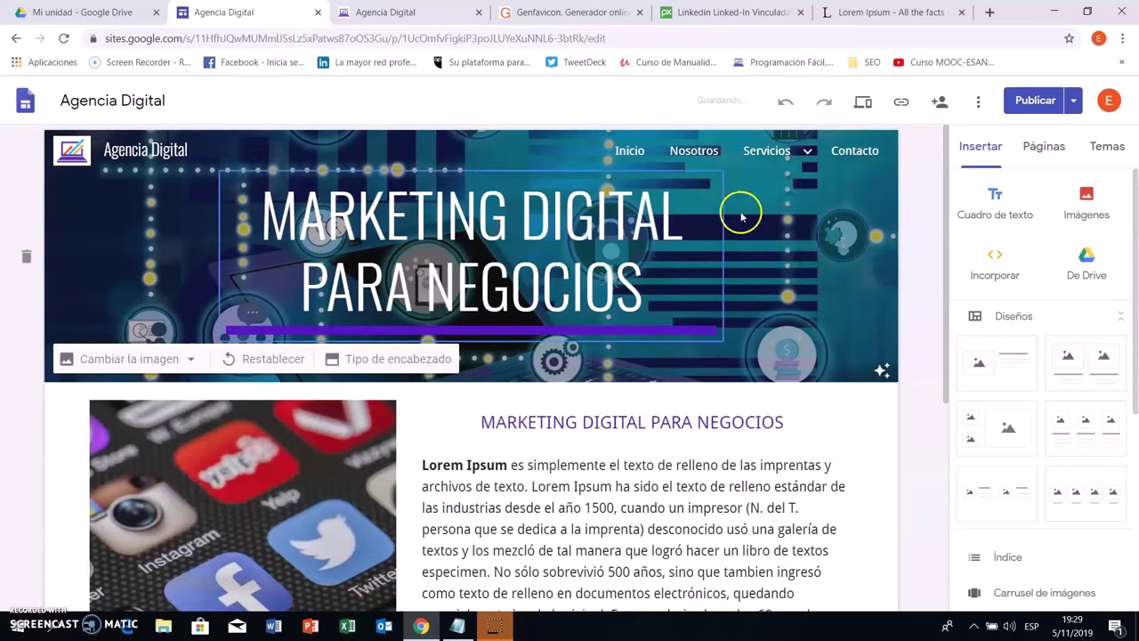
scroll(503, 316, "down", 2)
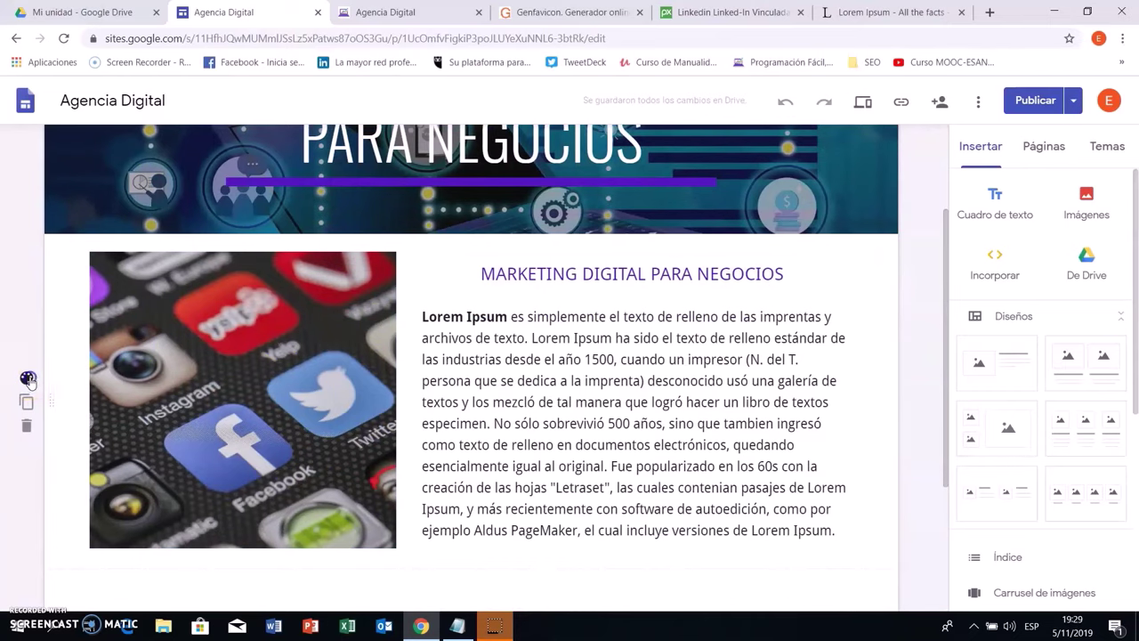
left_click(27, 379)
left_click(116, 396)
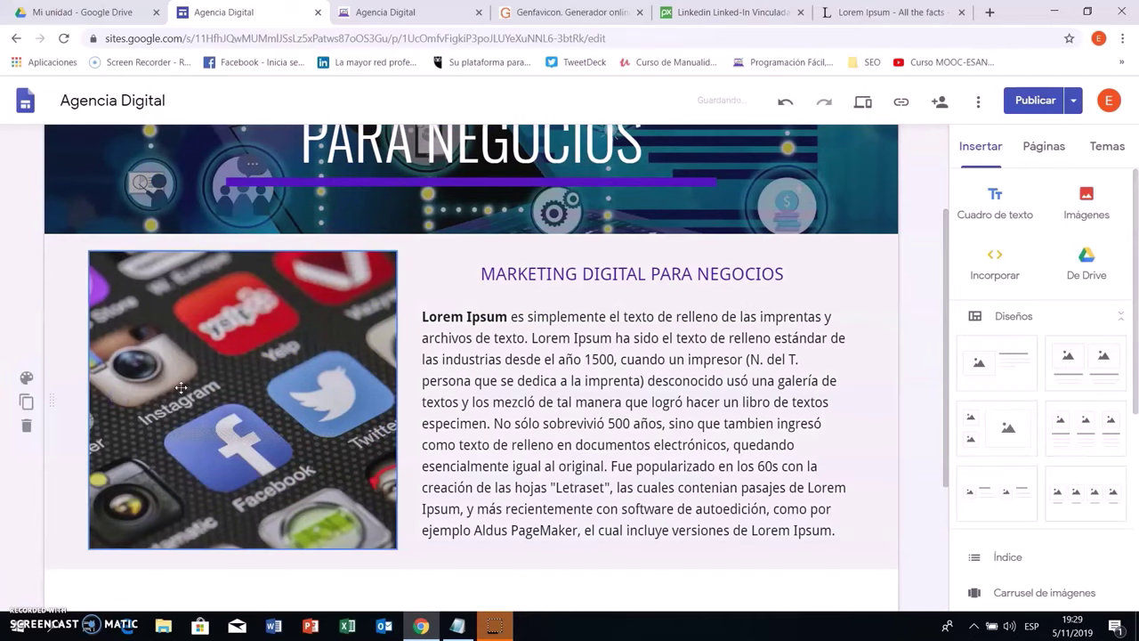
scroll(854, 284, "up", 2)
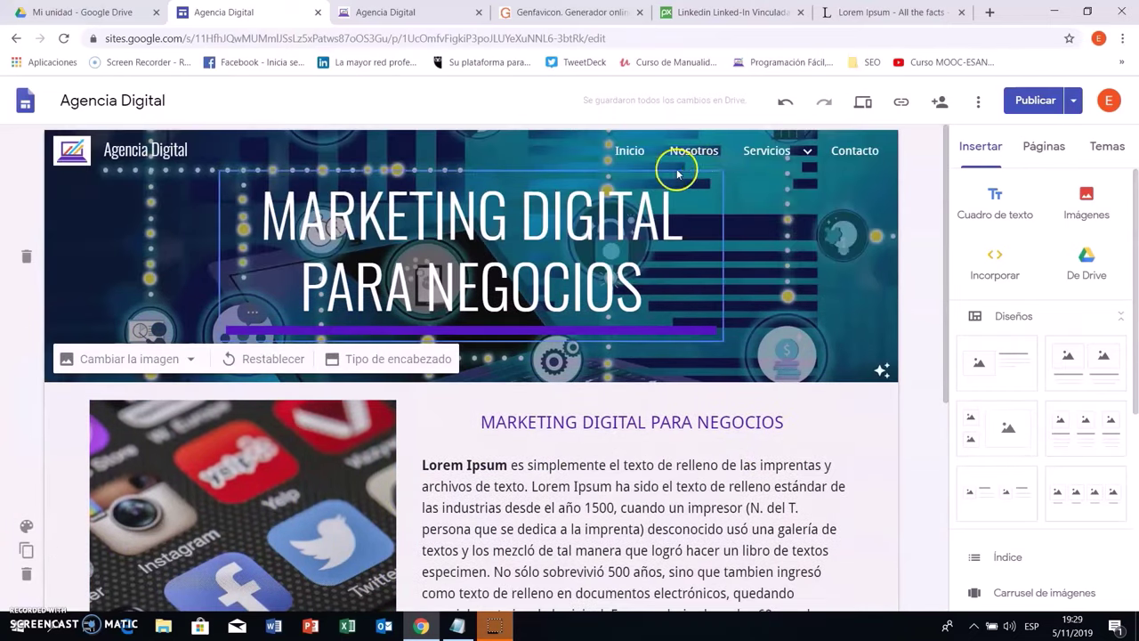
Step: On the Inicio page, link the MARKETING DIGITAL PARA NEGOCIOS heading to its page
left_click(629, 153)
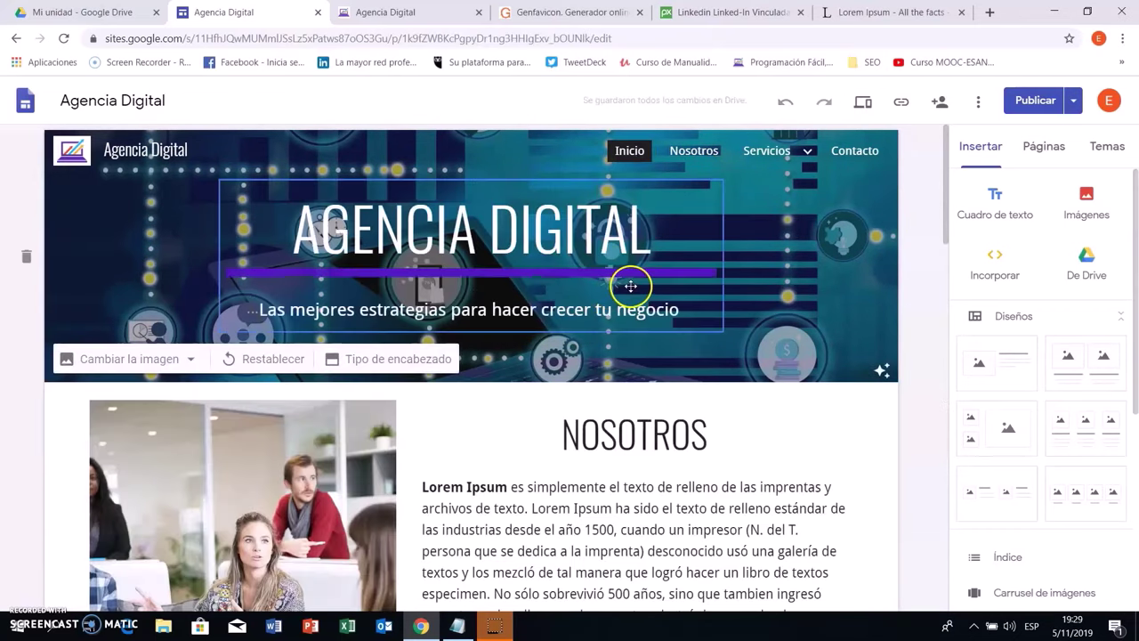
scroll(786, 309, "down", 8)
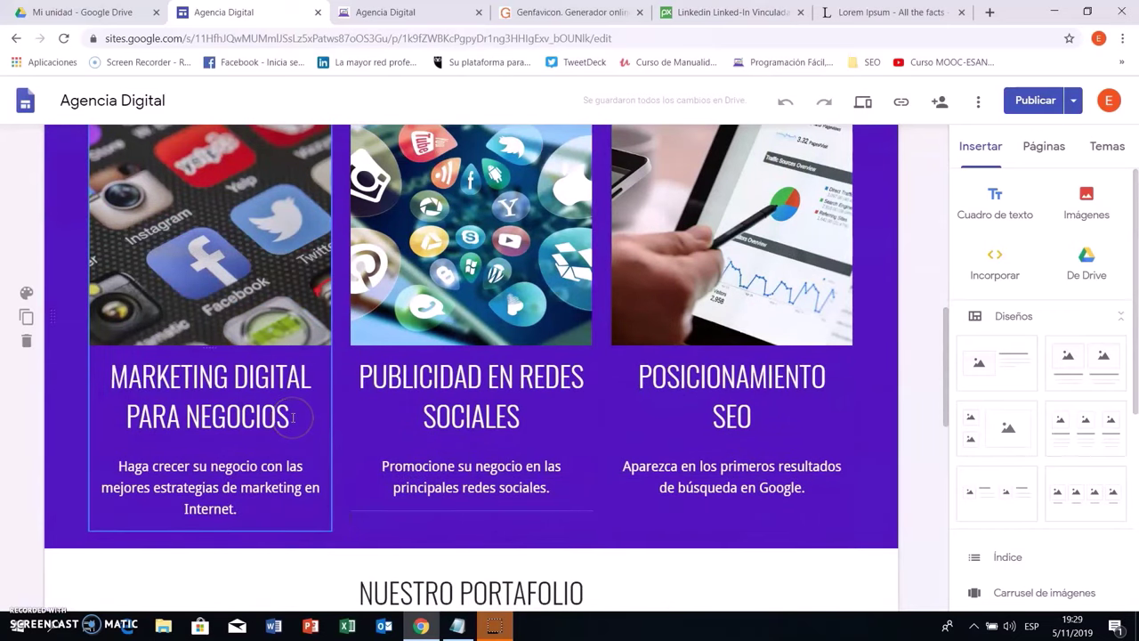
scroll(292, 418, "up", 1)
scroll(291, 418, "down", 1)
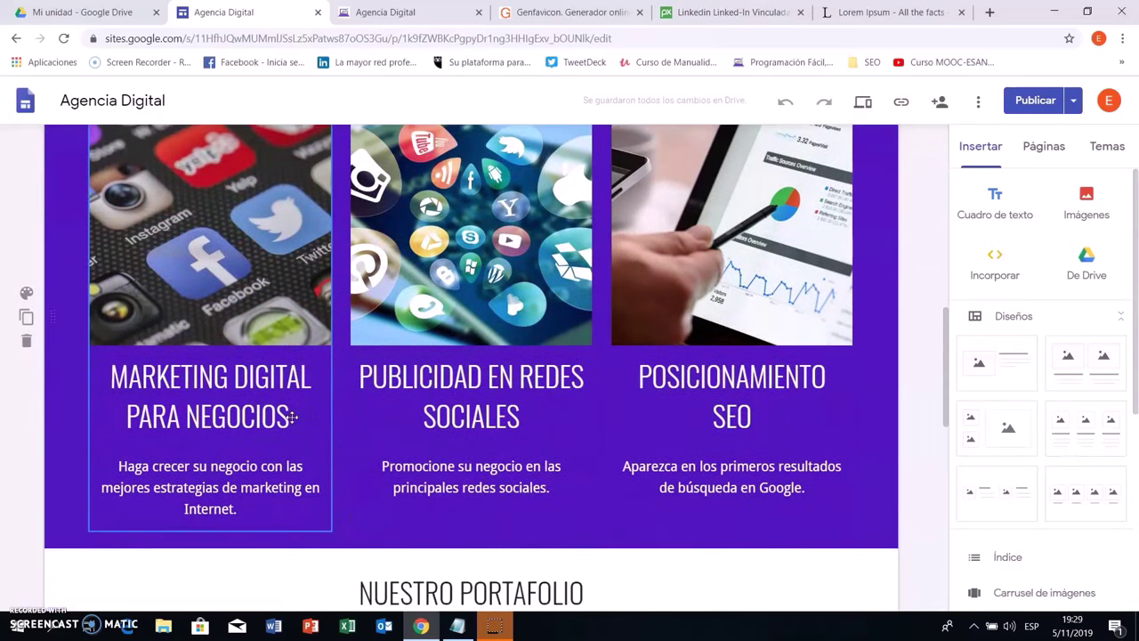
left_click_drag(292, 424, 127, 381)
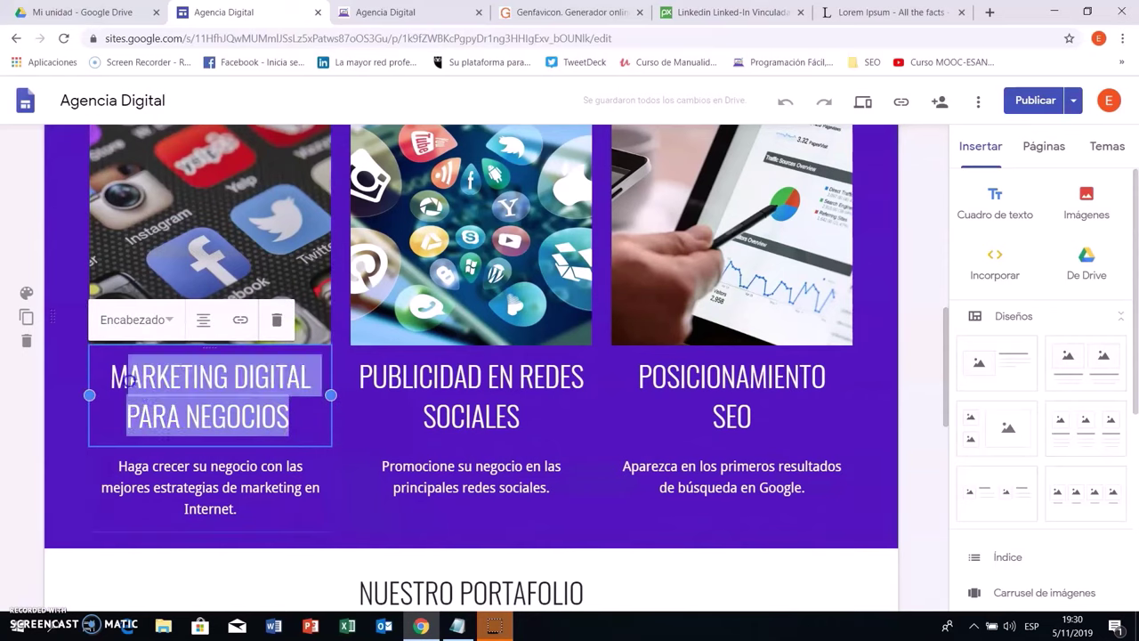
left_click(241, 322)
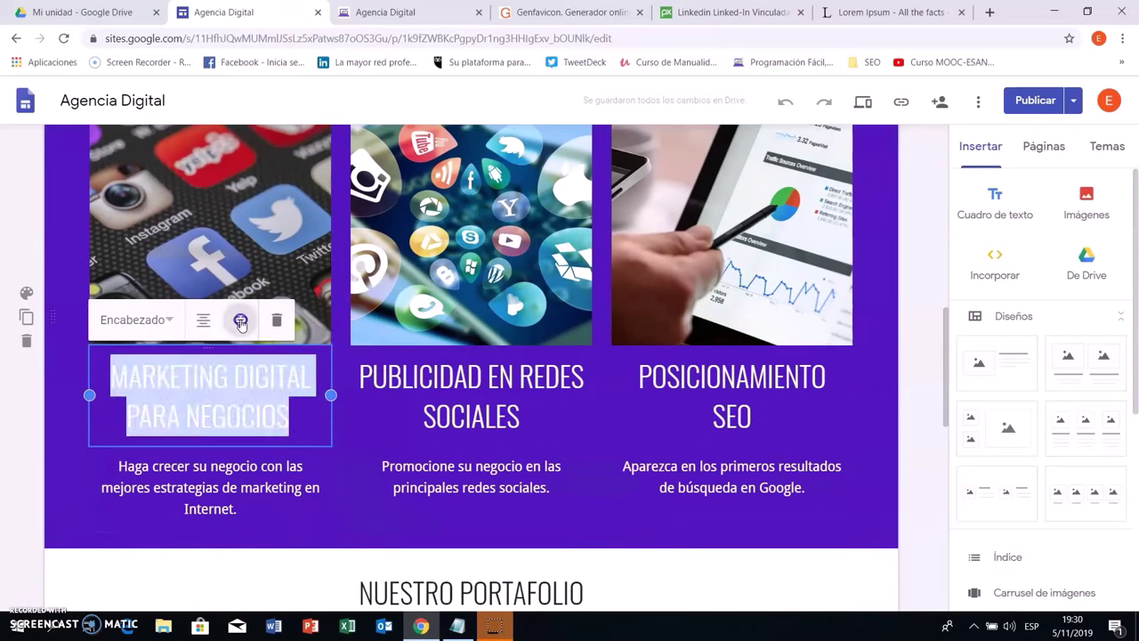
scroll(238, 438, "down", 1)
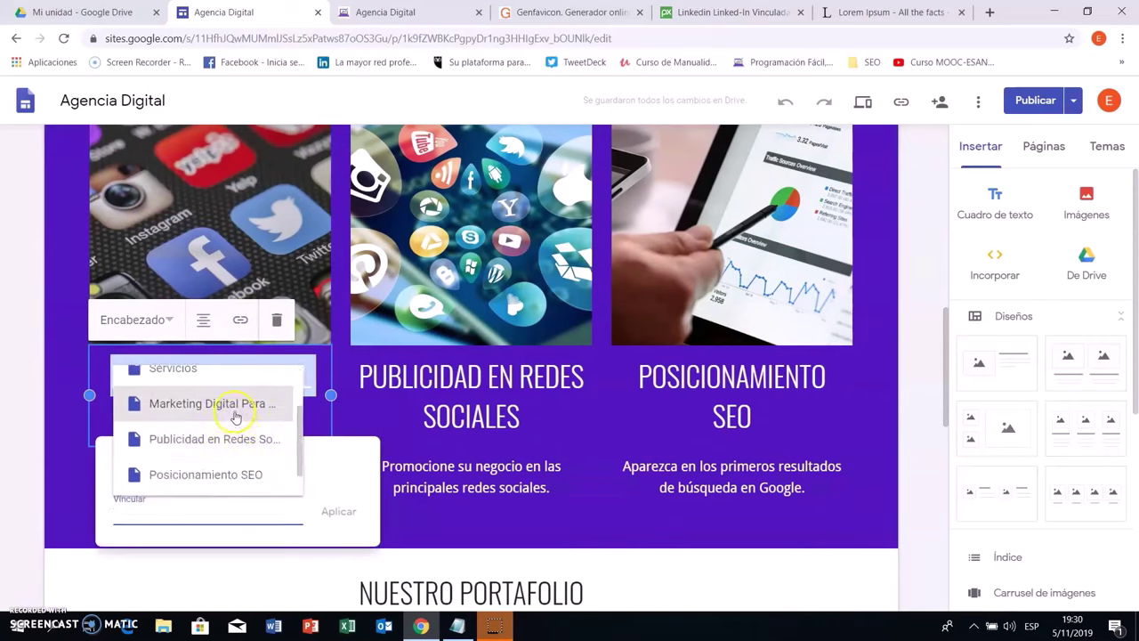
left_click(235, 404)
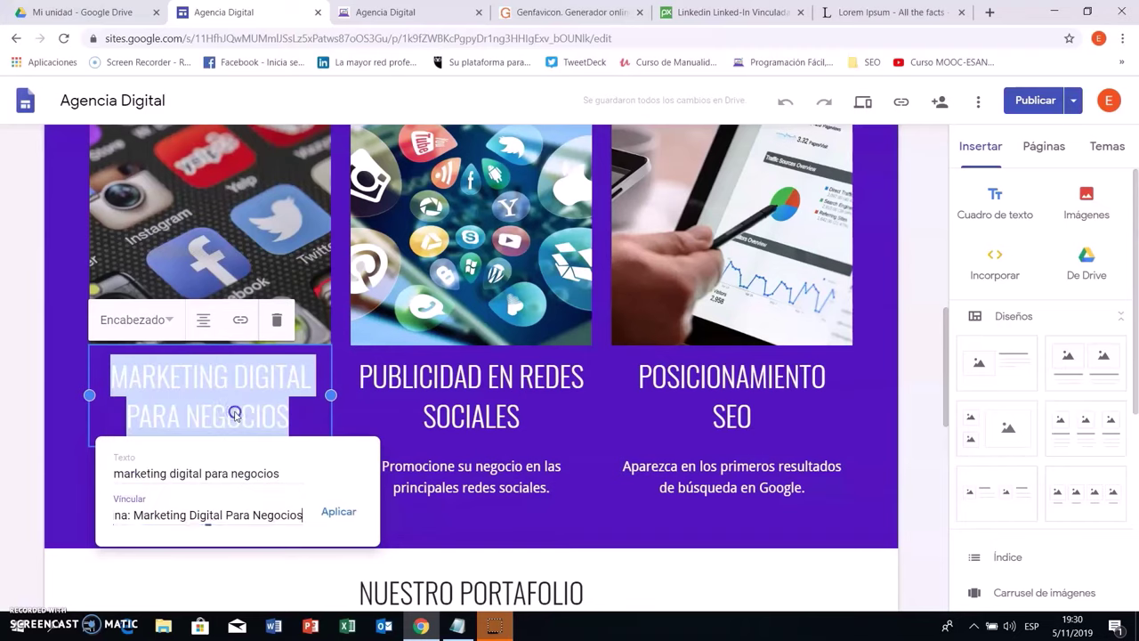
left_click(338, 512)
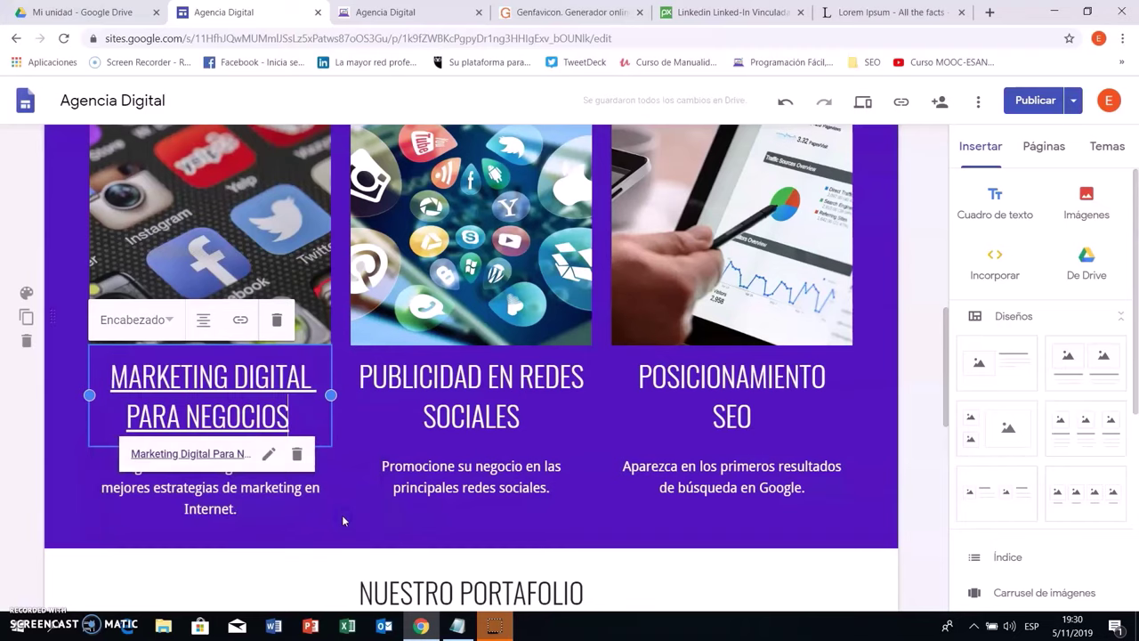
Step: Link the first service card image to the Marketing Digital para Negocios page
scroll(272, 302, "up", 1)
left_click(267, 295)
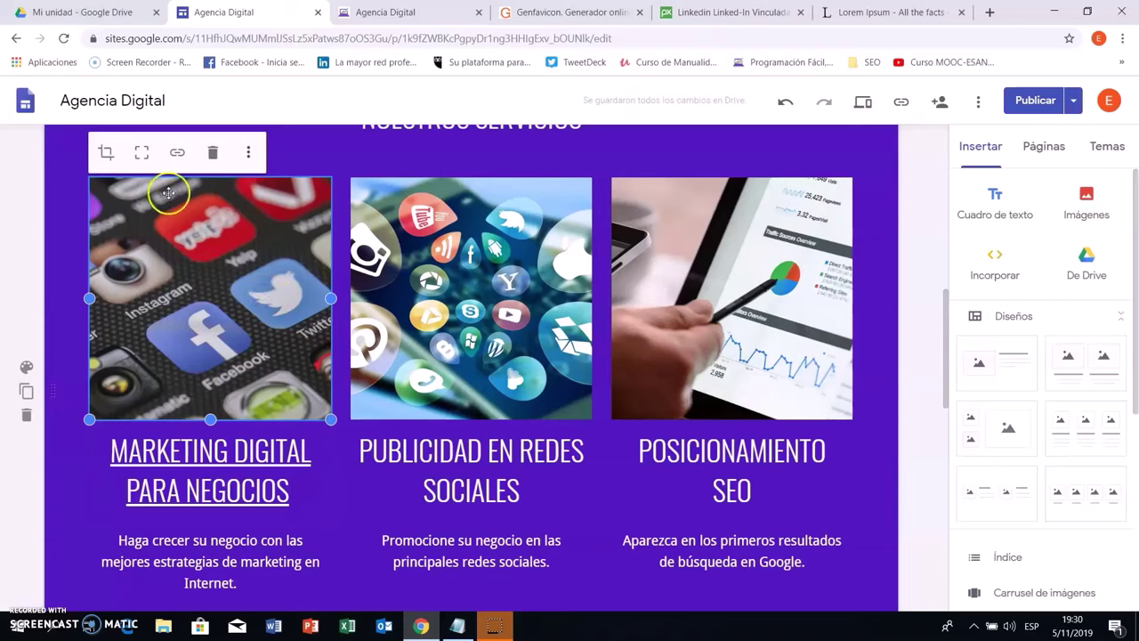
left_click(177, 154)
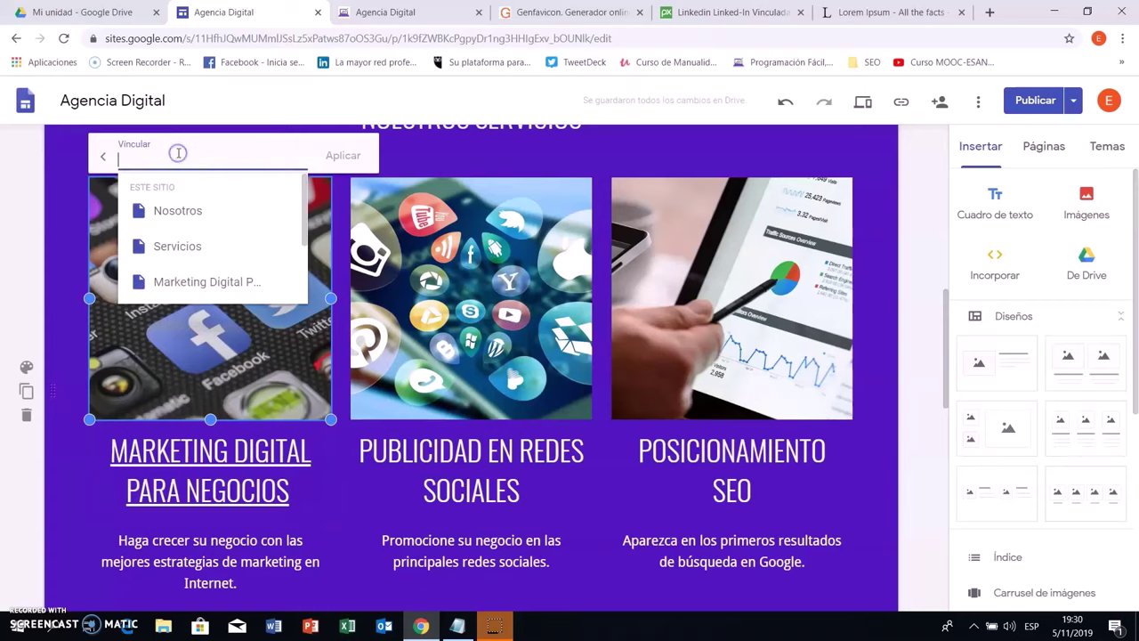
left_click(227, 283)
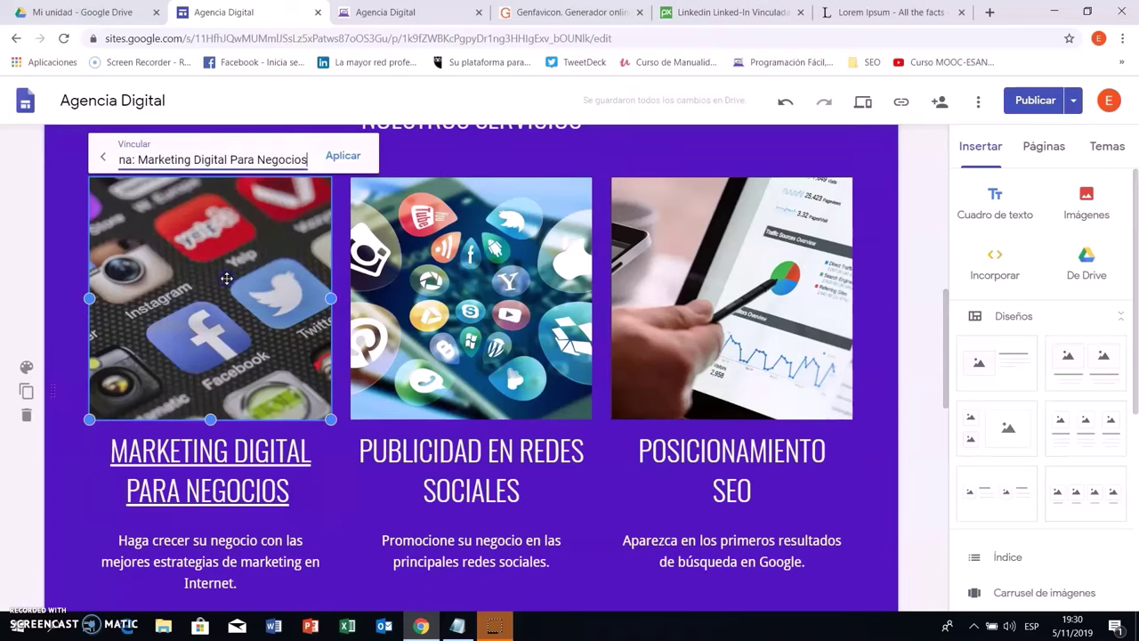
left_click(342, 156)
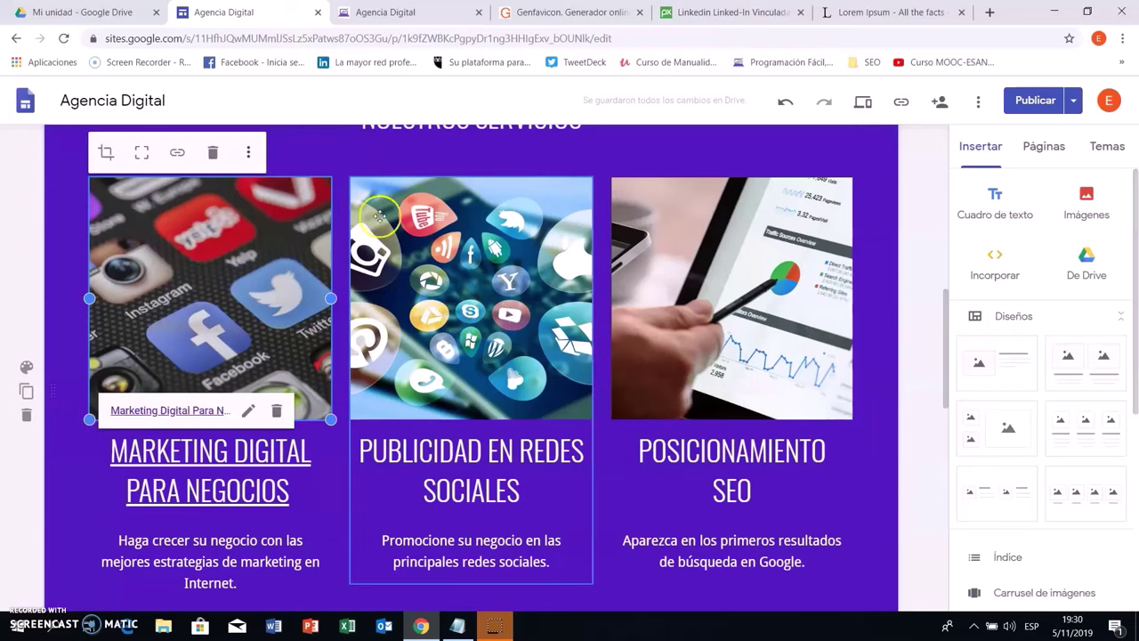
Step: Link the PUBLICIDAD EN REDES SOCIALES heading and middle card image to that page
scroll(512, 372, "down", 1)
left_click_drag(521, 415, 374, 379)
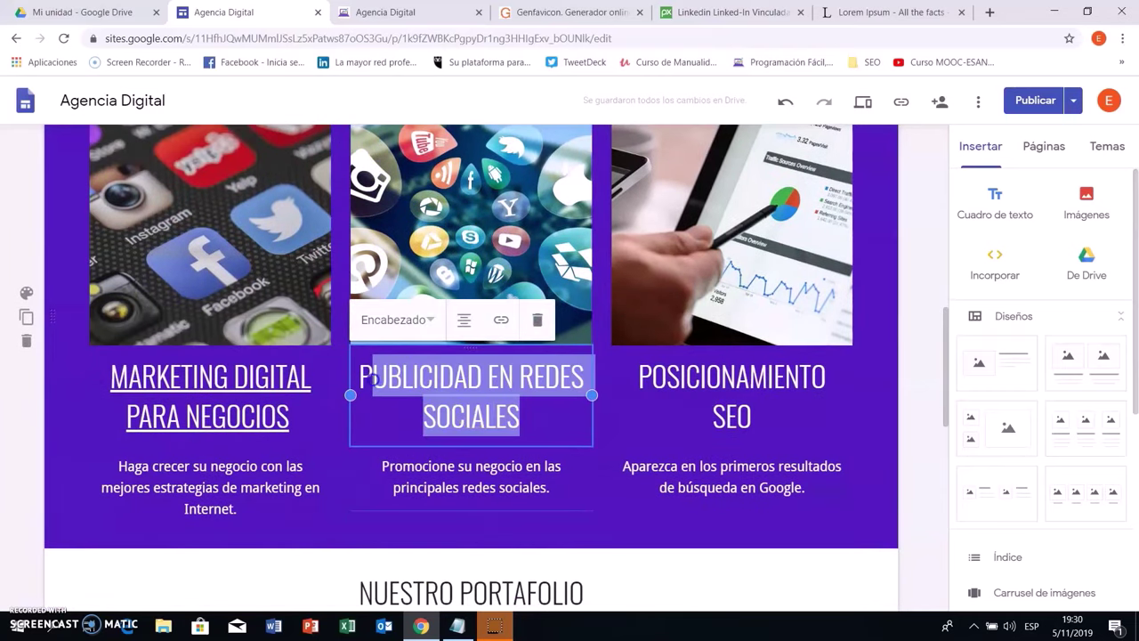
left_click(501, 319)
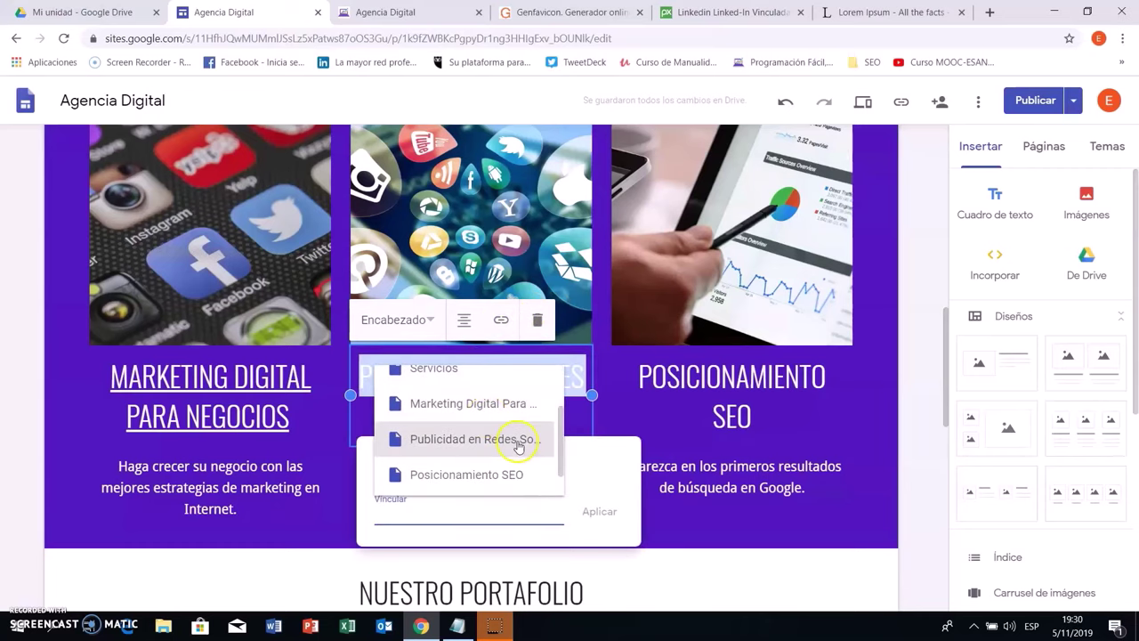
left_click(517, 440)
left_click(599, 513)
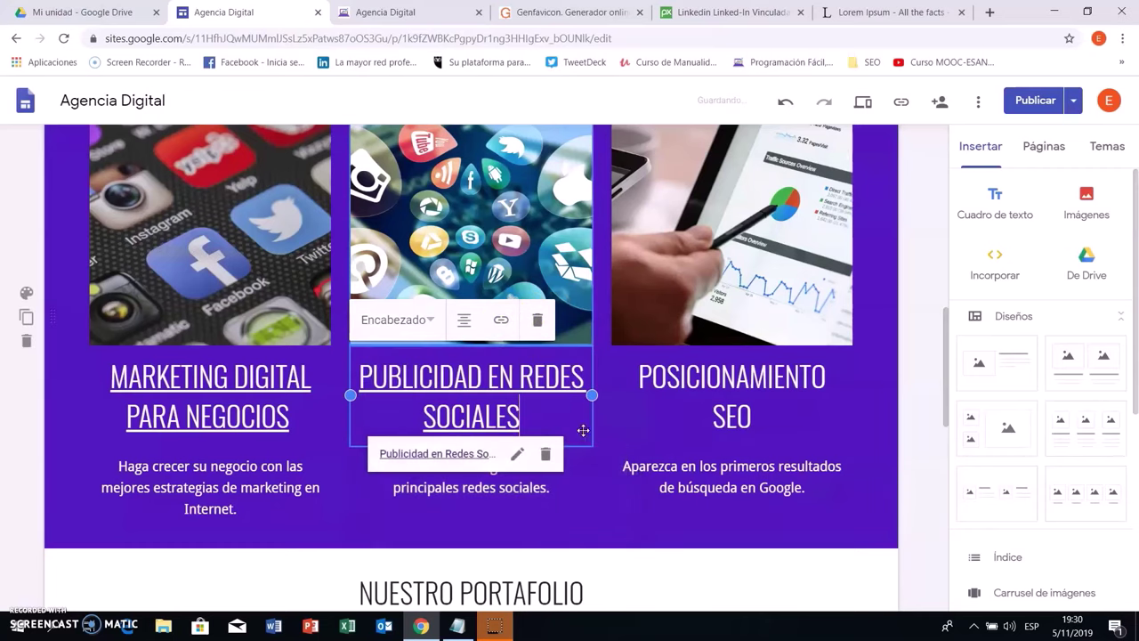
left_click(503, 227)
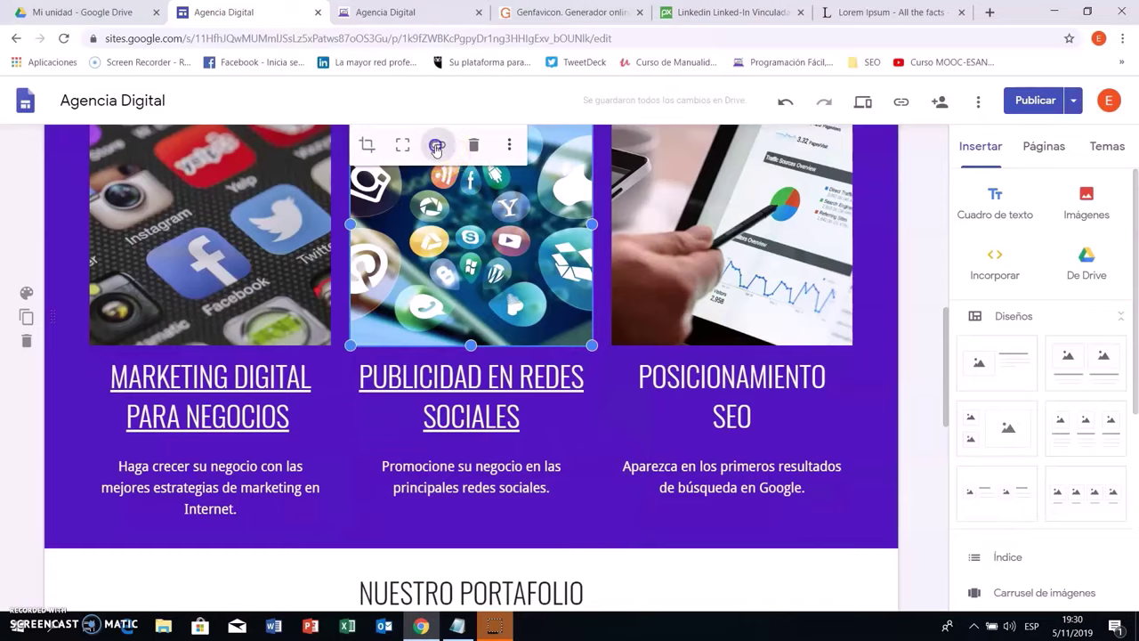
left_click(436, 148)
scroll(490, 418, "down", 1)
left_click(492, 449)
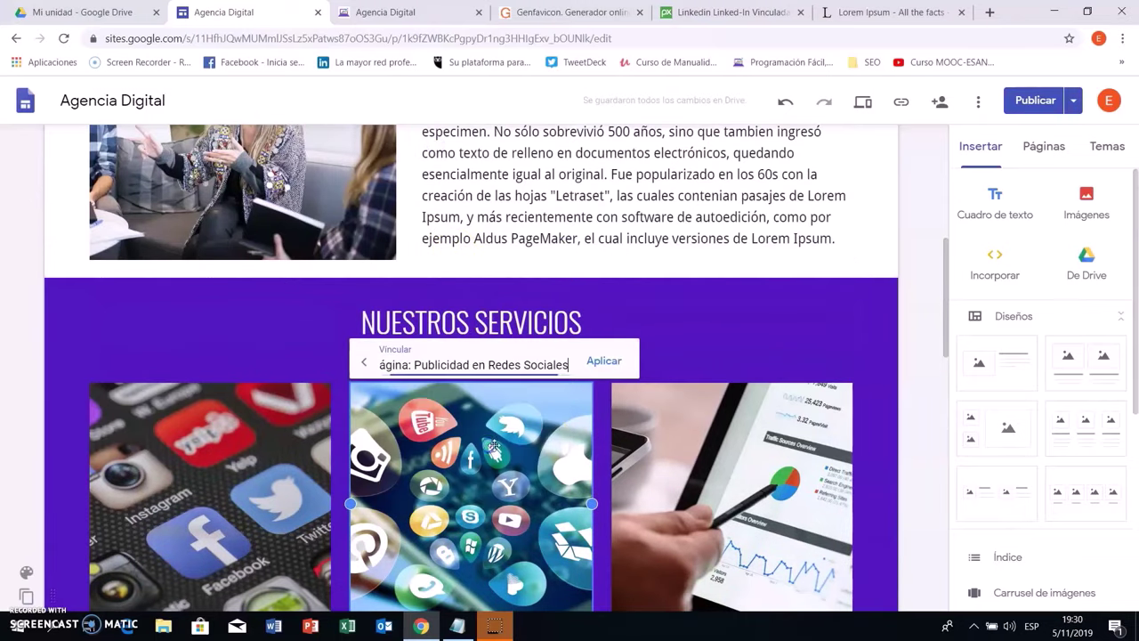
left_click(595, 362)
Step: Link the POSICIONAMIENTO SEO heading to the Posicionamiento SEO page
scroll(636, 347, "down", 2)
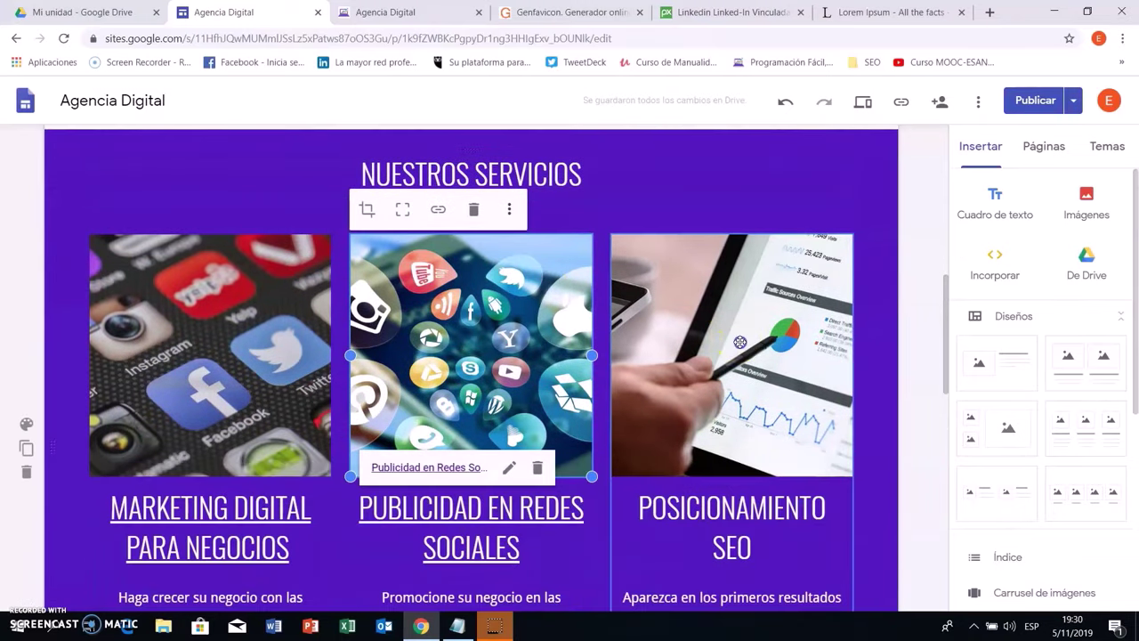
left_click(739, 341)
scroll(718, 385, "down", 2)
left_click(734, 402)
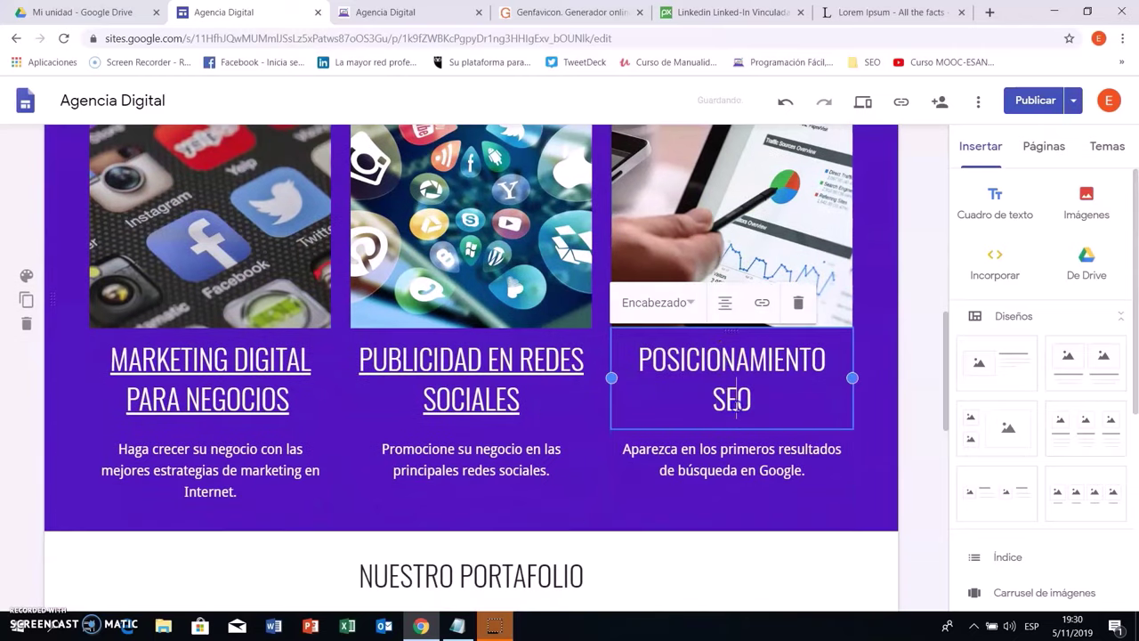
left_click_drag(766, 410, 637, 363)
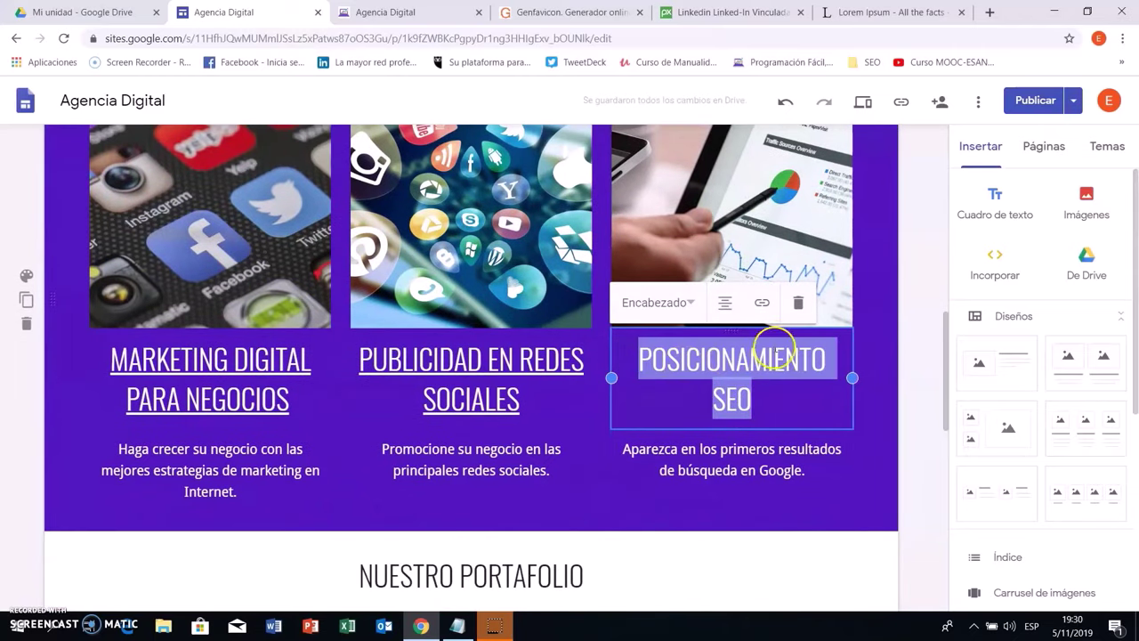
left_click(763, 306)
scroll(735, 419, "down", 2)
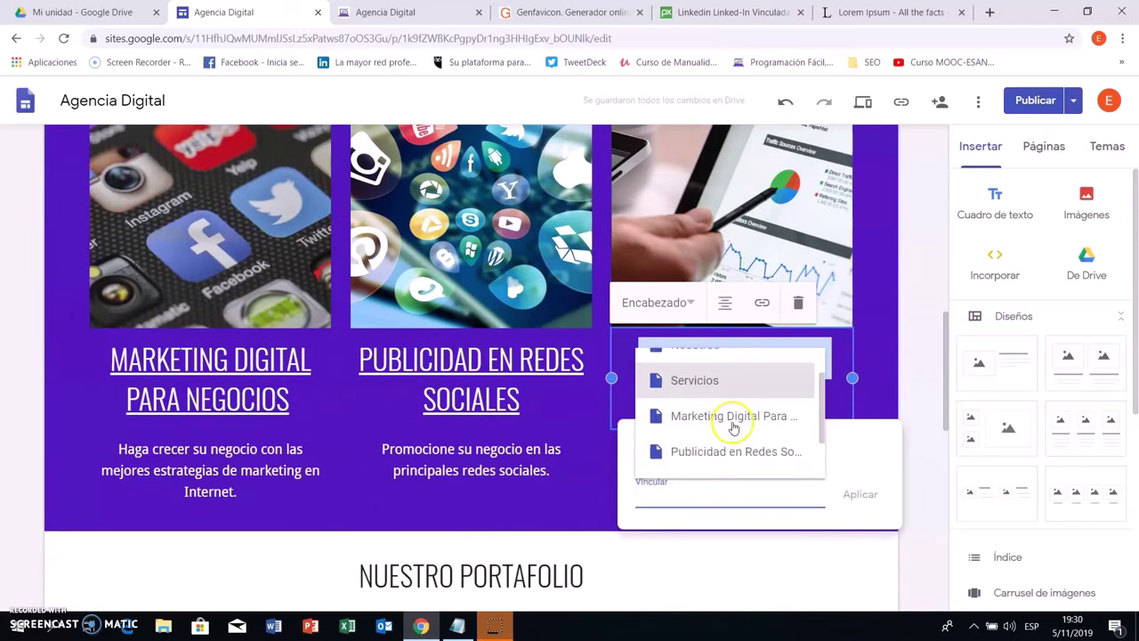
left_click(743, 459)
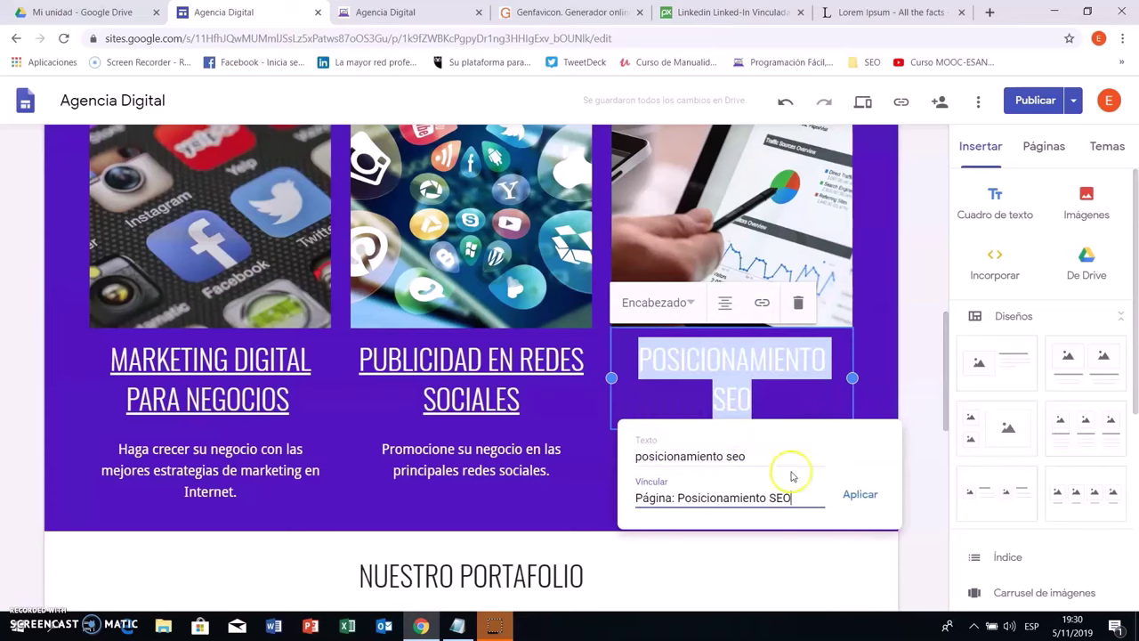
left_click(852, 503)
Step: Link the SEO chart image to the Posicionamiento SEO page
scroll(866, 490, "up", 3)
left_click(802, 396)
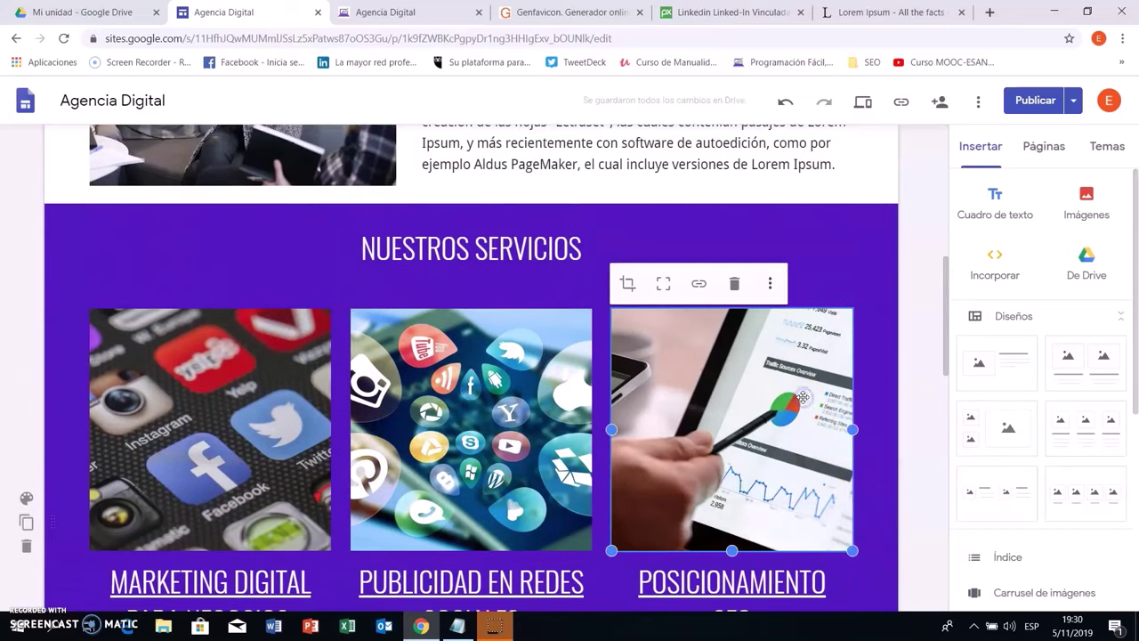
left_click(700, 284)
scroll(736, 392, "down", 3)
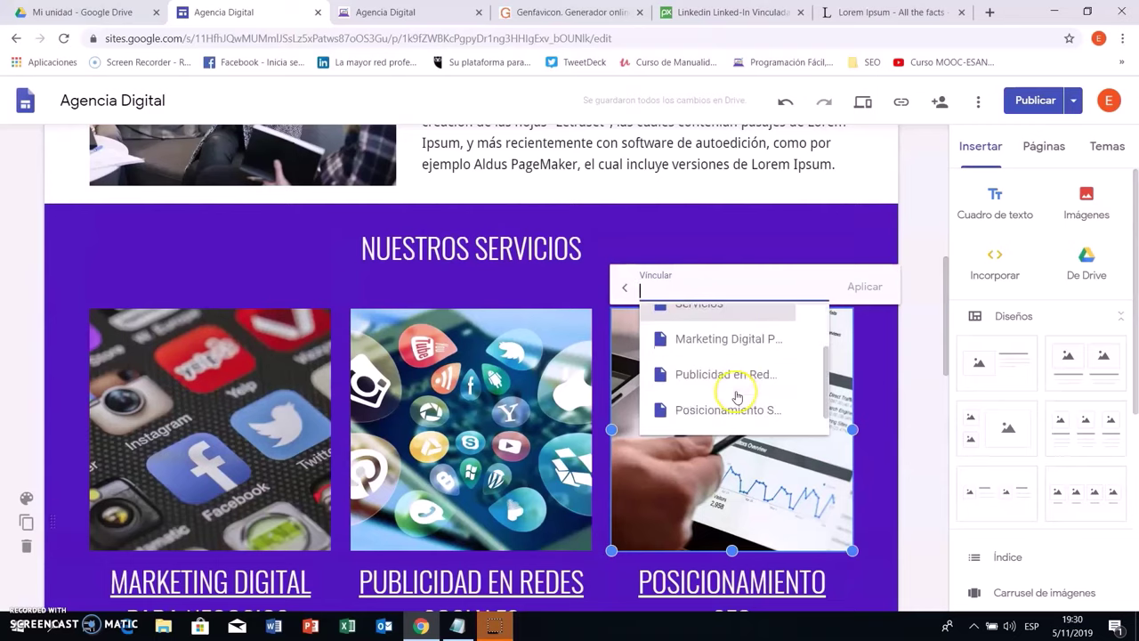
left_click(738, 414)
left_click(876, 287)
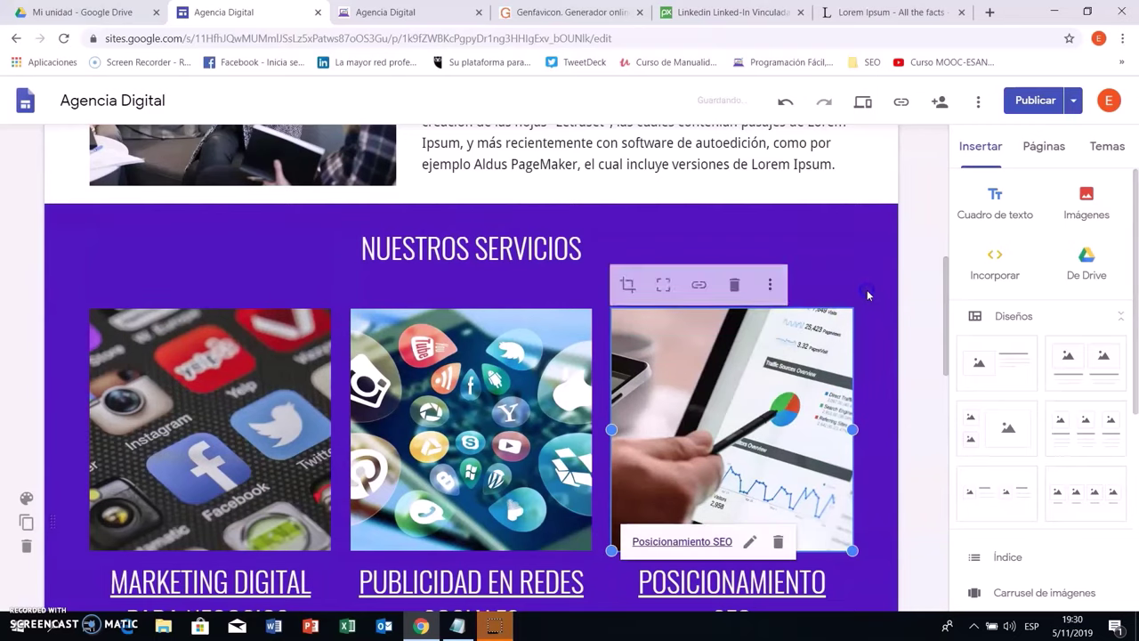
scroll(871, 365, "down", 6)
scroll(871, 373, "down", 5)
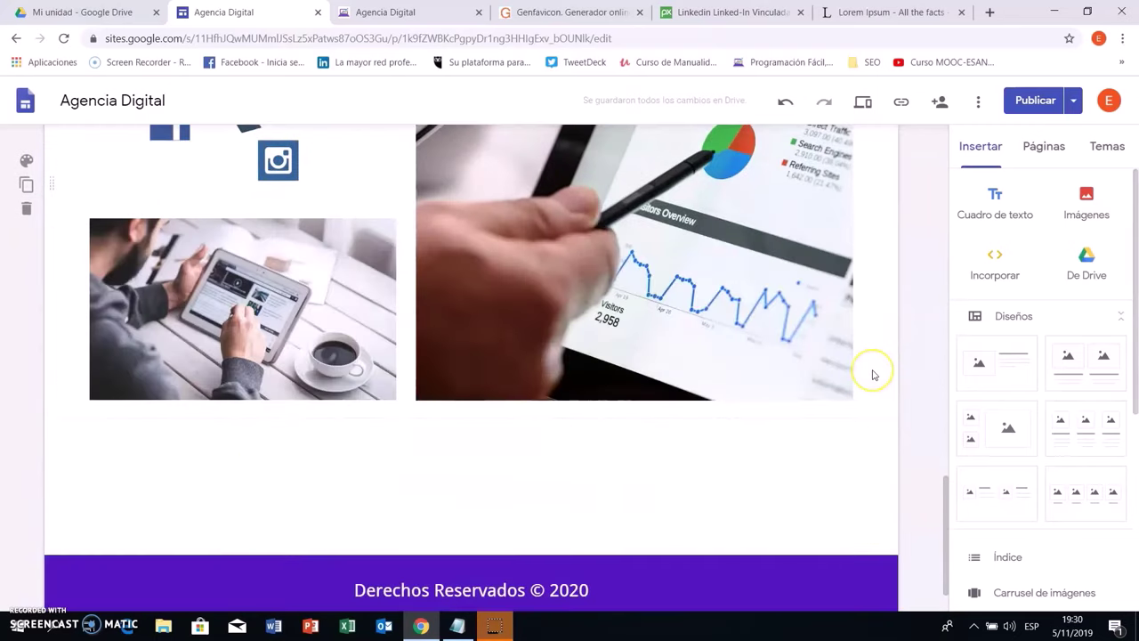
scroll(871, 373, "up", 15)
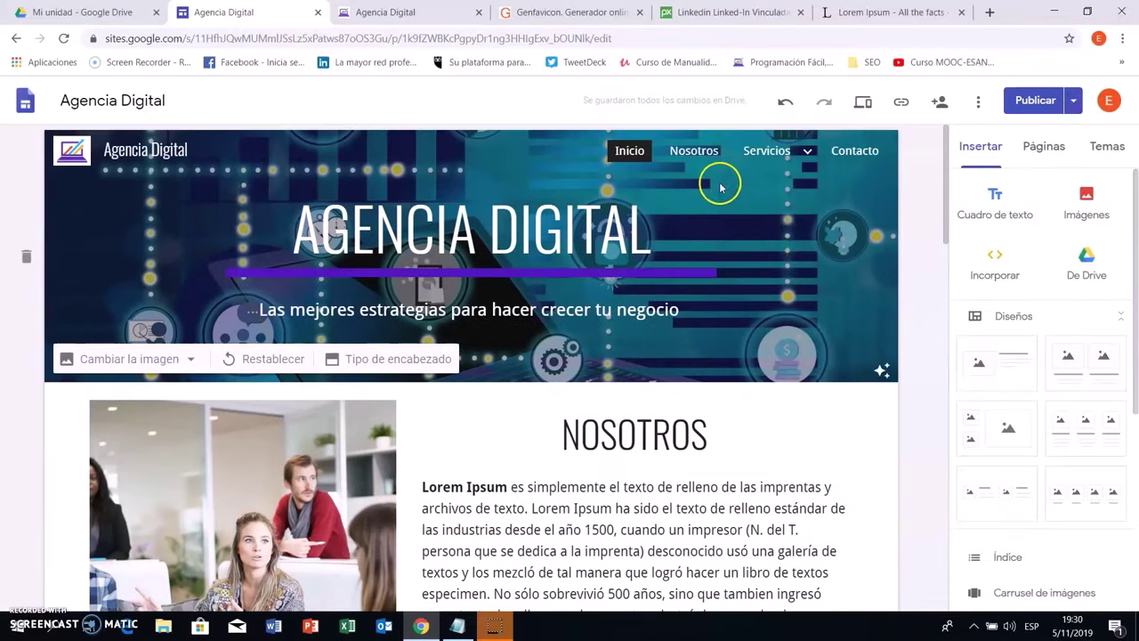
Step: On the Servicios page, link the MARKETING DIGITAL PARA NEGOCIOS heading to its page
left_click(762, 156)
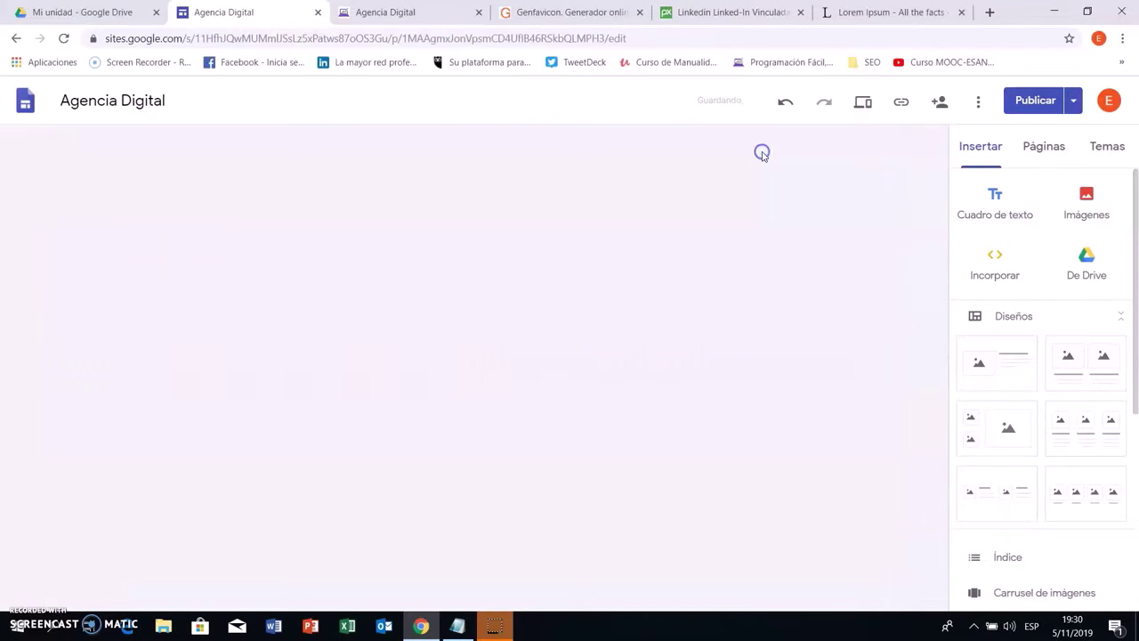
scroll(770, 348, "down", 5)
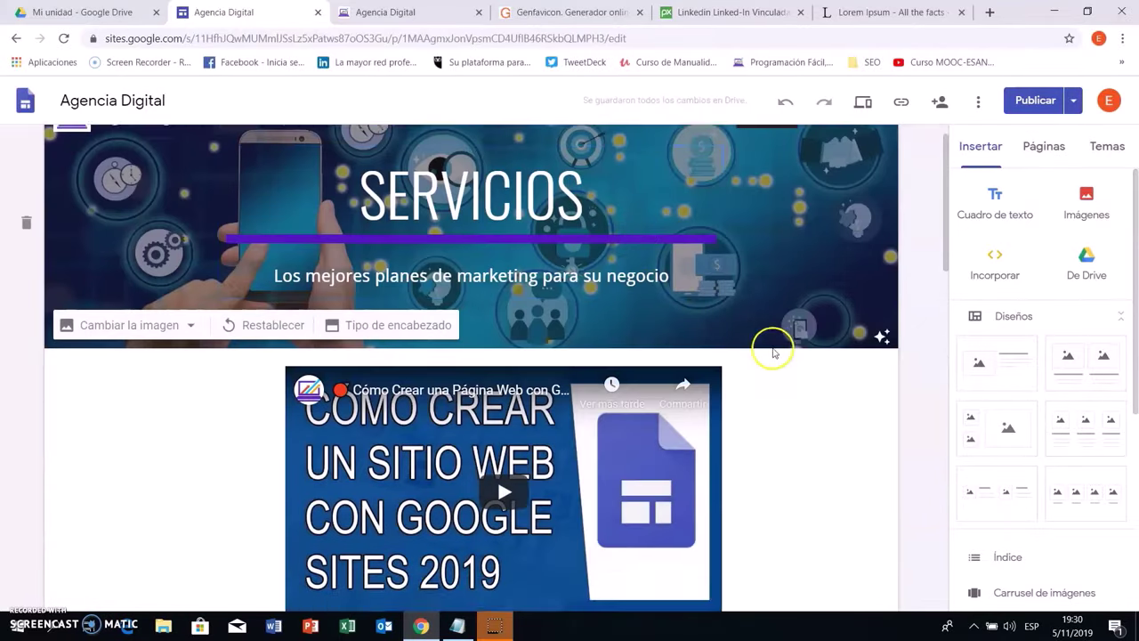
left_click(780, 347)
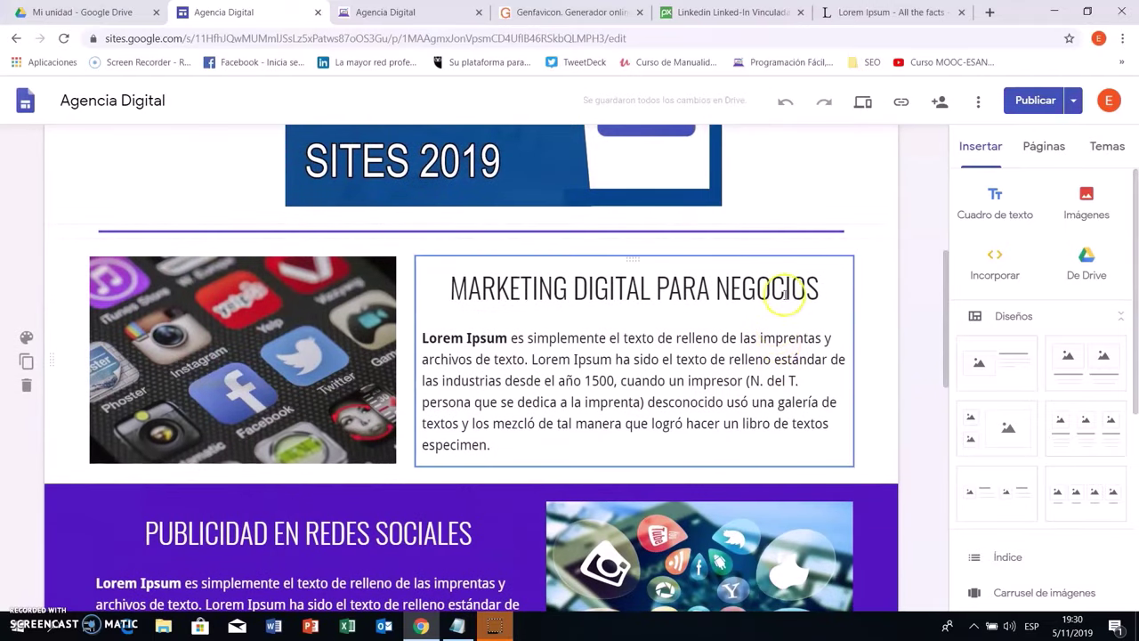
left_click_drag(817, 287, 469, 286)
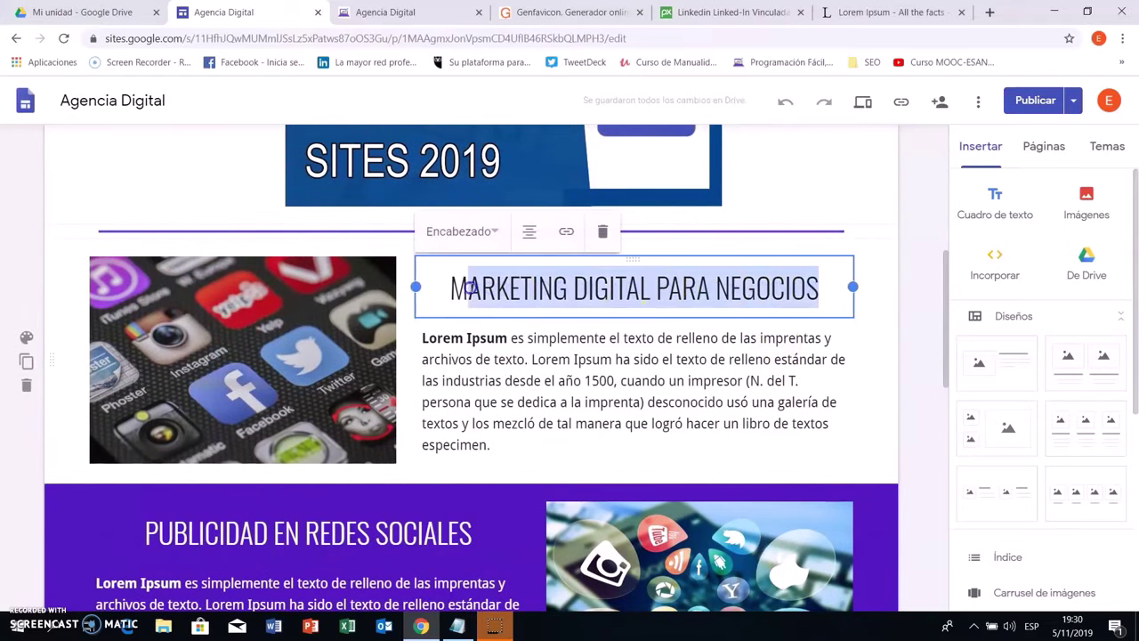
left_click(567, 233)
scroll(576, 438, "down", 2)
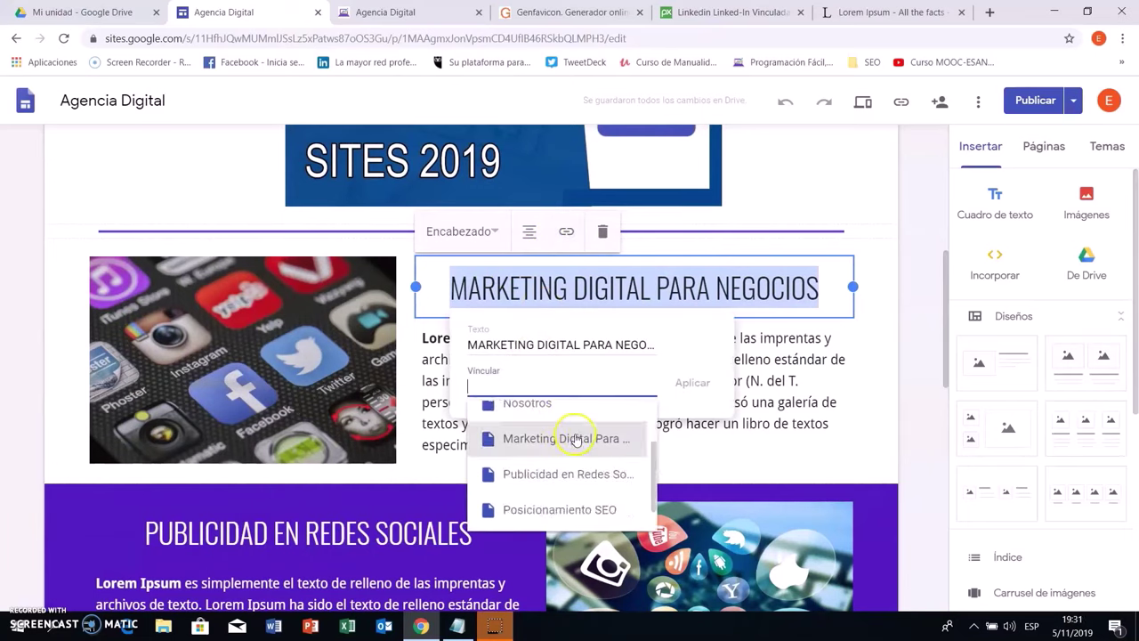
left_click(566, 439)
left_click(692, 382)
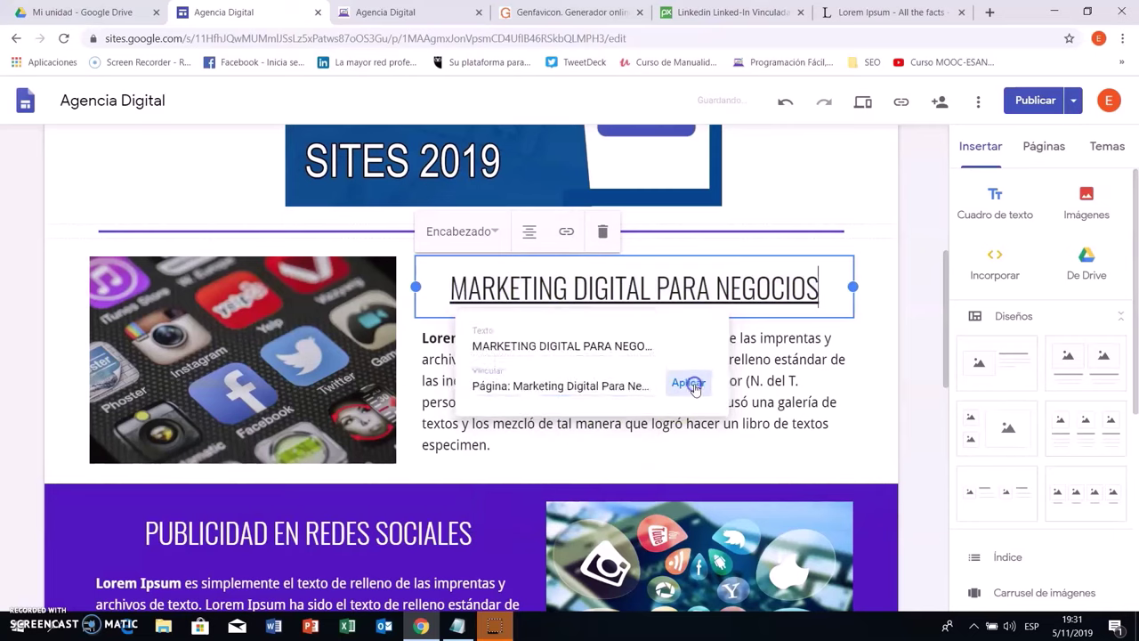
left_click(694, 391)
Step: Link the phone apps image to the Marketing Digital Para Negocios page
left_click(297, 326)
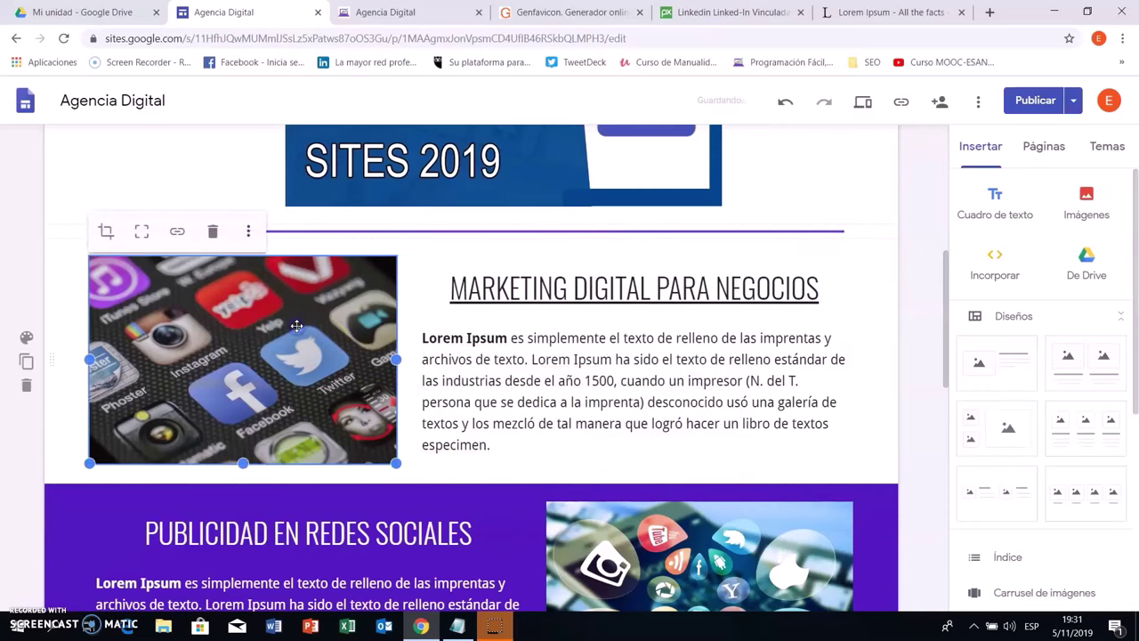
left_click(178, 233)
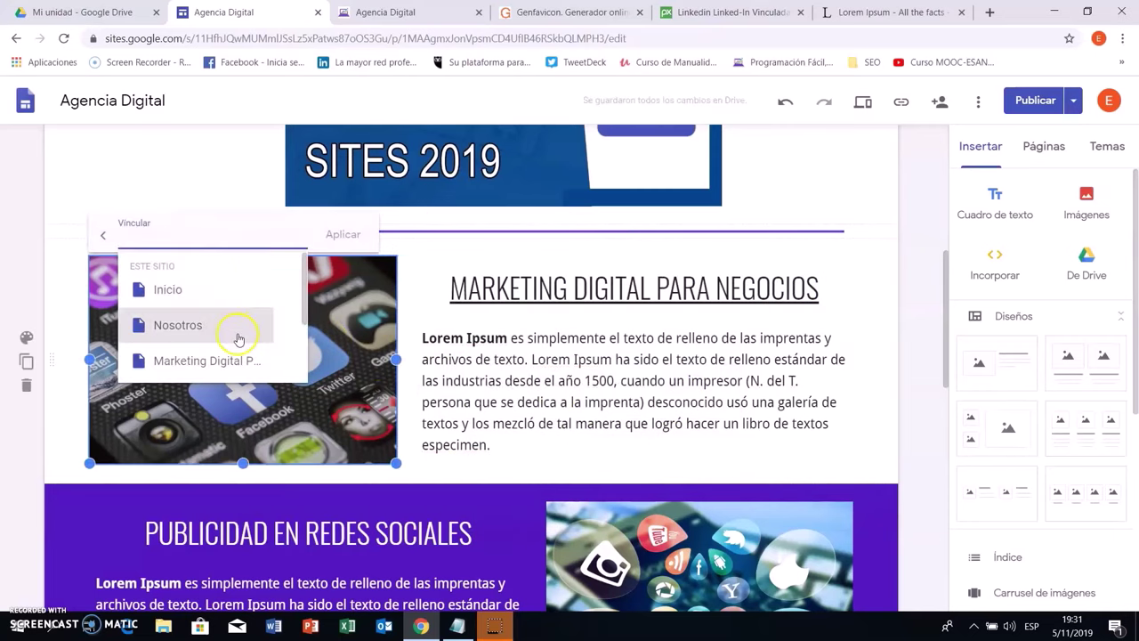
left_click(237, 358)
left_click(342, 234)
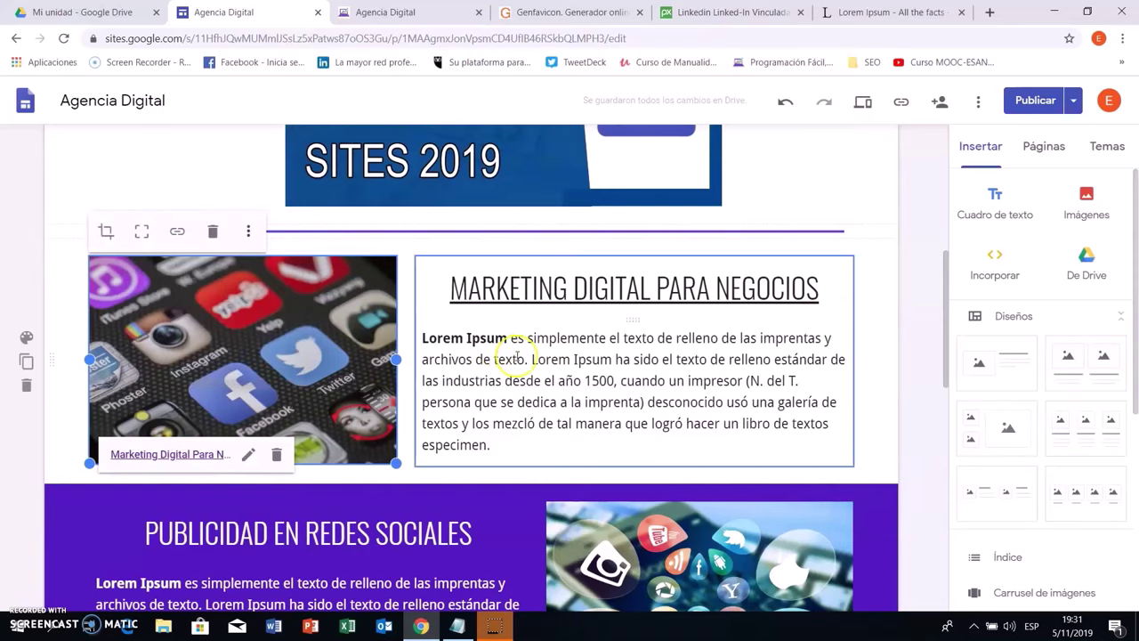
Step: Link the PUBLICIDAD EN REDES SOCIALES heading and social media icons image to that page
scroll(509, 357, "down", 2)
left_click_drag(473, 383, 161, 382)
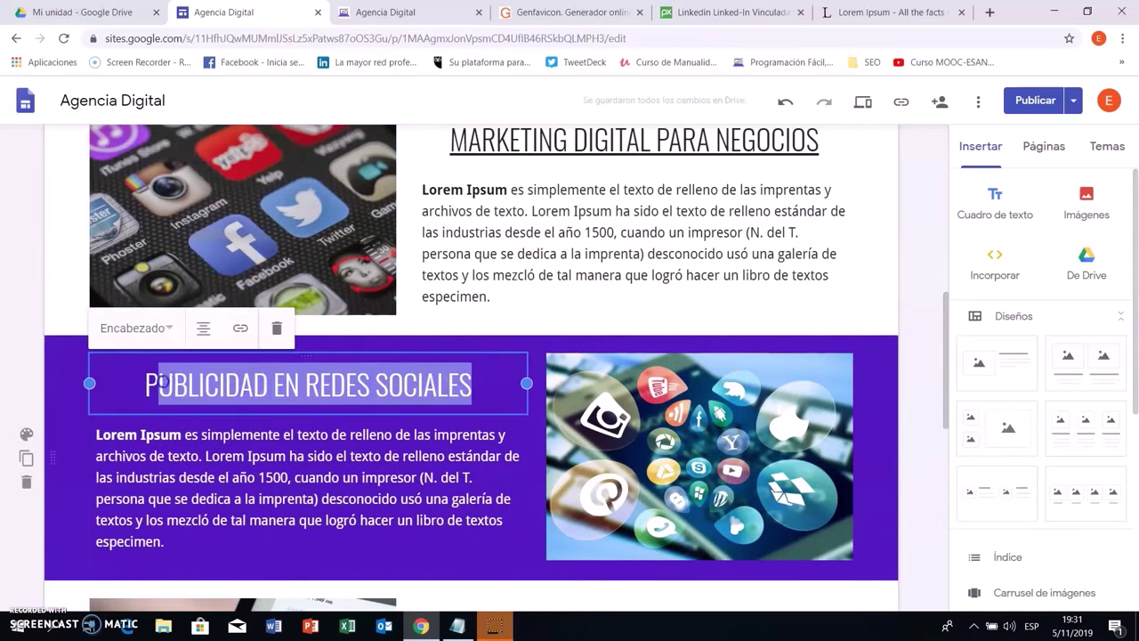
left_click(240, 328)
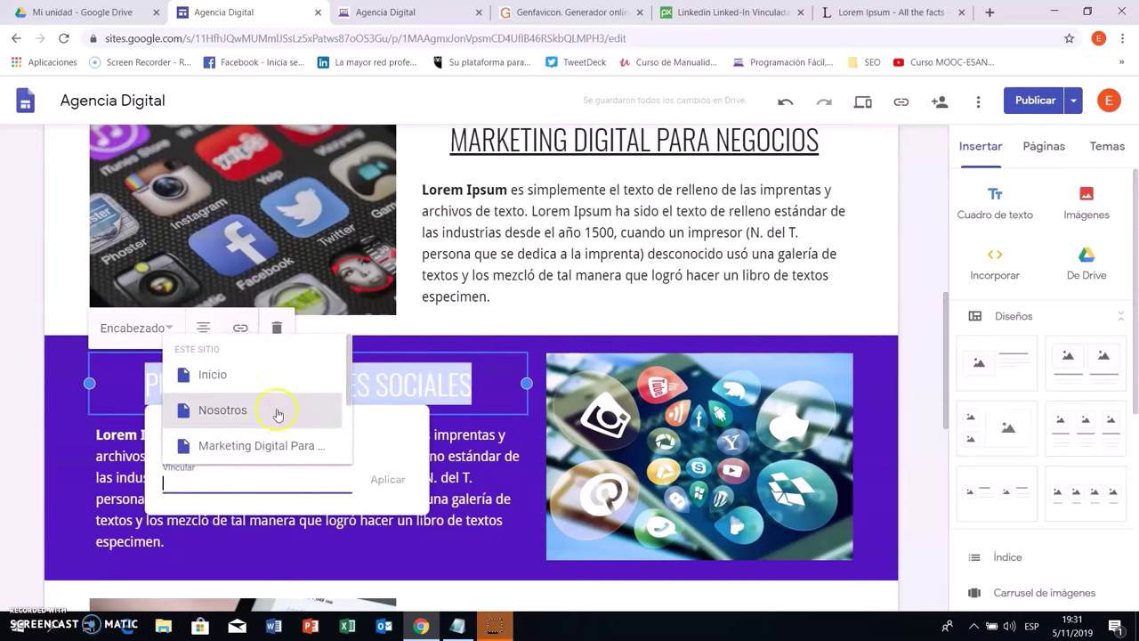
scroll(281, 409, "down", 2)
left_click(287, 417)
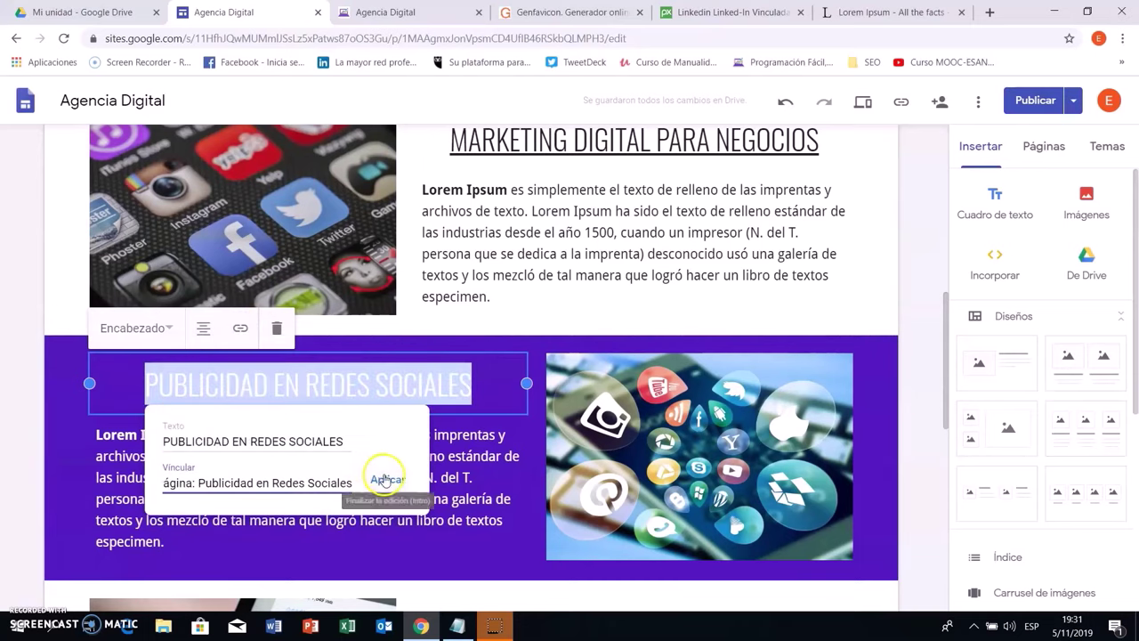
left_click(382, 475)
left_click(635, 451)
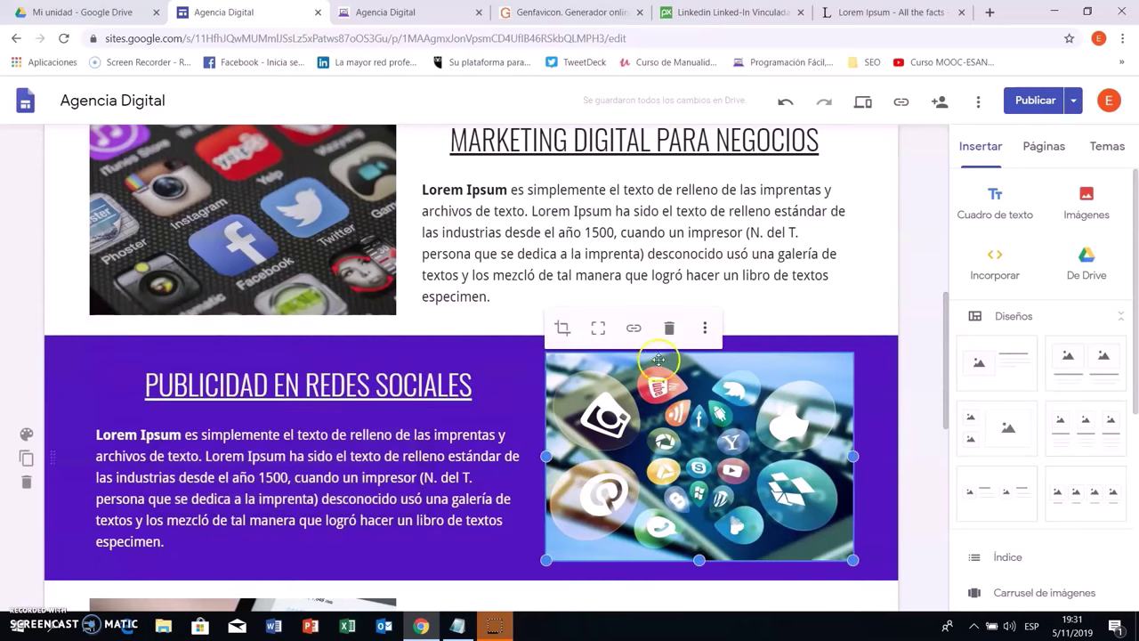
left_click(632, 332)
scroll(678, 424, "down", 1)
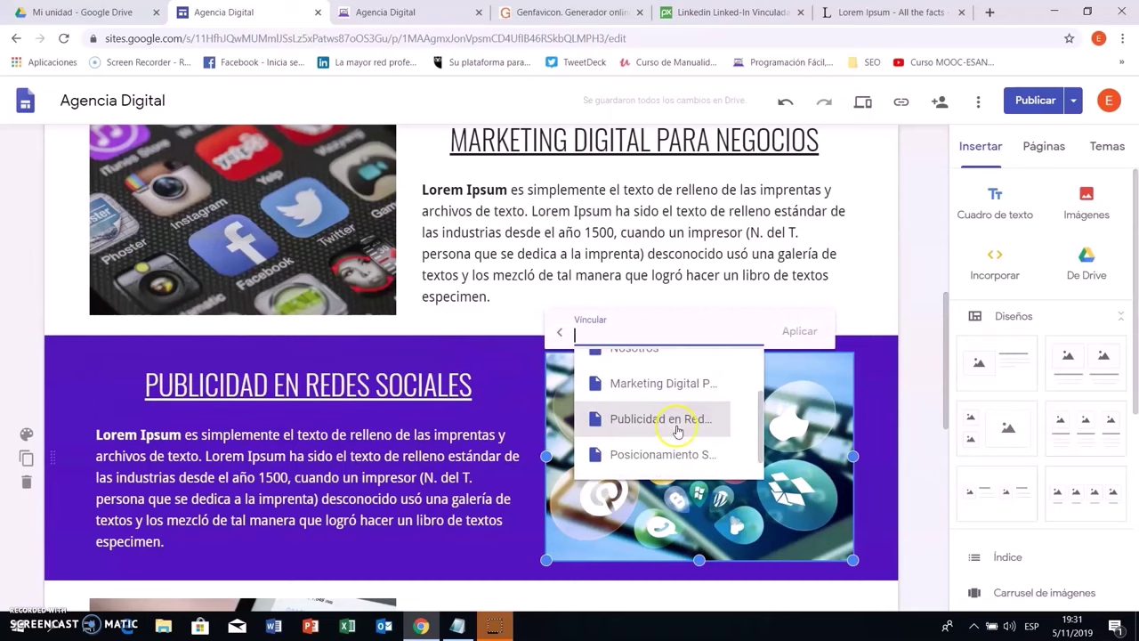
left_click(672, 425)
left_click(800, 332)
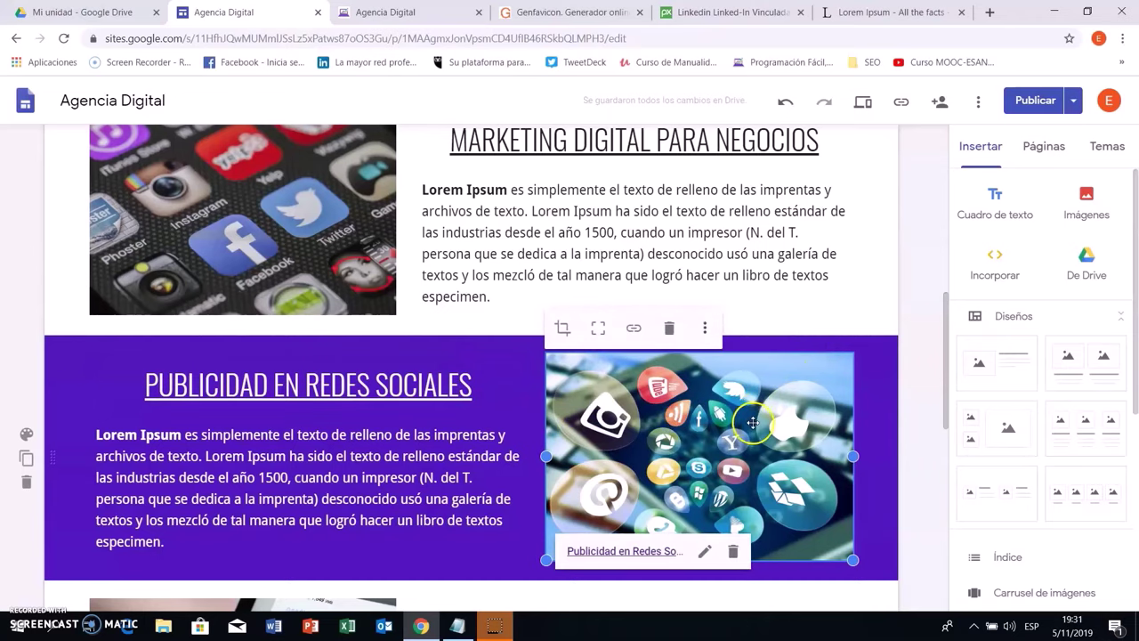
Step: Link the POSICIONAMIENTO SEO heading to the Posicionamiento SEO page
scroll(752, 423, "down", 3)
left_click_drag(747, 407, 537, 406)
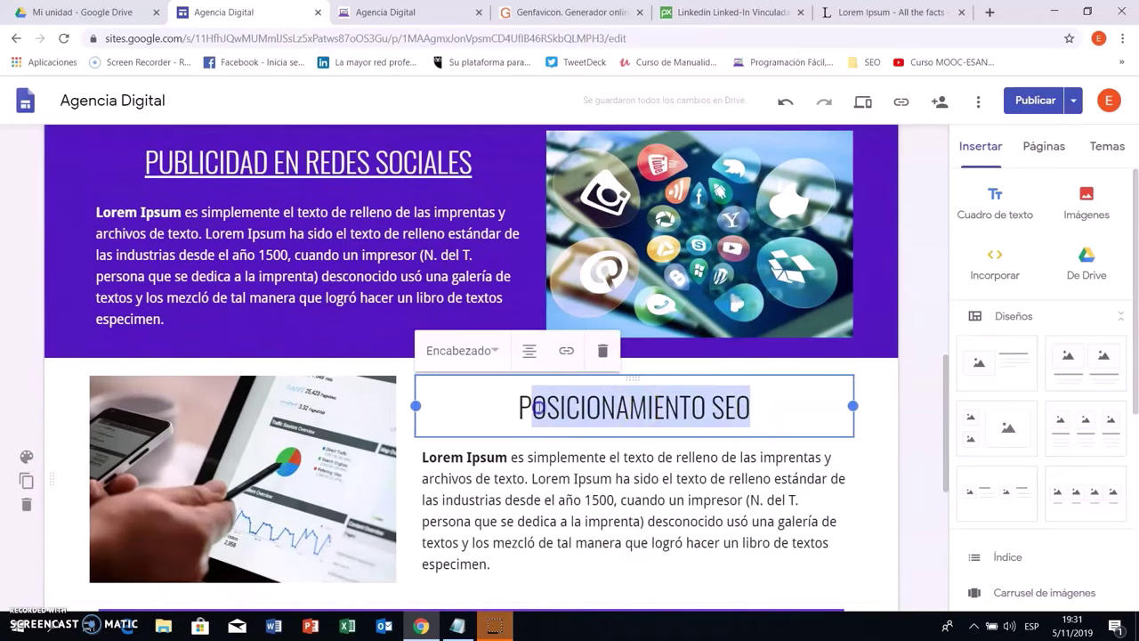
left_click(567, 352)
scroll(614, 445, "down", 2)
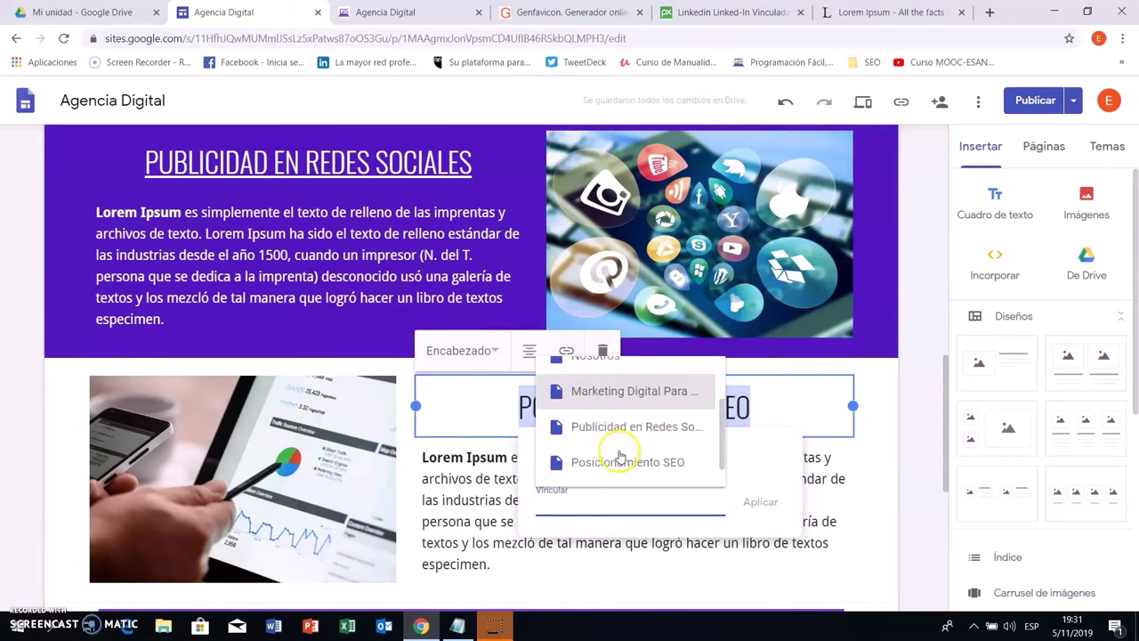
left_click(635, 436)
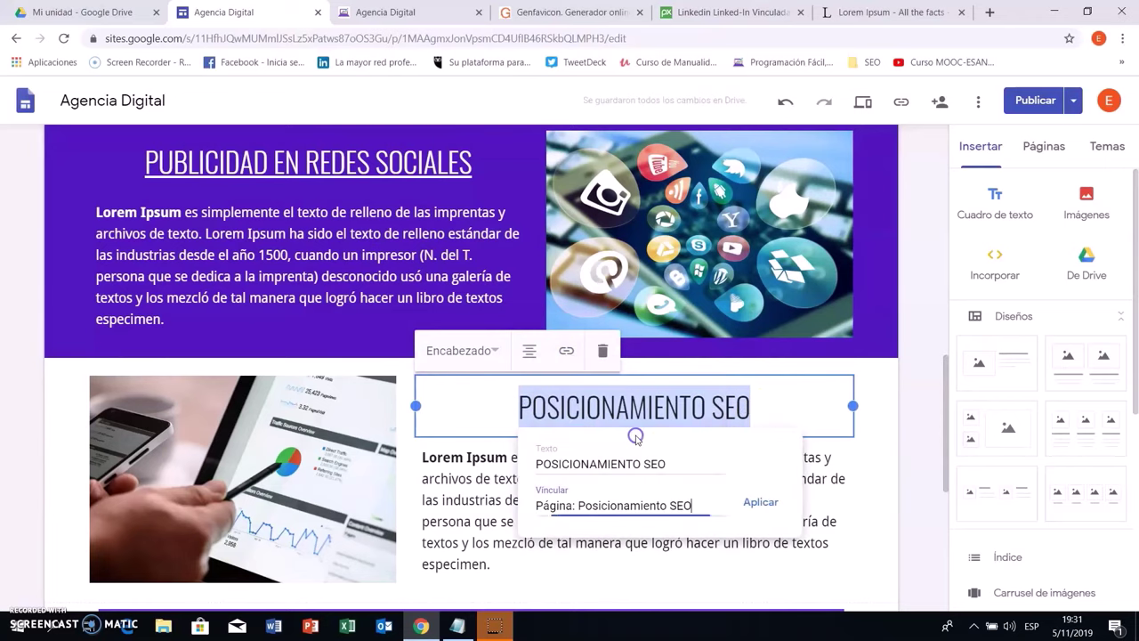
left_click(772, 502)
Step: Link the SEO chart image to the Posicionamiento SEO page
scroll(279, 428, "down", 1)
left_click(280, 416)
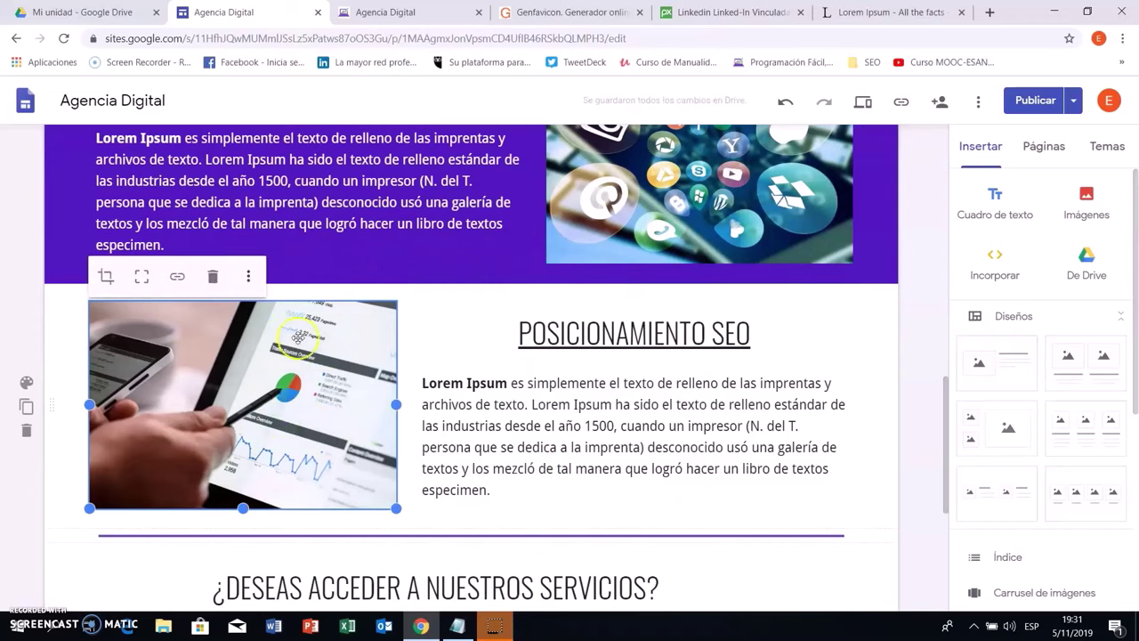
left_click(177, 278)
scroll(240, 373, "down", 1)
scroll(241, 372, "down", 1)
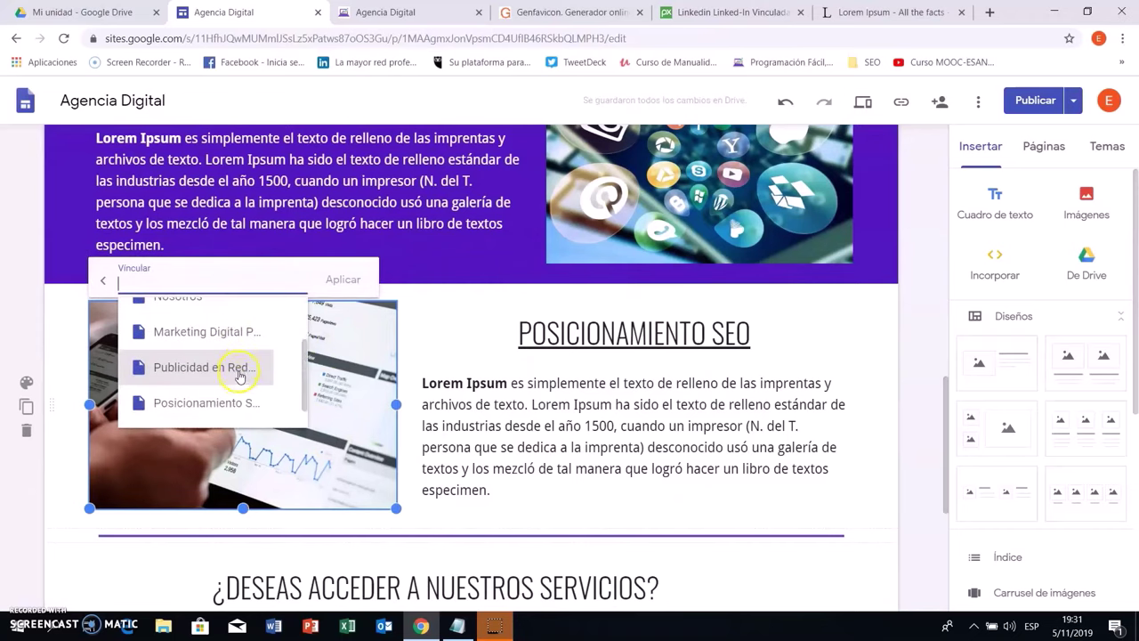
left_click(236, 401)
left_click(338, 283)
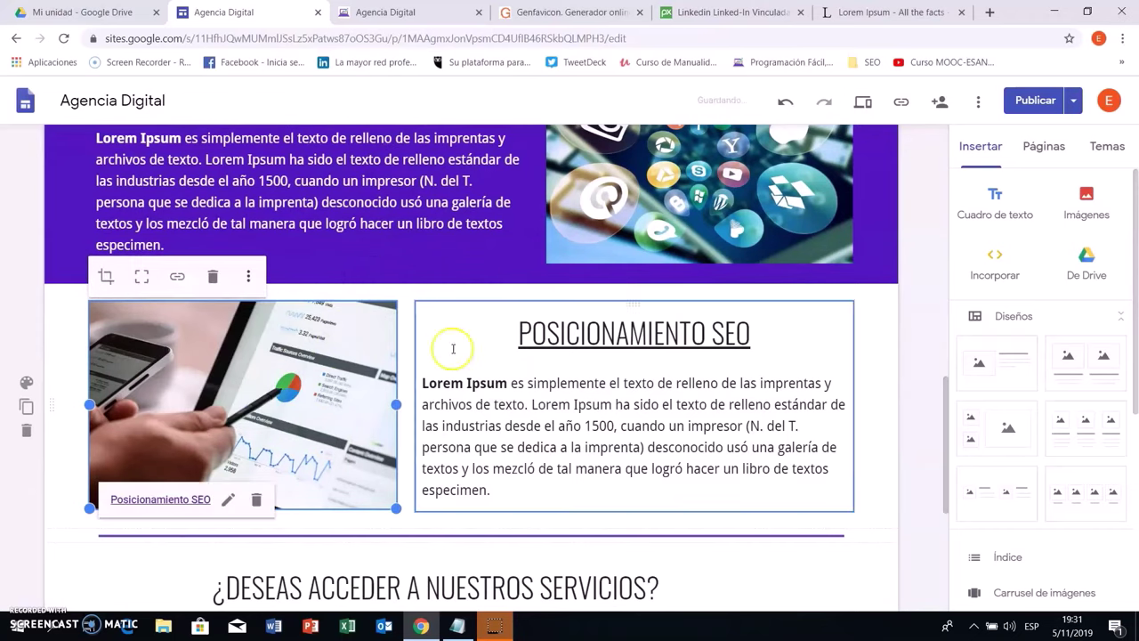
Step: Publish the Agencia Digital site with the latest edits
scroll(450, 348, "down", 3)
scroll(607, 415, "up", 2)
scroll(669, 437, "up", 2)
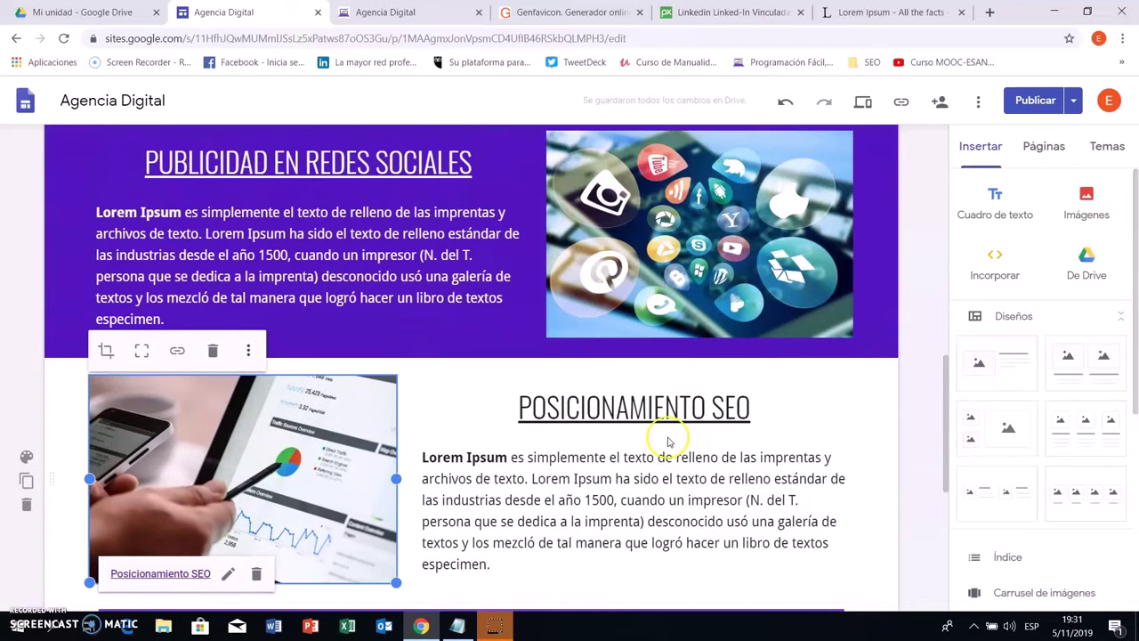
scroll(774, 414, "down", 2)
scroll(775, 415, "up", 10)
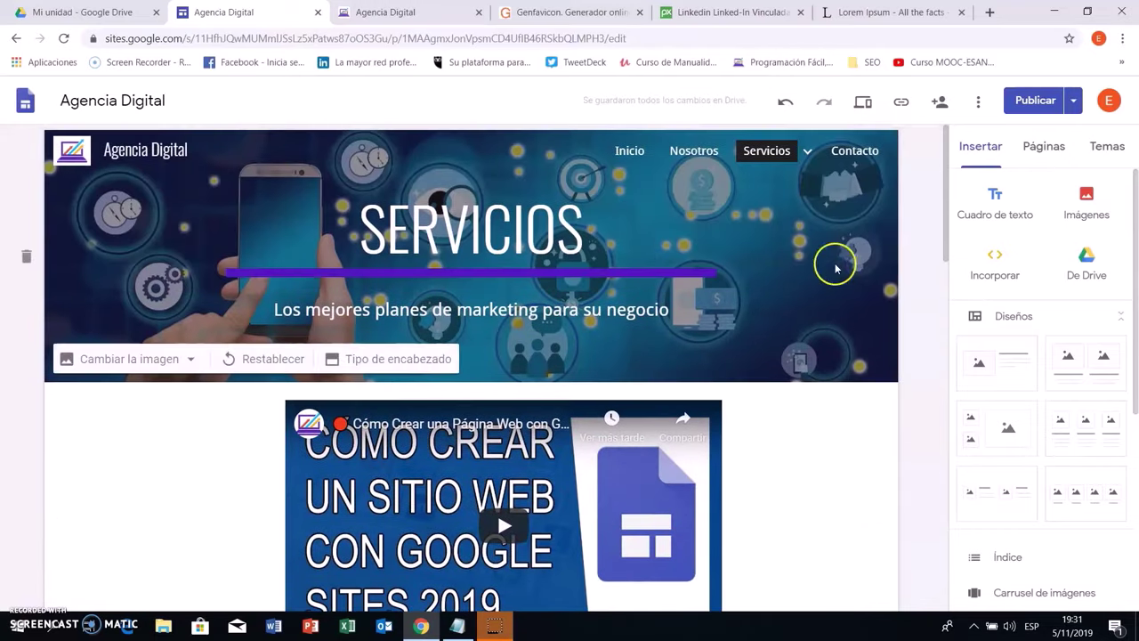
left_click(1025, 103)
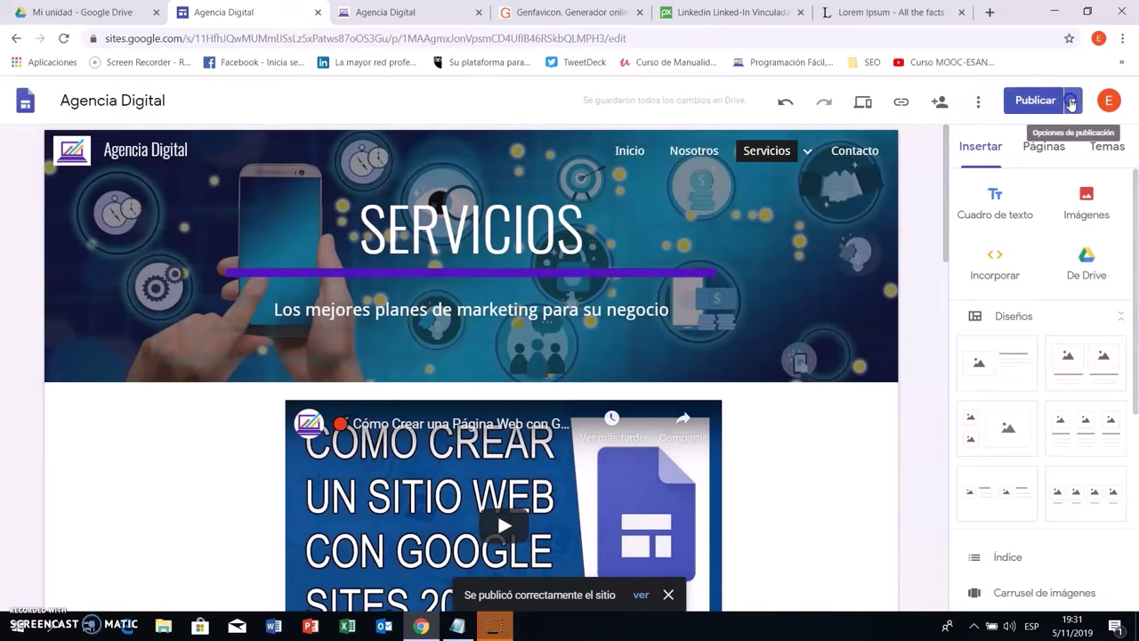
Step: Open the published site via Ver el sitio publicado and close the extra tab
left_click(1072, 105)
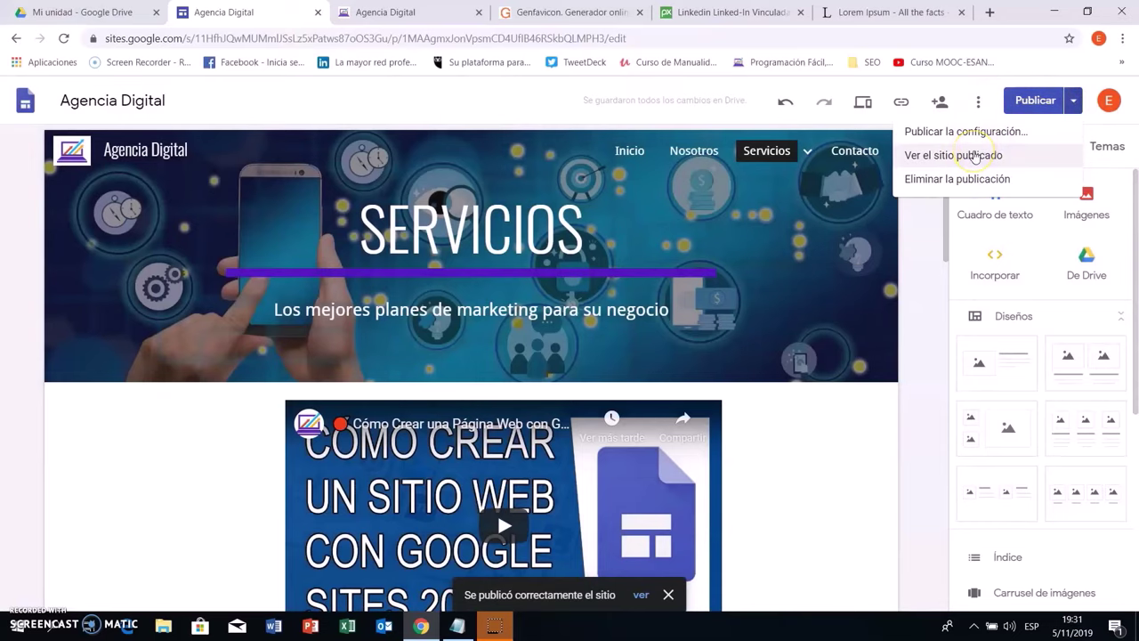
left_click(943, 153)
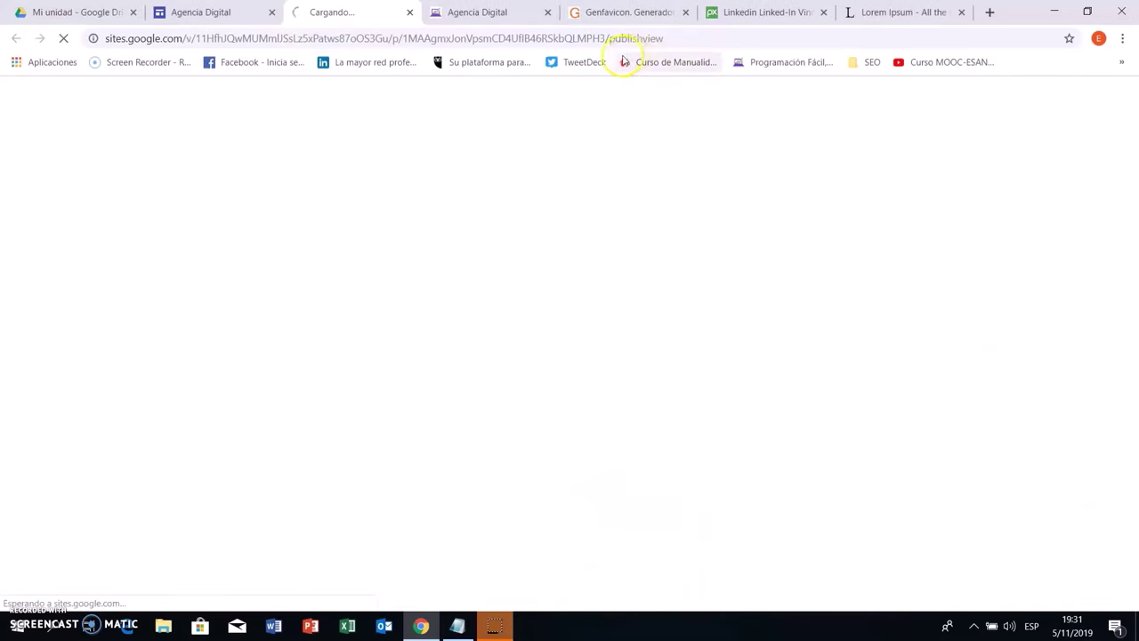
key("ctrl+Tab")
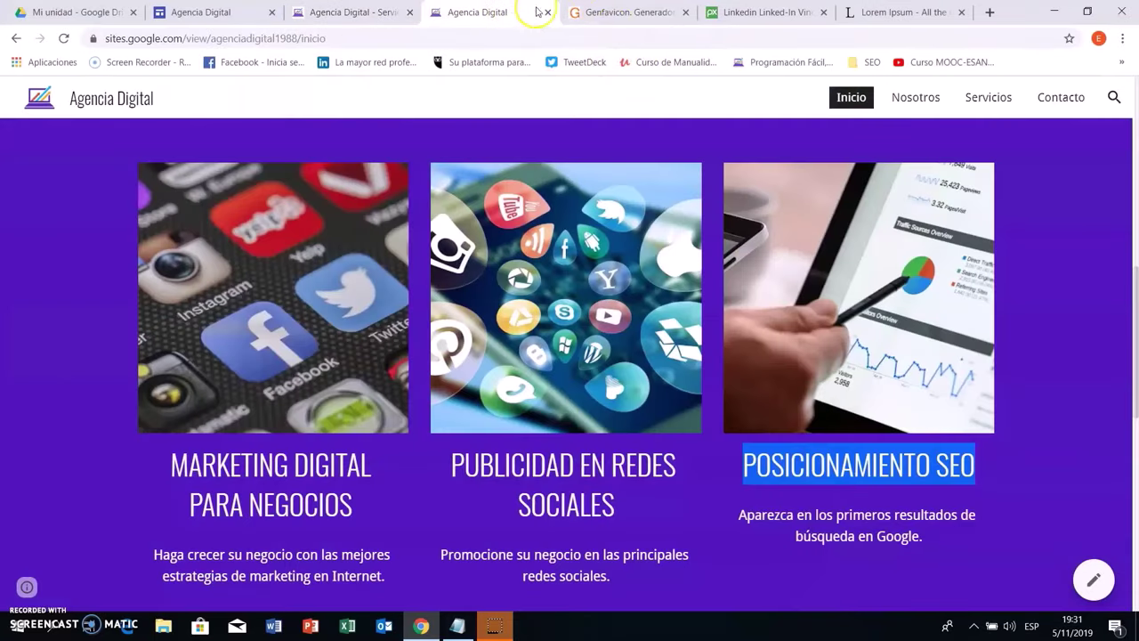
left_click(552, 12)
left_click(315, 11)
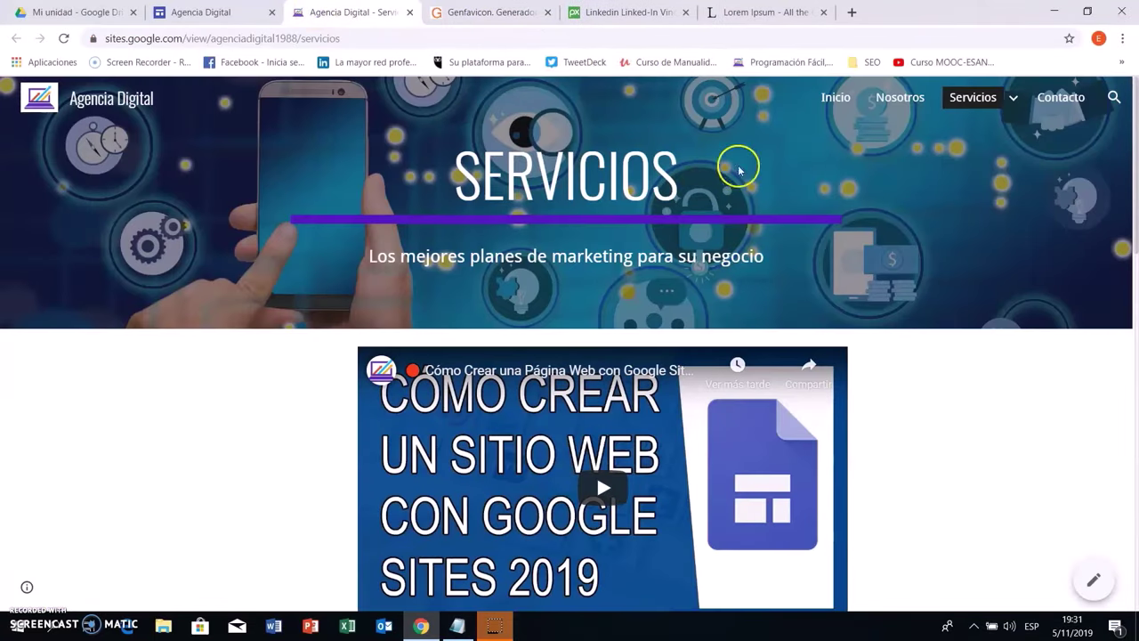
Step: Go to the live Inicio page and scroll down to the service cards
left_click(836, 102)
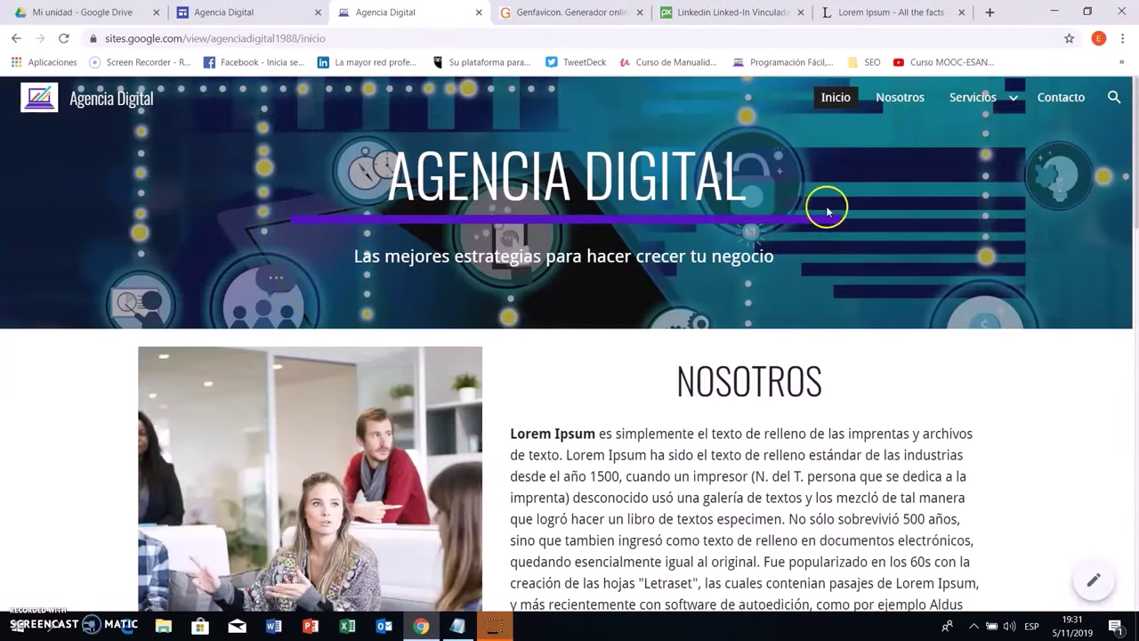
mouse_move(976, 112)
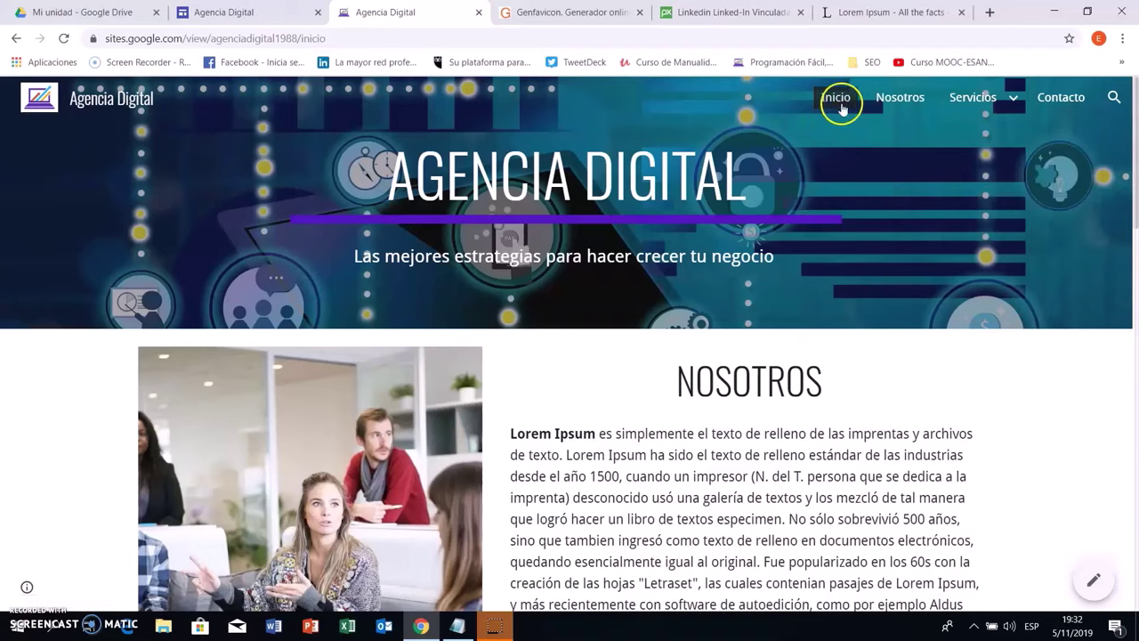
scroll(856, 205, "down", 2)
scroll(856, 223, "down", 6)
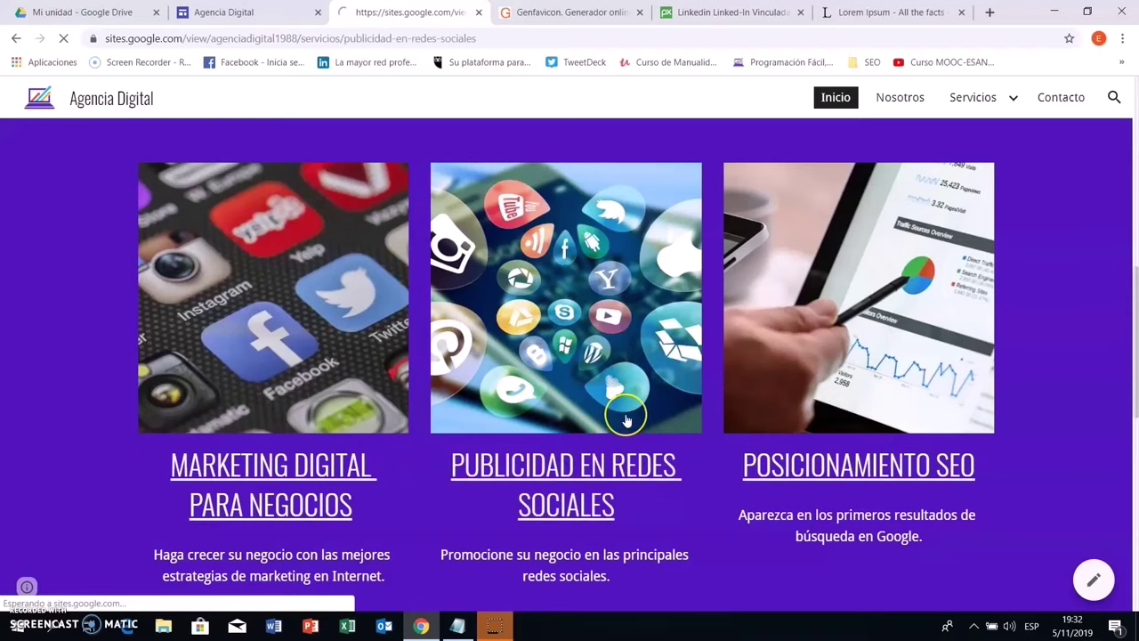
Step: From Inicio, open the Marketing Digital para Negocios page through its card title
scroll(818, 350, "down", 2)
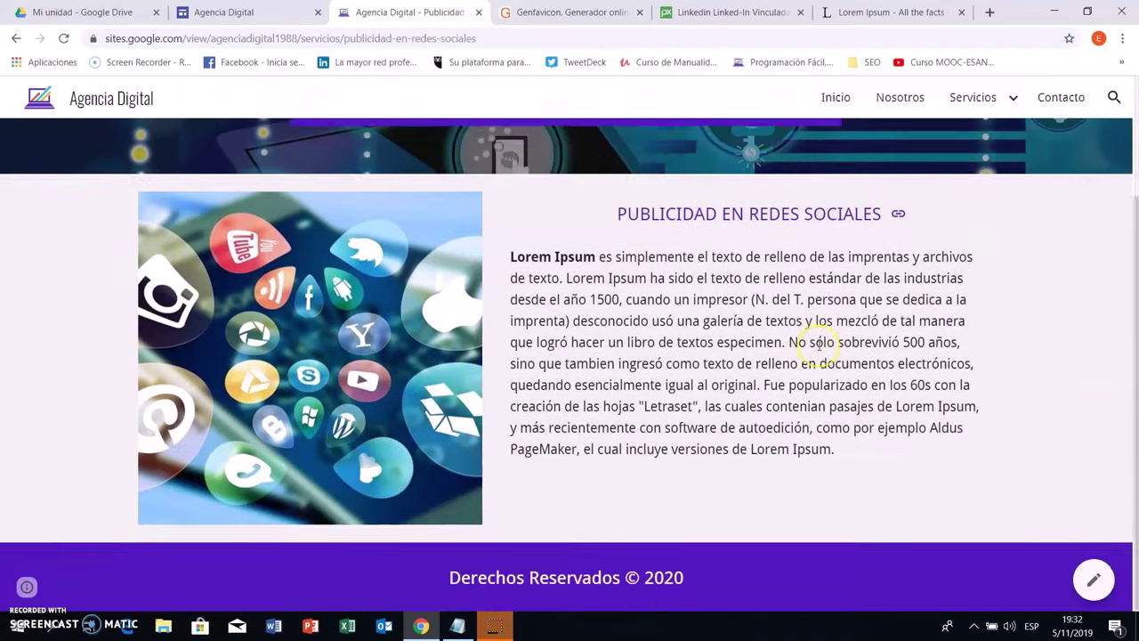
scroll(819, 345, "up", 2)
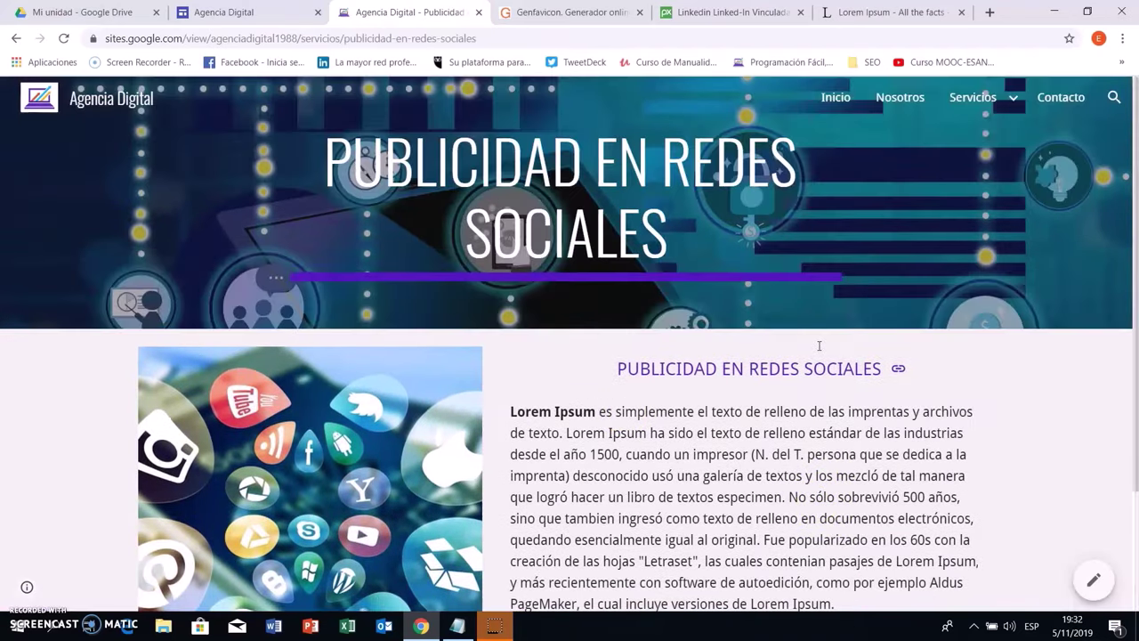
left_click(839, 106)
scroll(532, 303, "down", 6)
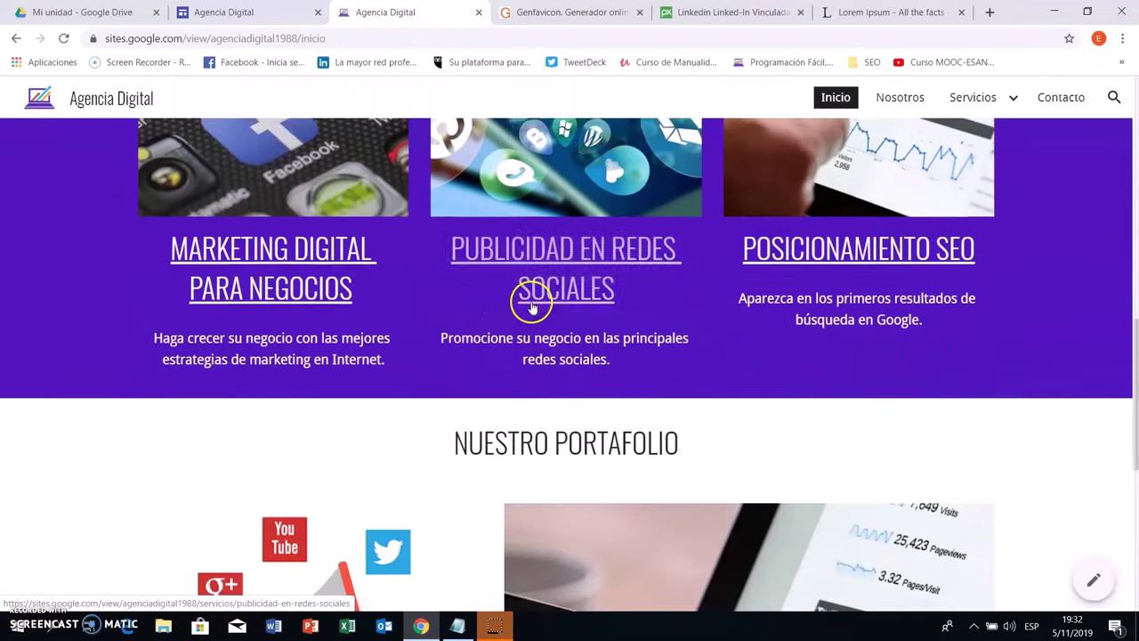
scroll(532, 307, "up", 3)
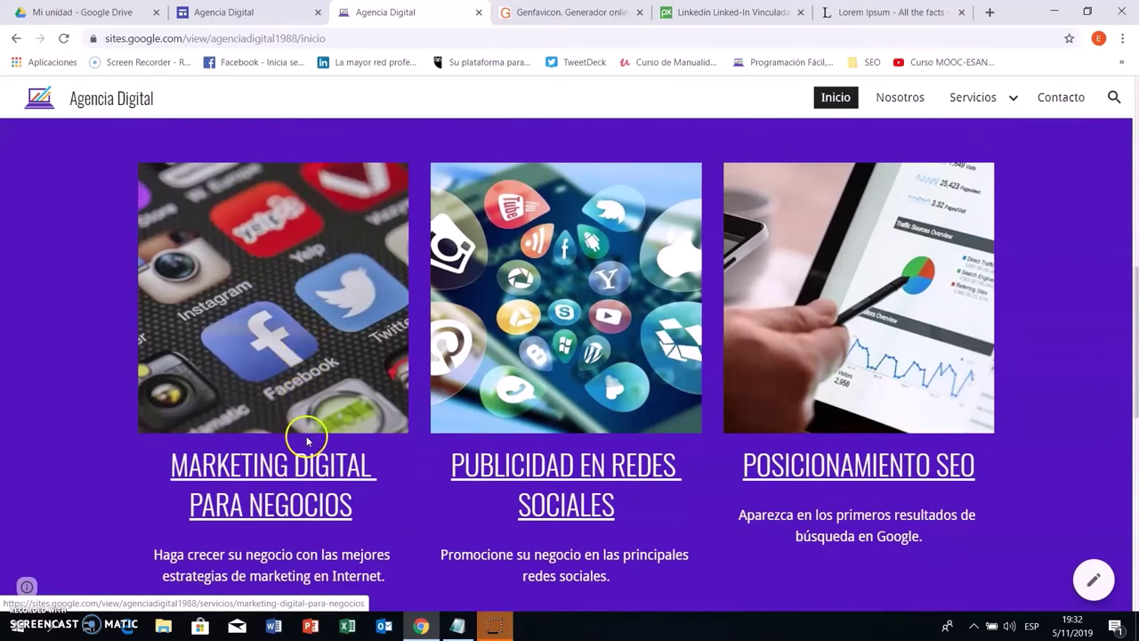
left_click(308, 462)
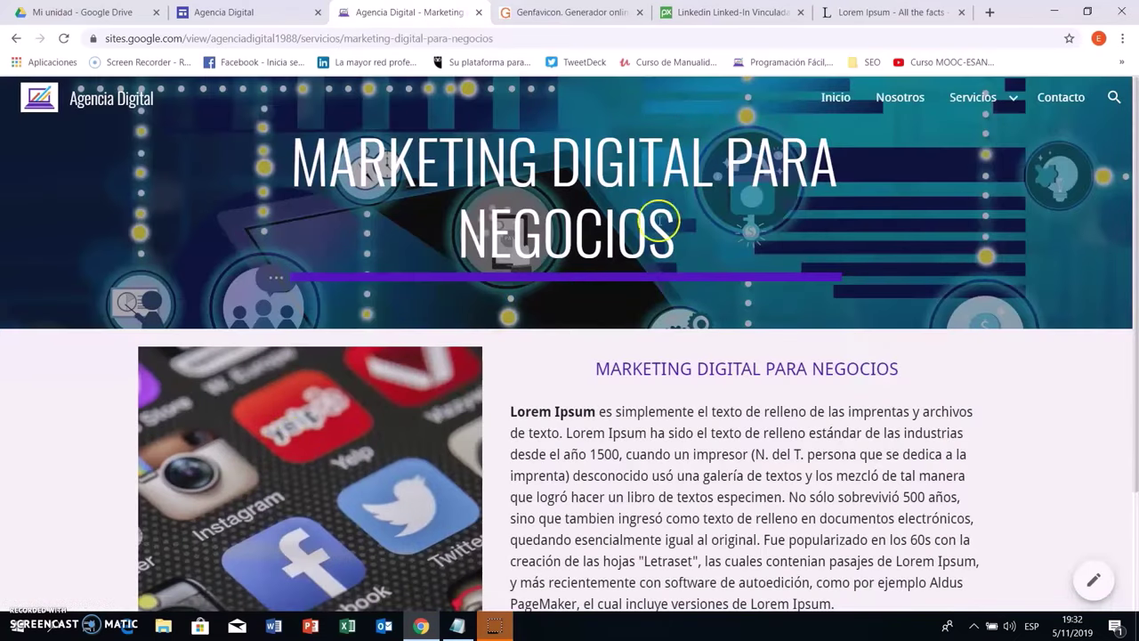
scroll(852, 234, "down", 1)
scroll(854, 222, "up", 1)
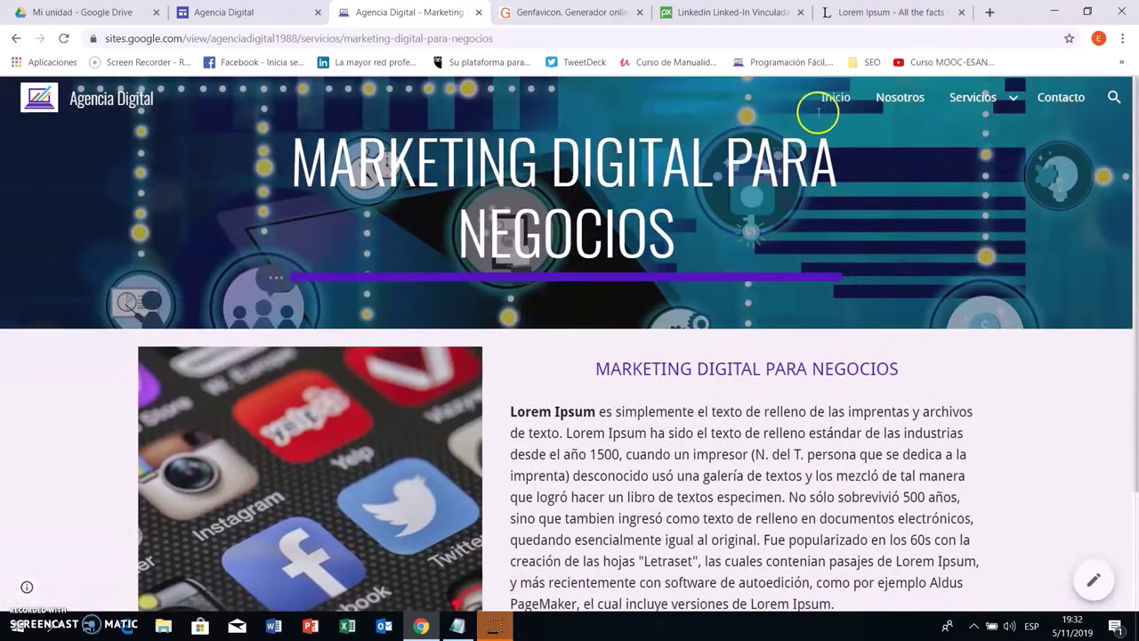
Step: Return to Inicio, check the Posicionamiento SEO page, then go to Servicios
left_click(835, 99)
scroll(910, 295, "down", 10)
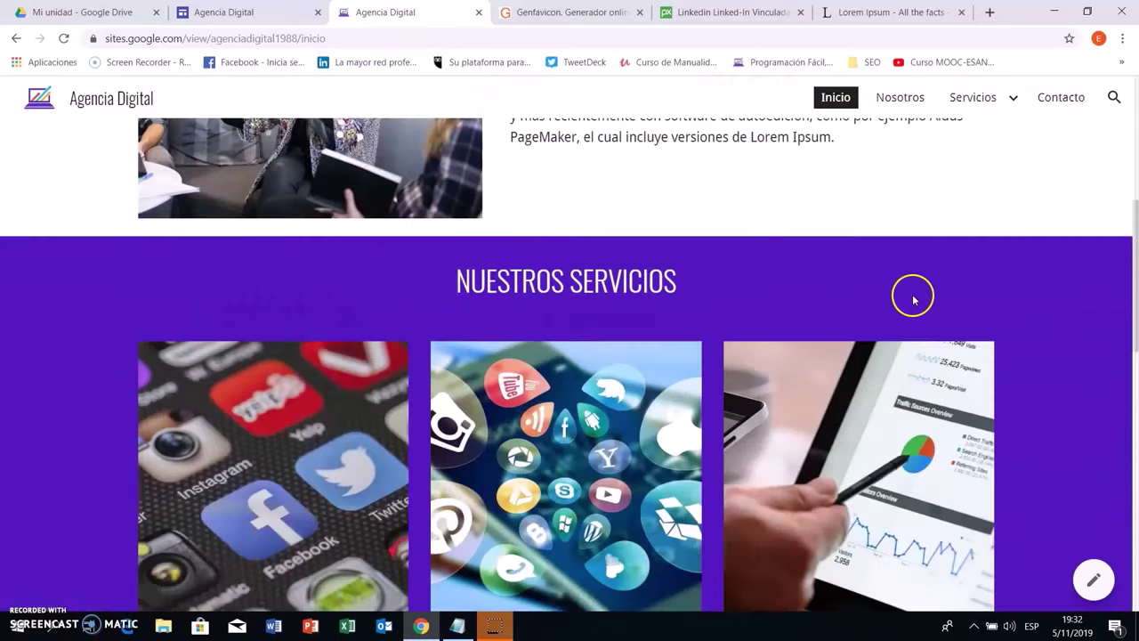
left_click(892, 399)
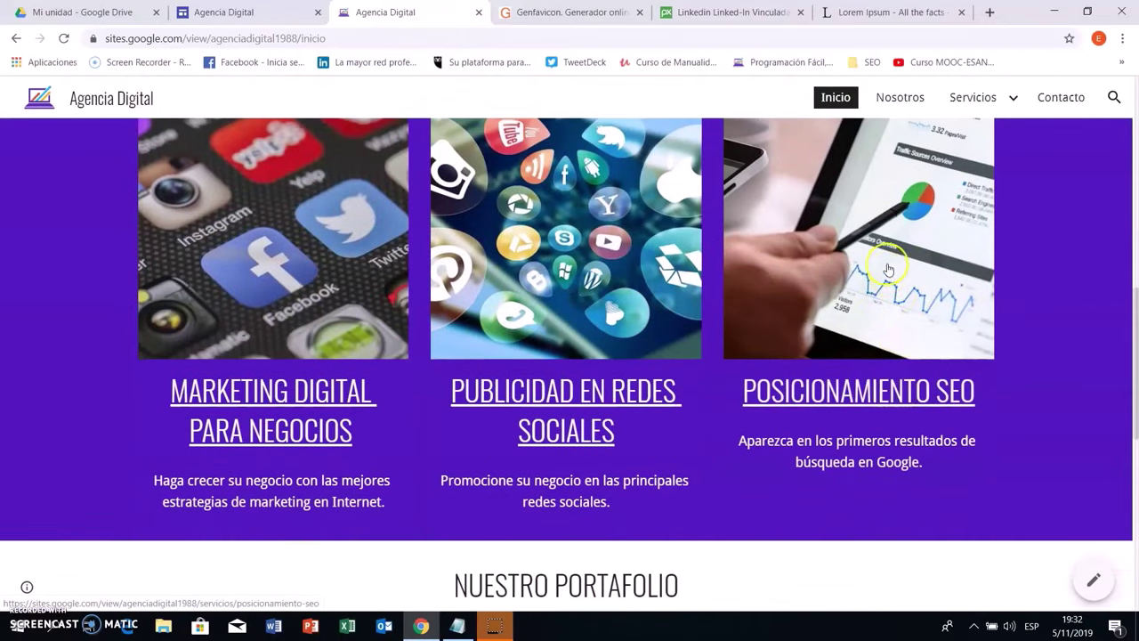
scroll(860, 330, "up", 2)
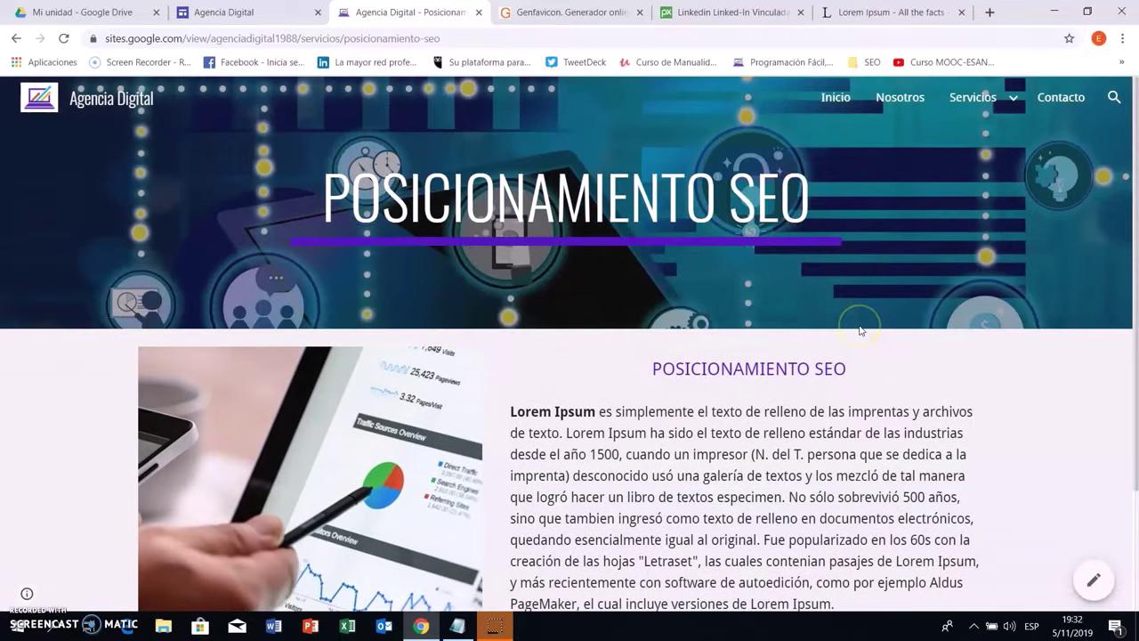
scroll(860, 330, "down", 2)
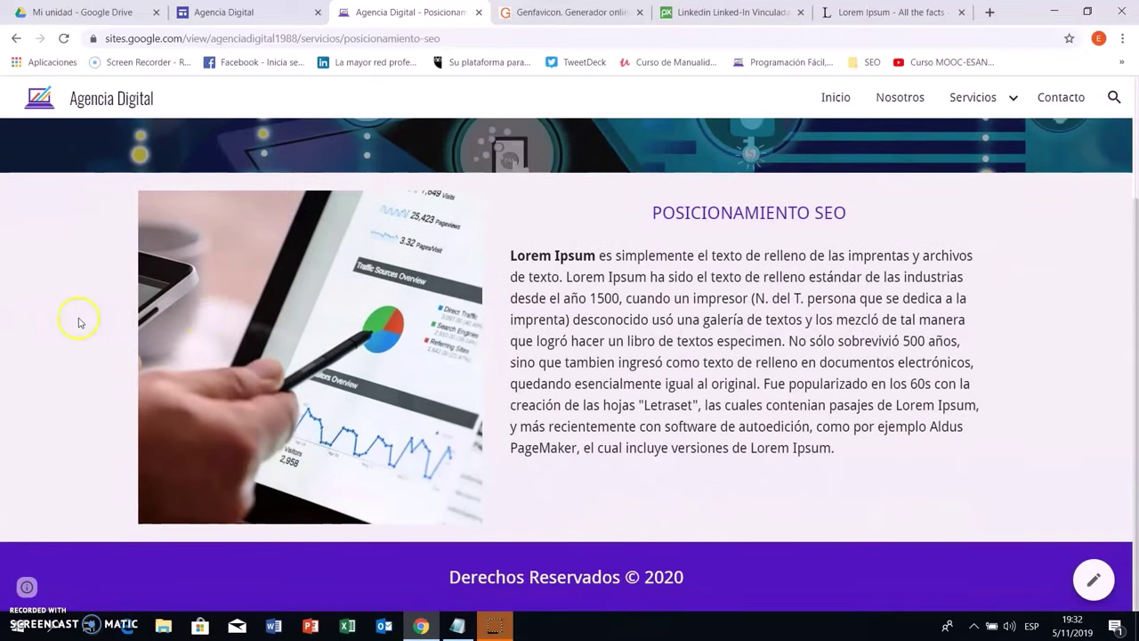
scroll(946, 310, "up", 2)
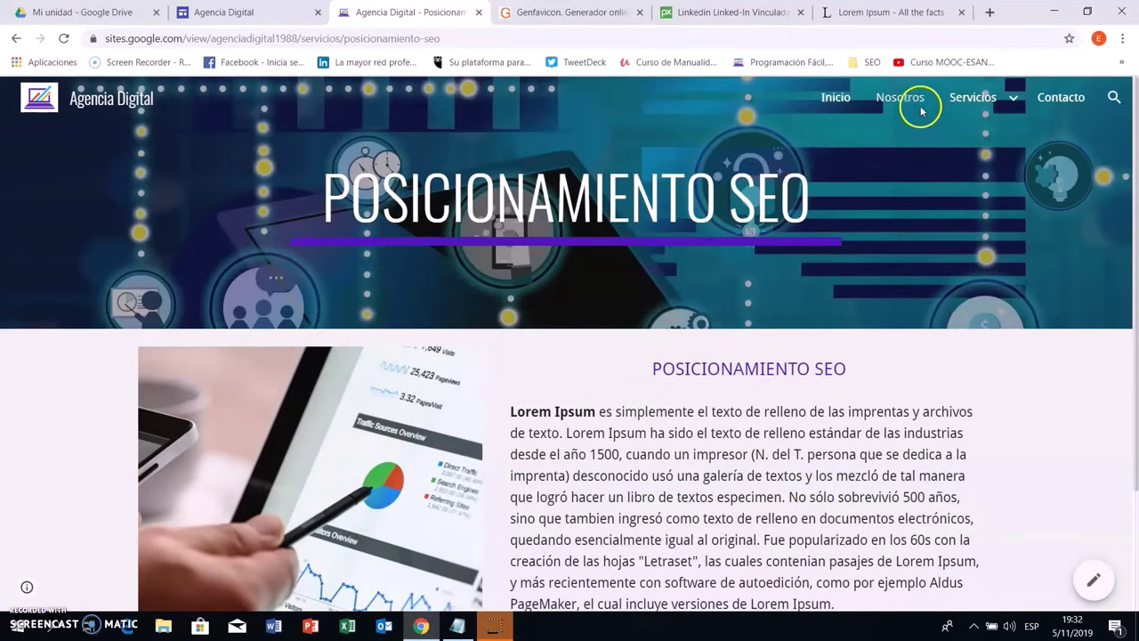
mouse_move(967, 102)
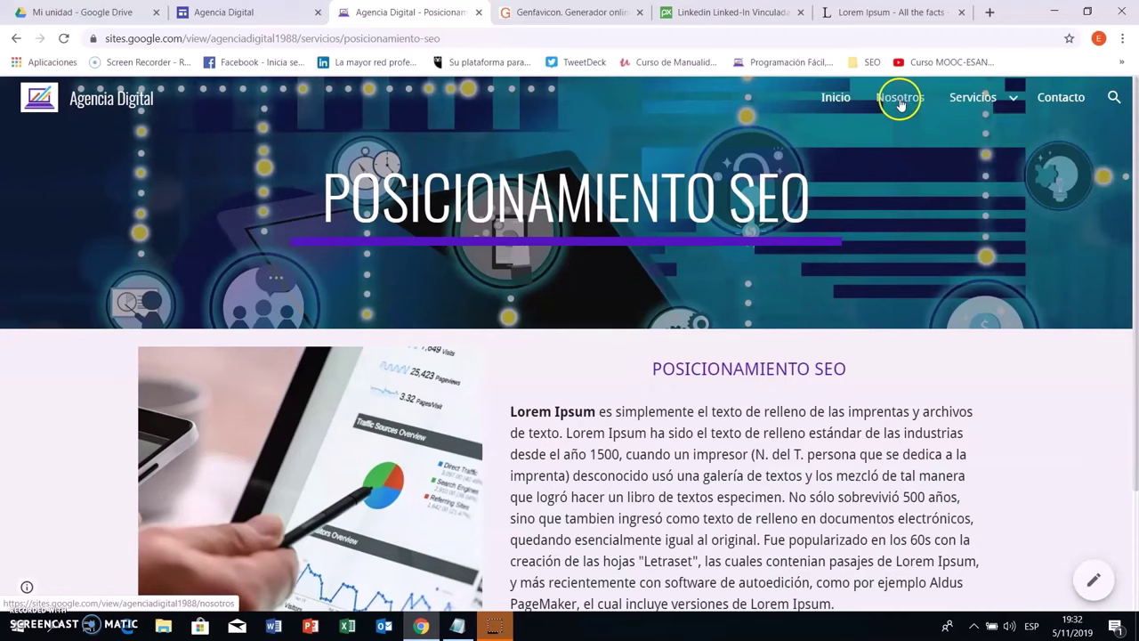
left_click(971, 98)
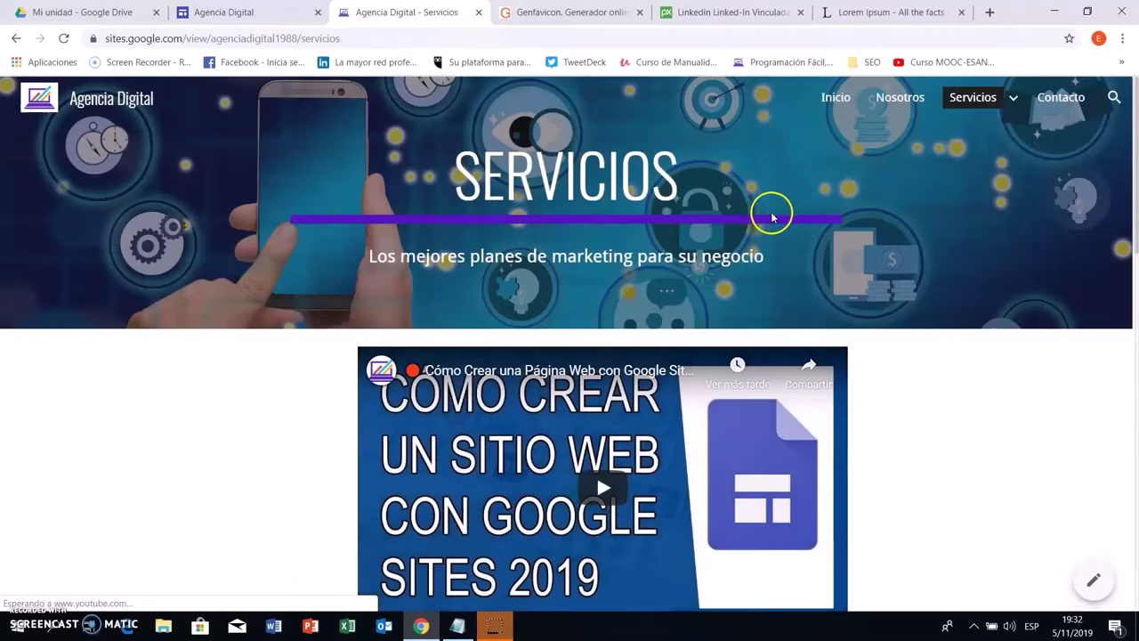
Step: View the Marketing Digital para Negocios subpage on the live site, then return to Servicios
scroll(800, 223, "down", 1)
scroll(840, 237, "down", 6)
scroll(783, 242, "up", 2)
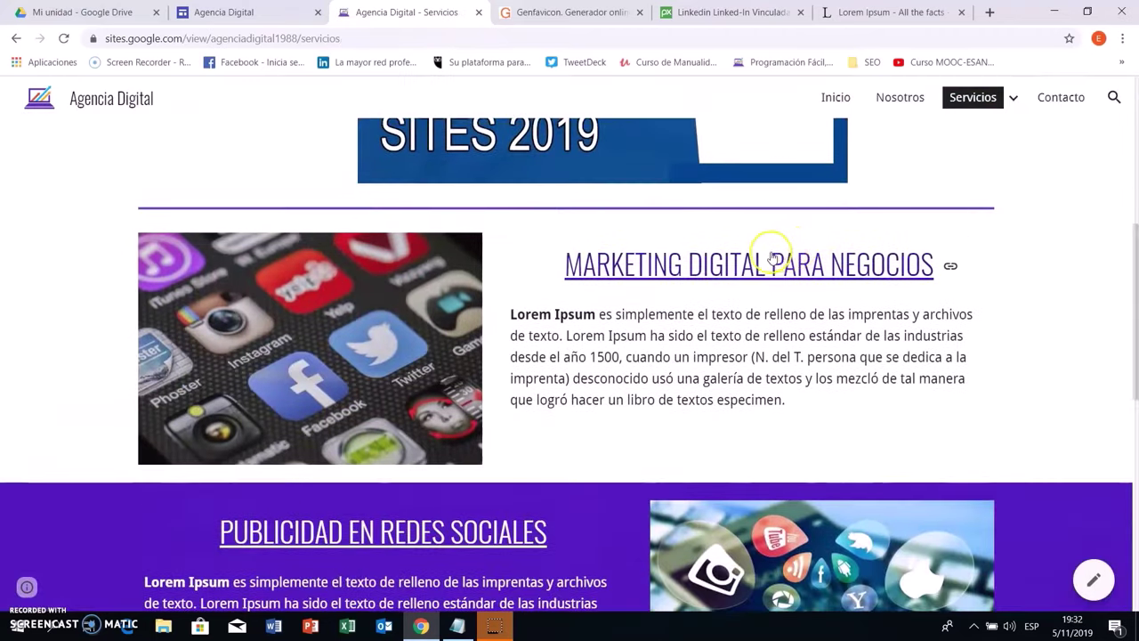
left_click(665, 267)
scroll(755, 305, "down", 1)
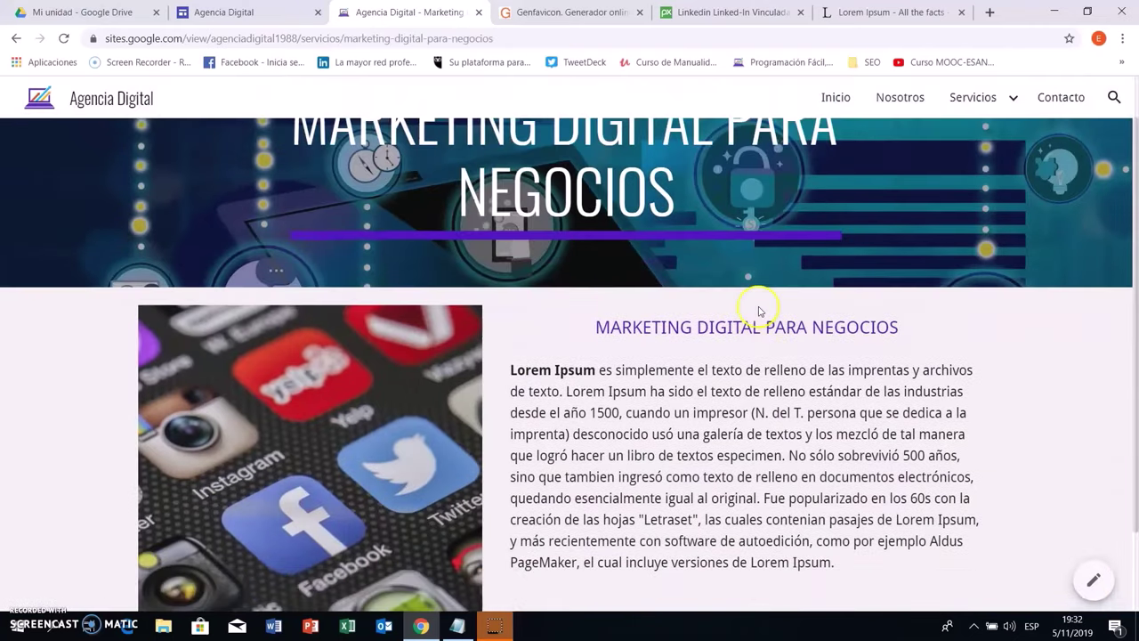
scroll(755, 305, "up", 1)
left_click(952, 97)
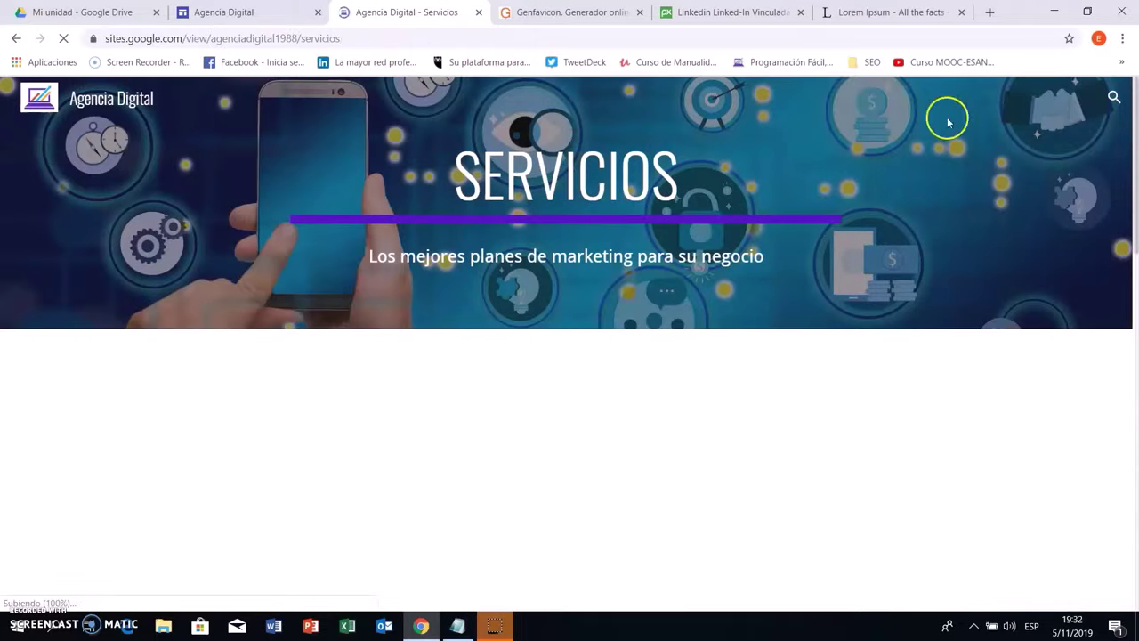
Step: Open the Publicidad en Redes Sociales page from Servicios
scroll(709, 367, "down", 10)
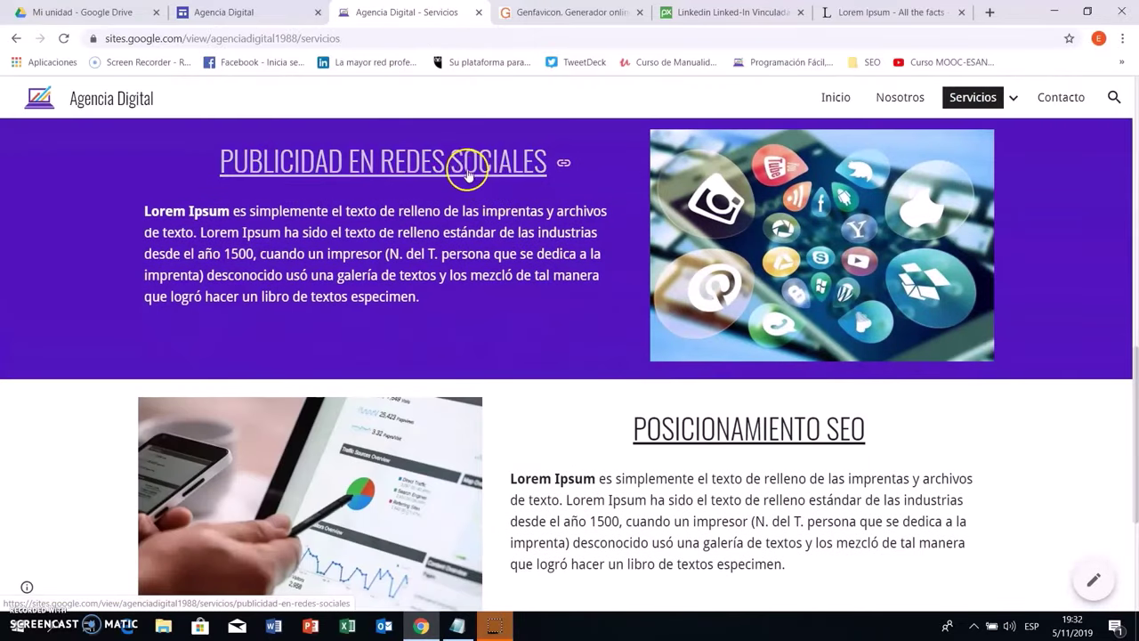
scroll(466, 169, "up", 2)
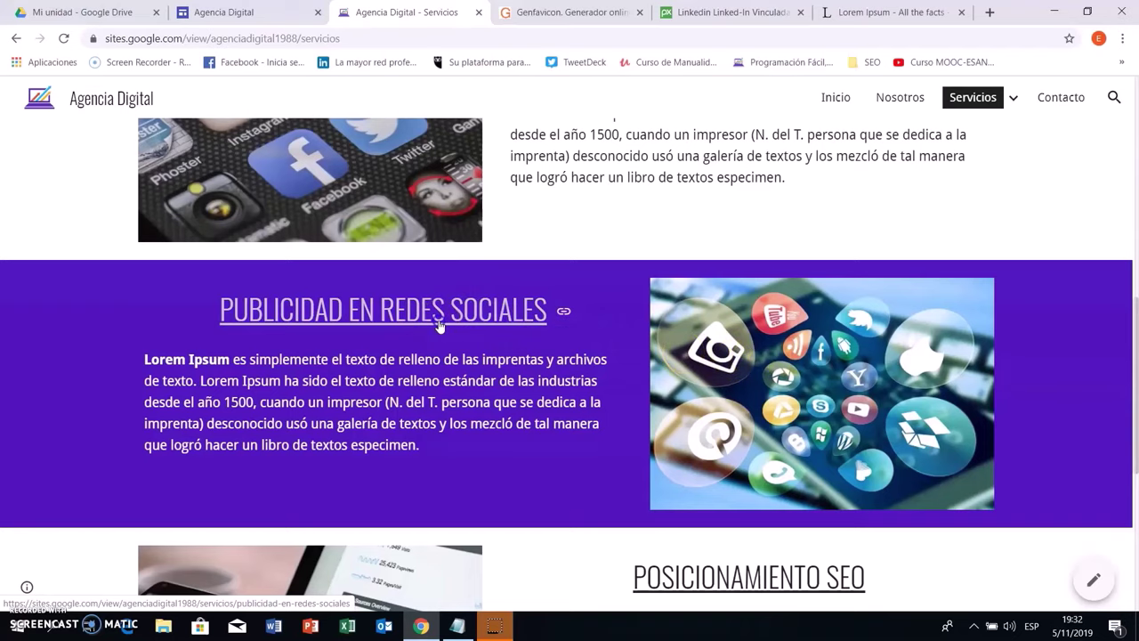
left_click(438, 325)
scroll(890, 327, "down", 3)
scroll(894, 334, "up", 3)
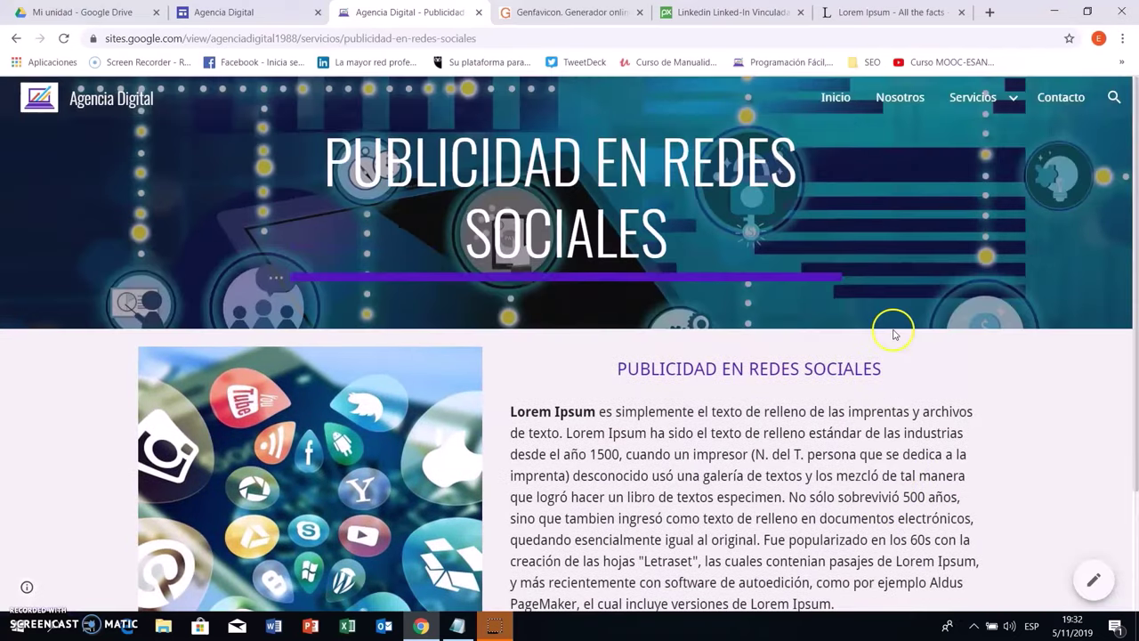
Step: Open Posicionamiento SEO from the Servicios dropdown menu
mouse_move(973, 97)
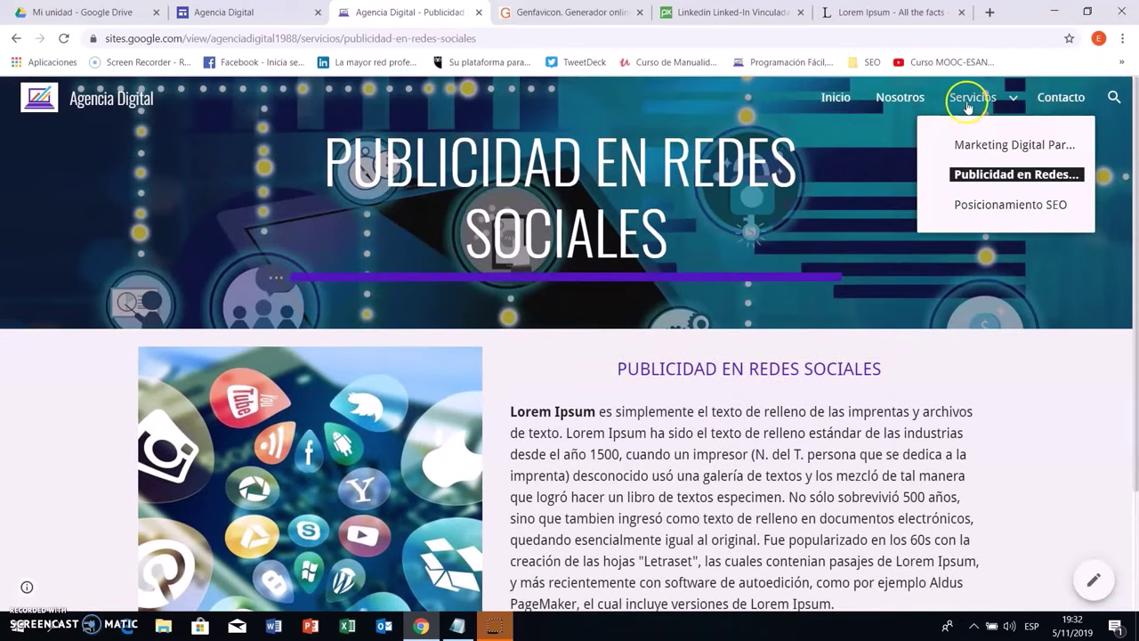
left_click(998, 212)
scroll(732, 294, "down", 2)
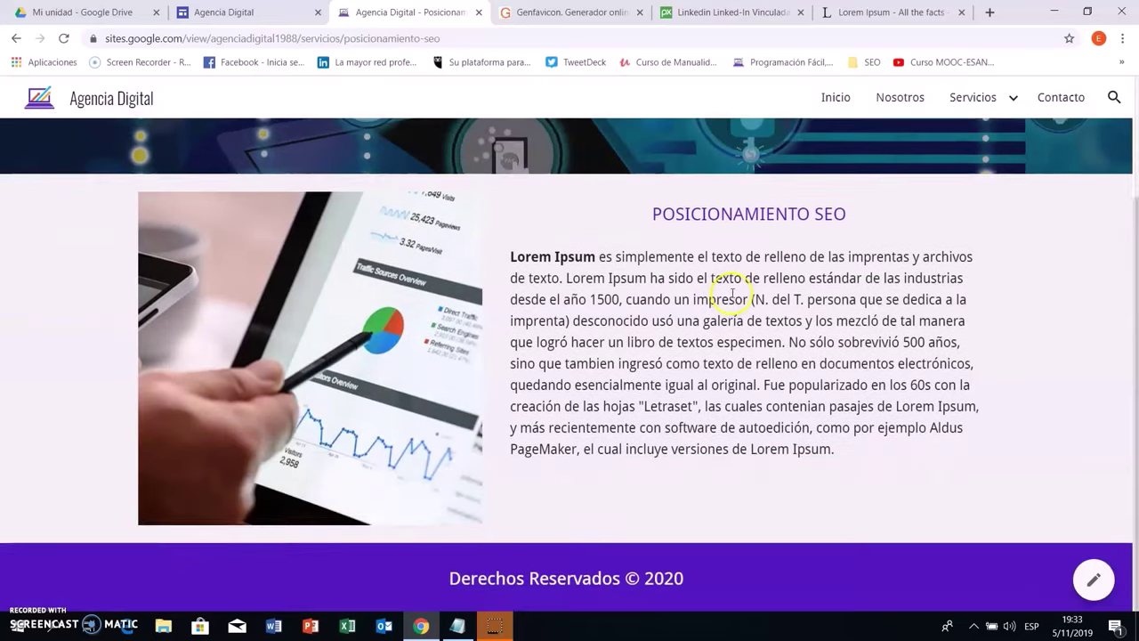
scroll(731, 294, "up", 2)
Step: Go to Servicios and open Posicionamiento SEO through its section heading link
left_click(968, 102)
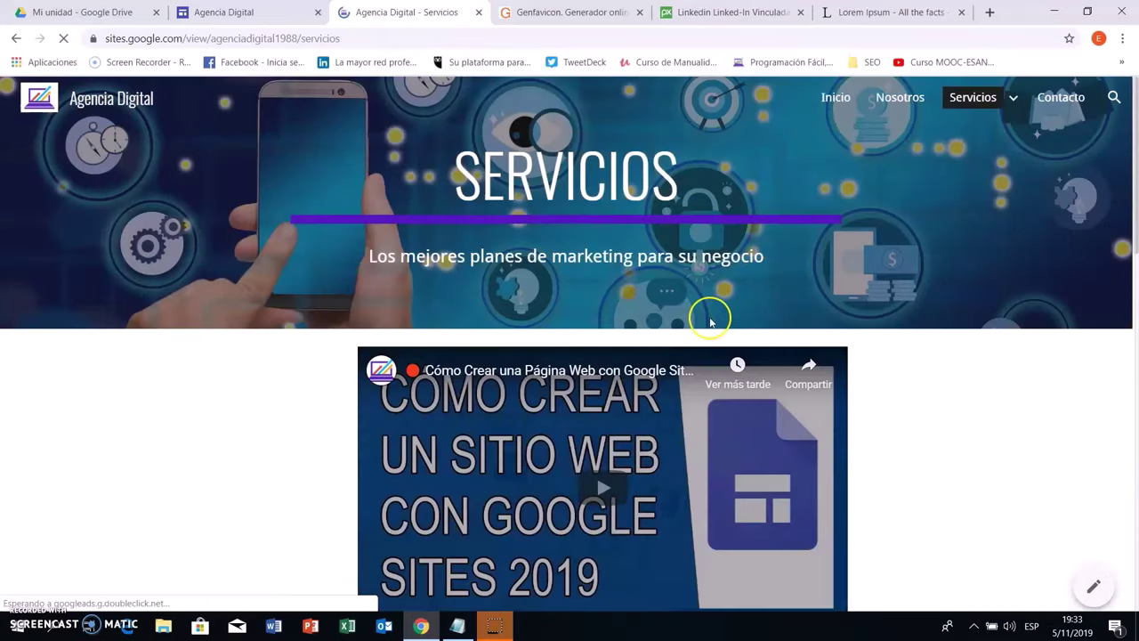
scroll(710, 321, "down", 10)
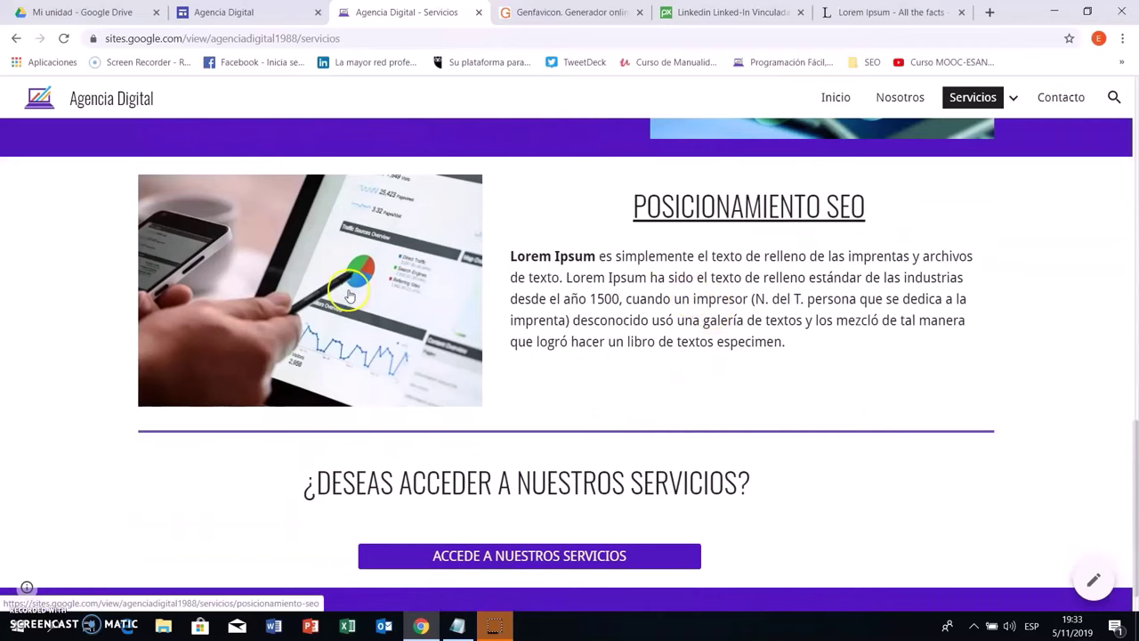
left_click(739, 206)
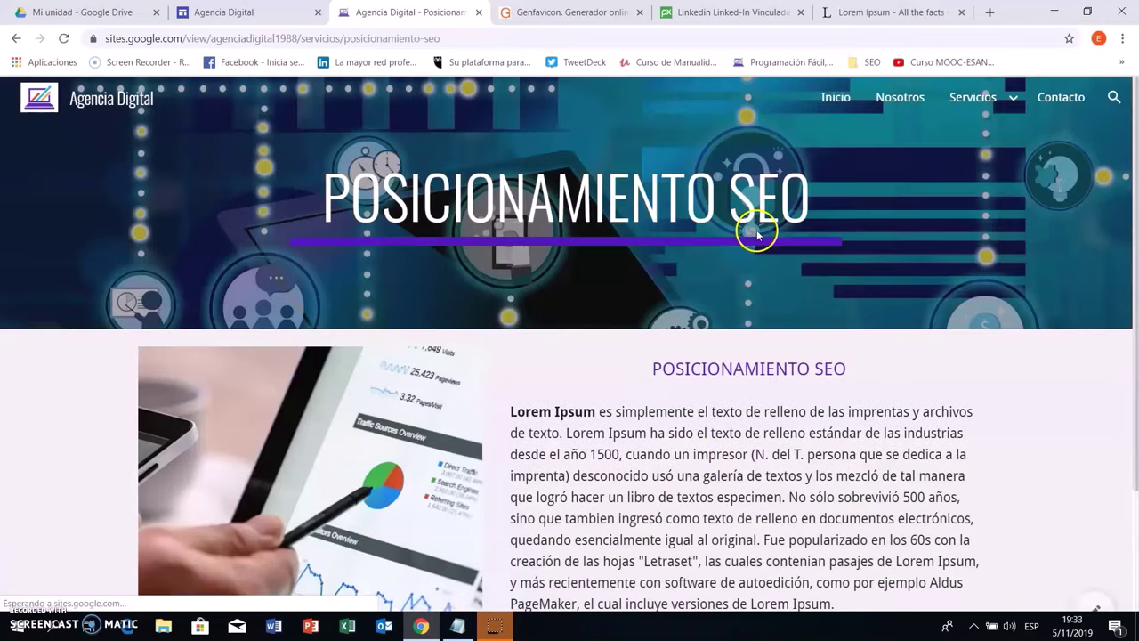
scroll(899, 303, "down", 3)
scroll(904, 303, "up", 3)
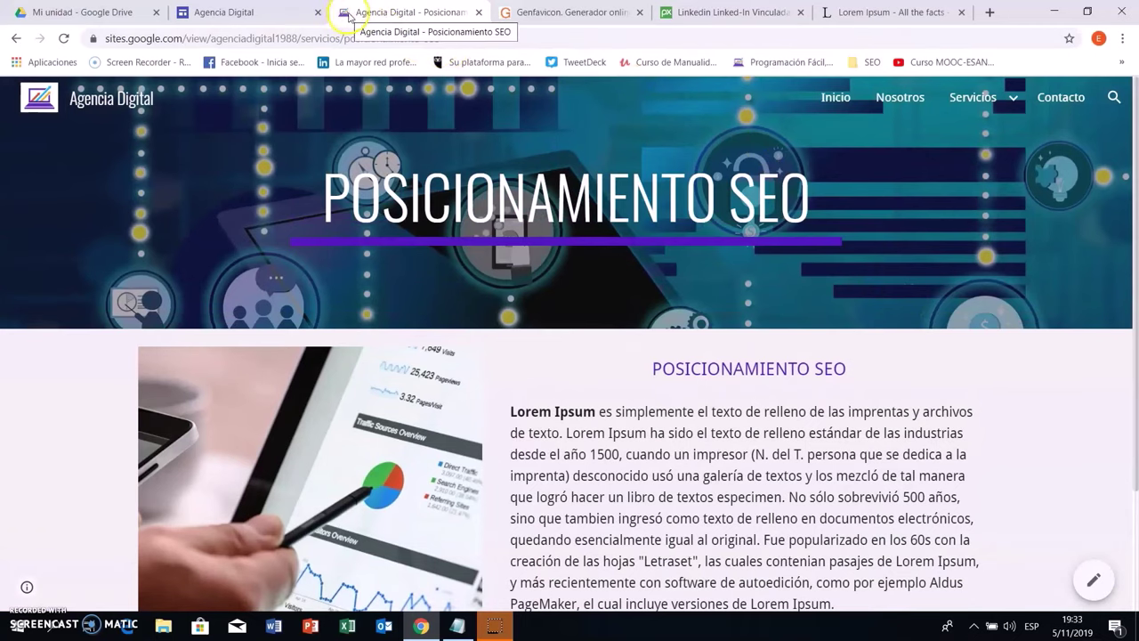
Step: Scroll through the Posicionamiento SEO page and return to the live Inicio home page
mouse_move(978, 97)
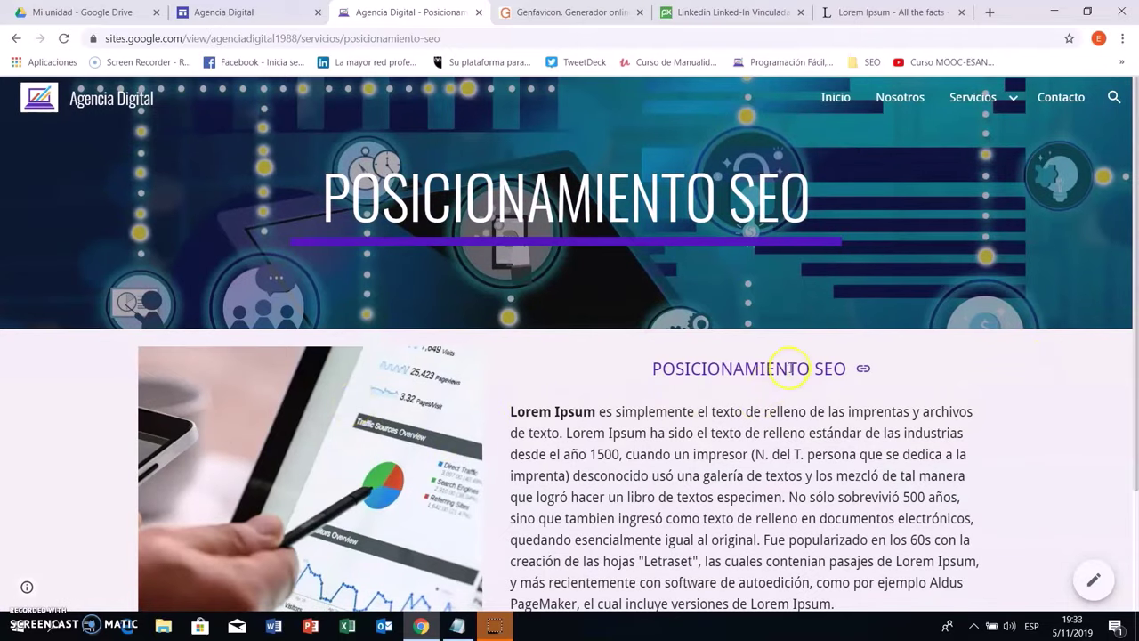
scroll(747, 366, "down", 2)
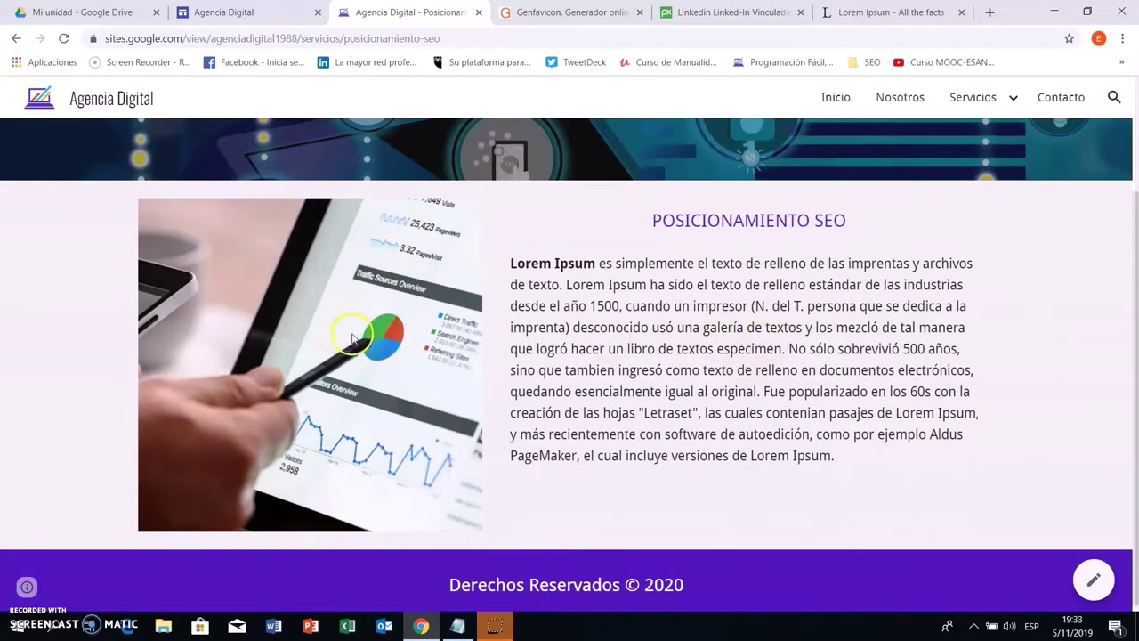
scroll(851, 338, "up", 2)
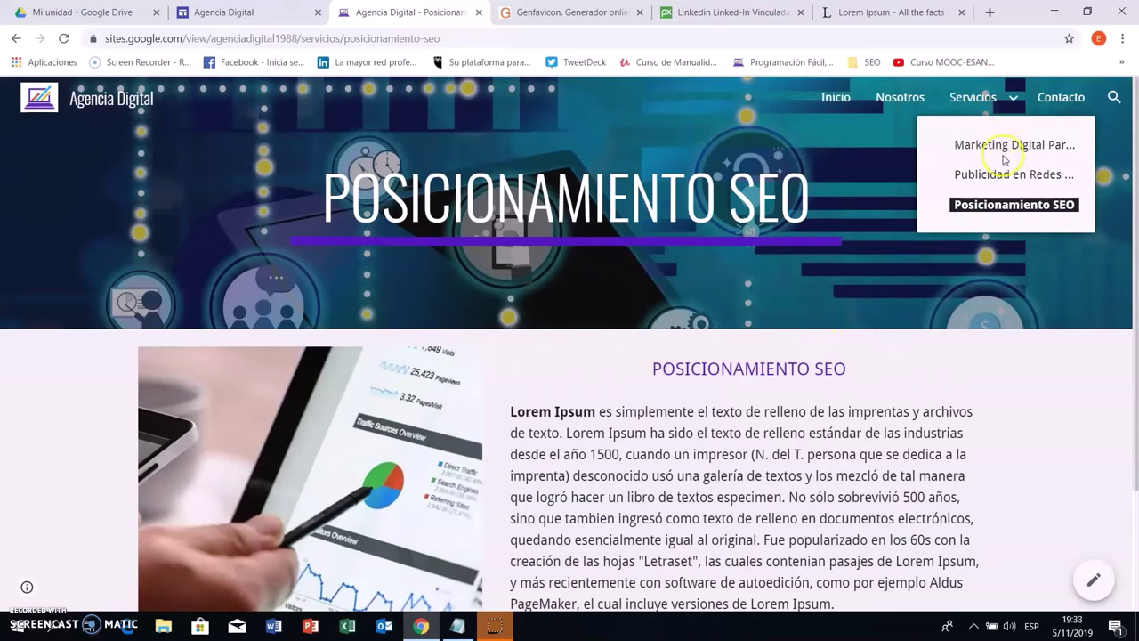
scroll(1040, 370, "down", 1)
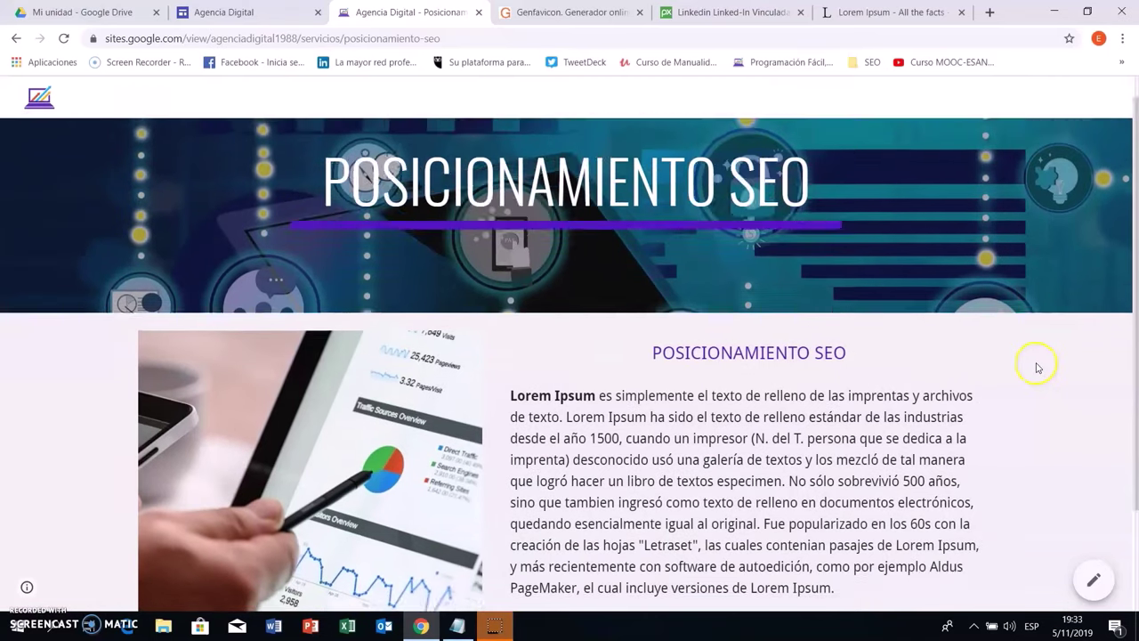
scroll(1036, 368, "up", 1)
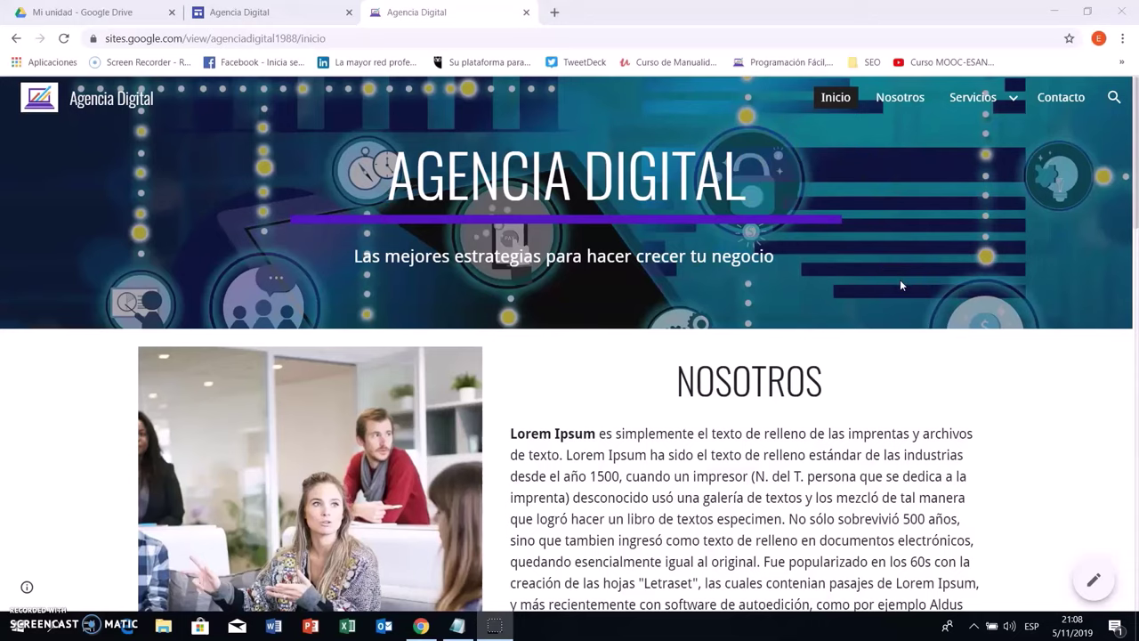
Step: Open Marketing Digital para Negocios from the Servicios dropdown and scroll through it
mouse_move(977, 96)
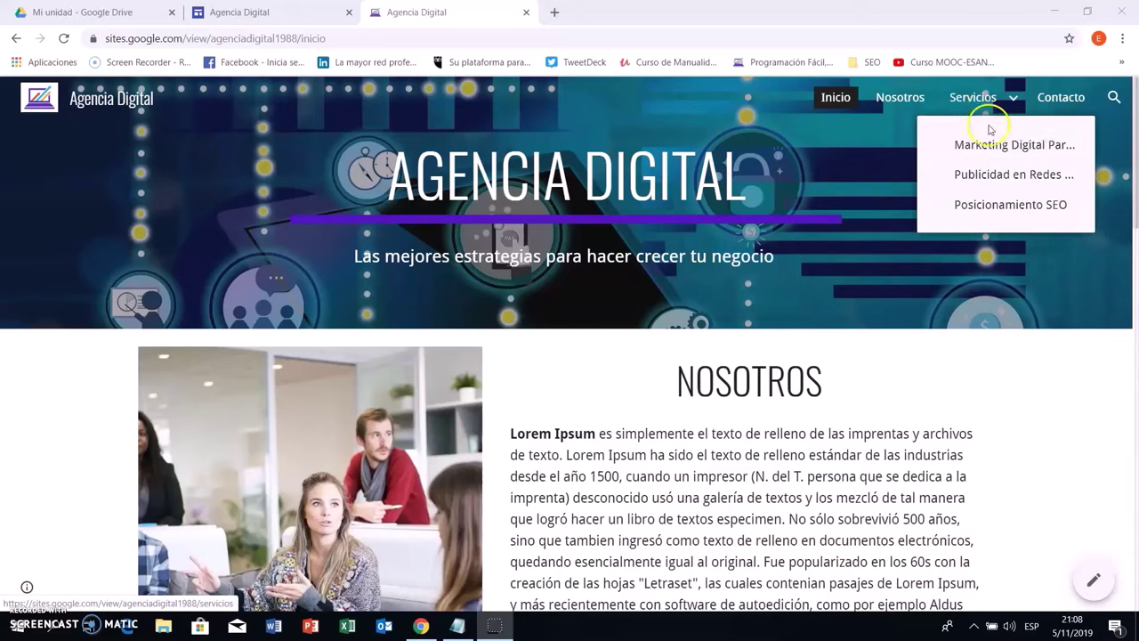
left_click(990, 145)
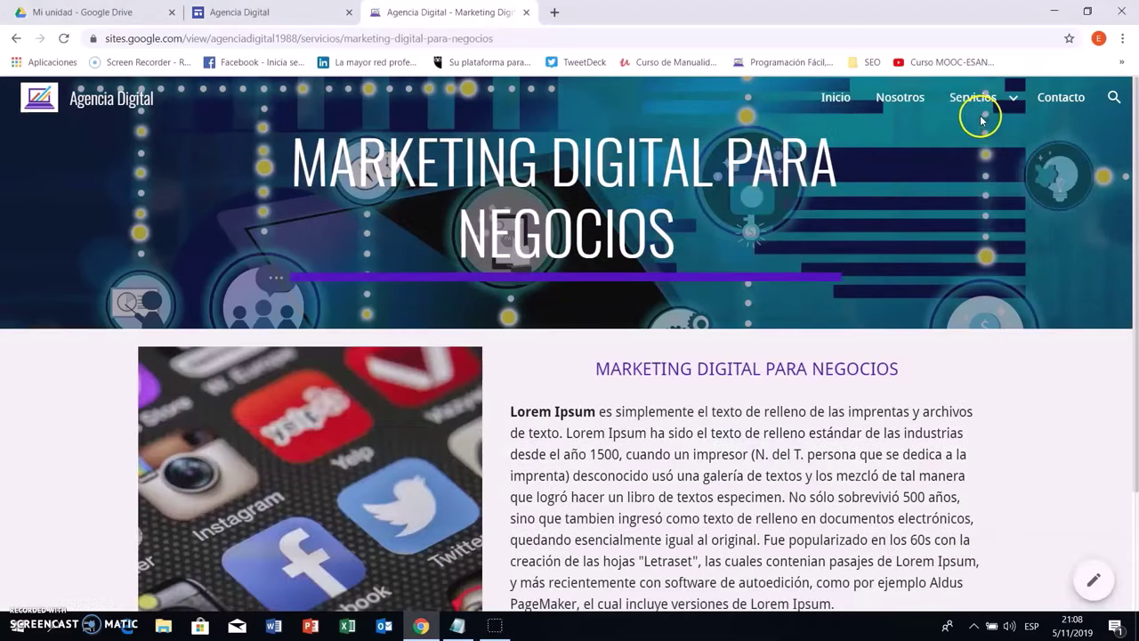
mouse_move(979, 99)
scroll(1022, 347, "down", 2)
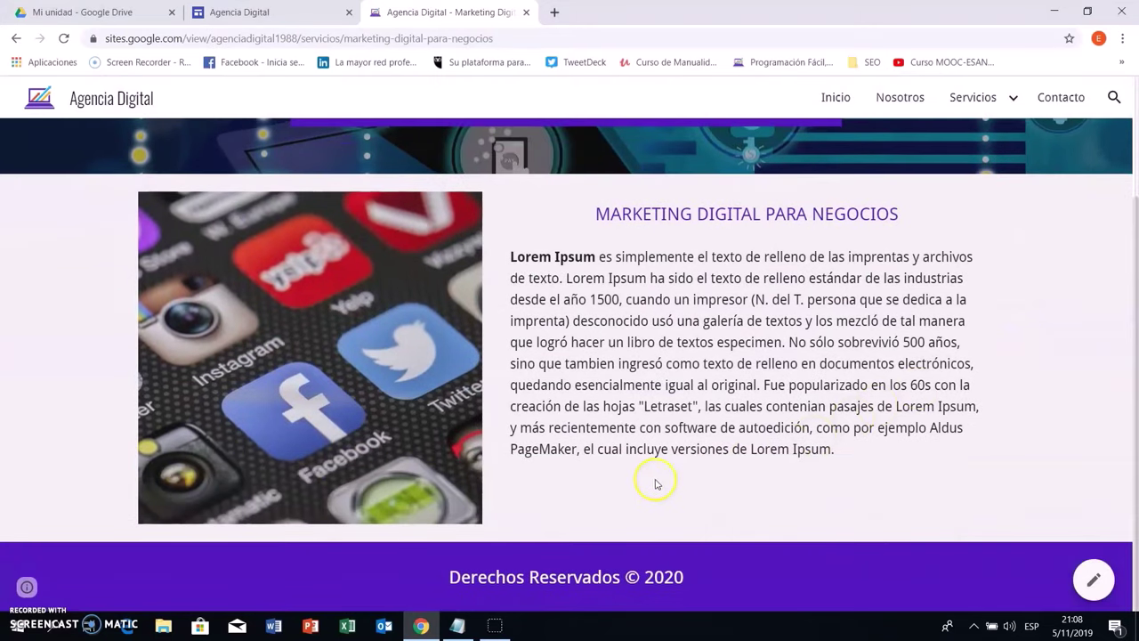
scroll(924, 425, "up", 1)
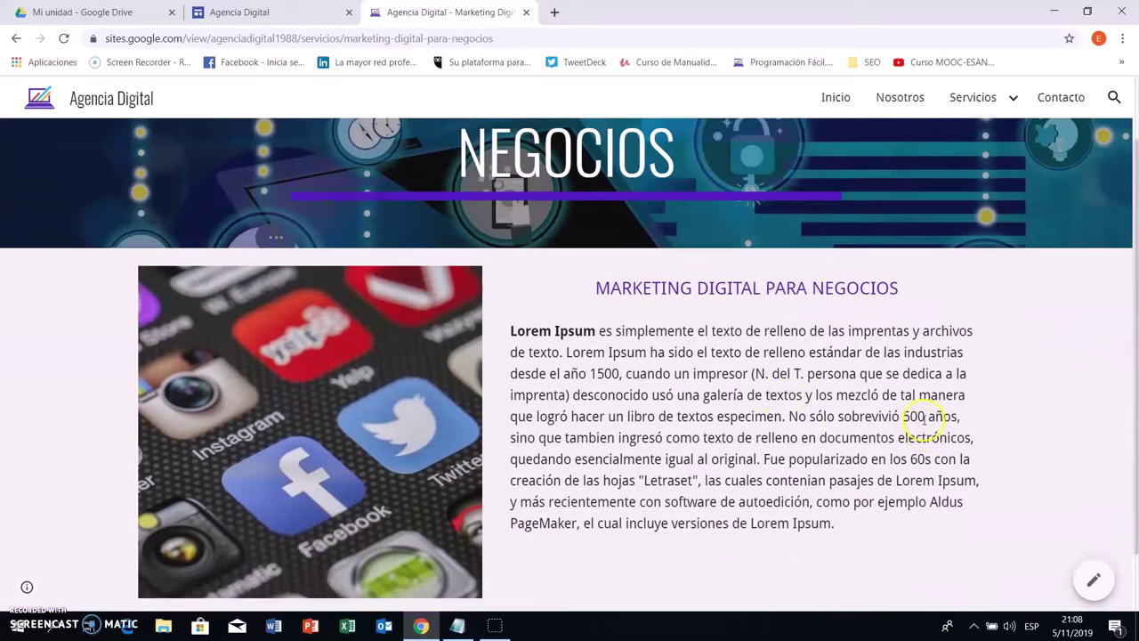
scroll(622, 405, "up", 1)
scroll(658, 418, "down", 2)
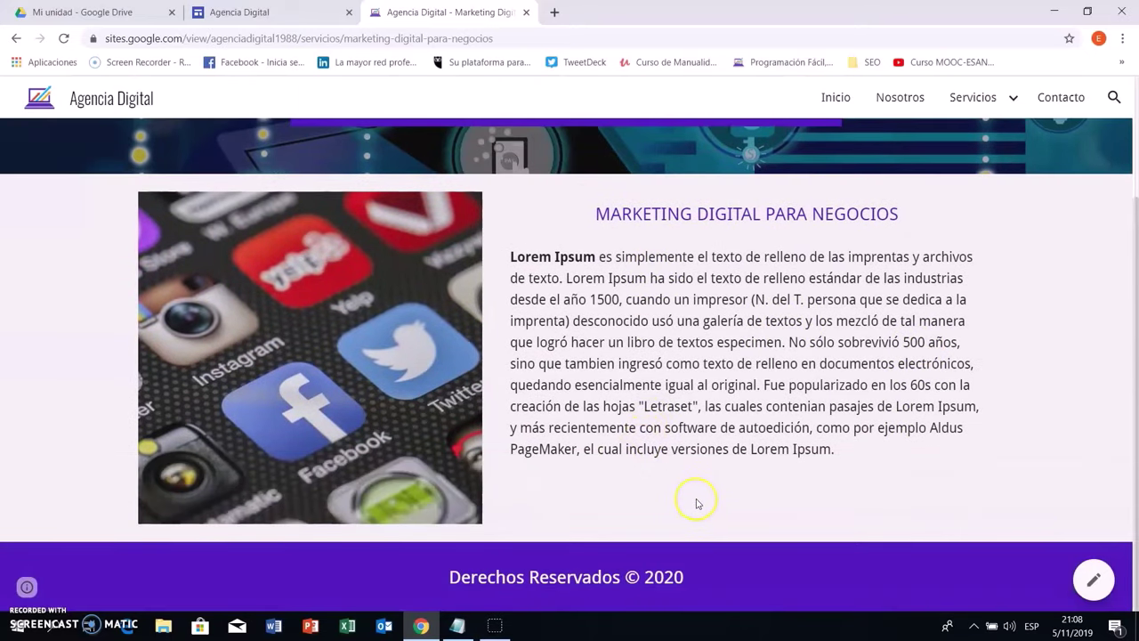
Step: Open the Contacto form from Google Drive, then return to the published Marketing Digital page
left_click(82, 12)
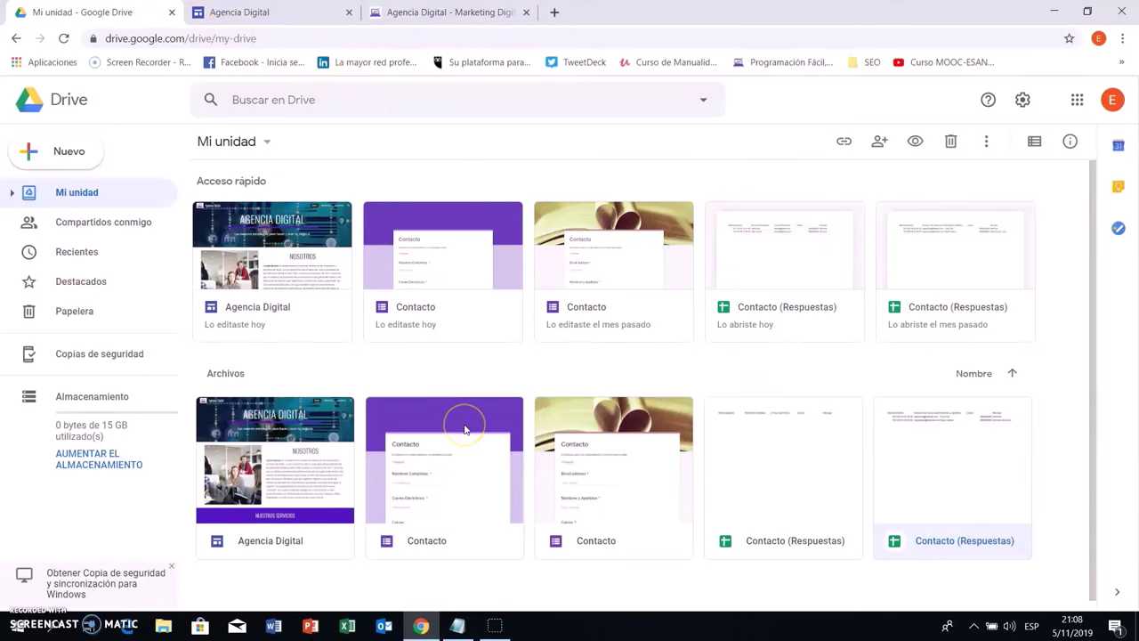
double_click(464, 429)
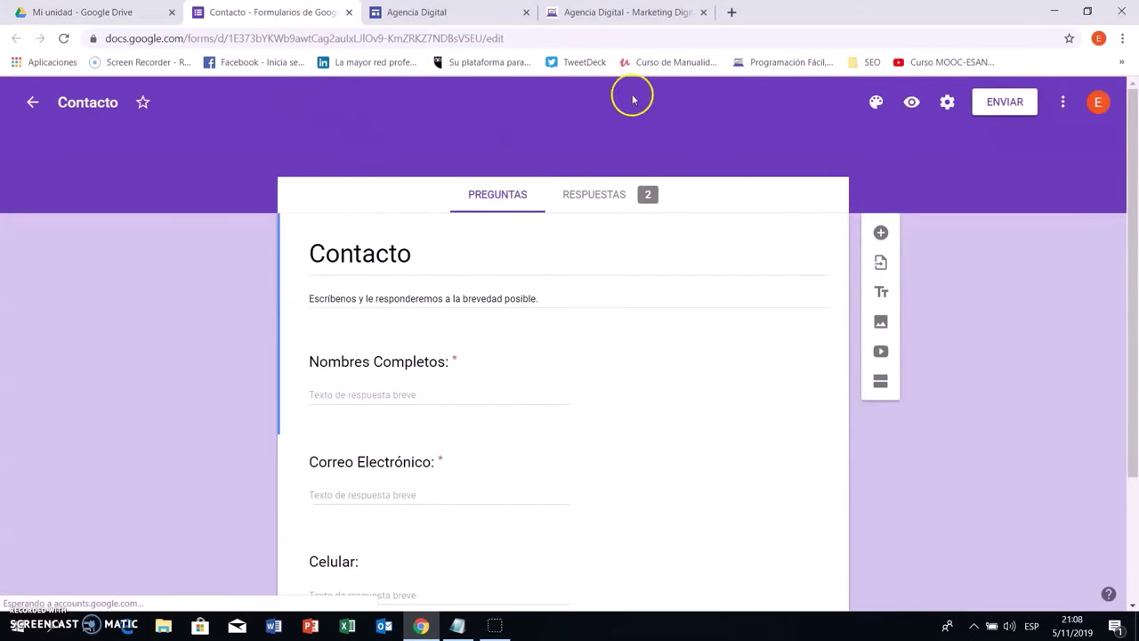
key("ctrl+4")
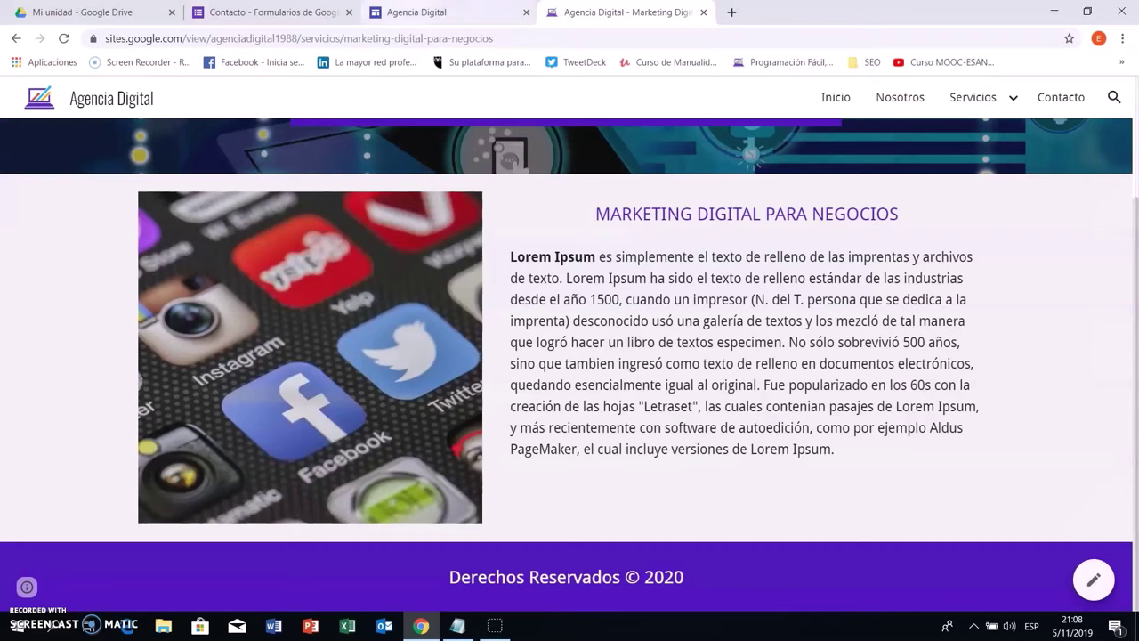
Step: In the Sites editor, open Marketing Digital Para Negocios and bring up insert options in its empty section
left_click(413, 13)
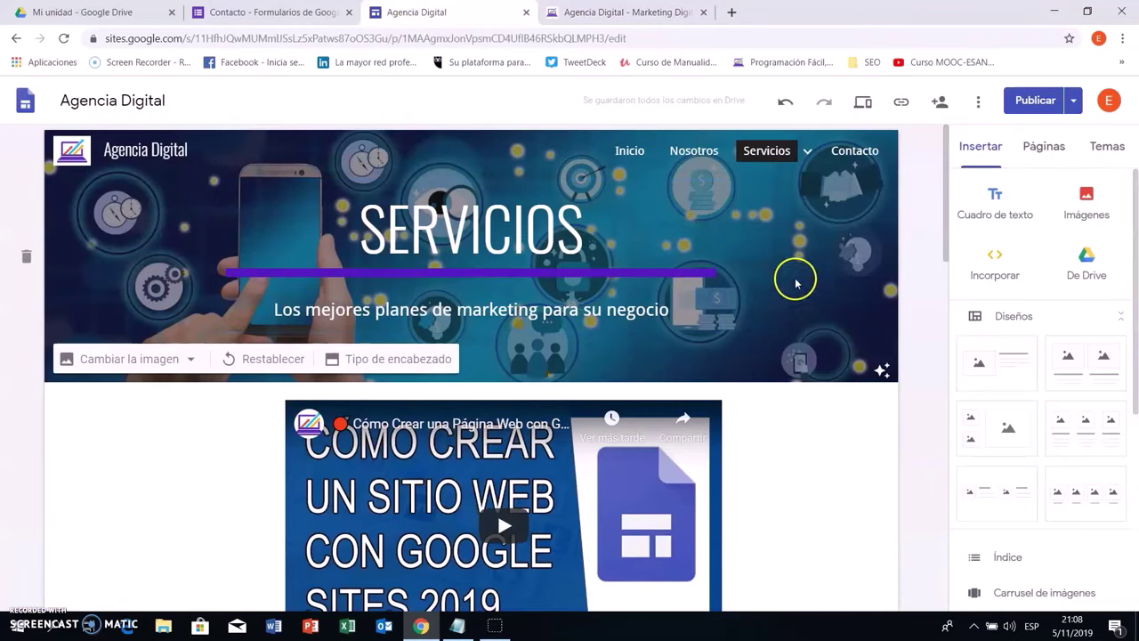
mouse_move(774, 147)
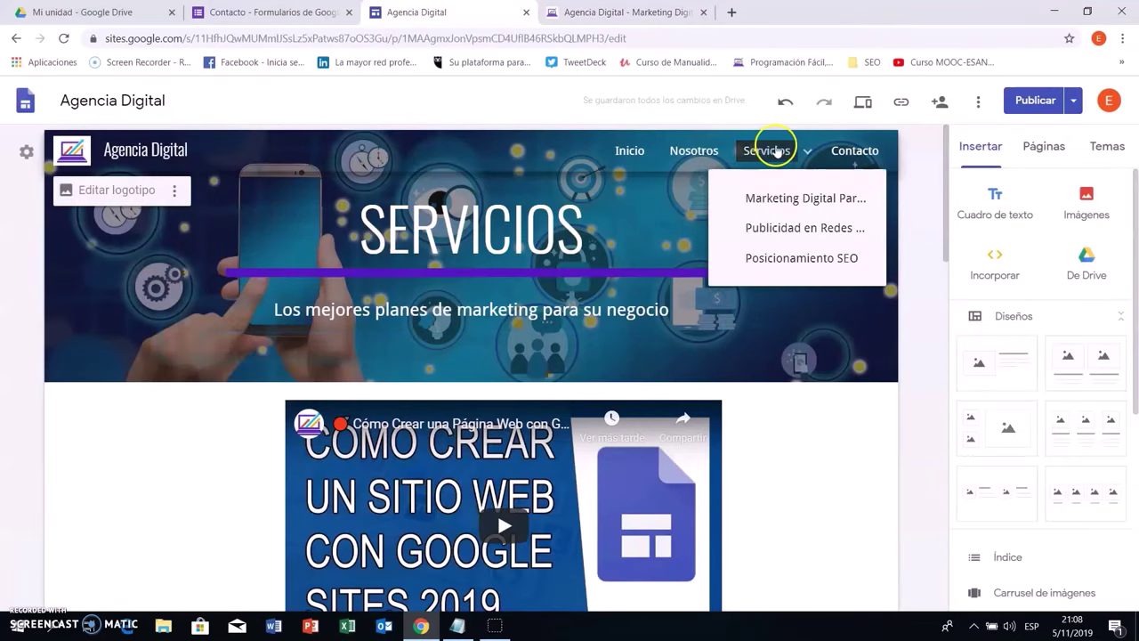
left_click(789, 200)
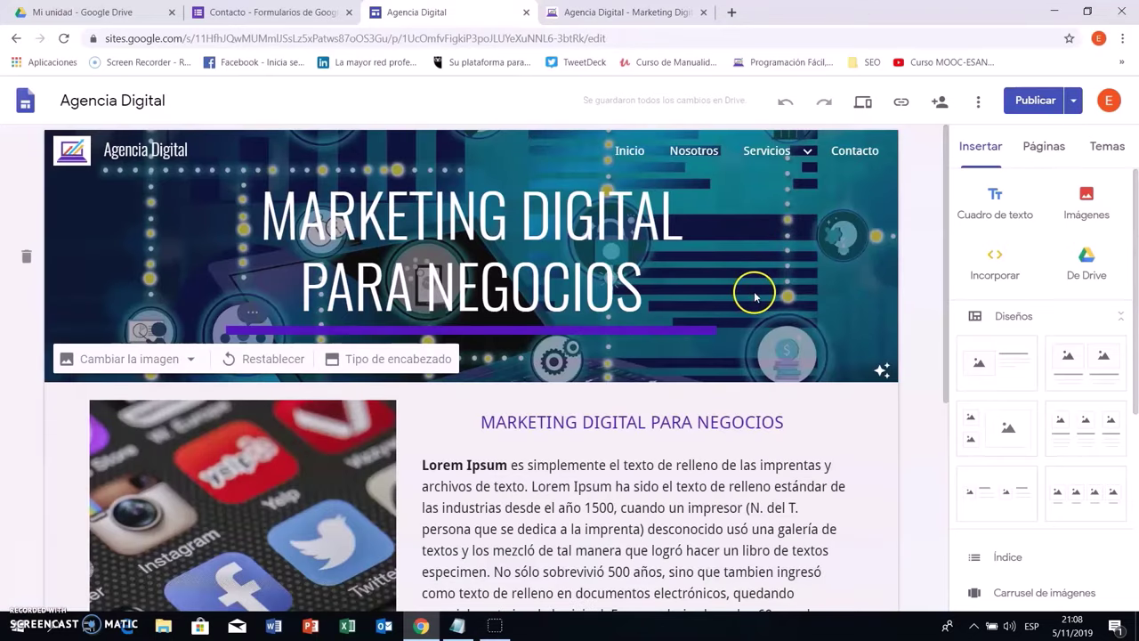
scroll(754, 297, "down", 4)
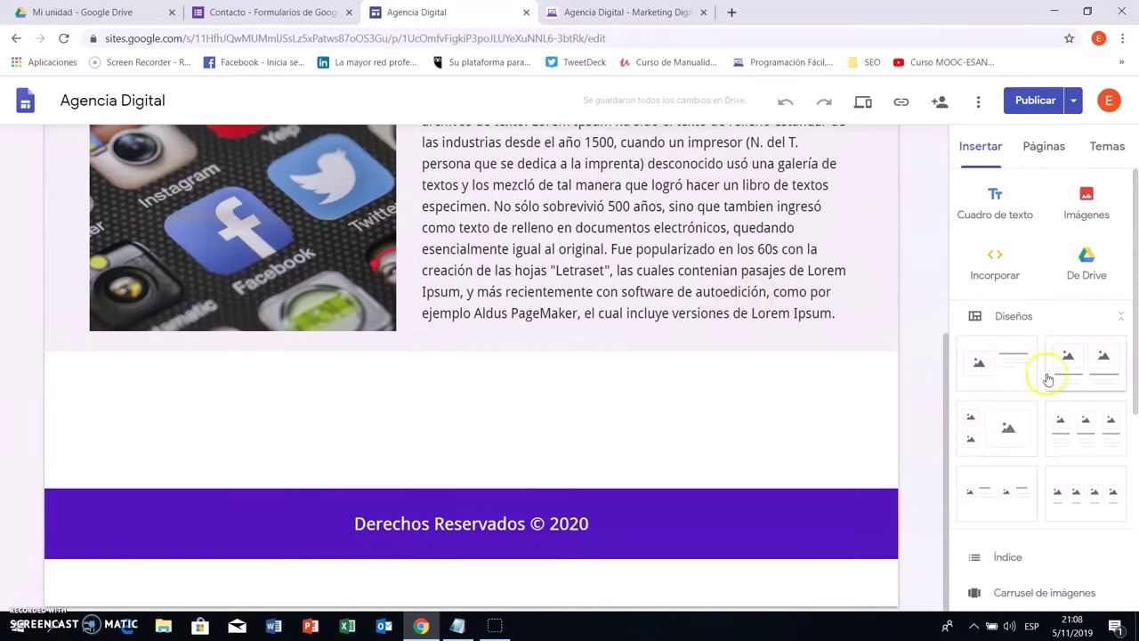
scroll(1036, 400, "down", 4)
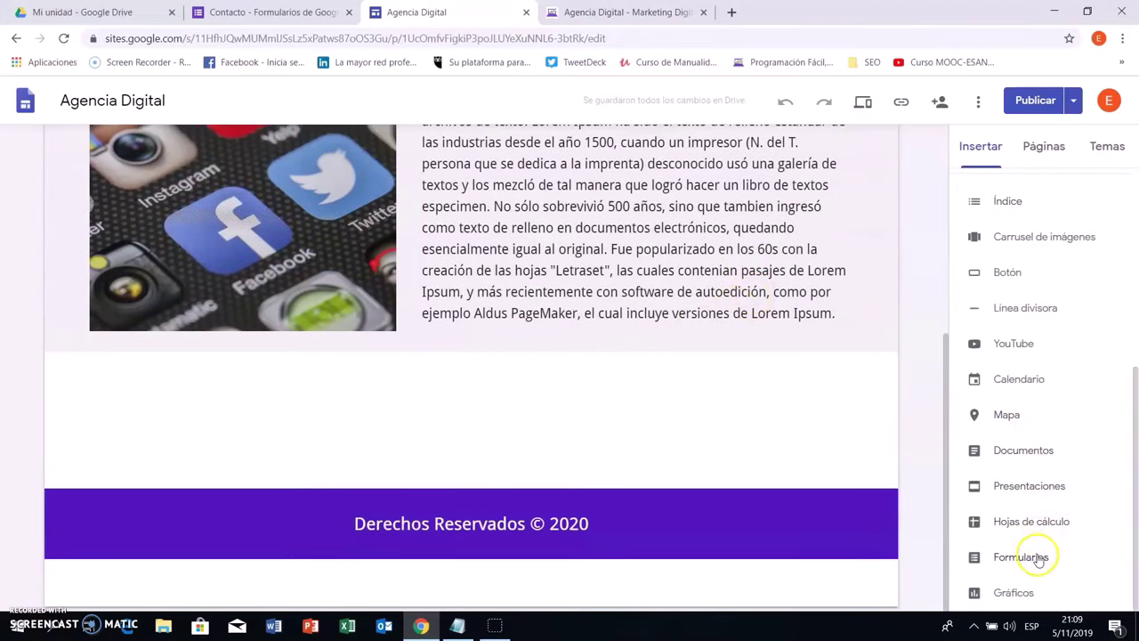
scroll(1049, 463, "up", 4)
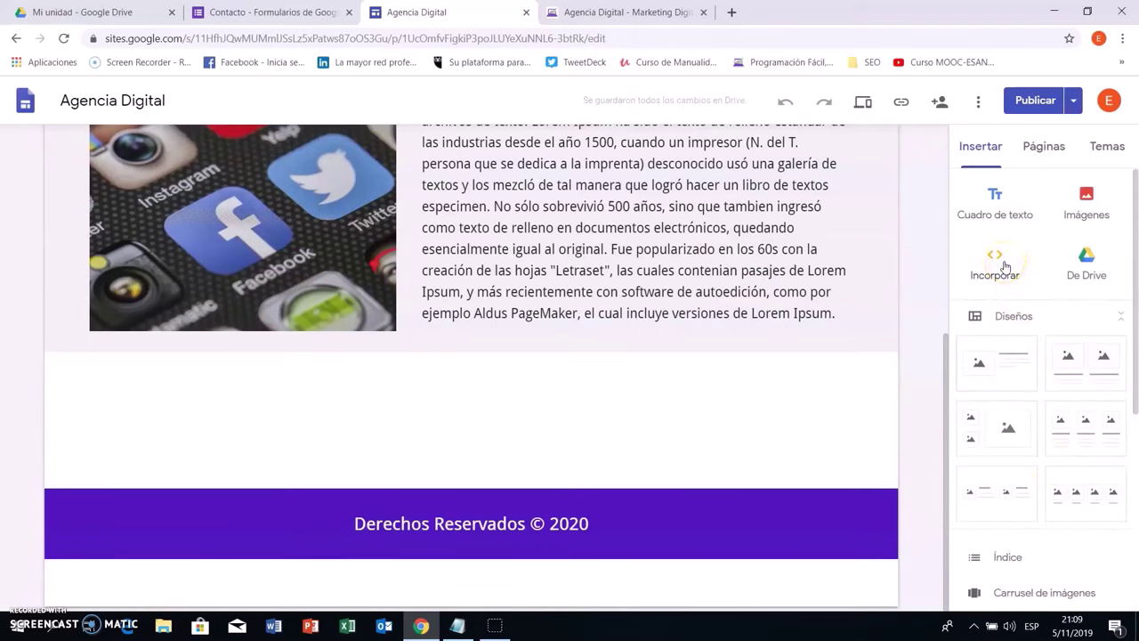
double_click(523, 415)
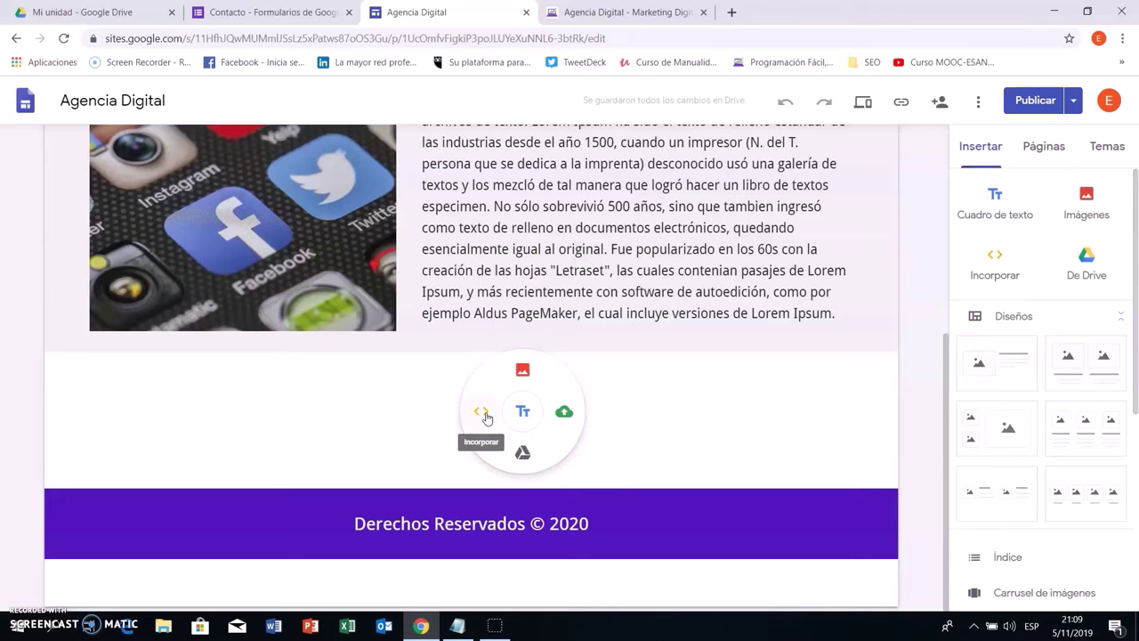
Step: Start an Incorporar embed using the Incorporar código option, then go to the Contacto form editor
left_click(487, 415)
left_click(519, 361)
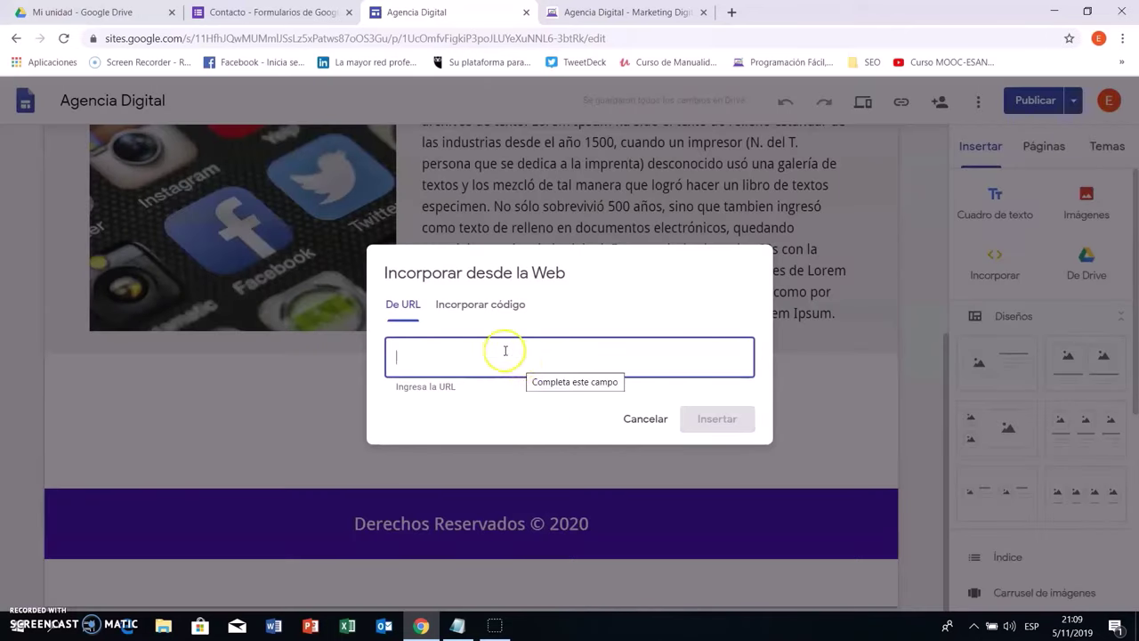
left_click(481, 307)
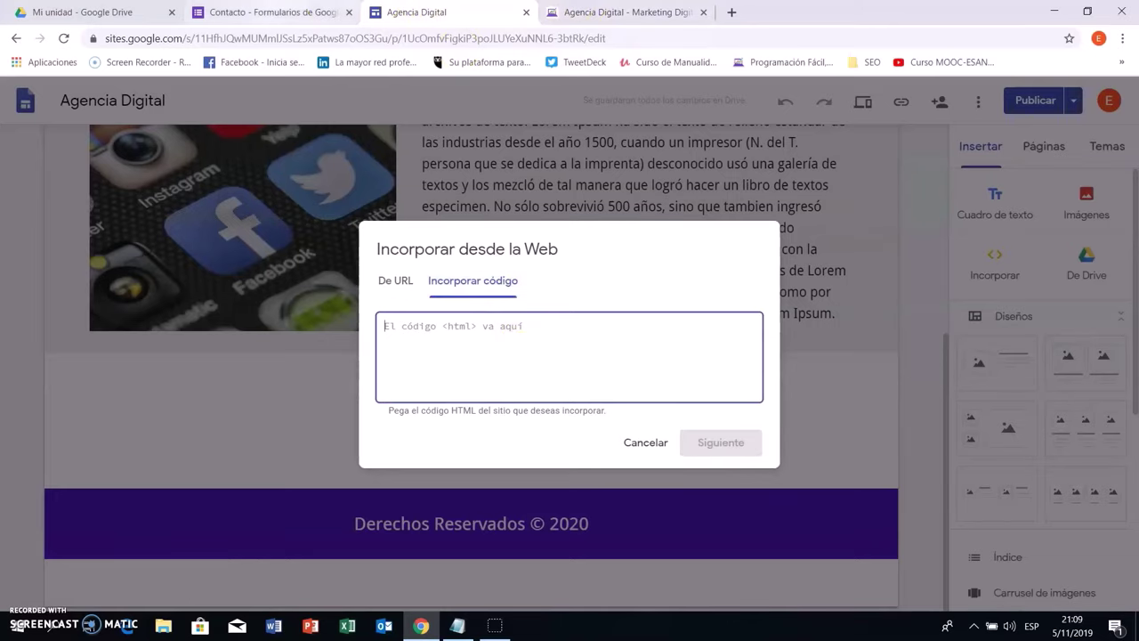
left_click(267, 13)
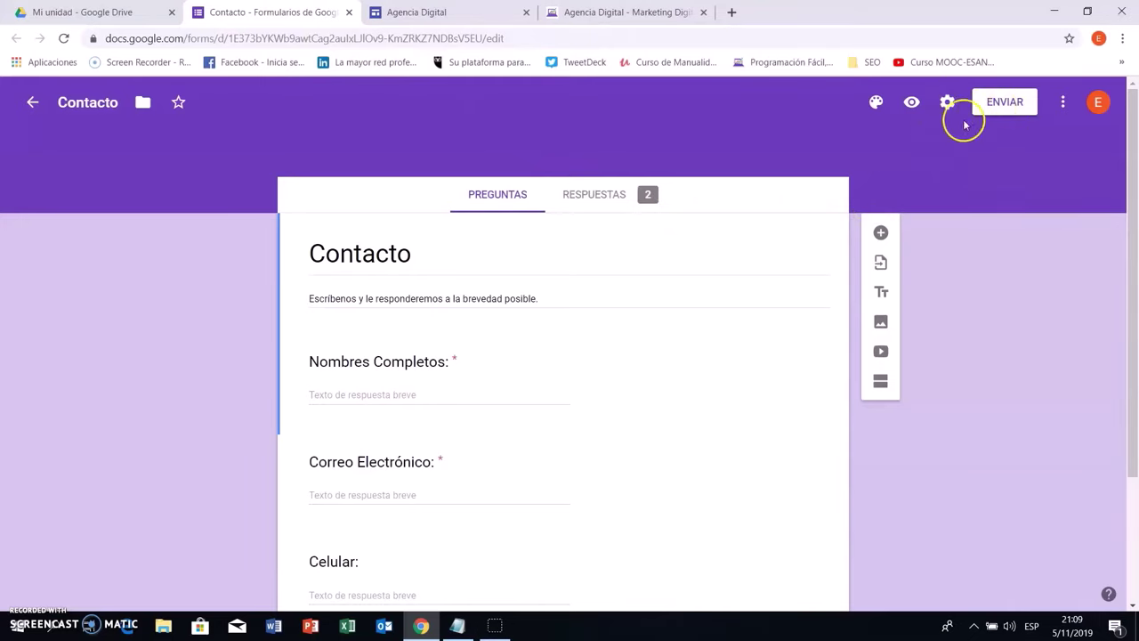
Step: Copy the Contacto form's iframe embed code from Enviar formulario and return to the site editor
left_click(1003, 106)
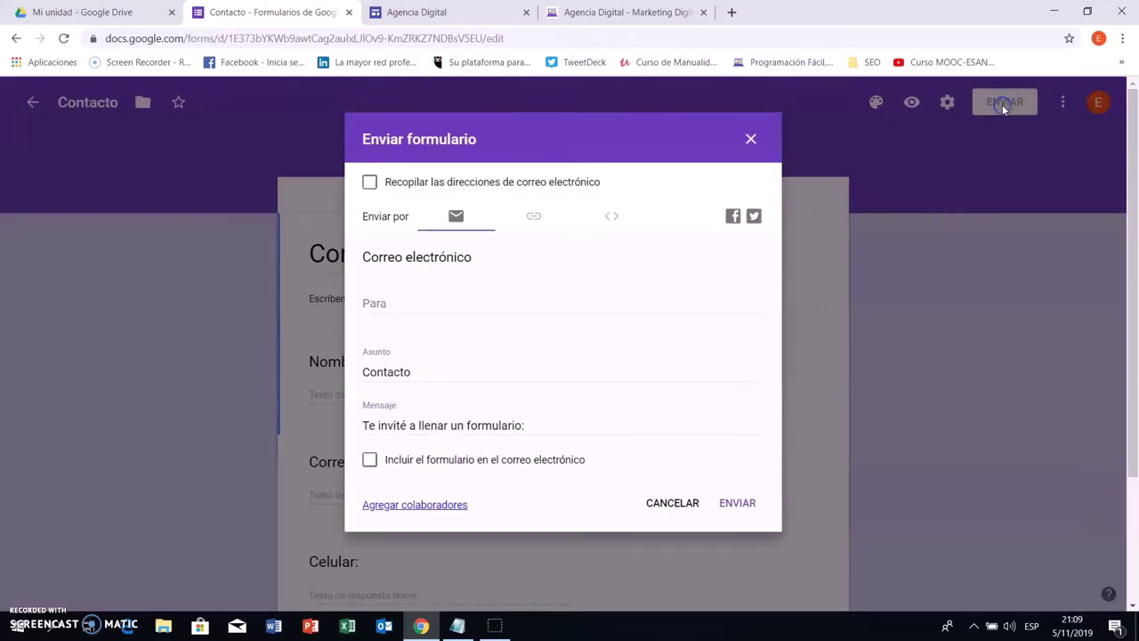
left_click(613, 221)
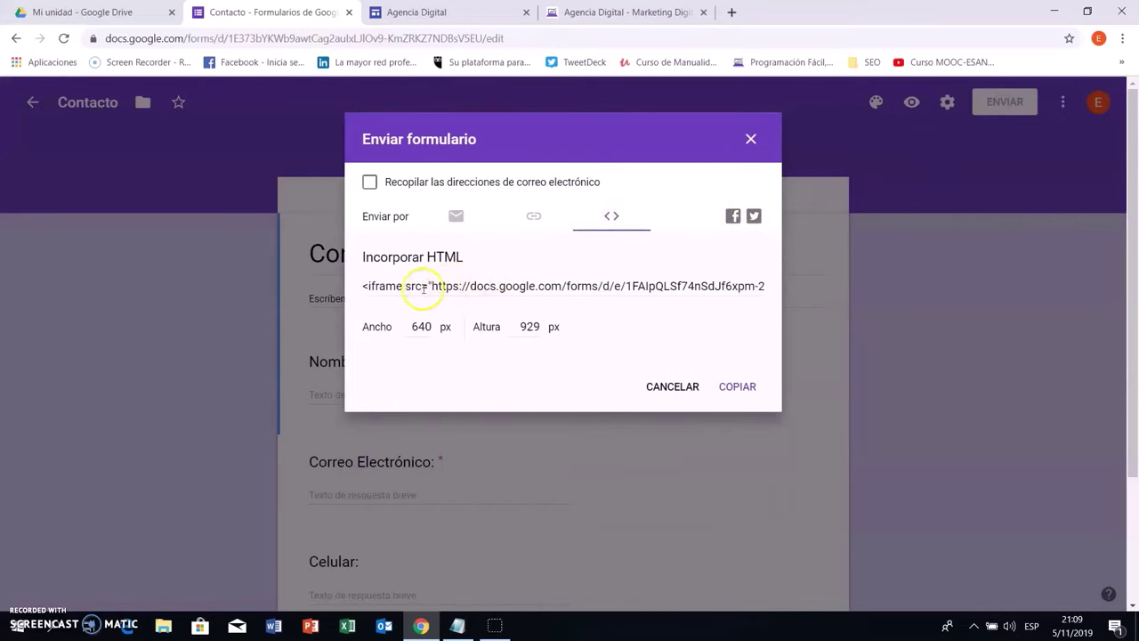
left_click(364, 286)
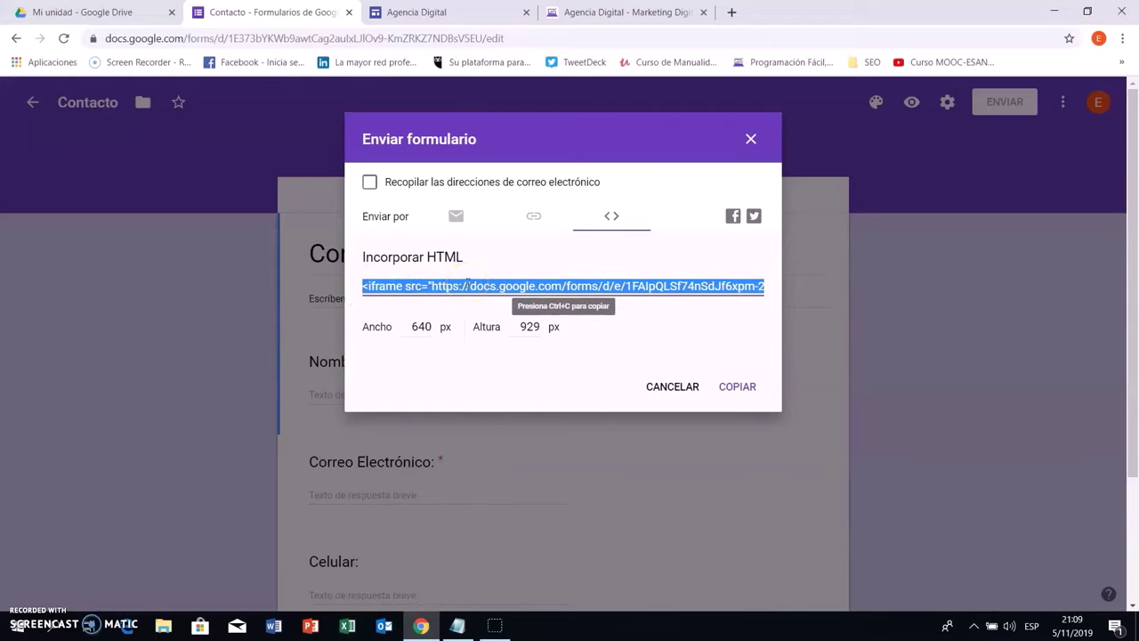
left_click(738, 387)
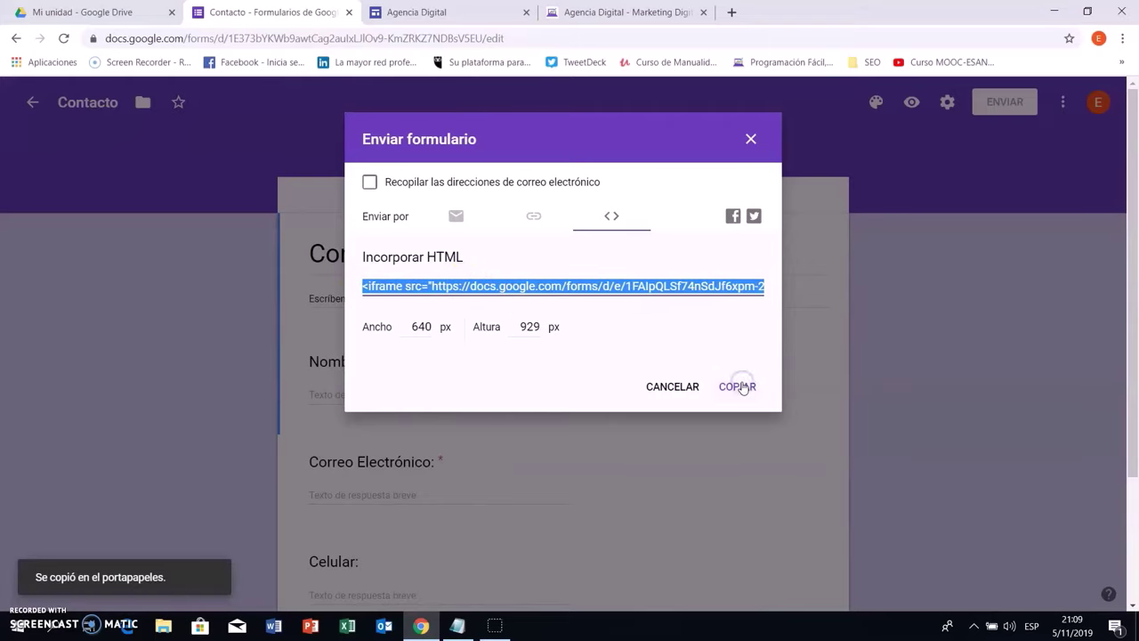
left_click(425, 11)
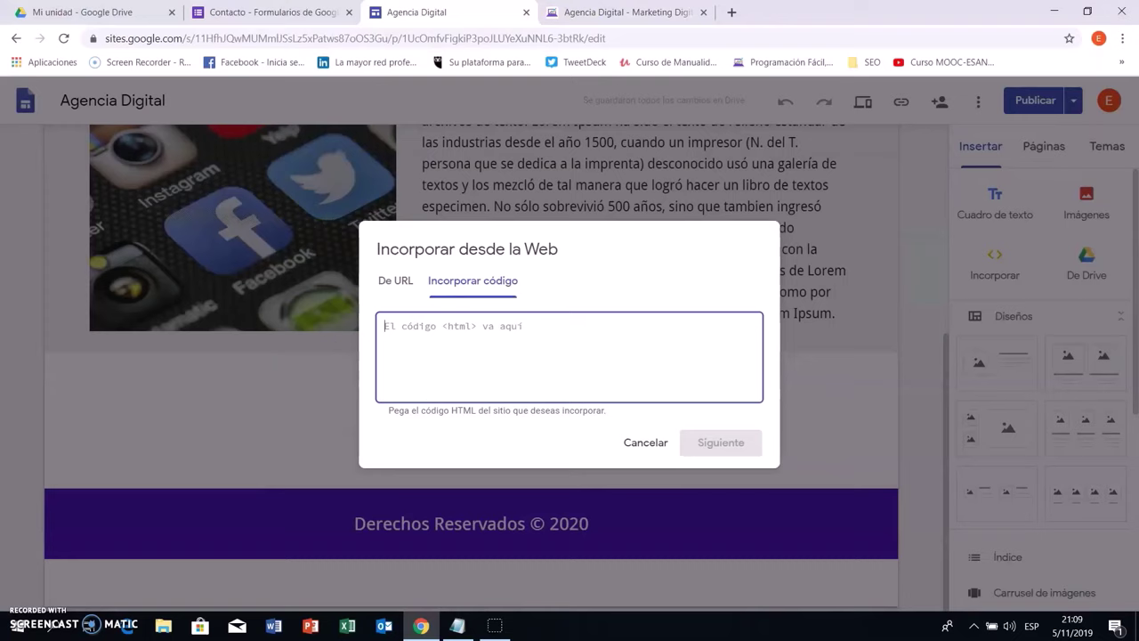
Step: Paste the form's iframe code into Incorporar código, preview it, and insert the Contacto form
right_click(489, 338)
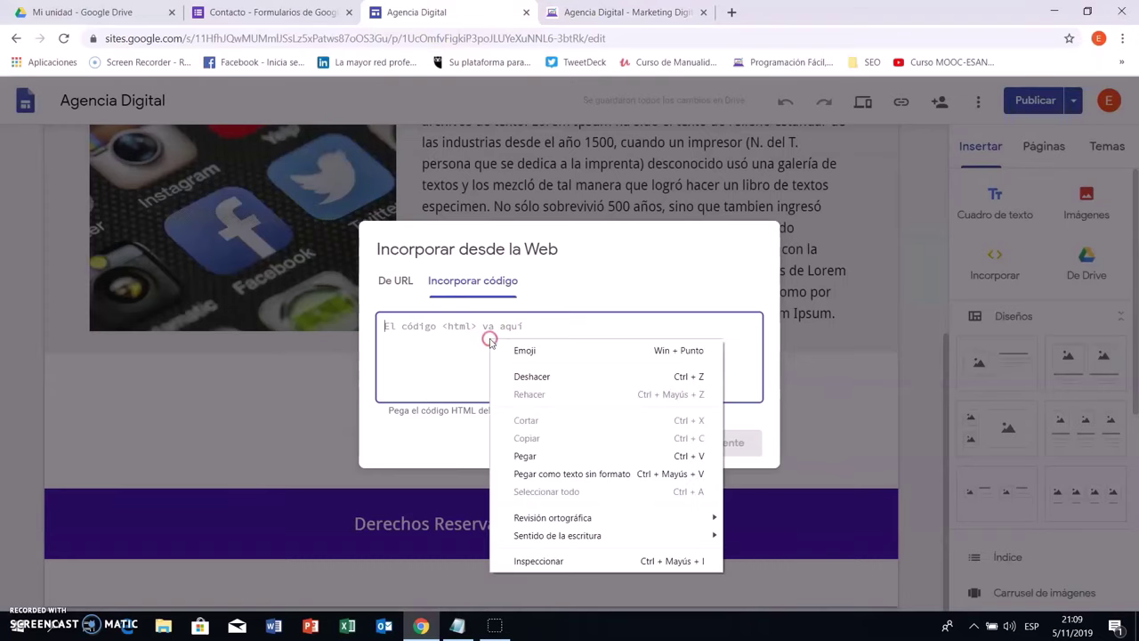
left_click(550, 456)
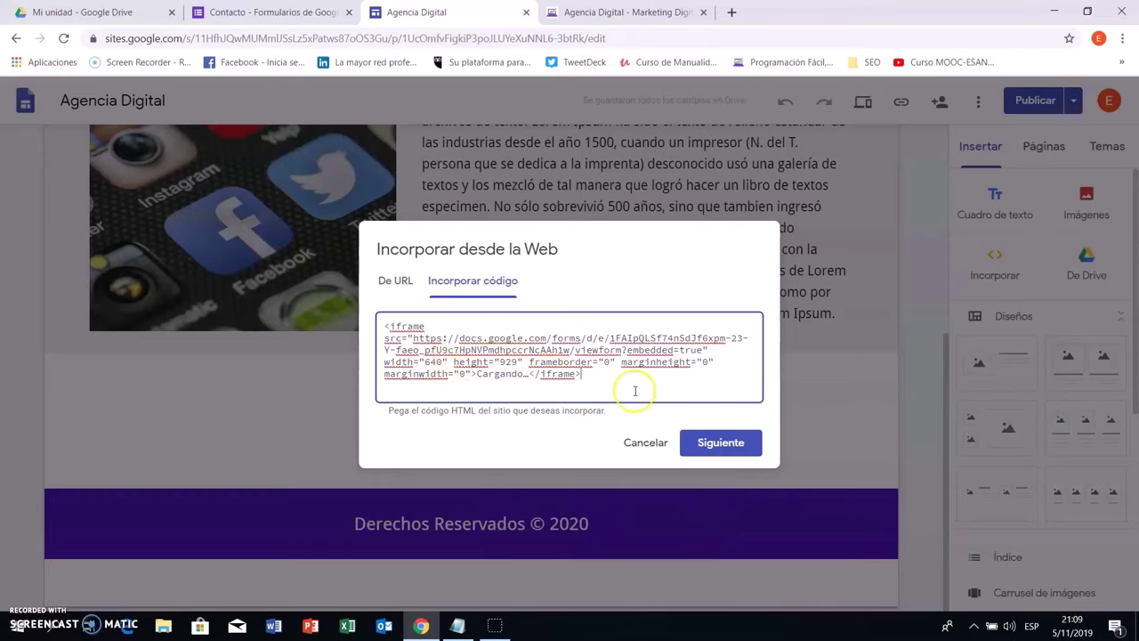
left_click(712, 444)
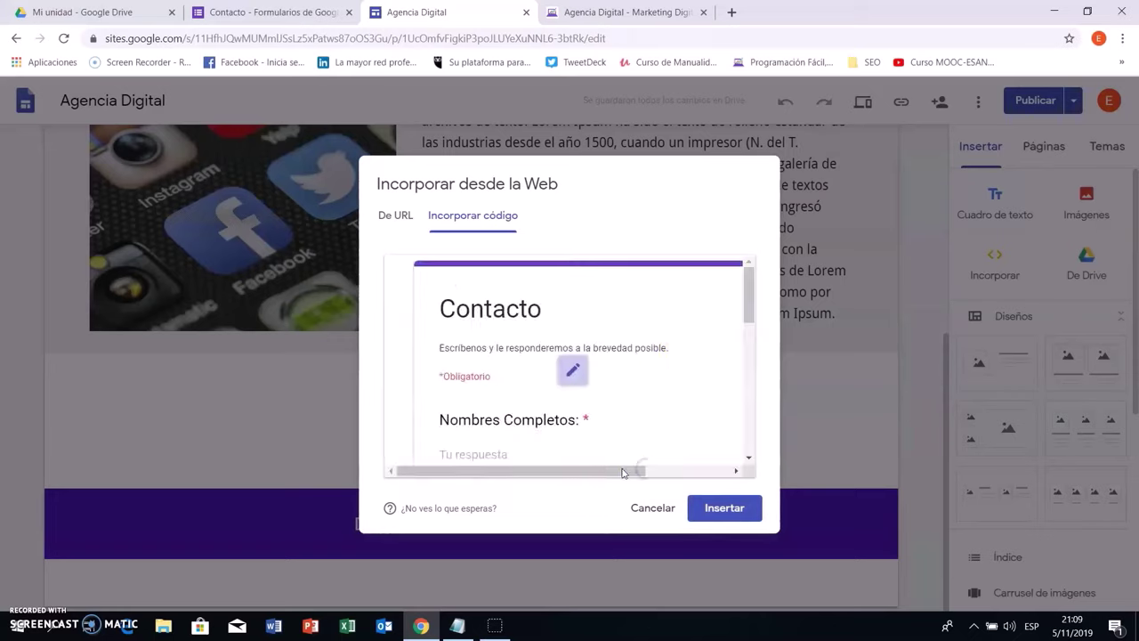
left_click(748, 303)
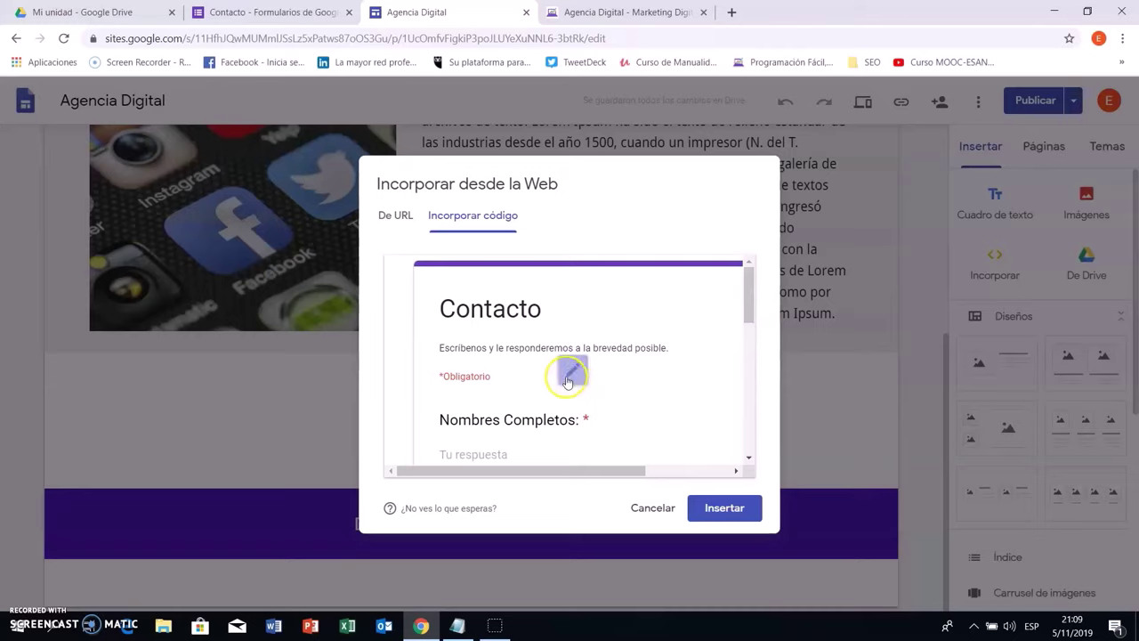
left_click(722, 509)
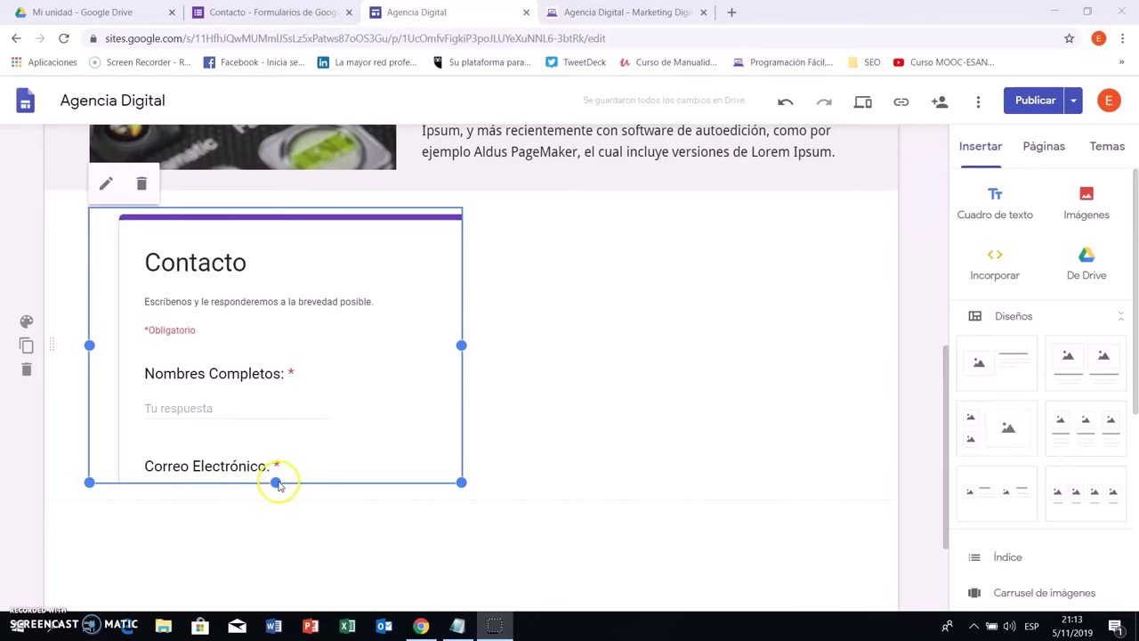
Step: Stretch the form embed taller to reveal Mensaje and move it toward the page centre
left_click_drag(276, 483, 290, 569)
scroll(375, 427, "down", 1)
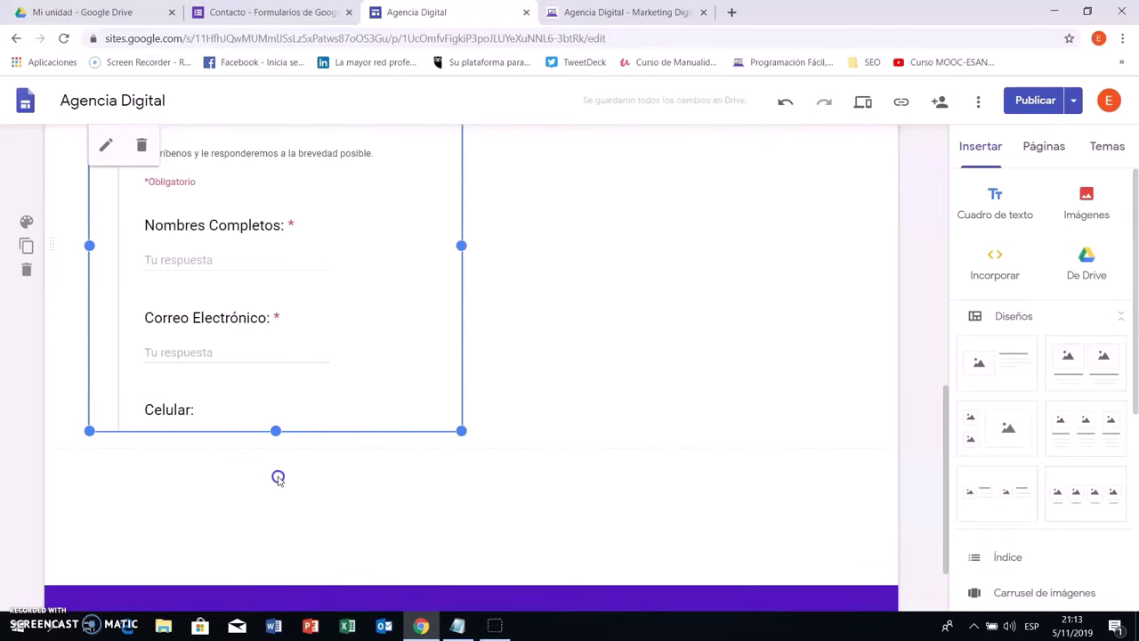
left_click_drag(275, 431, 276, 552)
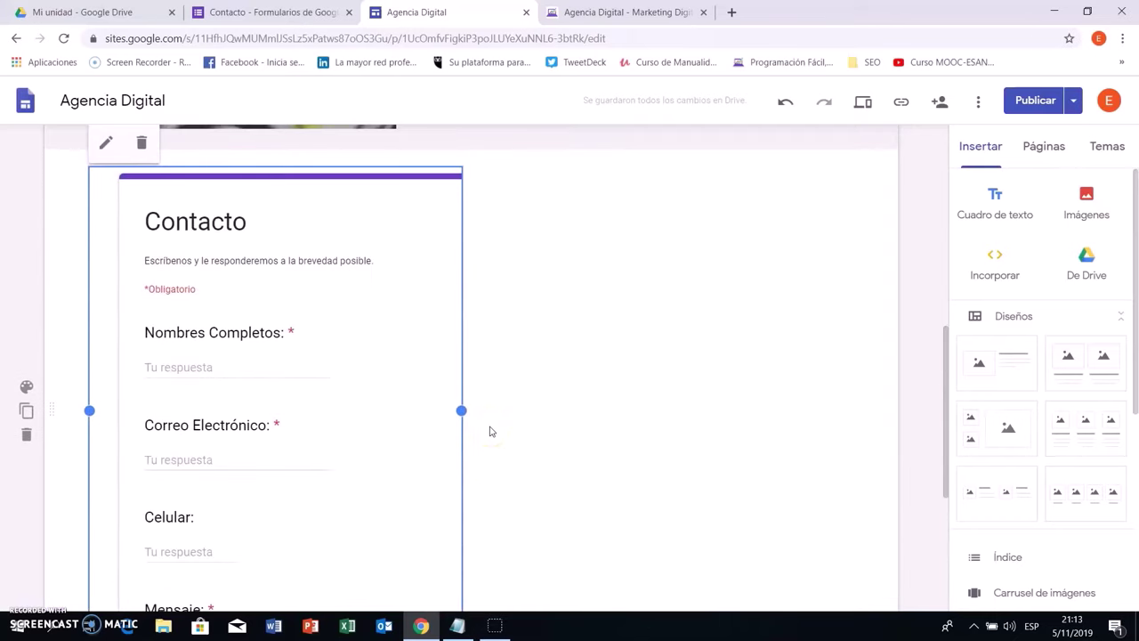
scroll(305, 343, "up", 1)
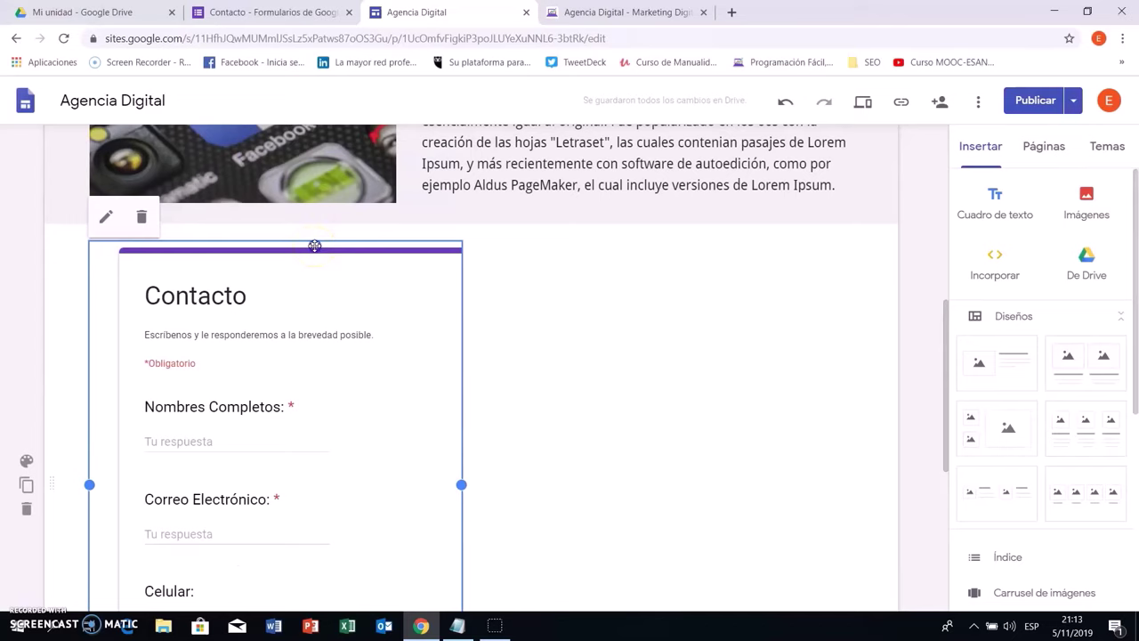
left_click_drag(315, 245, 495, 264)
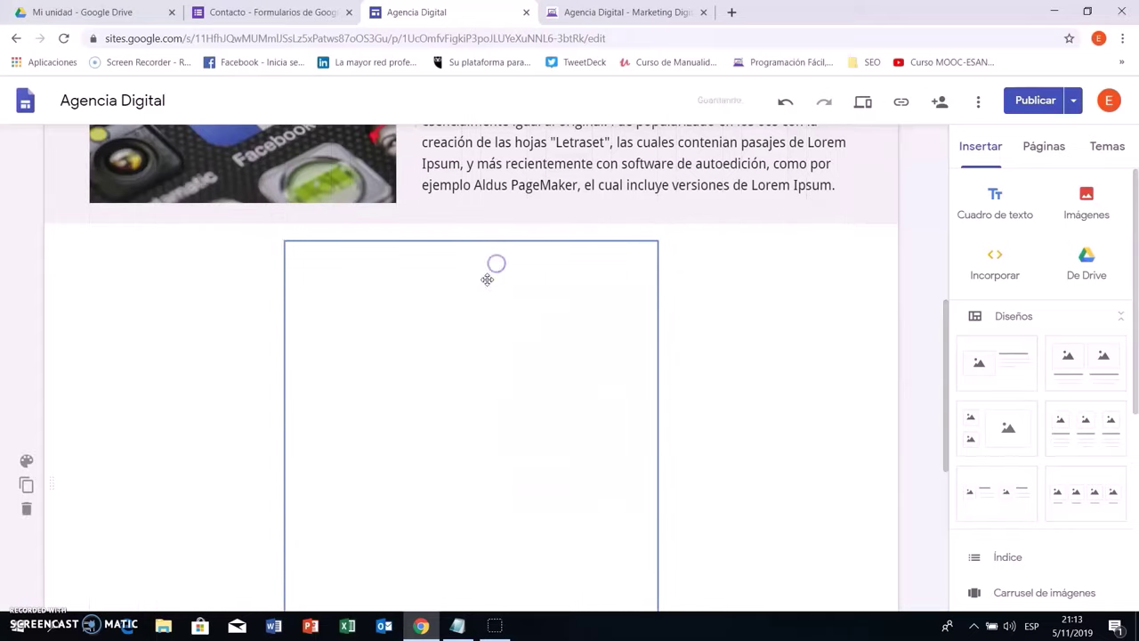
scroll(477, 297, "down", 2)
scroll(534, 307, "up", 1)
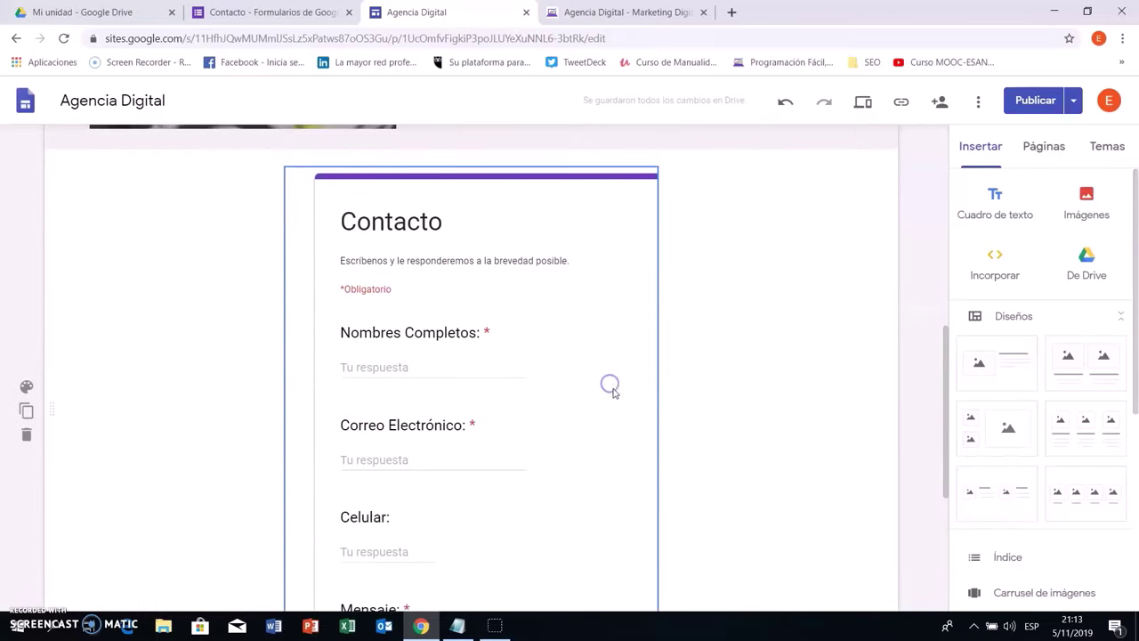
scroll(632, 427, "down", 3)
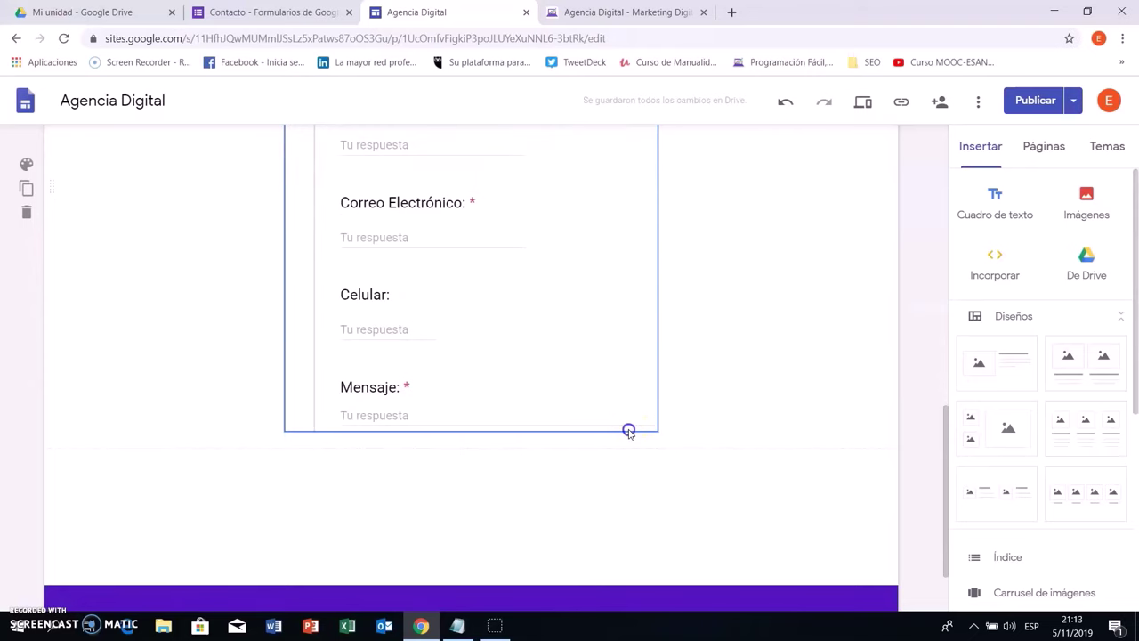
scroll(628, 431, "up", 6)
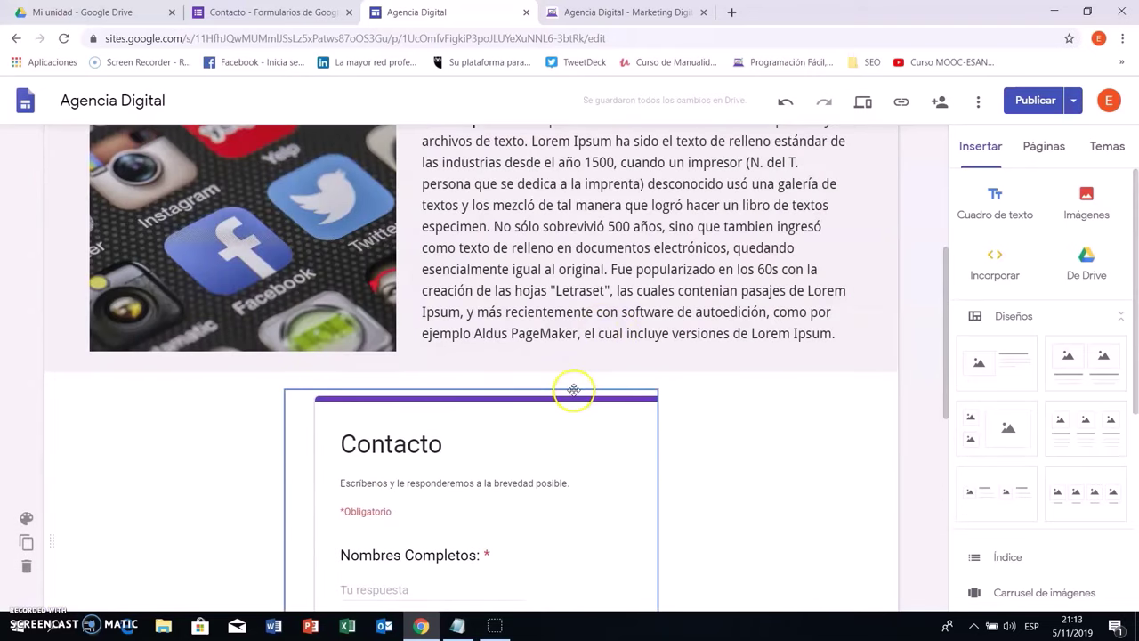
Step: Widen and lengthen the Contacto form embed until the ENVIAR button shows
left_click(573, 390)
scroll(598, 392, "down", 3)
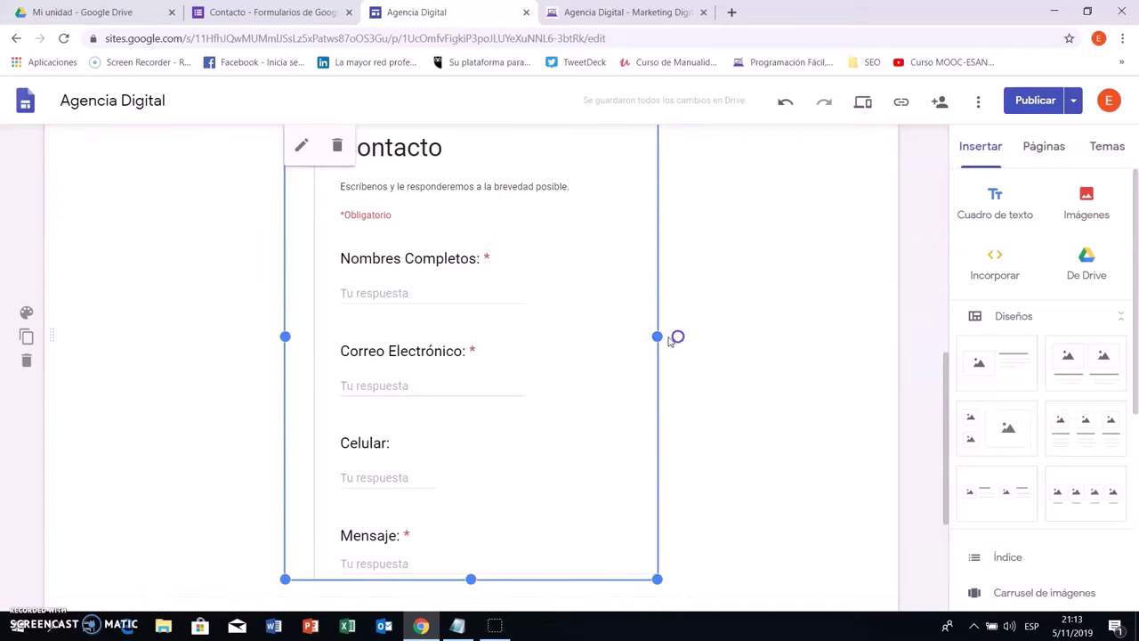
left_click_drag(657, 336, 687, 347)
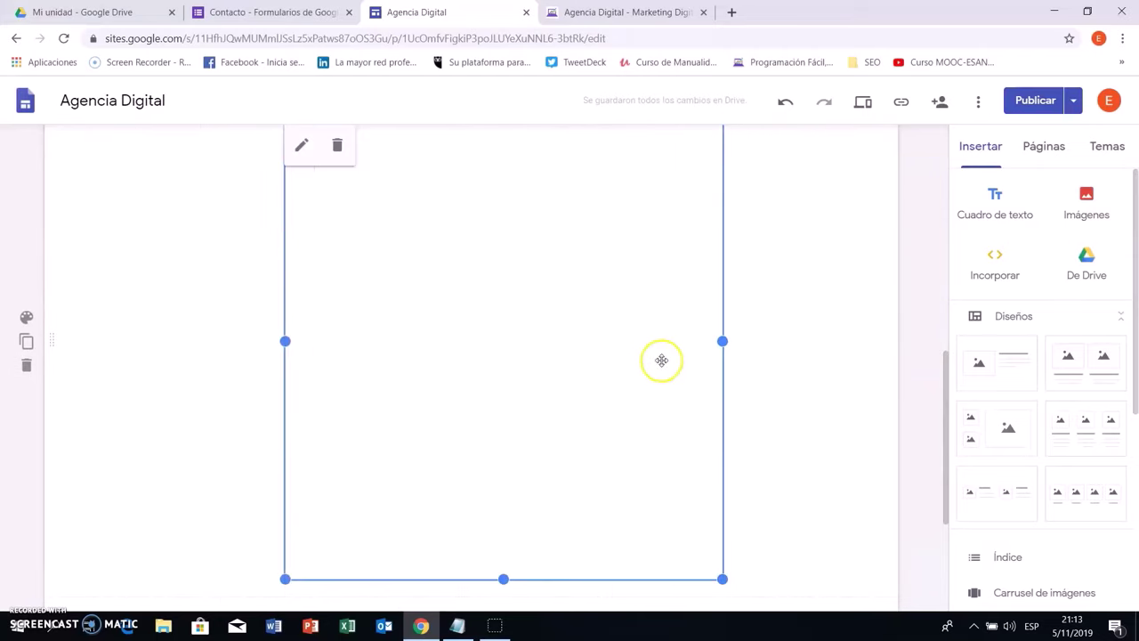
scroll(661, 360, "down", 3)
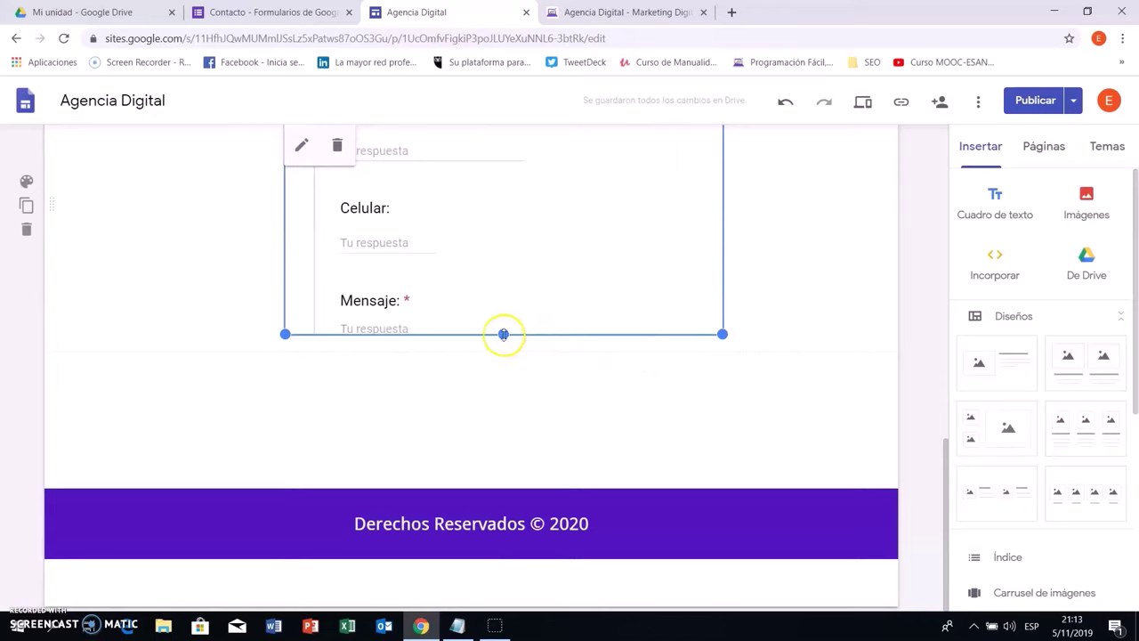
left_click_drag(504, 335, 509, 367)
mouse_move(509, 407)
left_mouse_down()
mouse_move(511, 500)
mouse_move(507, 427)
left_mouse_up()
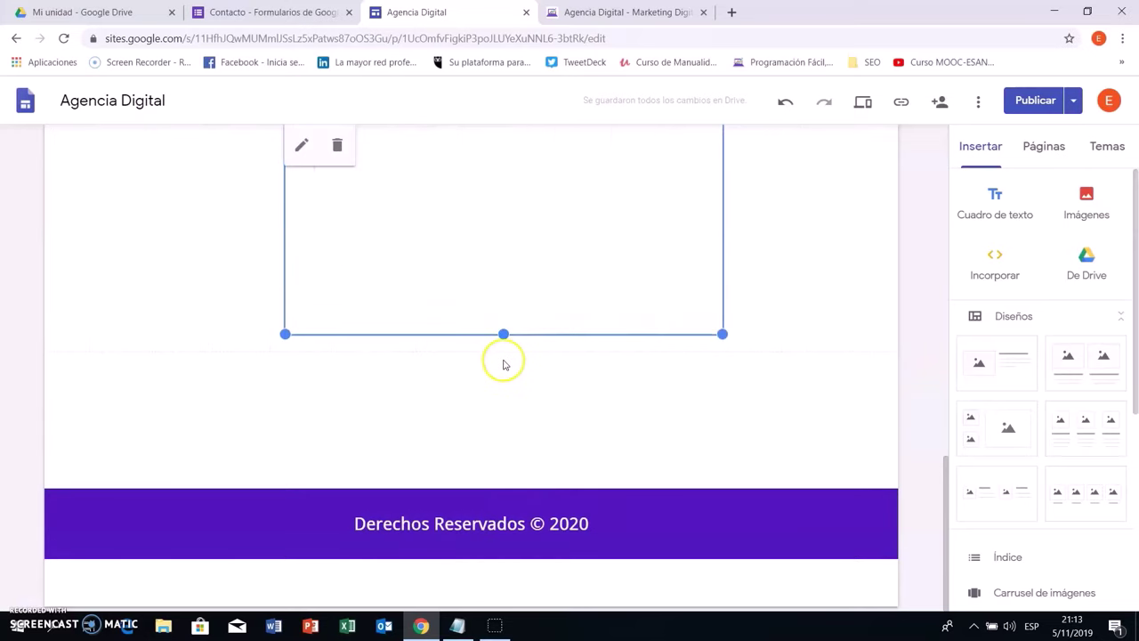
left_click_drag(502, 336, 576, 402)
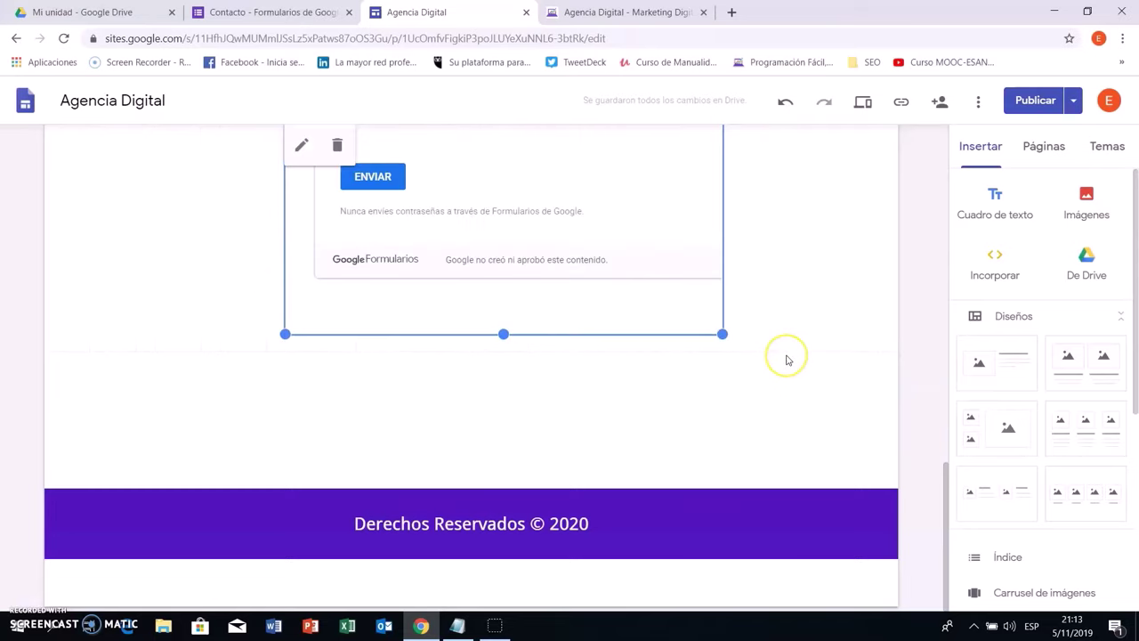
Step: Widen the form embed a bit more and publish the site
scroll(801, 347, "up", 6)
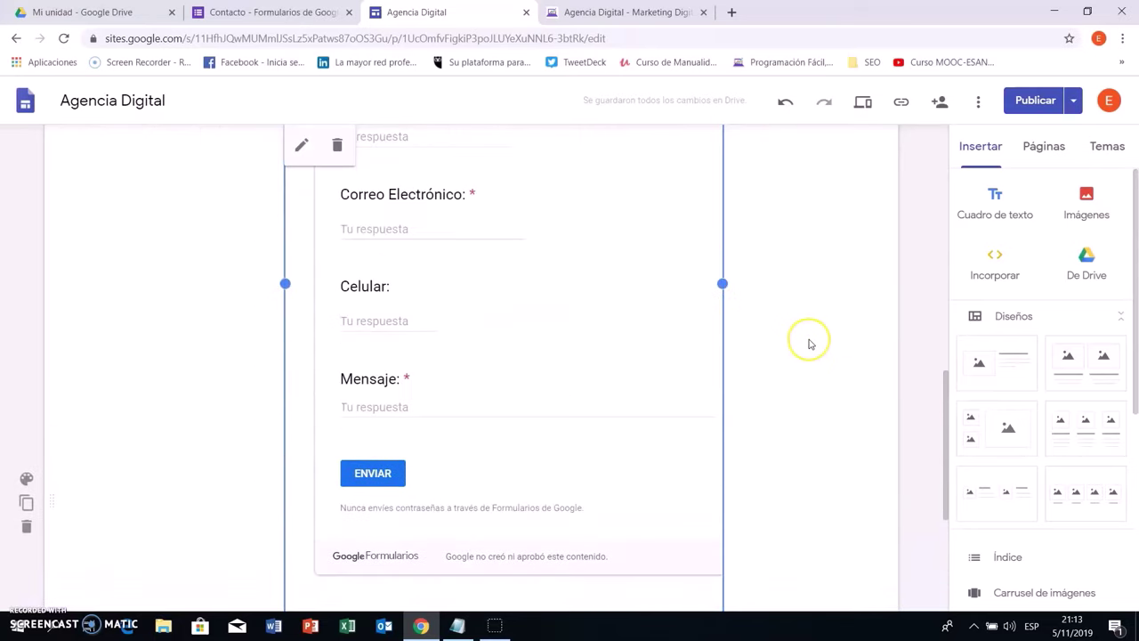
scroll(808, 345, "down", 3)
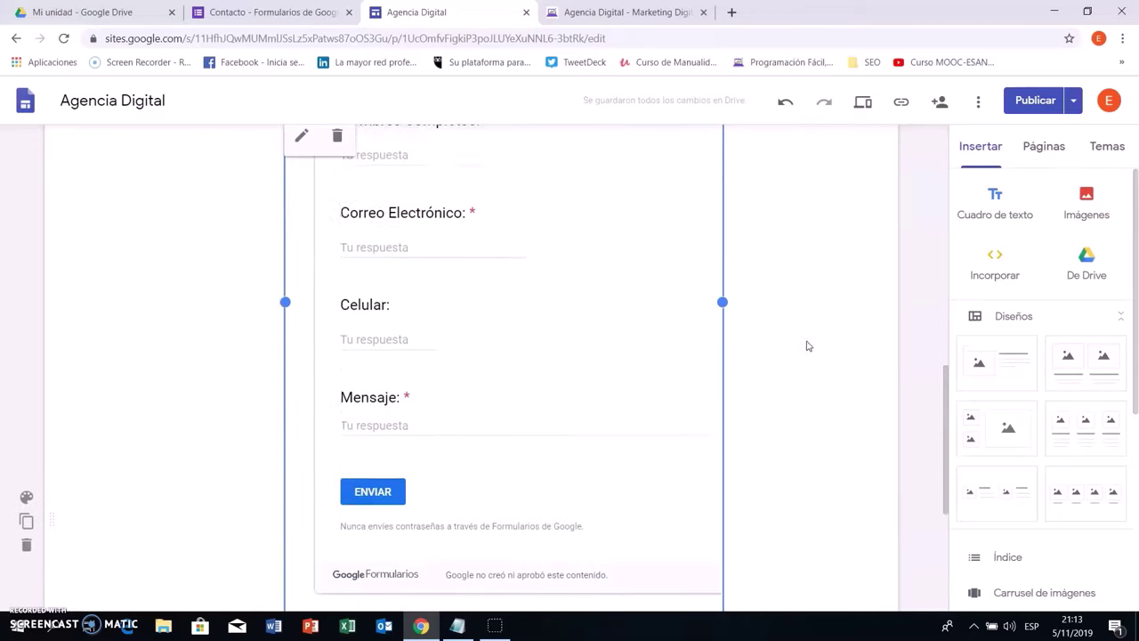
left_click_drag(723, 284, 753, 286)
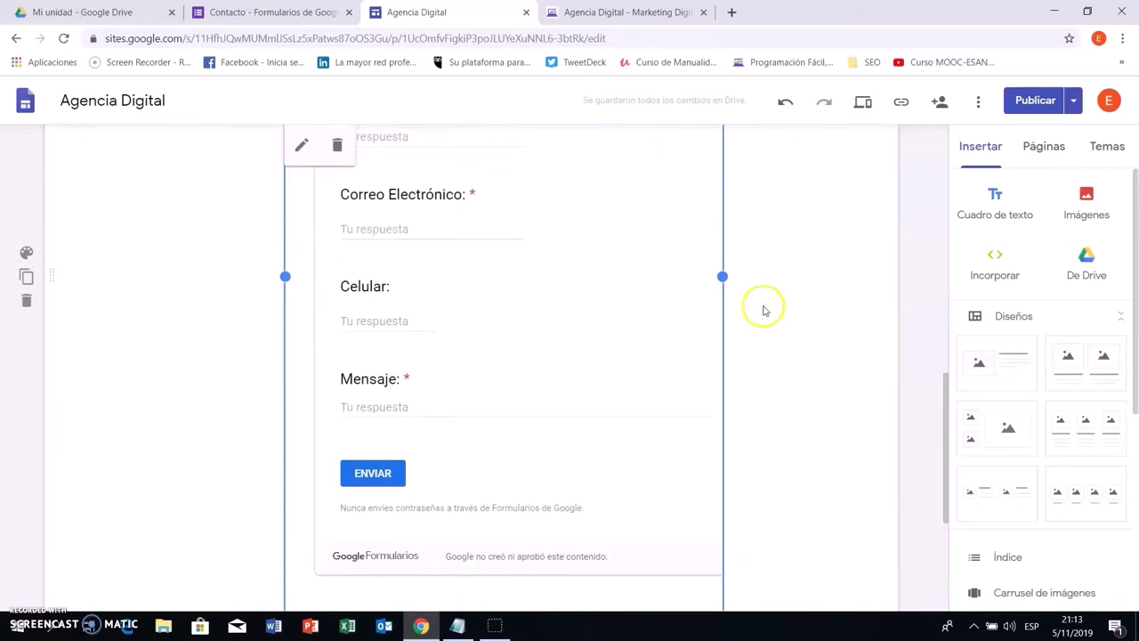
scroll(767, 316, "up", 4)
scroll(769, 319, "up", 1)
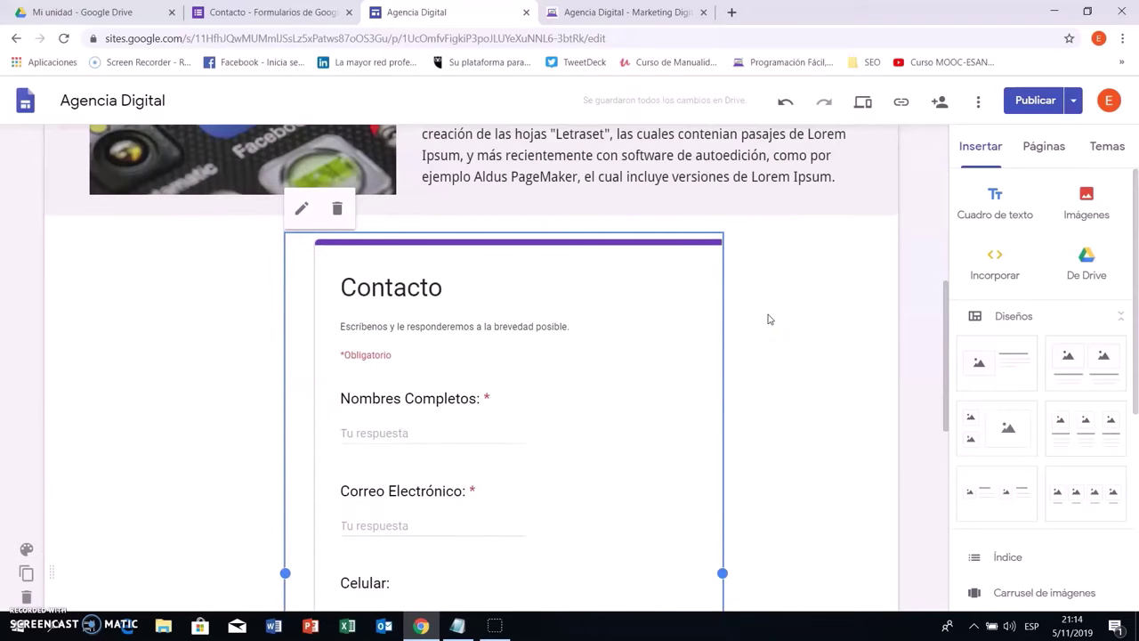
left_click(780, 319)
scroll(780, 319, "up", 3)
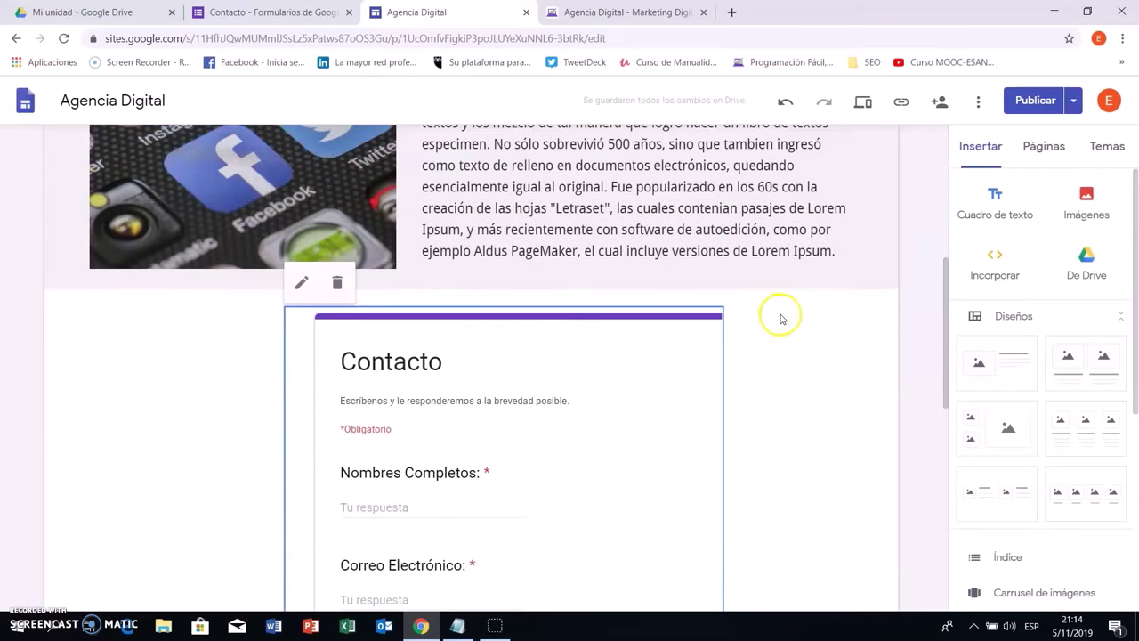
left_click(1026, 105)
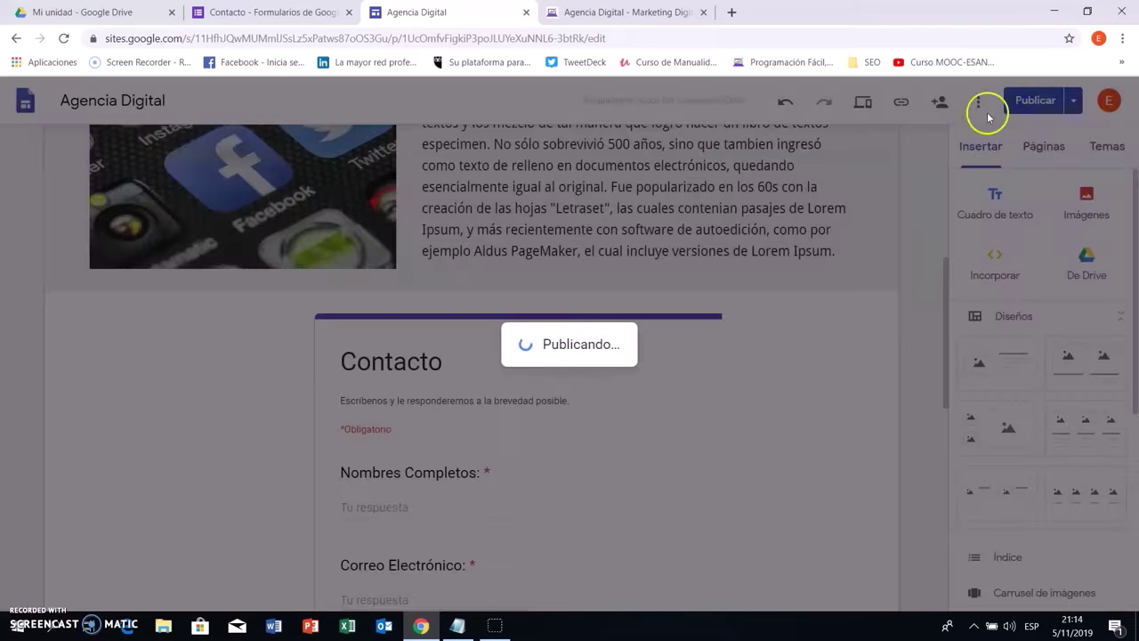
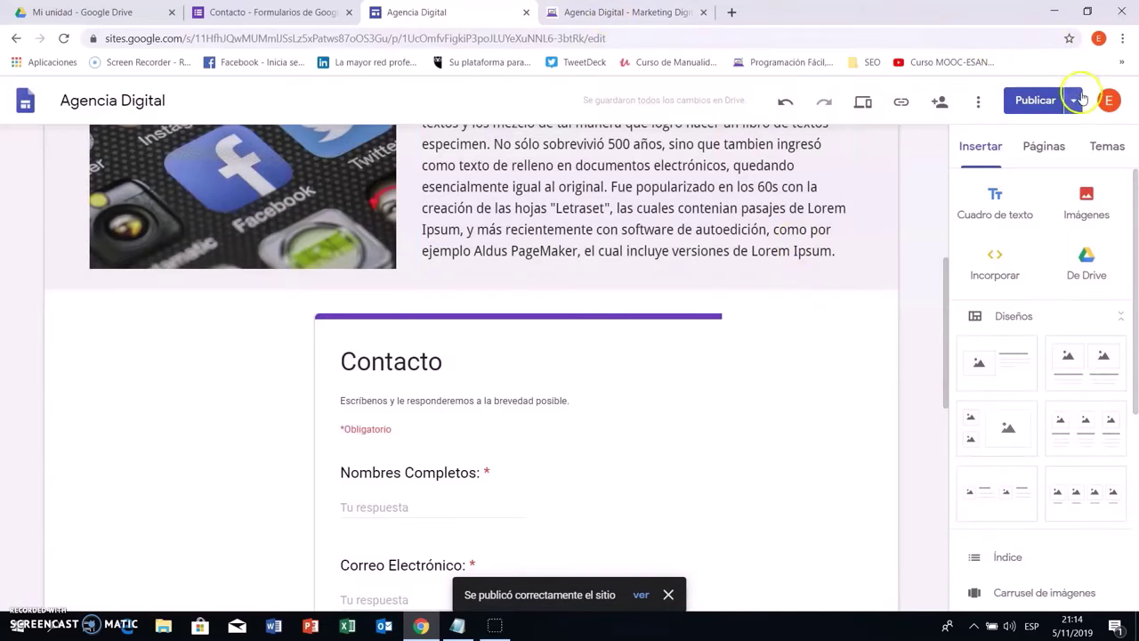
Step: Open the published site in a new tab and scroll through its Contacto form
left_click(1078, 99)
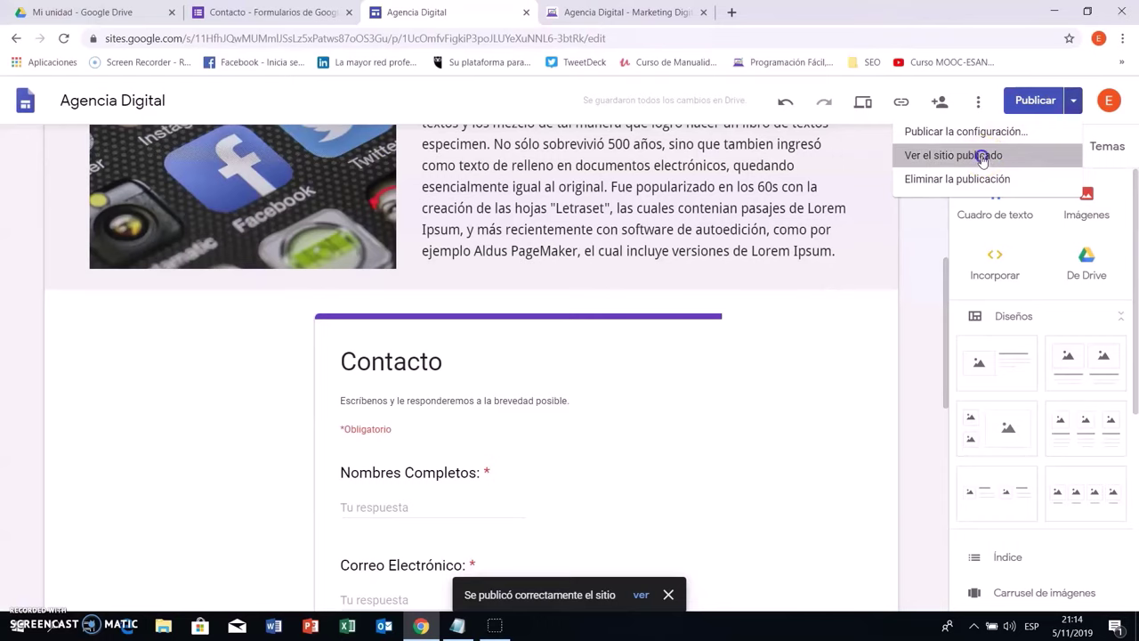
left_click(982, 158)
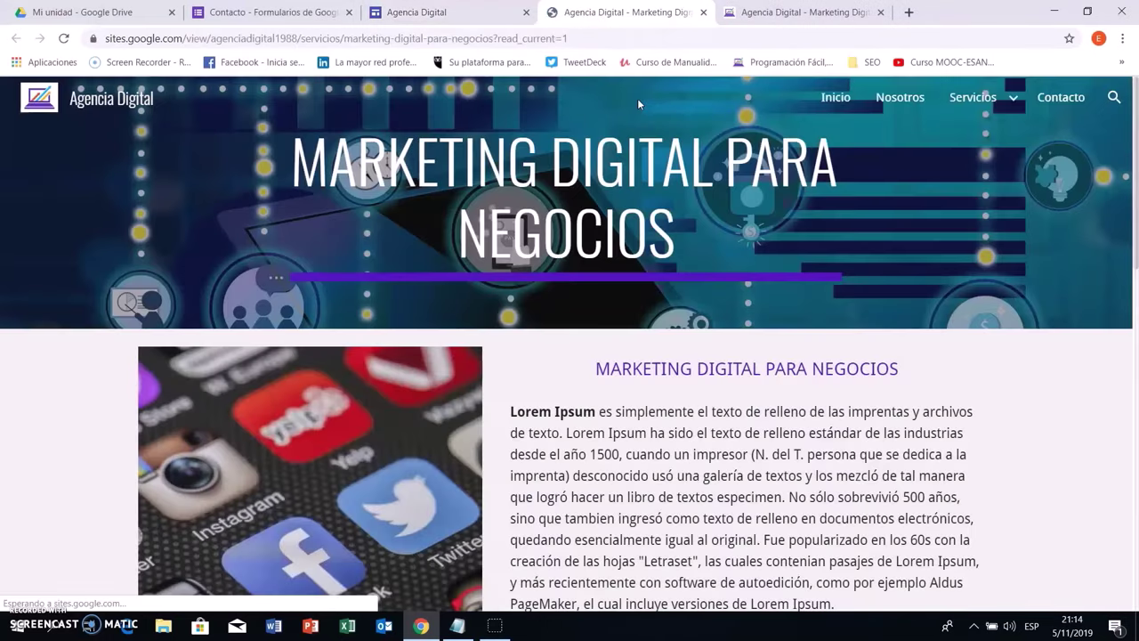
scroll(762, 207, "down", 6)
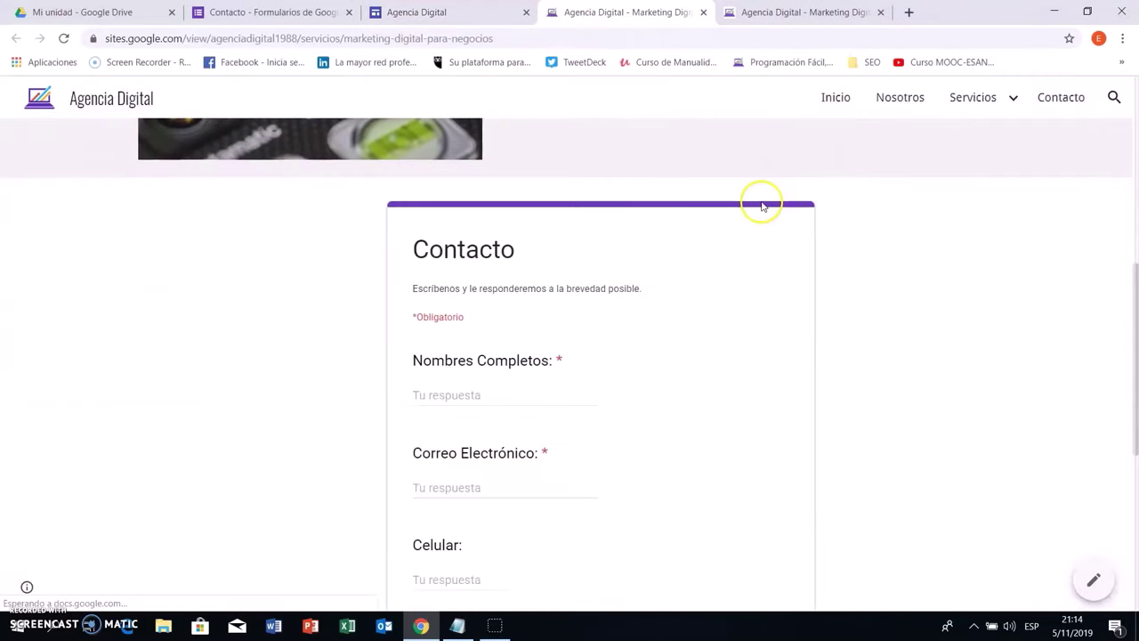
scroll(883, 206, "down", 4)
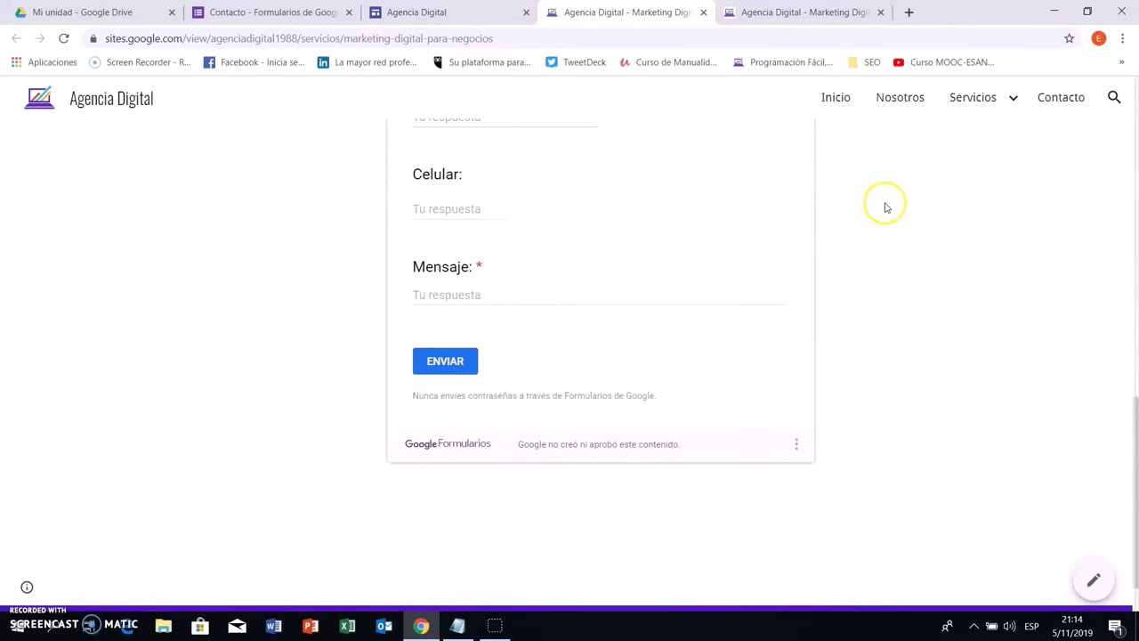
scroll(885, 207, "down", 1)
scroll(870, 214, "up", 3)
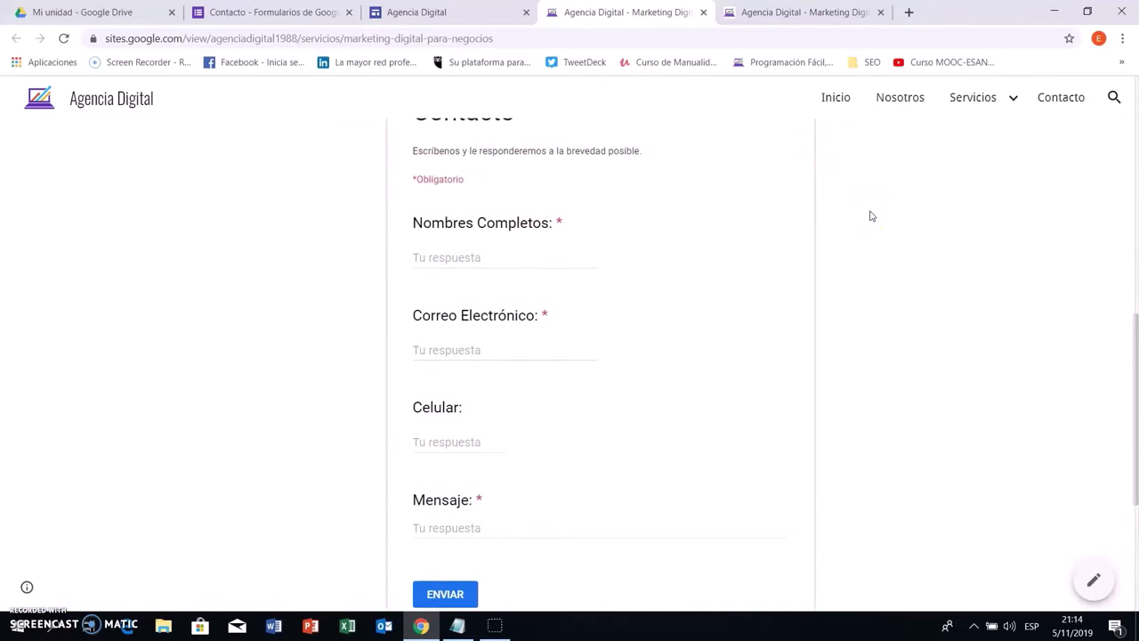
scroll(871, 216, "up", 7)
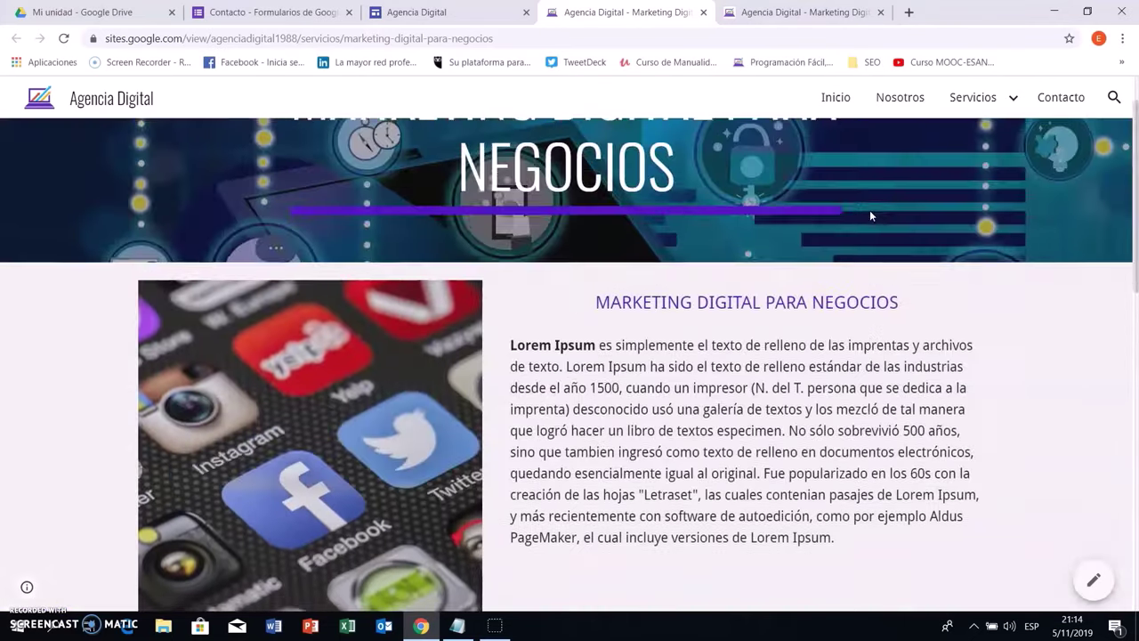
Step: Review the form again, then go to the published Publicidad en Redes Sociales page
left_click(696, 244)
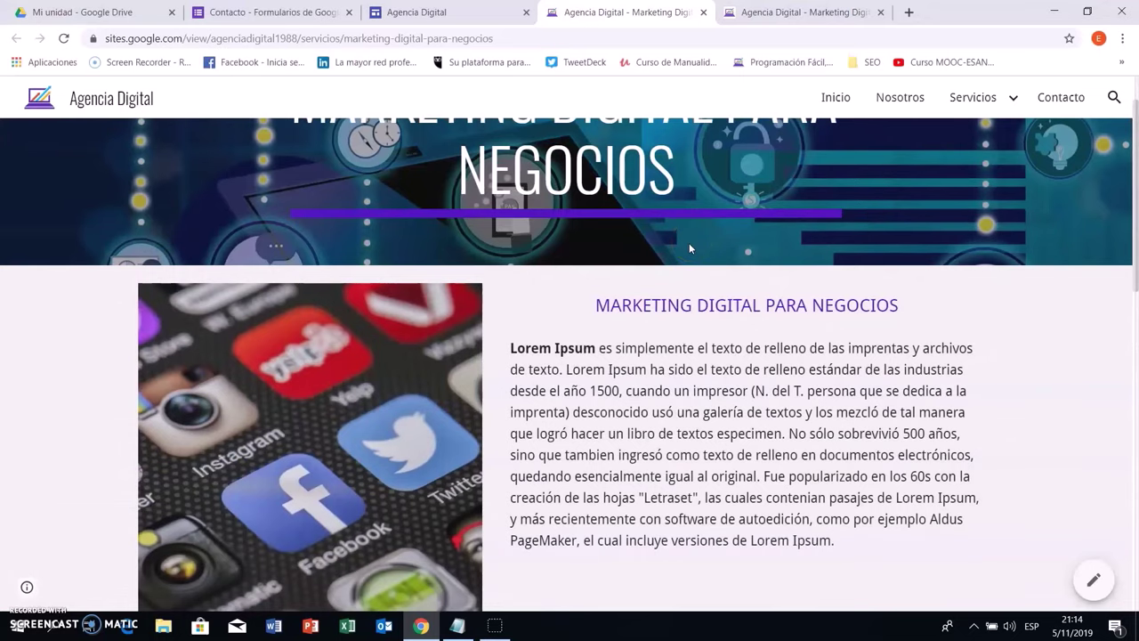
scroll(688, 243, "down", 7)
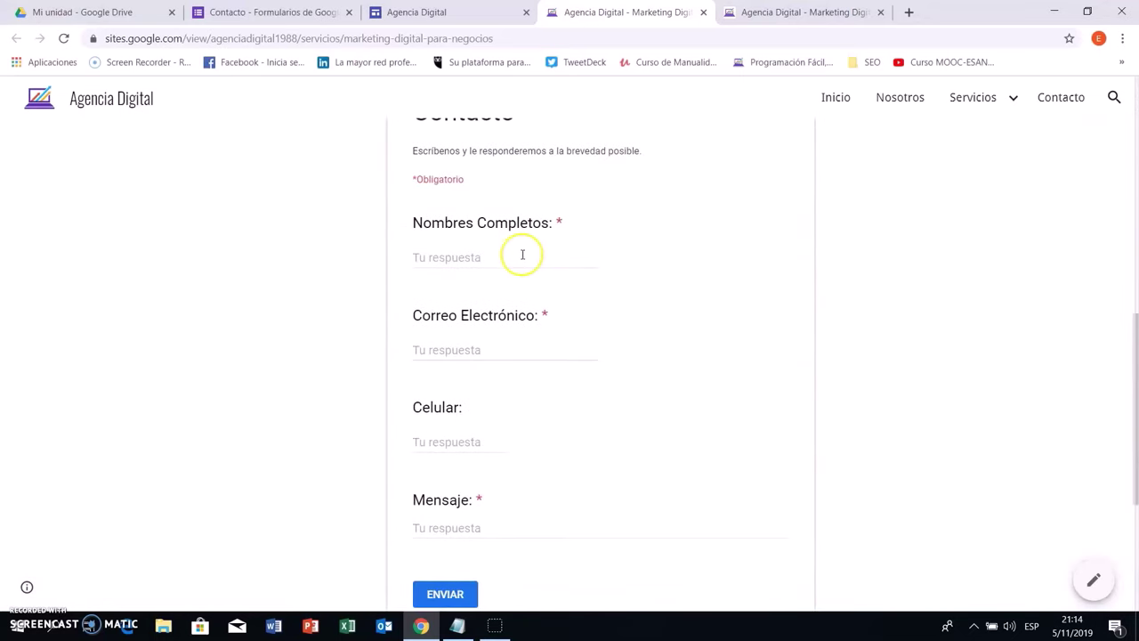
scroll(881, 263, "down", 2)
scroll(881, 264, "up", 9)
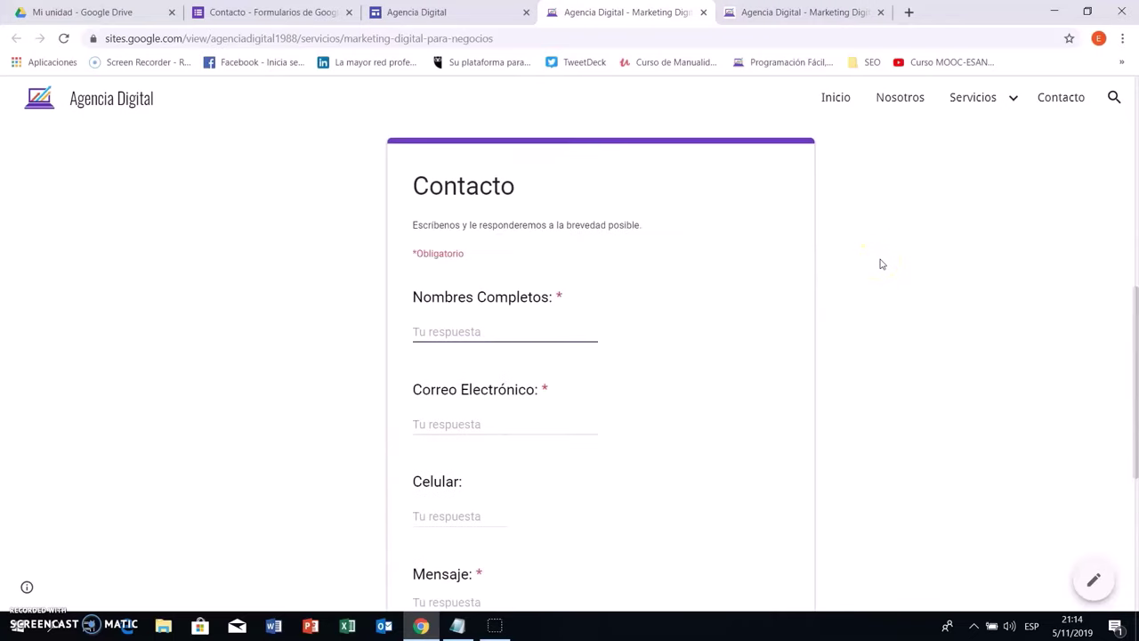
scroll(880, 265, "down", 10)
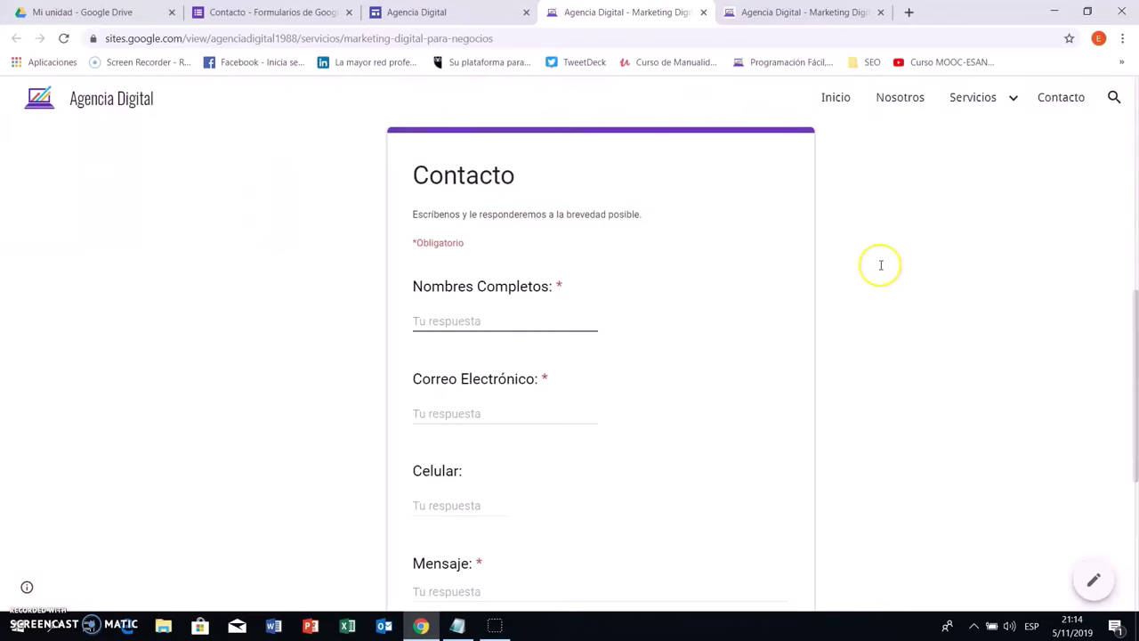
scroll(881, 270, "up", 9)
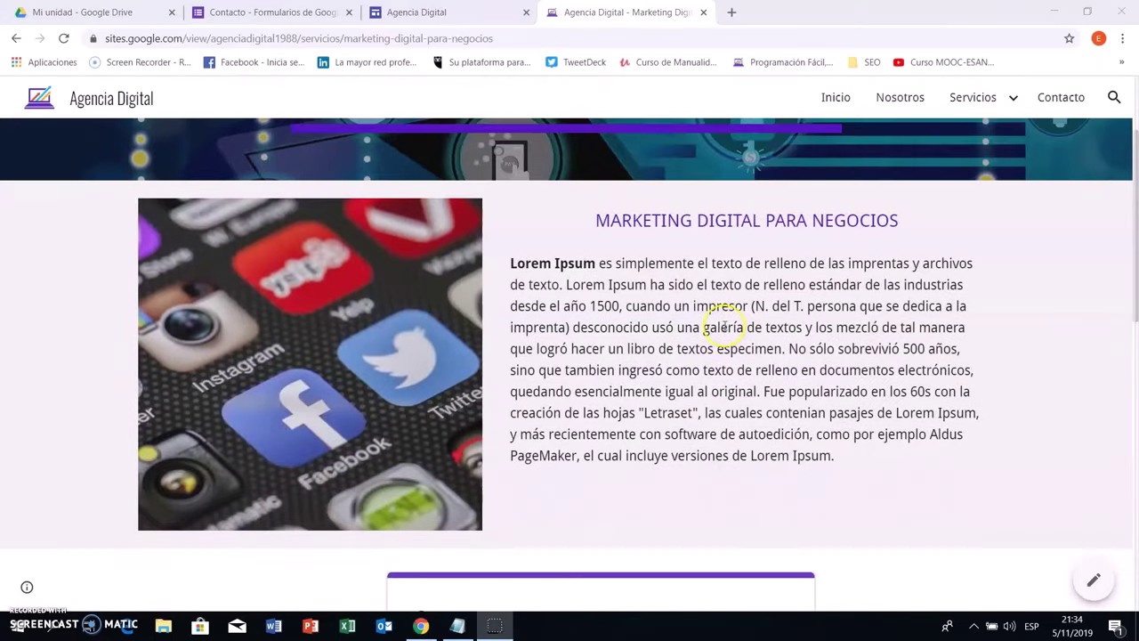
scroll(895, 328, "down", 8)
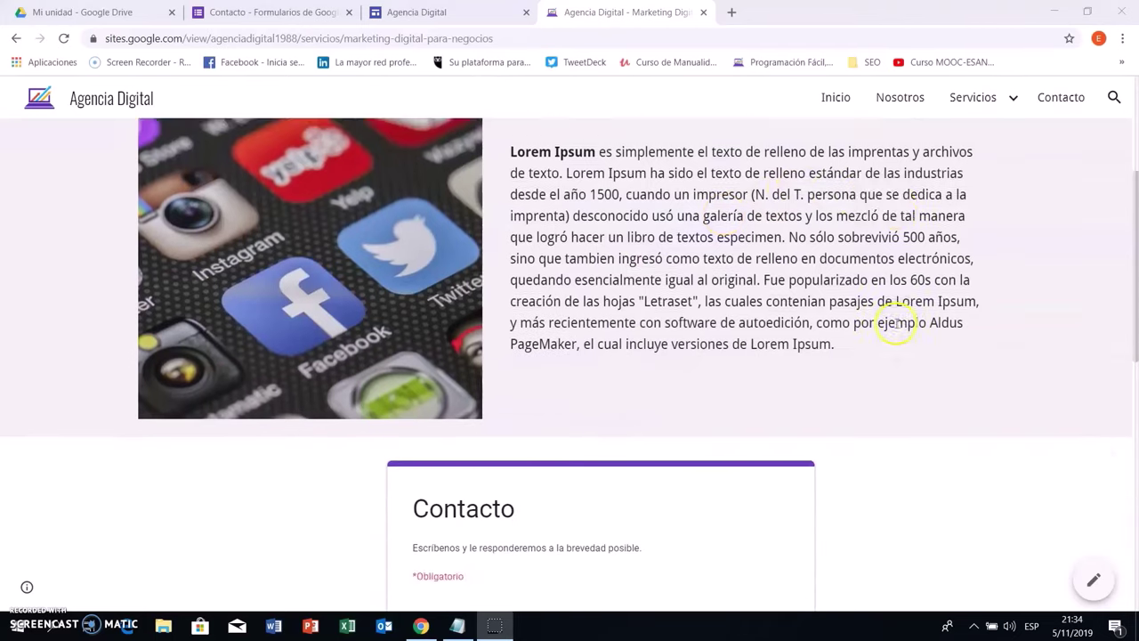
scroll(897, 331, "up", 4)
scroll(897, 331, "up", 5)
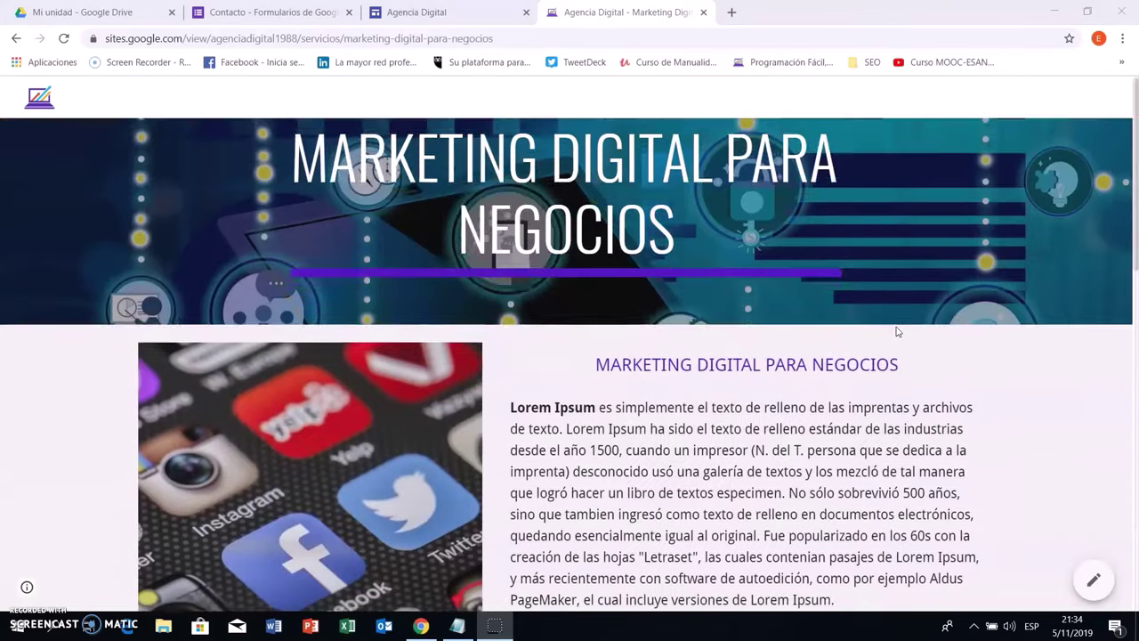
mouse_move(976, 100)
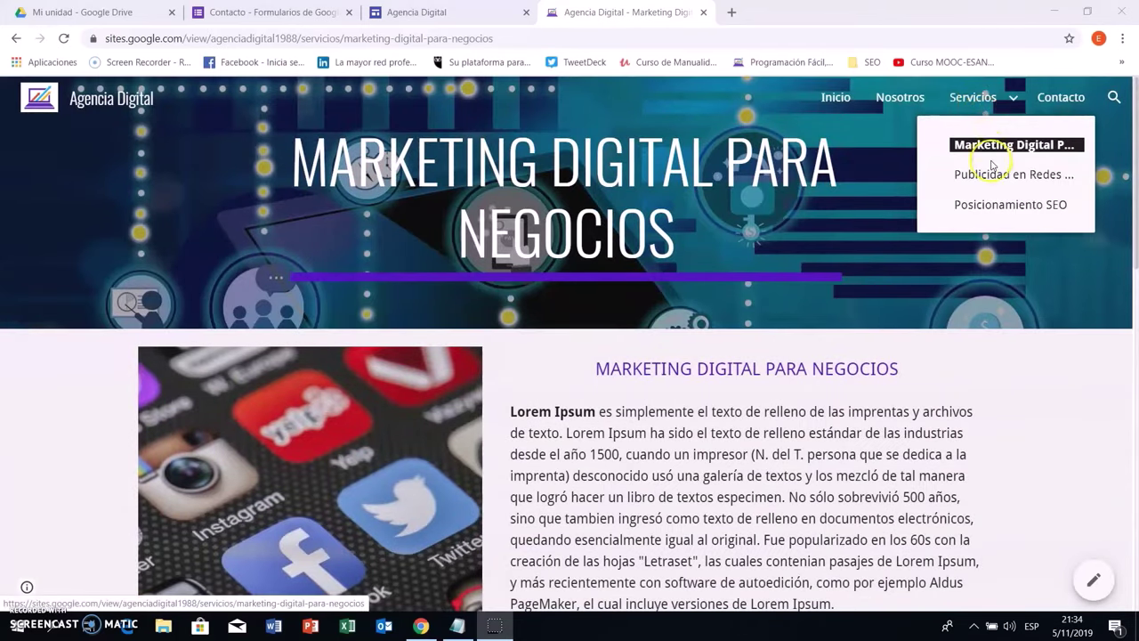
left_click(995, 188)
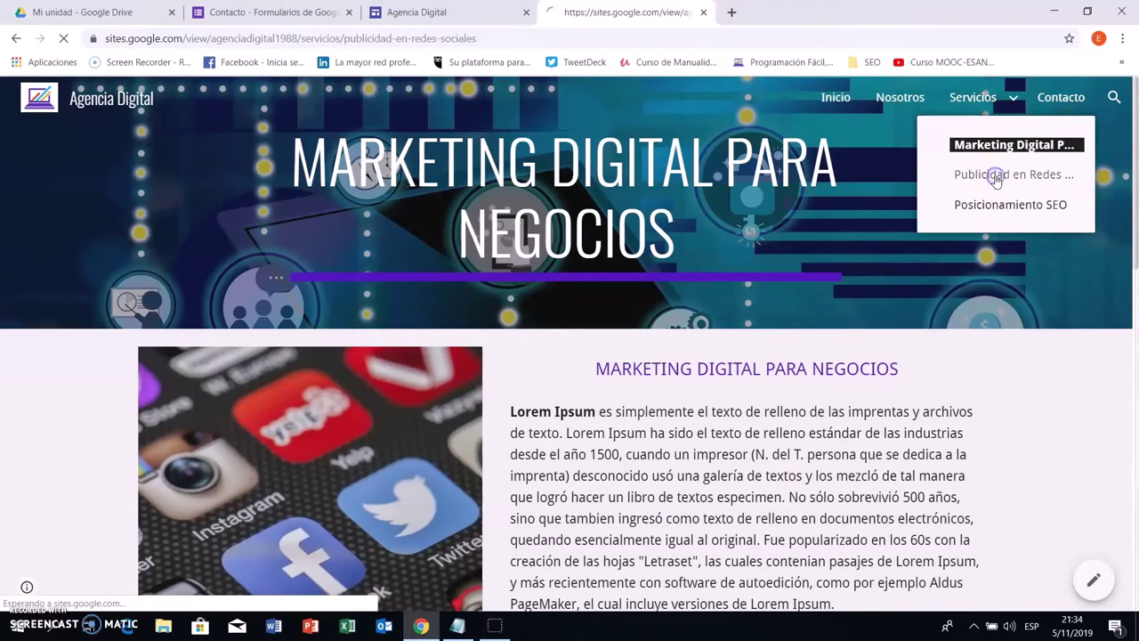
Step: Copy the Contacto form's 640 × 929 embed iframe code and return to the Sites editor
key("ctrl+shift+Tab")
key("ctrl+shift+Tab")
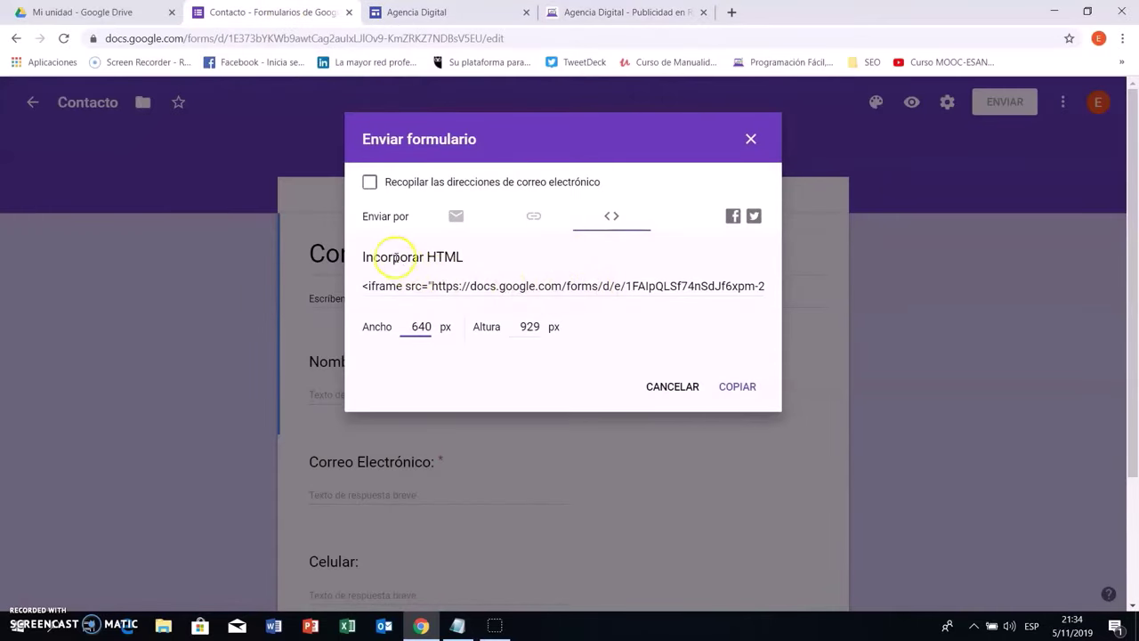
left_click(471, 286)
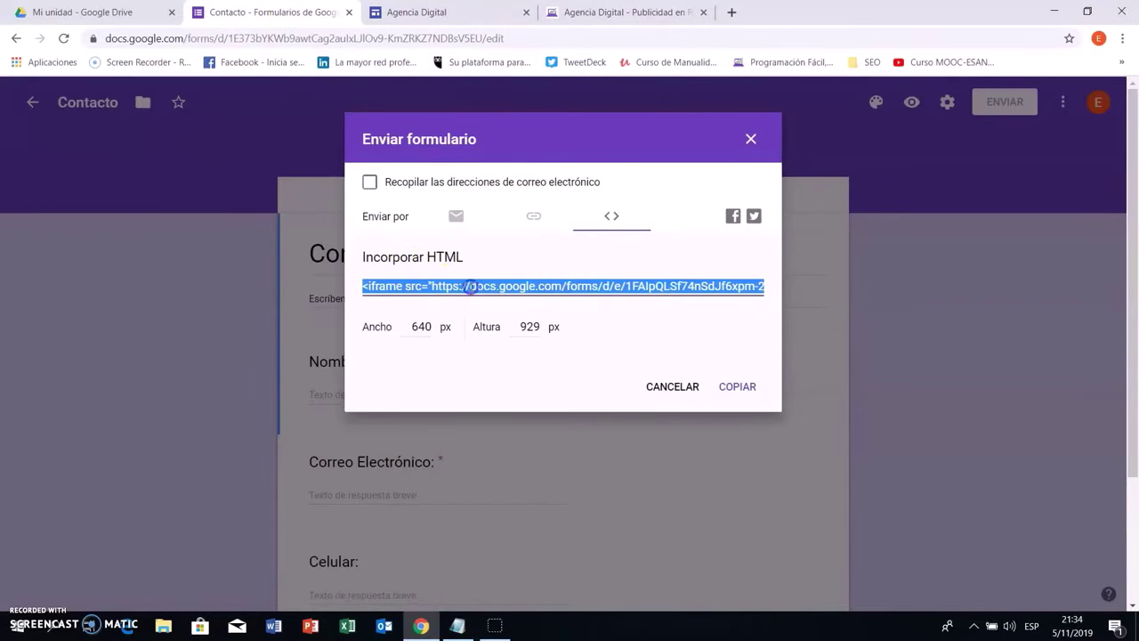
left_click(738, 388)
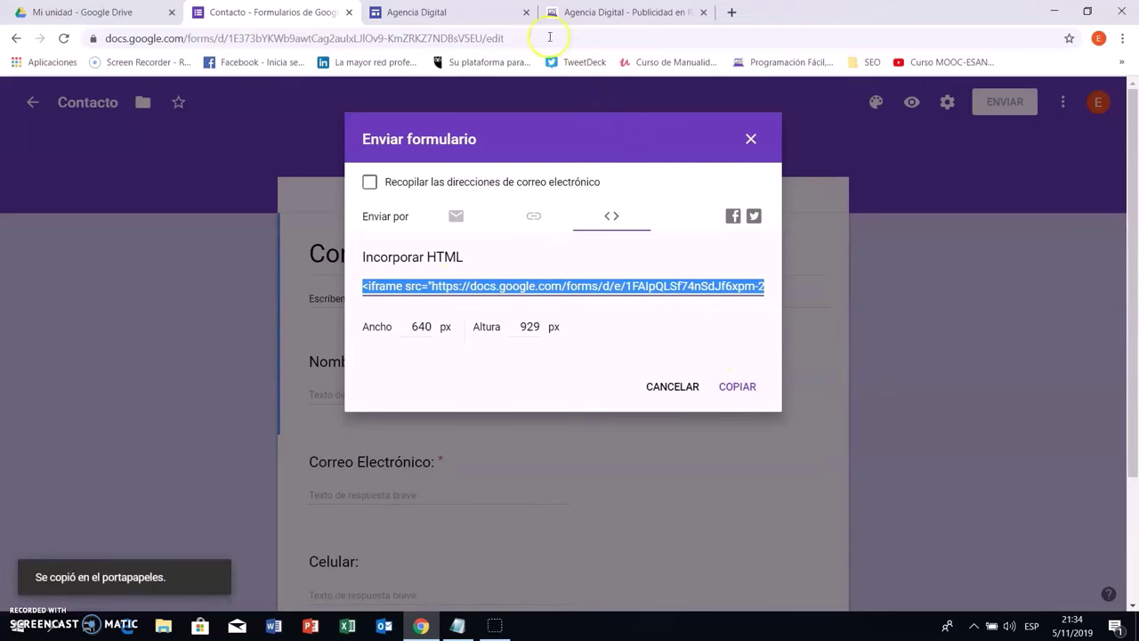
key("ctrl+Tab")
Step: Embed the Contacto form's HTML code in the empty section of the Publicidad en Redes Sociales page
mouse_move(782, 174)
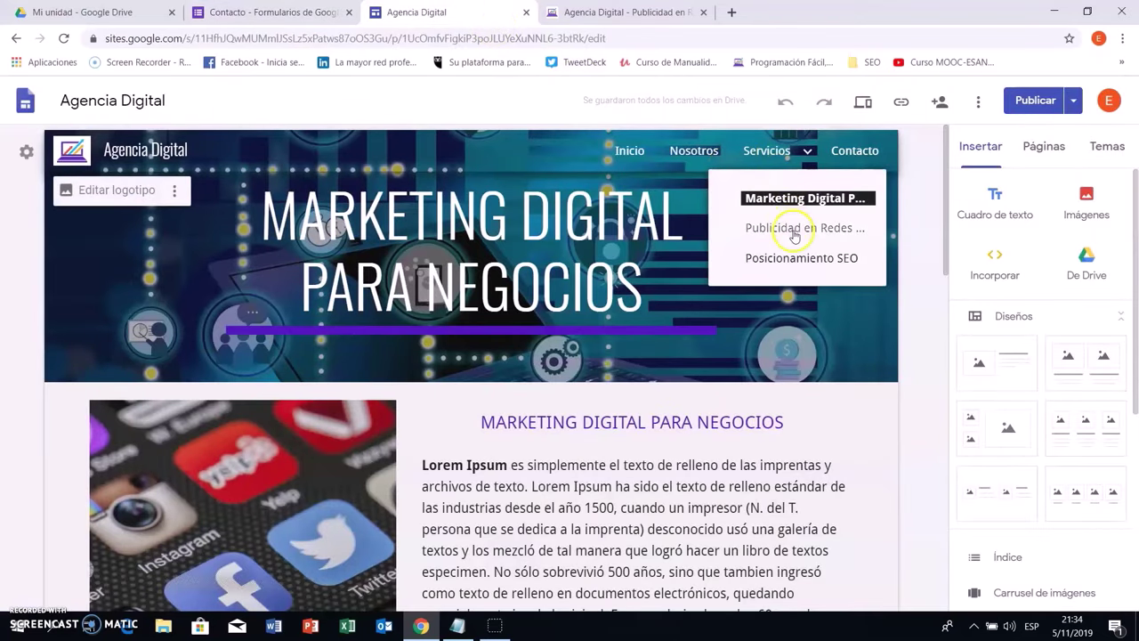
left_click(794, 232)
scroll(738, 272, "down", 10)
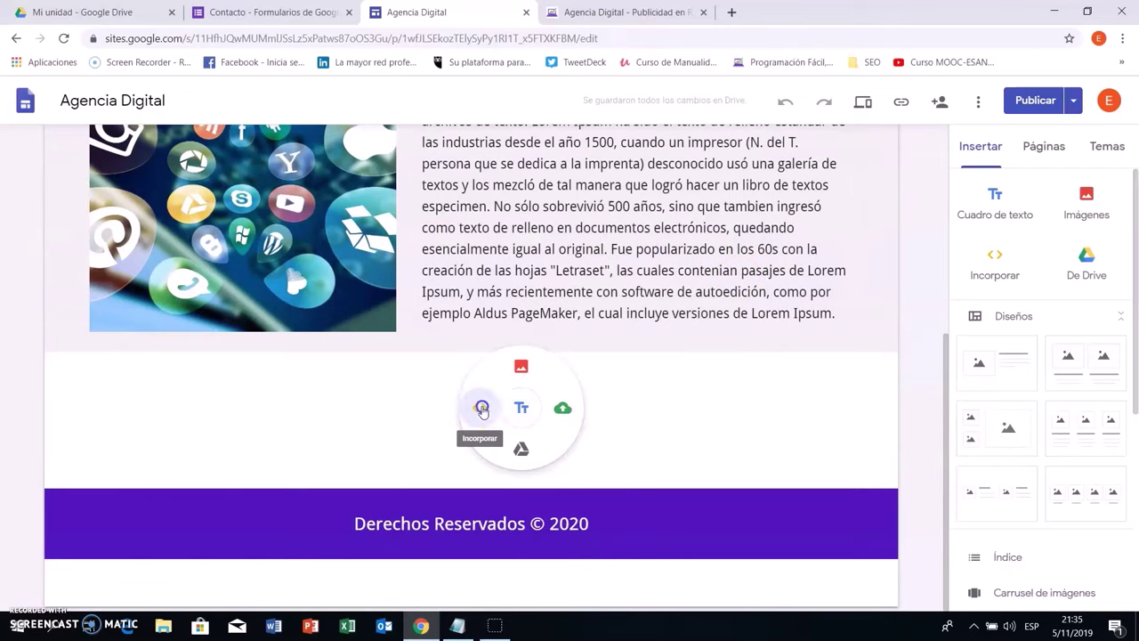
left_click(481, 408)
left_click(501, 306)
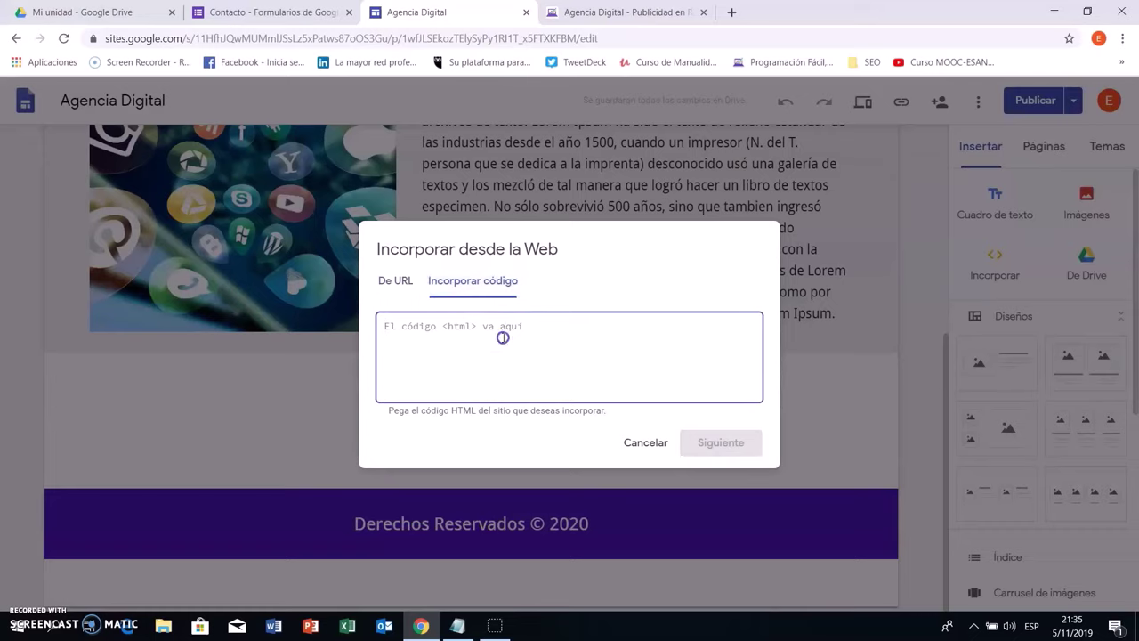
right_click(503, 338)
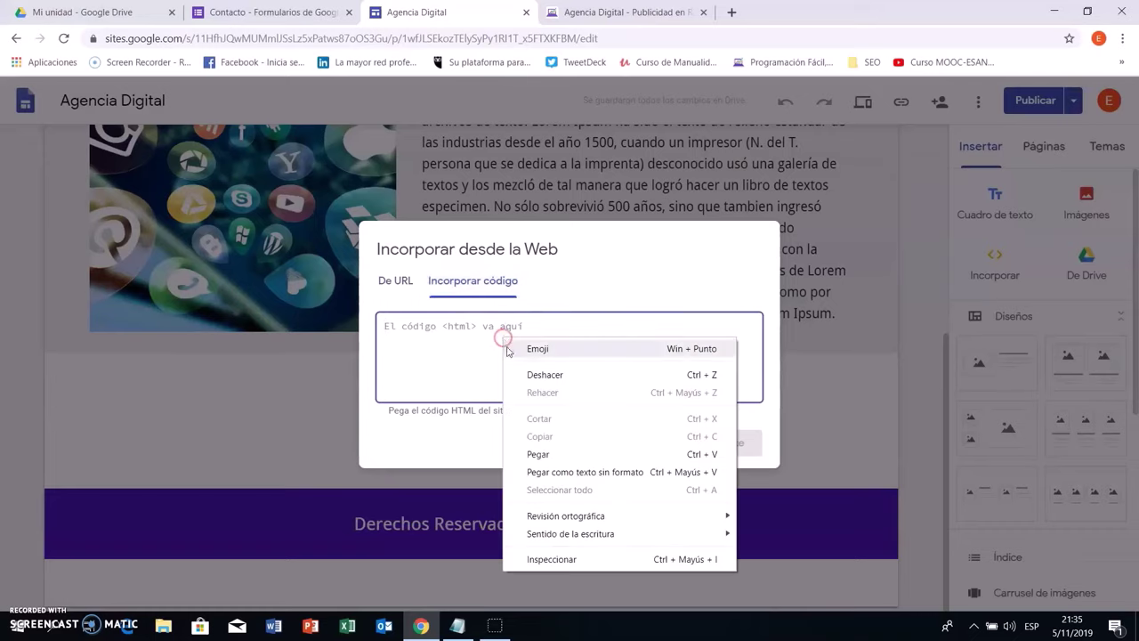
left_click(569, 453)
left_click(719, 444)
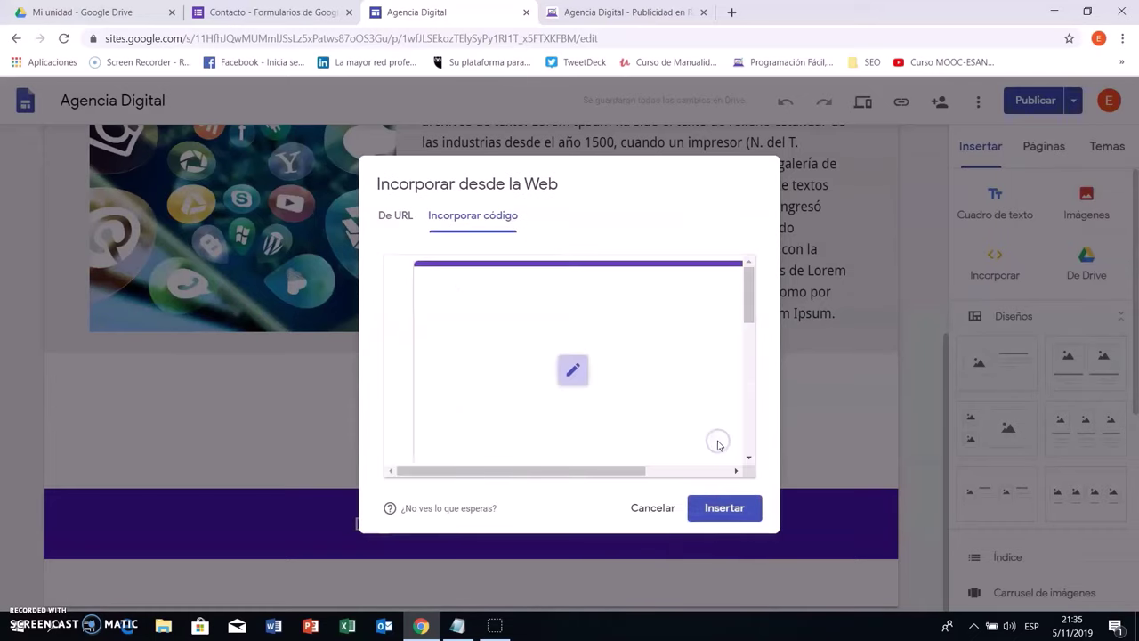
left_click(732, 508)
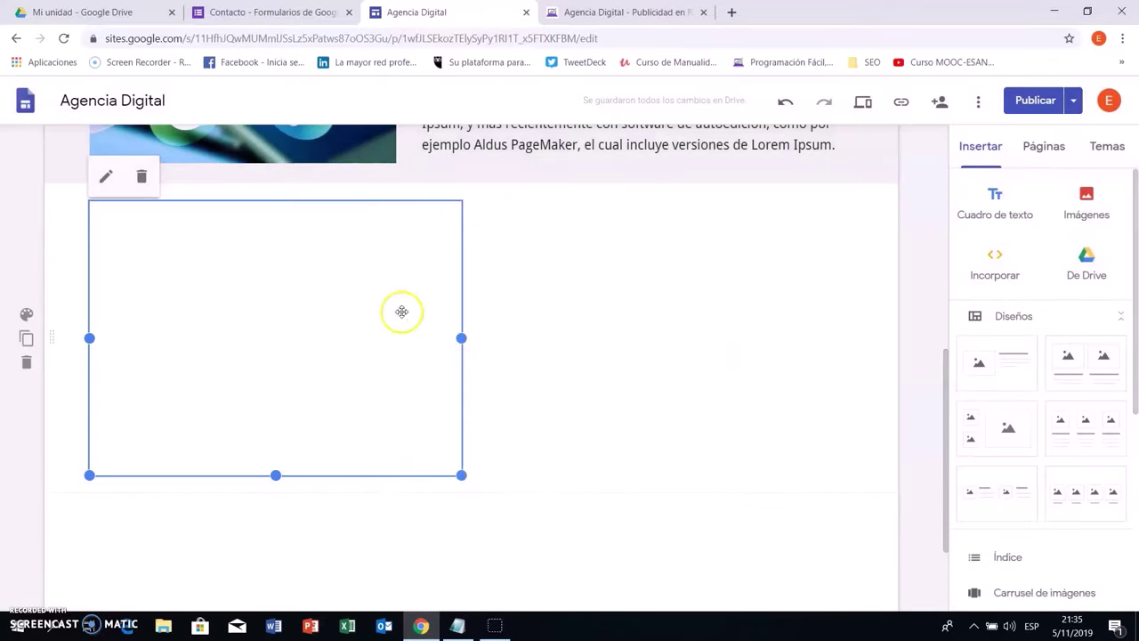
Step: Centre the embedded form and stretch it wider and taller so it shows fully
left_click_drag(356, 201, 509, 209)
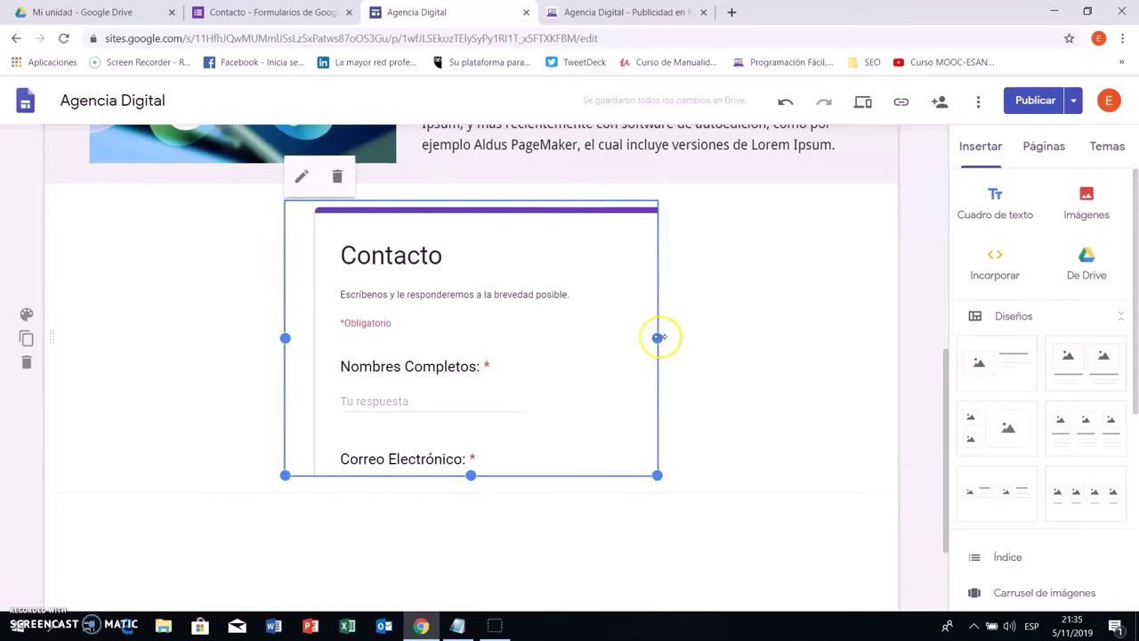
left_click_drag(658, 337, 808, 348)
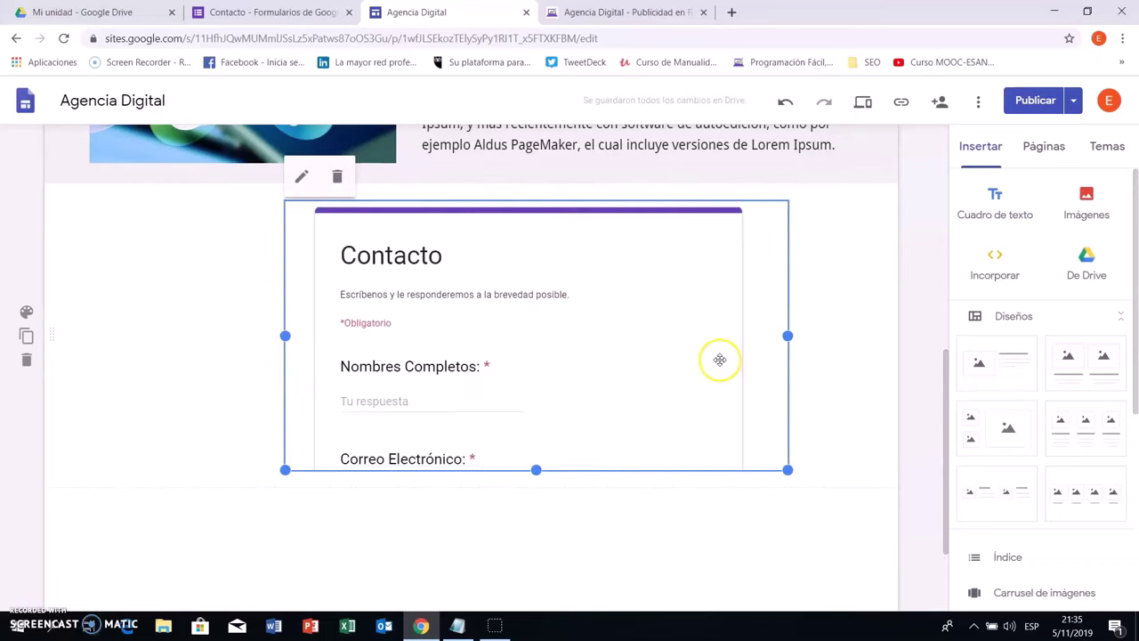
scroll(719, 360, "down", 2)
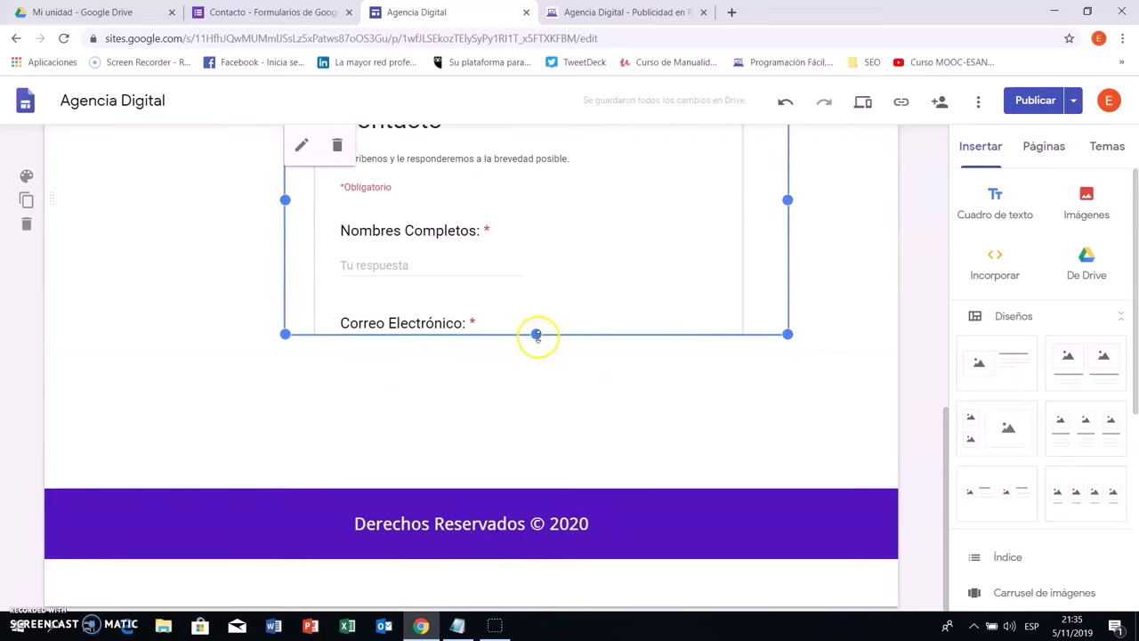
left_click_drag(536, 334, 529, 418)
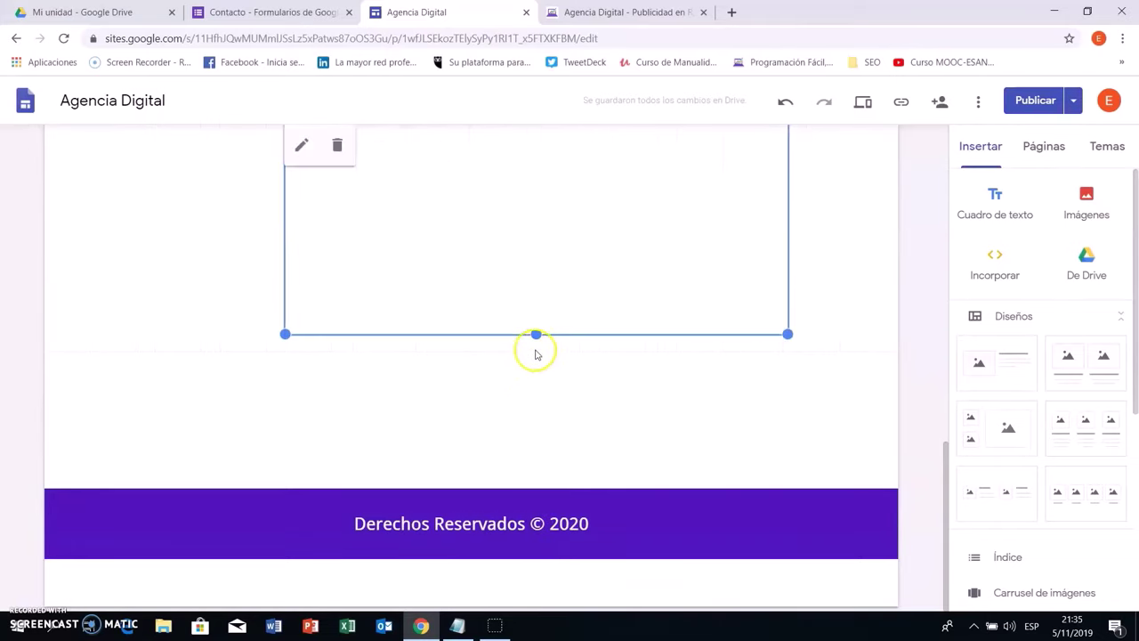
left_click_drag(535, 334, 539, 551)
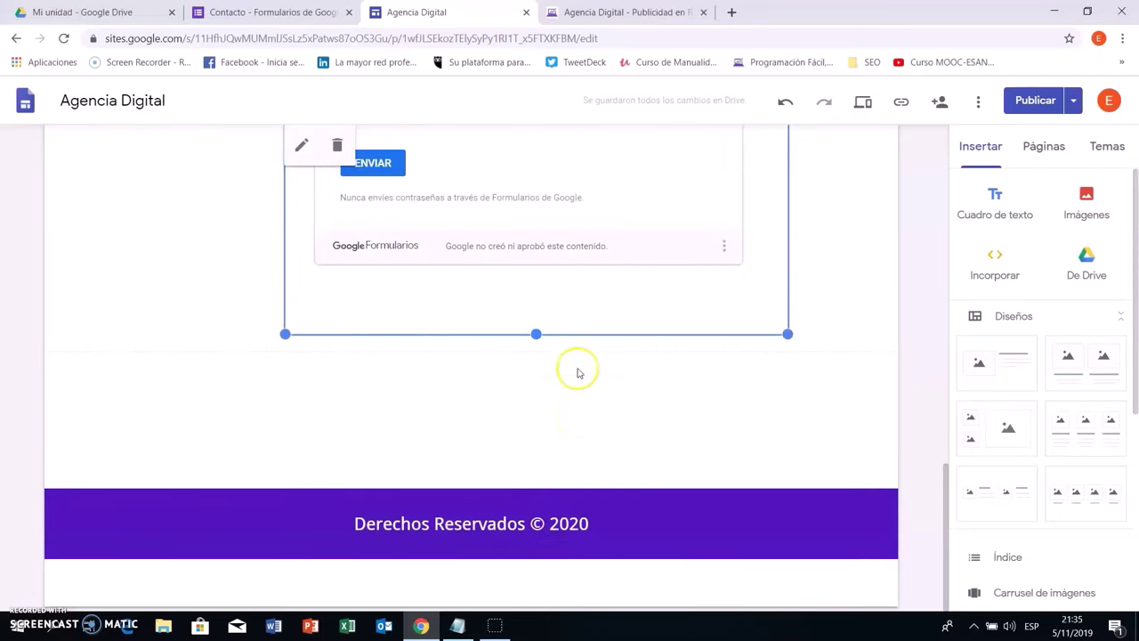
left_click(535, 335)
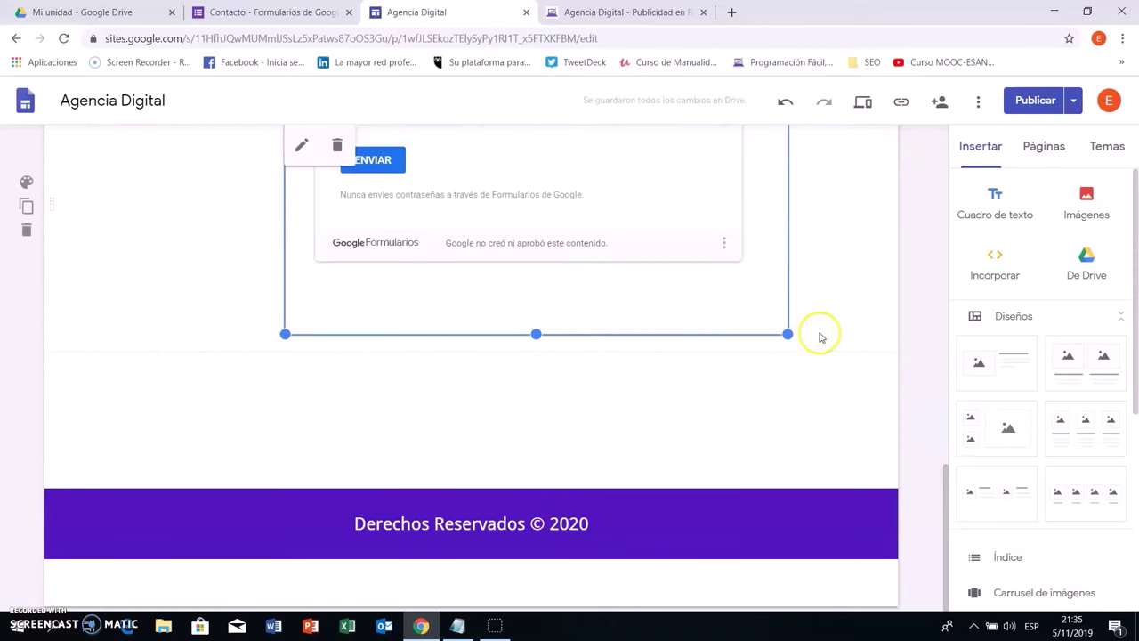
Step: Open the Posicionamiento SEO page and copy the Contacto form's embed code again from Forms
scroll(819, 334, "up", 9)
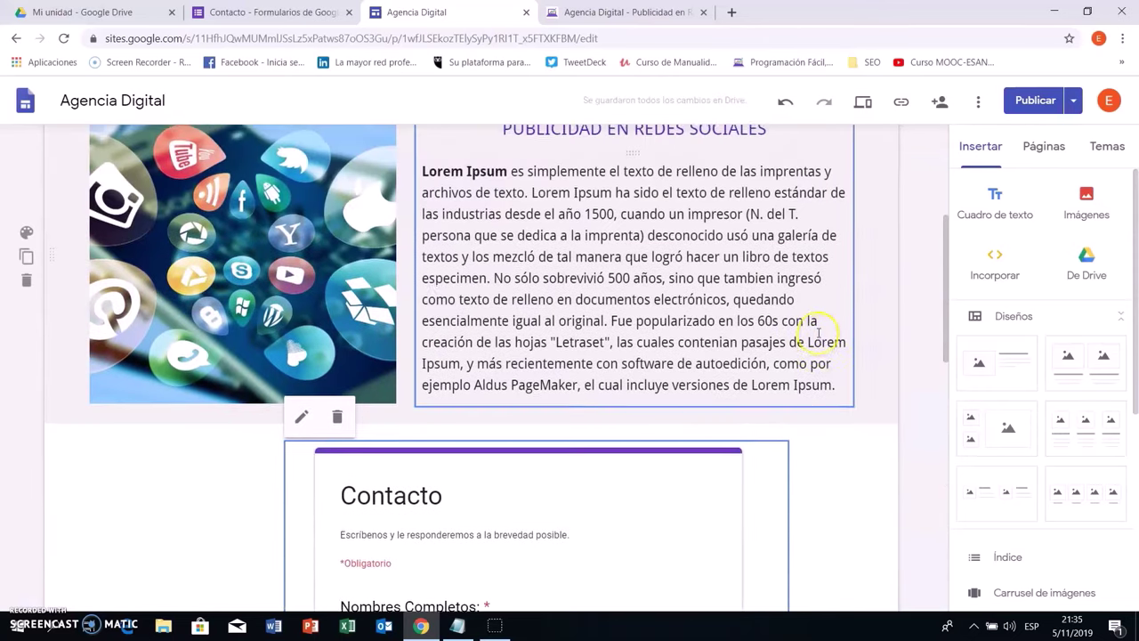
scroll(818, 330, "up", 3)
mouse_move(783, 153)
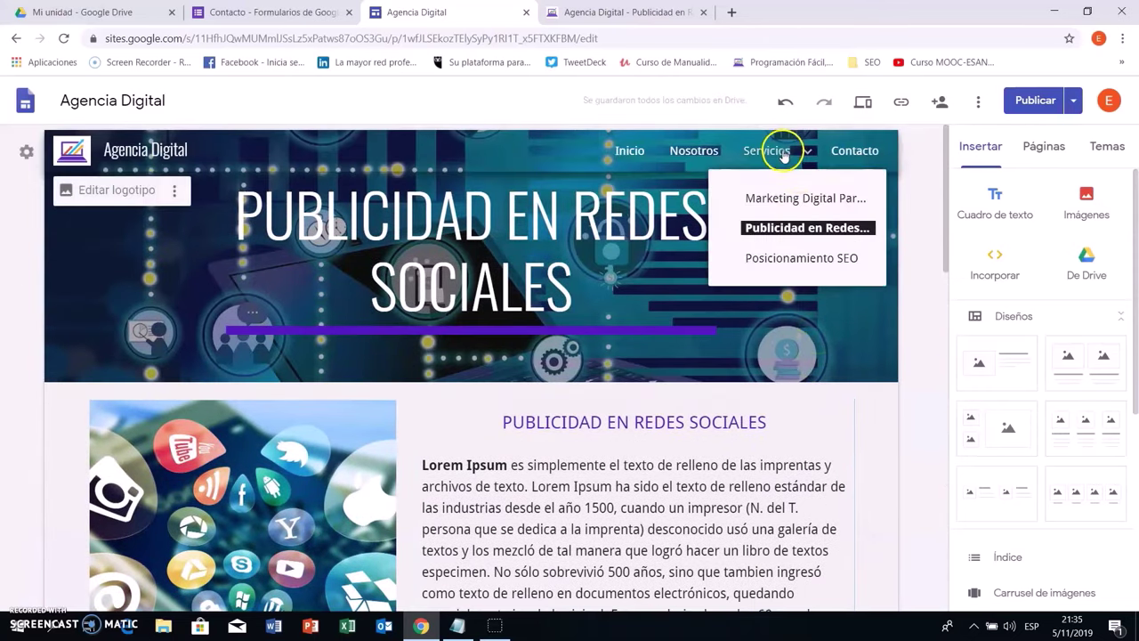
left_click(800, 258)
scroll(543, 359, "down", 5)
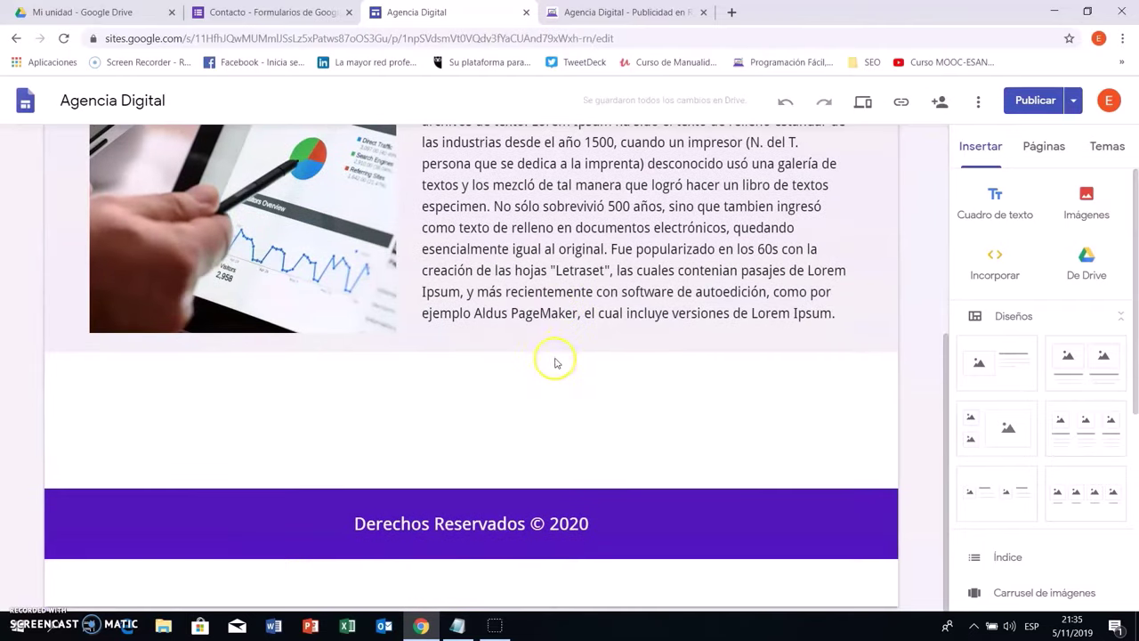
key("ctrl+shift+Tab")
left_click(479, 285)
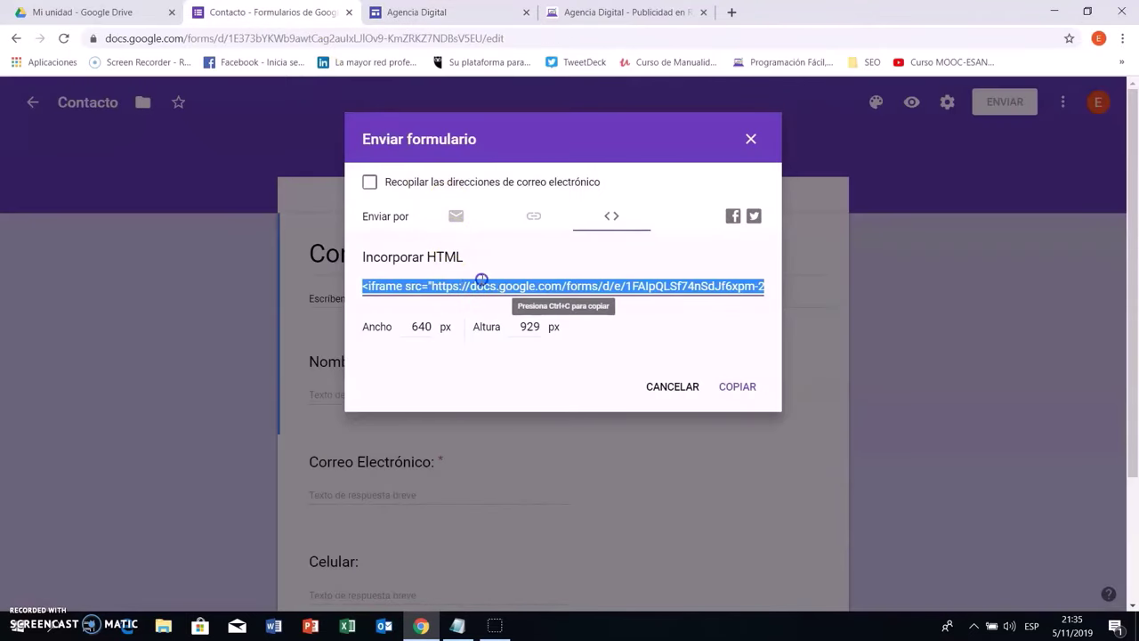
left_click(740, 390)
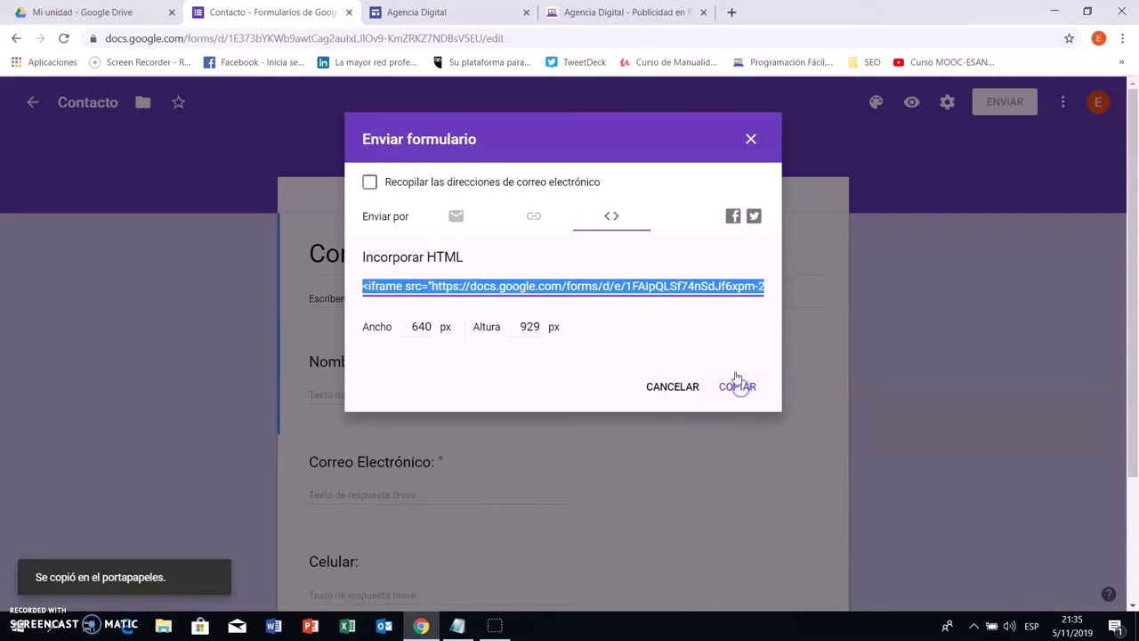
left_click(417, 8)
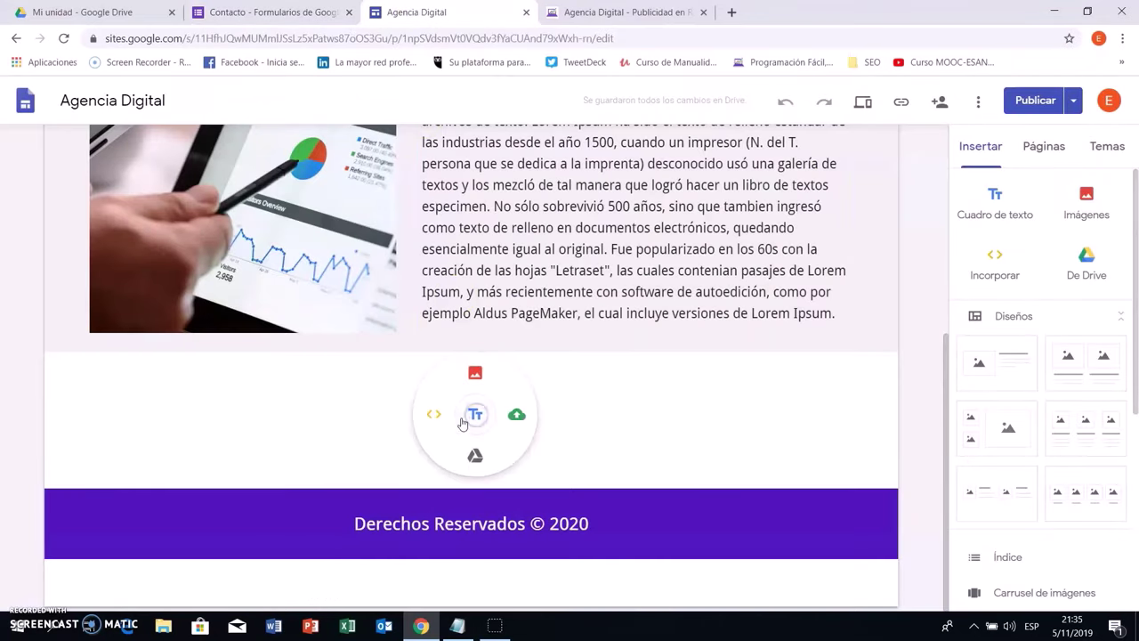
Step: Paste the Contacto form's iframe code as an embed below the Posicionamiento SEO text
left_click(433, 418)
left_click(485, 311)
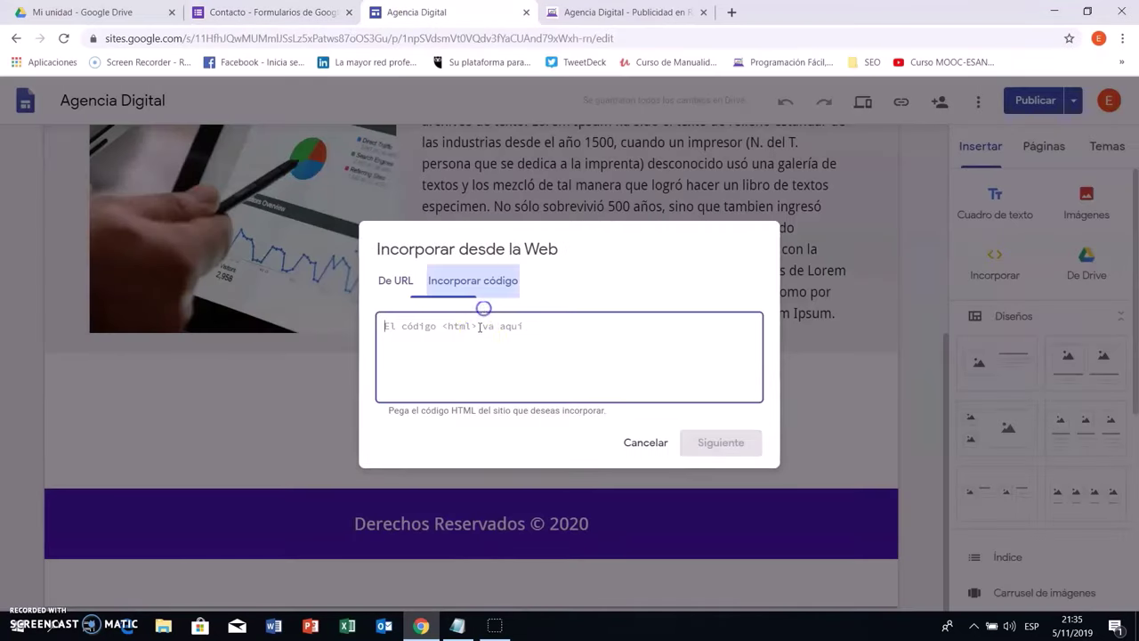
right_click(471, 339)
left_click(537, 456)
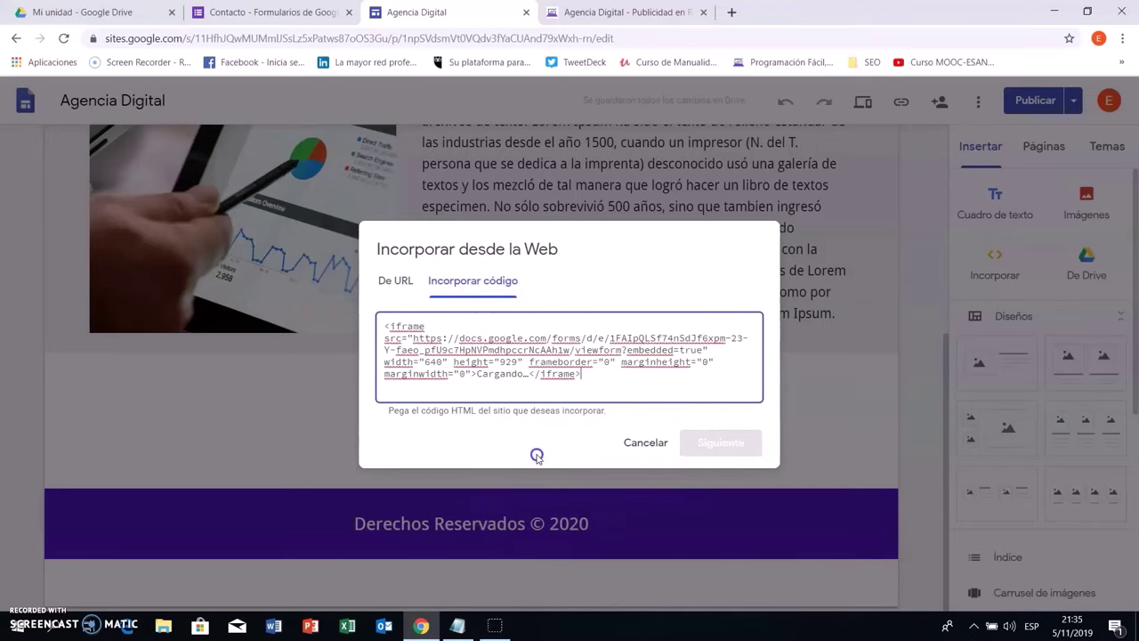
left_click(728, 442)
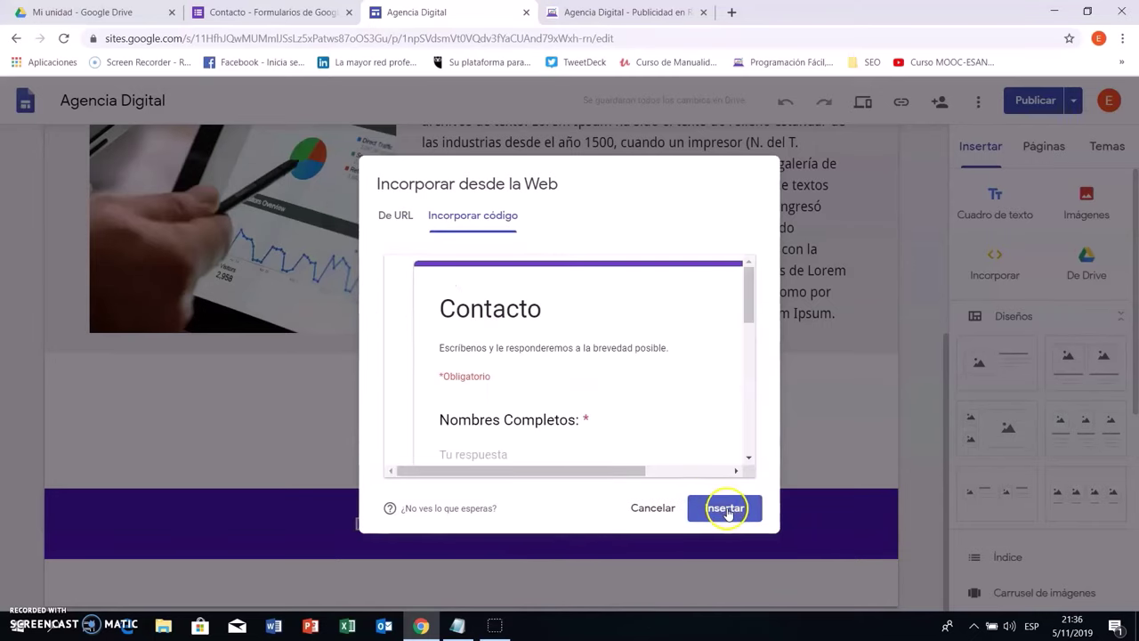
left_click(724, 504)
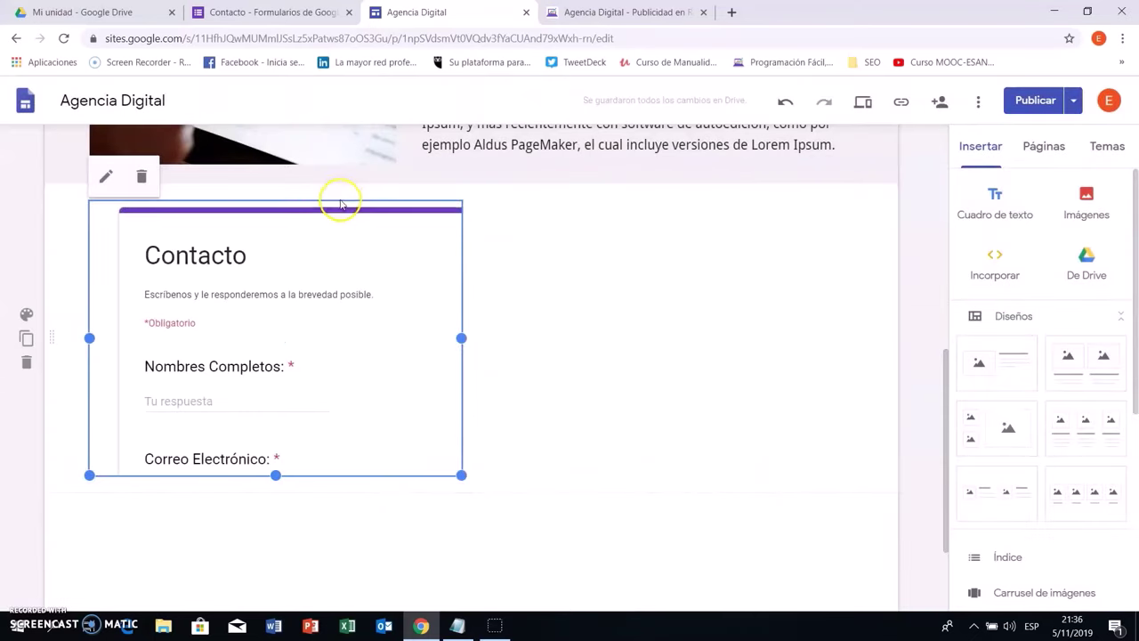
Step: Centre the embedded form, adjust its width and stretch it down to reveal the ENVIAR button
left_click_drag(341, 204, 495, 220)
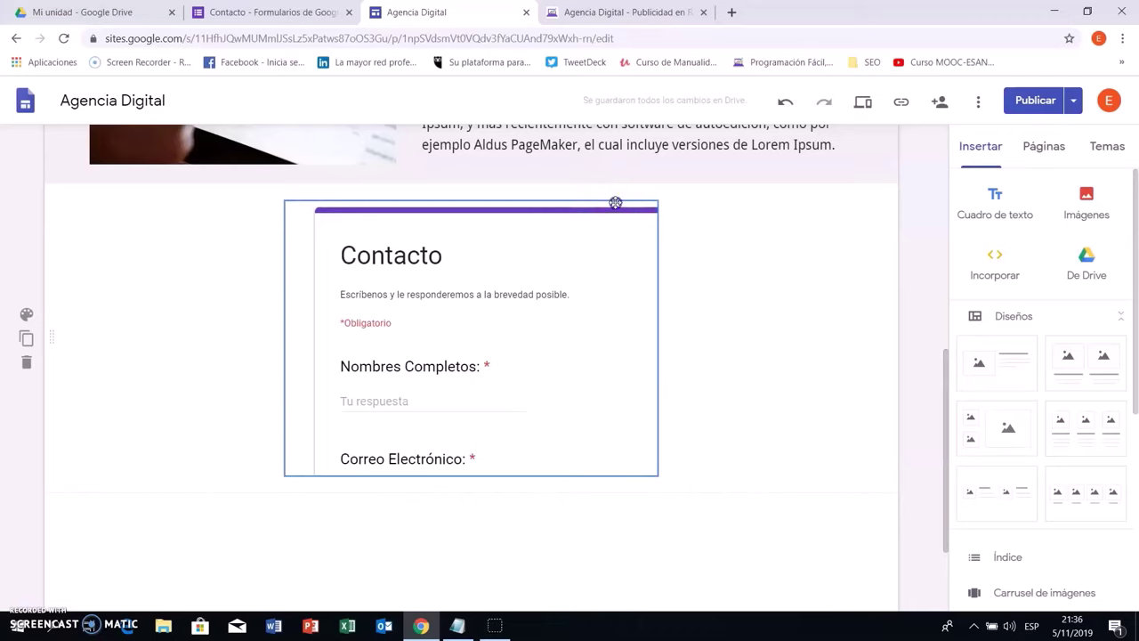
left_click_drag(656, 339, 853, 338)
scroll(590, 357, "down", 1)
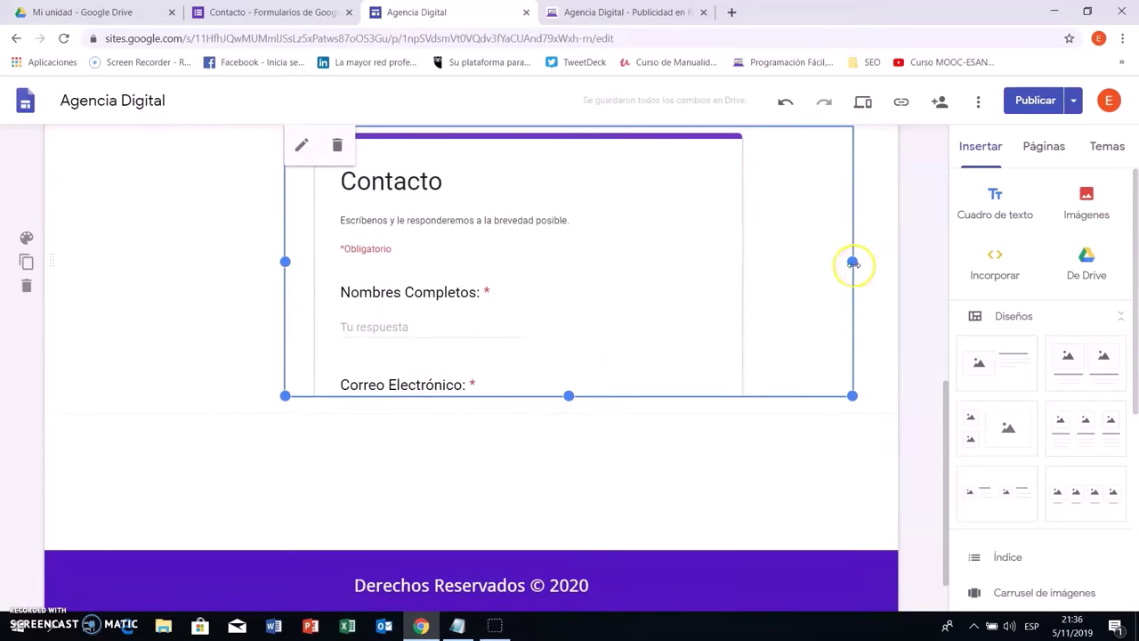
left_click_drag(852, 263, 787, 264)
left_click(629, 367)
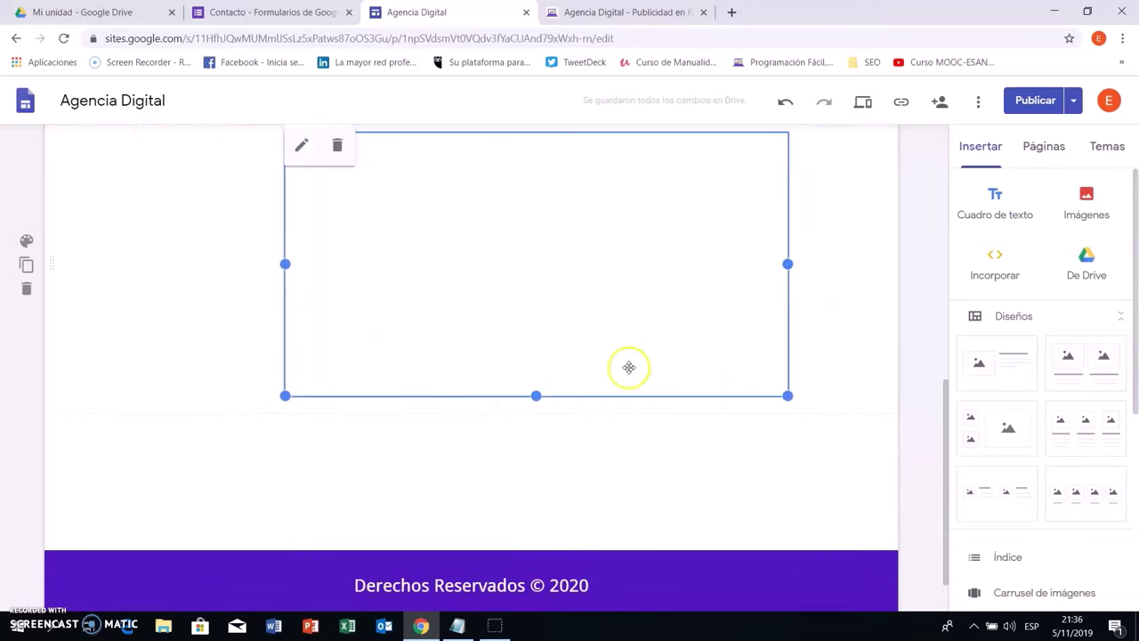
left_click_drag(543, 399, 564, 452)
left_click(536, 396)
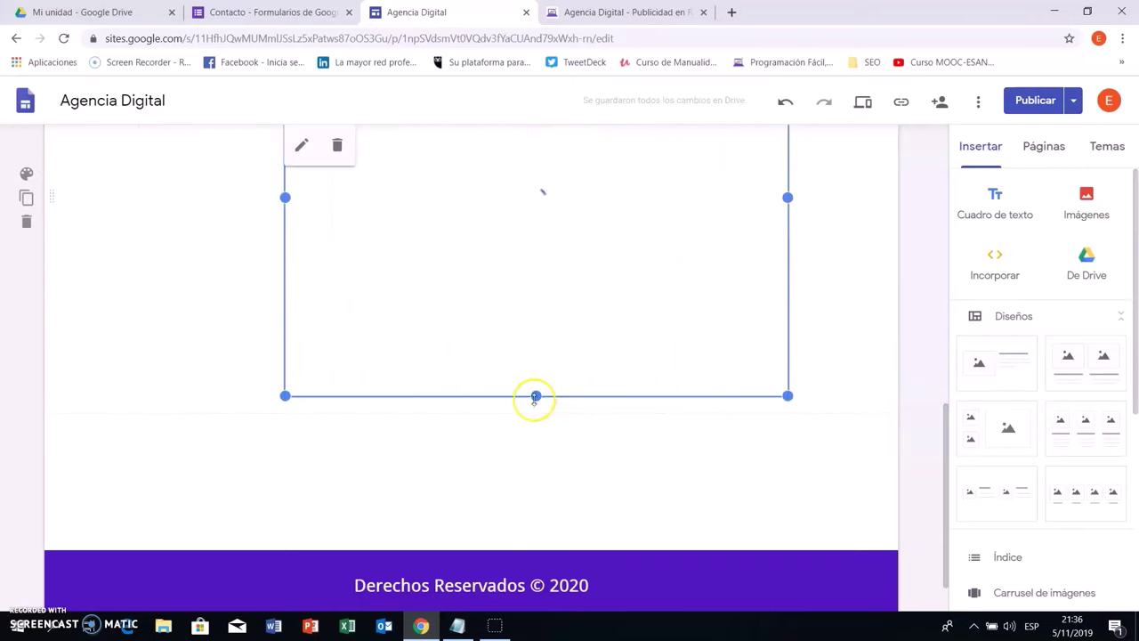
left_click_drag(536, 396, 545, 447)
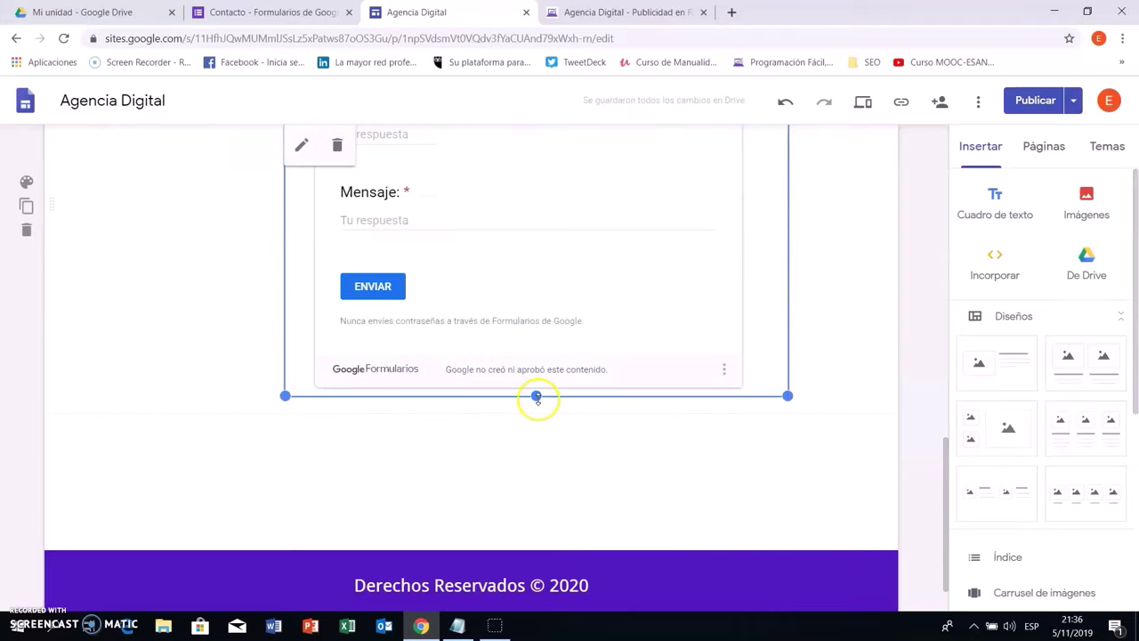
left_click_drag(535, 395, 559, 516)
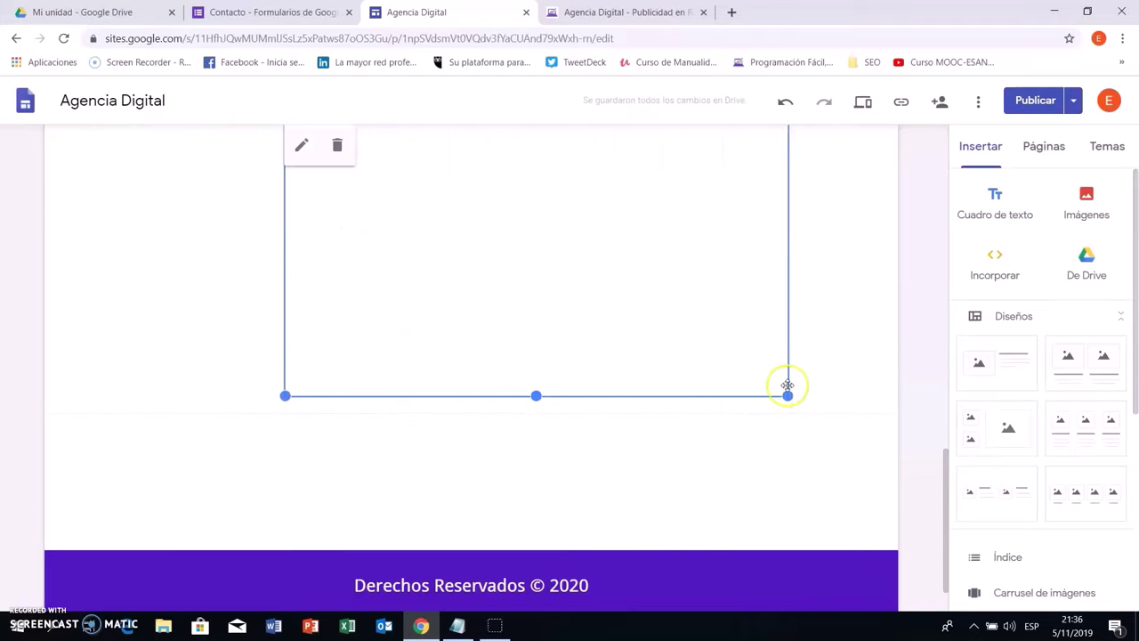
Step: Publish the site and open the published version, closing the older published tab
left_click(1034, 103)
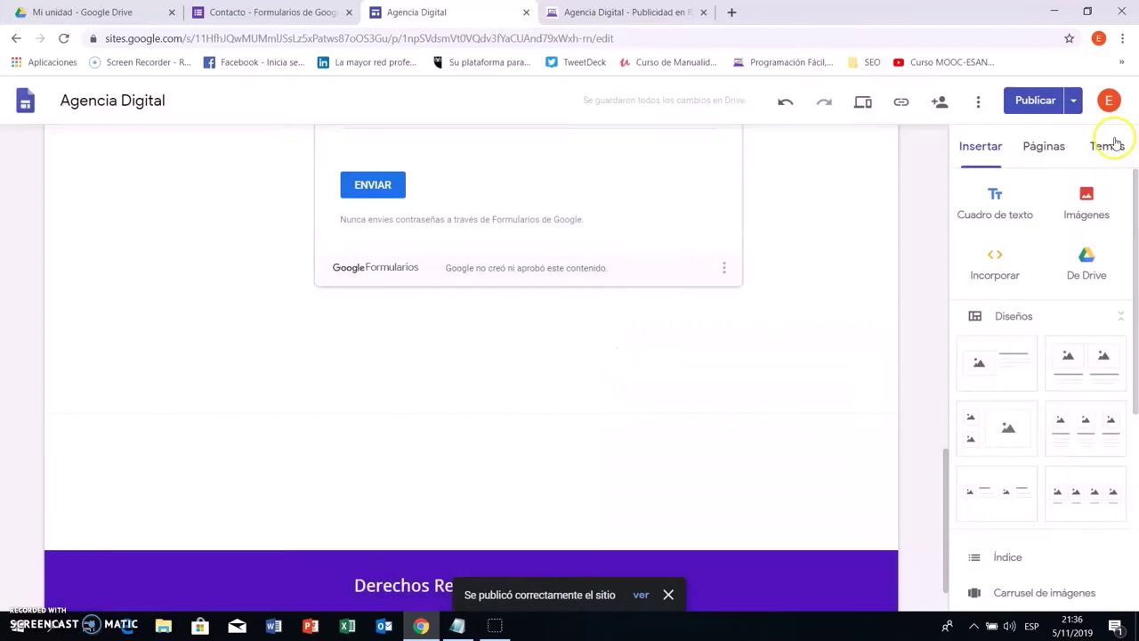
left_click(1070, 103)
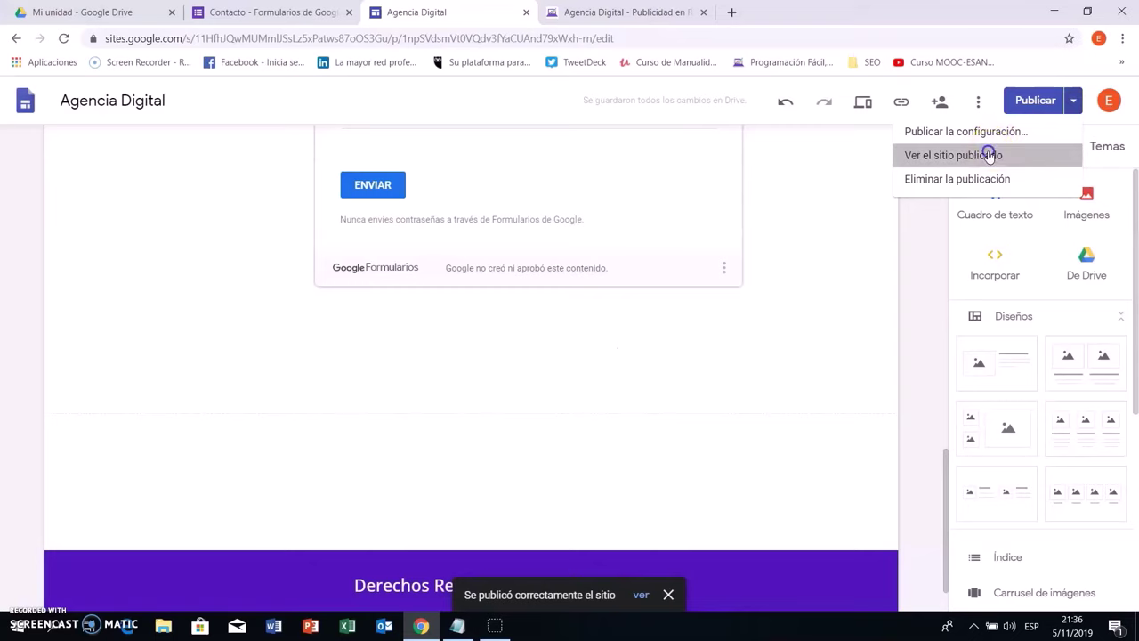
left_click(986, 155)
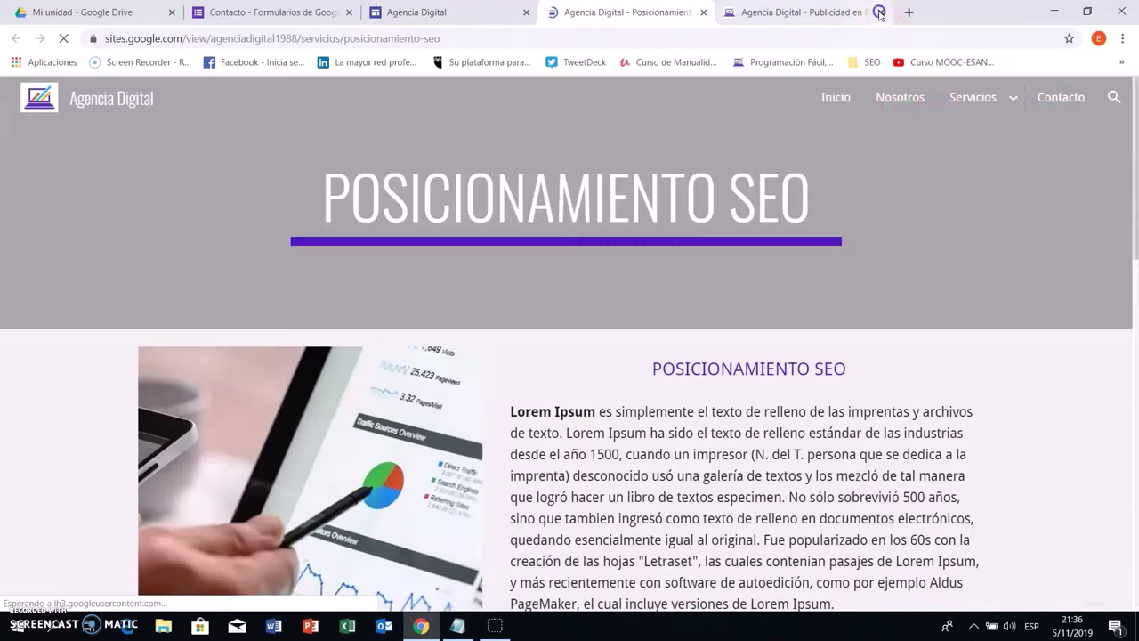
left_click(880, 12)
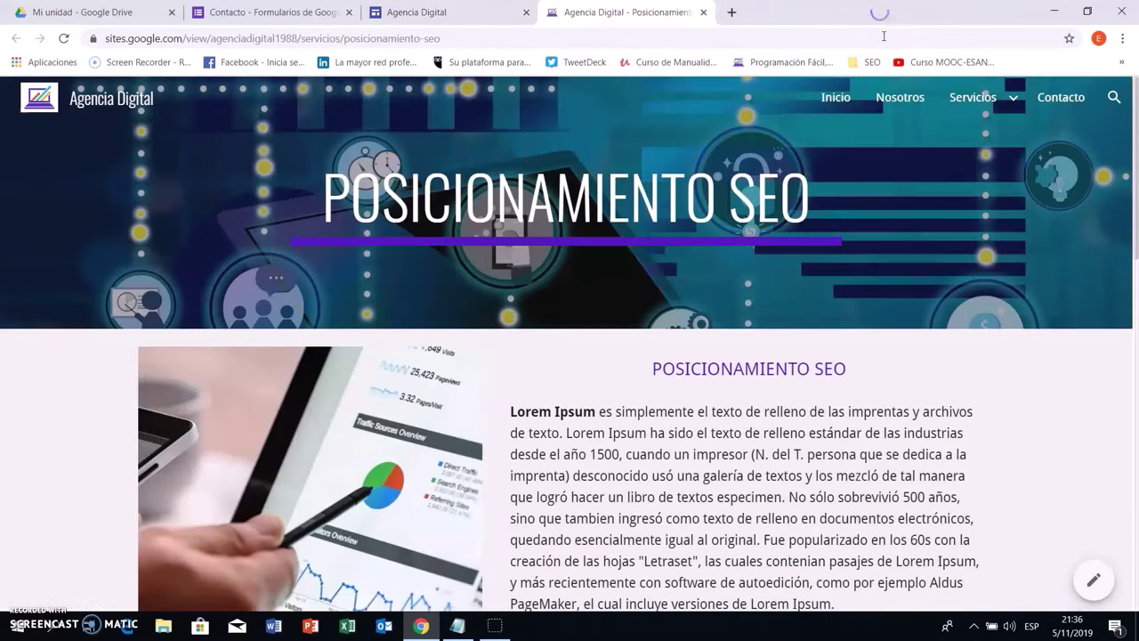
scroll(1000, 248, "down", 3)
scroll(979, 258, "down", 8)
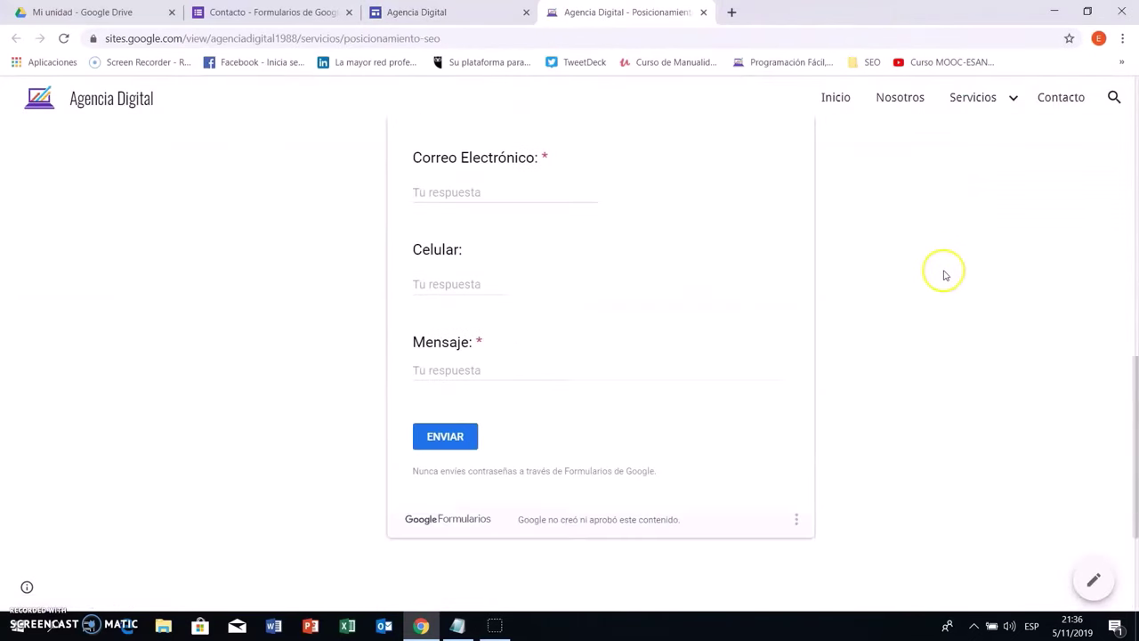
scroll(944, 278, "down", 2)
scroll(934, 294, "up", 12)
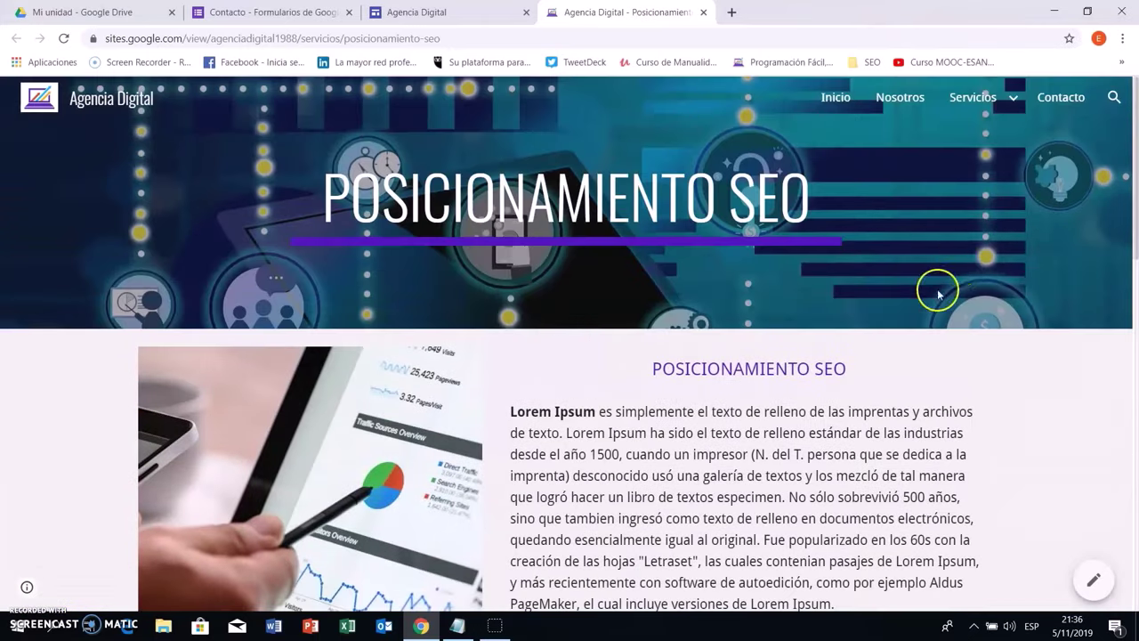
Step: Check the embedded form on the published Publicidad en Redes Sociales page
mouse_move(976, 97)
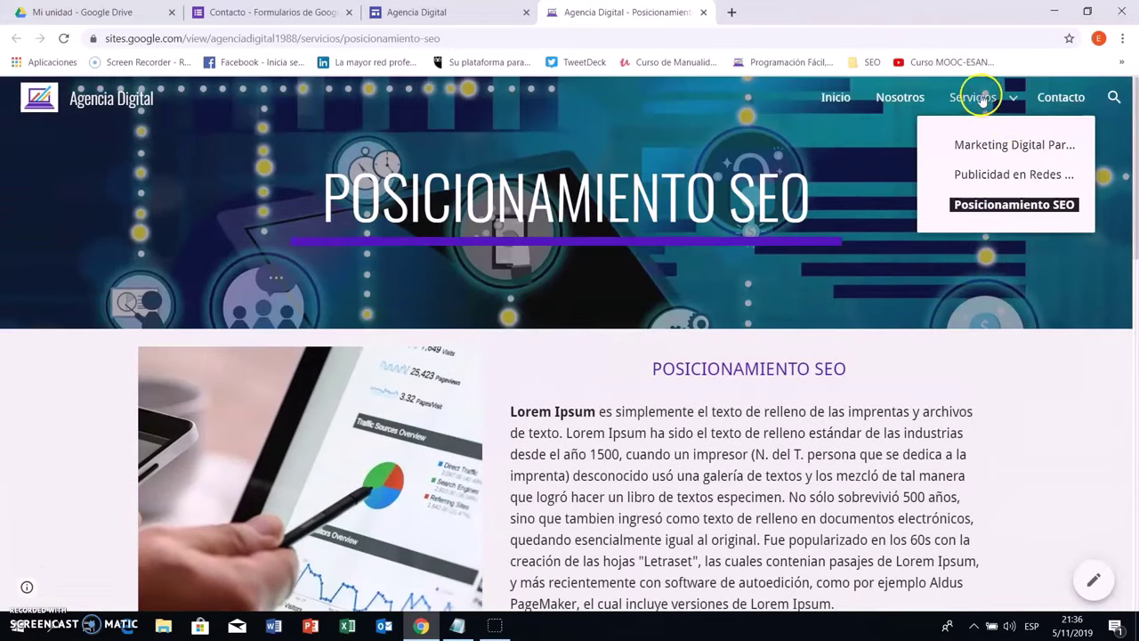
left_click(983, 174)
scroll(950, 233, "down", 8)
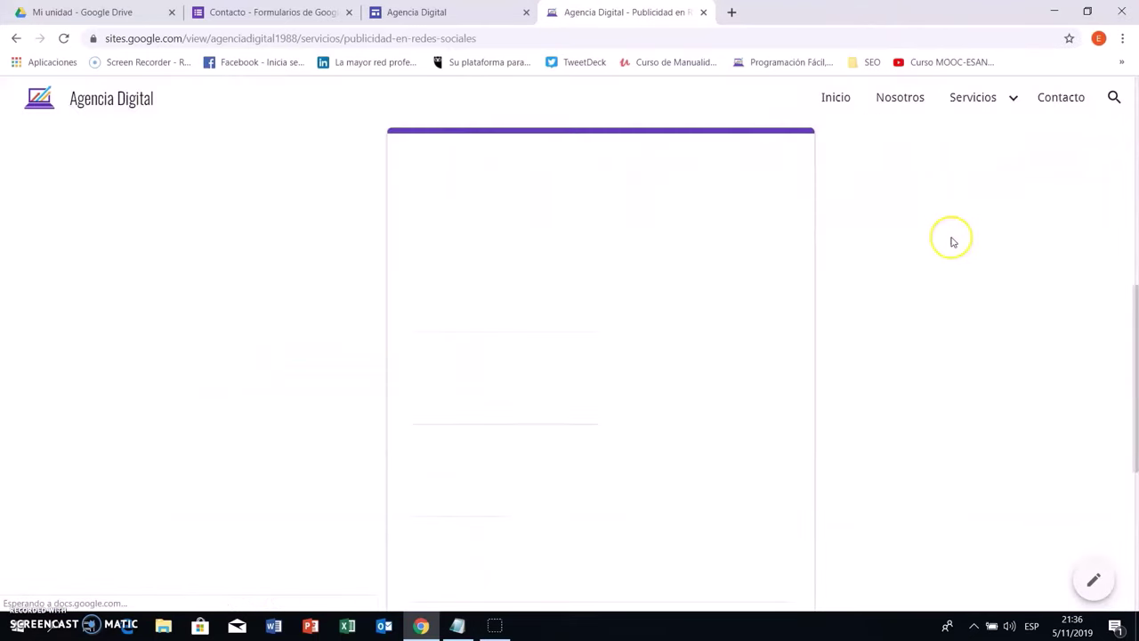
scroll(951, 244, "down", 2)
scroll(951, 243, "up", 10)
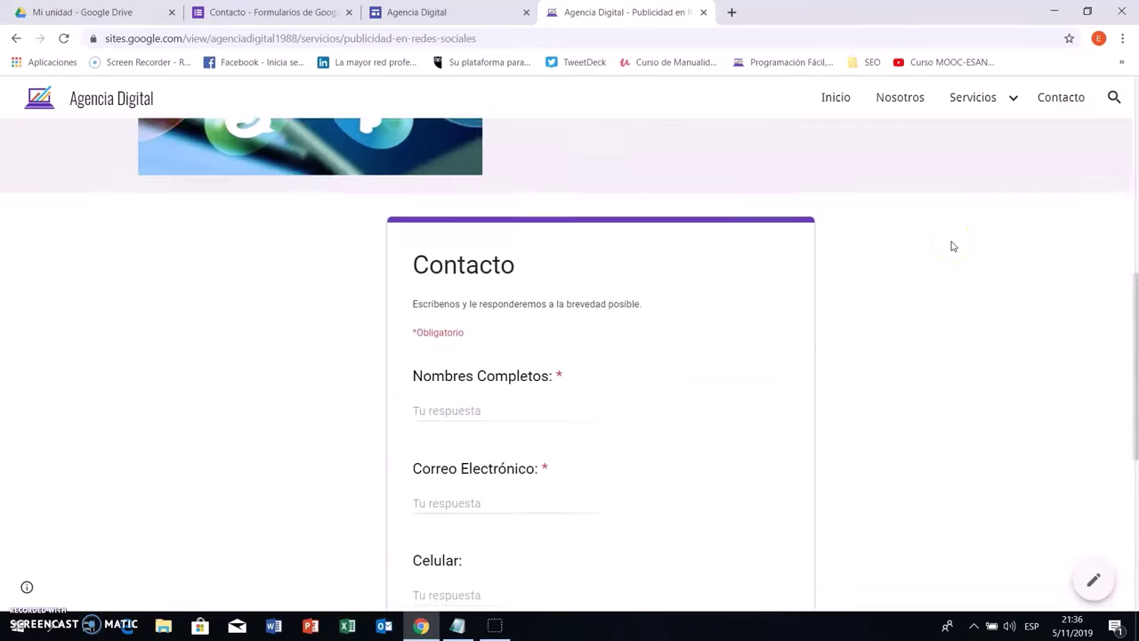
Step: Review the published Marketing Digital para Negocios page and its Contacto form
mouse_move(976, 97)
left_click(983, 147)
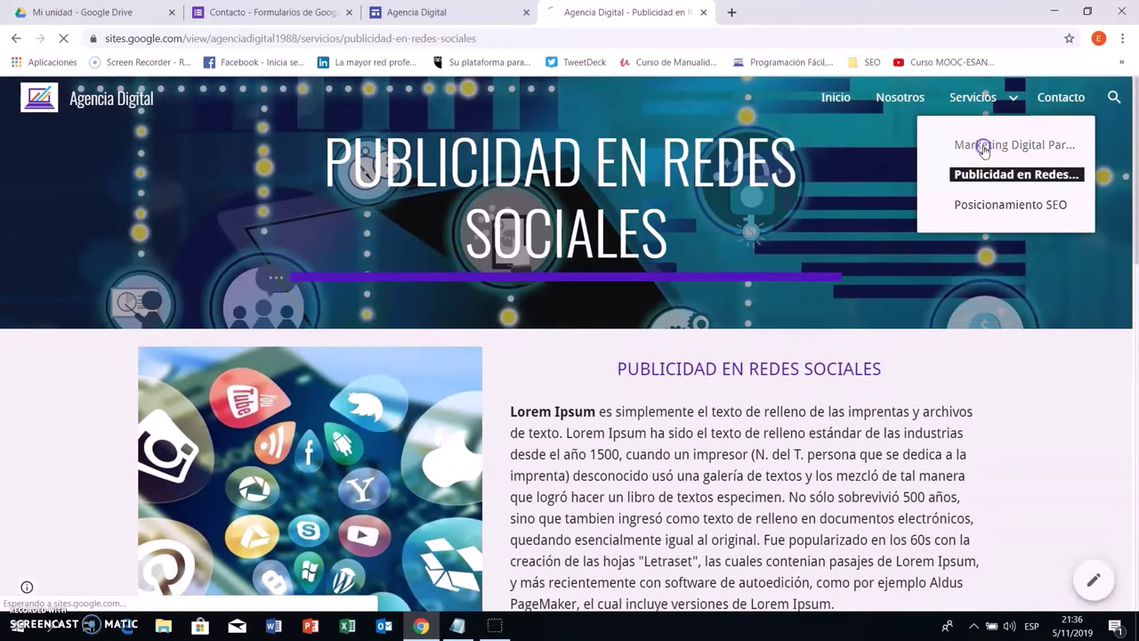
scroll(950, 240, "down", 8)
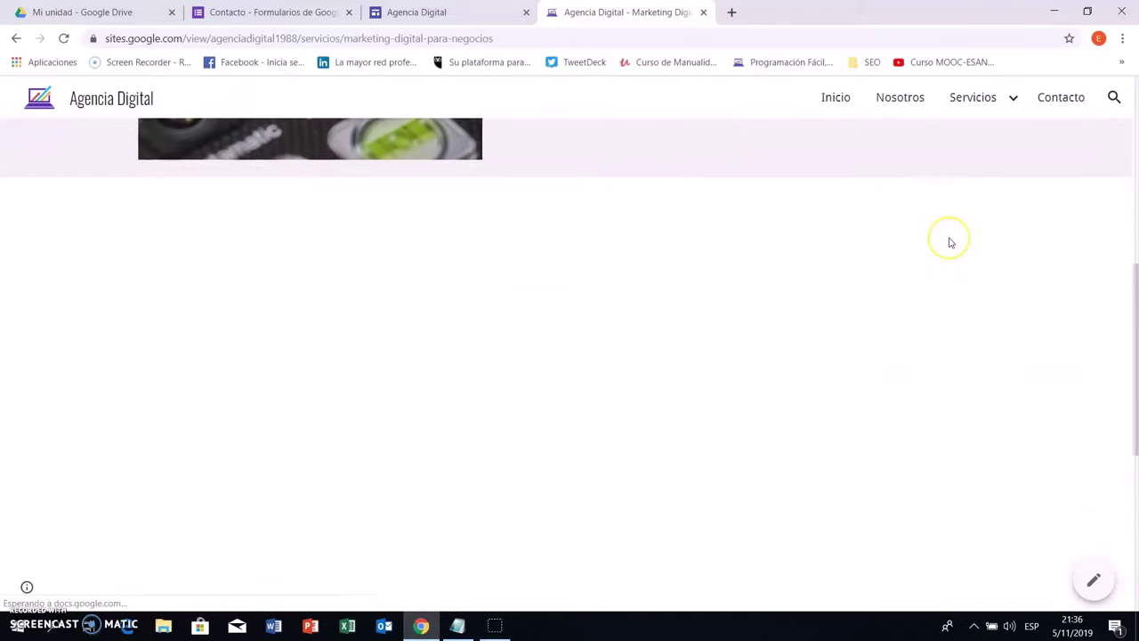
scroll(949, 244, "up", 5)
scroll(949, 244, "up", 6)
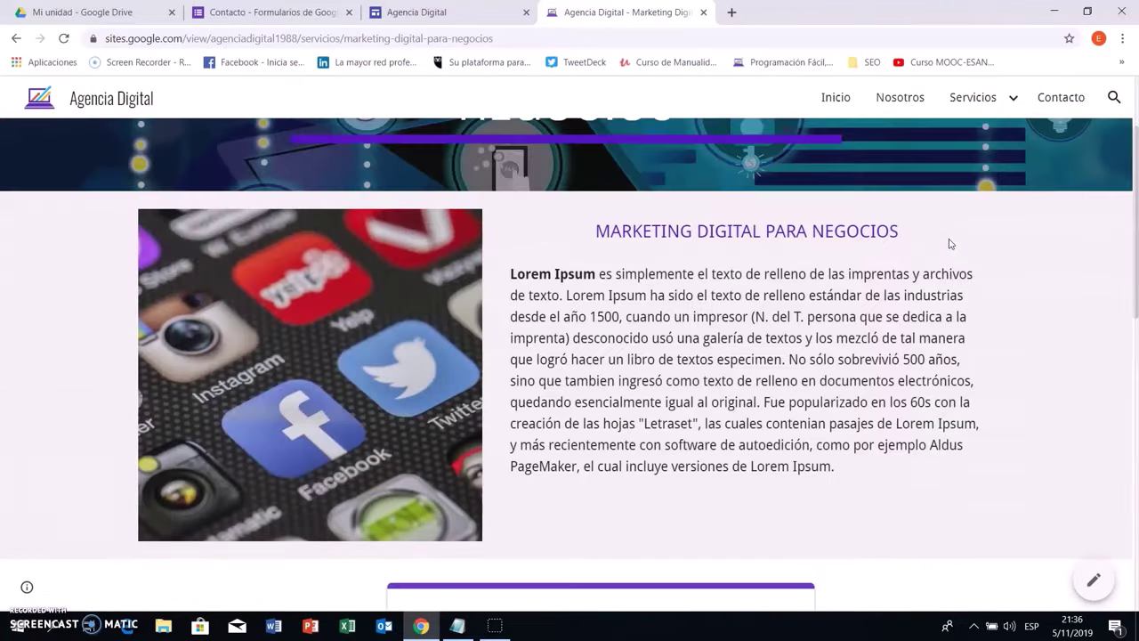
scroll(950, 244, "down", 4)
scroll(949, 243, "up", 4)
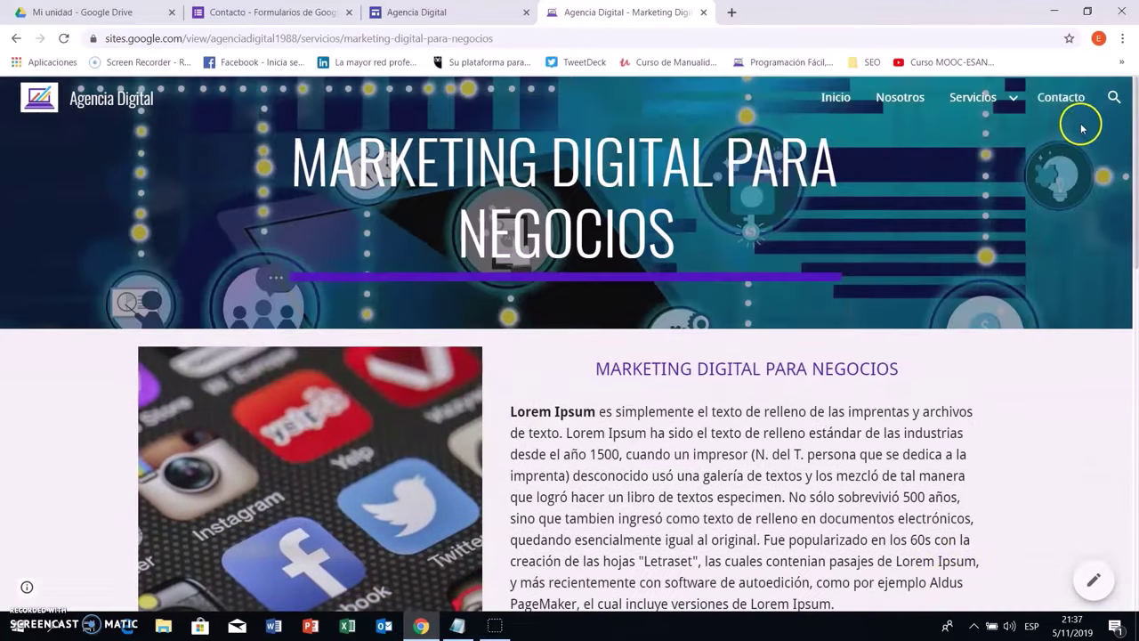
Step: Look over the published Contacto page, then return to Marketing Digital para Negocios
left_click(1063, 98)
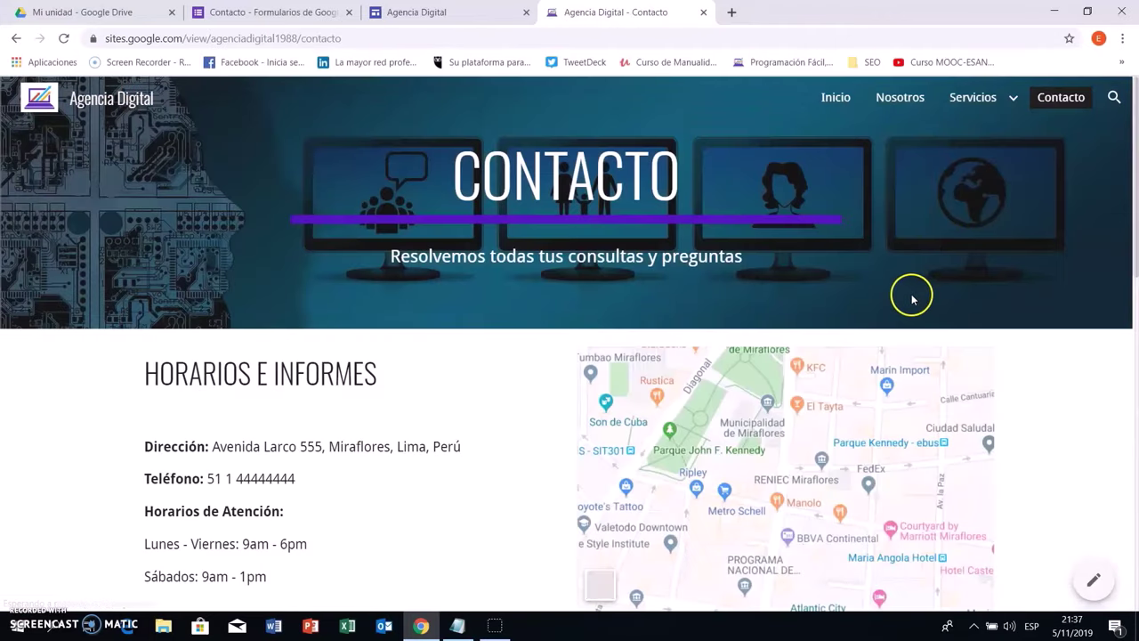
scroll(986, 281, "down", 6)
scroll(988, 285, "down", 4)
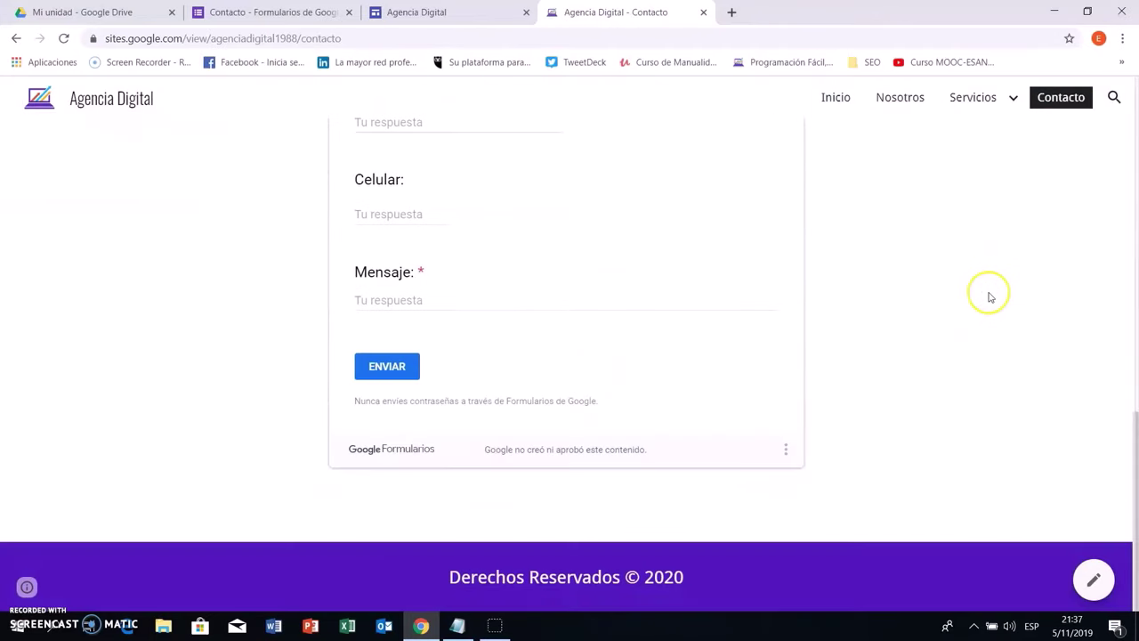
scroll(987, 291, "up", 10)
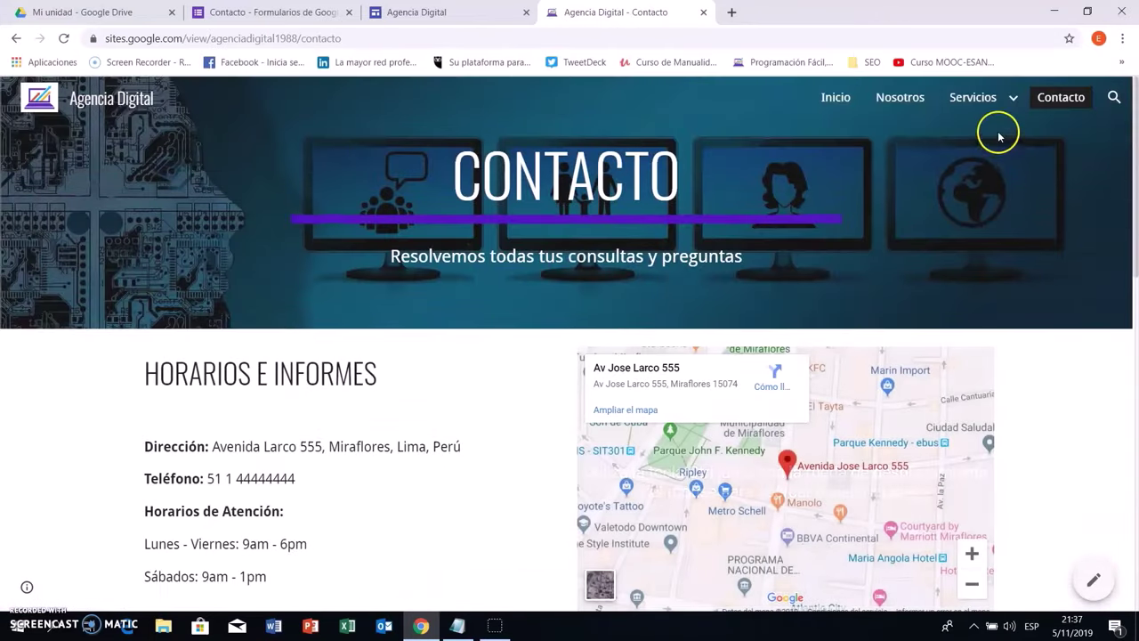
mouse_move(973, 97)
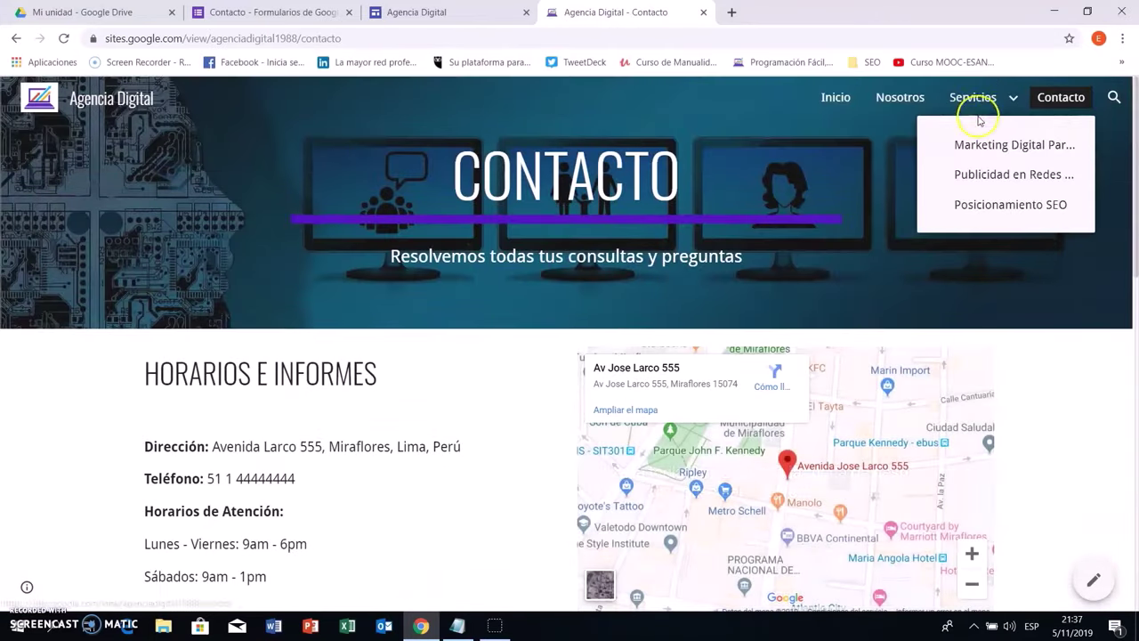
left_click(975, 145)
scroll(883, 216, "down", 4)
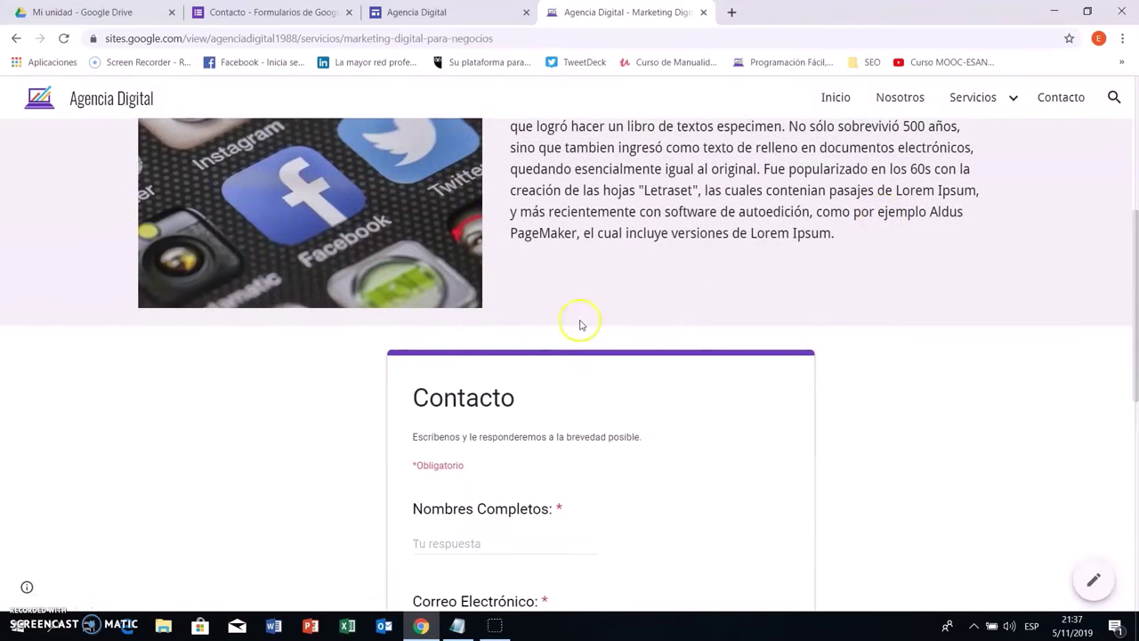
scroll(973, 346, "up", 4)
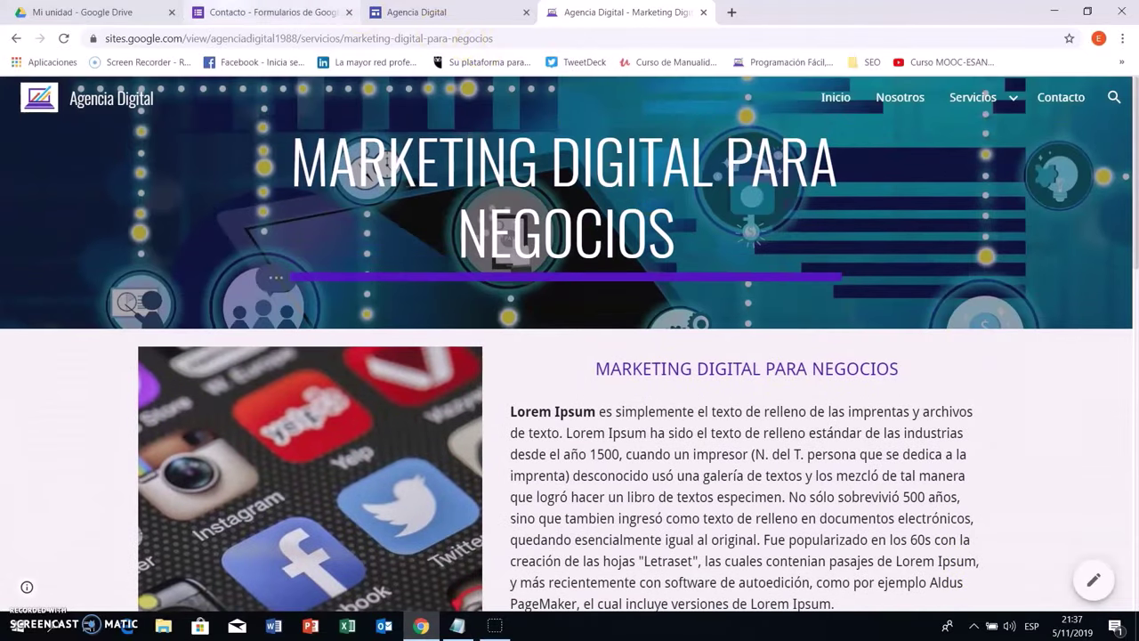
Step: Add a divider line above the Contacto form on the Posicionamiento SEO page
left_click(266, 12)
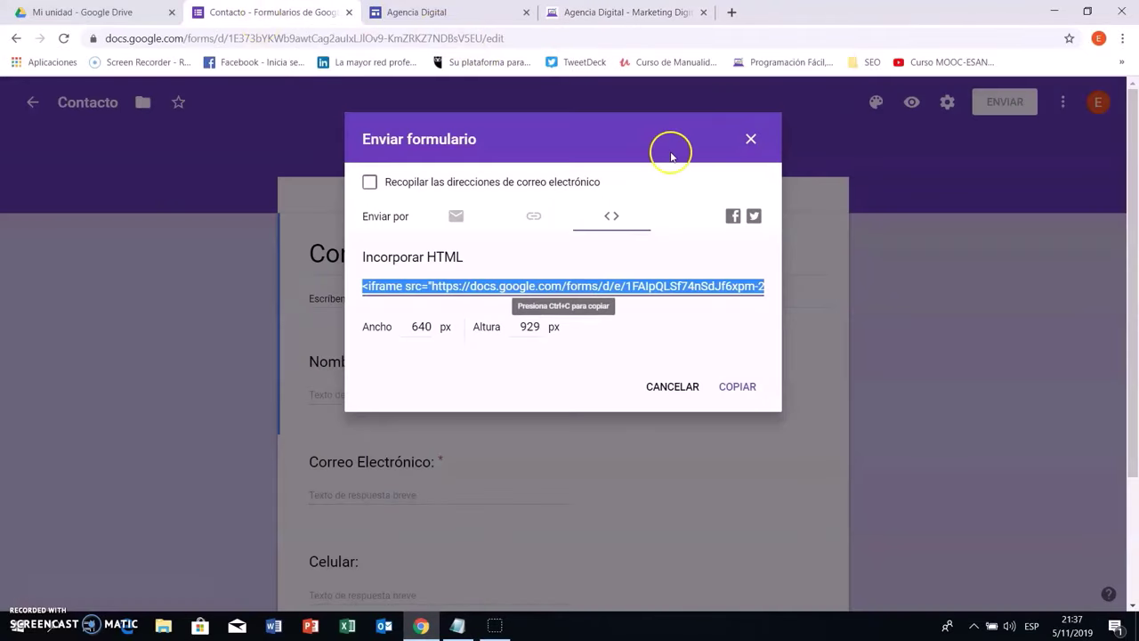
left_click(445, 12)
scroll(854, 272, "up", 9)
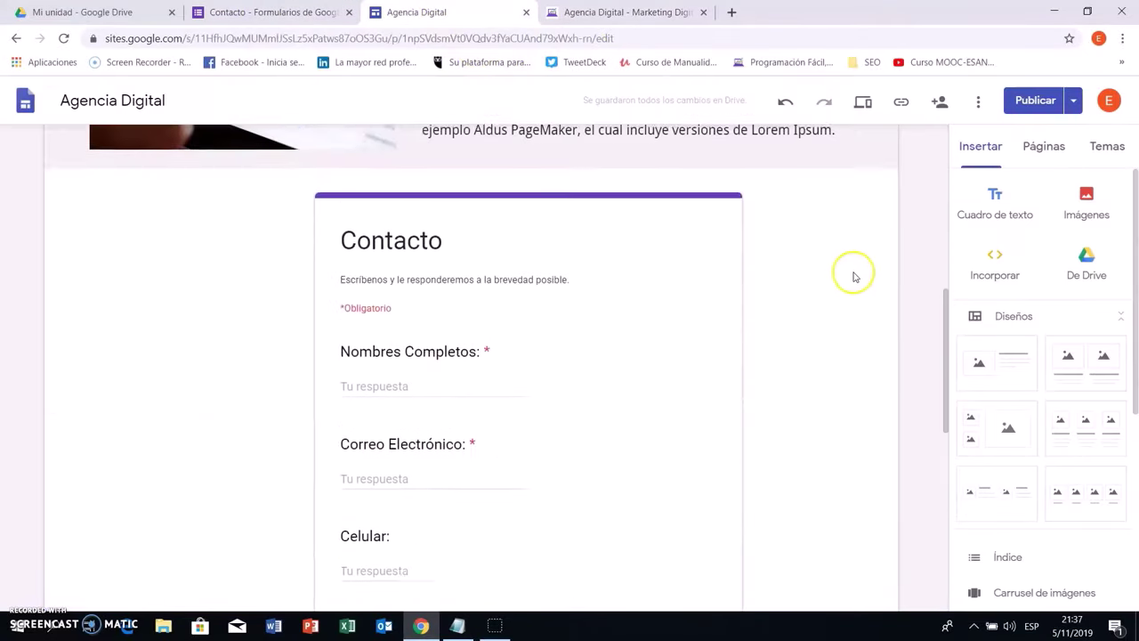
scroll(852, 277, "up", 4)
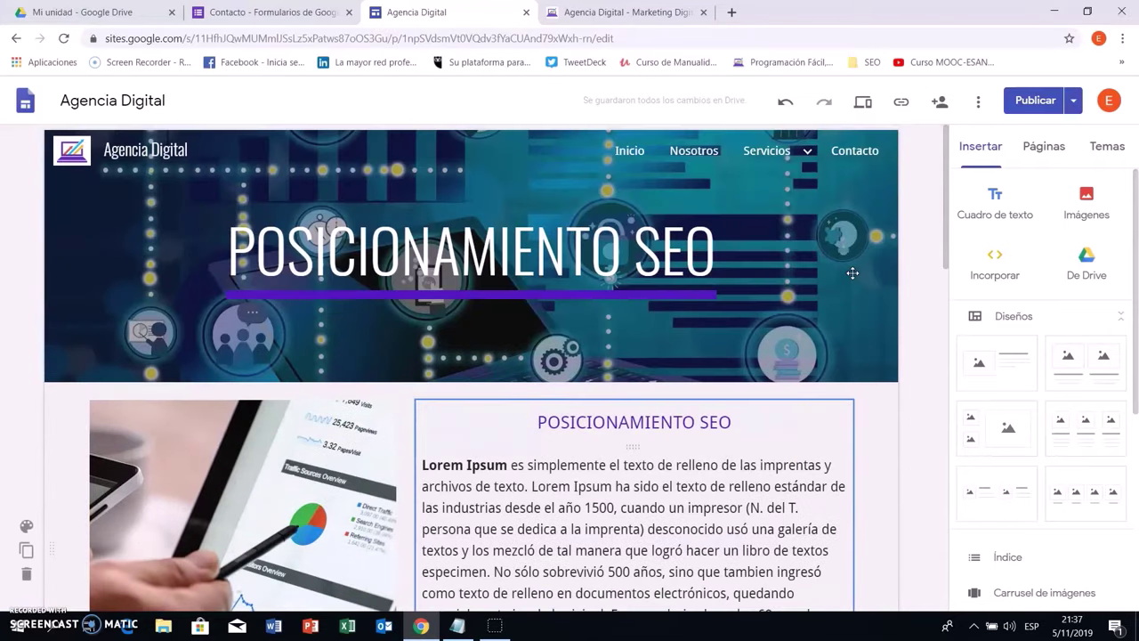
scroll(852, 274, "down", 4)
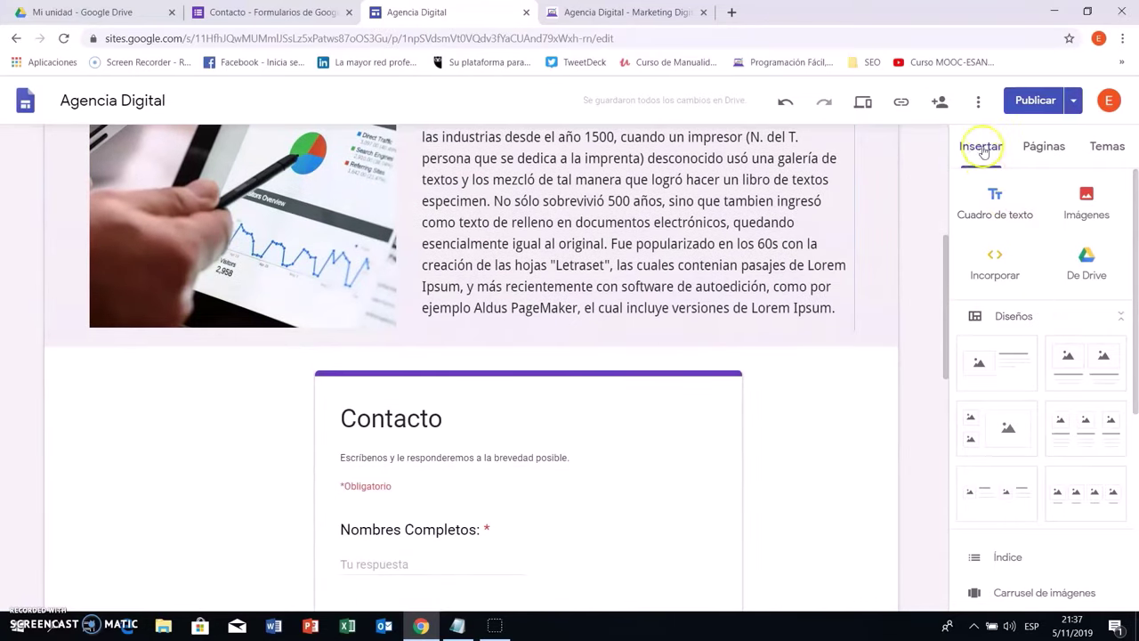
scroll(1044, 328, "down", 3)
scroll(1044, 329, "down", 1)
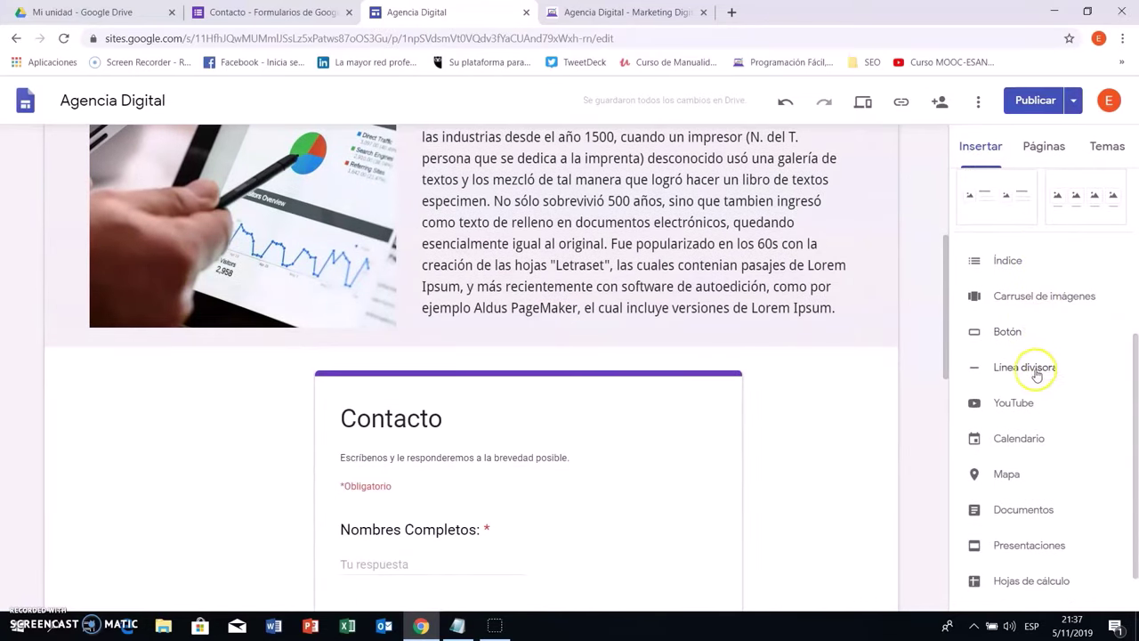
left_click_drag(1032, 375, 1008, 369)
left_click(1008, 369)
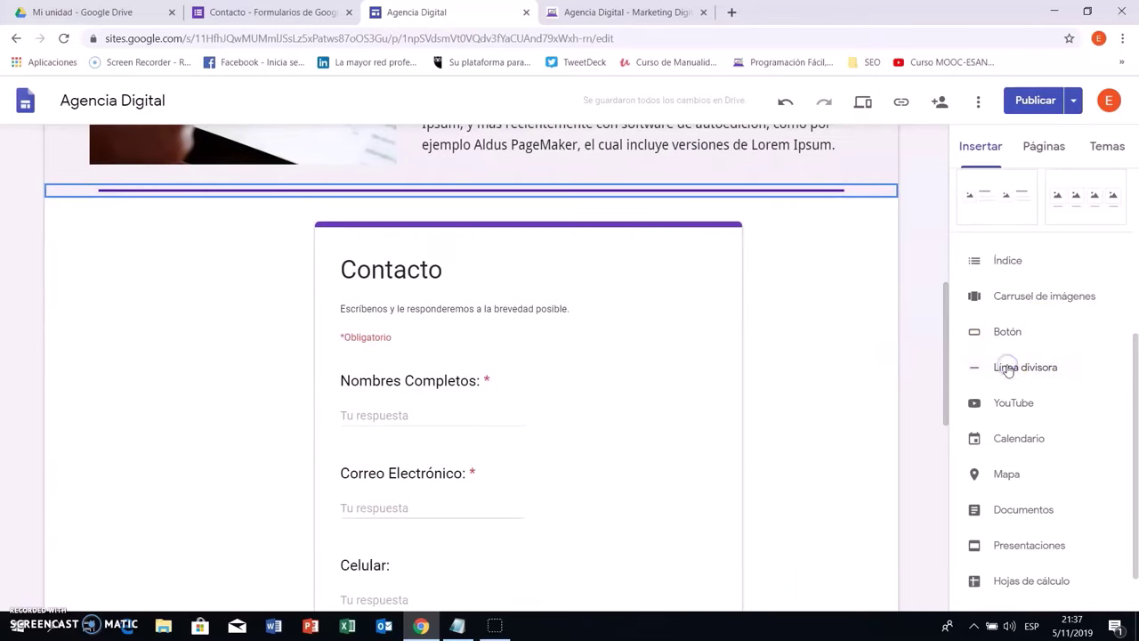
scroll(821, 347, "up", 1)
left_click(819, 347)
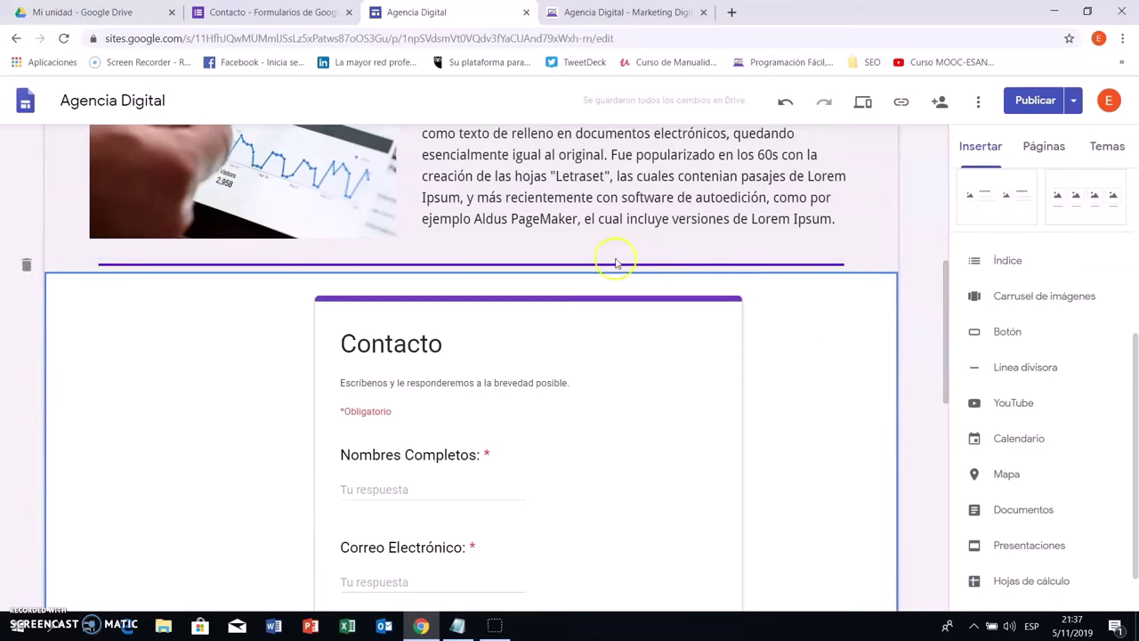
Step: Add a divider line above the Contacto form on the Publicidad en Redes Sociales page
scroll(850, 330, "up", 2)
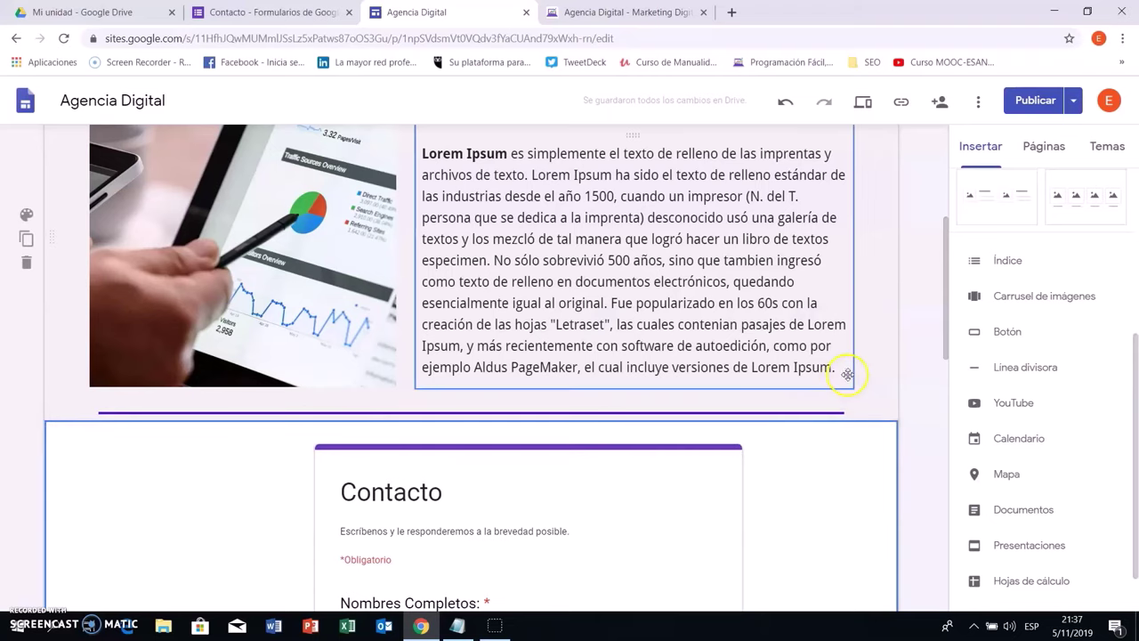
scroll(847, 374, "down", 2)
scroll(849, 375, "up", 6)
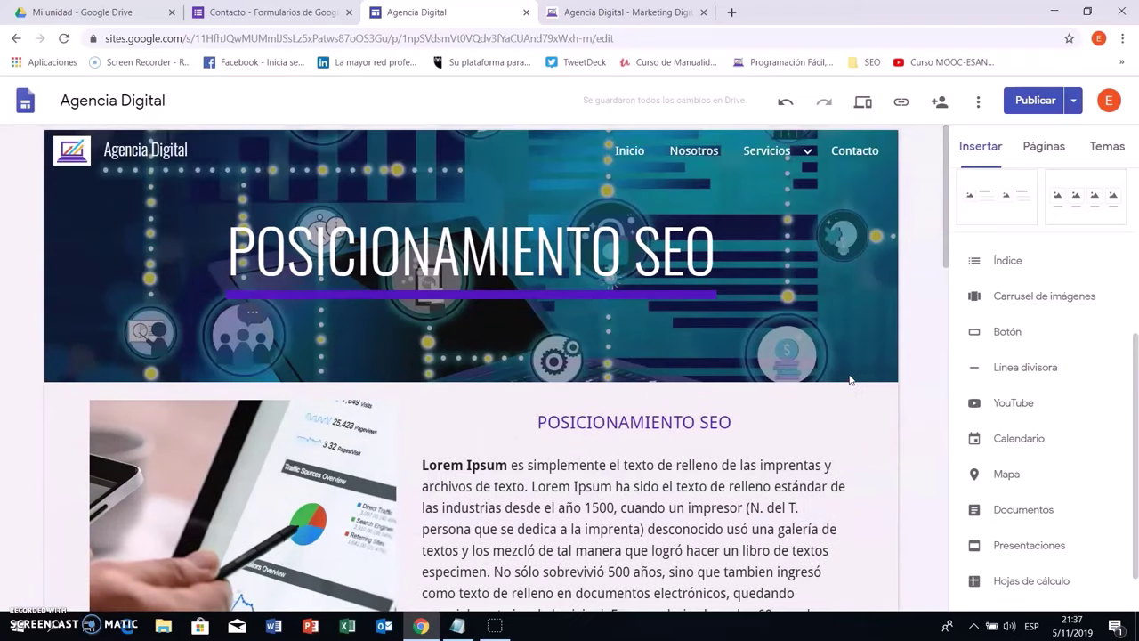
left_click(807, 151)
left_click(798, 228)
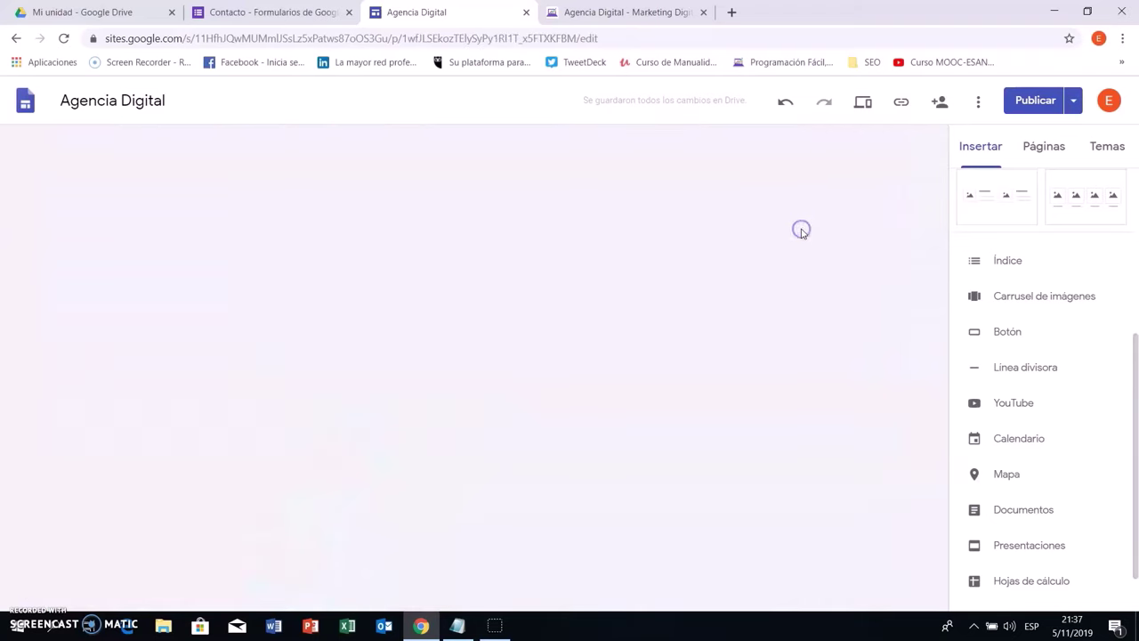
scroll(839, 319, "down", 6)
scroll(841, 334, "up", 2)
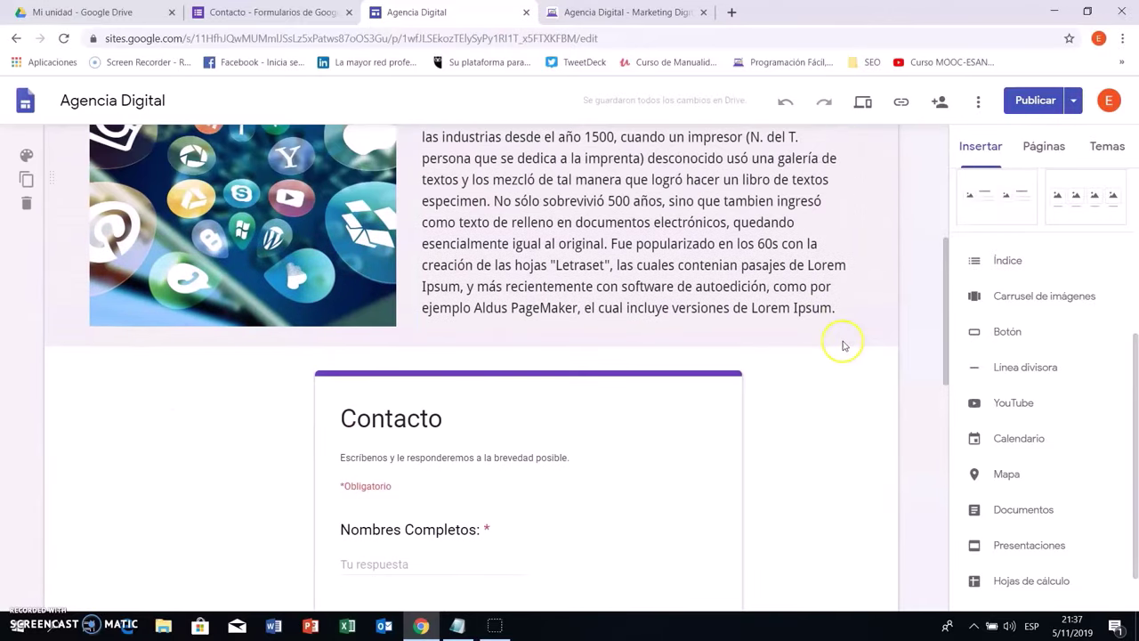
left_click(1032, 366)
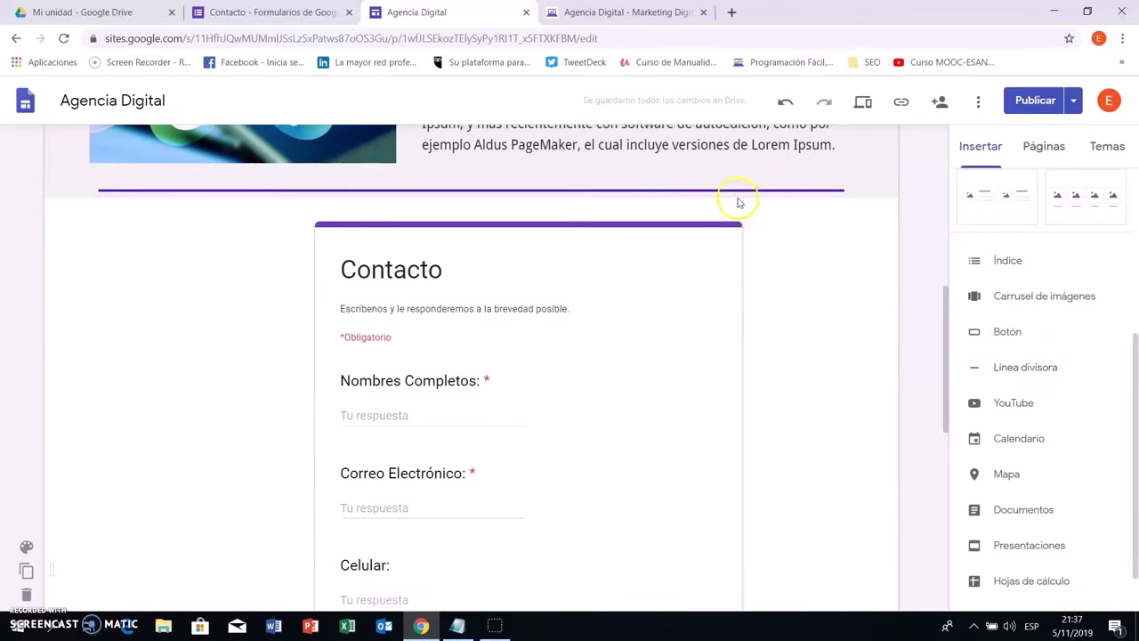
Step: Add a divider line above the Contacto form on the Marketing Digital para Negocios page
scroll(822, 255, "up", 10)
left_click(802, 144)
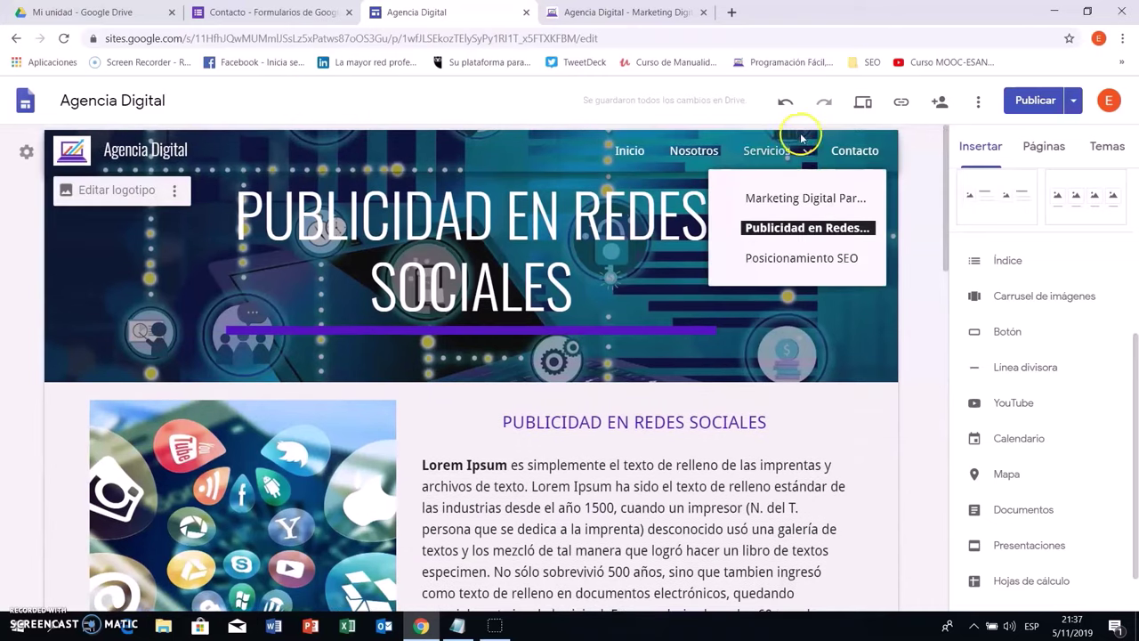
left_click(795, 197)
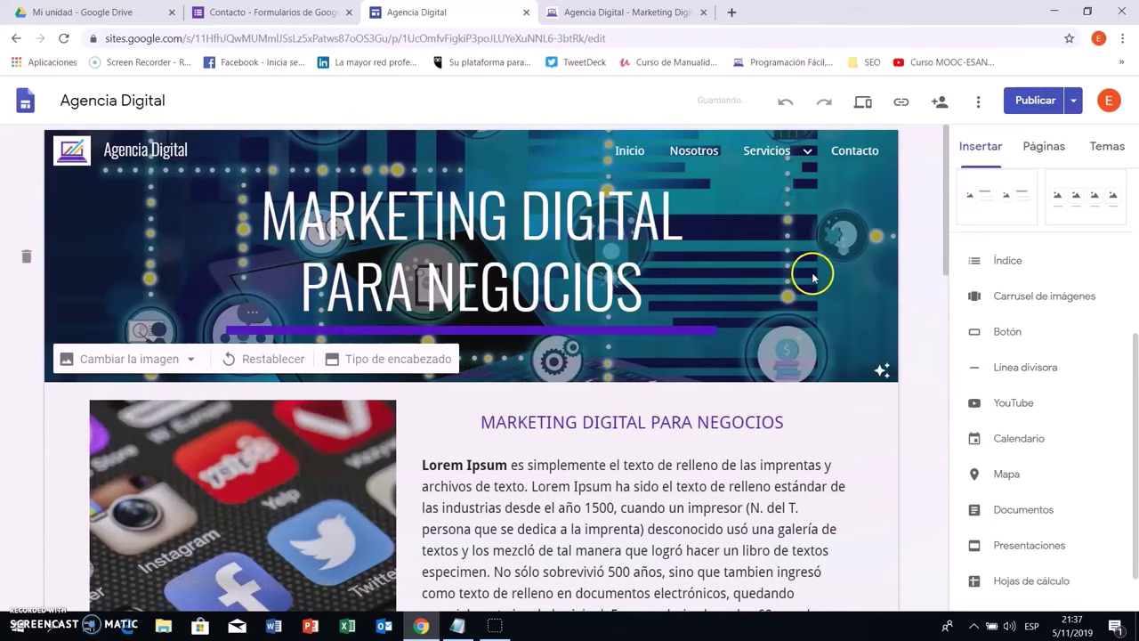
scroll(812, 278, "down", 5)
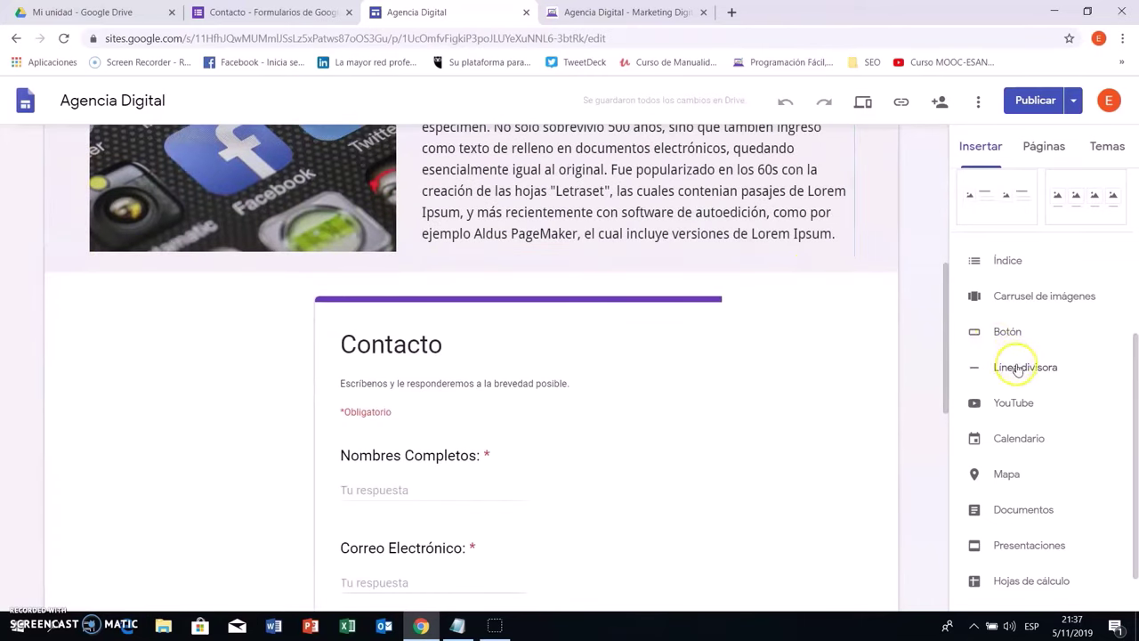
left_click(1018, 367)
Step: Publish the updated site and view the published version
left_click(1035, 103)
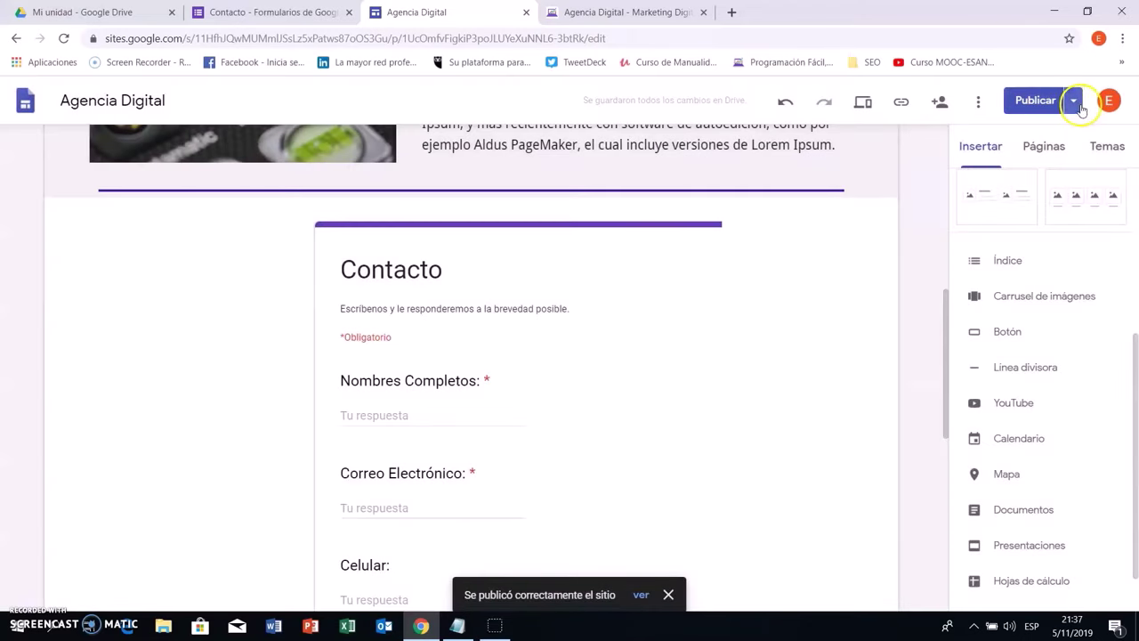
left_click(1074, 103)
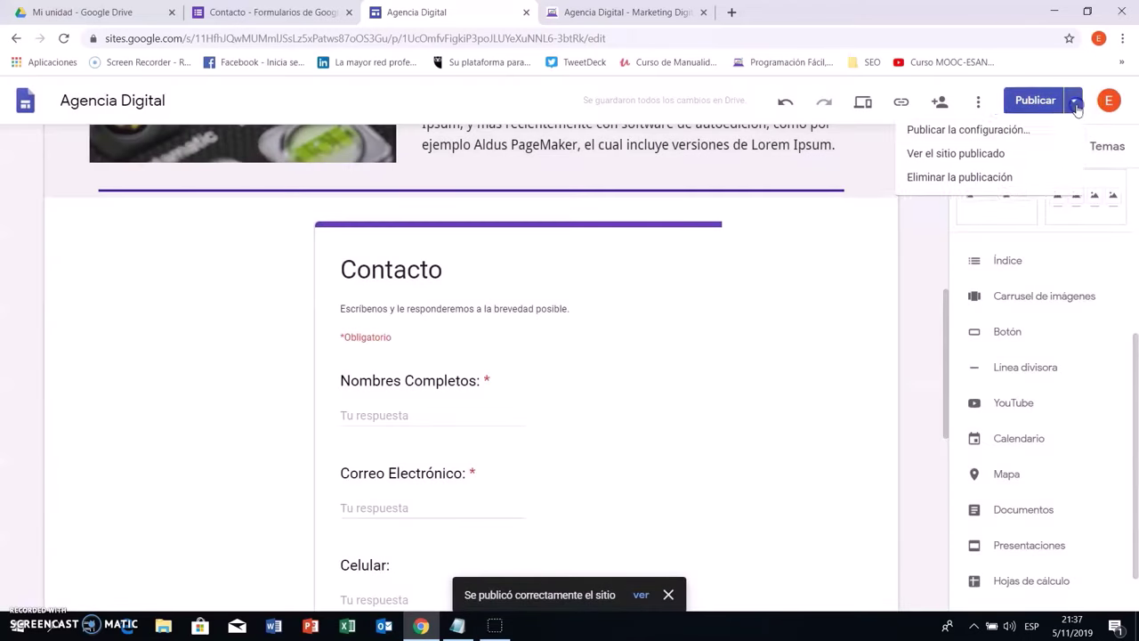
left_click(979, 157)
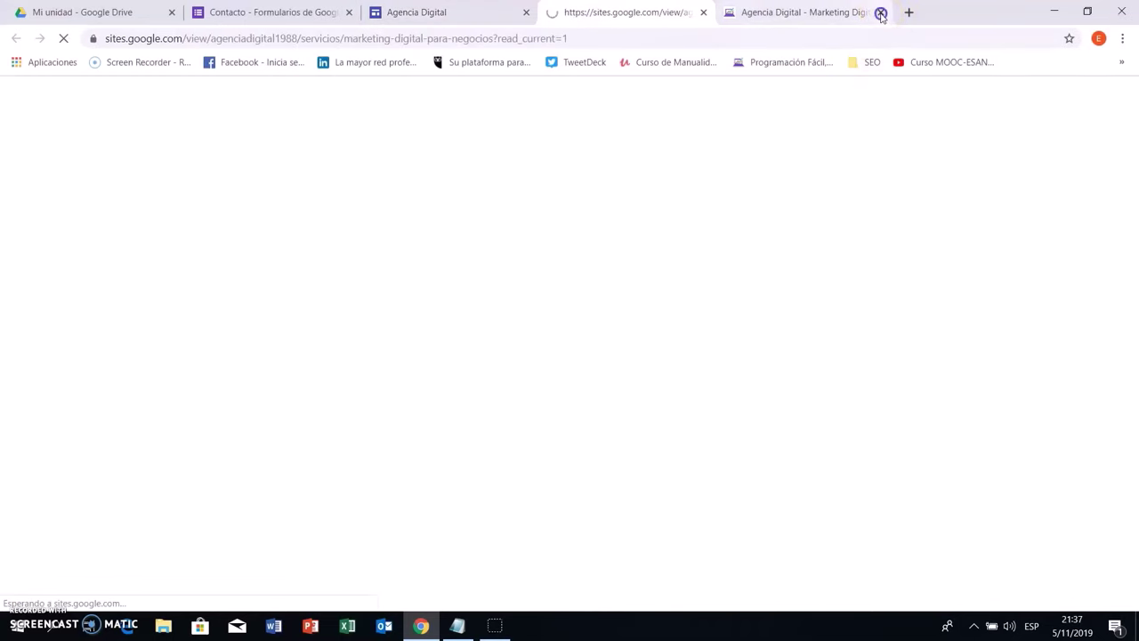
left_click(880, 13)
Step: Browse the published Publicidad en Redes Sociales and Posicionamiento SEO pages
scroll(1036, 278, "down", 5)
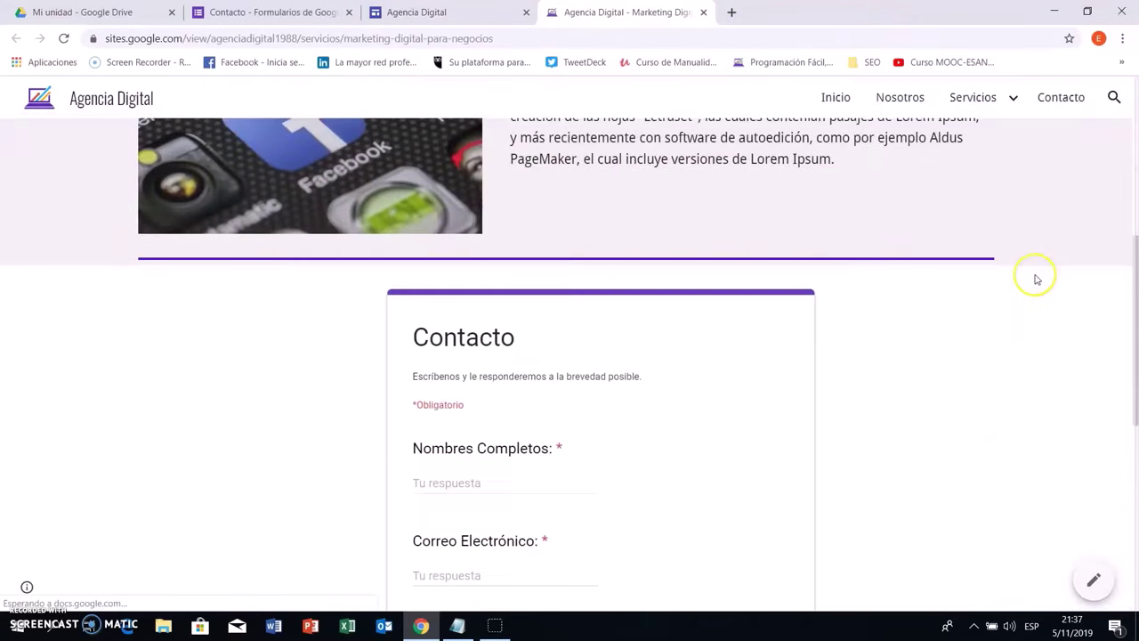
scroll(1032, 303, "down", 5)
scroll(1030, 303, "up", 12)
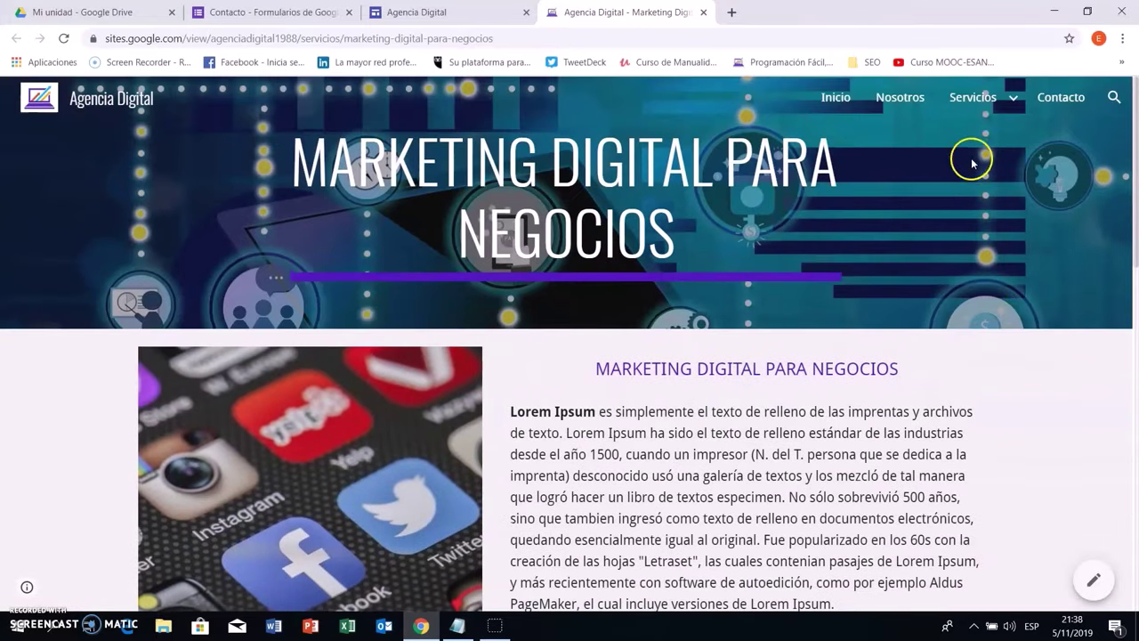
mouse_move(976, 97)
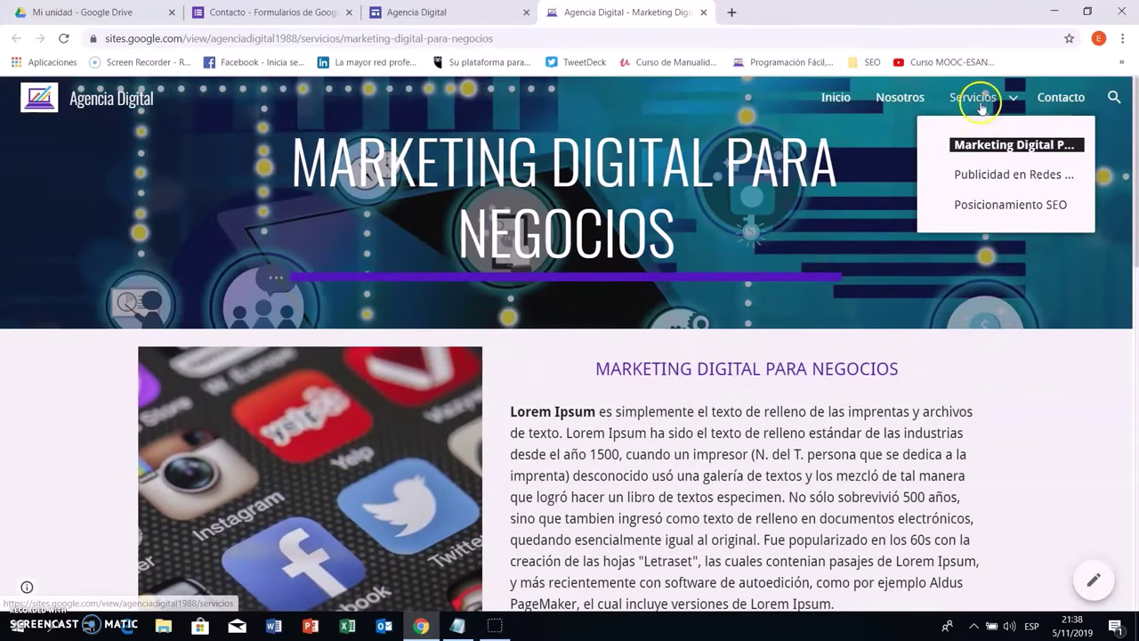
left_click(1004, 184)
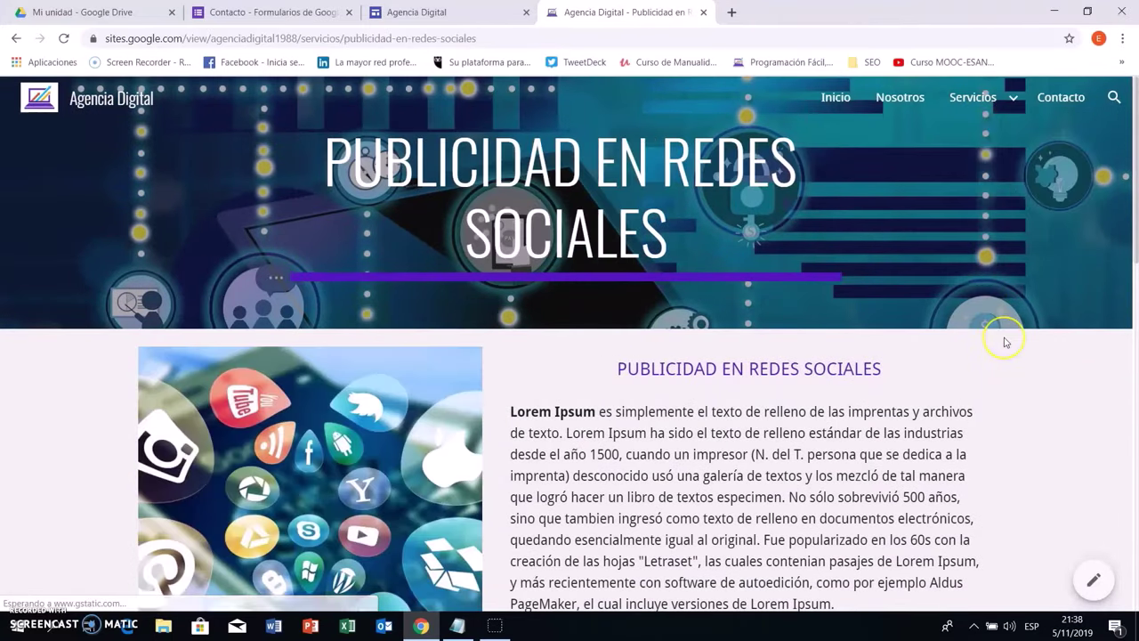
scroll(1004, 342, "down", 4)
scroll(1004, 342, "down", 2)
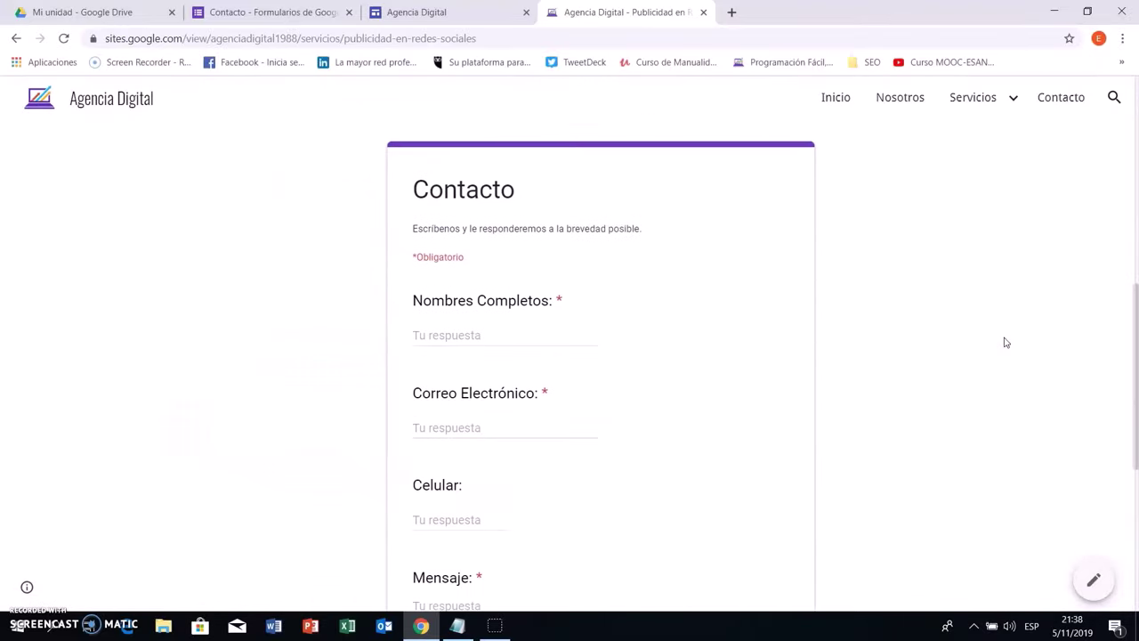
scroll(1004, 338, "up", 7)
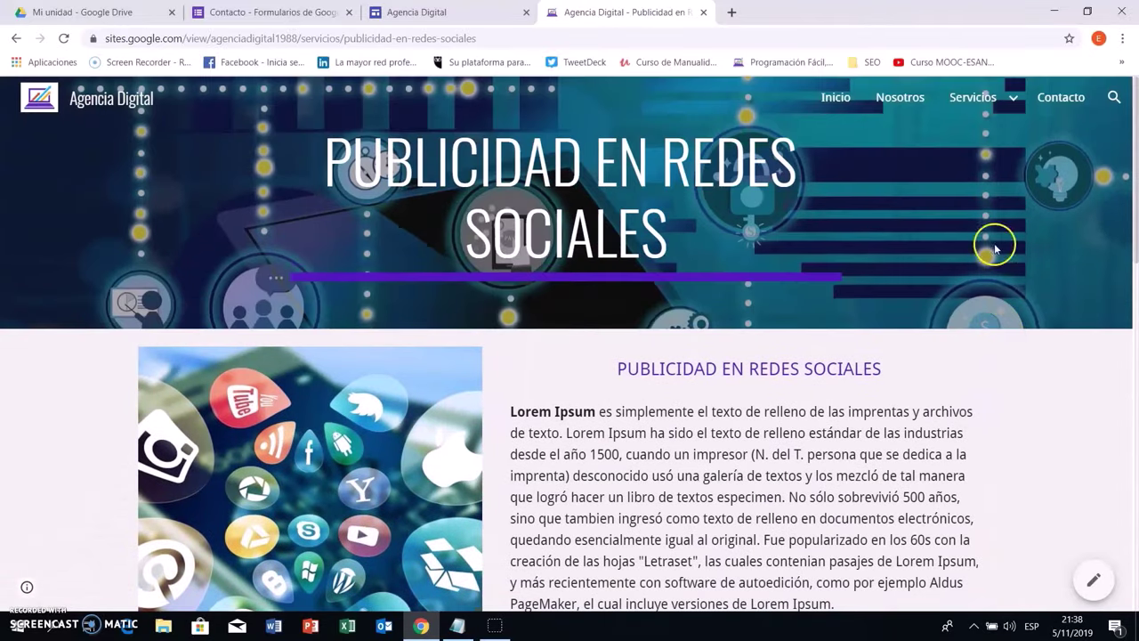
mouse_move(976, 97)
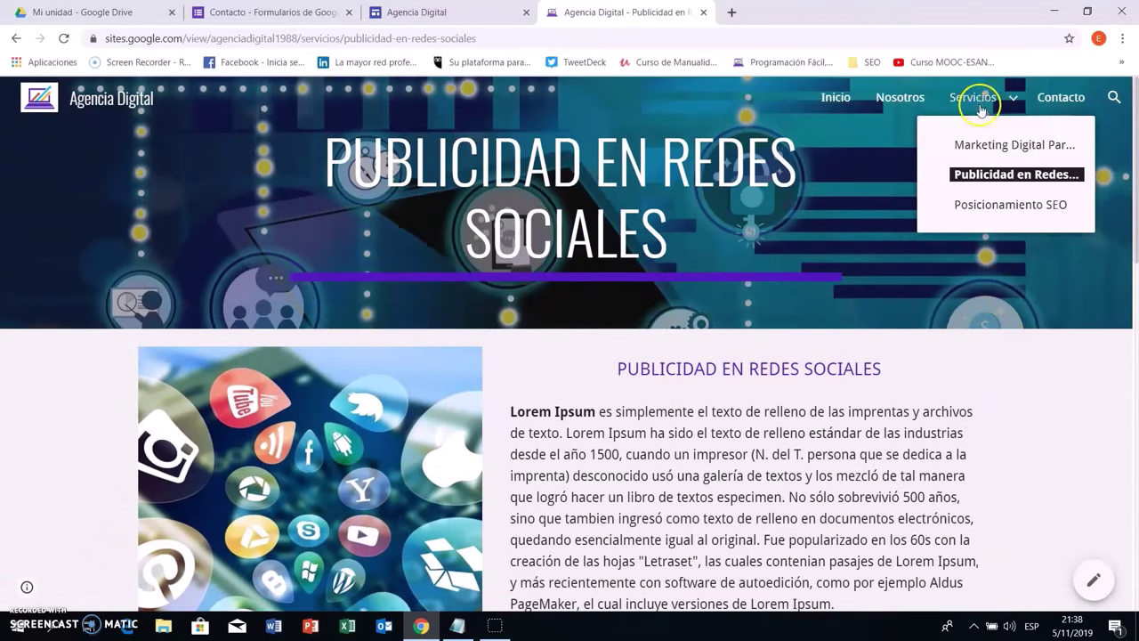
left_click(984, 205)
Step: Review the Posicionamiento SEO page, then return to the Inicio home page
scroll(989, 267, "down", 3)
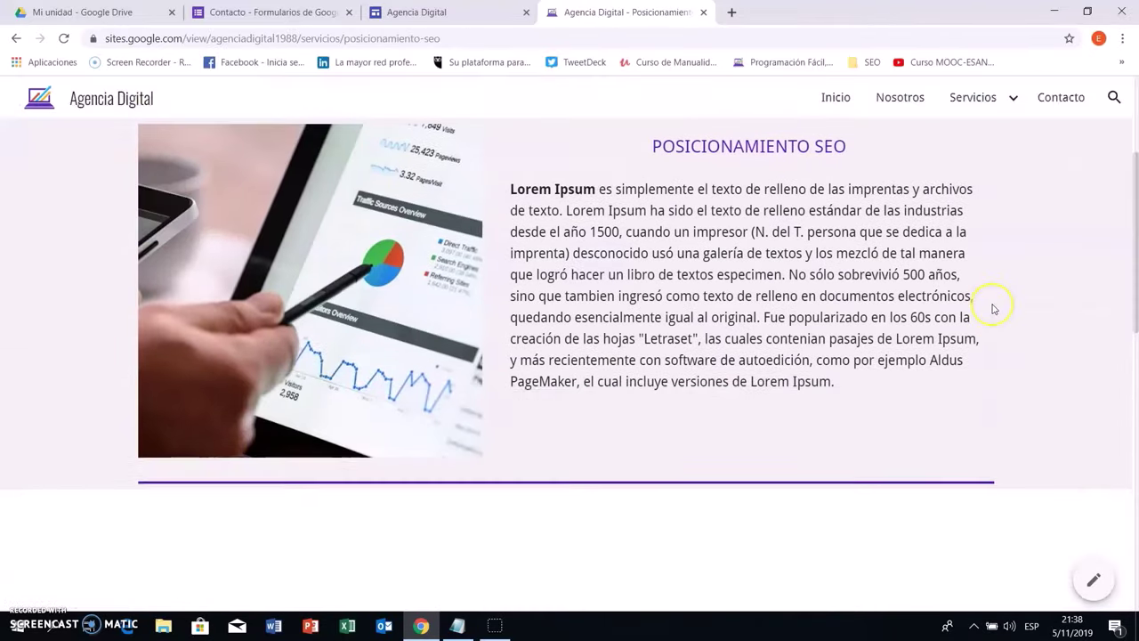
scroll(995, 309, "down", 3)
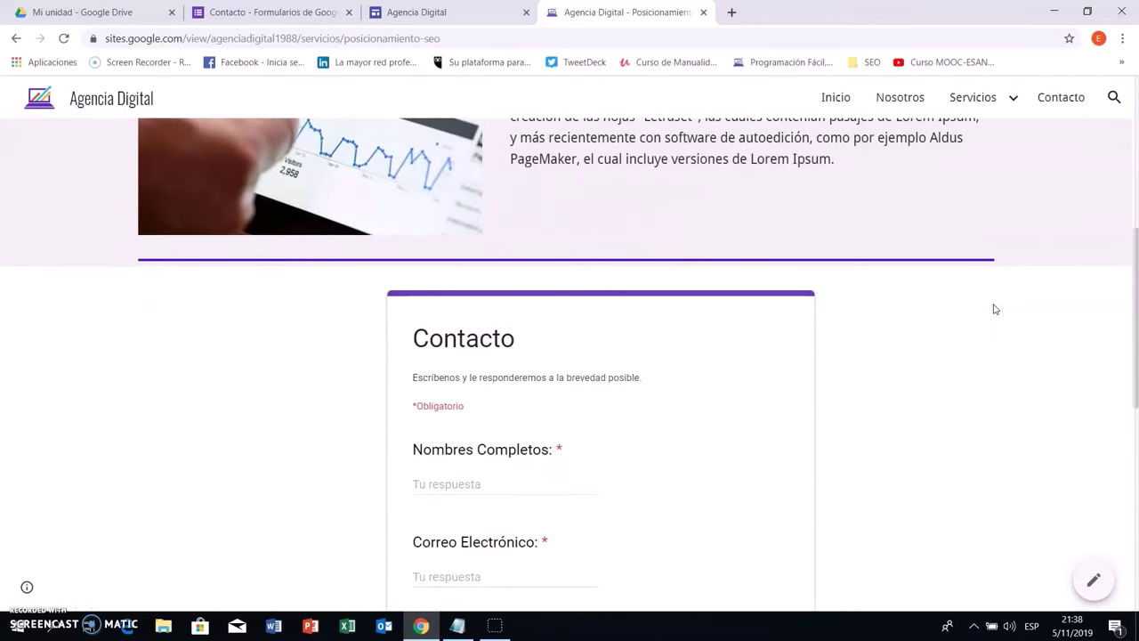
scroll(995, 309, "down", 6)
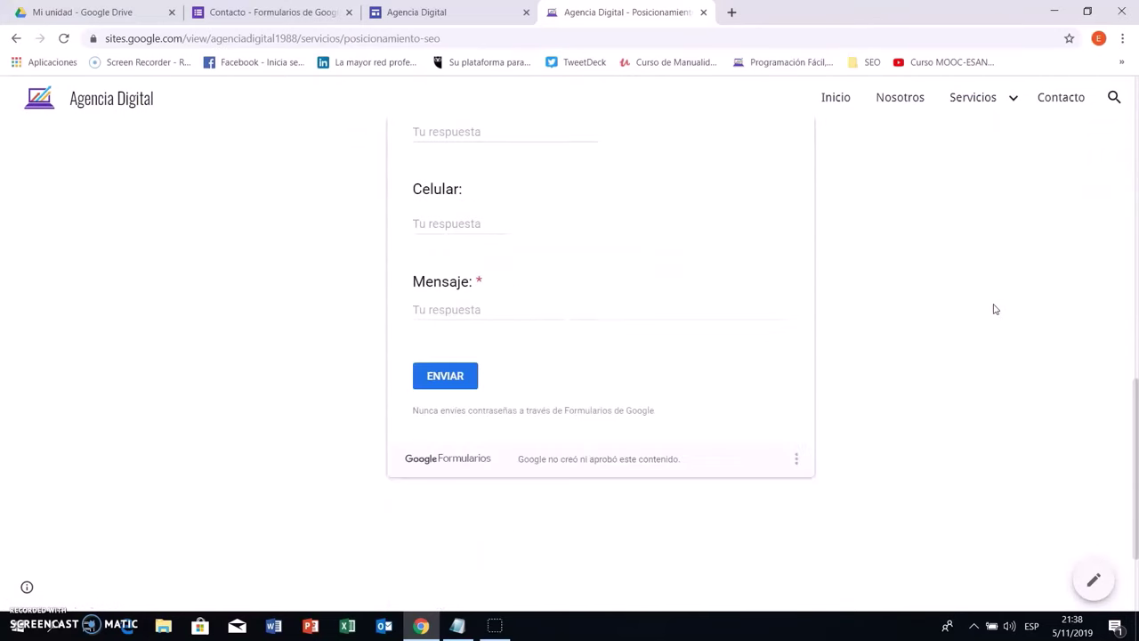
scroll(994, 309, "up", 9)
scroll(994, 309, "up", 3)
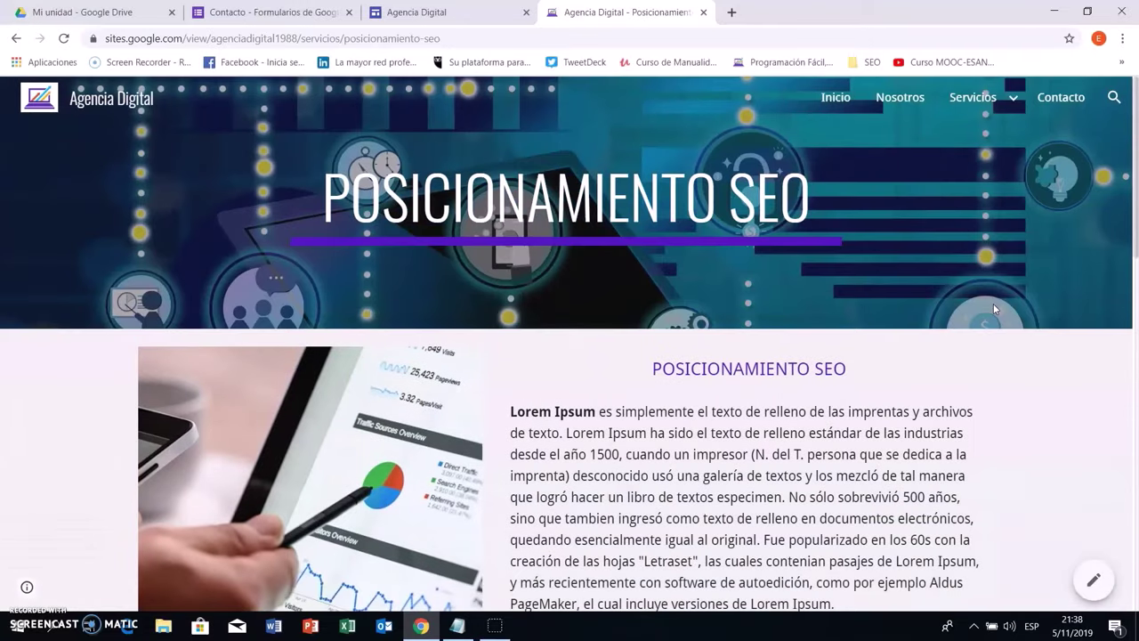
left_click(836, 99)
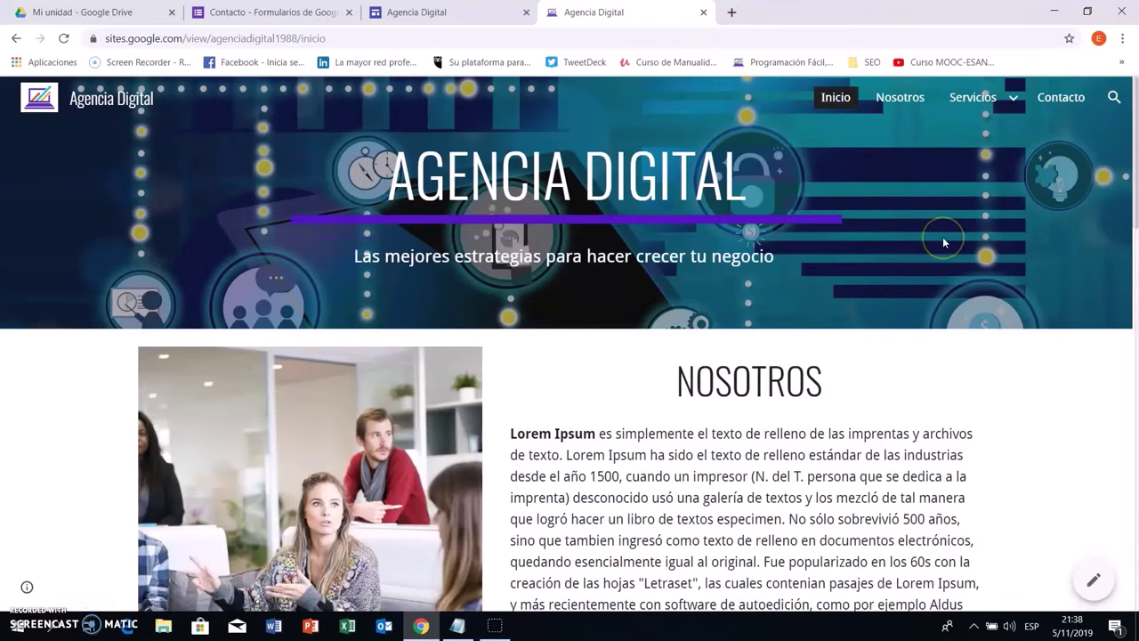
scroll(1035, 257, "down", 4)
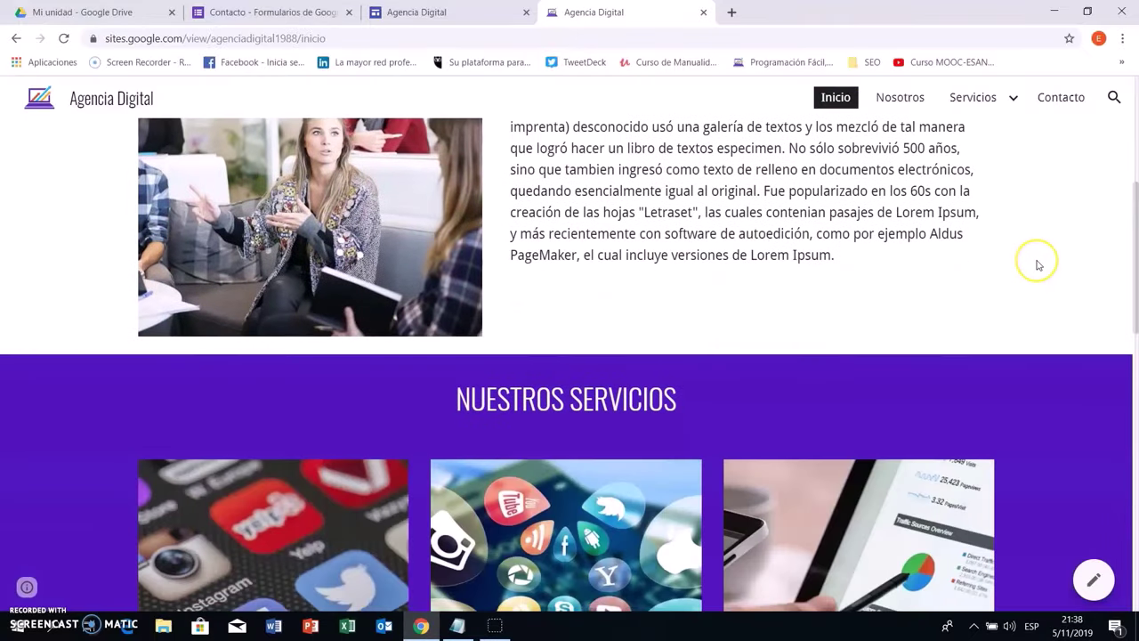
scroll(1037, 263, "down", 2)
scroll(1037, 264, "up", 6)
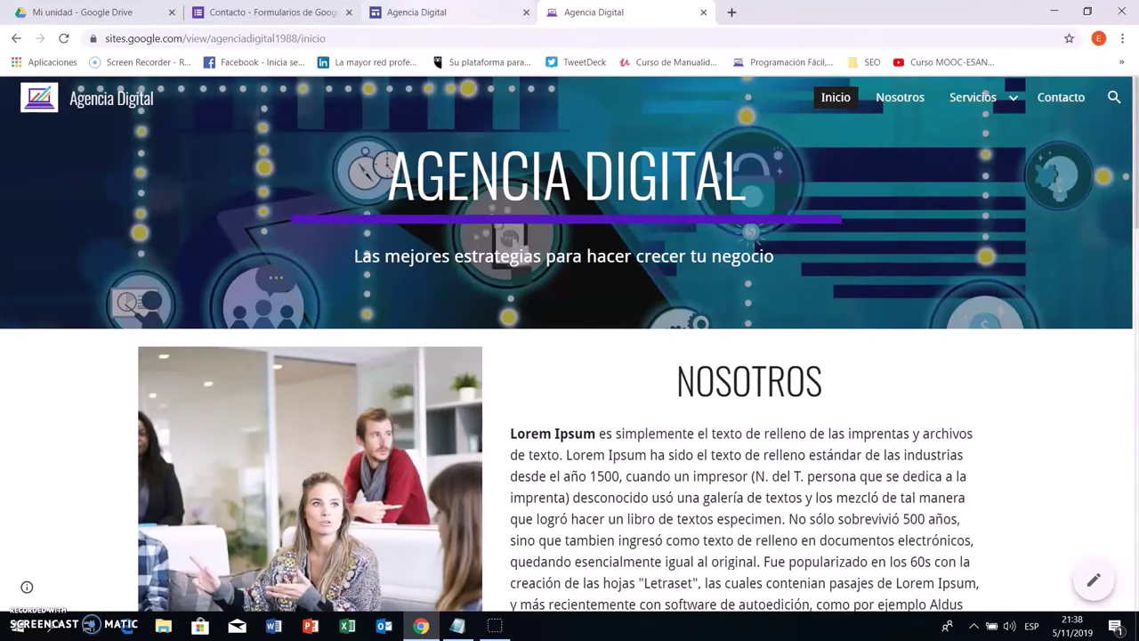
Step: Close the Contacto form tab and open Inicio in the Agencia Digital site editor
left_click(427, 13)
left_click(295, 10)
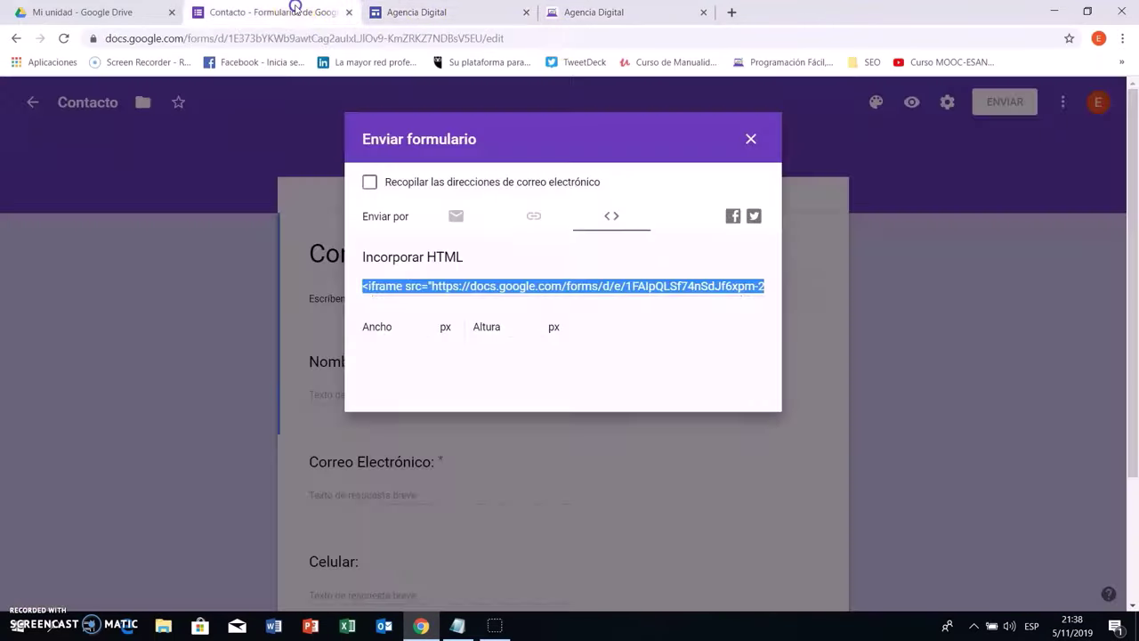
left_click(348, 13)
scroll(681, 168, "up", 10)
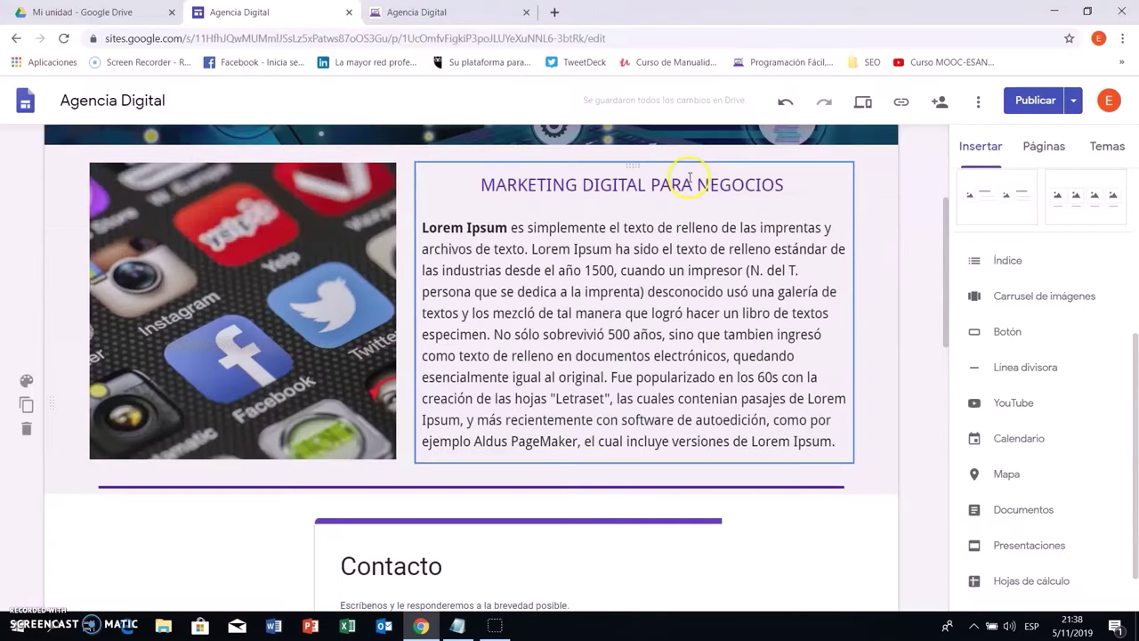
left_click(628, 148)
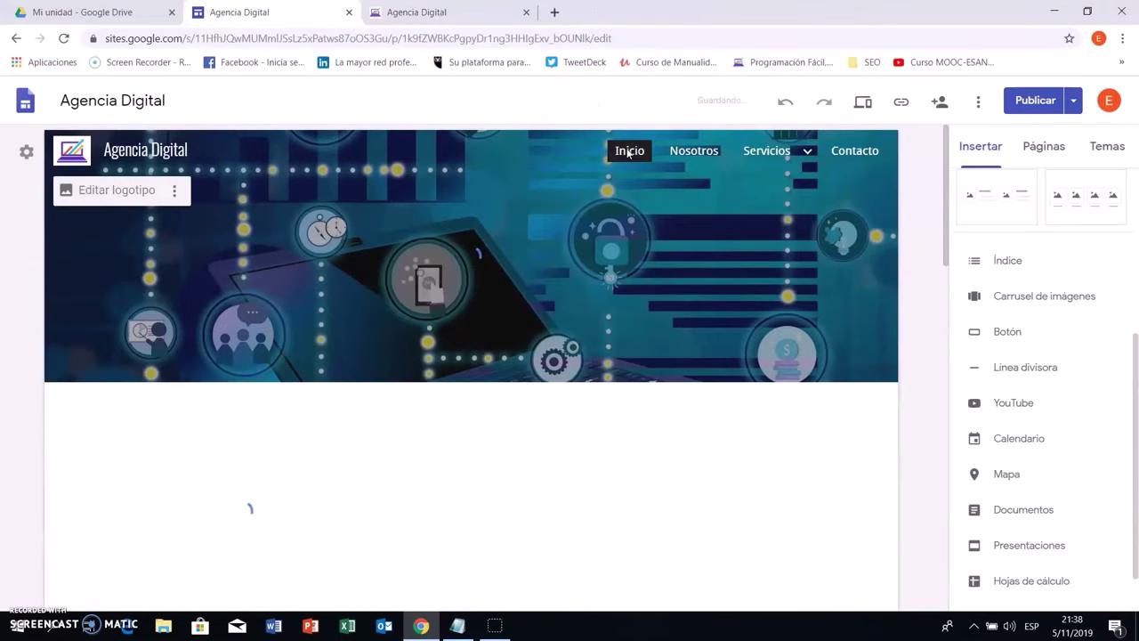
Step: Set the Nosotros team photo's alt text to NOSOTROS
scroll(673, 211, "down", 3)
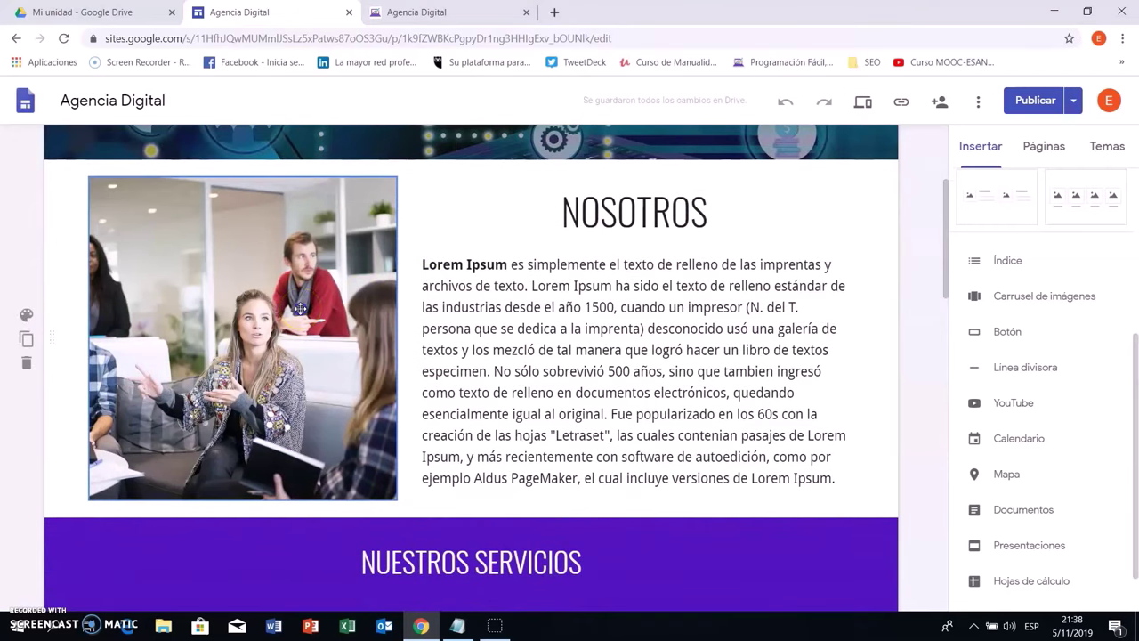
left_click(300, 308)
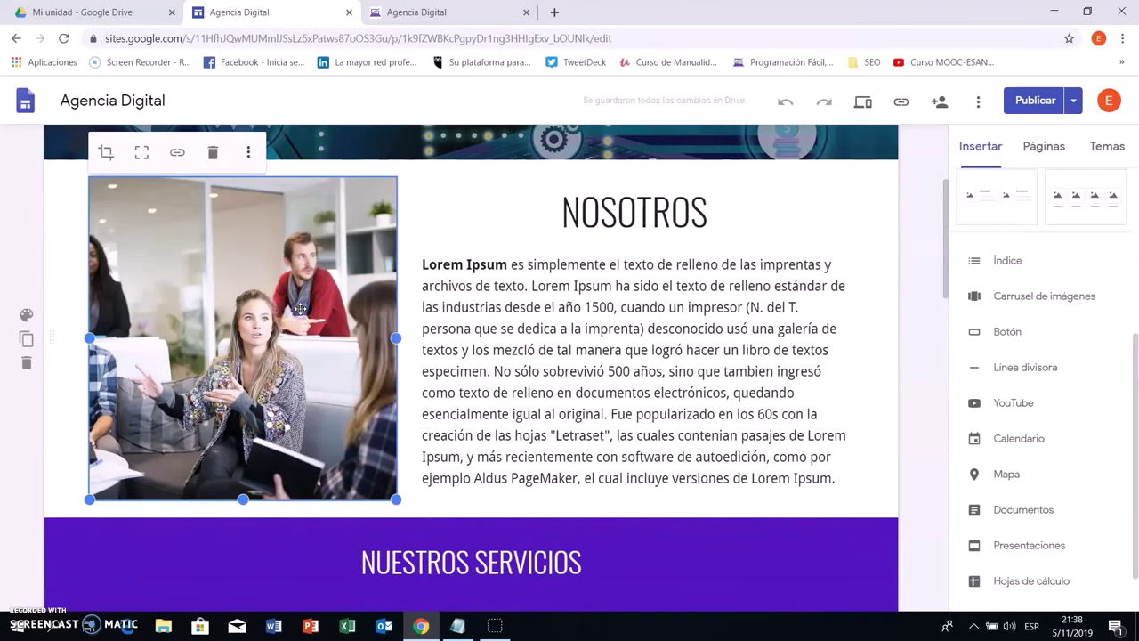
left_click(248, 152)
mouse_move(251, 159)
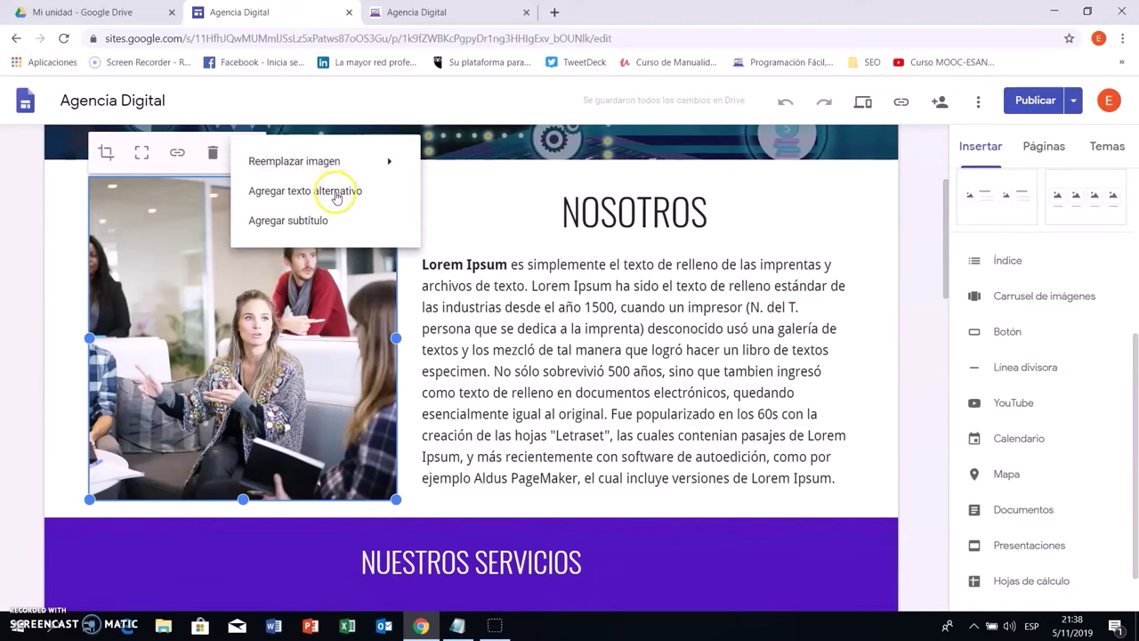
left_click(335, 194)
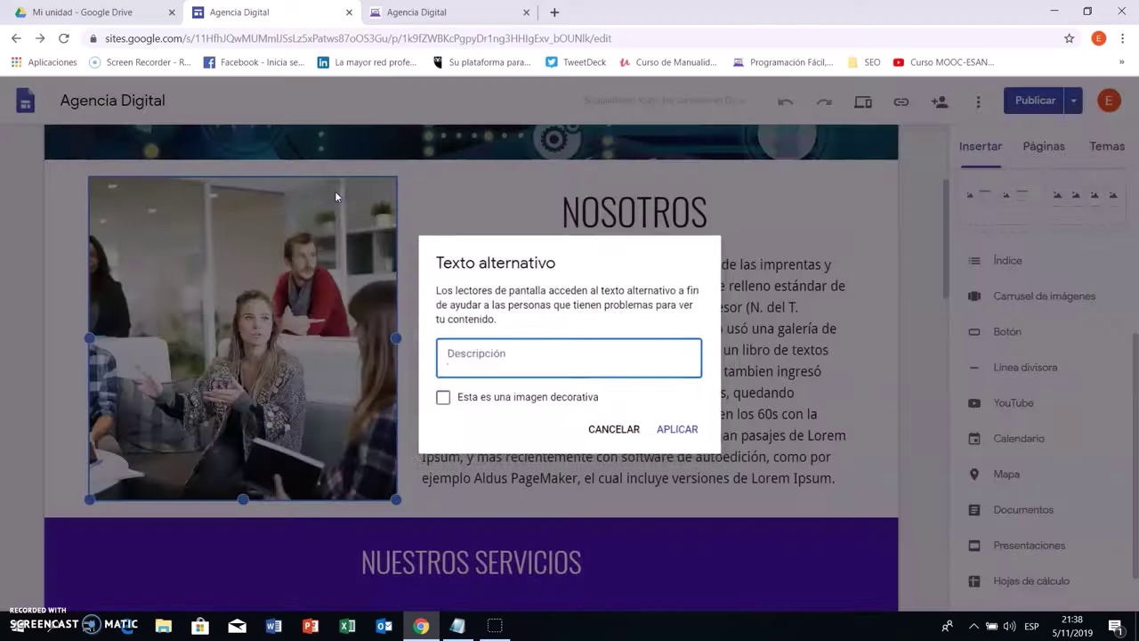
left_click(498, 352)
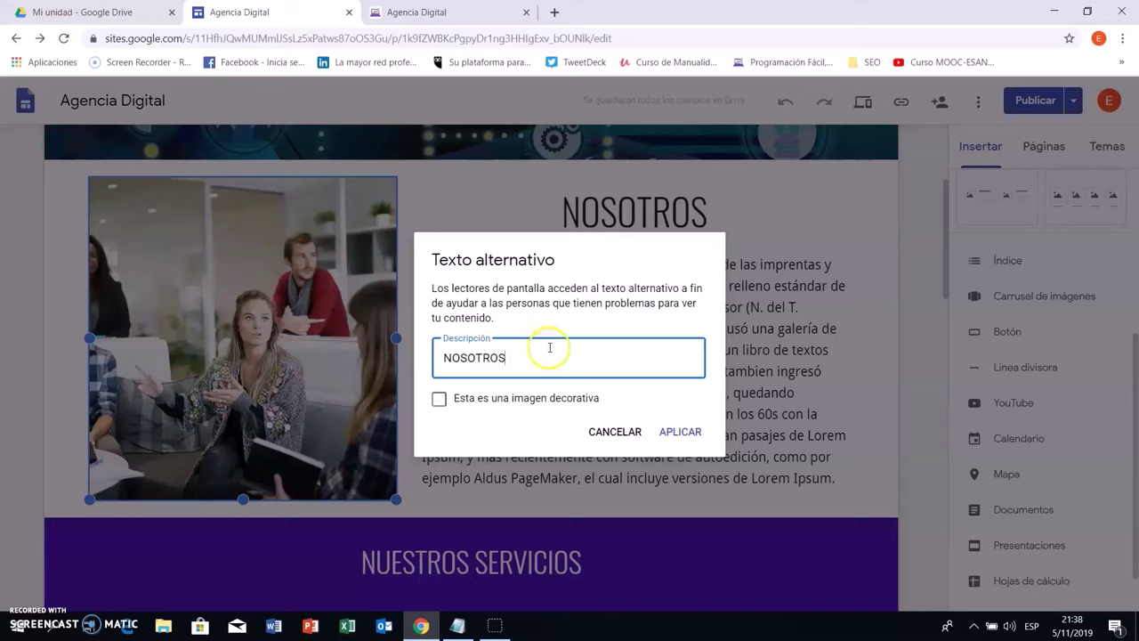
left_click_drag(536, 360, 424, 365)
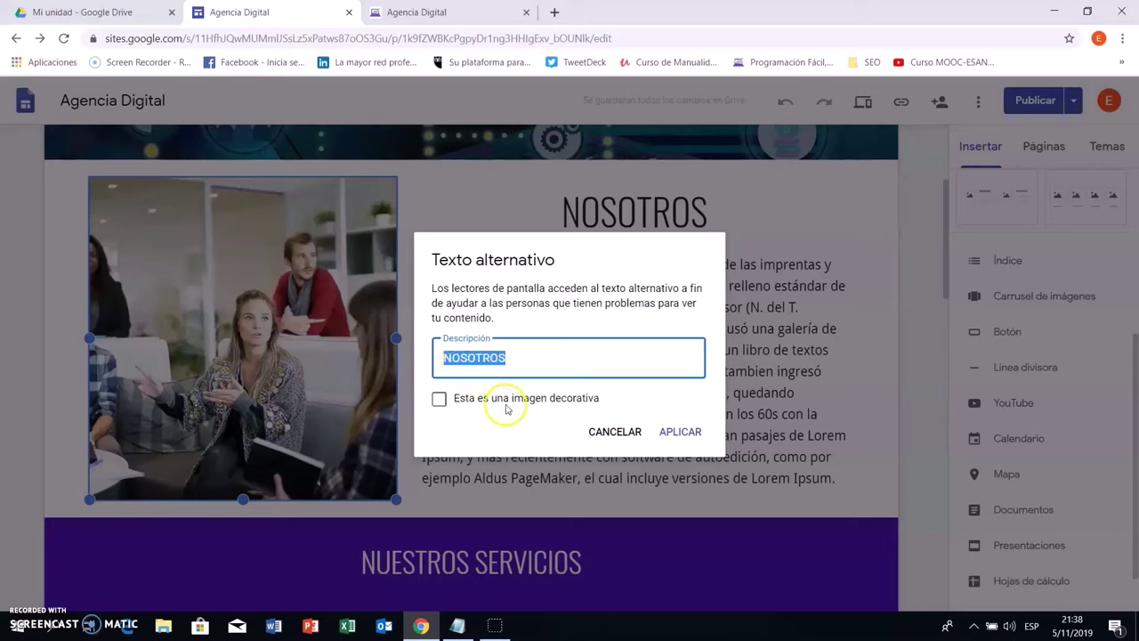
left_click(678, 431)
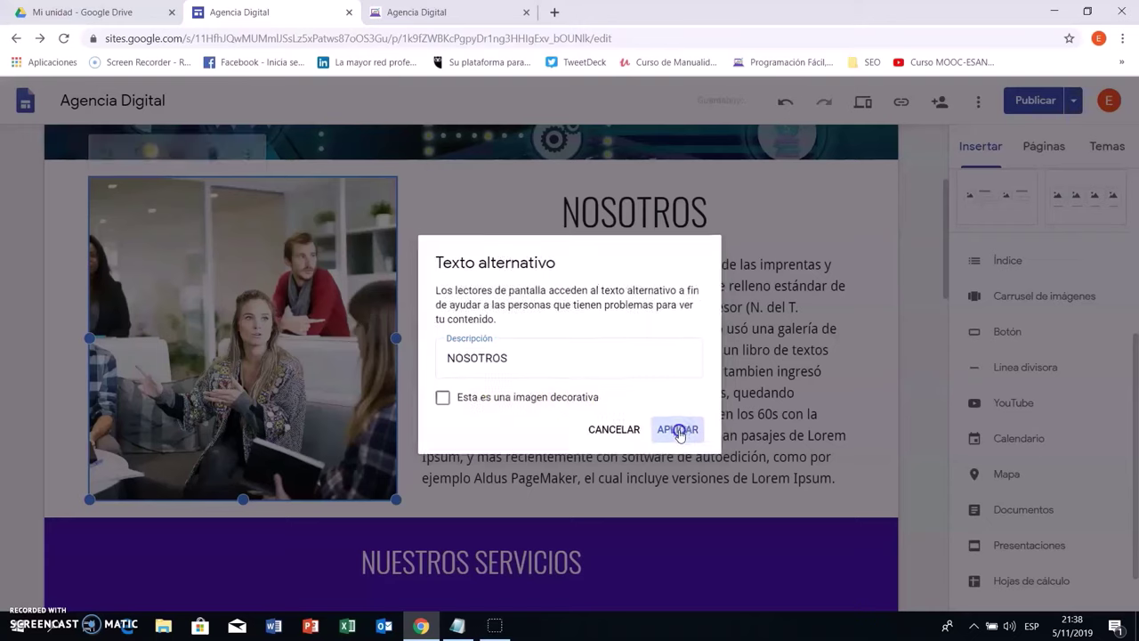
Step: Add a centre-aligned caption 'NOSOTROS' beneath the team photo
left_click(243, 151)
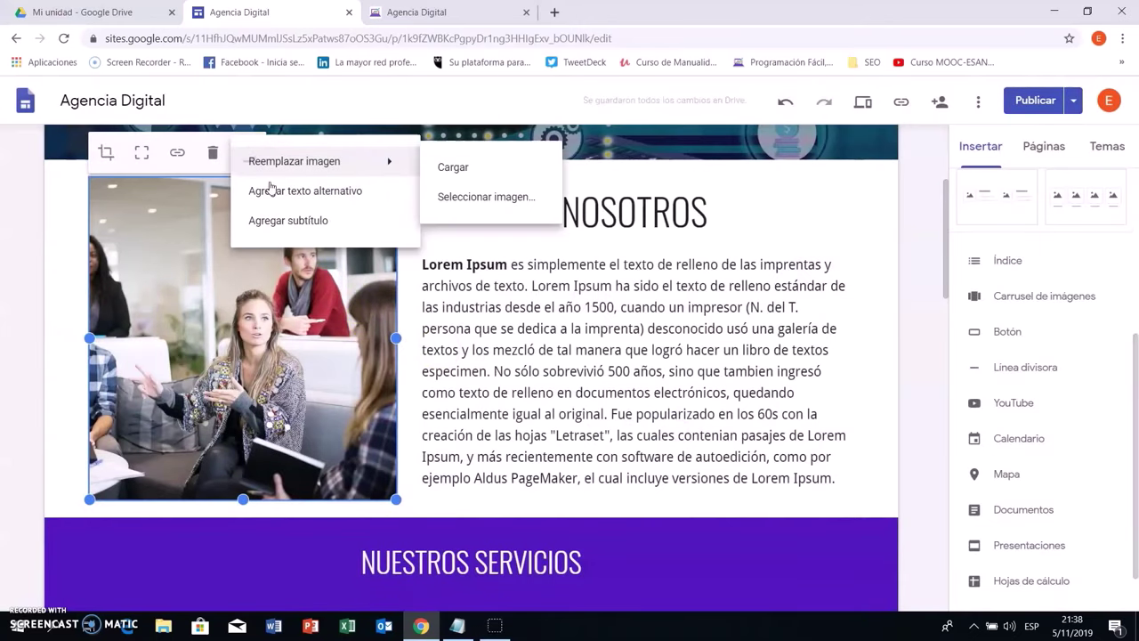
left_click(326, 222)
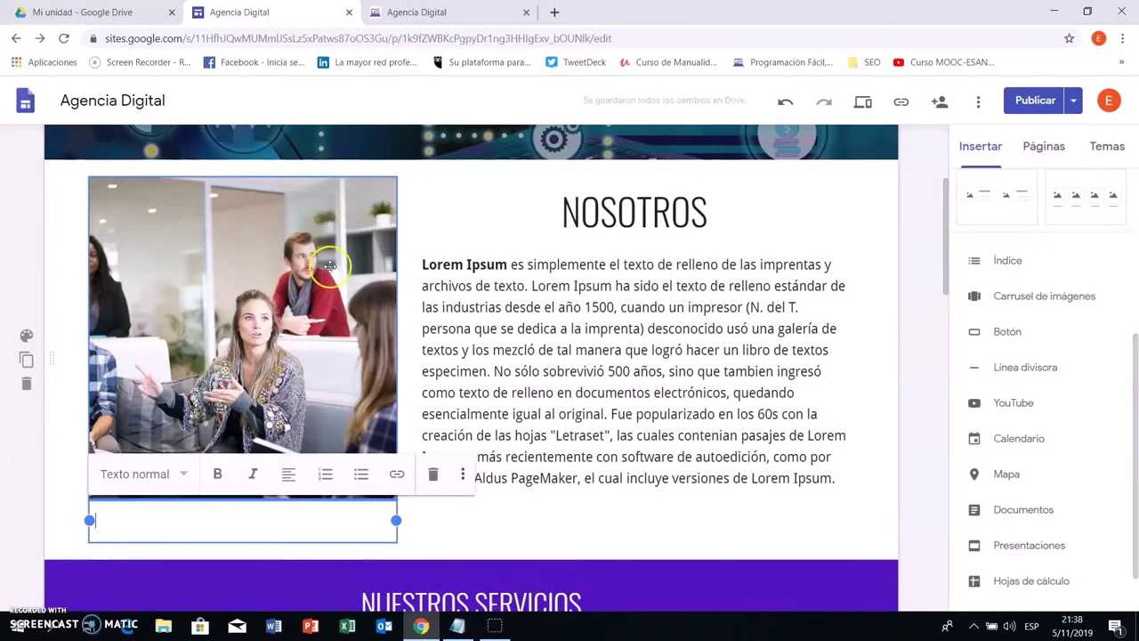
type("NOSOTROS")
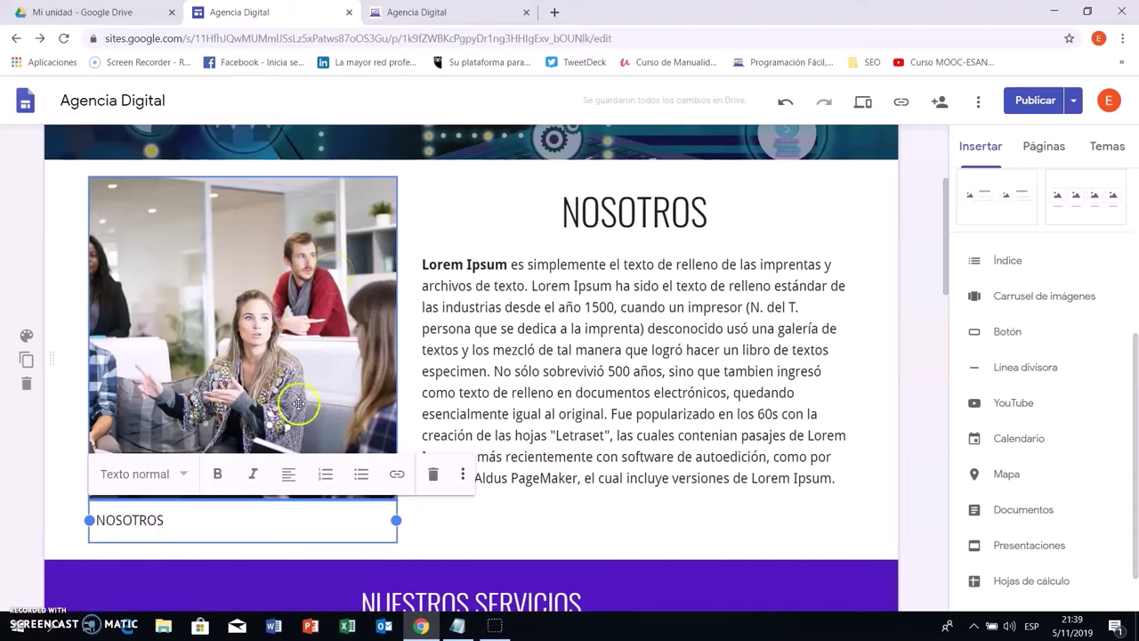
left_click(288, 473)
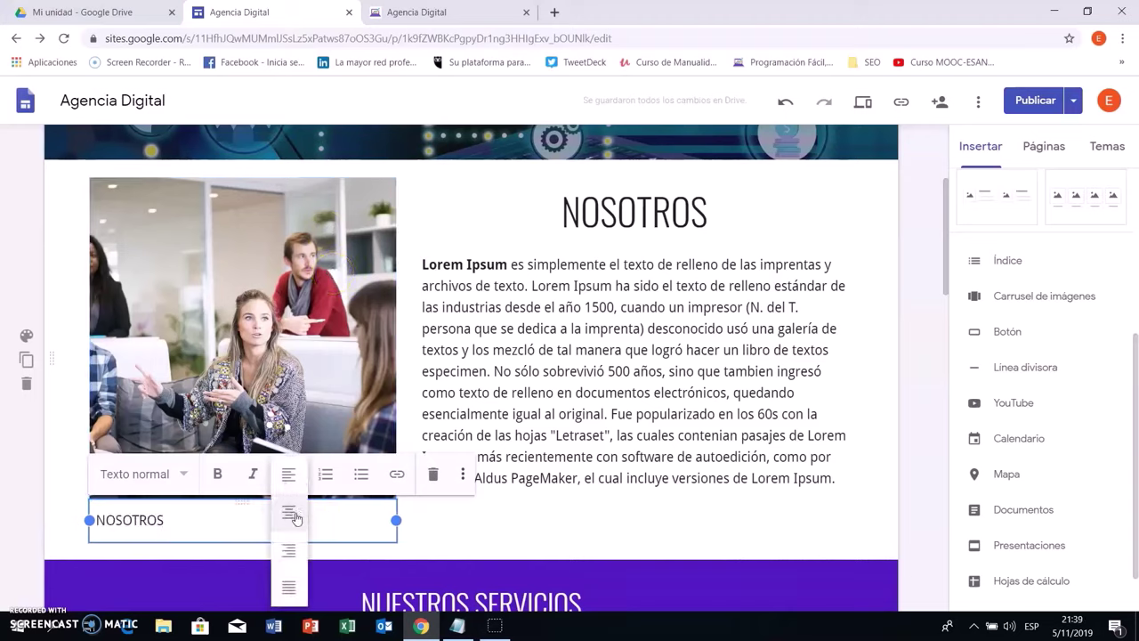
left_click(294, 514)
left_click(436, 523)
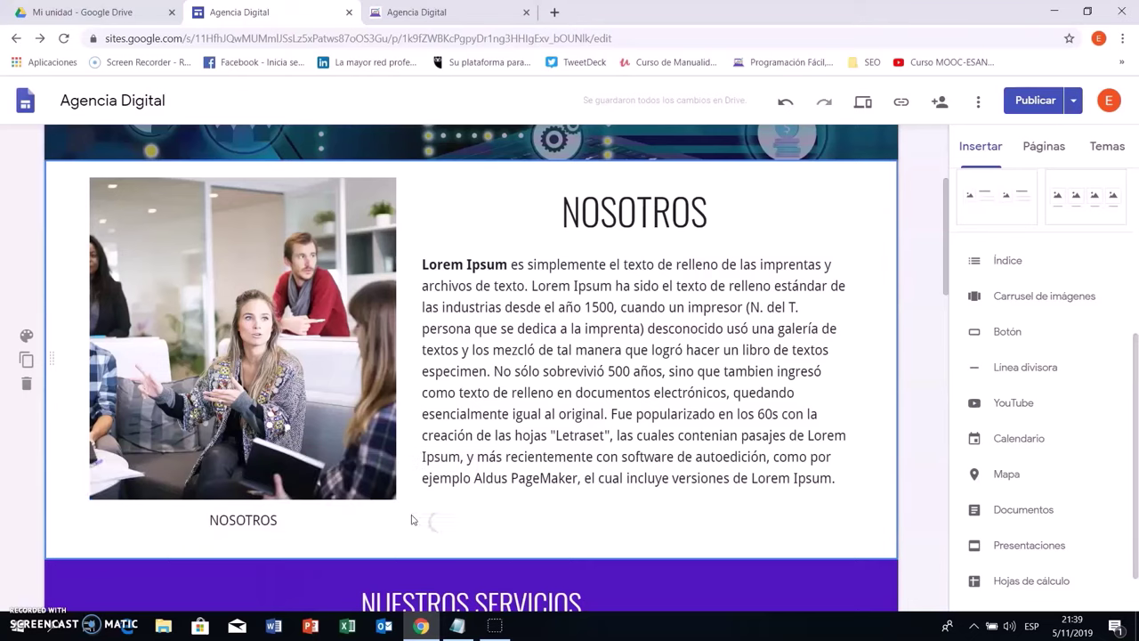
Step: Select the image-and-caption block, the Nosotros text box, then the image alone
left_click(288, 322)
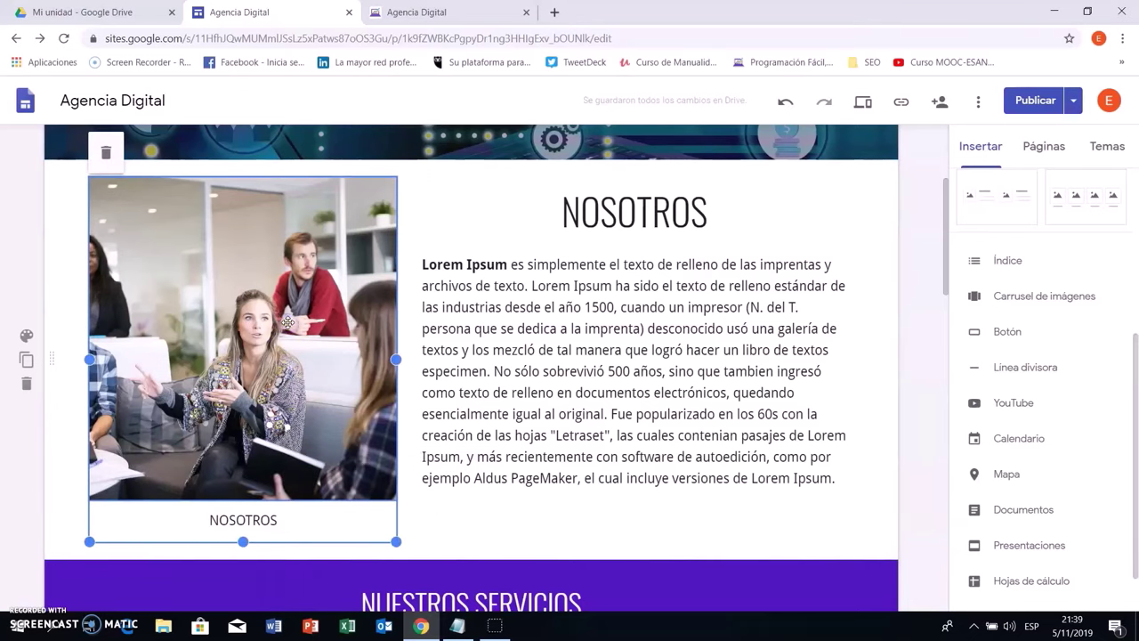
left_click(449, 459)
left_click(230, 249)
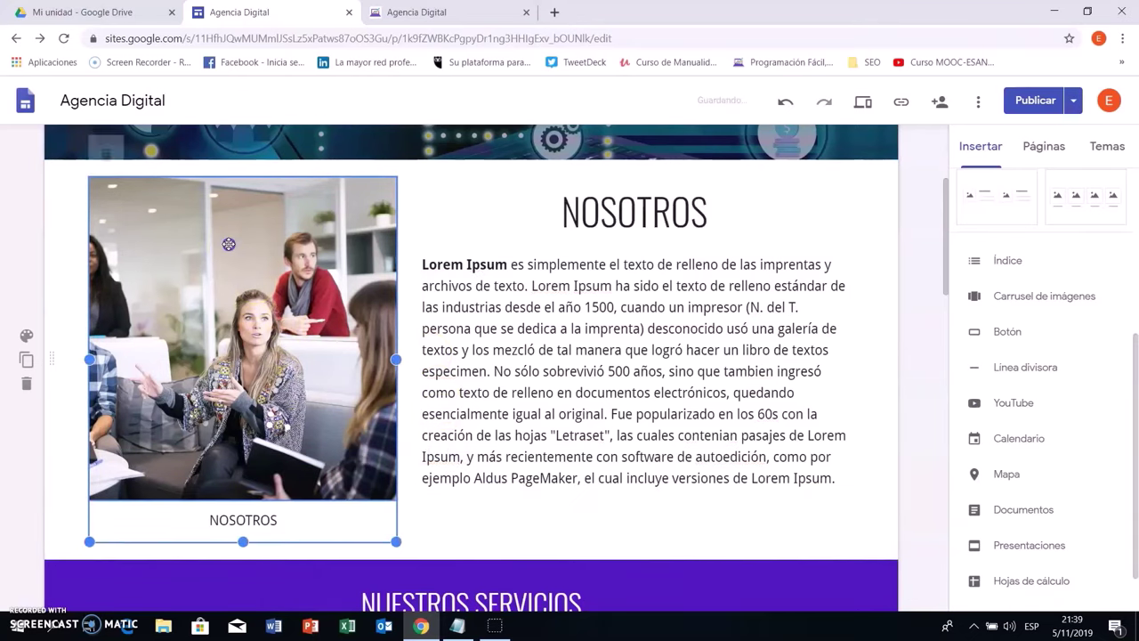
left_click(272, 460)
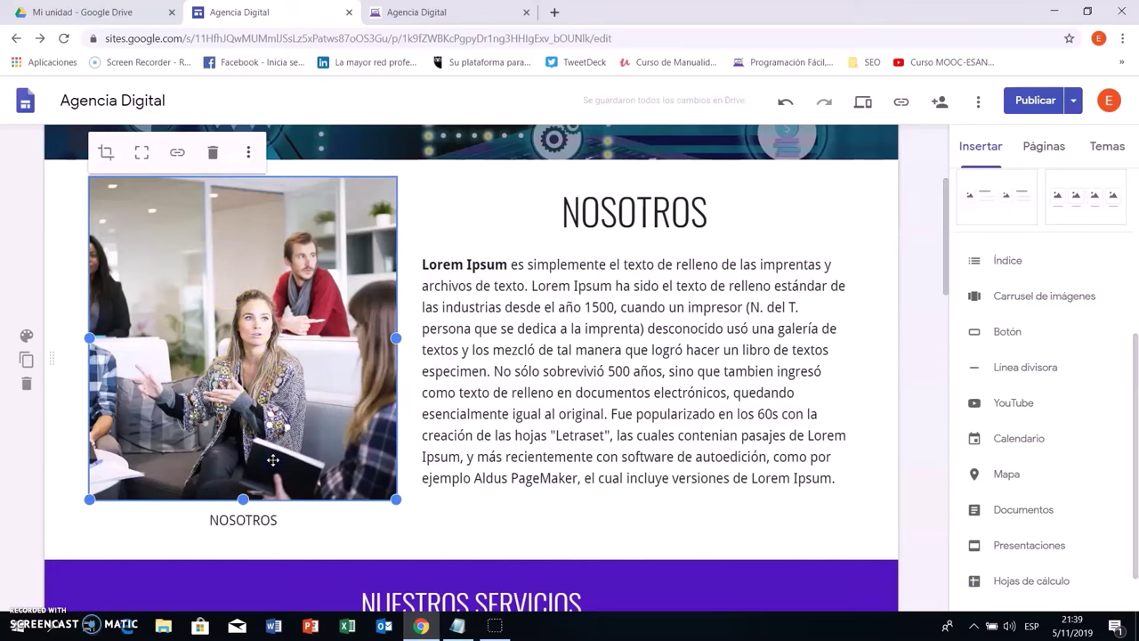
Step: Reopen the team photo's alt text, confirm the description reads NOSOTROS, and apply it
left_click(250, 160)
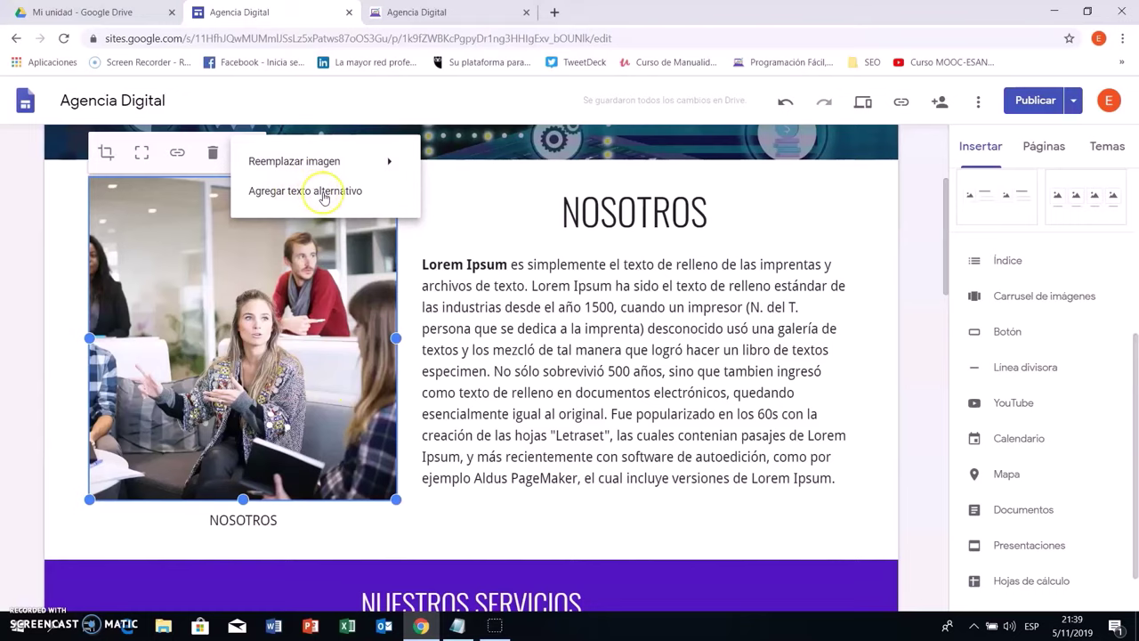
left_click(324, 195)
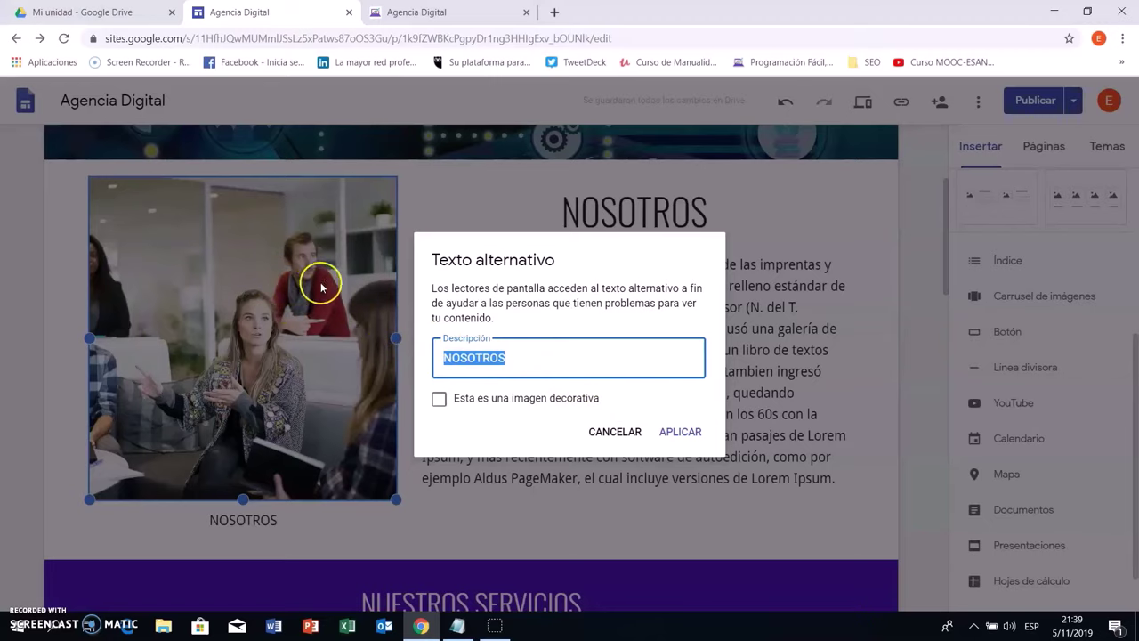
left_click(535, 364)
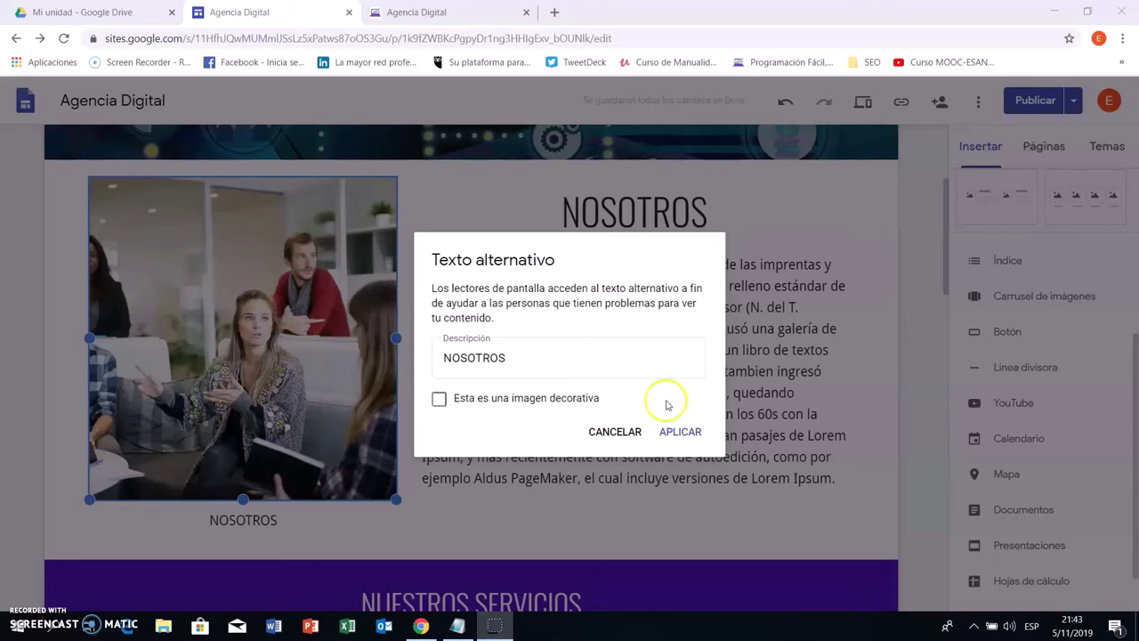
left_click(674, 431)
scroll(611, 388, "down", 5)
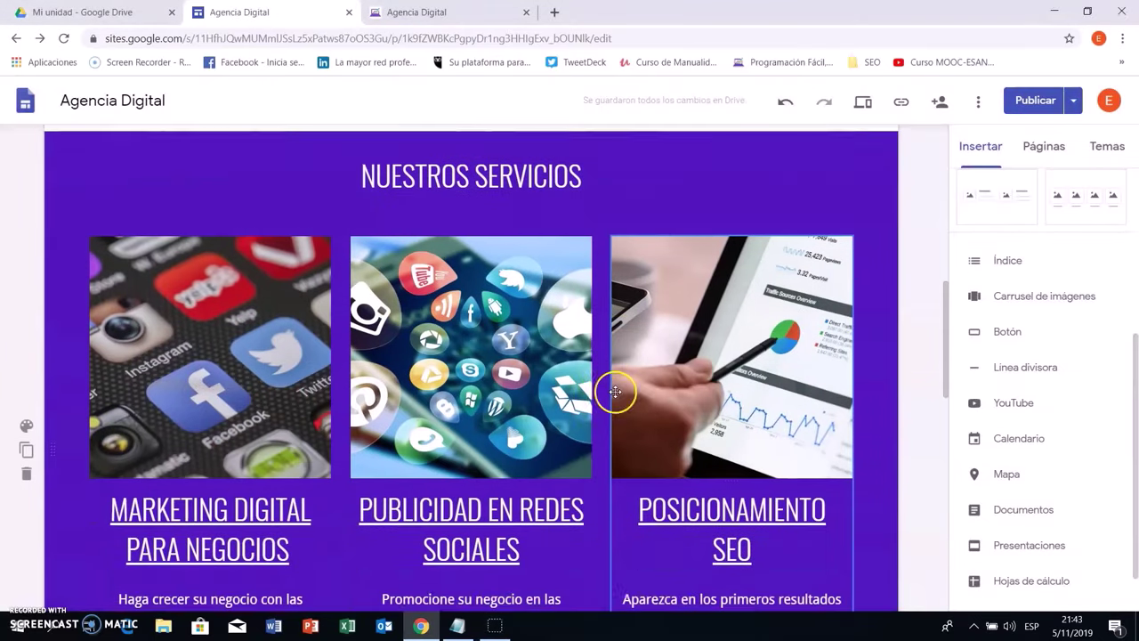
Step: Copy the 'Marketing Digital para Negocios' heading text
scroll(614, 391, "down", 1)
left_click(288, 445)
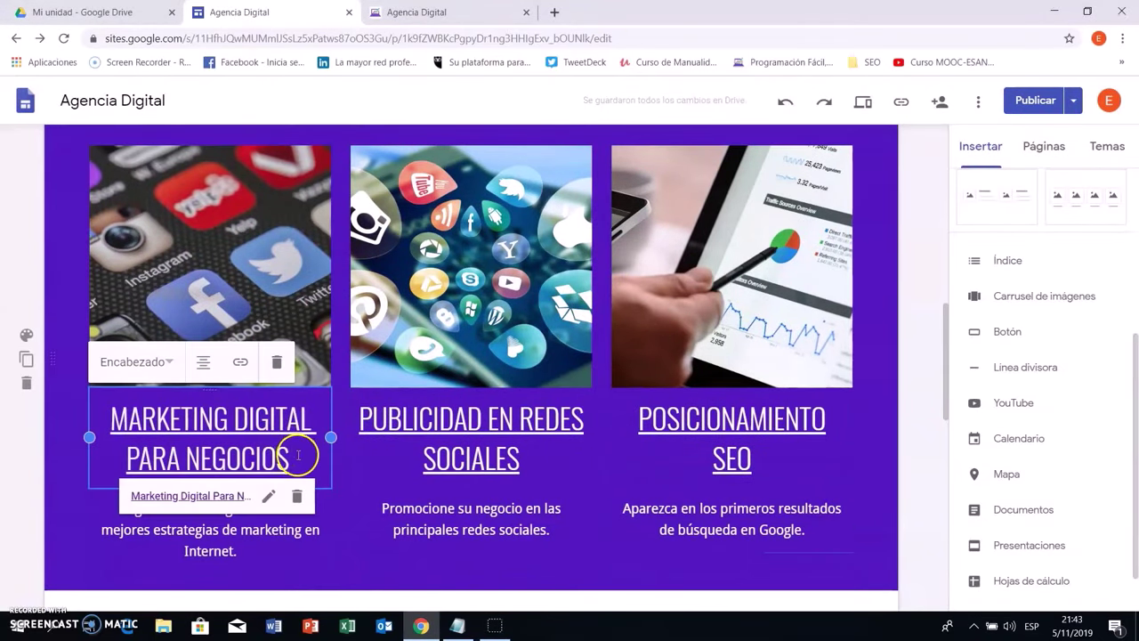
left_click_drag(298, 456, 129, 428)
right_click(118, 426)
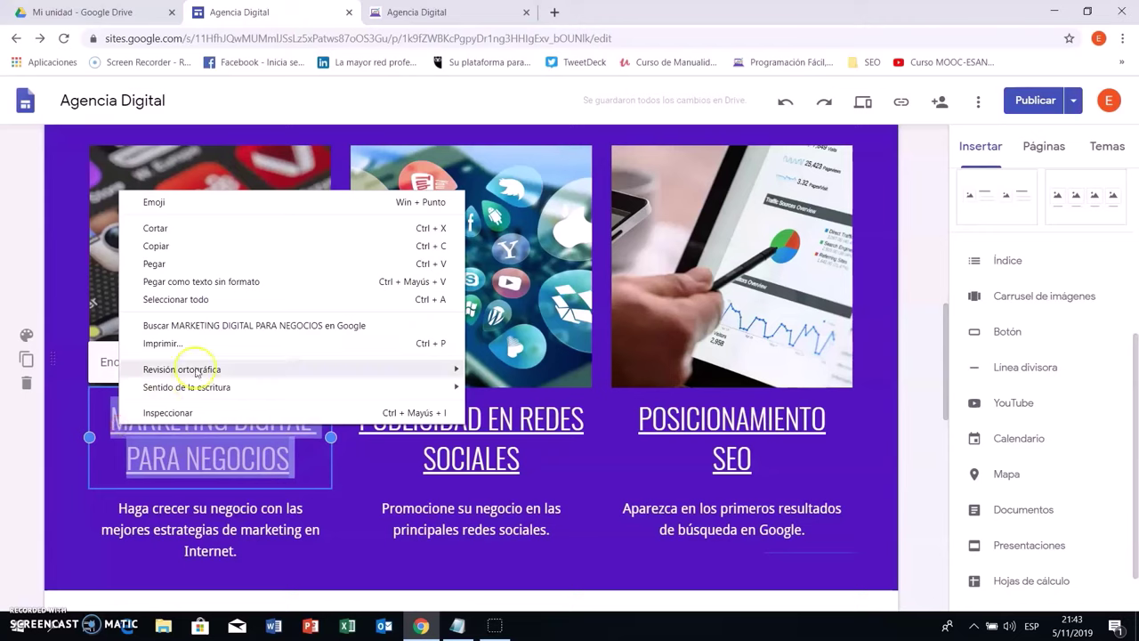
left_click(210, 247)
Step: Paste the copied heading as the marketing service image's alt text and apply it
left_click(209, 249)
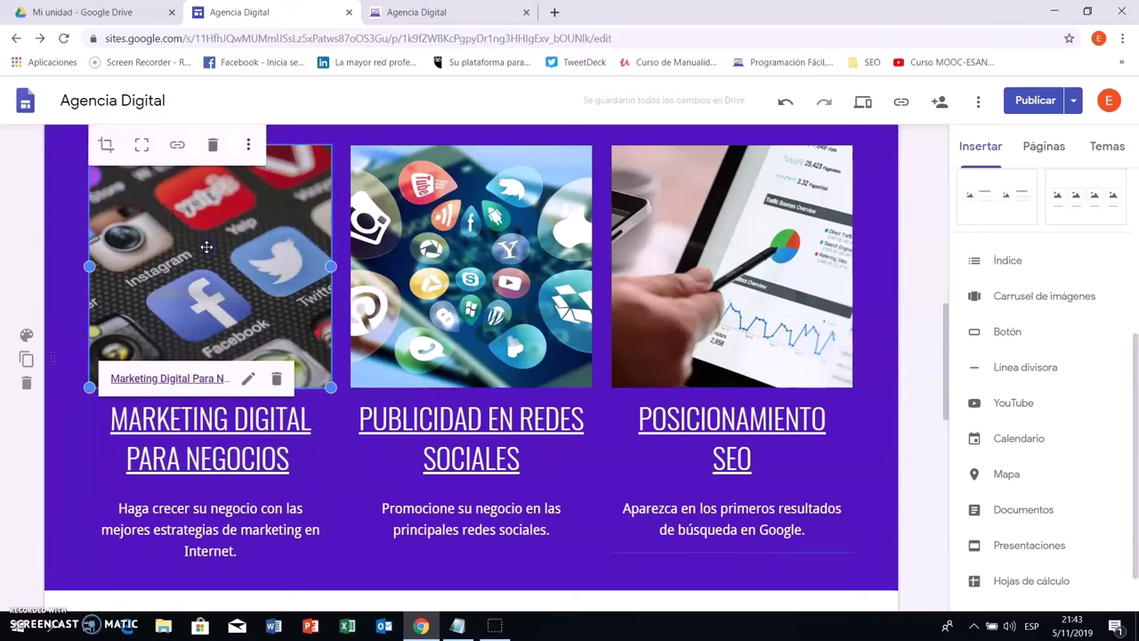
left_click(248, 144)
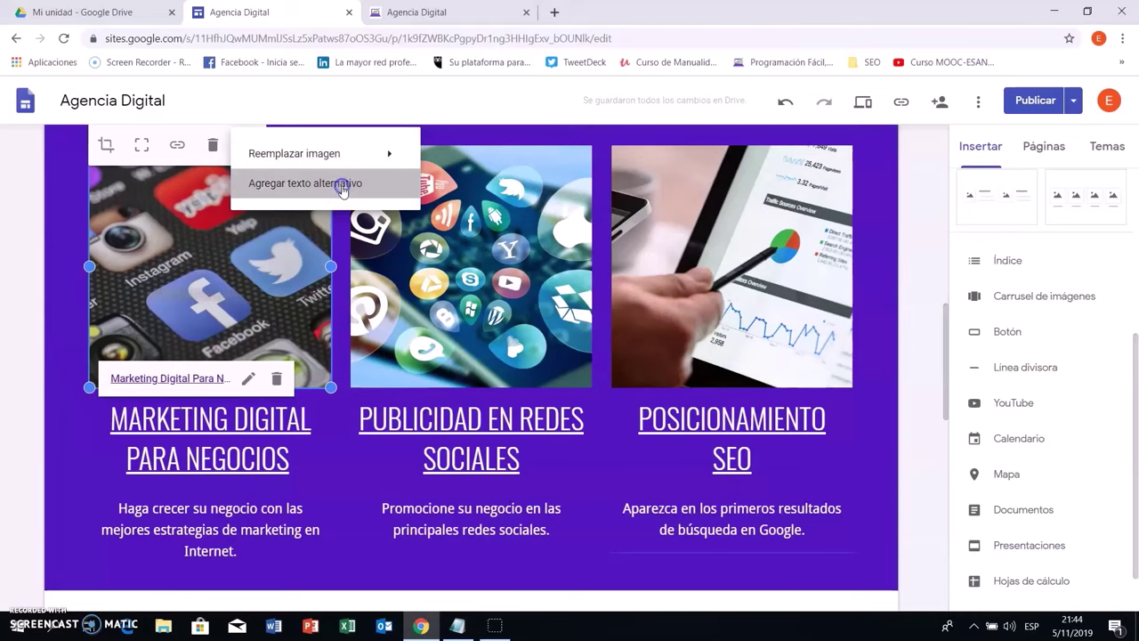
left_click(342, 187)
right_click(534, 366)
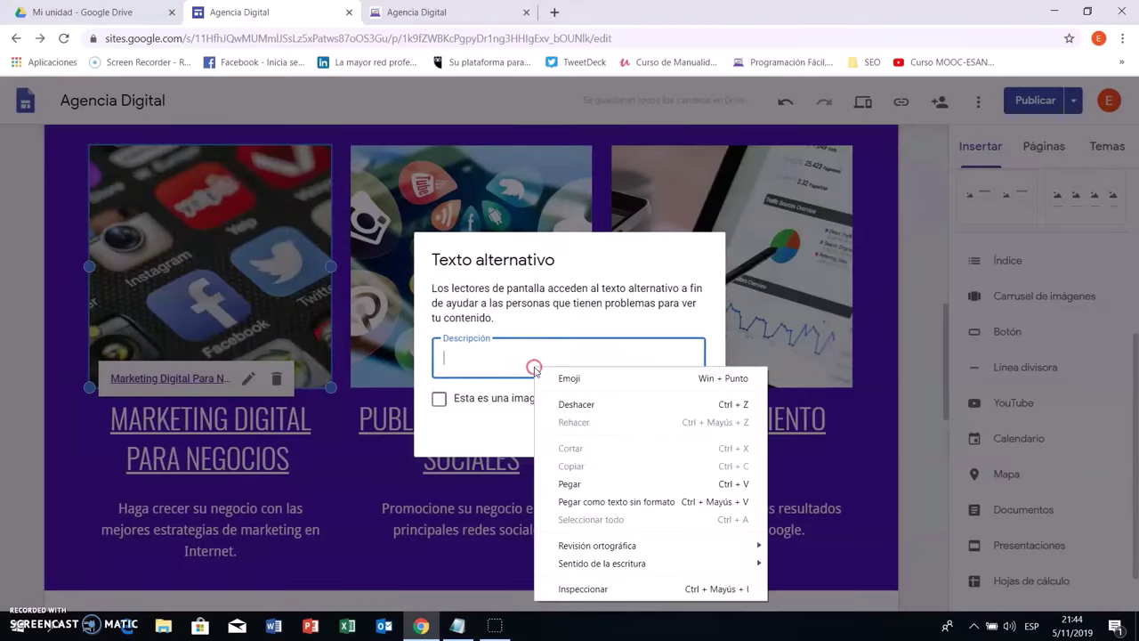
left_click(580, 483)
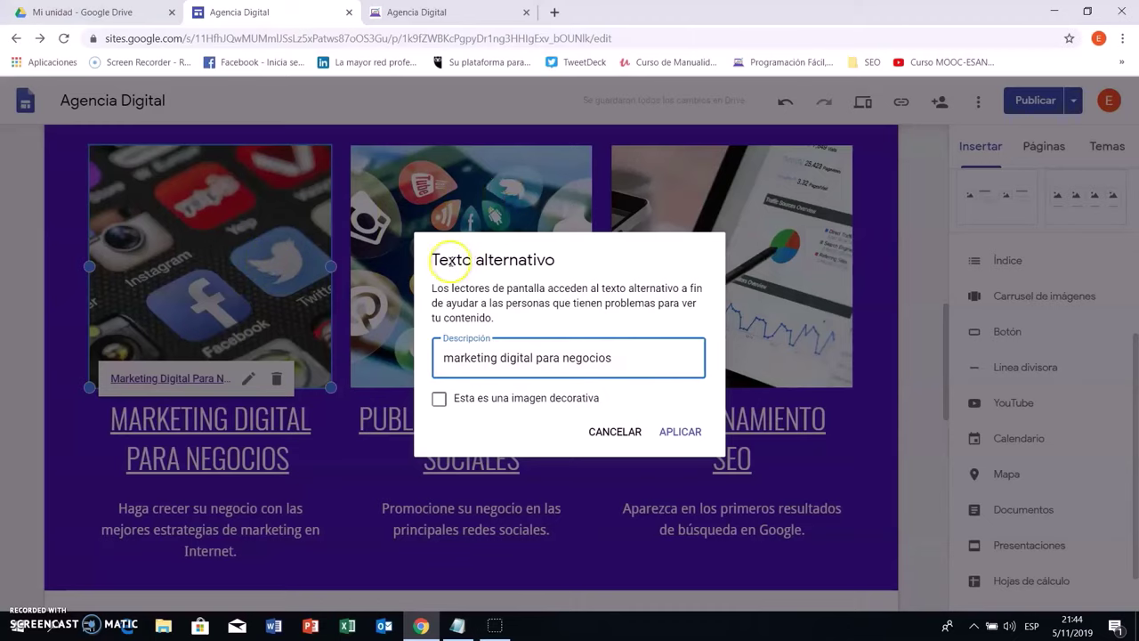
left_click(676, 433)
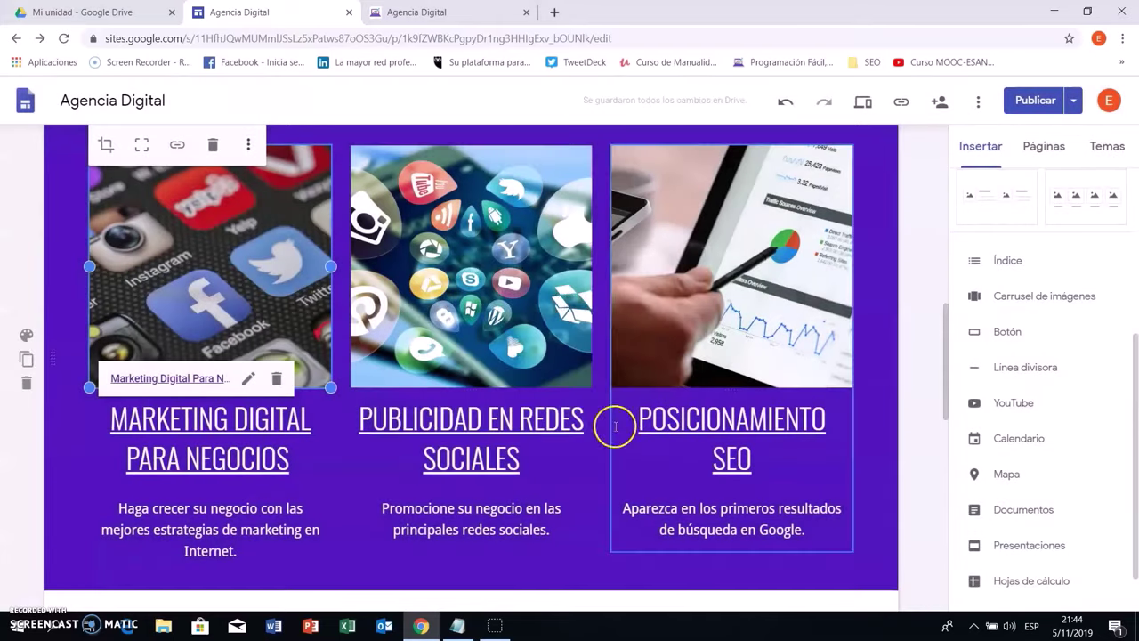
Step: Copy the 'Publicidad en Redes Sociales' heading into the social media image's alt text
left_click(526, 455)
left_click_drag(525, 456, 364, 421)
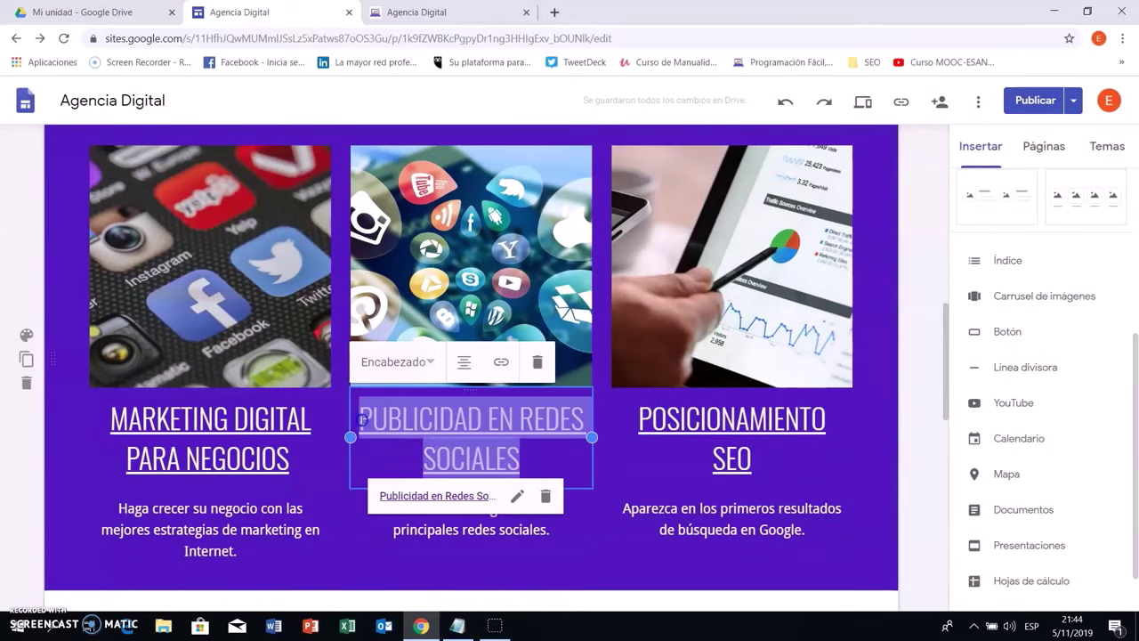
right_click(361, 421)
left_click(450, 241)
left_click(451, 244)
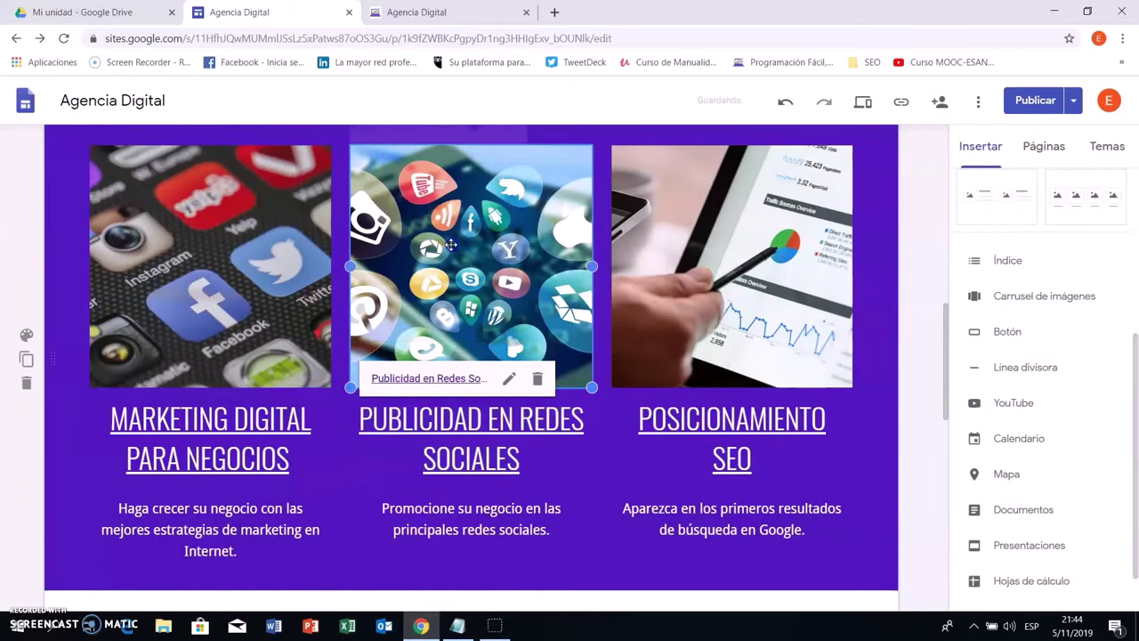
left_click(512, 140)
mouse_move(530, 168)
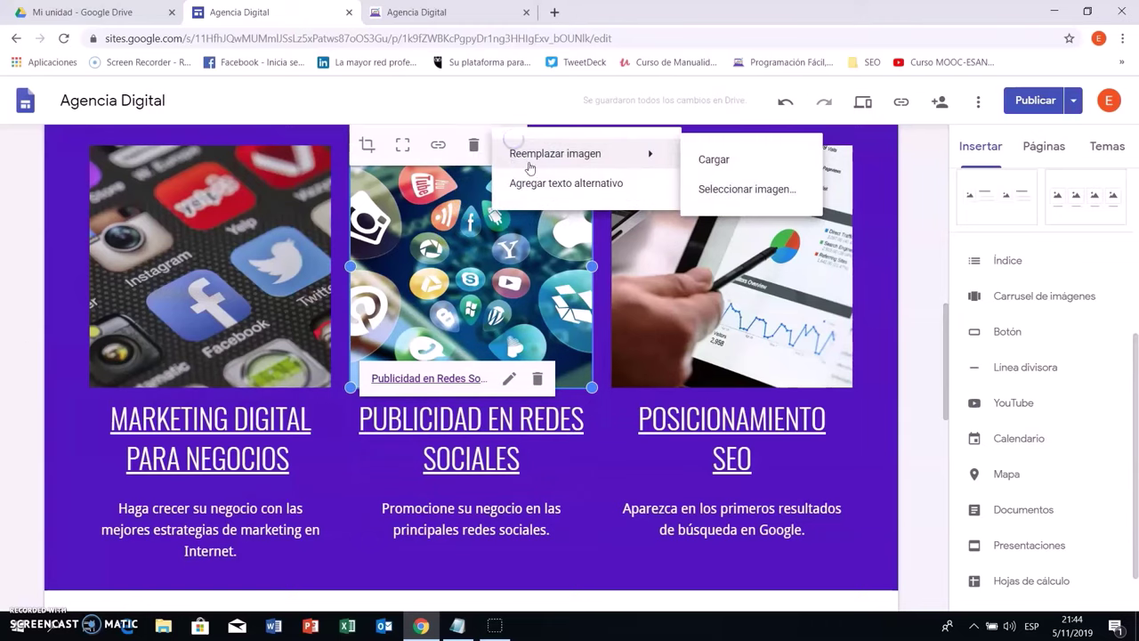
left_click(562, 183)
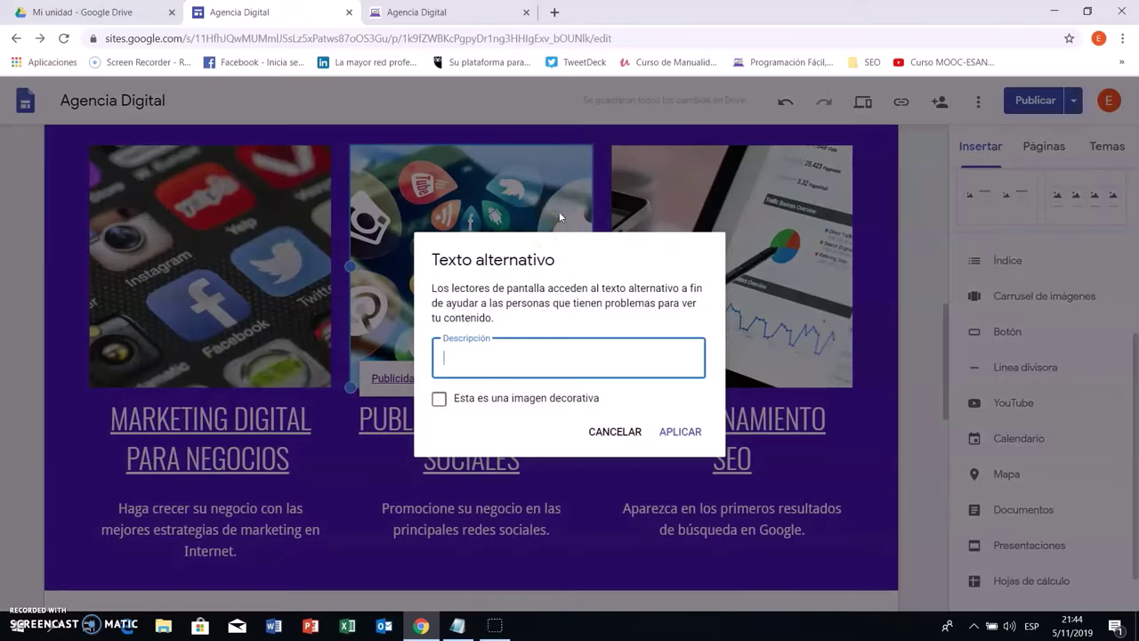
right_click(527, 362)
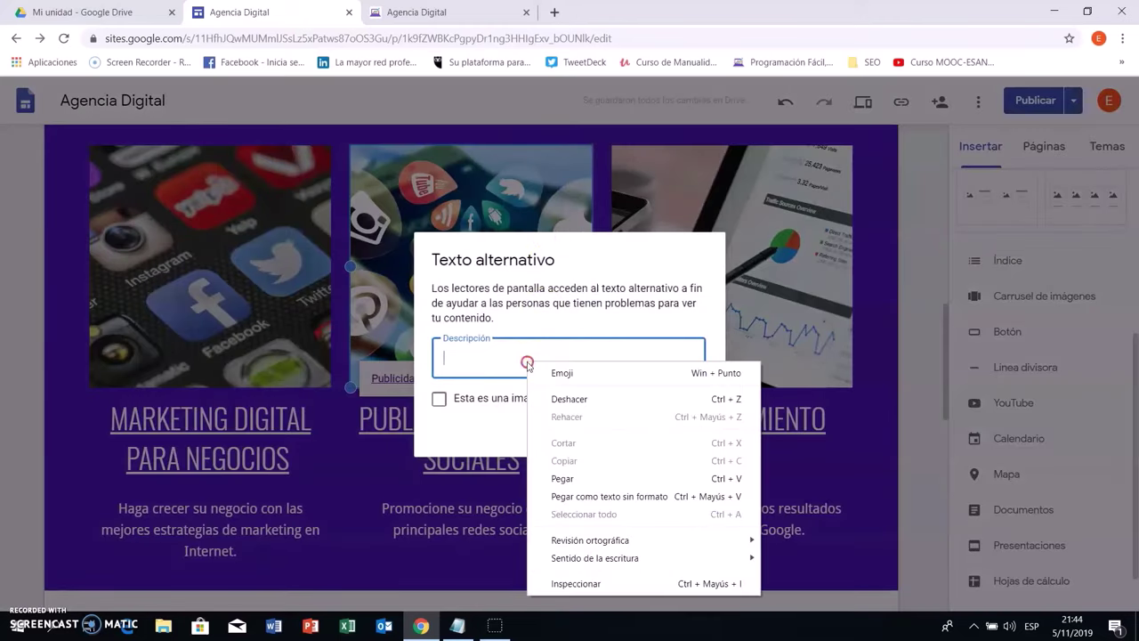
left_click(569, 476)
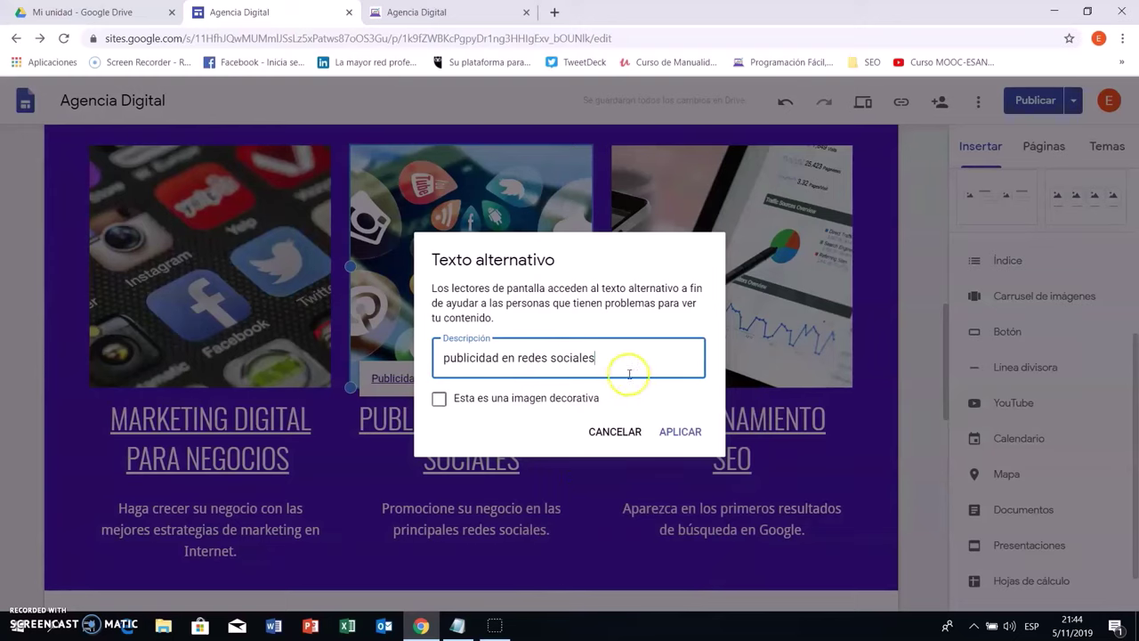
left_click(678, 433)
Step: Copy the 'Posicionamiento SEO' heading into the chart image's alt text
left_click(751, 445)
left_click_drag(752, 445, 645, 427)
right_click(643, 427)
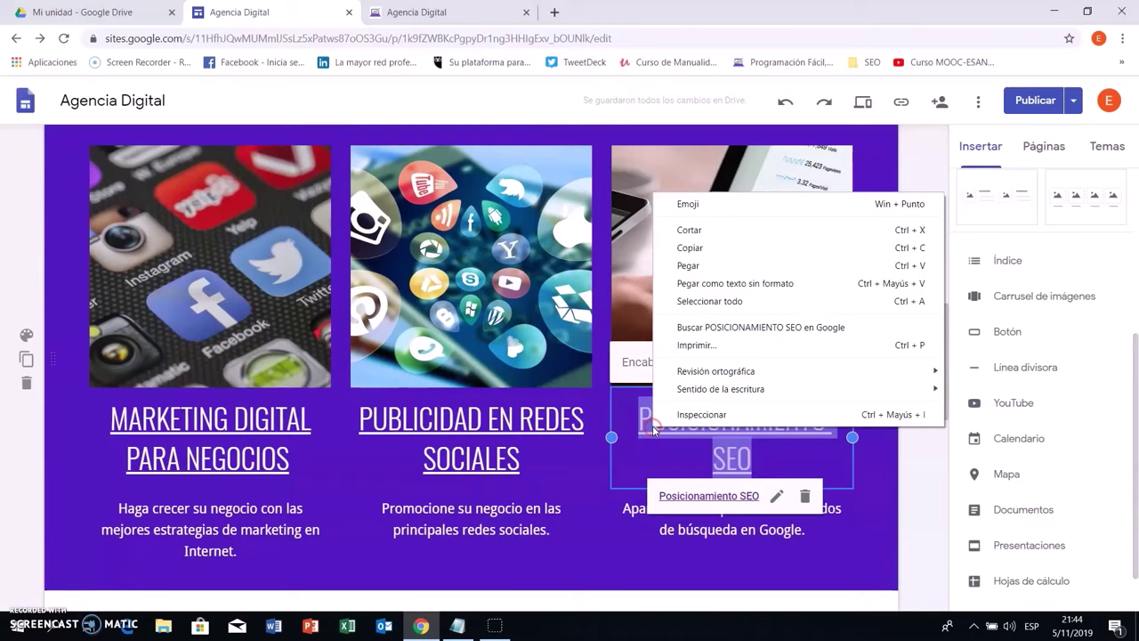
left_click(717, 247)
left_click(714, 247)
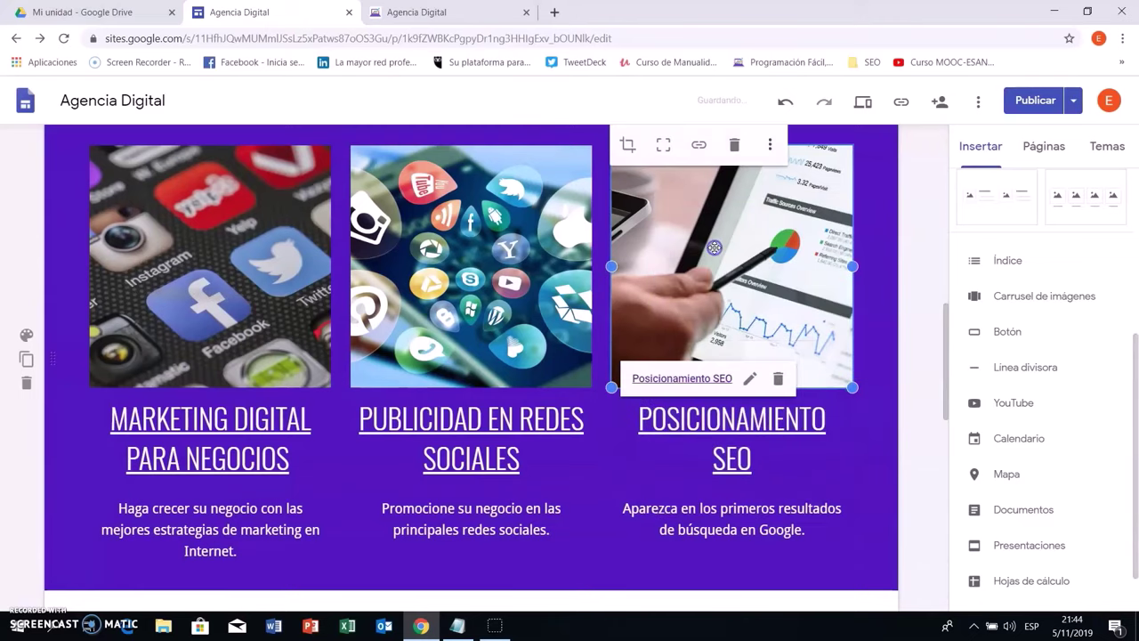
left_click(770, 144)
left_click(786, 187)
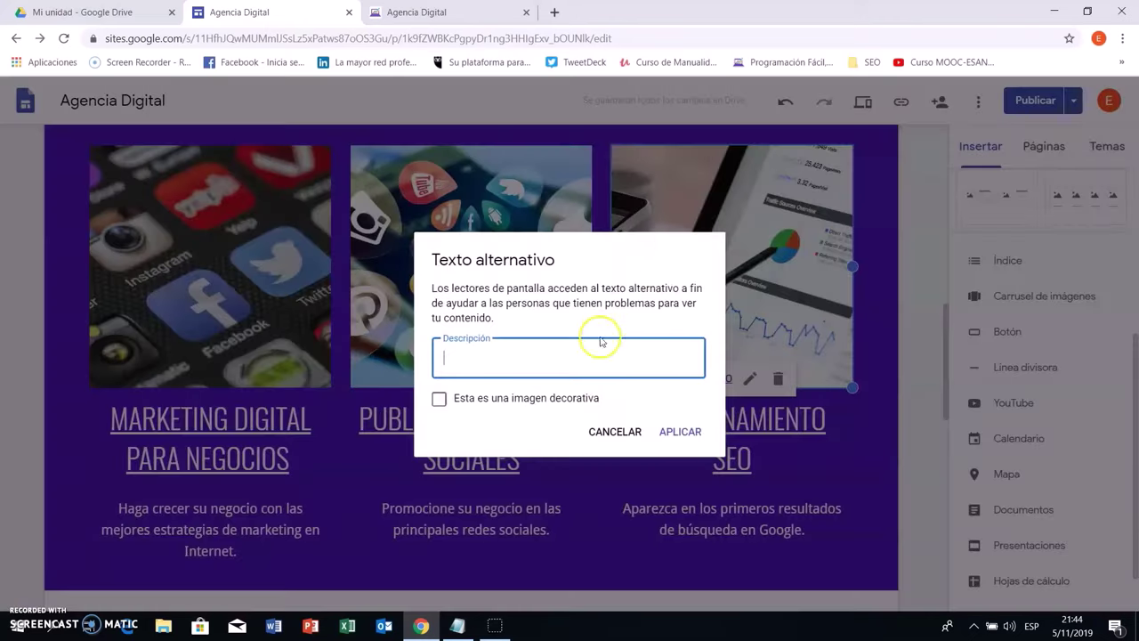
right_click(563, 359)
left_click(596, 471)
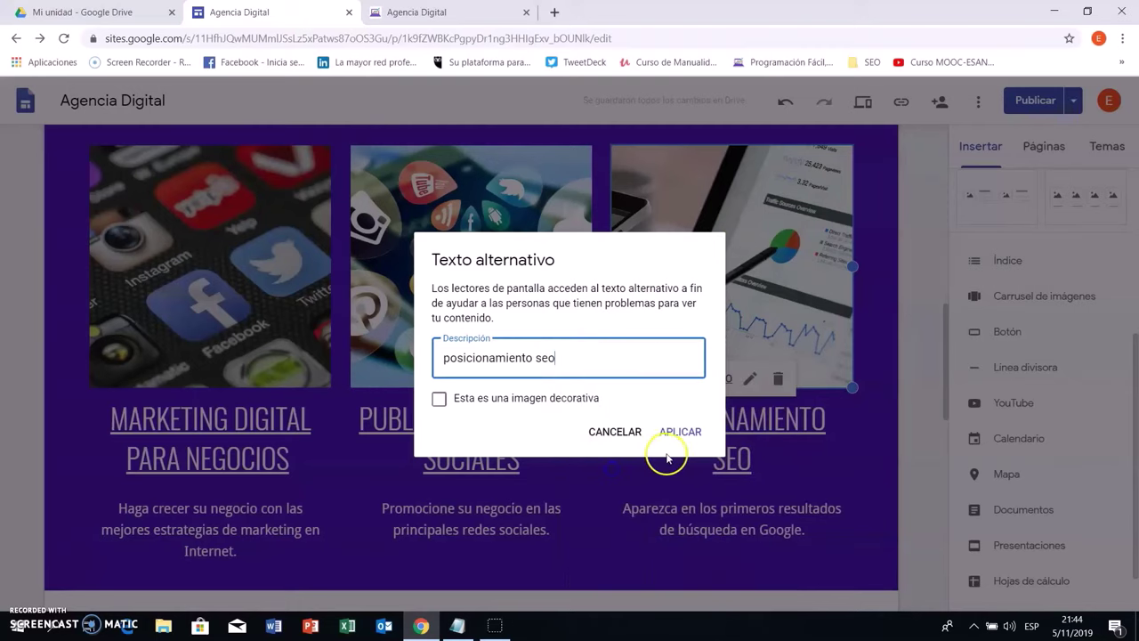
left_click(680, 431)
scroll(625, 374, "down", 5)
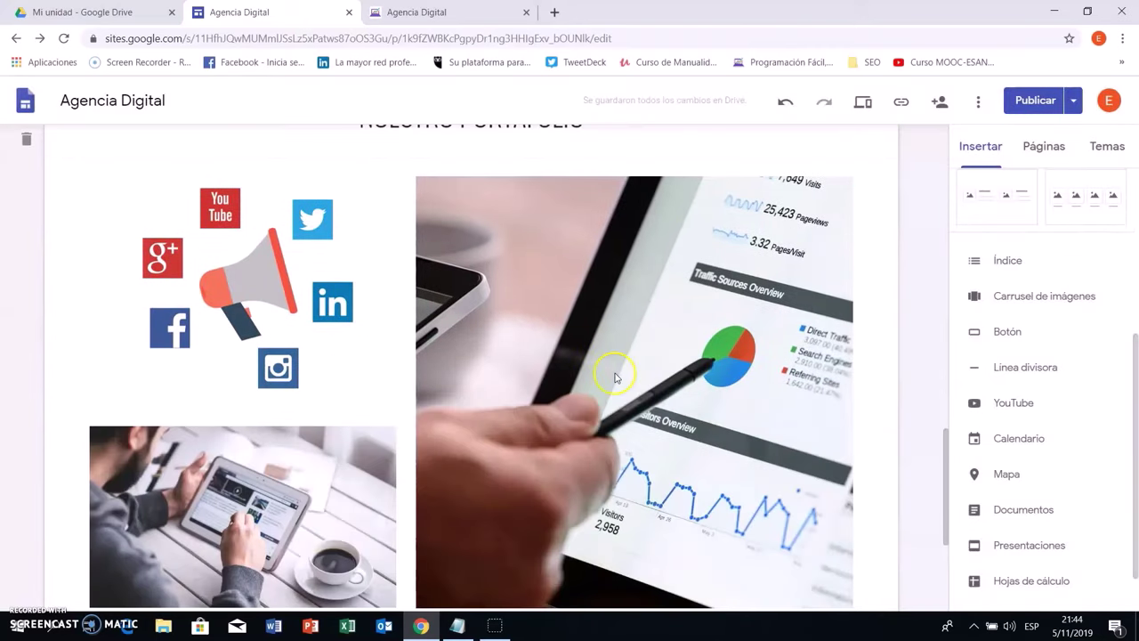
Step: Give the social media icons portfolio image the alt text 'redes sociales'
scroll(614, 372, "up", 1)
left_click(262, 337)
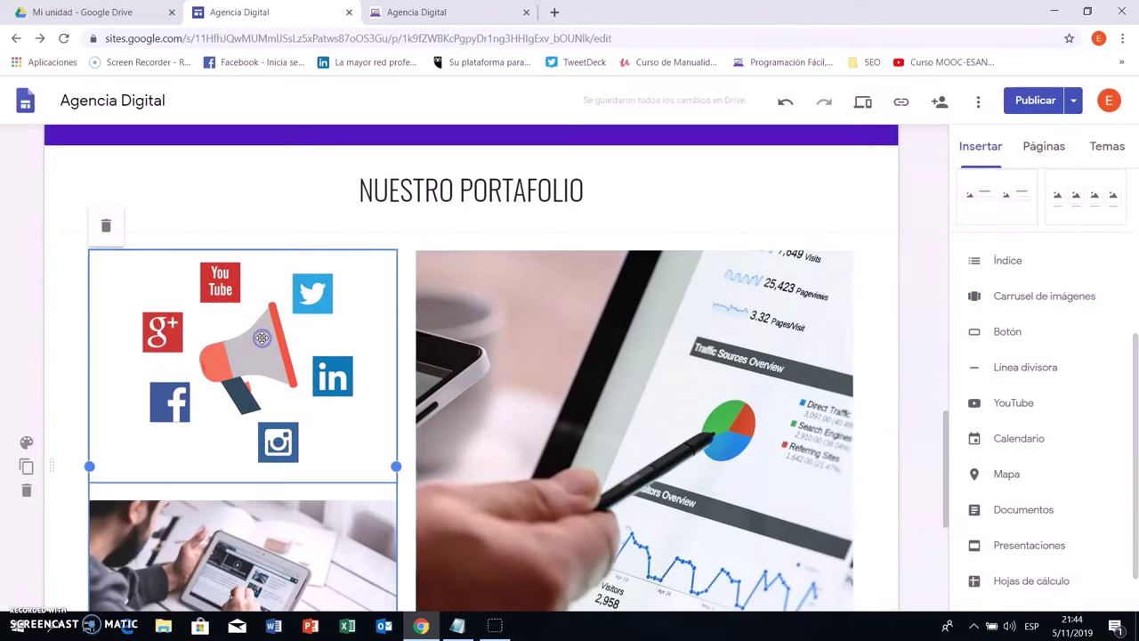
scroll(330, 347, "down", 2)
left_click(488, 330)
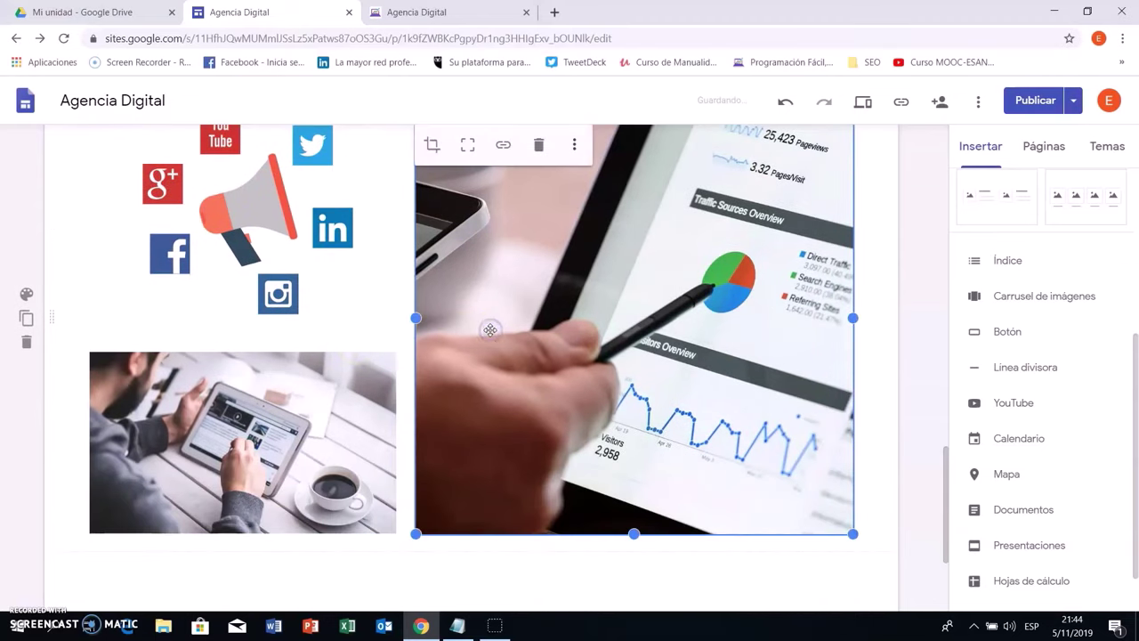
left_click(319, 401)
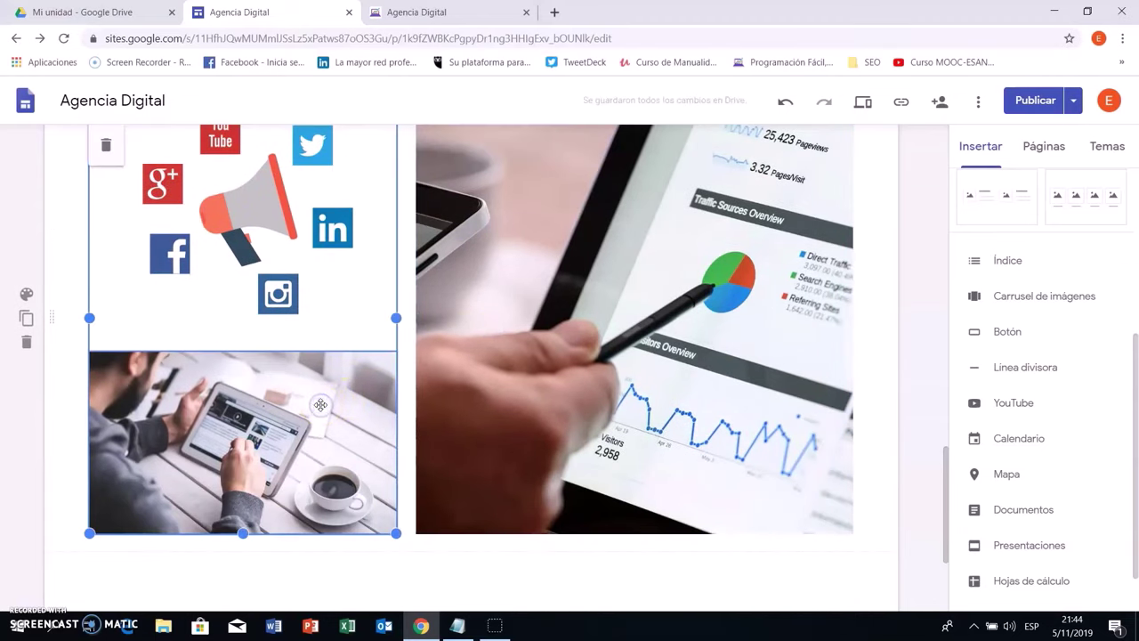
scroll(322, 409, "up", 1)
left_click(334, 385)
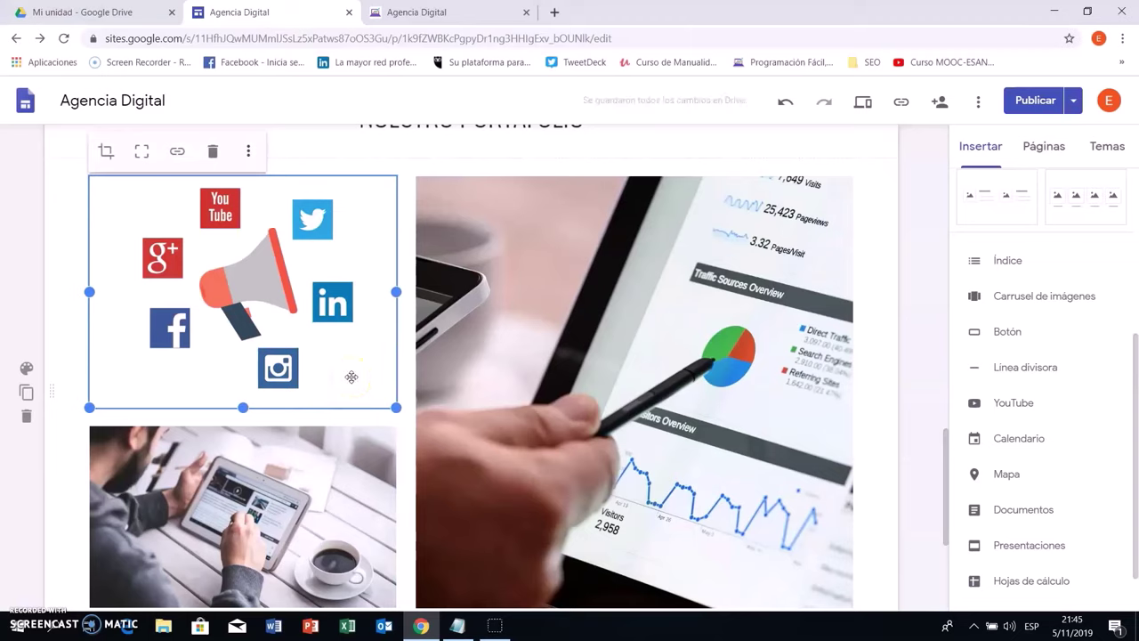
left_click(248, 151)
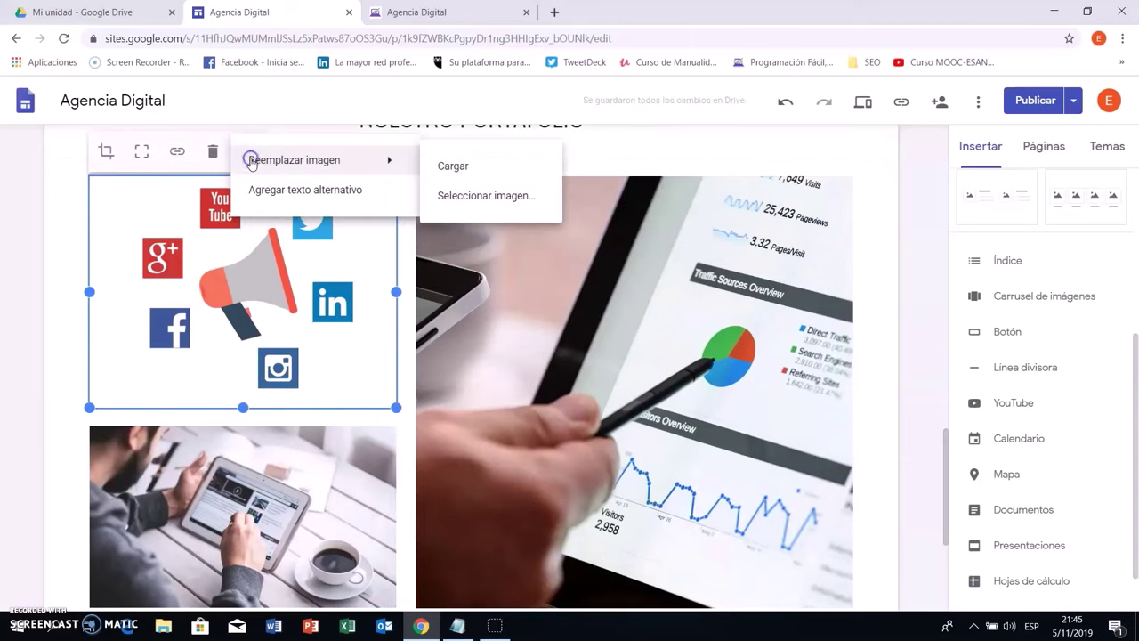
left_click(296, 193)
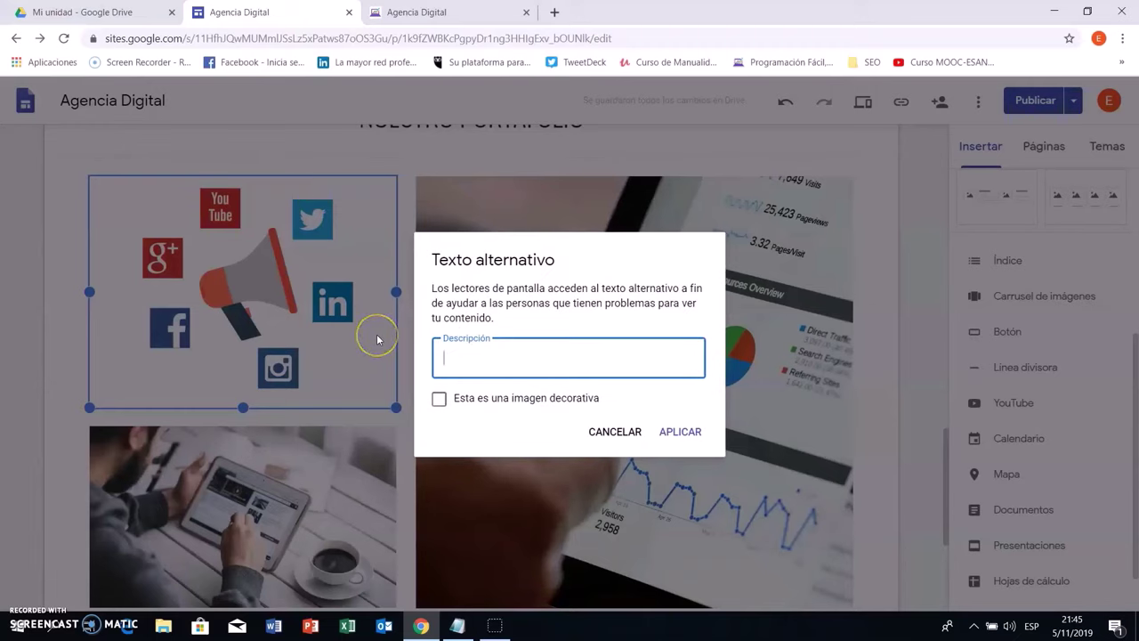
type("redes sociales")
left_click(523, 347)
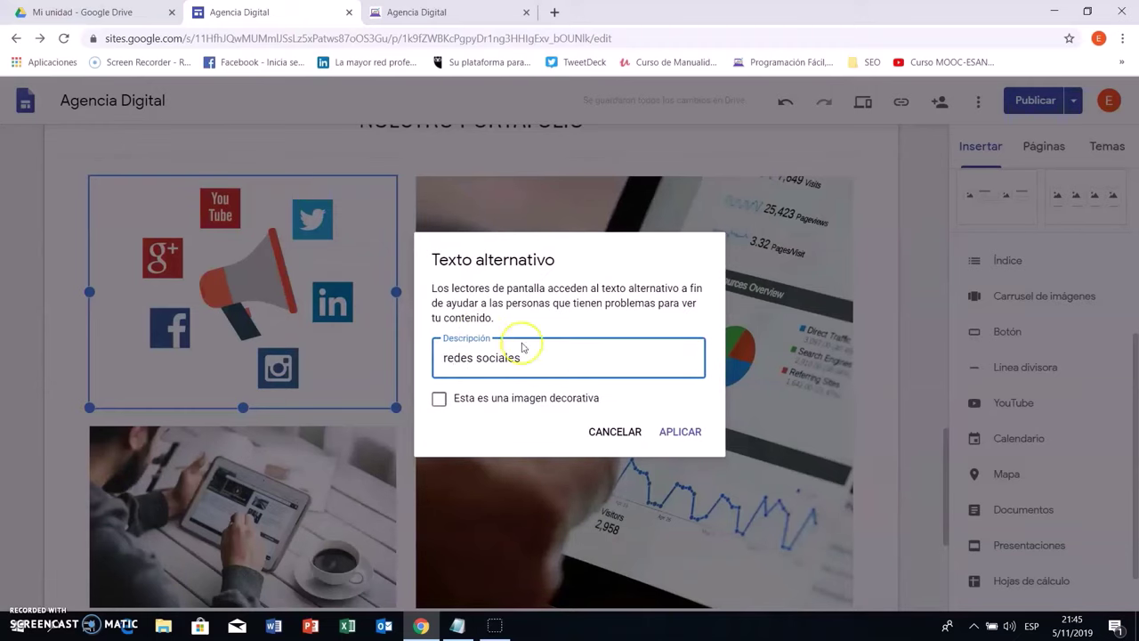
left_click(667, 431)
Step: Give the tablet and coffee photo the alt text 'publicidad en redes sociales'
scroll(344, 408, "down", 2)
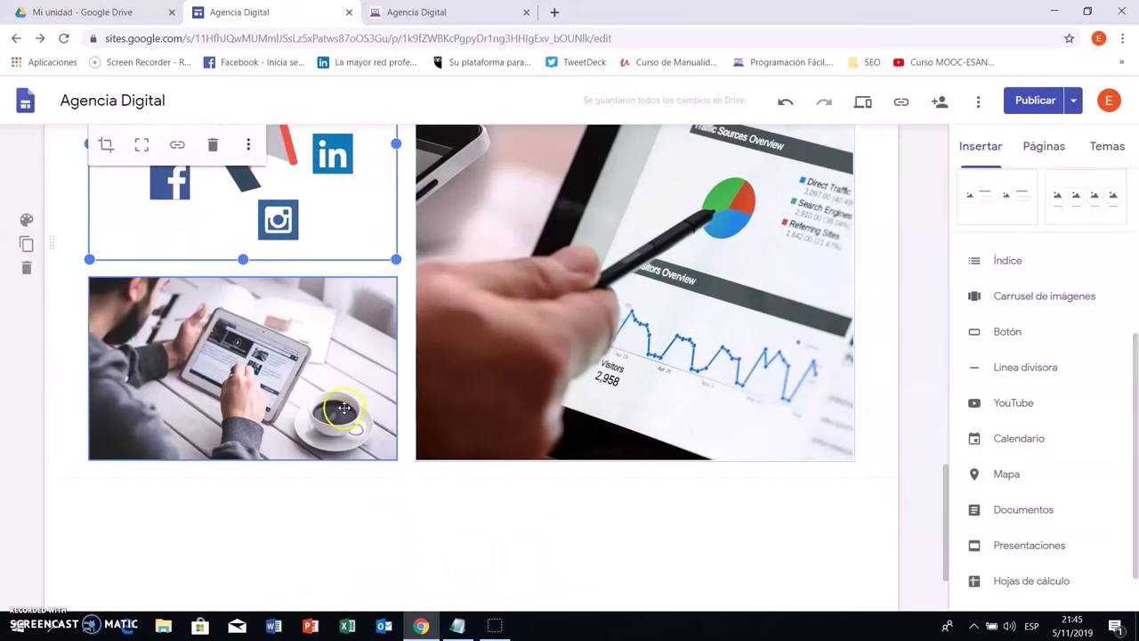
left_click(344, 407)
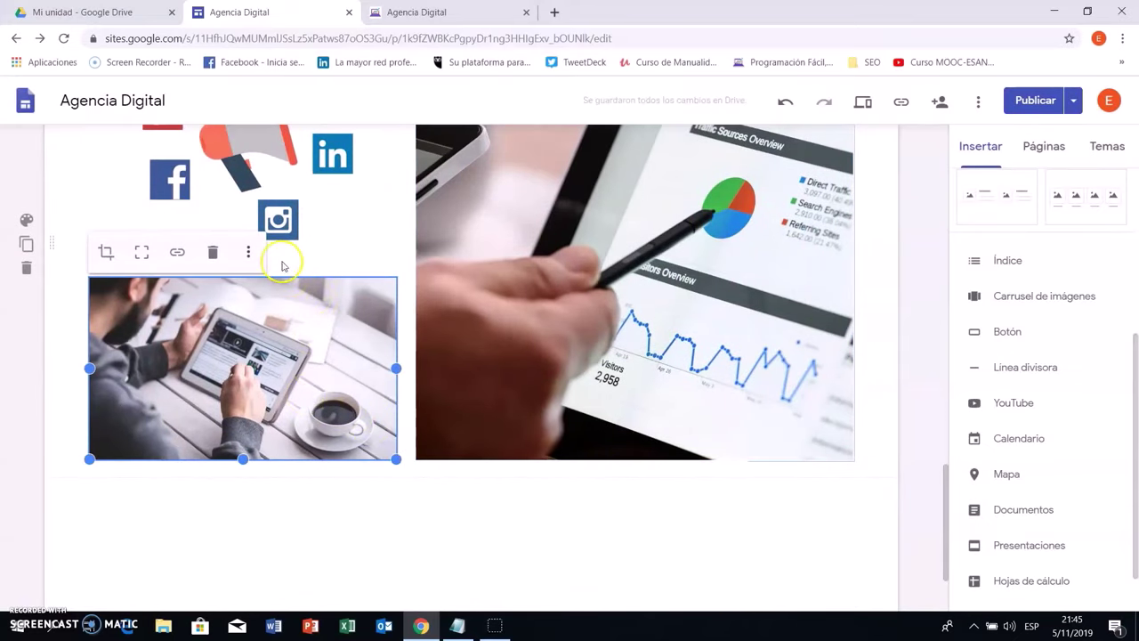
left_click(248, 252)
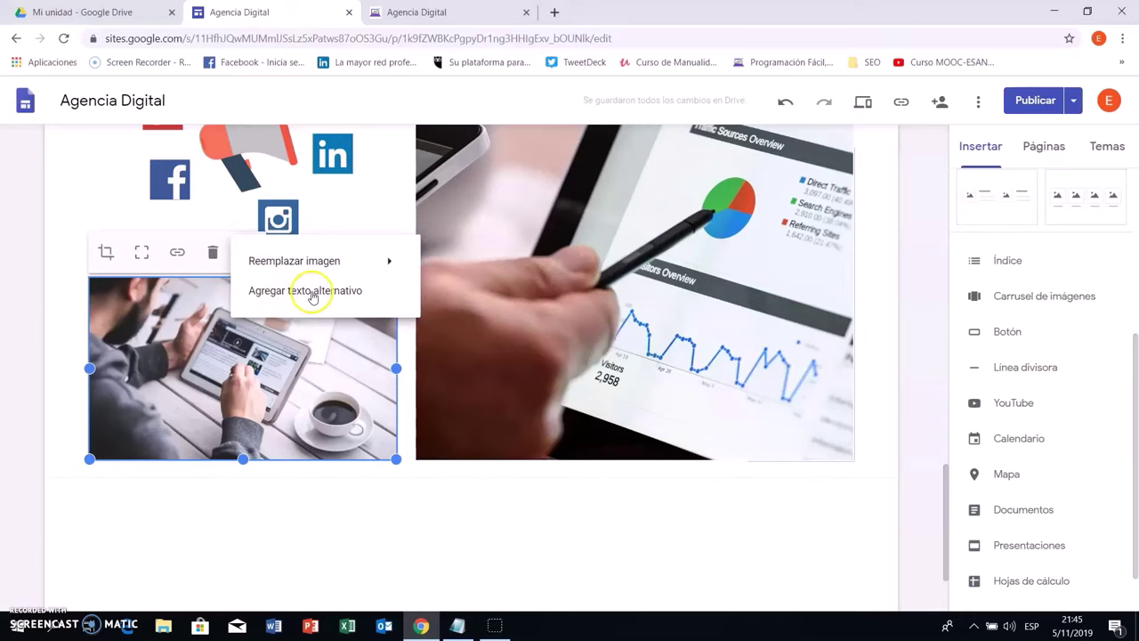
left_click(311, 292)
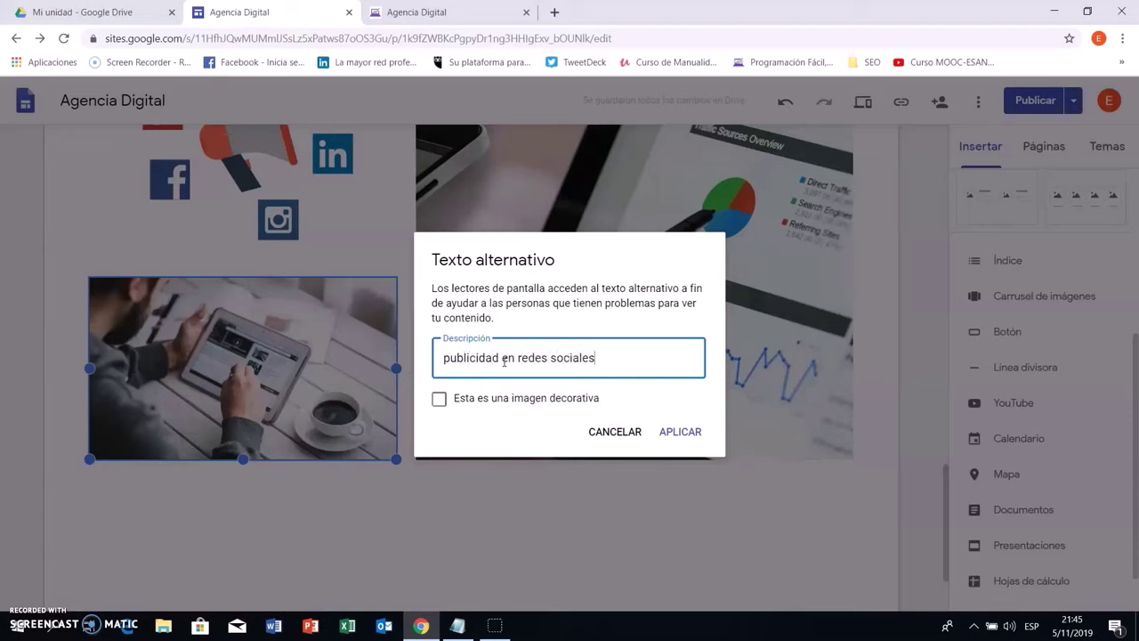
left_click(681, 431)
Step: Give the portfolio chart image the alt text 'posicionamiento seo'
left_click(676, 328)
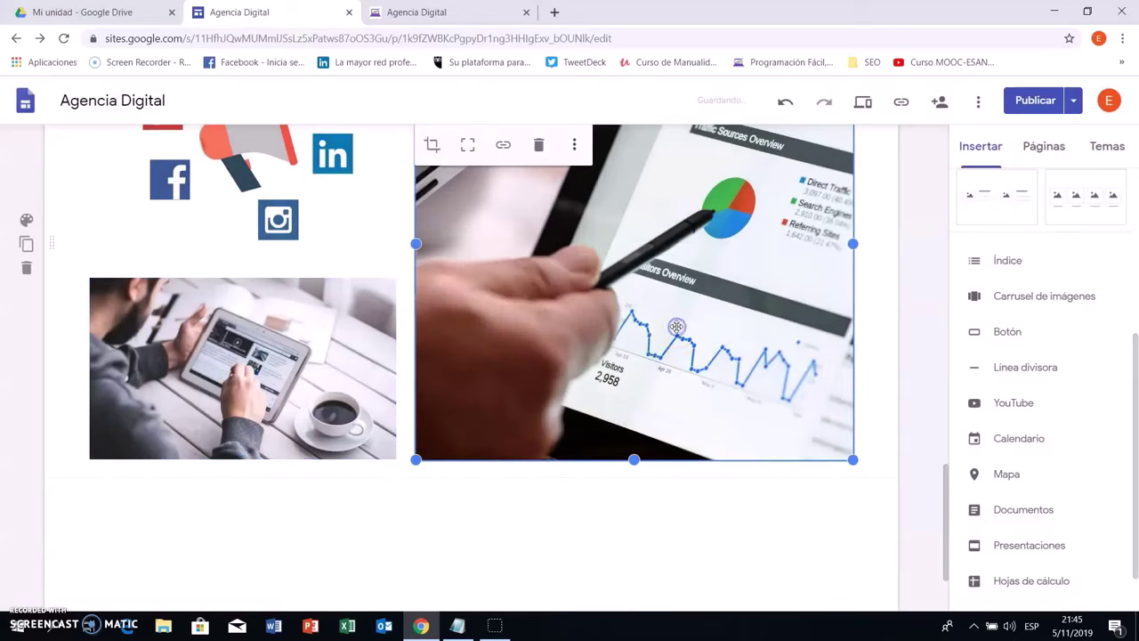
scroll(673, 262, "up", 1)
left_click(576, 144)
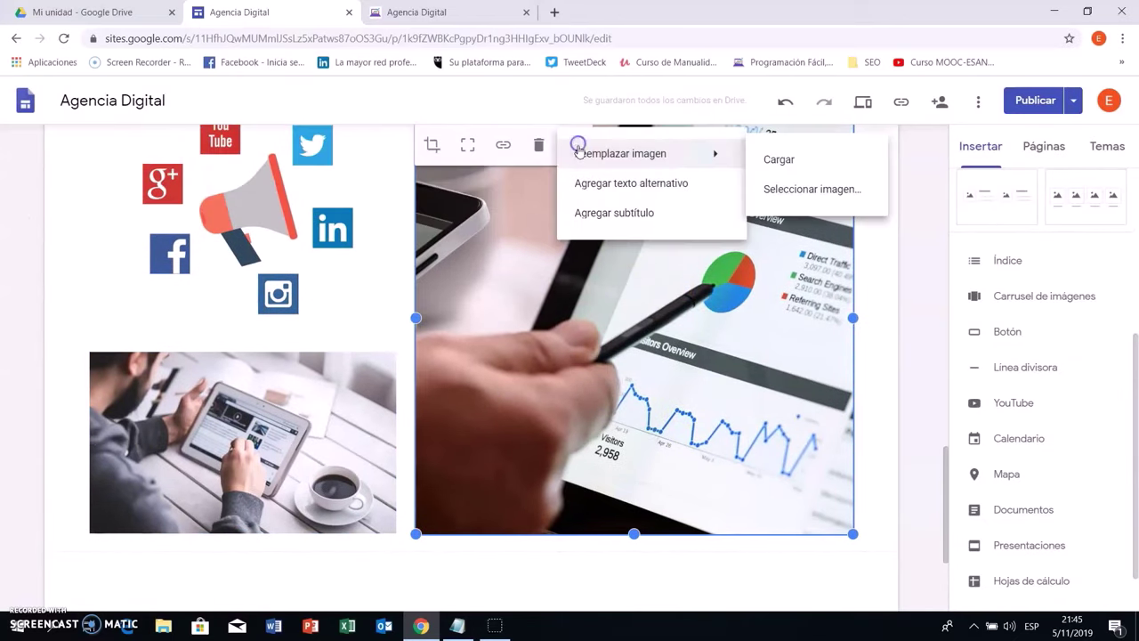
left_click(641, 185)
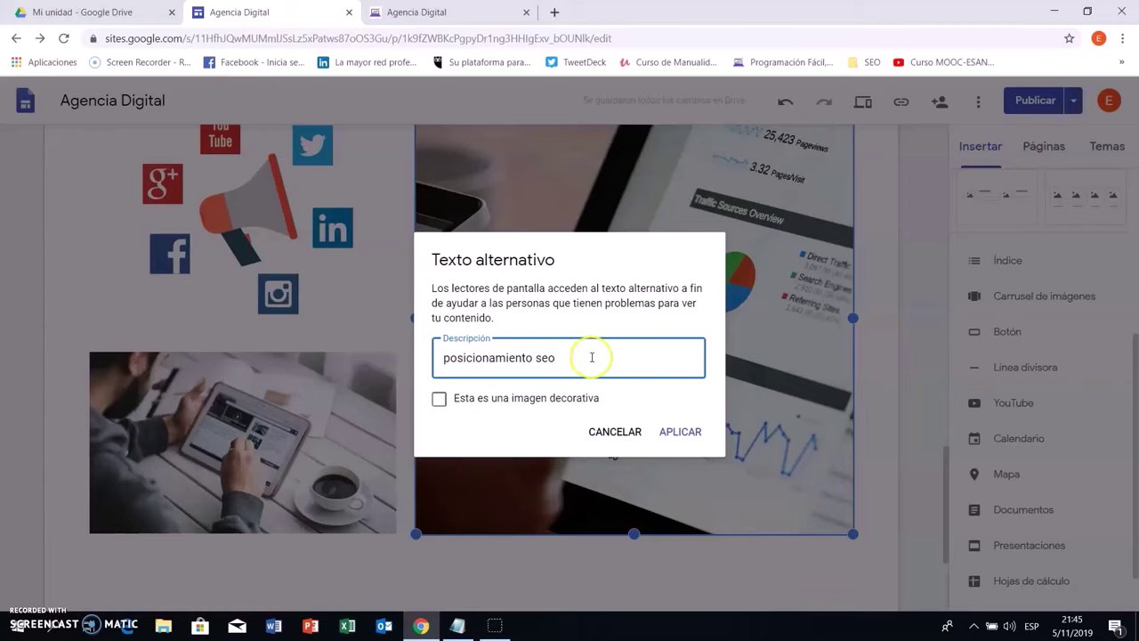
left_click(678, 431)
scroll(678, 426, "down", 2)
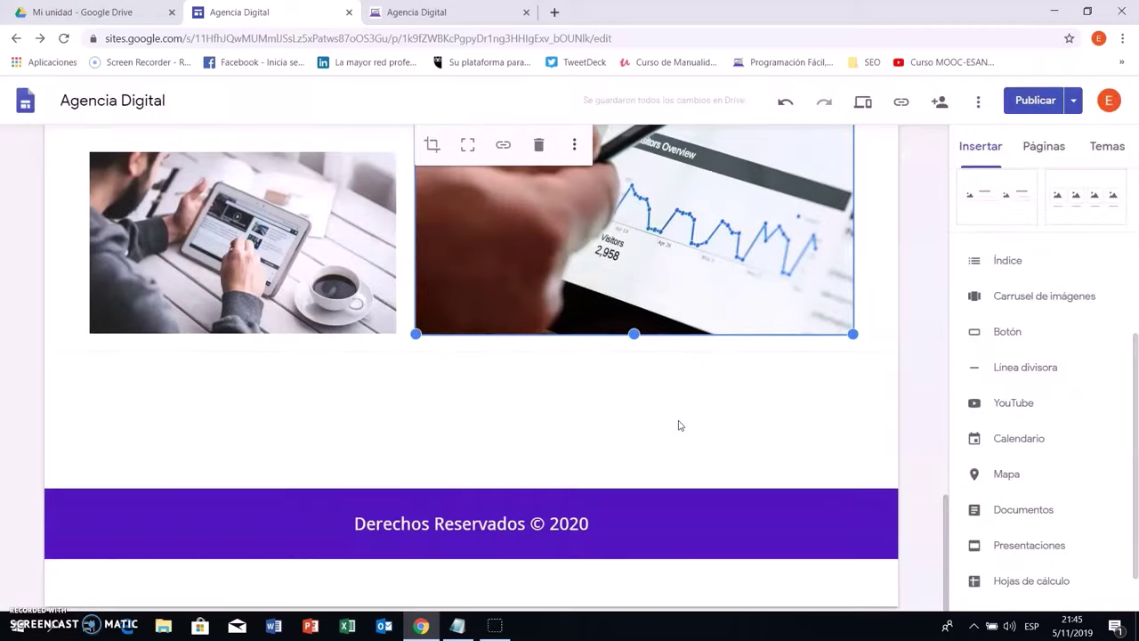
scroll(678, 425, "up", 15)
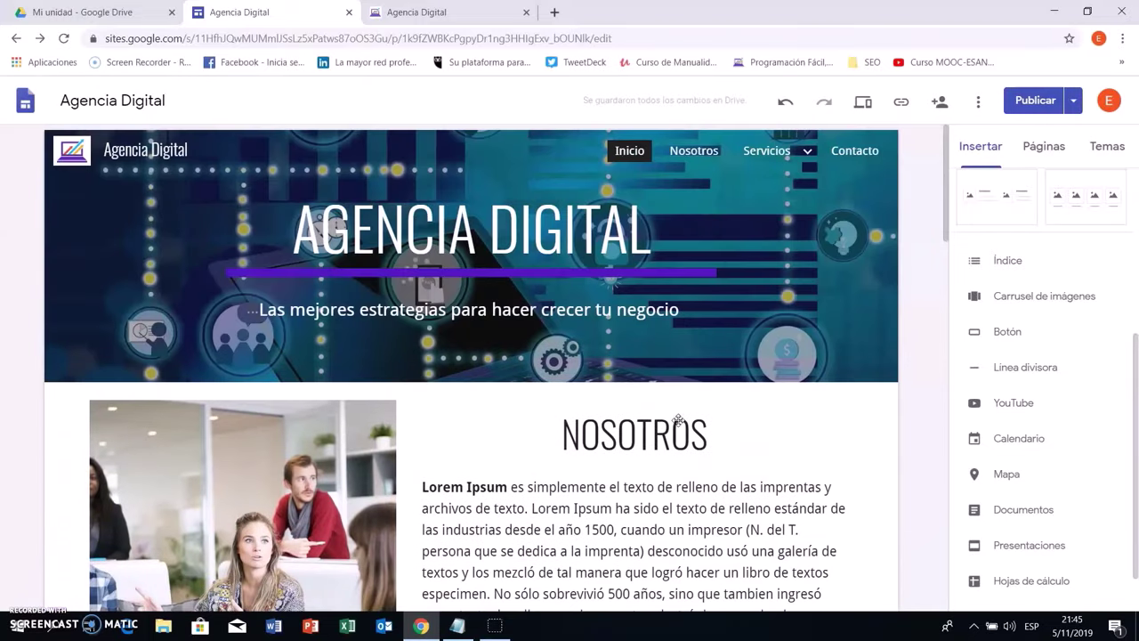
Step: Go to the Nosotros page and open the image carousel's editor
left_click(694, 149)
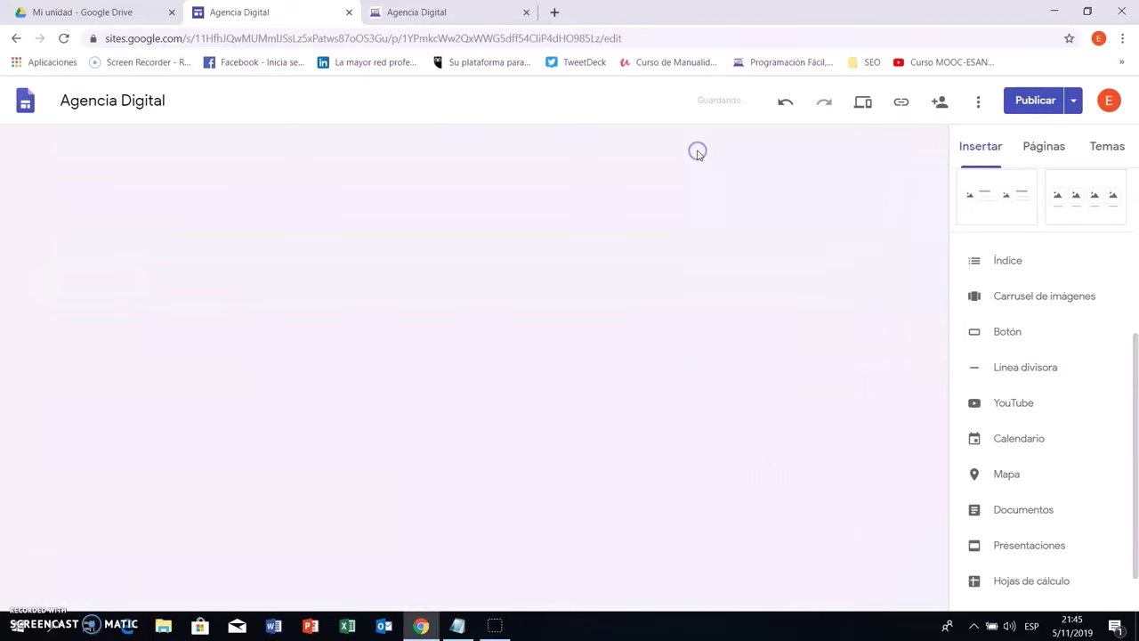
scroll(687, 293, "down", 6)
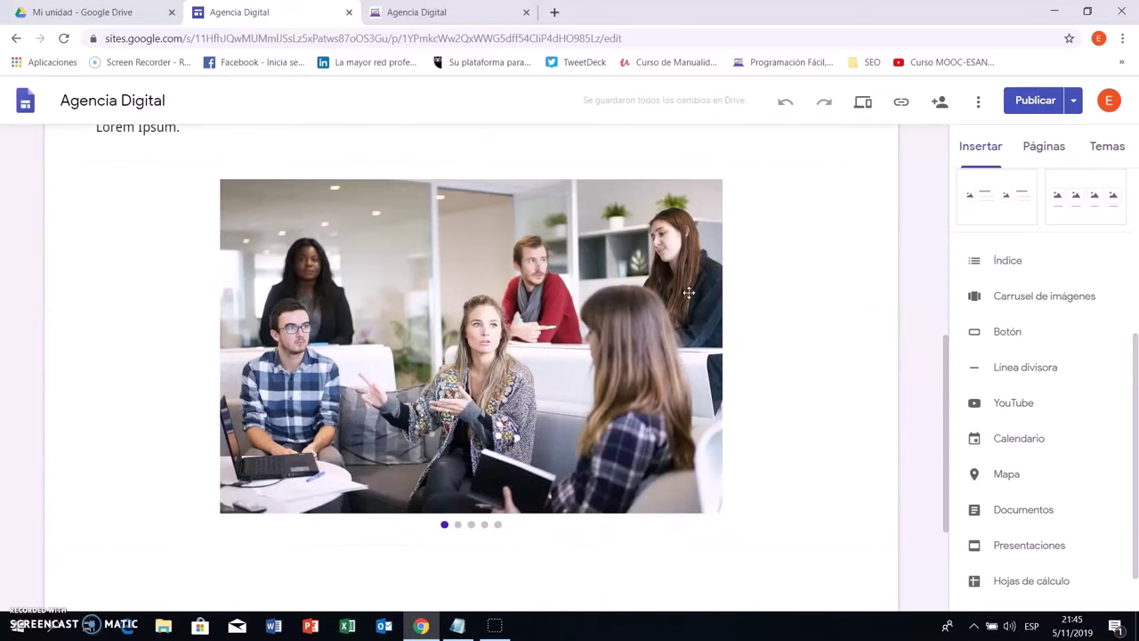
left_click(575, 316)
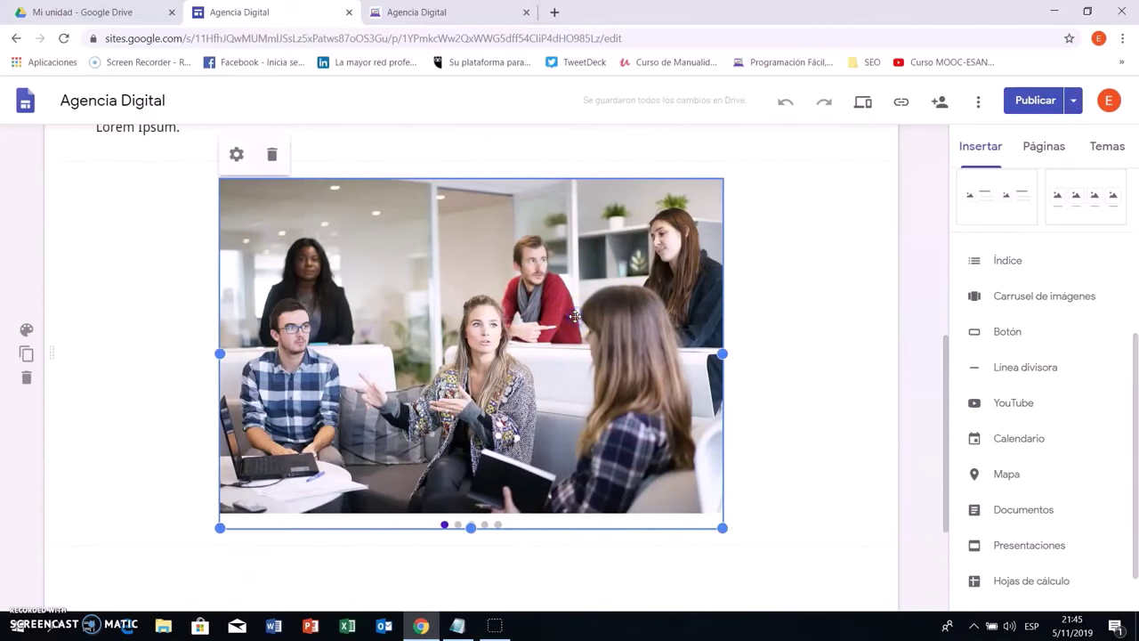
left_click(828, 348)
left_click(554, 351)
scroll(666, 378, "up", 1)
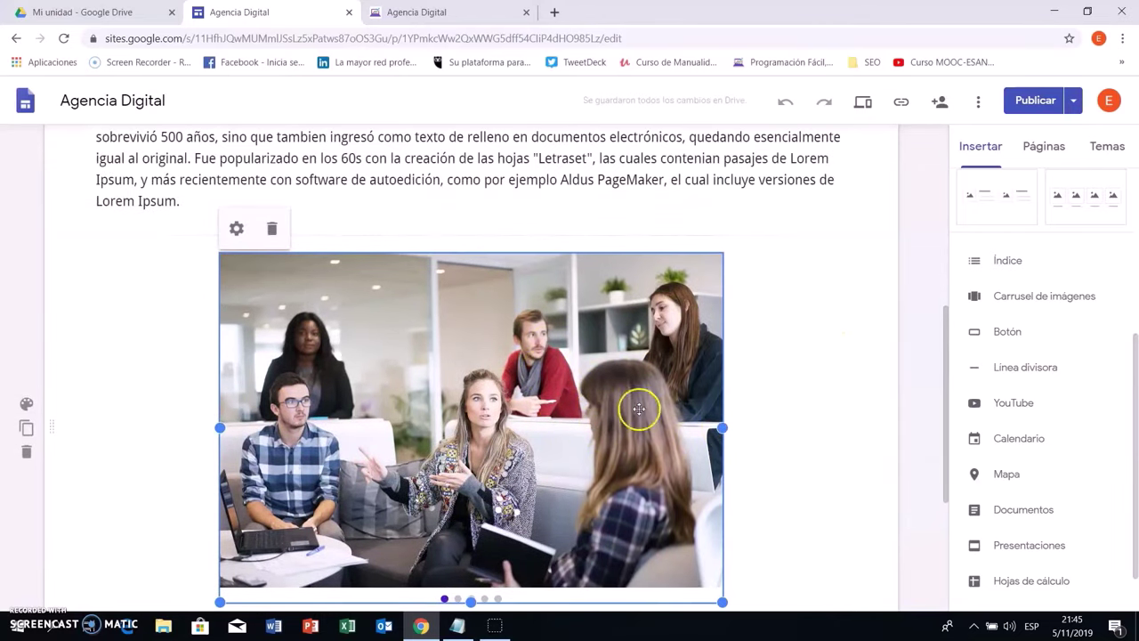
scroll(693, 388, "down", 1)
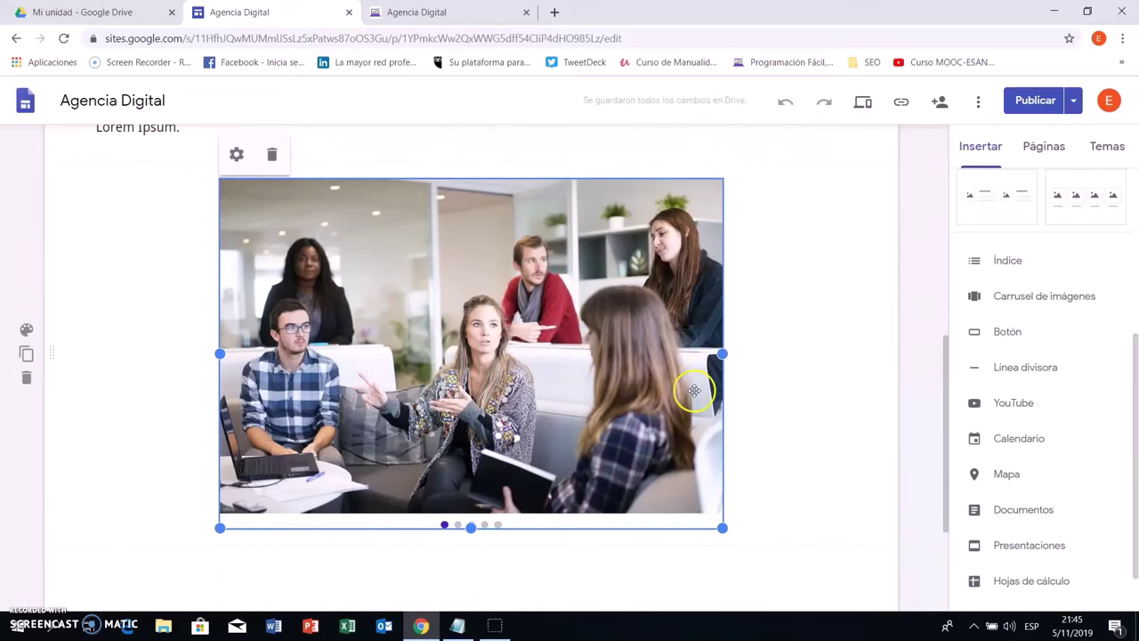
left_click(235, 155)
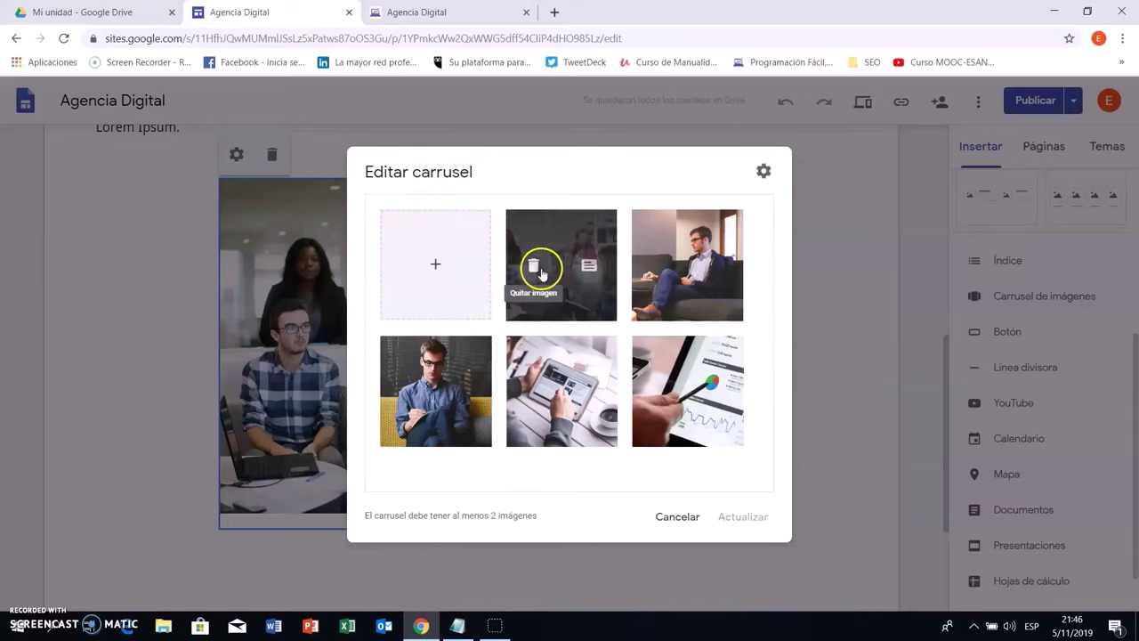
left_click(765, 169)
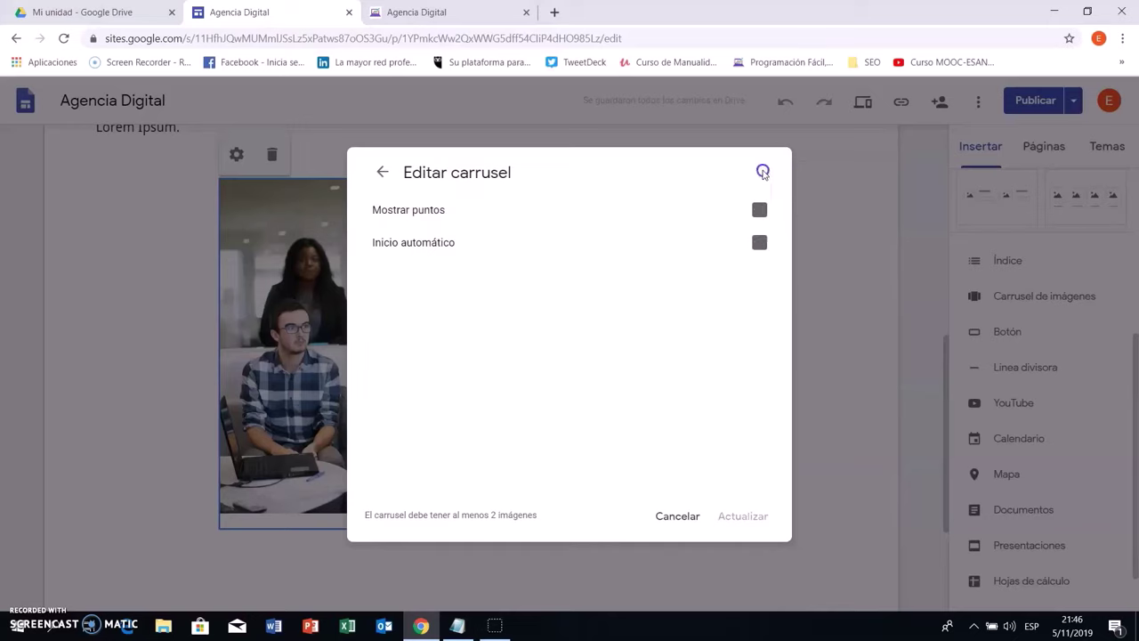
left_click(382, 172)
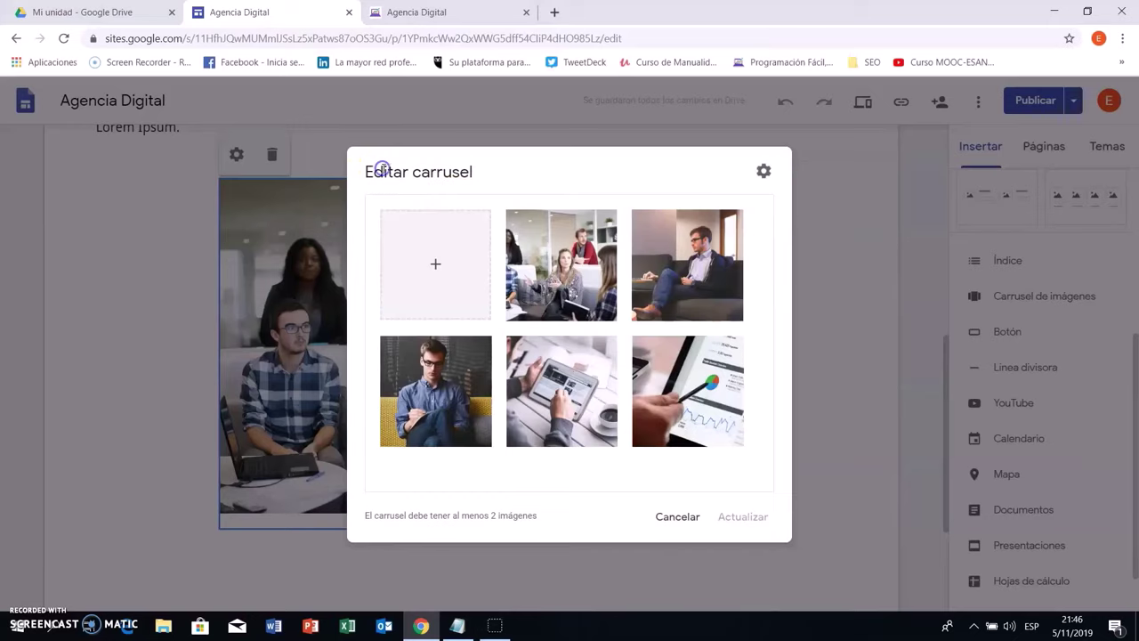
Step: Give the meeting image alt text and the man-on-sofa image 'nuestros especialistas'
mouse_move(592, 241)
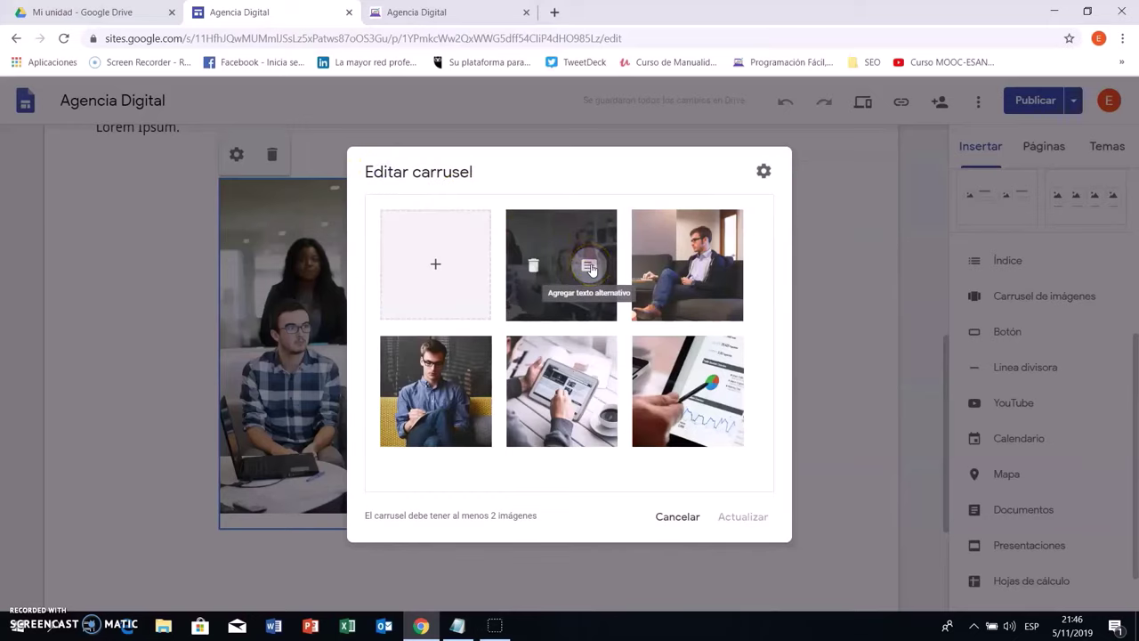
left_click(590, 267)
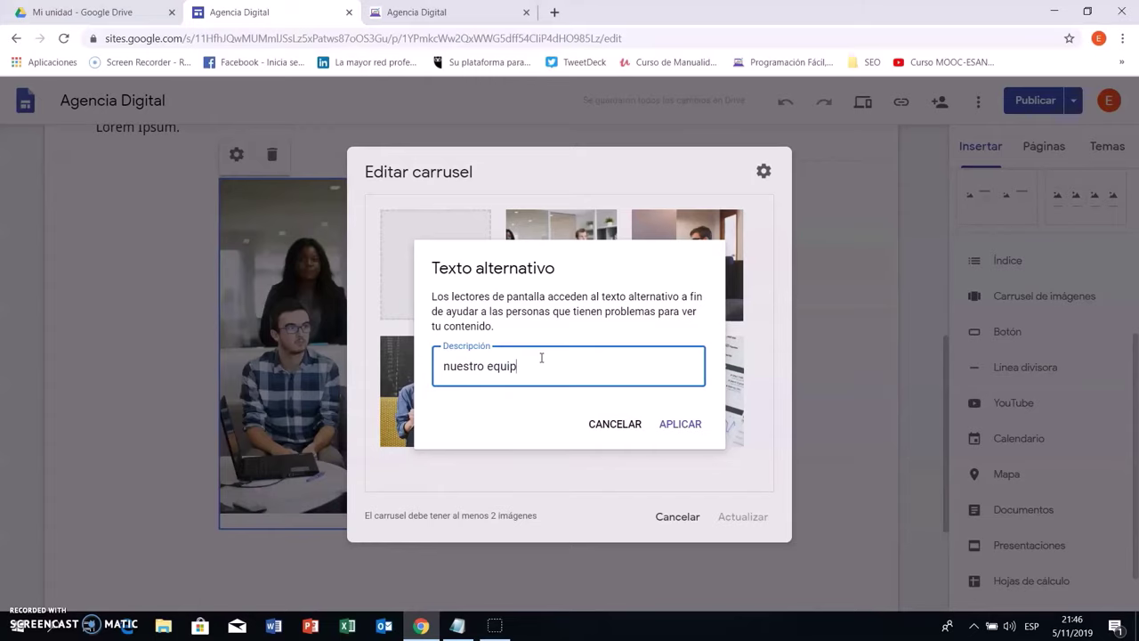
left_click_drag(541, 370, 368, 374)
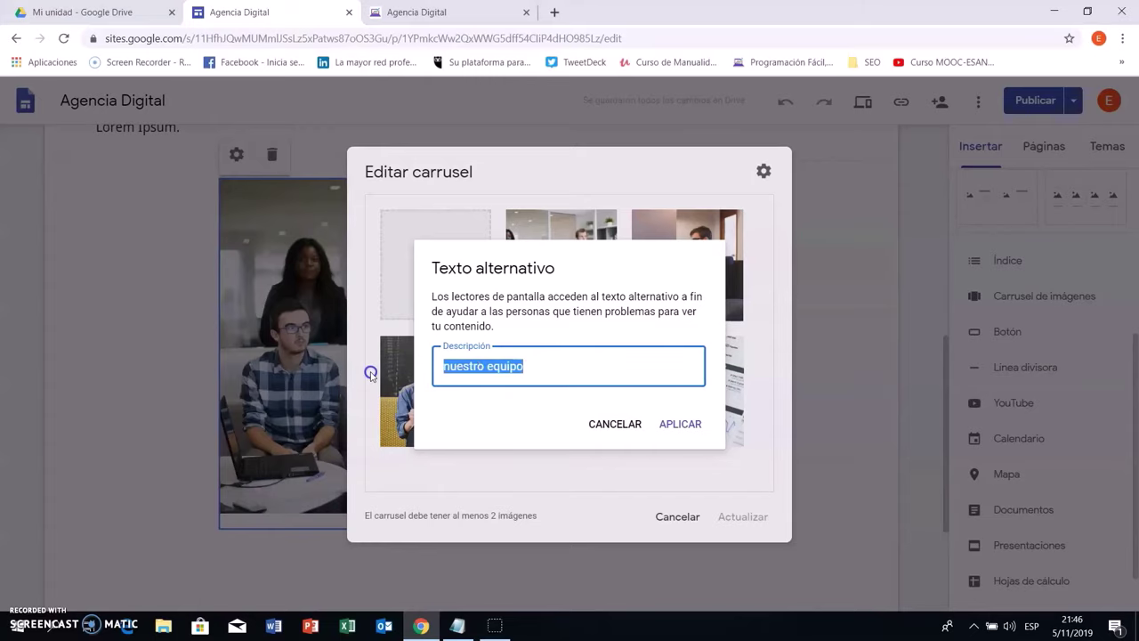
left_click(686, 427)
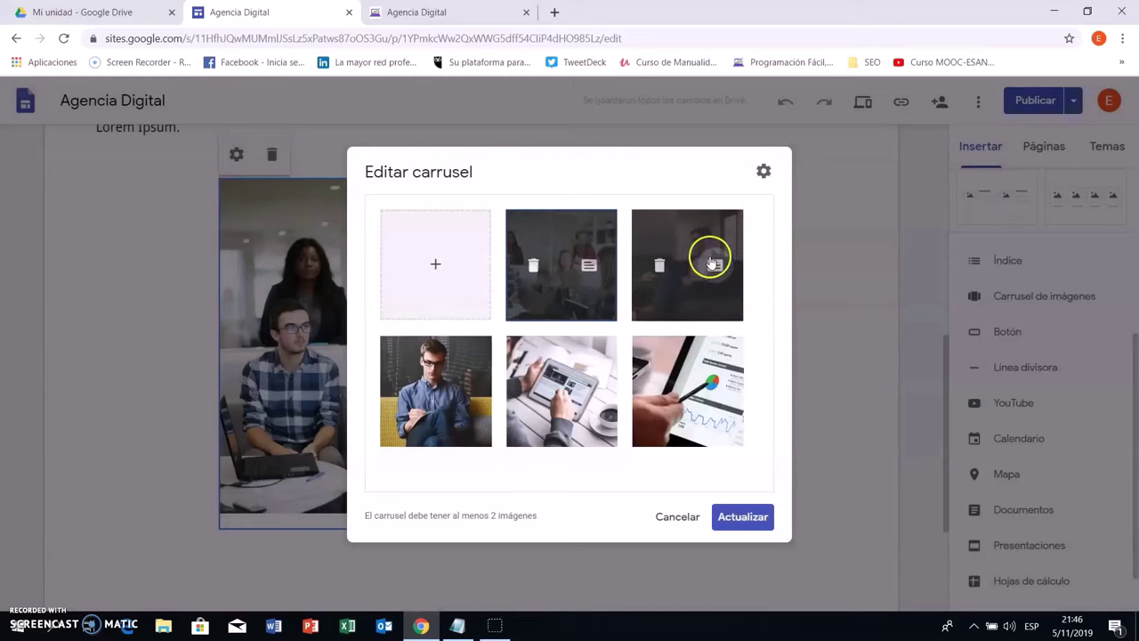
left_click(715, 262)
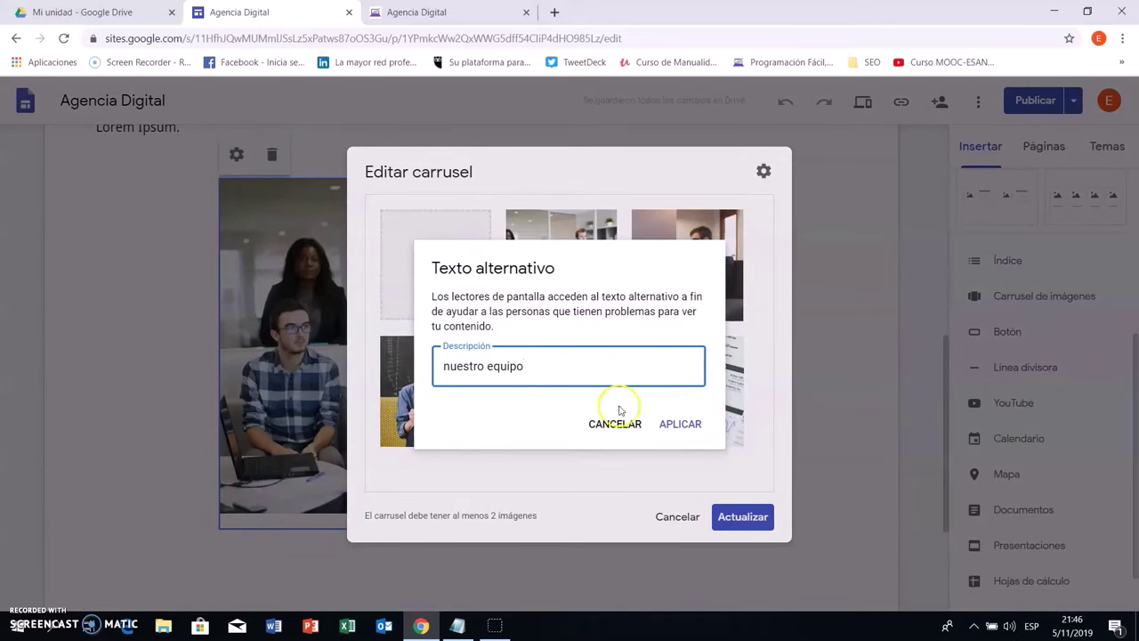
left_click_drag(539, 368, 483, 365)
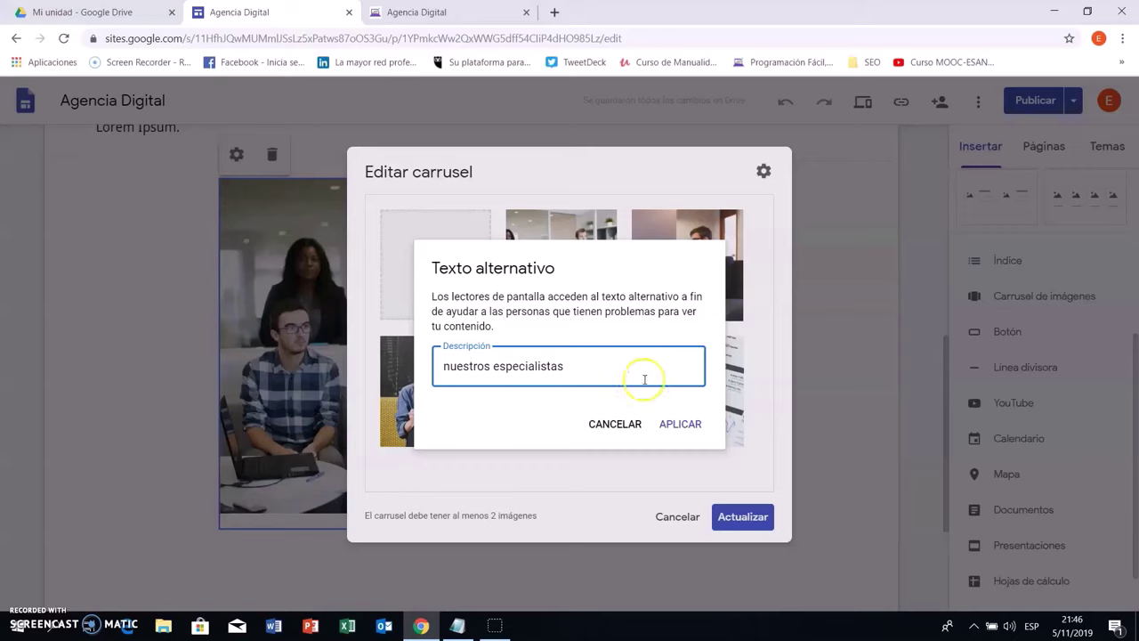
left_click(682, 425)
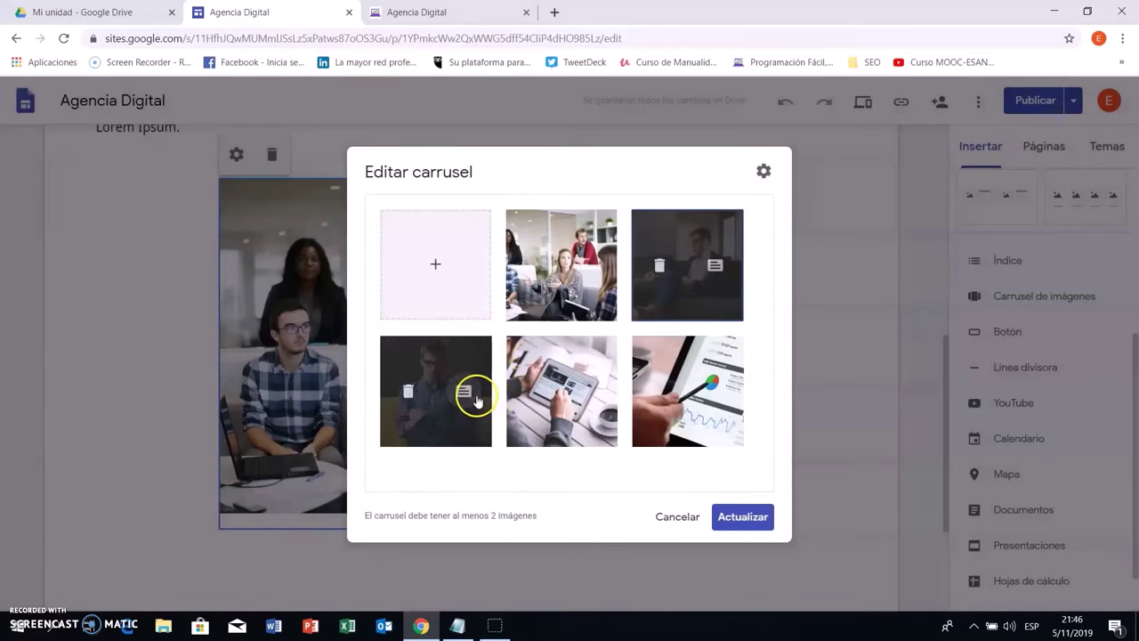
Step: Add alt text to the man-on-yellow, tablet and chart images, then update the carousel
left_click(463, 392)
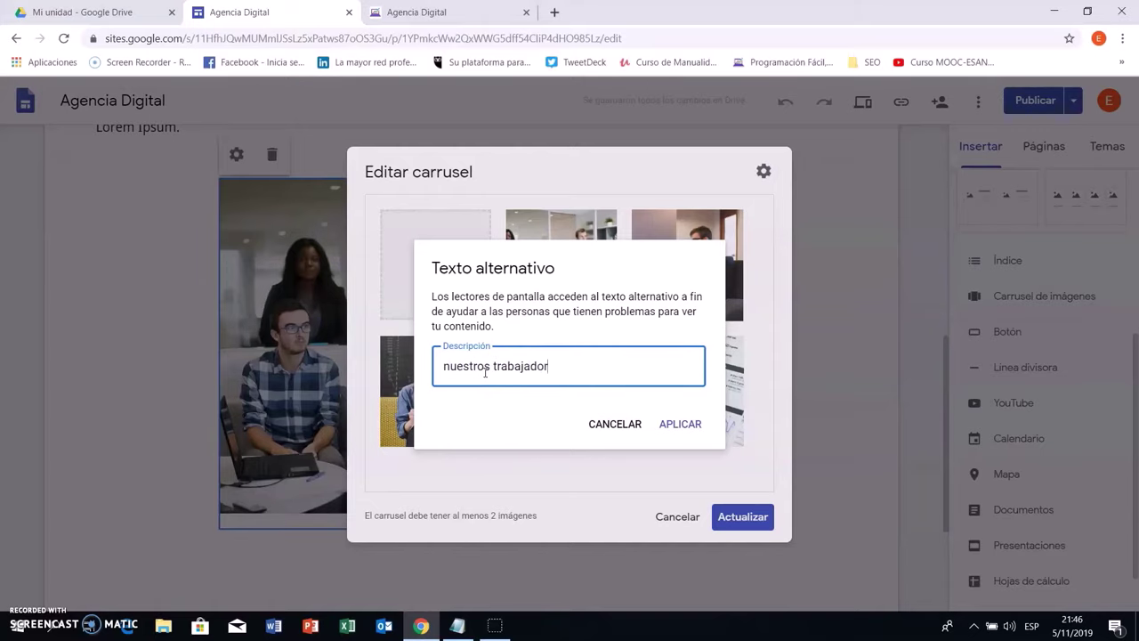
left_click(681, 423)
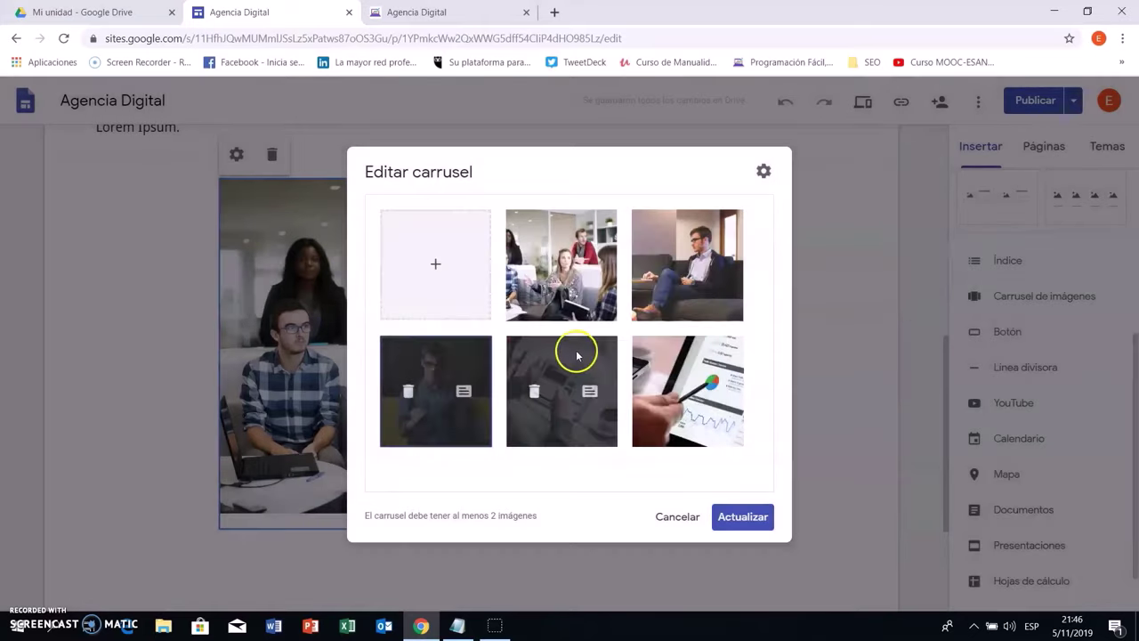
left_click(588, 391)
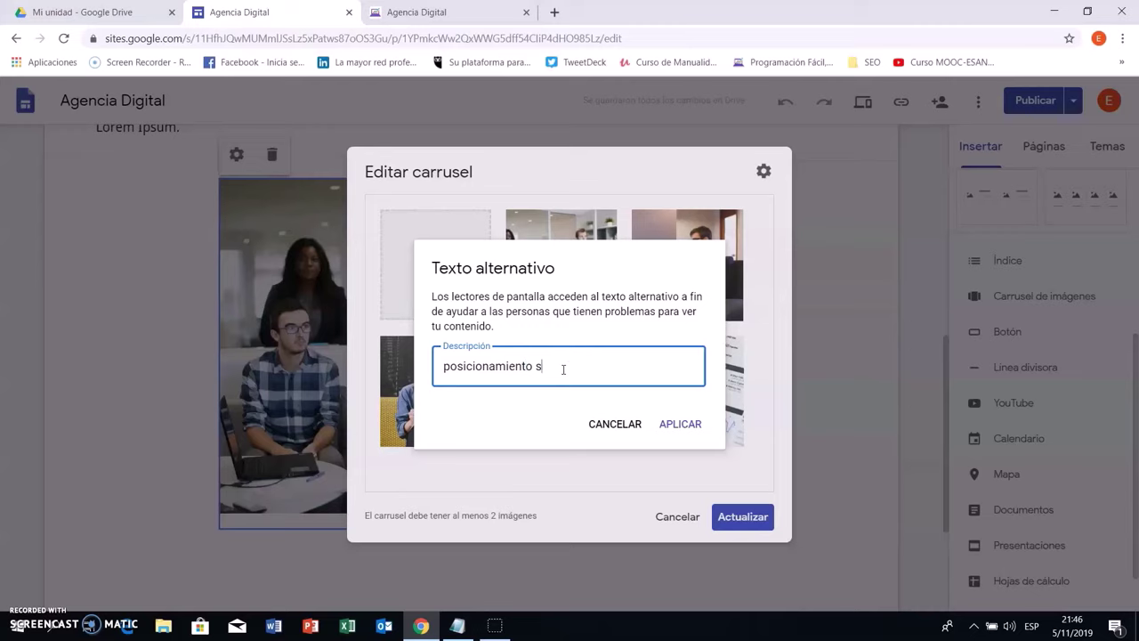
left_click(680, 423)
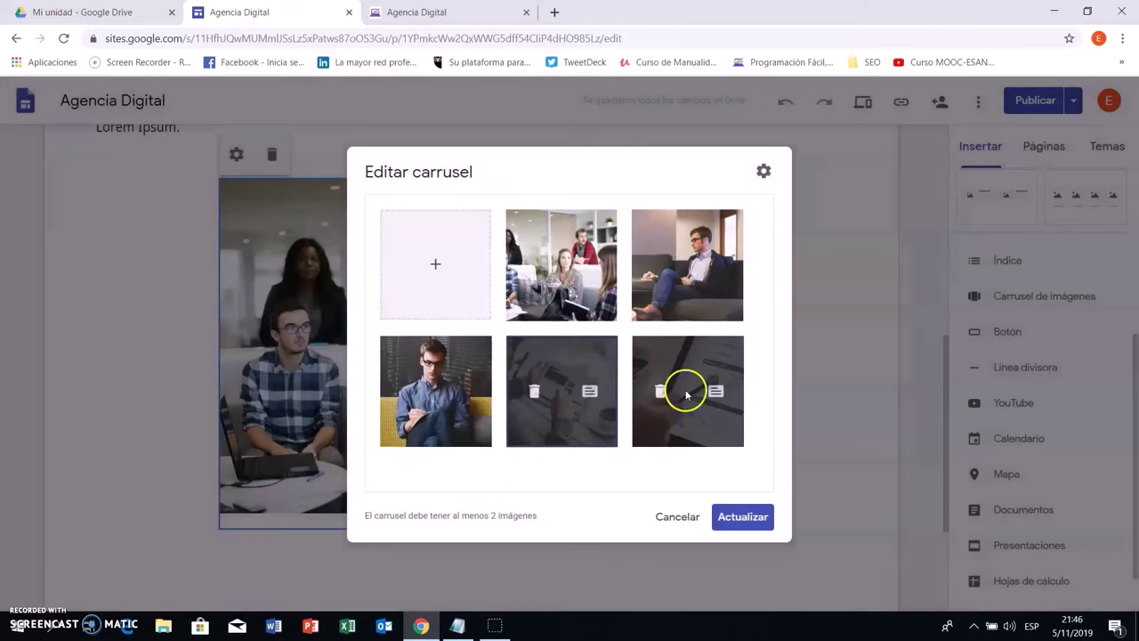
left_click(715, 391)
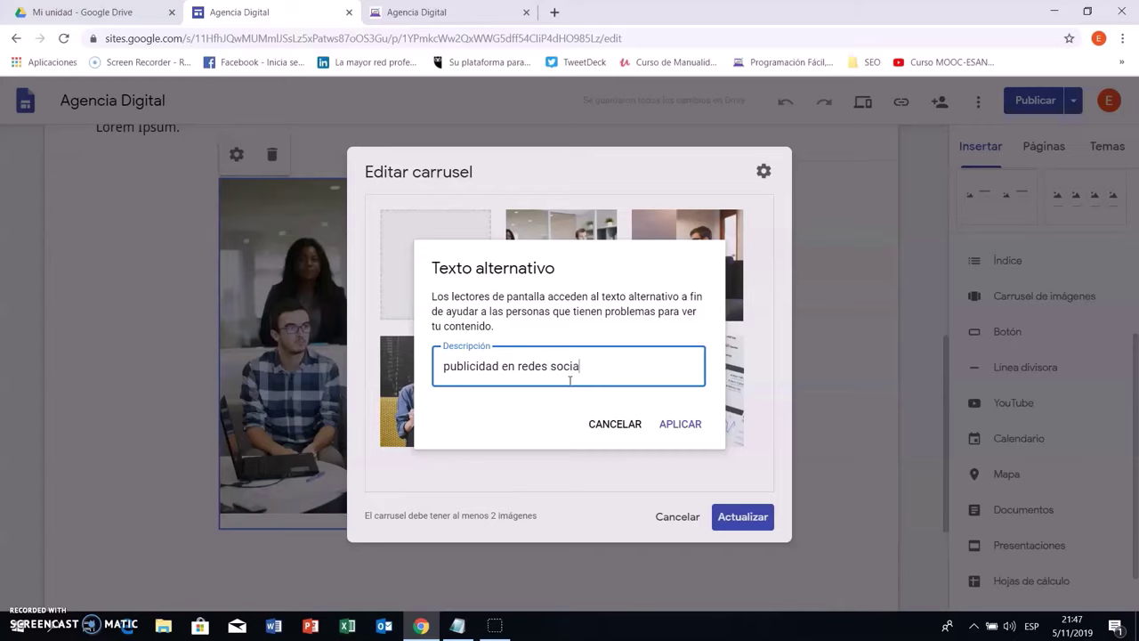
left_click(679, 425)
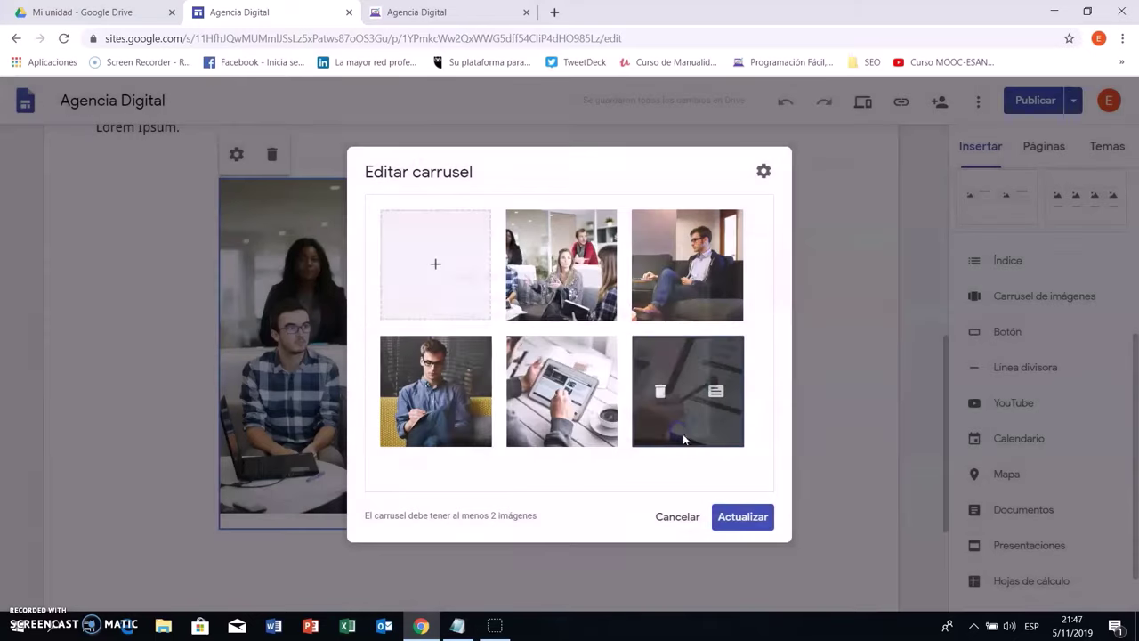
left_click(742, 516)
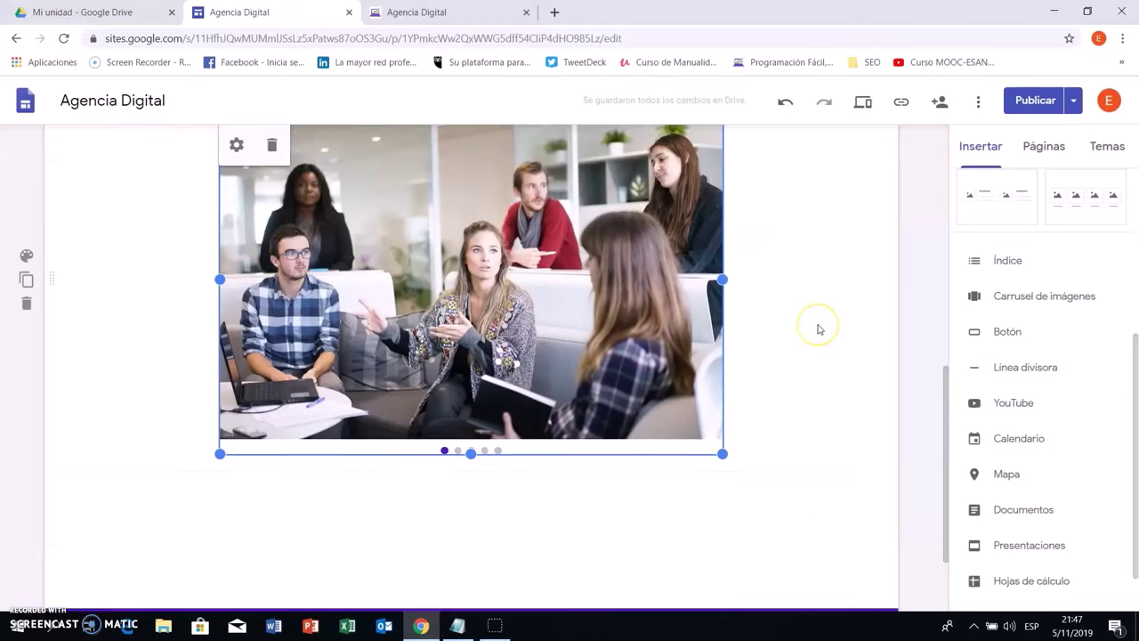
Step: On the Servicios page, copy the MARKETING DIGITAL PARA NEGOCIOS heading text
scroll(821, 330, "up", 5)
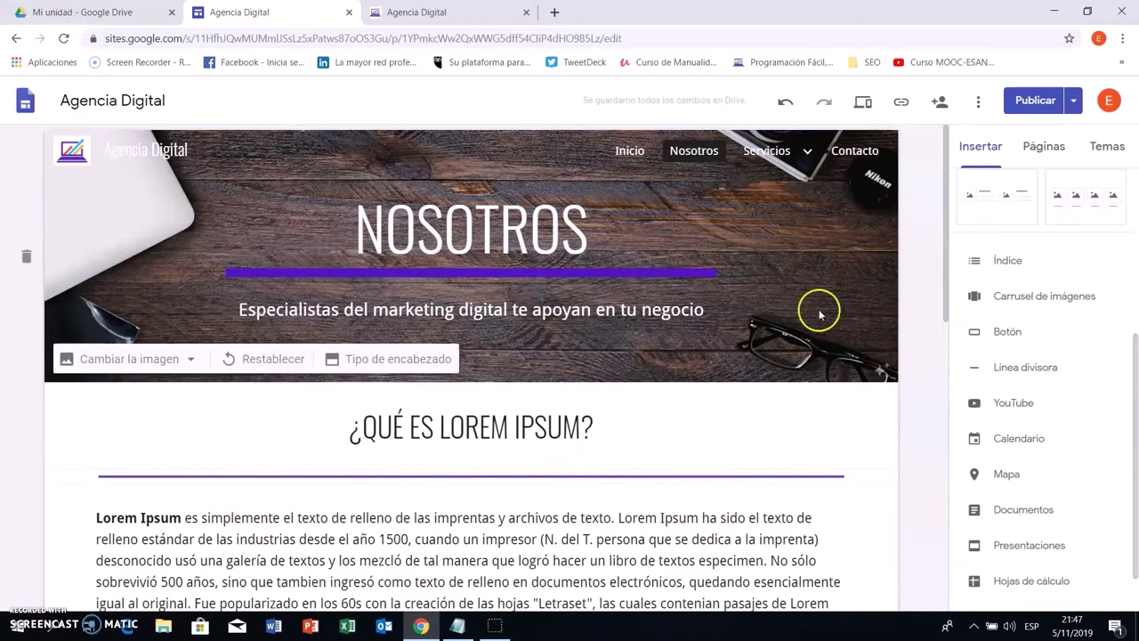
left_click(775, 150)
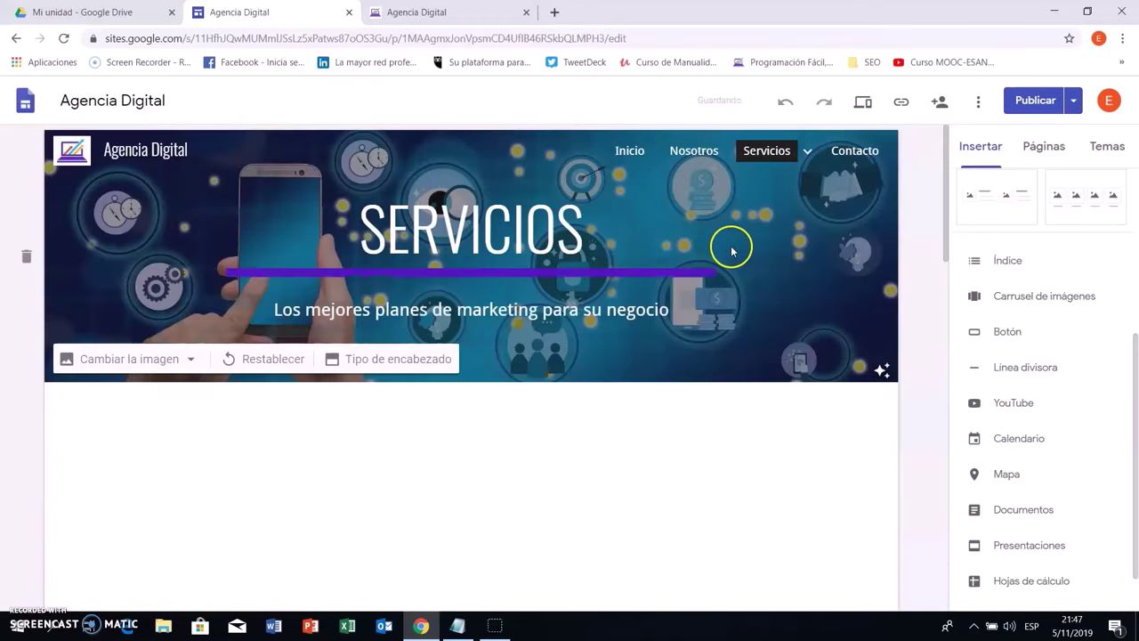
scroll(729, 249, "down", 2)
scroll(729, 252, "down", 4)
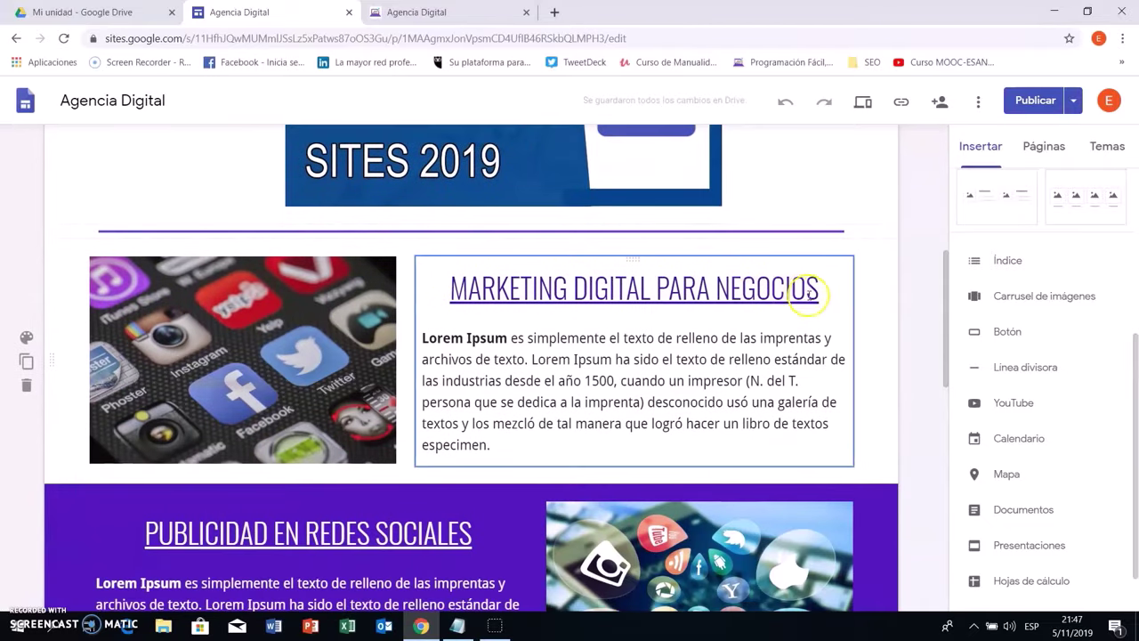
left_click_drag(817, 287, 450, 287)
right_click(450, 288)
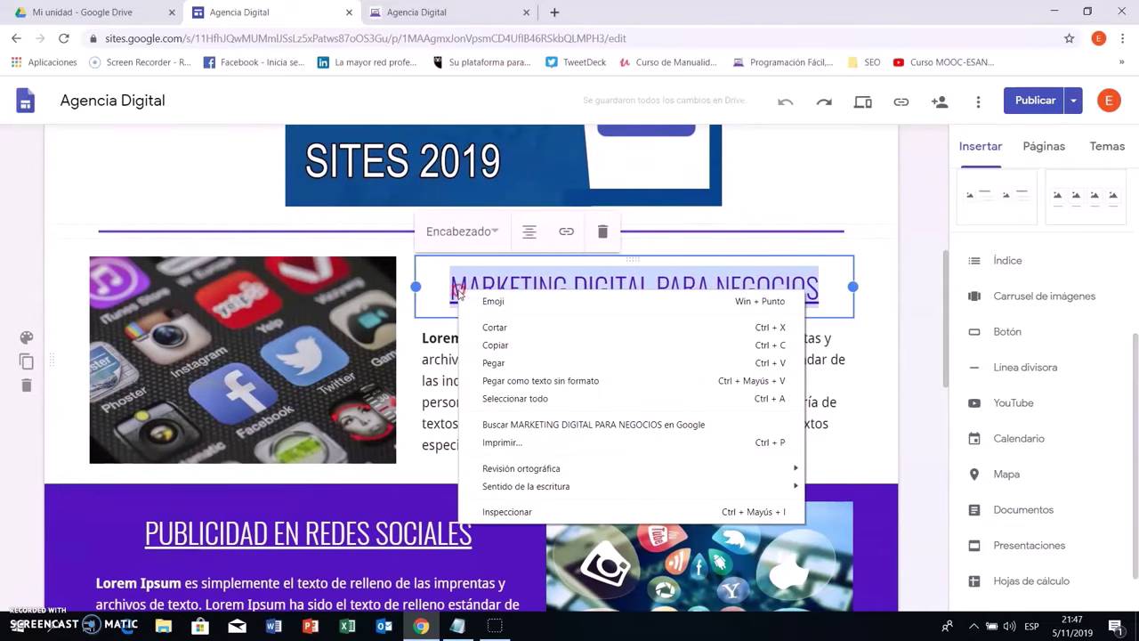
left_click(473, 342)
Step: Paste the copied heading as the app-icons image's alt text description and apply it
left_click(347, 339)
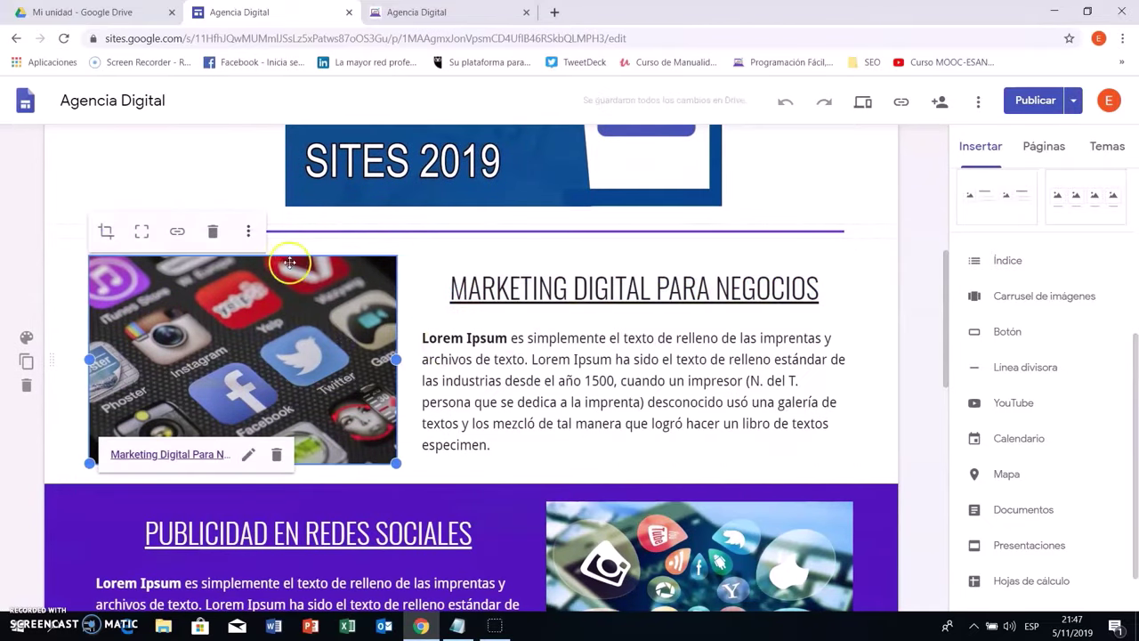
left_click(250, 233)
mouse_move(252, 239)
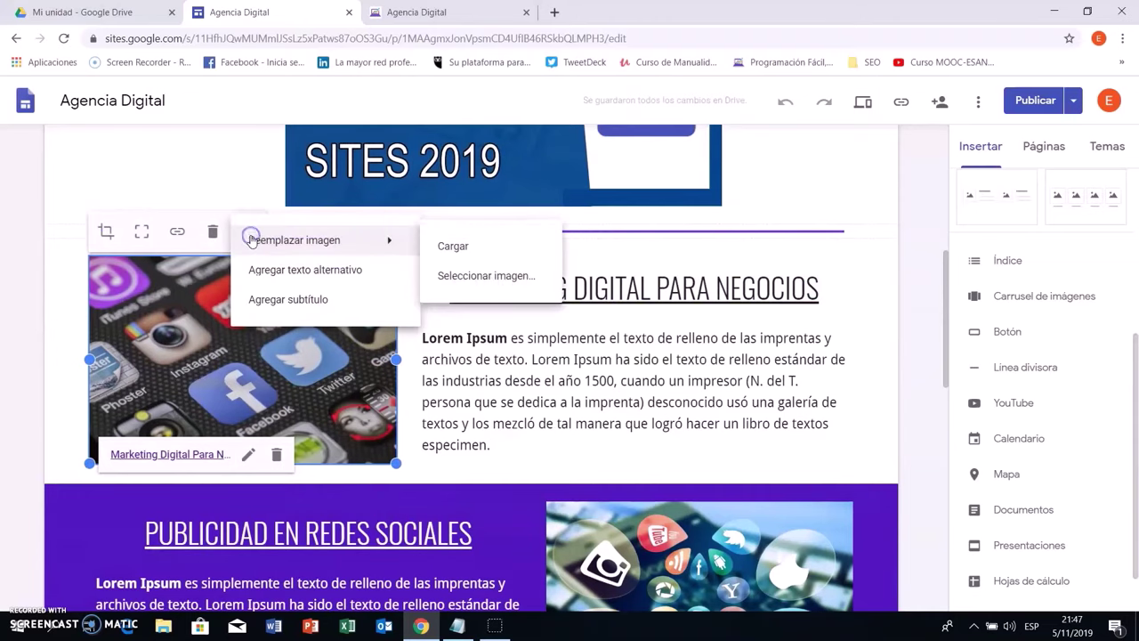
left_click(339, 273)
left_click(484, 350)
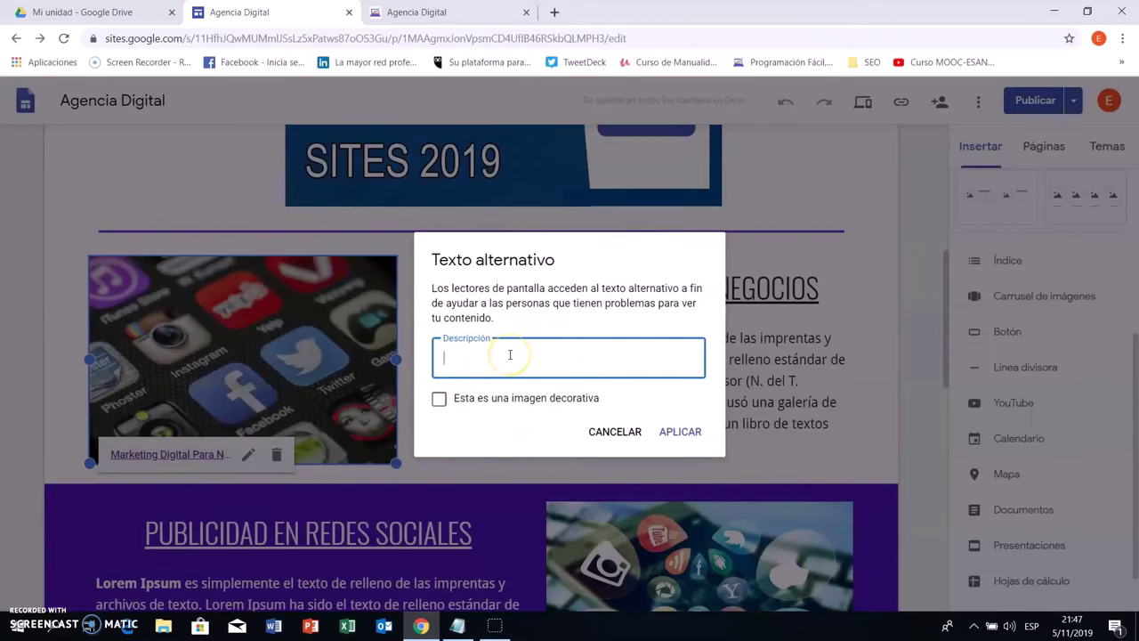
key("ctrl+v")
left_click(675, 430)
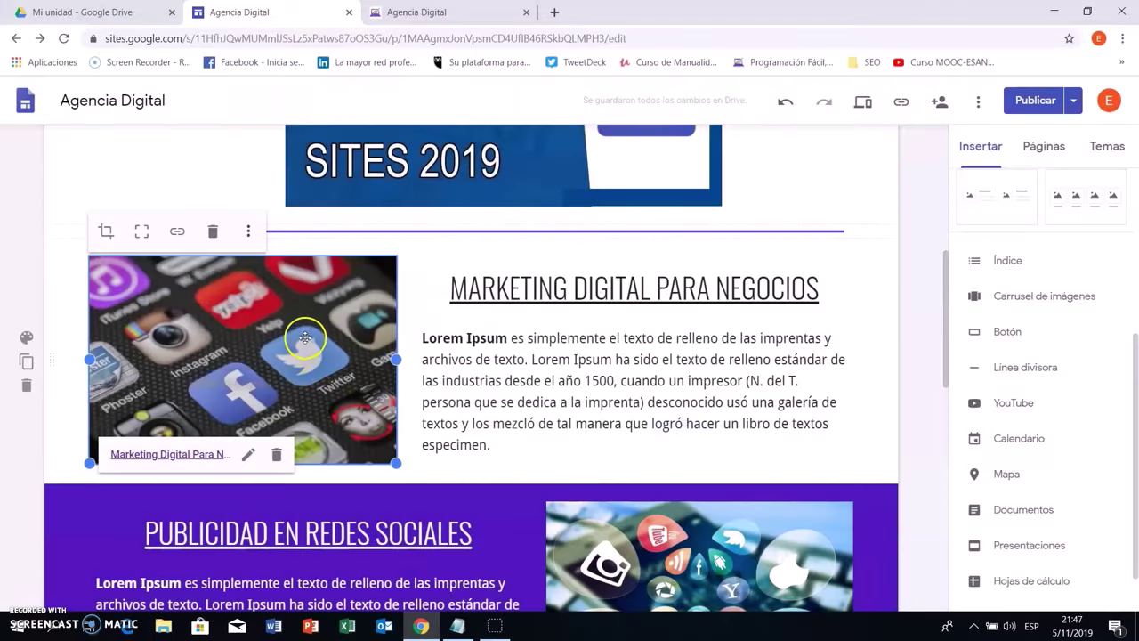
left_click(259, 236)
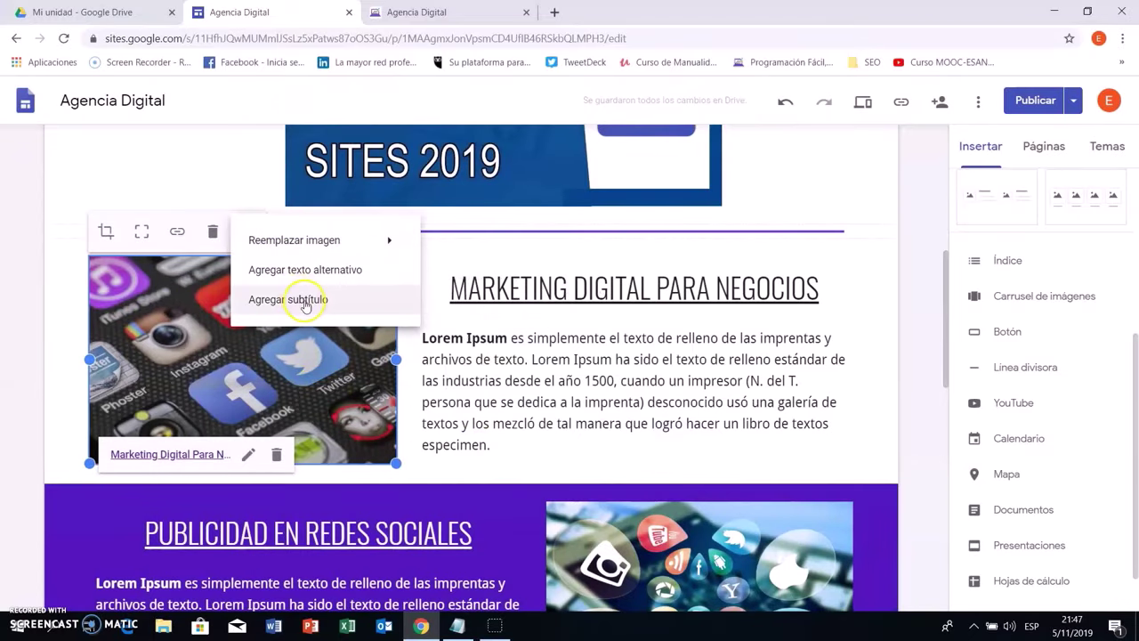